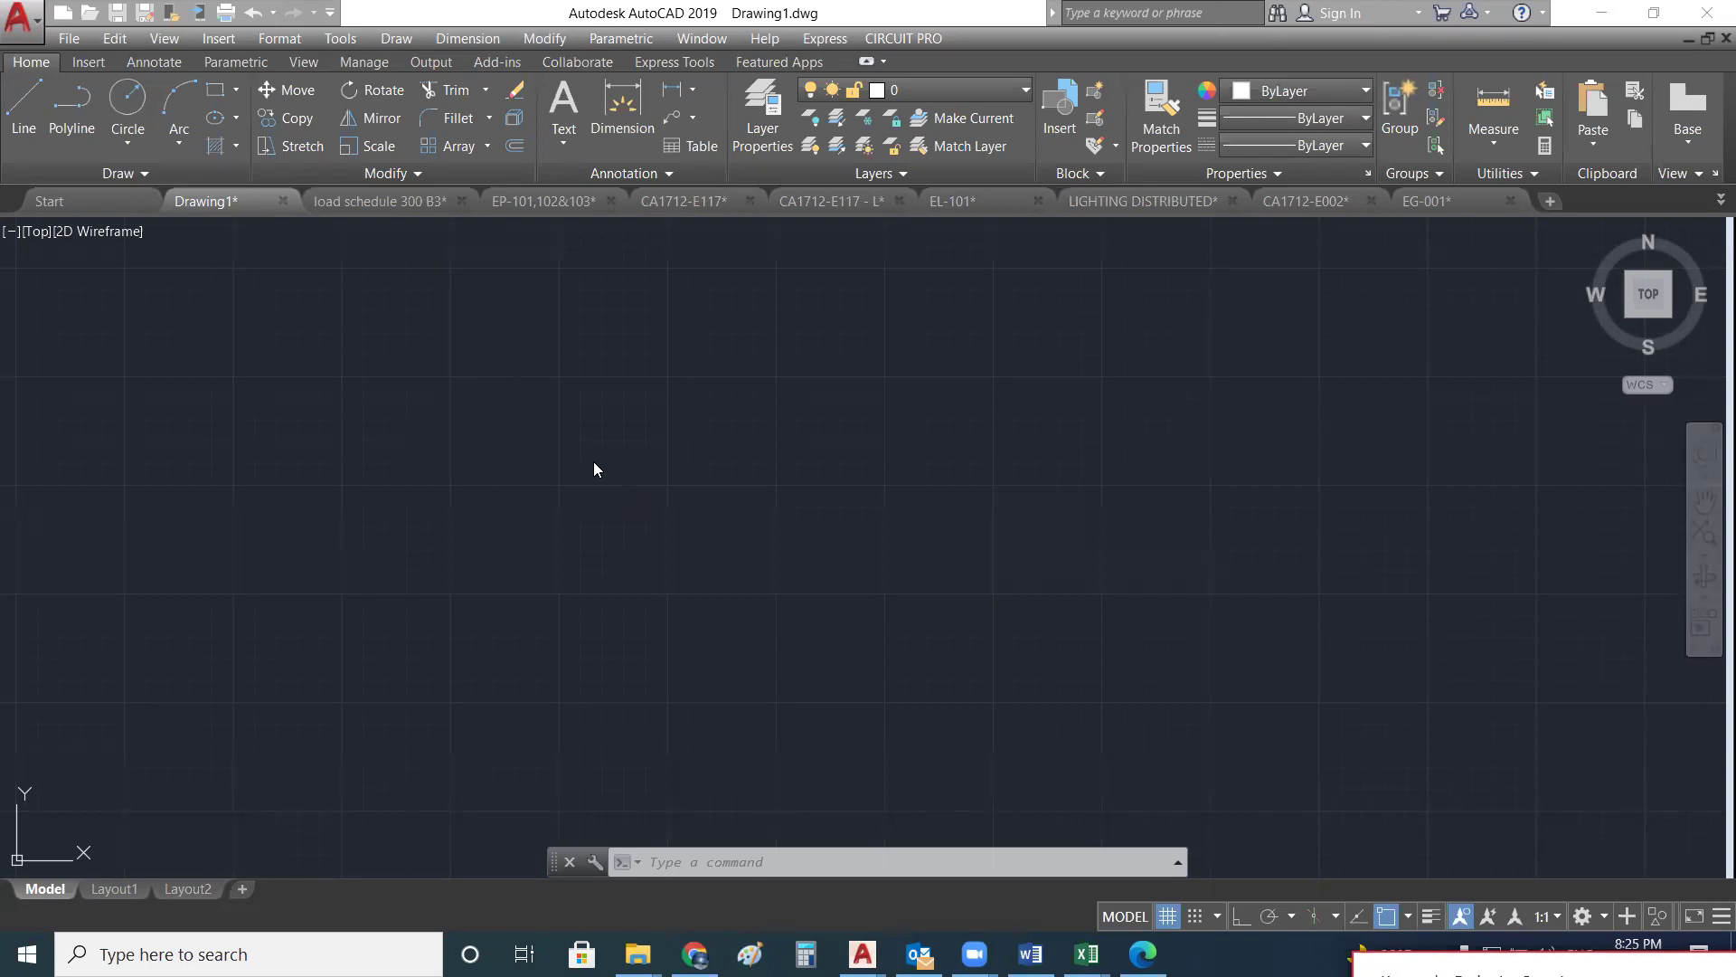
# - Draw a single, nearly horizontal line in the upper-left part of the drawing area
pyautogui.click(643, 504)
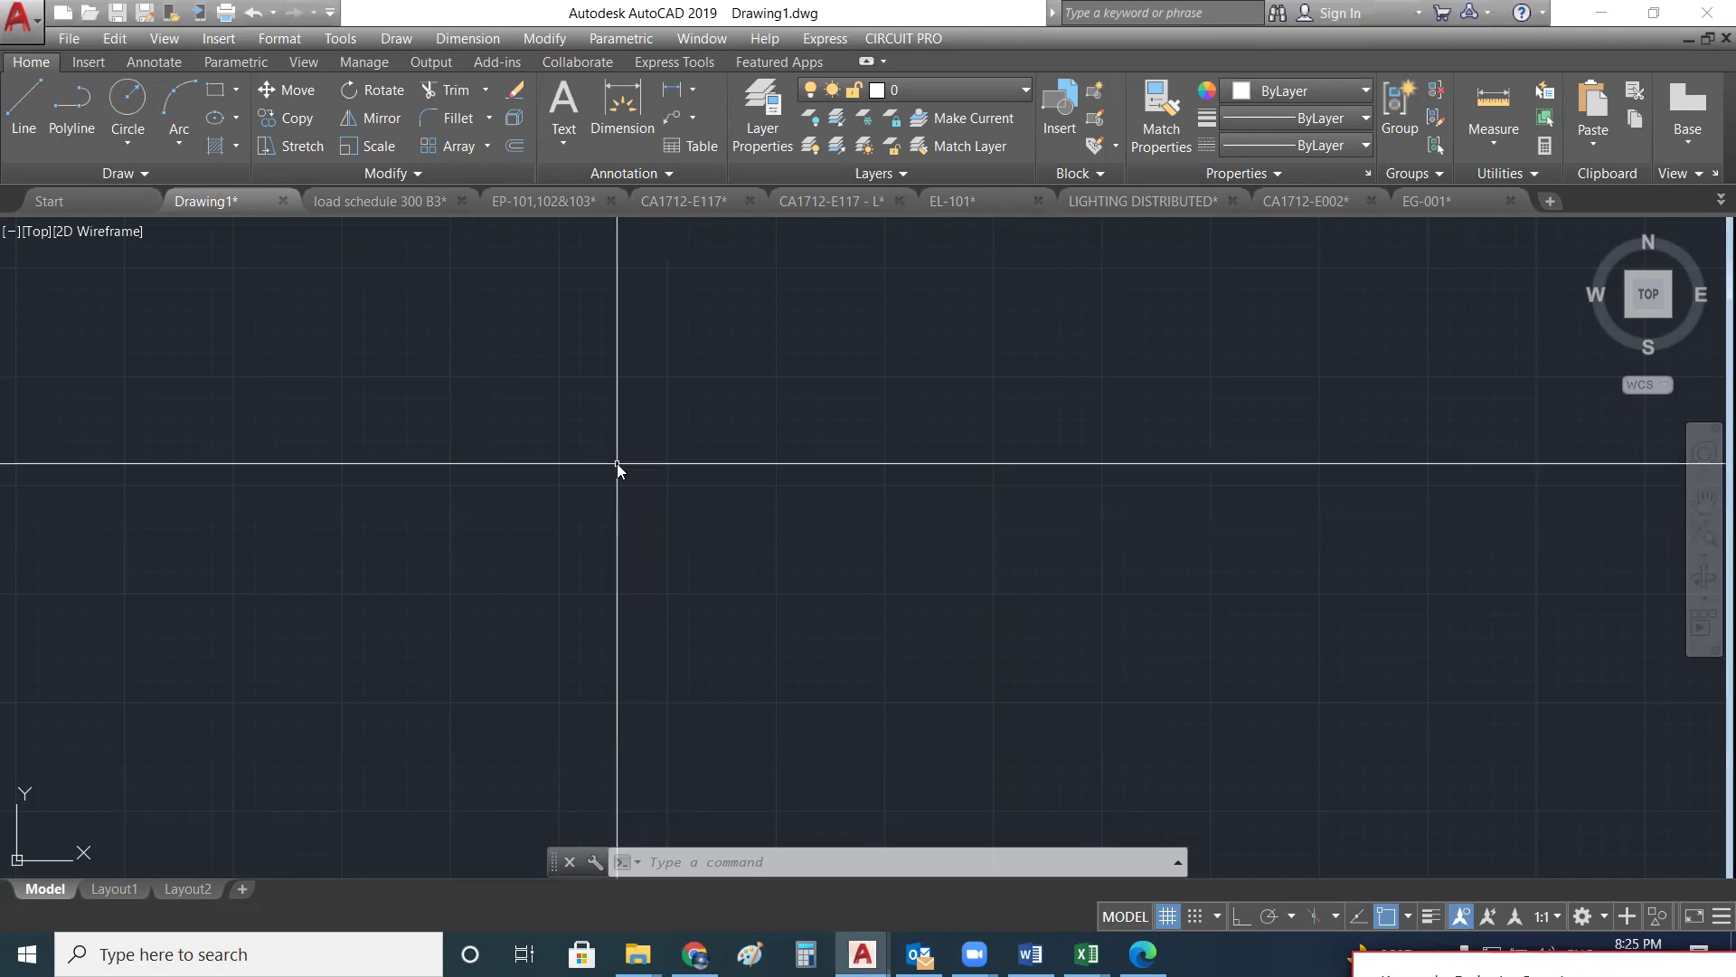
pyautogui.write('L')
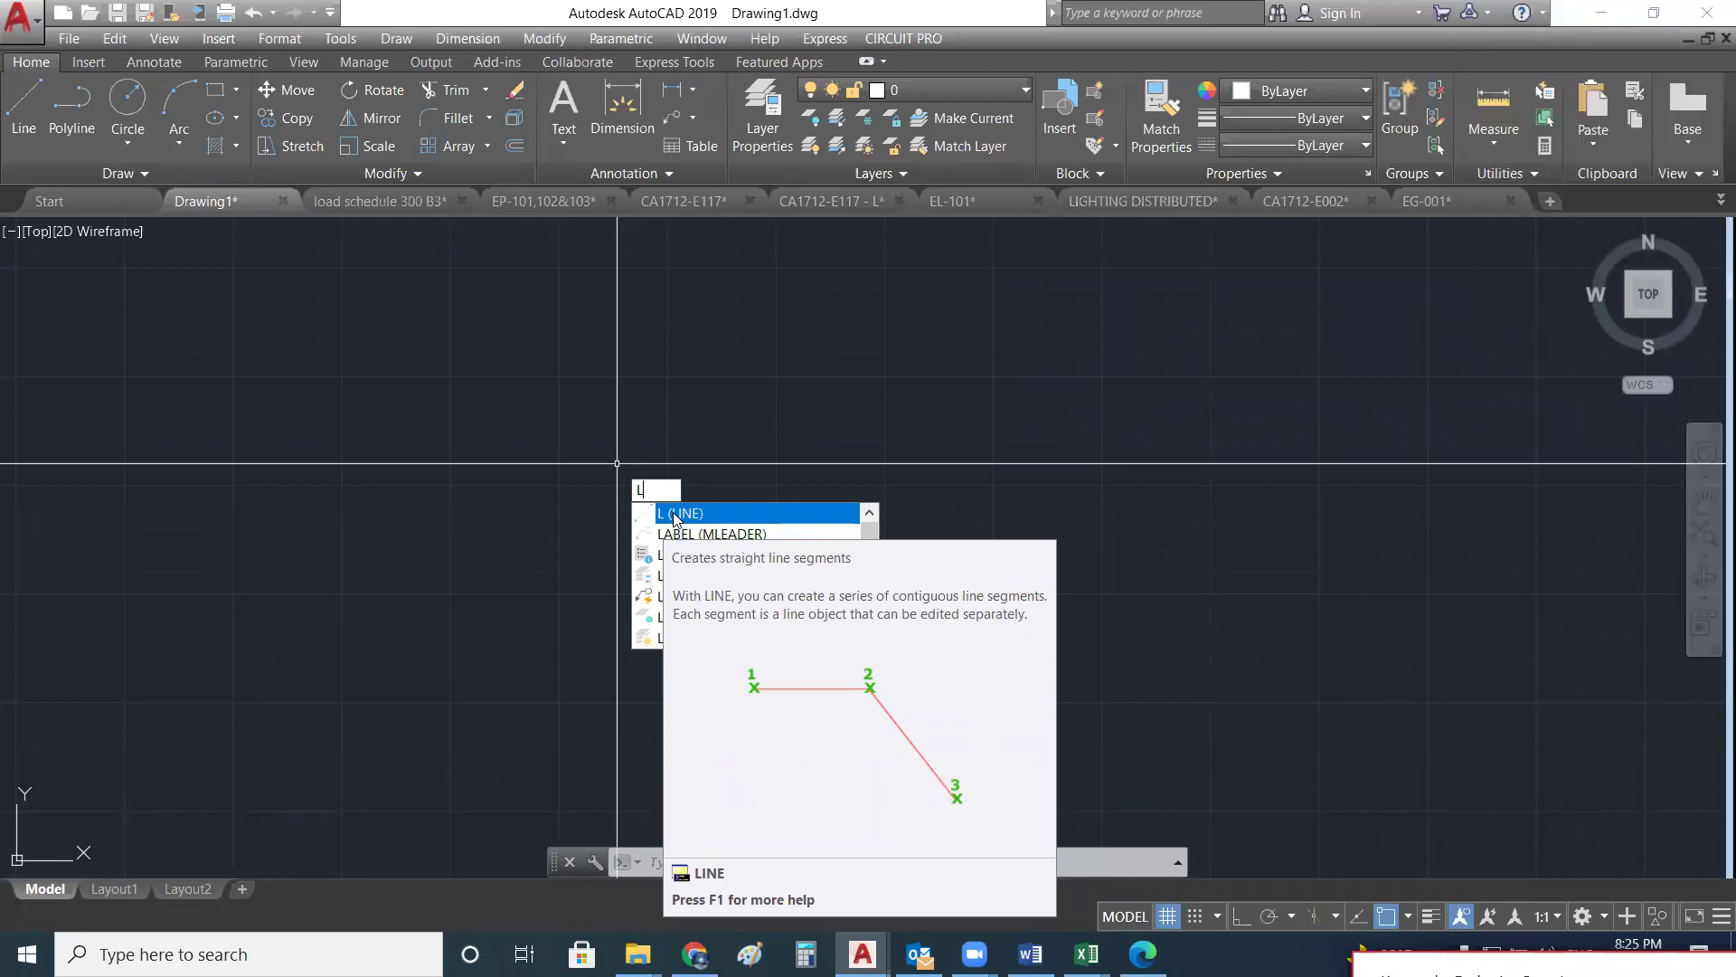
pyautogui.click(674, 513)
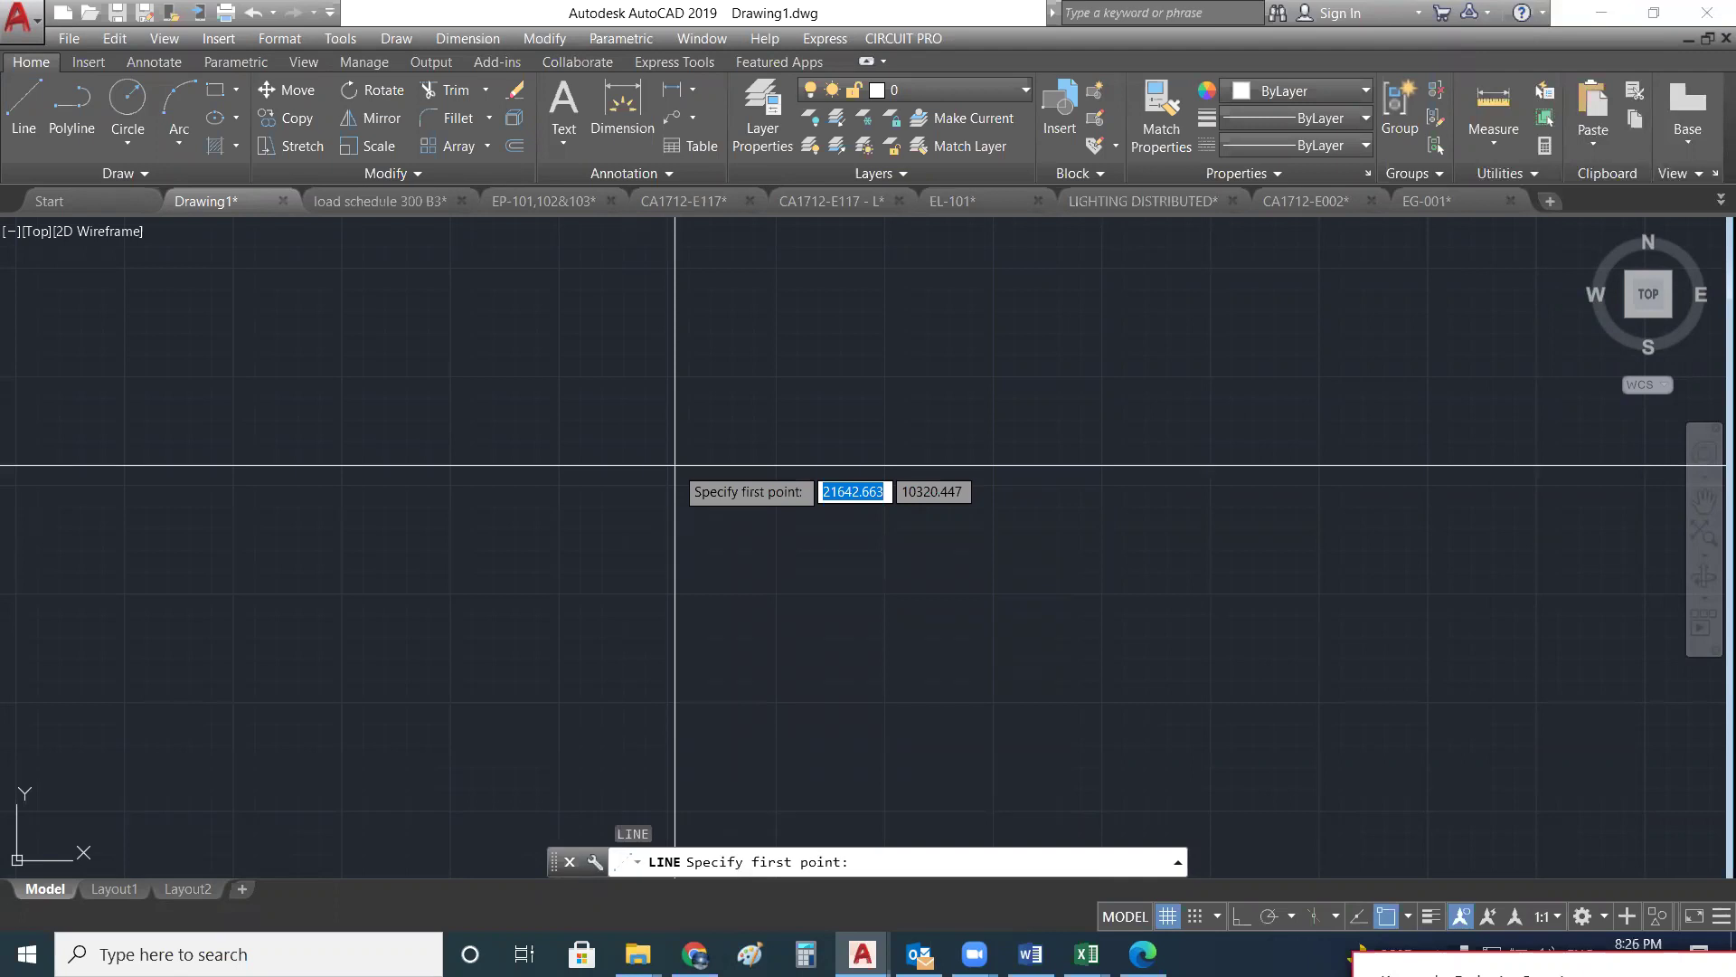
pyautogui.click(399, 385)
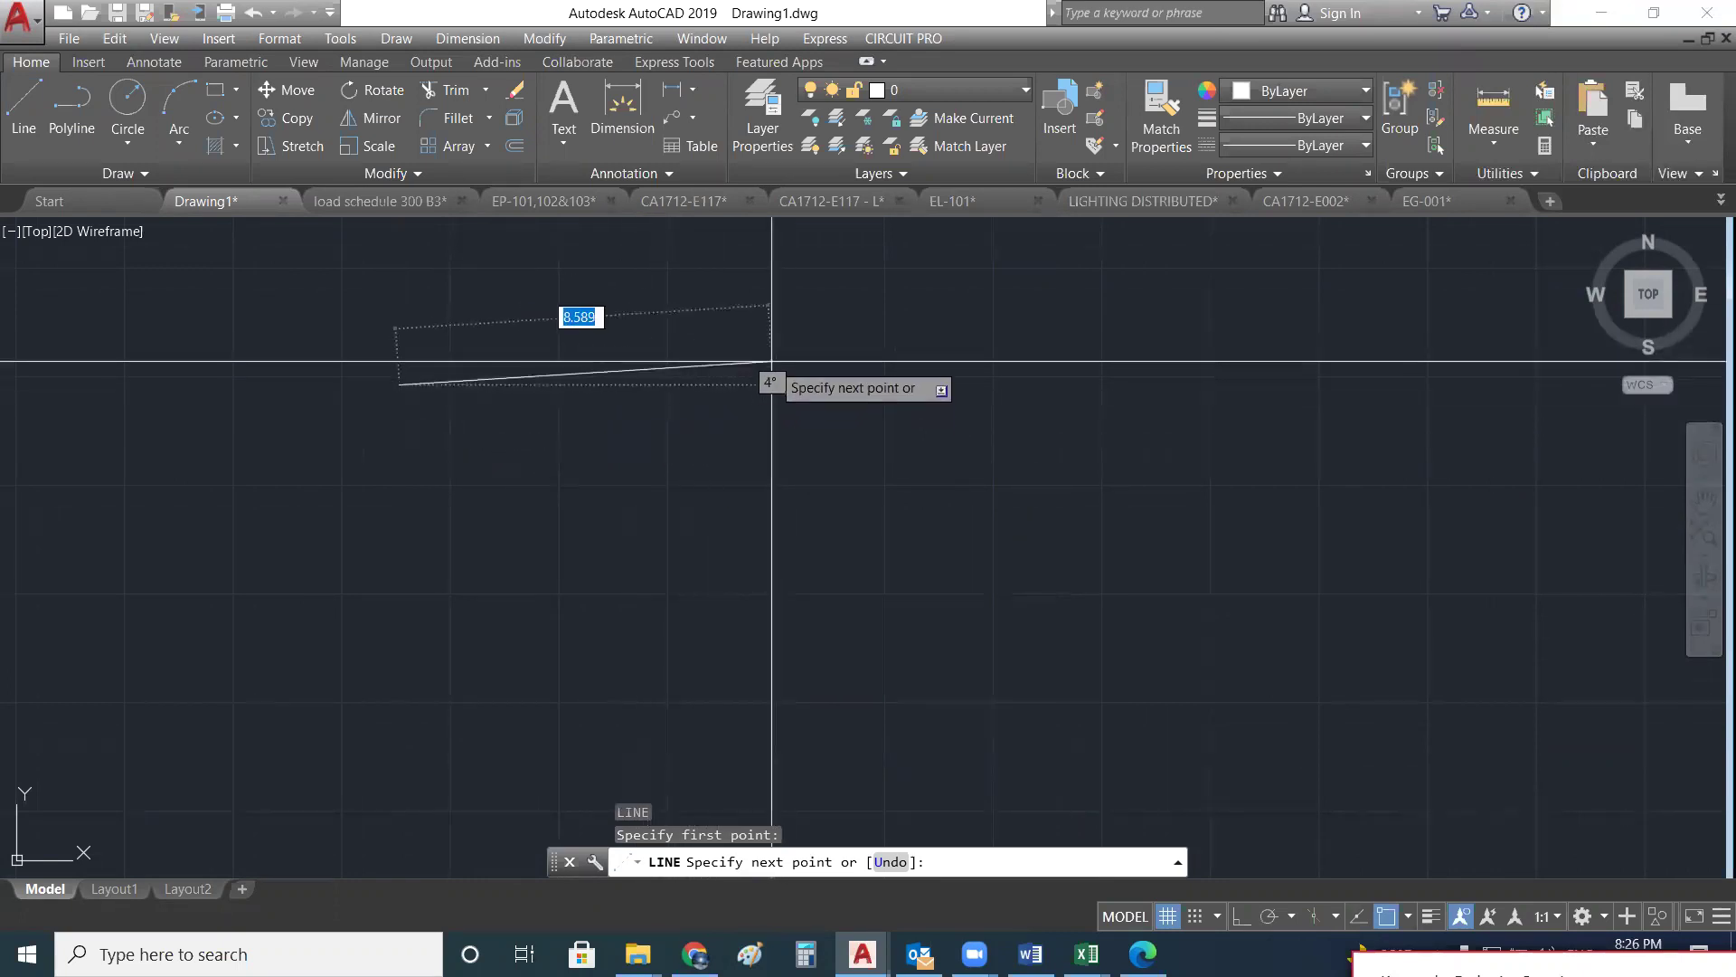
pyautogui.click(608, 380)
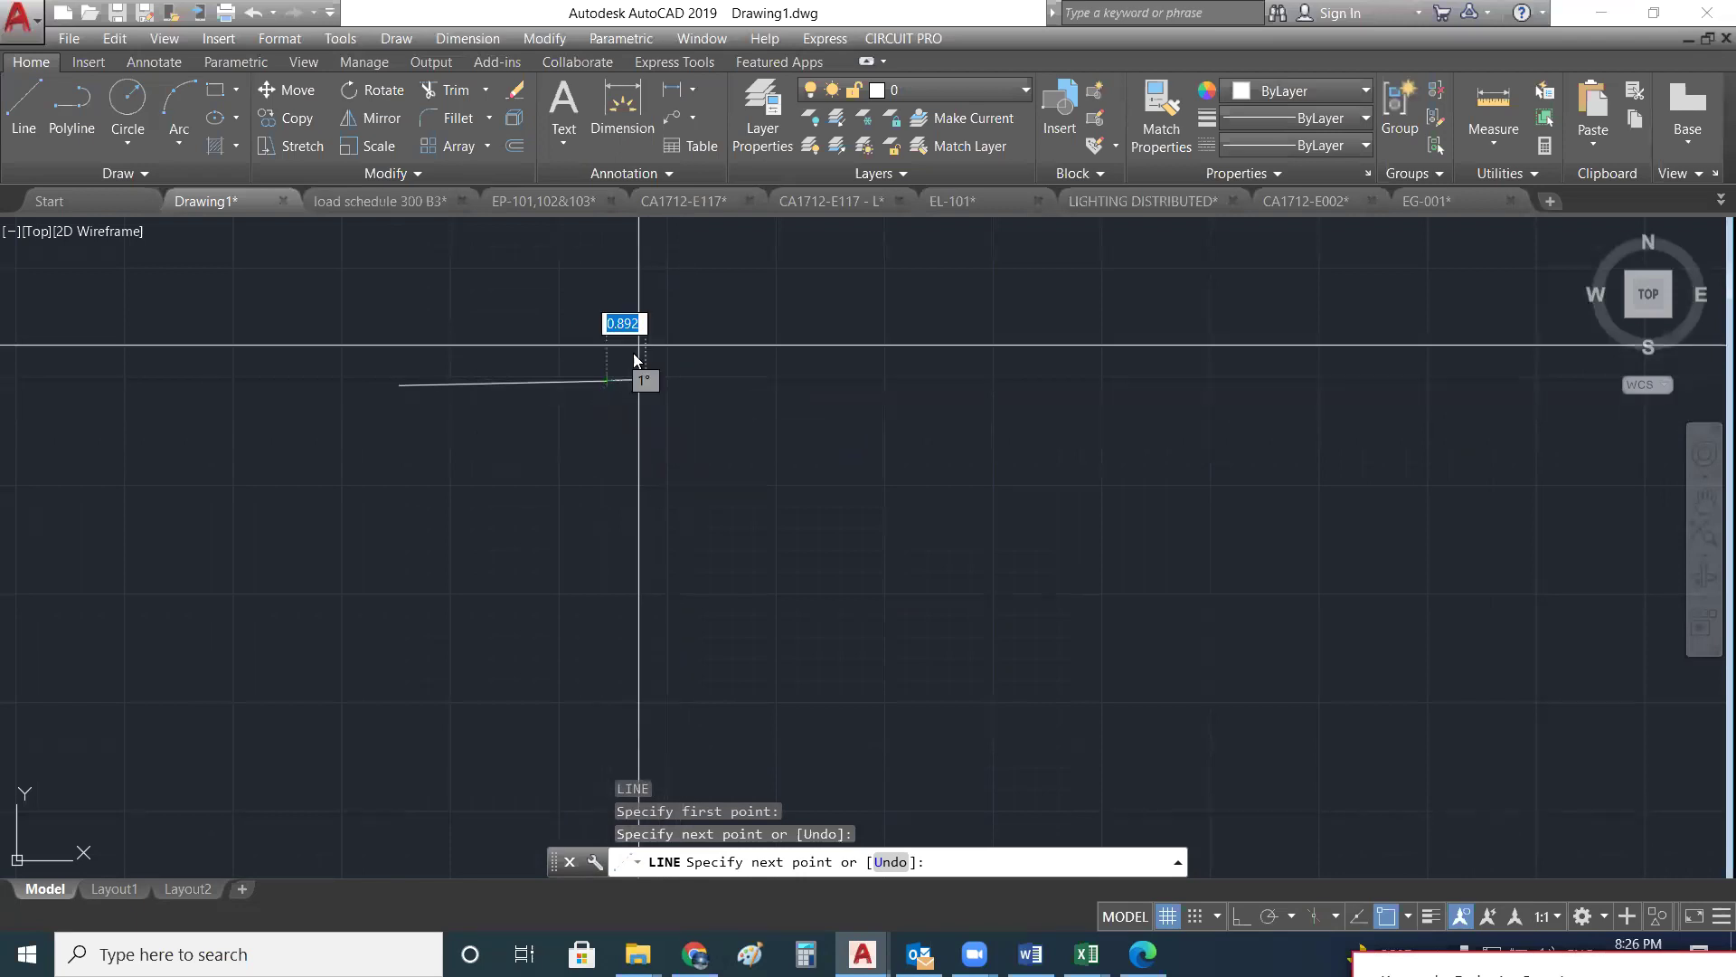
pyautogui.press('Return')
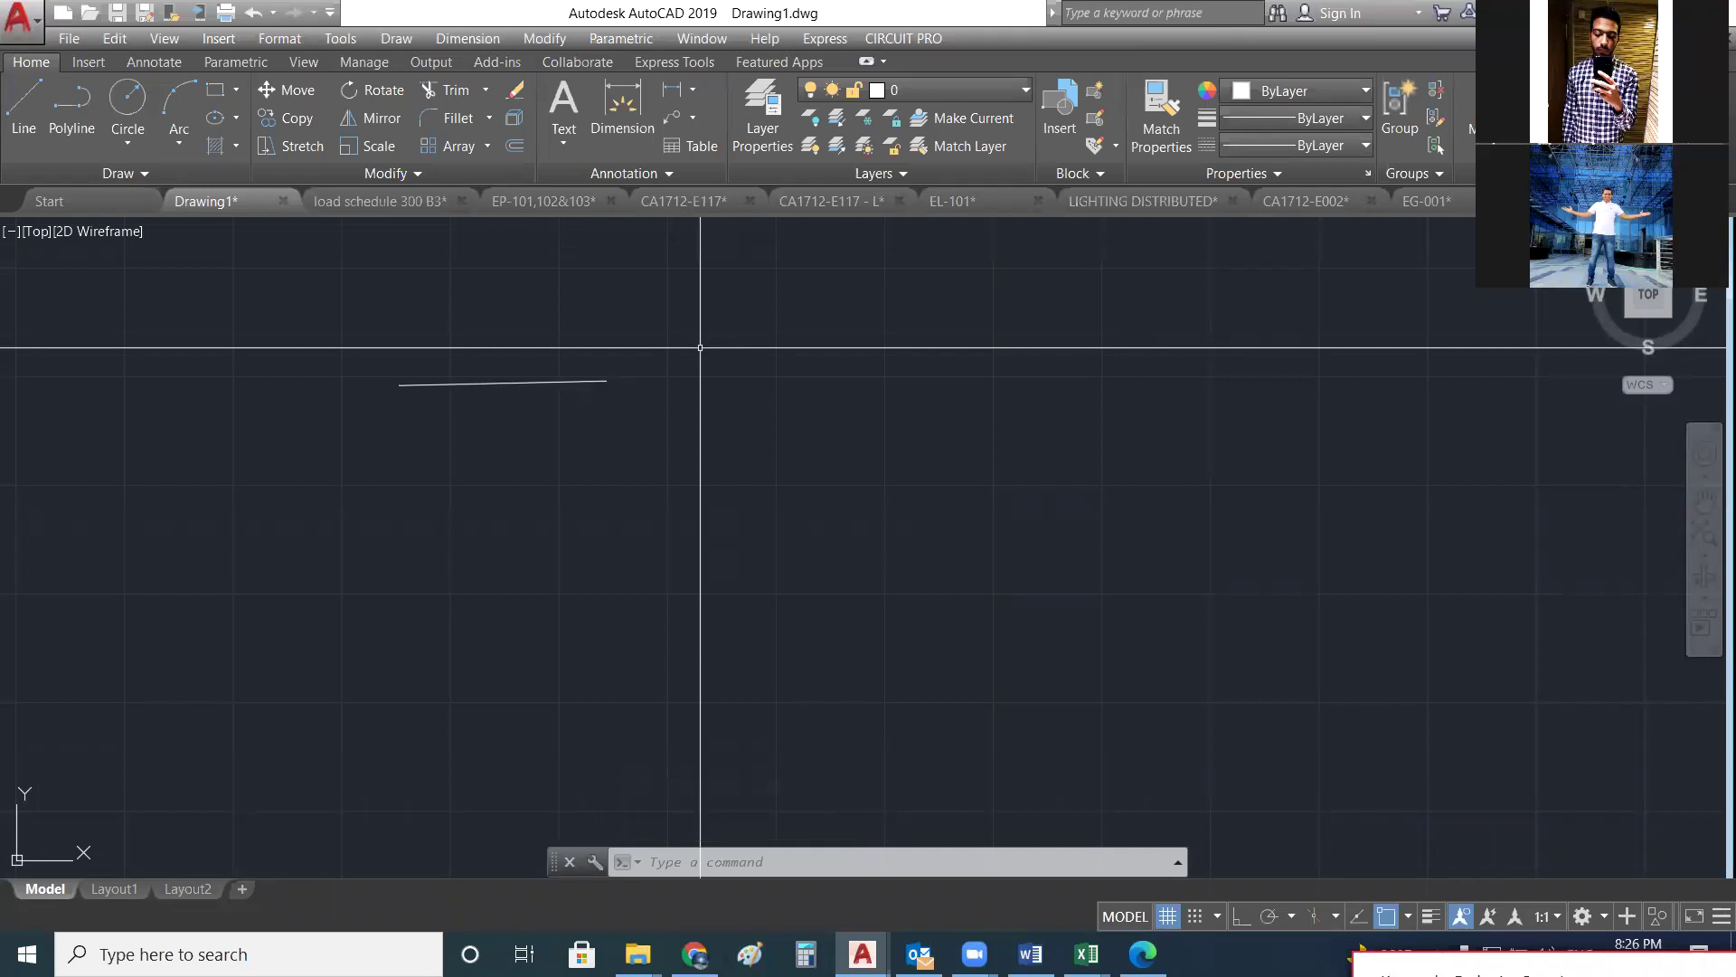
# - Draw a triangle of lines from the existing line's right end, running down and then left, and finish it with the Close option
pyautogui.write('l')
pyautogui.press('Return')
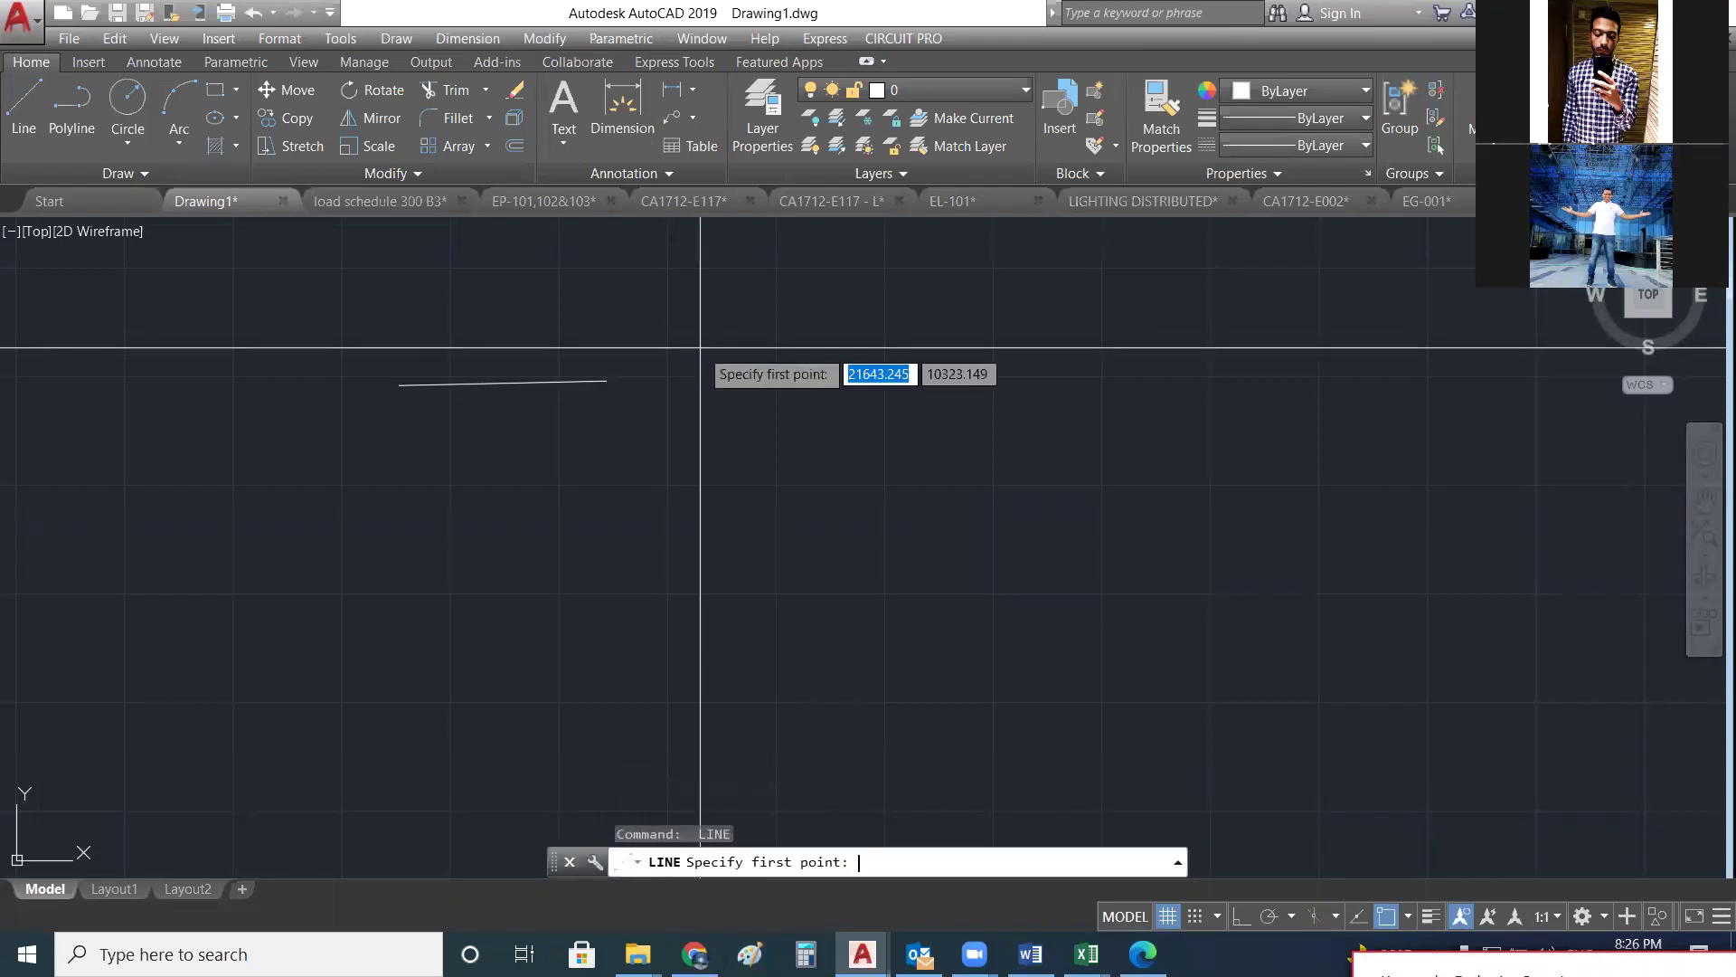
pyautogui.click(607, 380)
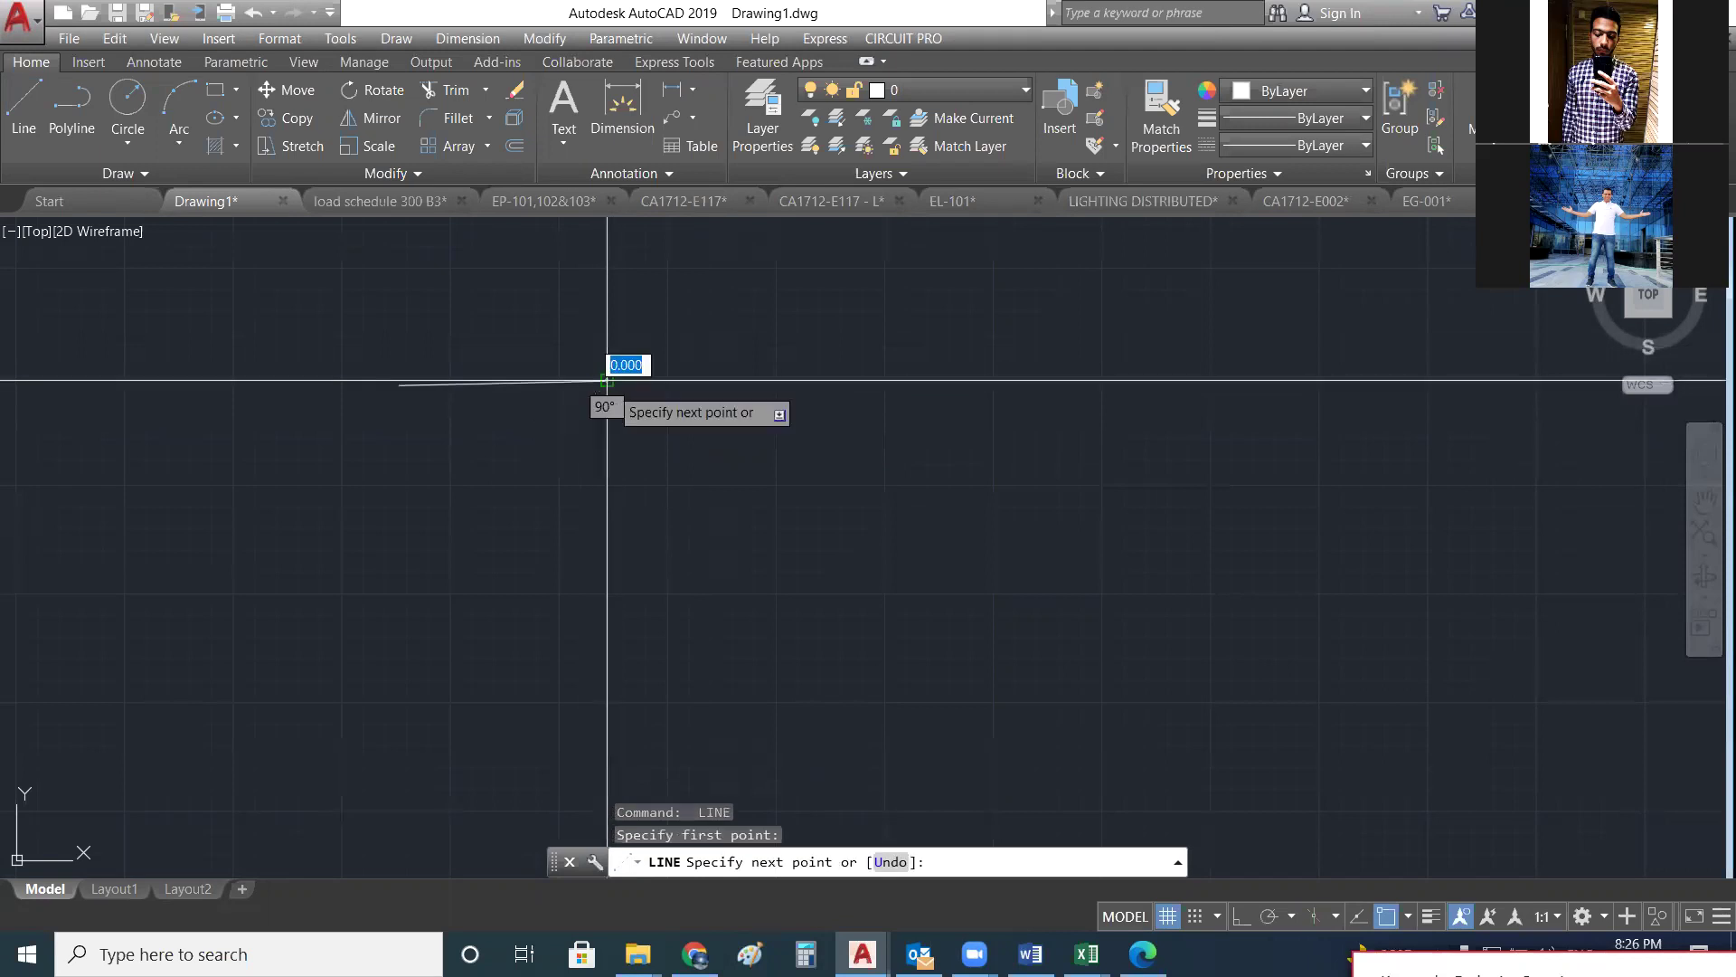
pyautogui.click(617, 467)
pyautogui.click(360, 462)
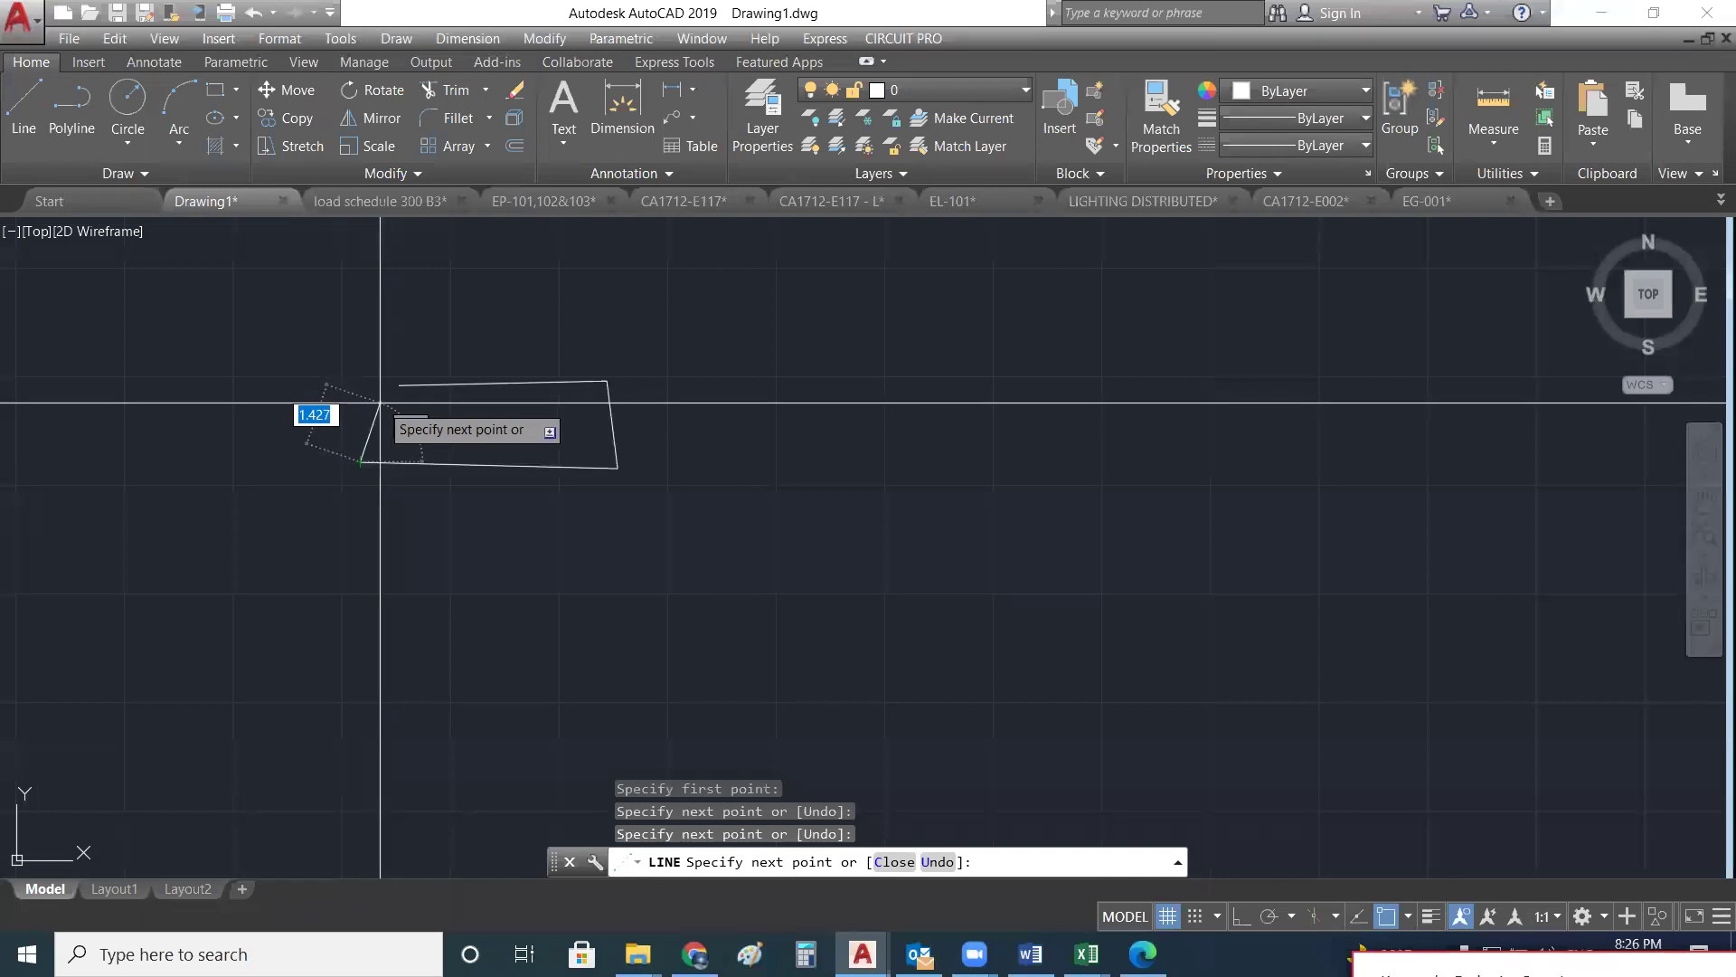
pyautogui.write('C')
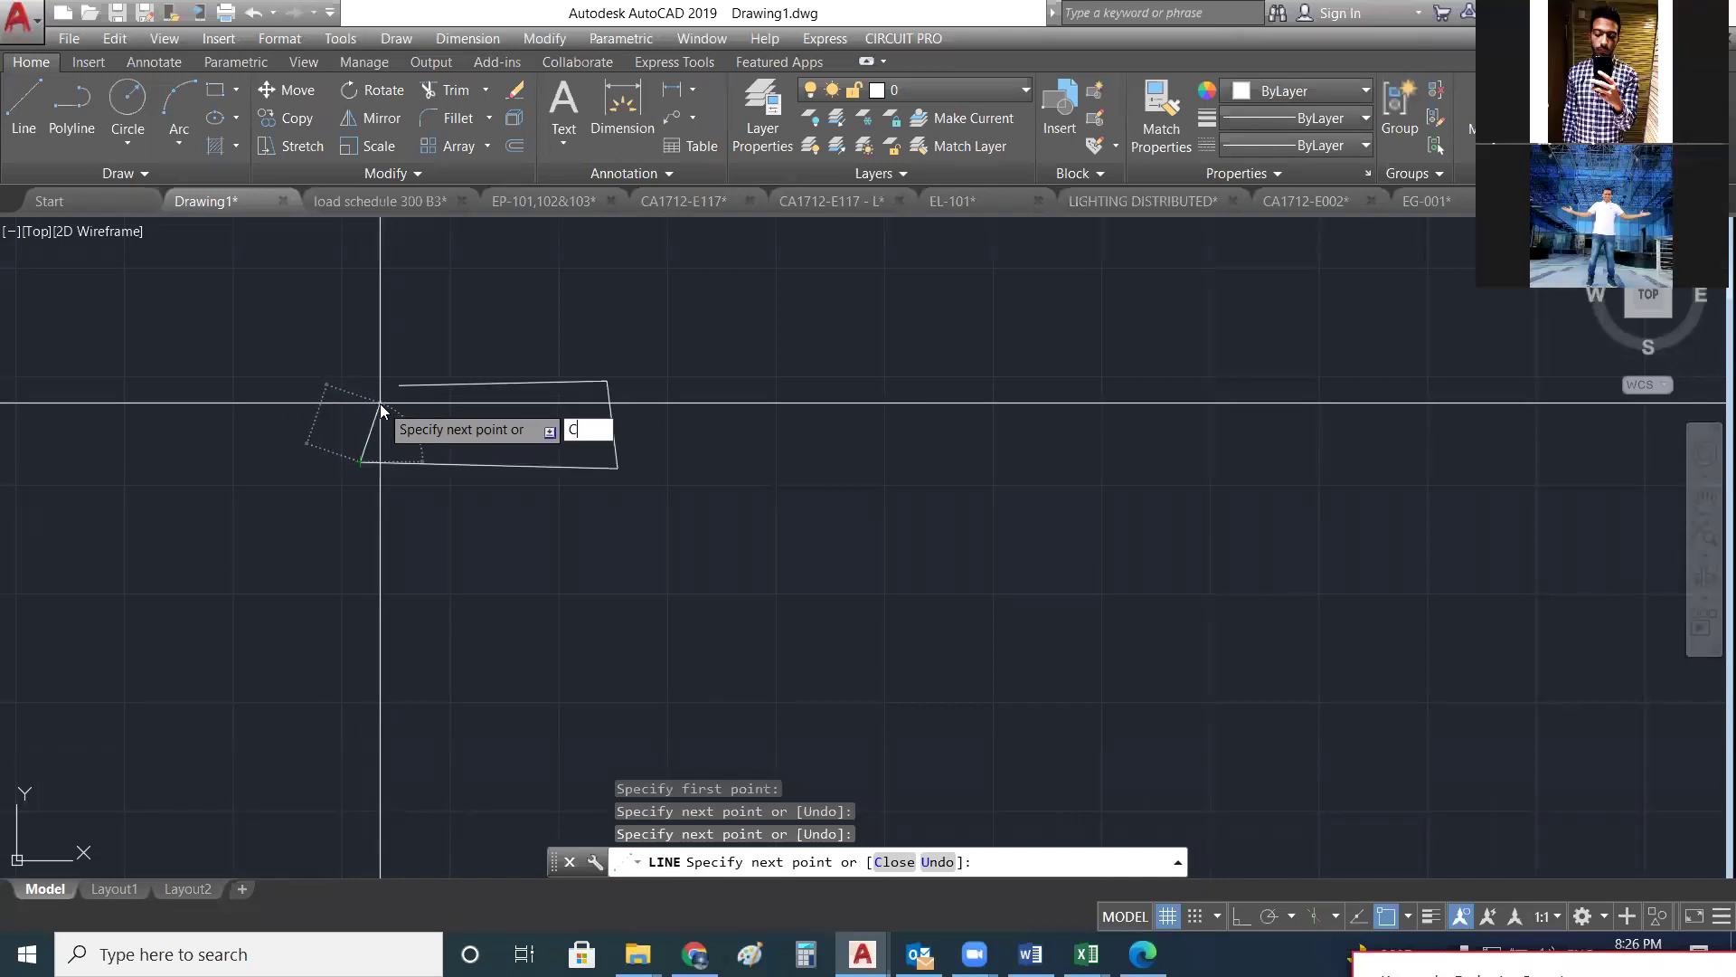
pyautogui.press('Return')
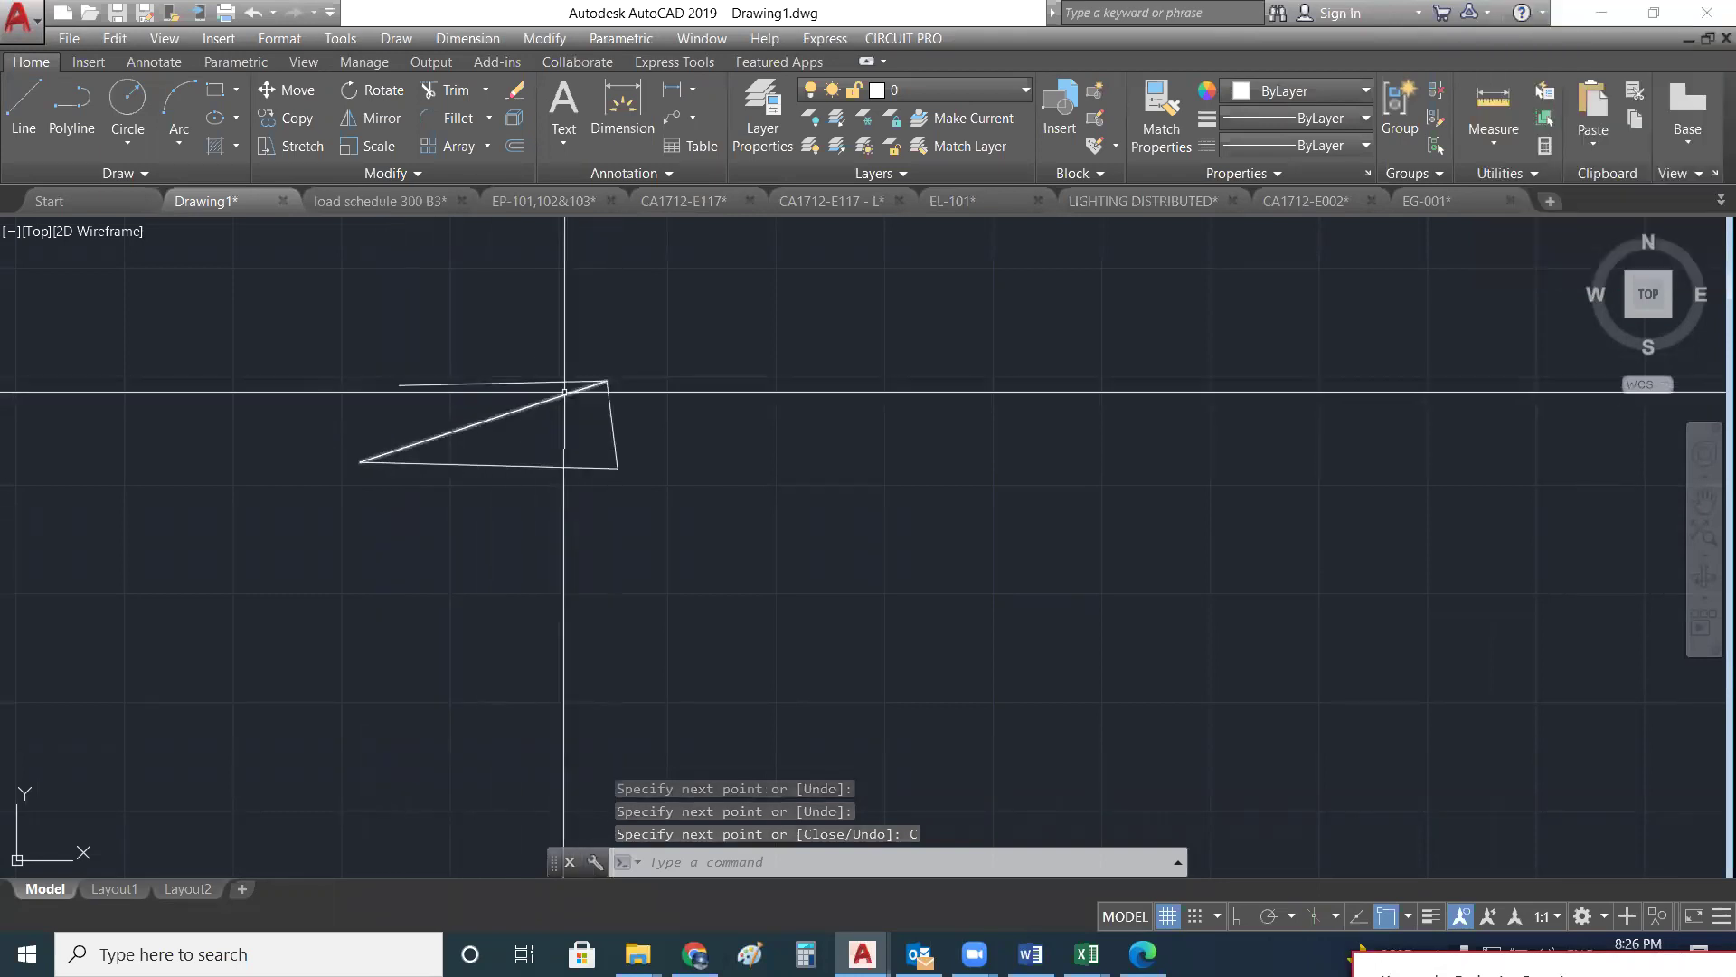
# - Erase the separate, nearly horizontal line above the triangle
pyautogui.click(515, 382)
pyautogui.press('Delete')
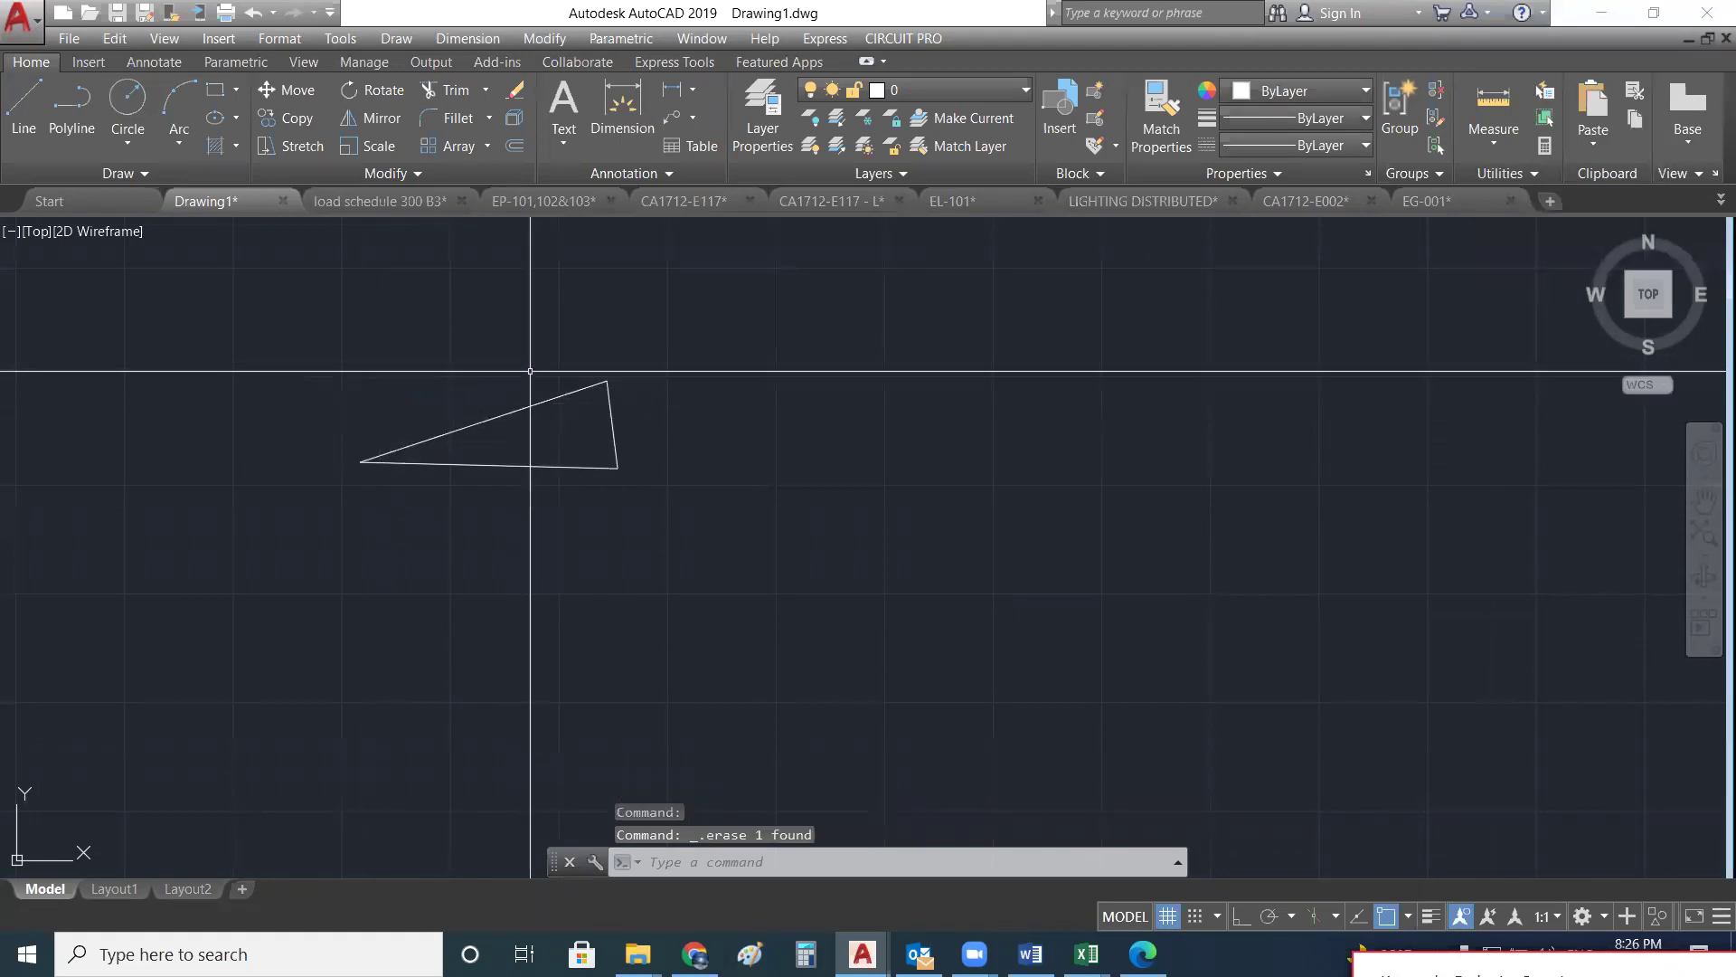
pyautogui.press('Escape')
pyautogui.press('Escape')
# - Draw an irregular five-sided shape with the Line command to the right of the triangle and finish it with the Close option
pyautogui.write('L')
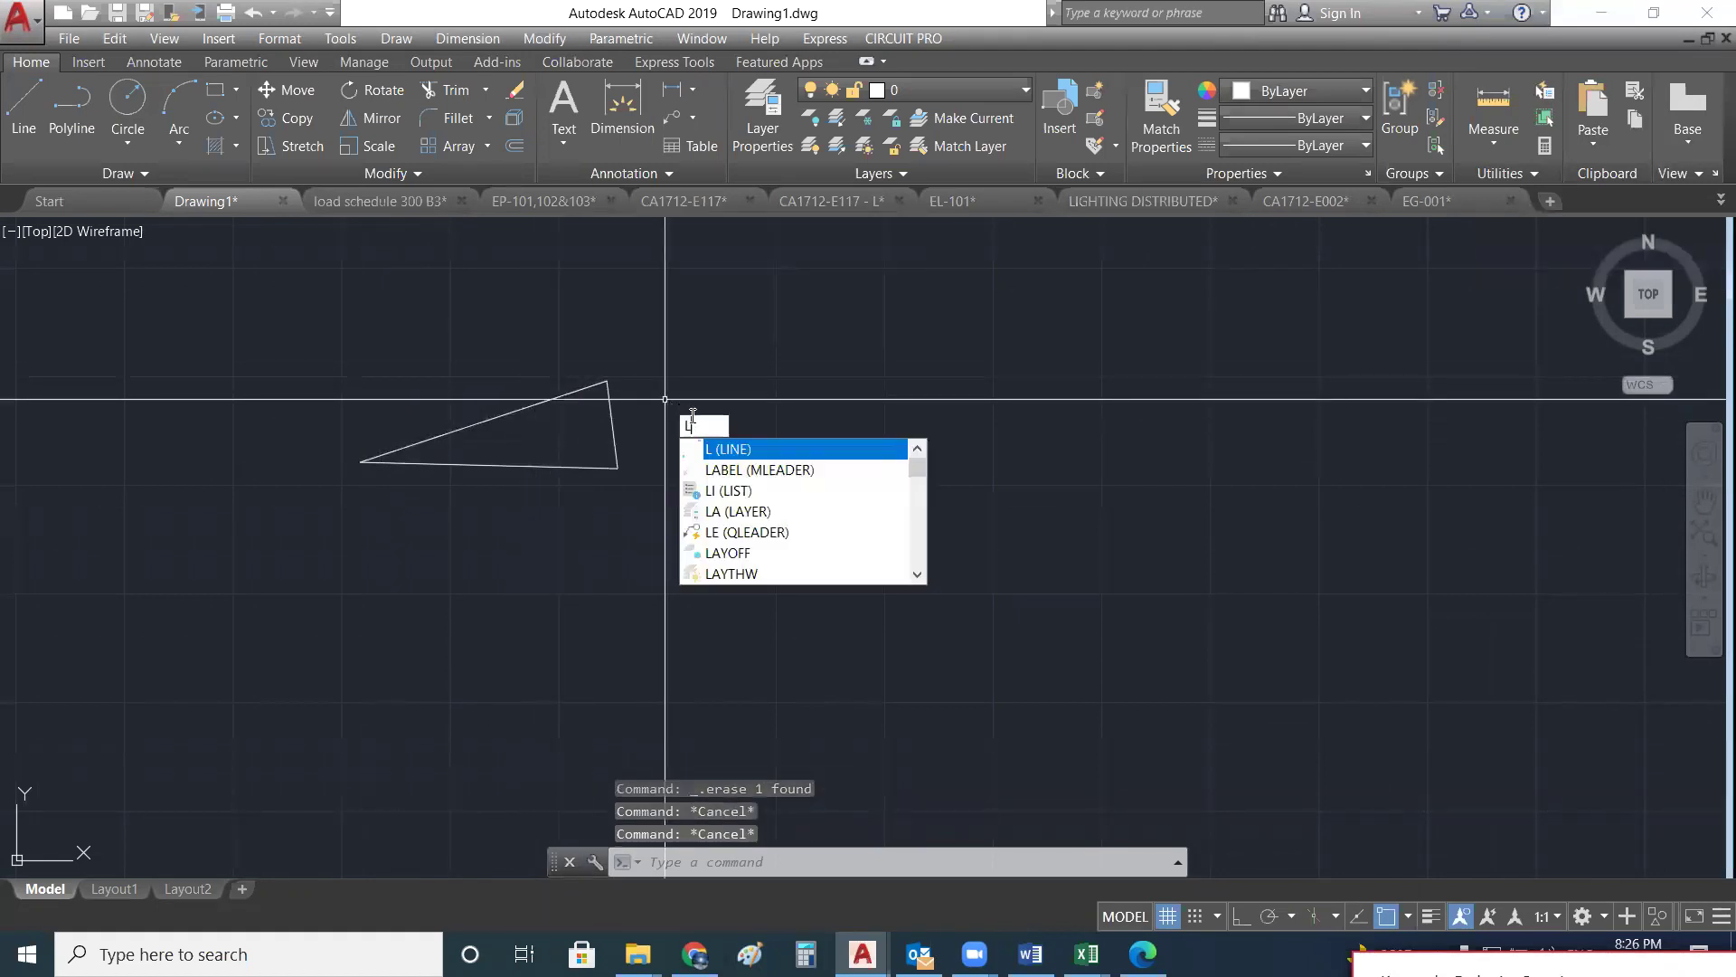
pyautogui.press('Return')
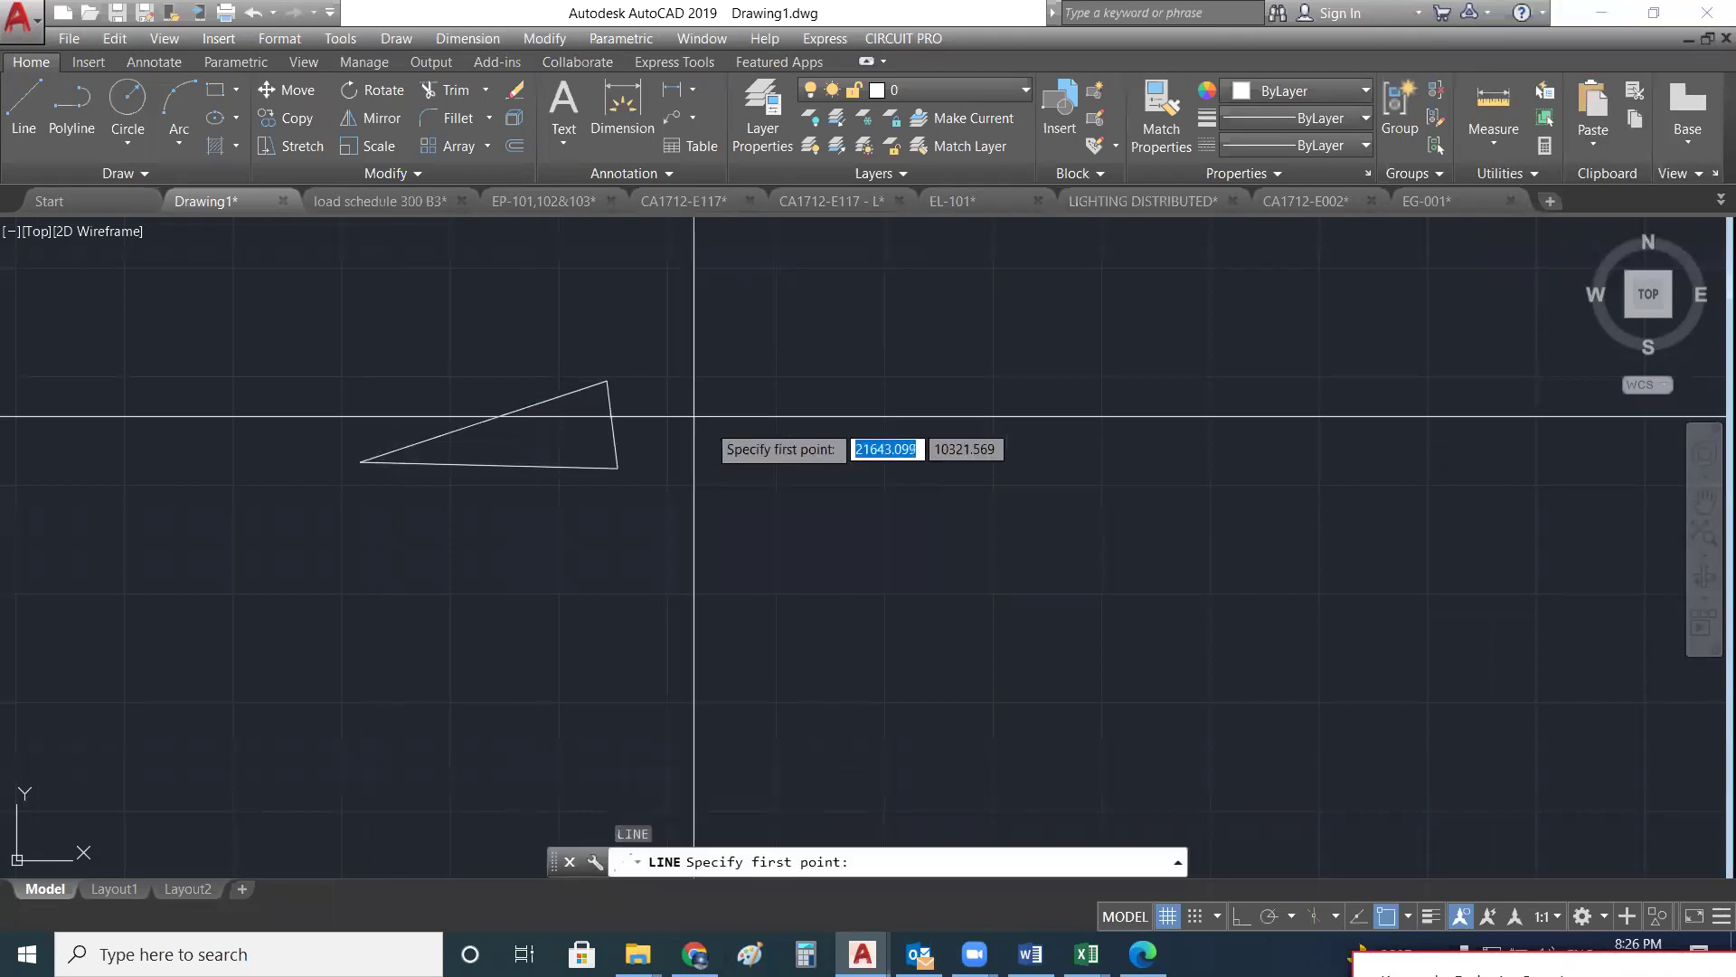
pyautogui.click(976, 411)
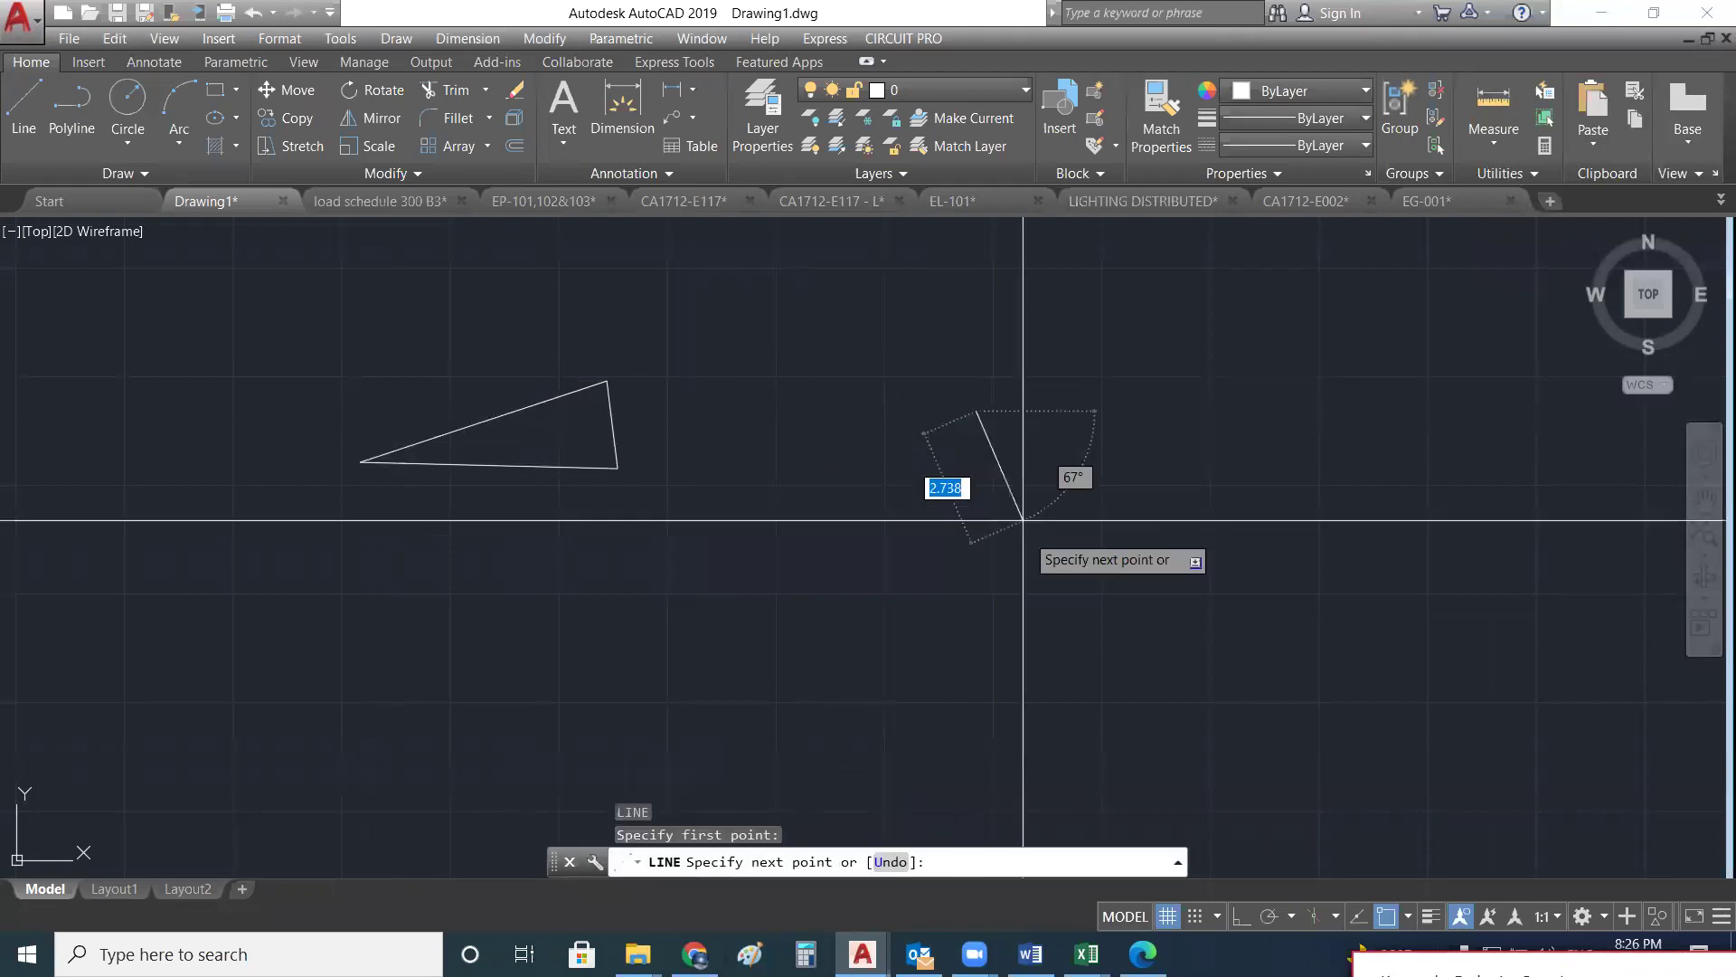
pyautogui.click(1029, 574)
pyautogui.click(762, 582)
pyautogui.click(770, 461)
pyautogui.click(899, 411)
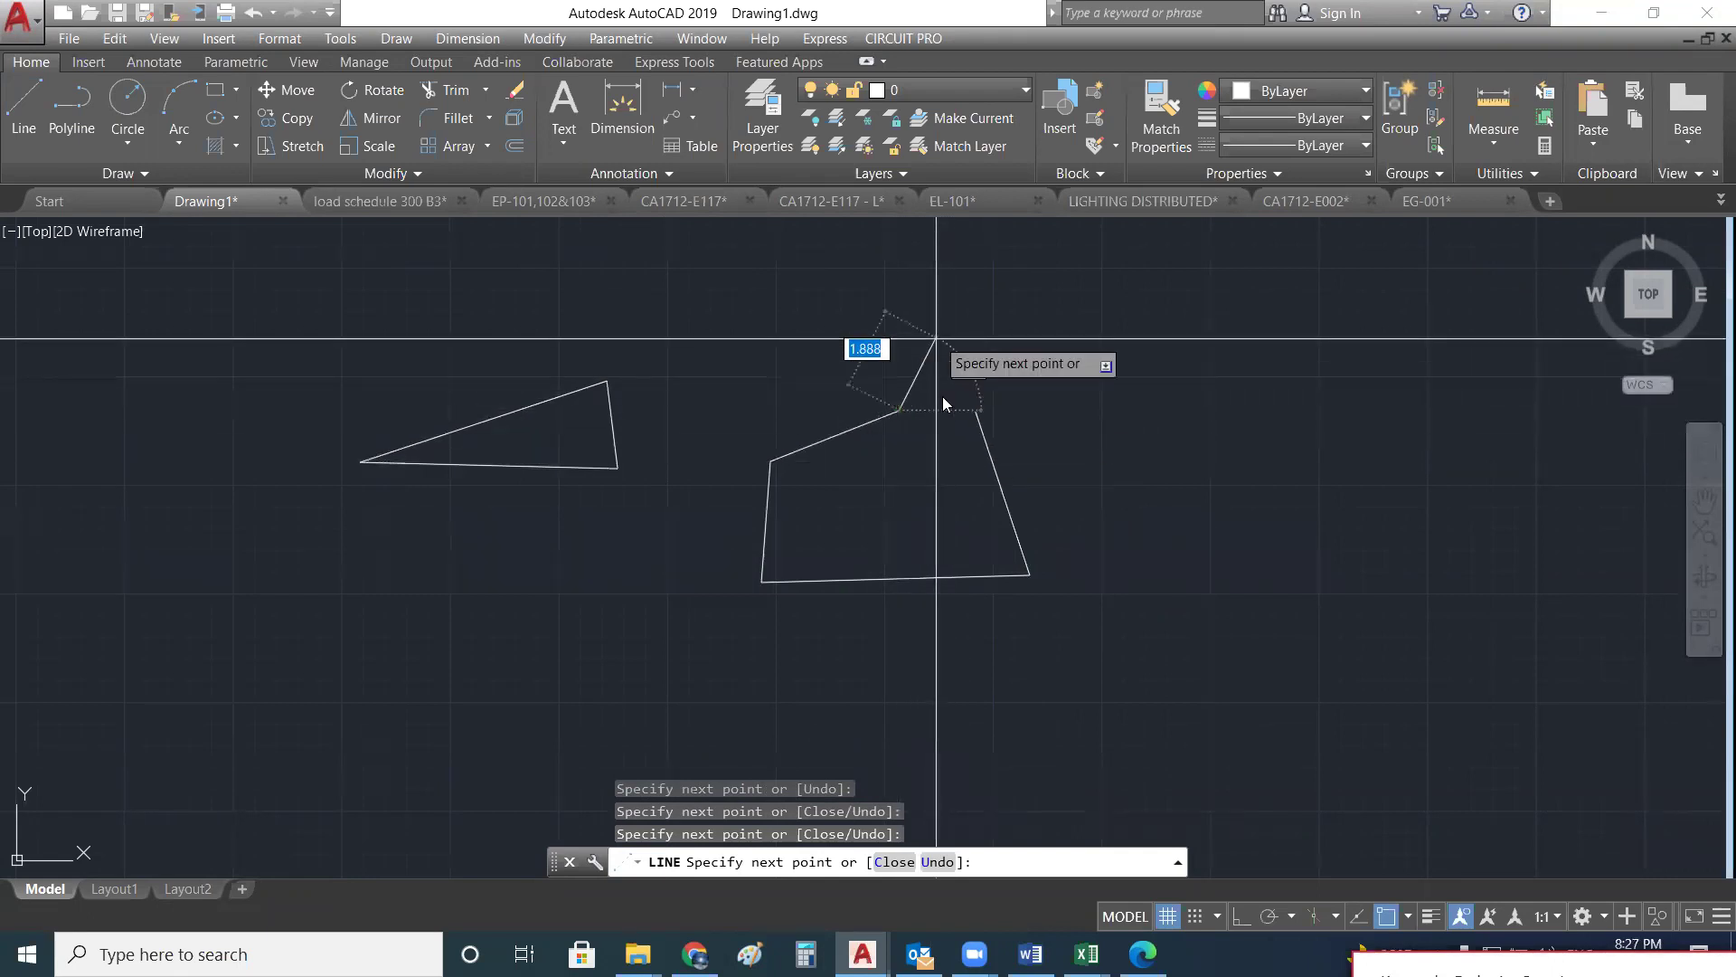
pyautogui.write('C')
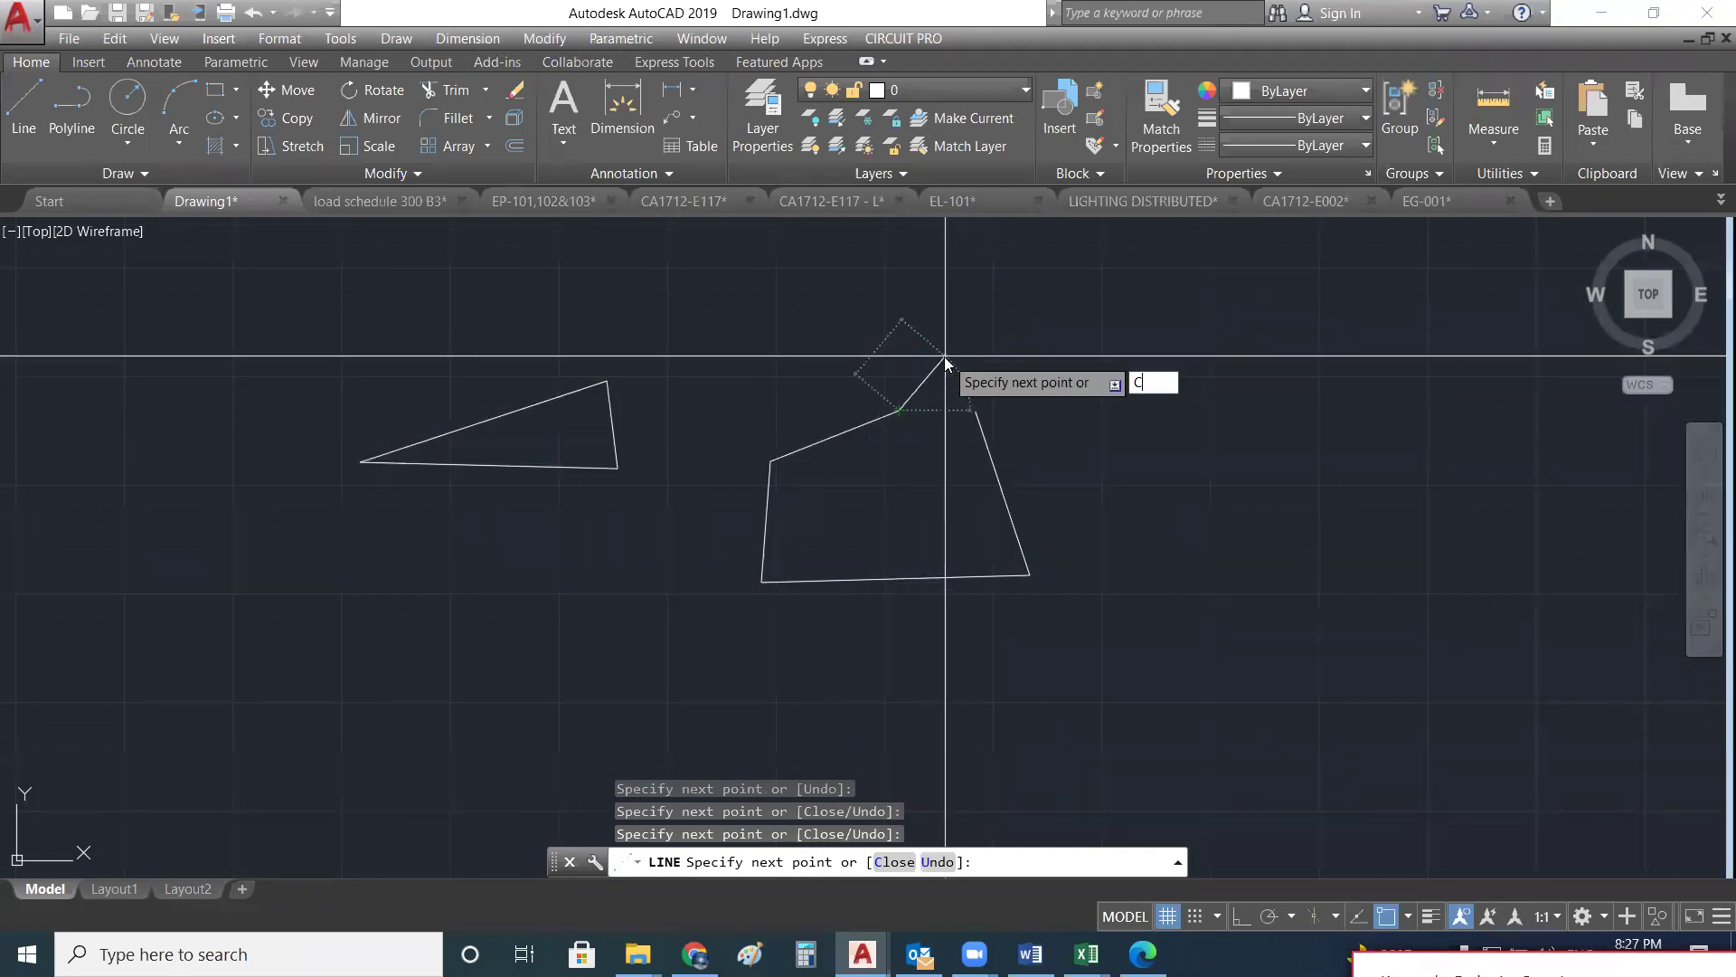
pyautogui.press('Return')
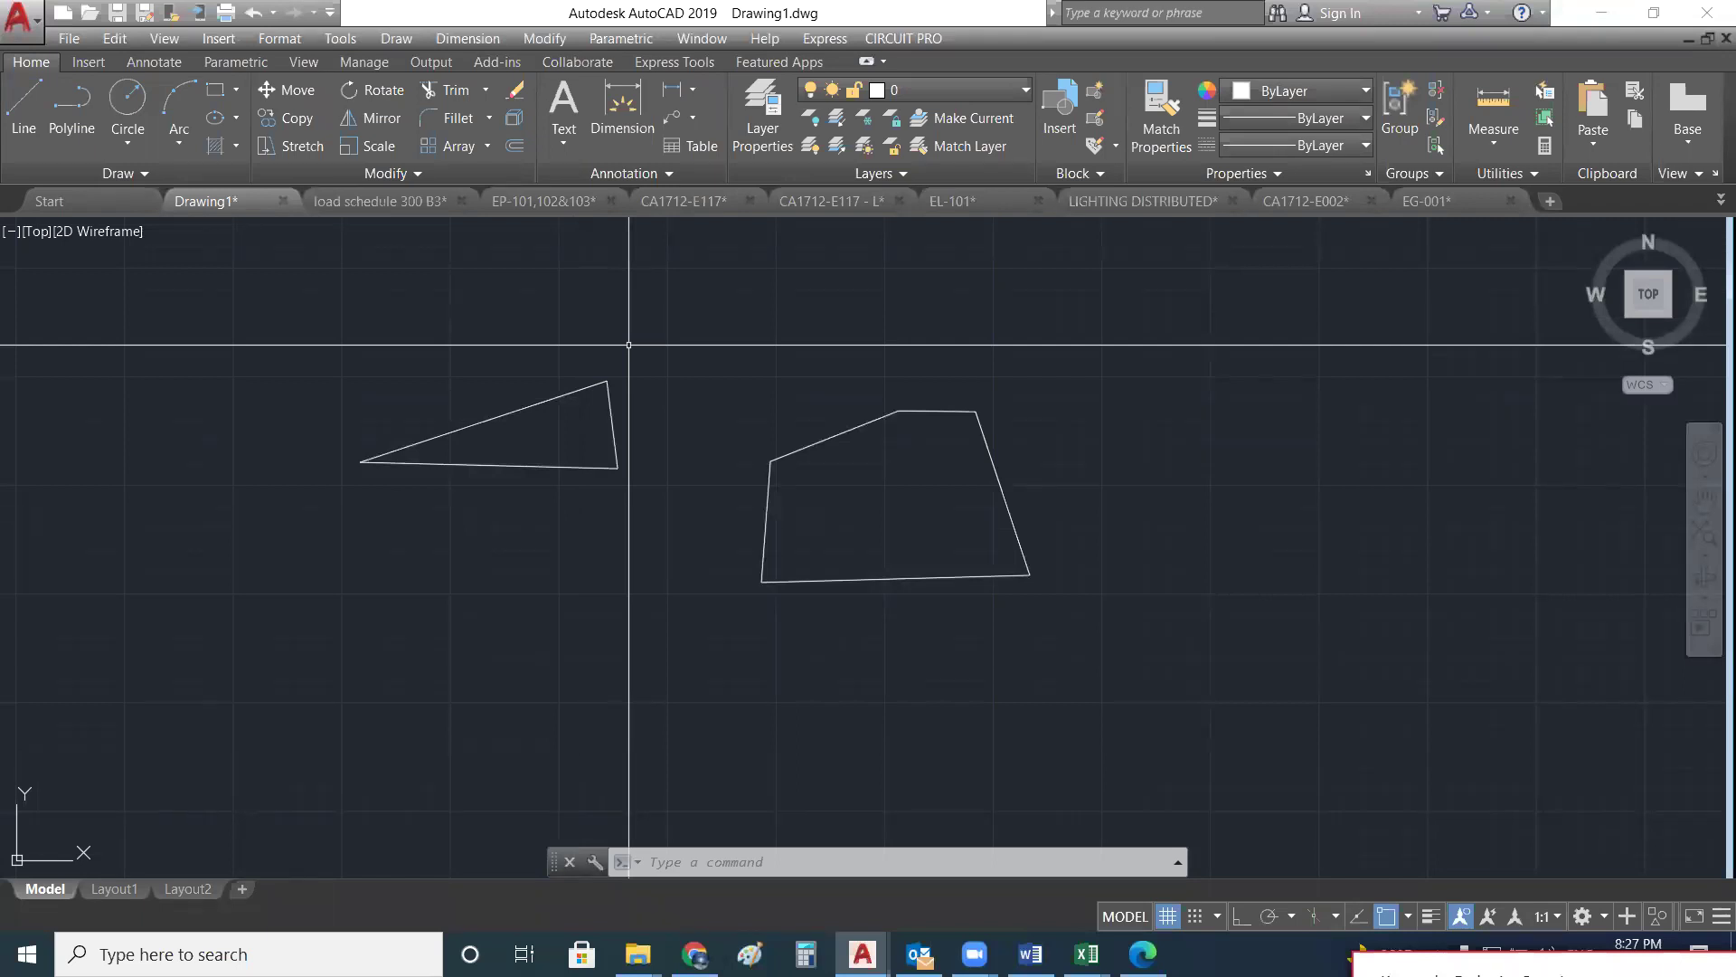
# - Select the five-sided shape's edges one by one to inspect them as separate line objects, and clear the selection
pyautogui.scroll(-2, 501, 399)
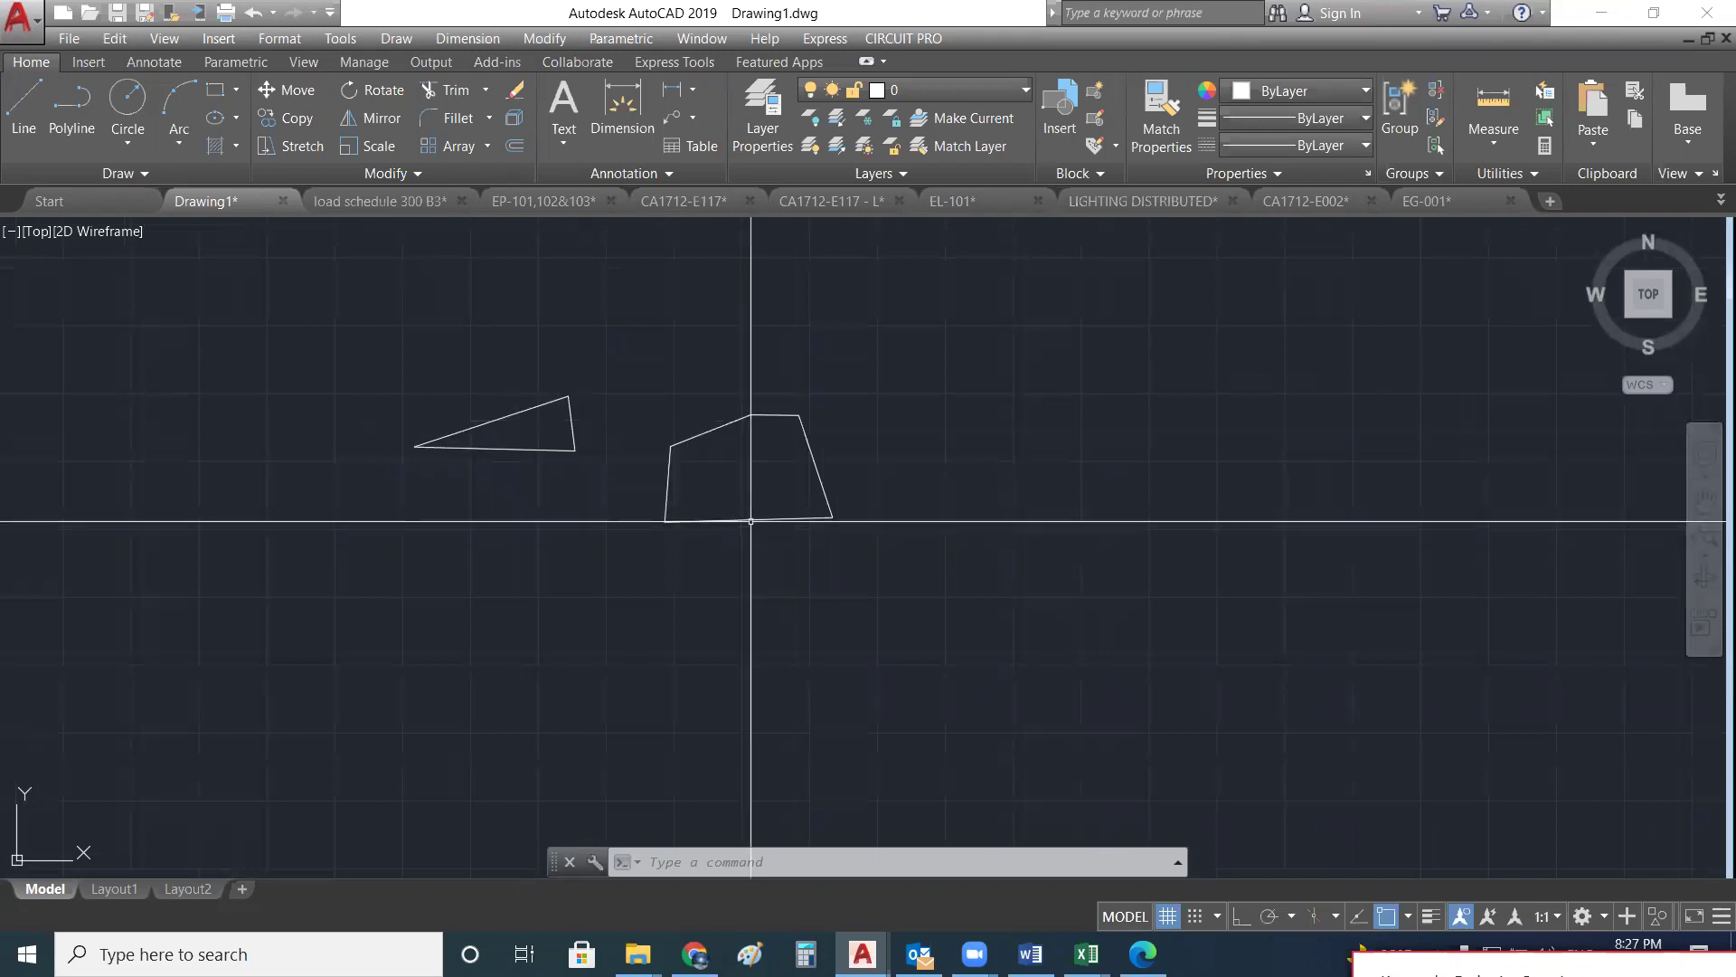
pyautogui.scroll(-4, 763, 403)
pyautogui.moveTo(763, 403)
pyautogui.mouseDown(button='middle')
pyautogui.moveTo(772, 423)
pyautogui.moveTo(661, 442)
pyautogui.mouseUp(button='middle')
pyautogui.scroll(8, 425, 425)
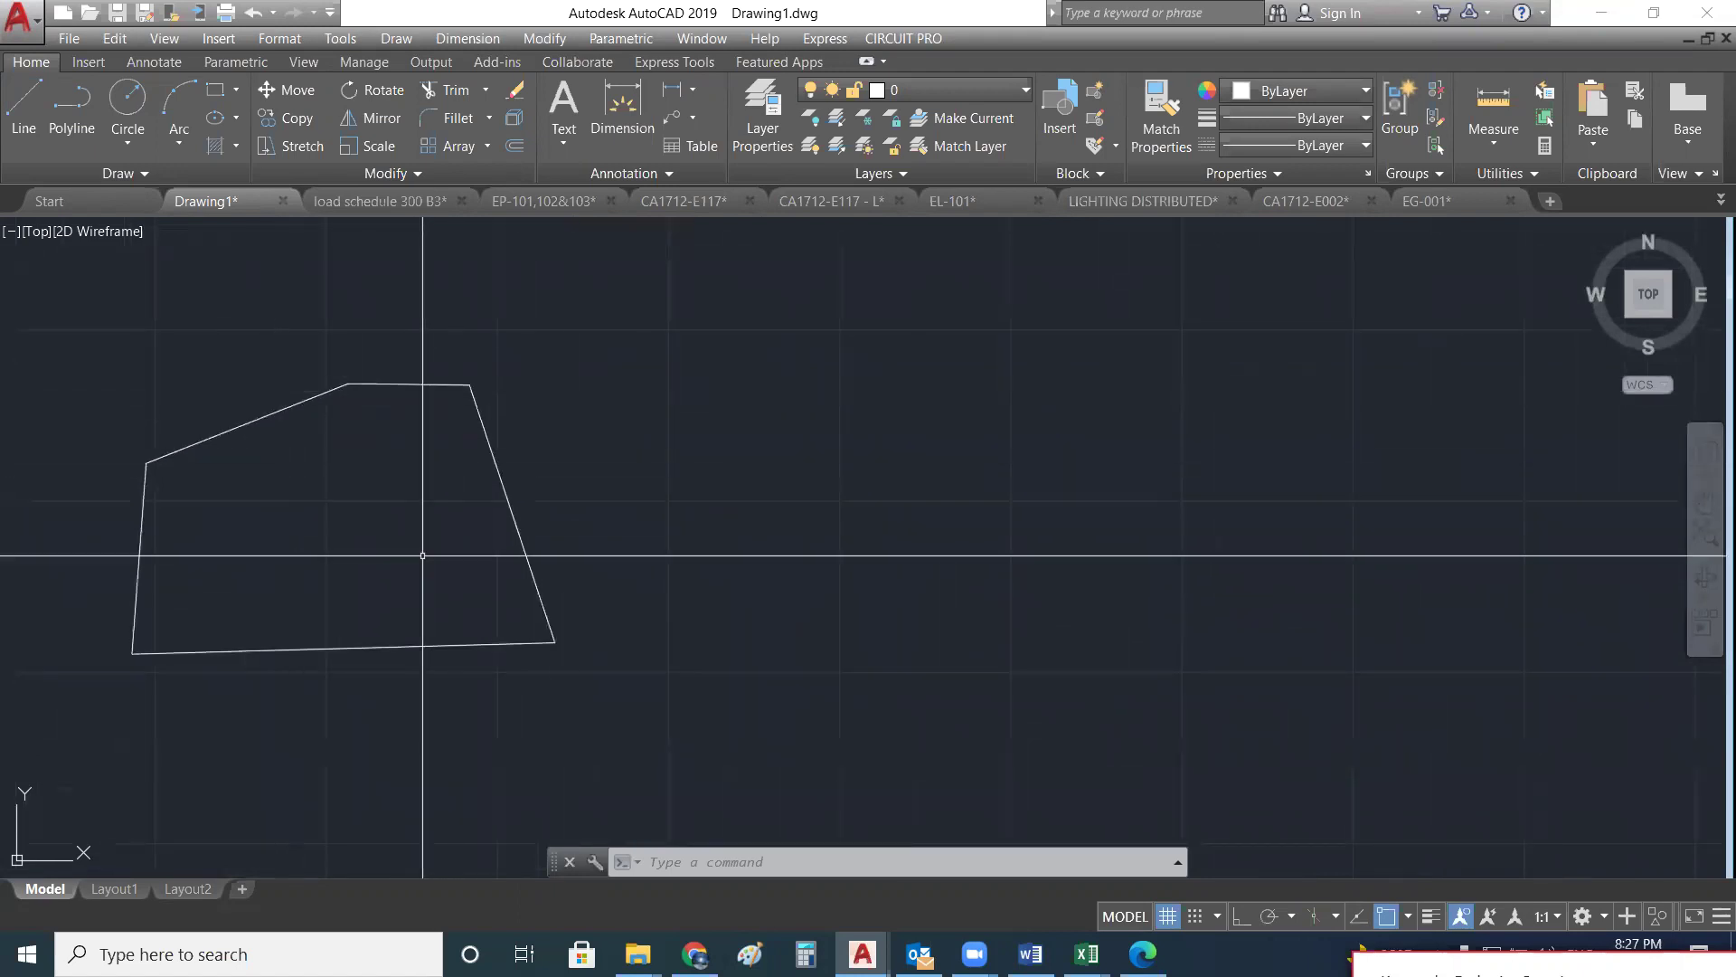
pyautogui.moveTo(337, 504); pyautogui.dragTo(538, 540, button='middle')
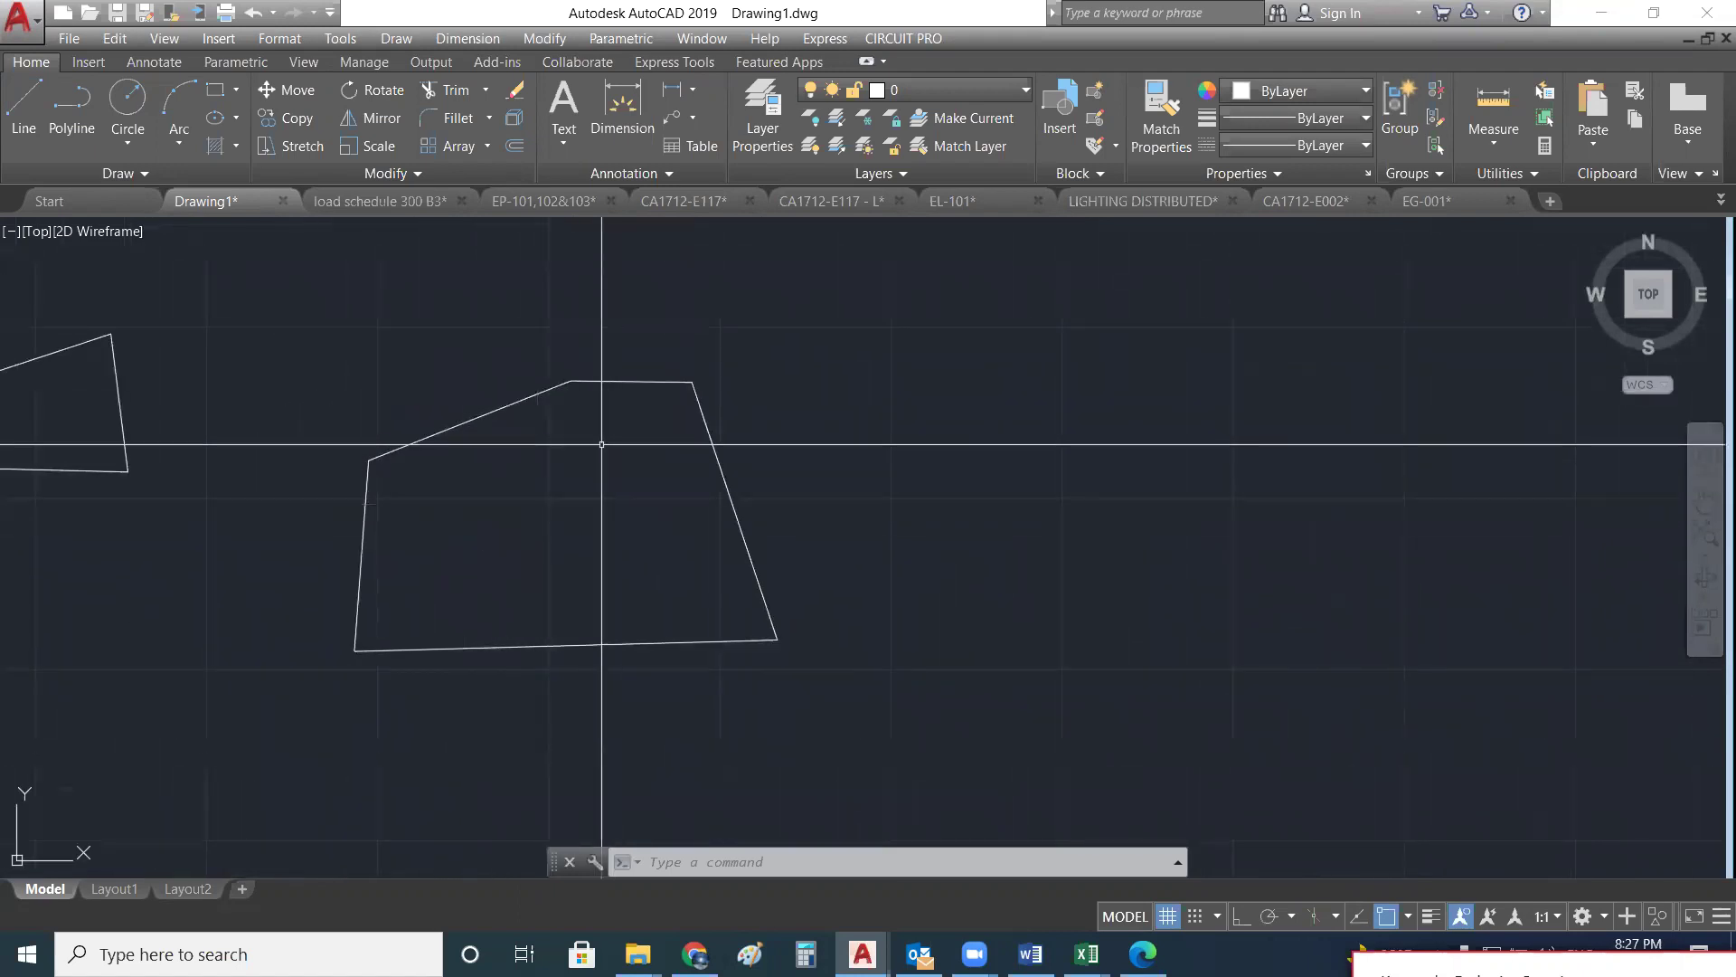
pyautogui.click(626, 382)
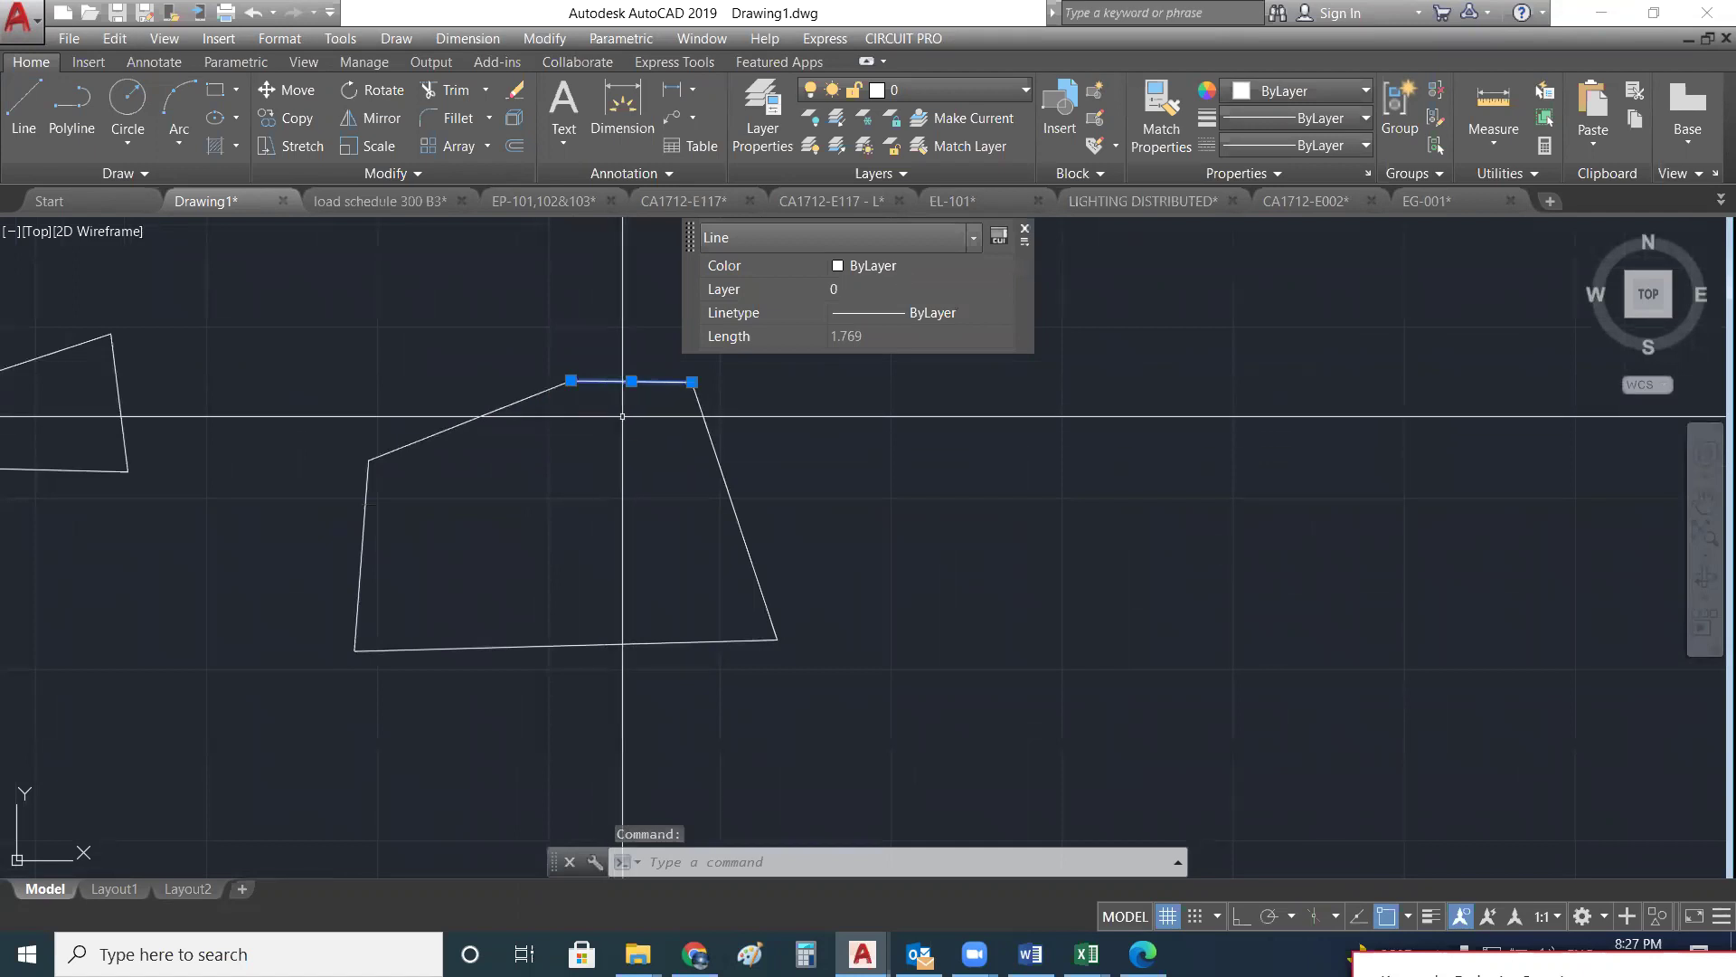
pyautogui.click(496, 411)
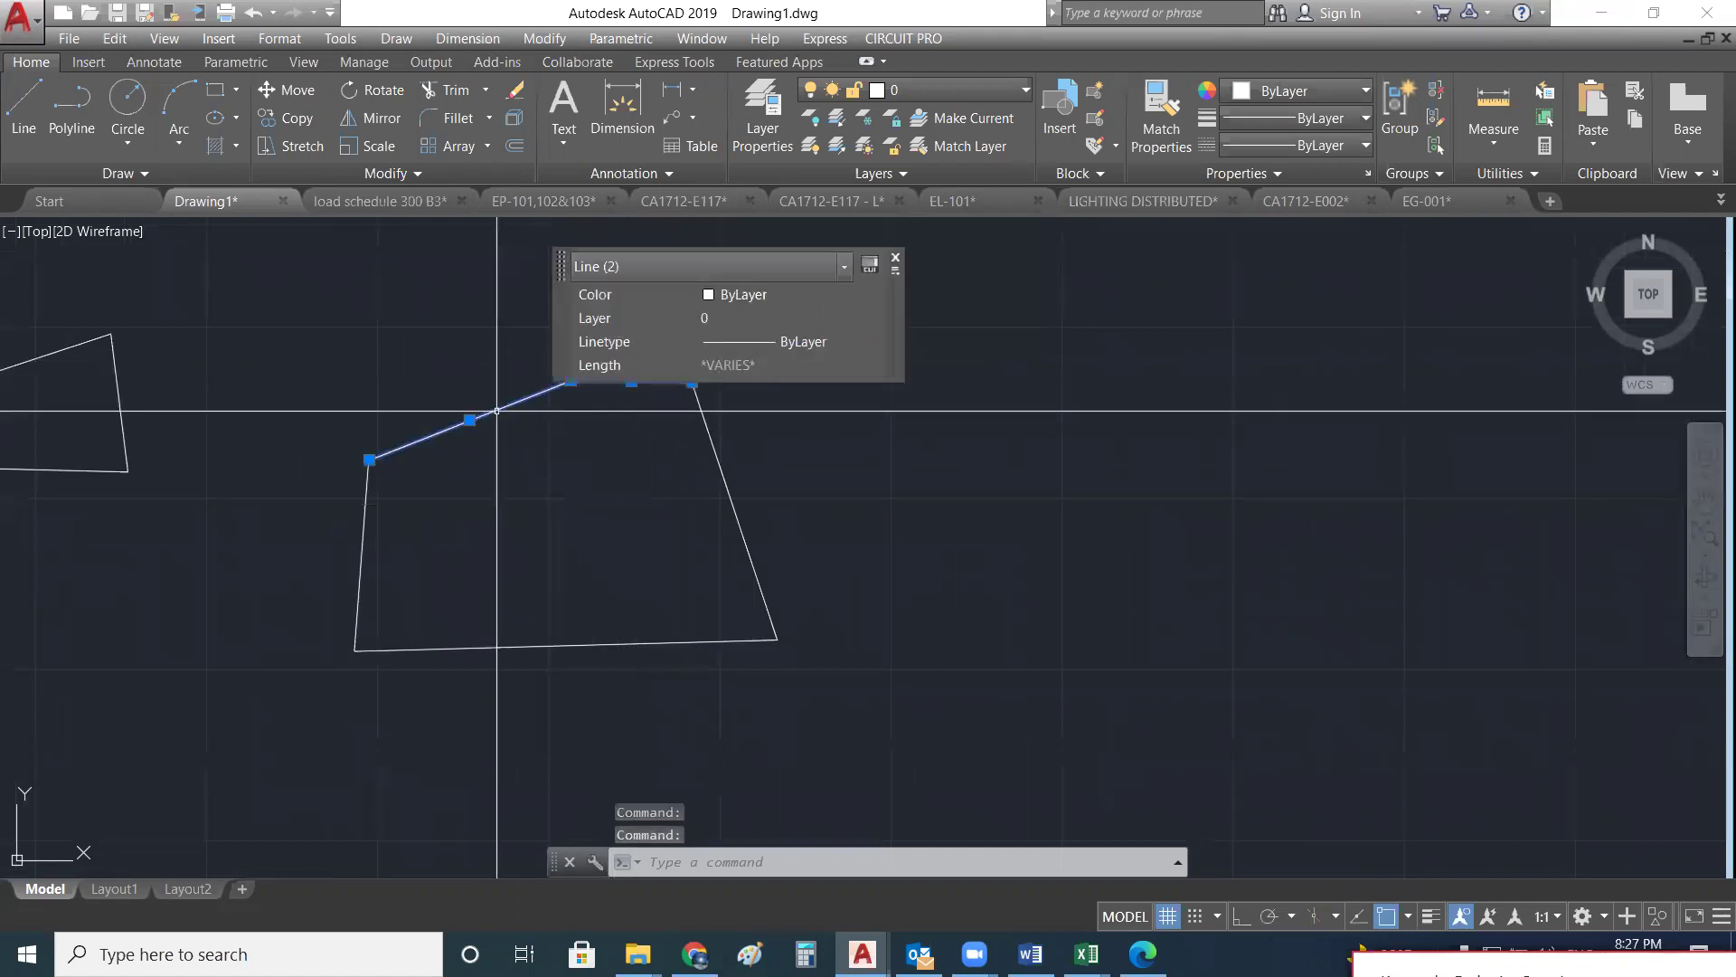
pyautogui.click(449, 646)
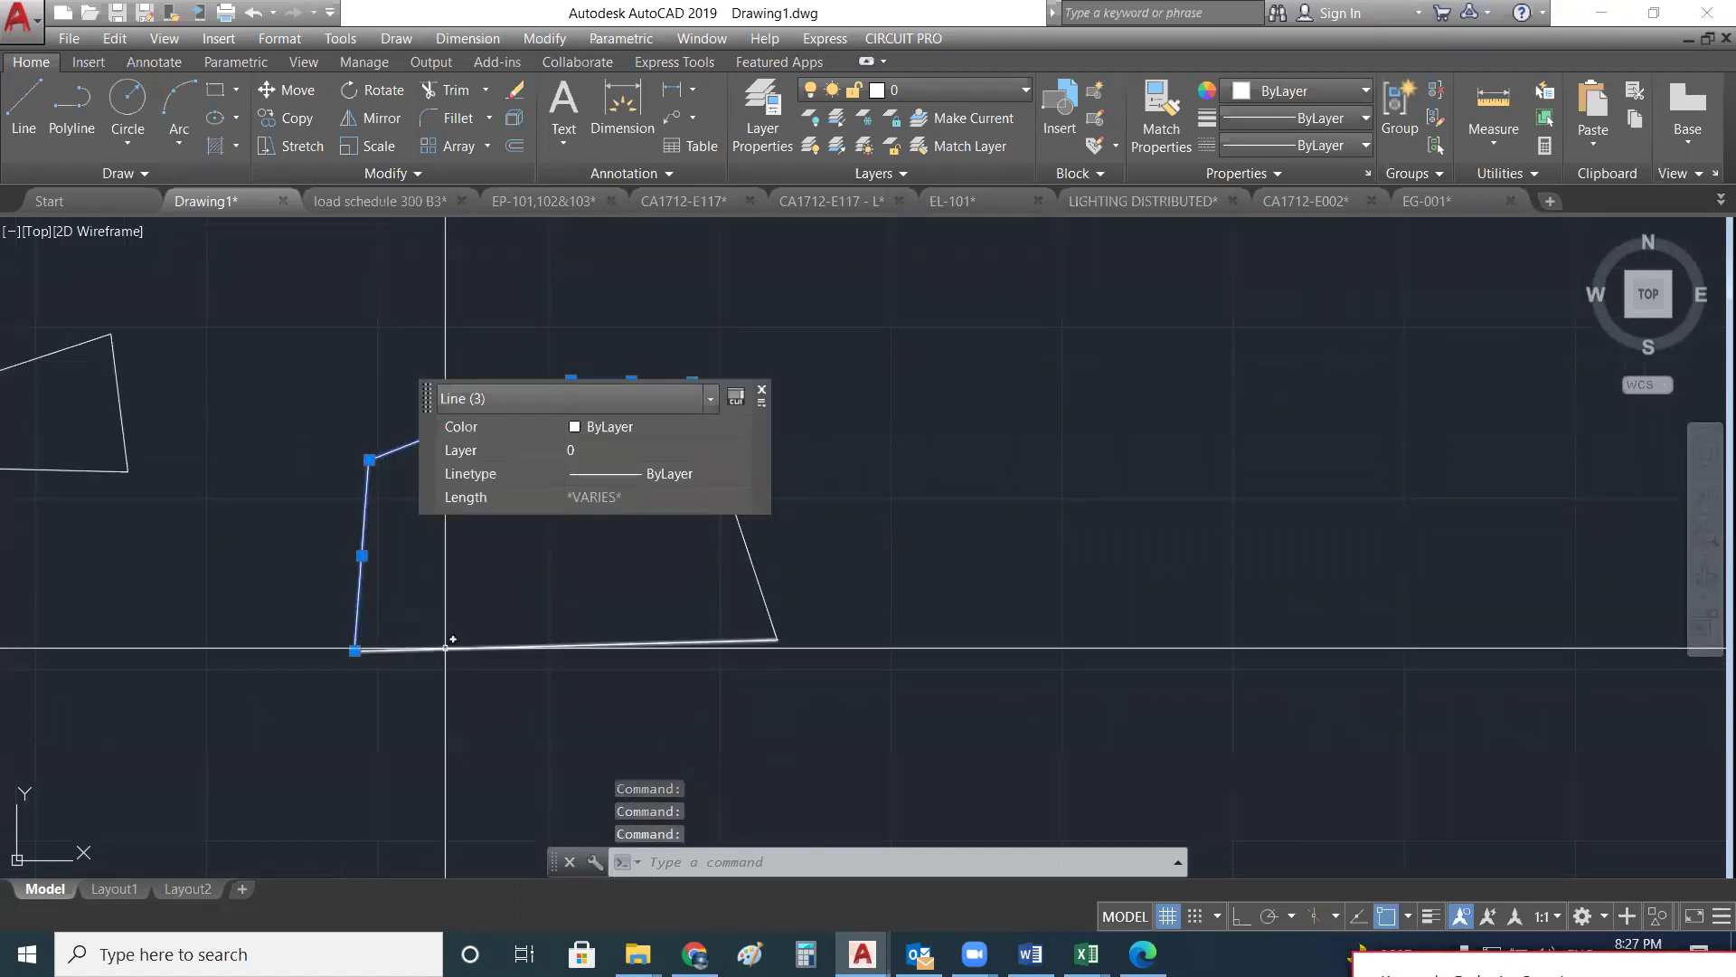
pyautogui.click(596, 644)
pyautogui.press('Escape')
pyautogui.press('Escape')
# - Select the five-sided shape's edges with a crossing window, add its left edge, and clear the selection
pyautogui.click(791, 340)
pyautogui.click(544, 699)
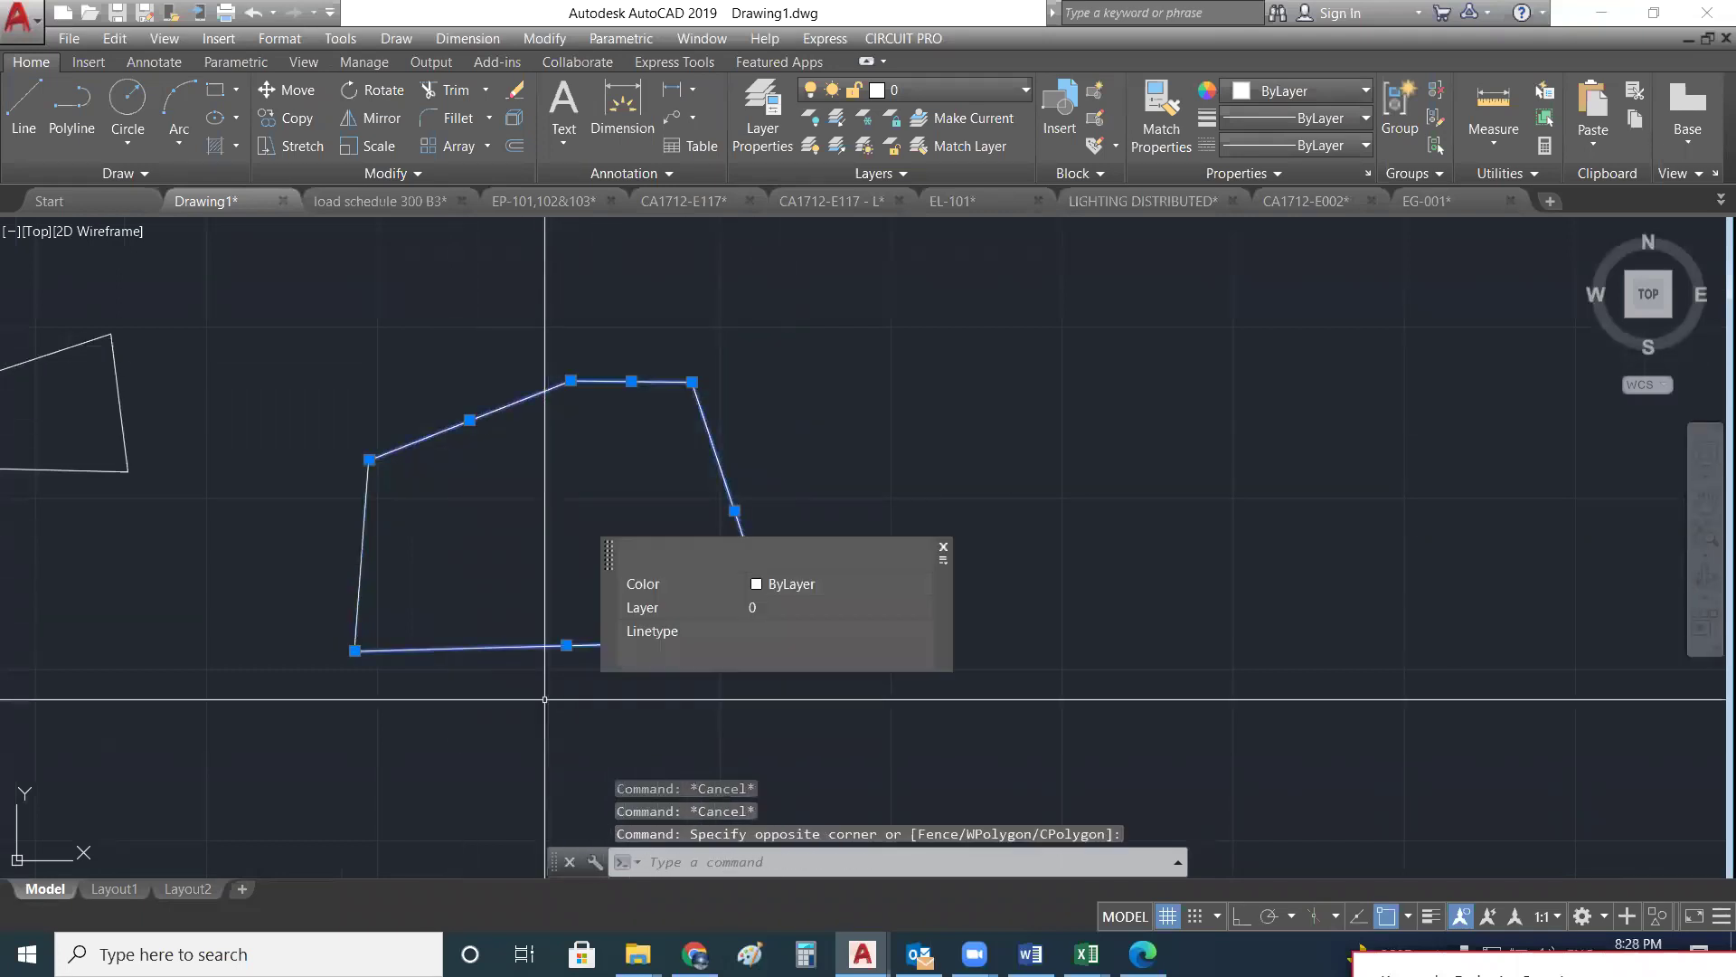
pyautogui.click(362, 529)
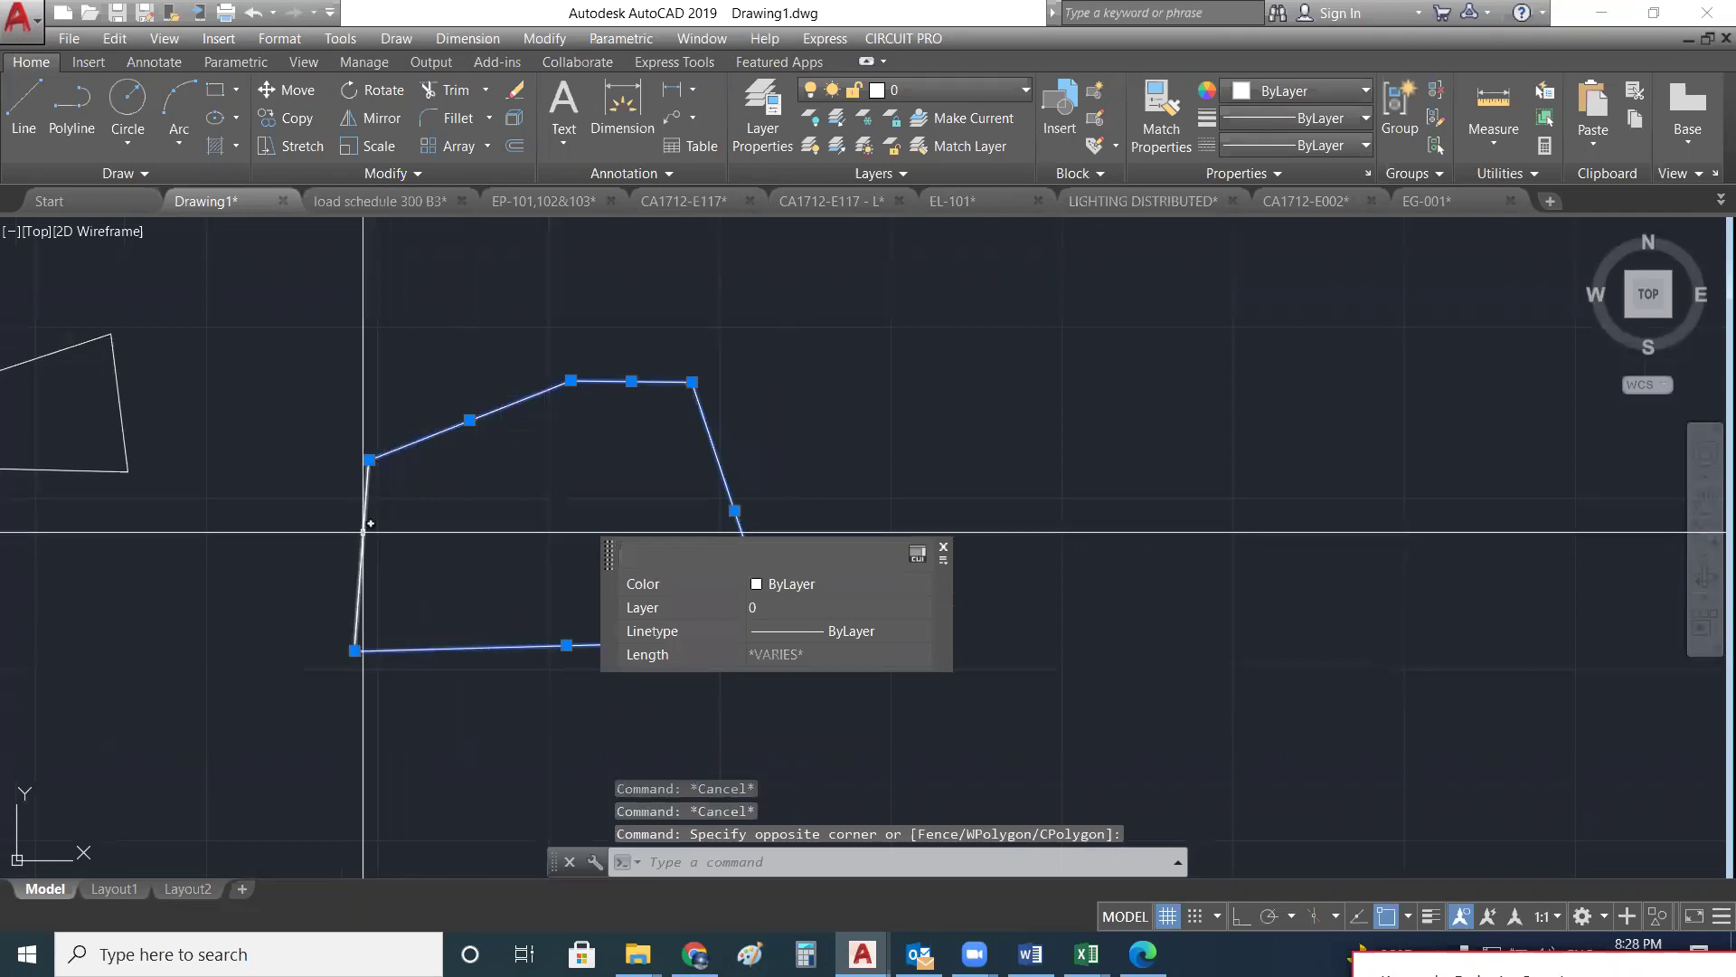
pyautogui.press('Escape')
pyautogui.press('Escape')
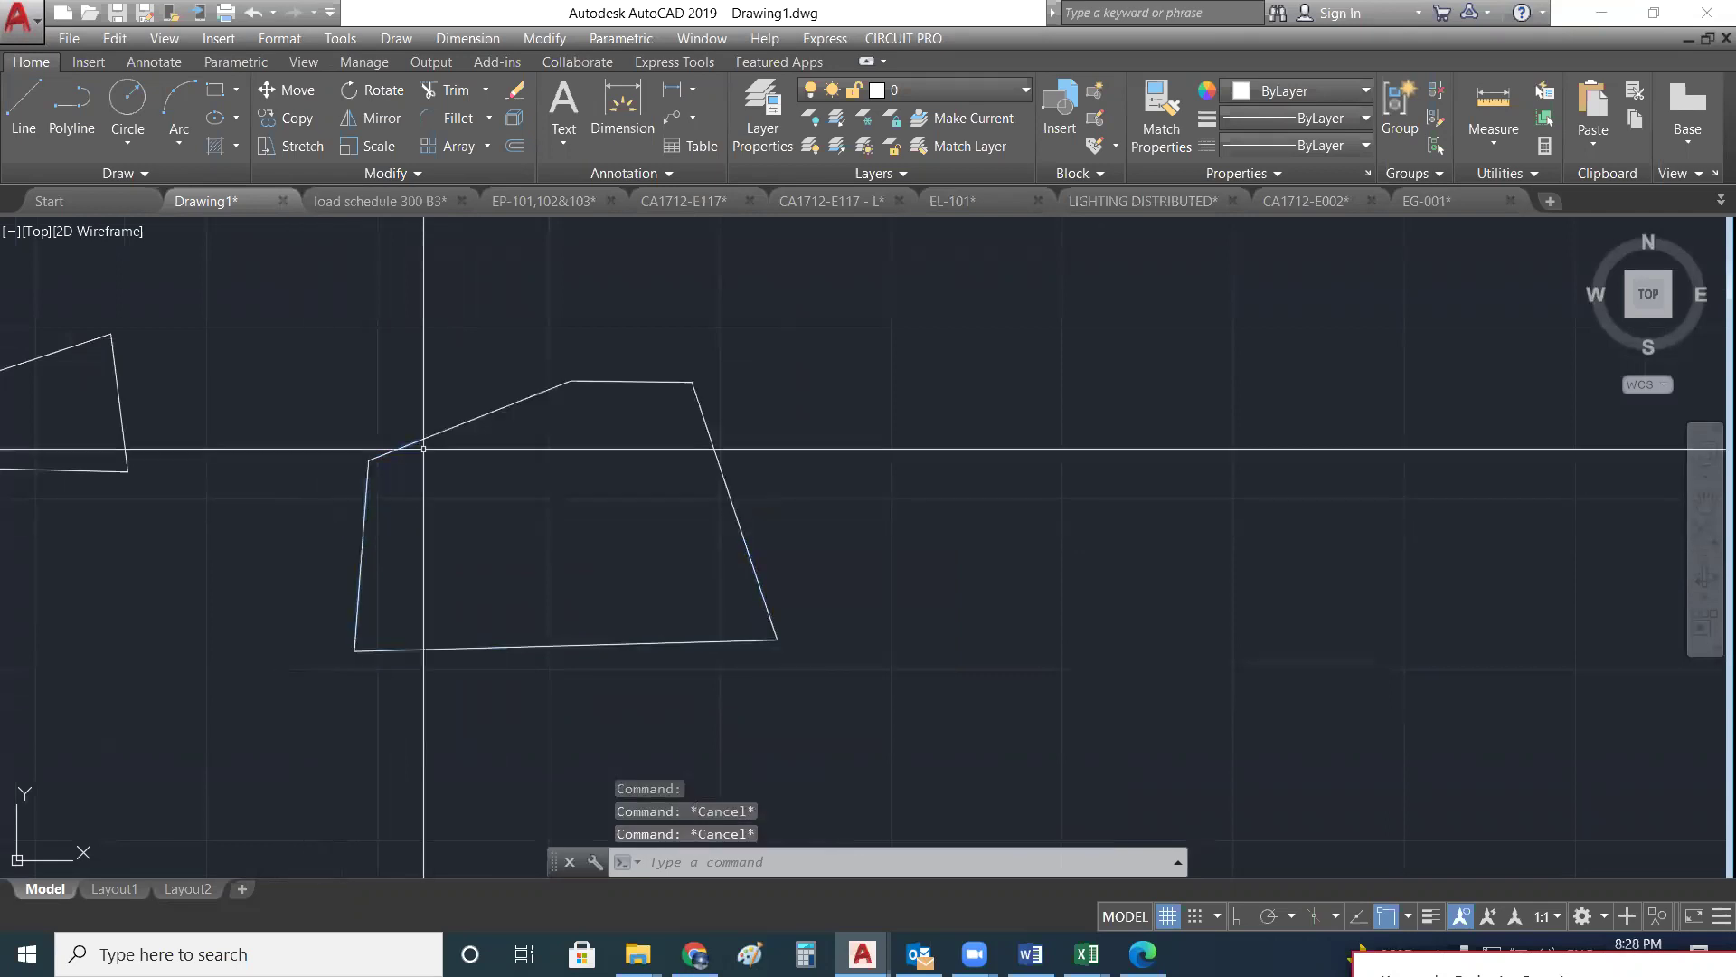
# - Draw an irregular ten-sided polyline to the right of the five-sided shape, finish it with the Close option, and select it
pyautogui.scroll(-4, 298, 453)
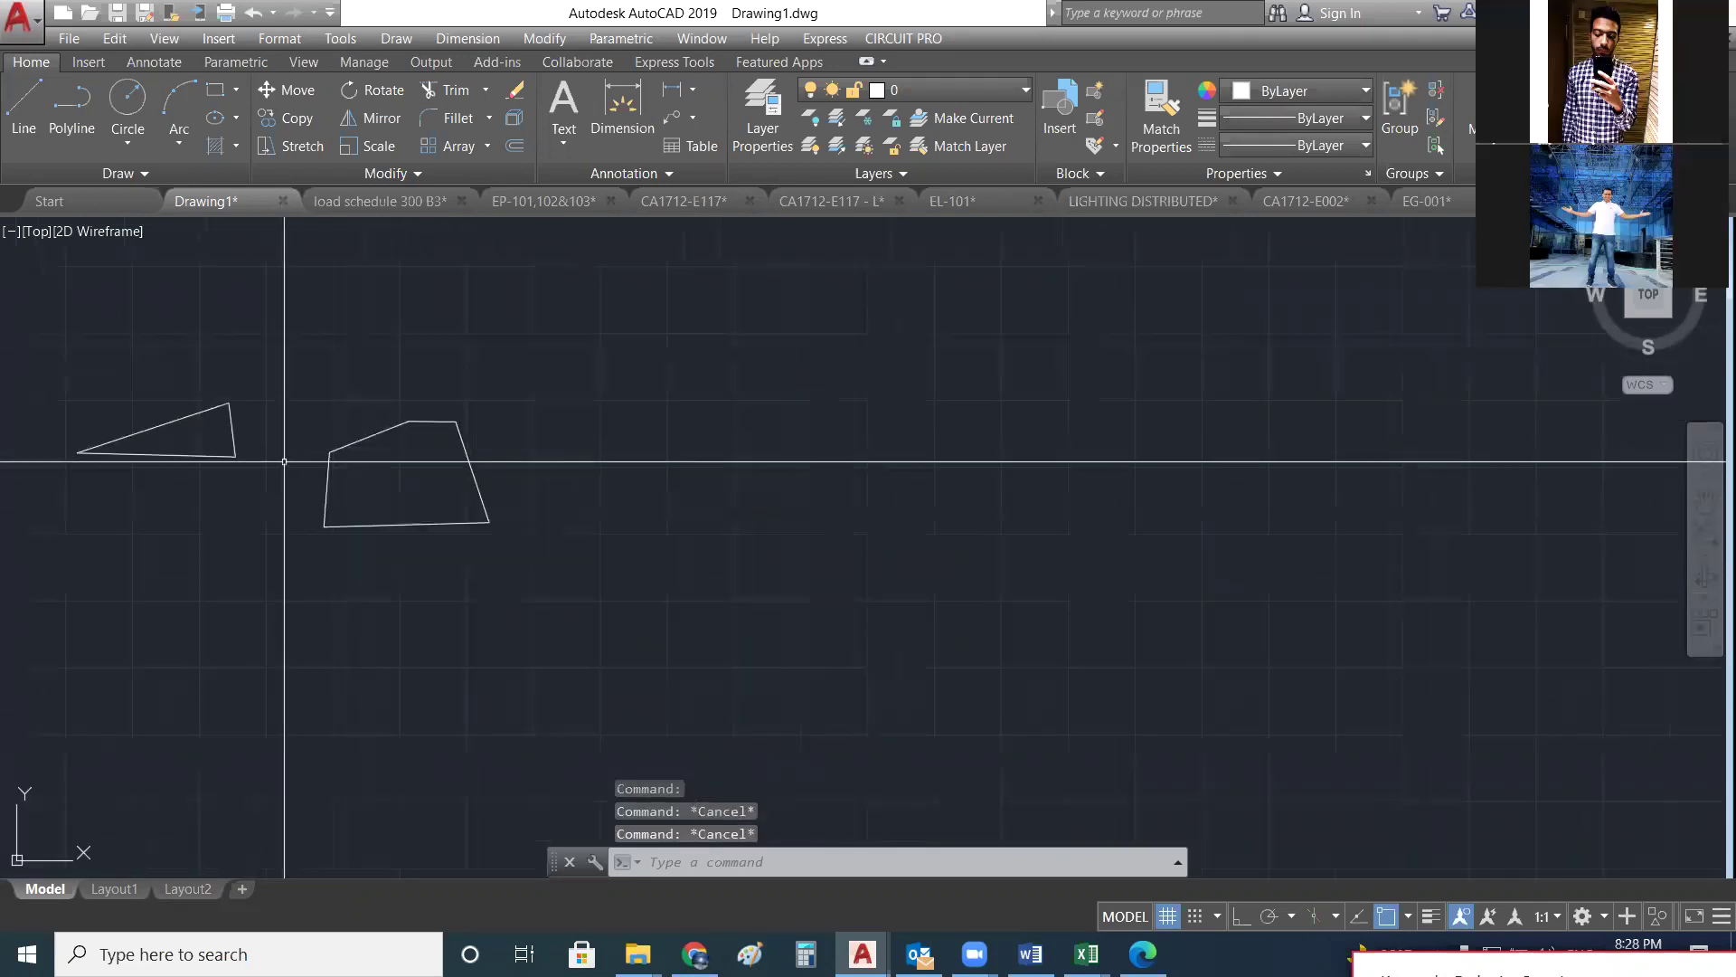
pyautogui.scroll(2, 528, 469)
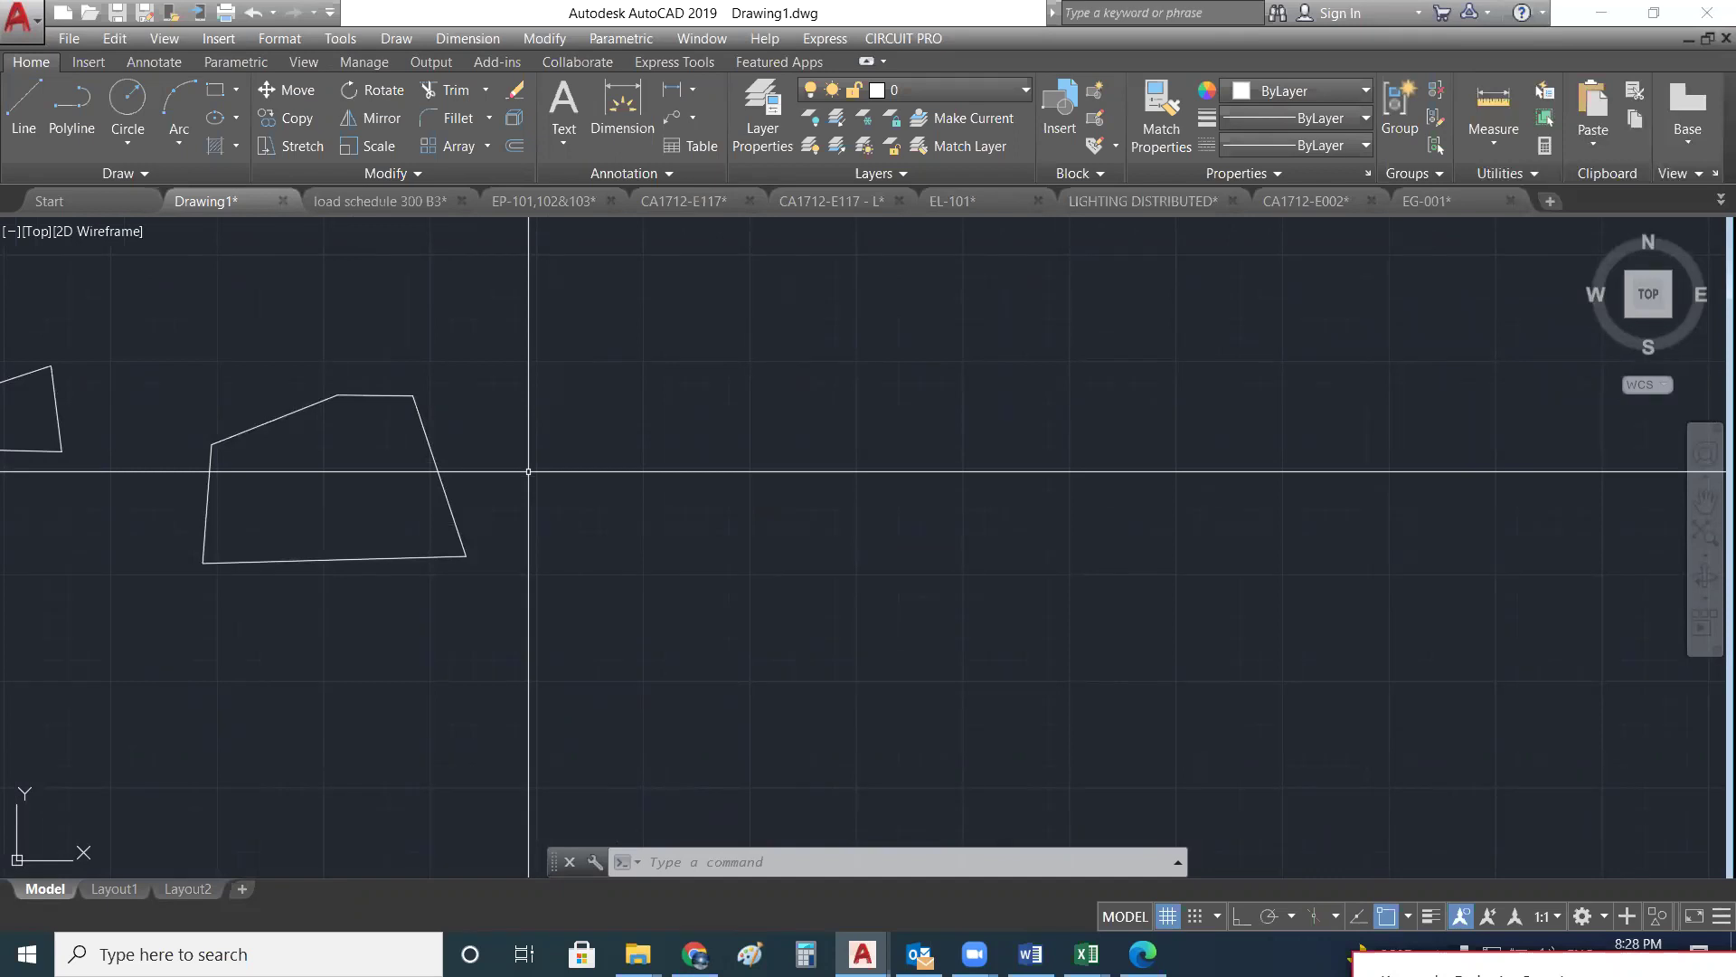
pyautogui.write('L')
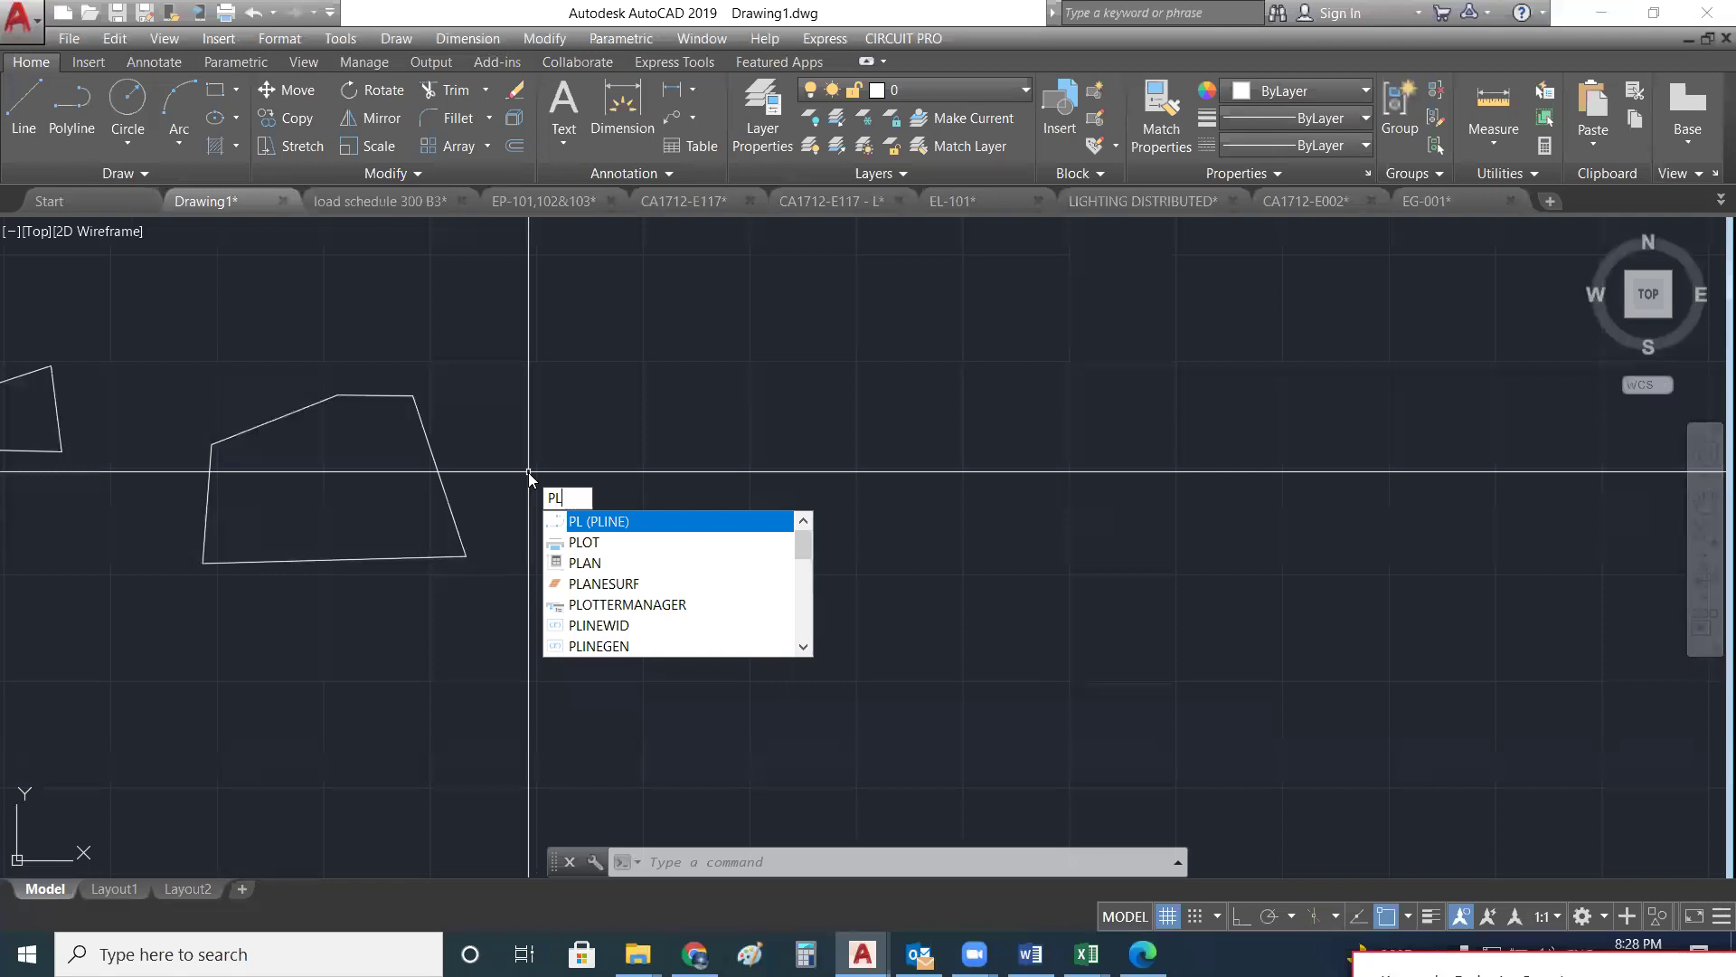
pyautogui.press('Return')
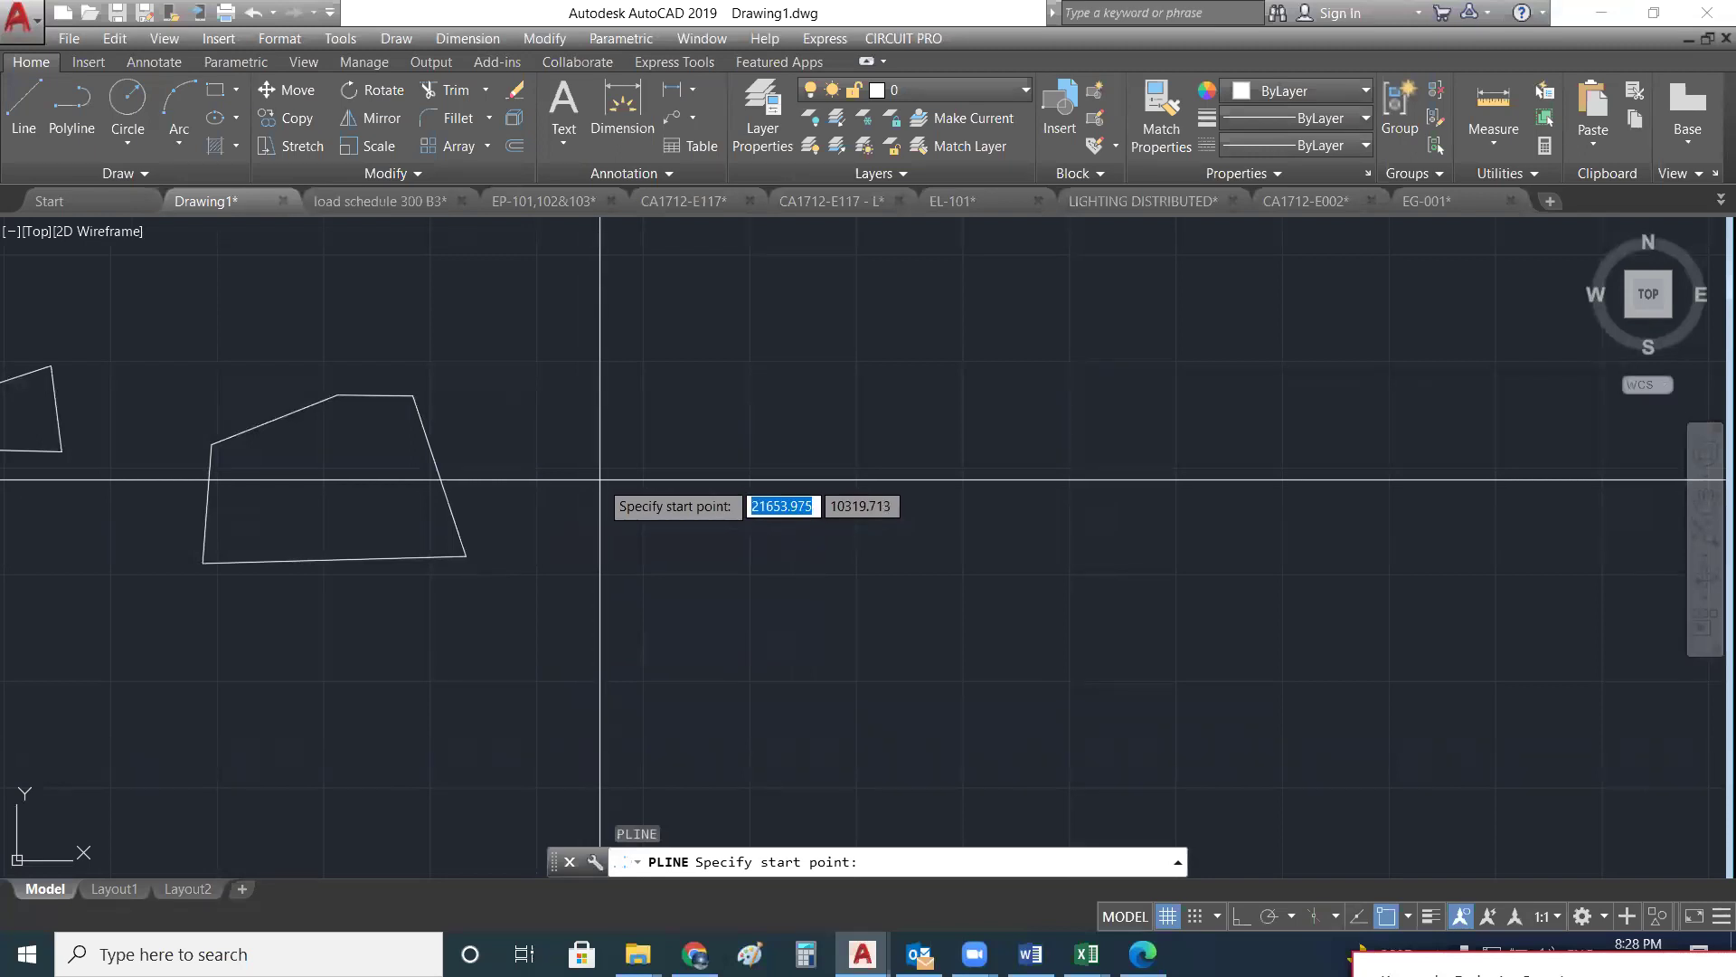
pyautogui.click(688, 493)
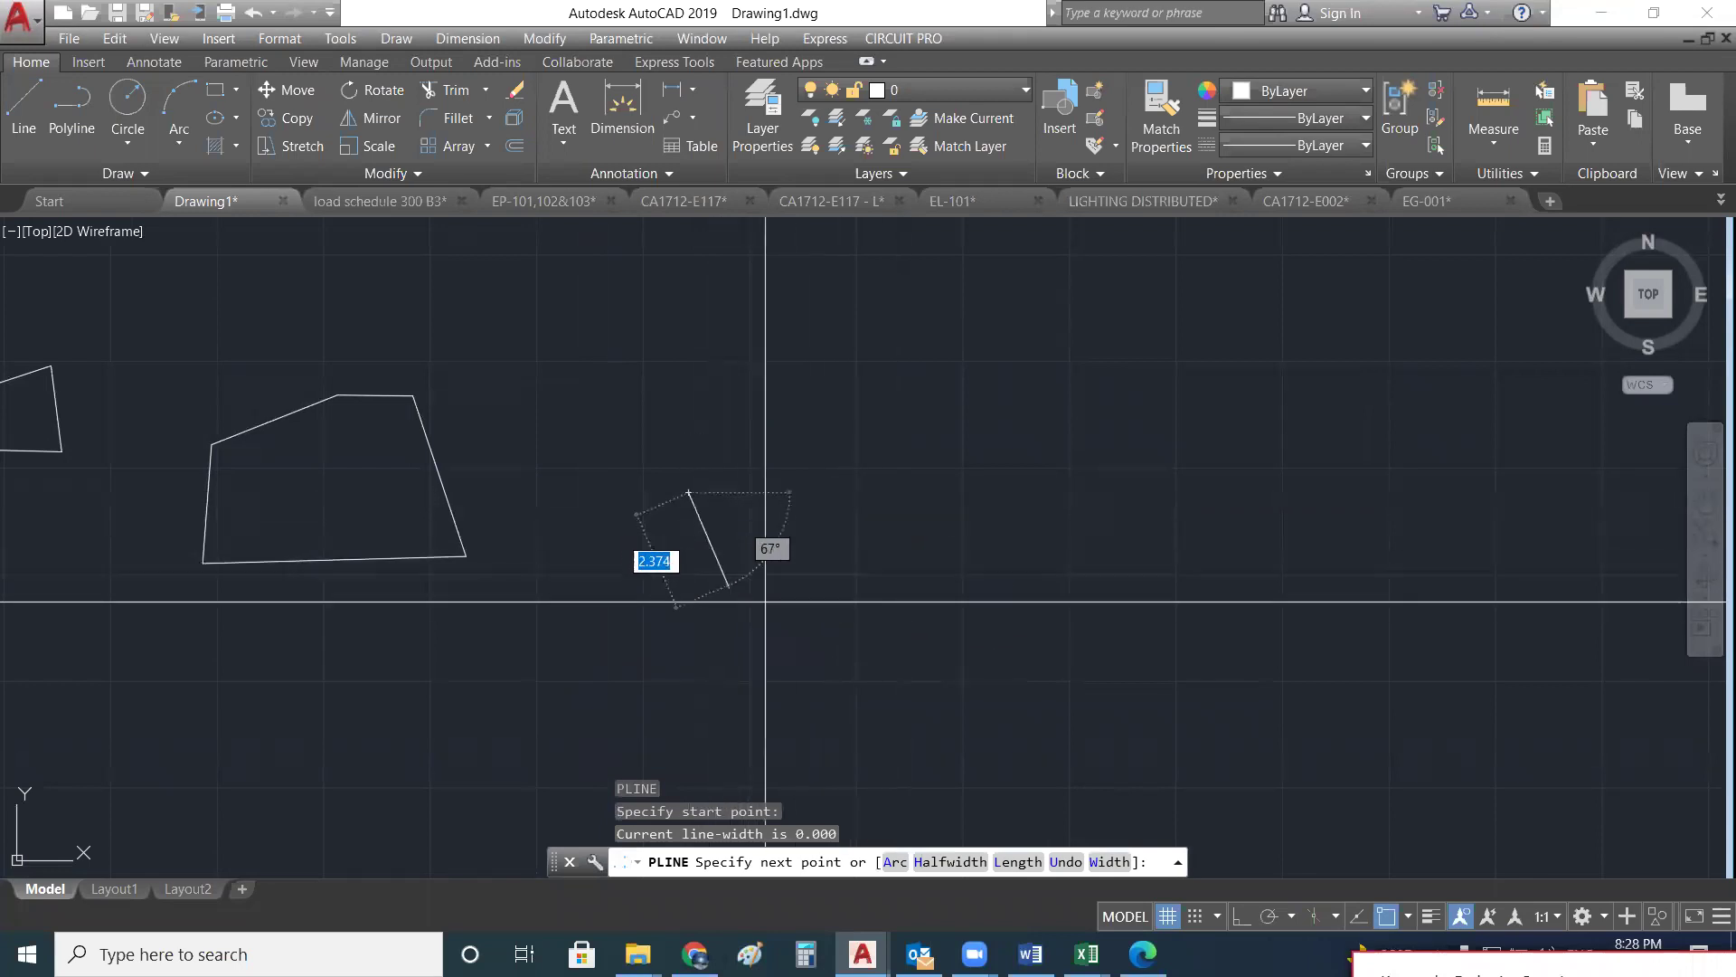
pyautogui.click(834, 603)
pyautogui.click(883, 383)
pyautogui.click(816, 361)
pyautogui.click(715, 364)
pyautogui.click(637, 405)
pyautogui.click(613, 447)
pyautogui.click(603, 599)
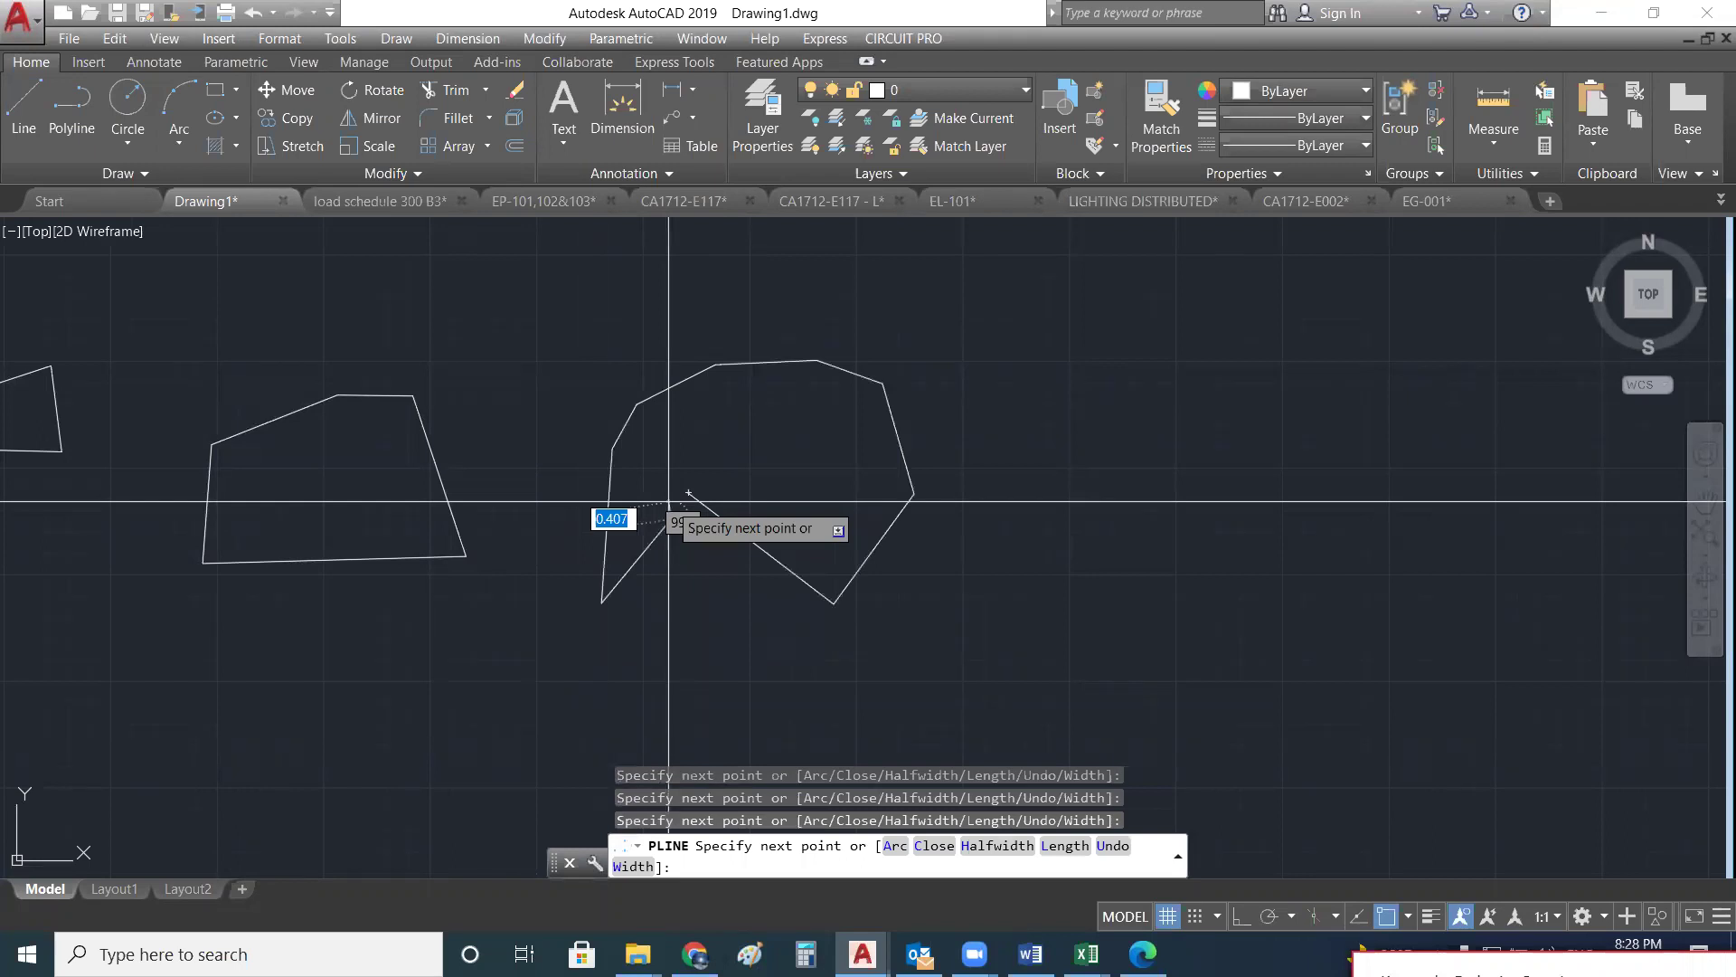
pyautogui.write('C')
pyautogui.press('Return')
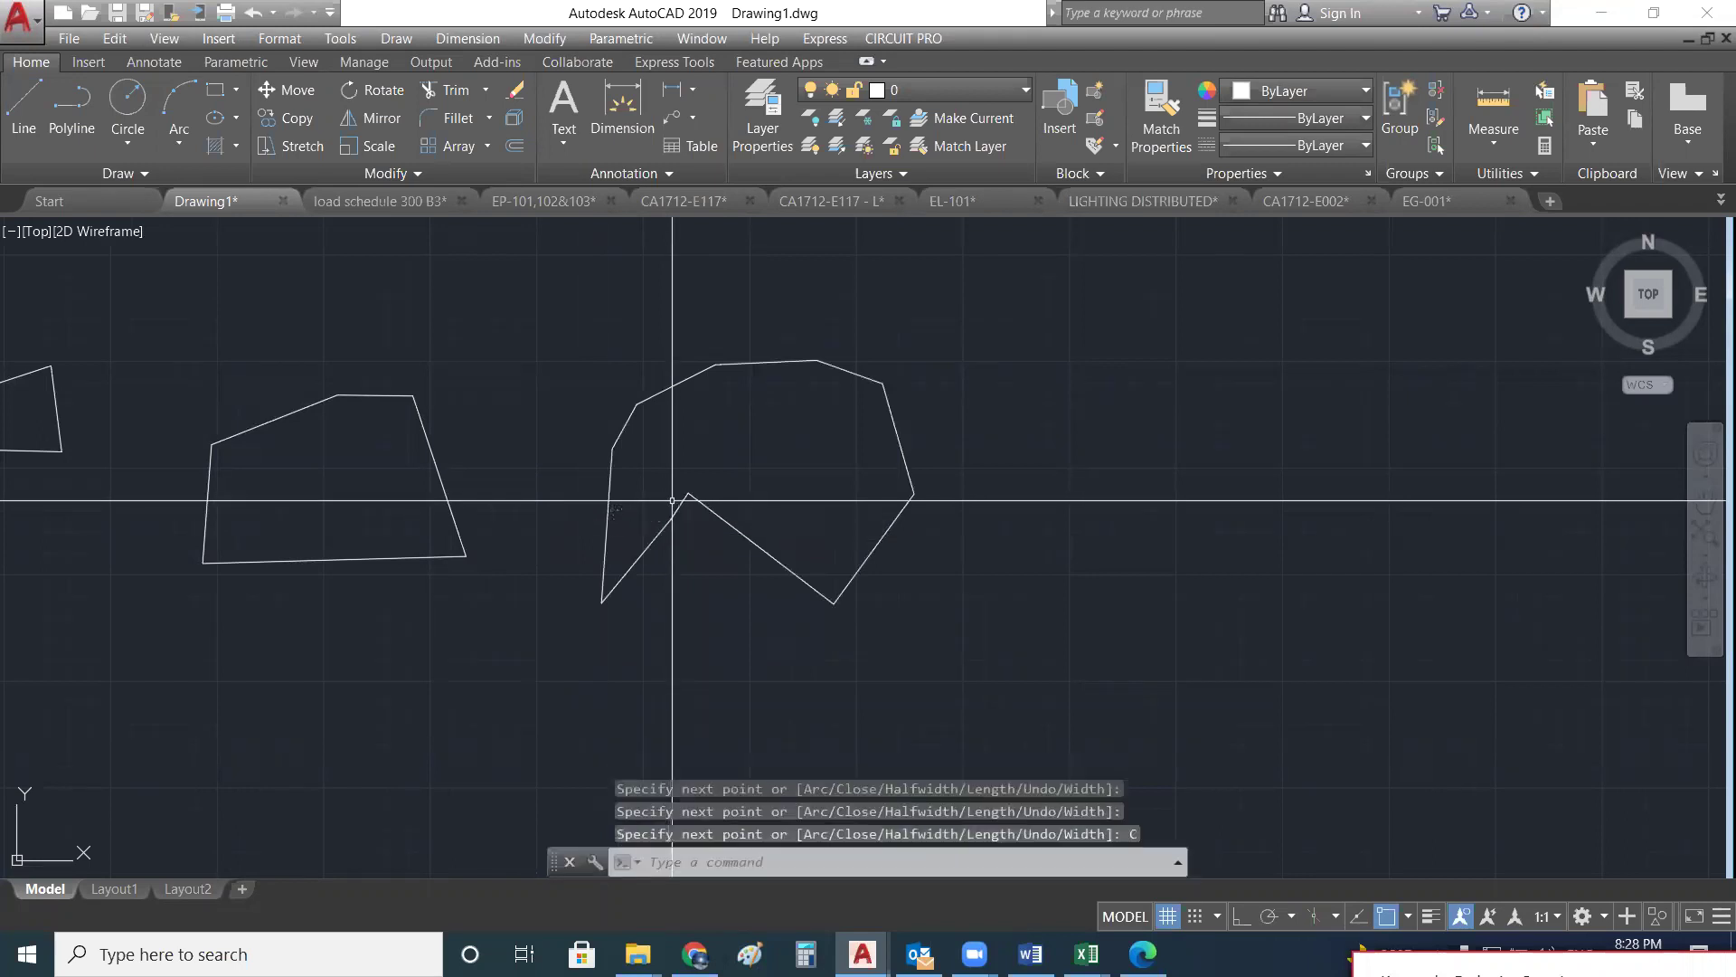
pyautogui.click(682, 502)
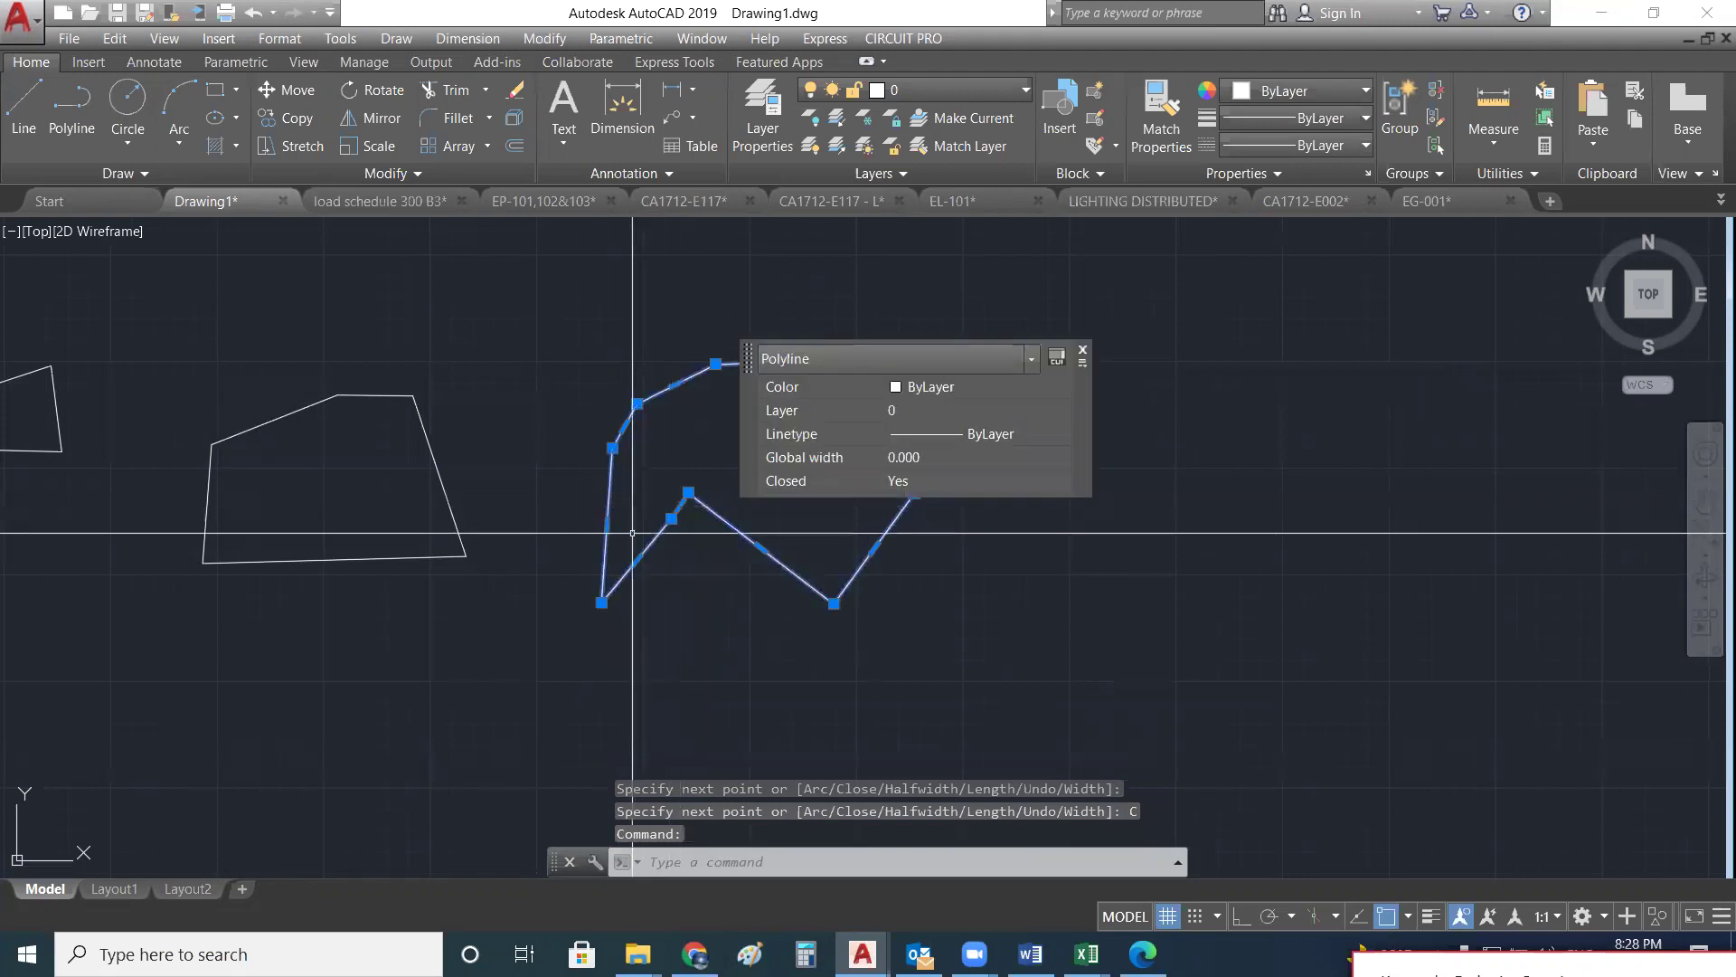
# - Examine the ten-sided polyline as one object, clear its selection, and reselect and deselect it from its upper-left edge
pyautogui.scroll(2, 701, 418)
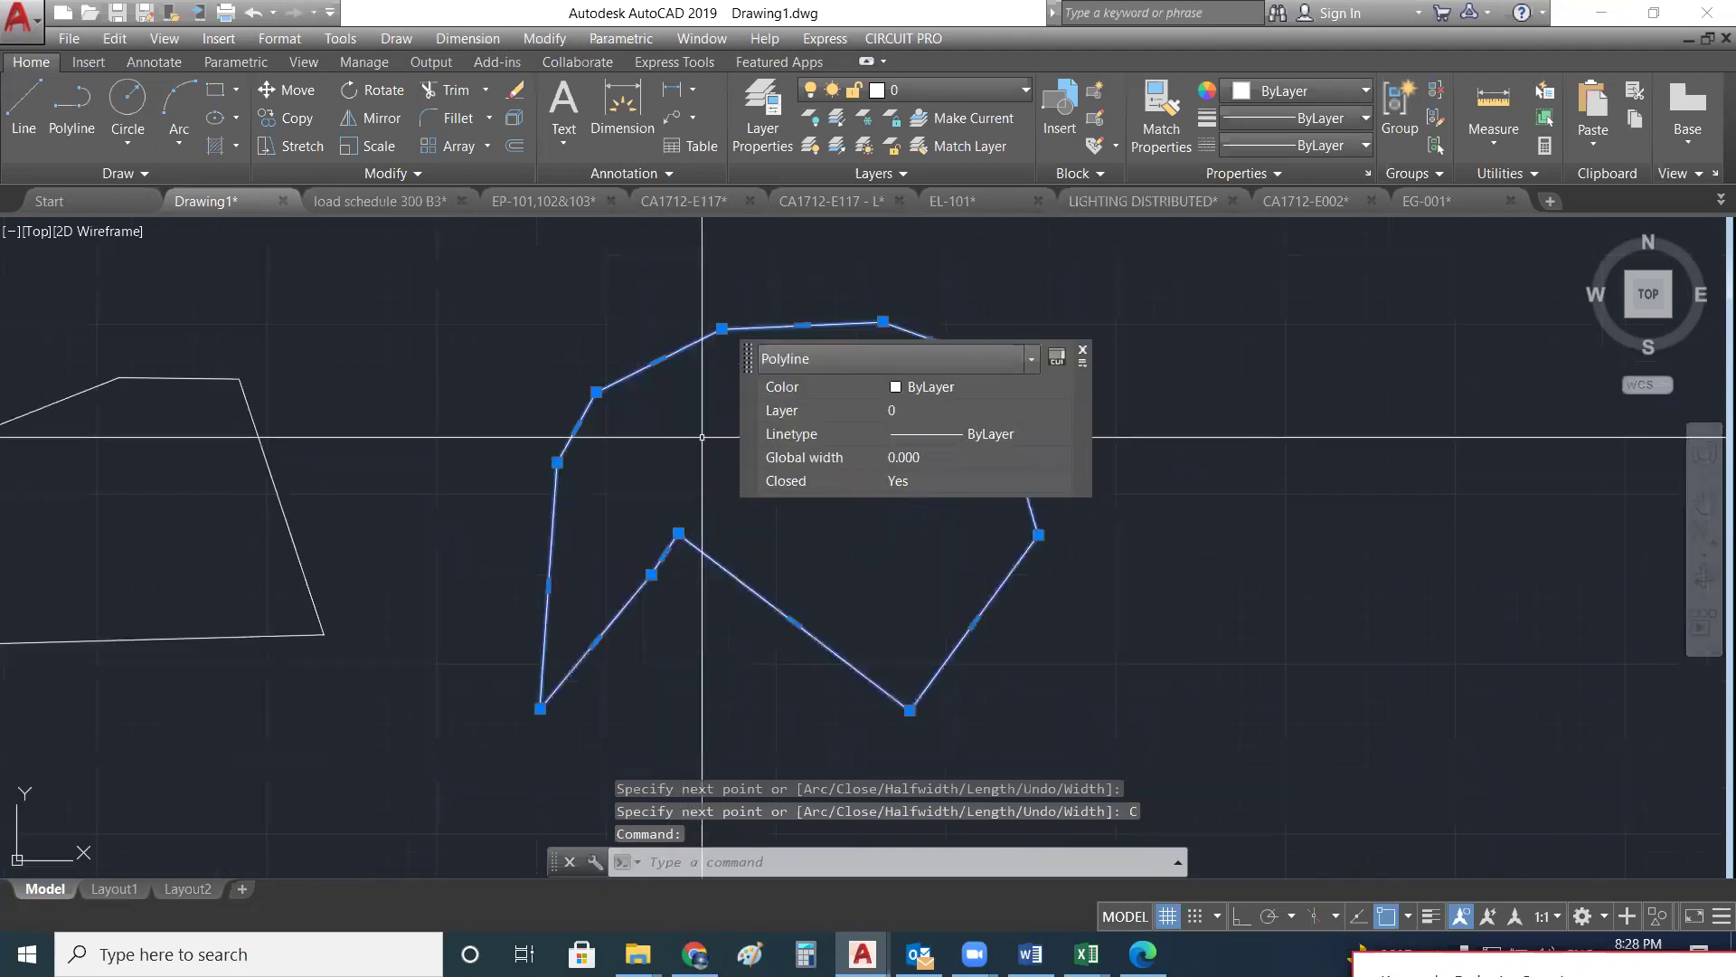
pyautogui.scroll(-4, 705, 425)
pyautogui.scroll(3, 712, 441)
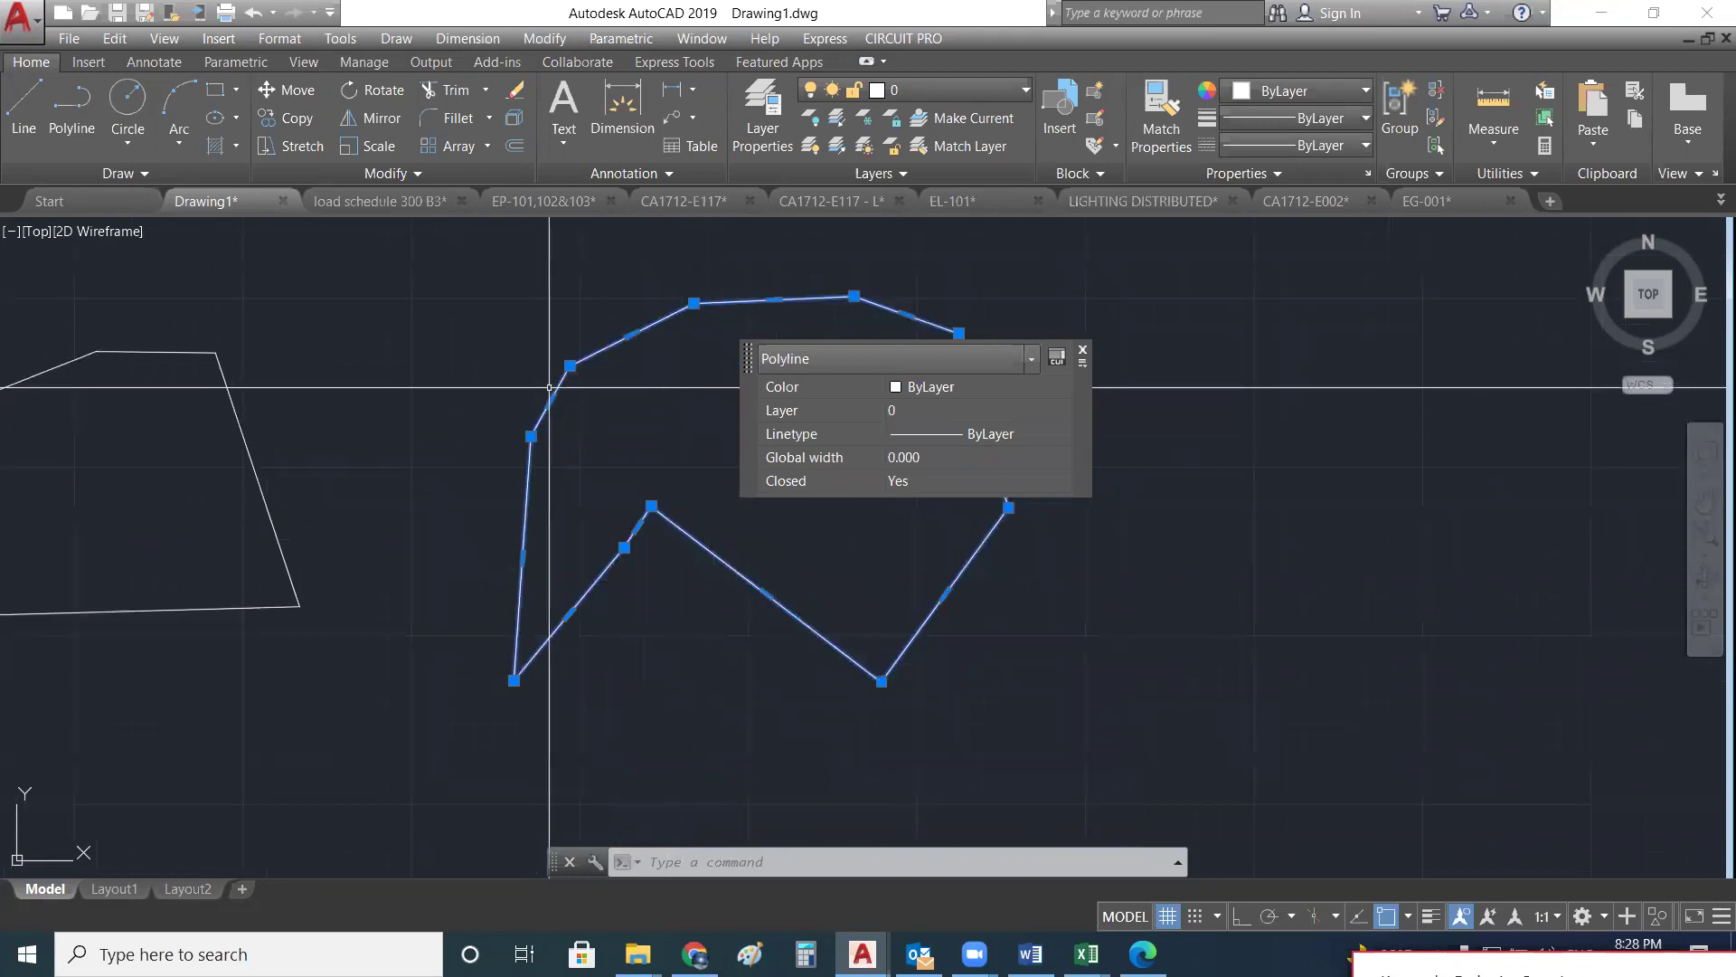
pyautogui.press('Escape')
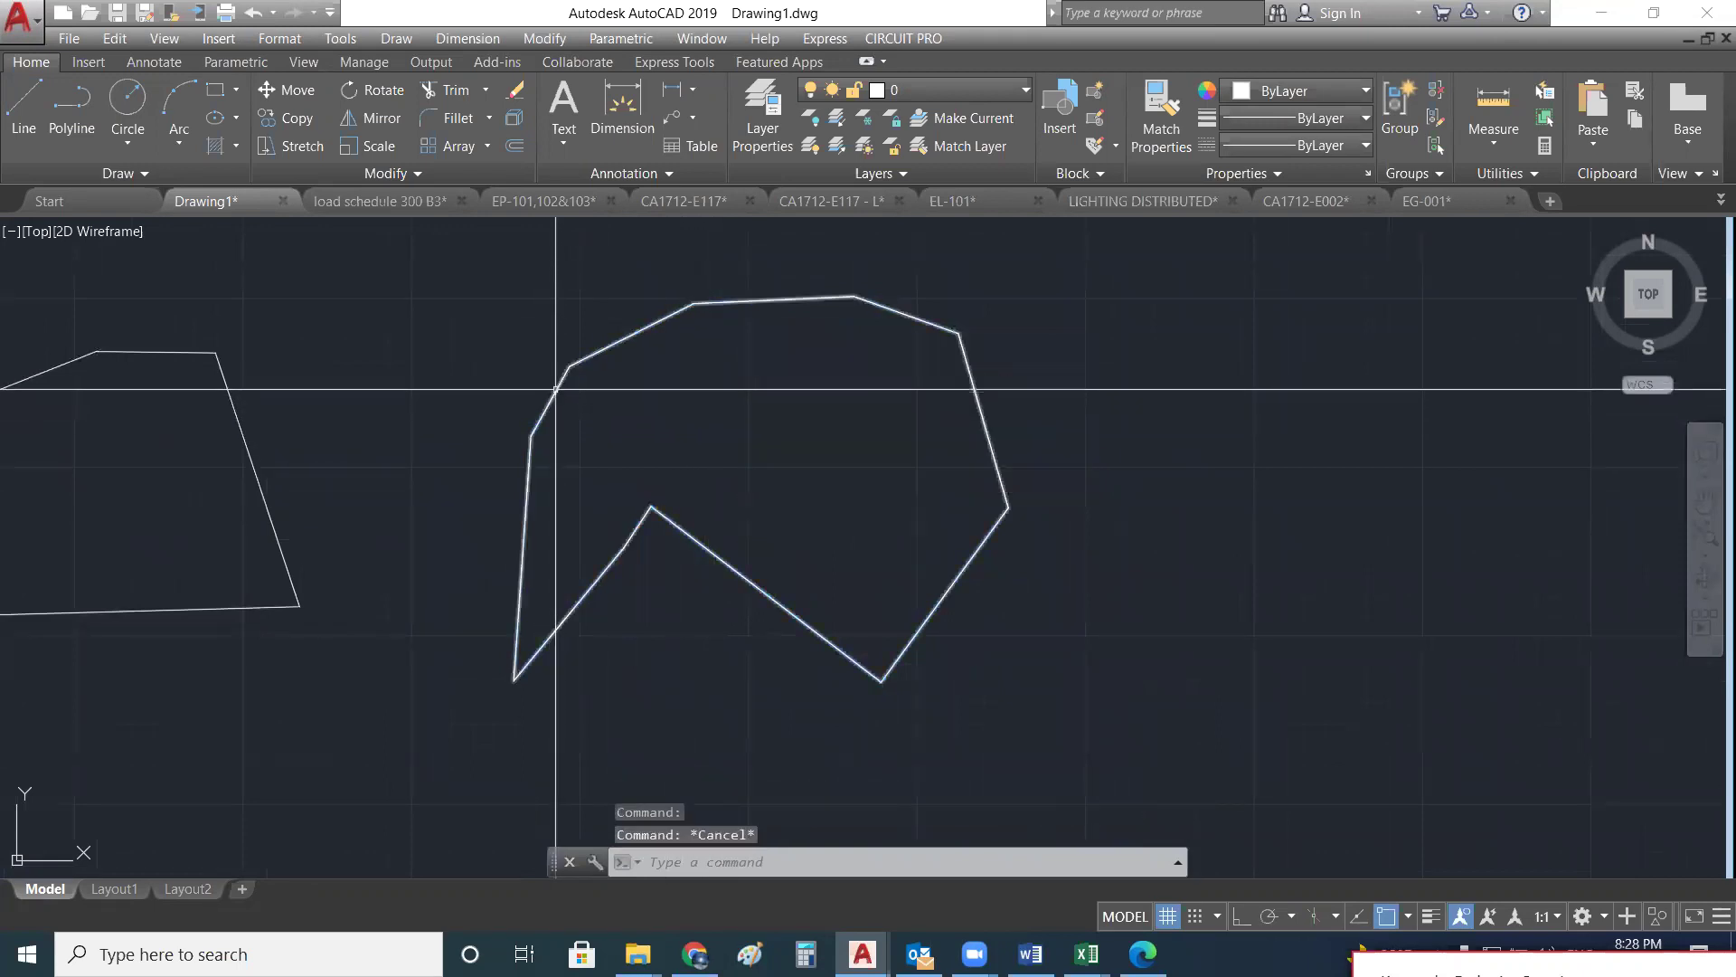
pyautogui.click(556, 390)
pyautogui.press('Escape')
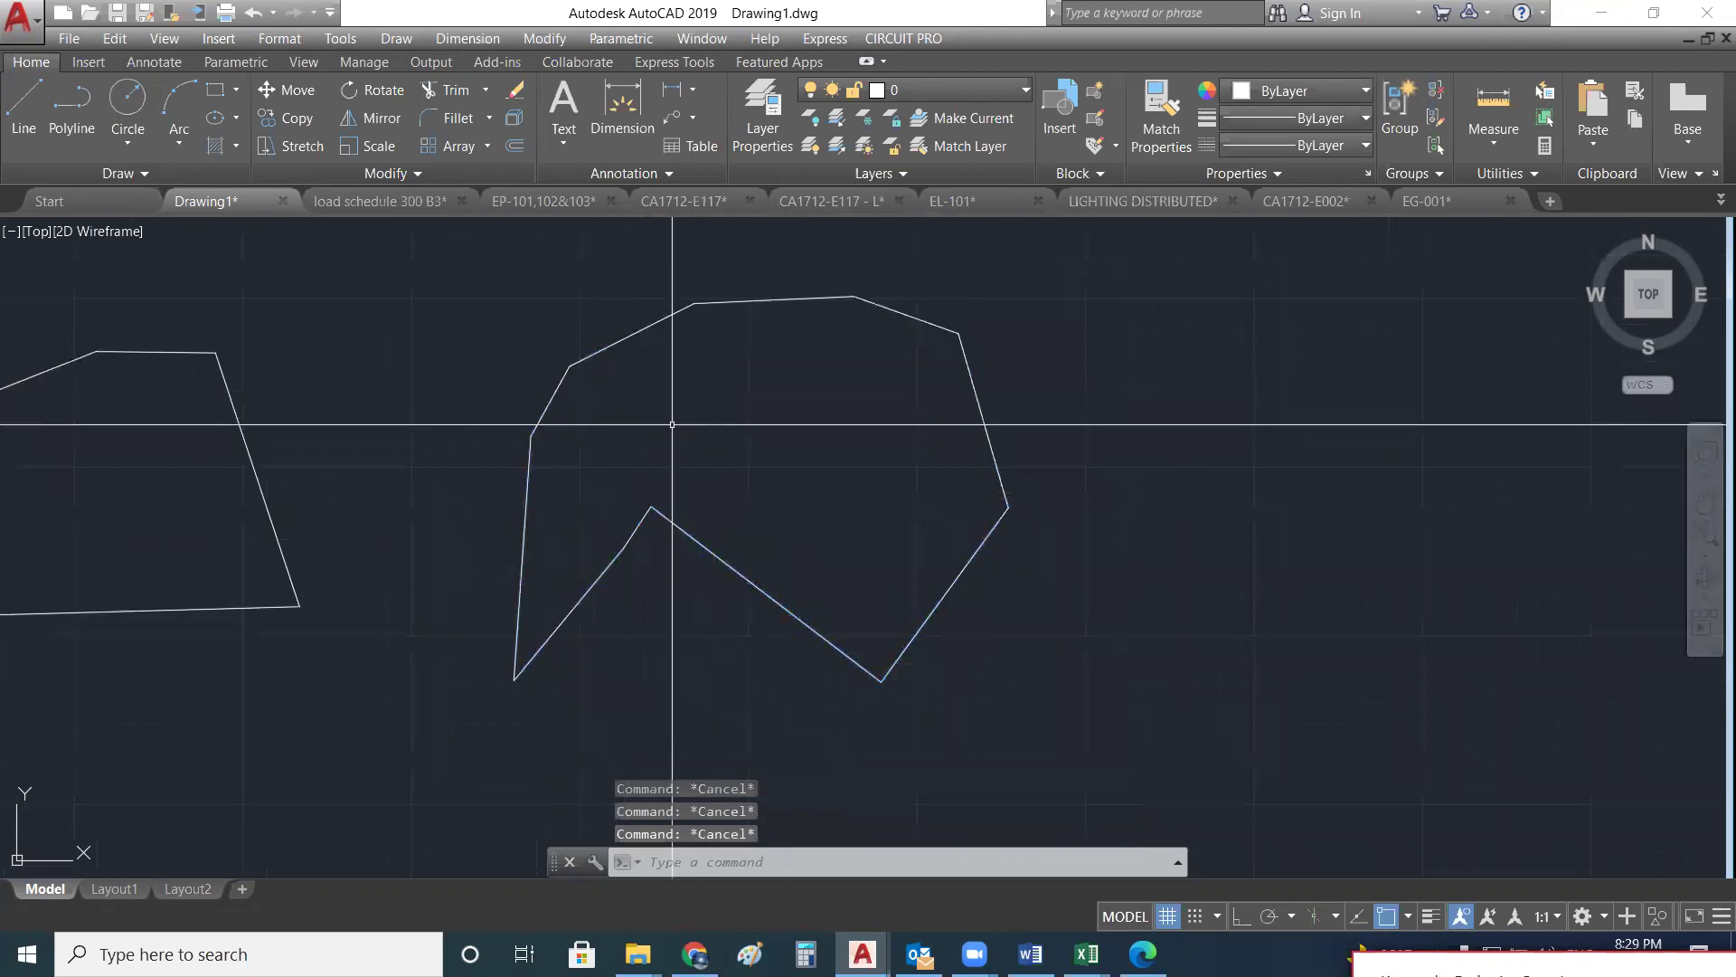
# - Select the ten-sided polyline by picking near its inner notch to check its closed outline, and clear the selection
pyautogui.scroll(-3, 631, 409)
pyautogui.scroll(2, 645, 434)
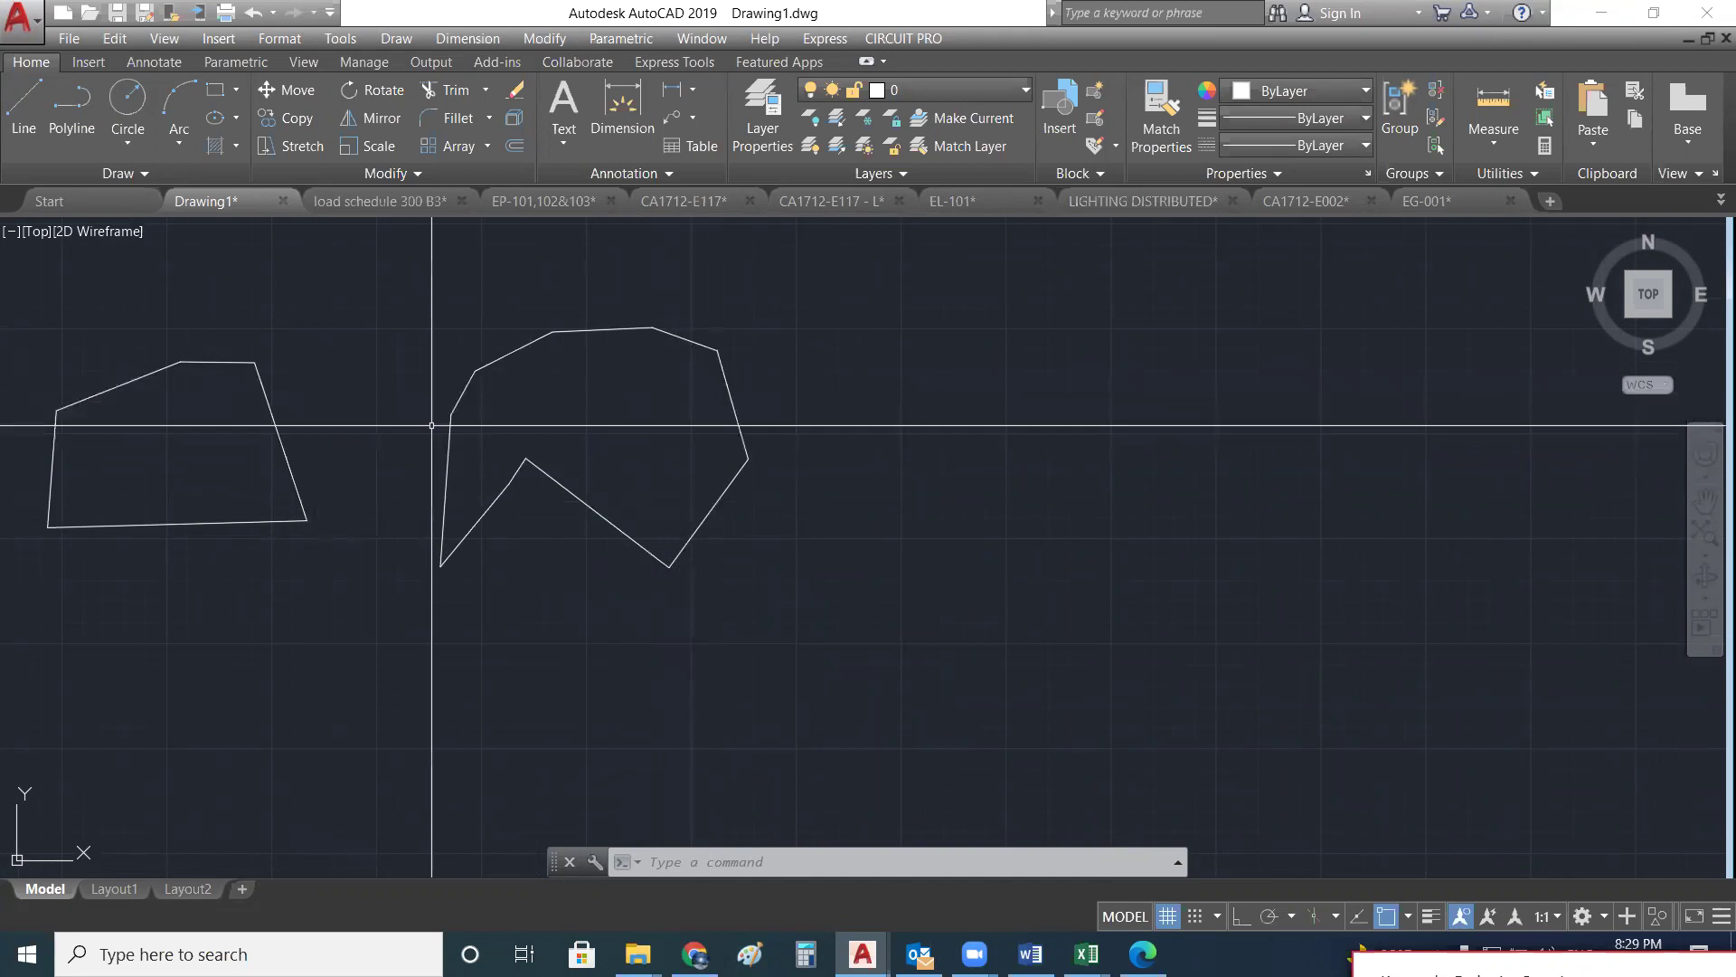
pyautogui.press('Escape')
pyautogui.press('Escape')
pyautogui.click(543, 466)
pyautogui.click(586, 457)
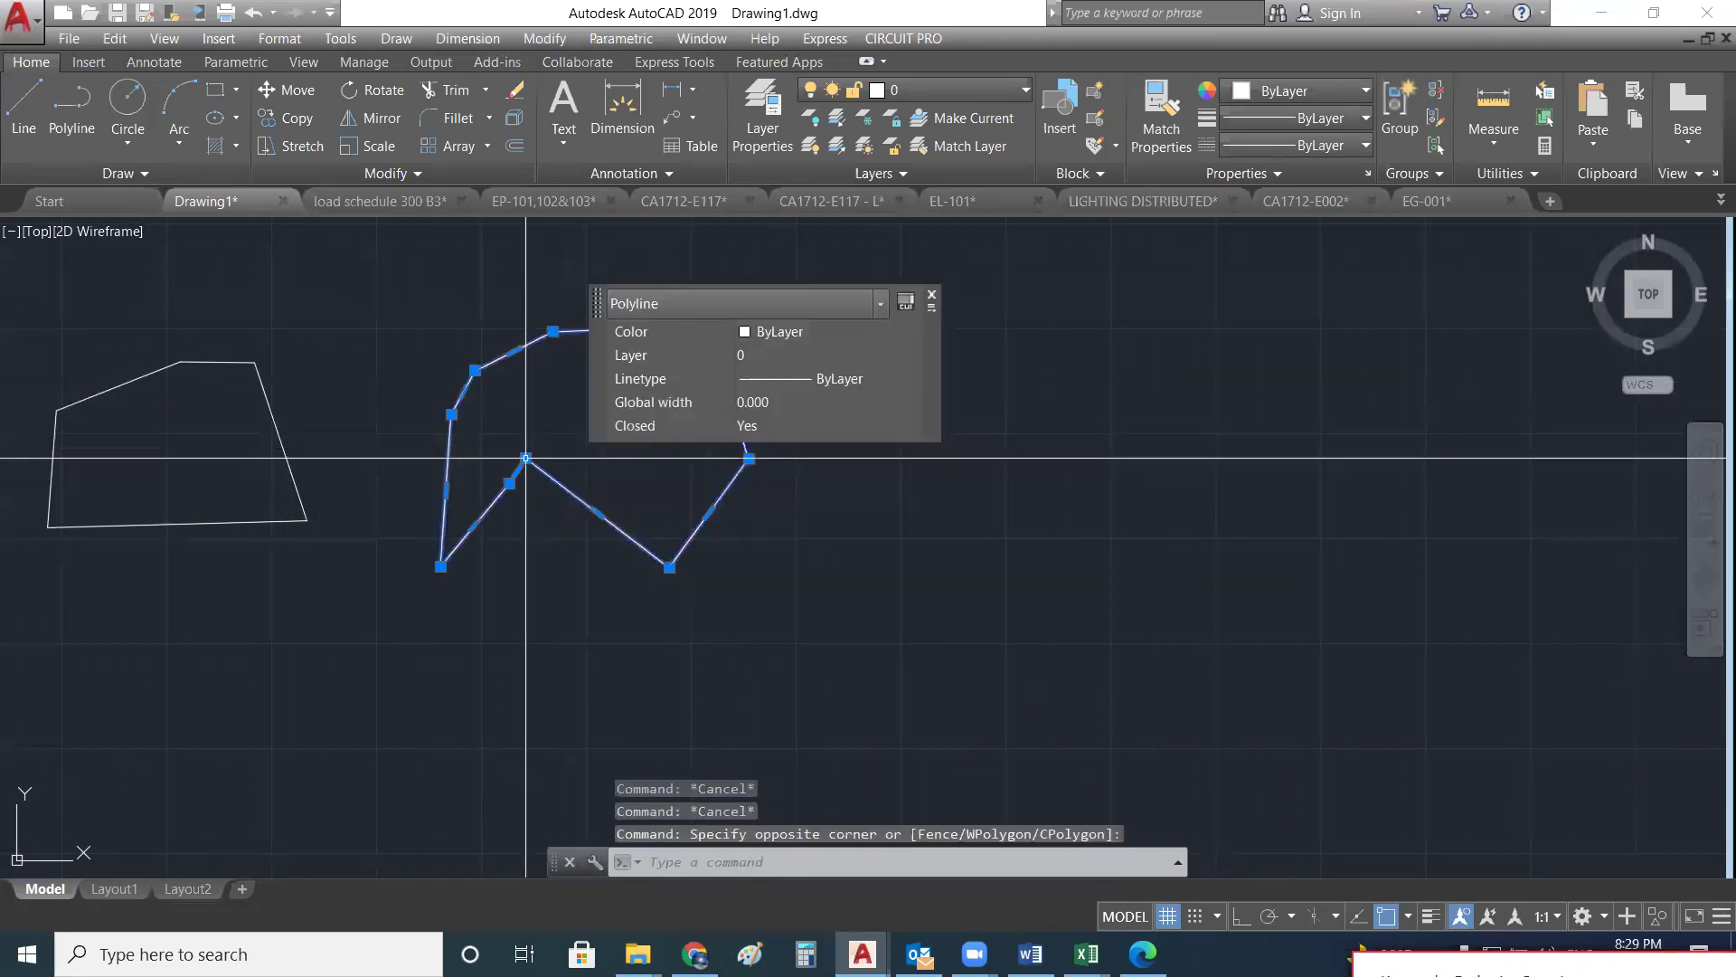
pyautogui.press('Escape')
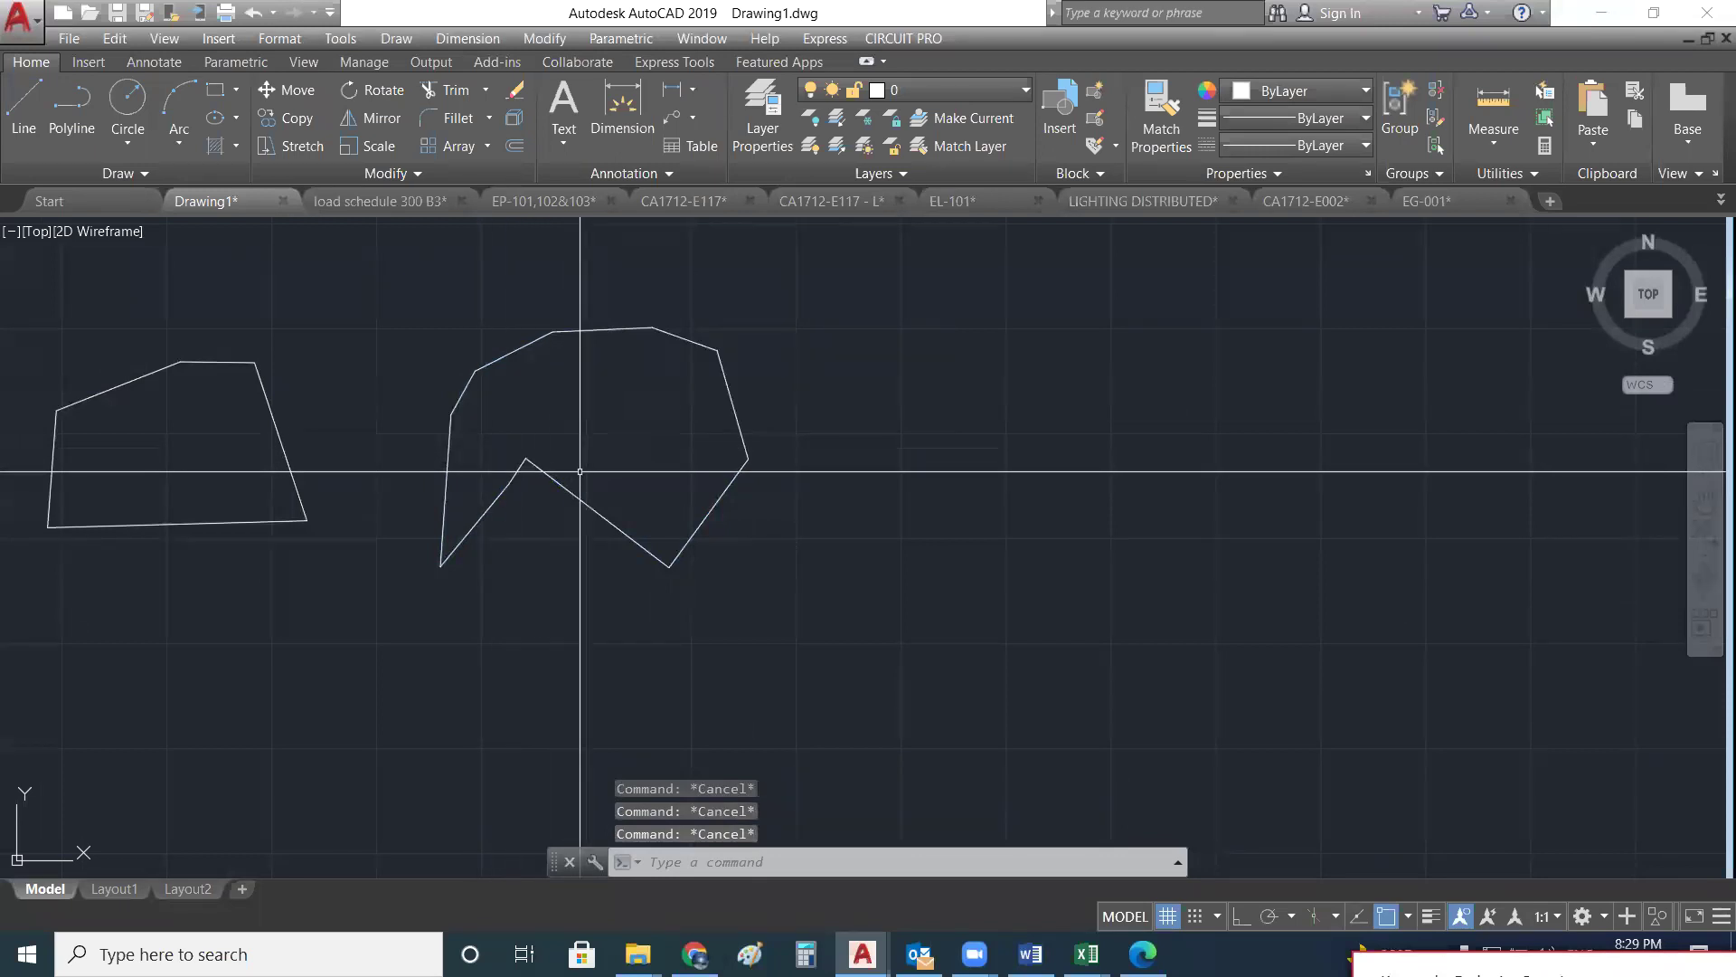
# - Select the ten-sided polyline with a crossing window, stretch its two inner notch vertices downward to form a pointed tail, and clear the selection
pyautogui.click(561, 472)
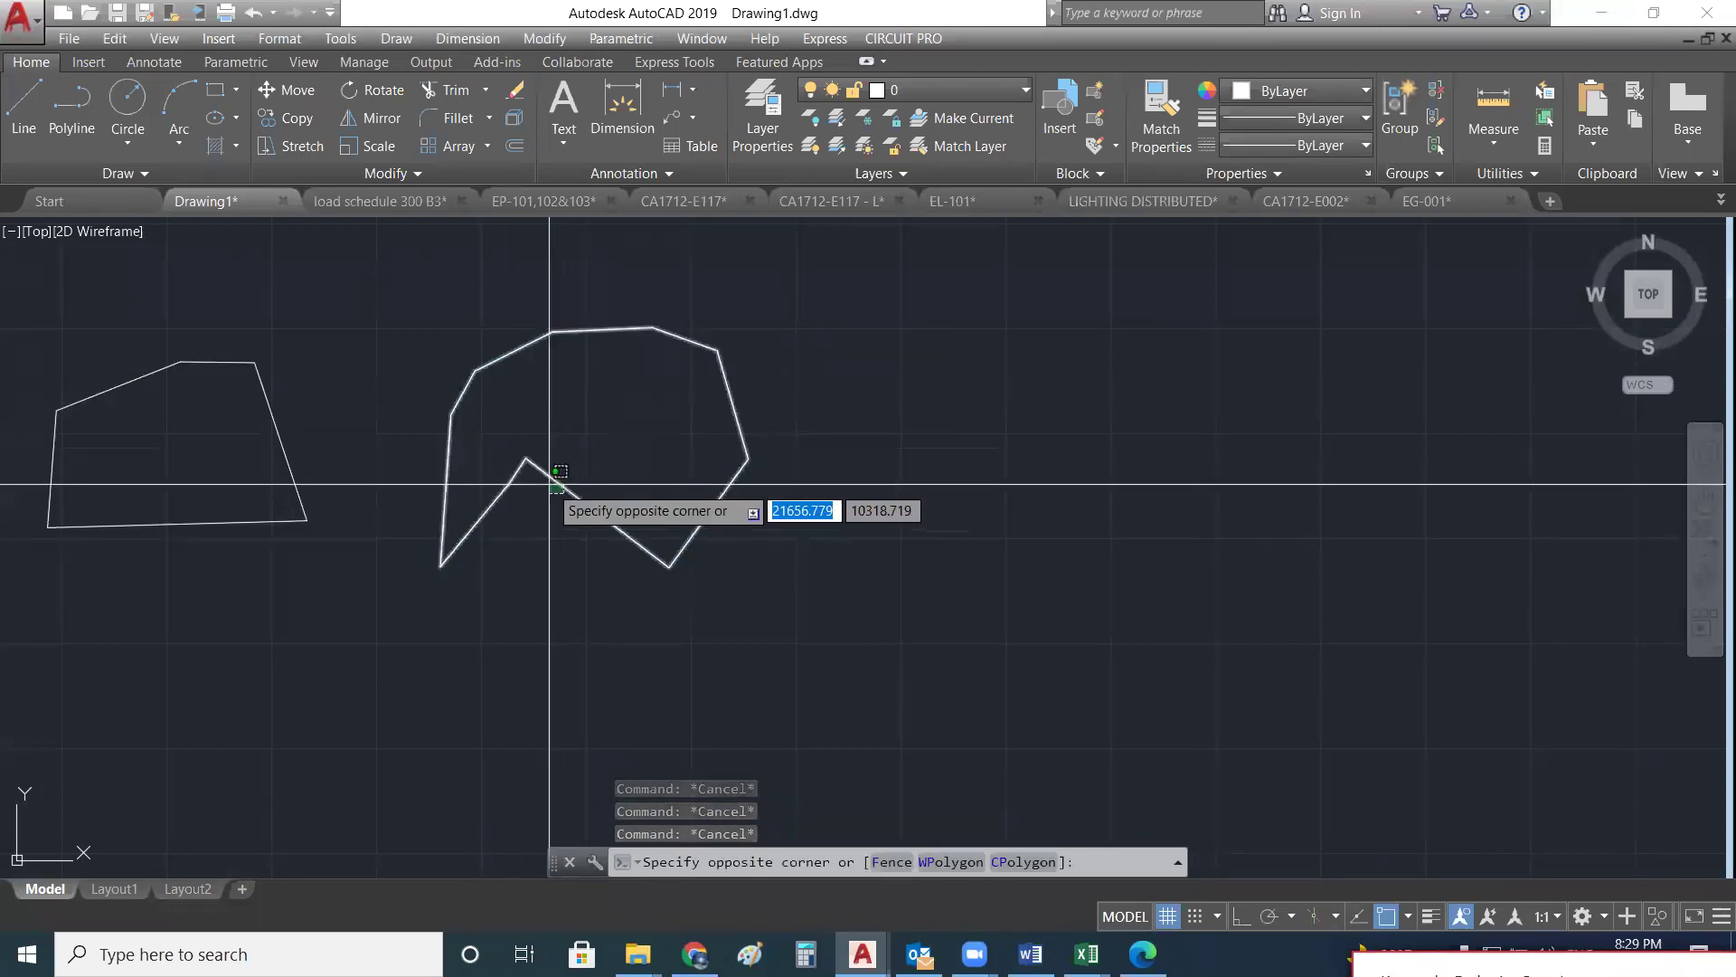
pyautogui.click(550, 484)
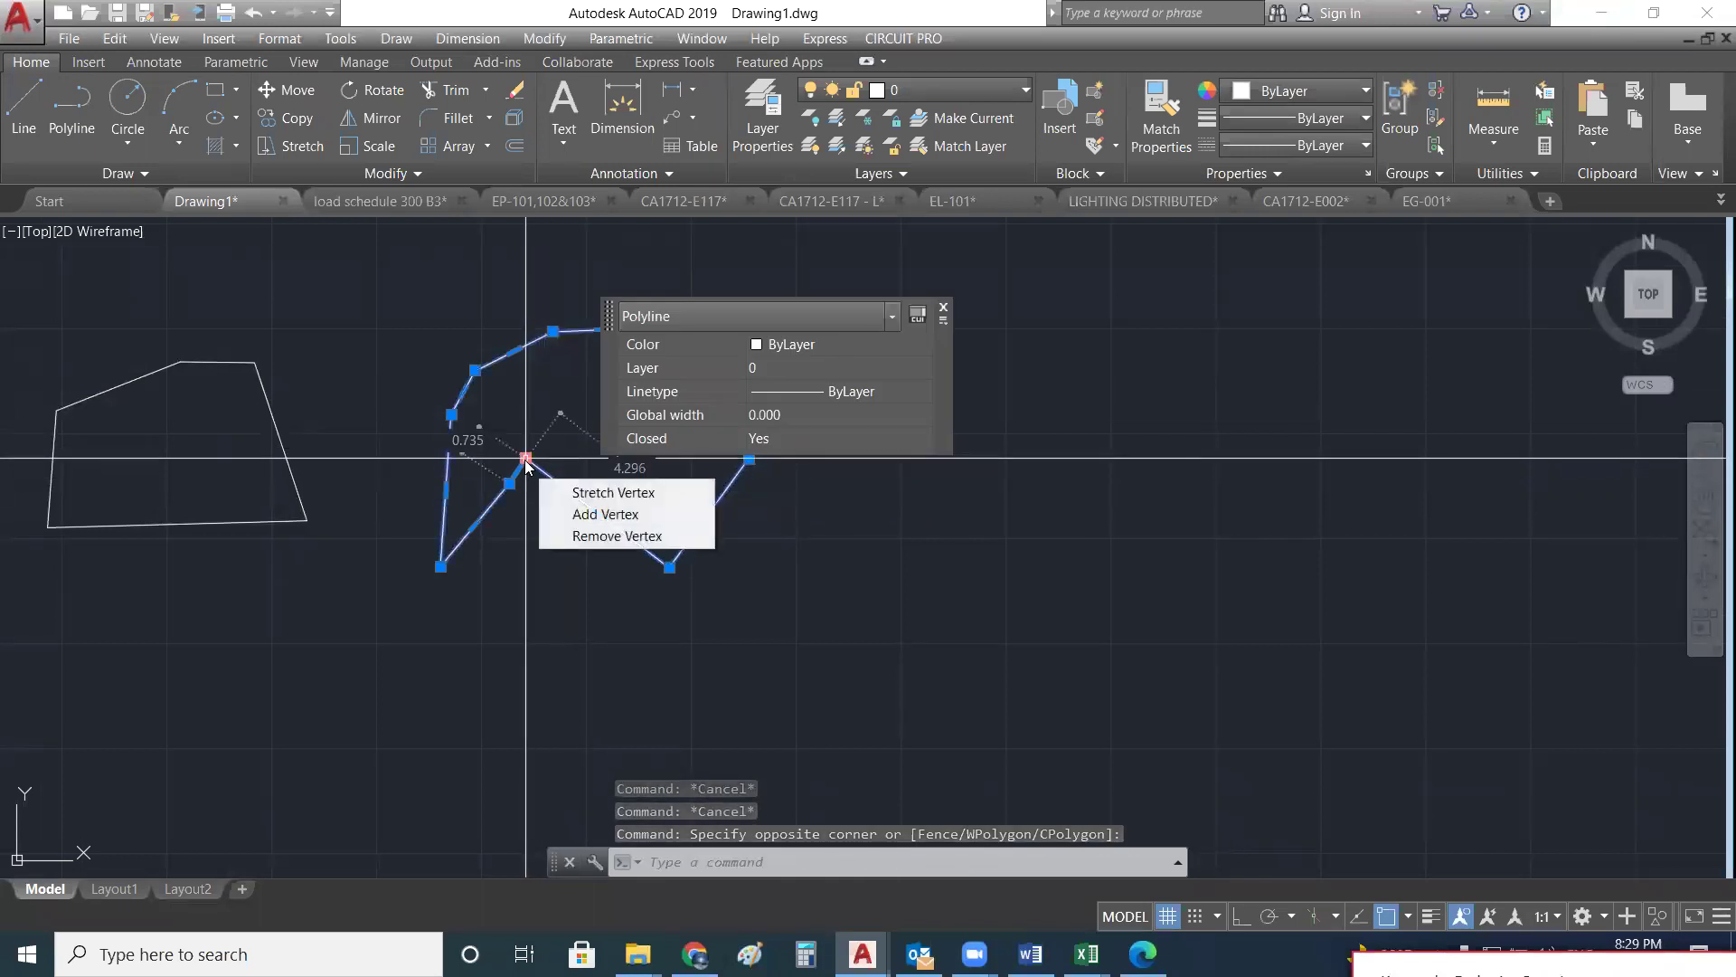
pyautogui.click(526, 459)
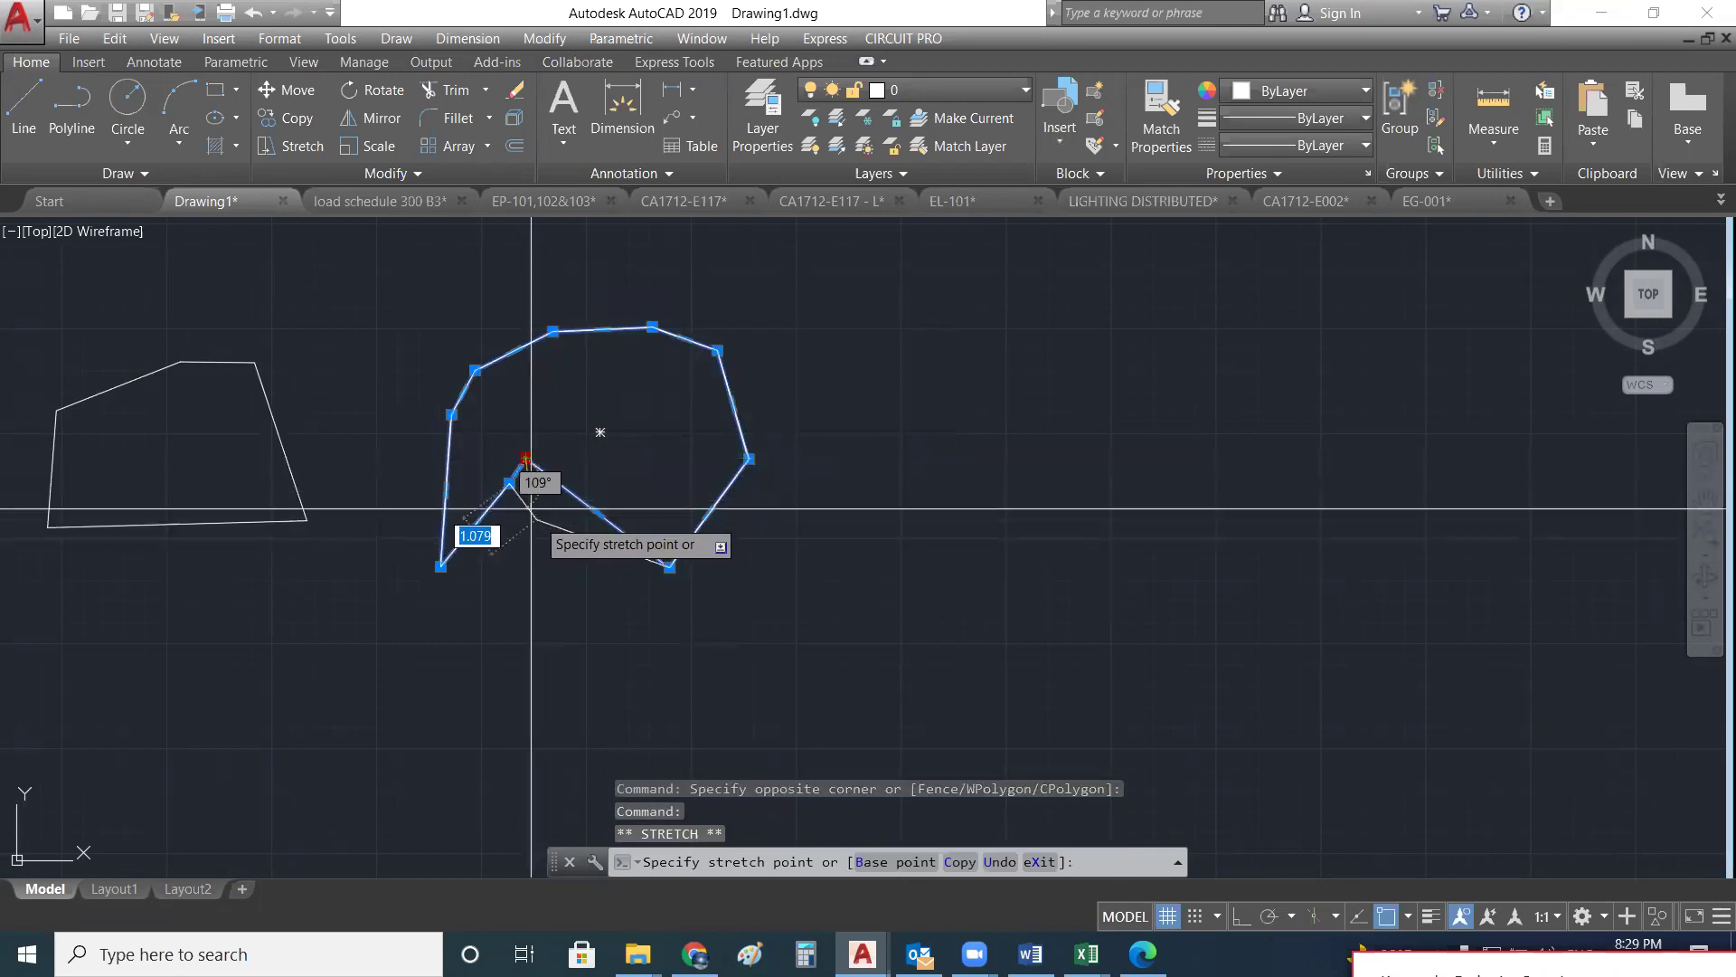
pyautogui.click(540, 582)
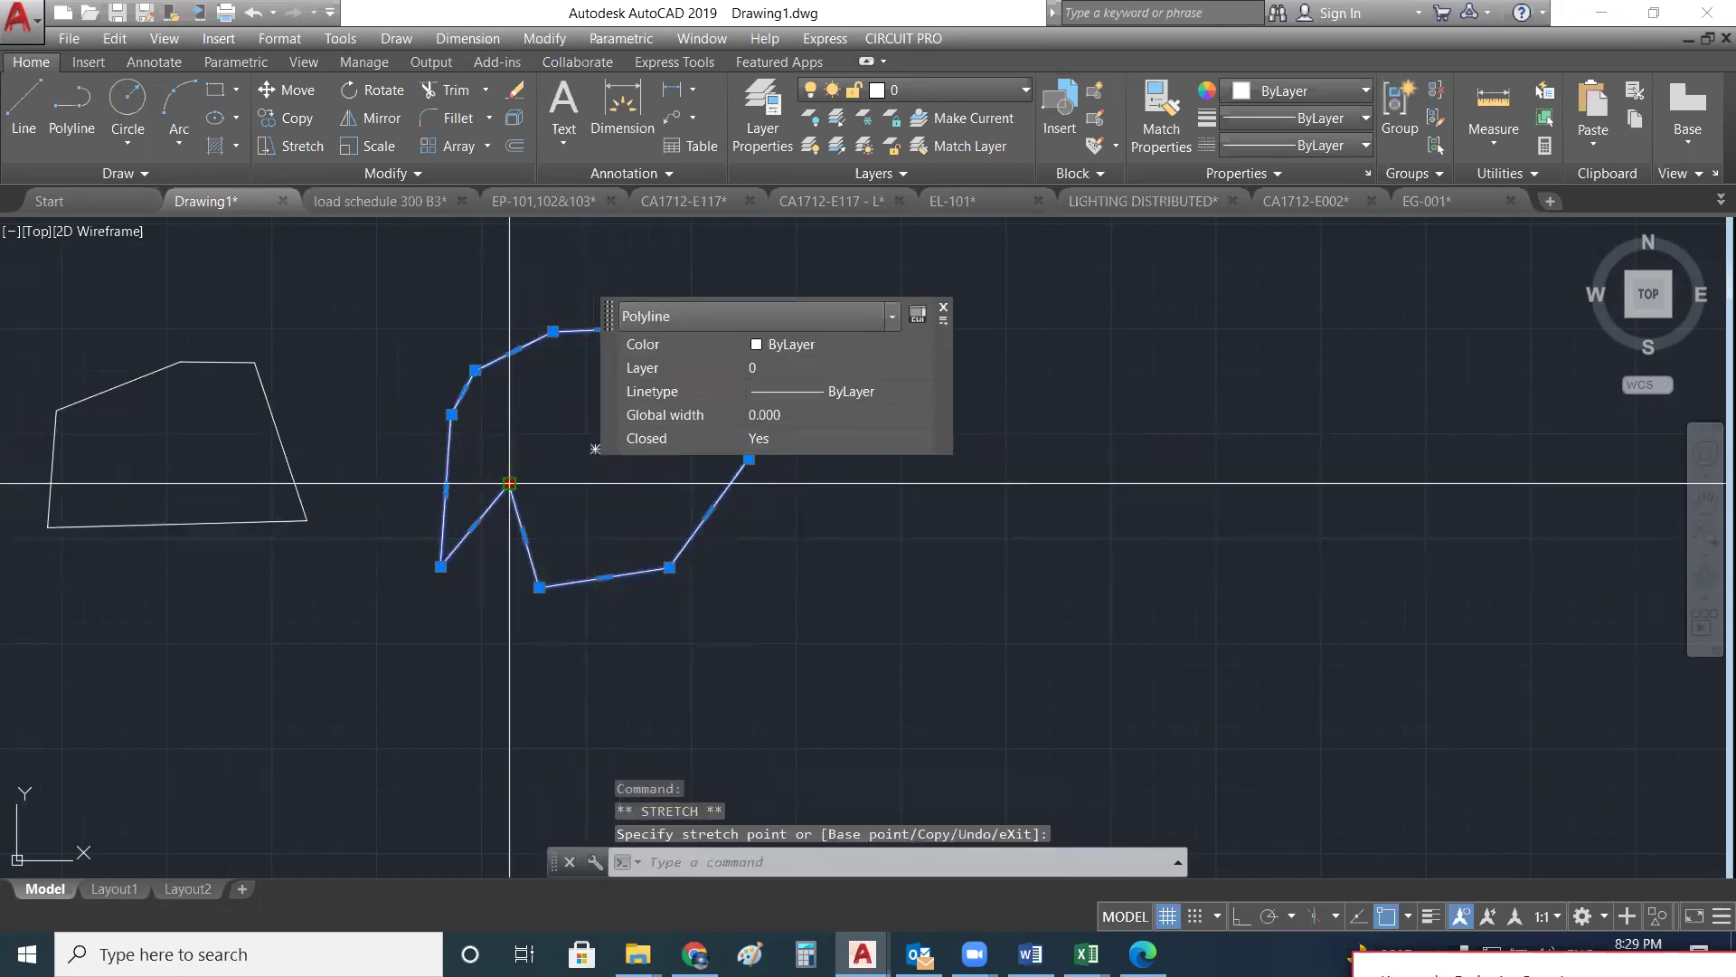
pyautogui.click(498, 686)
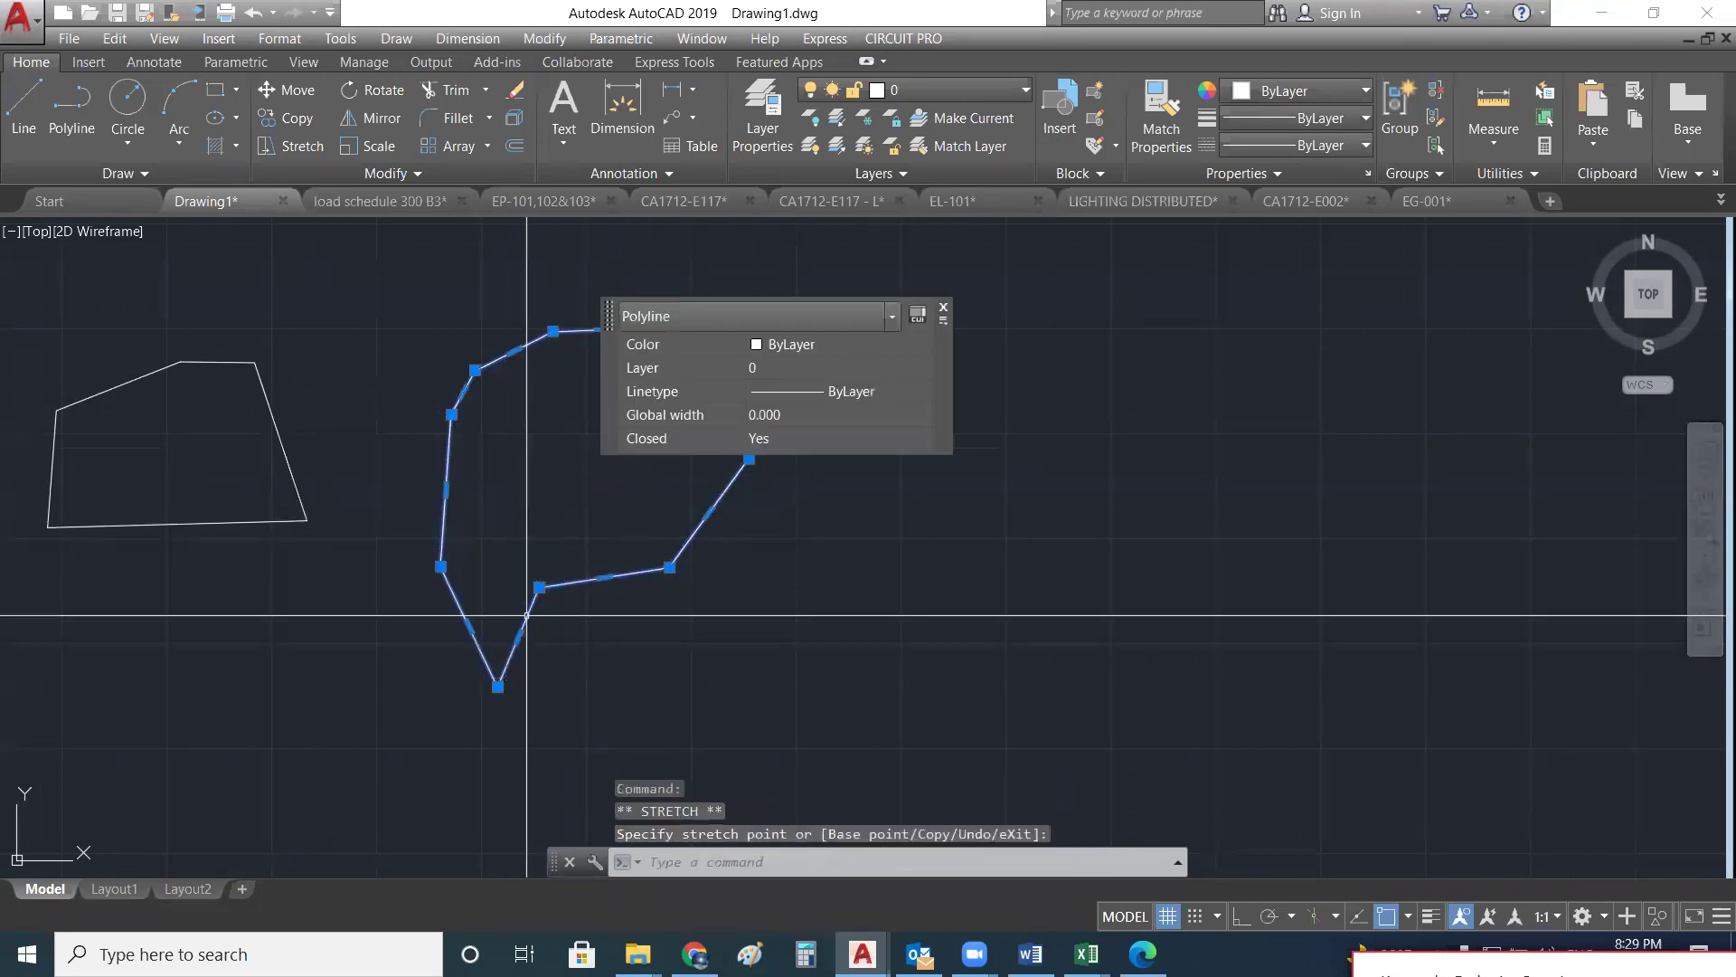
pyautogui.moveTo(535, 477); pyautogui.dragTo(415, 476, button='middle')
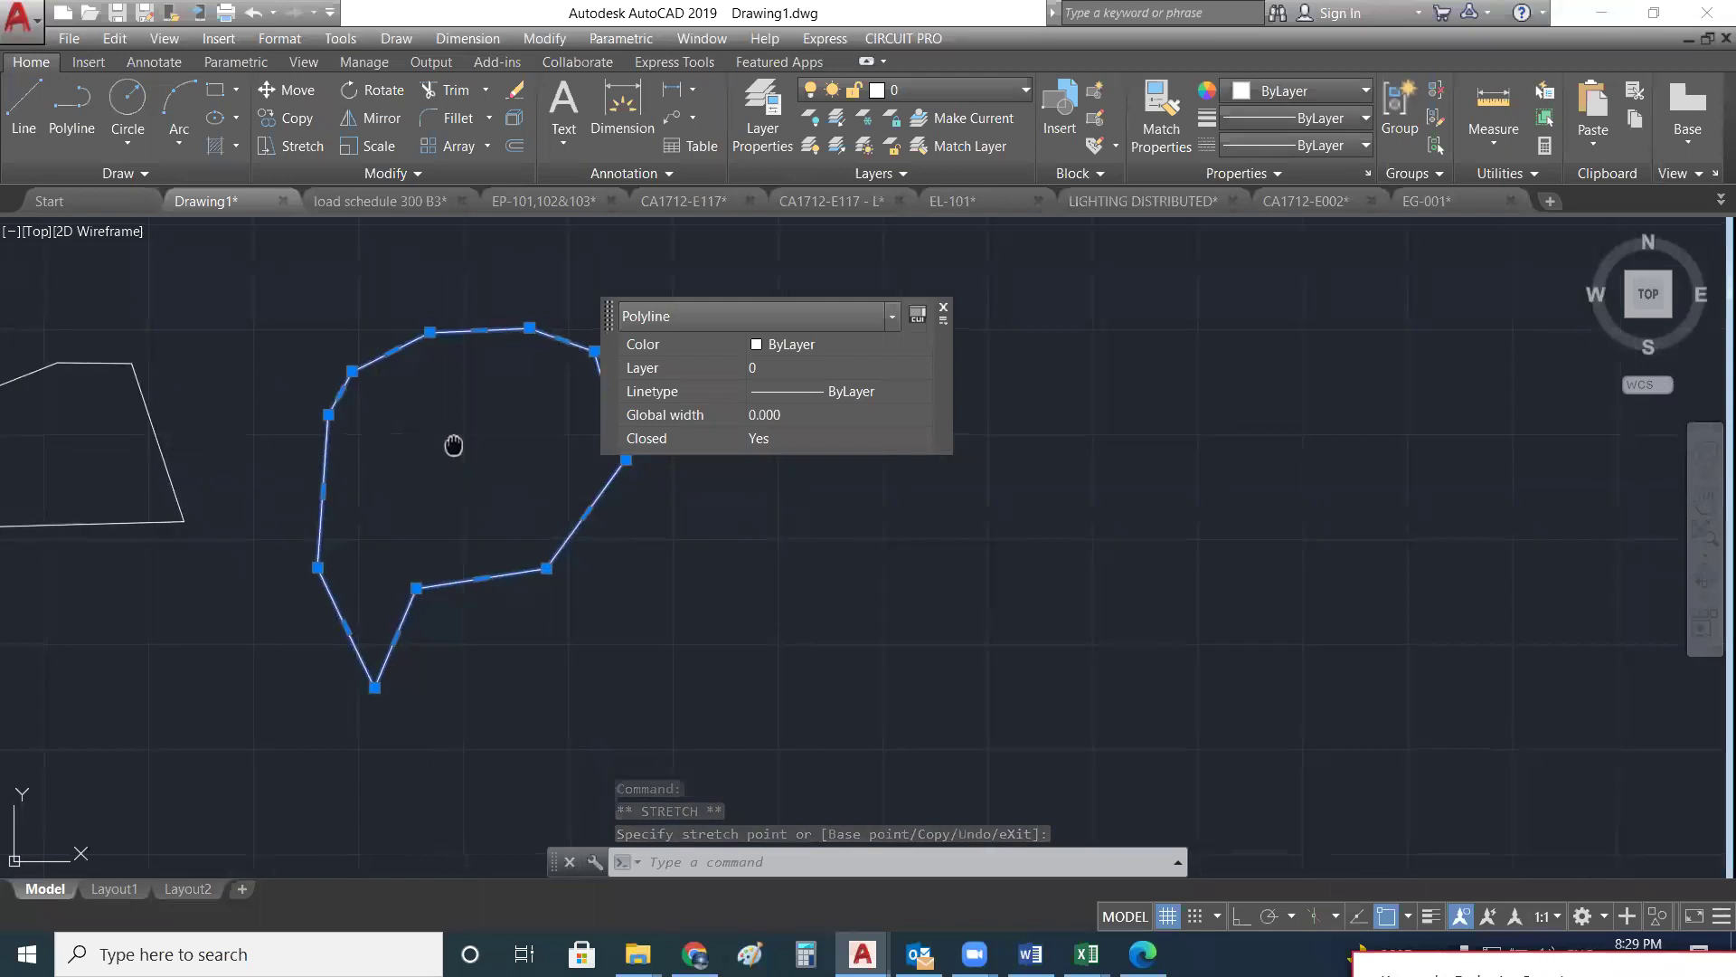
pyautogui.moveTo(454, 442); pyautogui.dragTo(367, 442, button='middle')
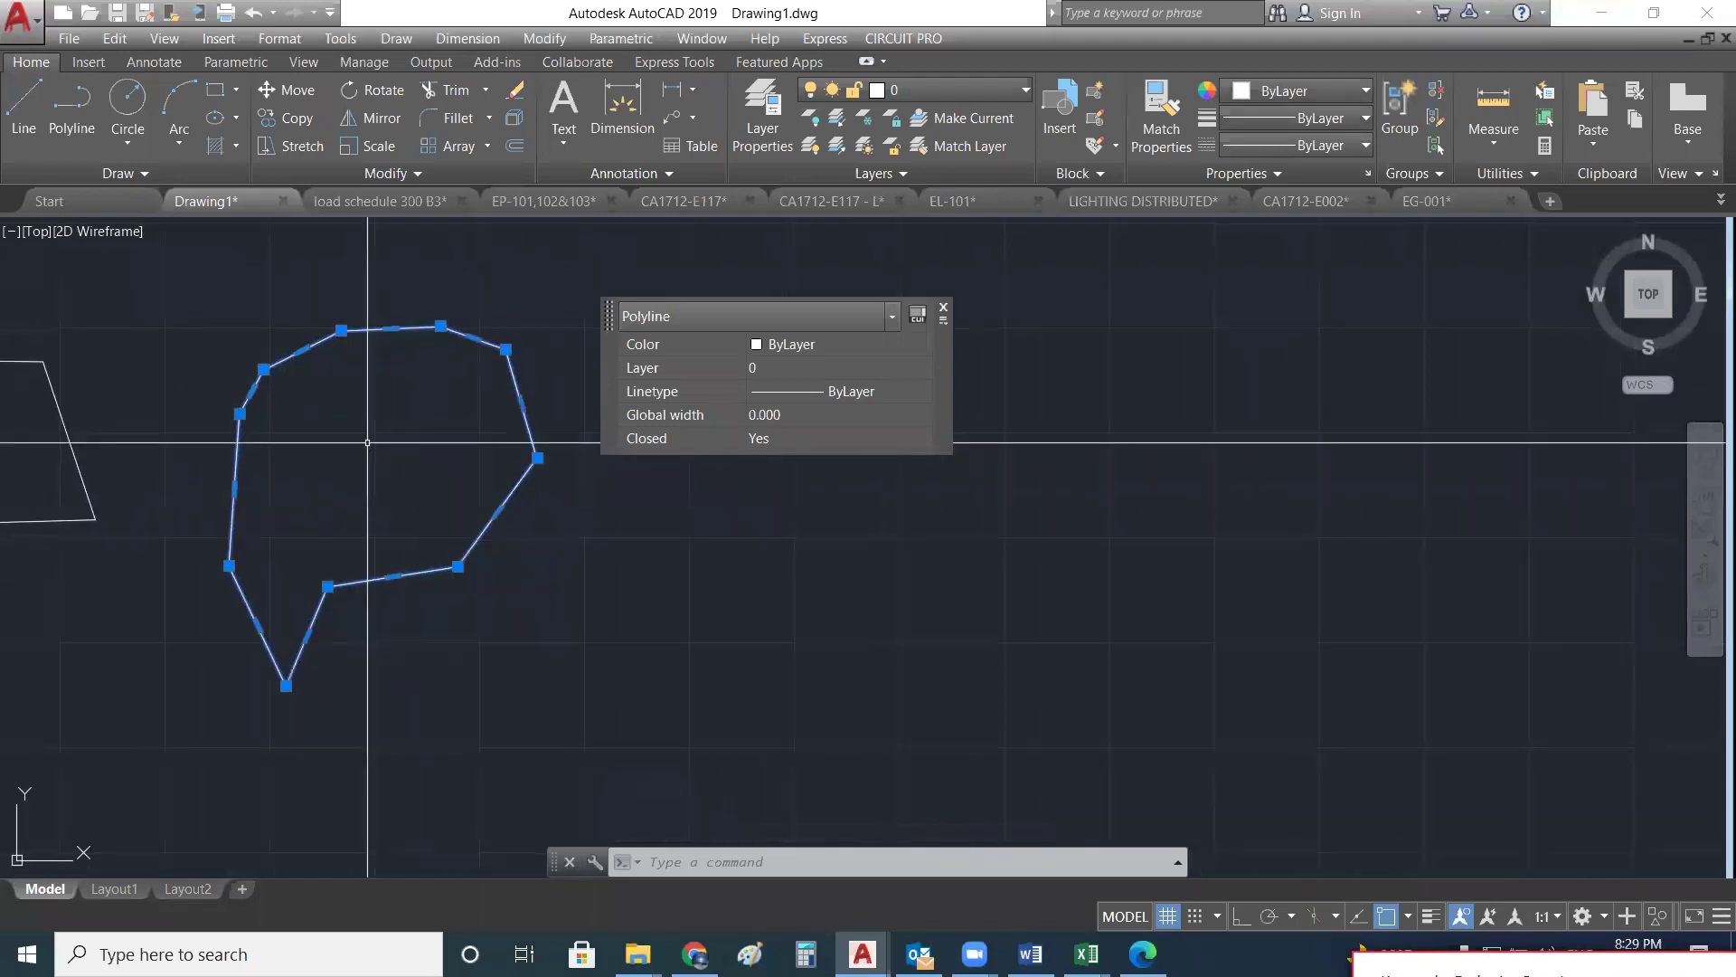
pyautogui.press('Escape')
pyautogui.press('Escape')
pyautogui.press('Escape')
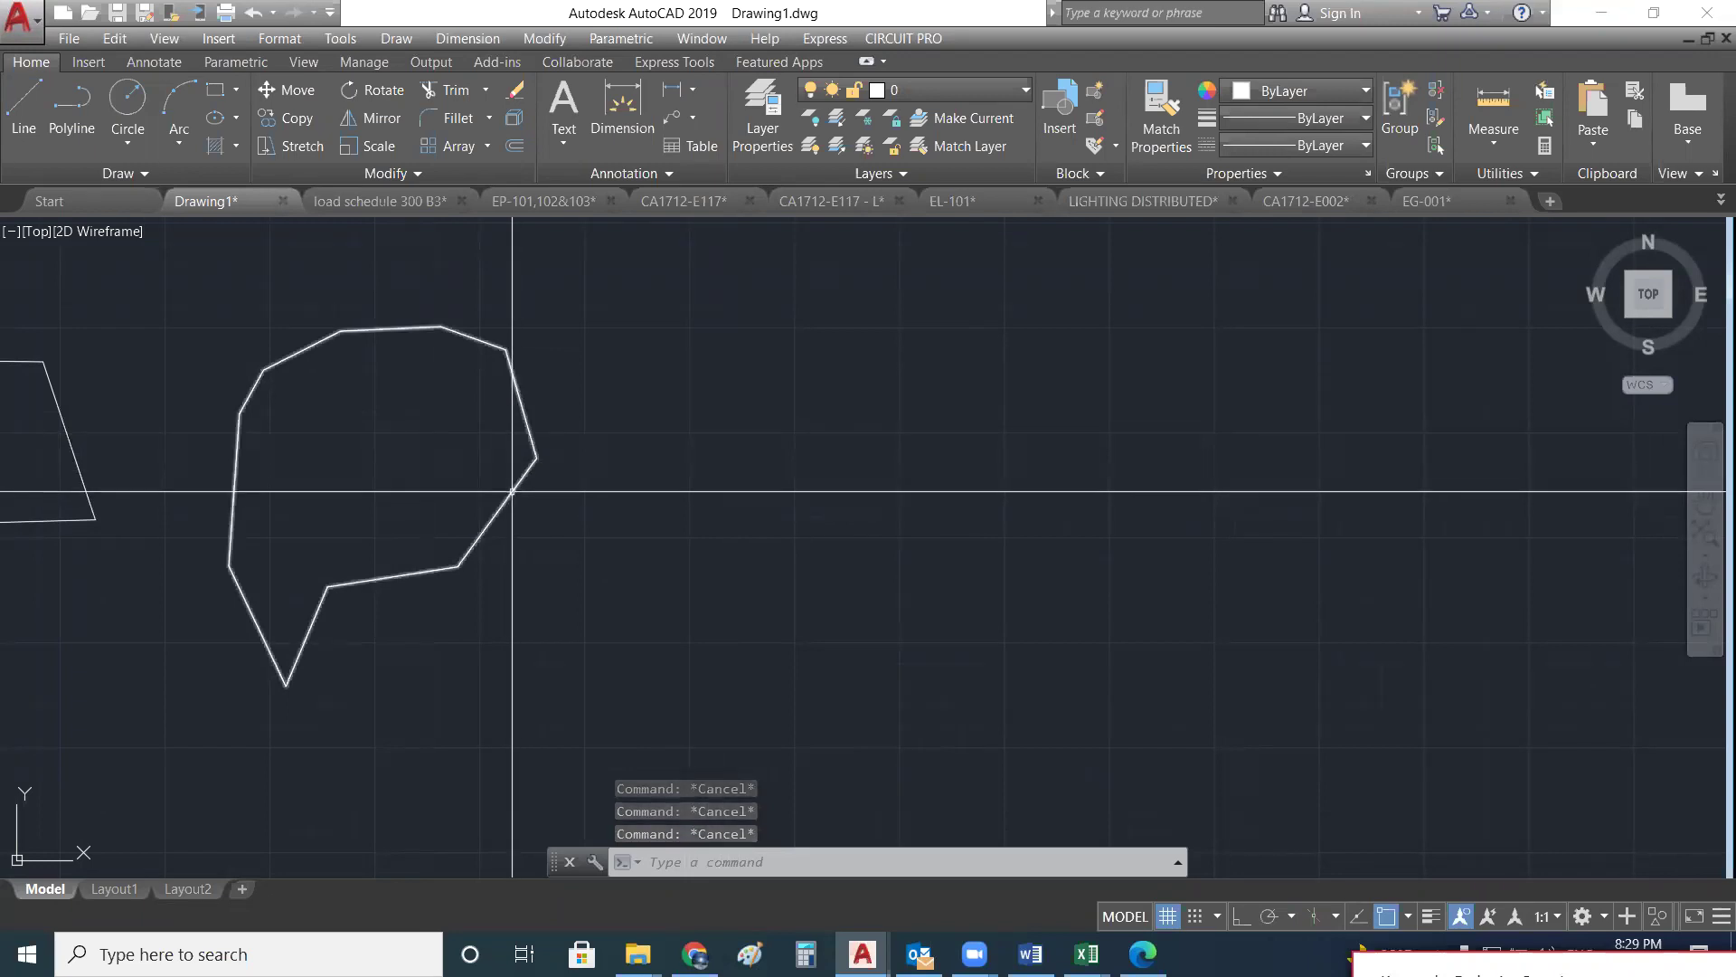
# - Draw a short open polyline with two straight segments to the right of the ten-sided polyline
pyautogui.write('PL')
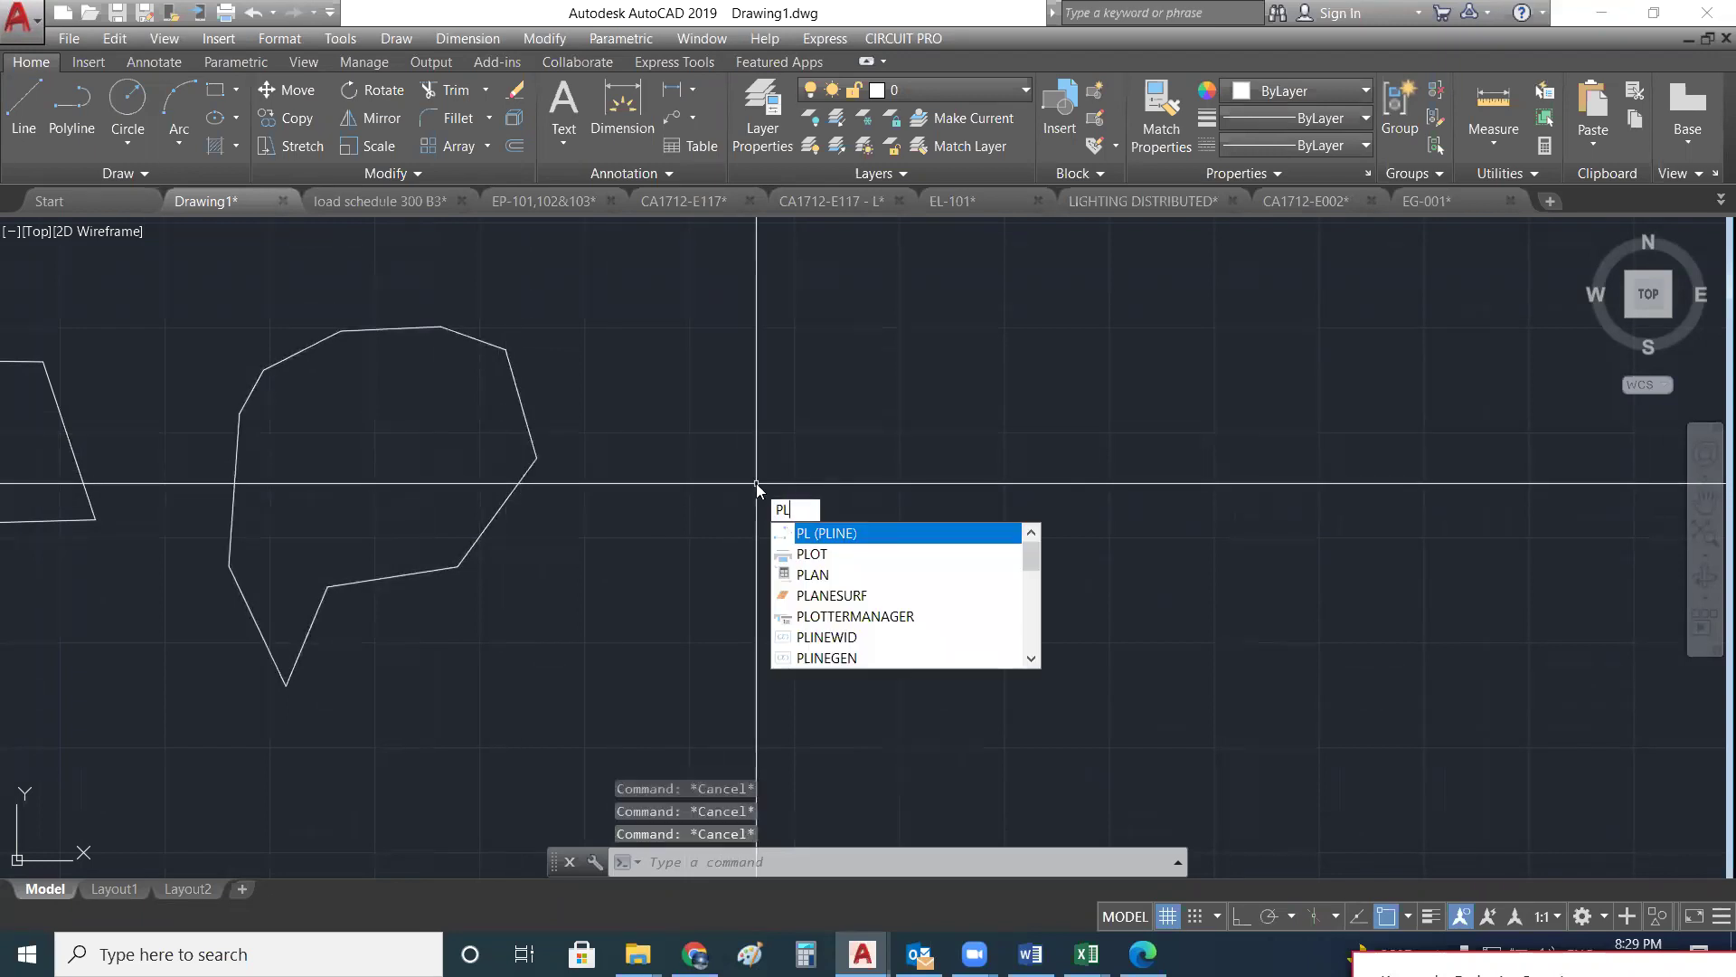
pyautogui.press('Return')
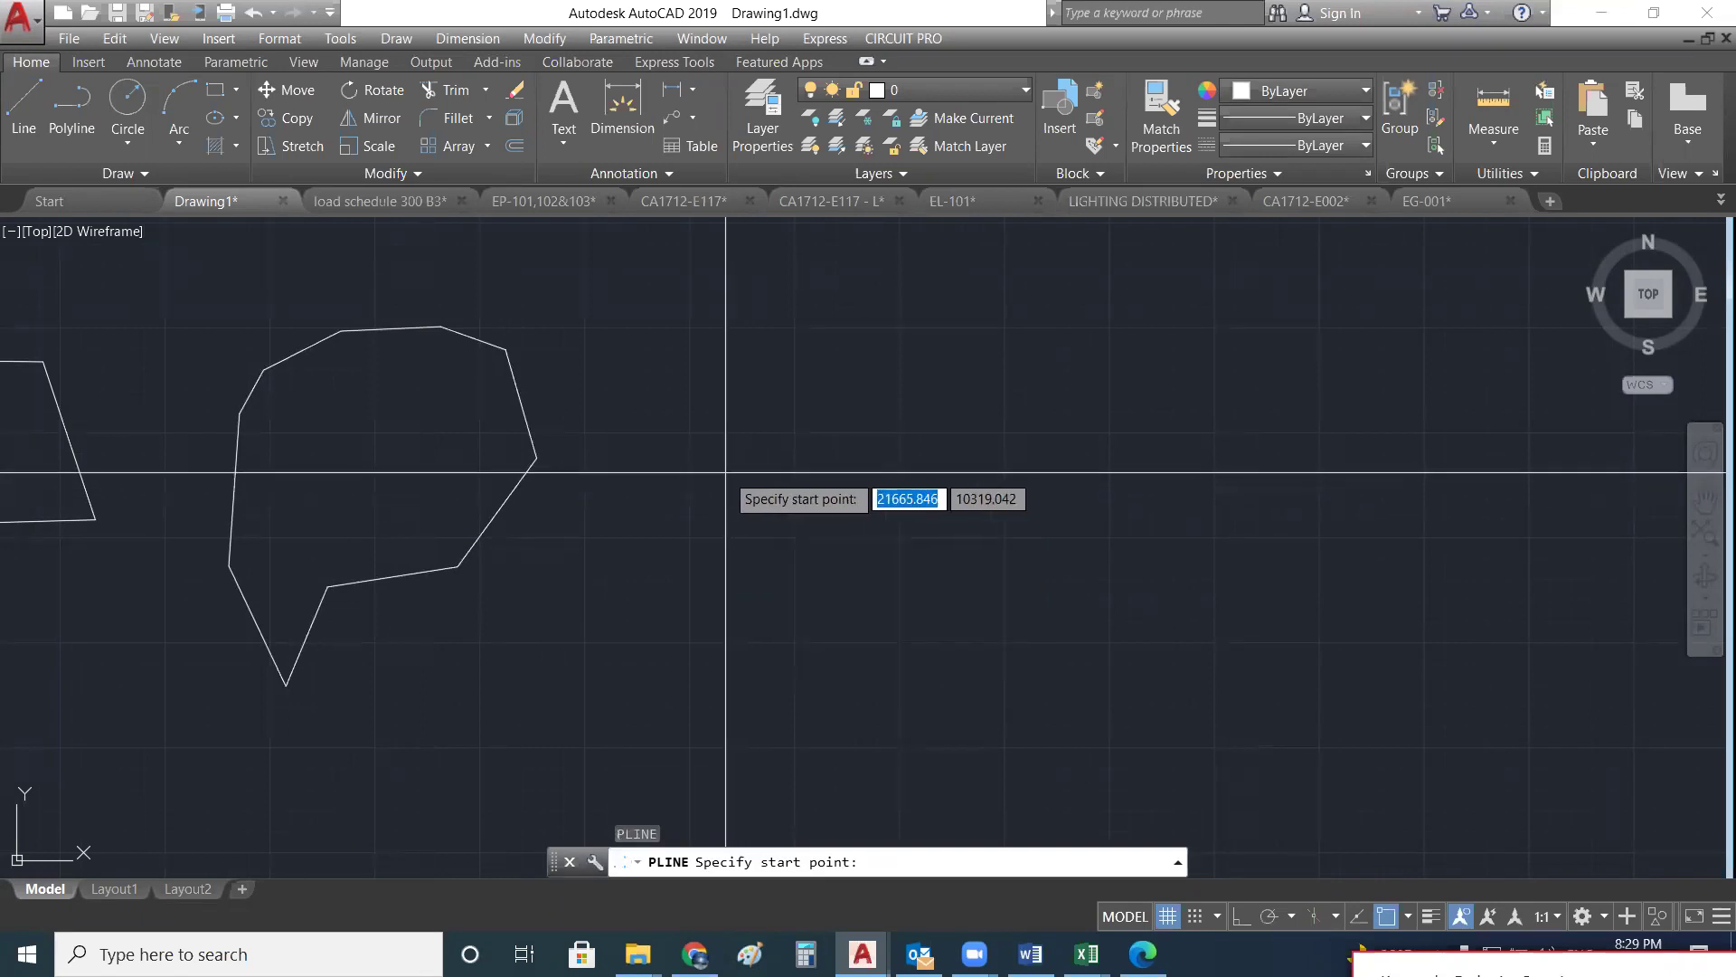
pyautogui.click(726, 472)
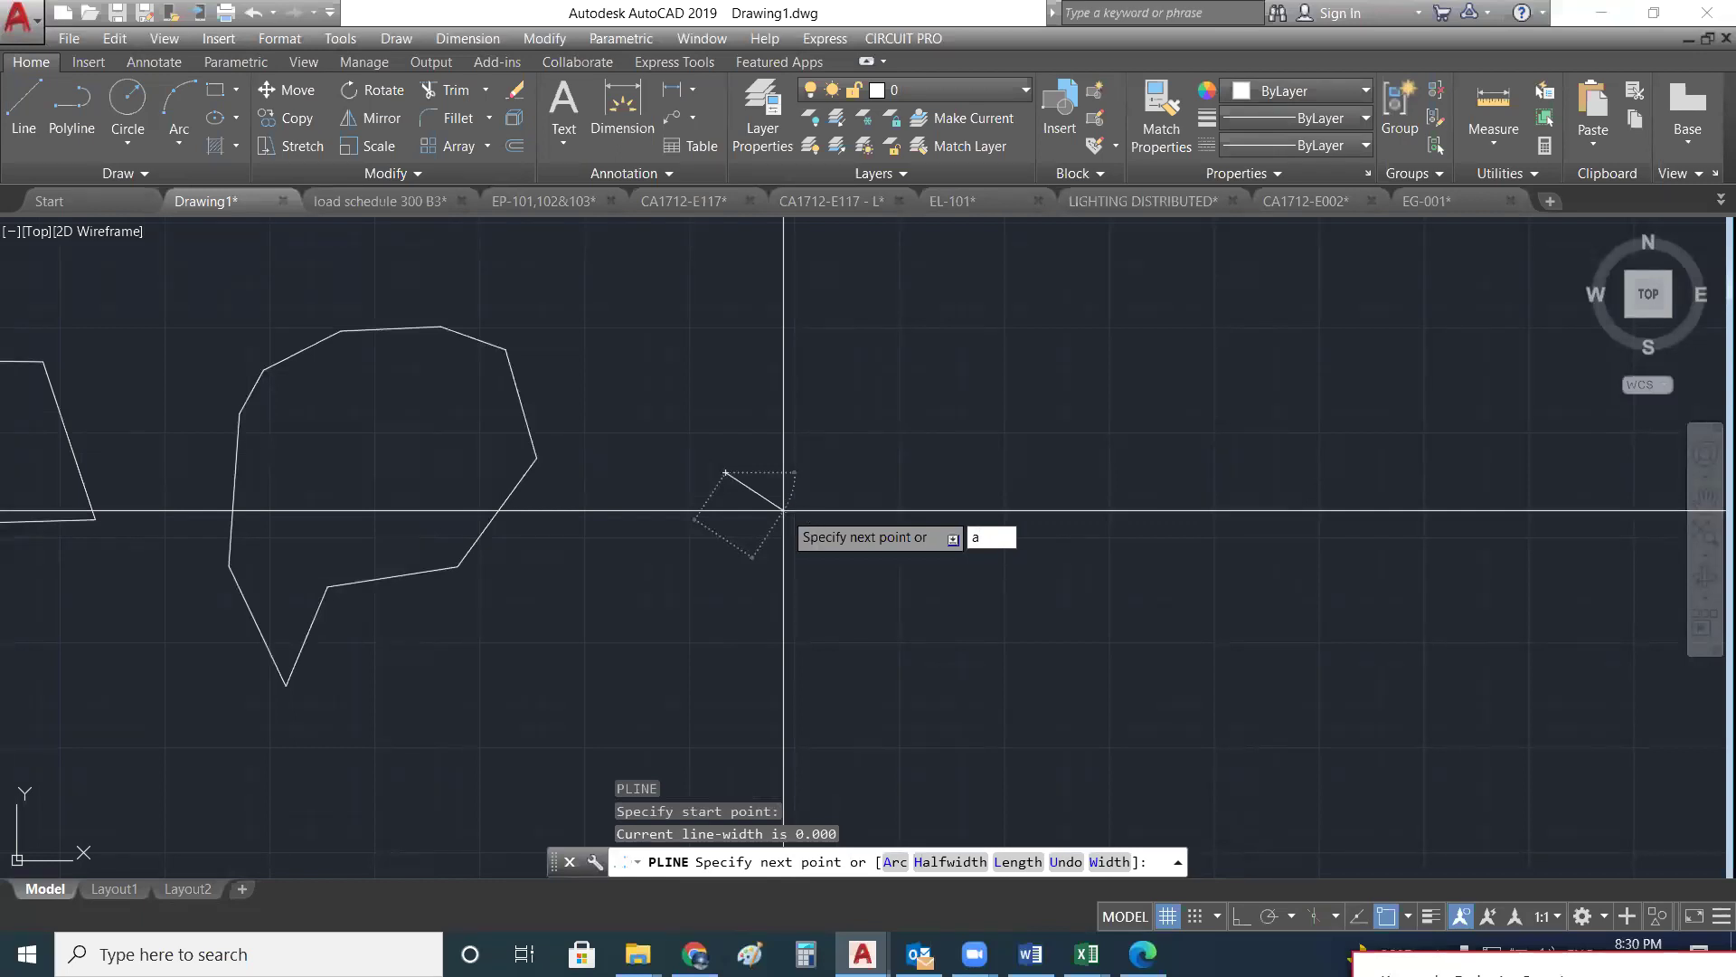
pyautogui.click(808, 508)
pyautogui.click(797, 541)
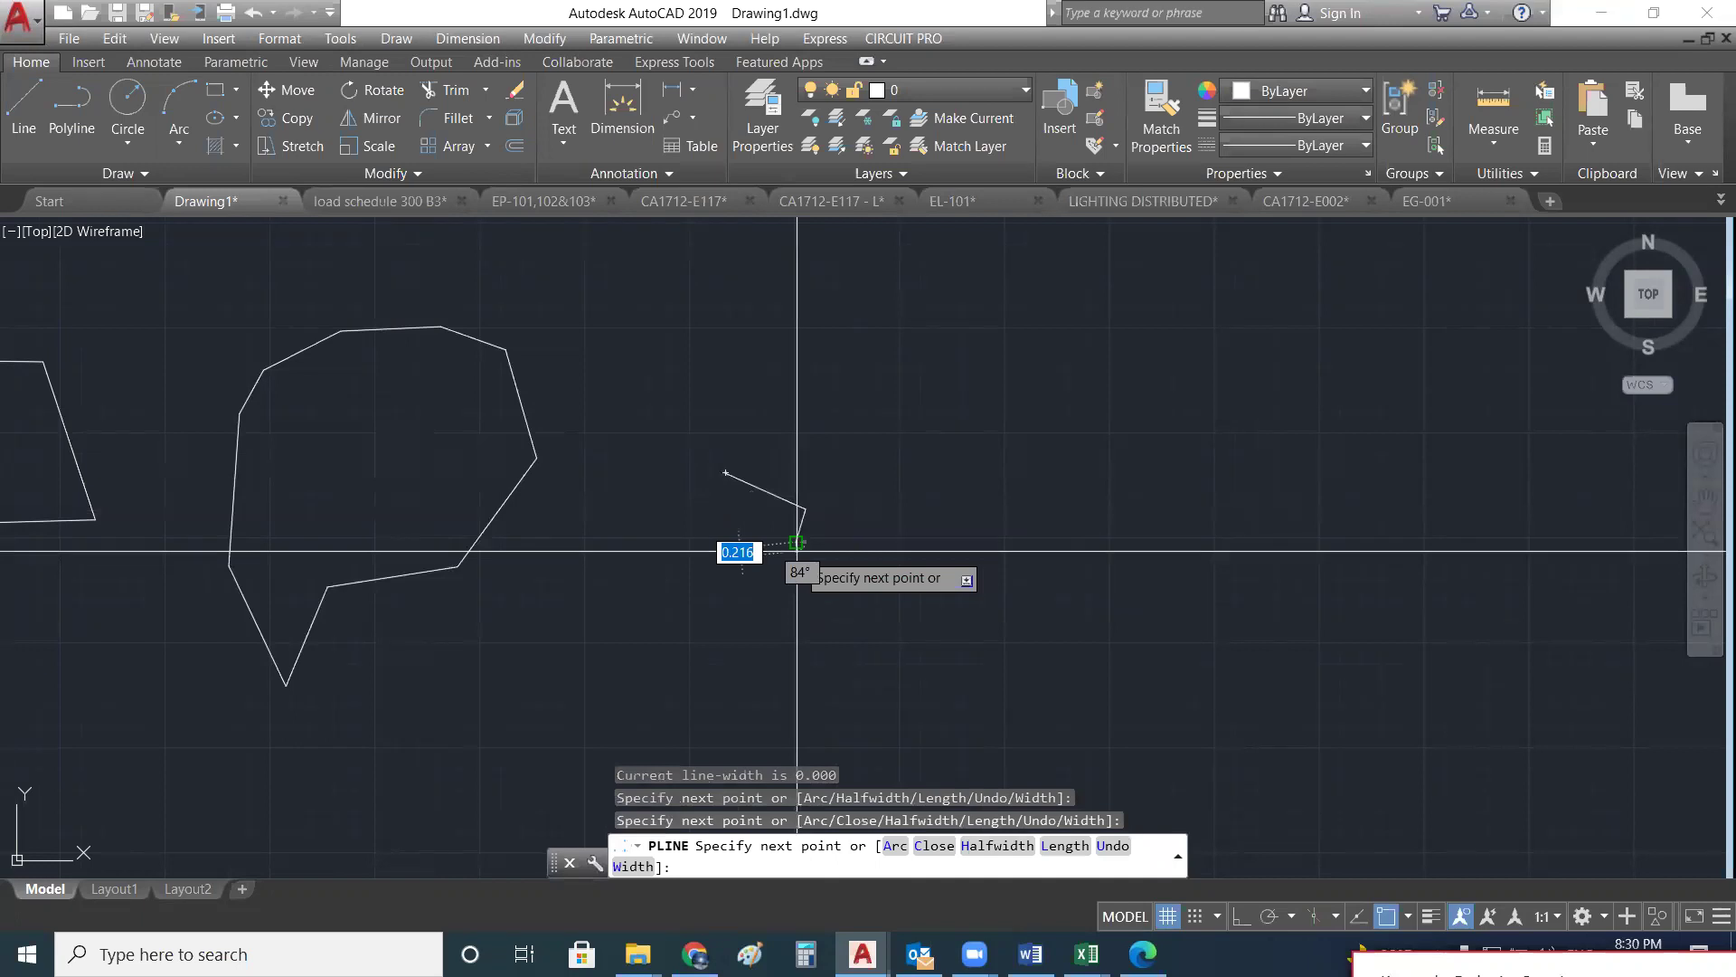
pyautogui.press('Escape')
# - Draw a wavy polyline with the Arc option to the right of the short polyline, looping its arcs back toward the start point
pyautogui.write('pl')
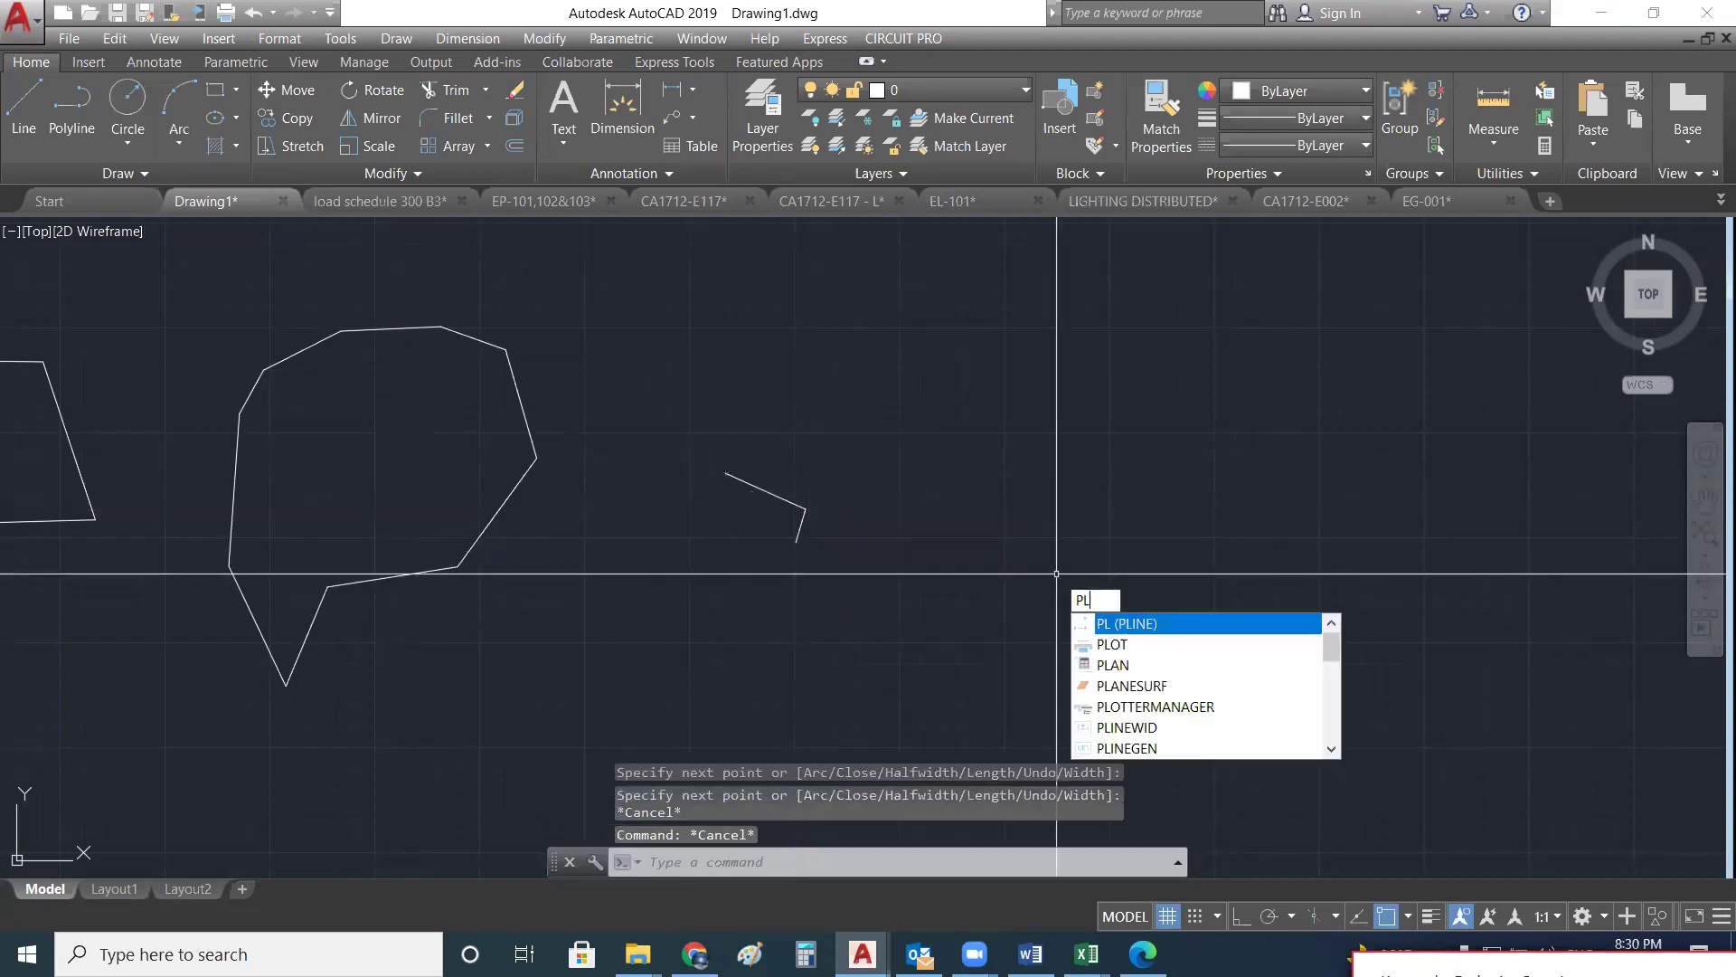
pyautogui.press('Return')
pyautogui.click(898, 475)
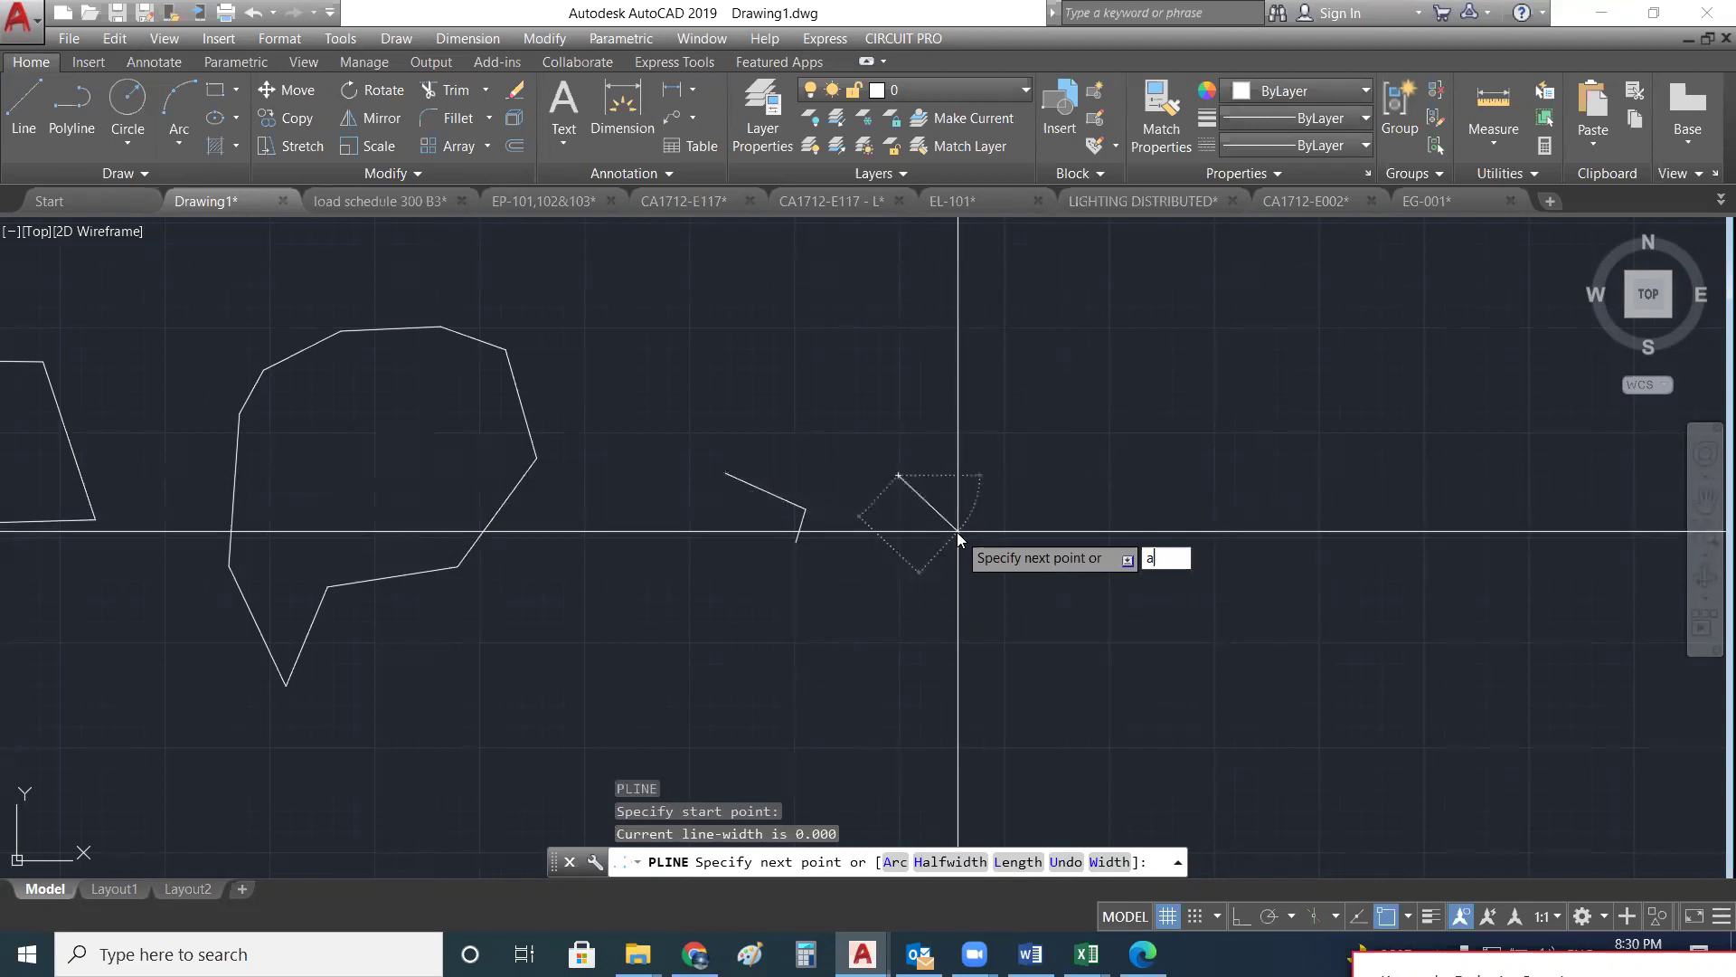
pyautogui.write('a')
pyautogui.press('Return')
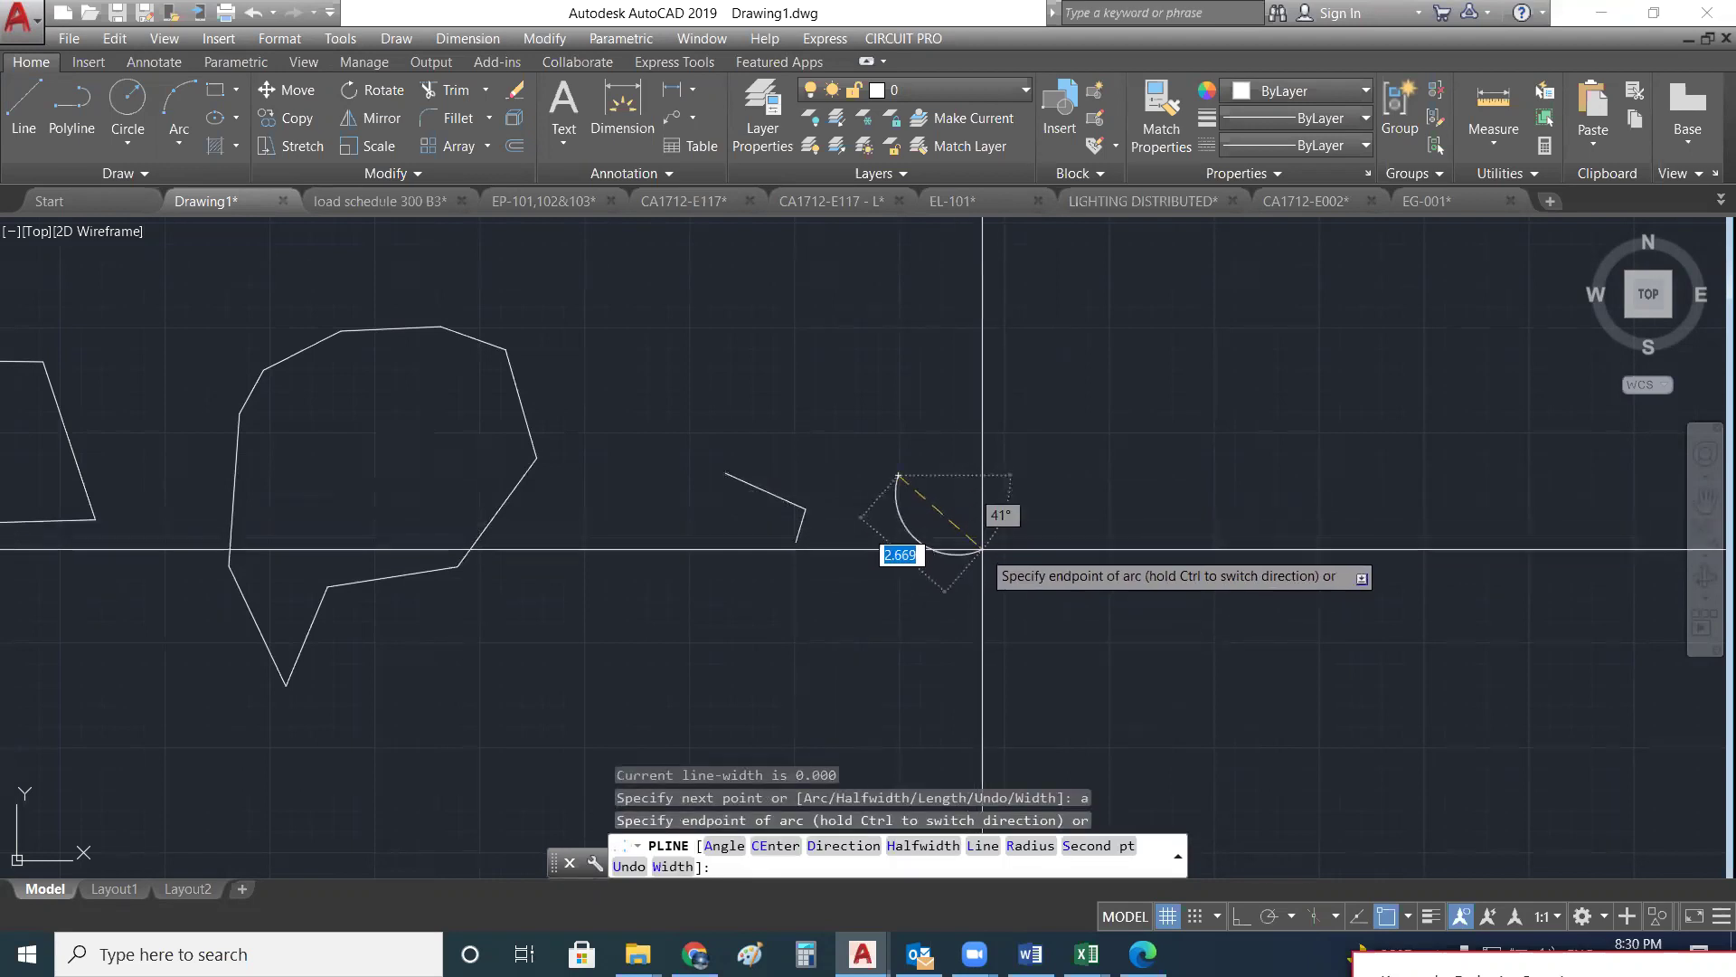
pyautogui.click(982, 549)
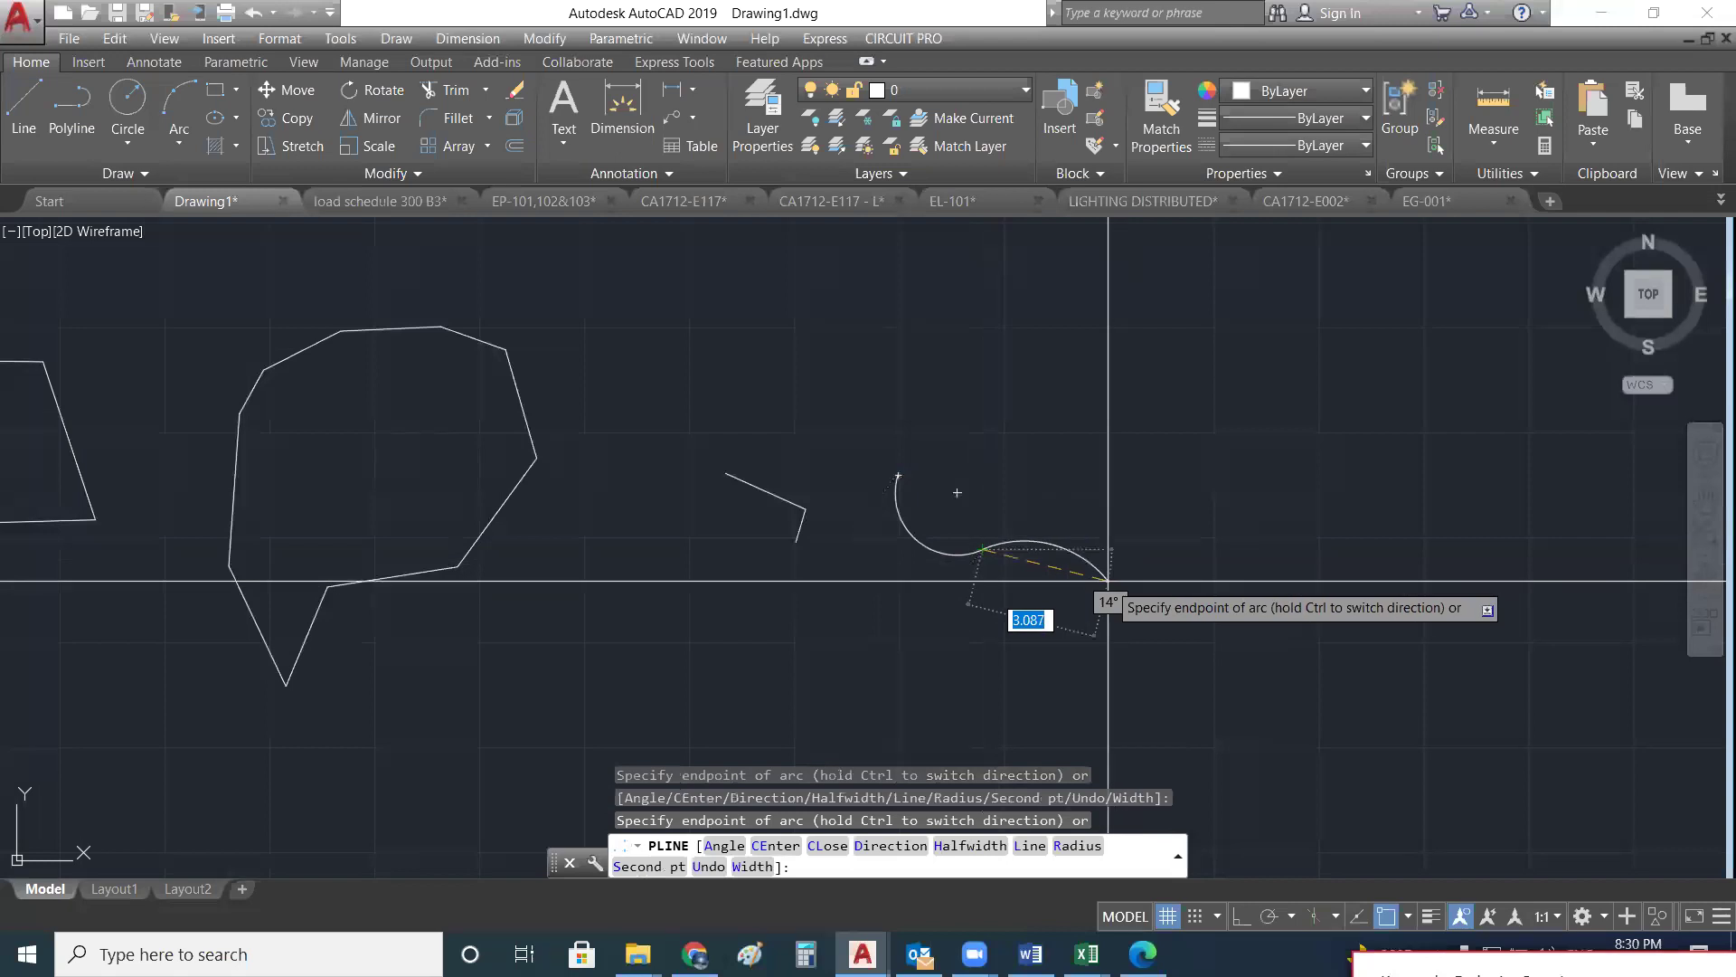
pyautogui.click(1107, 580)
pyautogui.click(1243, 571)
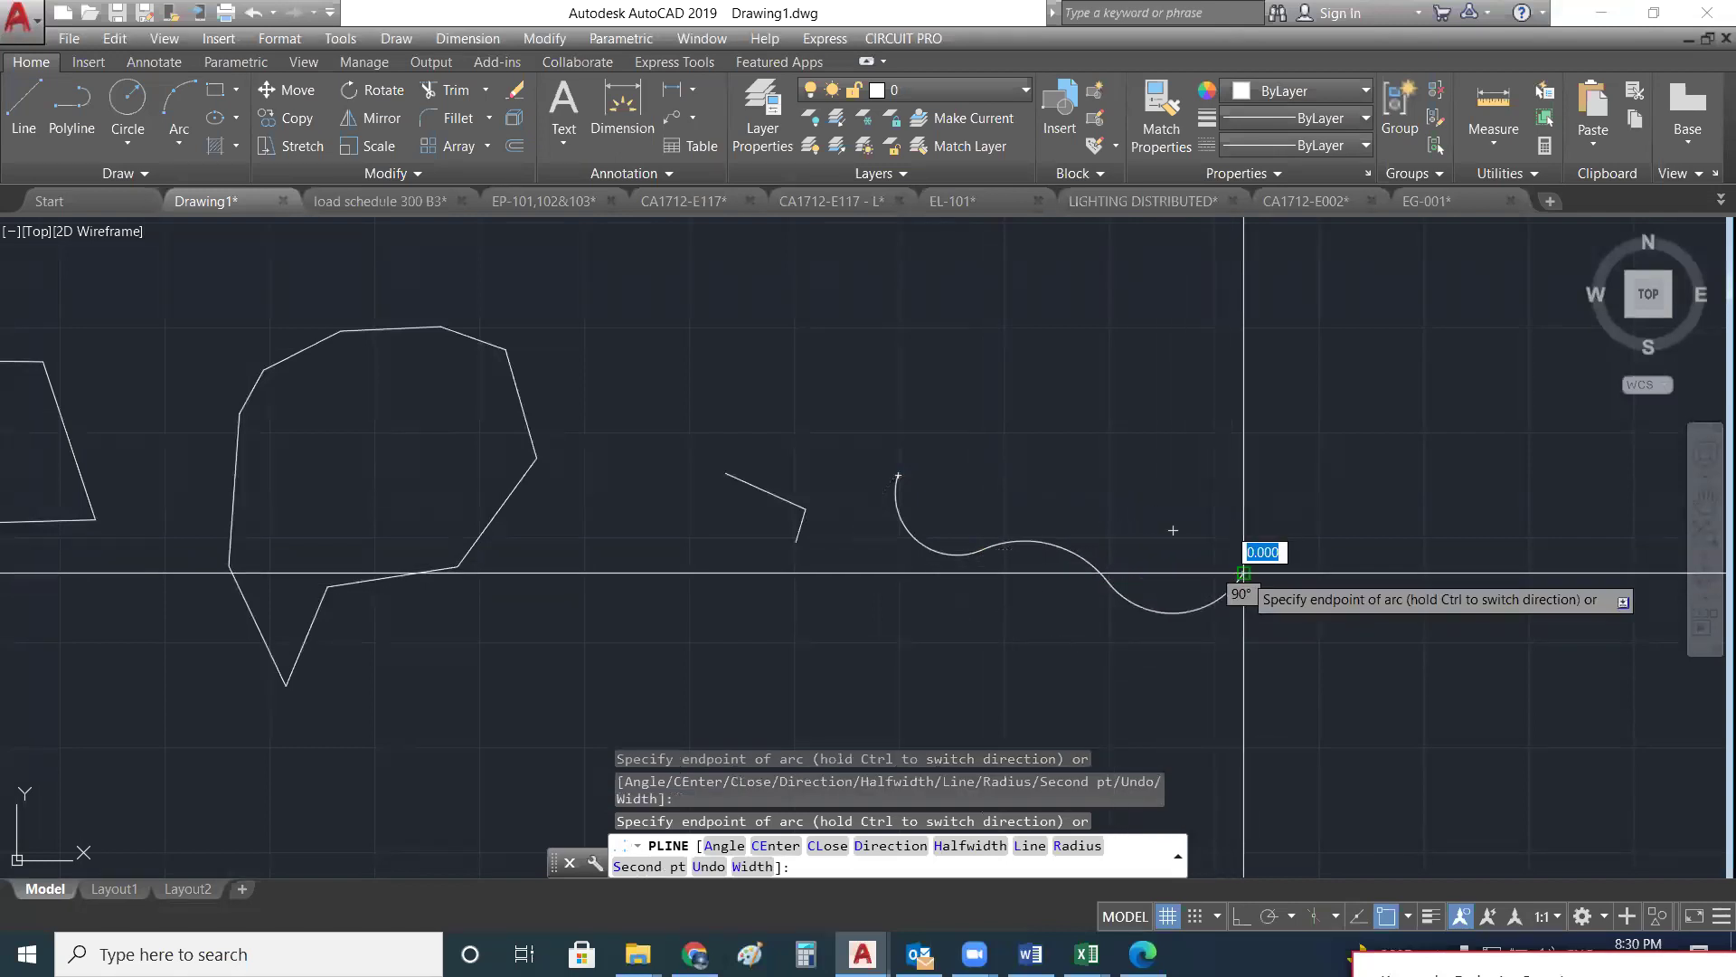
pyautogui.click(1356, 522)
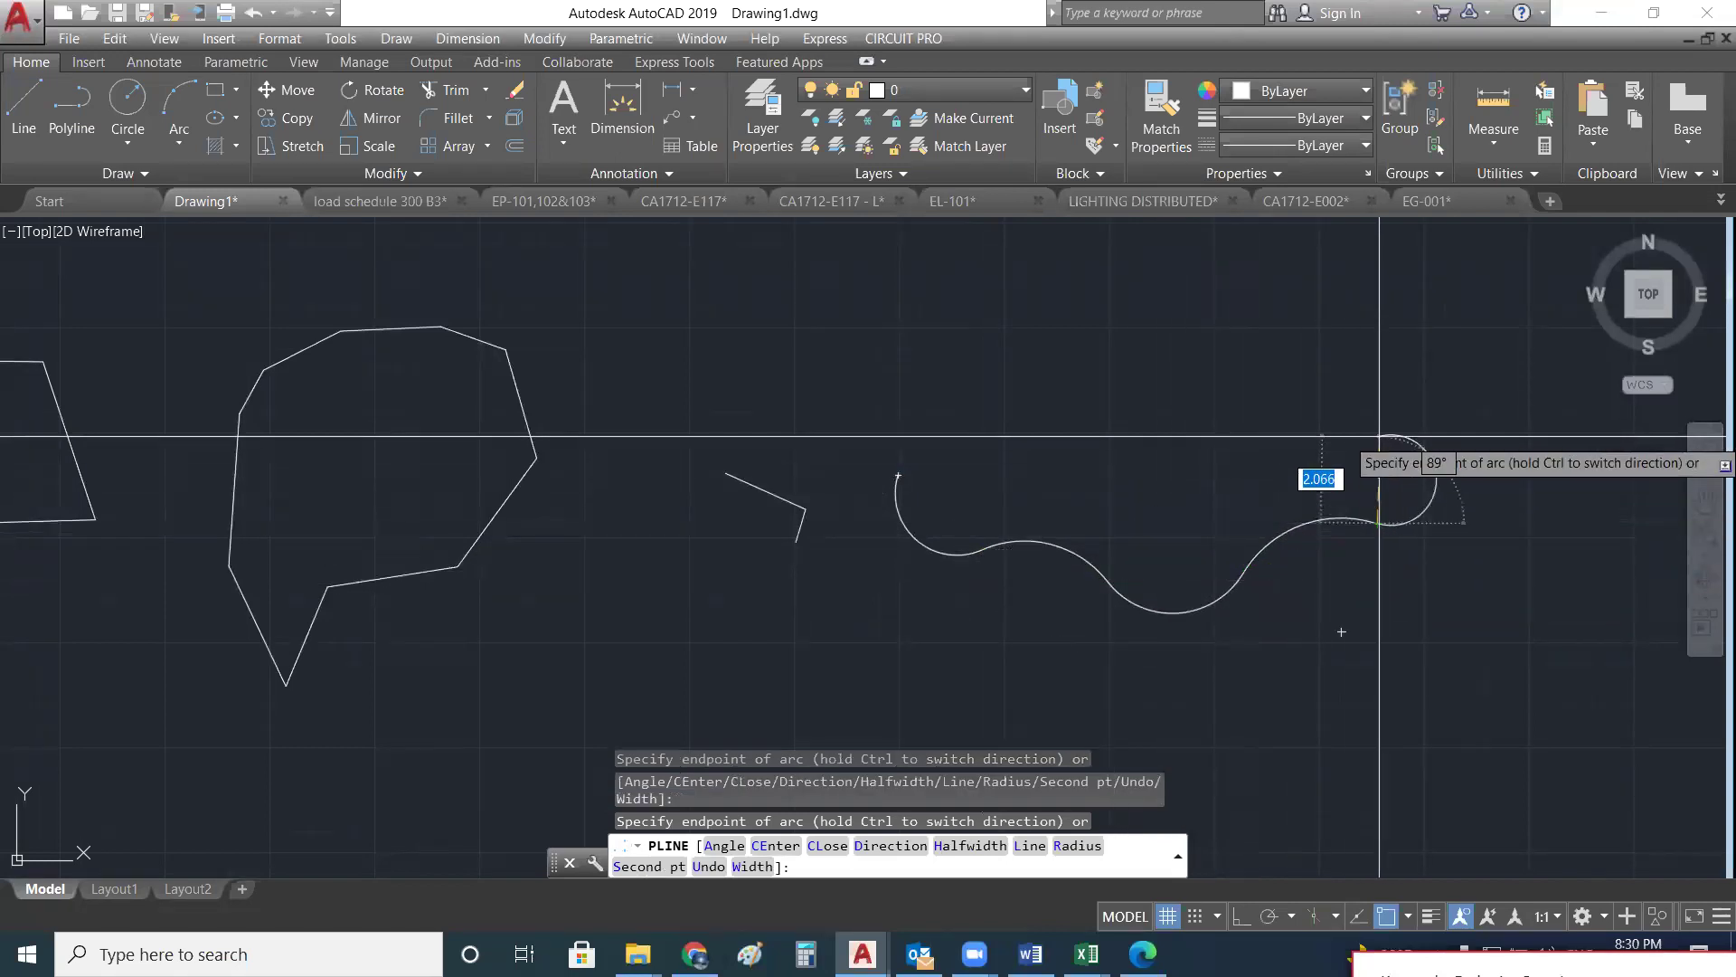
pyautogui.click(1316, 438)
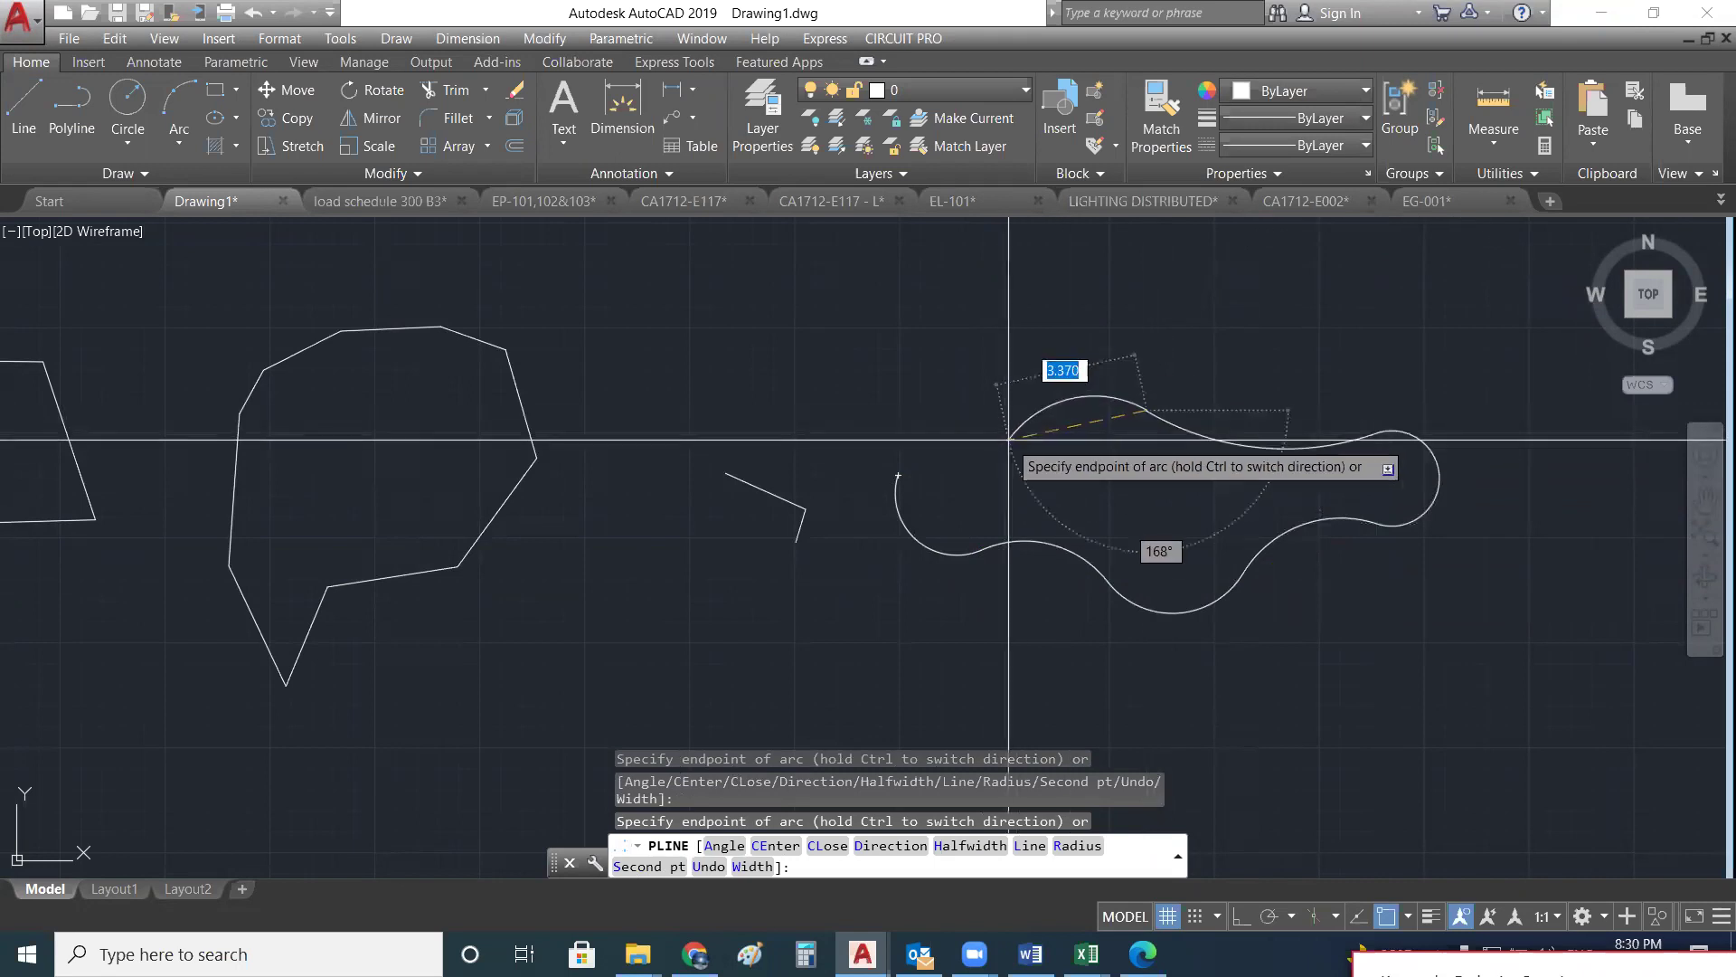
pyautogui.click(958, 443)
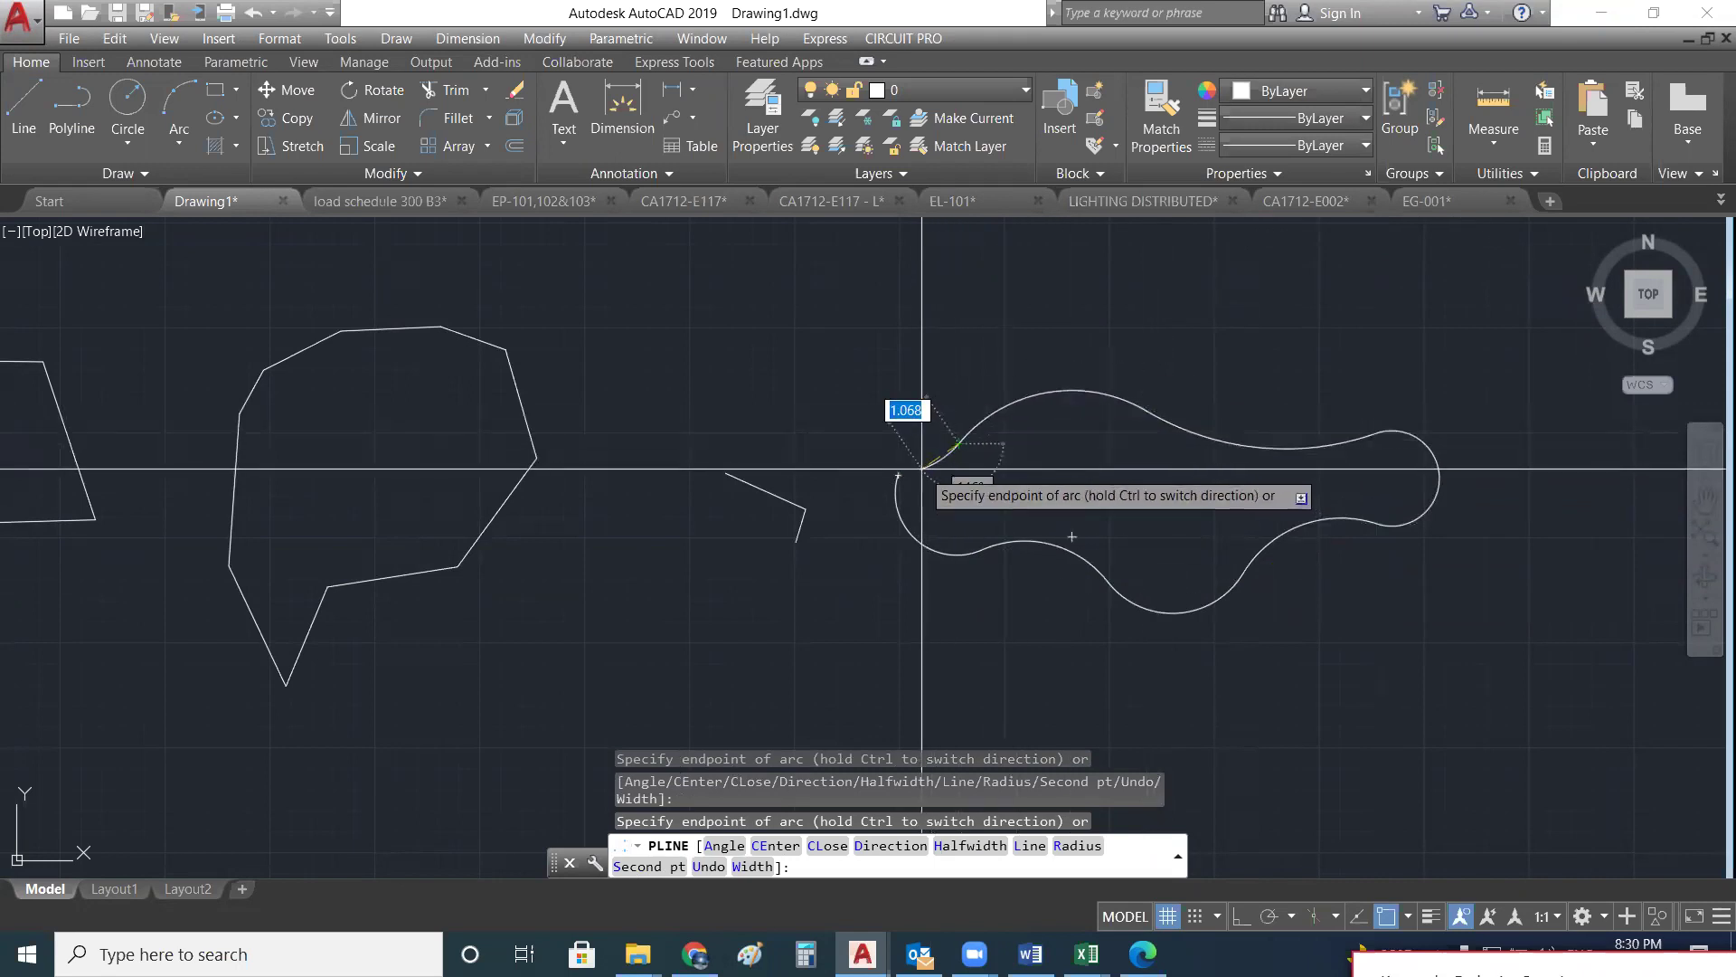
# - Try to close the wavy arc polyline with option C, and end the Polyline command
pyautogui.write('c')
pyautogui.press('Return')
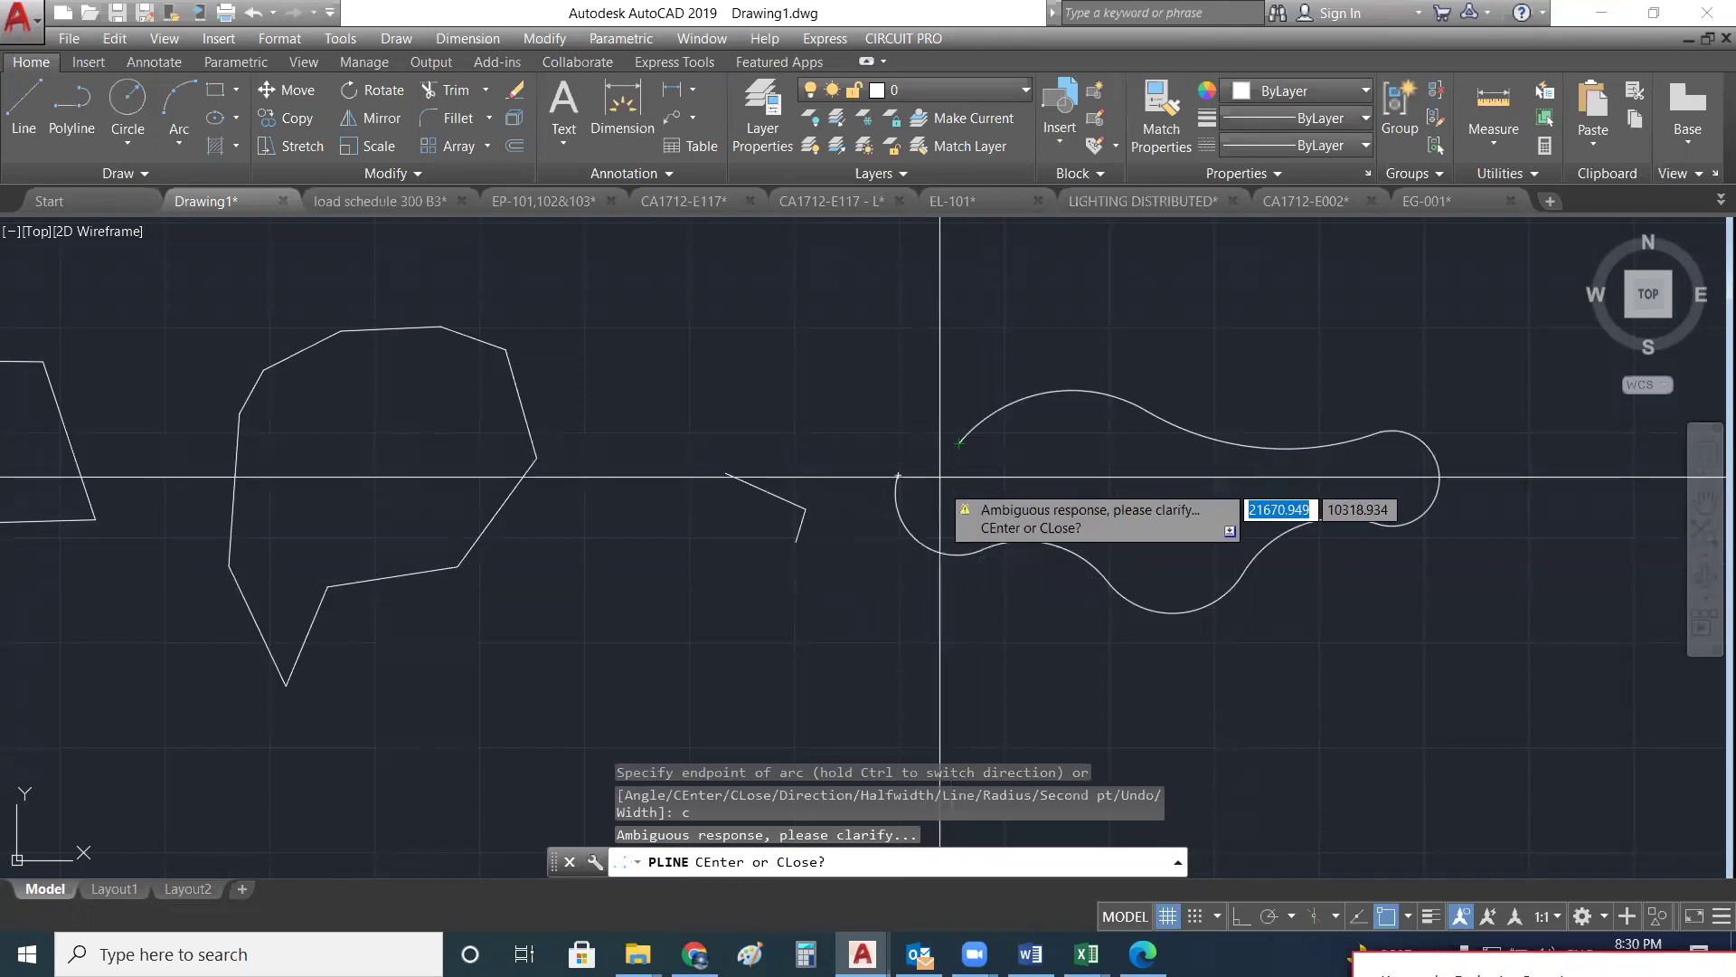
pyautogui.press('Escape')
pyautogui.press('Escape')
pyautogui.press('Escape')
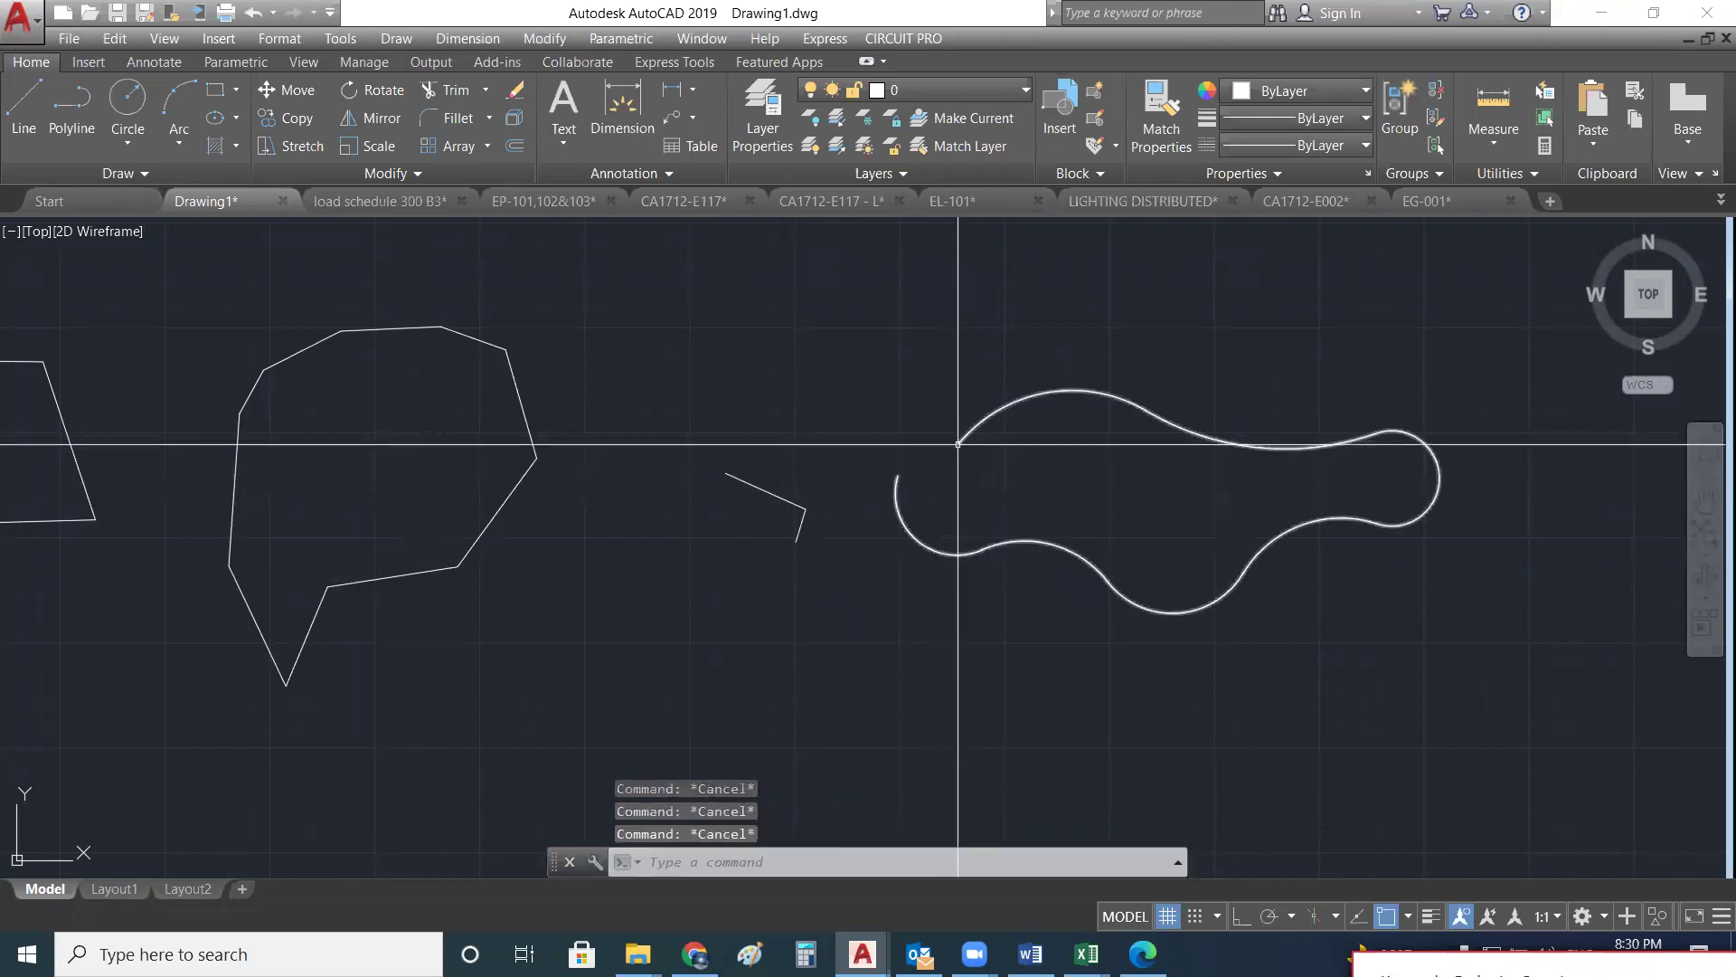
# - Draw a small circle in the empty area to the right of the wavy arc polyline
pyautogui.scroll(-5, 797, 461)
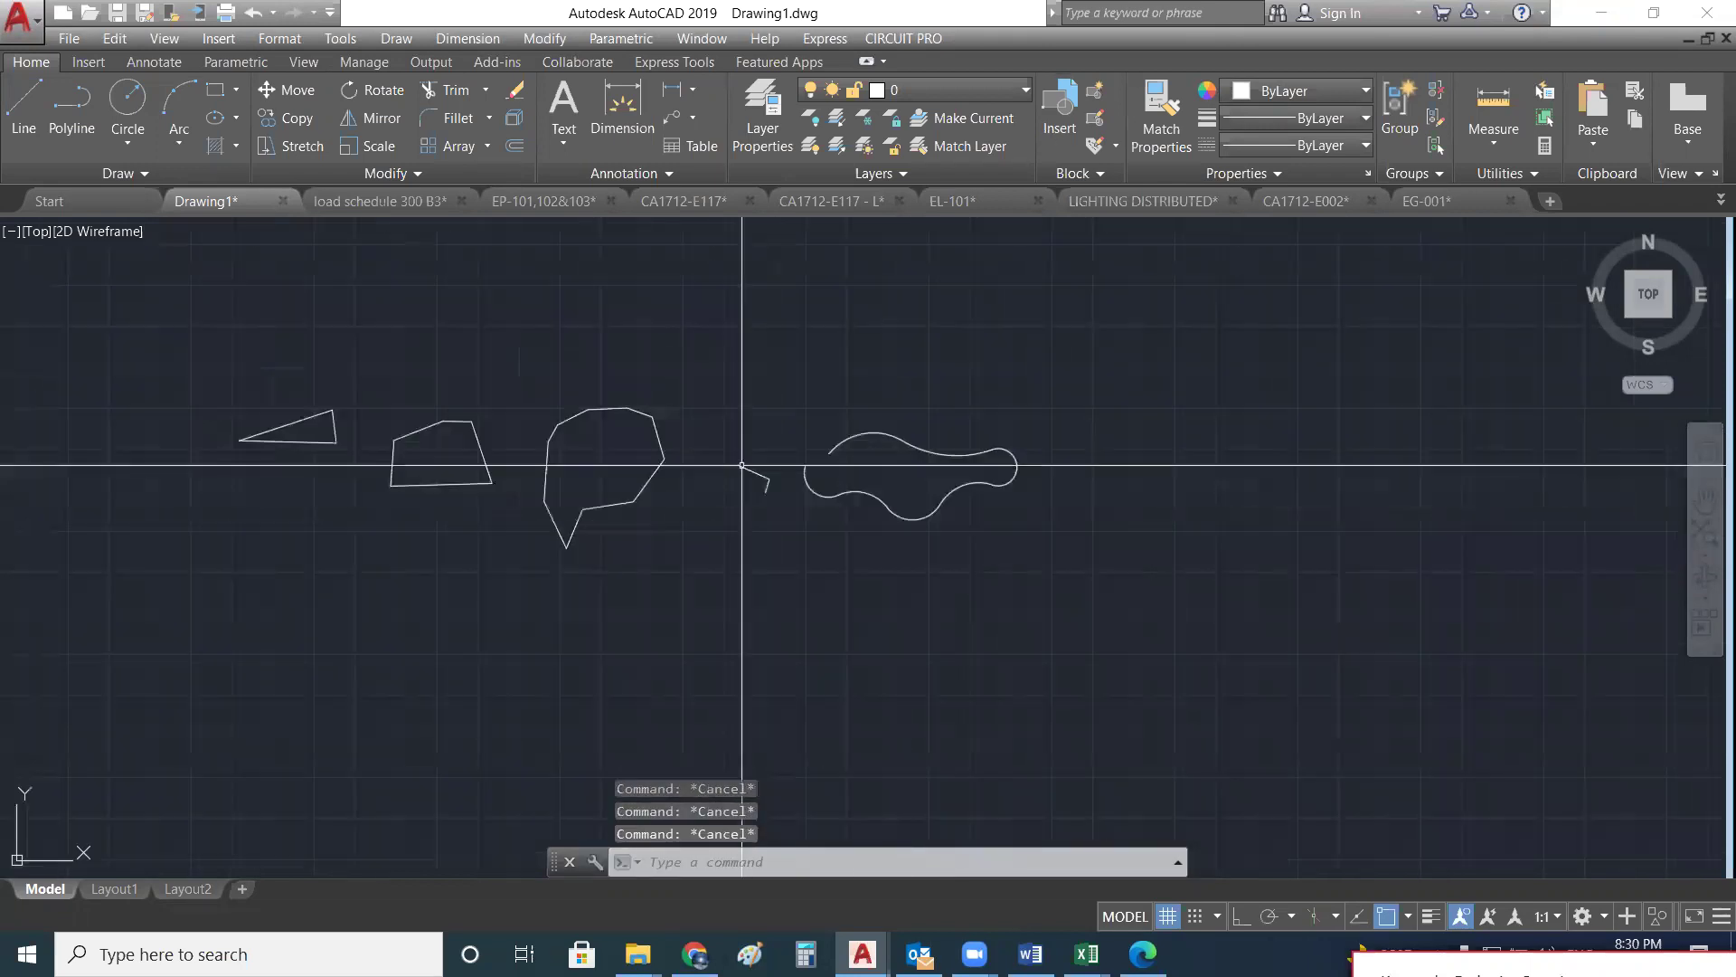
pyautogui.scroll(4, 797, 461)
pyautogui.moveTo(1000, 418); pyautogui.dragTo(702, 438, button='middle')
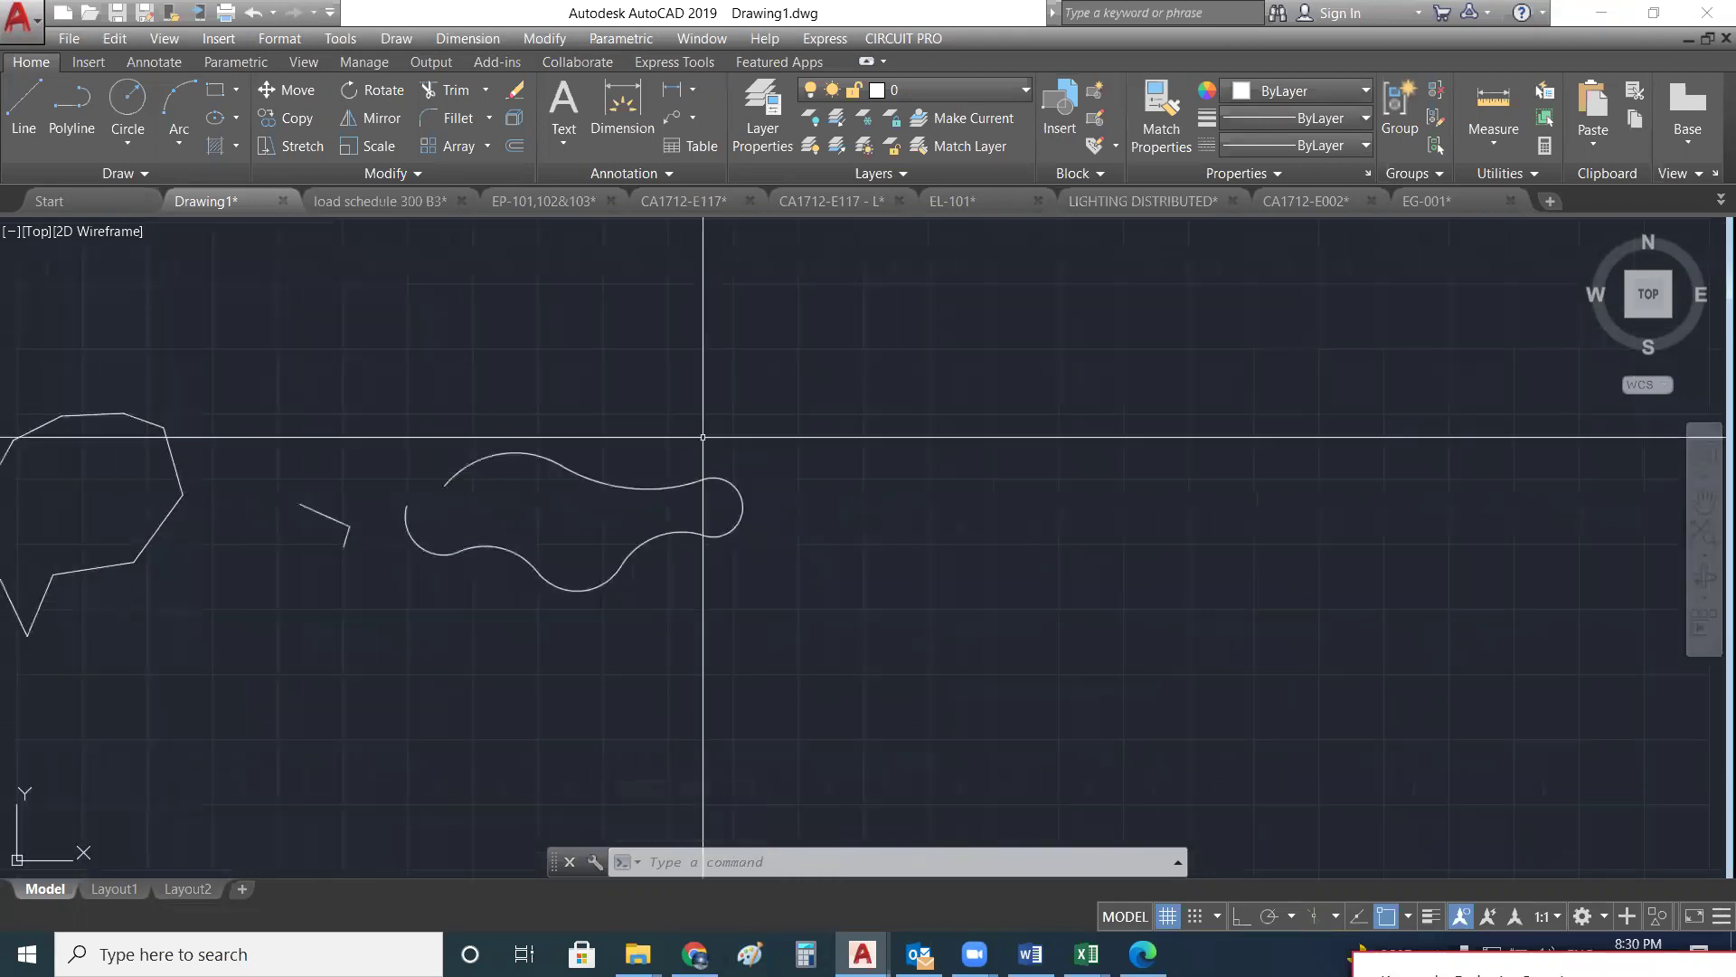
pyautogui.press('Escape')
pyautogui.press('Escape')
pyautogui.press('Escape')
pyautogui.write('c')
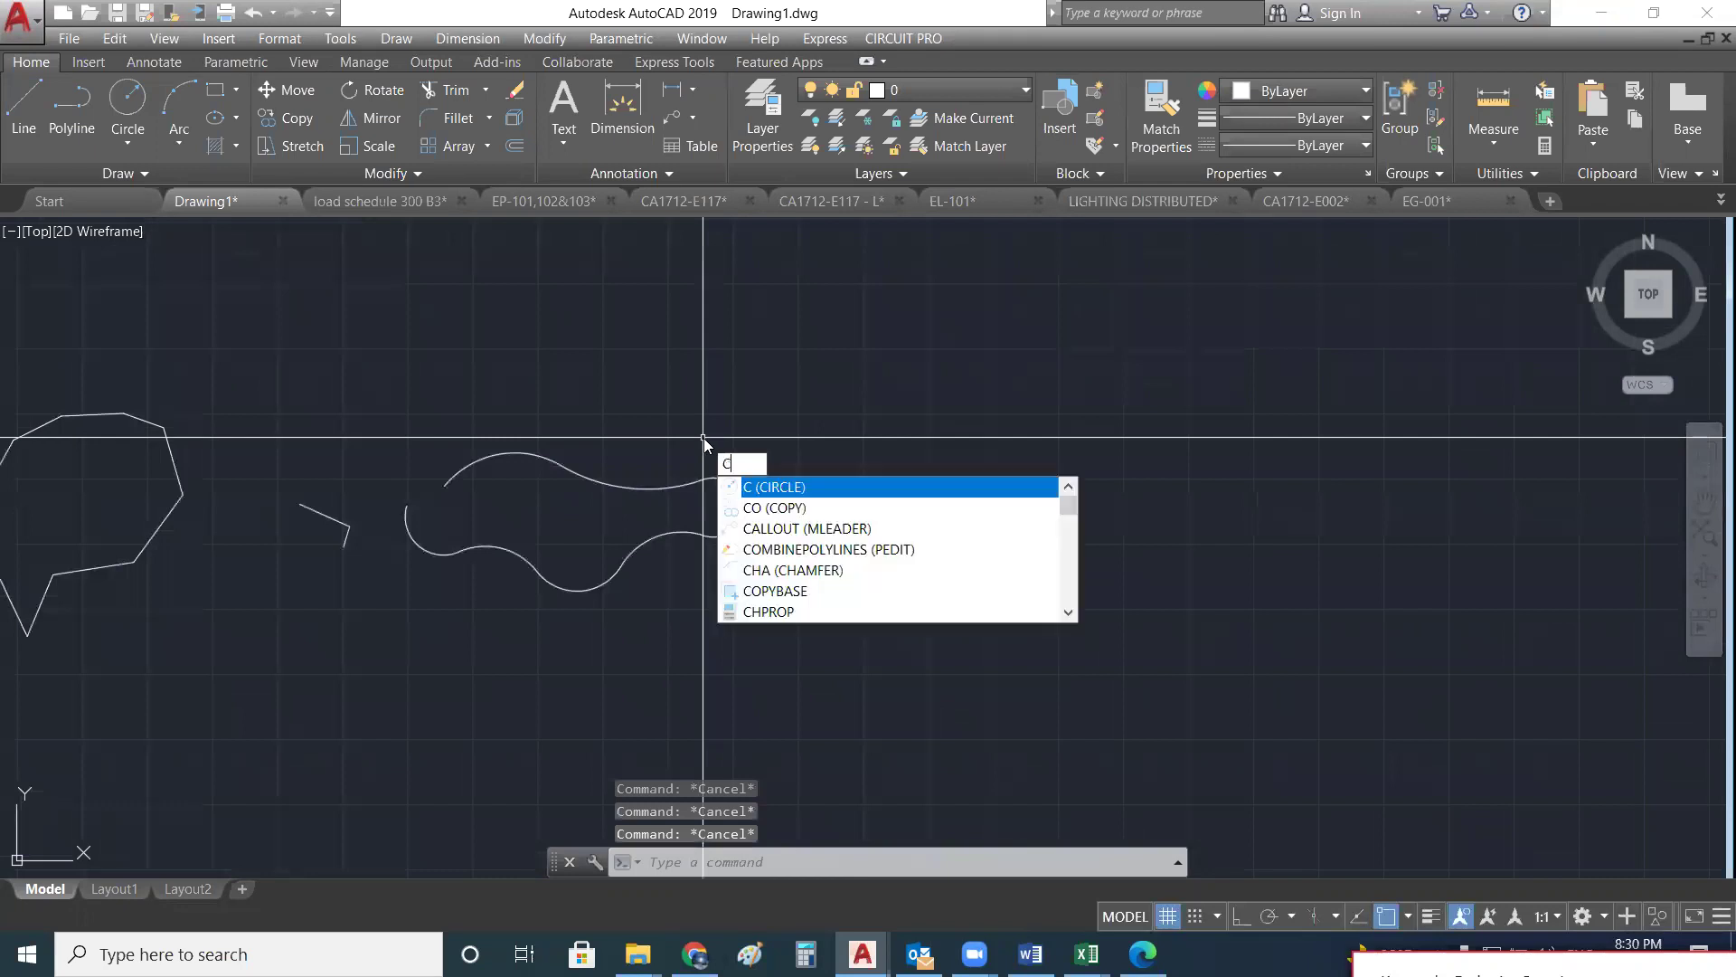
pyautogui.press('Return')
pyautogui.click(1260, 409)
pyautogui.press('Return')
pyautogui.press('Return')
# - Copy the small circle to five scattered positions above and to the right of the wavy arc polyline, and end the Copy command
pyautogui.write('co')
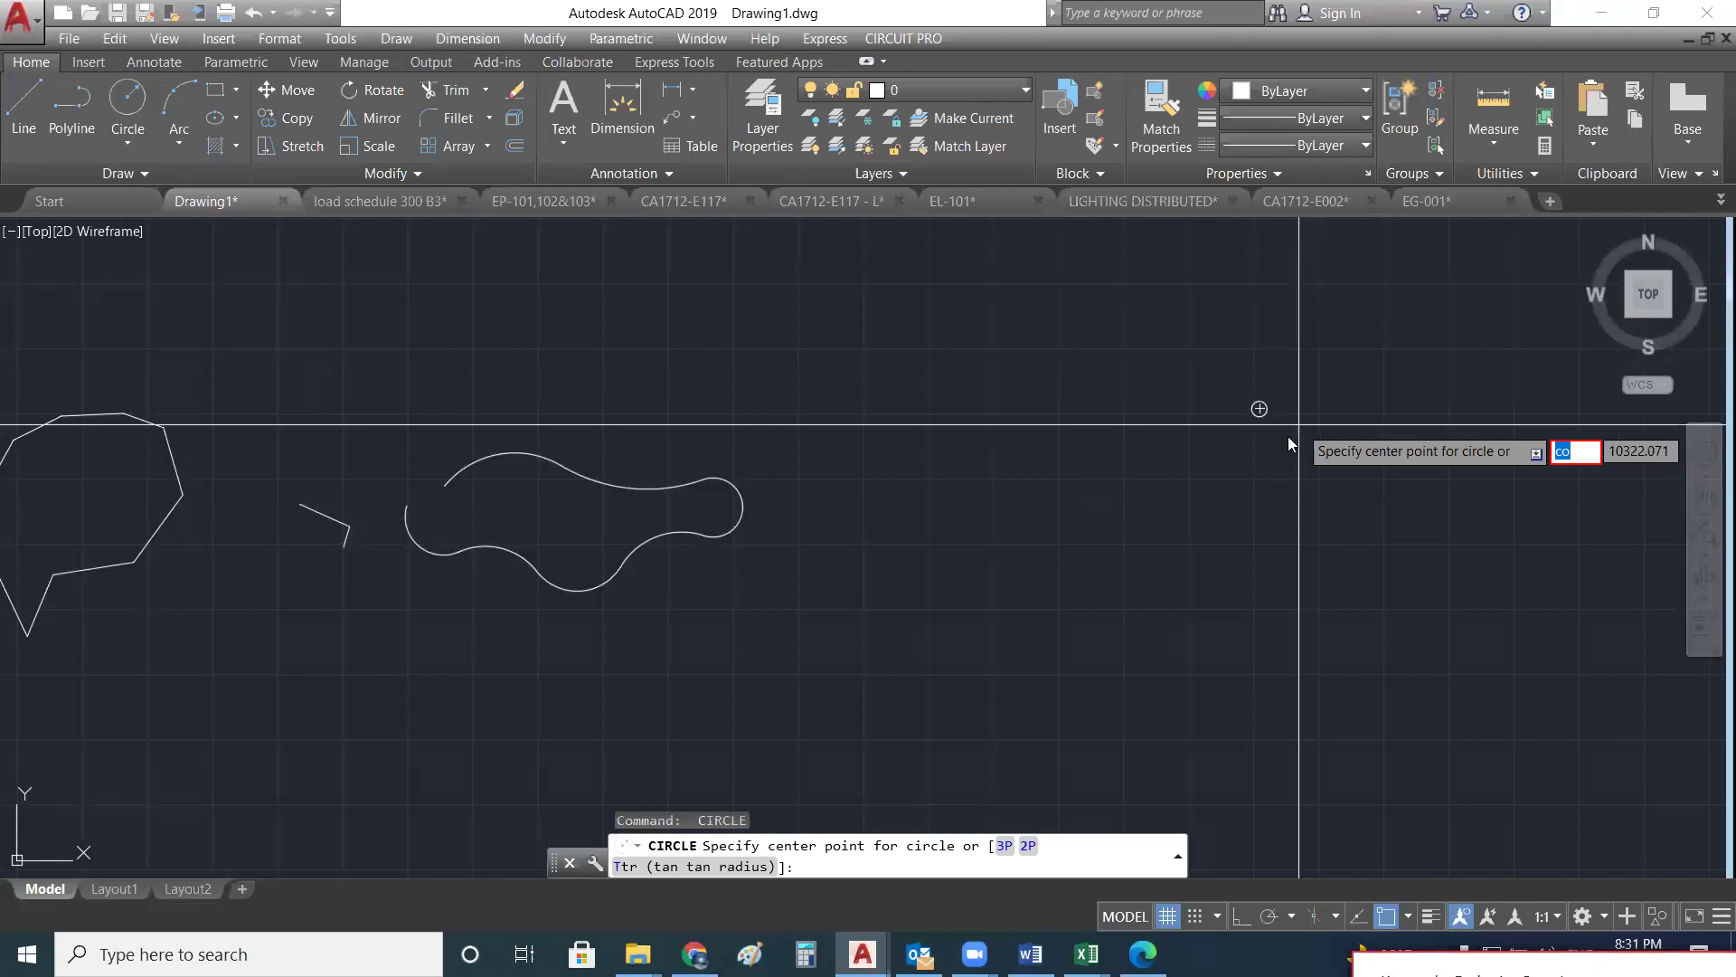
pyautogui.press('Escape')
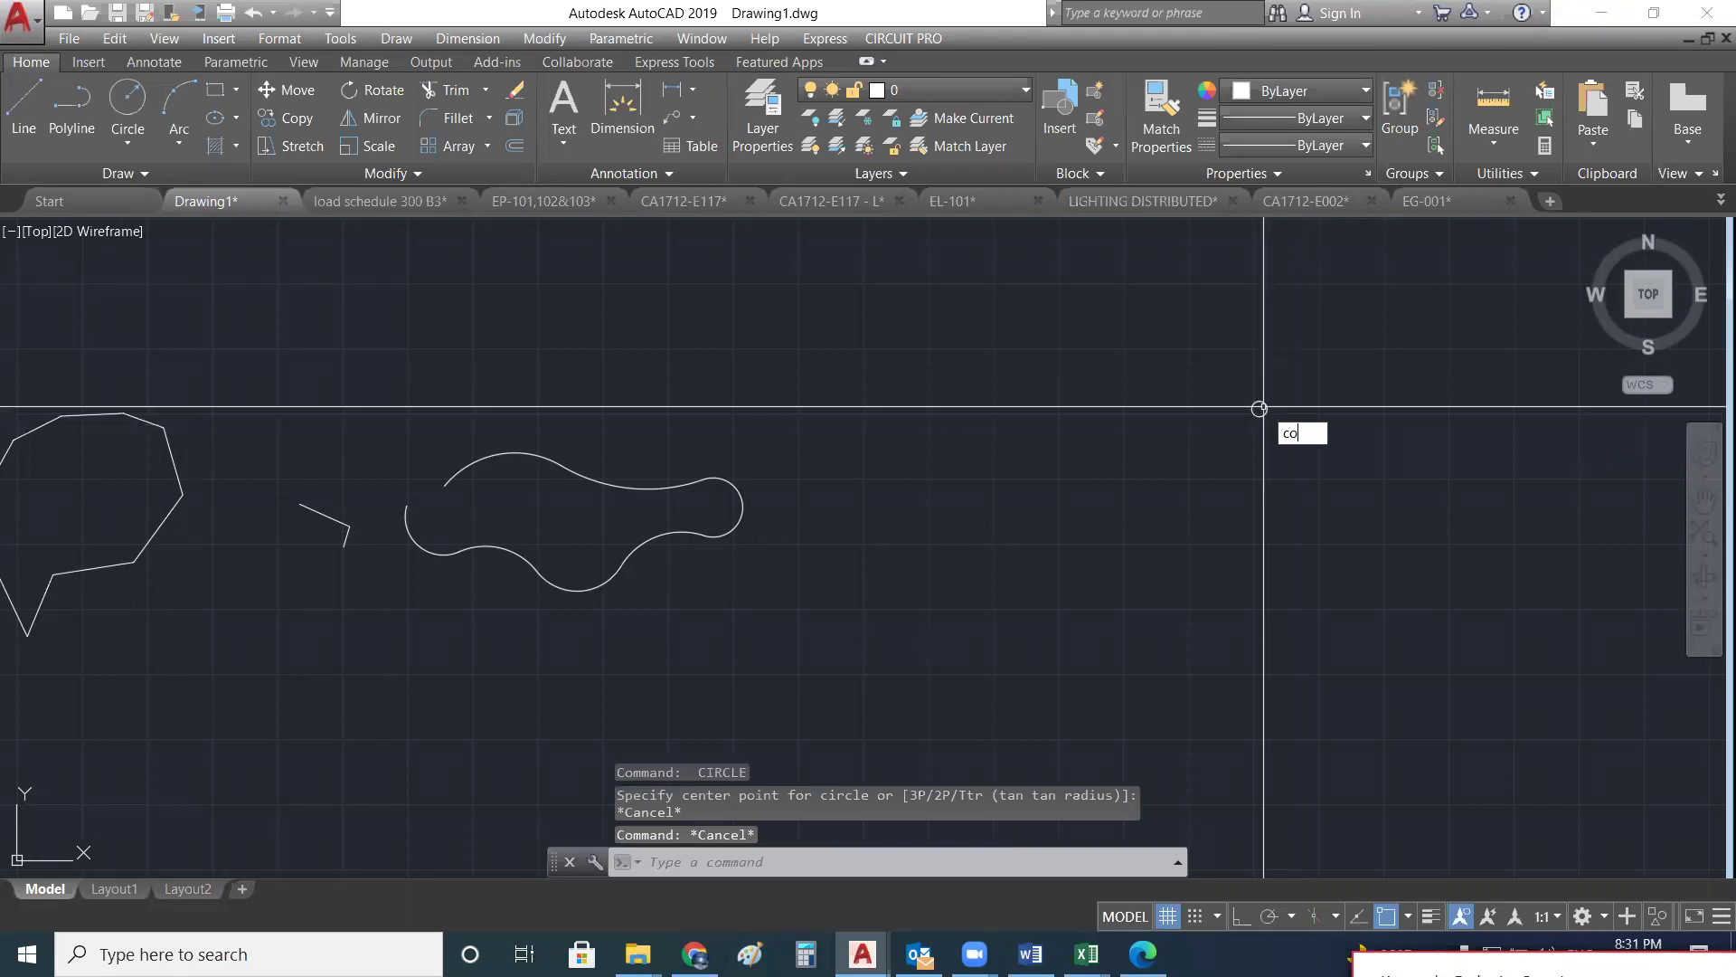
pyautogui.press('Return')
pyautogui.press('Return')
pyautogui.click(1260, 406)
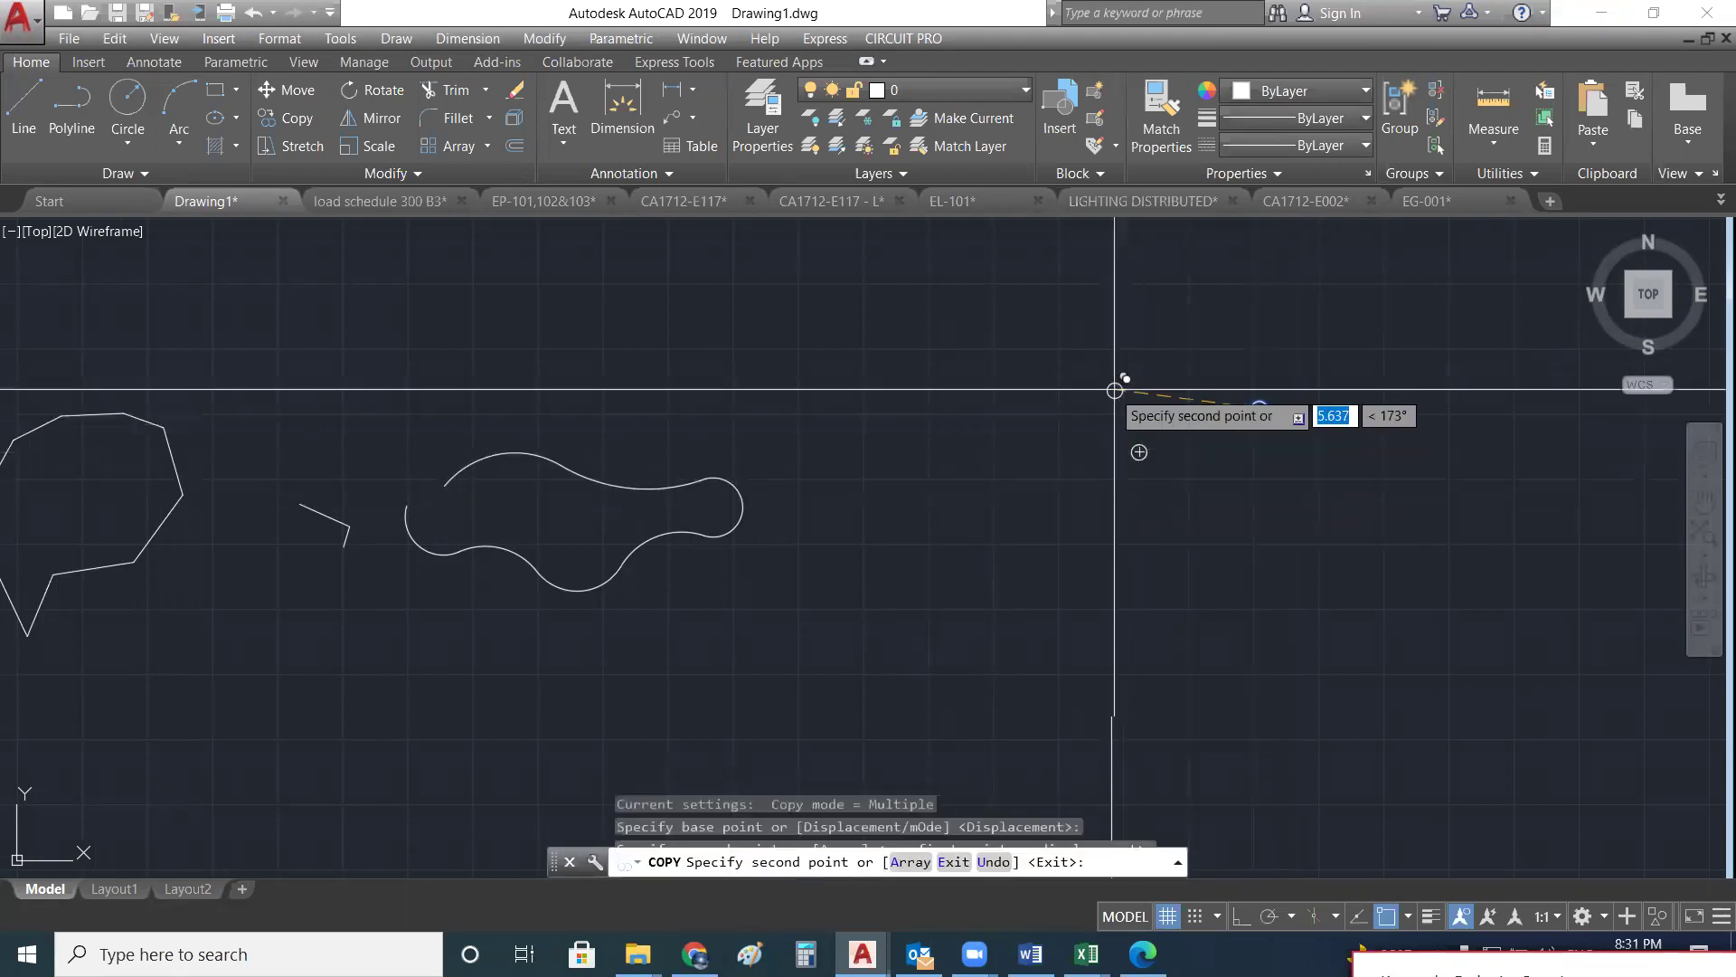
pyautogui.click(886, 397)
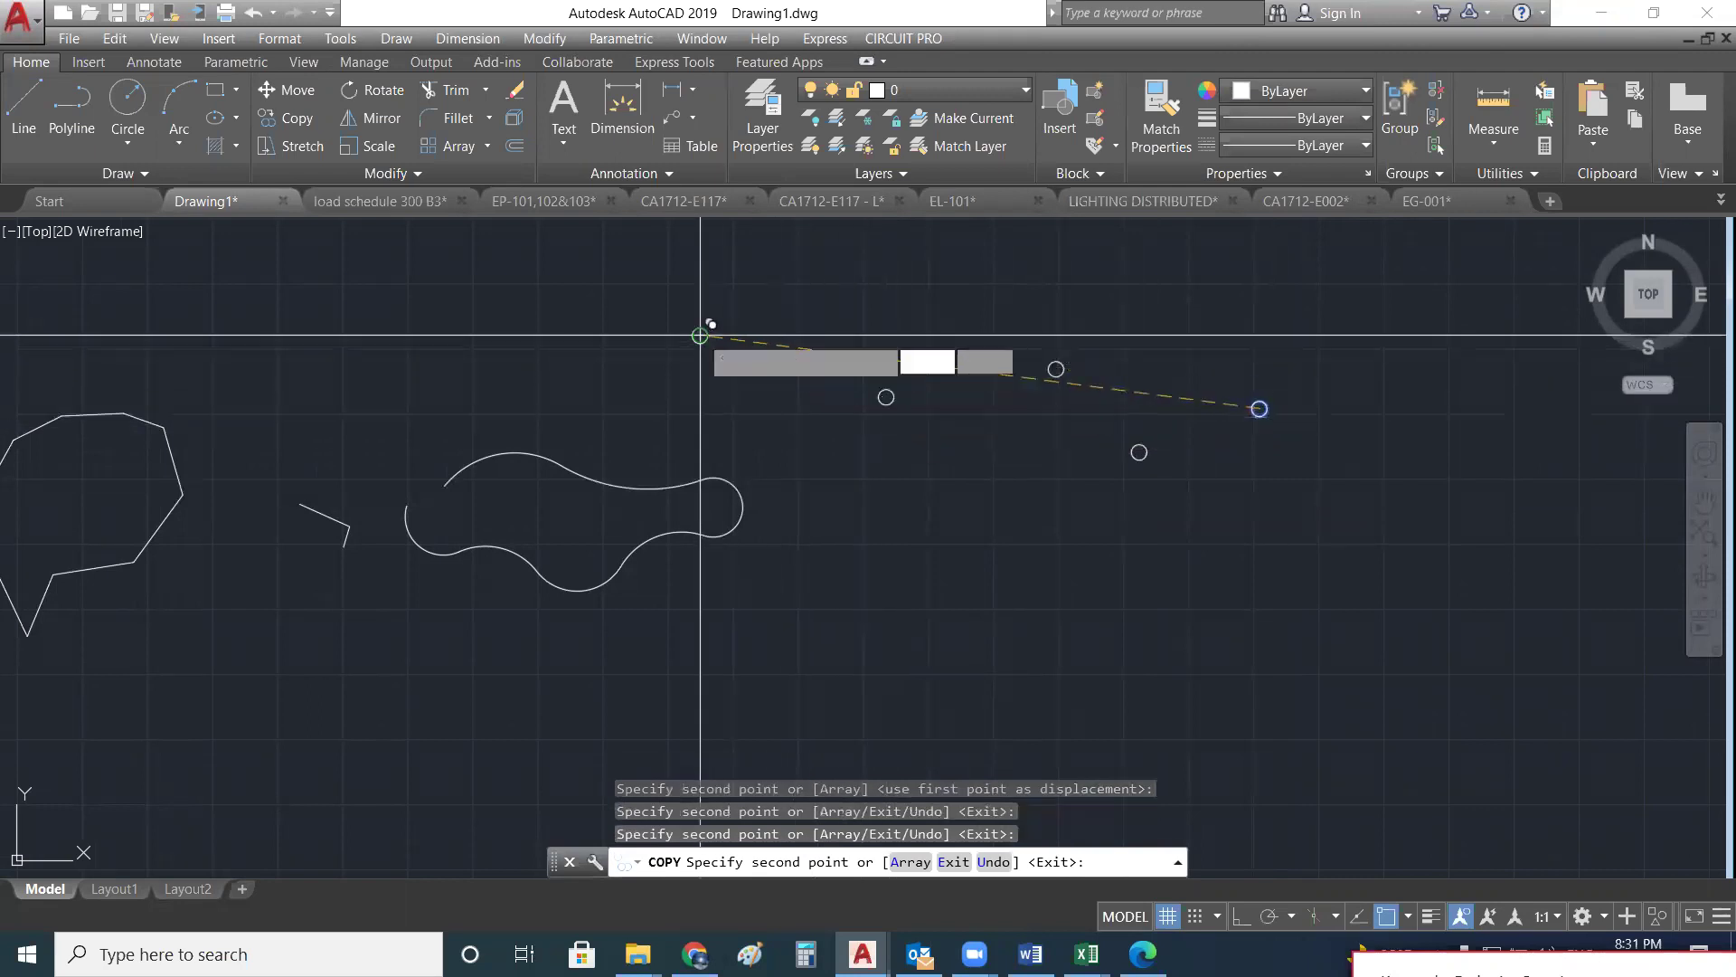
pyautogui.click(700, 336)
pyautogui.click(575, 259)
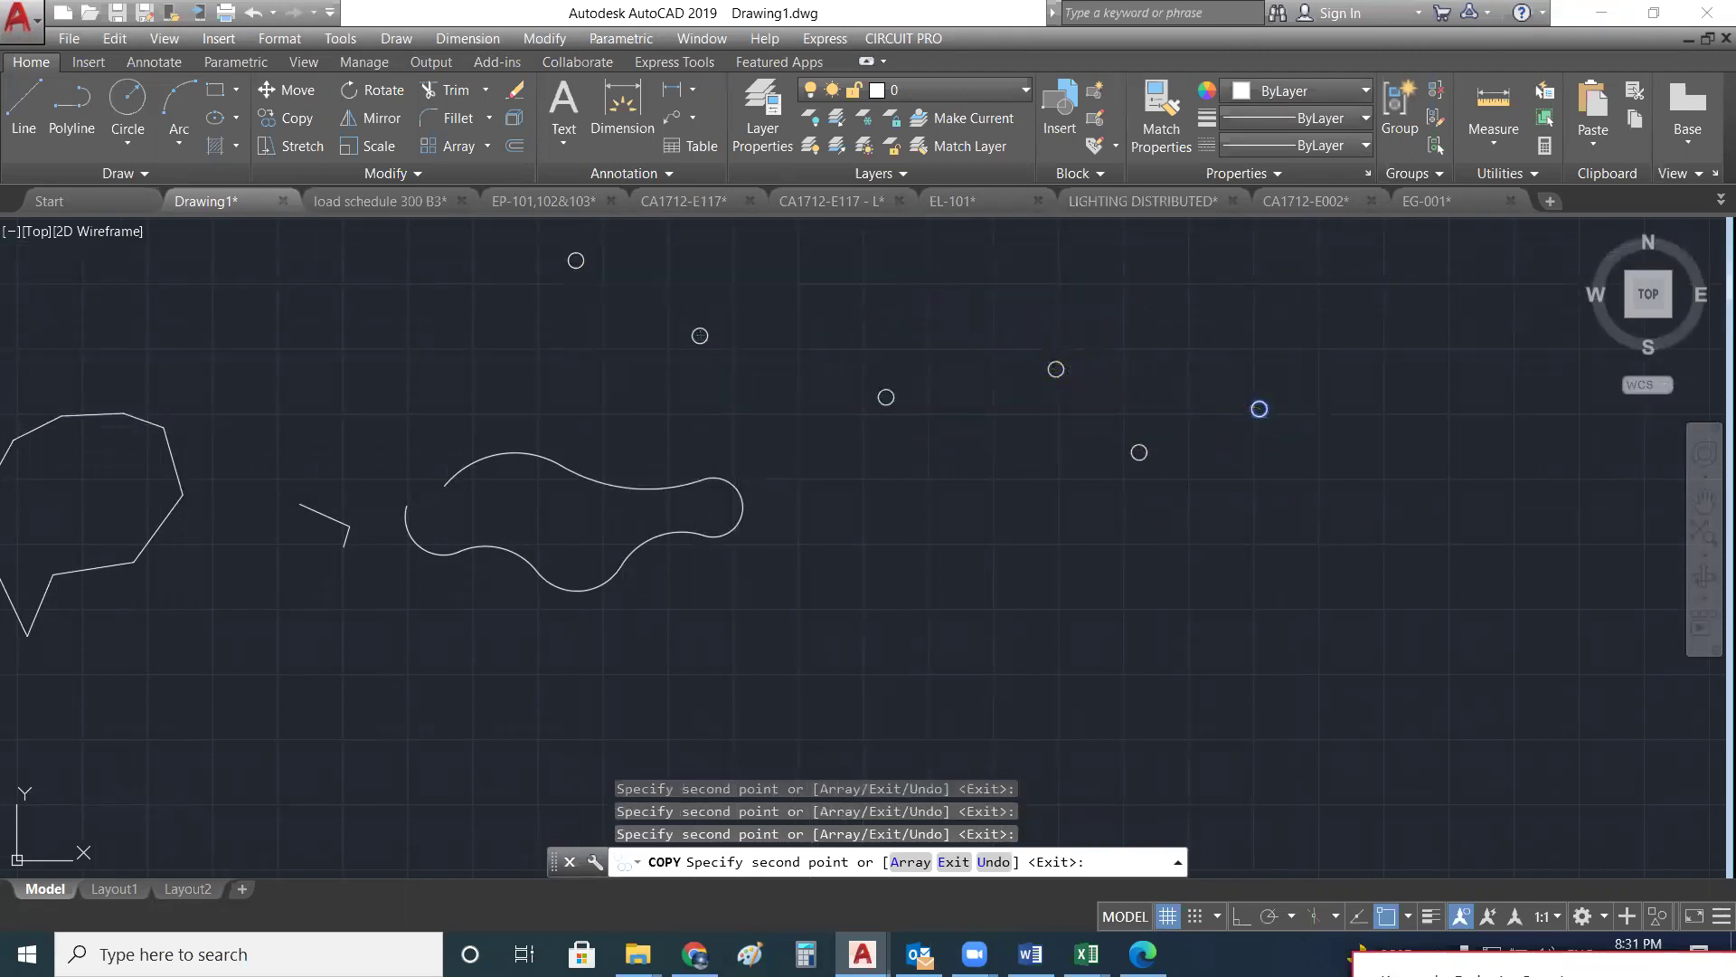
pyautogui.press('Escape')
pyautogui.press('Escape')
pyautogui.press('Escape')
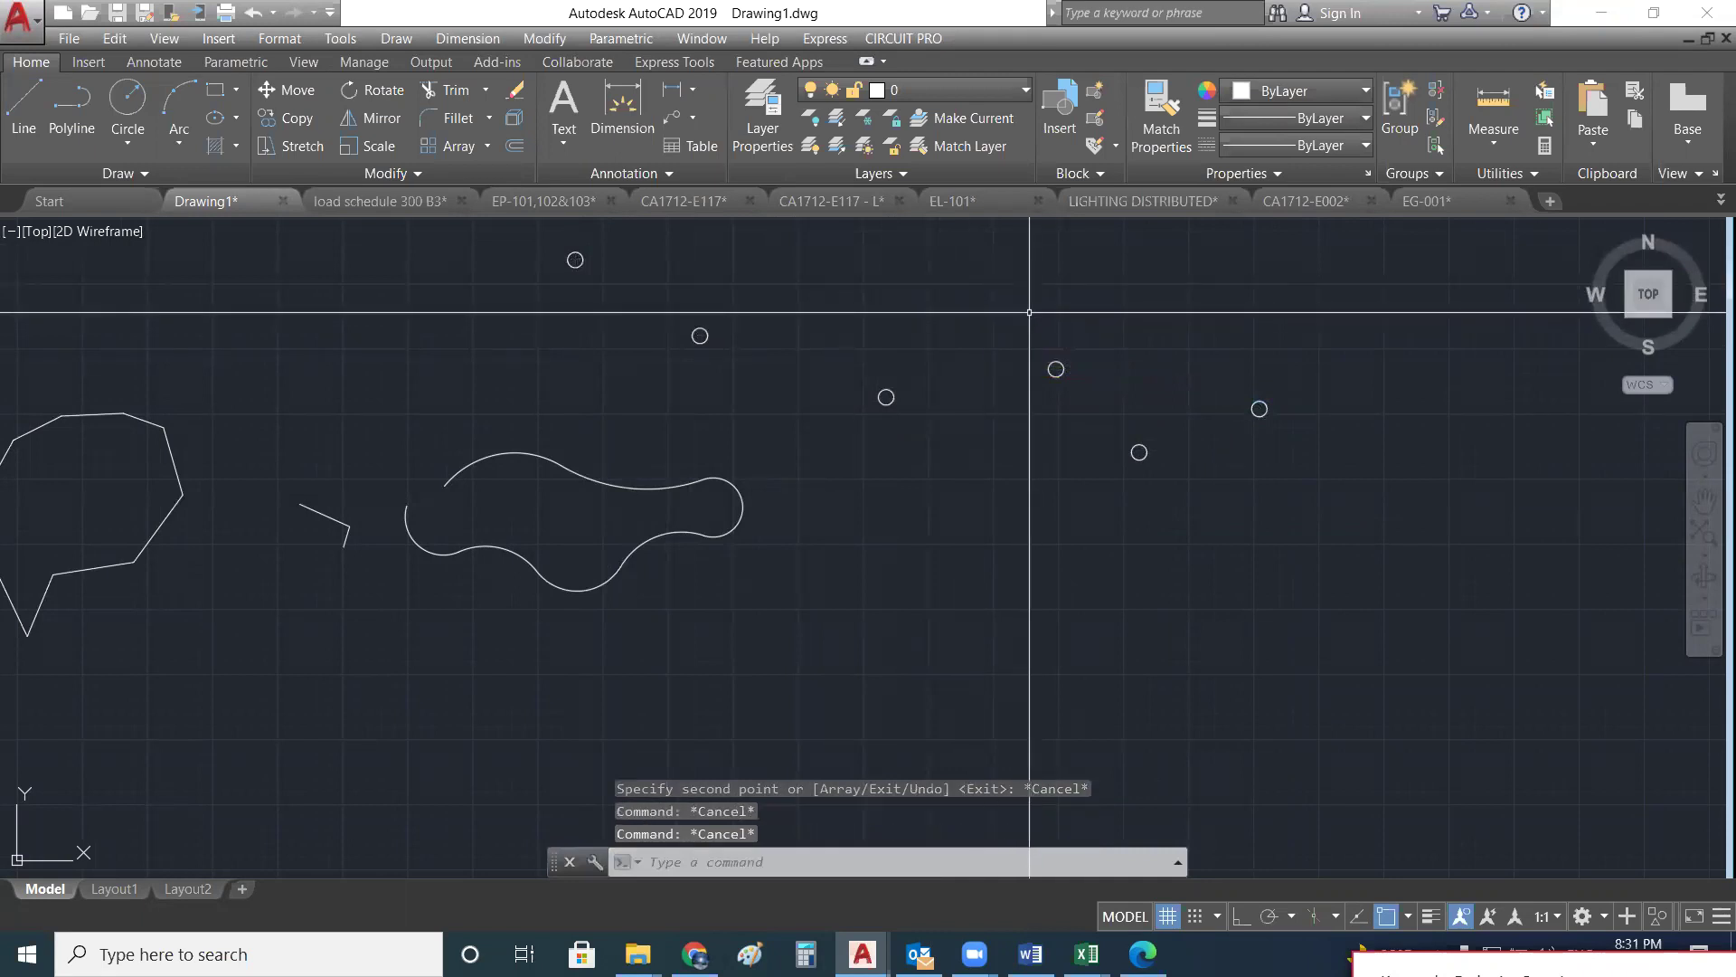
pyautogui.press('Escape')
pyautogui.write('PL')
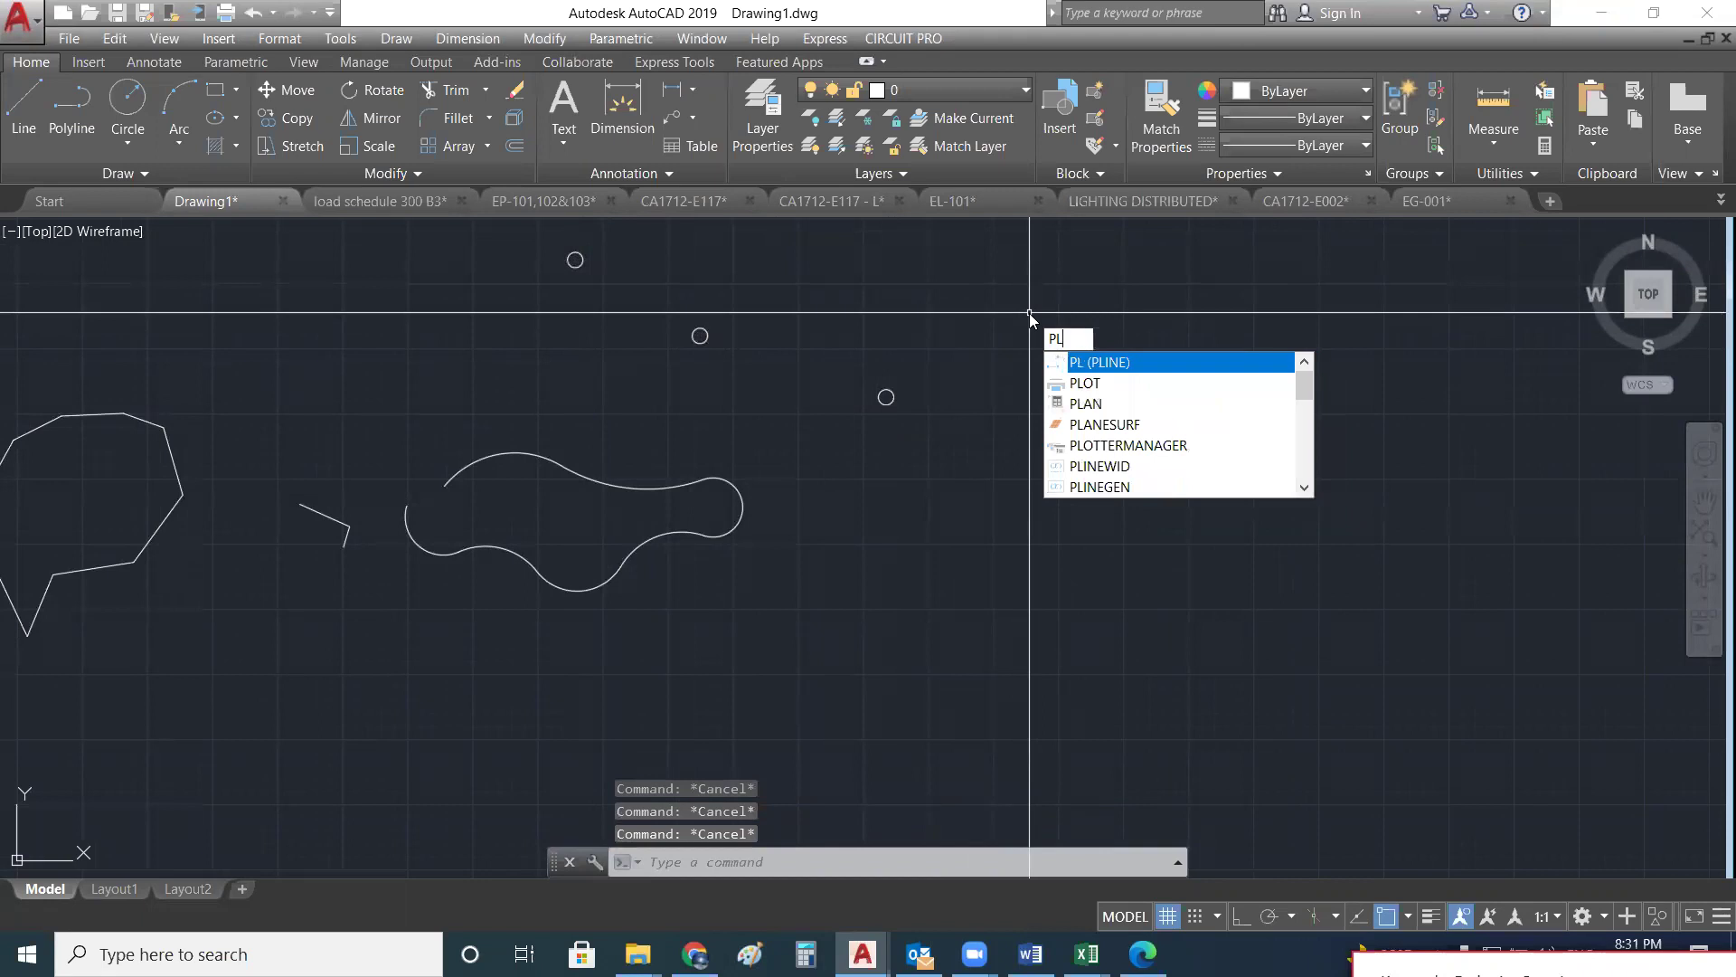
pyautogui.press('Return')
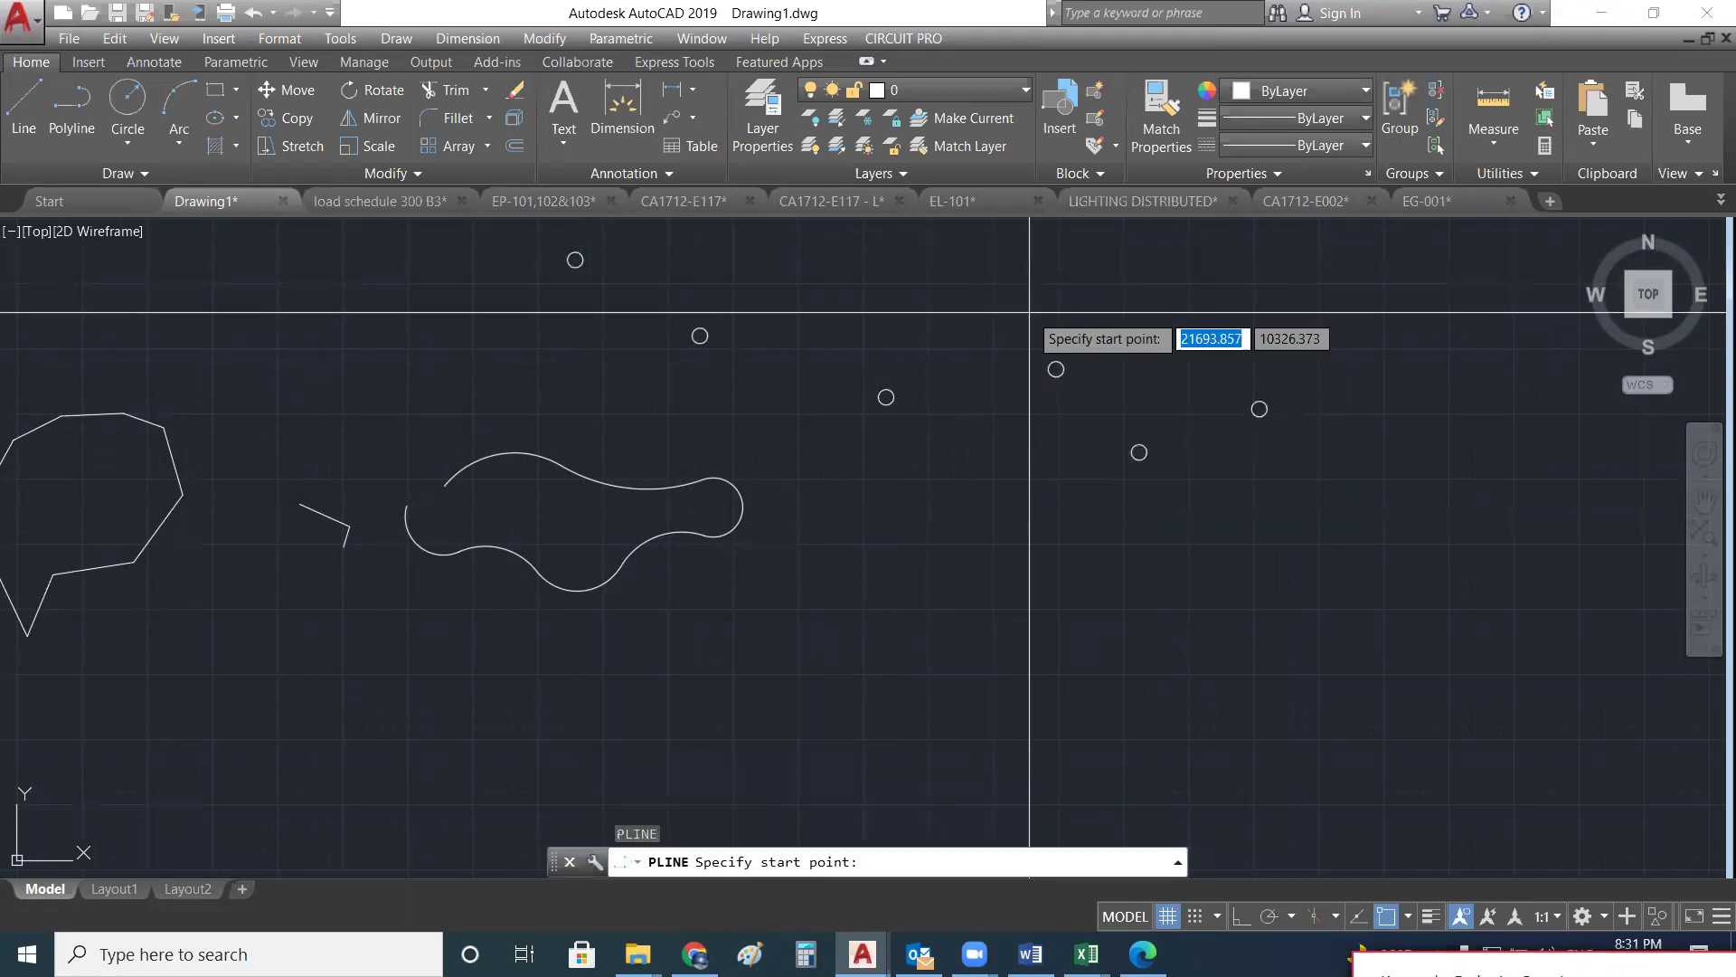
pyautogui.write('a')
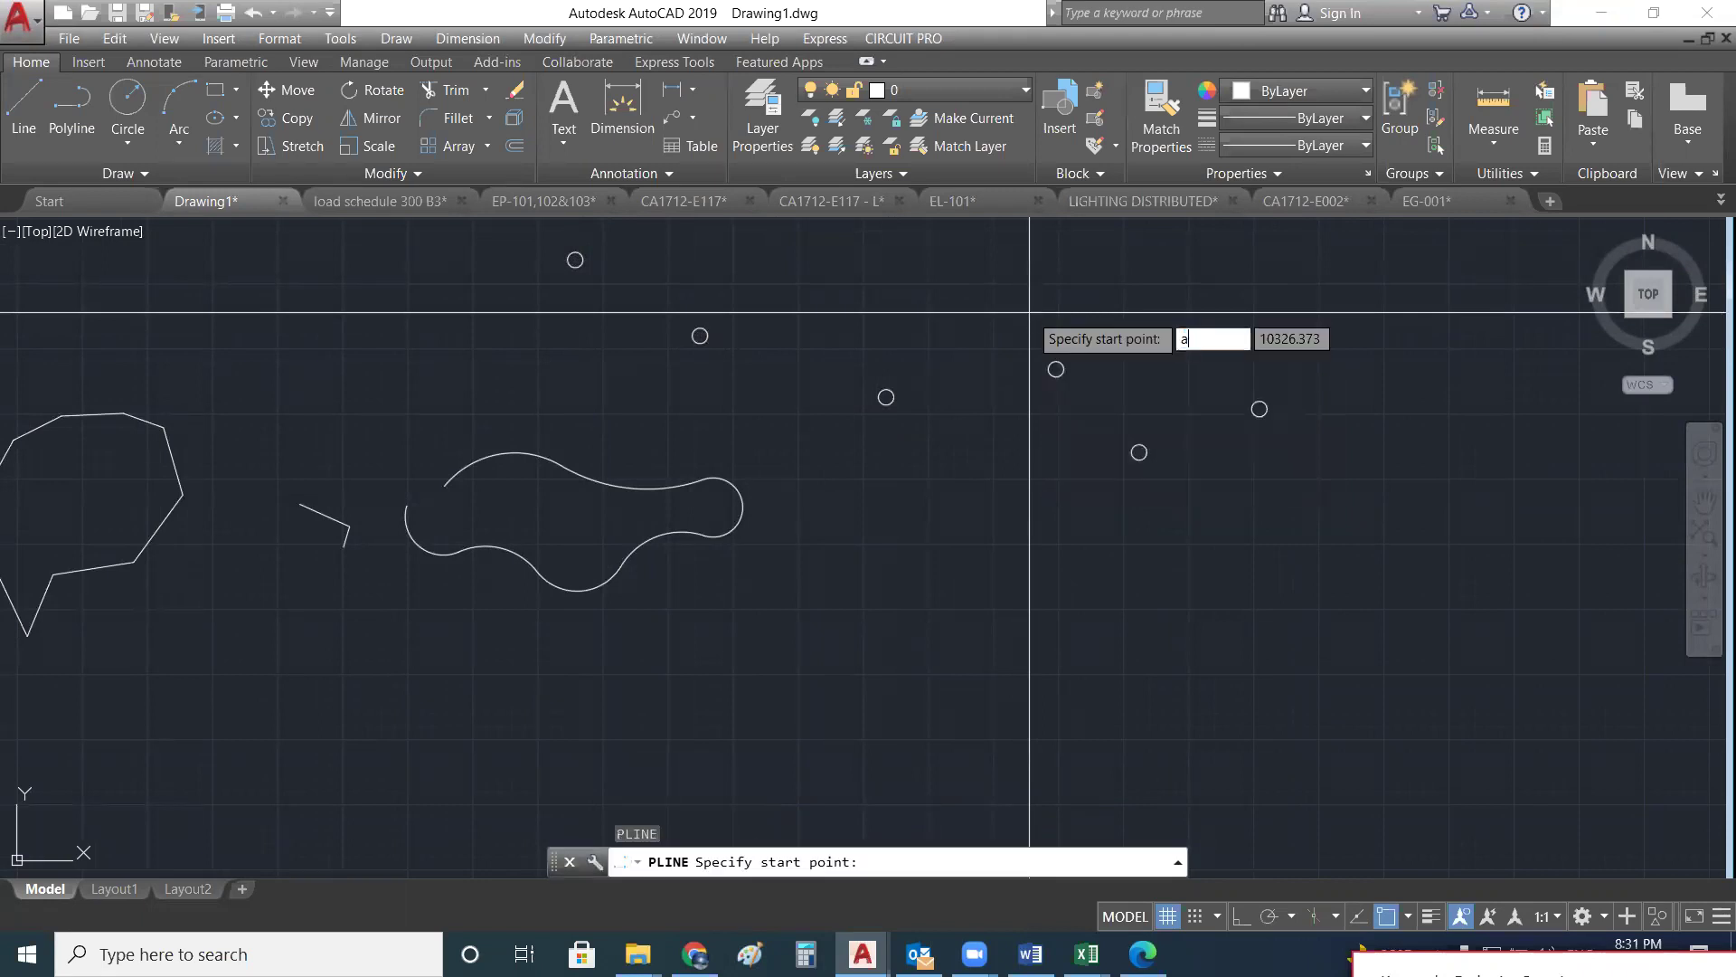
pyautogui.press('Return')
pyautogui.press('Escape')
pyautogui.press('Escape')
pyautogui.press('Escape')
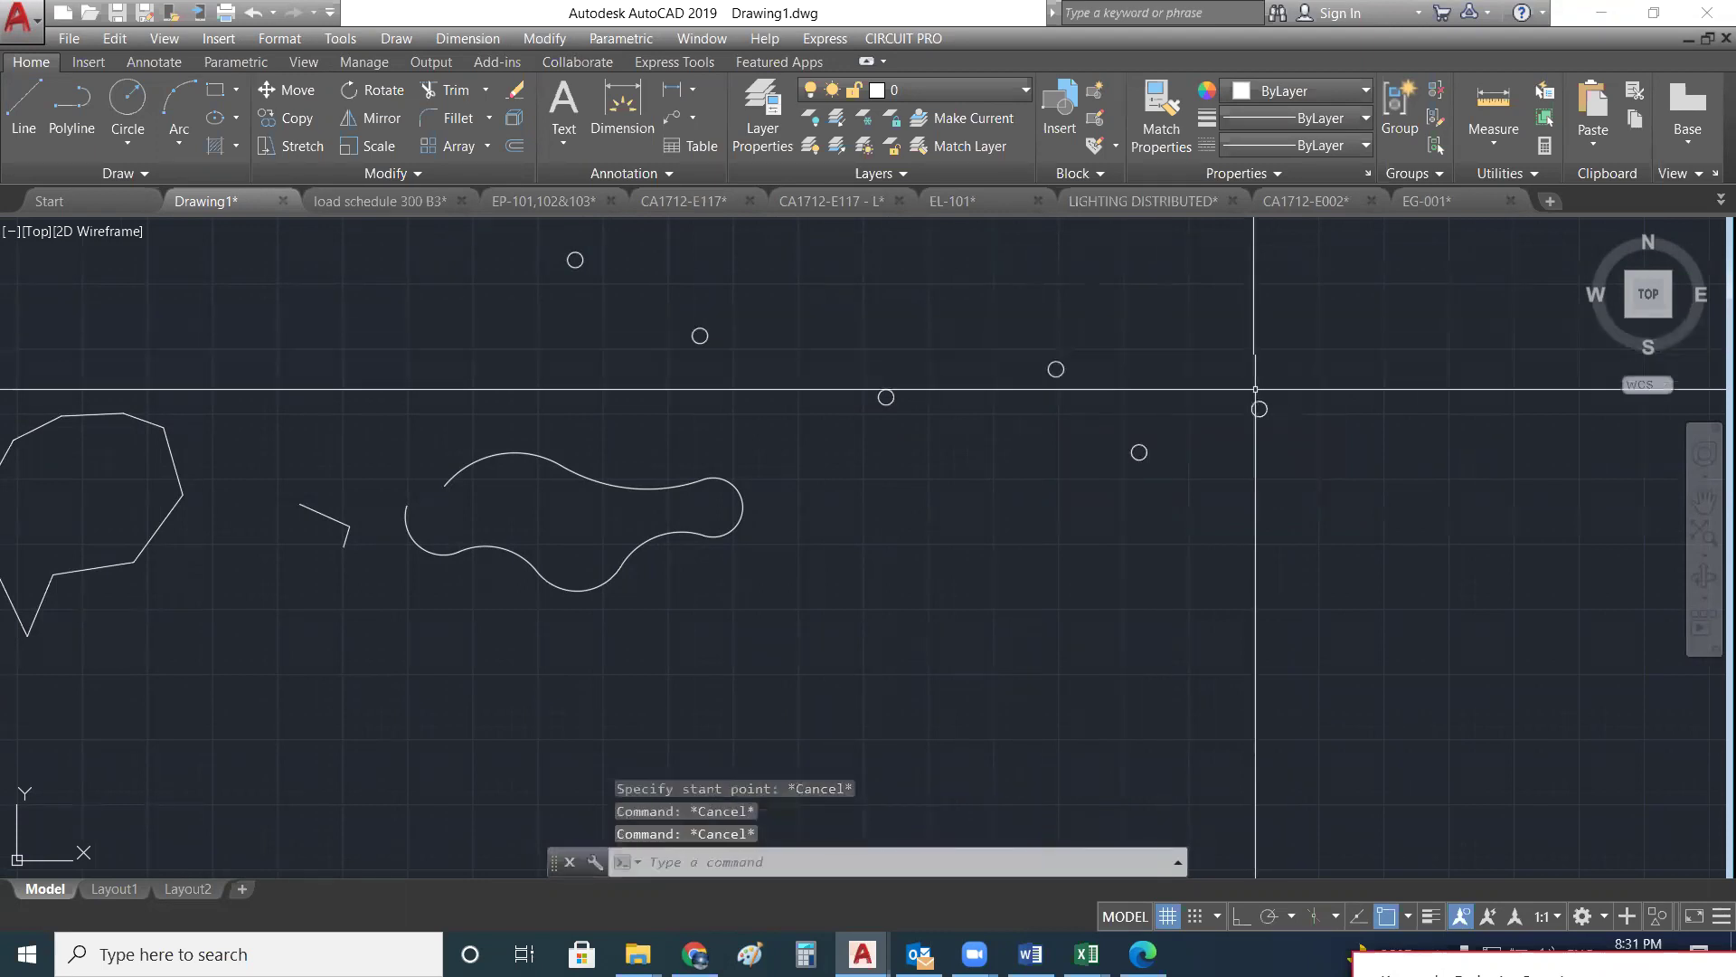
# - Start a polyline at the rightmost circle and use the Arc and Second pt options to draw an arc through the next upper circle to the following one
pyautogui.write('pl')
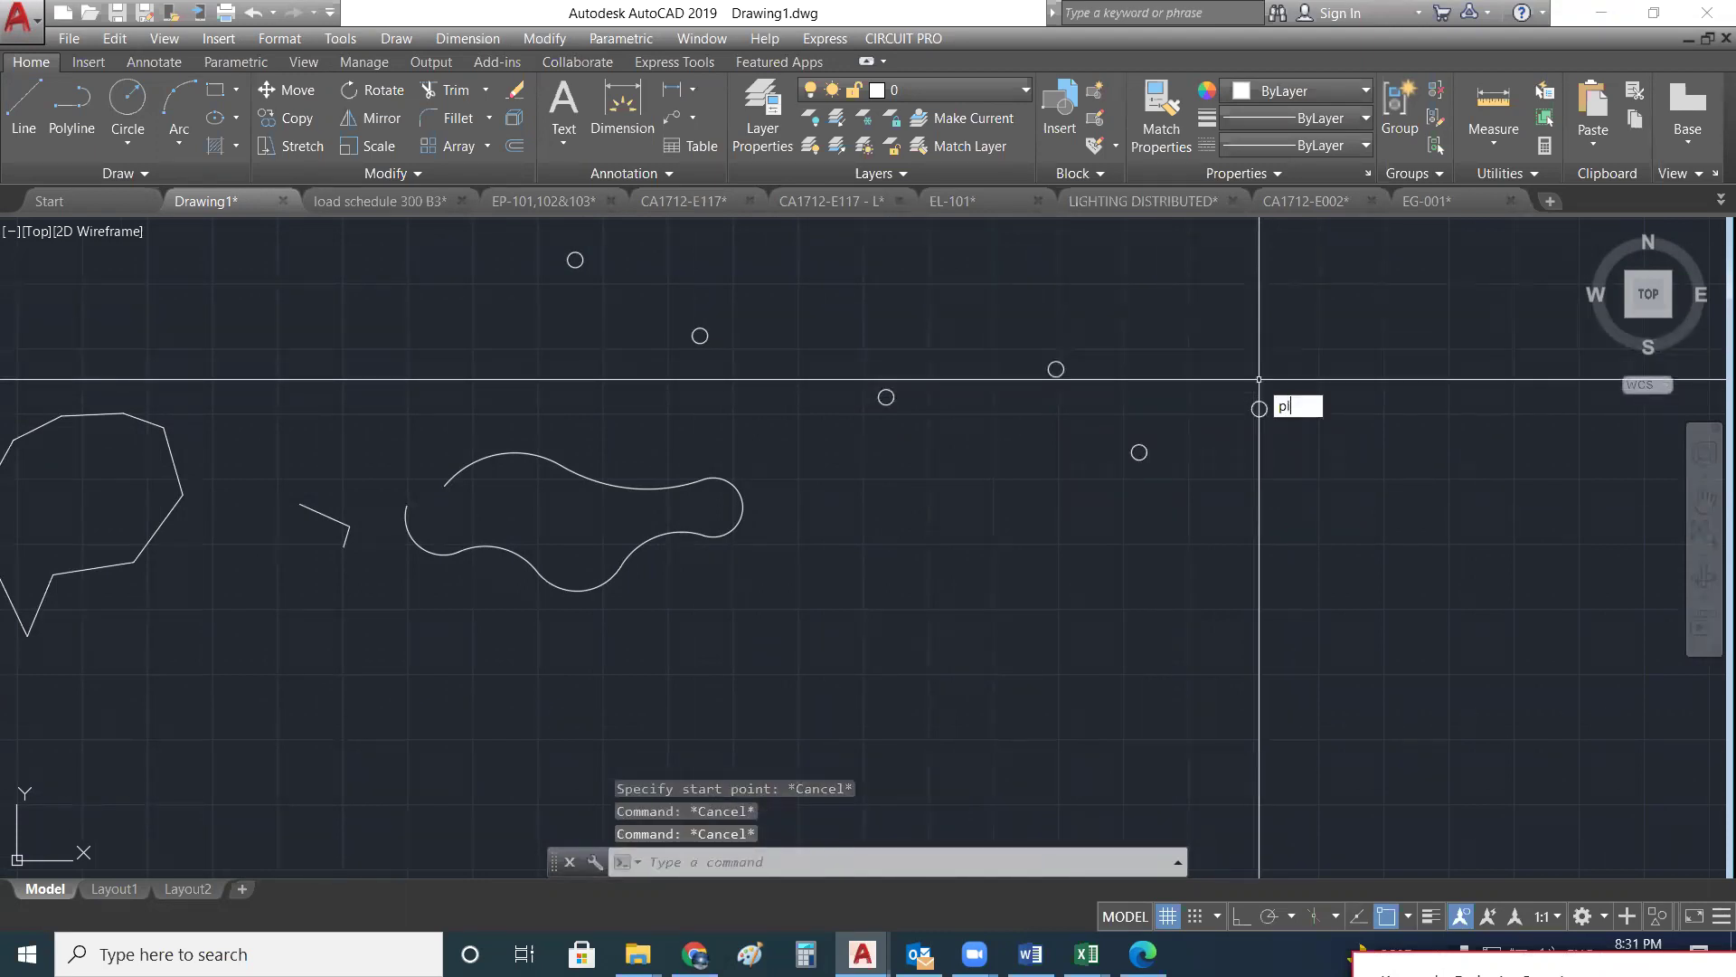
pyautogui.press('Return')
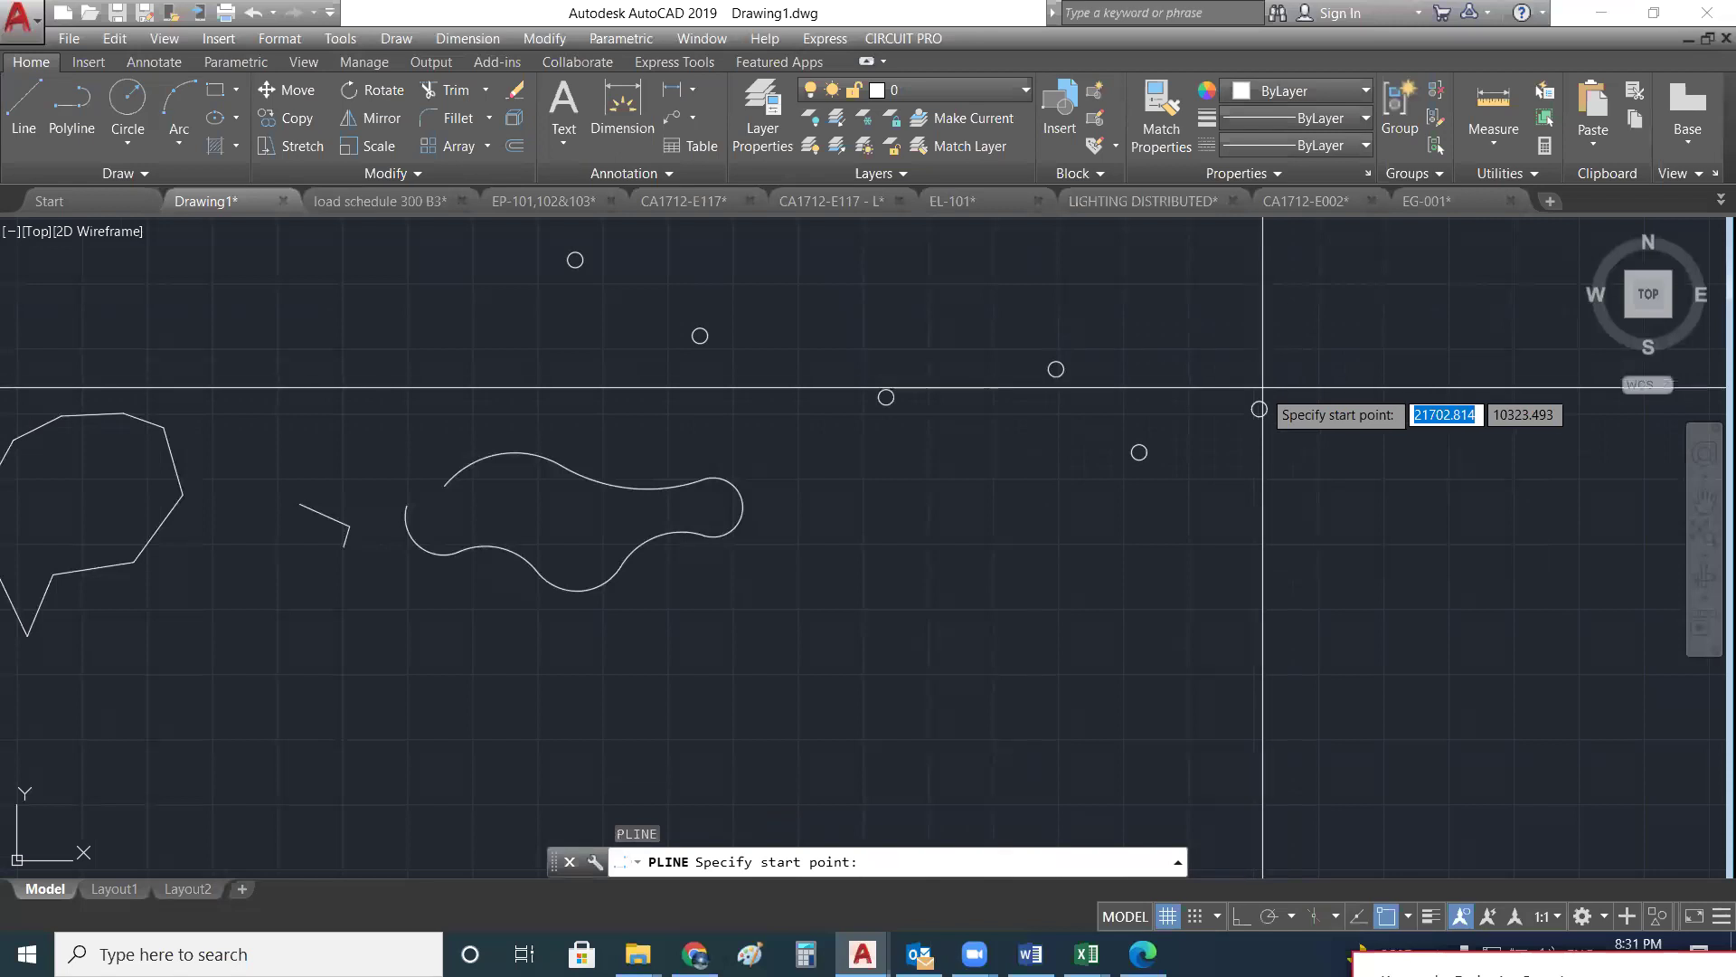
pyautogui.click(1259, 408)
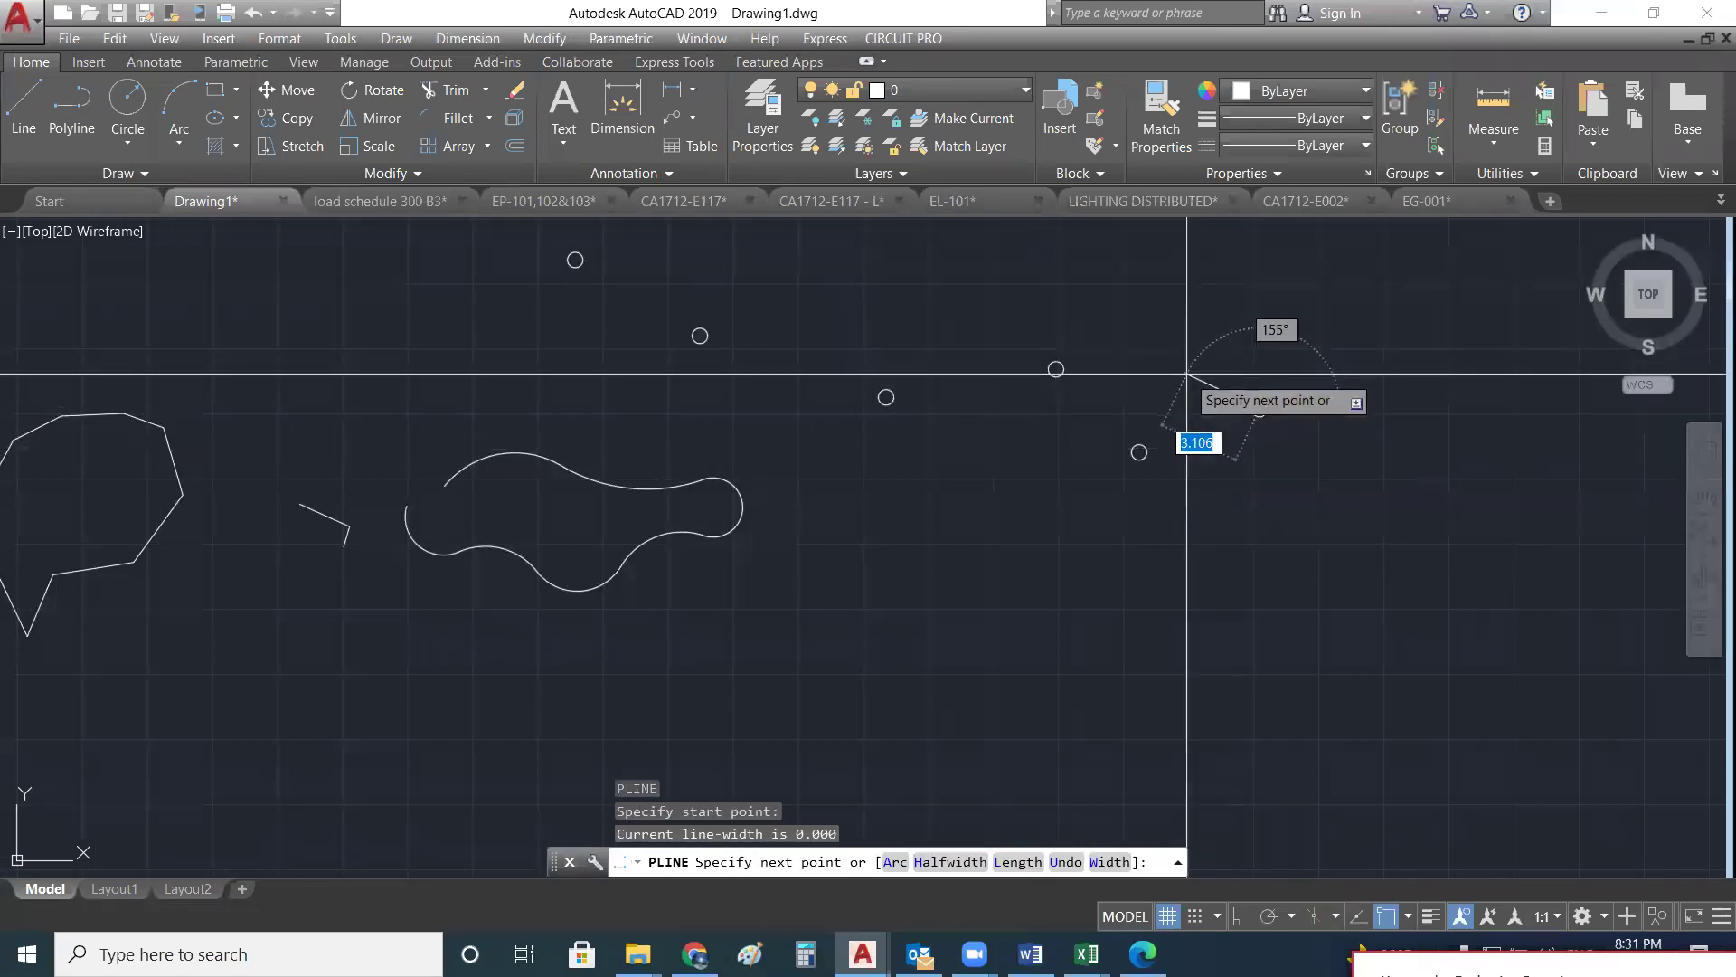
pyautogui.write('a')
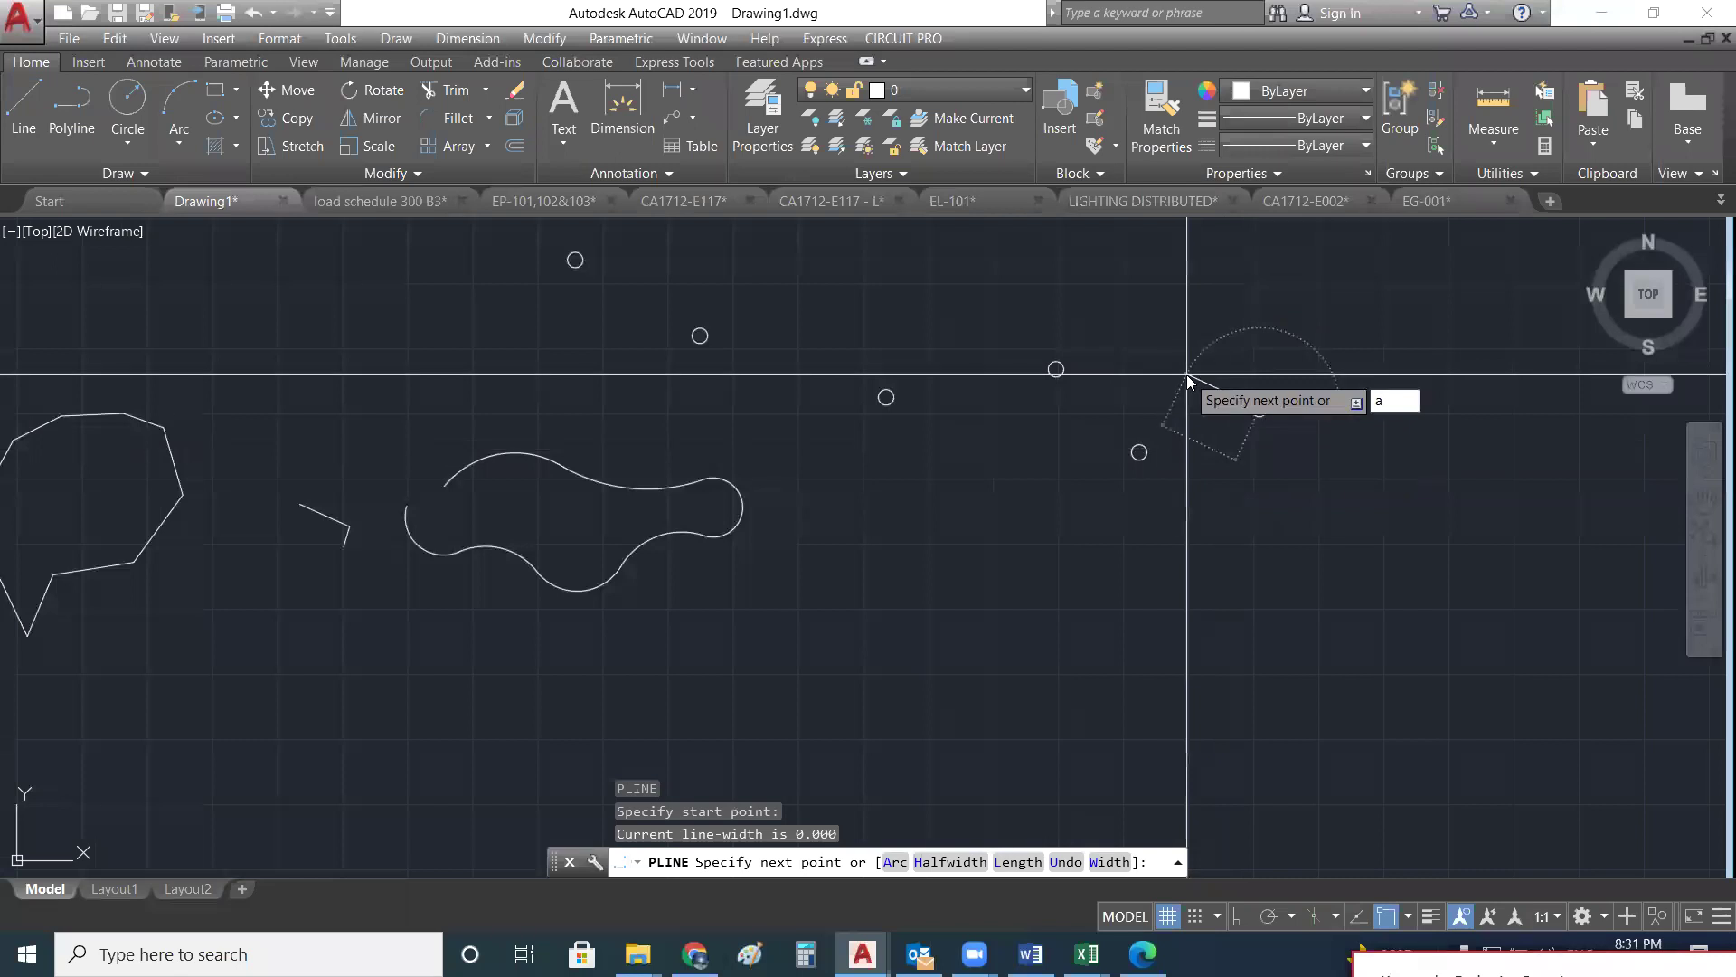
pyautogui.press('Return')
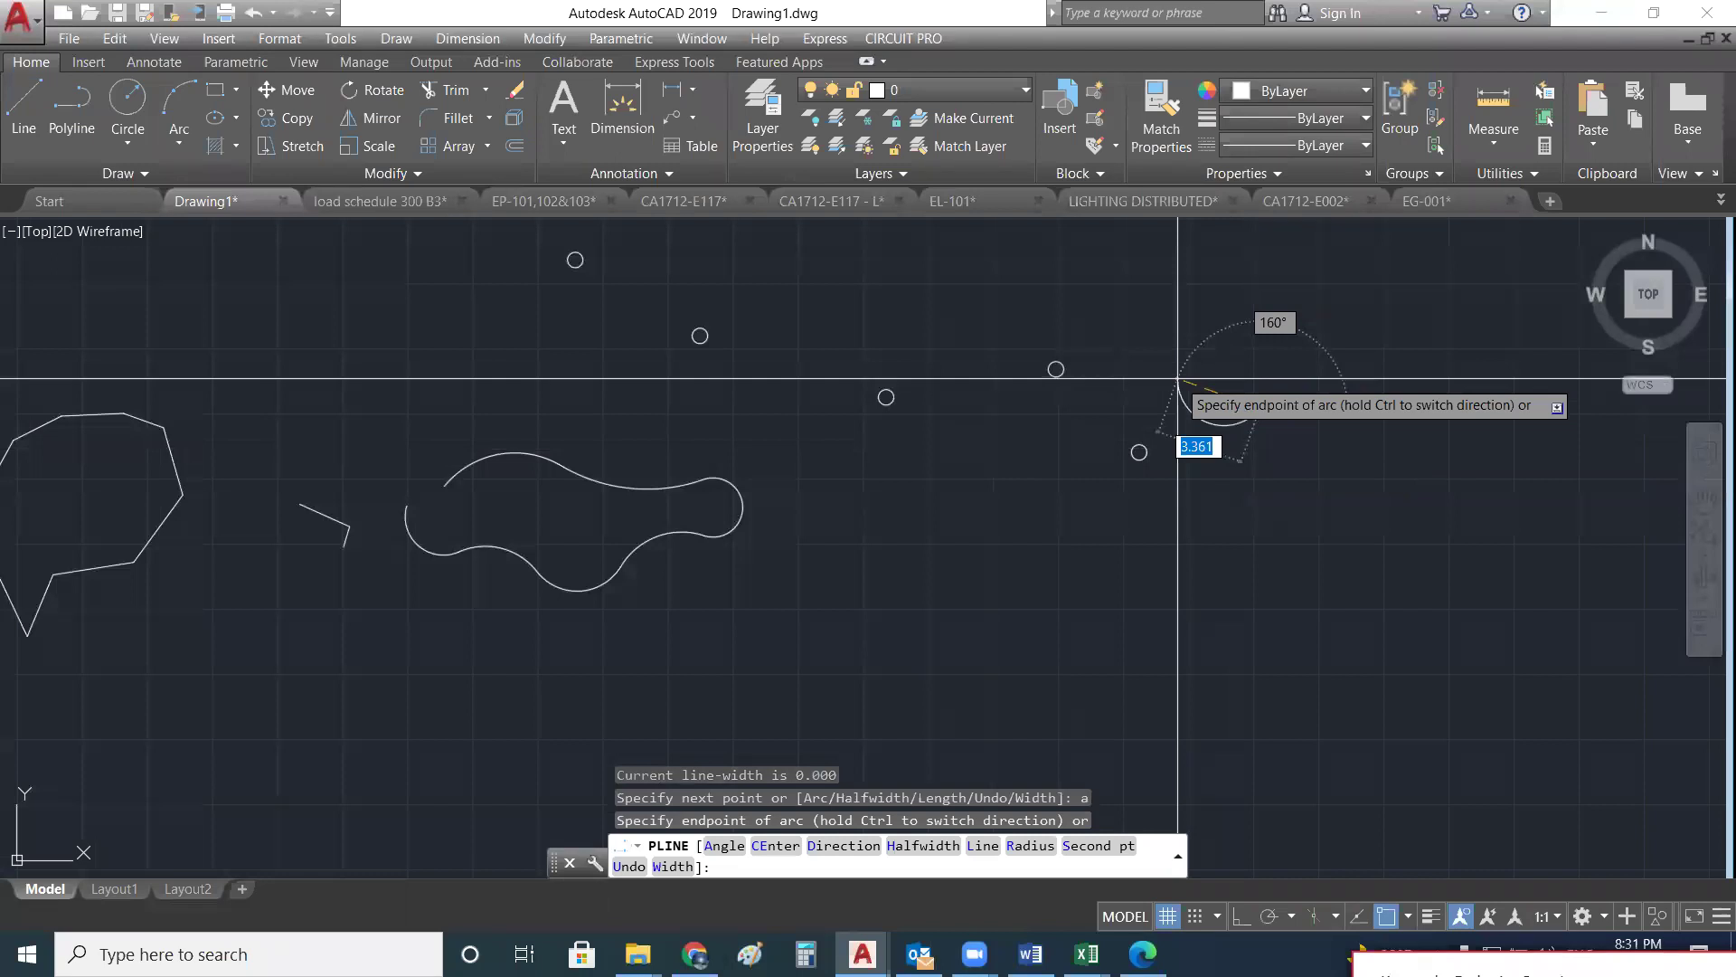
pyautogui.write('s')
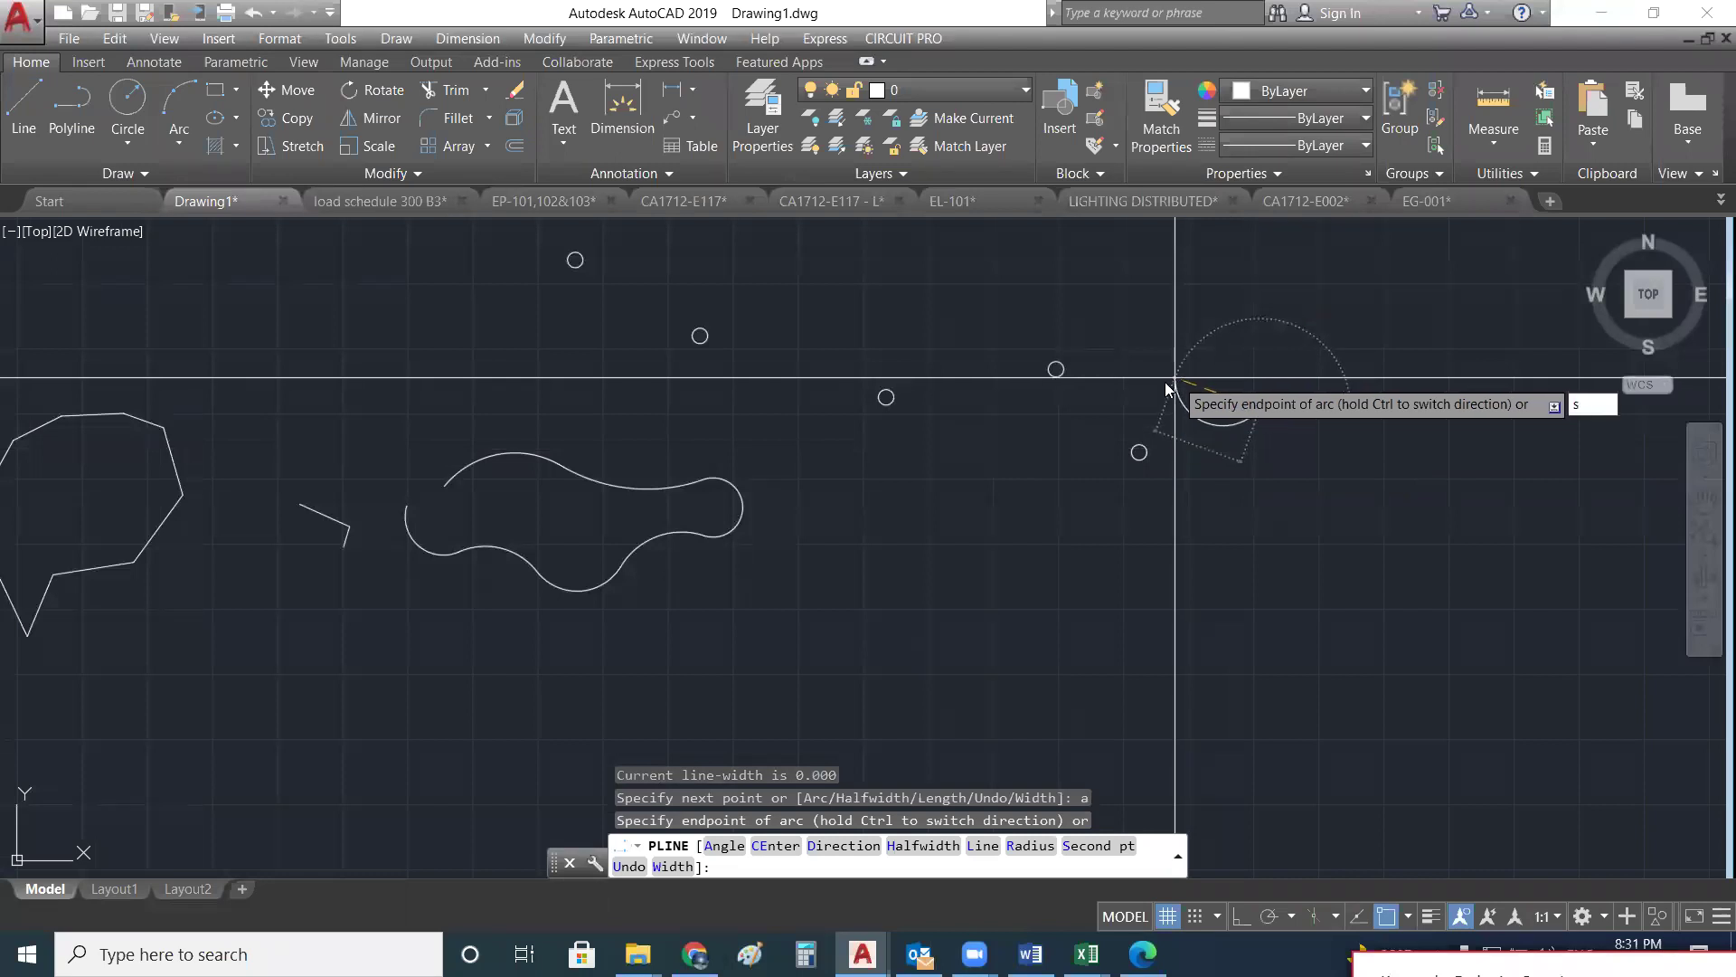
pyautogui.press('Return')
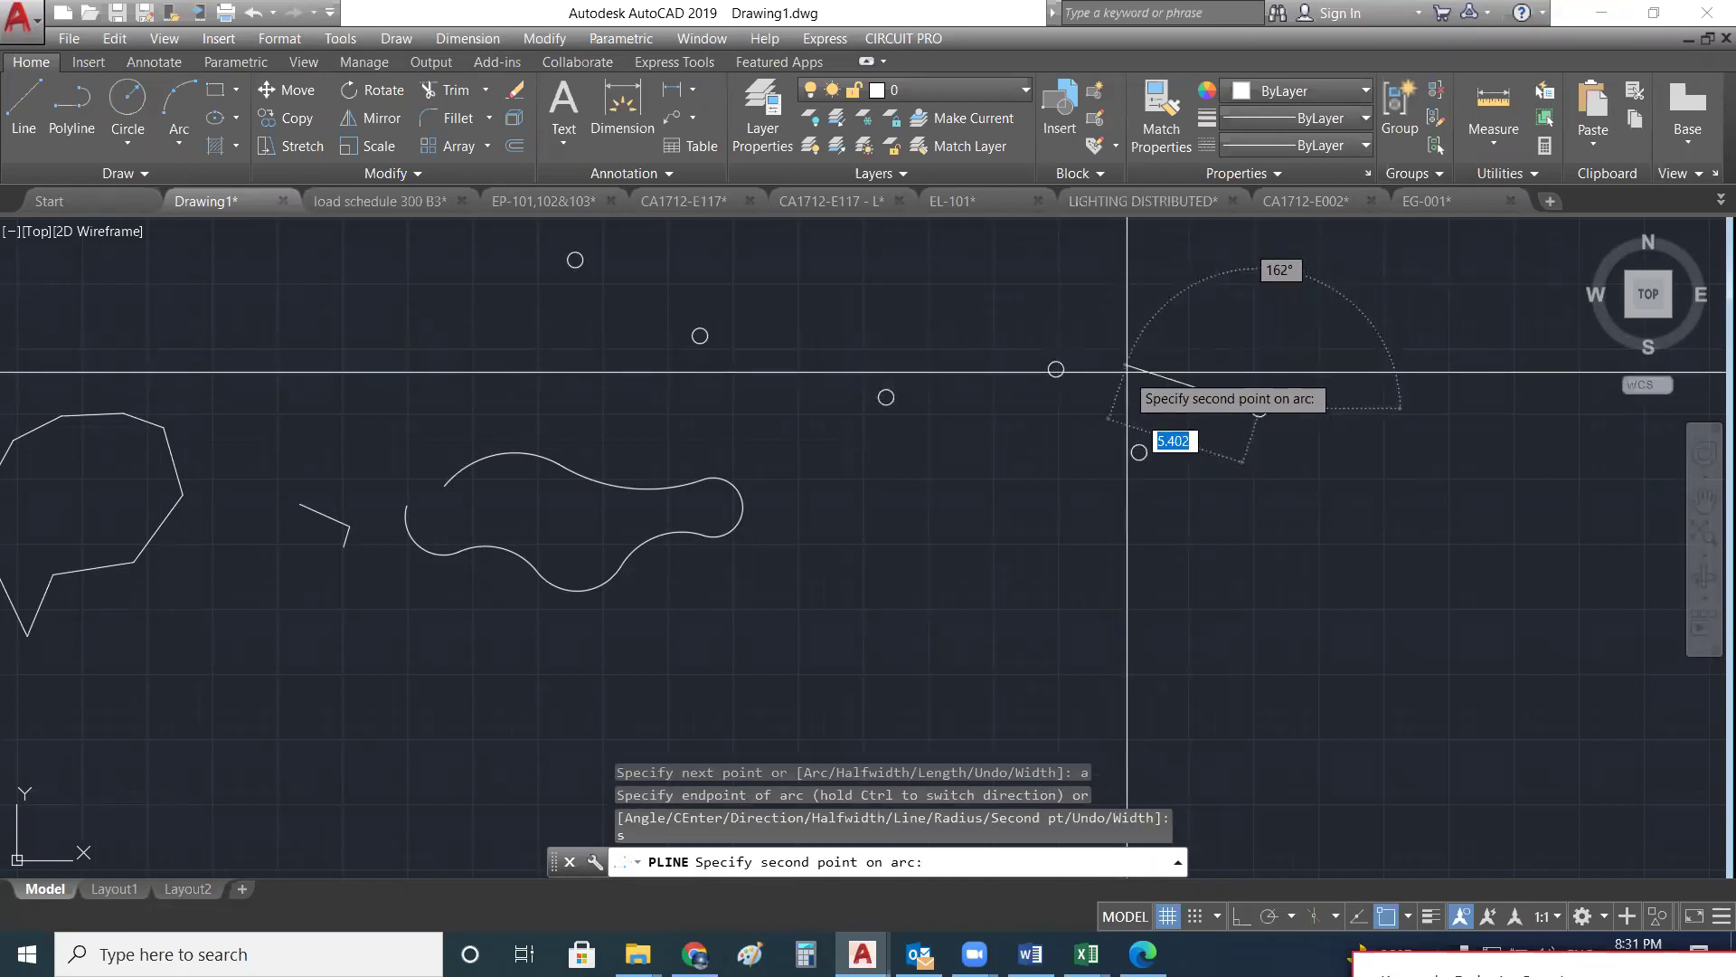
pyautogui.click(1055, 369)
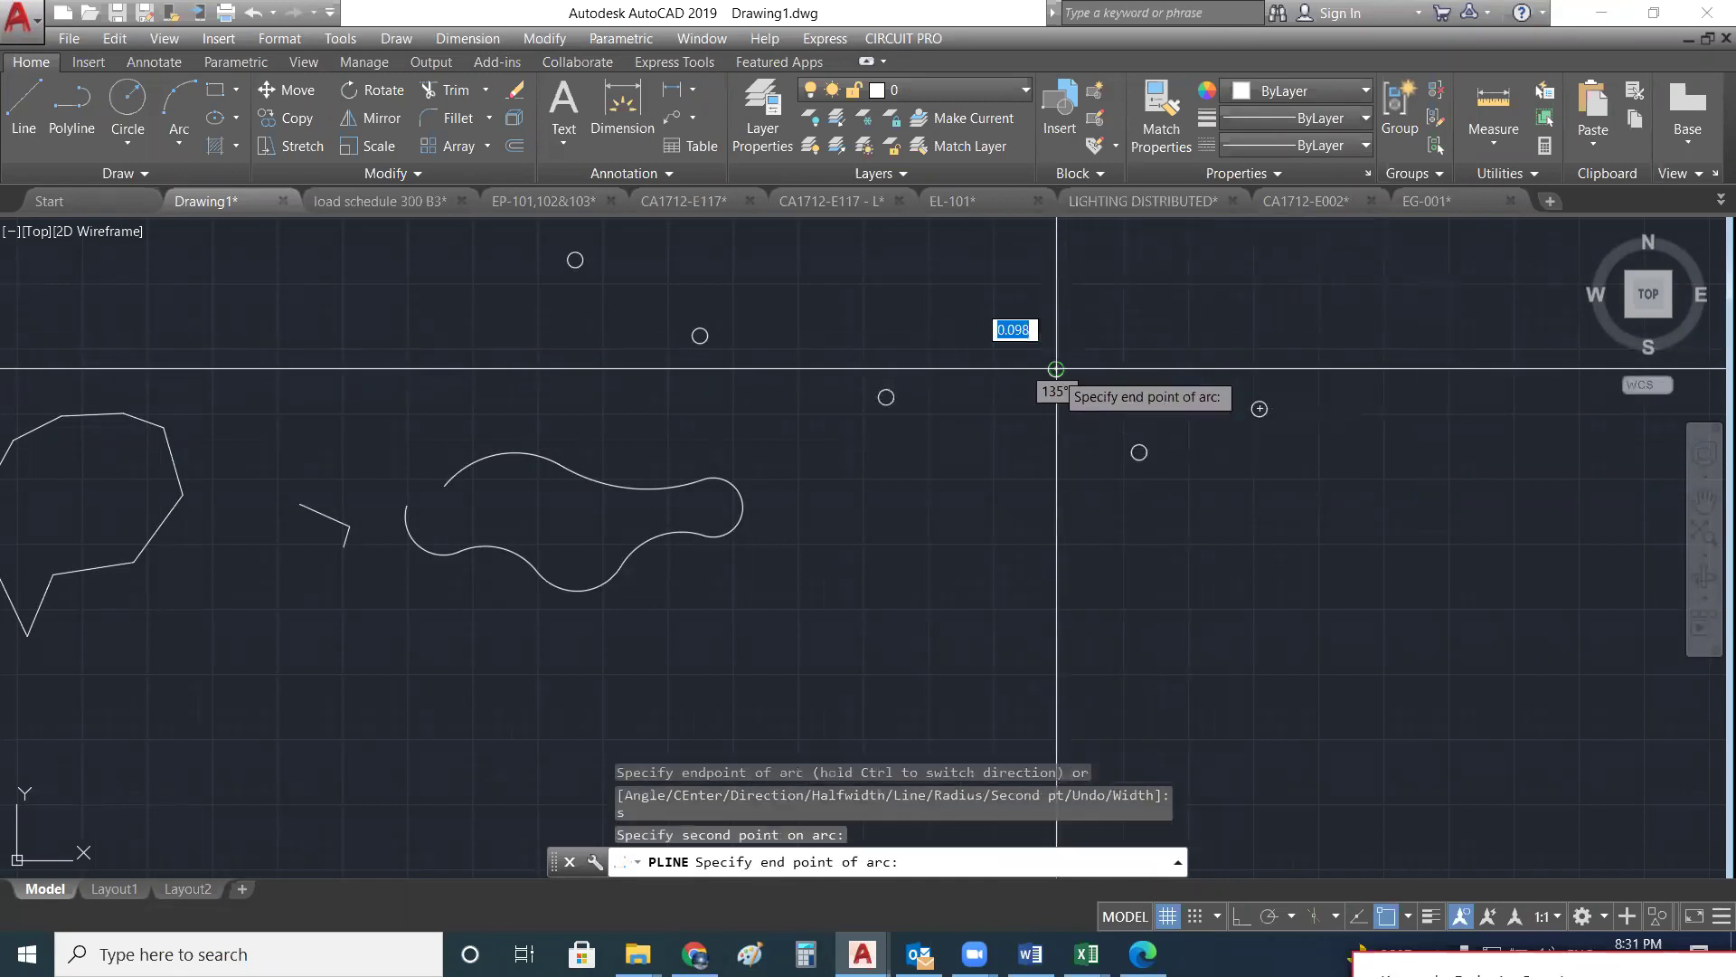
pyautogui.click(902, 397)
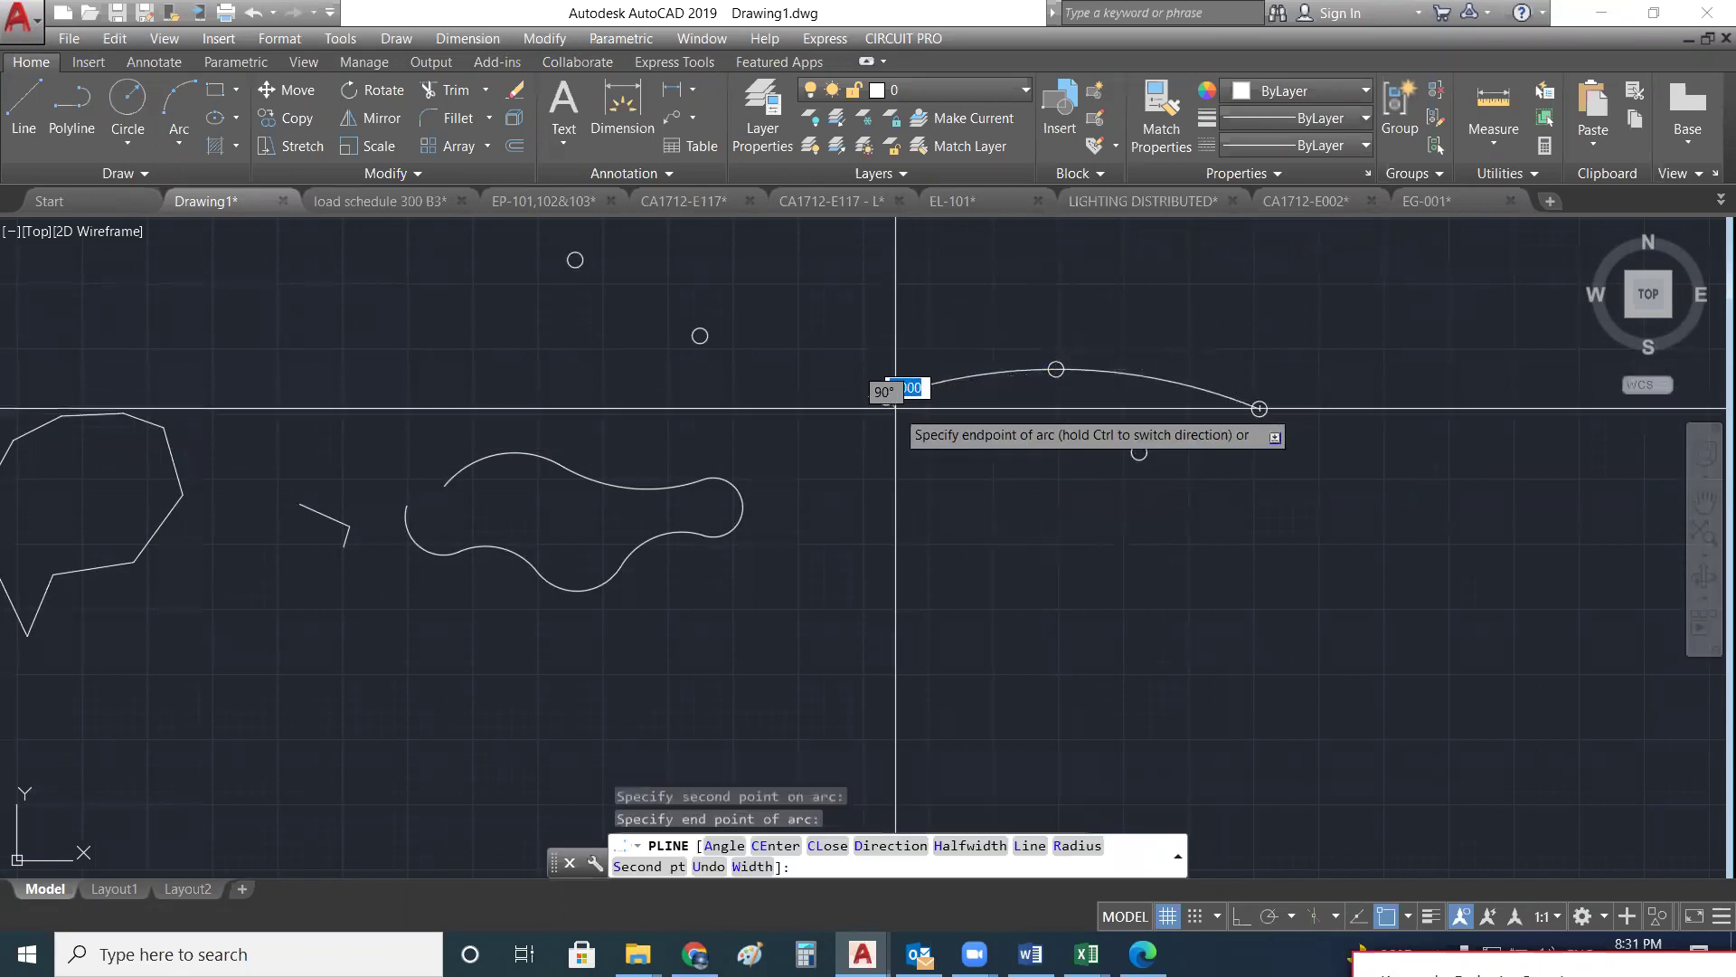
# - Continue the polyline with arcs to the two leftmost circles, end it, and delete the unused circle below the curve
pyautogui.click(700, 336)
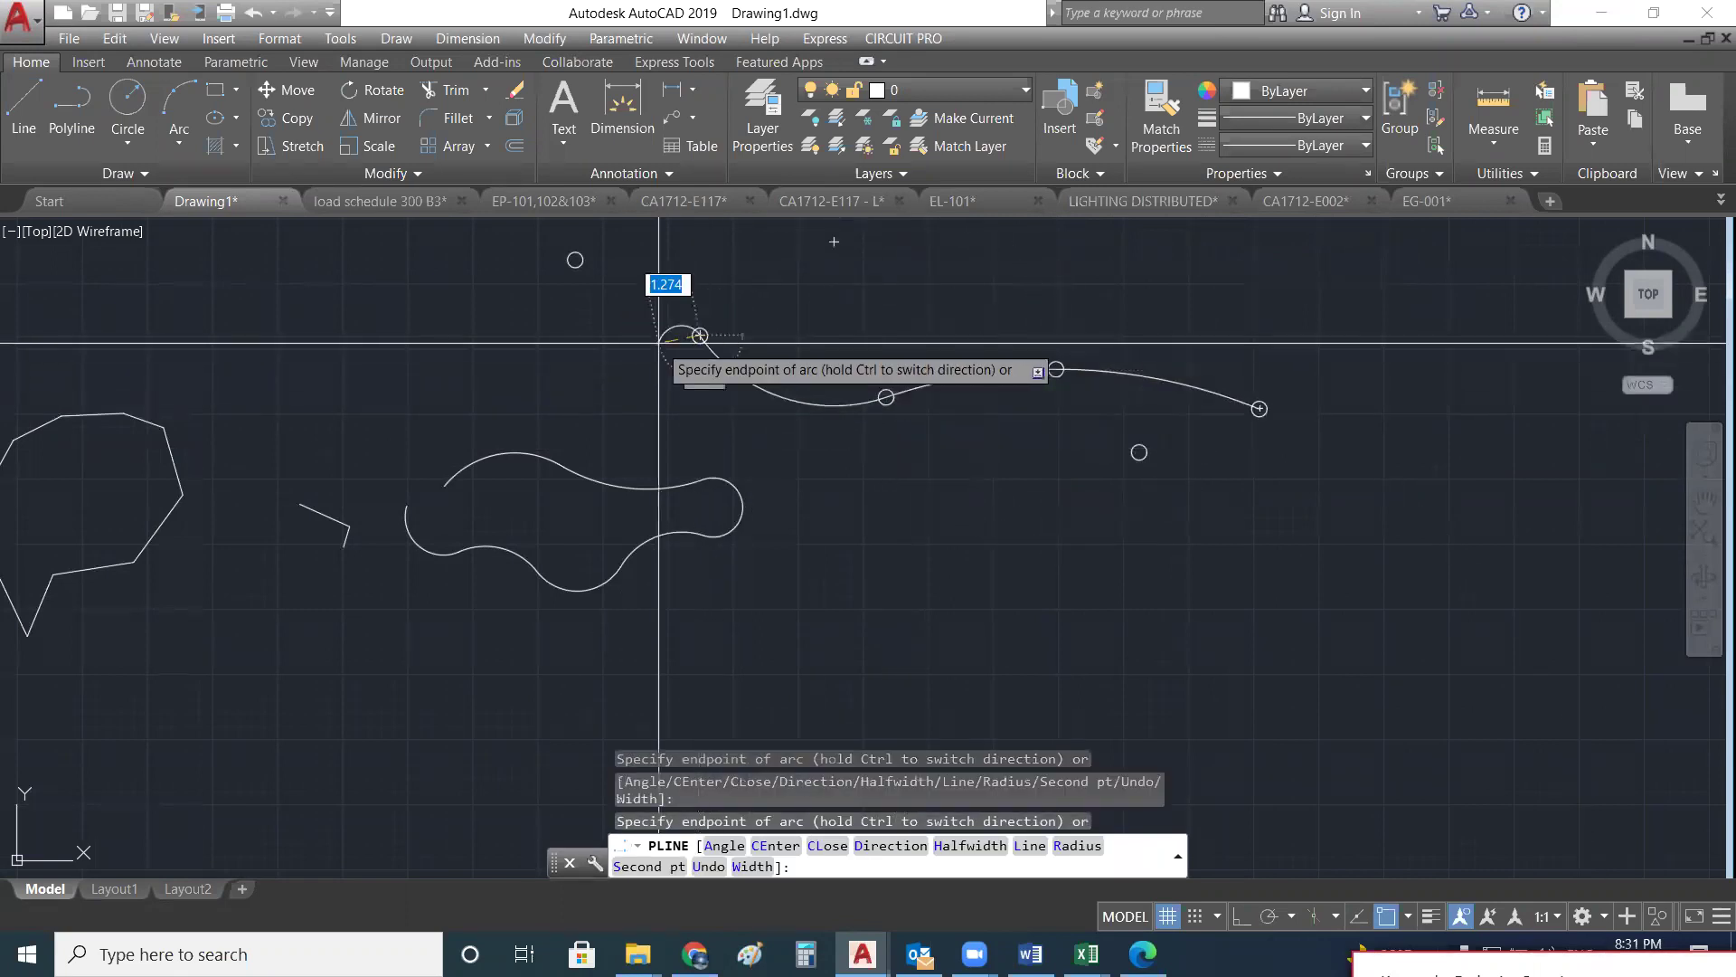
pyautogui.click(583, 261)
pyautogui.press('Return')
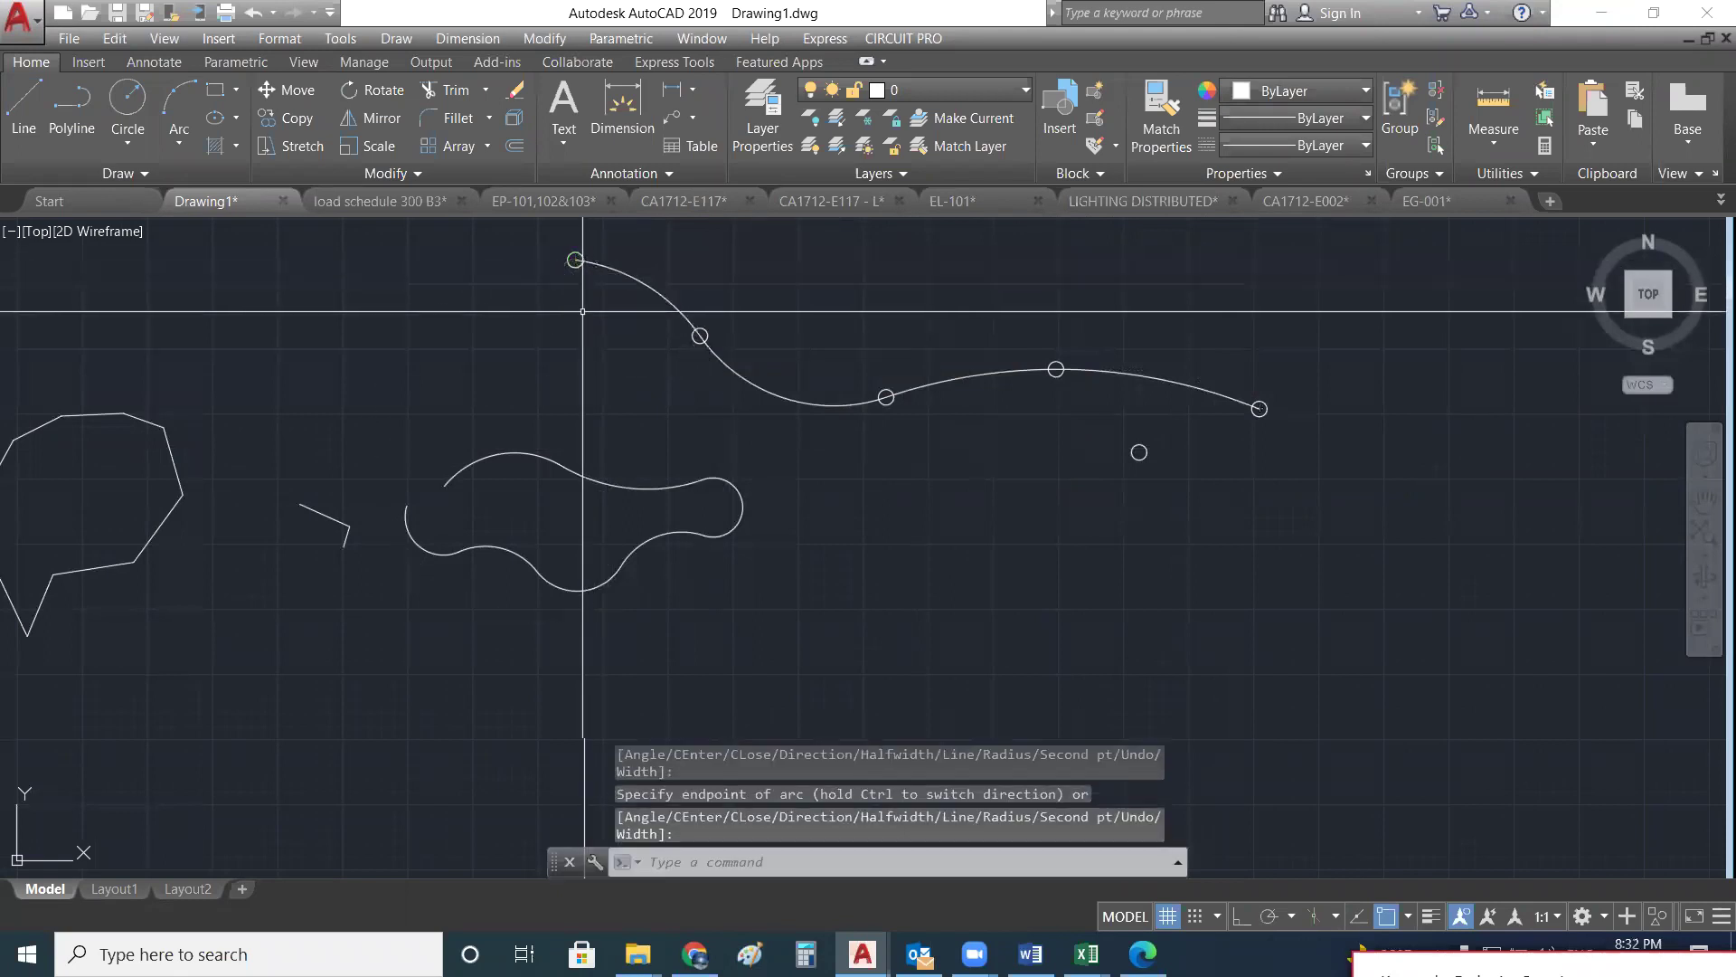
pyautogui.click(1133, 449)
pyautogui.press('Delete')
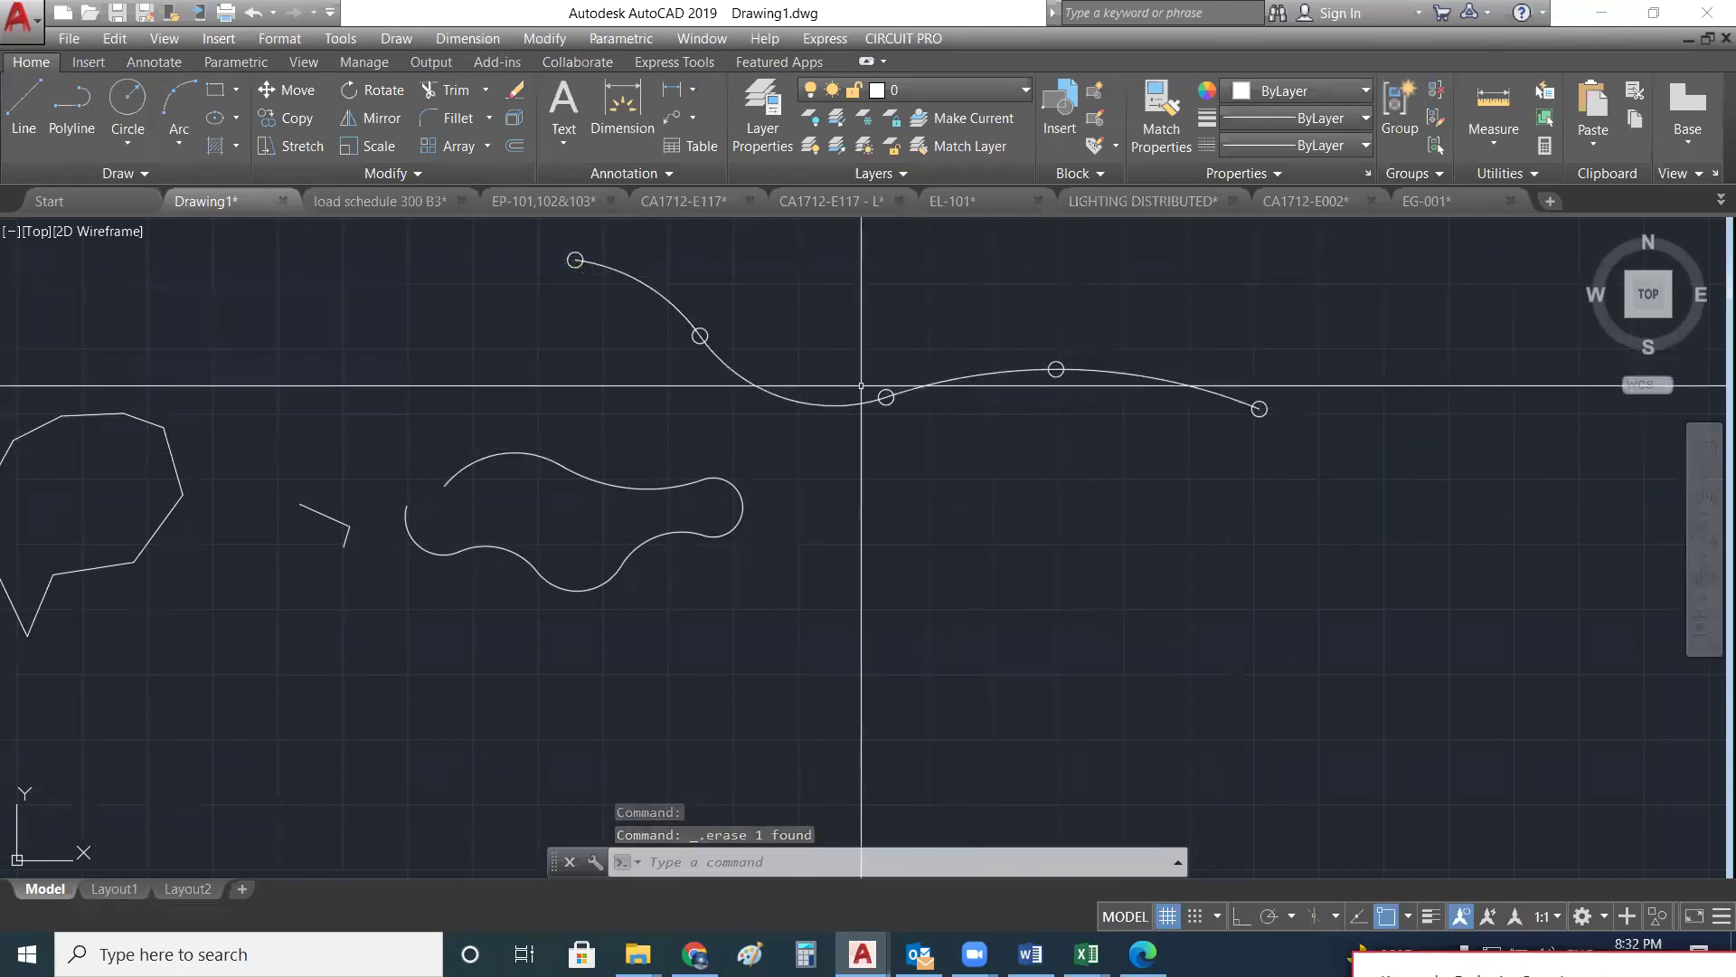
# - Start a multileader with its arrowhead on the circle at the right end of the arc polyline
pyautogui.moveTo(932, 341)
pyautogui.mouseDown(button='middle')
pyautogui.moveTo(779, 376)
pyautogui.moveTo(745, 415)
pyautogui.mouseUp(button='middle')
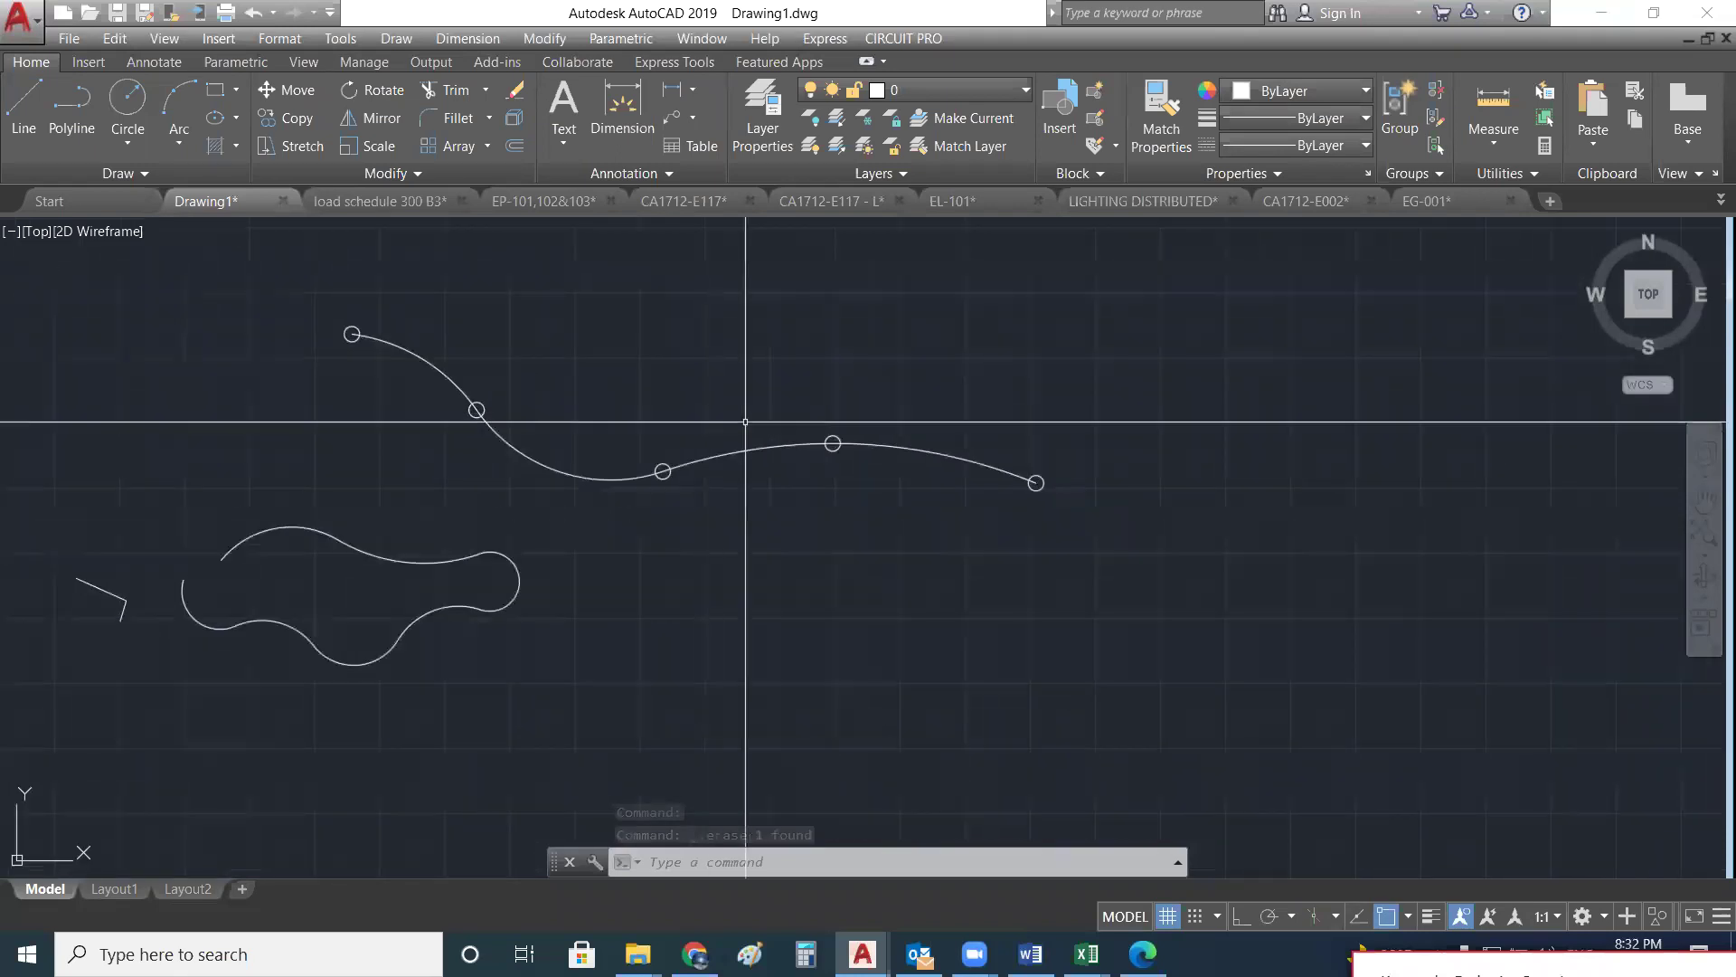
pyautogui.write('ML')
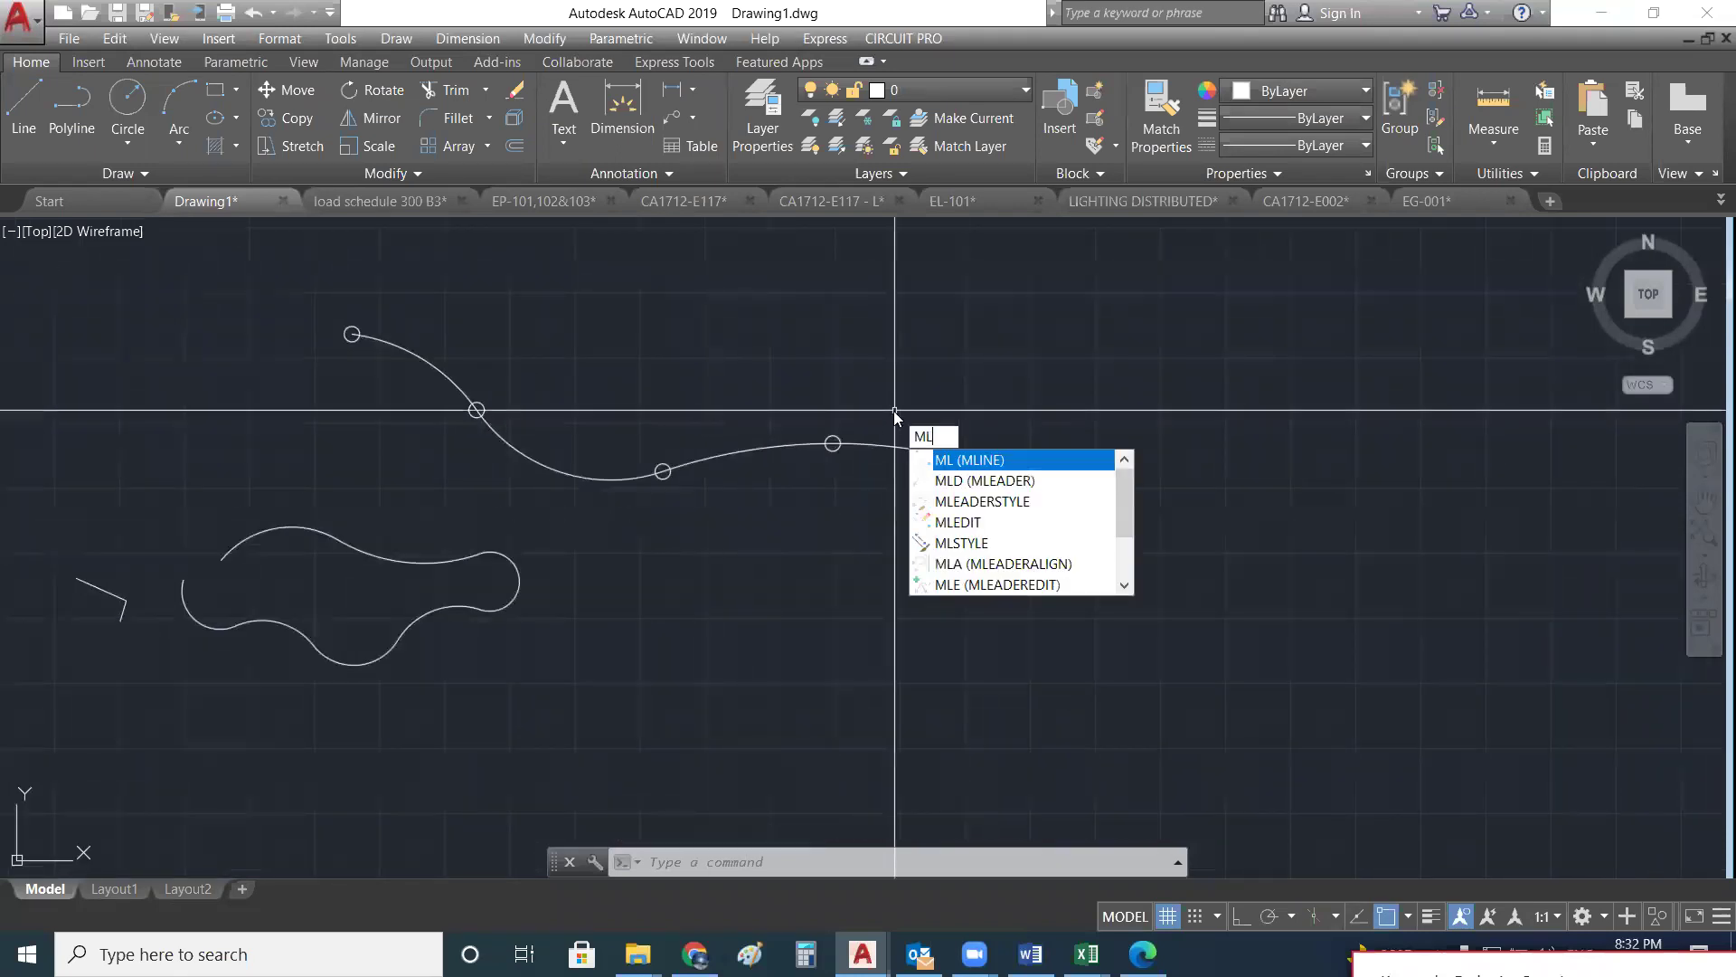
pyautogui.write('EAD')
pyautogui.press('Return')
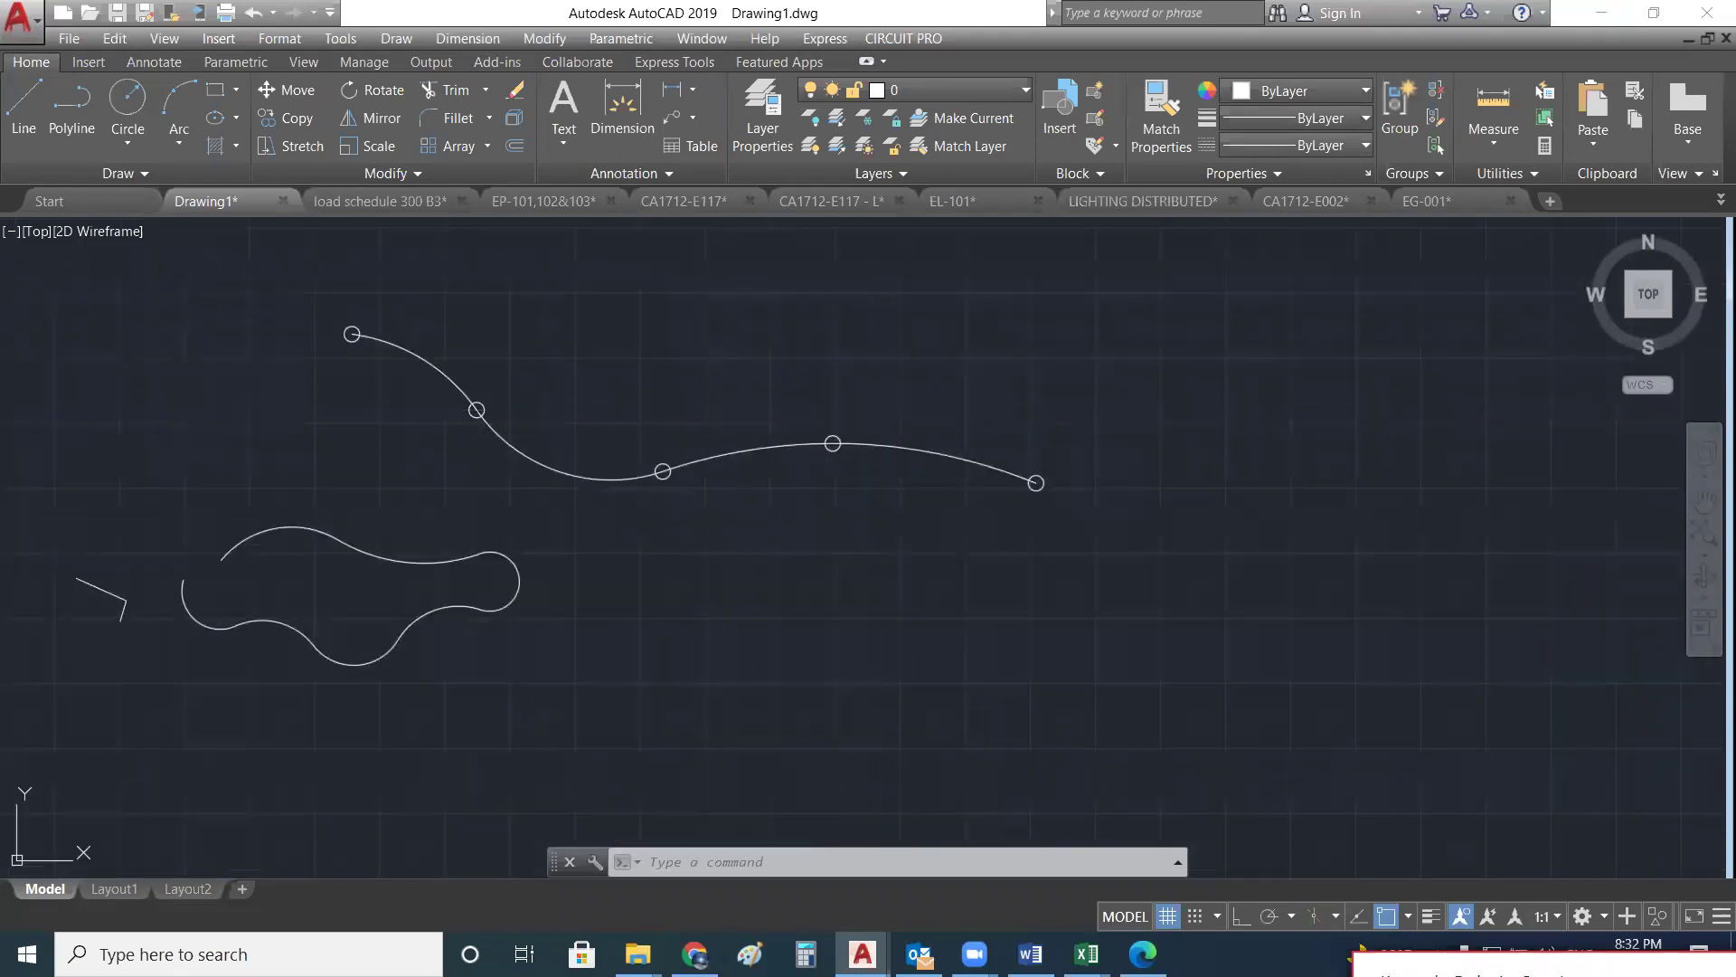
pyautogui.click(1032, 490)
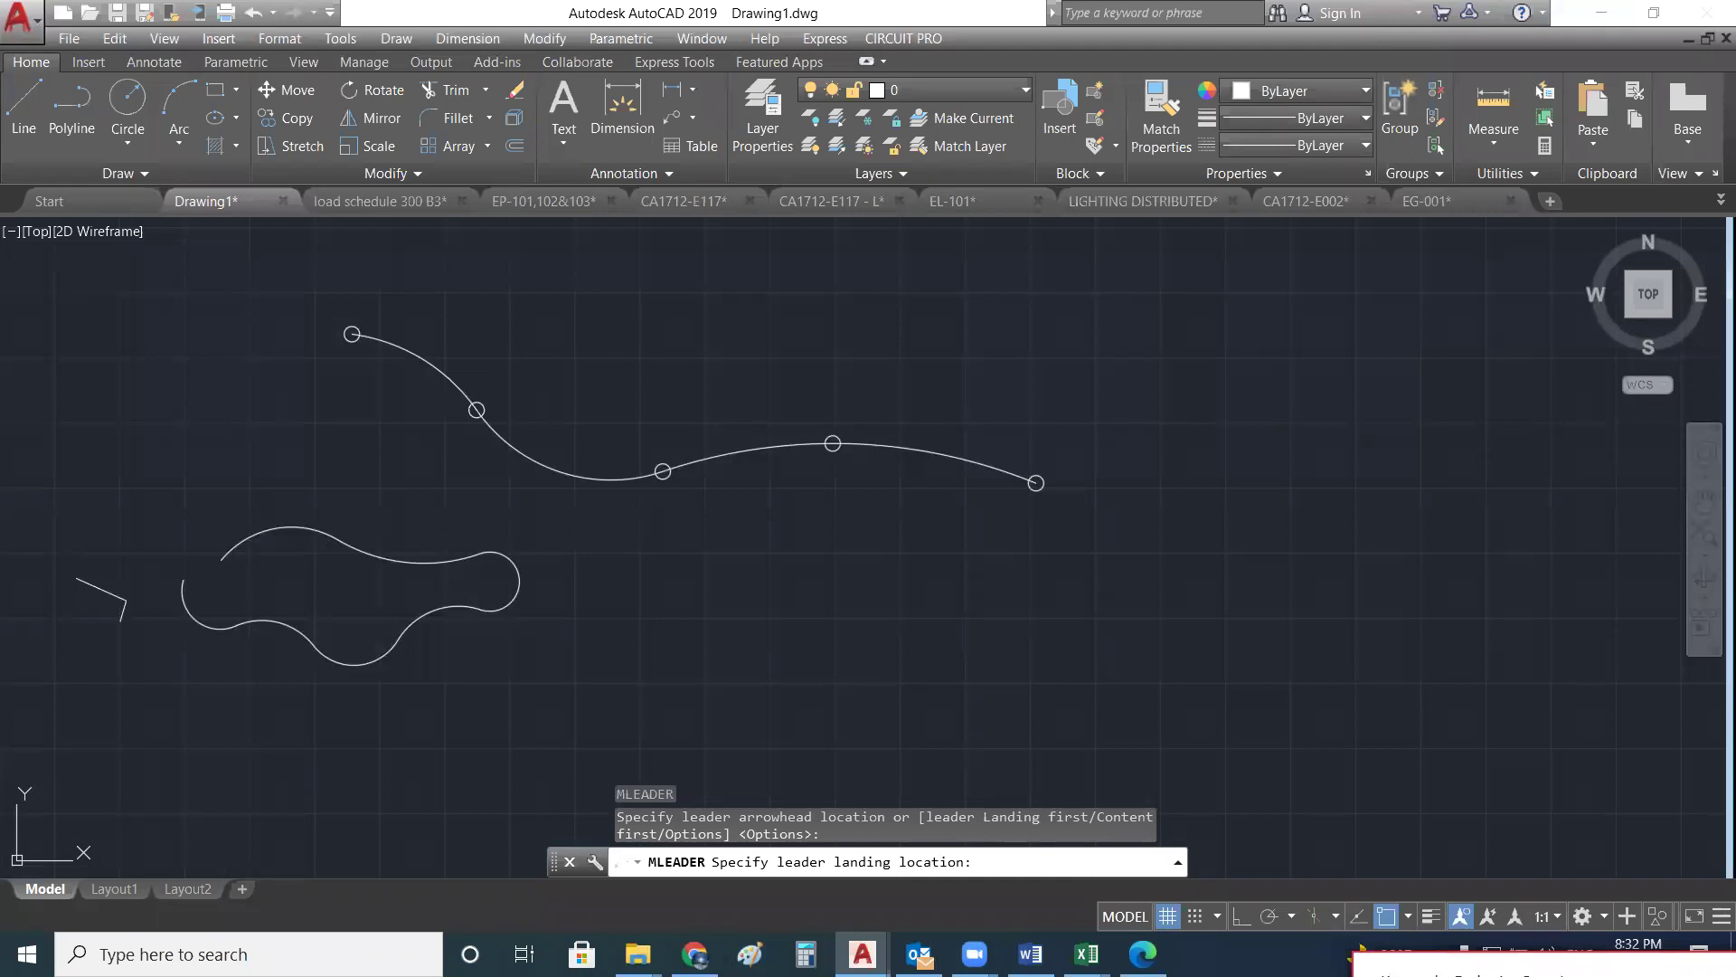
pyautogui.click(862, 954)
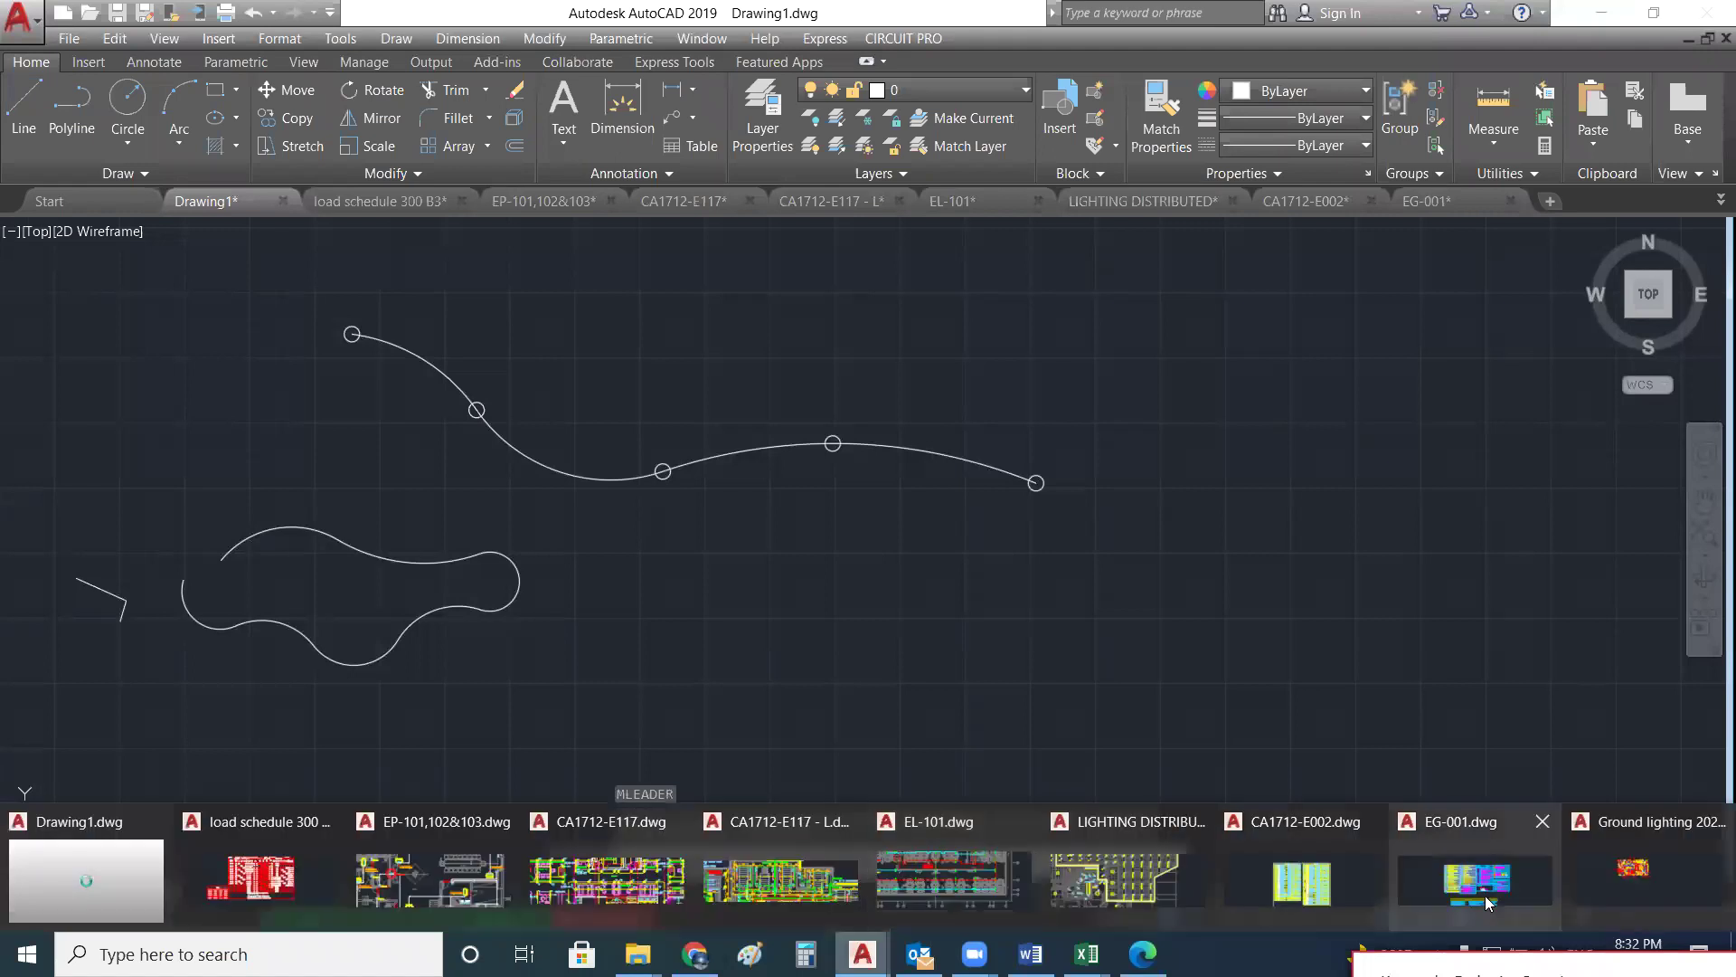
pyautogui.click(78, 859)
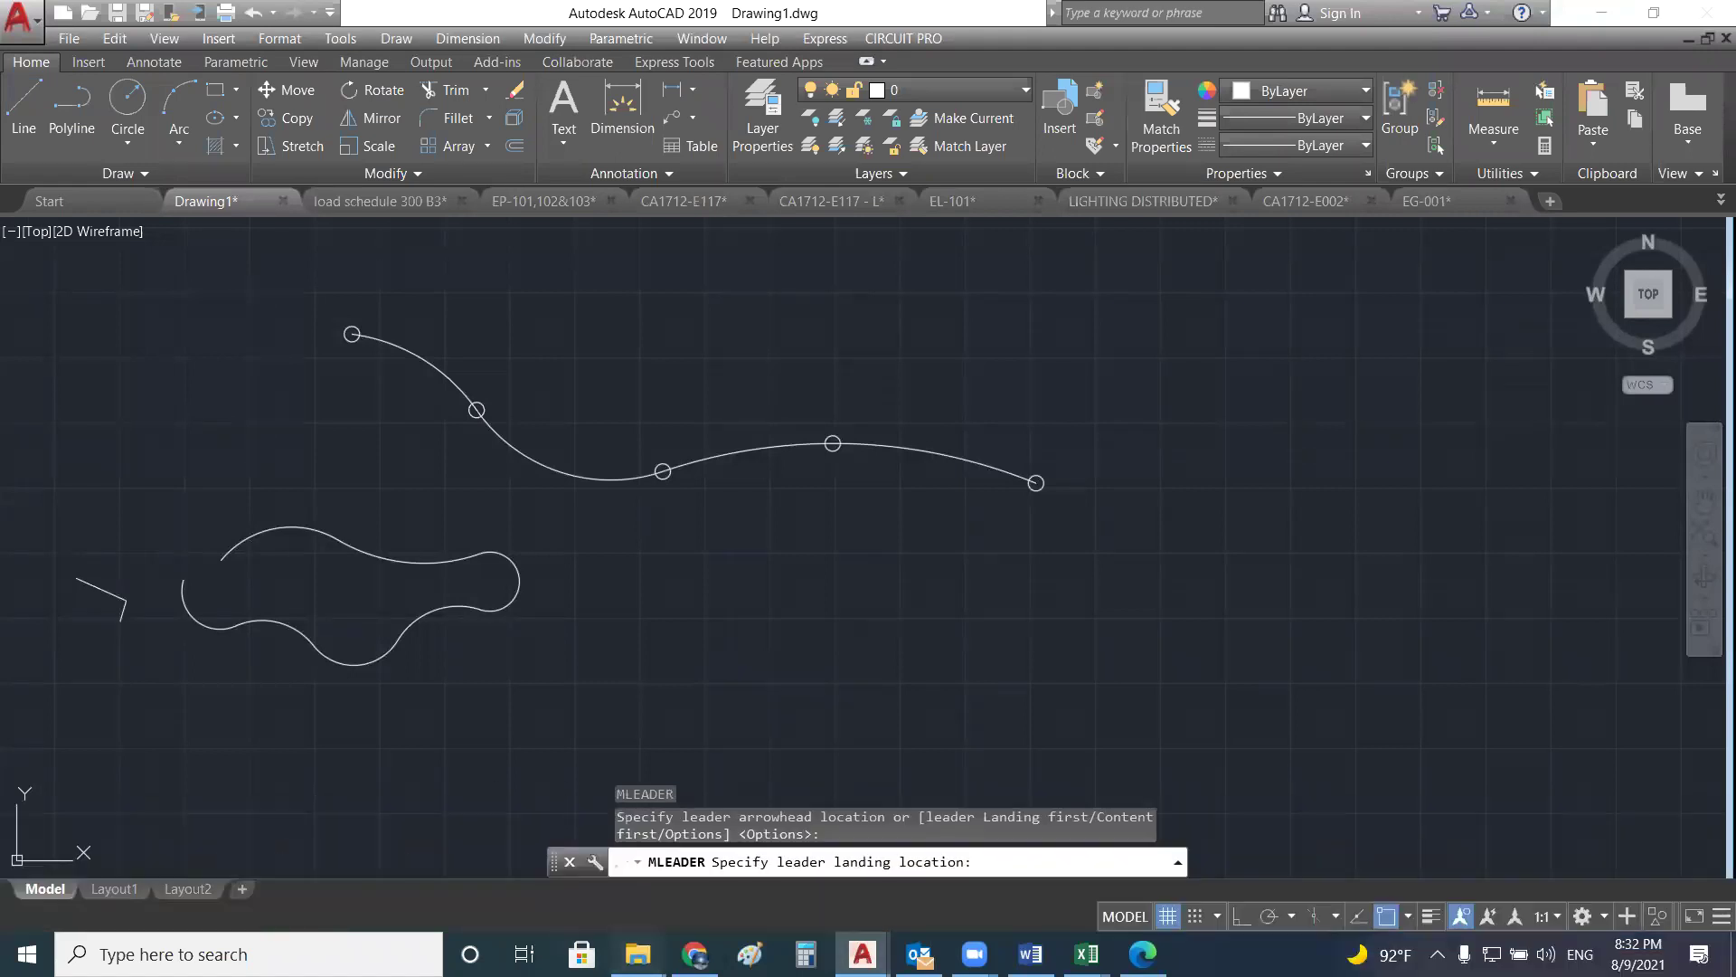
pyautogui.moveTo(638, 954)
pyautogui.click(529, 865)
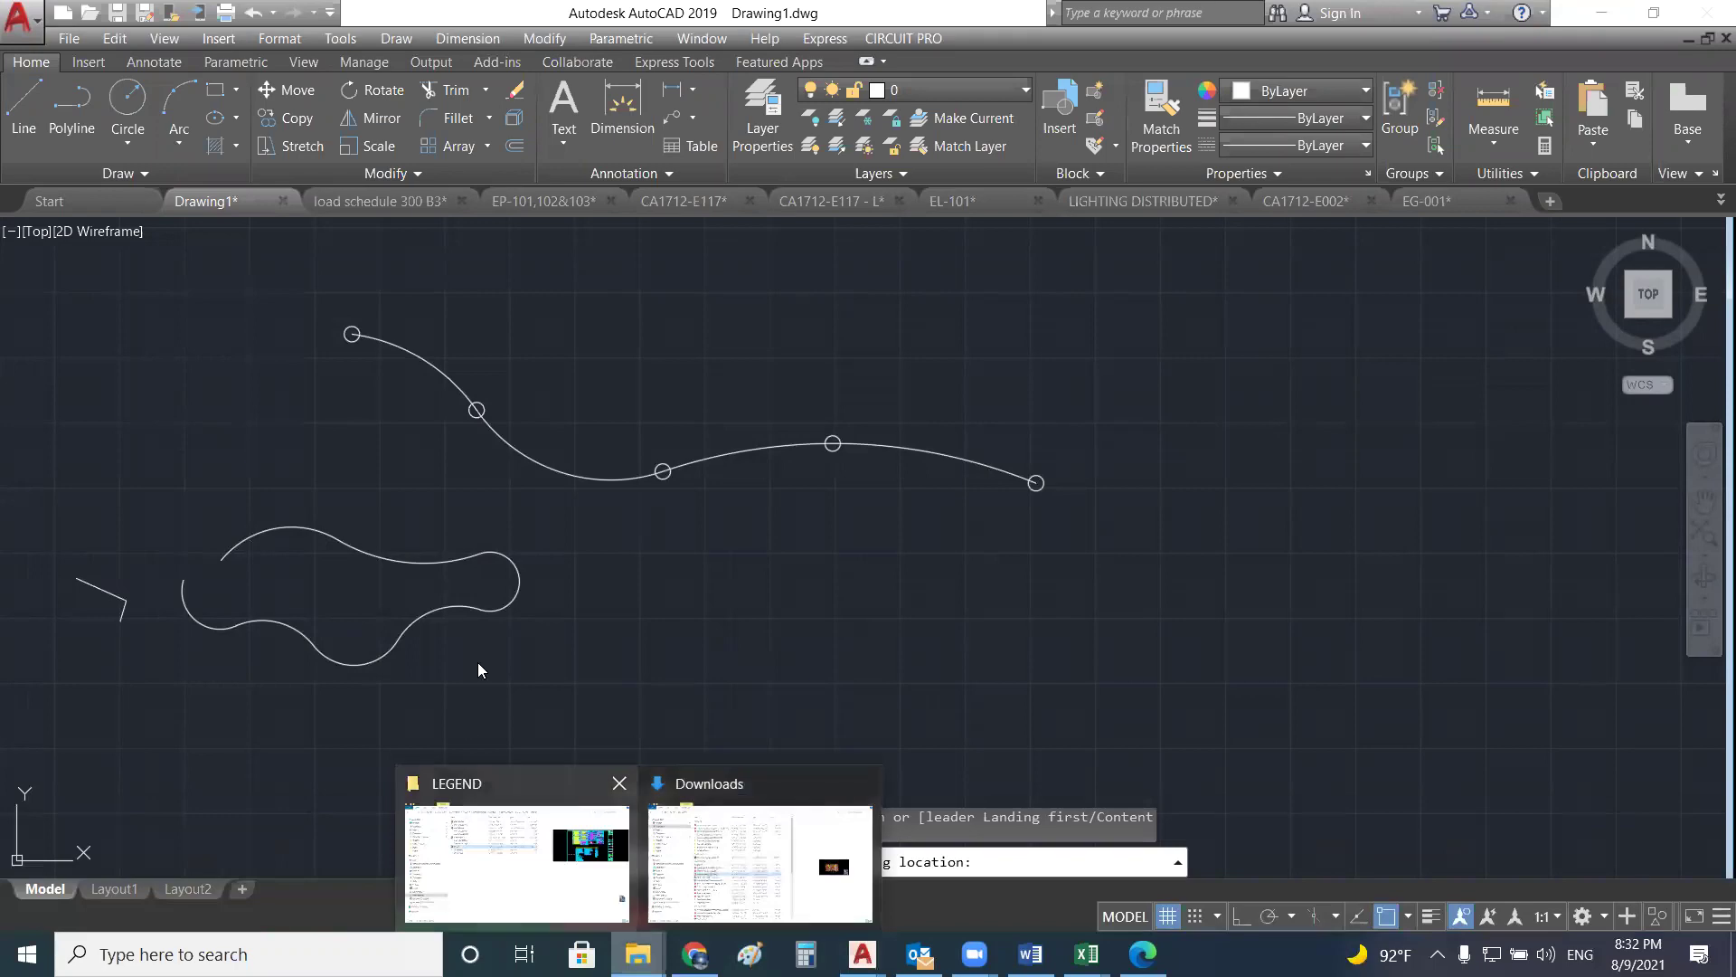
pyautogui.click(529, 439)
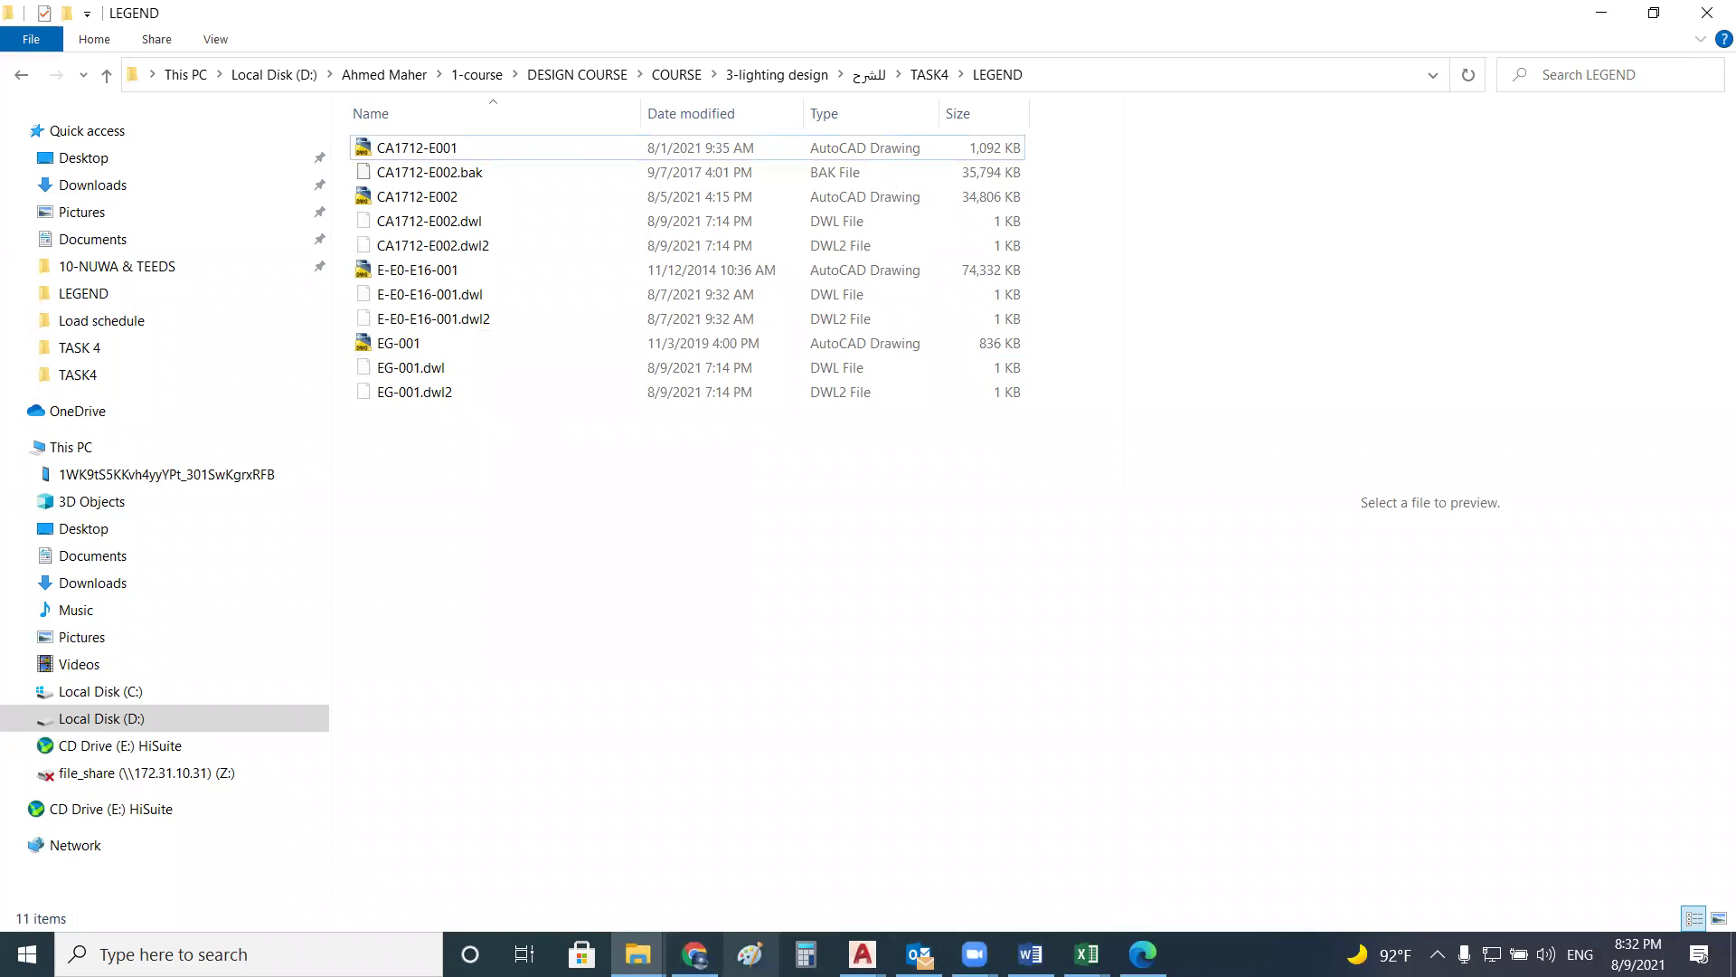
pyautogui.click(862, 954)
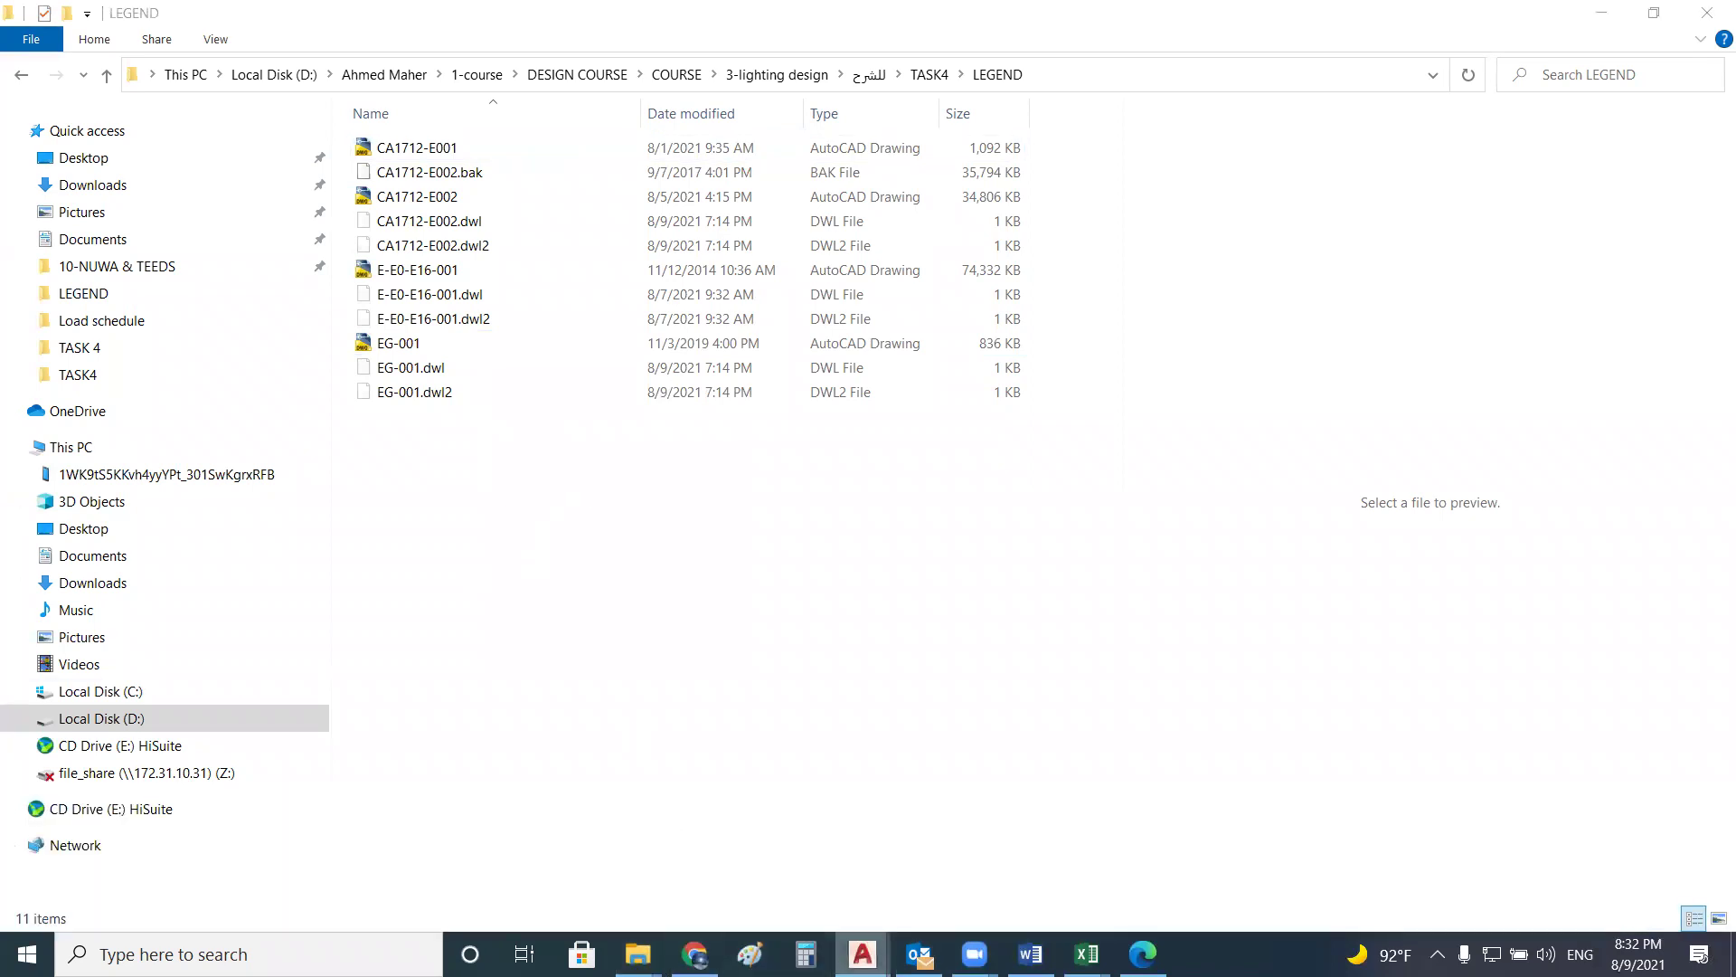
pyautogui.moveTo(861, 954)
pyautogui.hotkey('alt', 'Tab')
# - Place the multileader's landing above and slightly right of the end circle, and finish it without any text
pyautogui.scroll(-5, 738, 481)
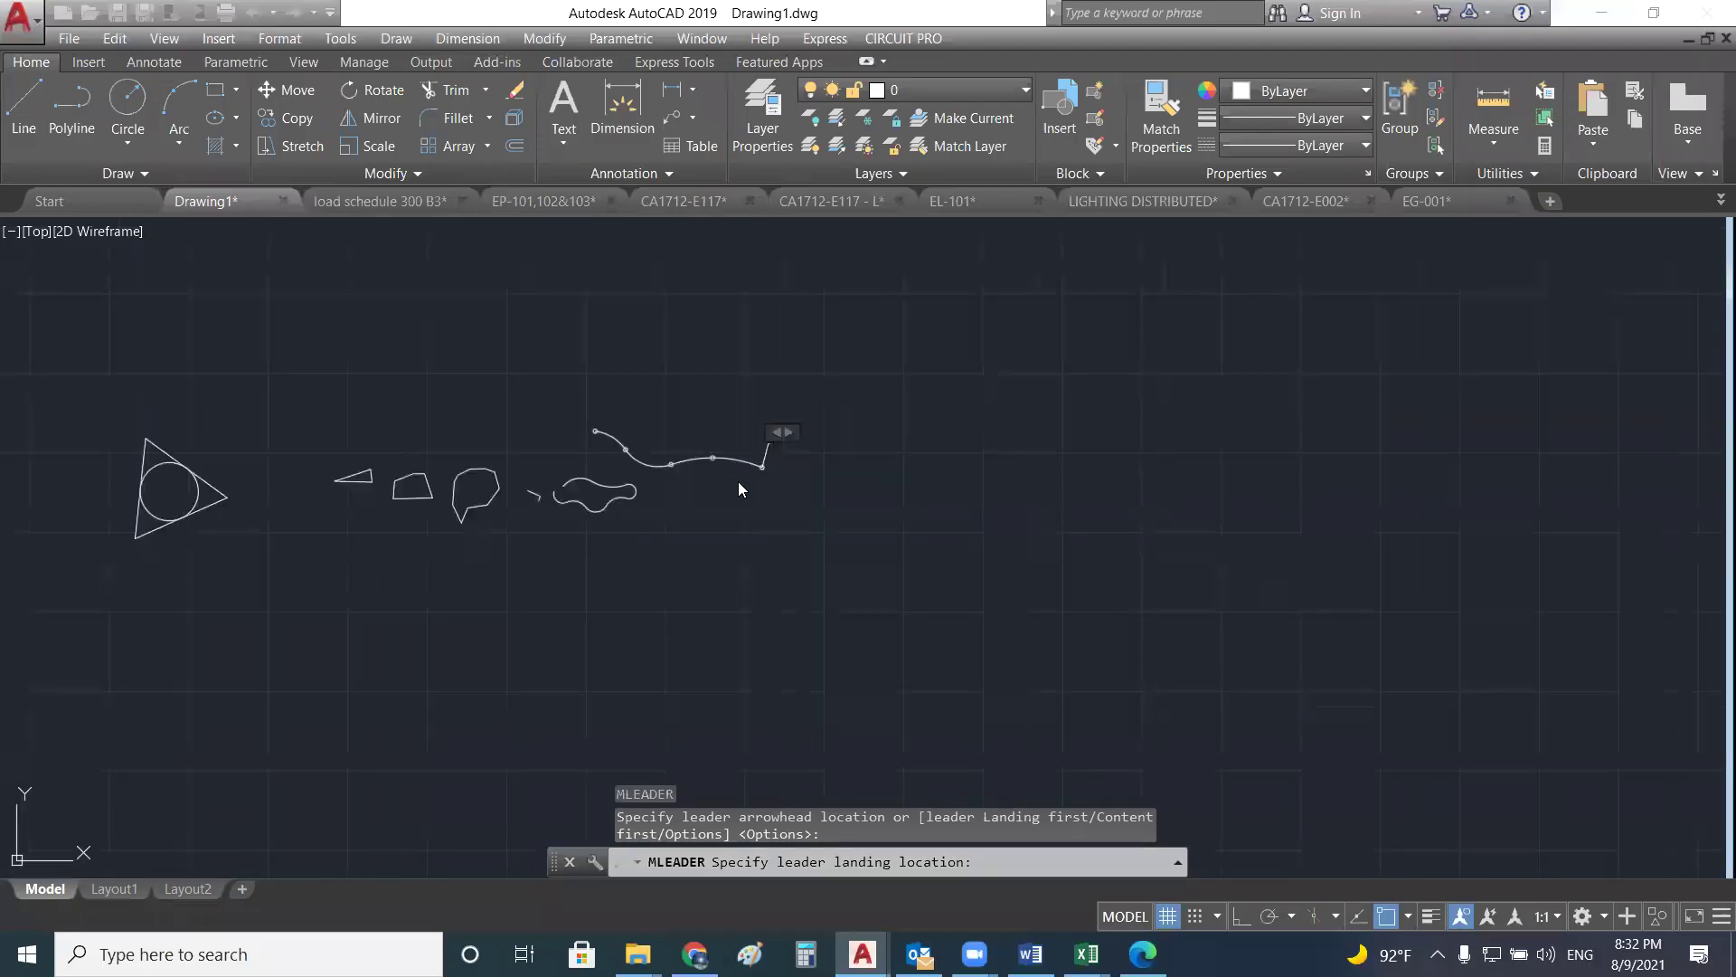
pyautogui.click(771, 442)
pyautogui.scroll(10, 796, 486)
pyautogui.press('Escape')
pyautogui.press('Escape')
pyautogui.press('Escape')
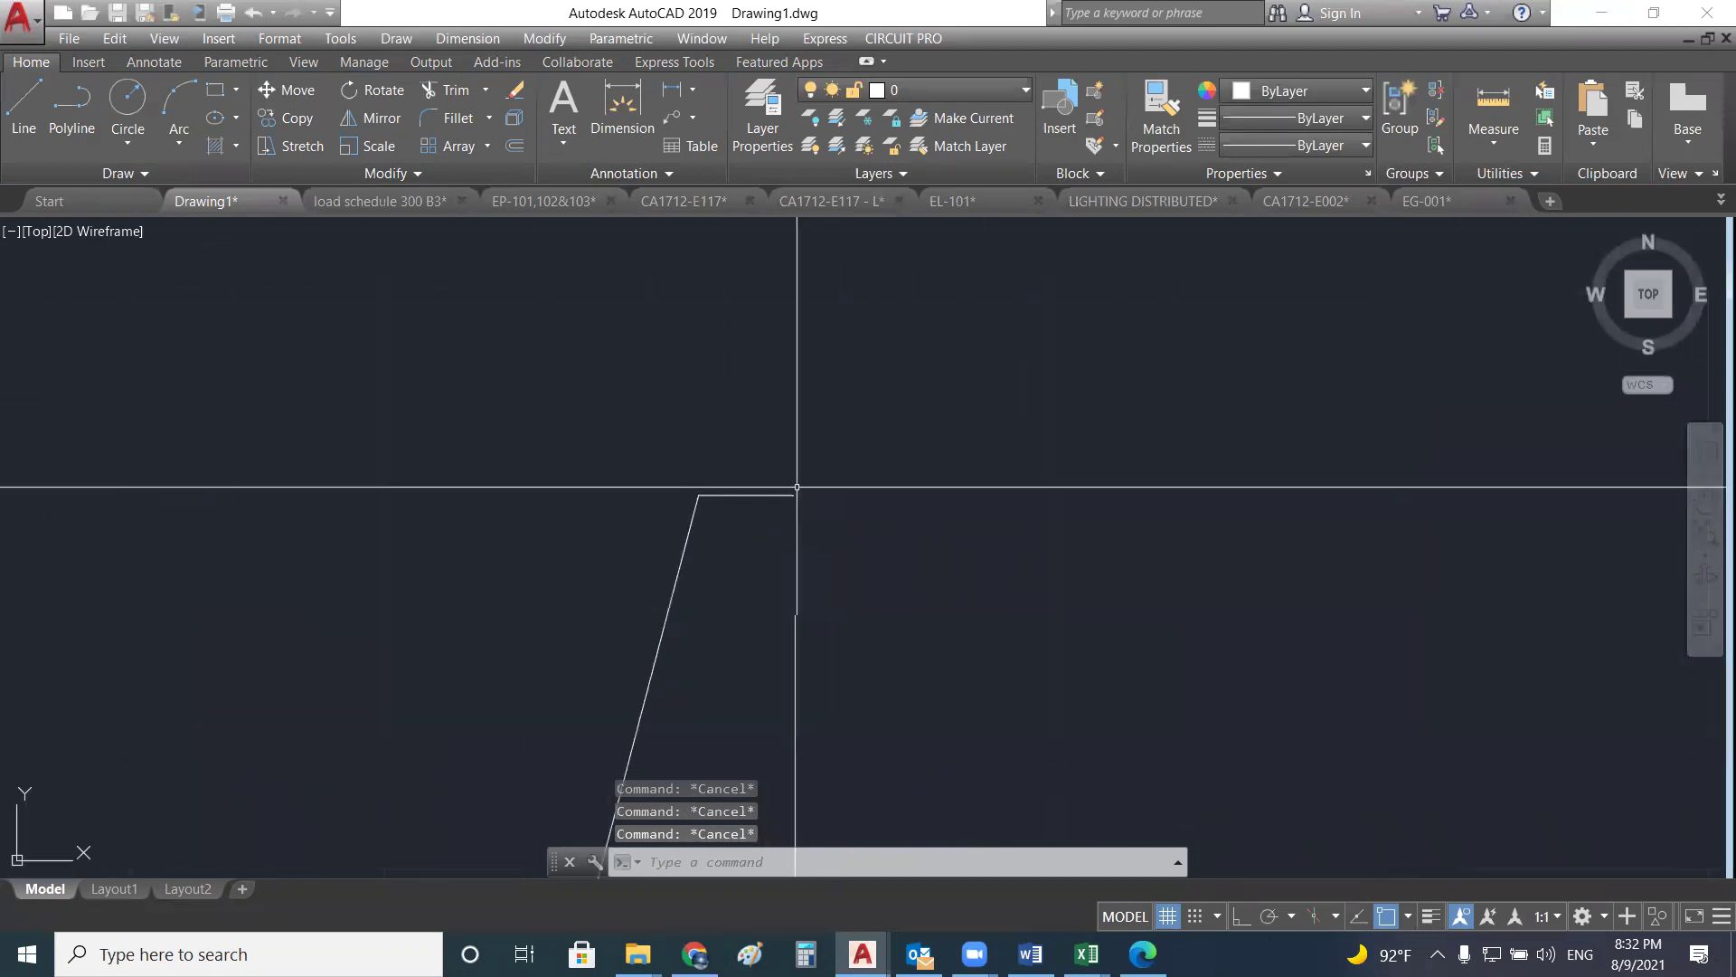
# - Delete the multileader attached to the circle at the right end of the arc polyline
pyautogui.click(783, 495)
pyautogui.press('Escape')
pyautogui.scroll(-2, 791, 422)
pyautogui.scroll(-2, 791, 423)
pyautogui.press('Escape')
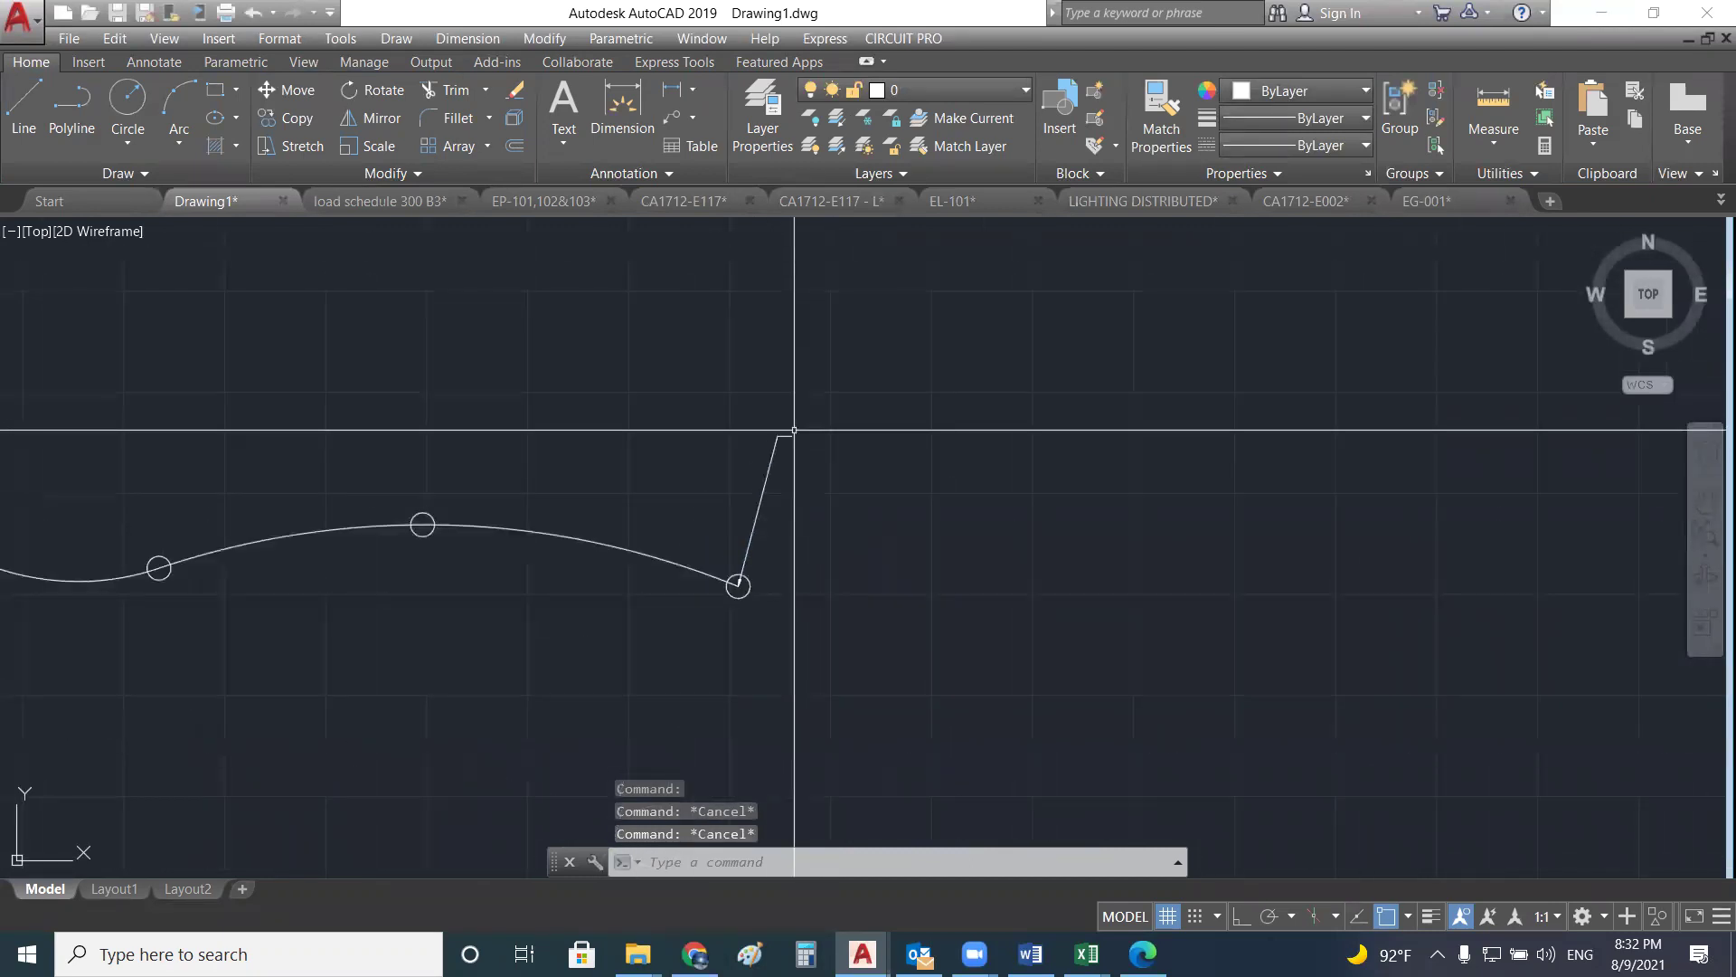
pyautogui.click(783, 434)
pyautogui.moveTo(780, 436)
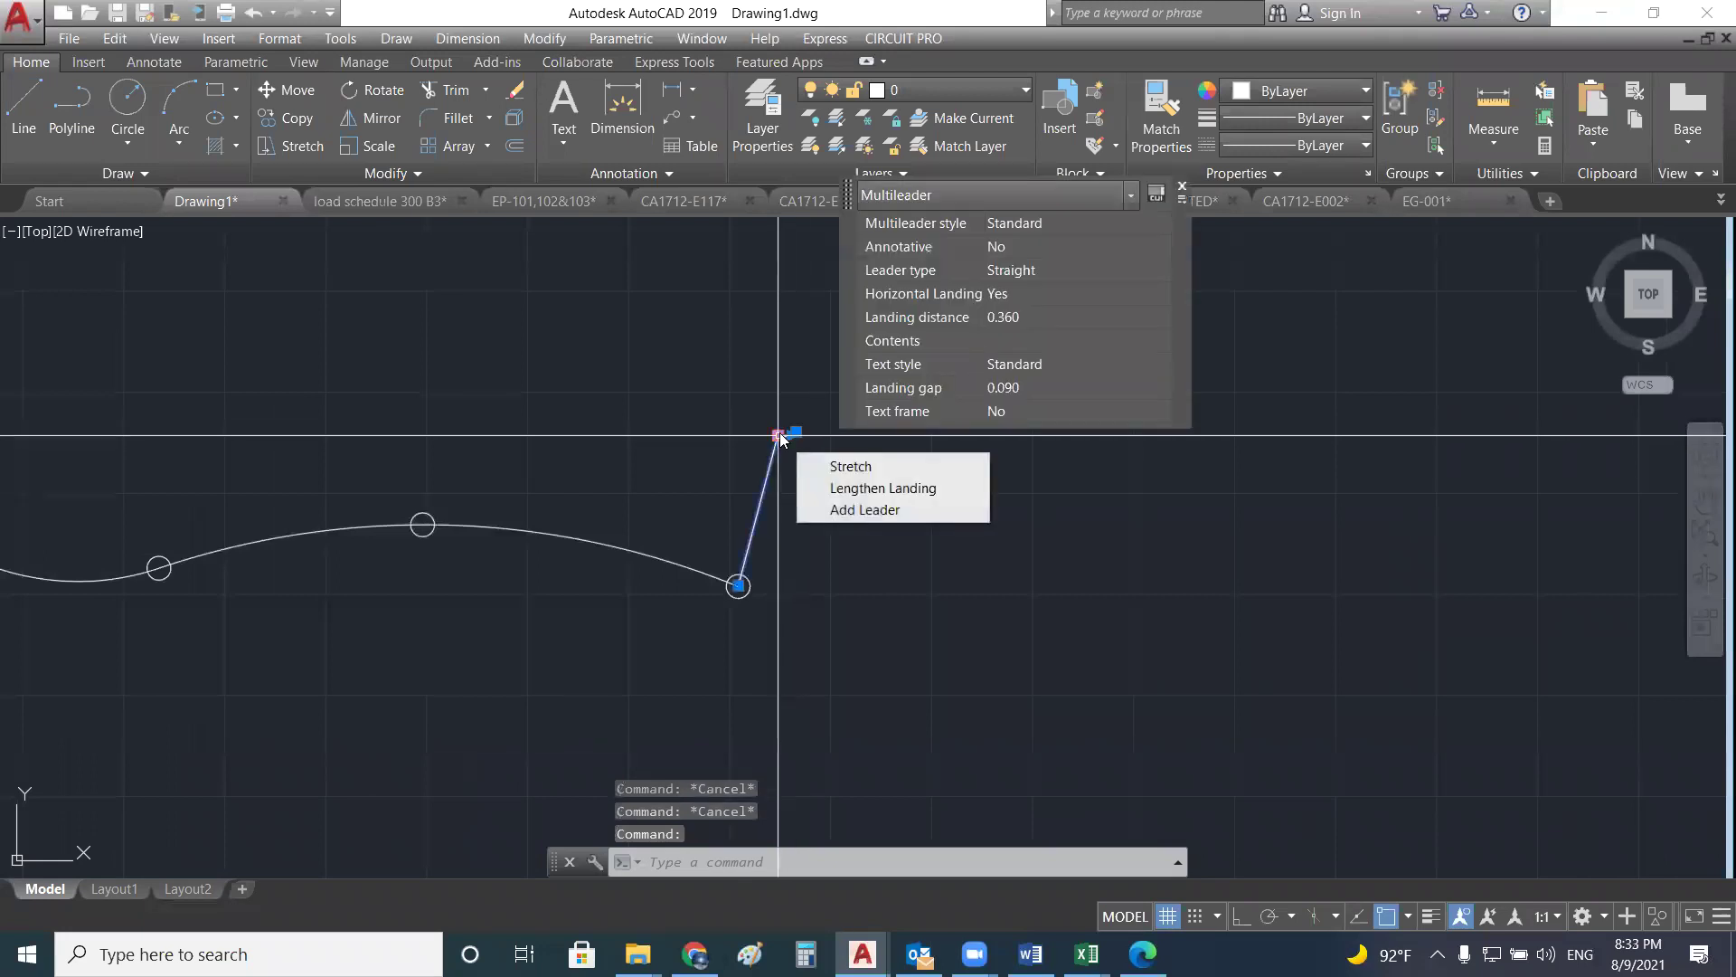
pyautogui.press('Delete')
pyautogui.scroll(-3, 821, 396)
pyautogui.scroll(-2, 821, 396)
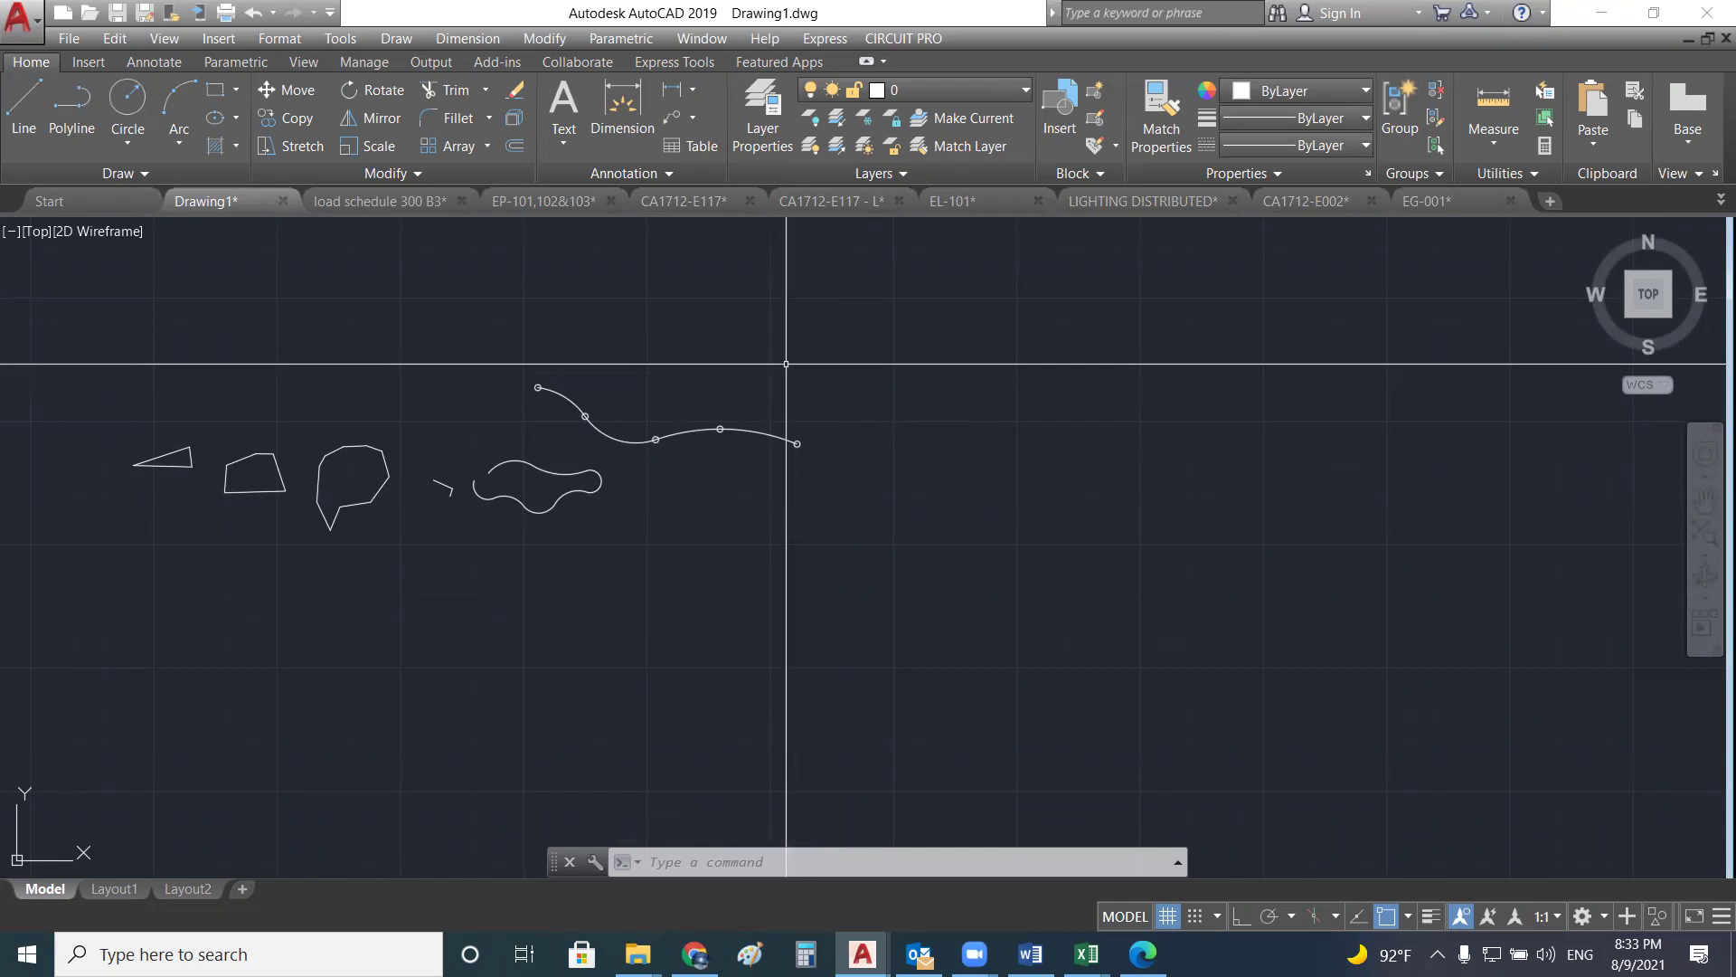
pyautogui.press('Escape')
pyautogui.press('Escape')
pyautogui.press('Escape')
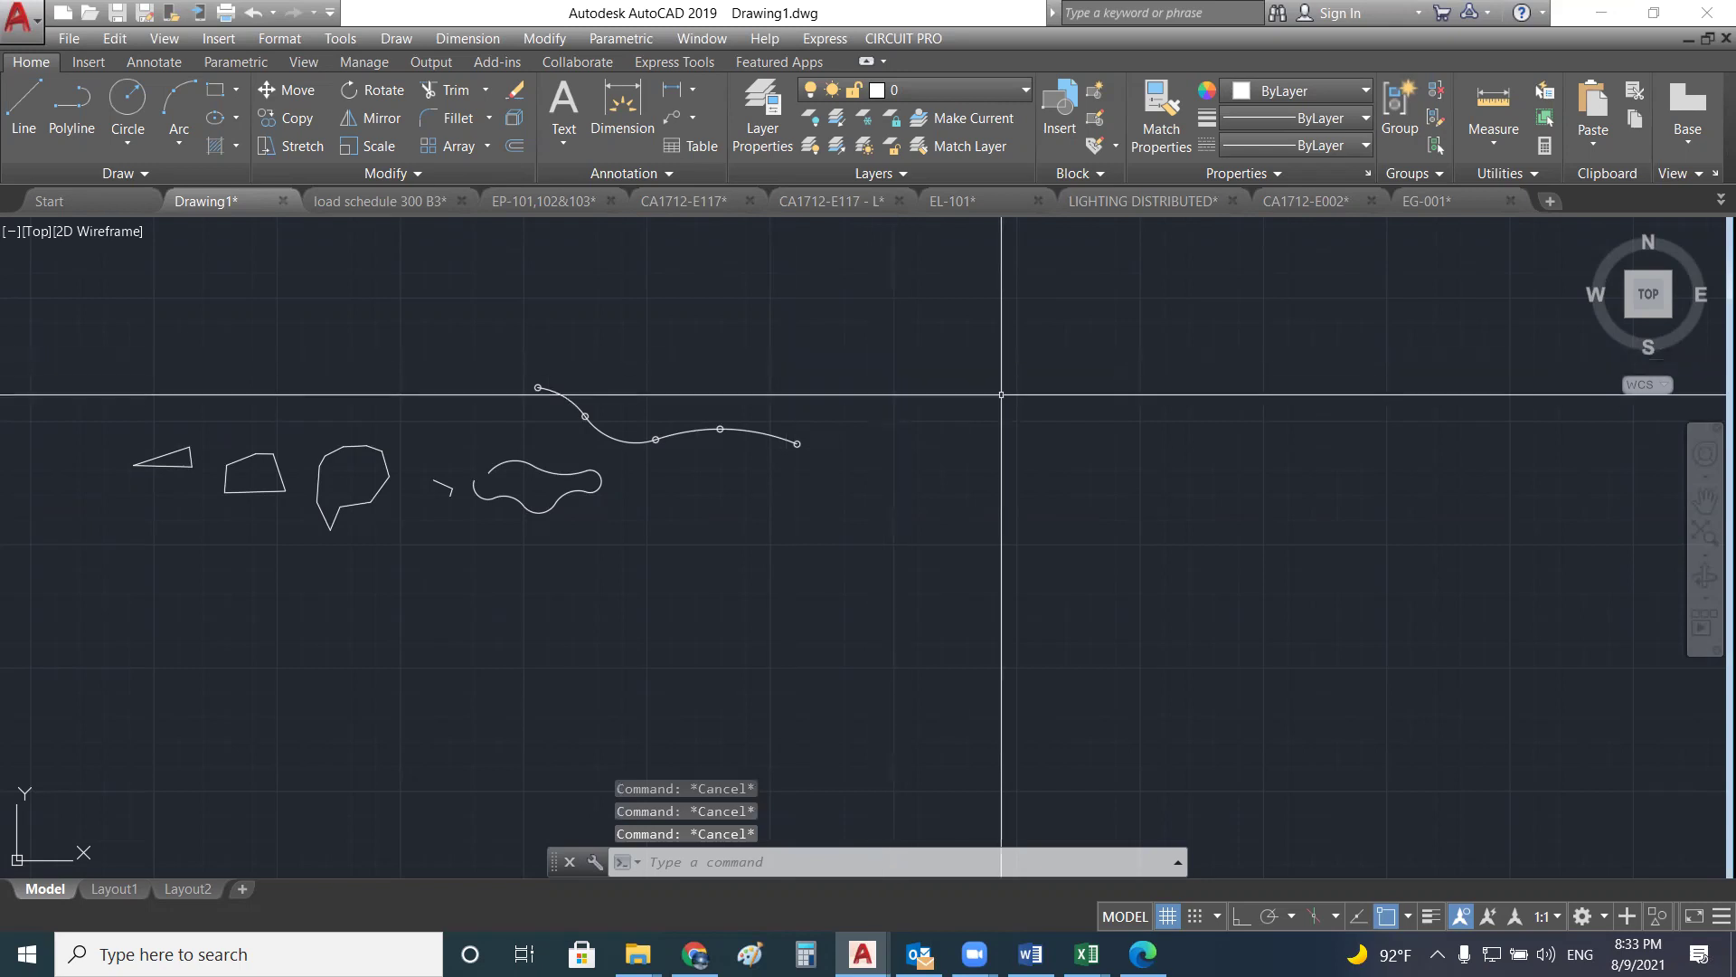
# - Draw a freehand circle with a radius of about 3.9 in the empty area right of the arc polyline
pyautogui.scroll(4, 929, 394)
pyautogui.moveTo(930, 389); pyautogui.dragTo(711, 390, button='middle')
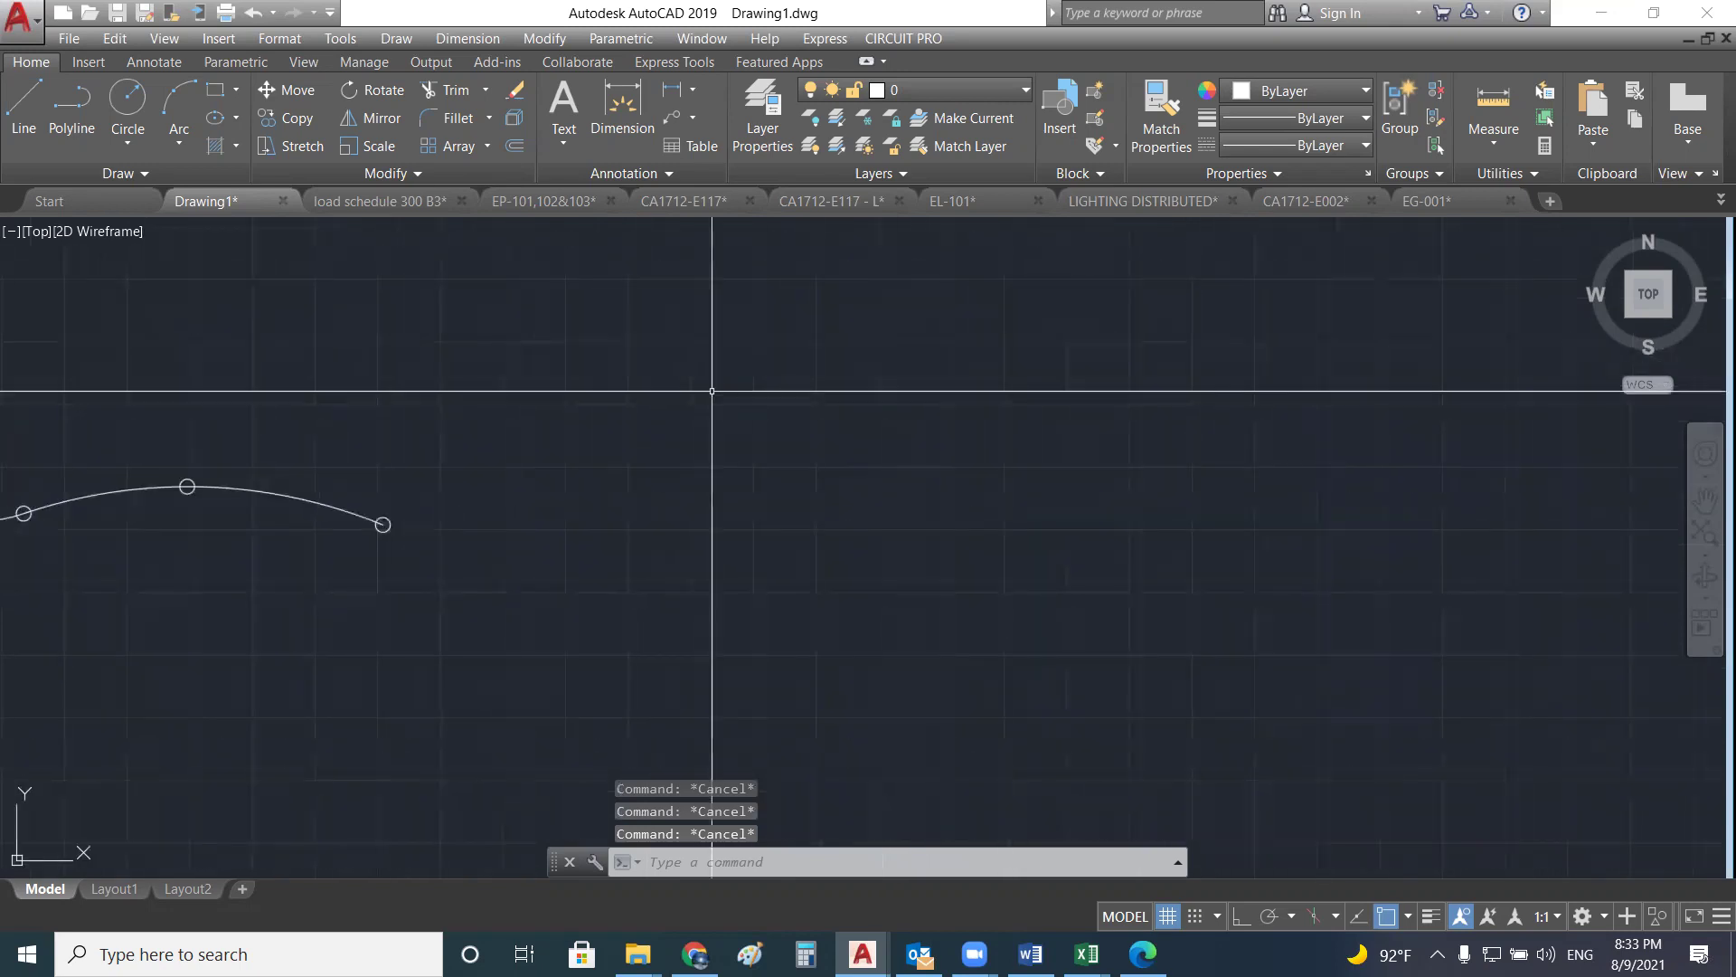
pyautogui.write('c')
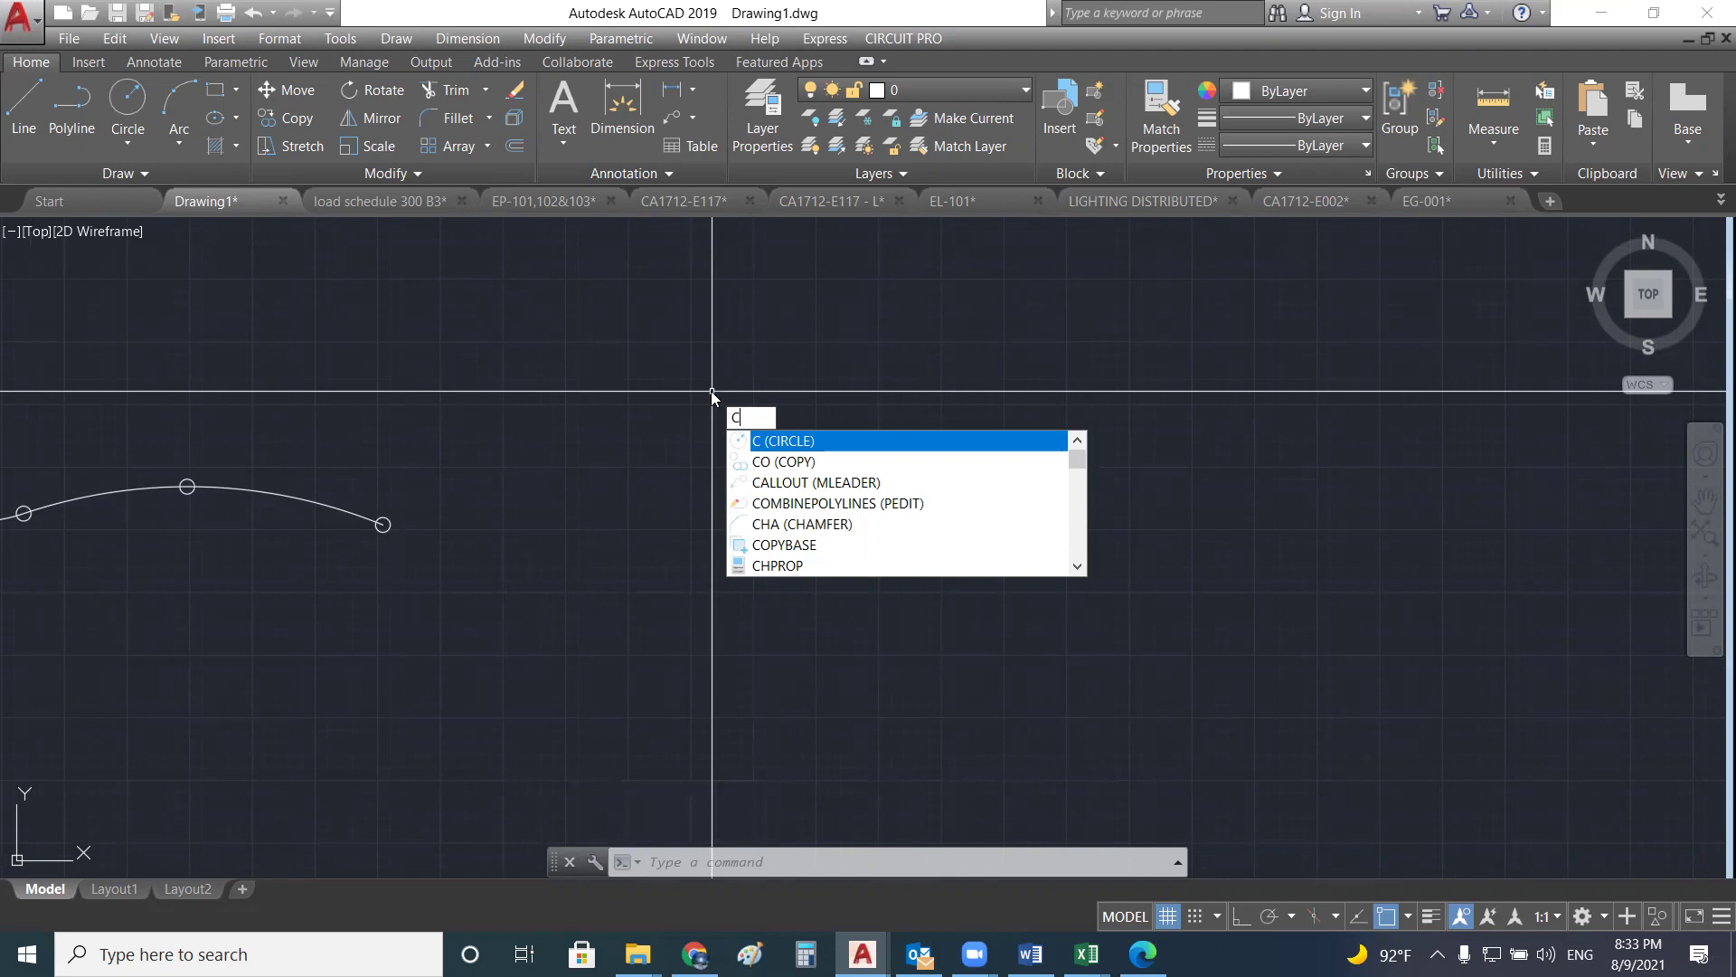
pyautogui.press('Return')
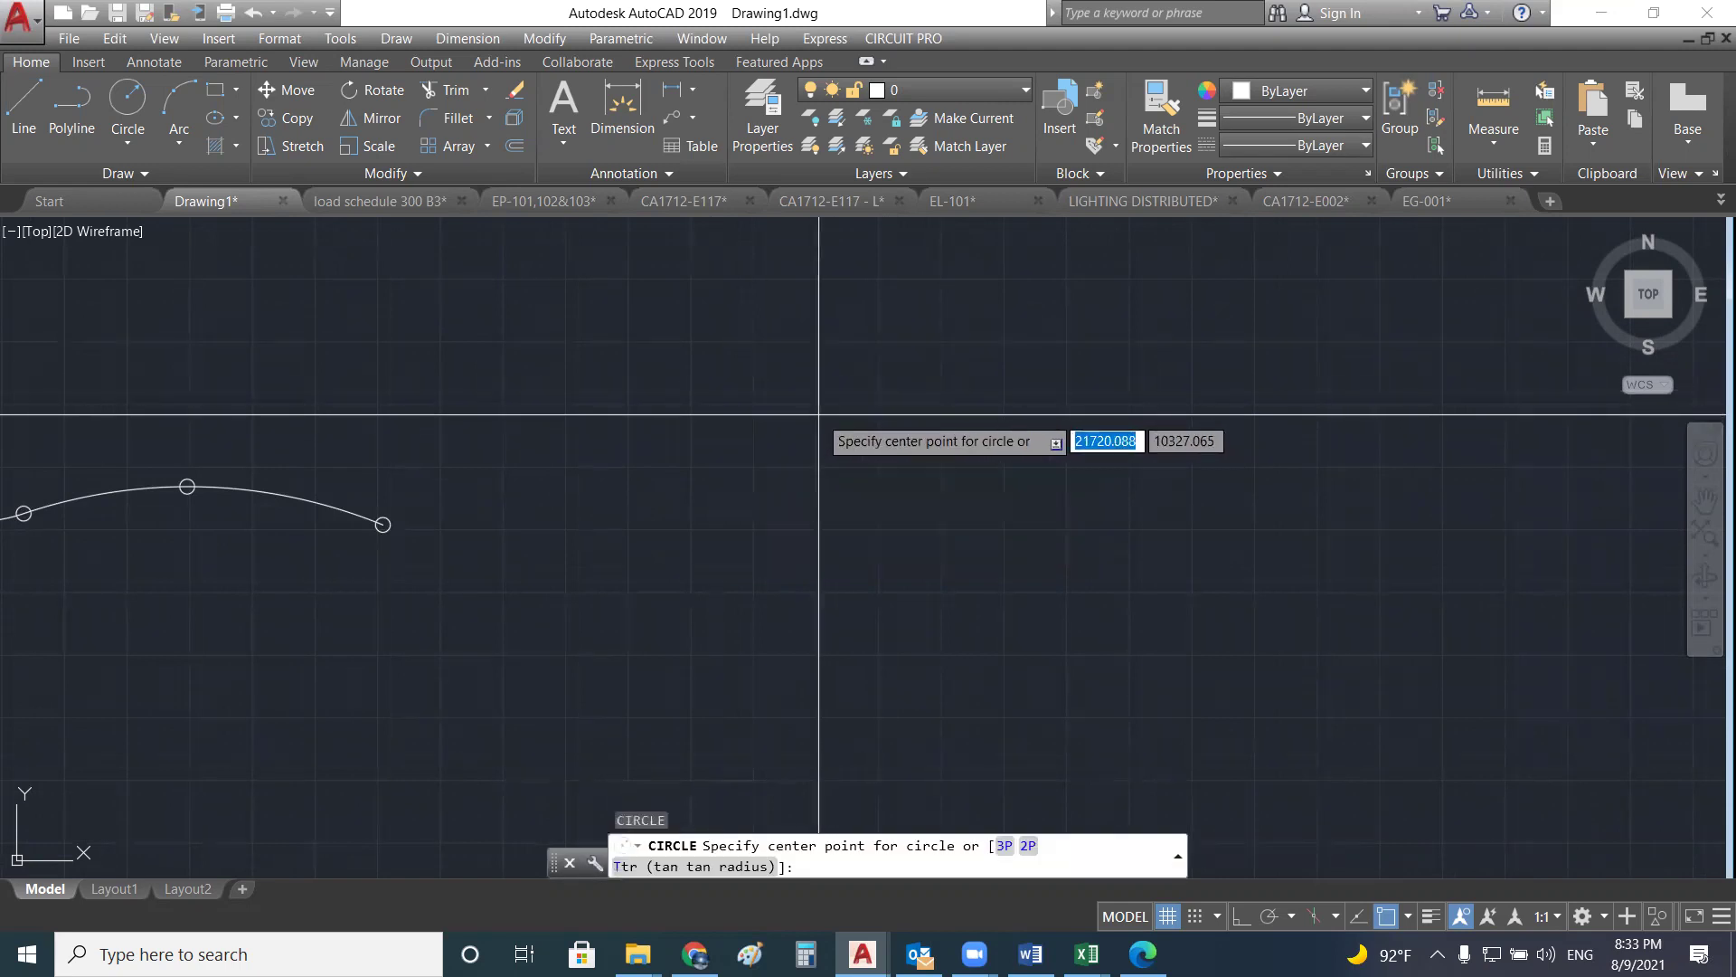
pyautogui.click(757, 395)
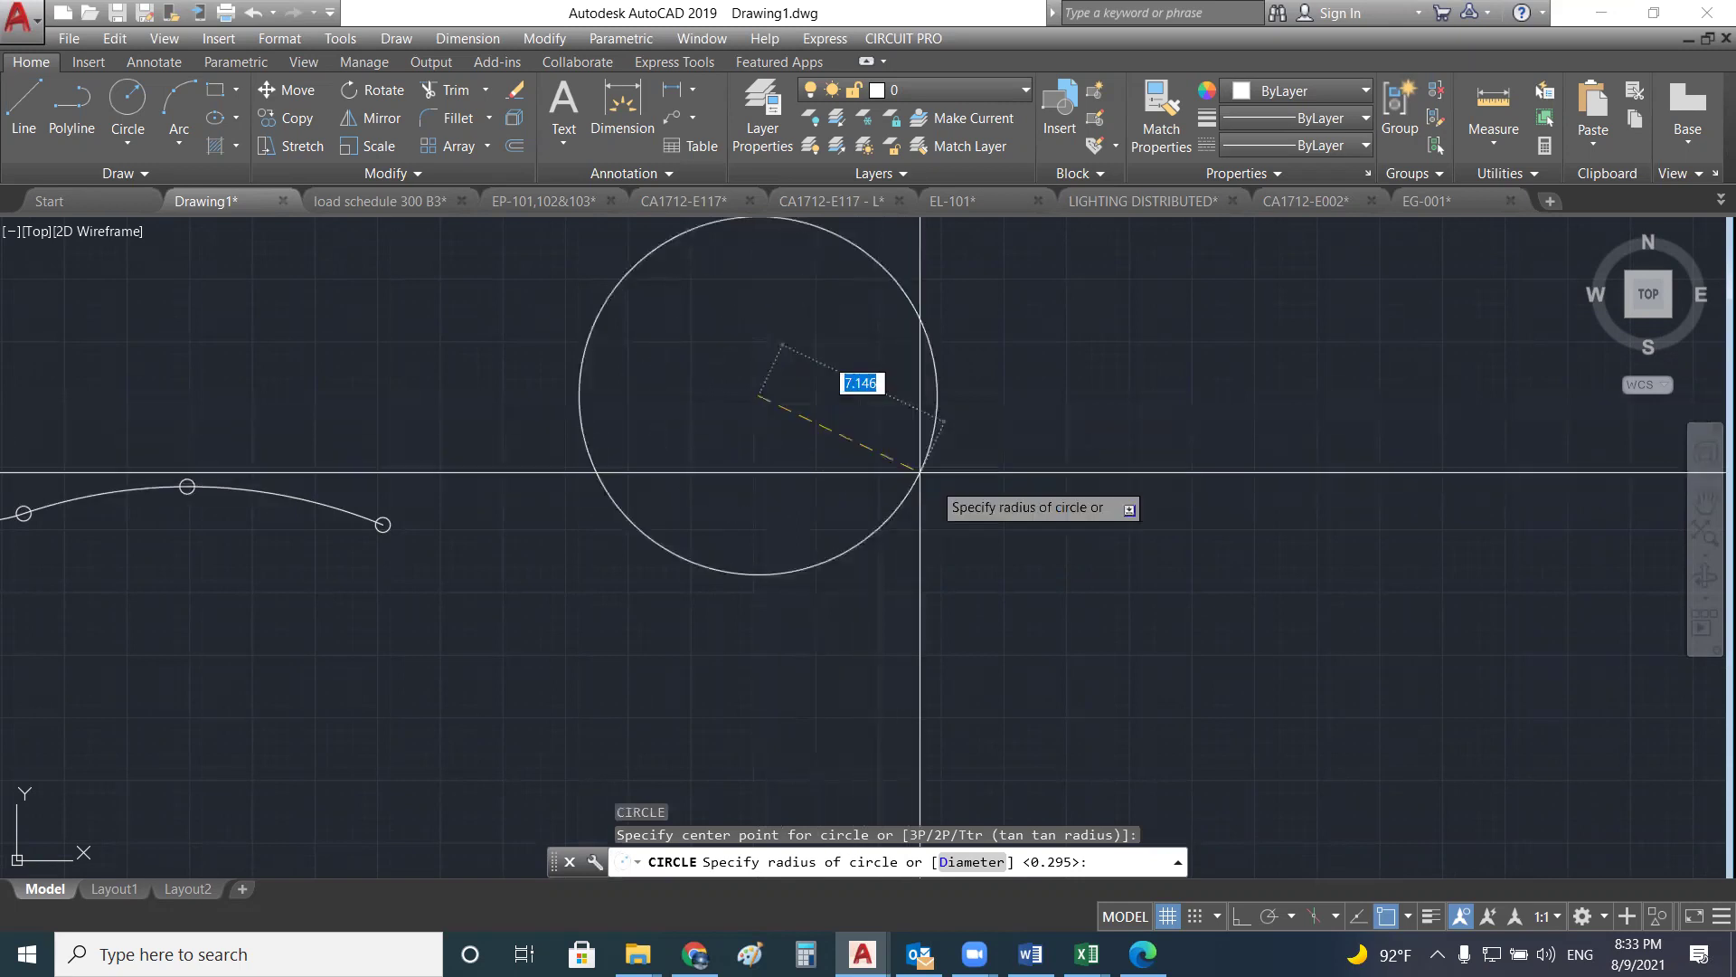
pyautogui.click(844, 439)
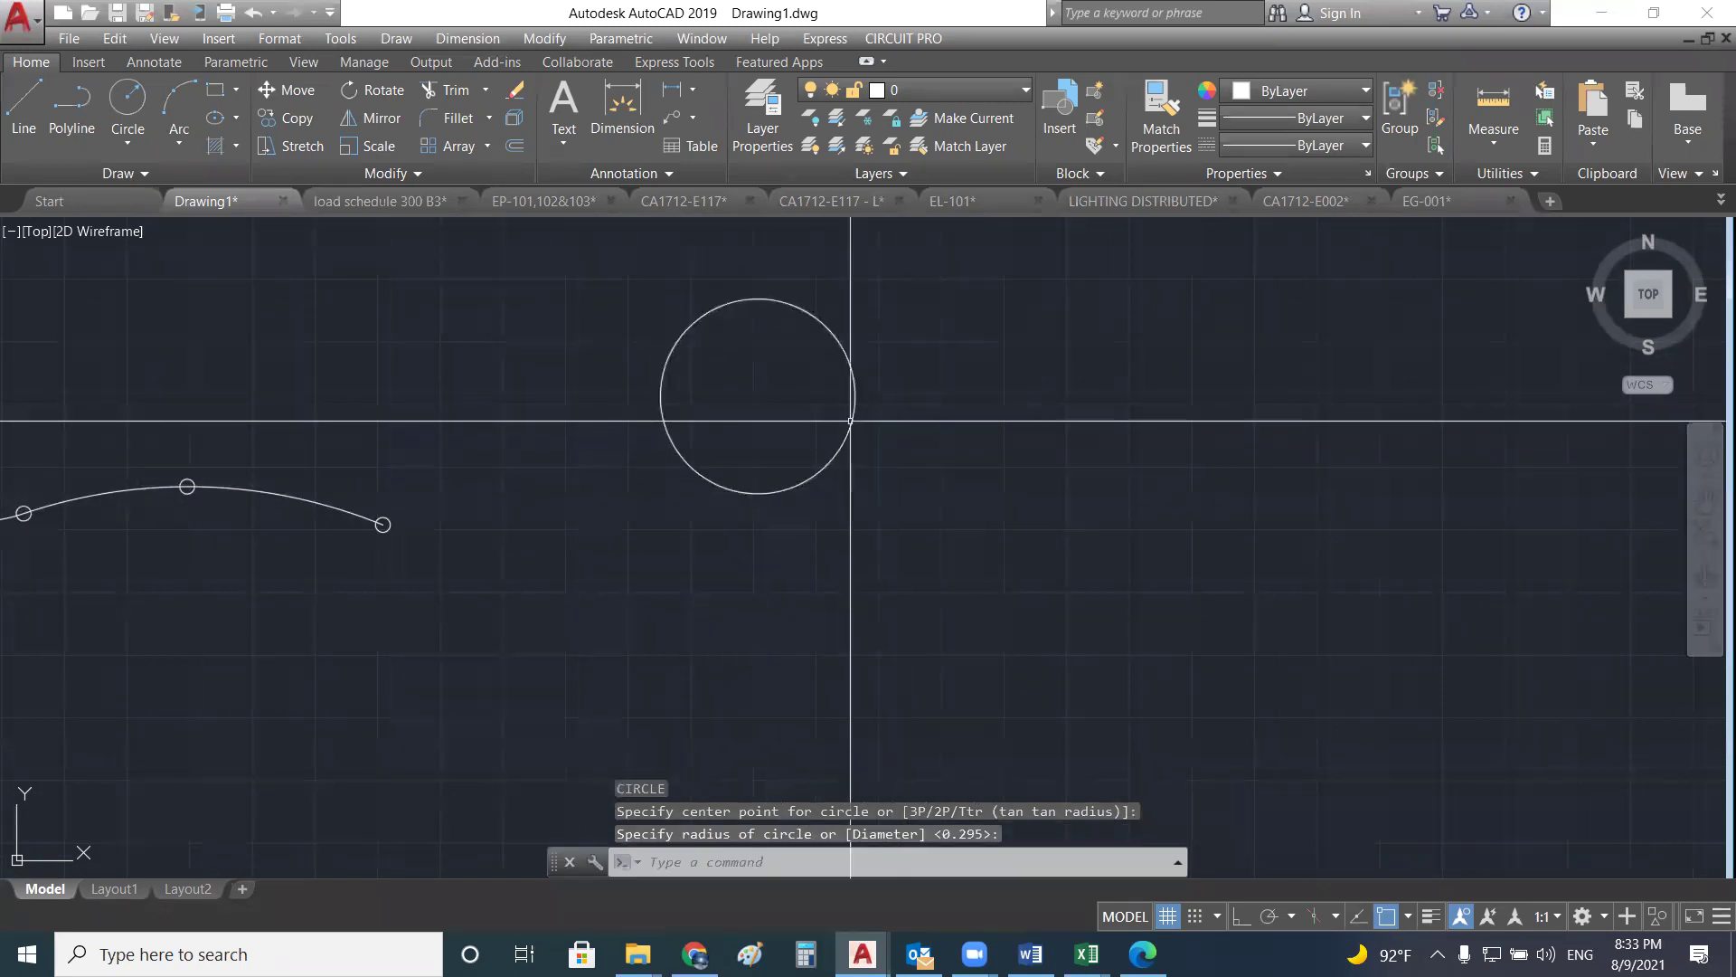
pyautogui.scroll(2, 764, 413)
pyautogui.scroll(2, 764, 413)
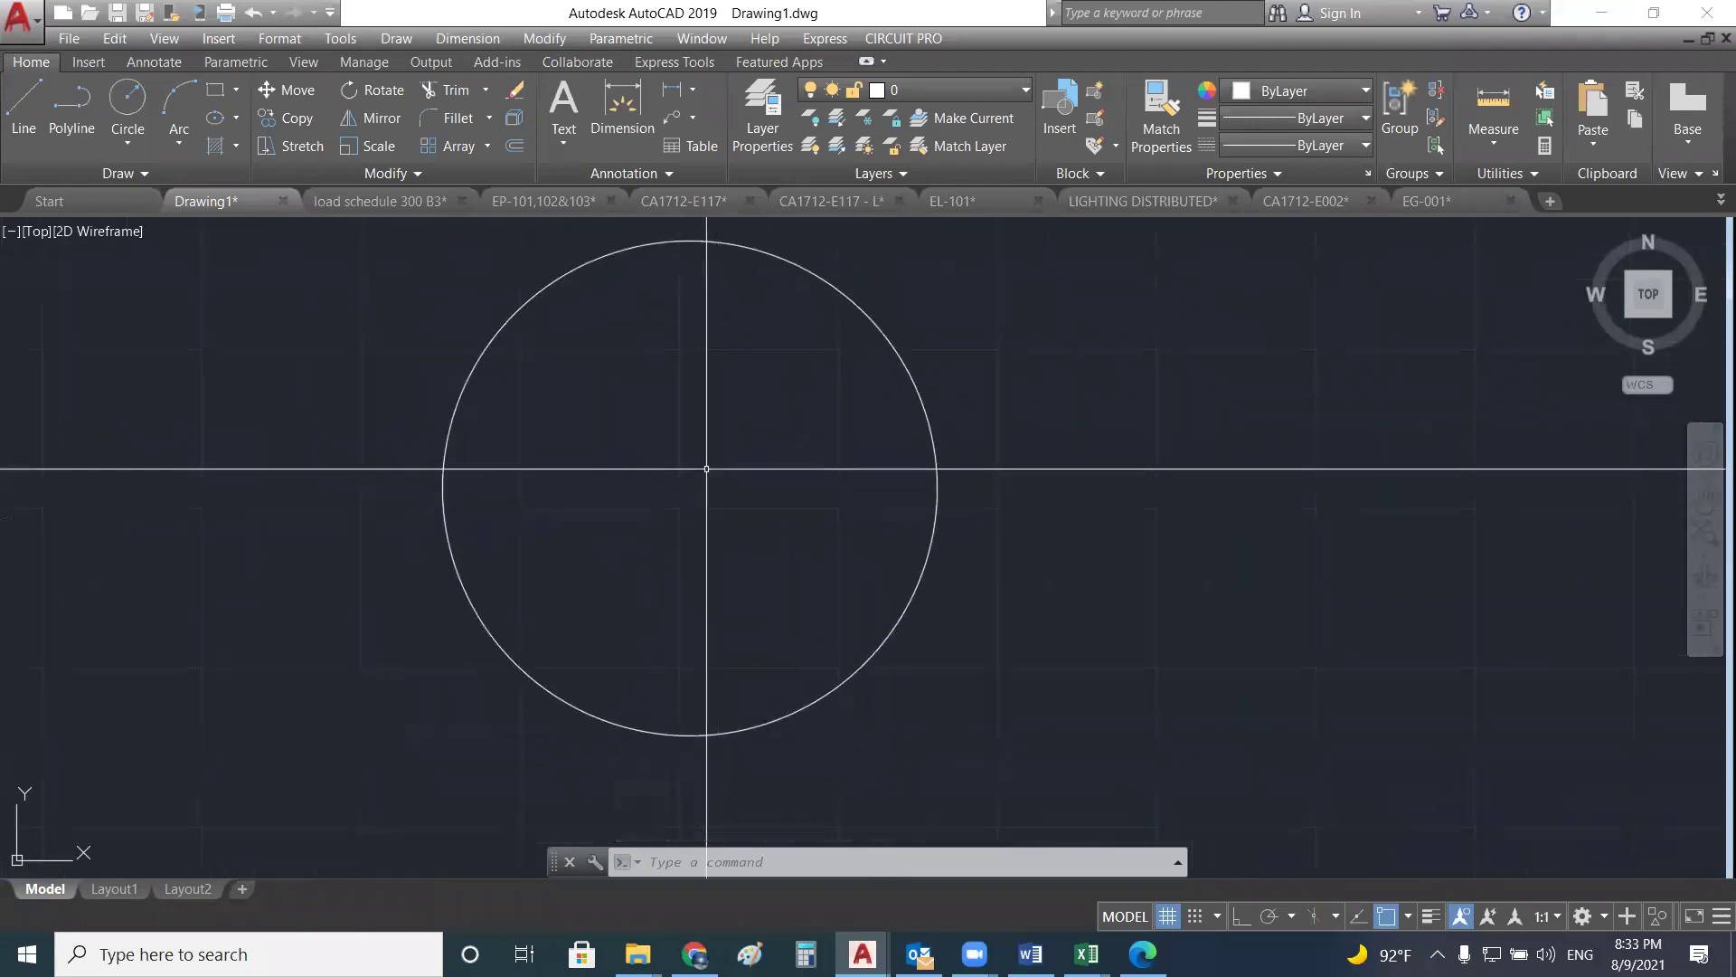
pyautogui.press('Escape')
pyautogui.press('Escape')
# - Draw a small circle with a radius of about 0.38 to the right of the large circle
pyautogui.scroll(-4, 624, 466)
pyautogui.moveTo(835, 453); pyautogui.dragTo(733, 461, button='middle')
pyautogui.write('c')
pyautogui.press('Return')
pyautogui.click(816, 450)
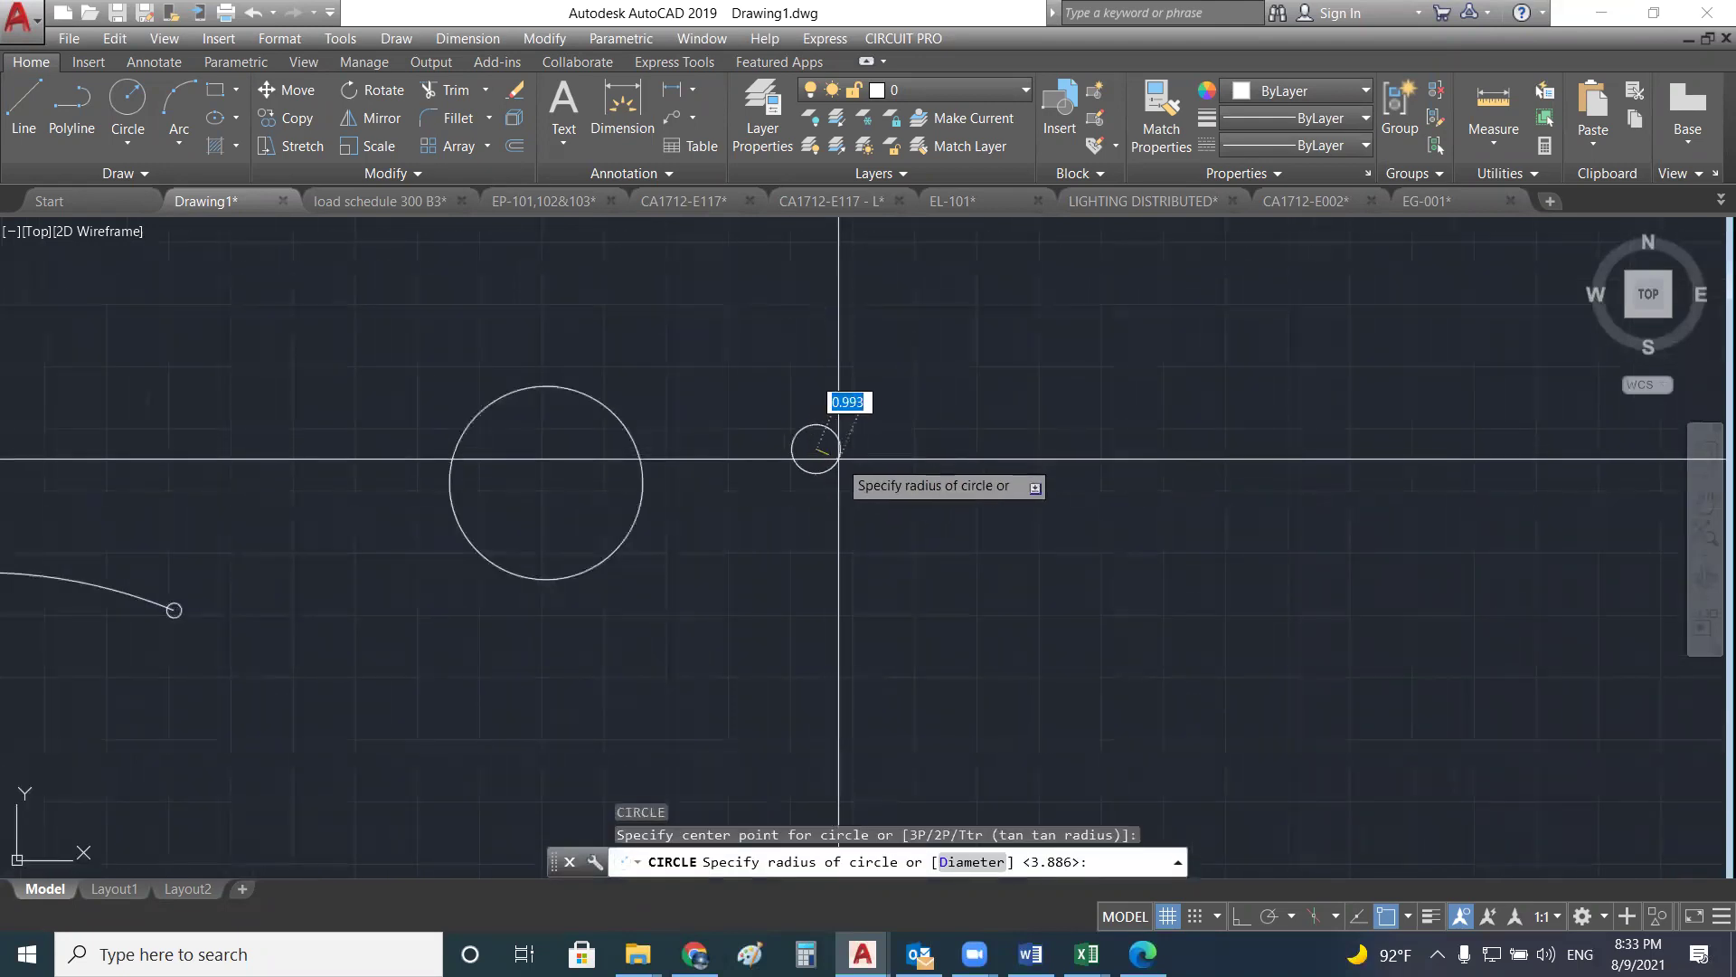
pyautogui.click(824, 451)
pyautogui.scroll(5, 819, 445)
pyautogui.moveTo(800, 452); pyautogui.dragTo(795, 509, button='middle')
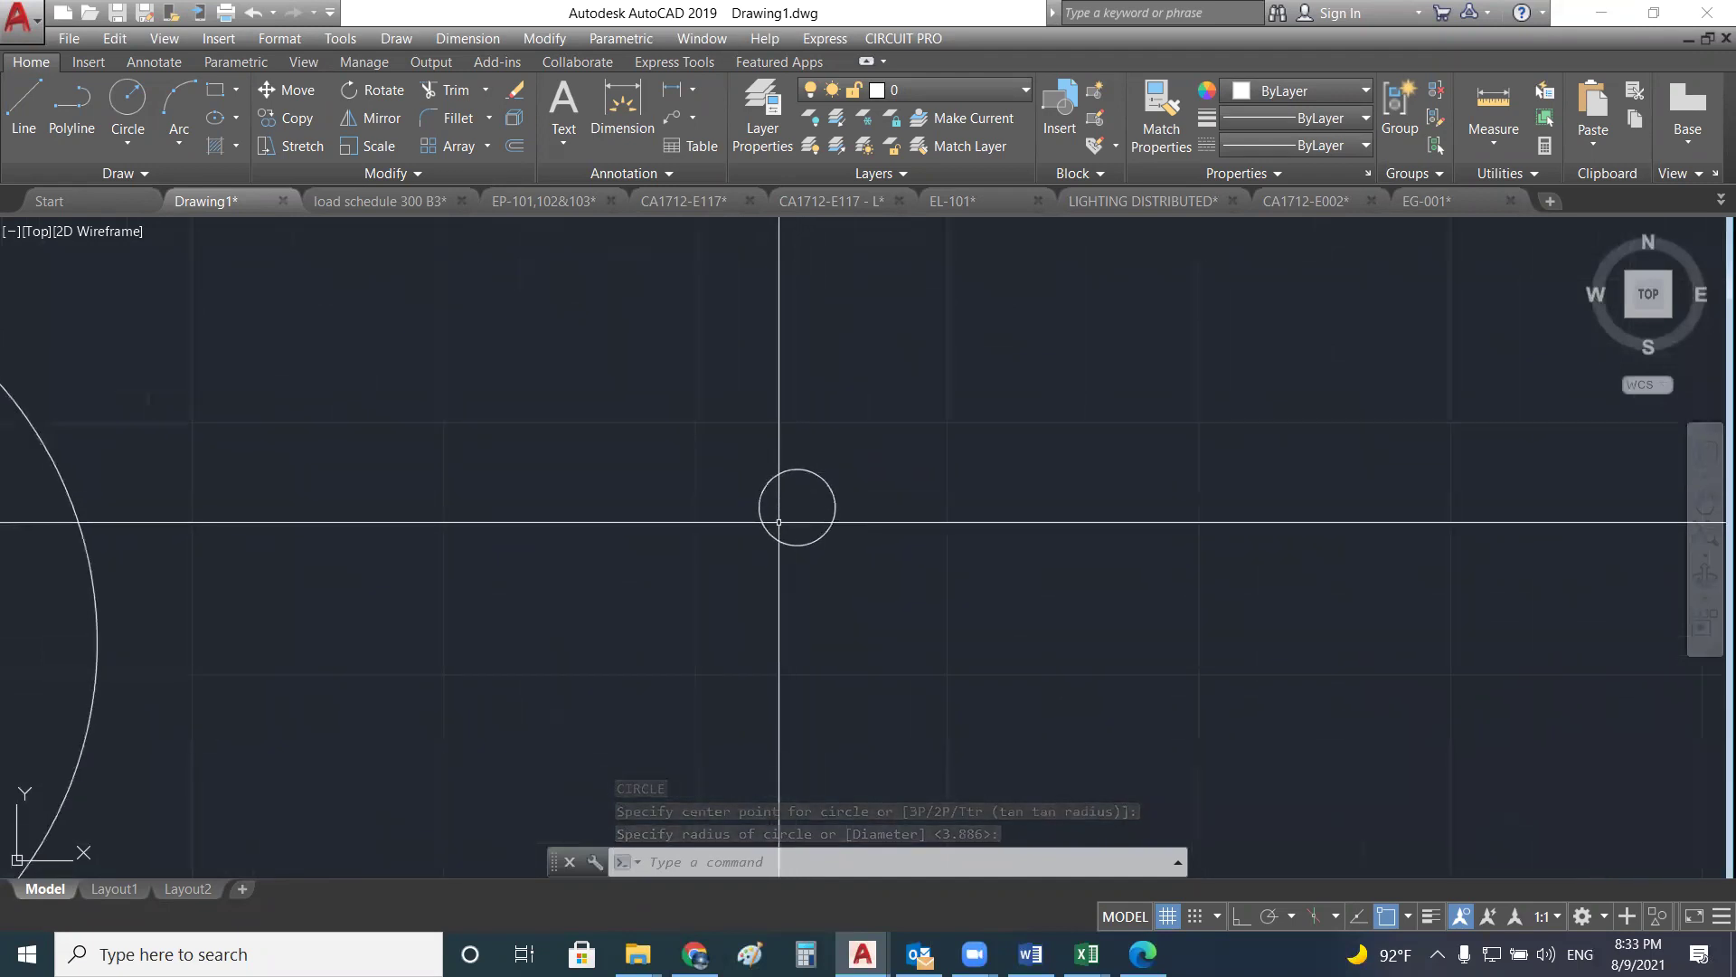
pyautogui.scroll(2, 788, 486)
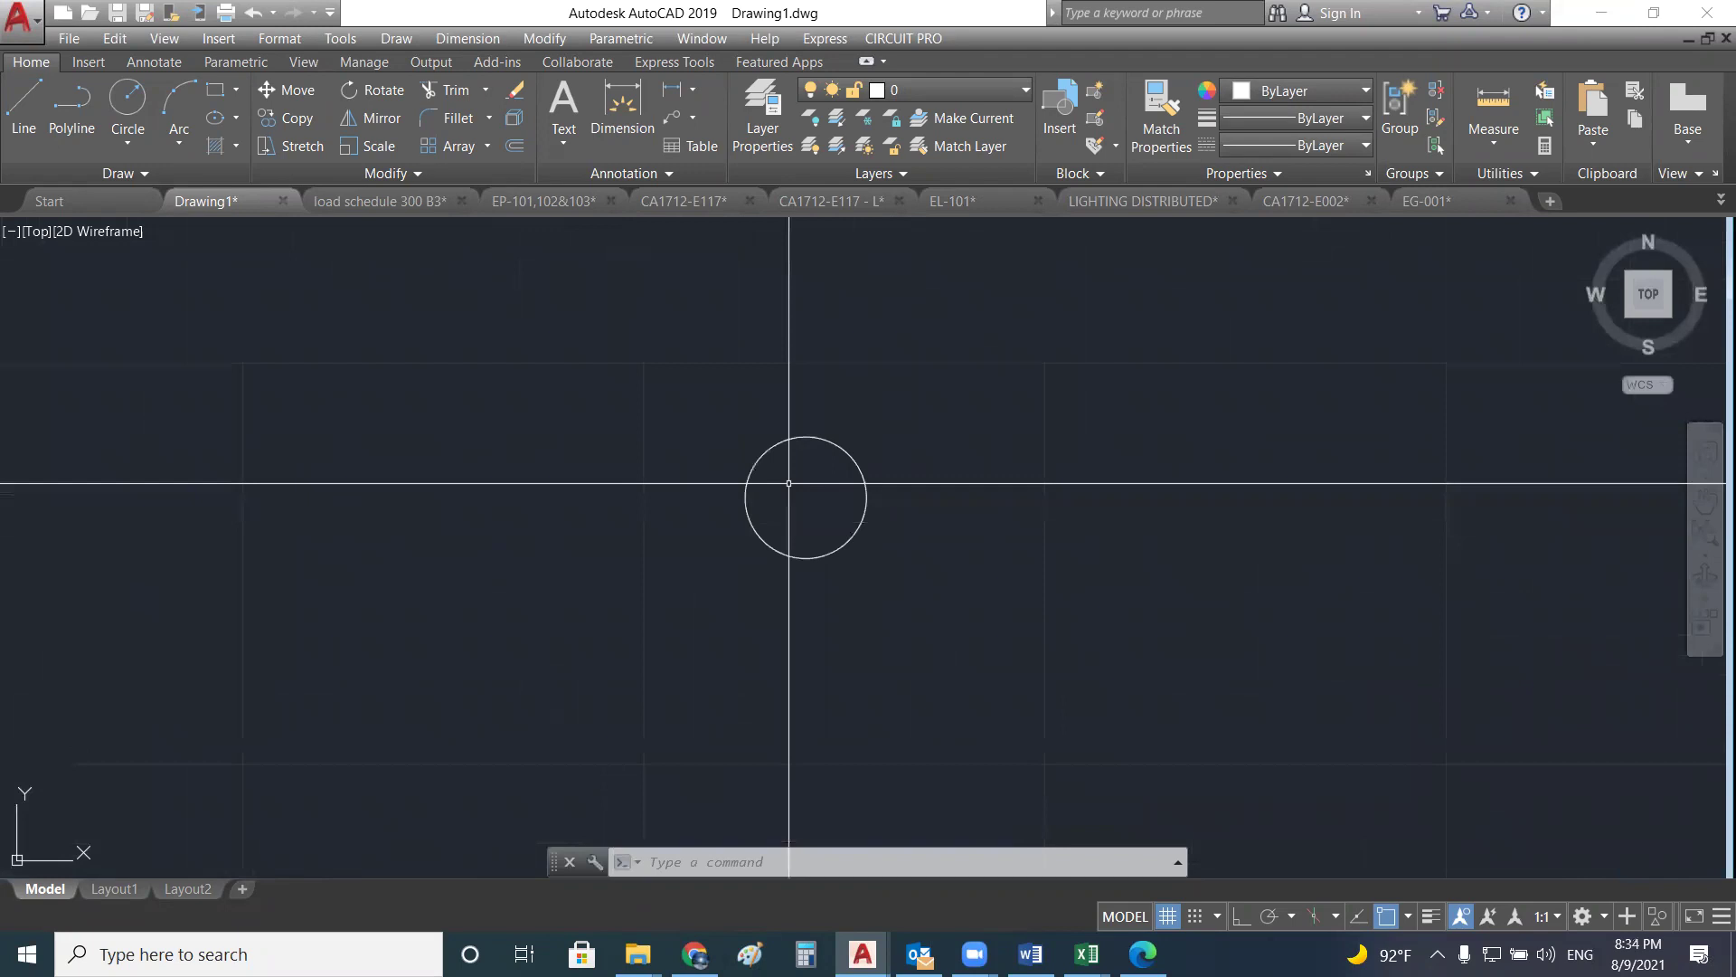
pyautogui.moveTo(789, 473); pyautogui.dragTo(674, 484, button='middle')
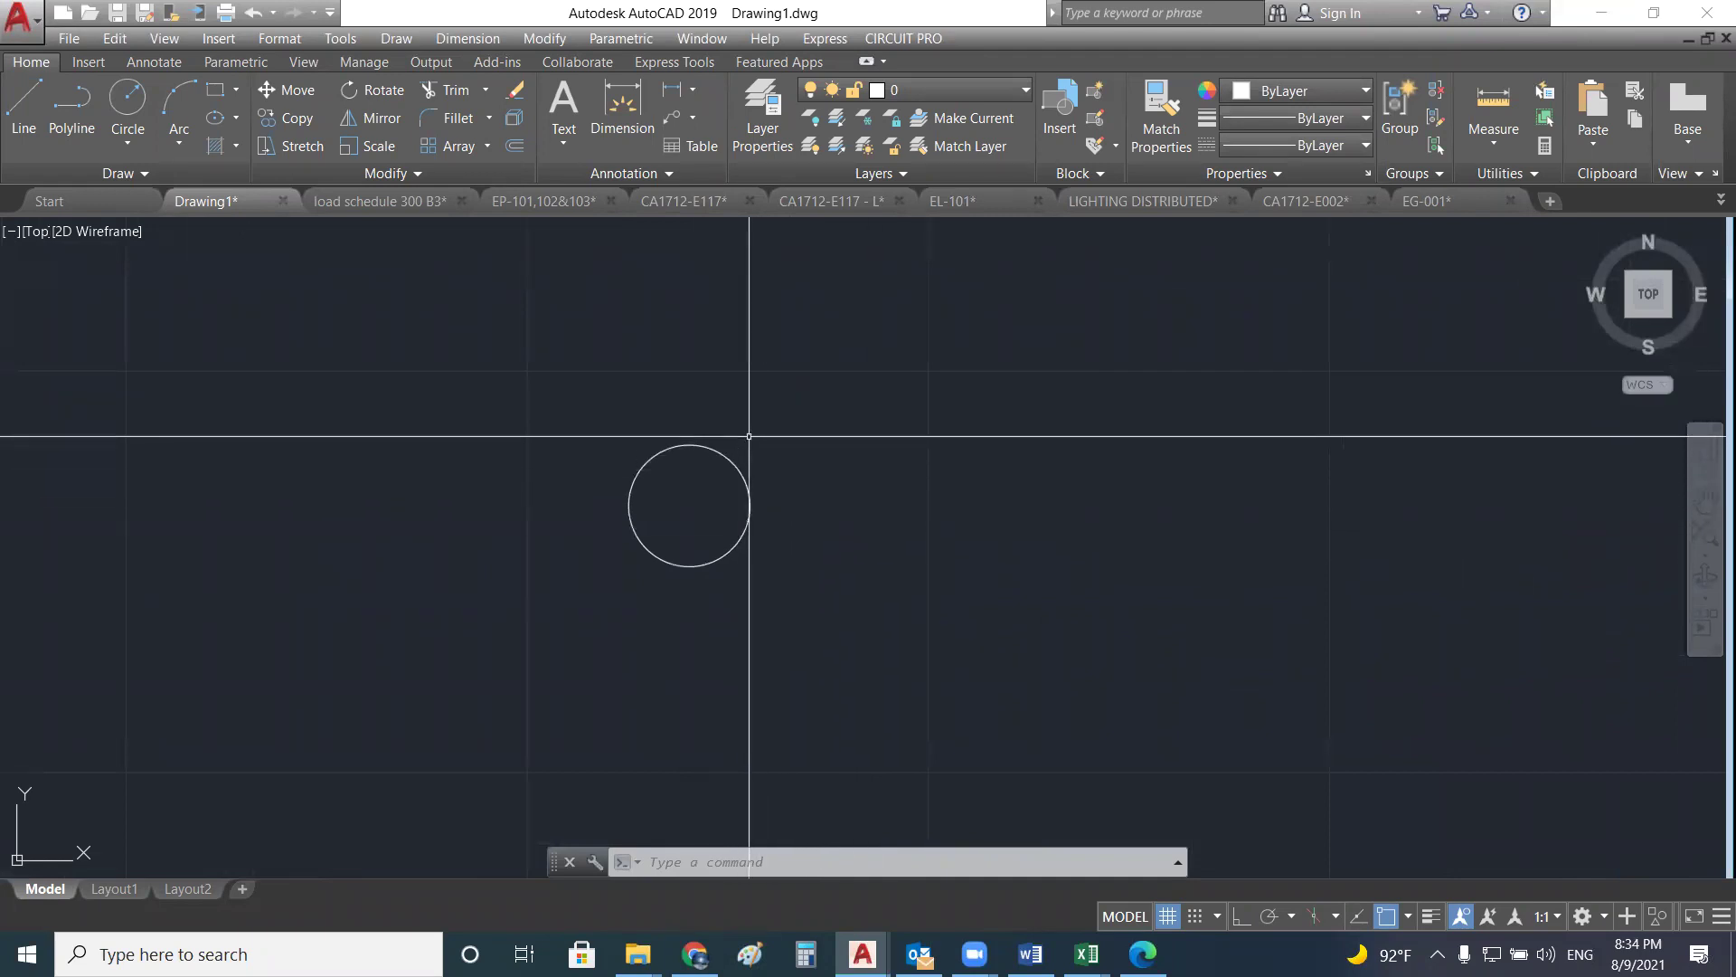
pyautogui.press('Escape')
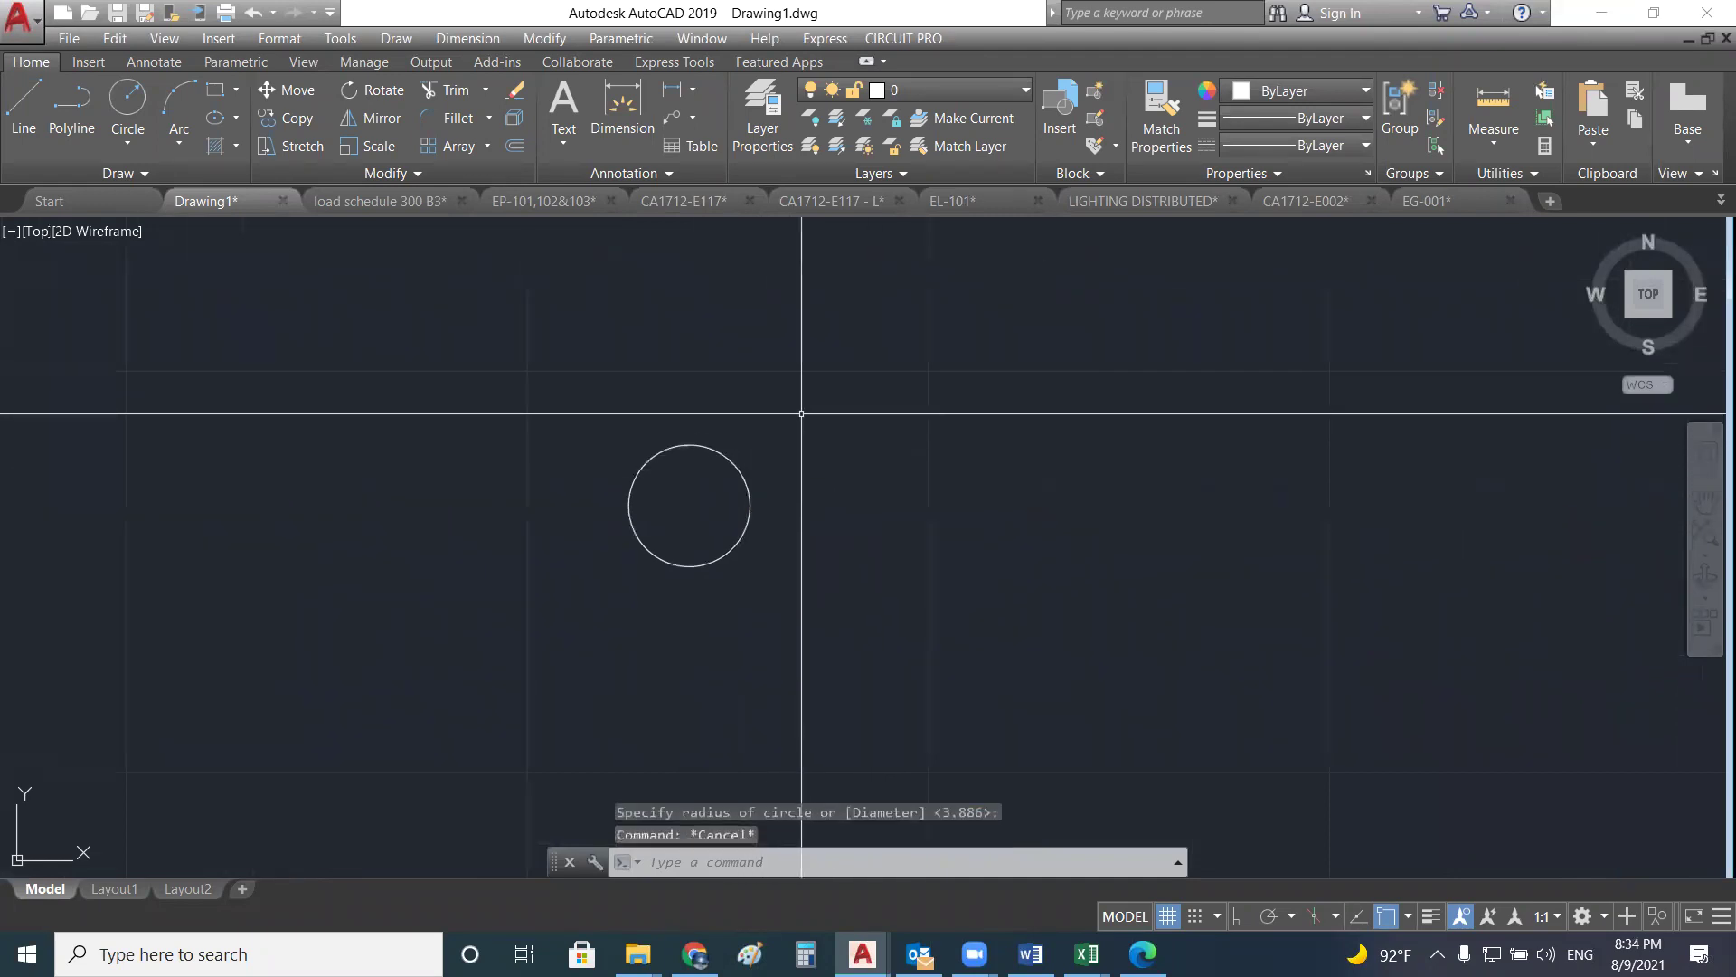
pyautogui.write('c')
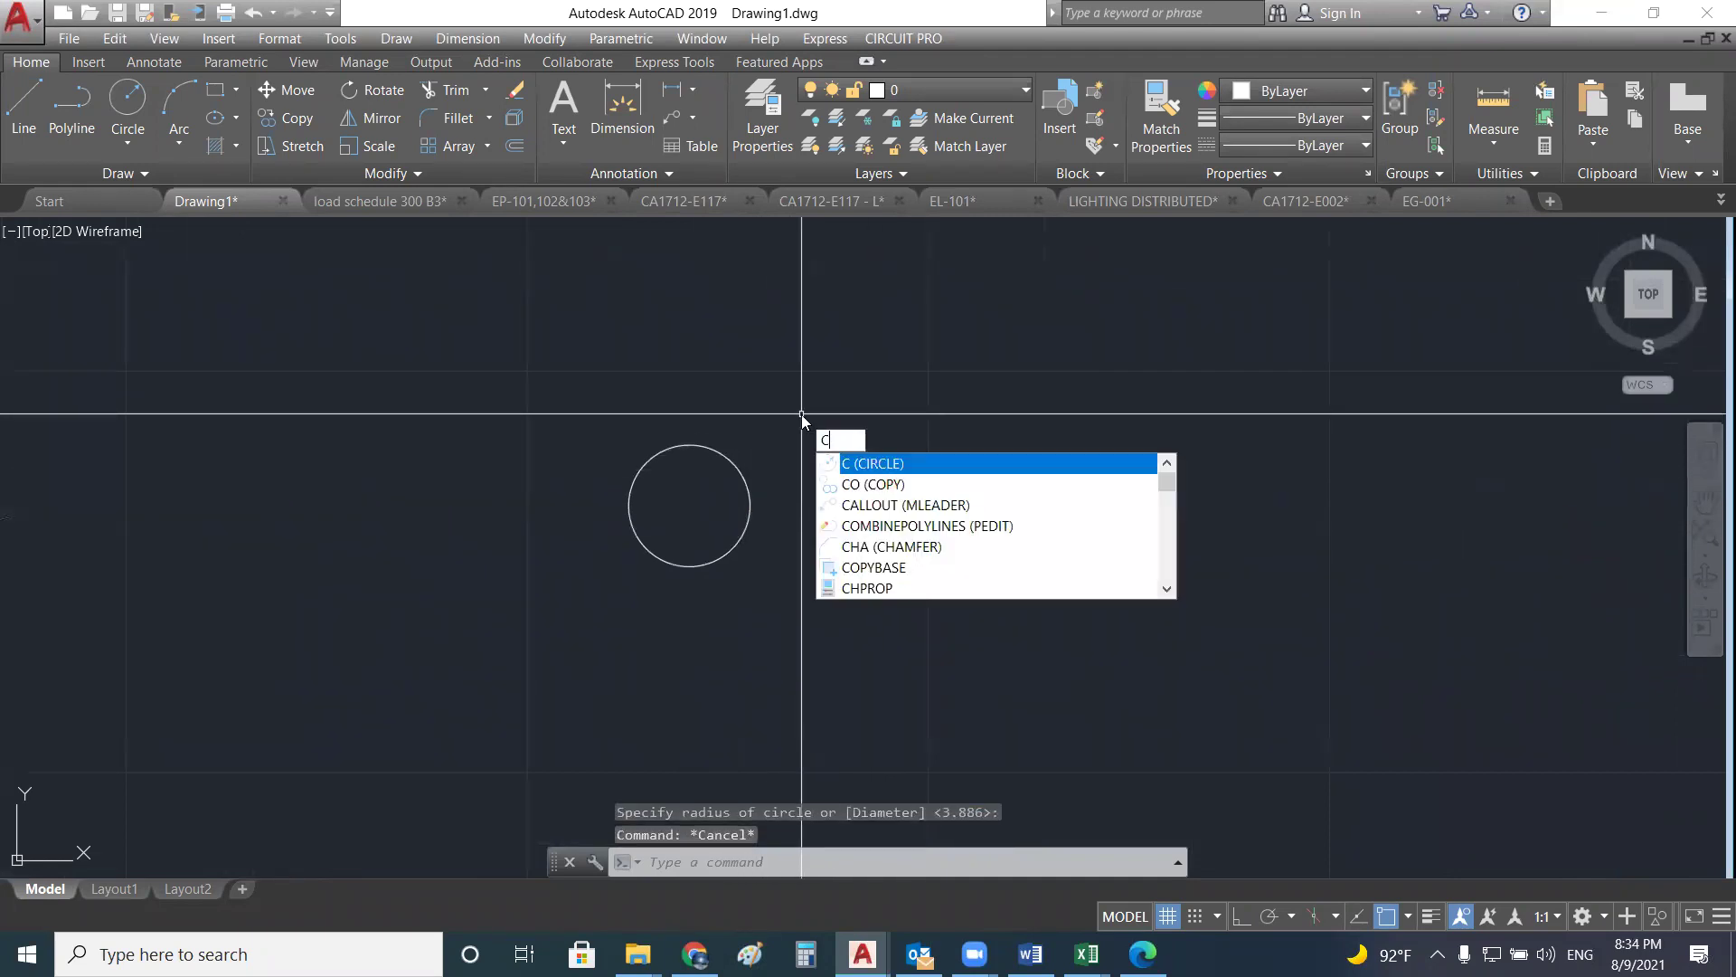
pyautogui.press('Return')
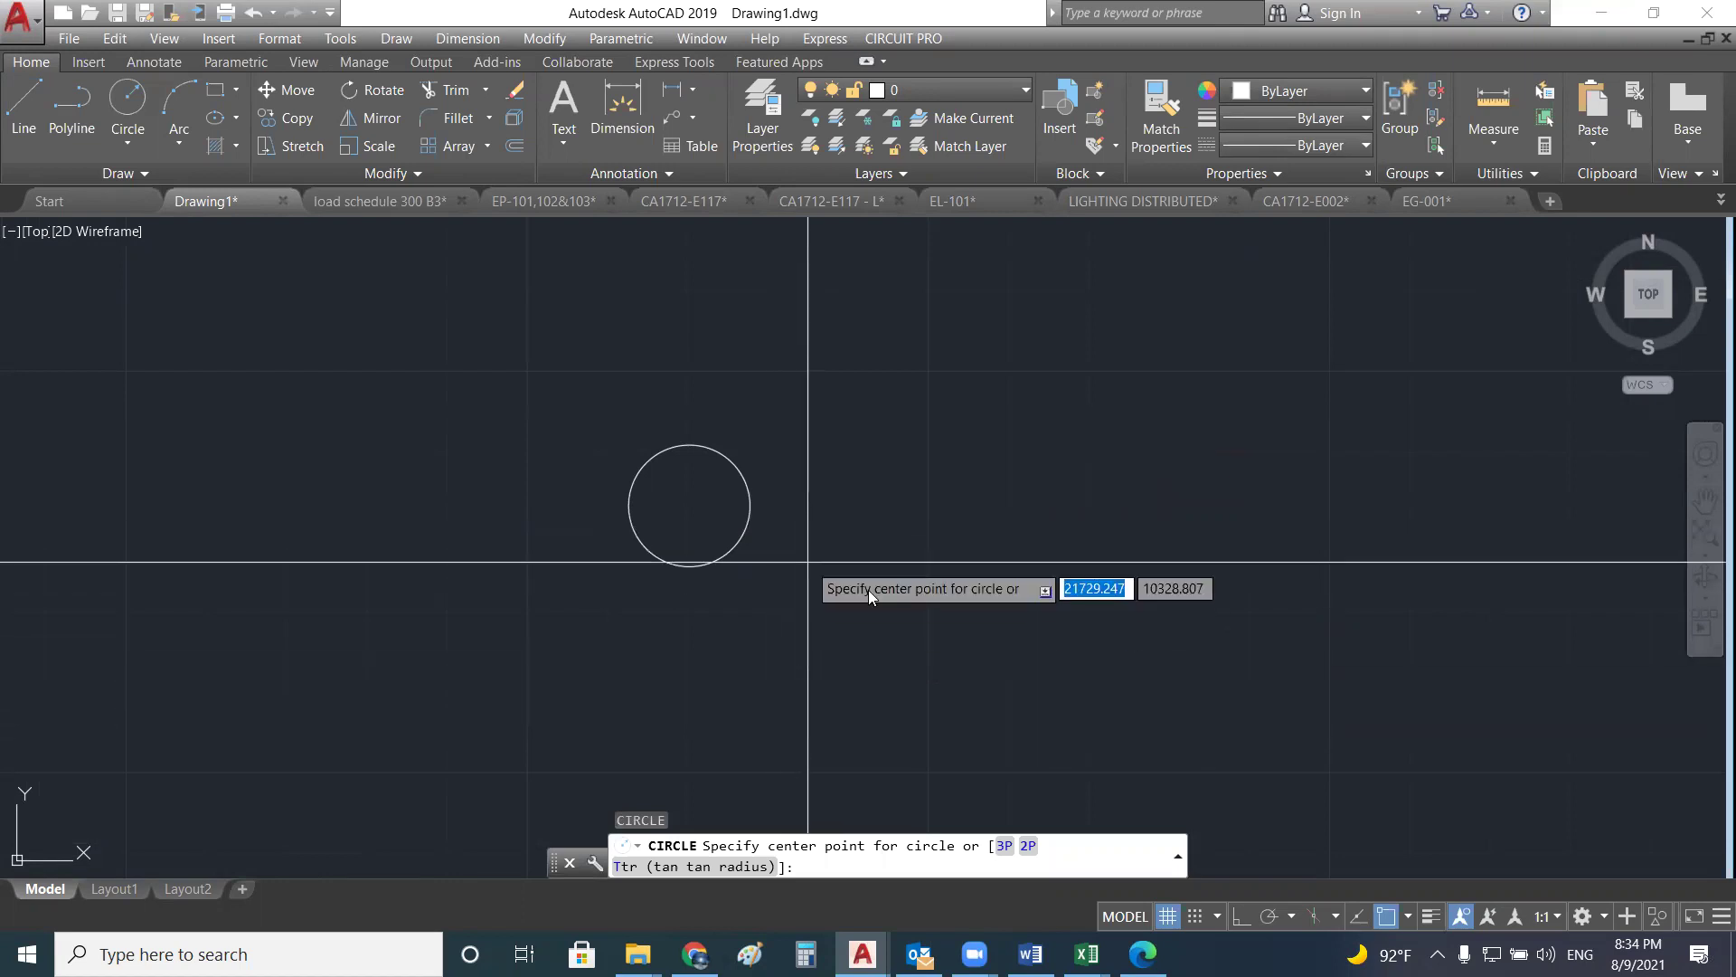
pyautogui.press('Escape')
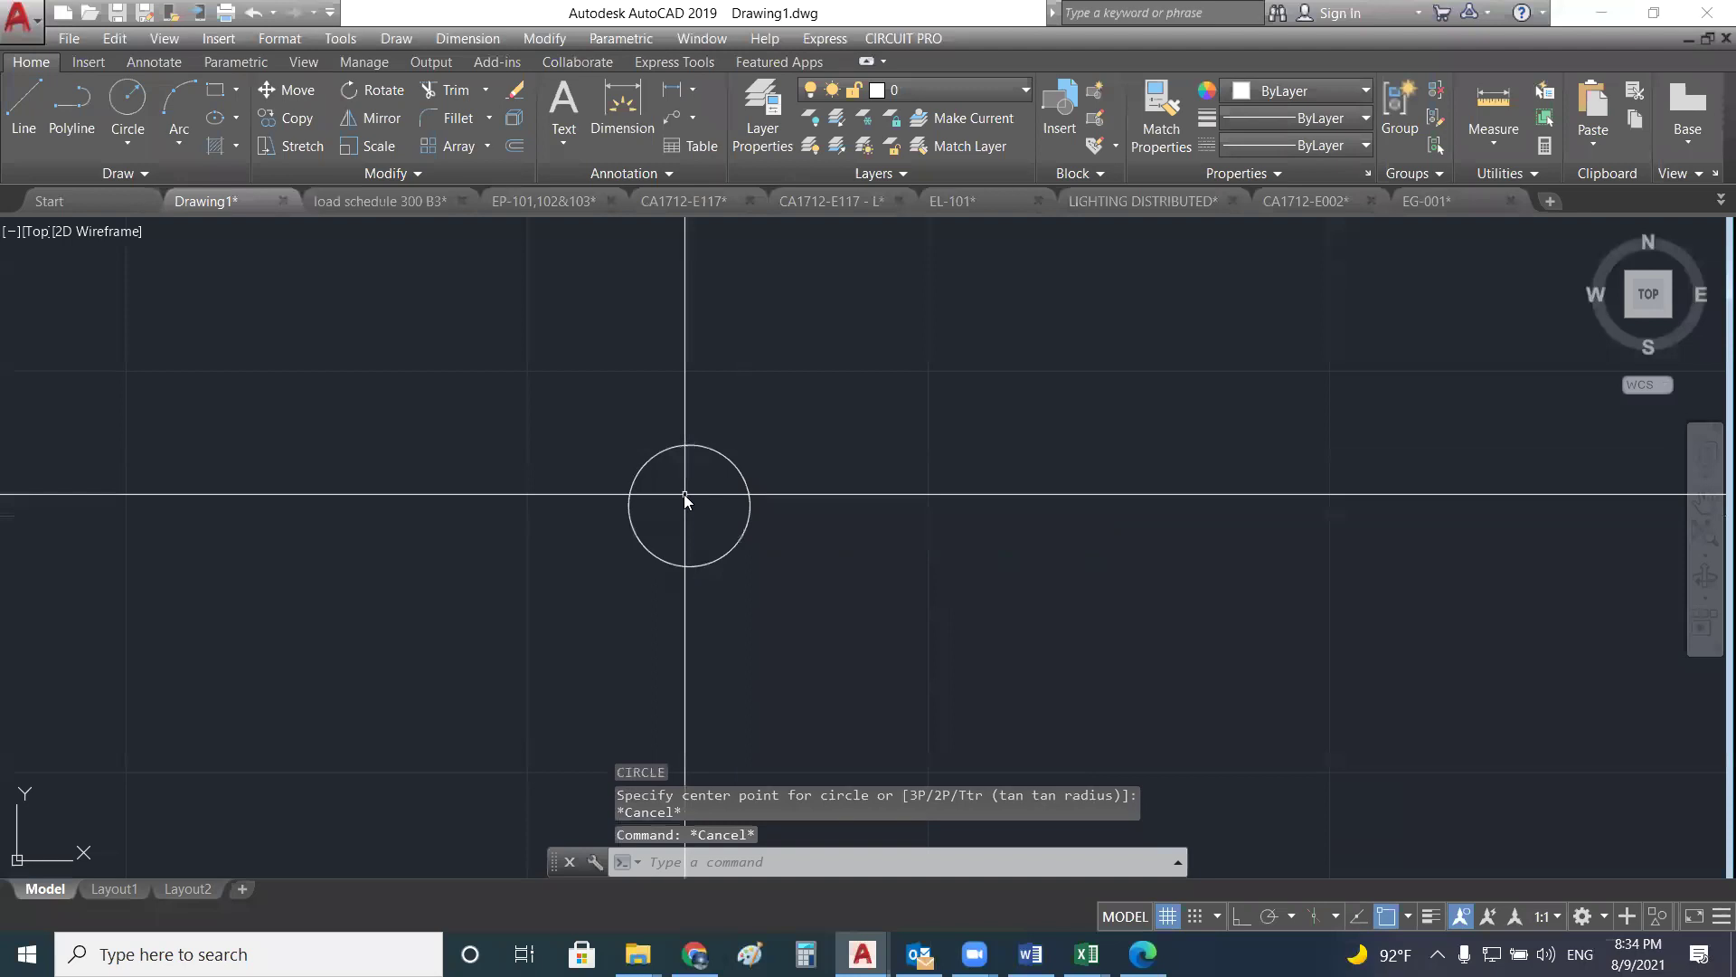
# - Draw a circle with radius 7 around the small circle, starting from the small circle's center
pyautogui.press('Return')
pyautogui.click(689, 503)
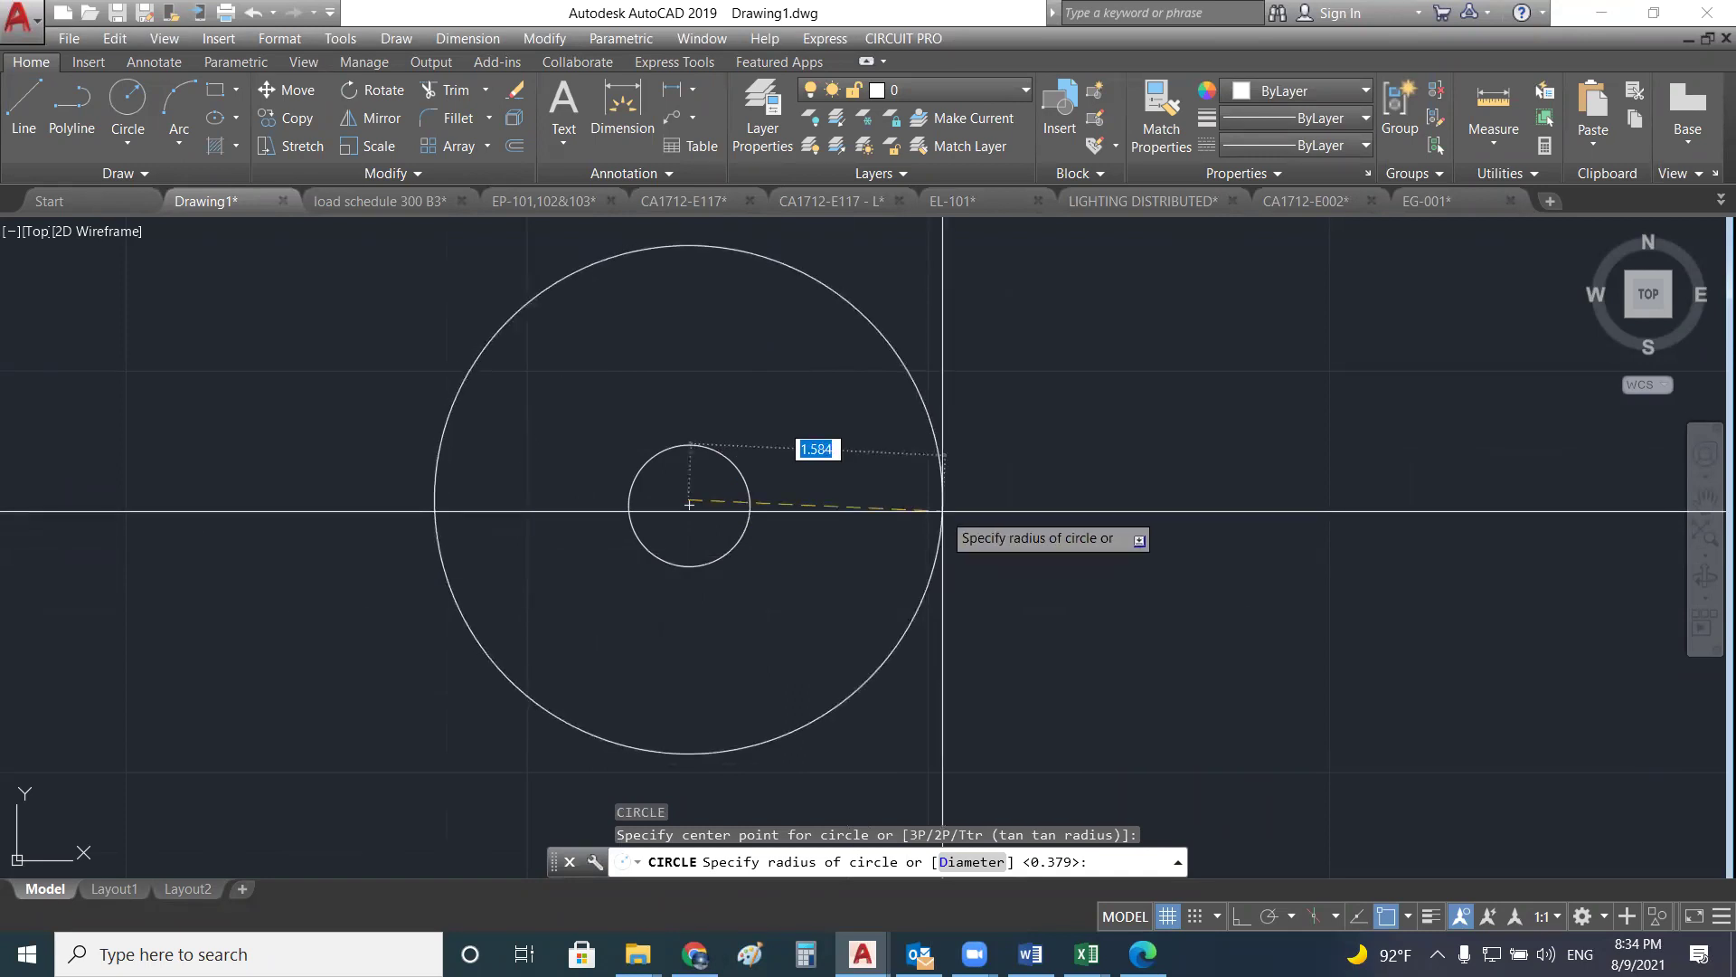
pyautogui.press('Return')
pyautogui.scroll(-8, 942, 510)
pyautogui.scroll(3, 814, 434)
# - Select the new outer circle to check its radius and diameter properties, and clear the selection
pyautogui.click(978, 358)
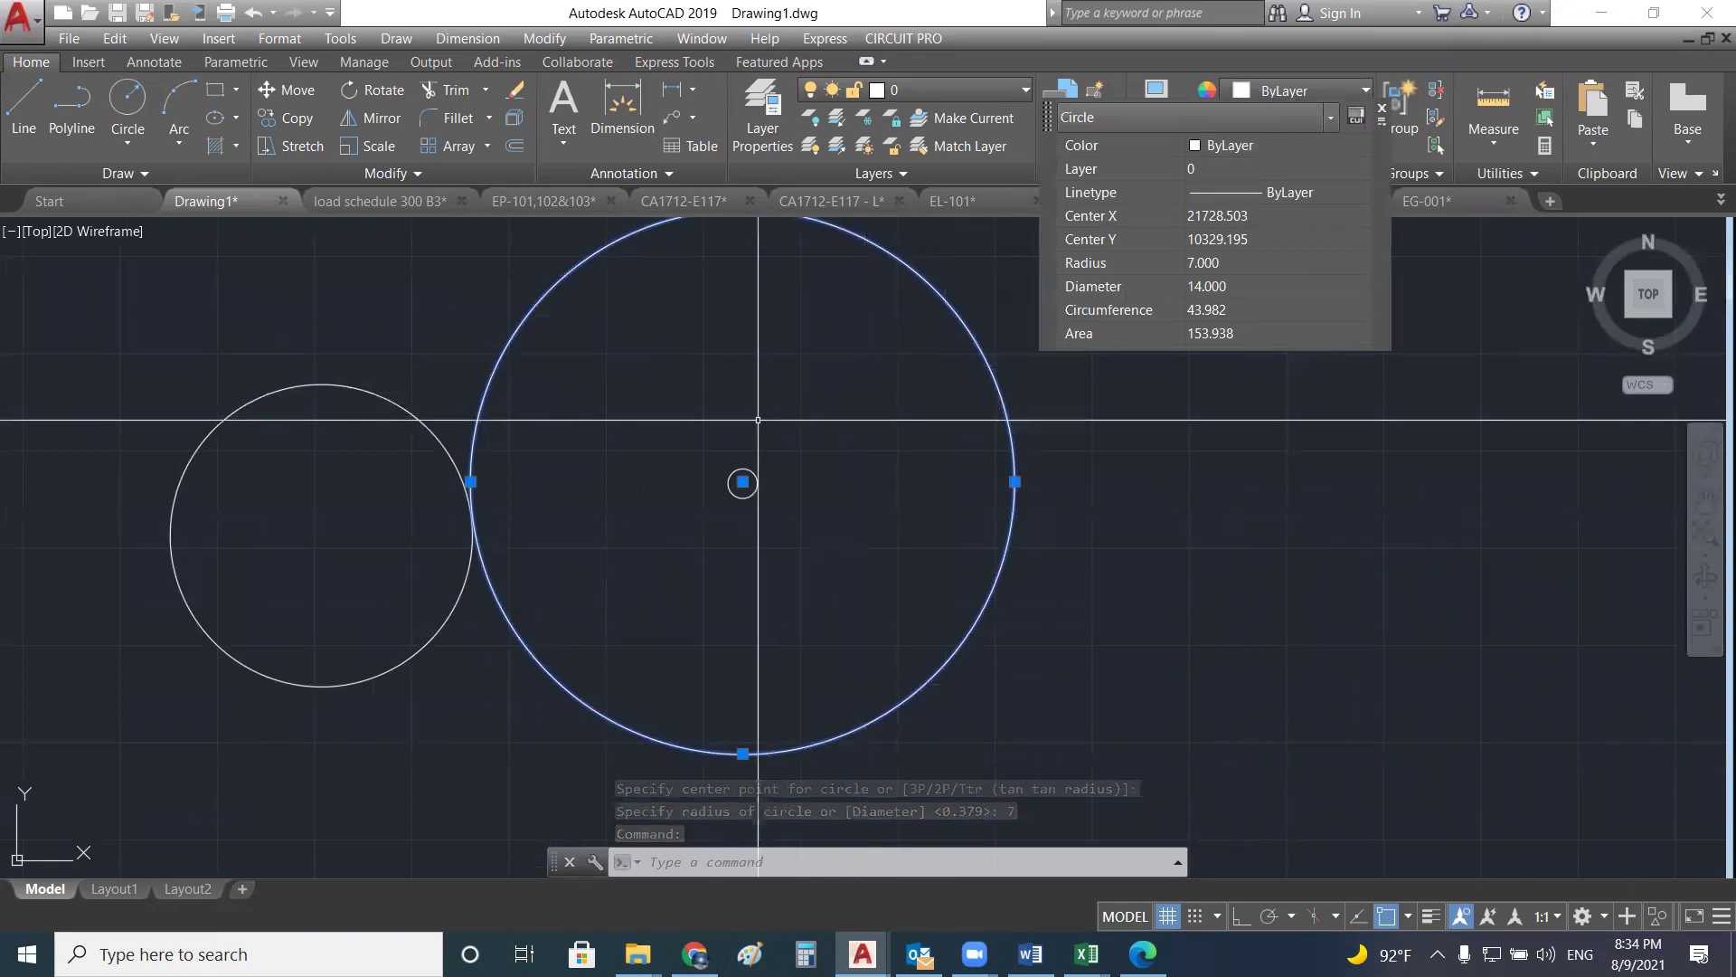
pyautogui.scroll(-2, 735, 429)
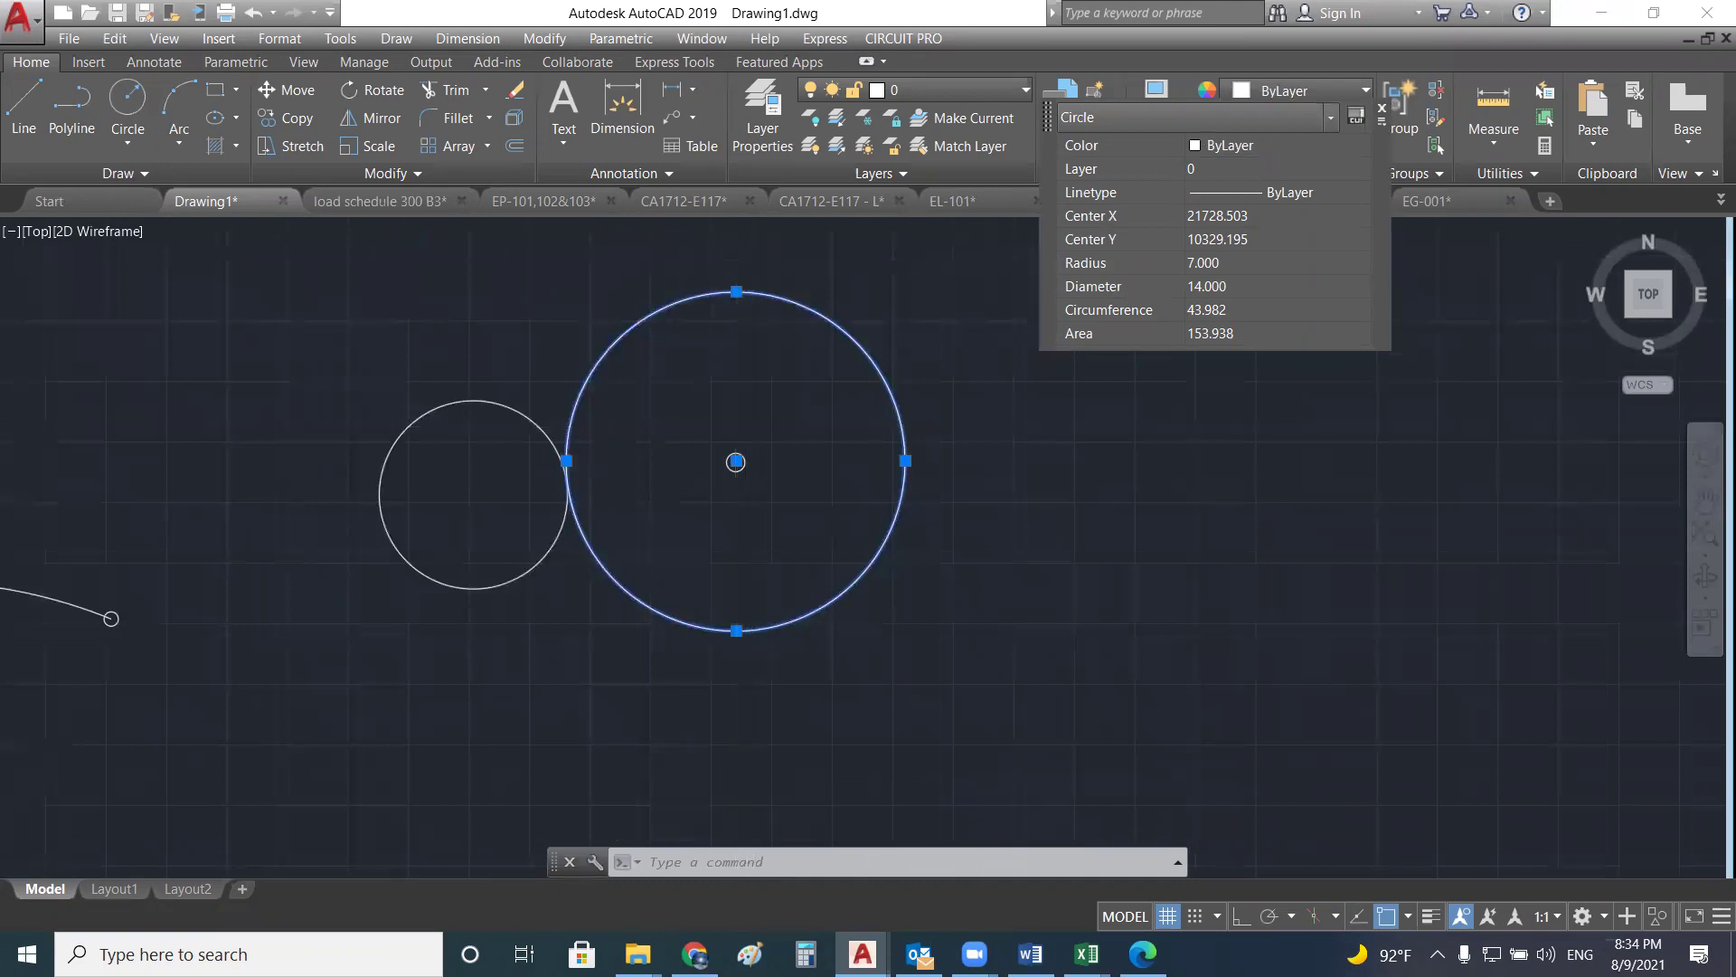
pyautogui.scroll(2, 753, 423)
pyautogui.moveTo(737, 430); pyautogui.dragTo(696, 491, button='middle')
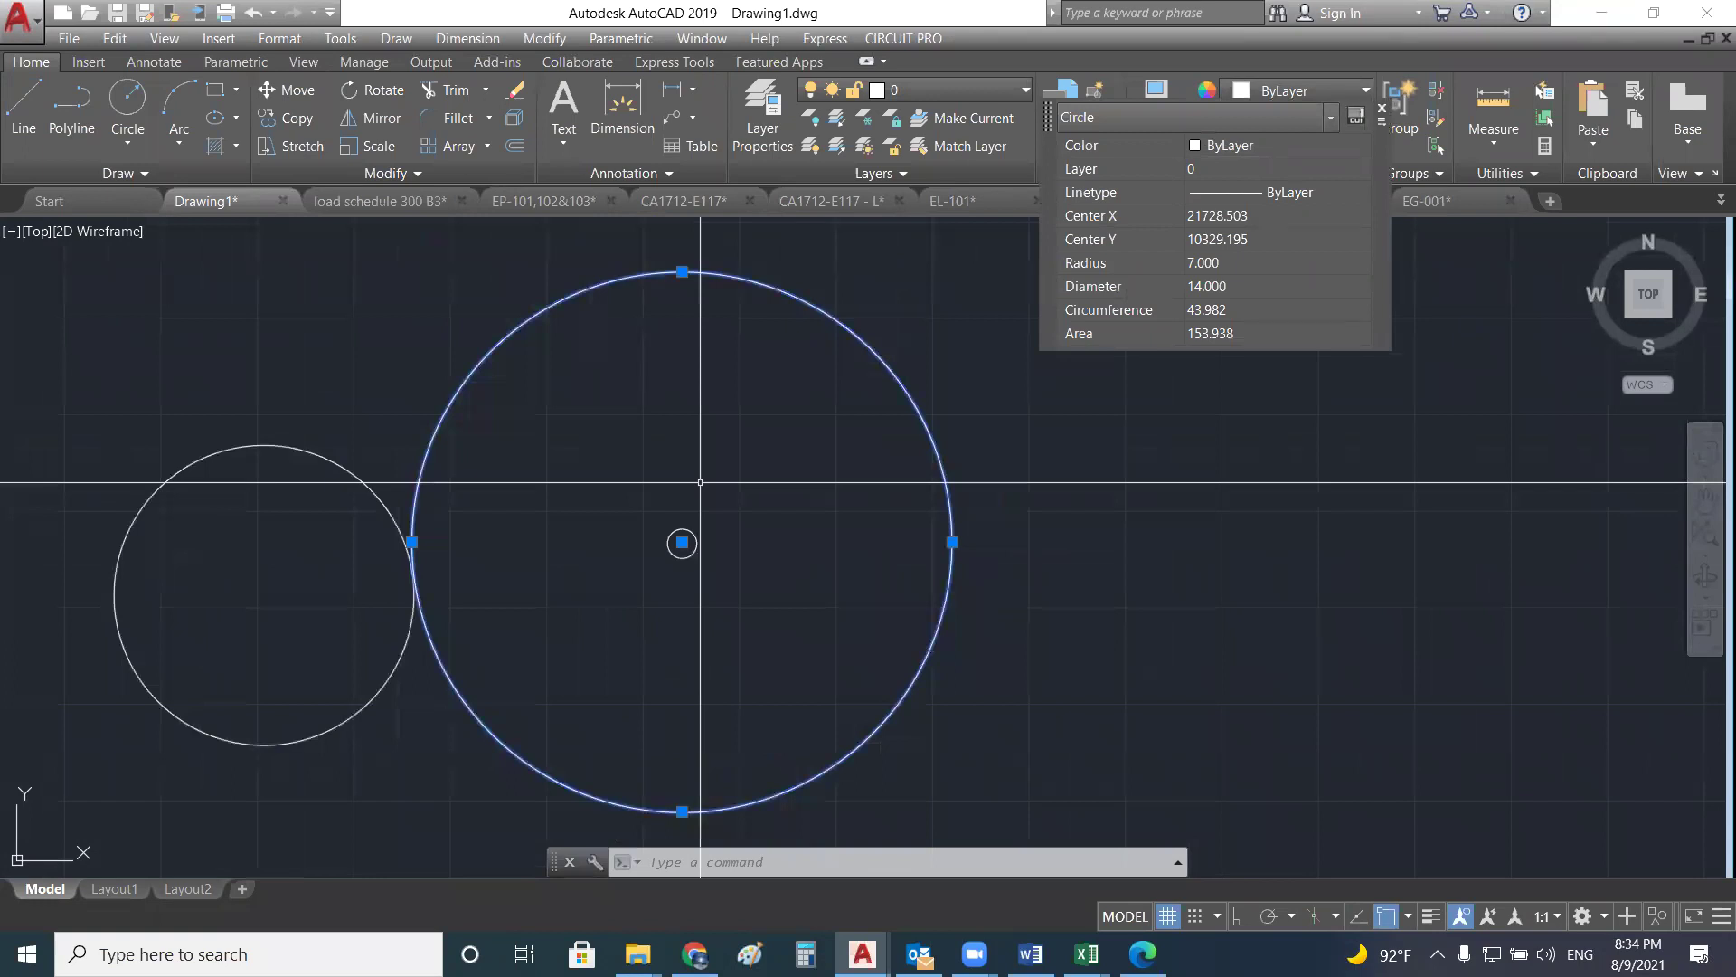
pyautogui.press('Escape')
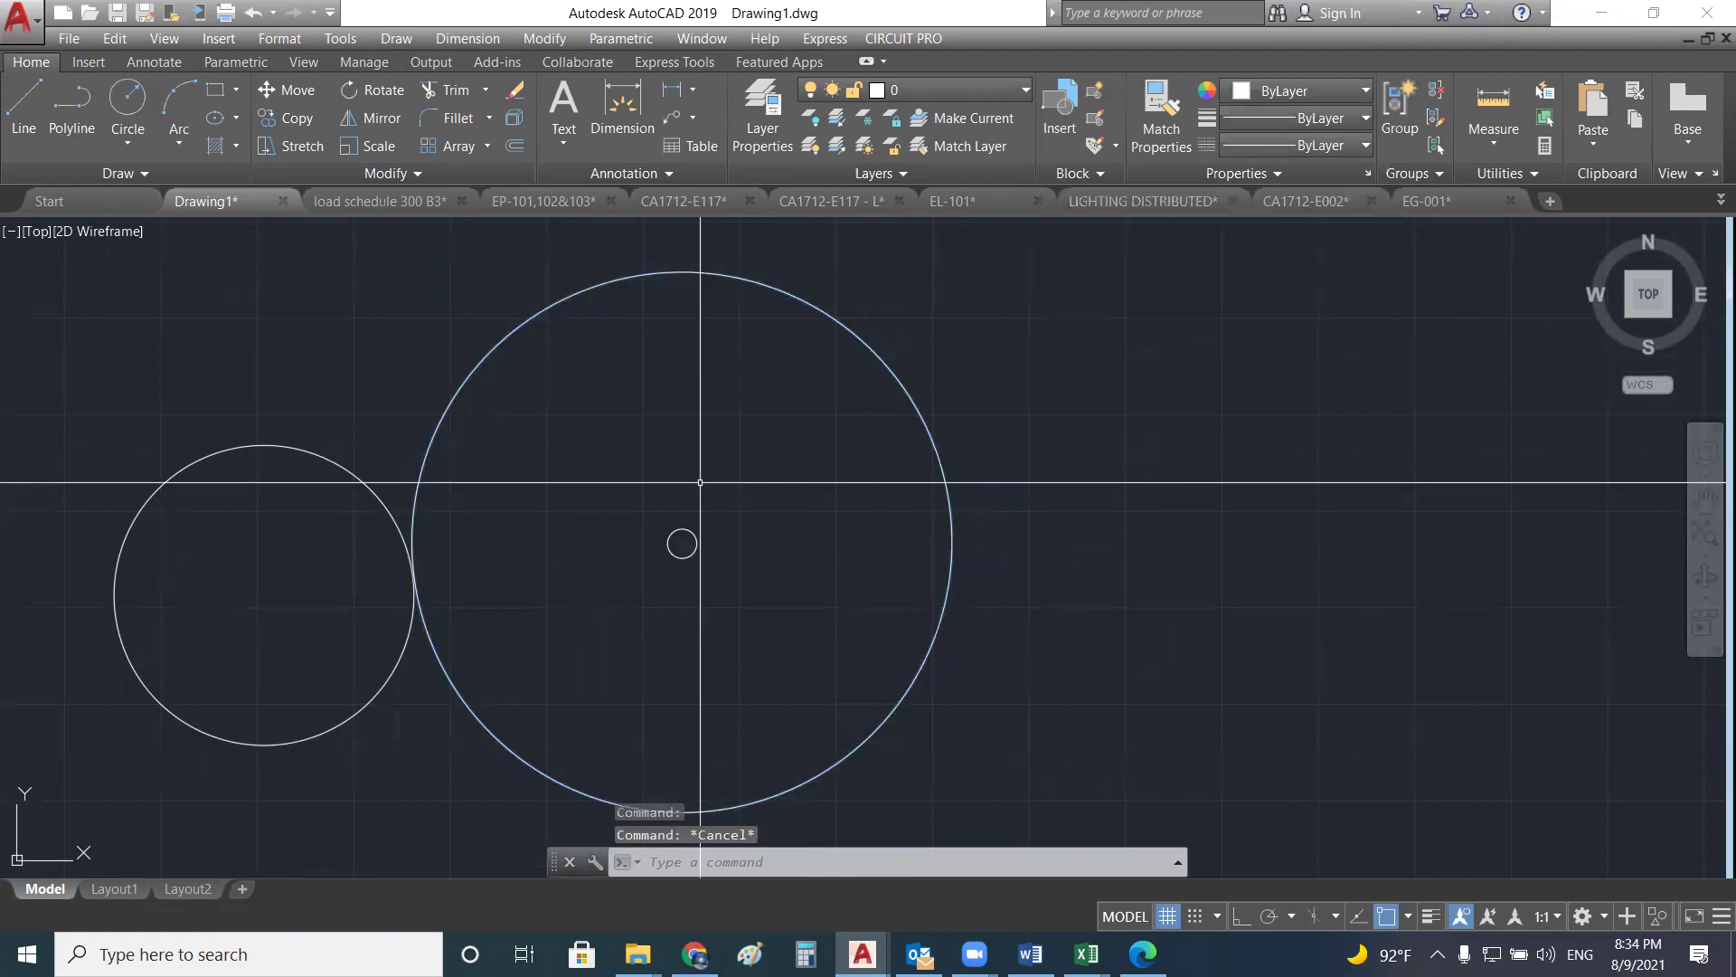
# - Draw another circle from the small circle's center, using the Diameter option with a value of 7
pyautogui.press('Return')
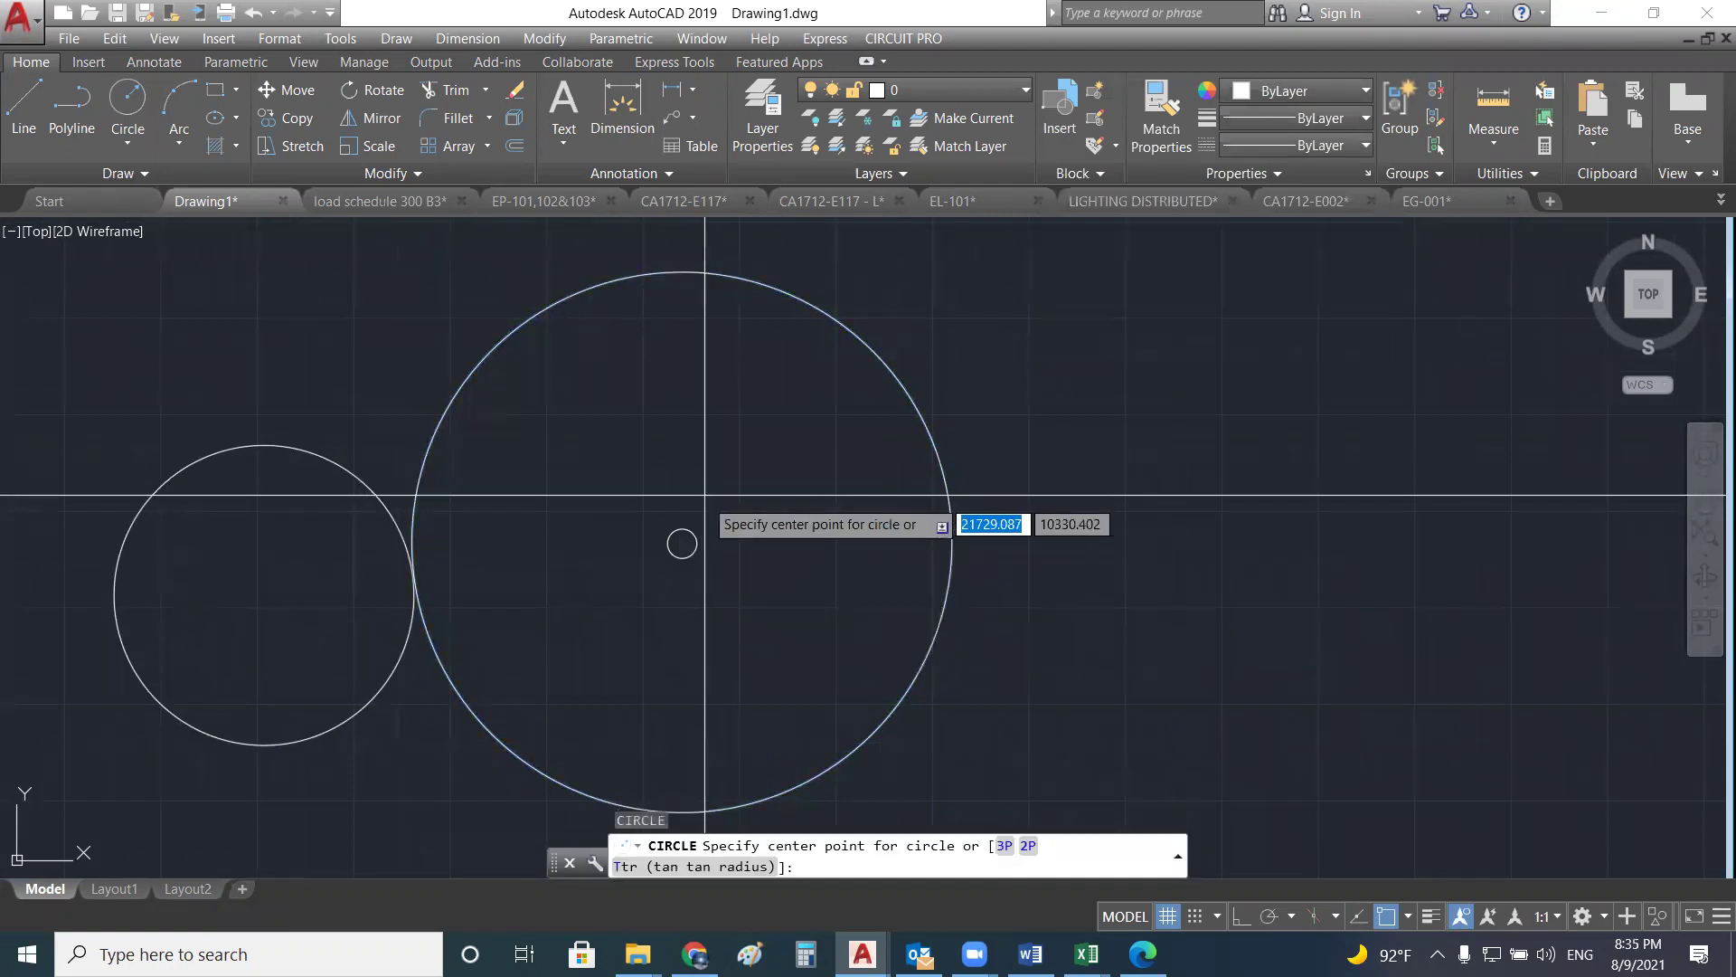
pyautogui.click(682, 544)
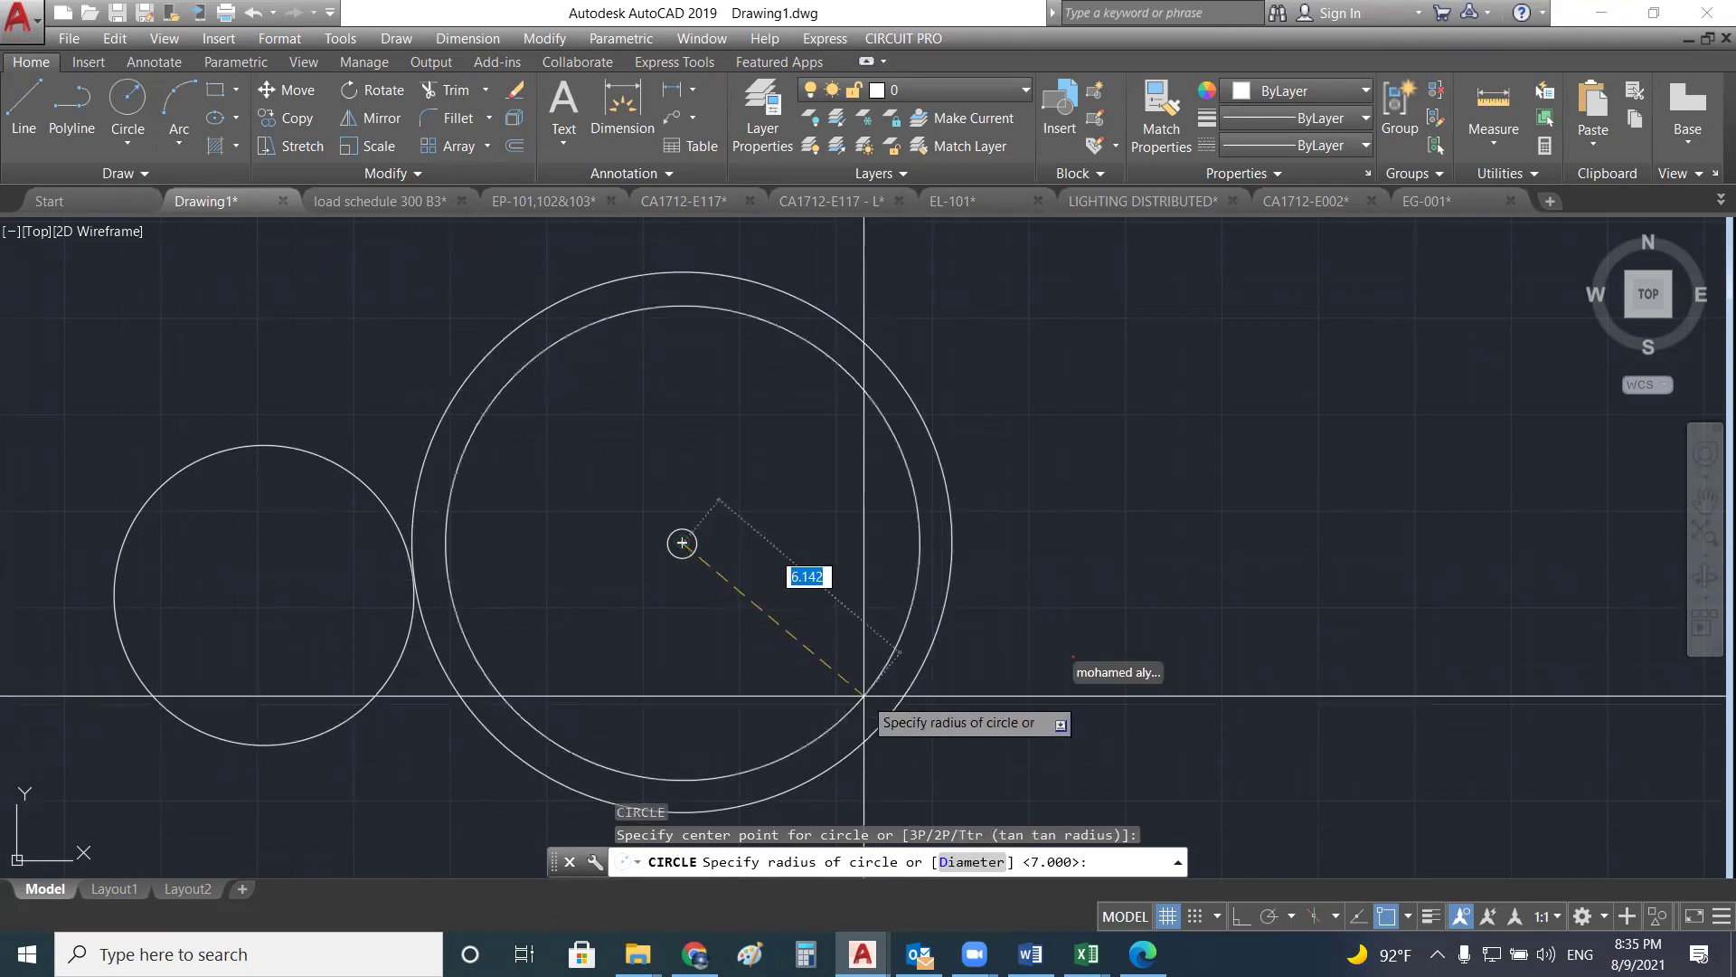
pyautogui.write('d')
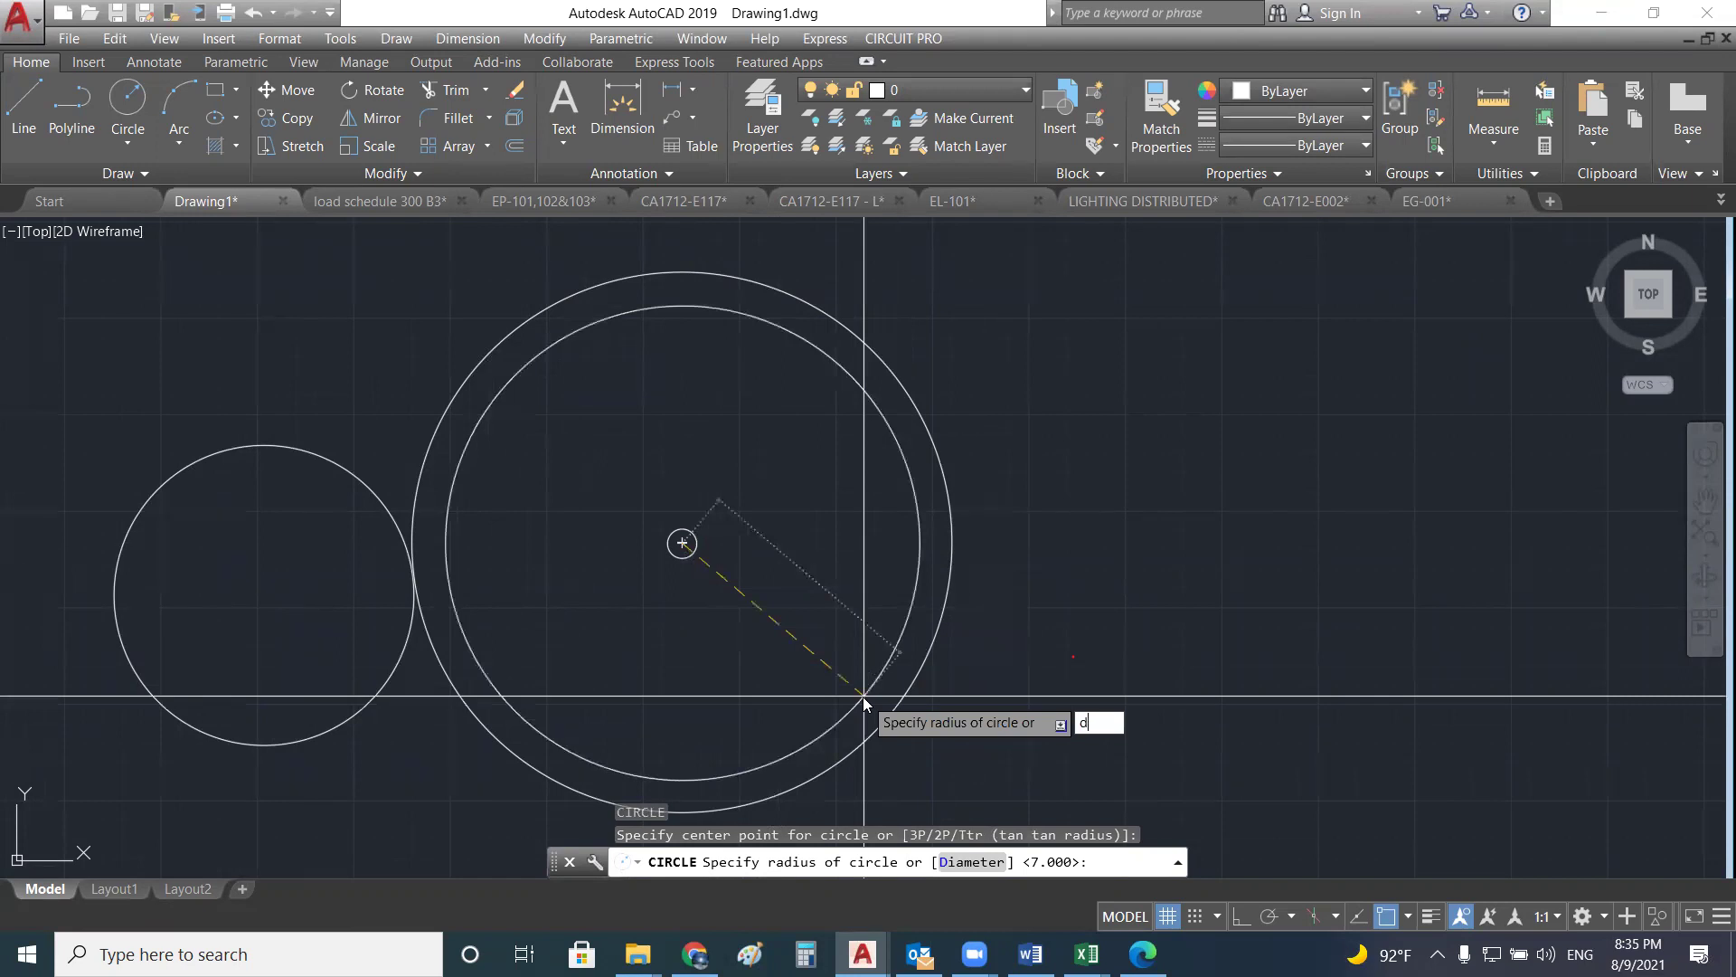
pyautogui.press('Return')
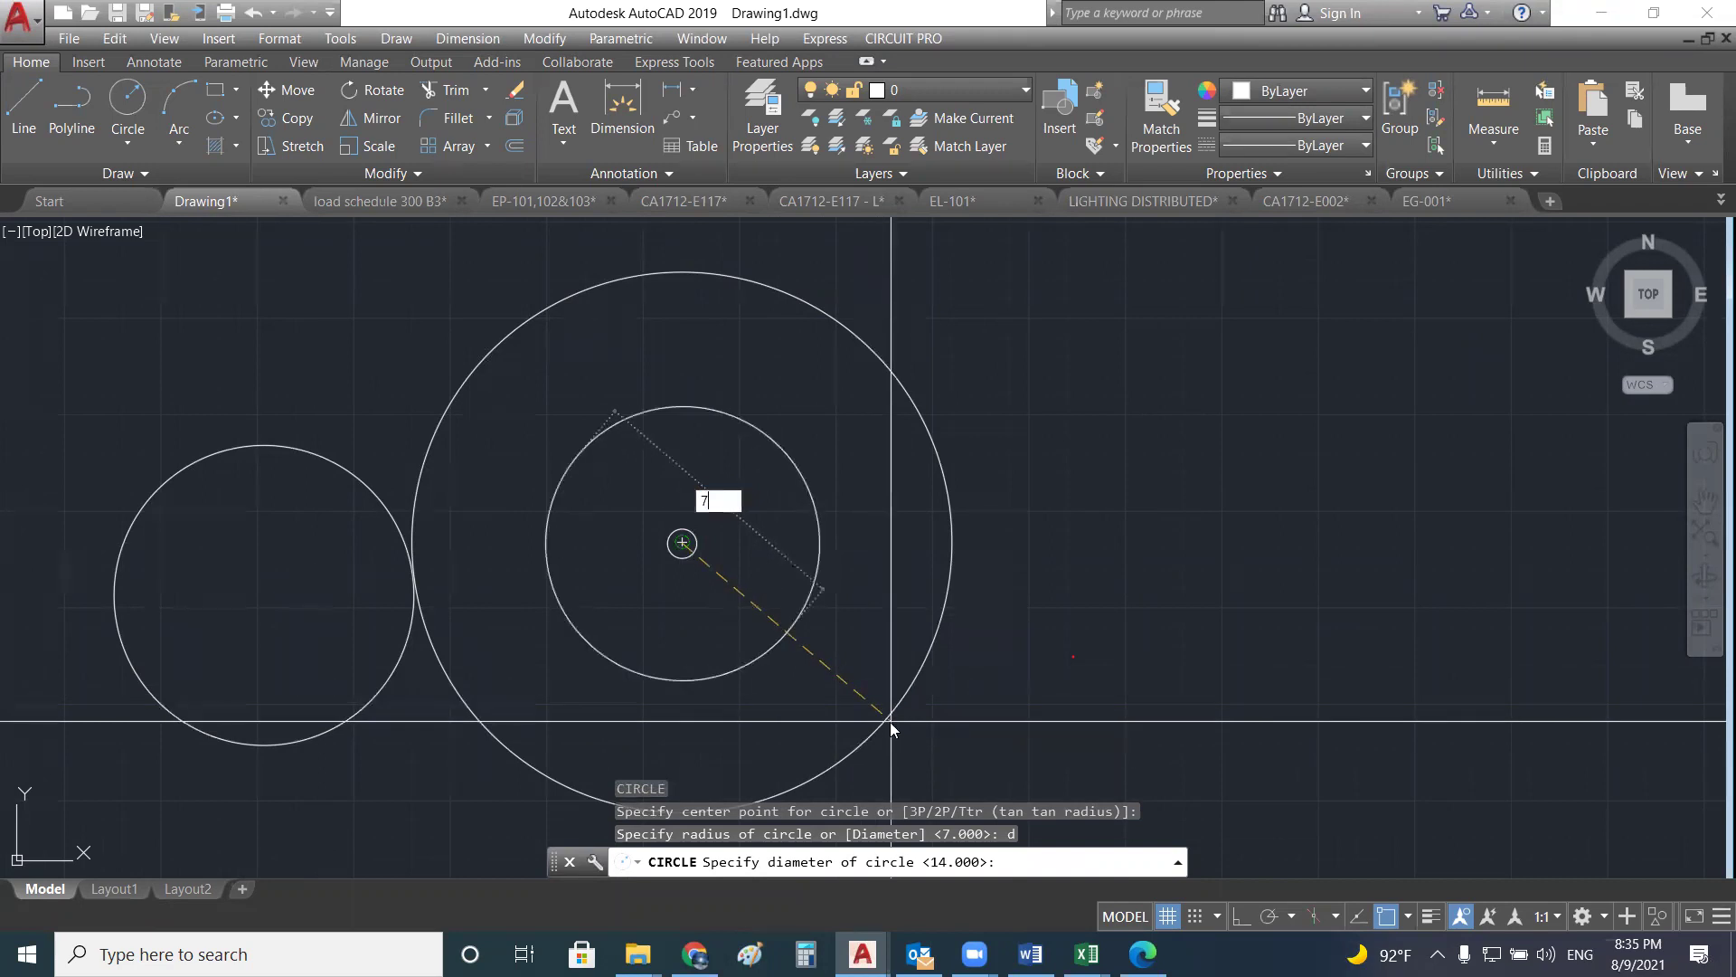
pyautogui.write('7')
pyautogui.press('Return')
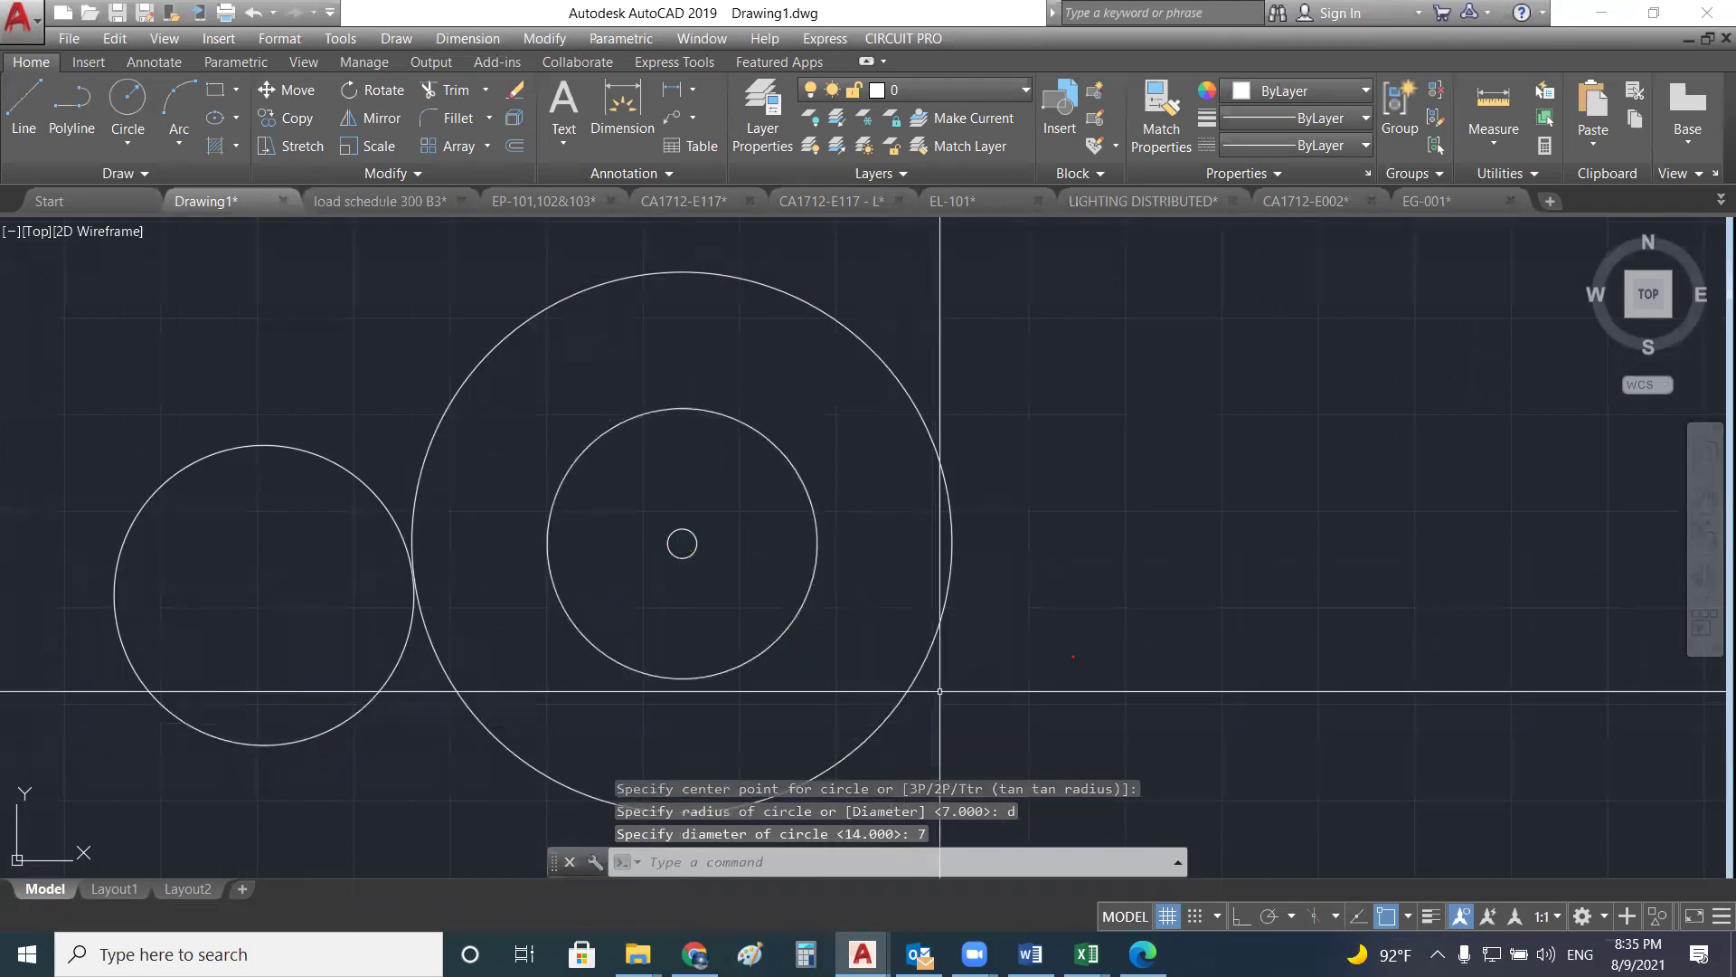
# - Select the middle and outer concentric circles to compare their properties and sizes, and clear the selection
pyautogui.click(811, 506)
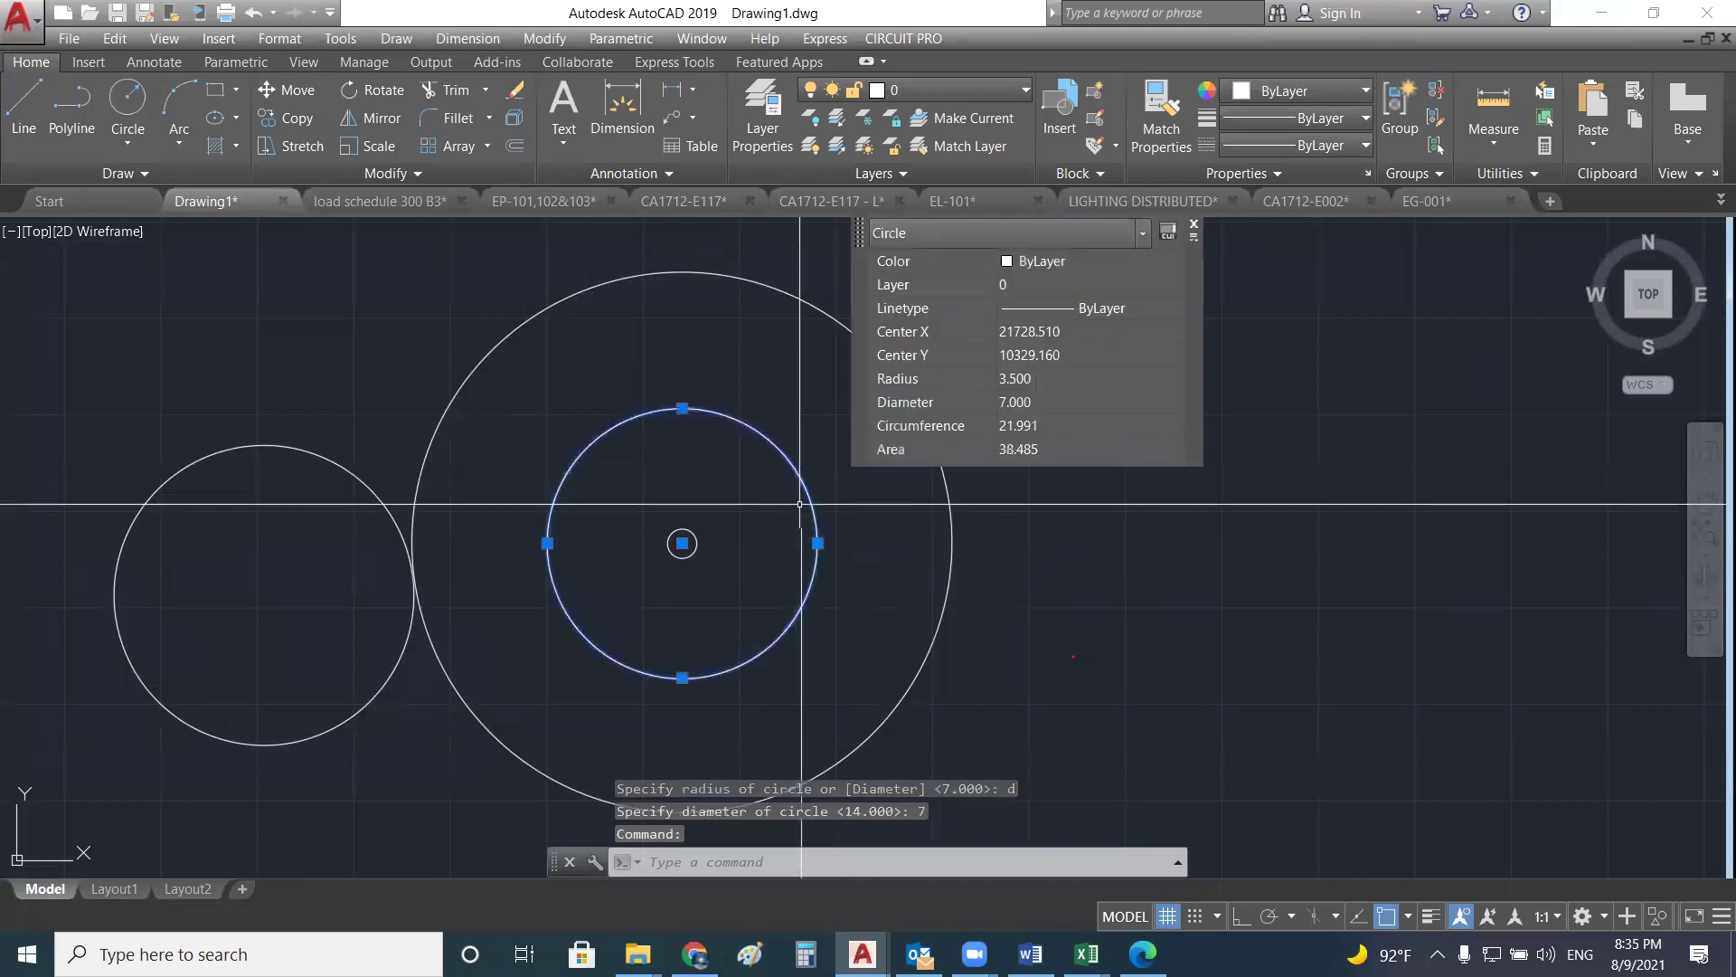
pyautogui.click(735, 279)
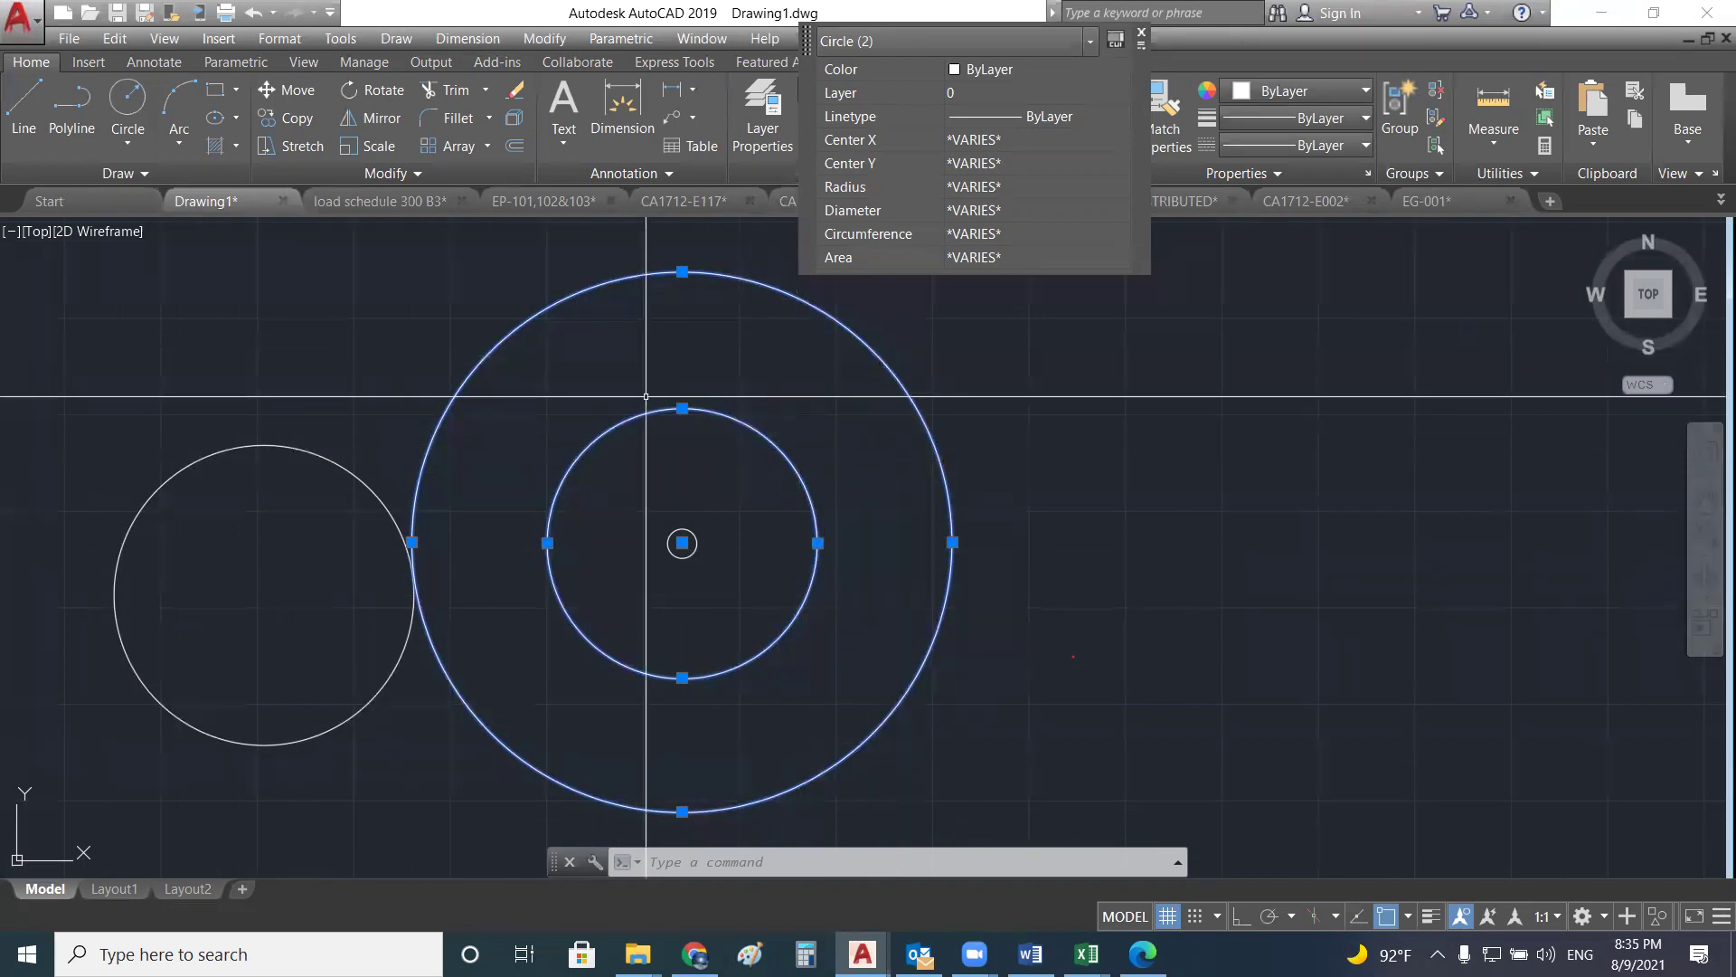
pyautogui.scroll(-4, 505, 397)
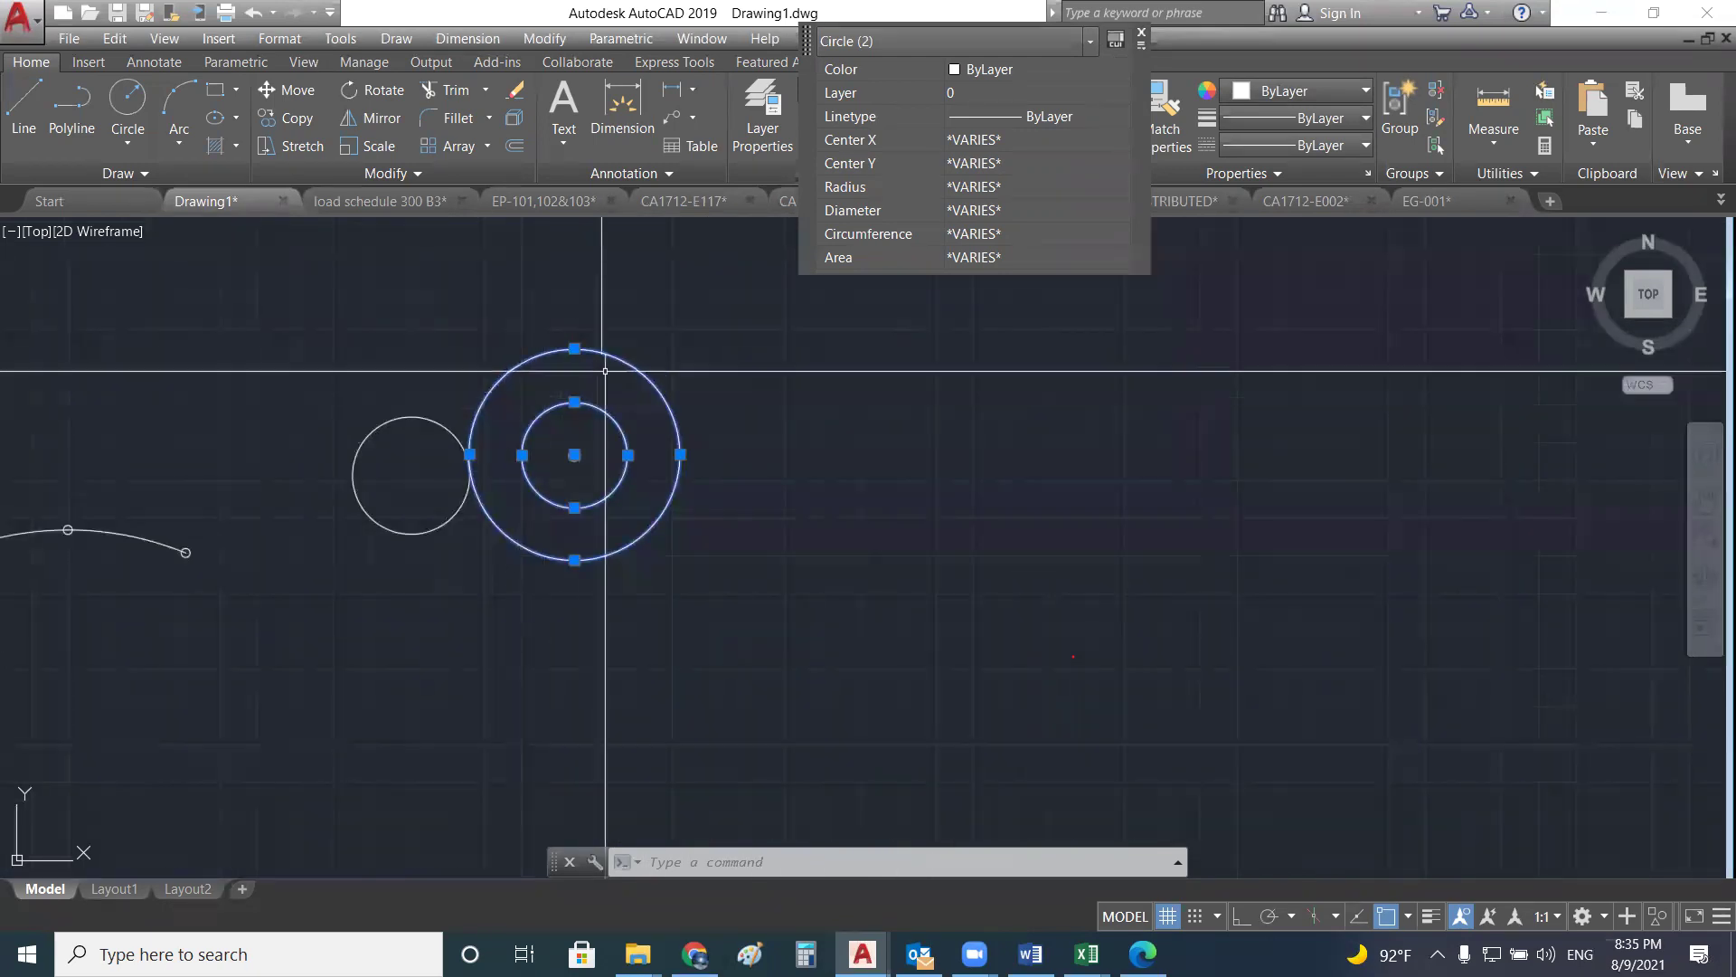
pyautogui.scroll(4, 615, 380)
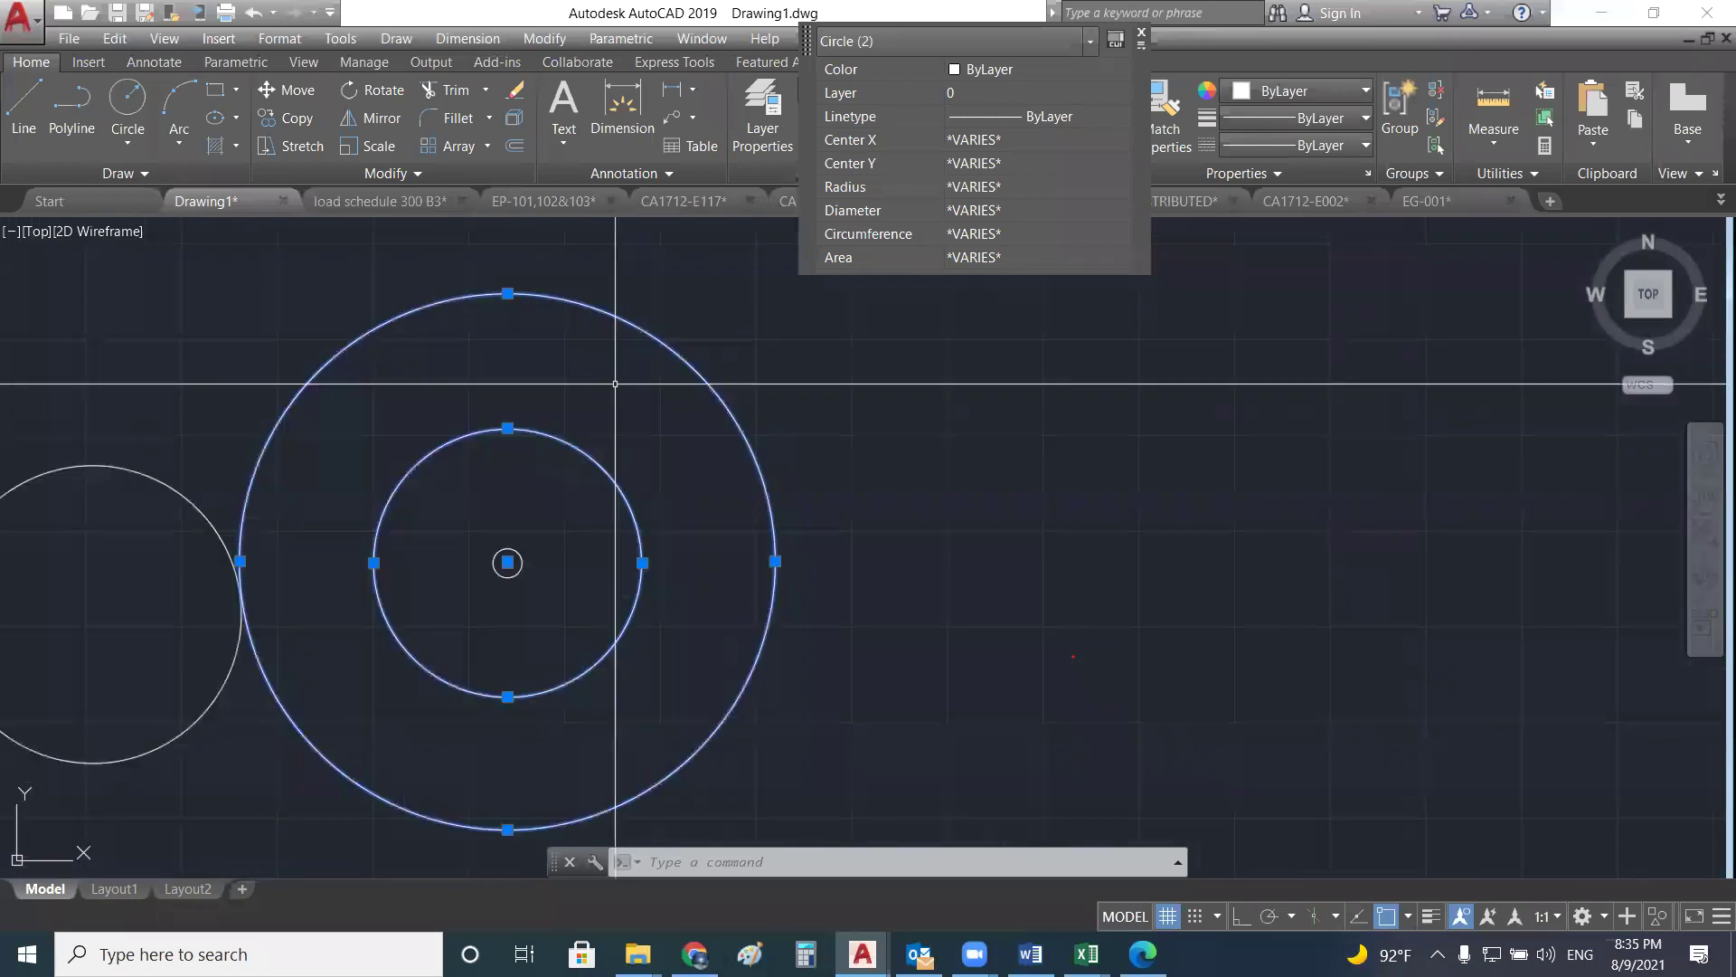
pyautogui.scroll(-4, 405, 424)
pyautogui.press('Escape')
pyautogui.press('Escape')
pyautogui.press('Escape')
# - Draw a freehand circle in the empty area to the right of the concentric circles
pyautogui.write('c')
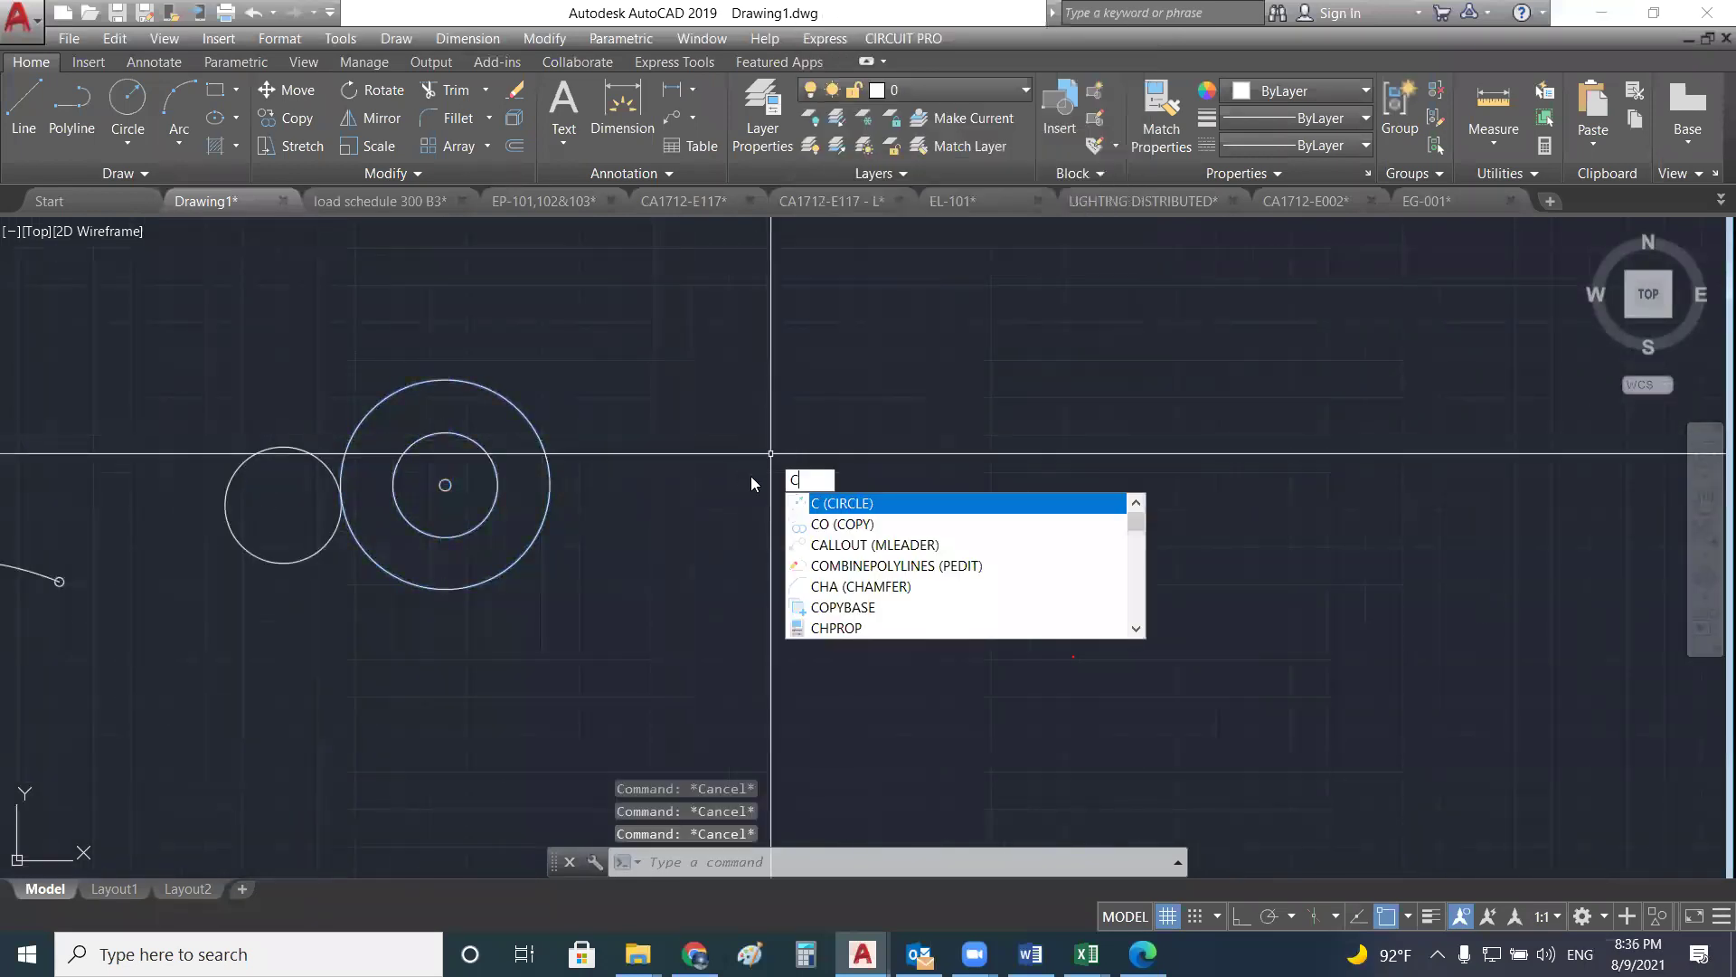
pyautogui.press('Return')
pyautogui.click(760, 456)
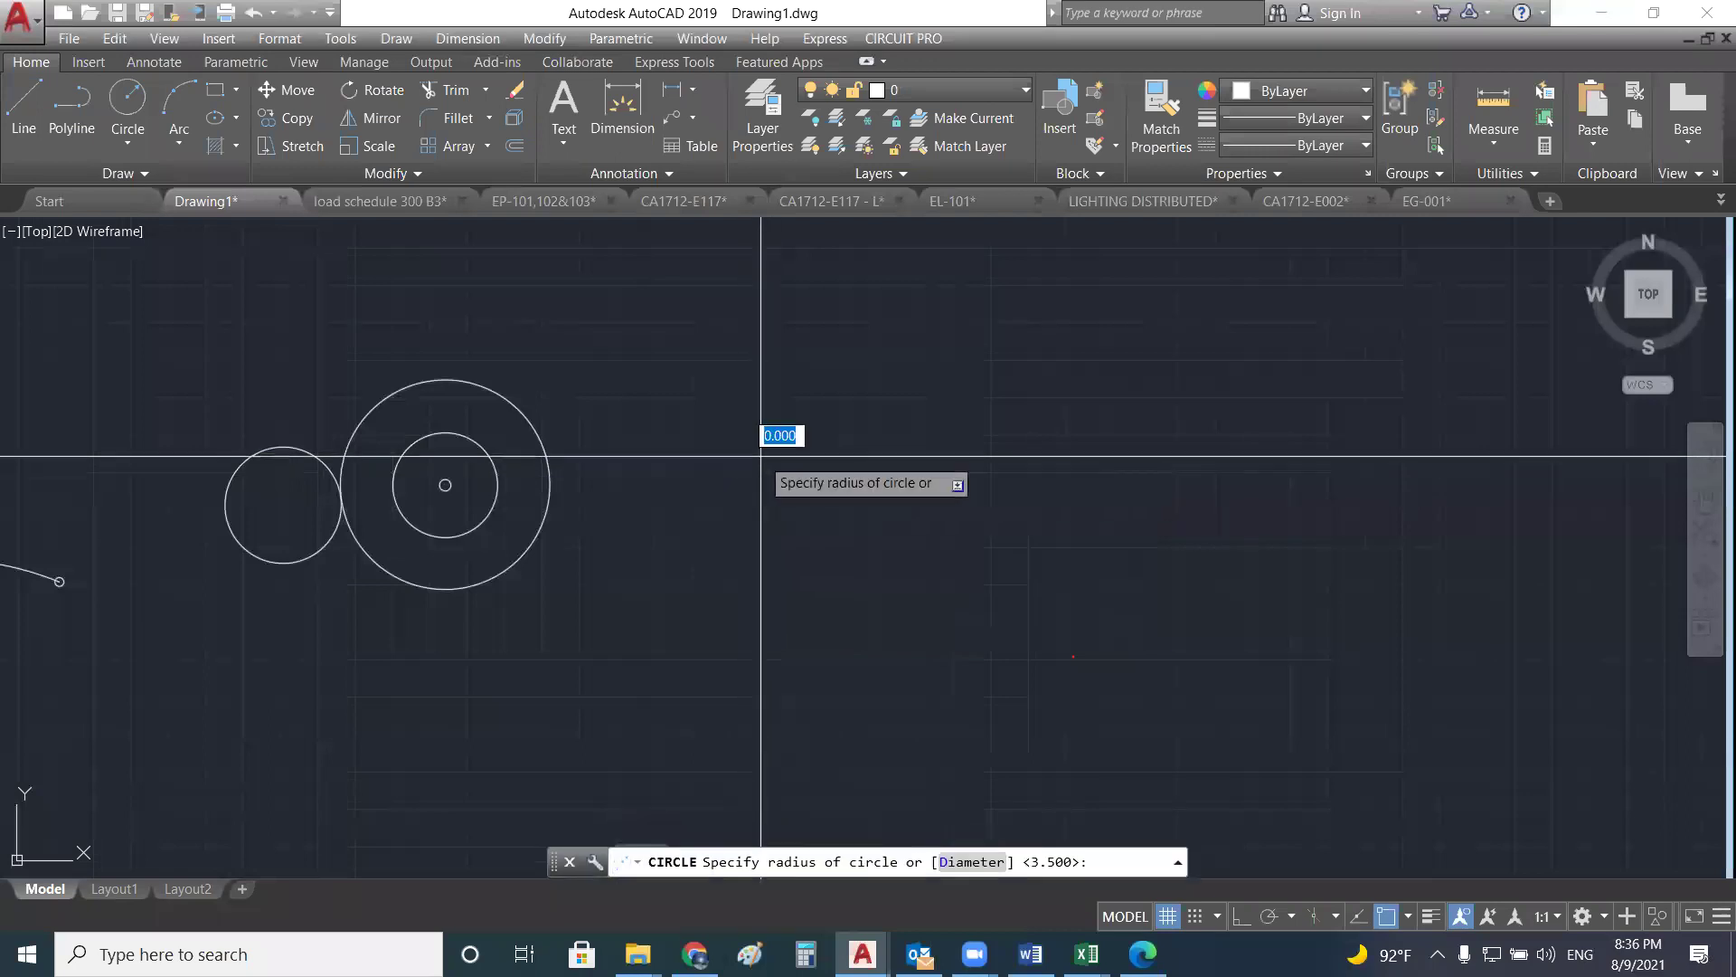
pyautogui.click(804, 448)
pyautogui.press('Escape')
pyautogui.press('Escape')
pyautogui.press('Escape')
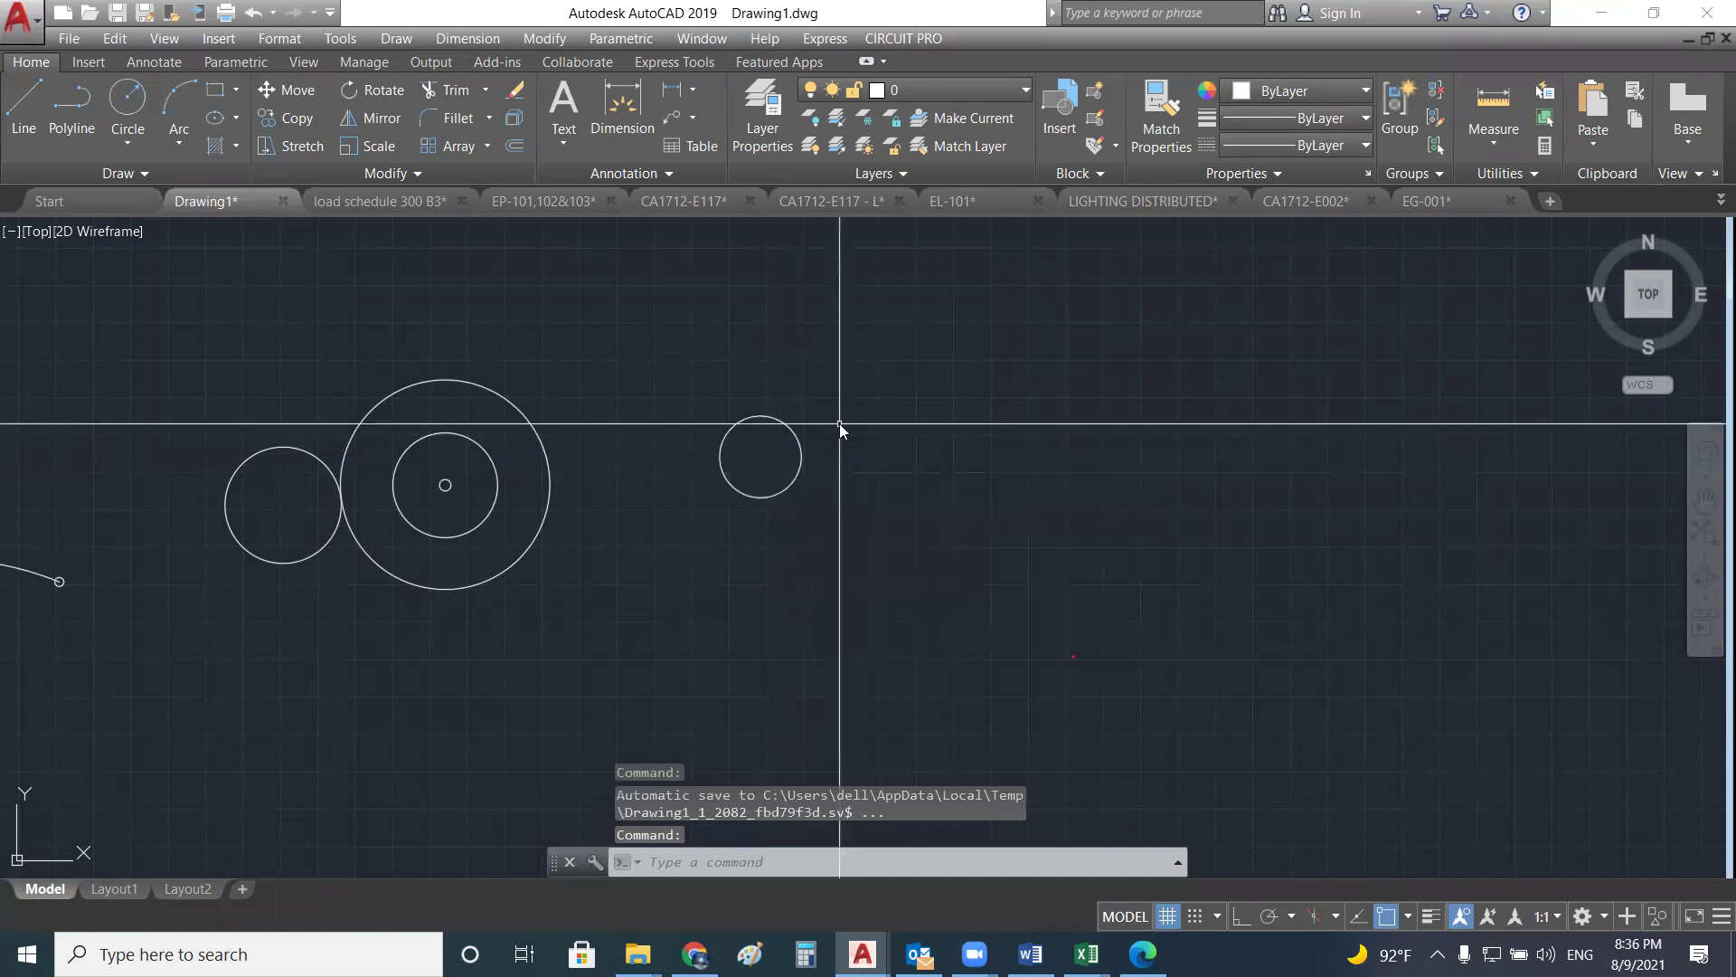
# - Toggle Ortho on and off during a trial line beside the isolated circle, turn object snap off, and cancel the line
pyautogui.write('l')
pyautogui.press('Return')
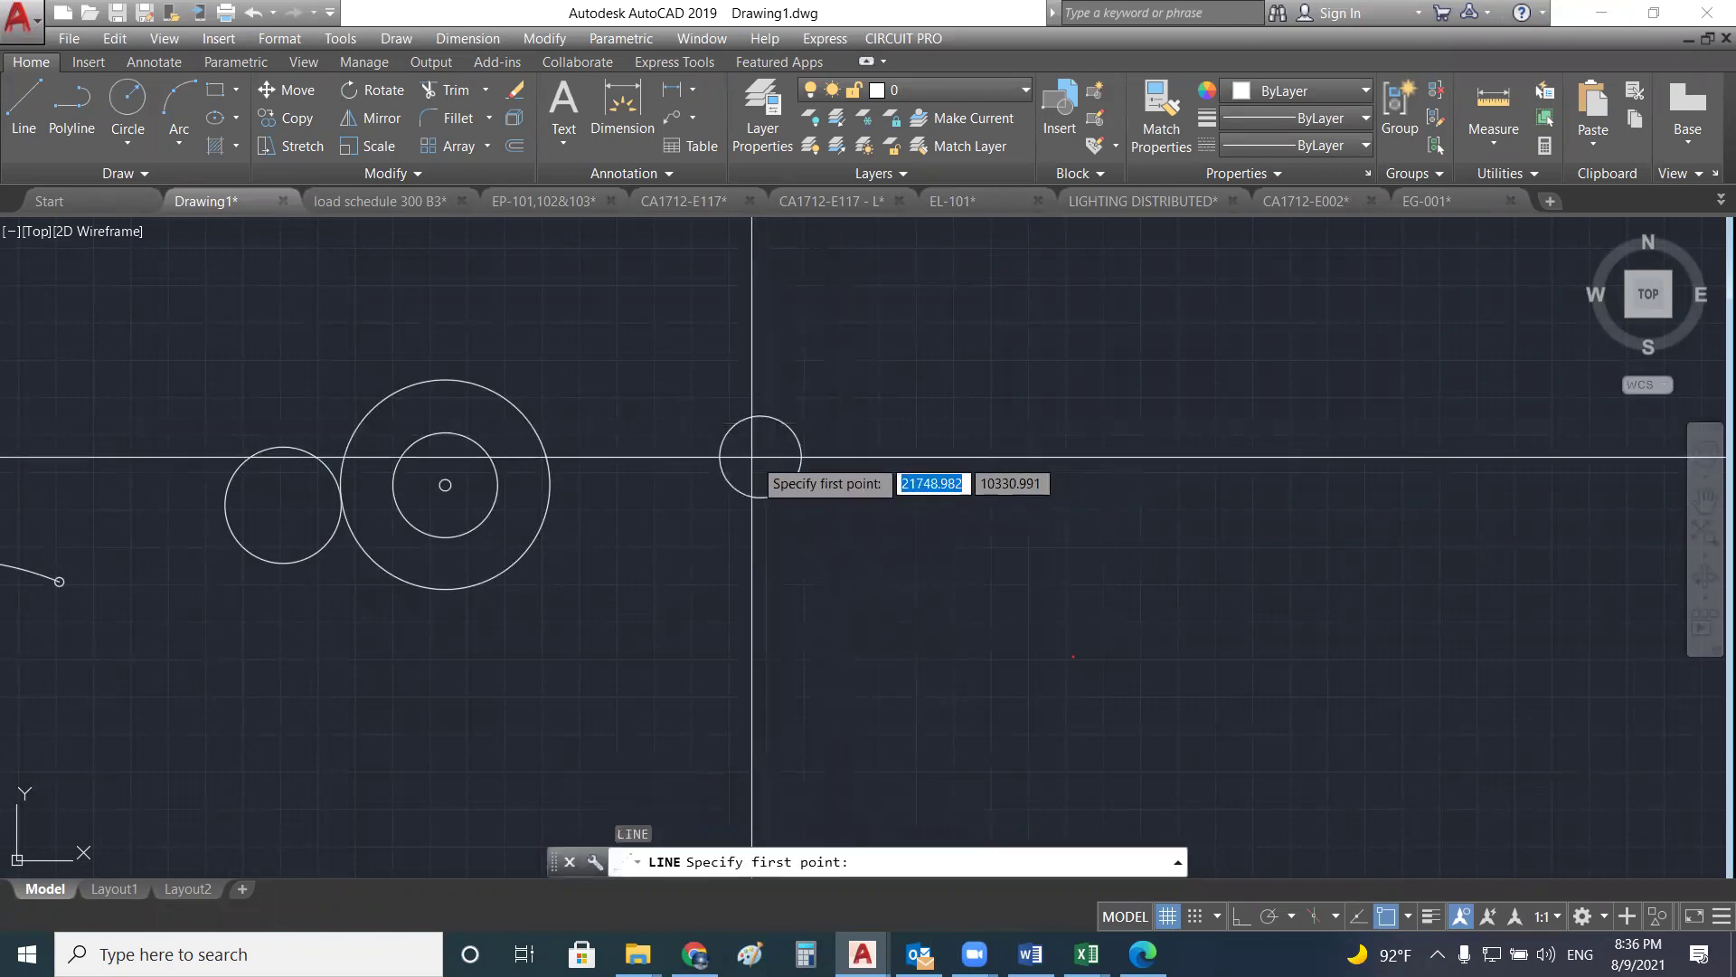
pyautogui.click(827, 456)
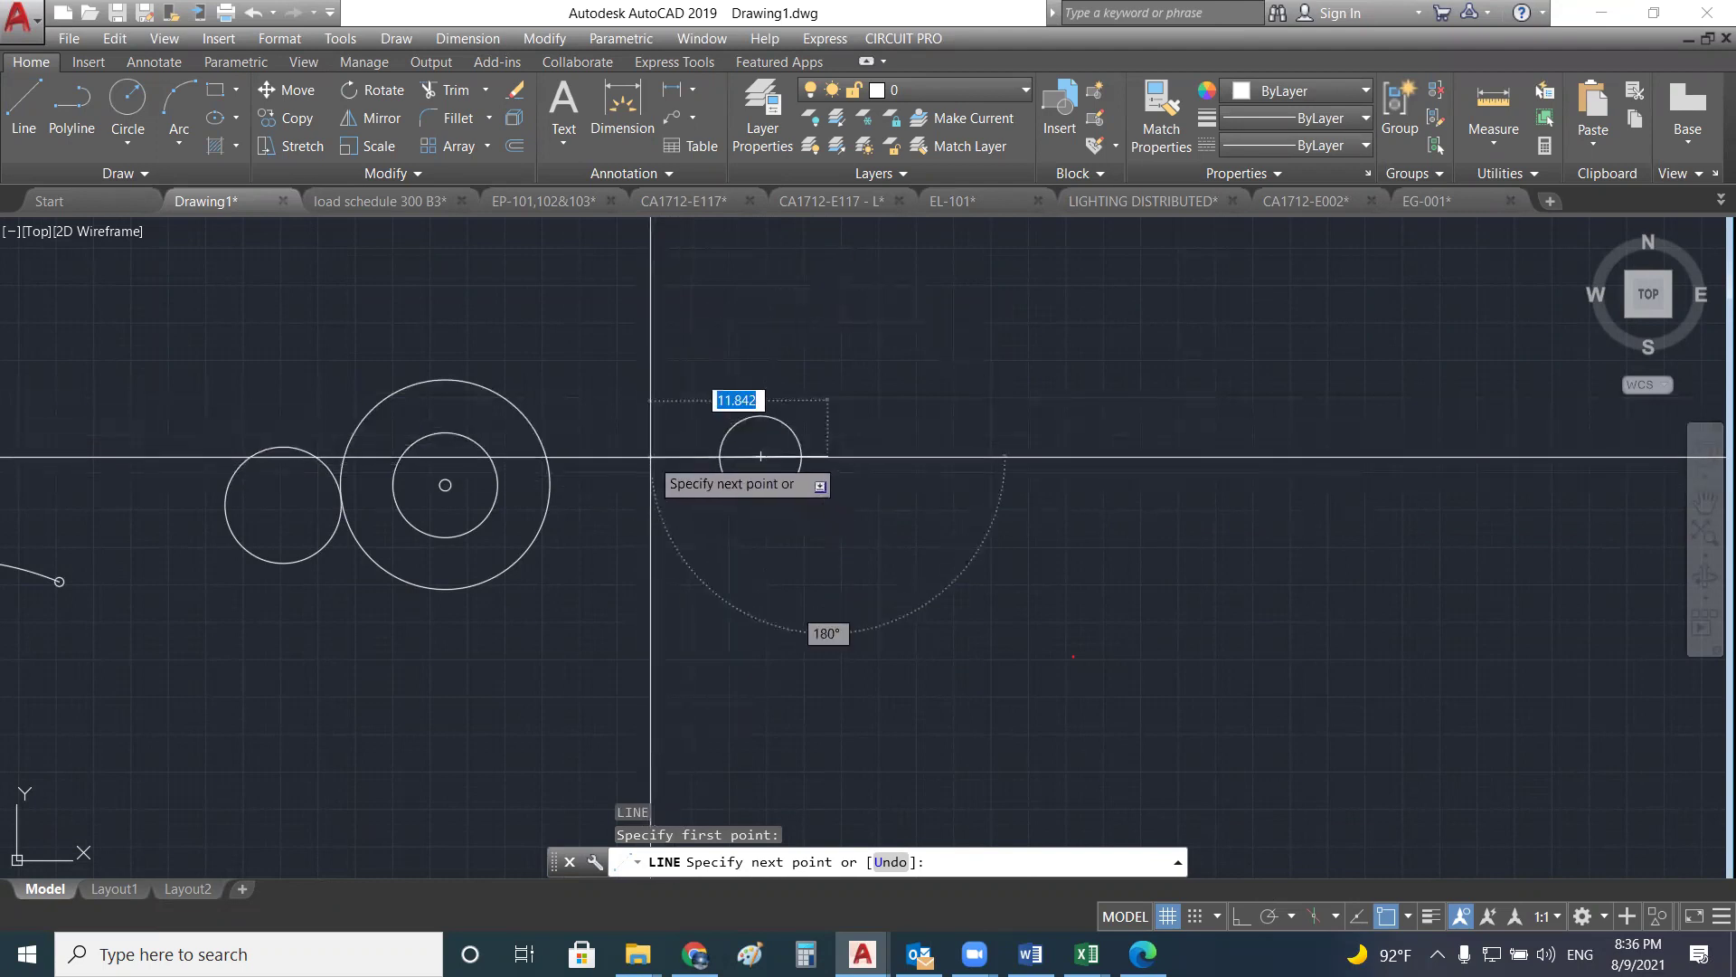
pyautogui.click(1237, 917)
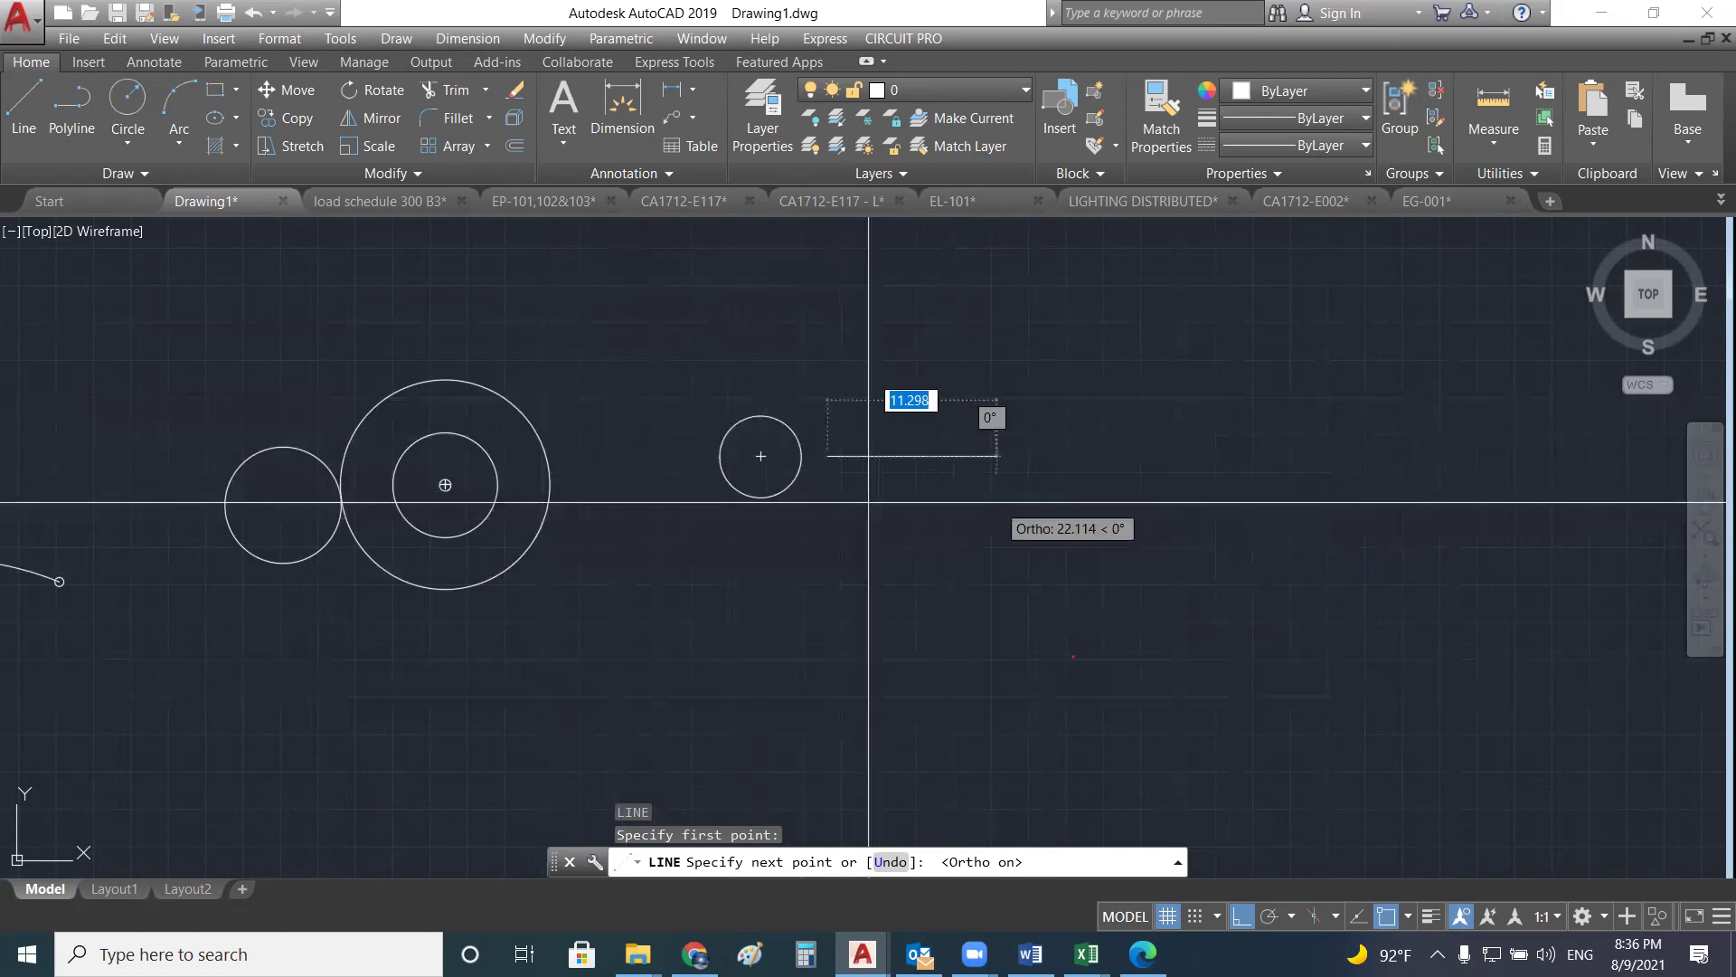
pyautogui.click(1243, 917)
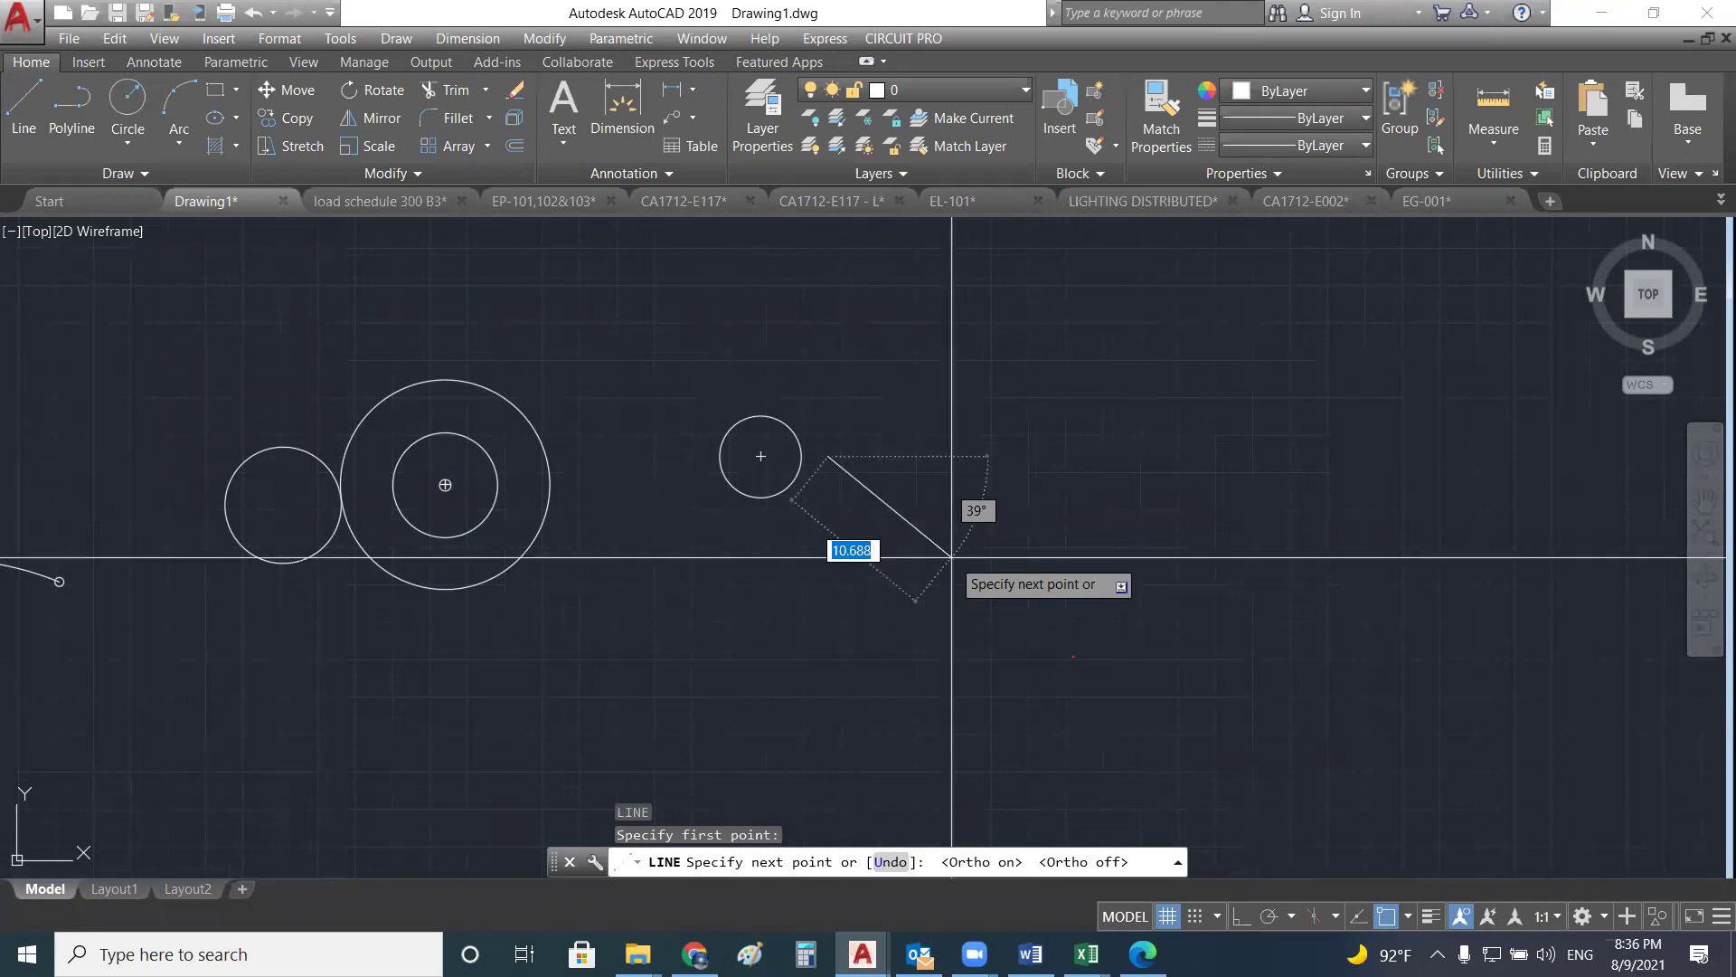
pyautogui.press('F3')
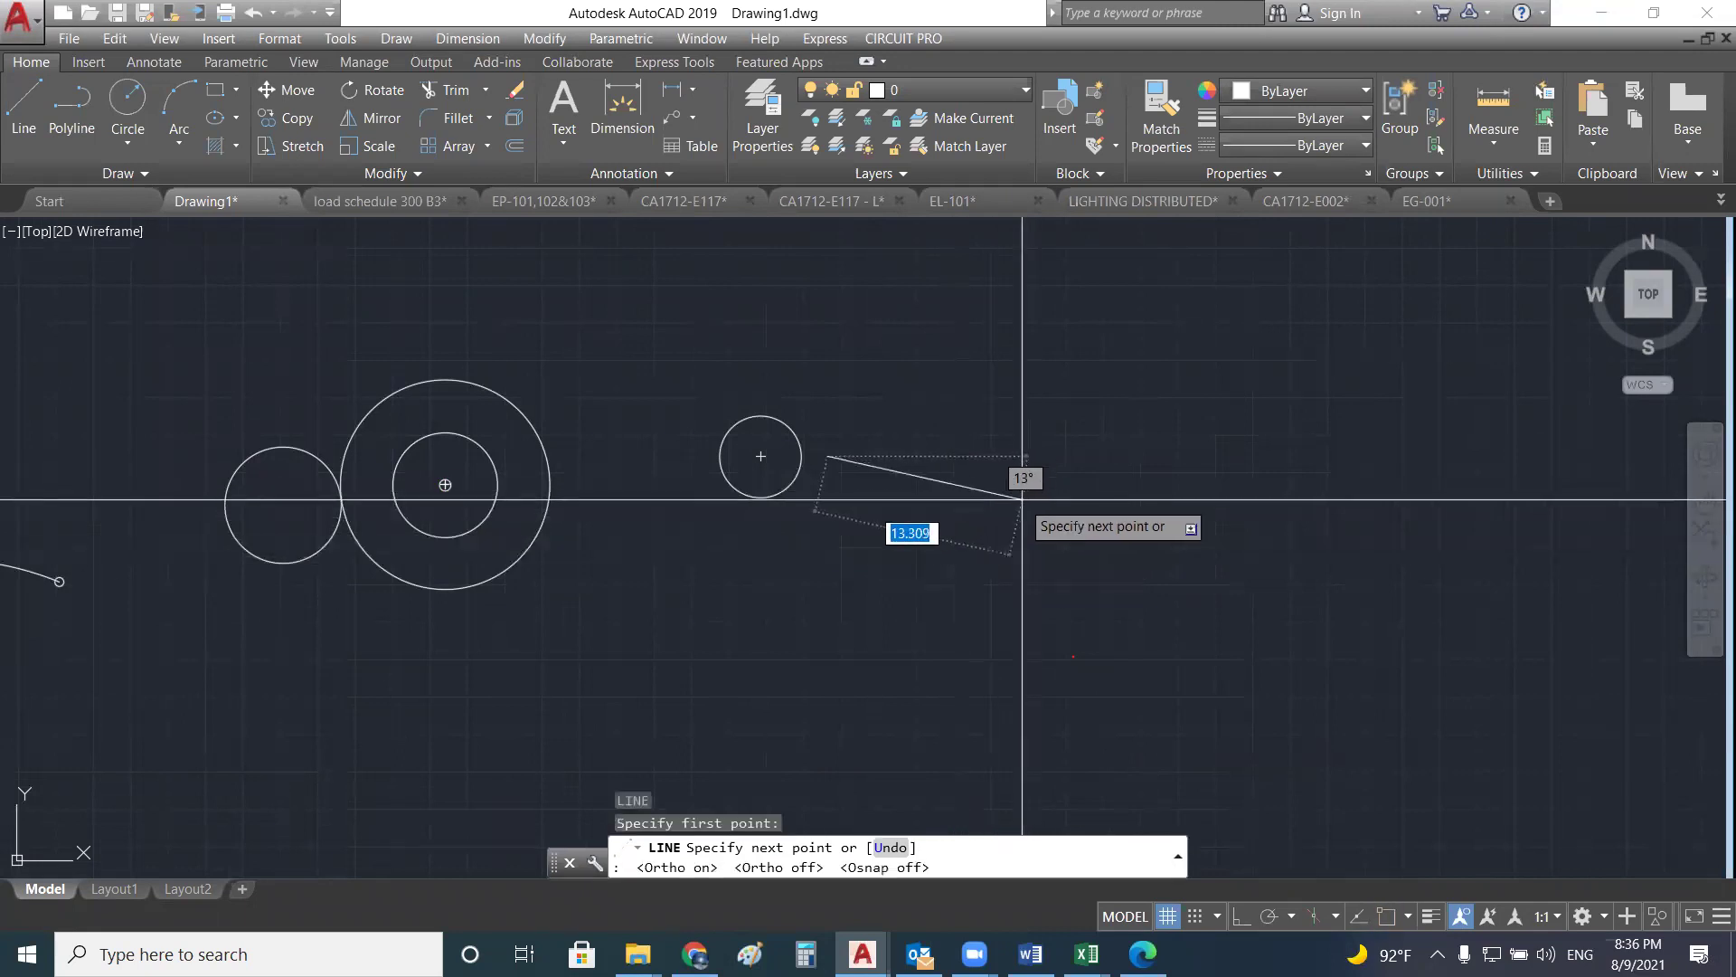
pyautogui.press('Escape')
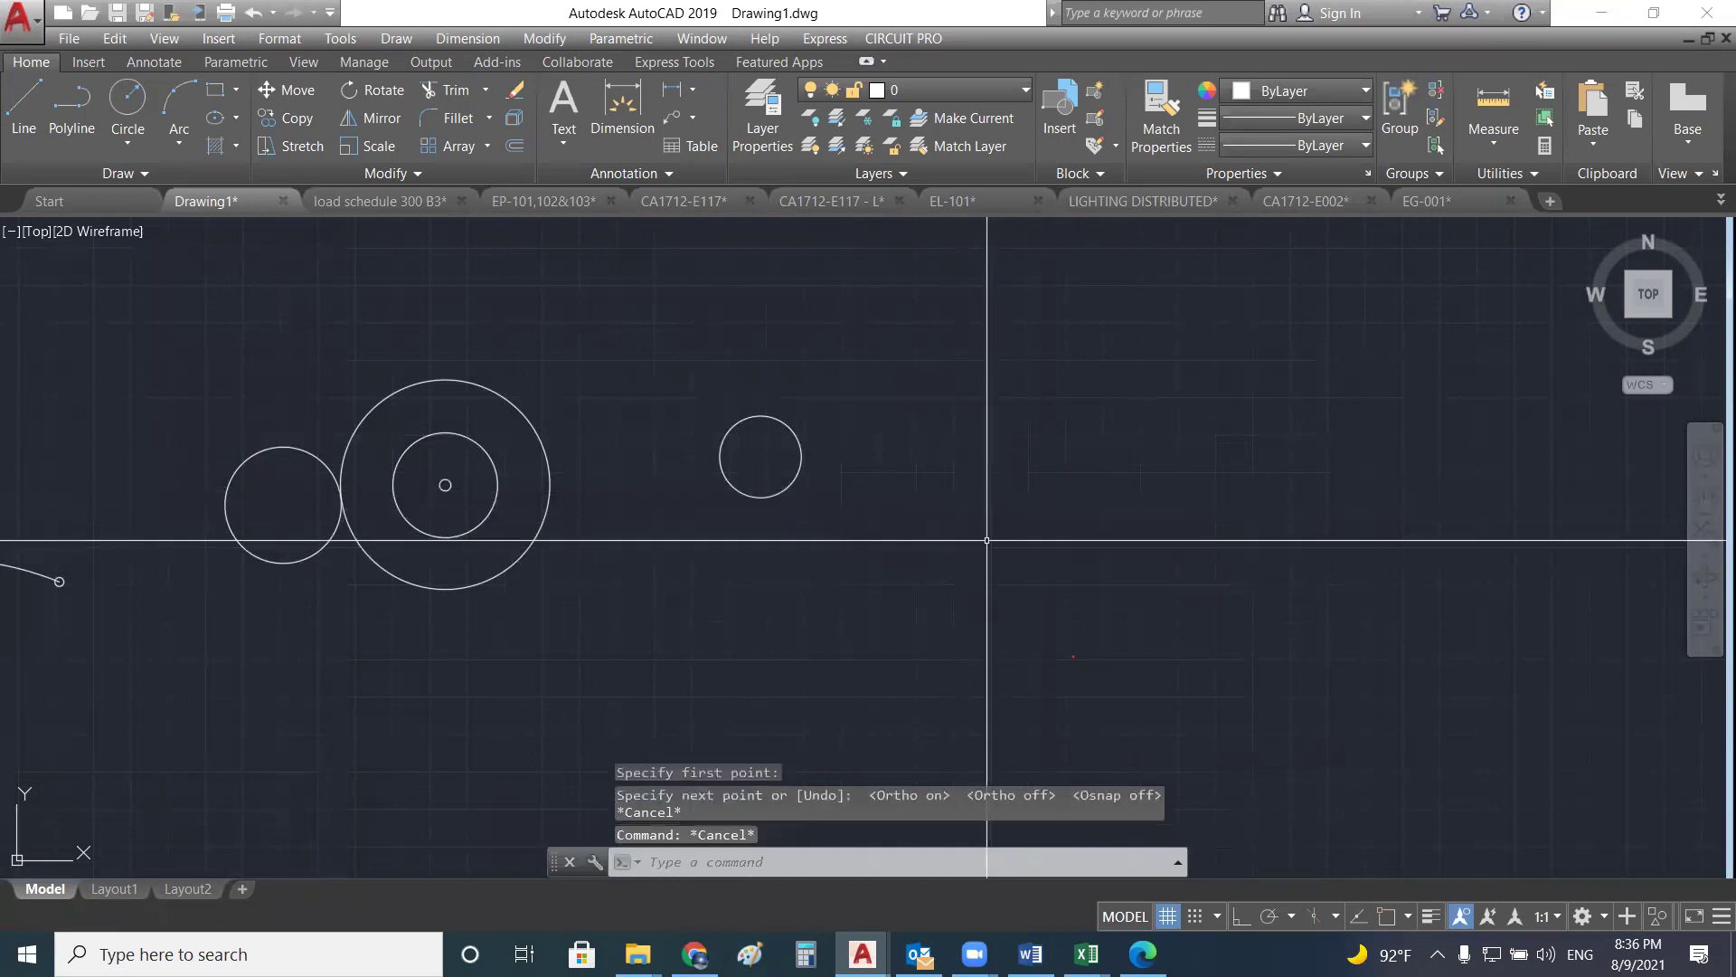
pyautogui.press('Escape')
pyautogui.press('Escape')
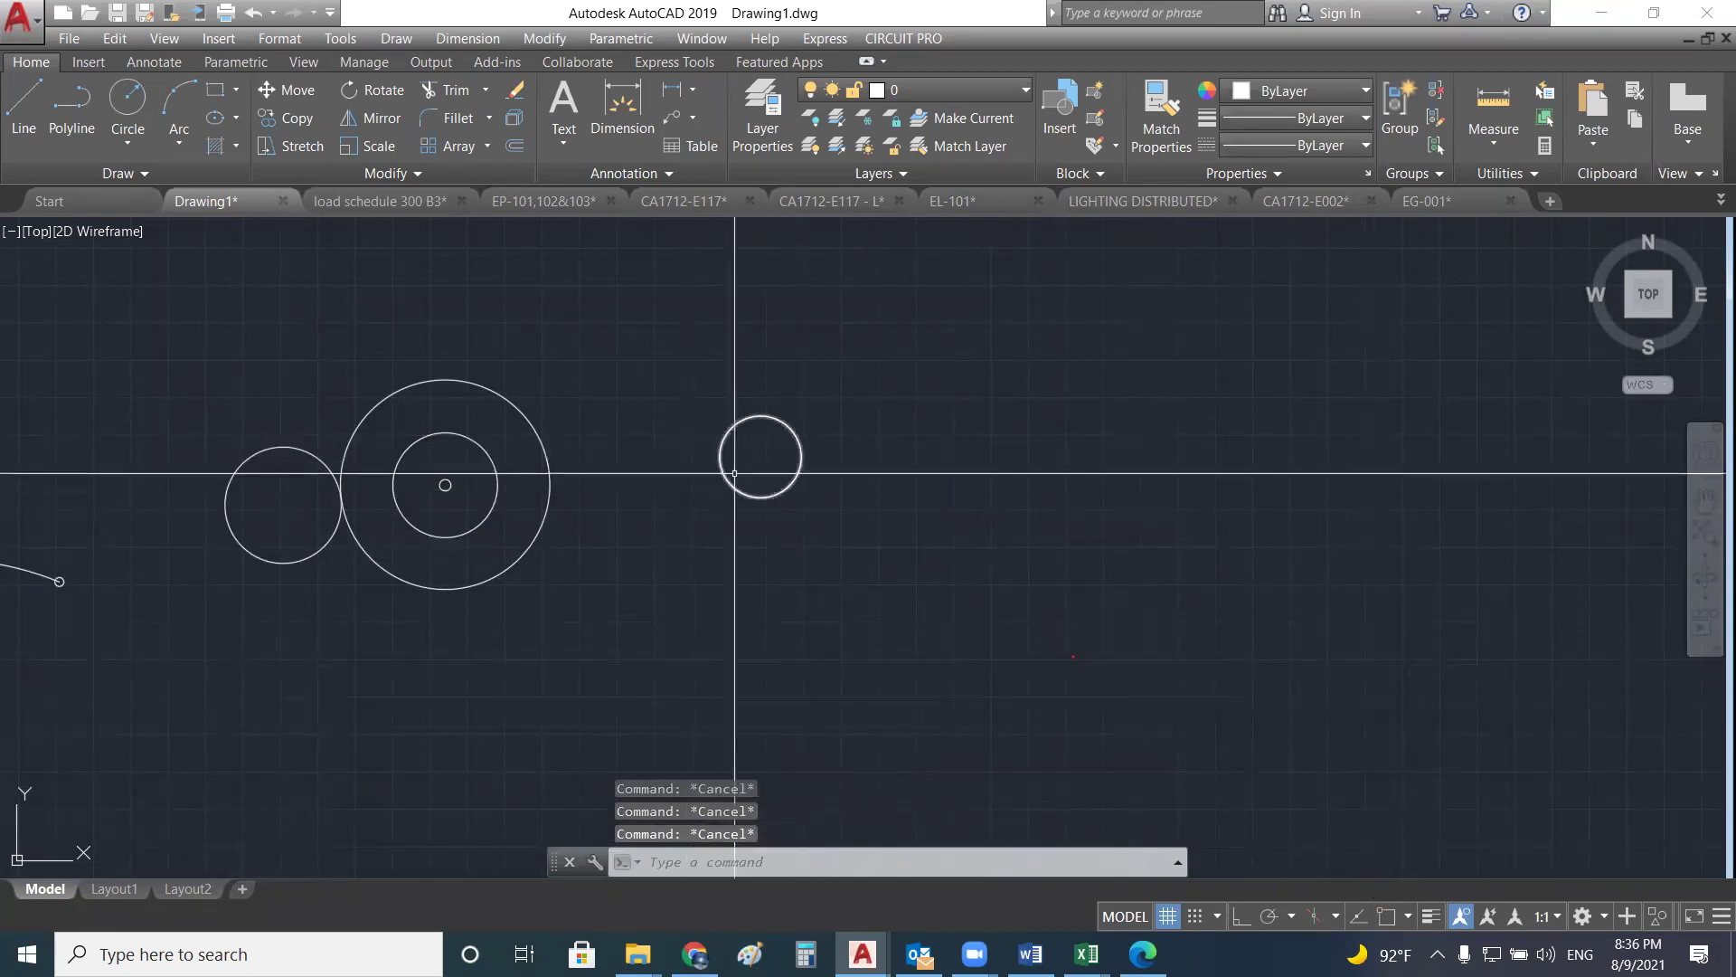
pyautogui.click(795, 457)
pyautogui.press('Escape')
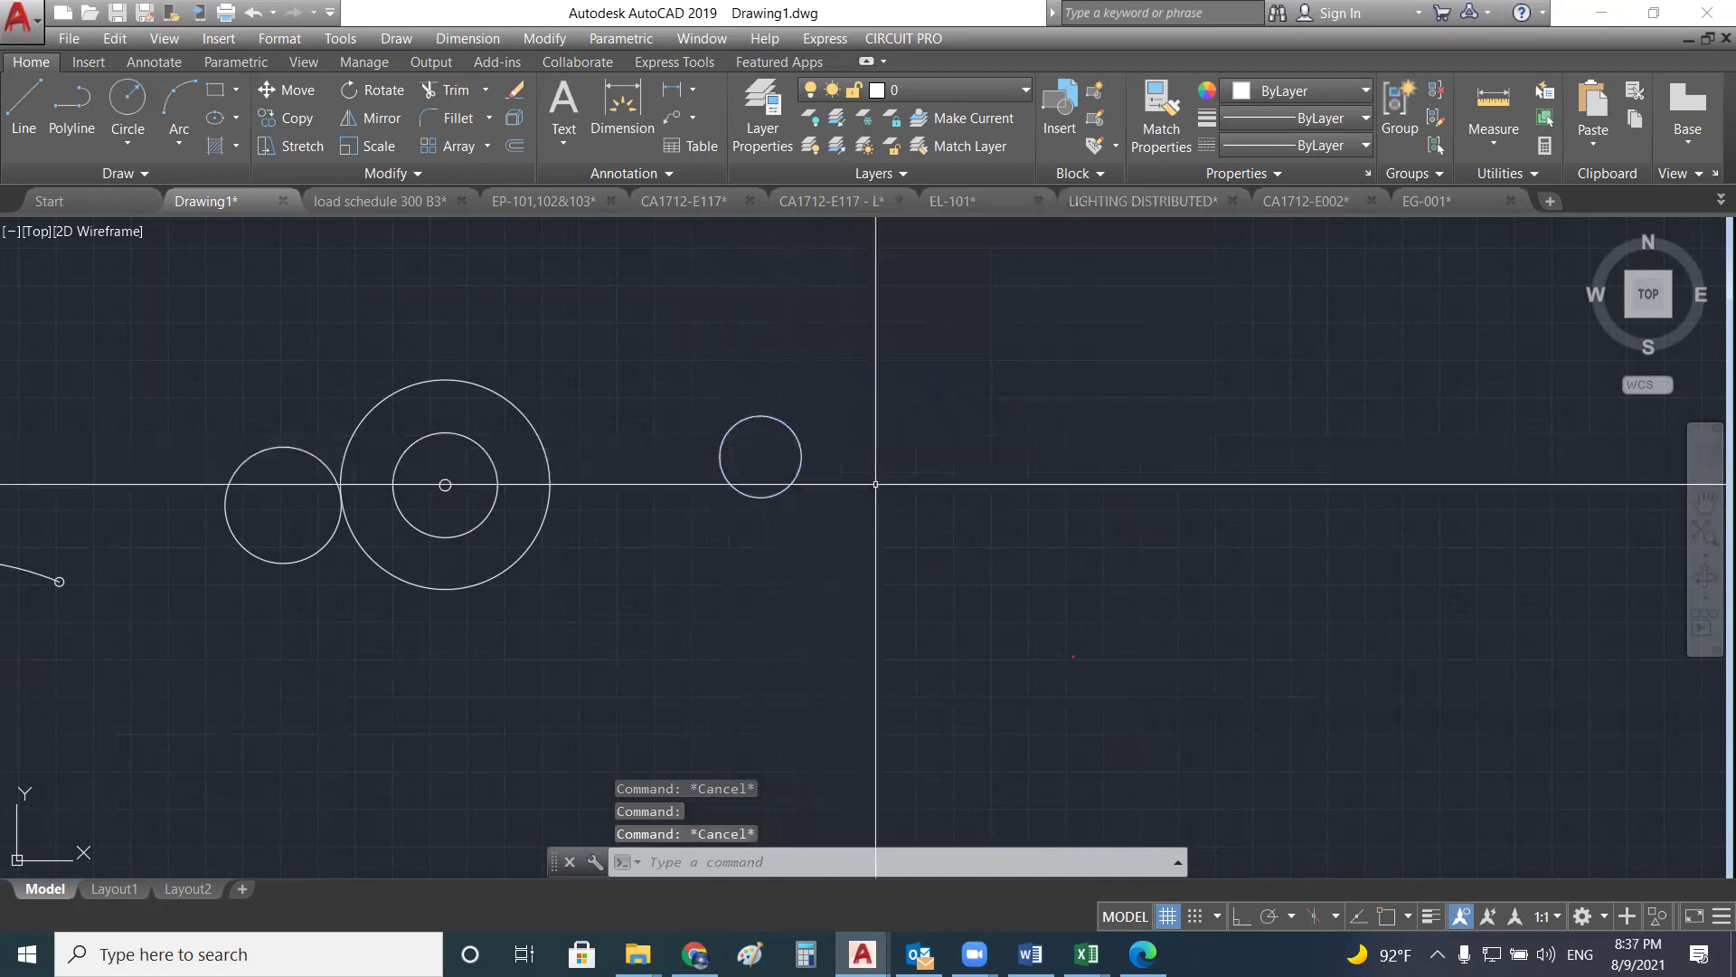
# - With Ortho on, draw a horizontal line through the middle of the isolated circle, extending past both of its sides
pyautogui.press('Return')
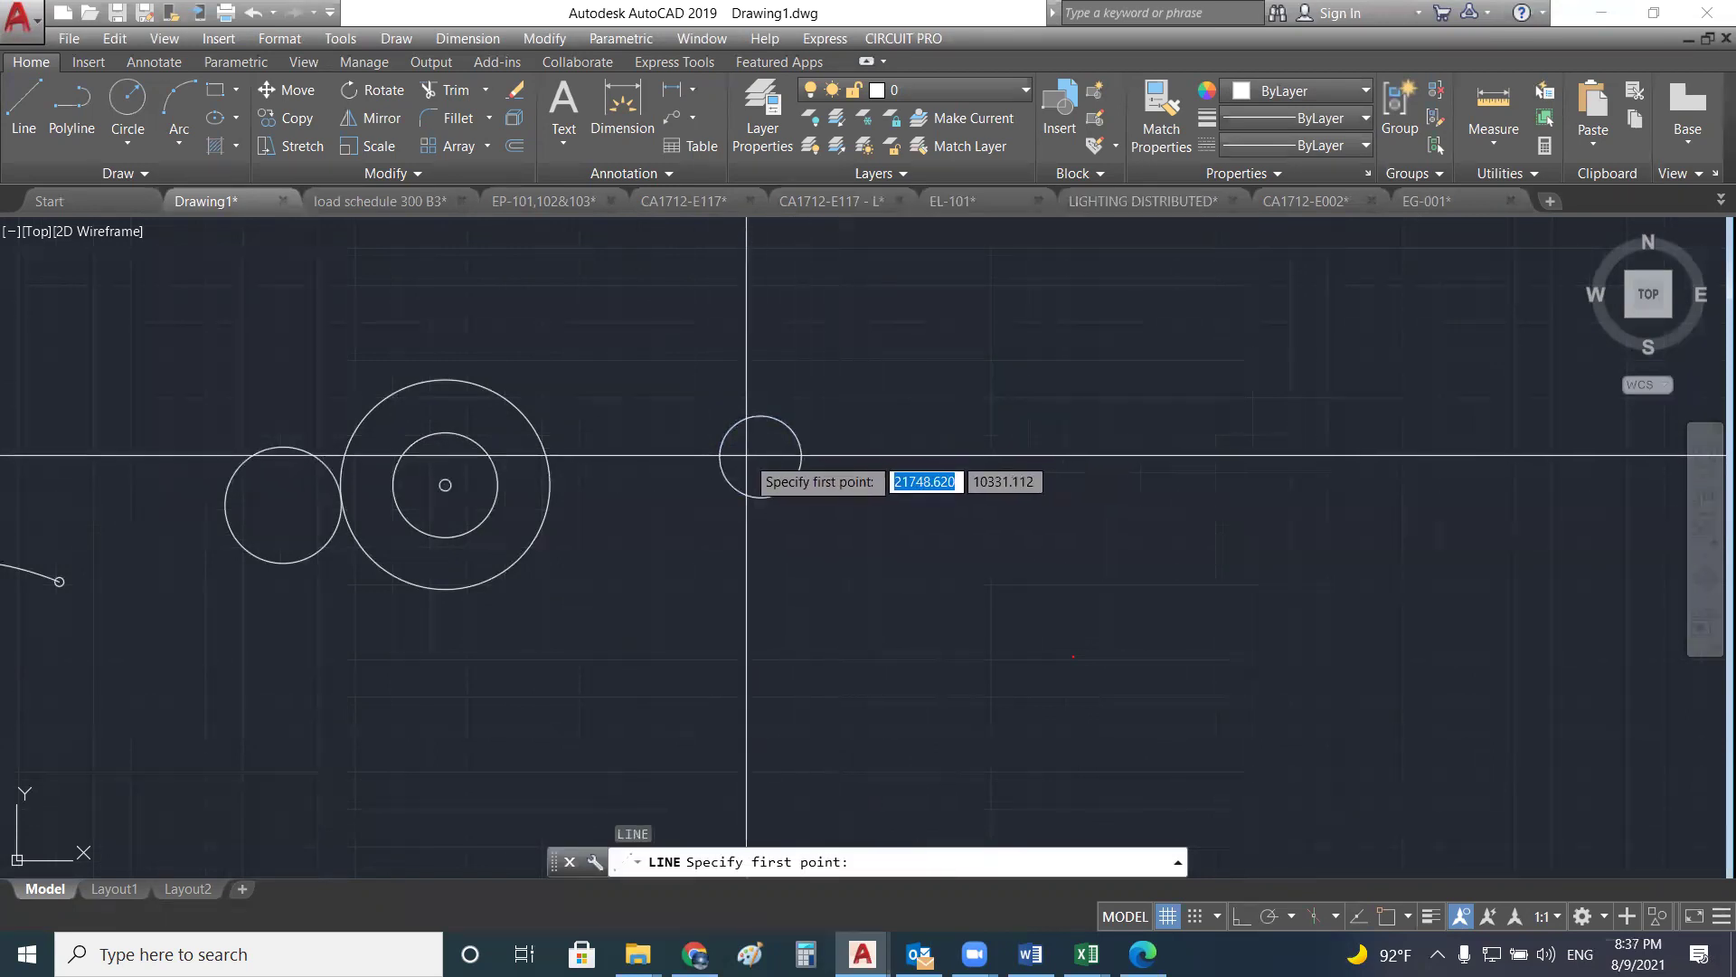
pyautogui.click(821, 458)
pyautogui.click(1241, 915)
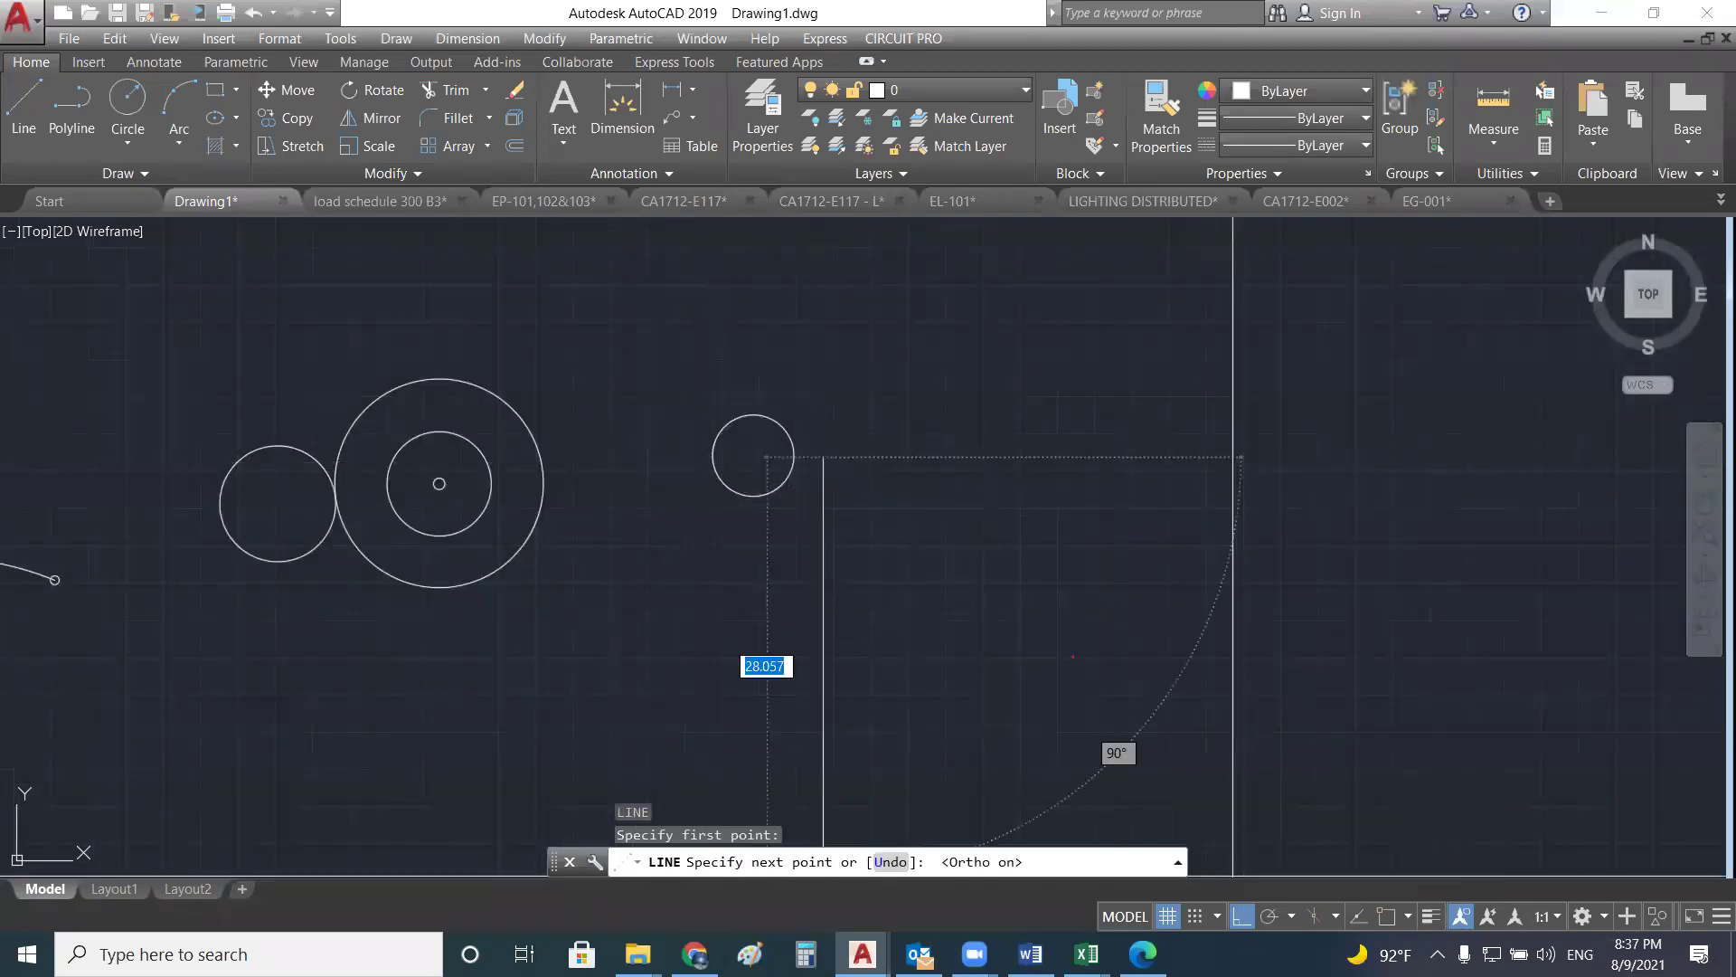
pyautogui.click(680, 460)
pyautogui.press('Return')
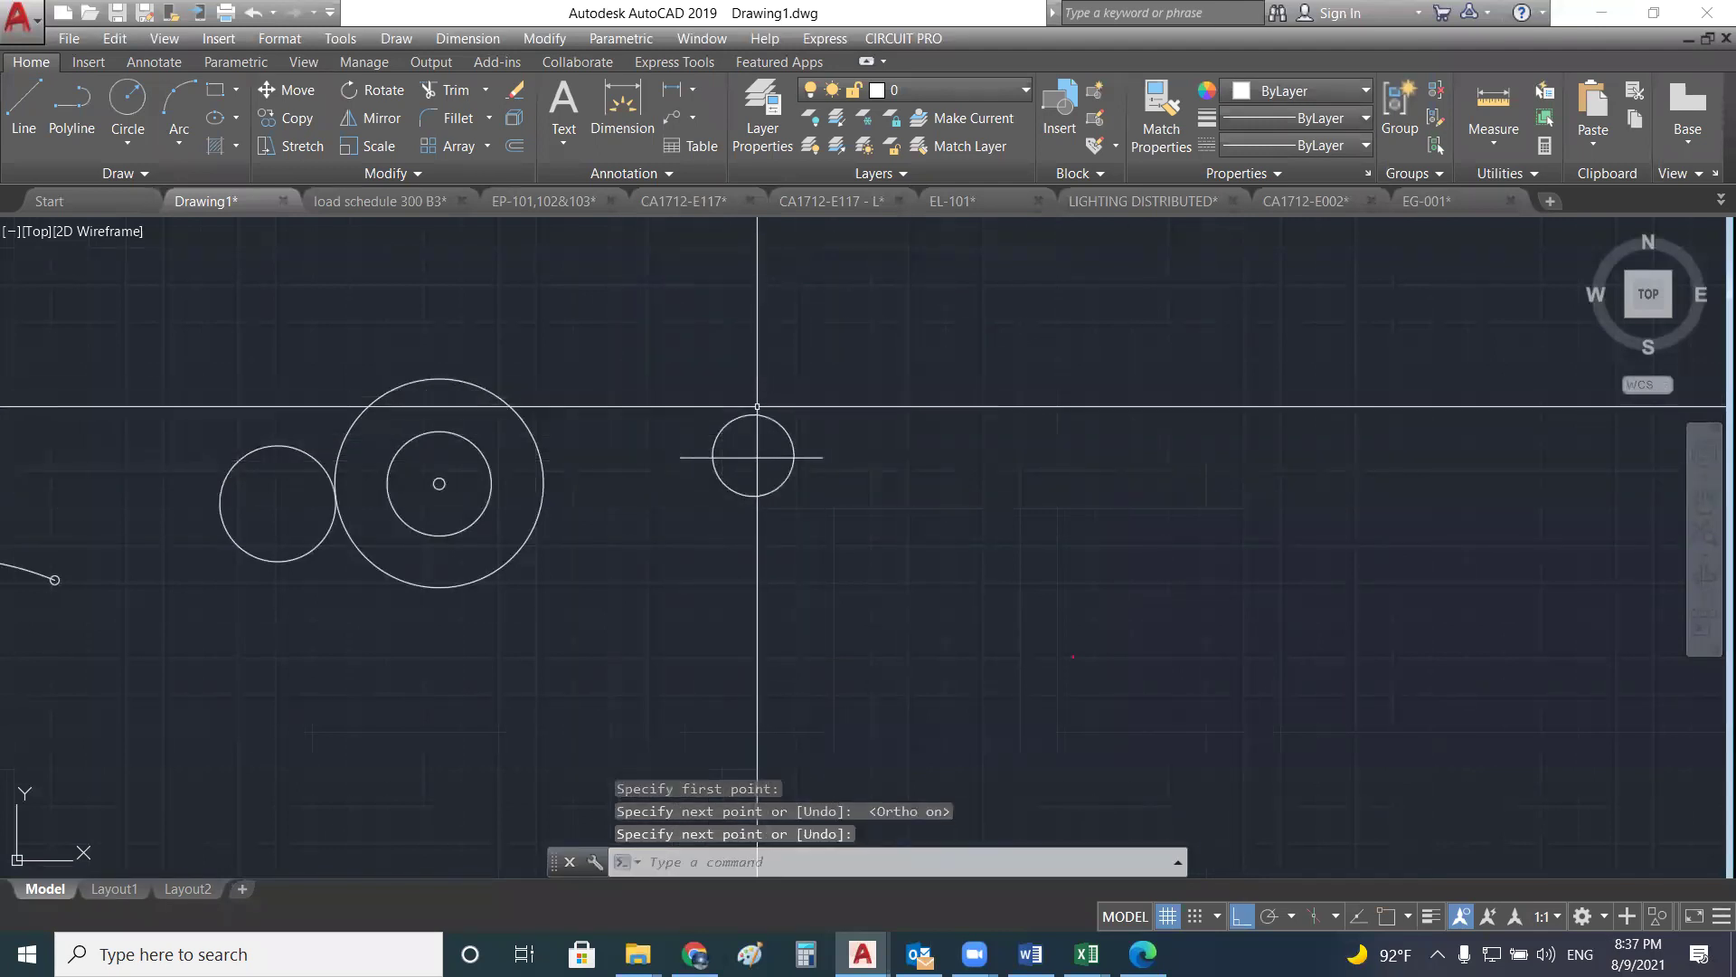
# - Draw a vertical line from just inside the top of the isolated circle straight up to above it
pyautogui.press('Return')
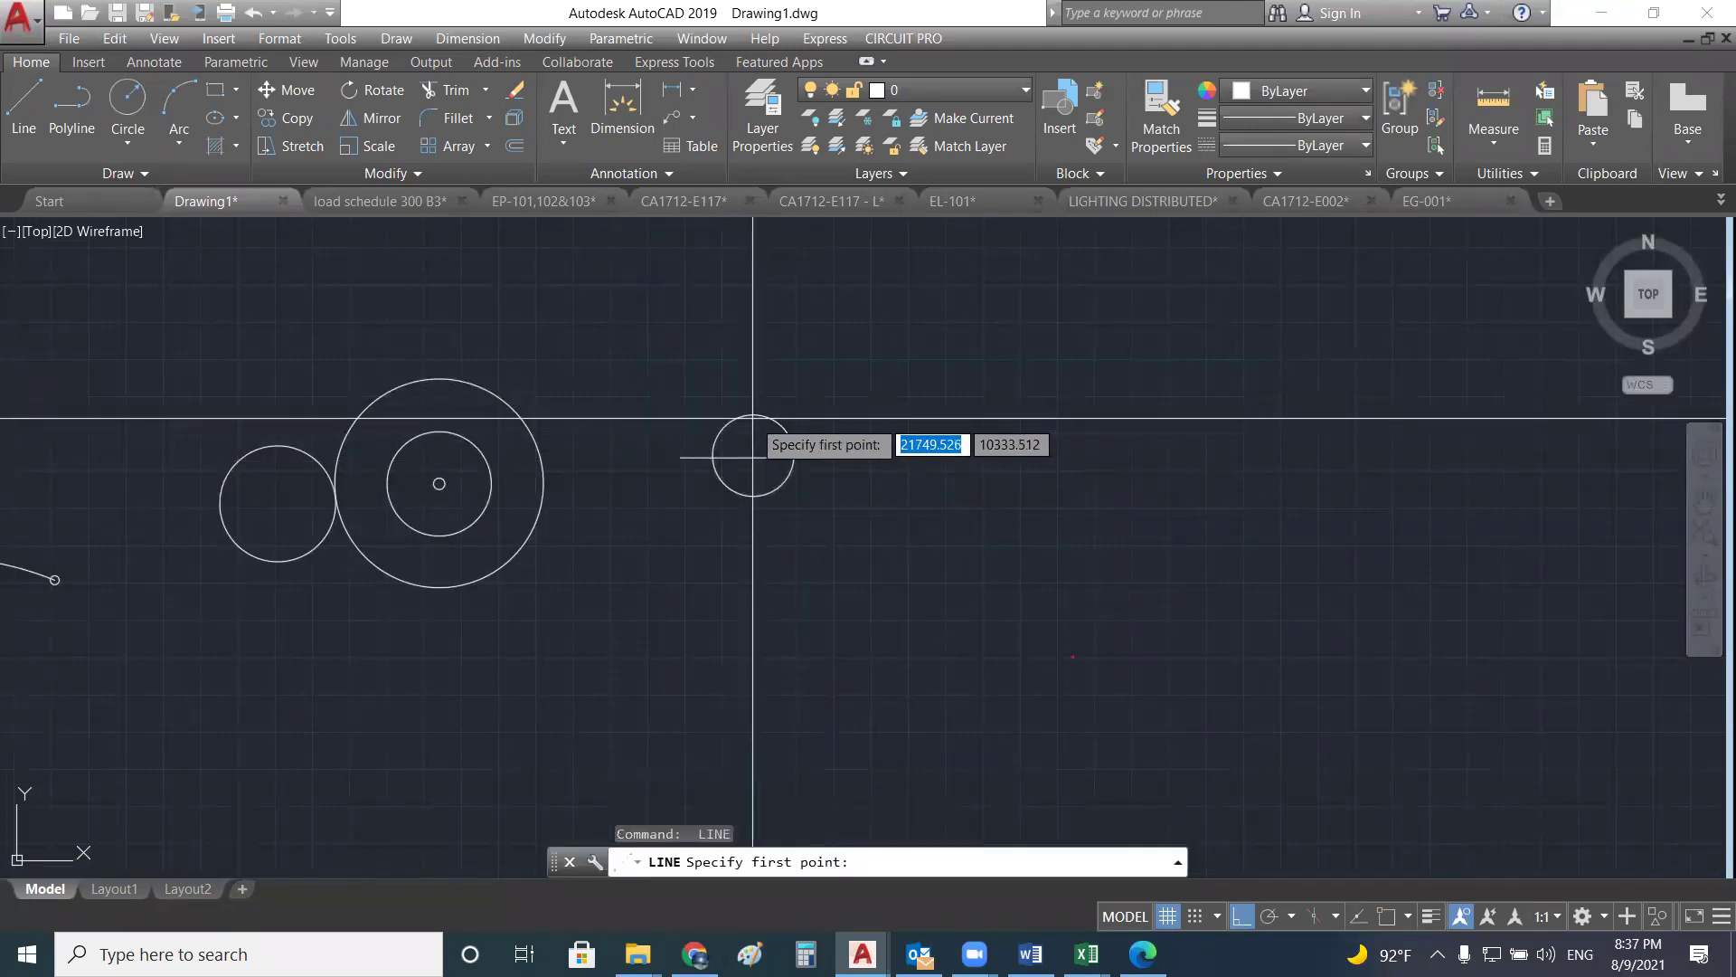
pyautogui.click(753, 422)
pyautogui.click(753, 368)
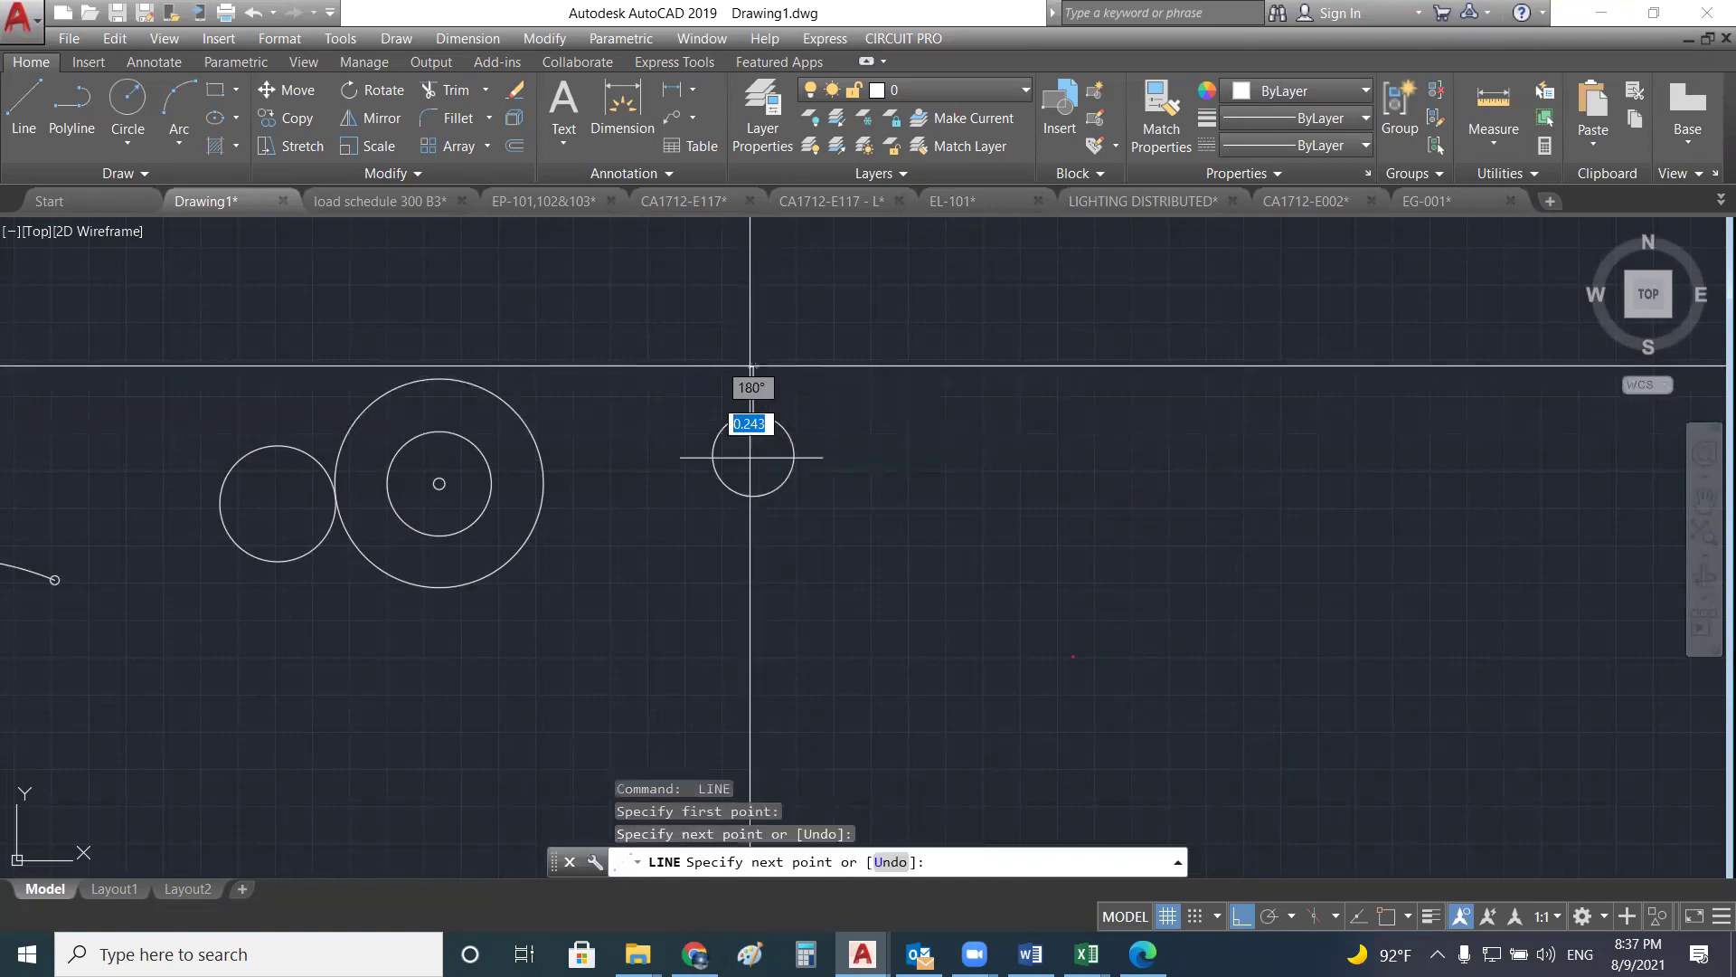
pyautogui.press('Return')
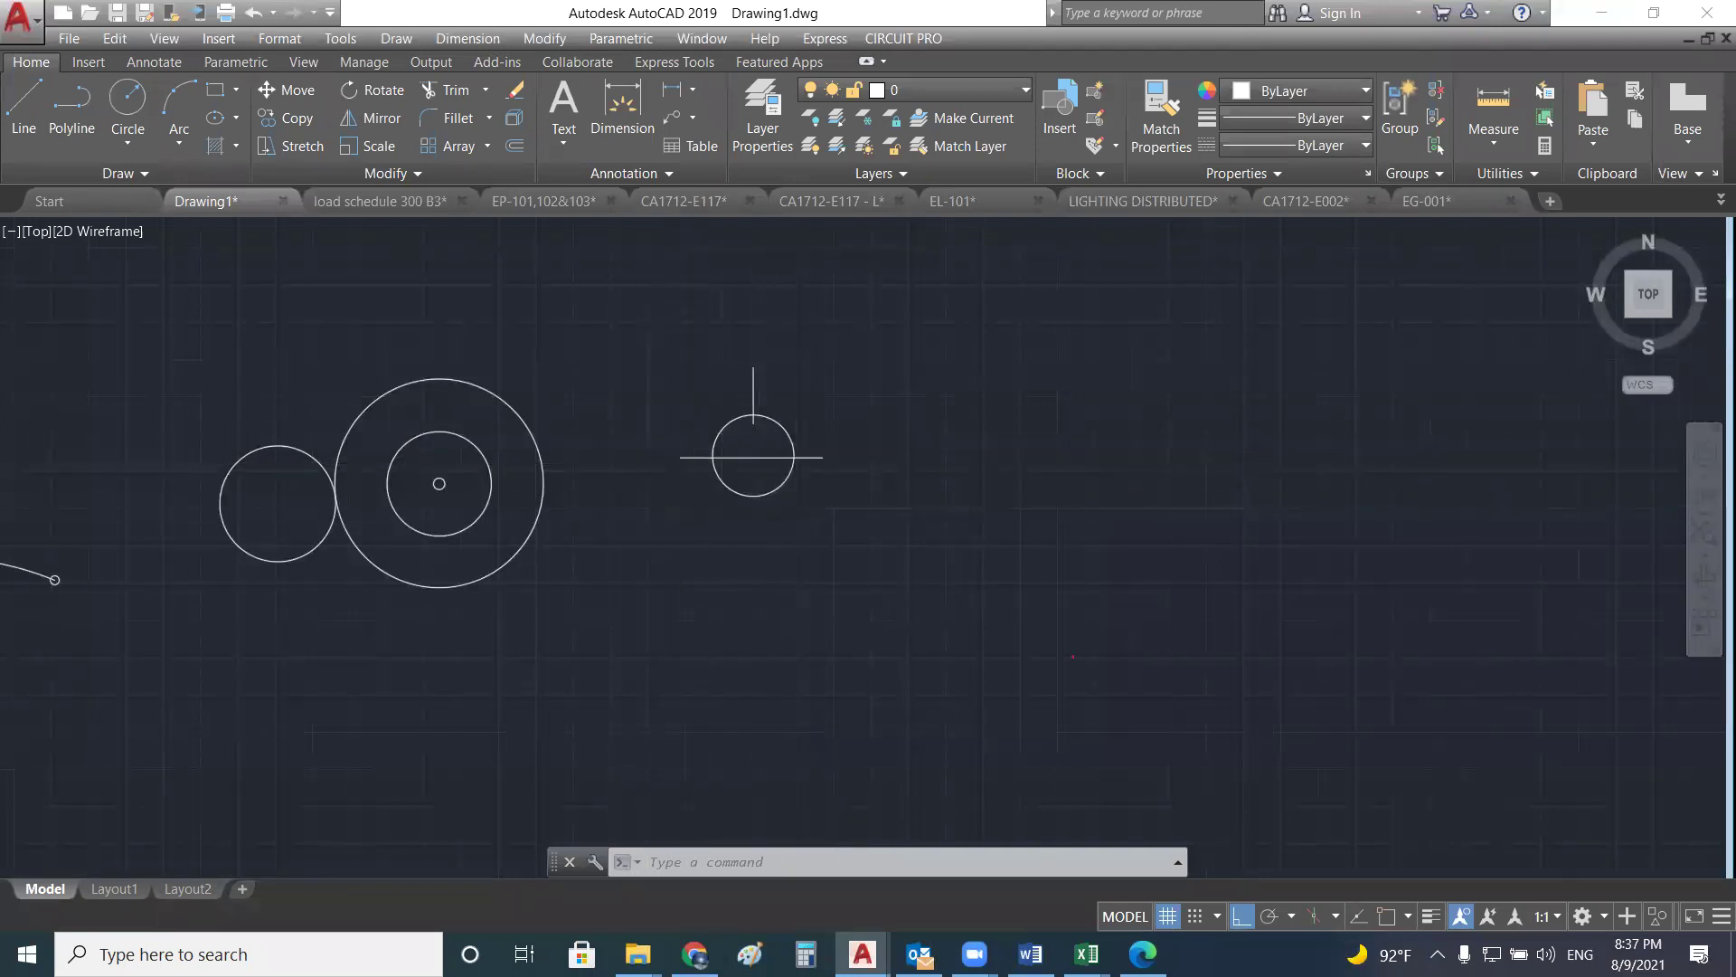
# - Trim away the piece of the vertical line inside the circle, using all objects as cutting edges
pyautogui.scroll(4, 704, 448)
pyautogui.scroll(2, 826, 452)
pyautogui.moveTo(825, 419)
pyautogui.mouseDown(button='middle')
pyautogui.moveTo(787, 455)
pyautogui.moveTo(790, 401)
pyautogui.moveTo(700, 522)
pyautogui.mouseUp(button='middle')
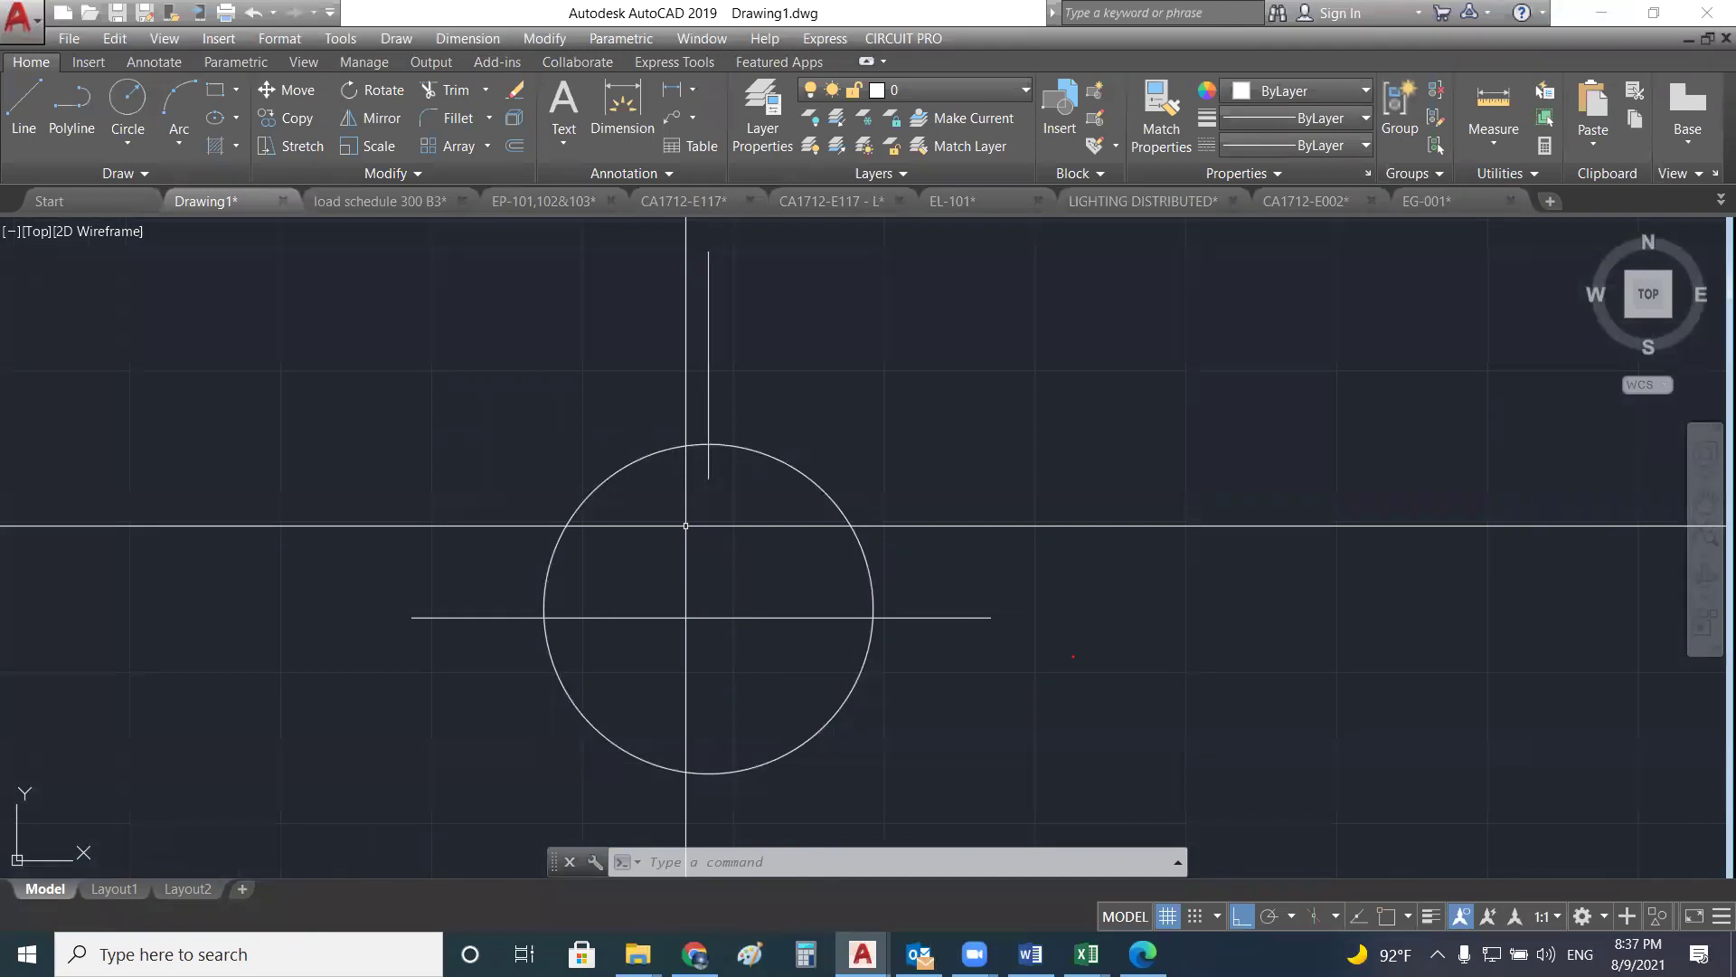
pyautogui.press('Escape')
pyautogui.press('Escape')
pyautogui.write('TR')
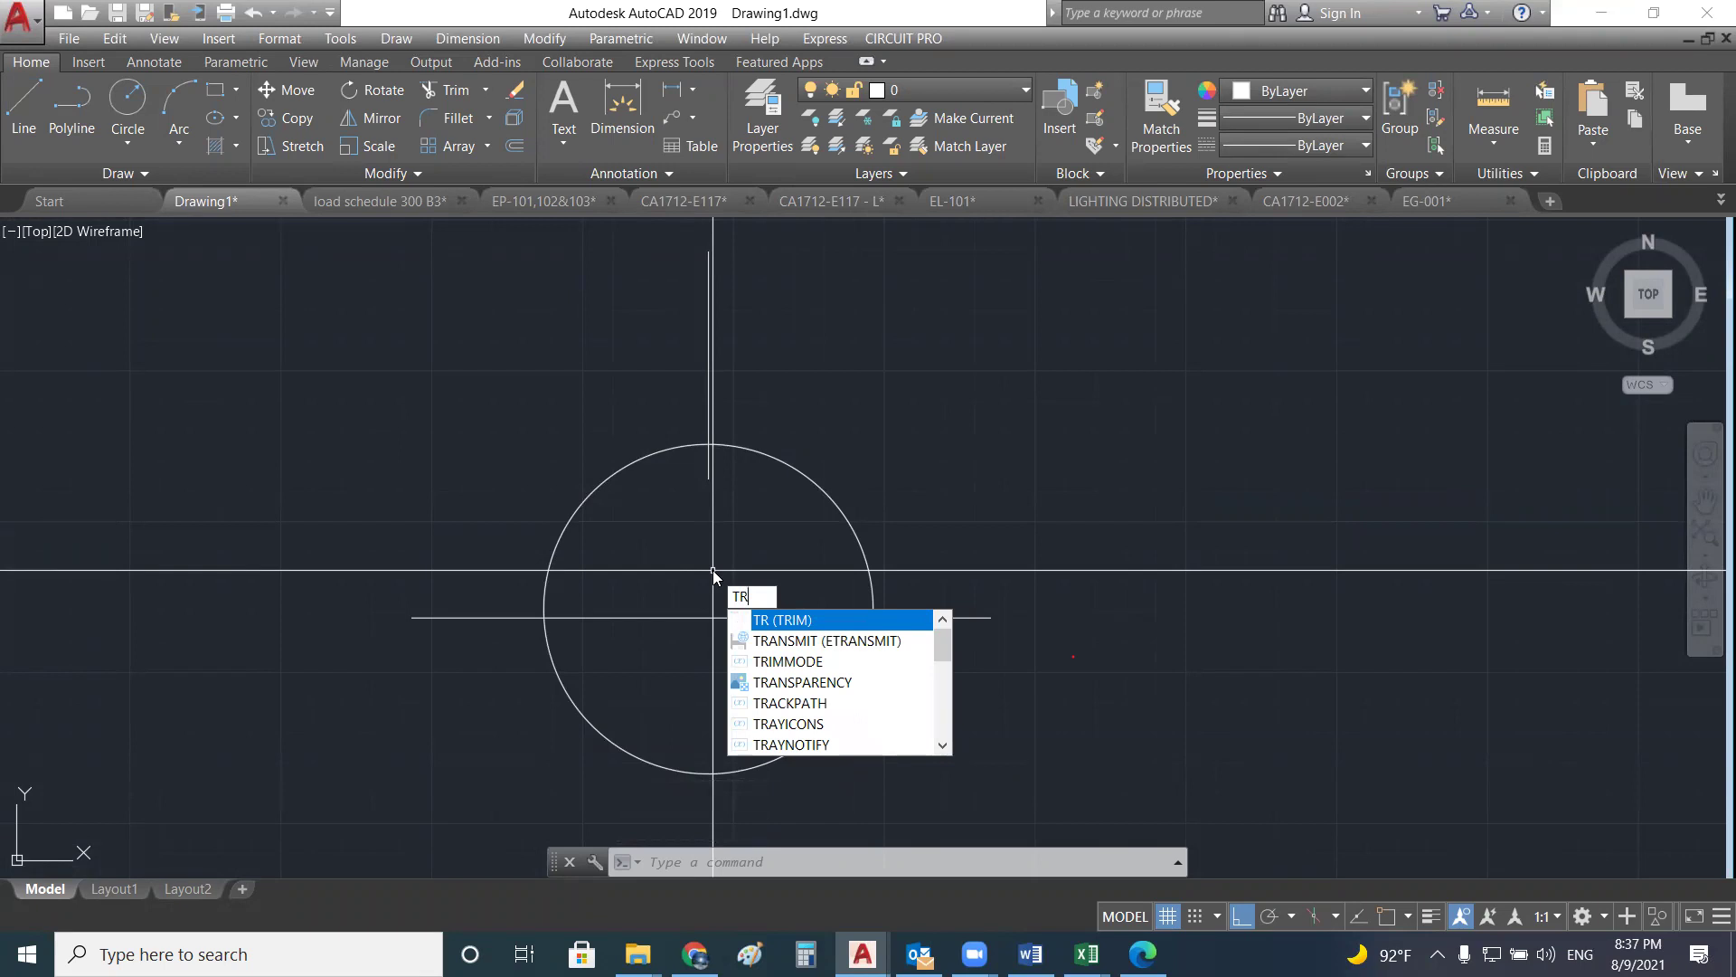
pyautogui.press('Return')
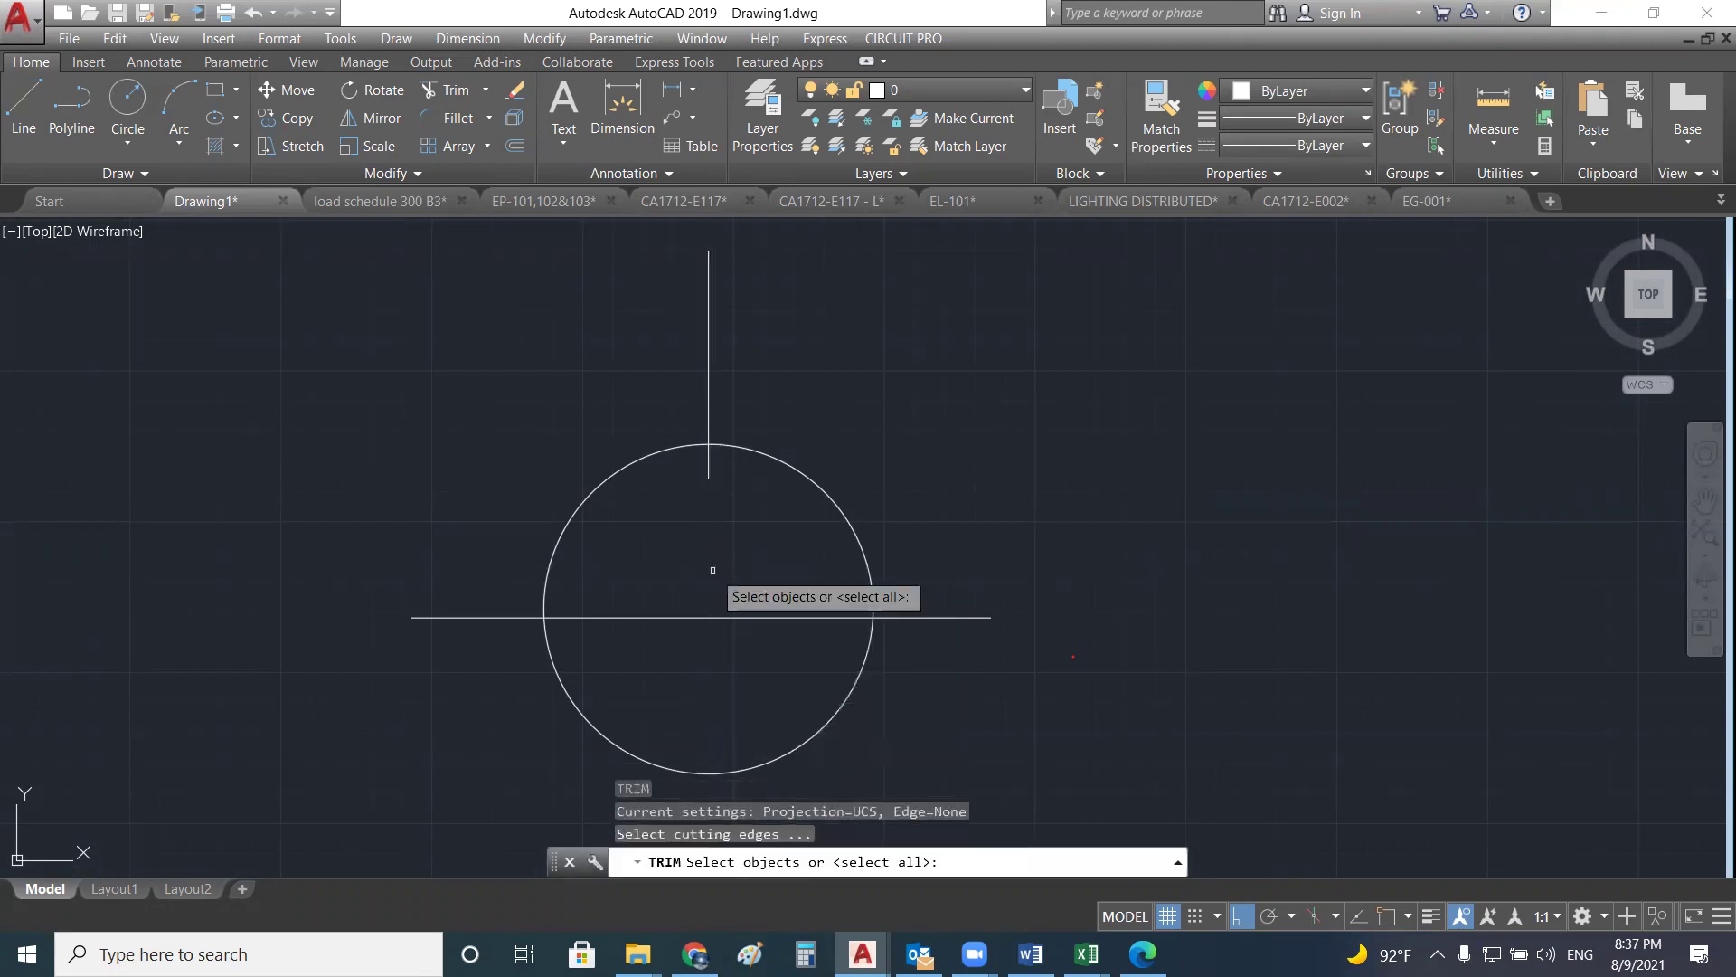
pyautogui.press('Return')
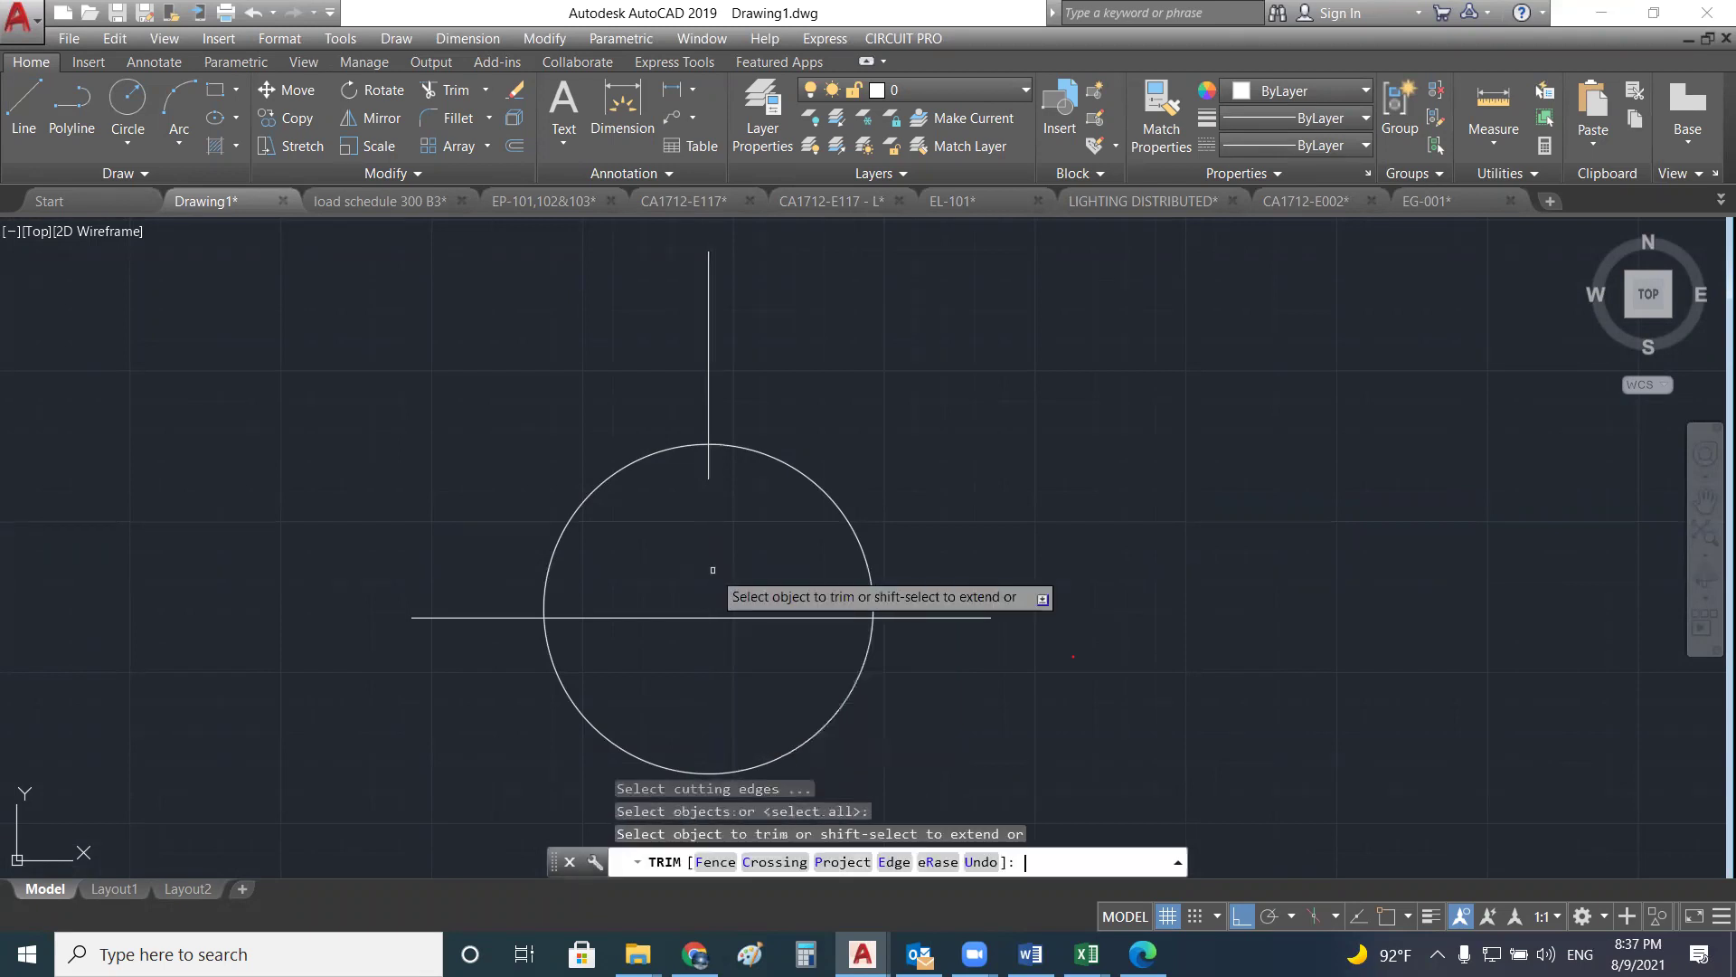
pyautogui.click(707, 466)
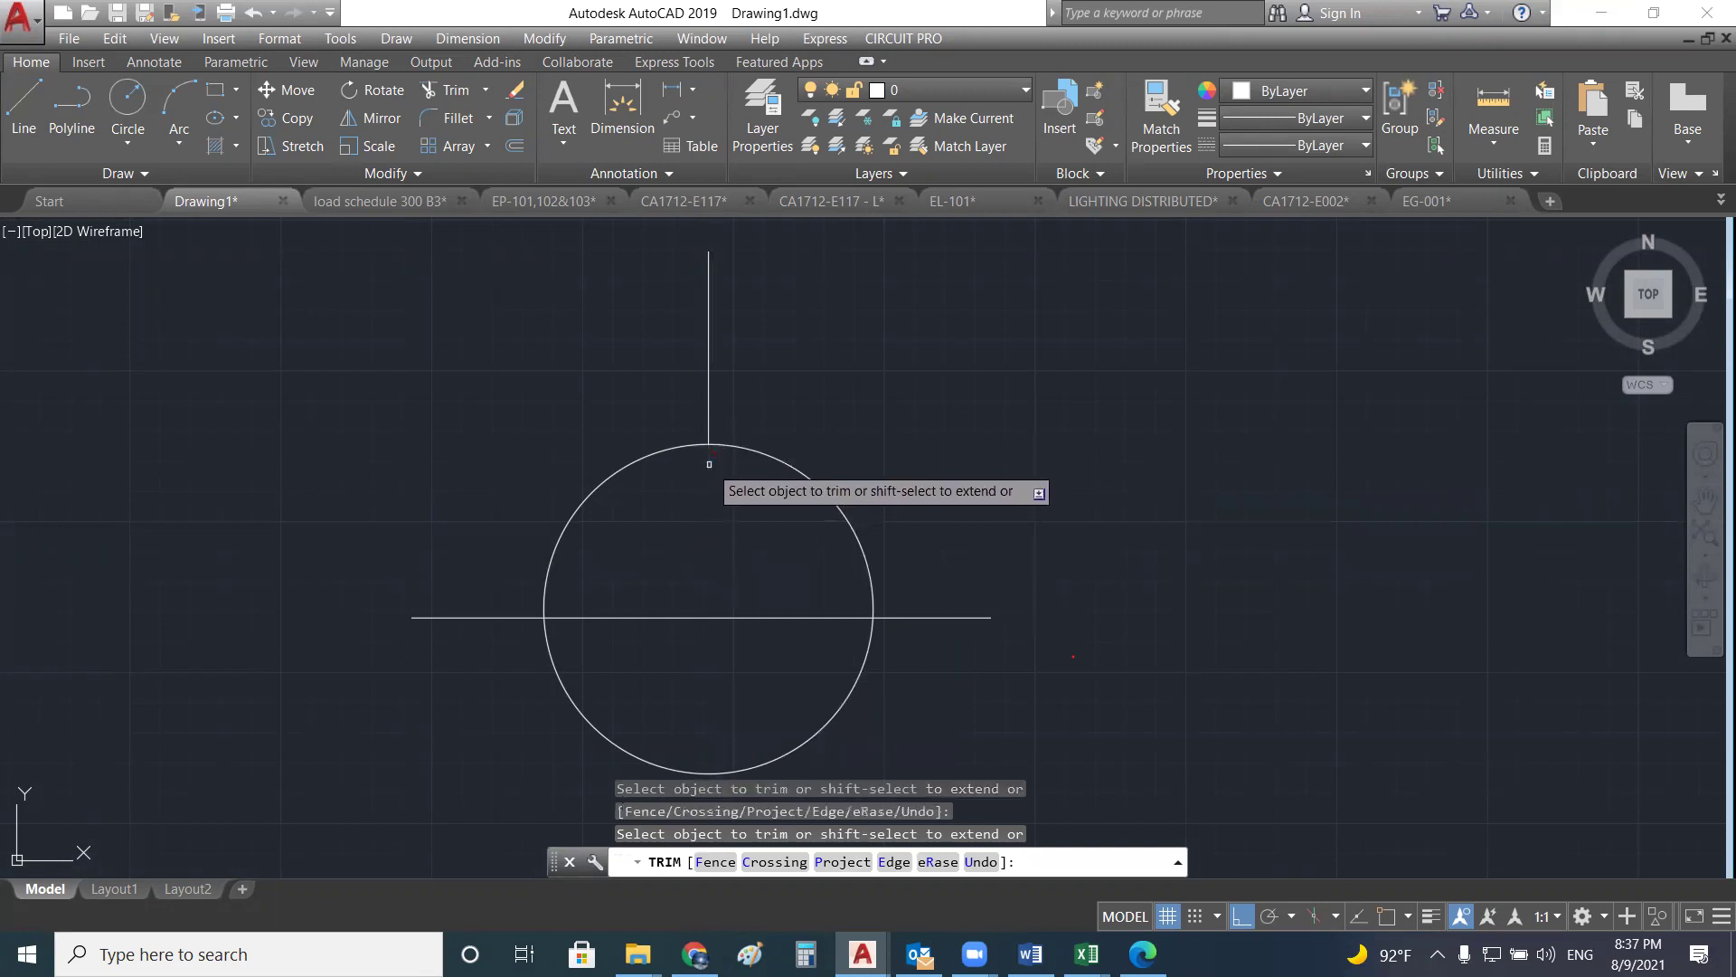
# - Trim off both overhanging ends of the horizontal line and the lower half of the circle, and end the Trim command
pyautogui.click(912, 619)
pyautogui.click(868, 644)
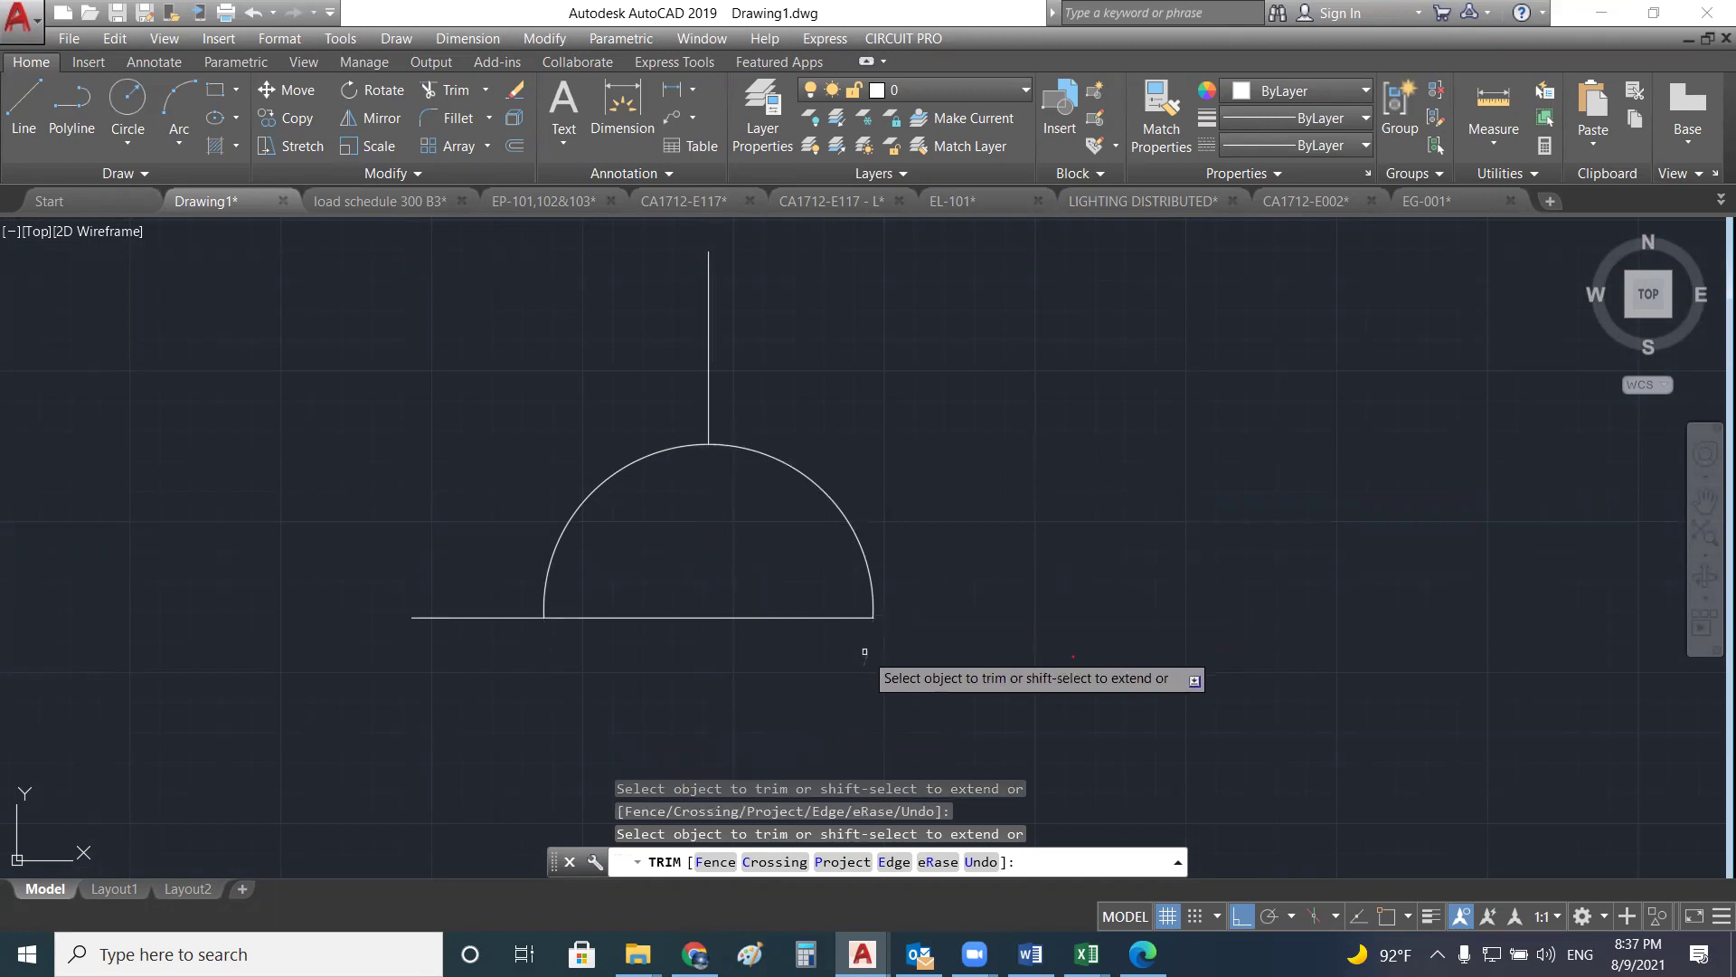
pyautogui.click(507, 617)
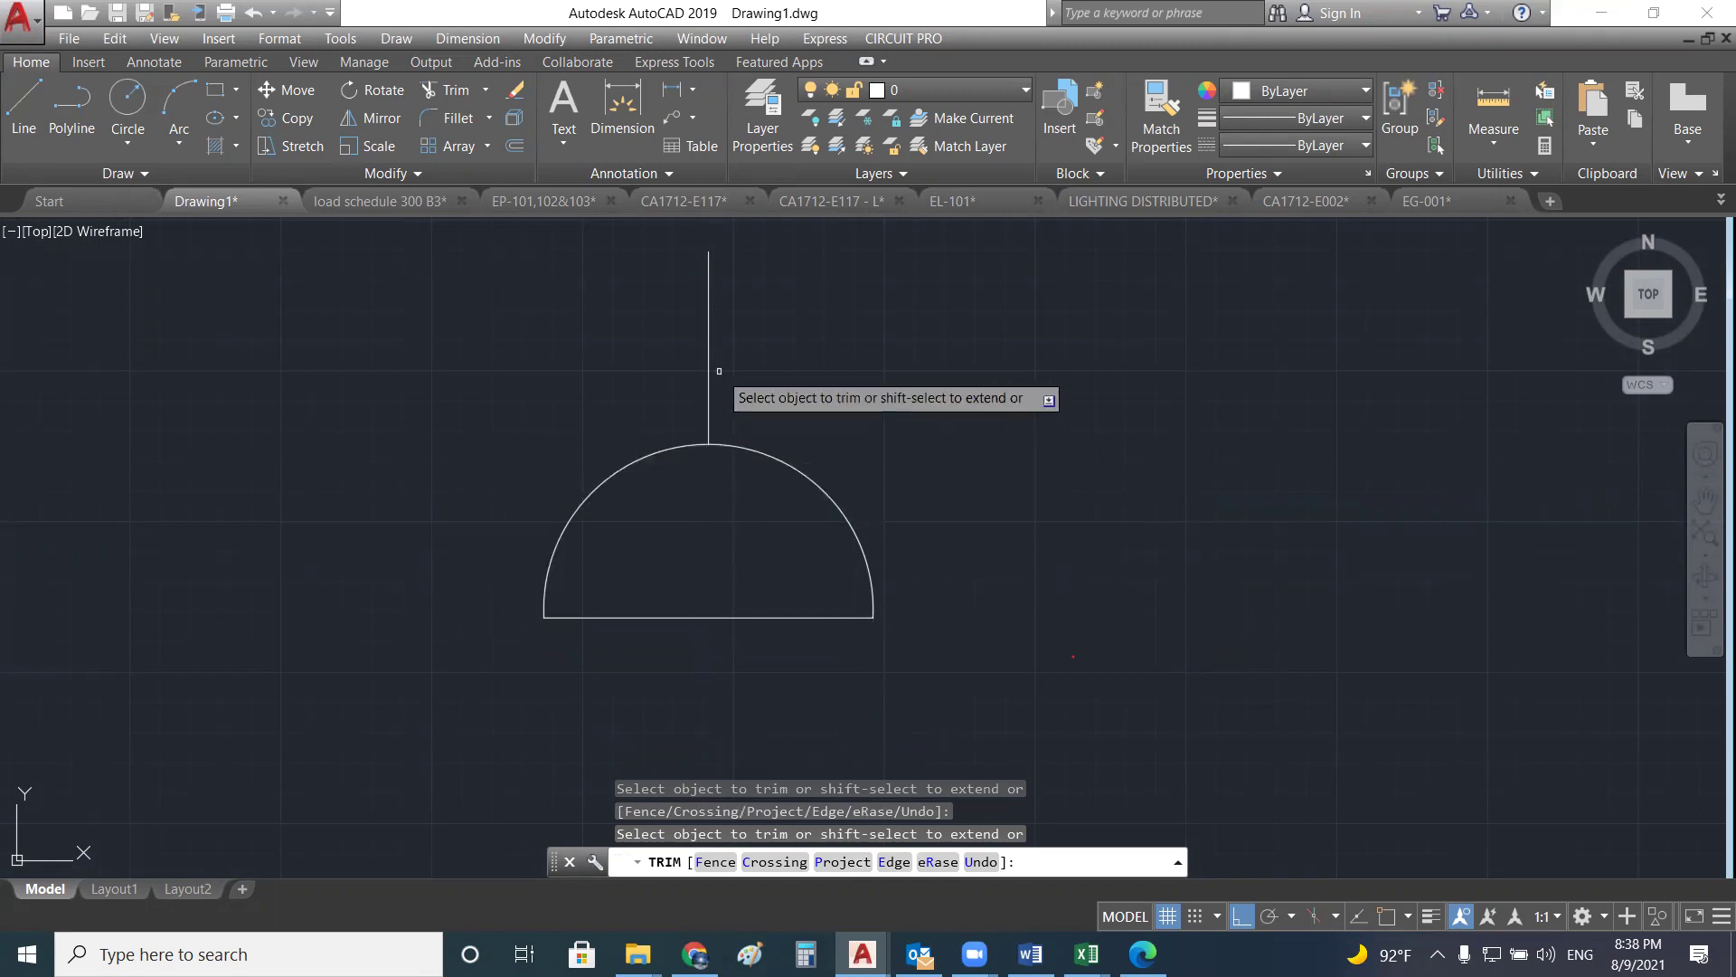
pyautogui.scroll(-4, 791, 484)
pyautogui.press('Escape')
# - Select the trimmed arc and the vertical line to check whether they are separate objects, and clear the selection
pyautogui.click(777, 477)
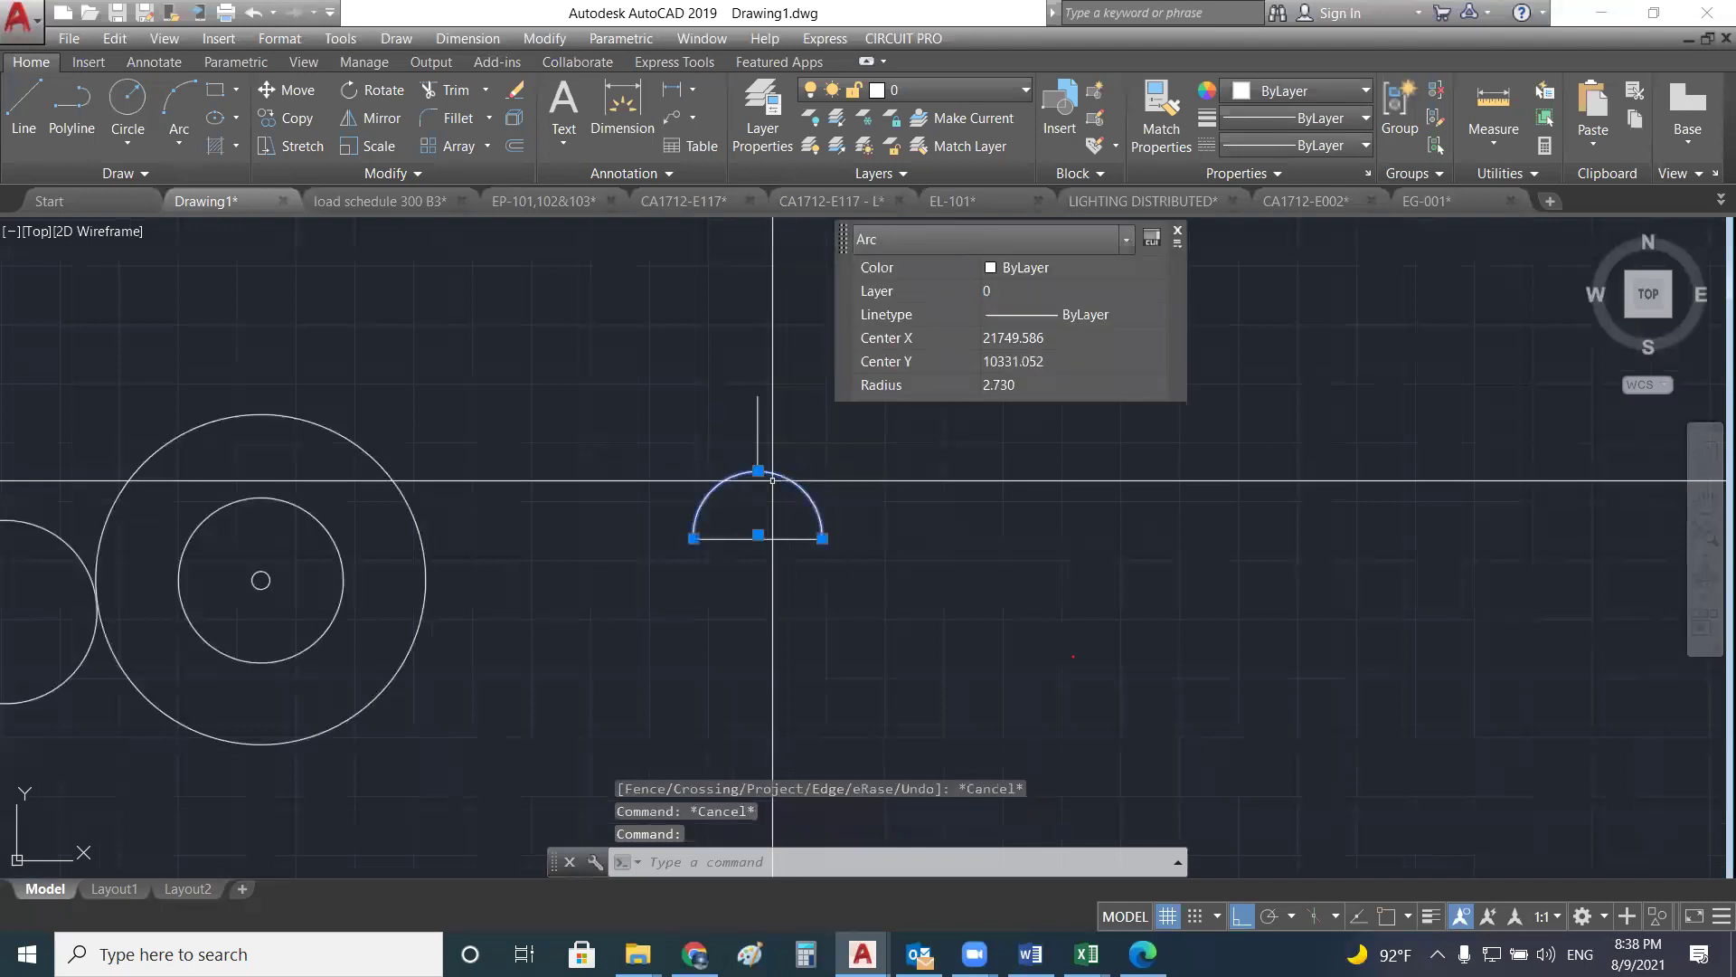
pyautogui.press('Escape')
pyautogui.click(757, 453)
pyautogui.press('Escape')
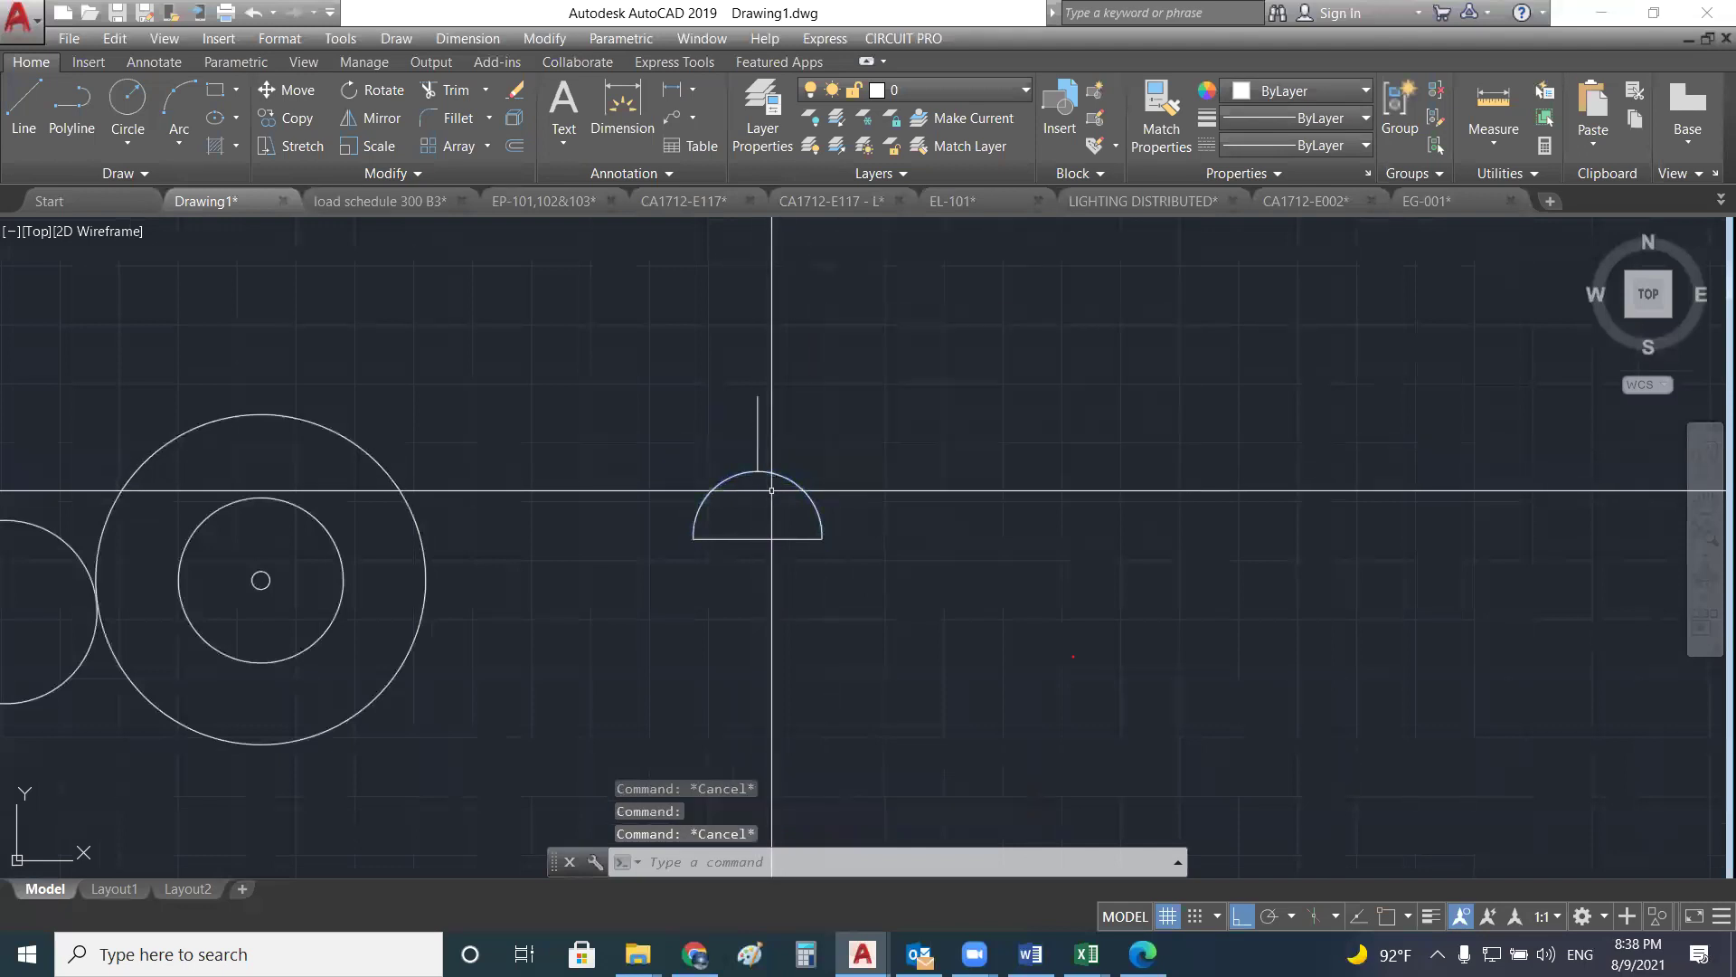
pyautogui.click(759, 457)
pyautogui.press('Escape')
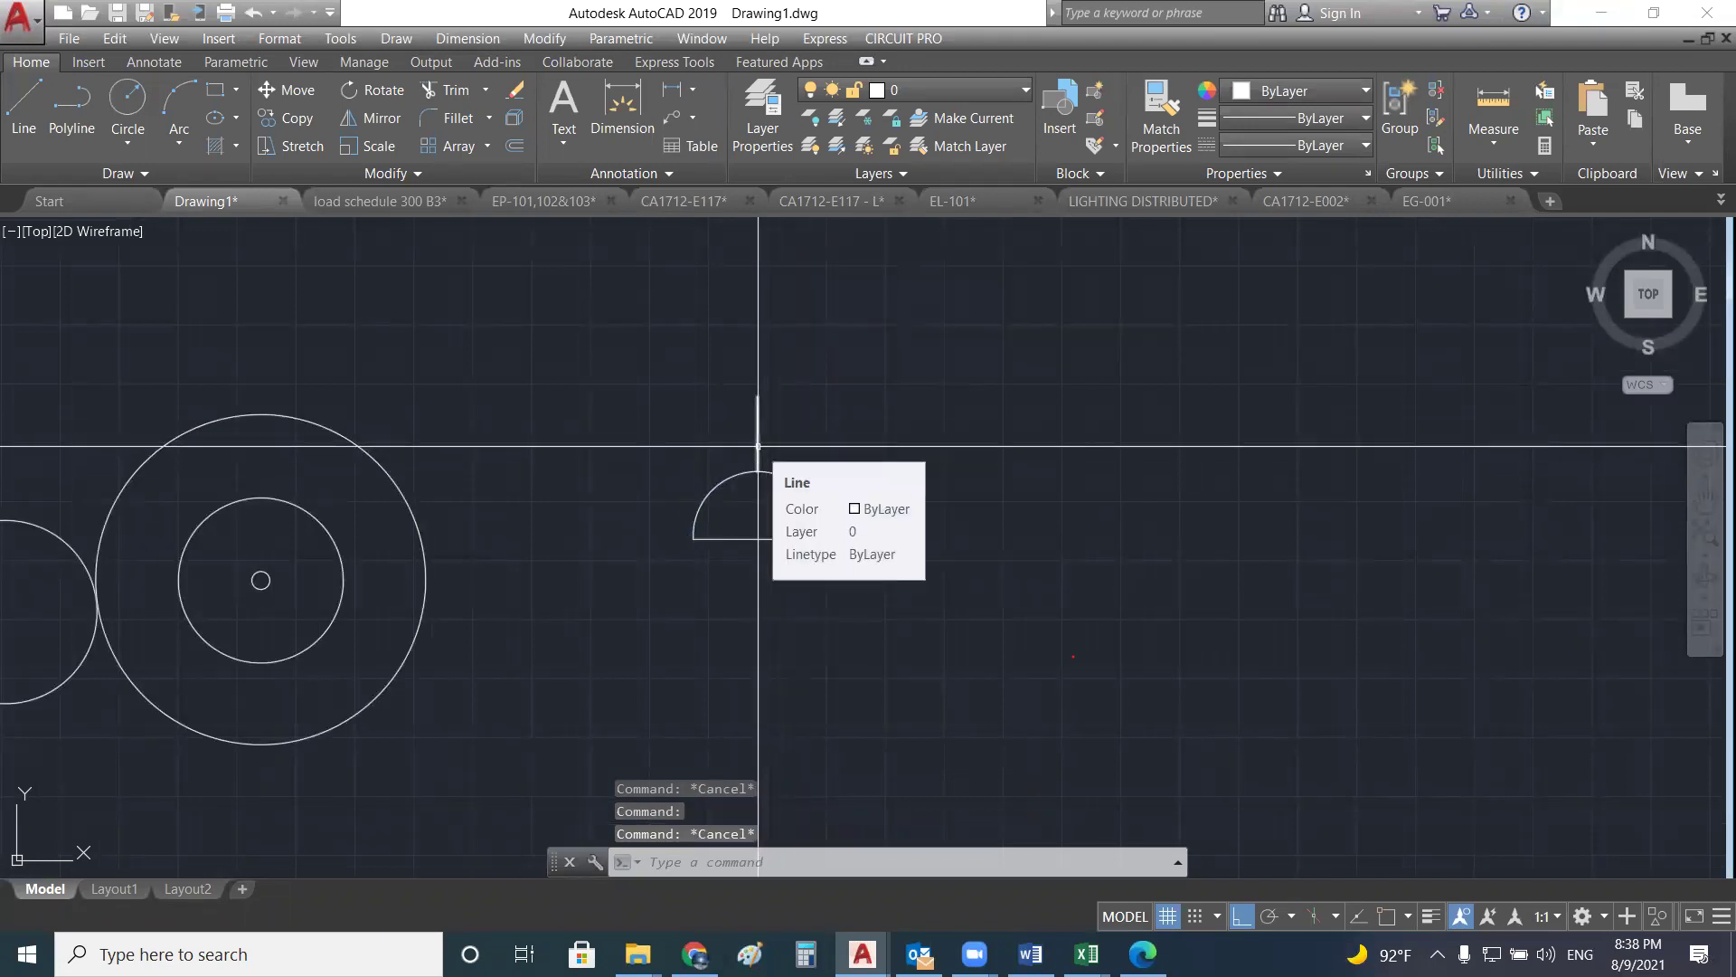
pyautogui.click(758, 446)
pyautogui.click(783, 481)
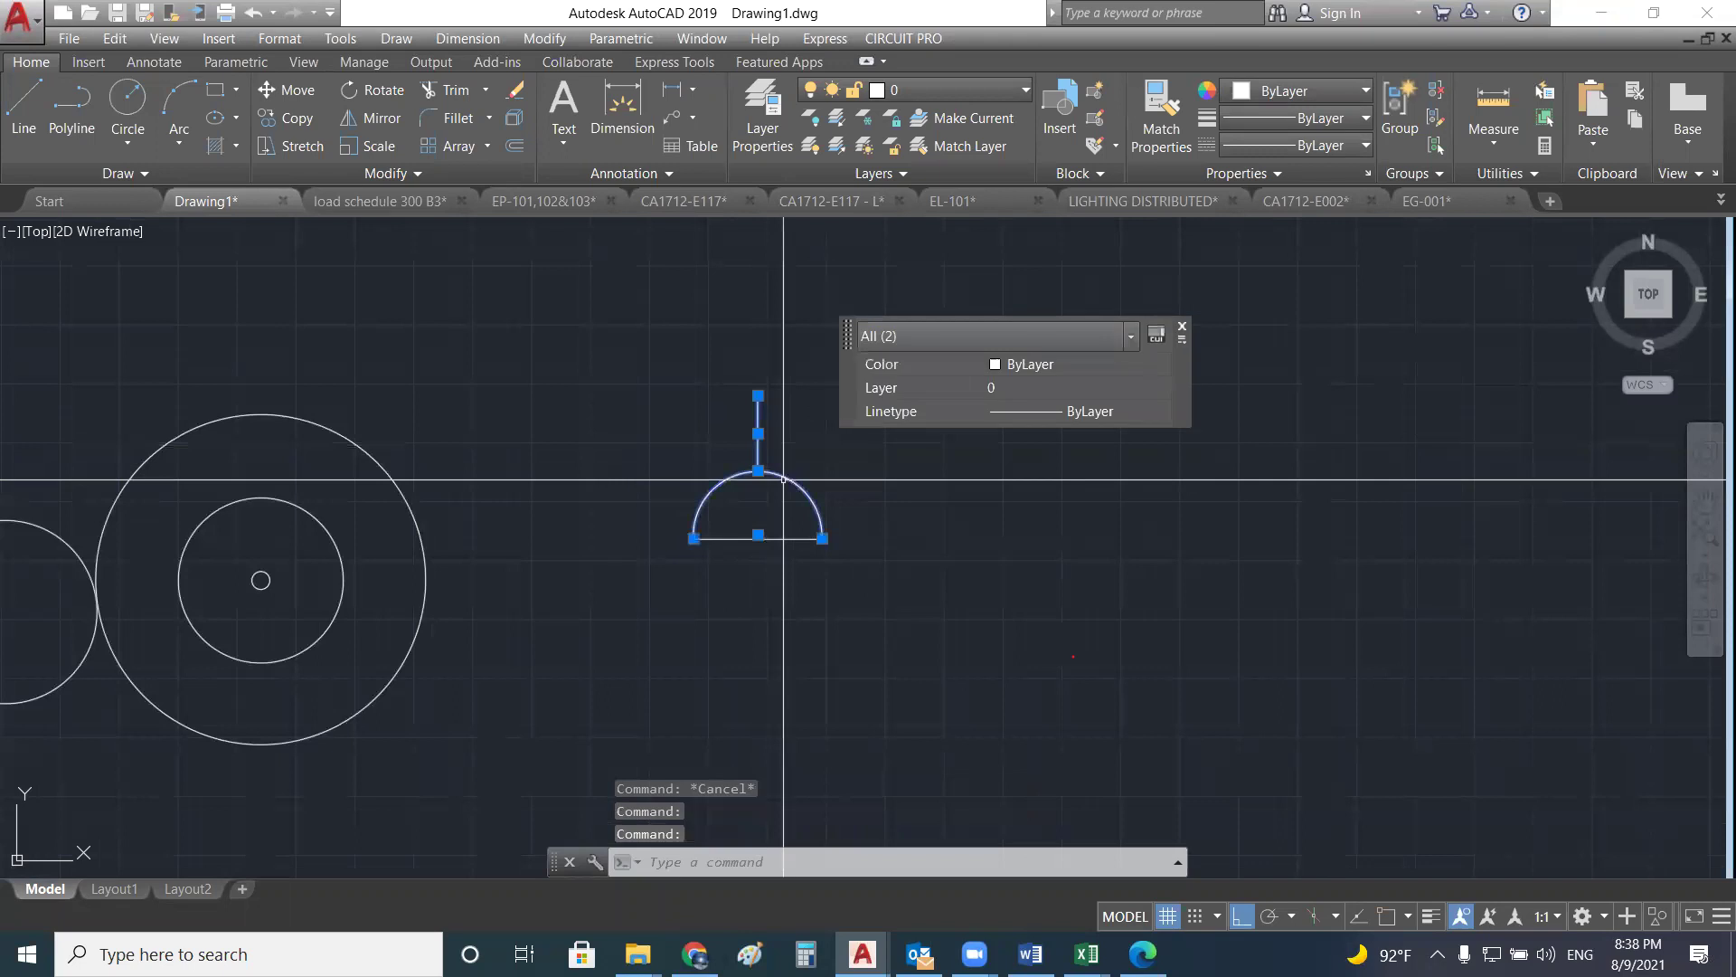
pyautogui.press('Escape')
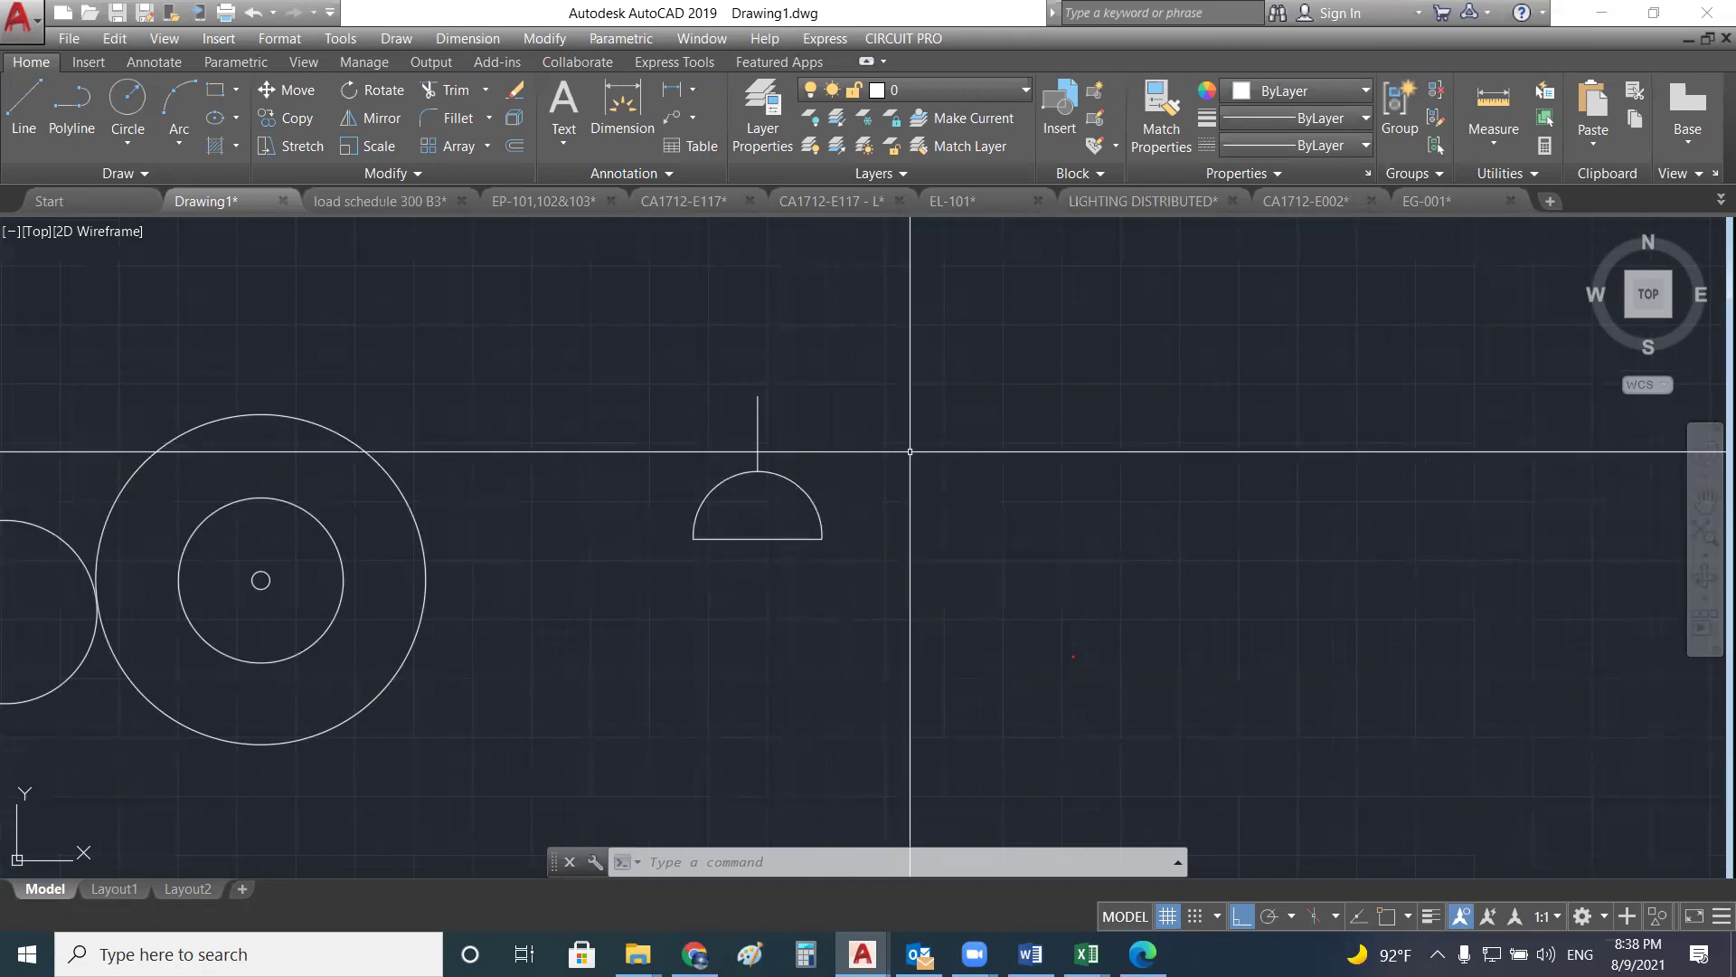
# - Start a block definition named "socket" with the Convert to block and Allow exploding options enabled
pyautogui.write('b')
pyautogui.press('Return')
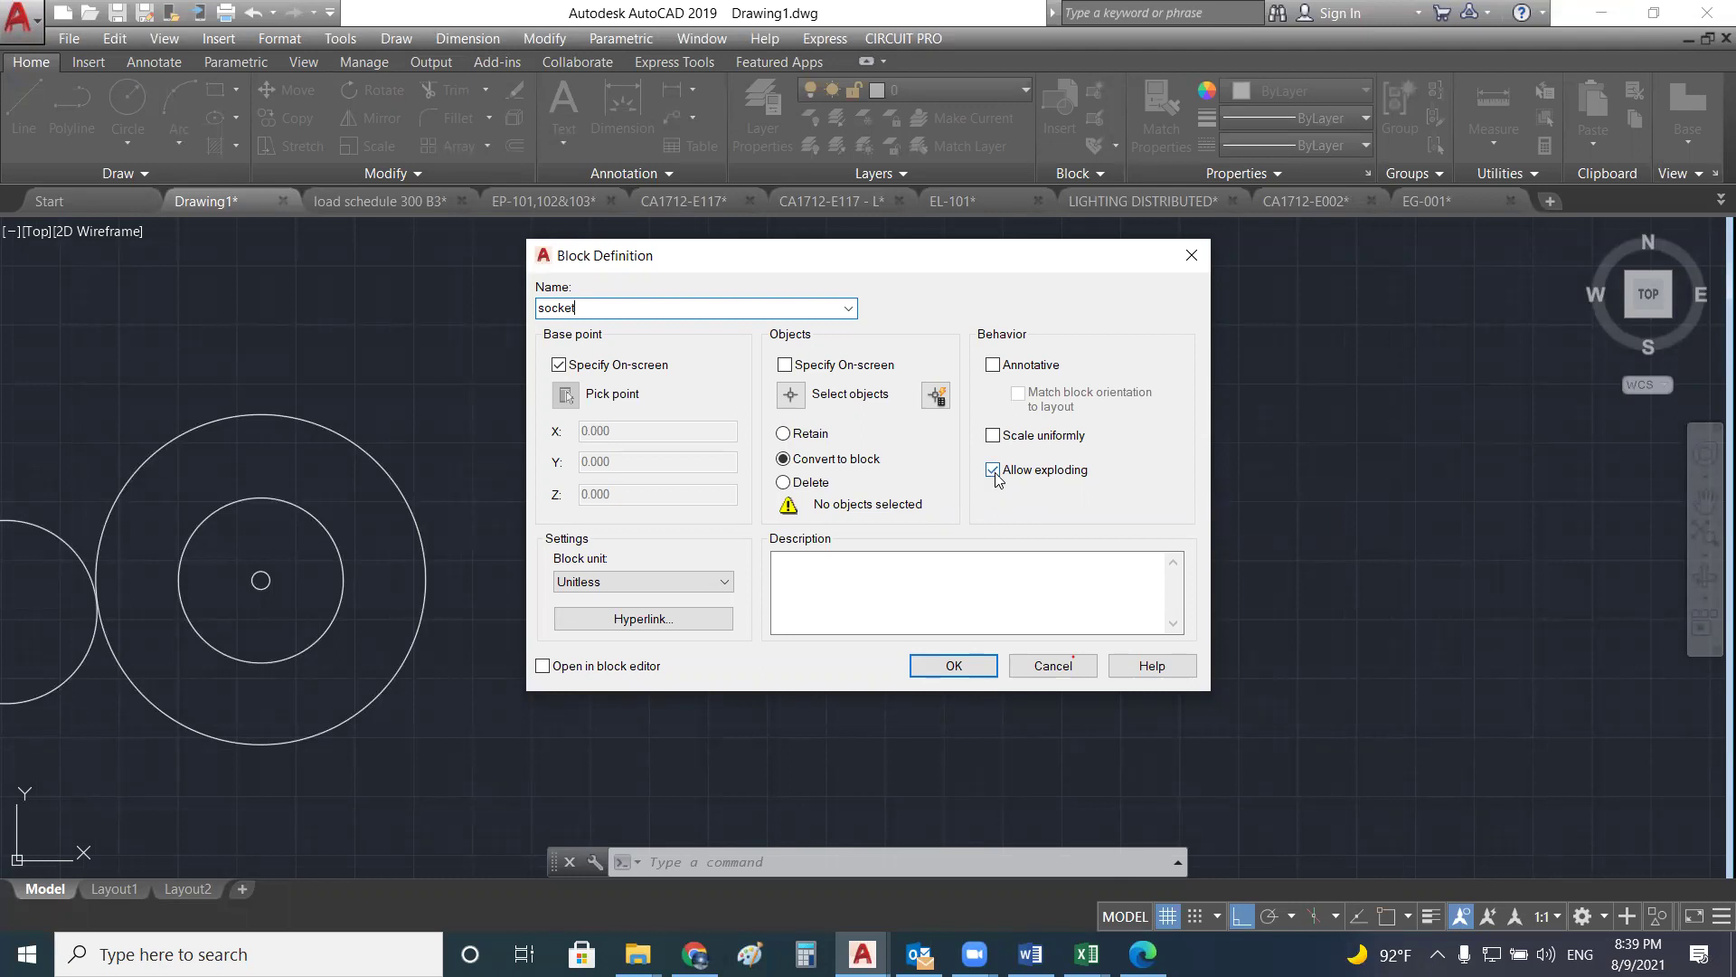
pyautogui.click(993, 470)
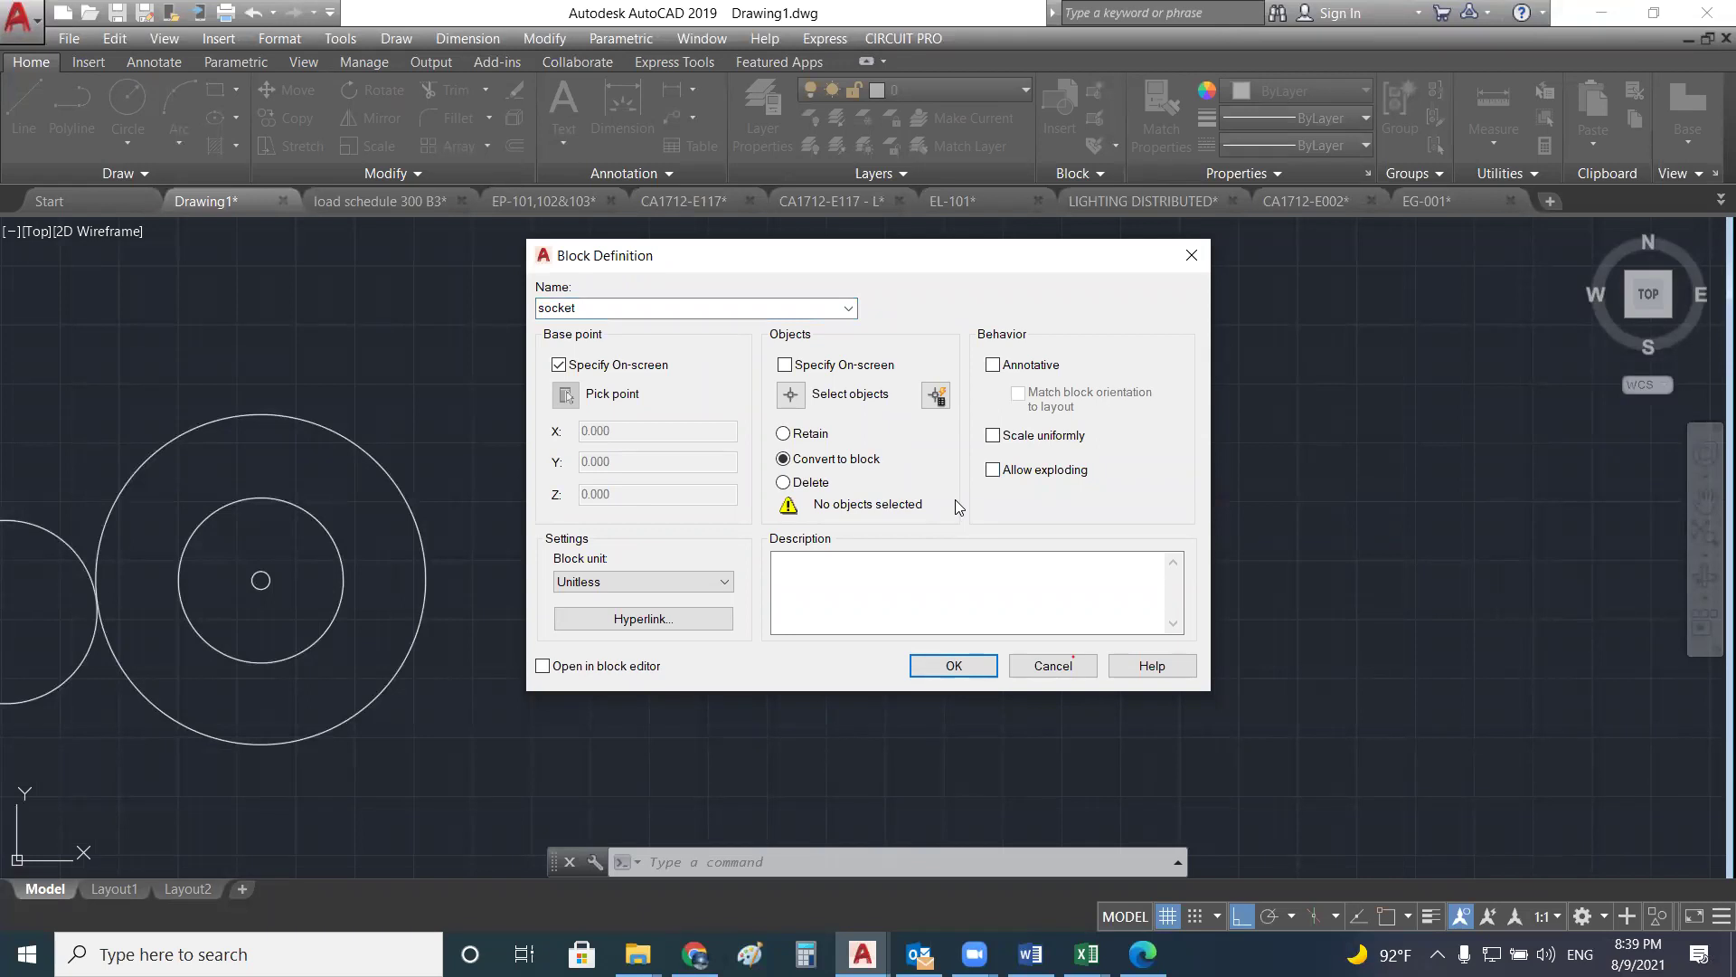
pyautogui.click(993, 470)
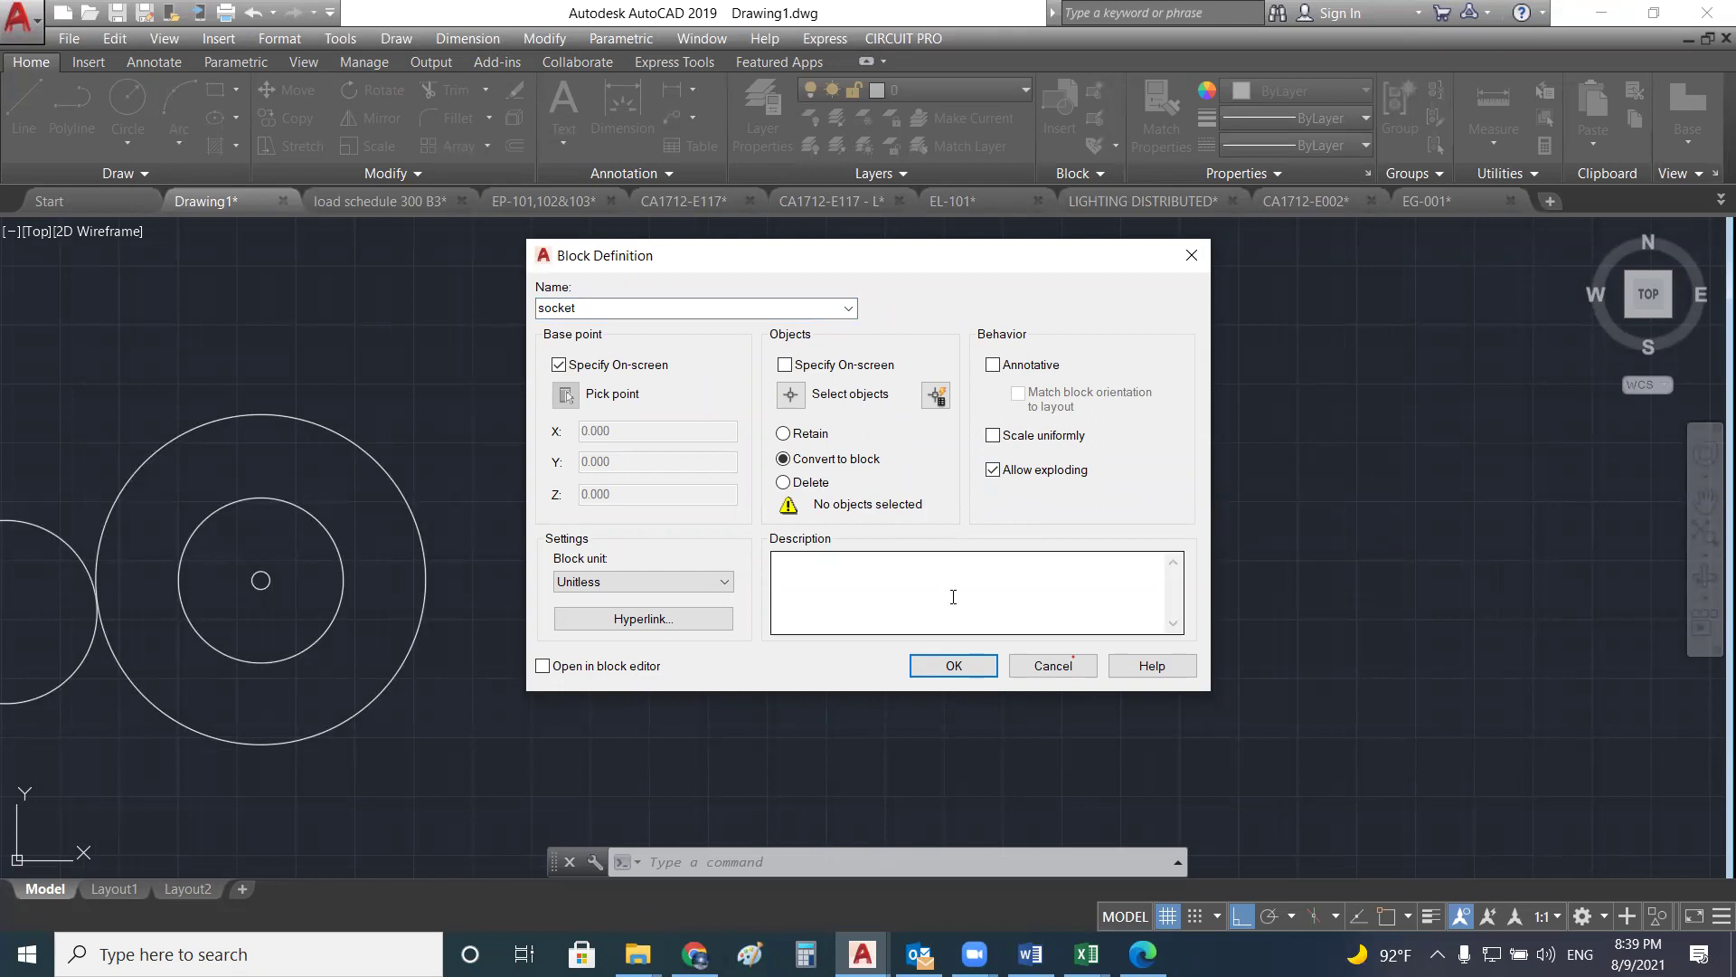
# - Choose the vertical line, the arc and the horizontal base line as the objects of the socket block
pyautogui.click(952, 665)
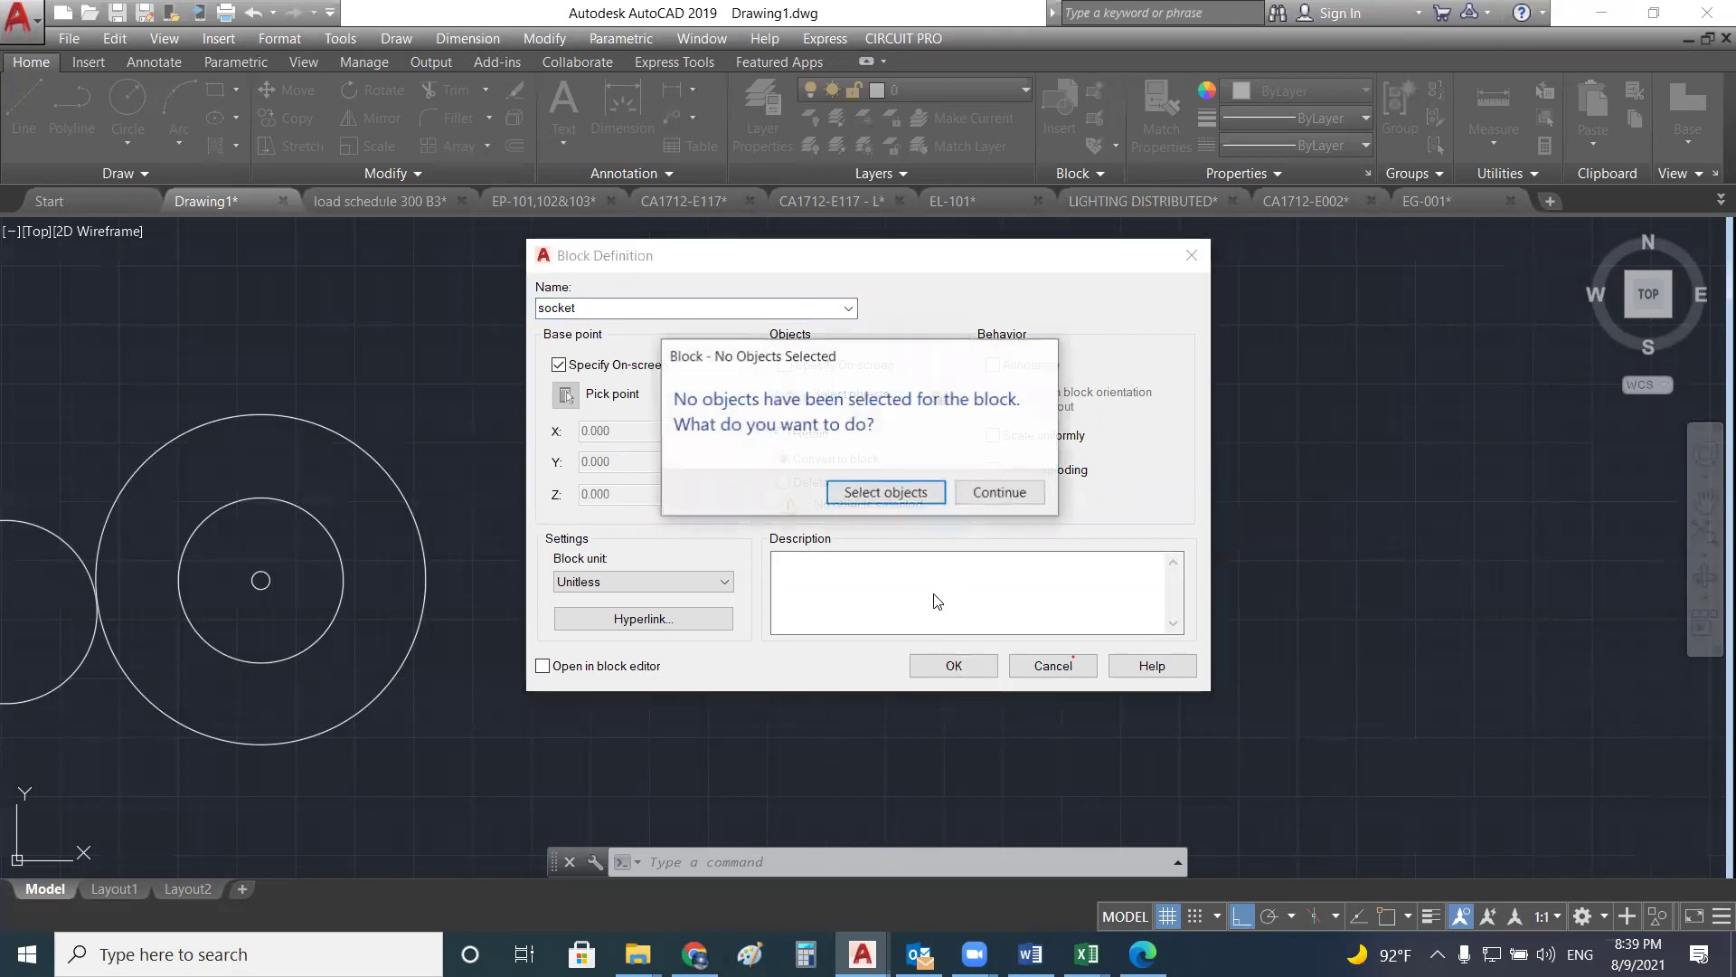
pyautogui.click(886, 492)
pyautogui.click(815, 395)
pyautogui.click(710, 567)
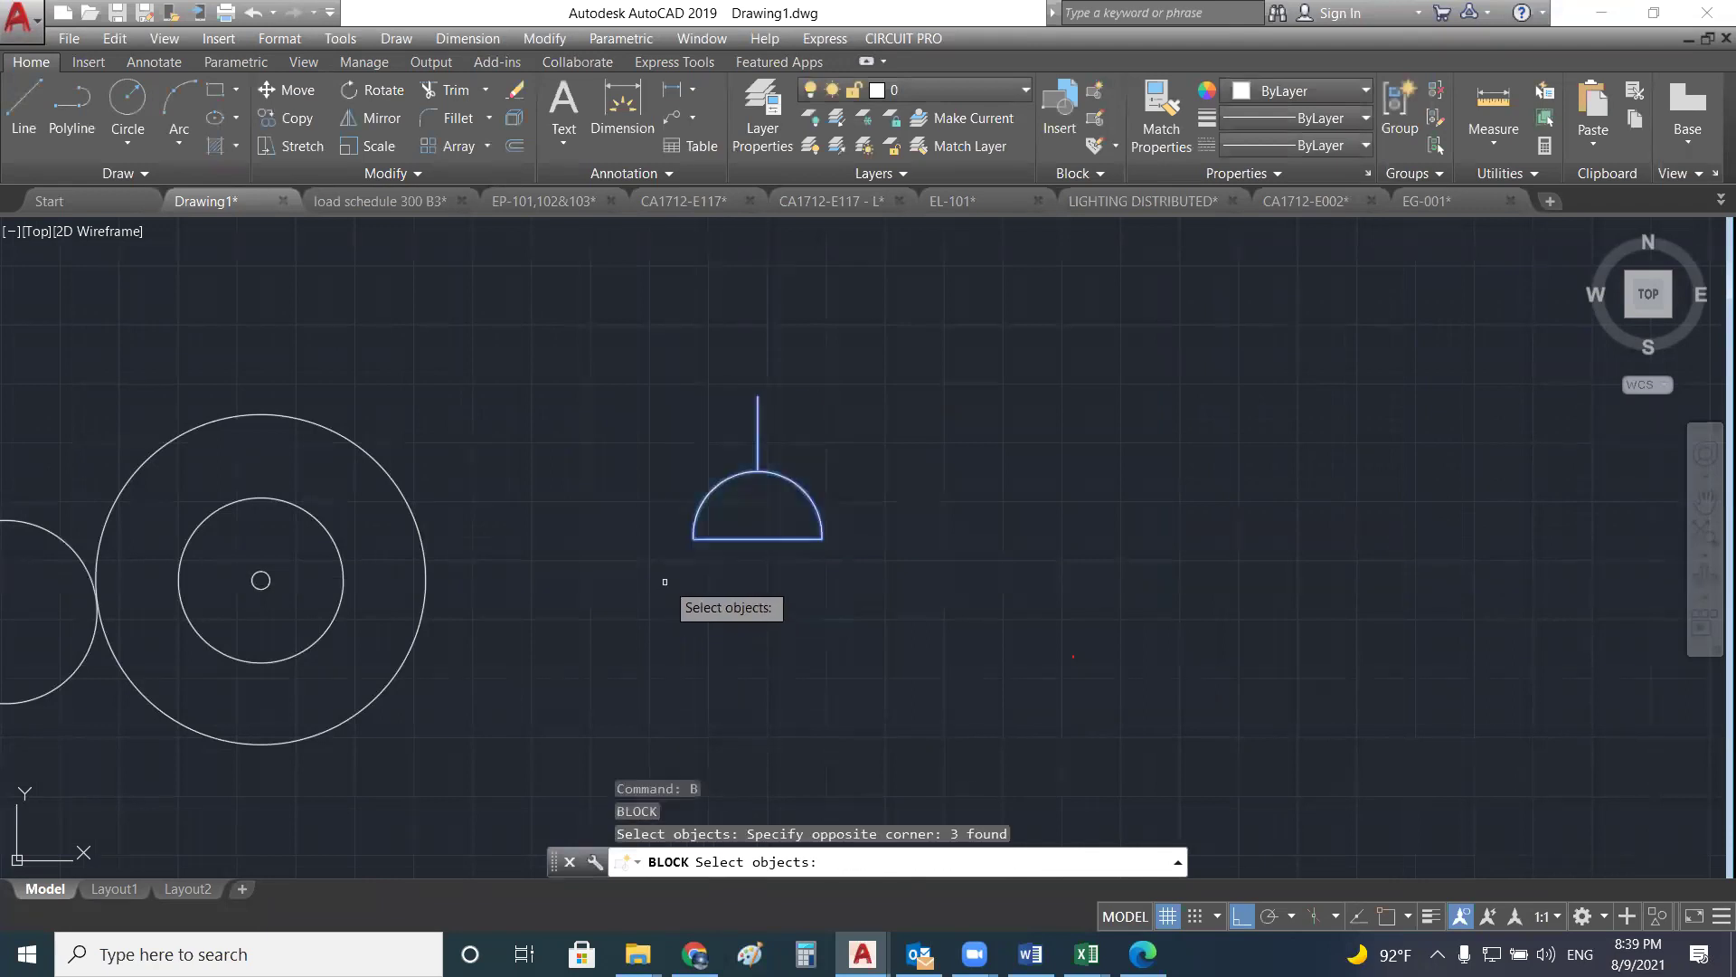
pyautogui.press('Return')
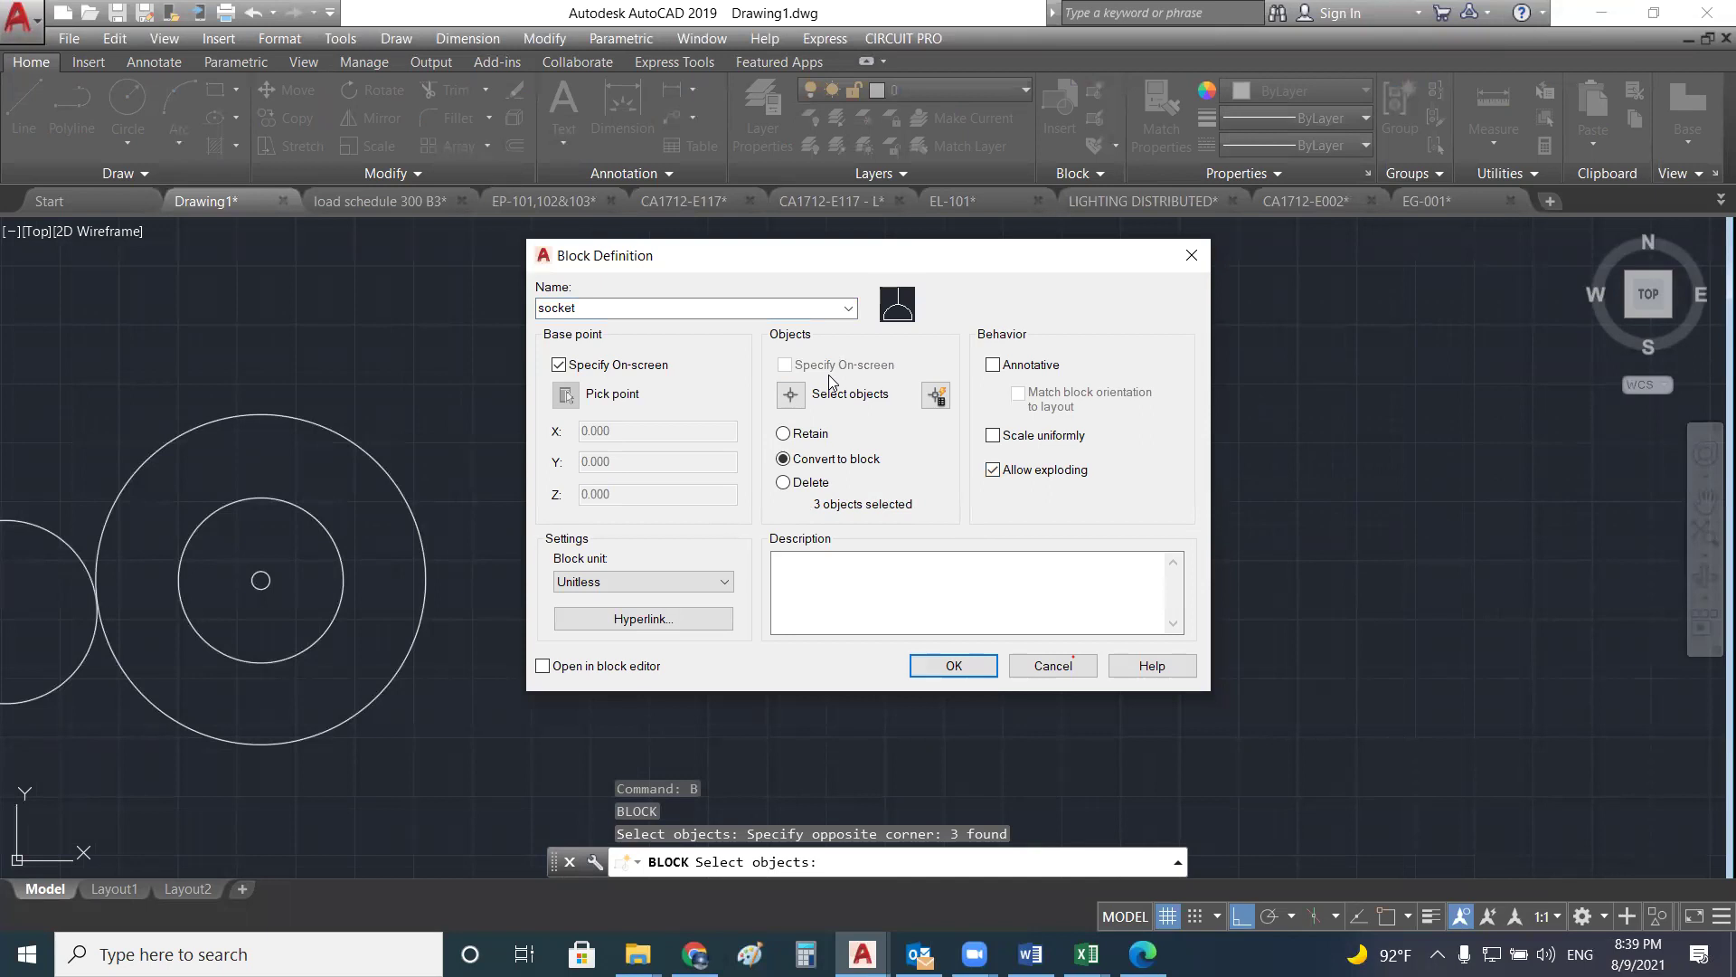
# - Finish the socket block with its insertion base point inside the semicircle, and select the block to check it
pyautogui.click(954, 665)
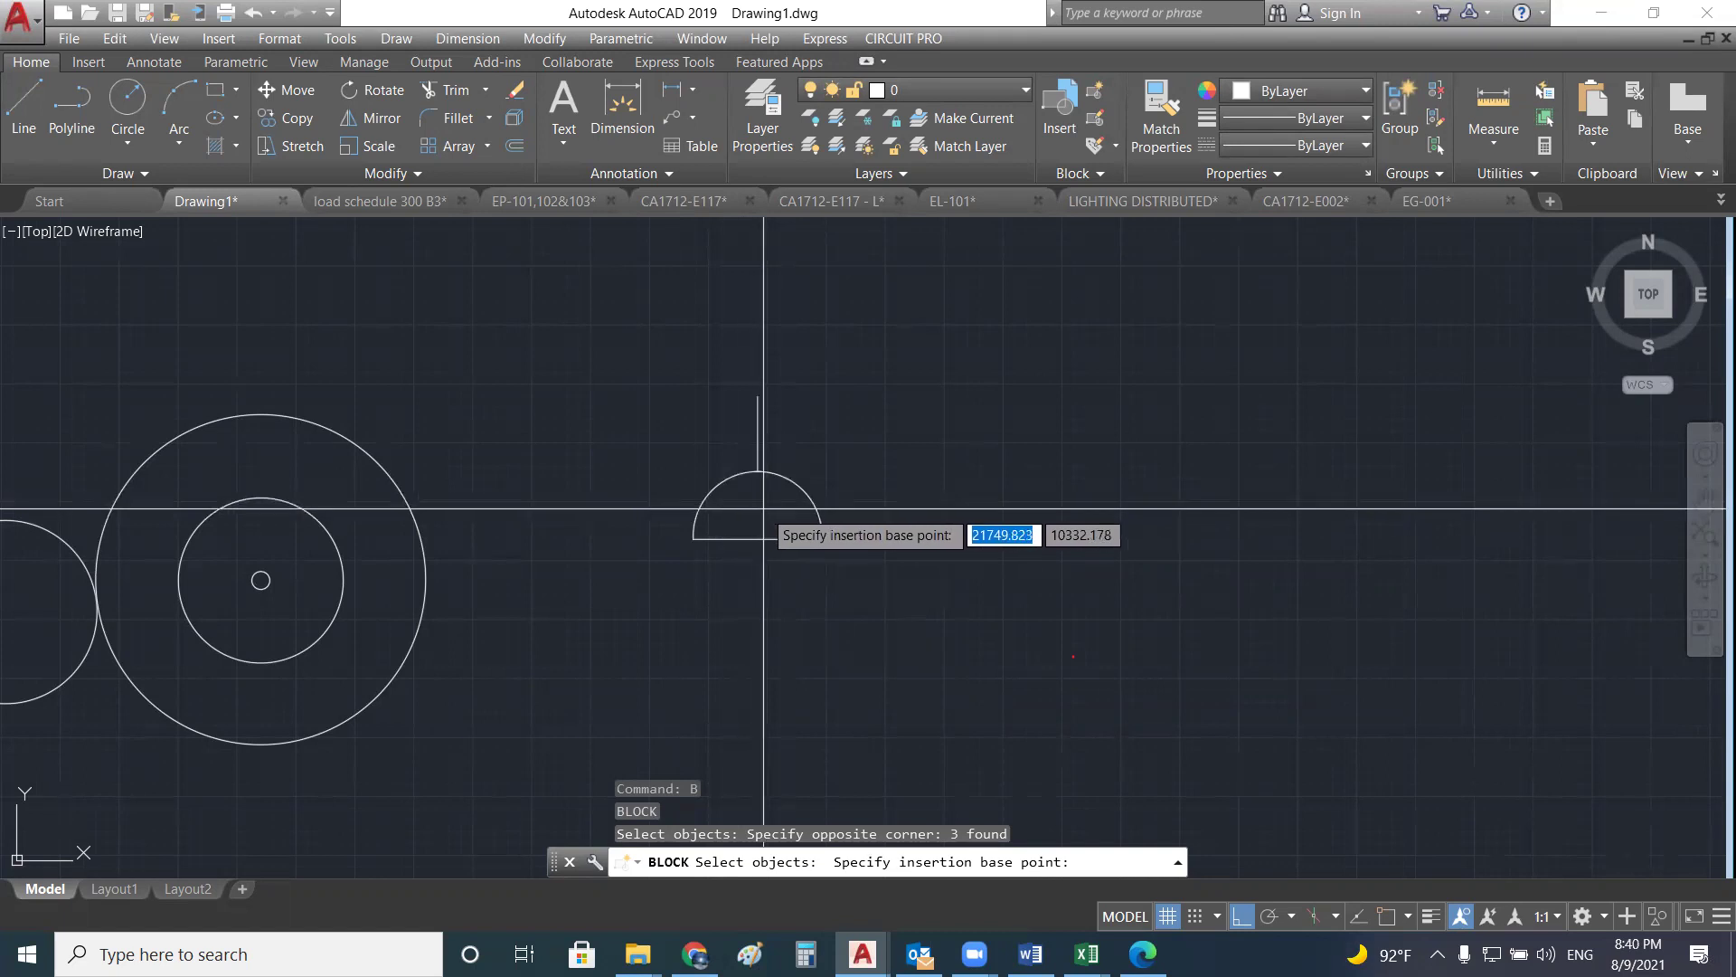
pyautogui.click(760, 507)
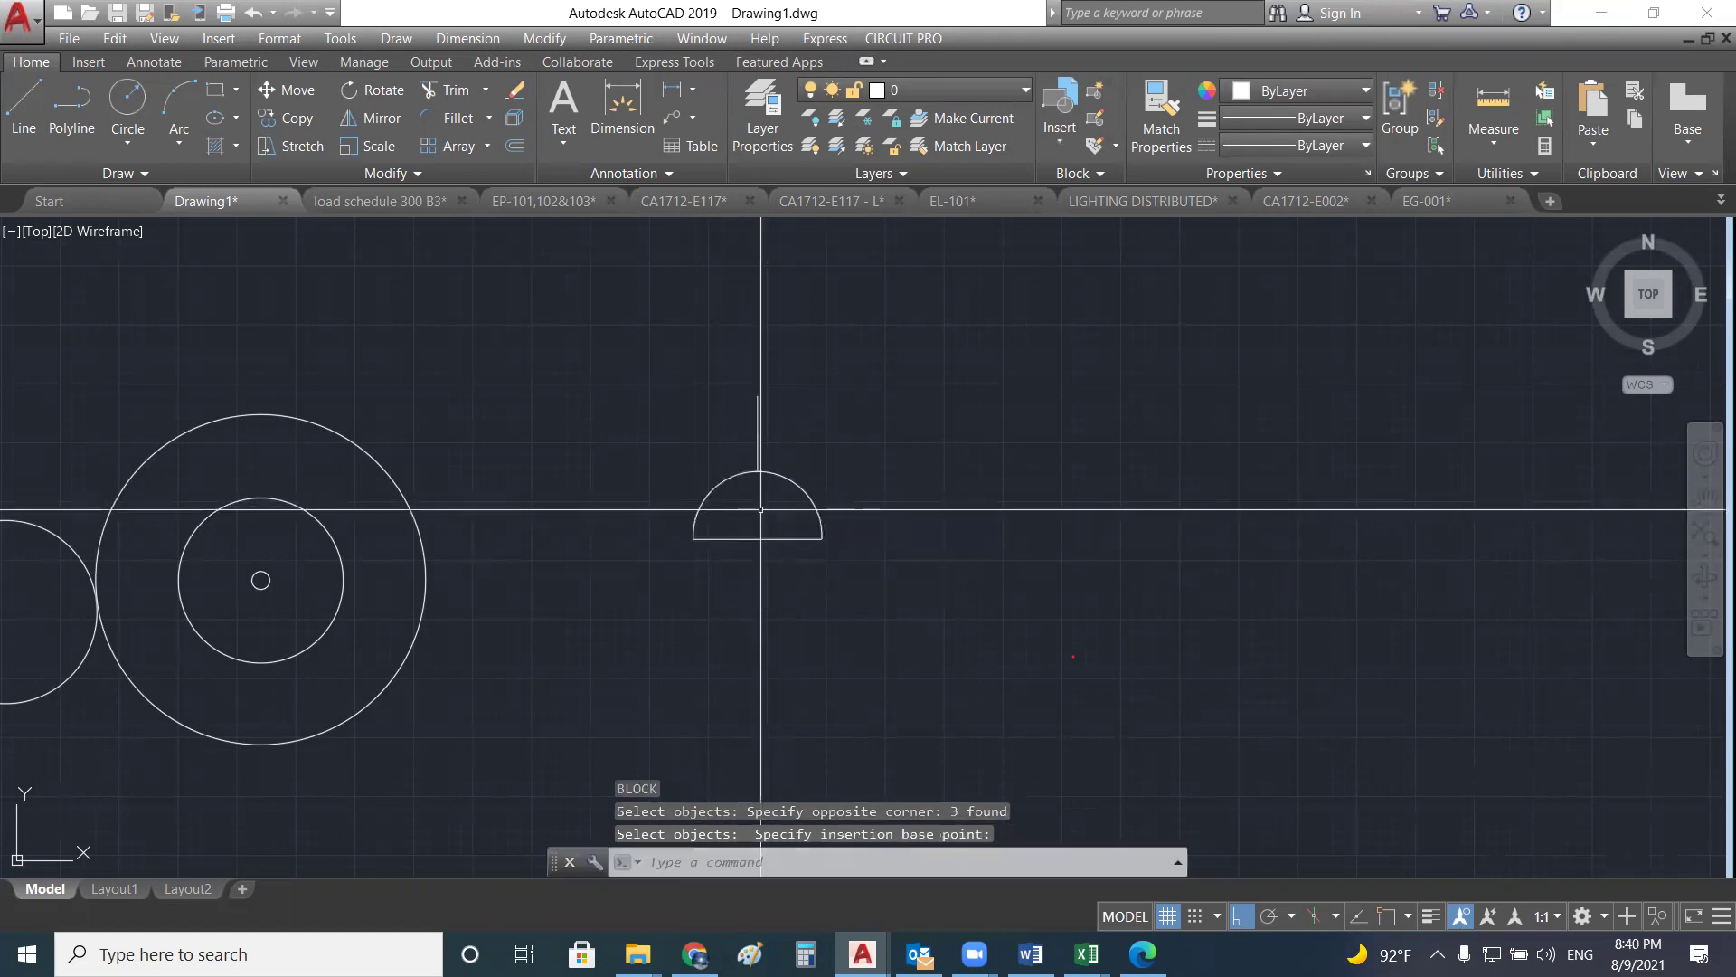
pyautogui.click(805, 491)
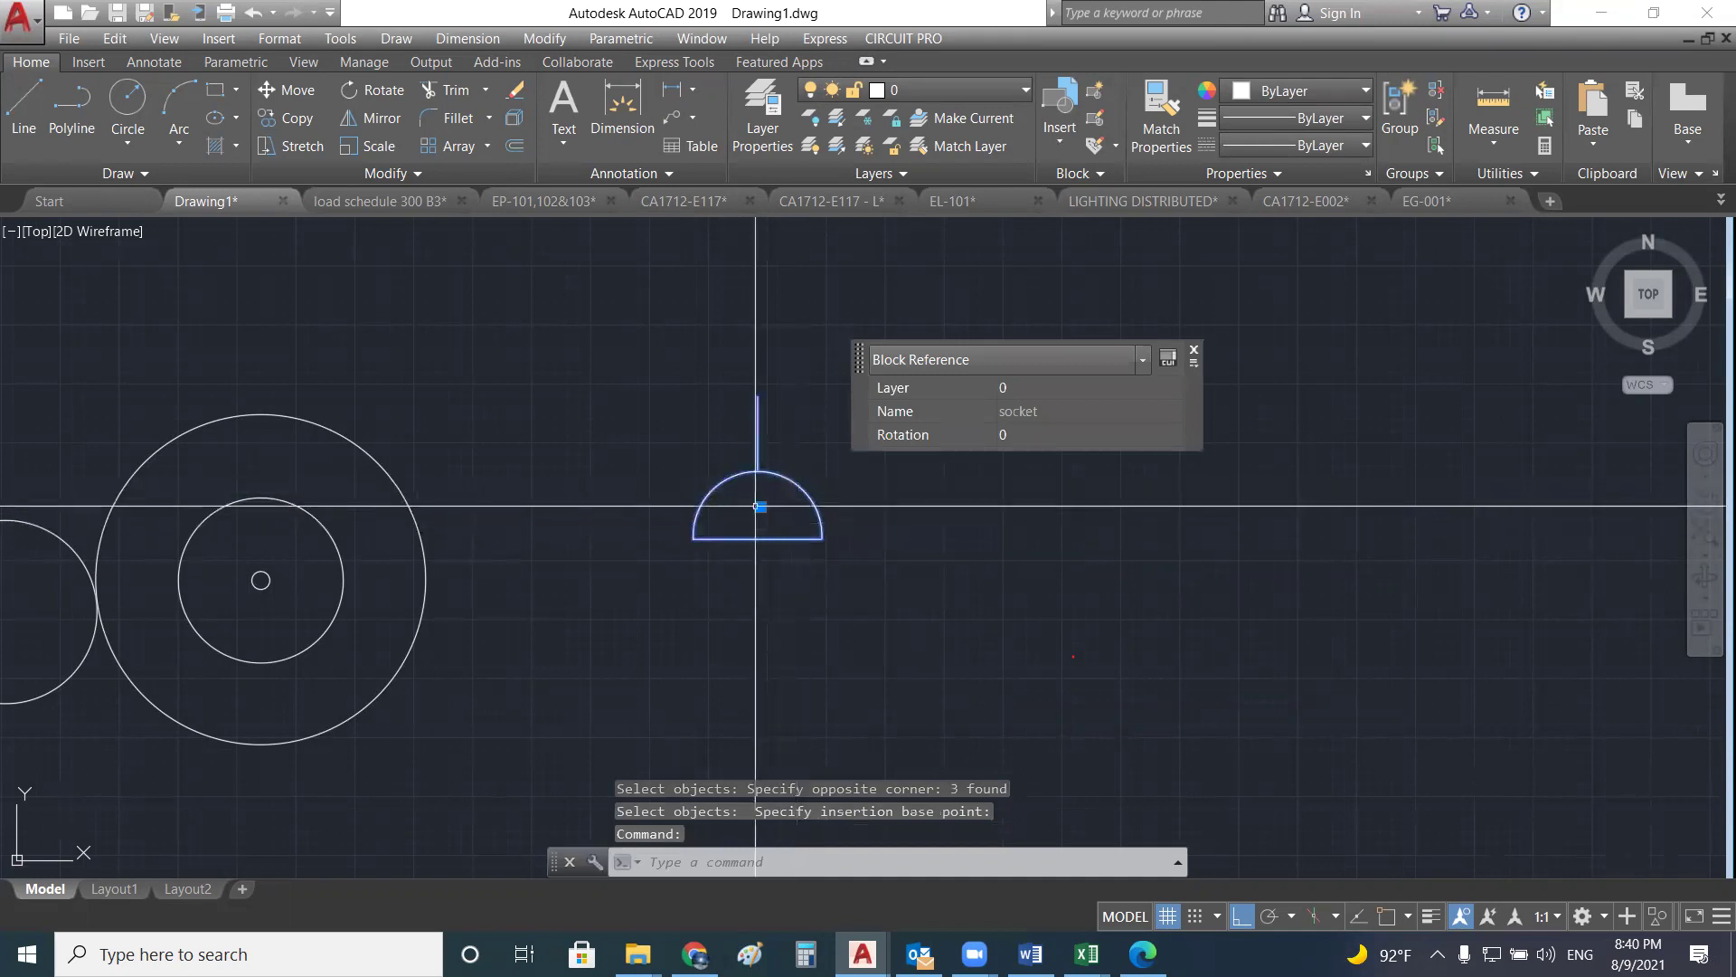
# - Select the socket block at several points on its arc to check that it is one object, and clear the selection
pyautogui.scroll(2, 765, 513)
pyautogui.scroll(2, 765, 507)
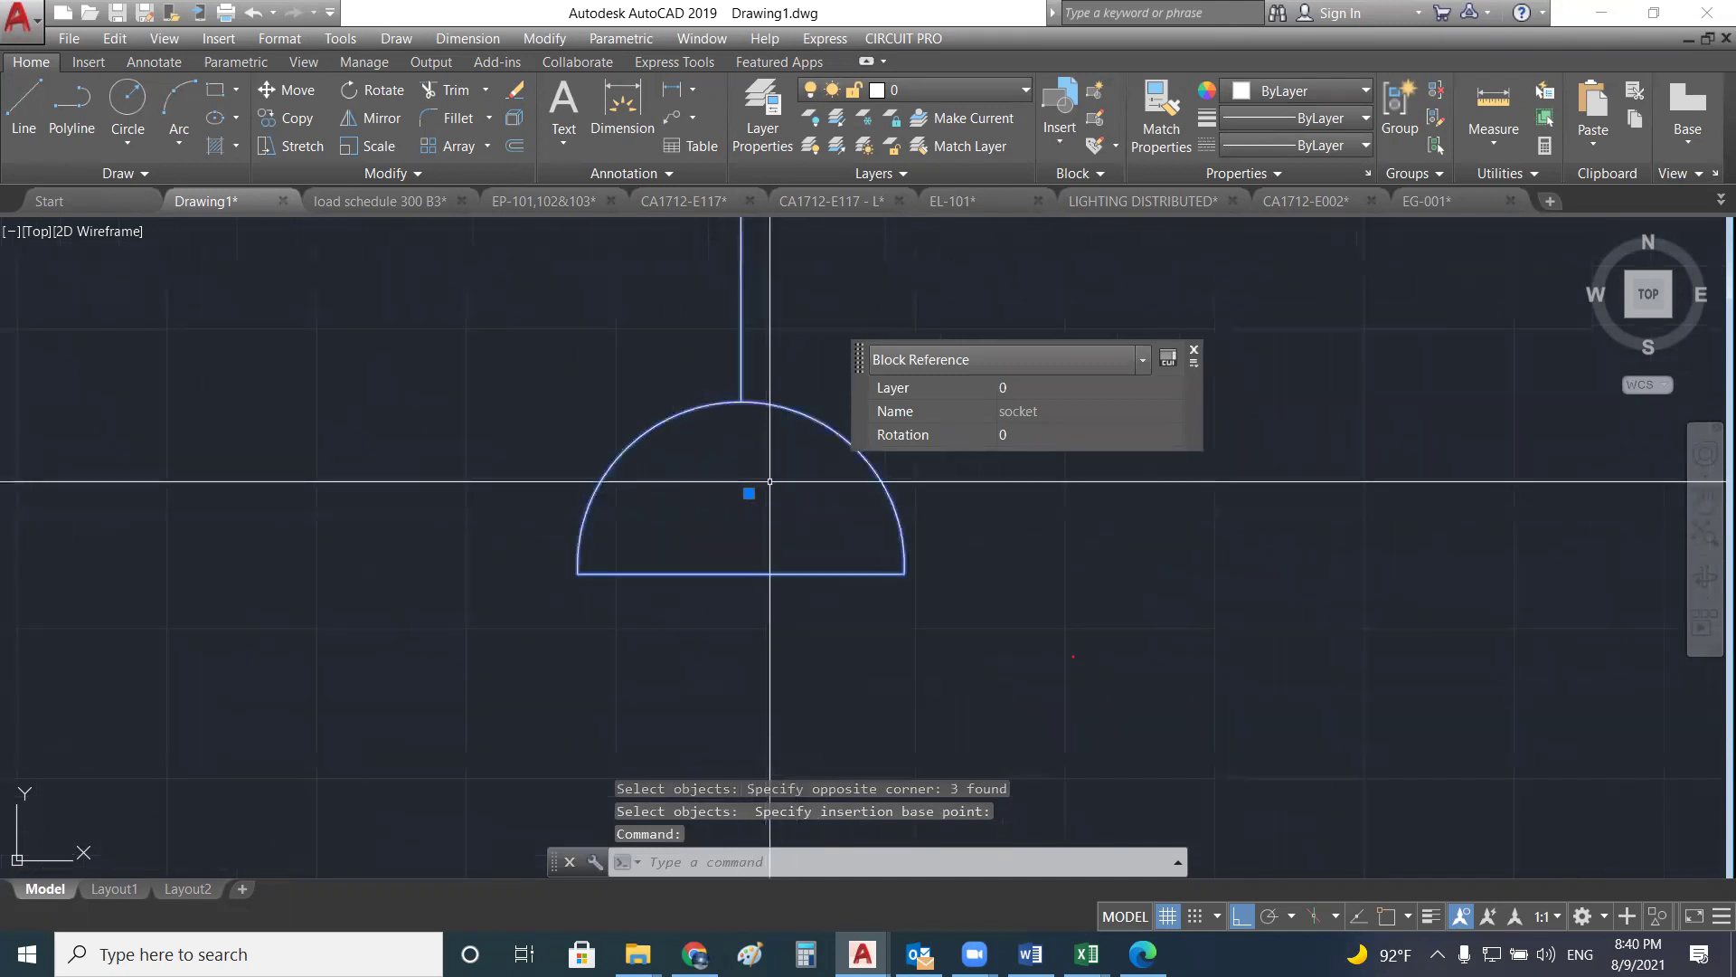
pyautogui.scroll(-3, 762, 380)
pyautogui.press('Escape')
pyautogui.press('Escape')
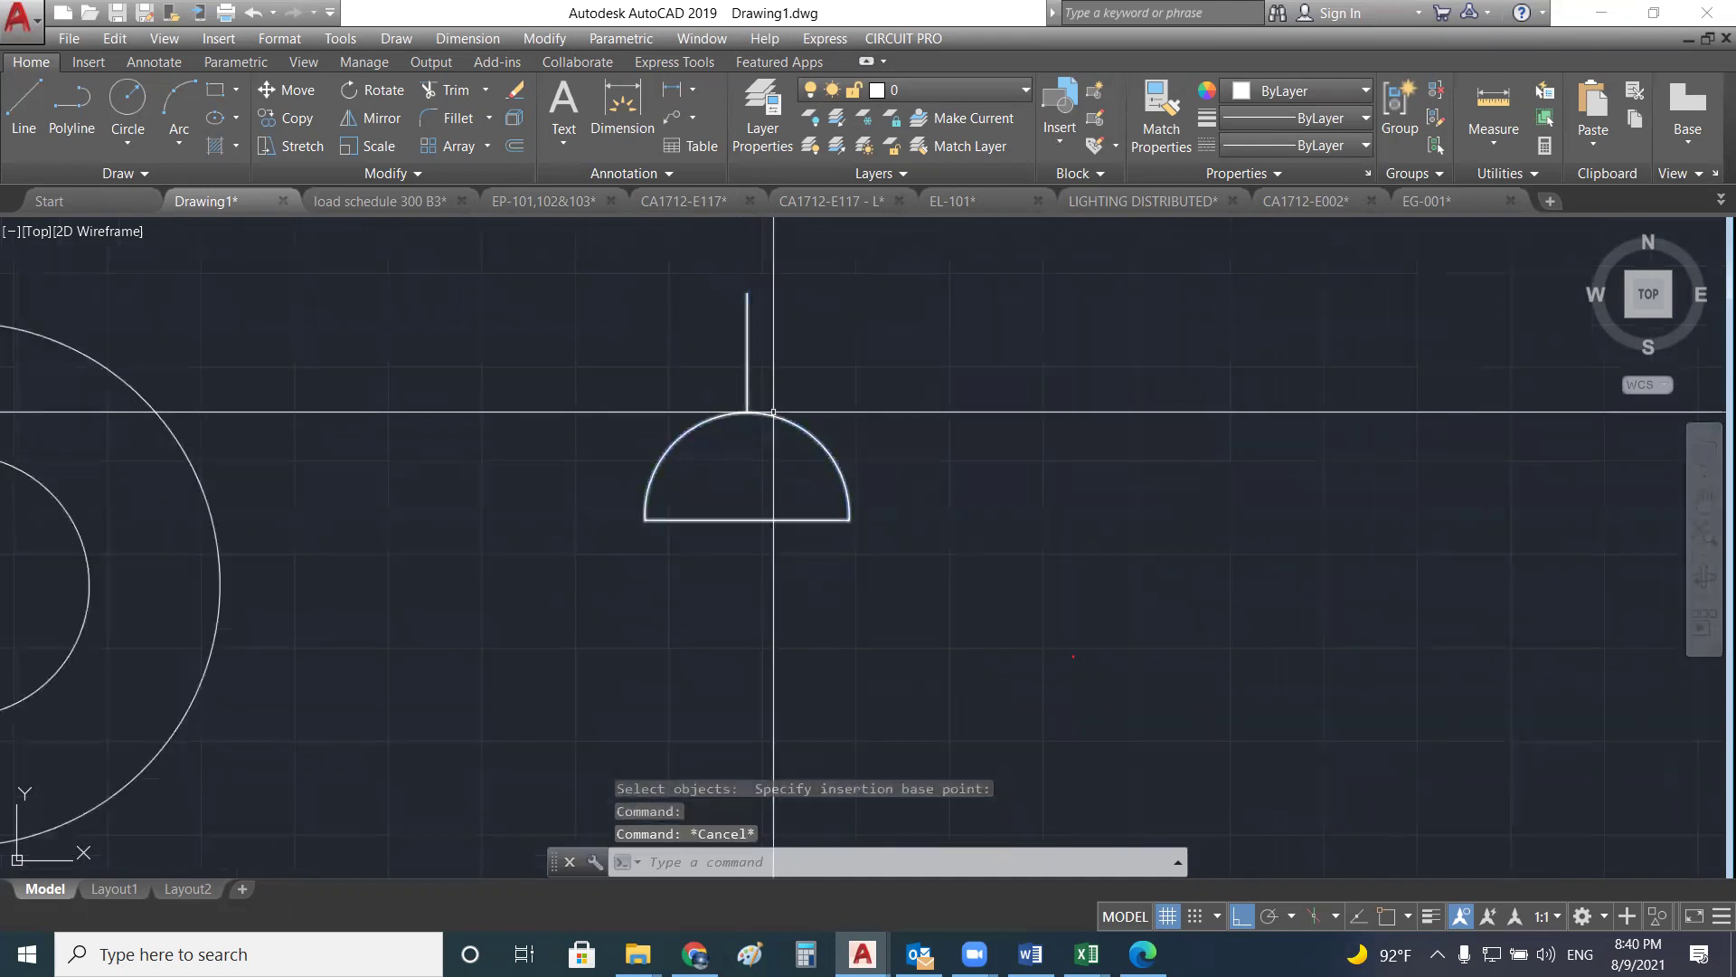
pyautogui.click(768, 415)
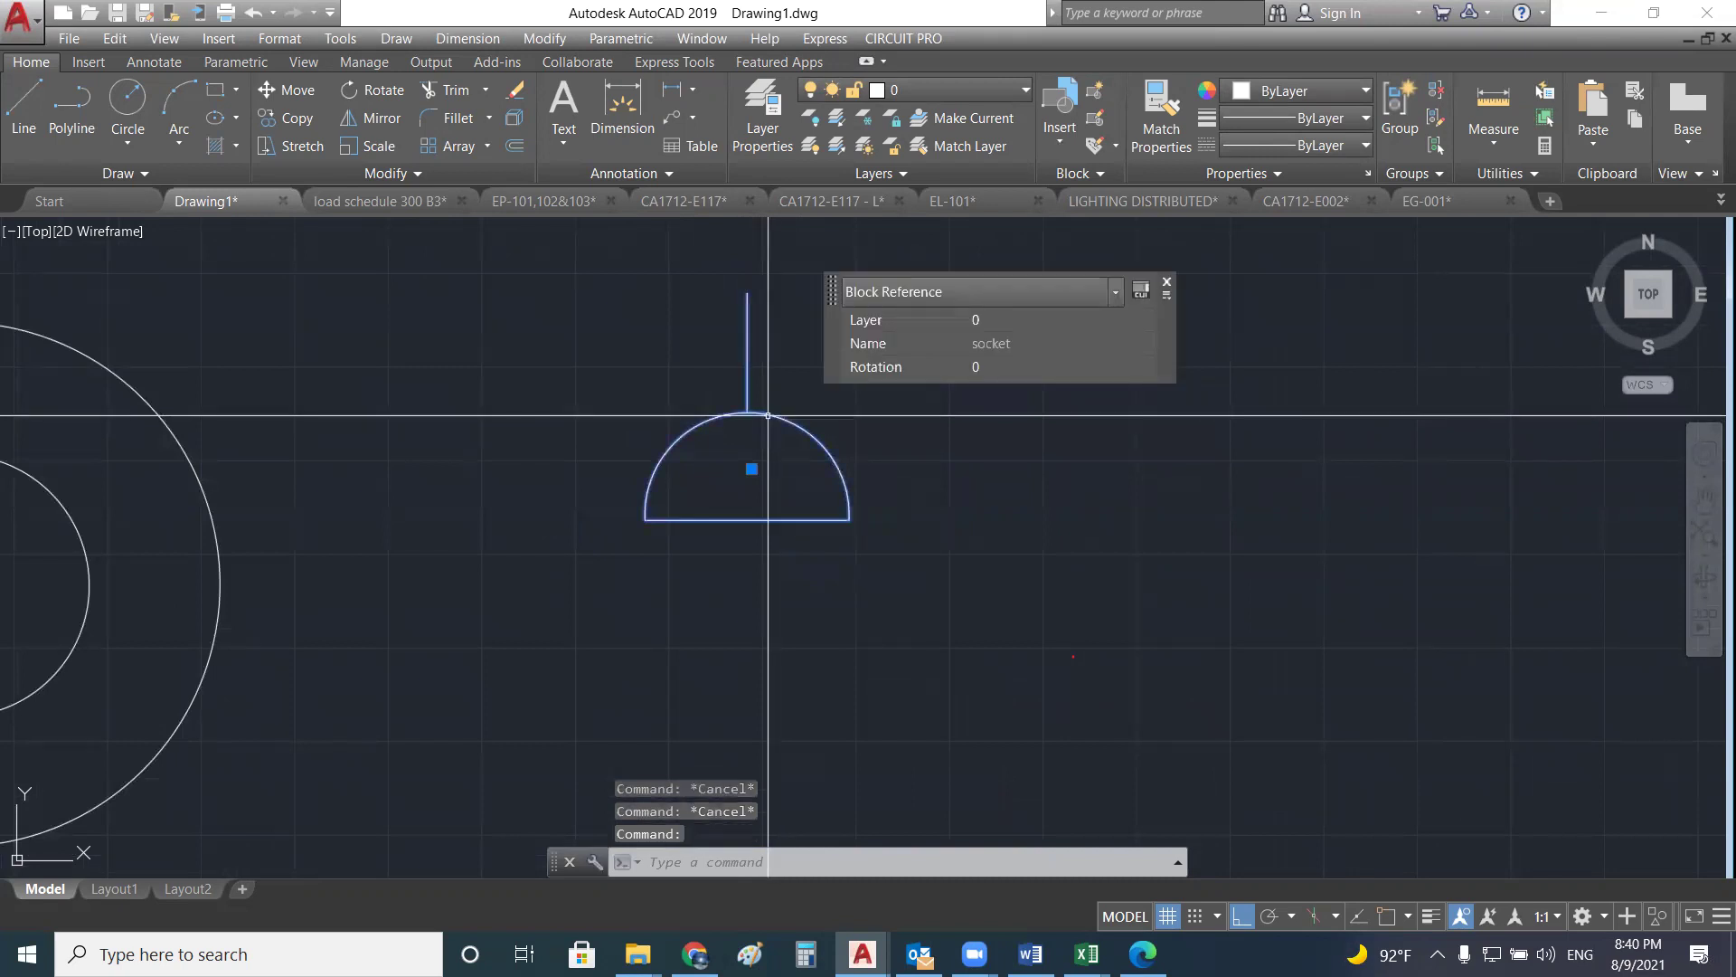
pyautogui.write('C')
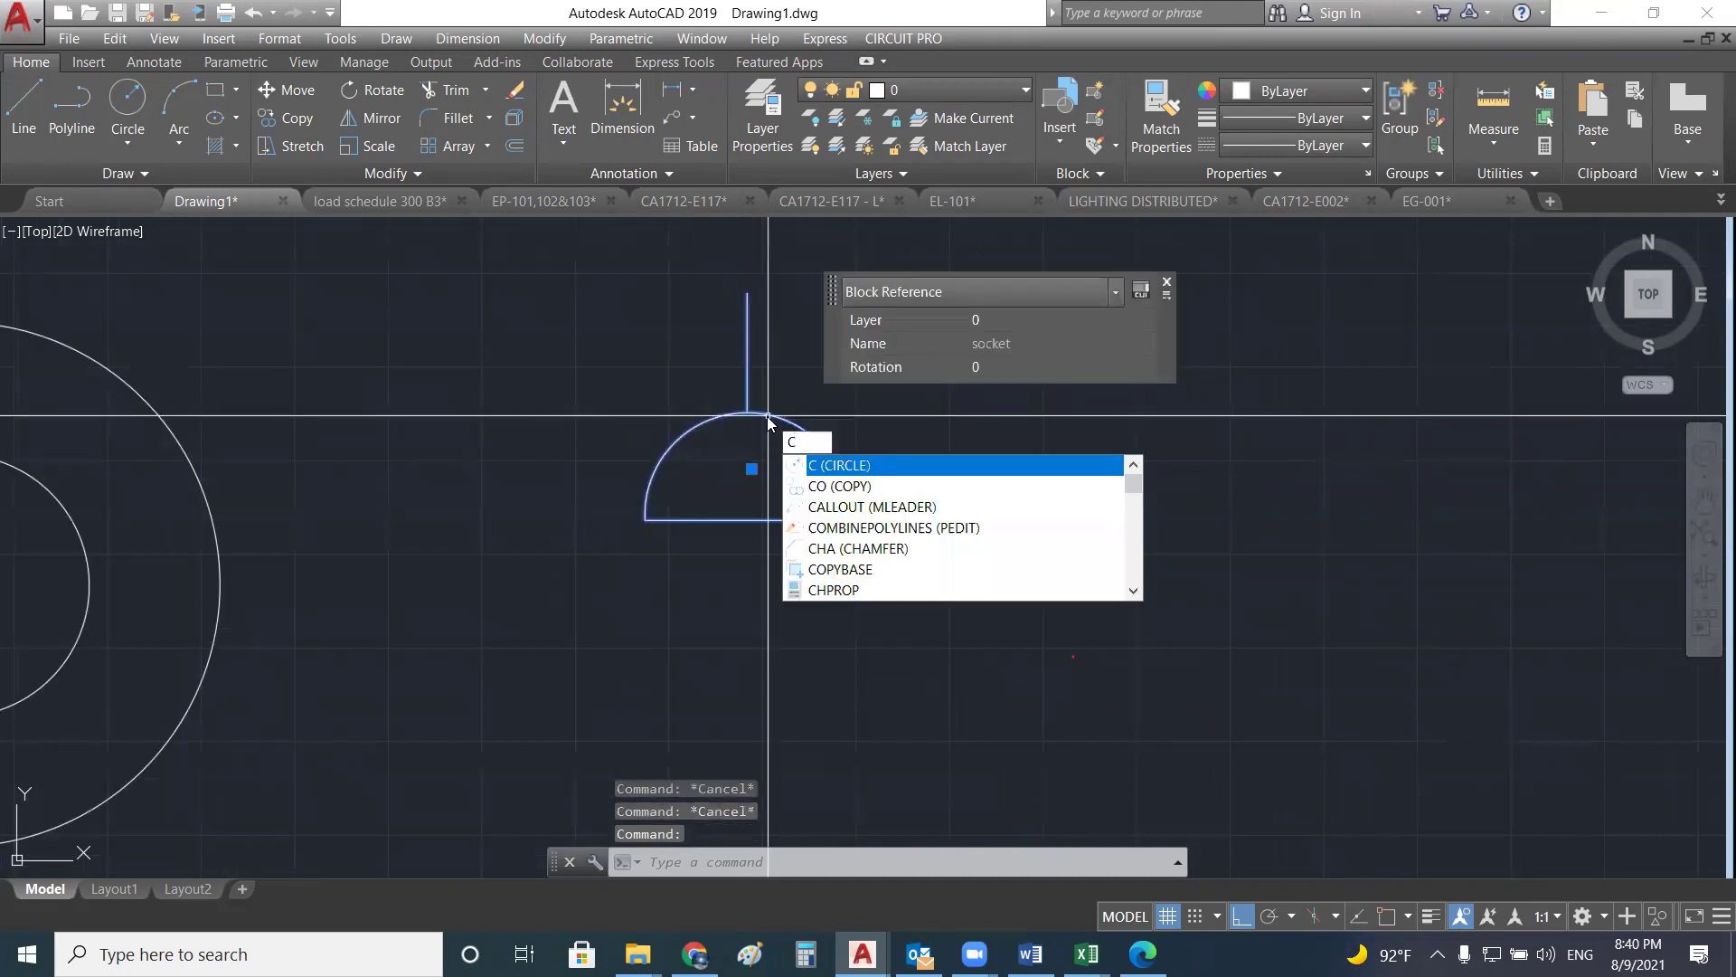
pyautogui.press('Escape')
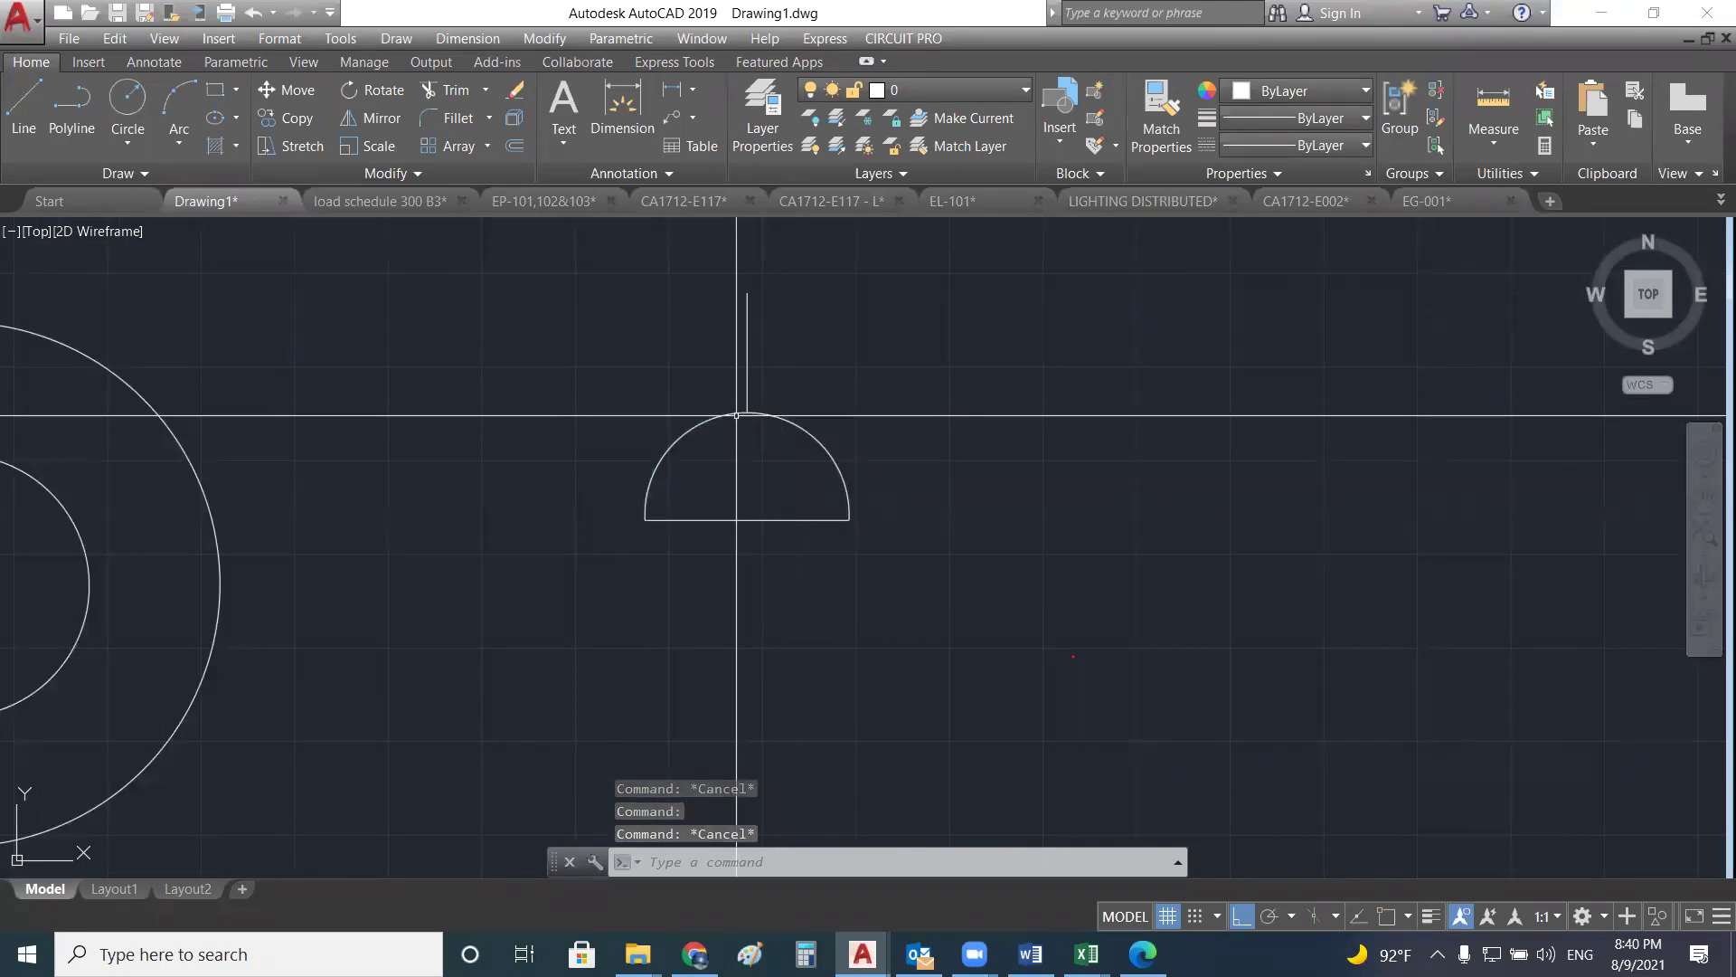
pyautogui.click(756, 412)
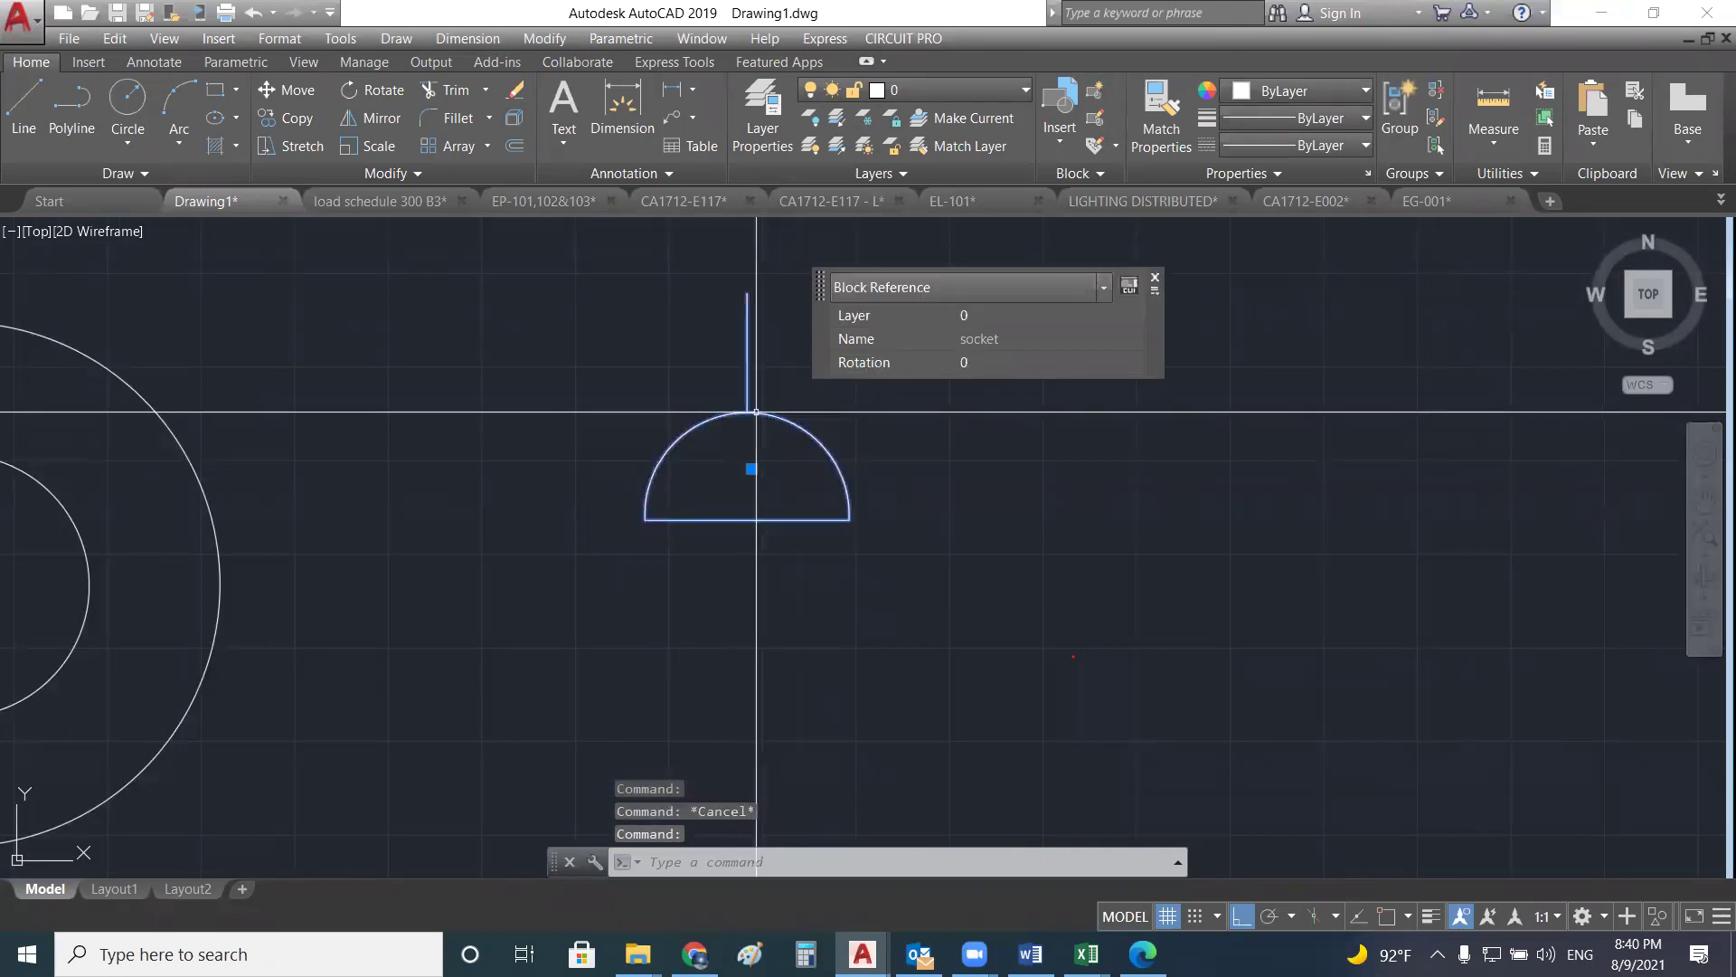
pyautogui.press('Escape')
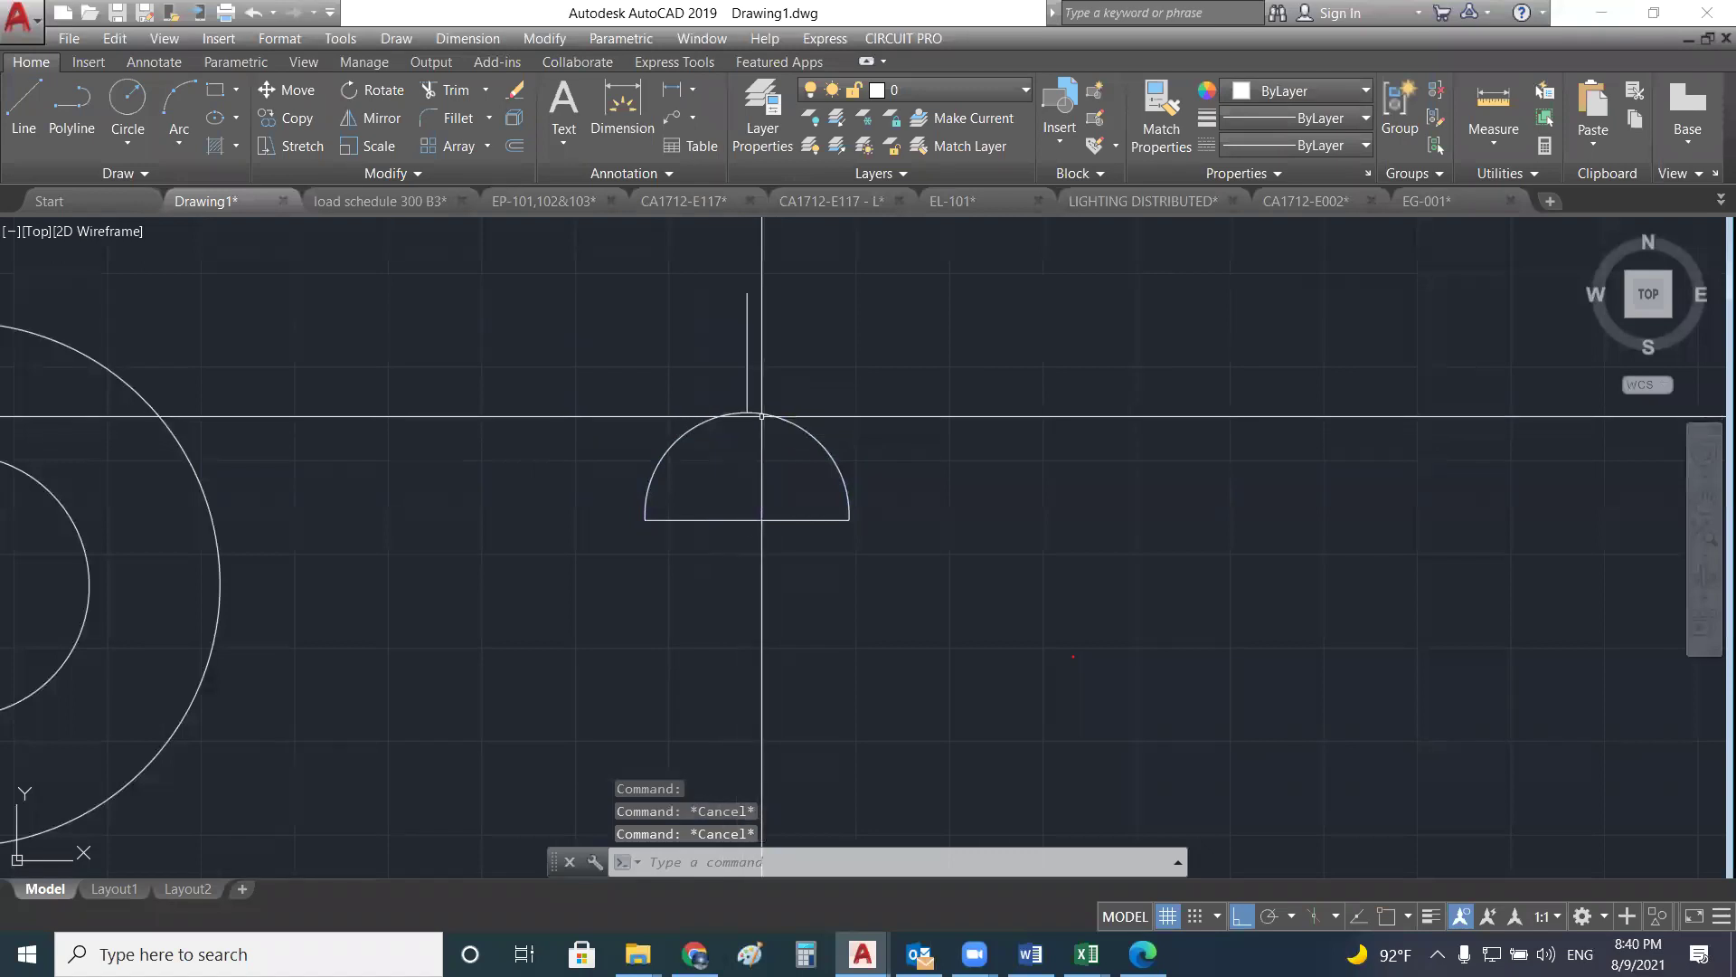
pyautogui.click(755, 414)
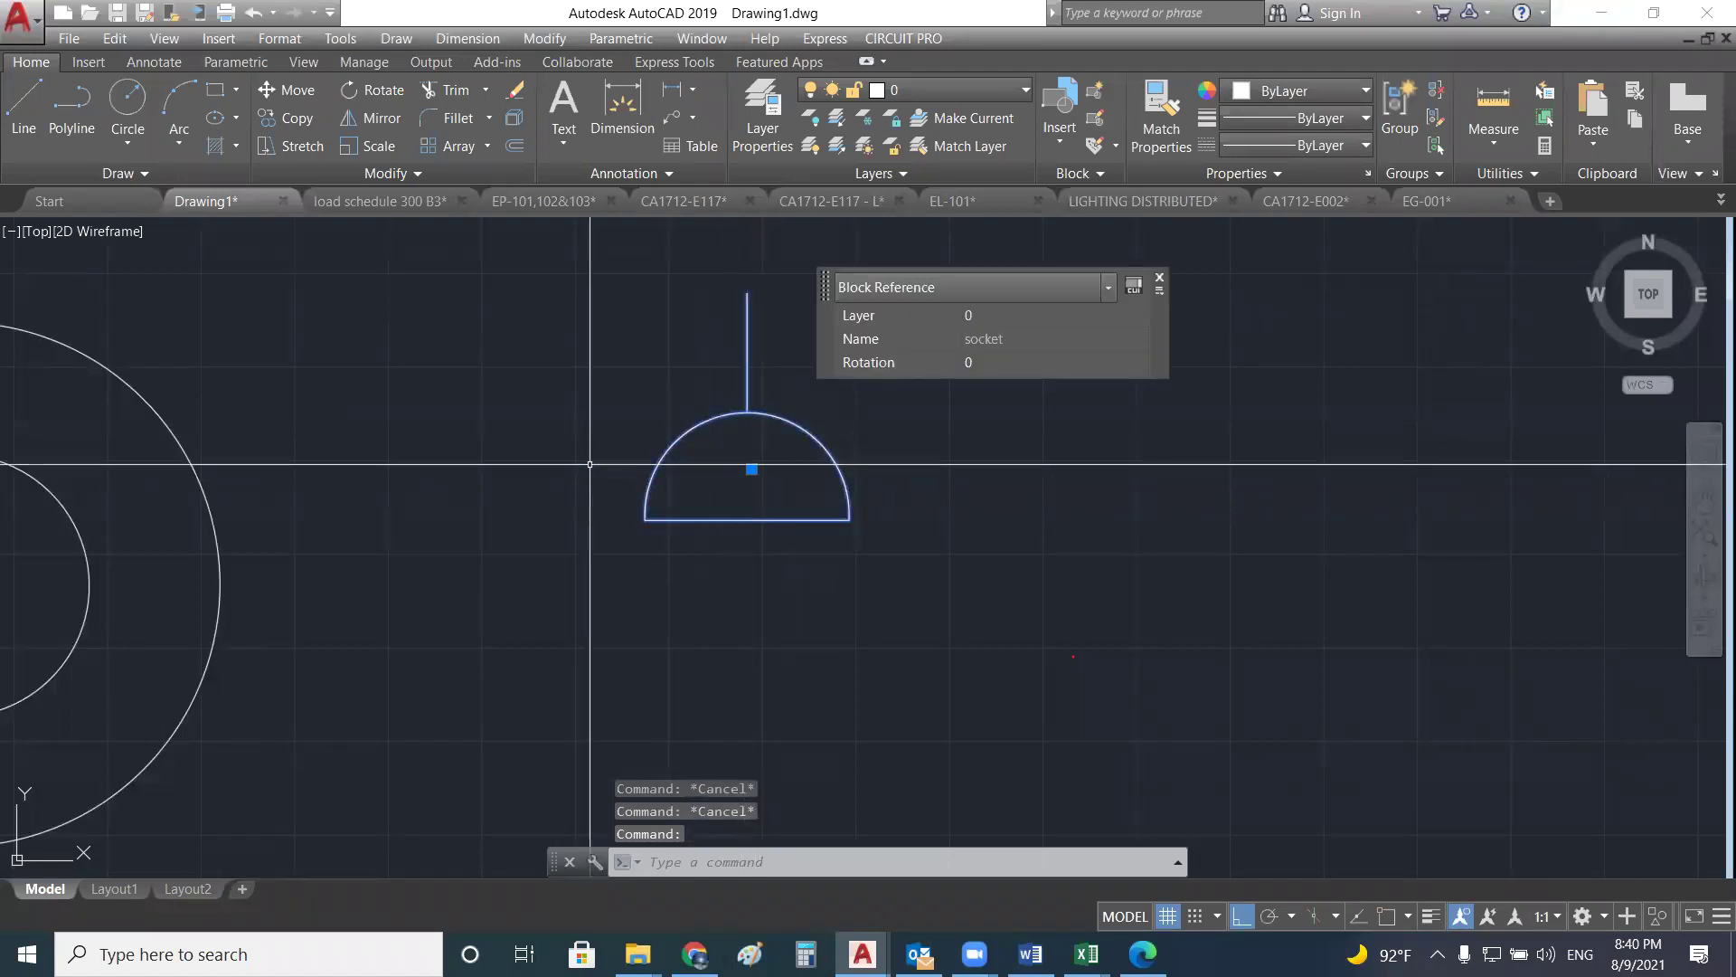
pyautogui.press('Escape')
pyautogui.scroll(-4, 644, 468)
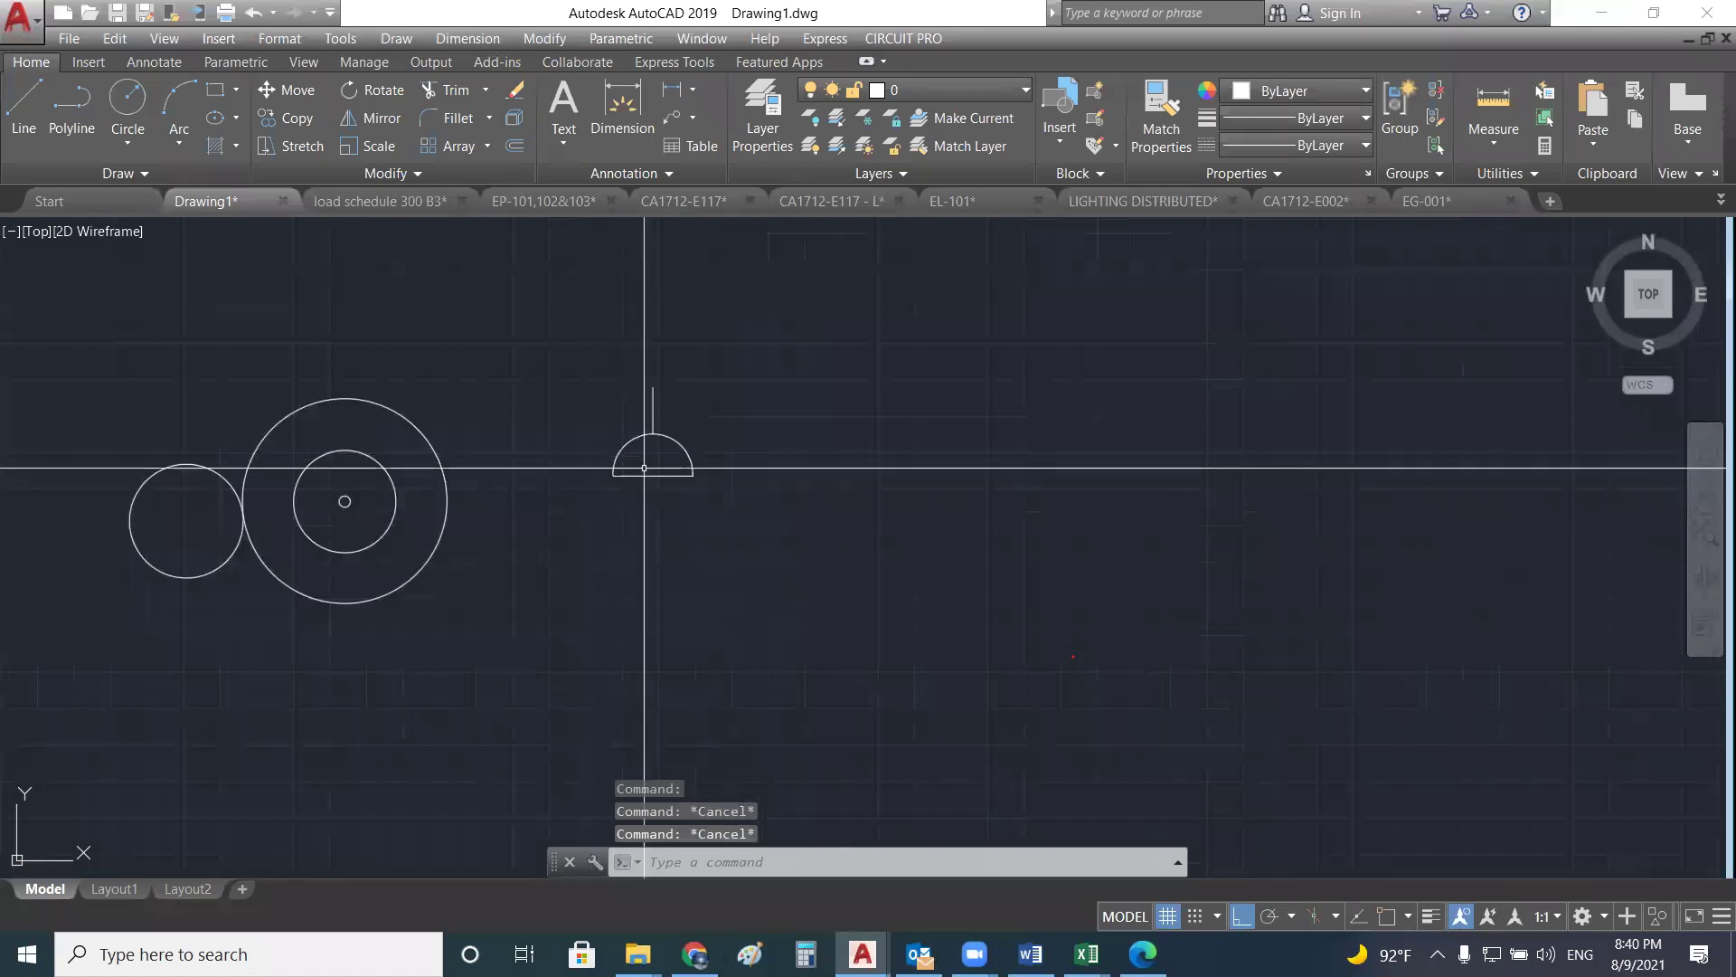
# - Start a line in the empty area just right of the socket symbol and turn Ortho off
pyautogui.write('l')
pyautogui.press('Return')
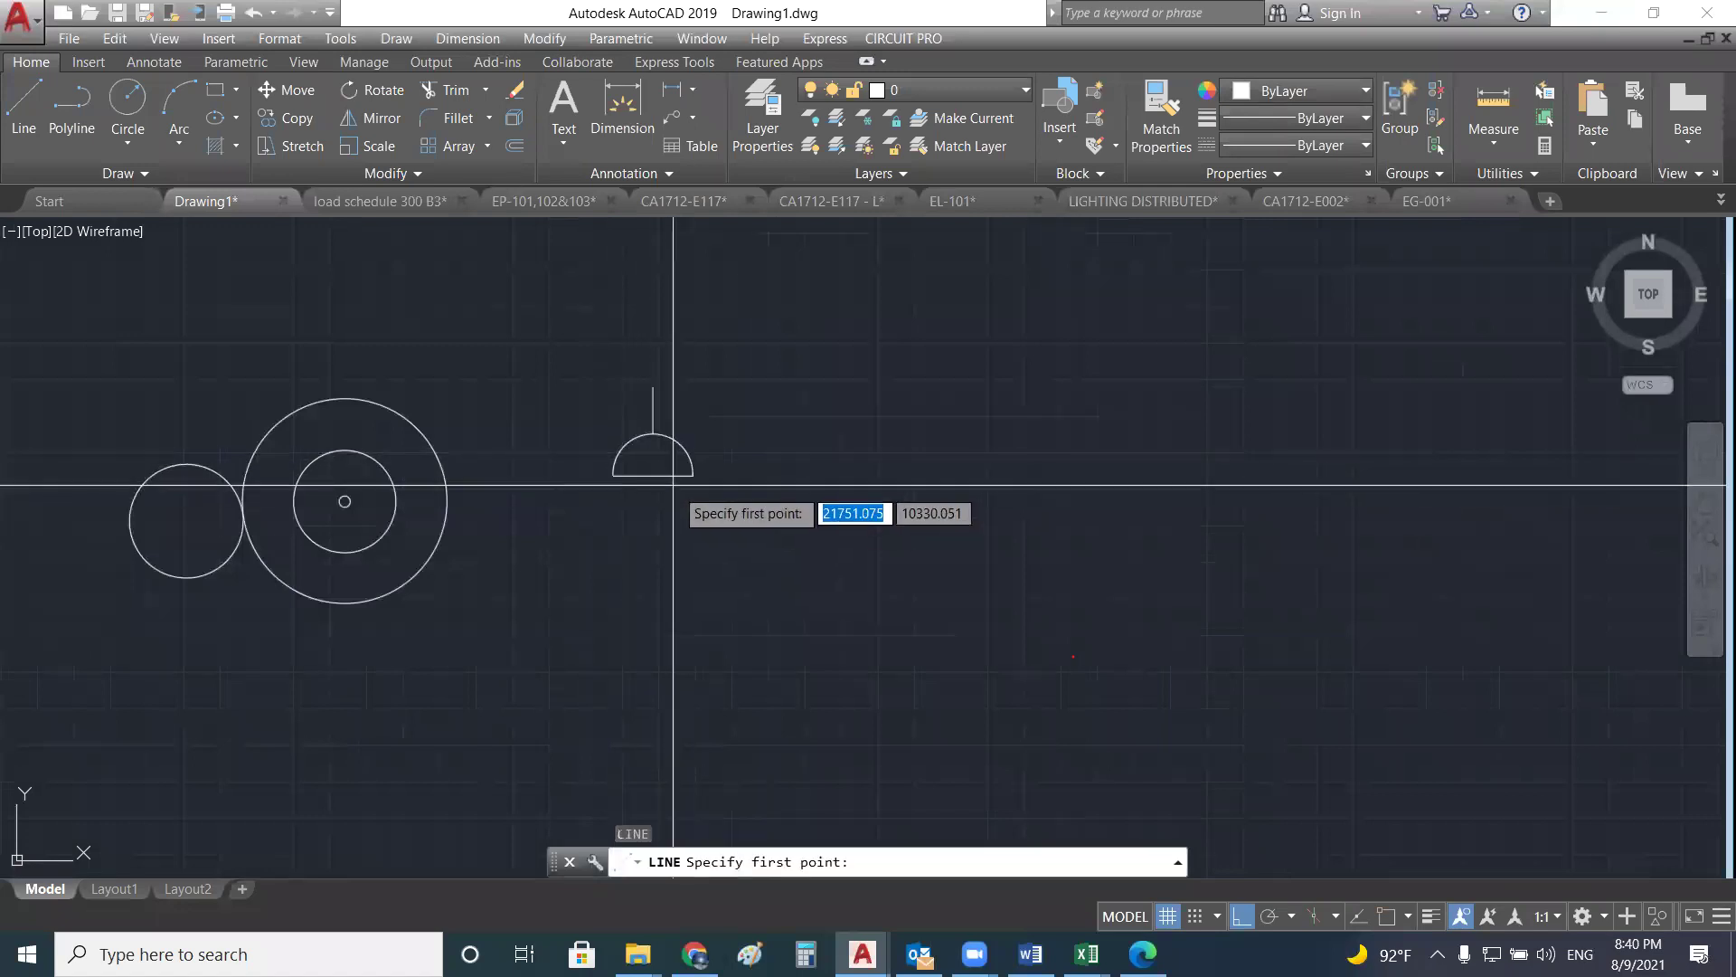
pyautogui.click(747, 410)
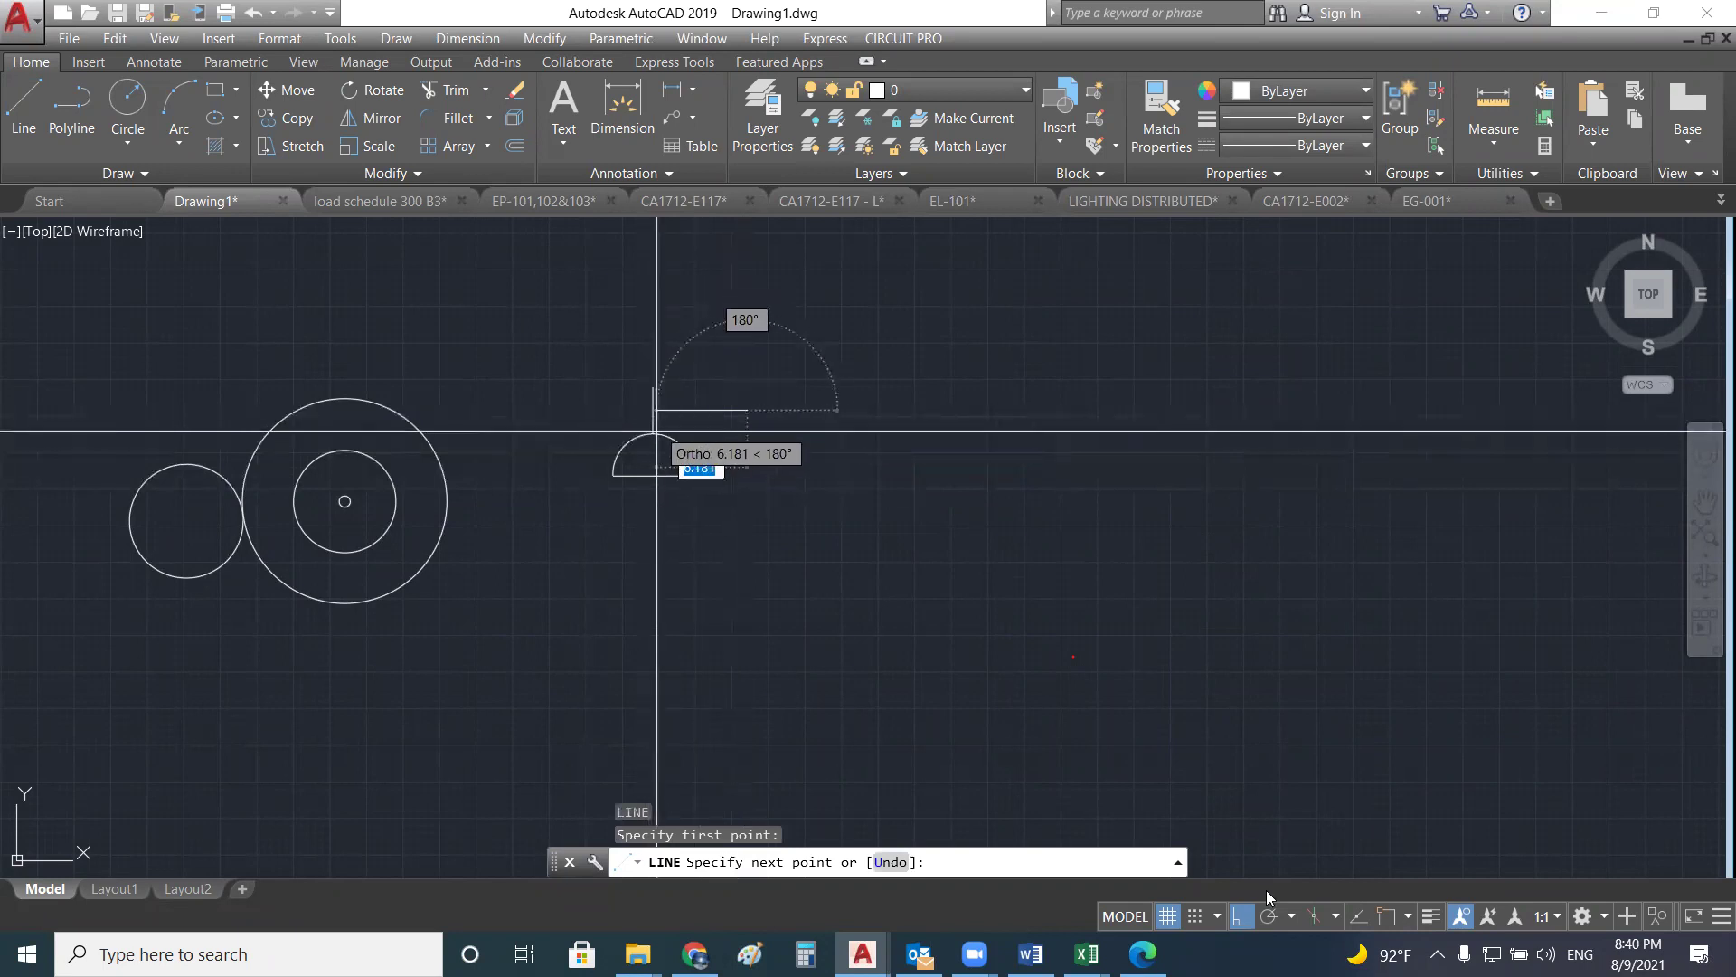
pyautogui.press('F8')
# - Try to aim the free end of the line at the socket's outline without object snap, and cancel the line
pyautogui.scroll(4, 653, 420)
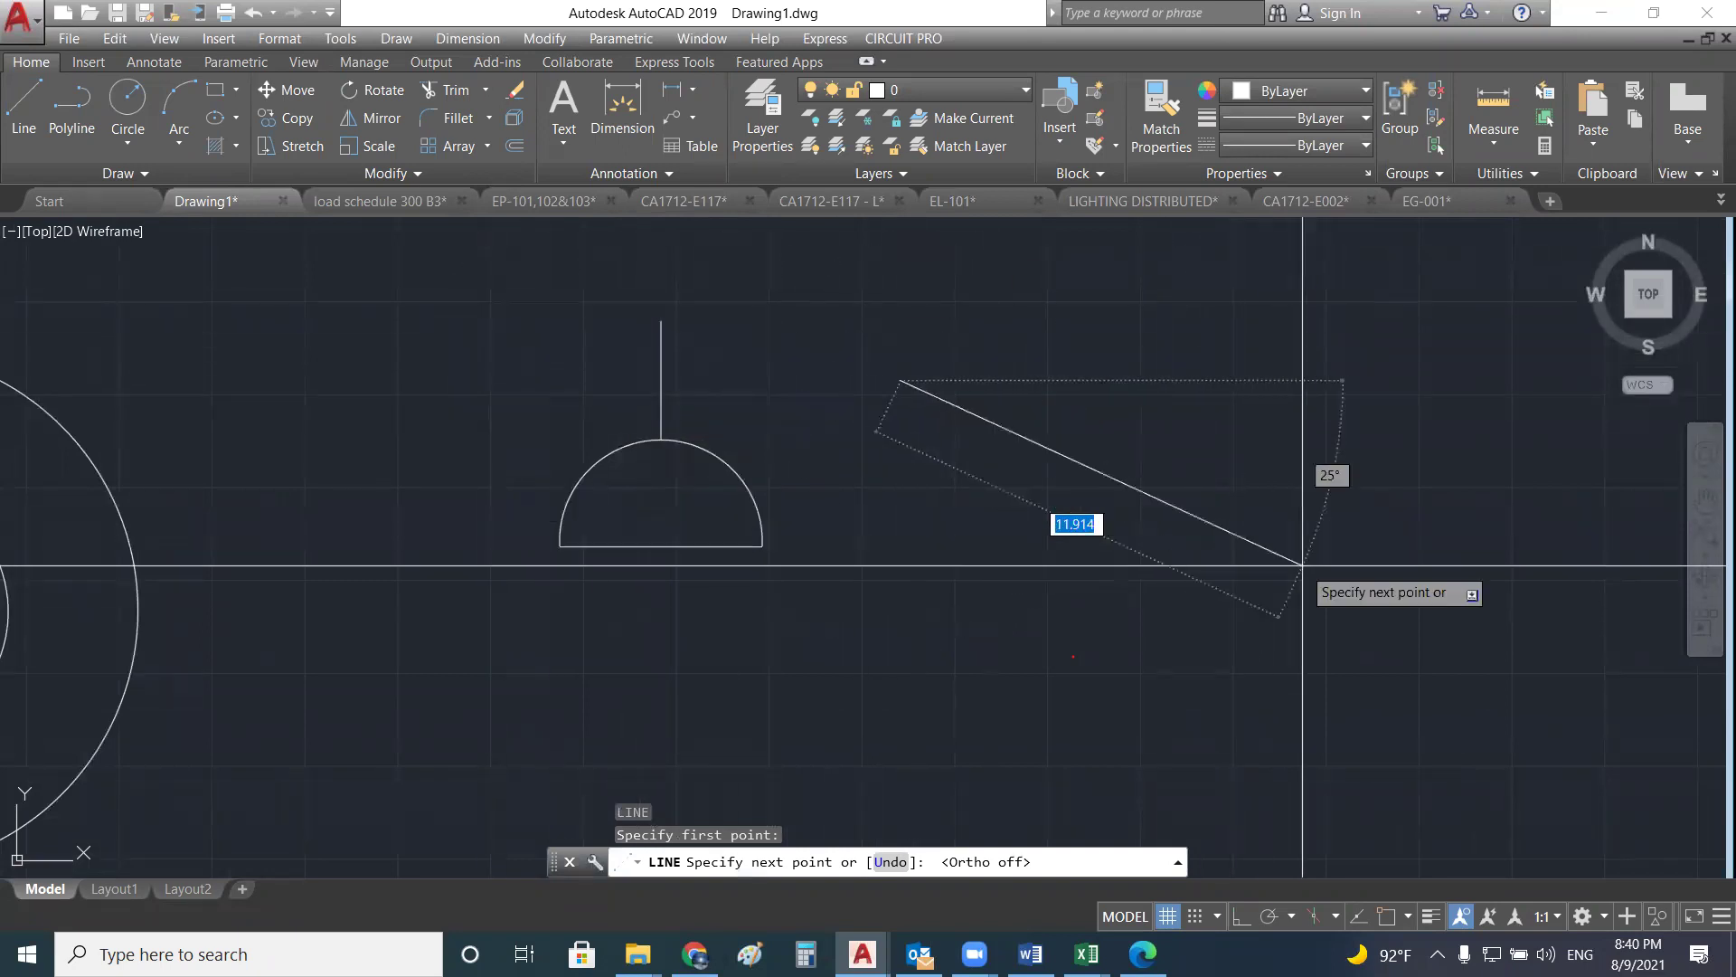
pyautogui.scroll(2, 656, 407)
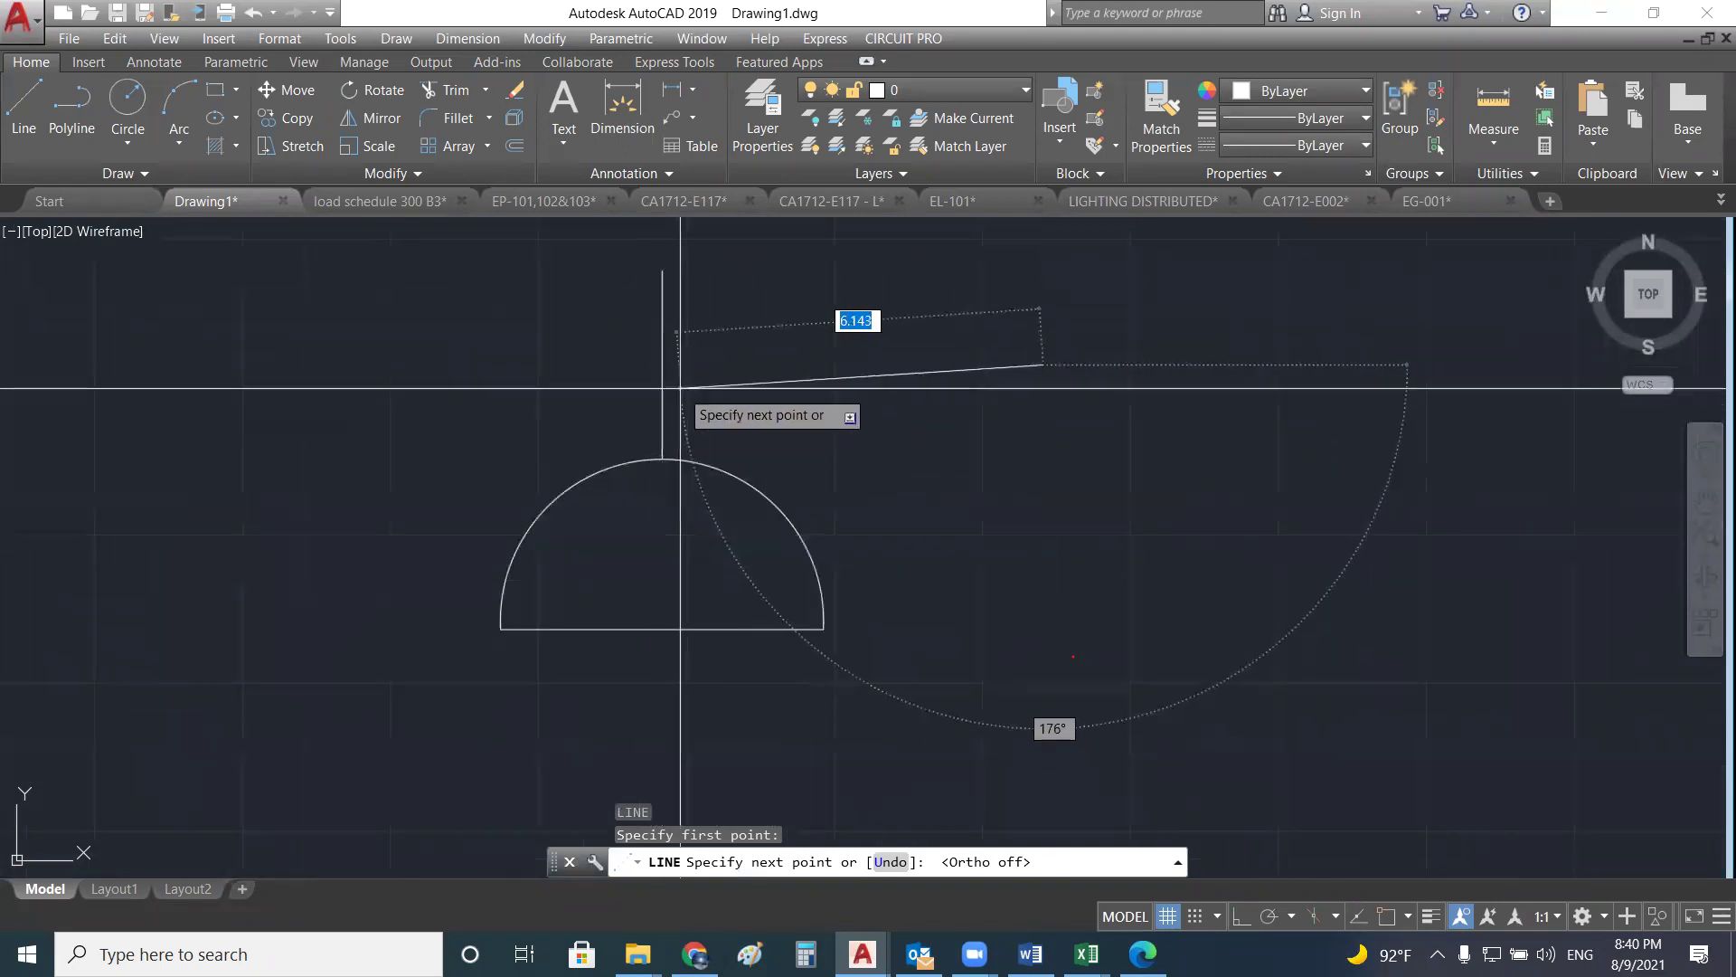
pyautogui.scroll(-2, 764, 381)
pyautogui.scroll(-4, 741, 384)
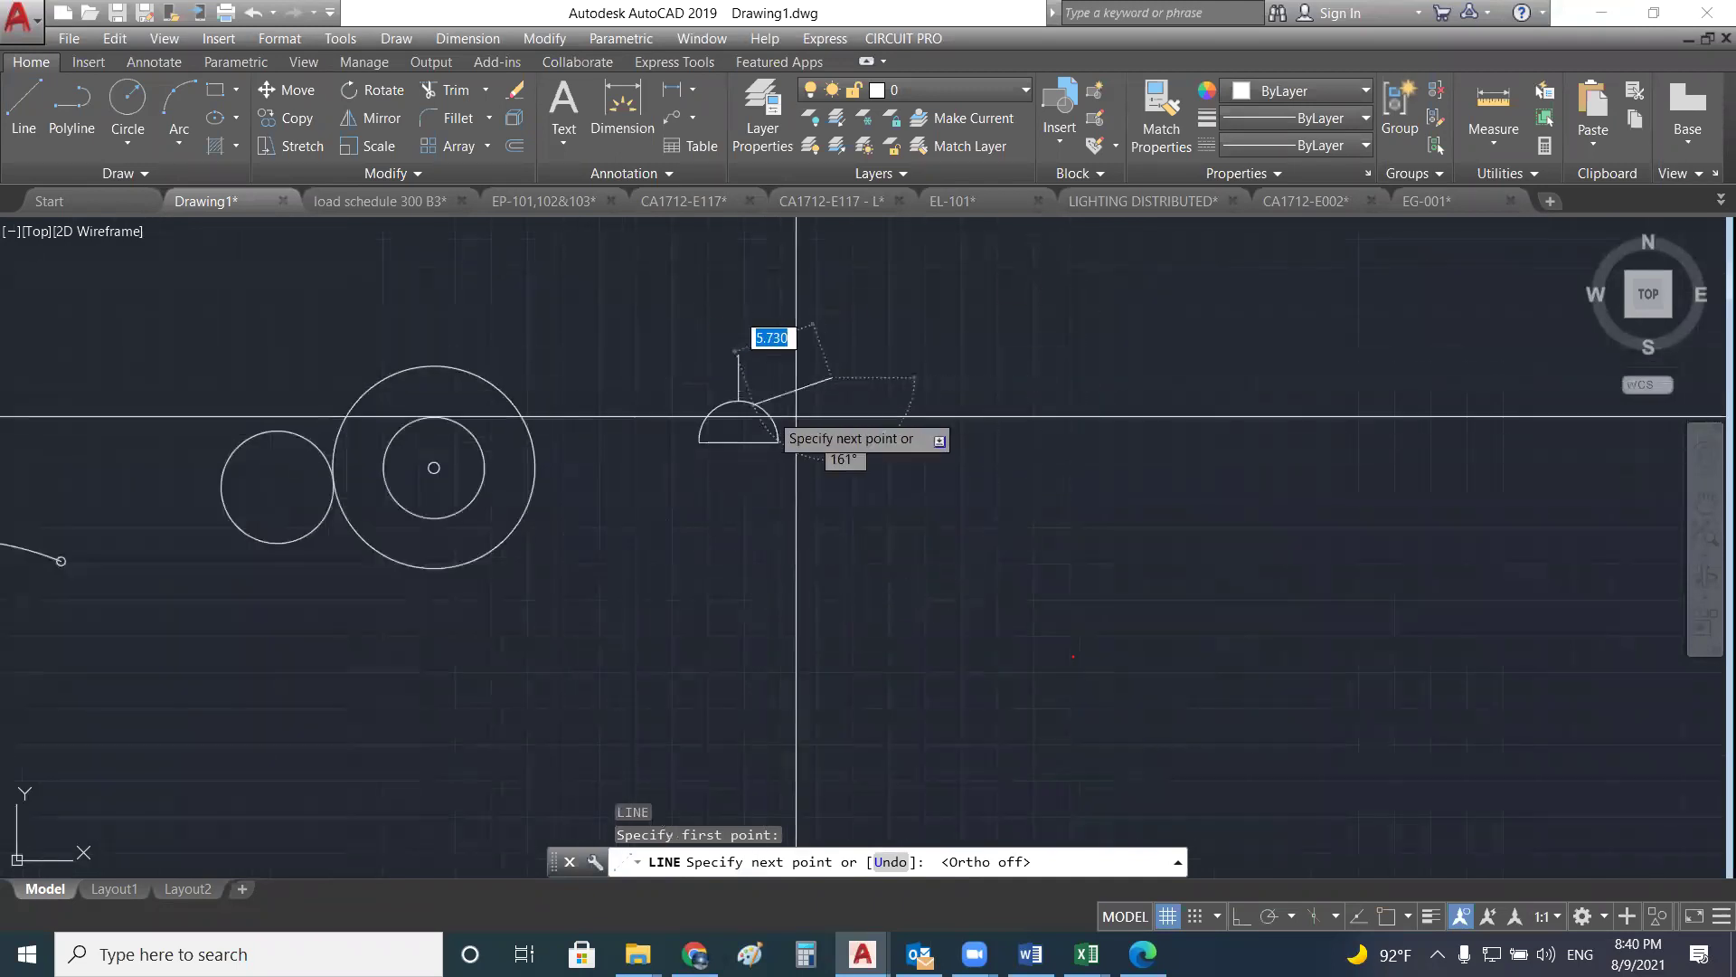
pyautogui.scroll(4, 793, 448)
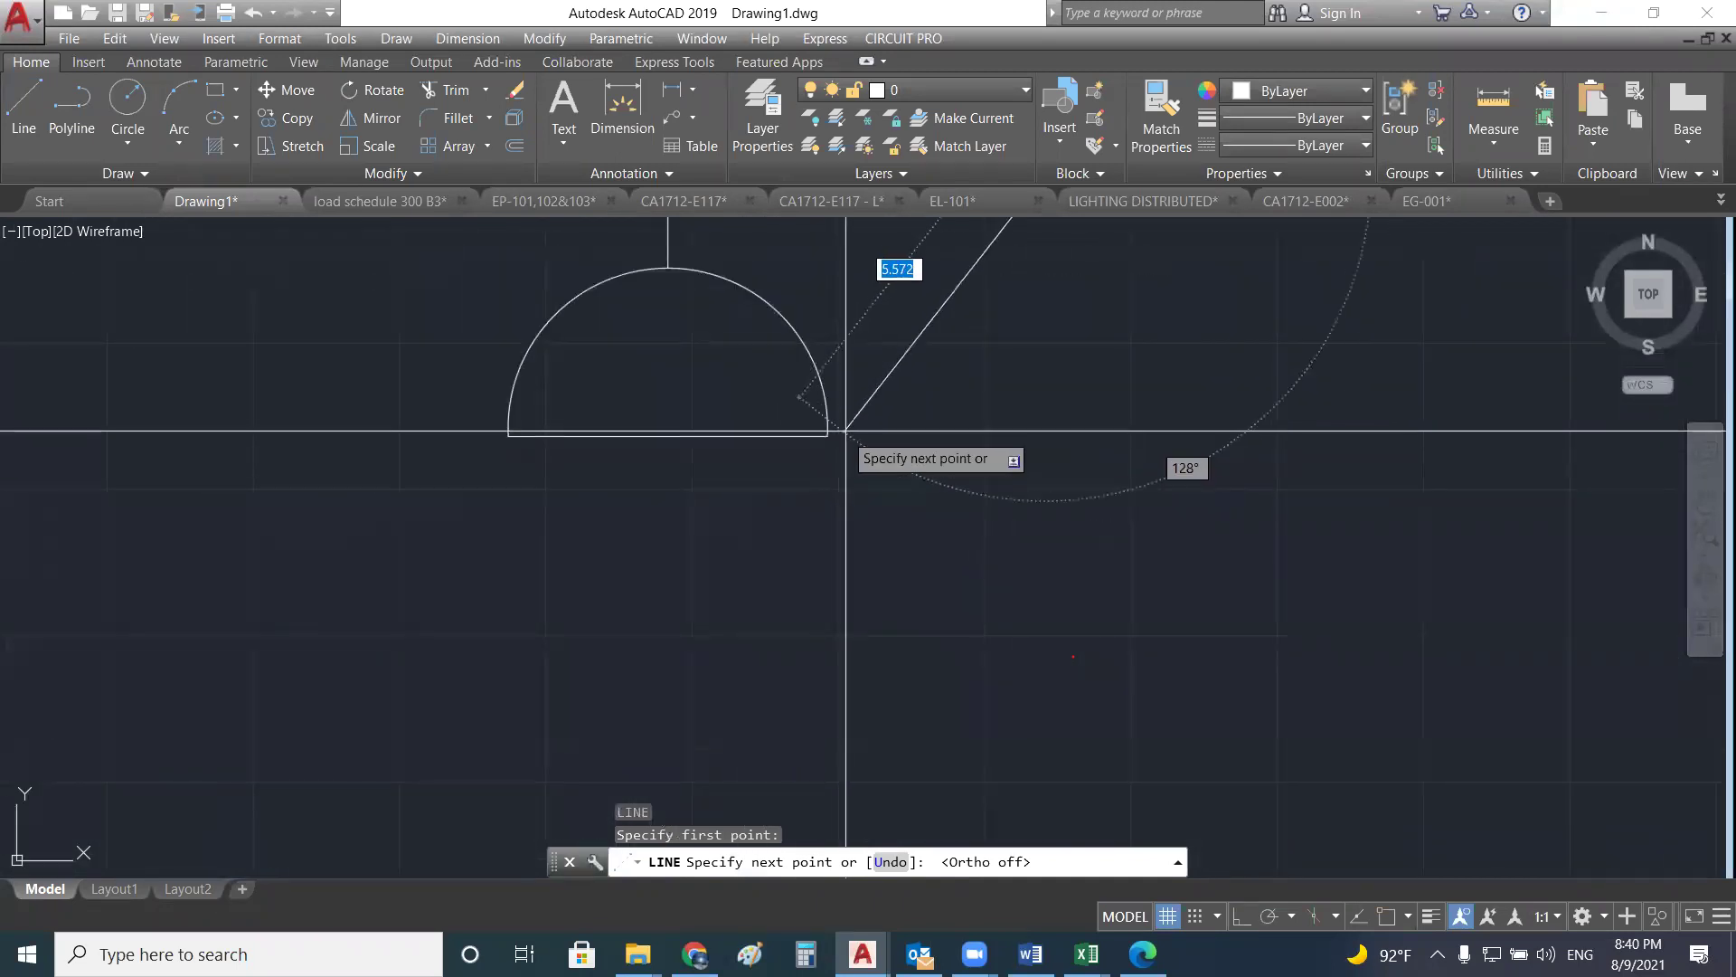
pyautogui.scroll(4, 858, 435)
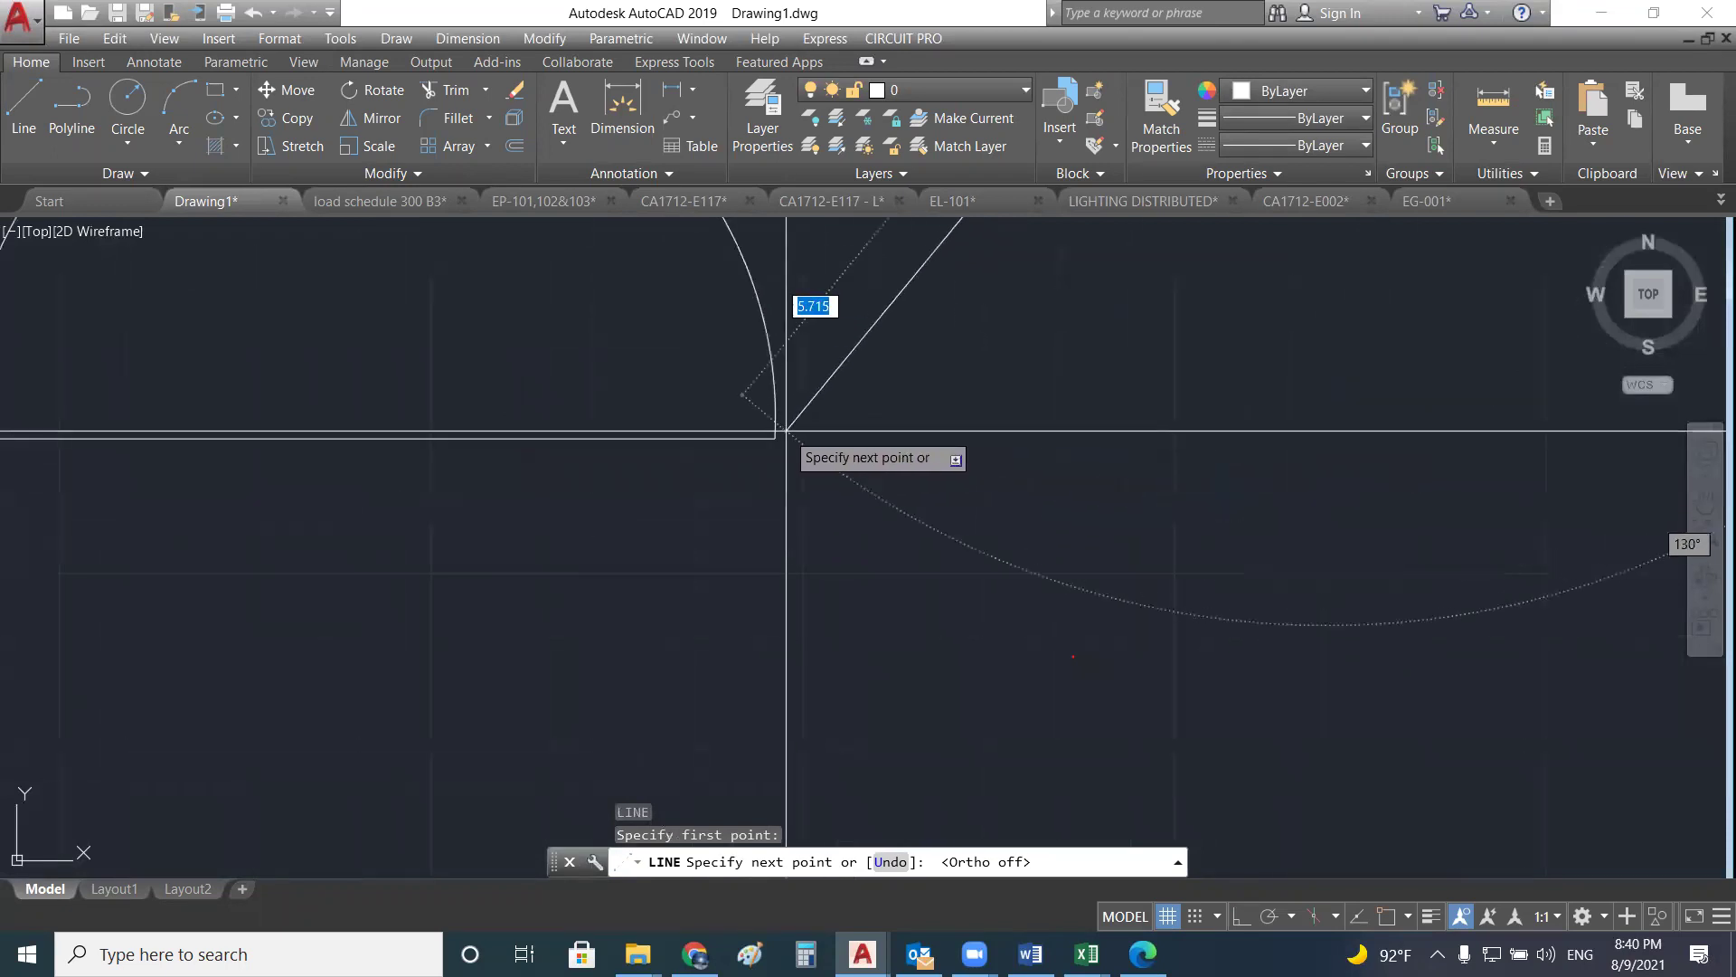
pyautogui.scroll(-6, 773, 435)
pyautogui.scroll(6, 633, 380)
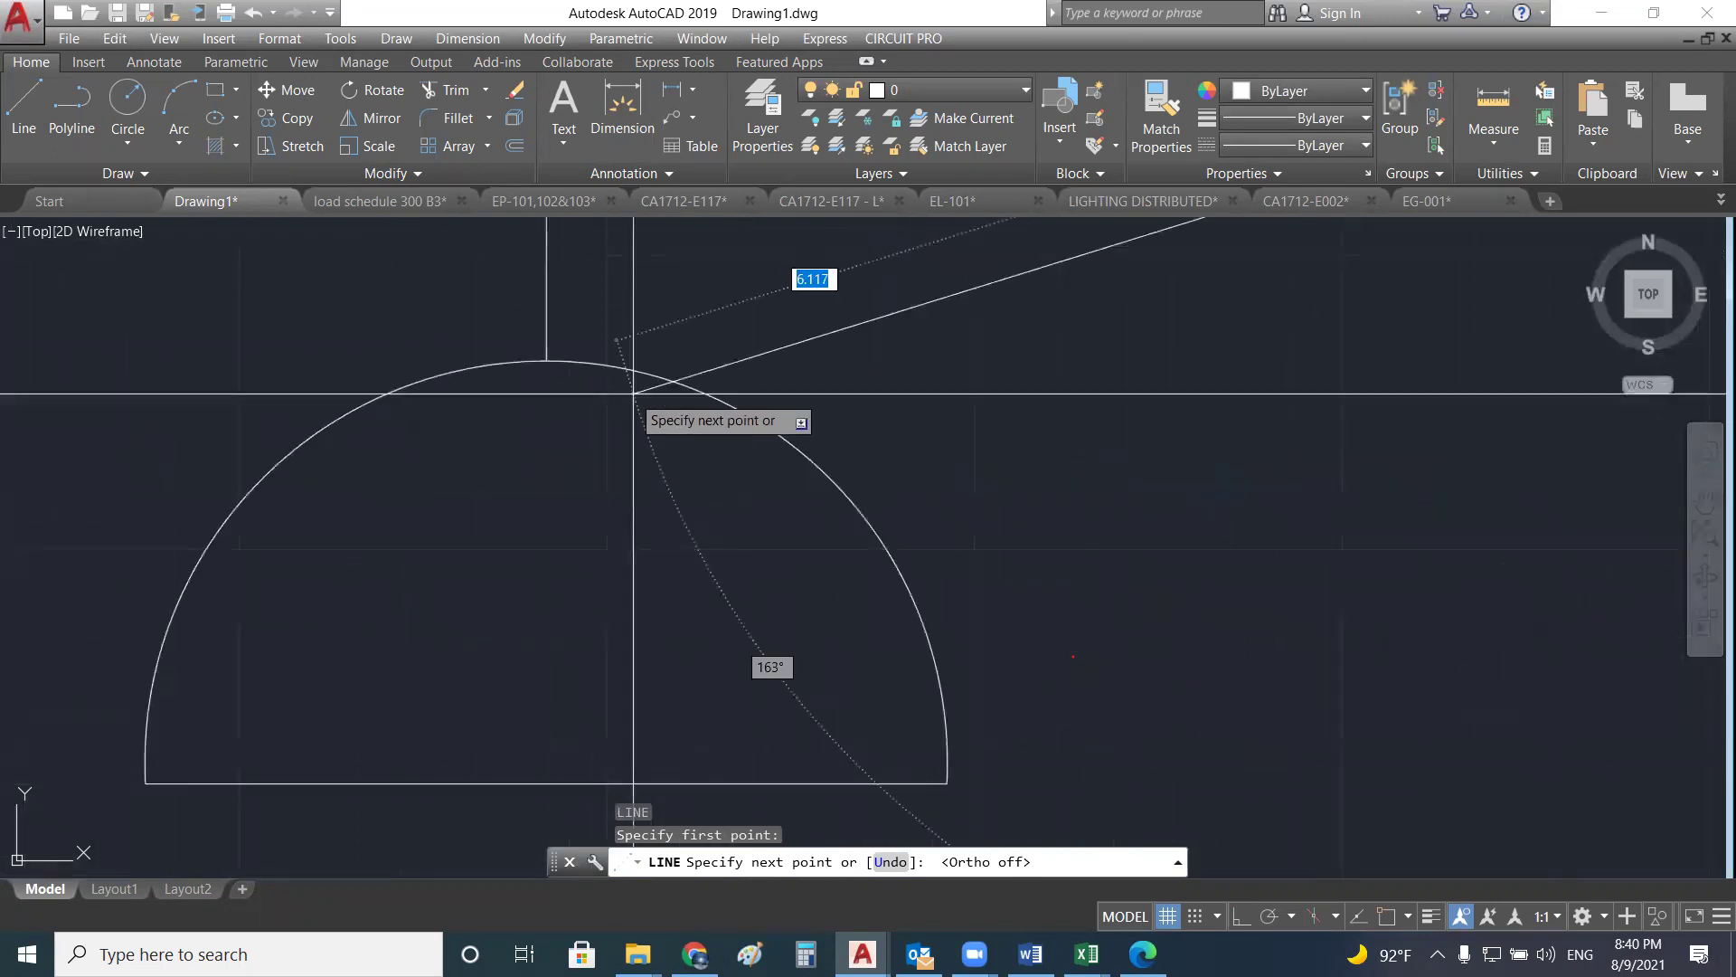
pyautogui.scroll(-6, 547, 588)
pyautogui.scroll(6, 546, 610)
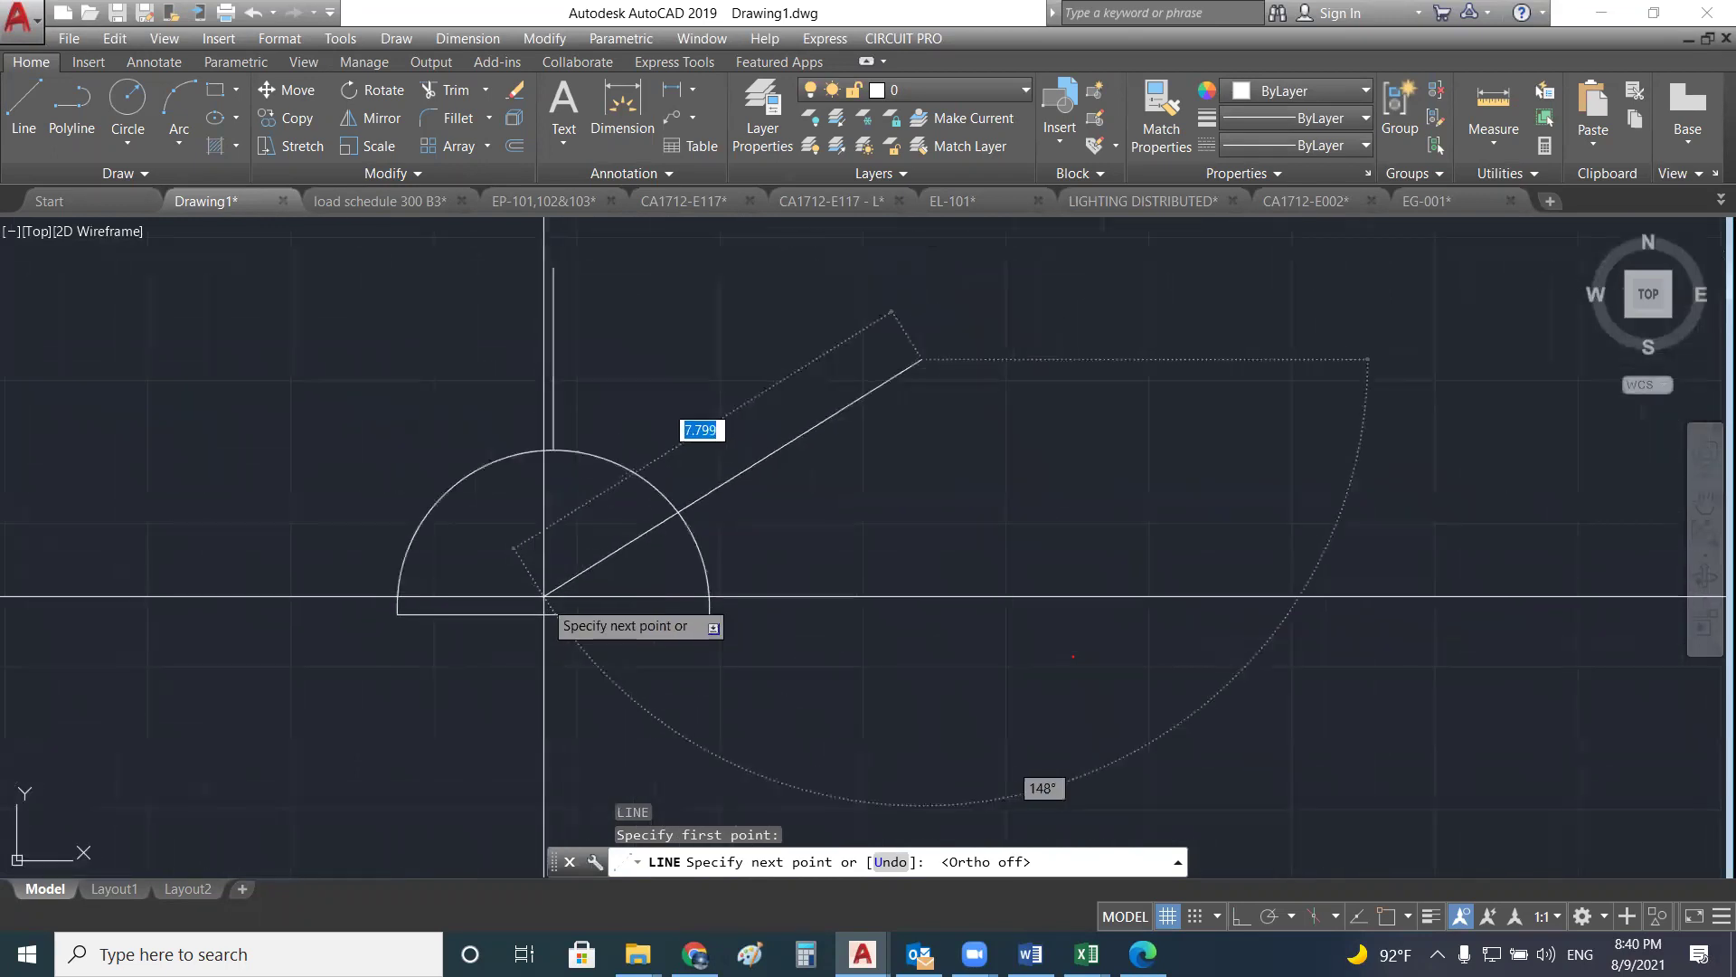
pyautogui.scroll(-4, 588, 615)
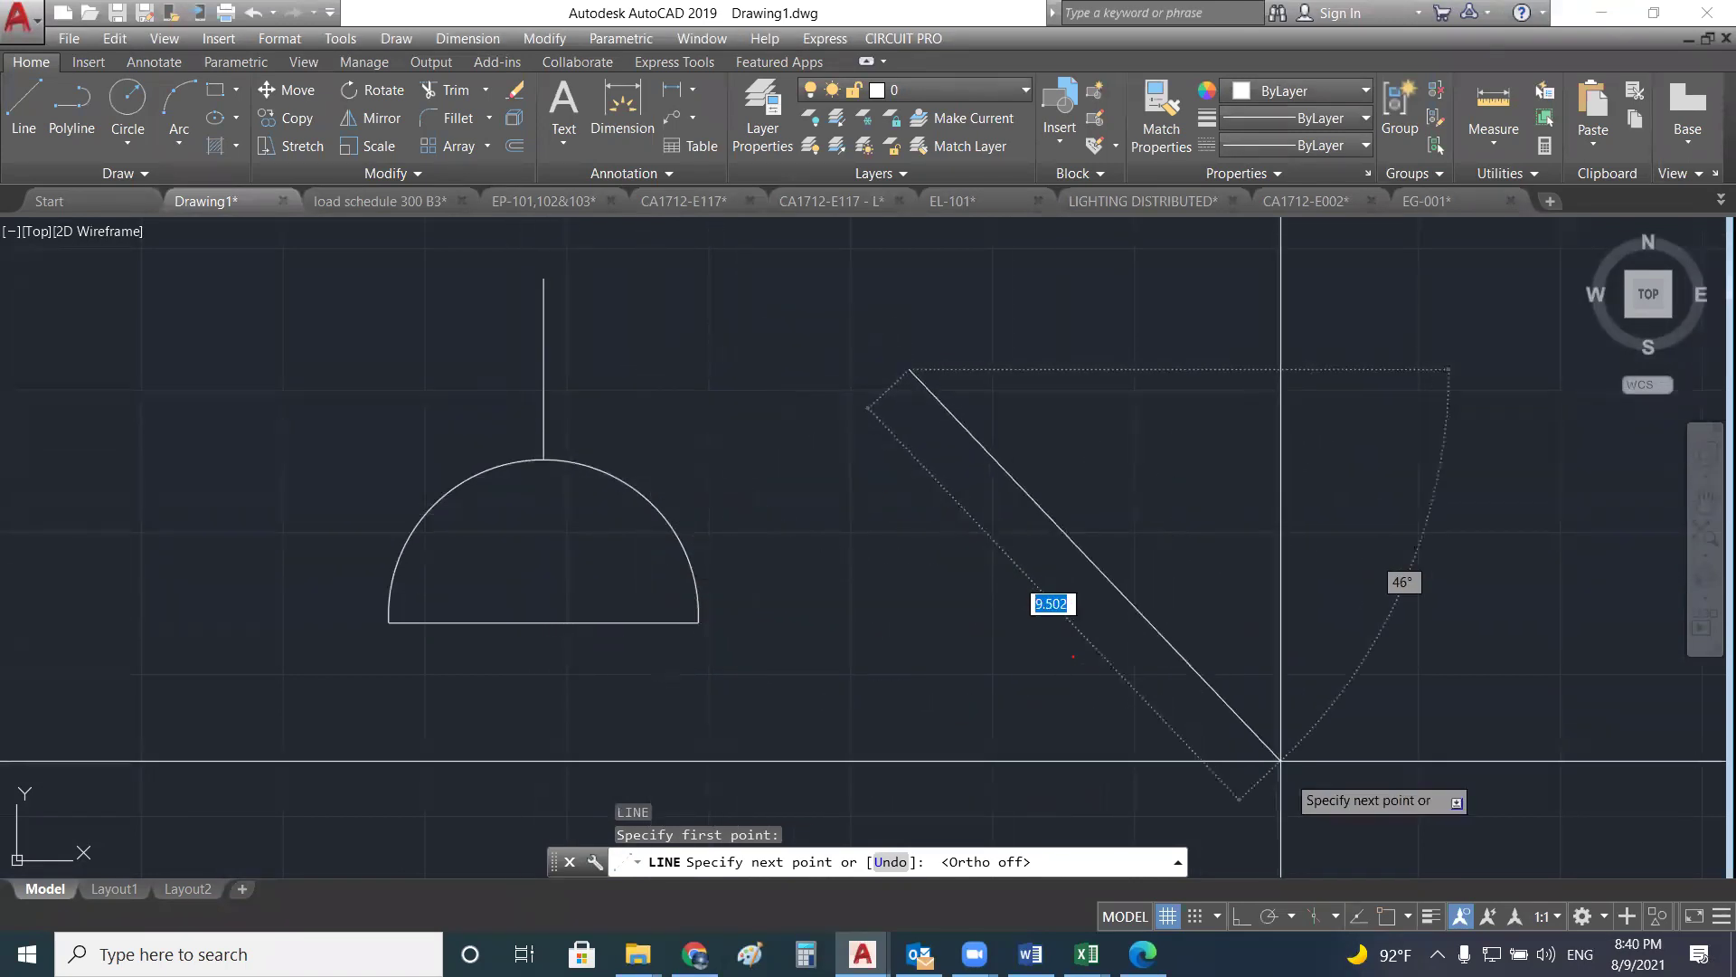
pyautogui.press('Escape')
pyautogui.press('Escape')
pyautogui.press('Escape')
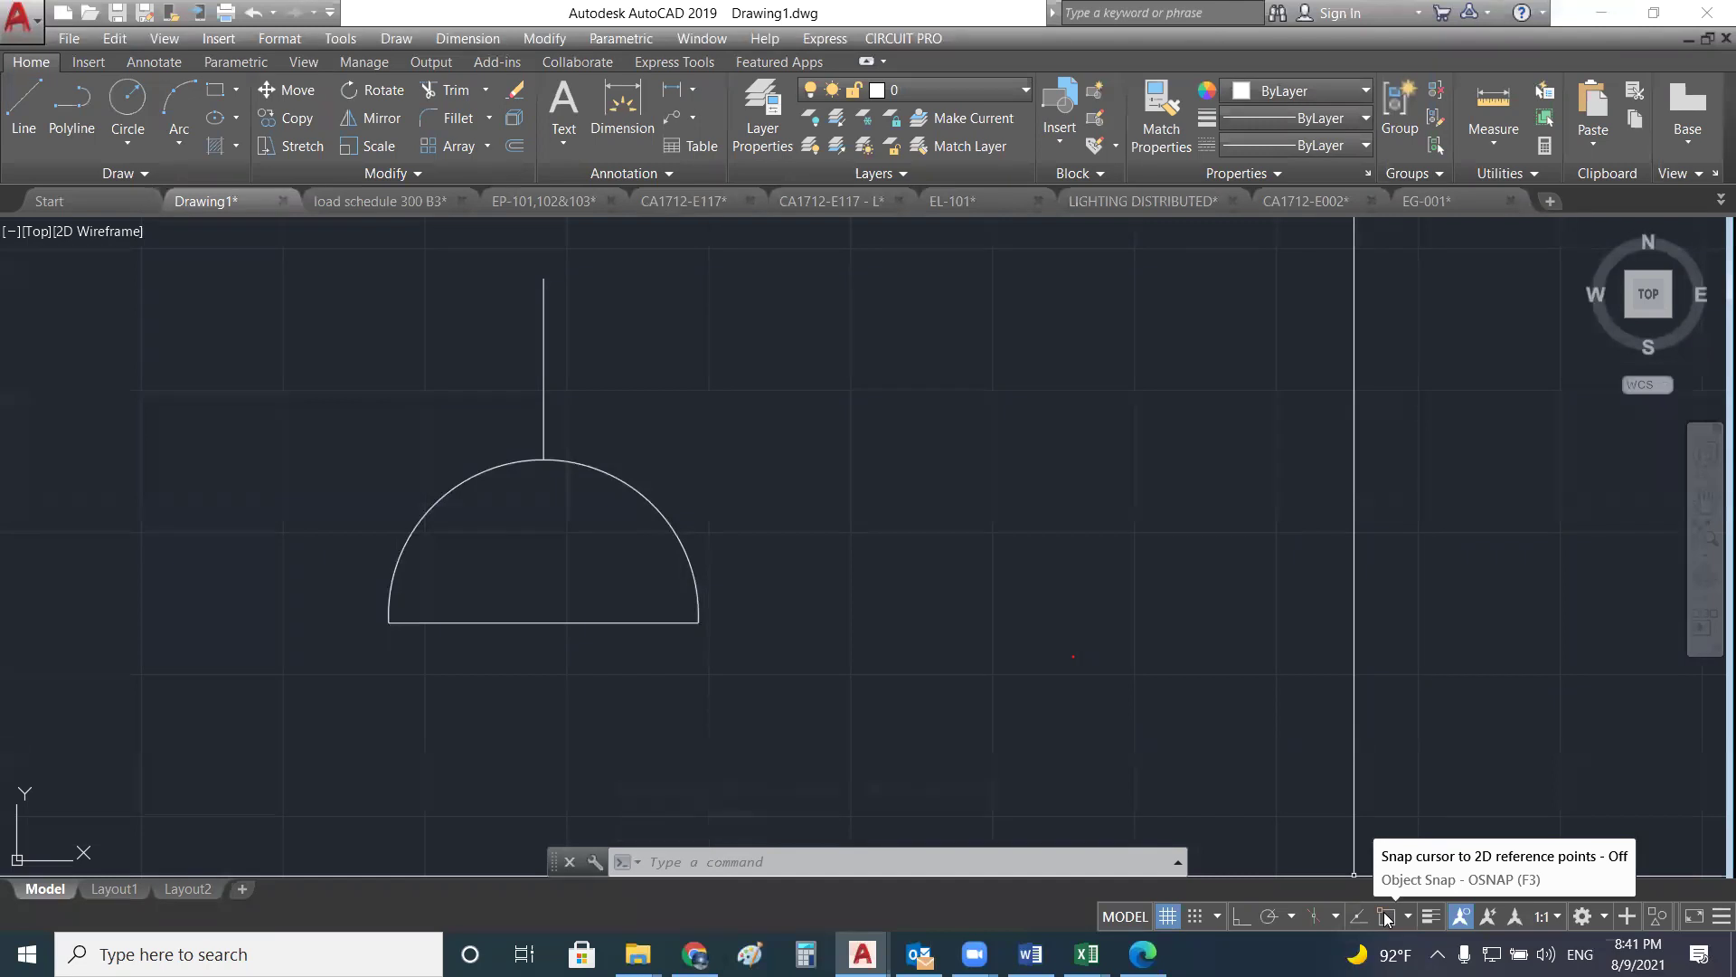
# - Turn Object Snap on and draw a line from the top of the socket's arc to the right end of its base
pyautogui.click(1386, 916)
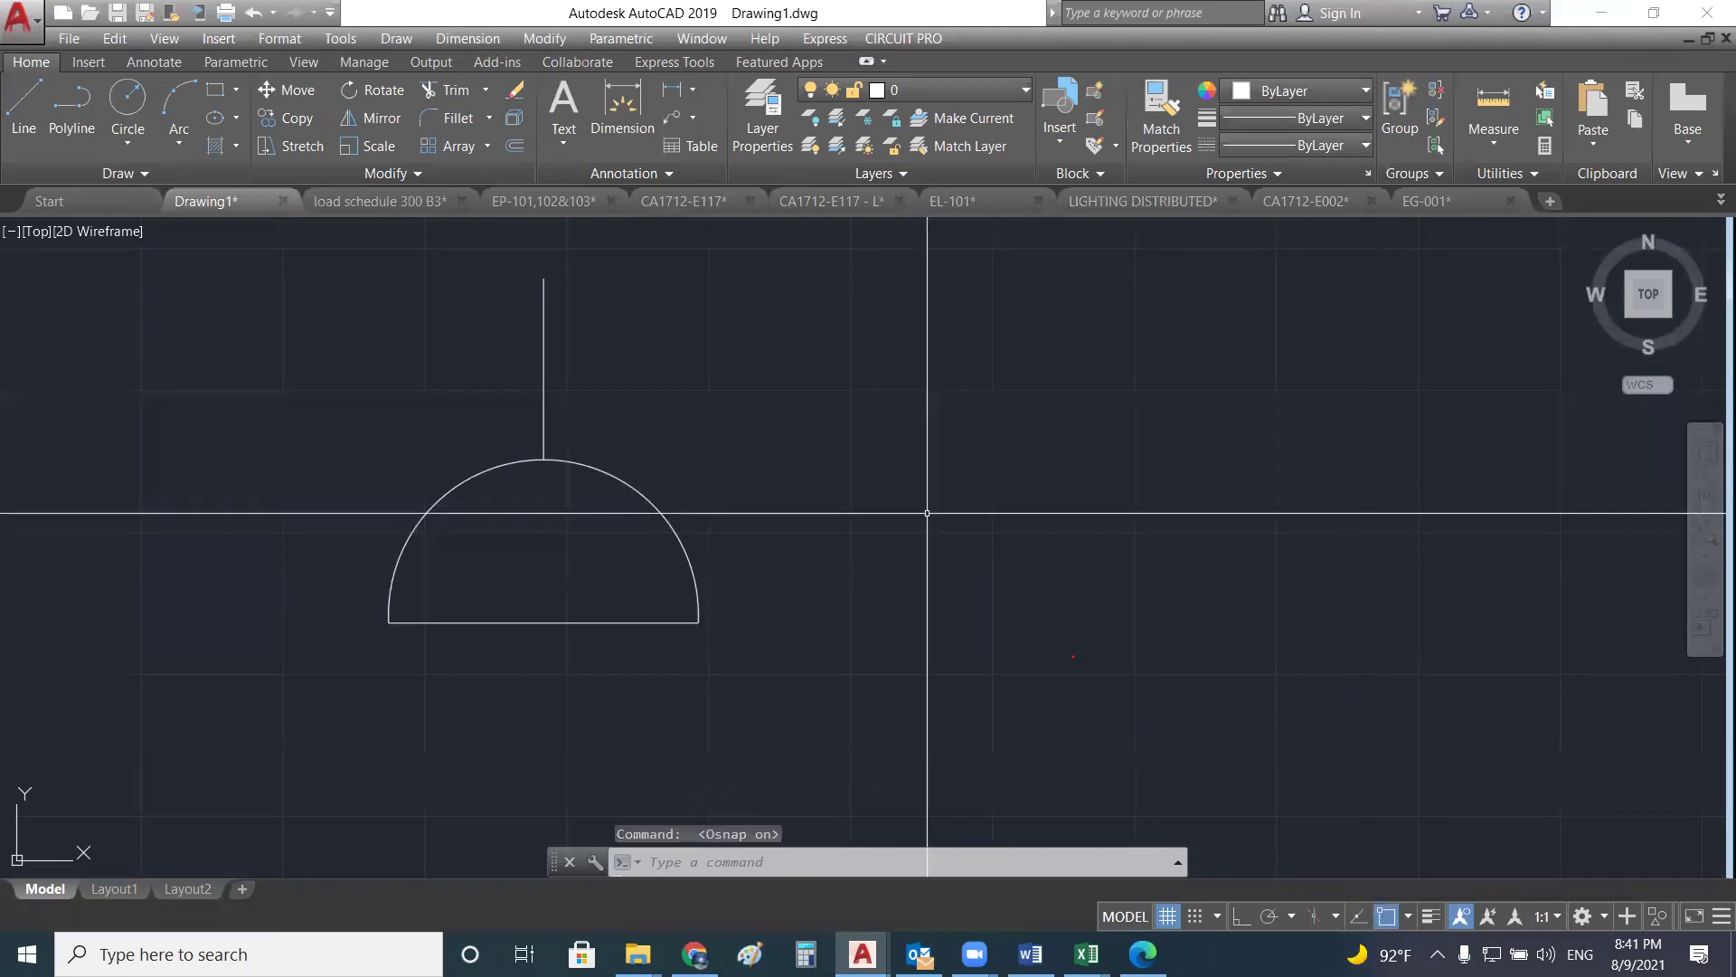
pyautogui.write('l')
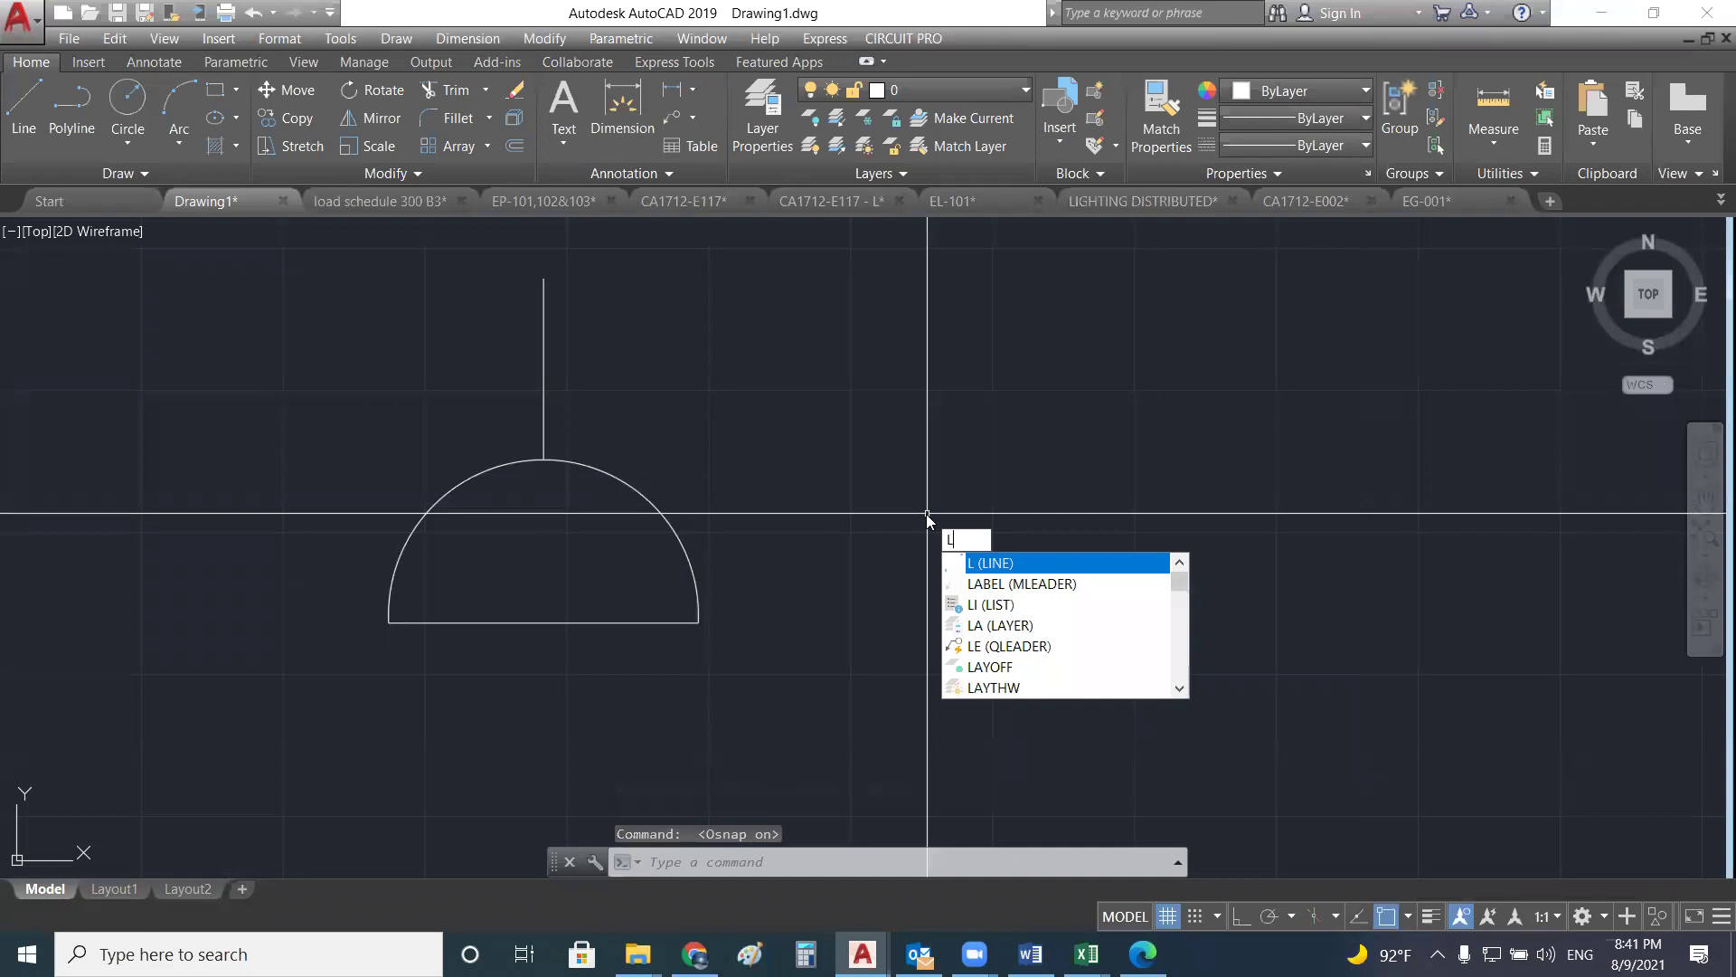
pyautogui.press('Return')
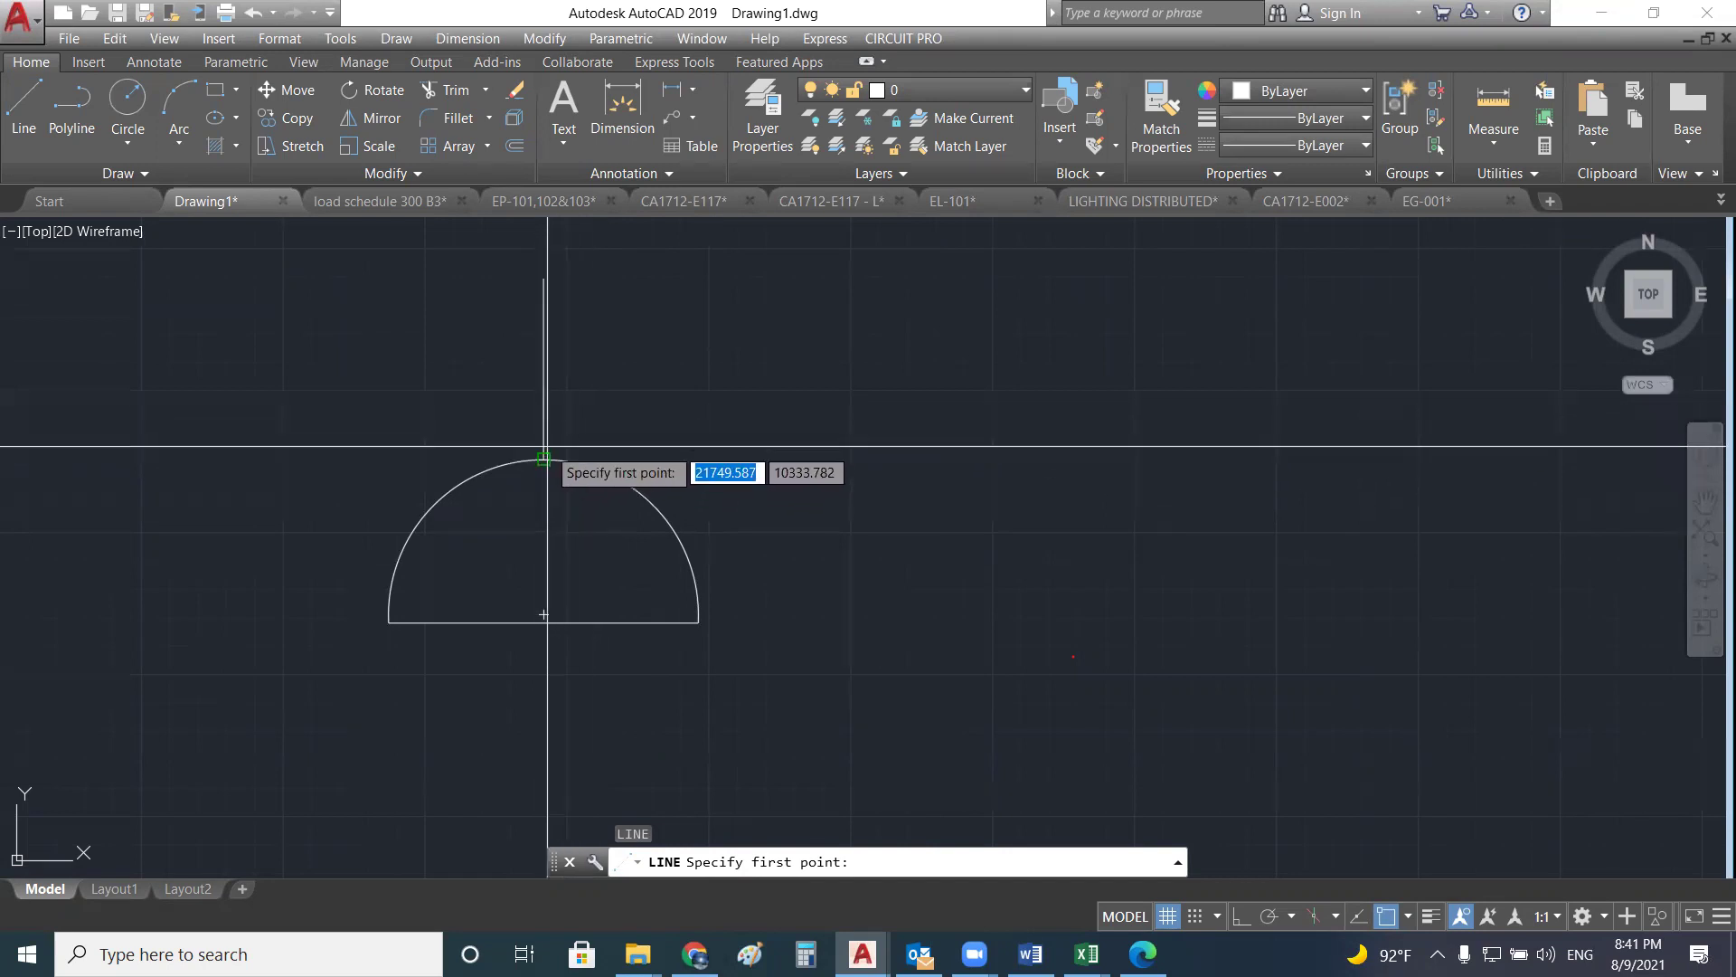
pyautogui.scroll(5, 545, 447)
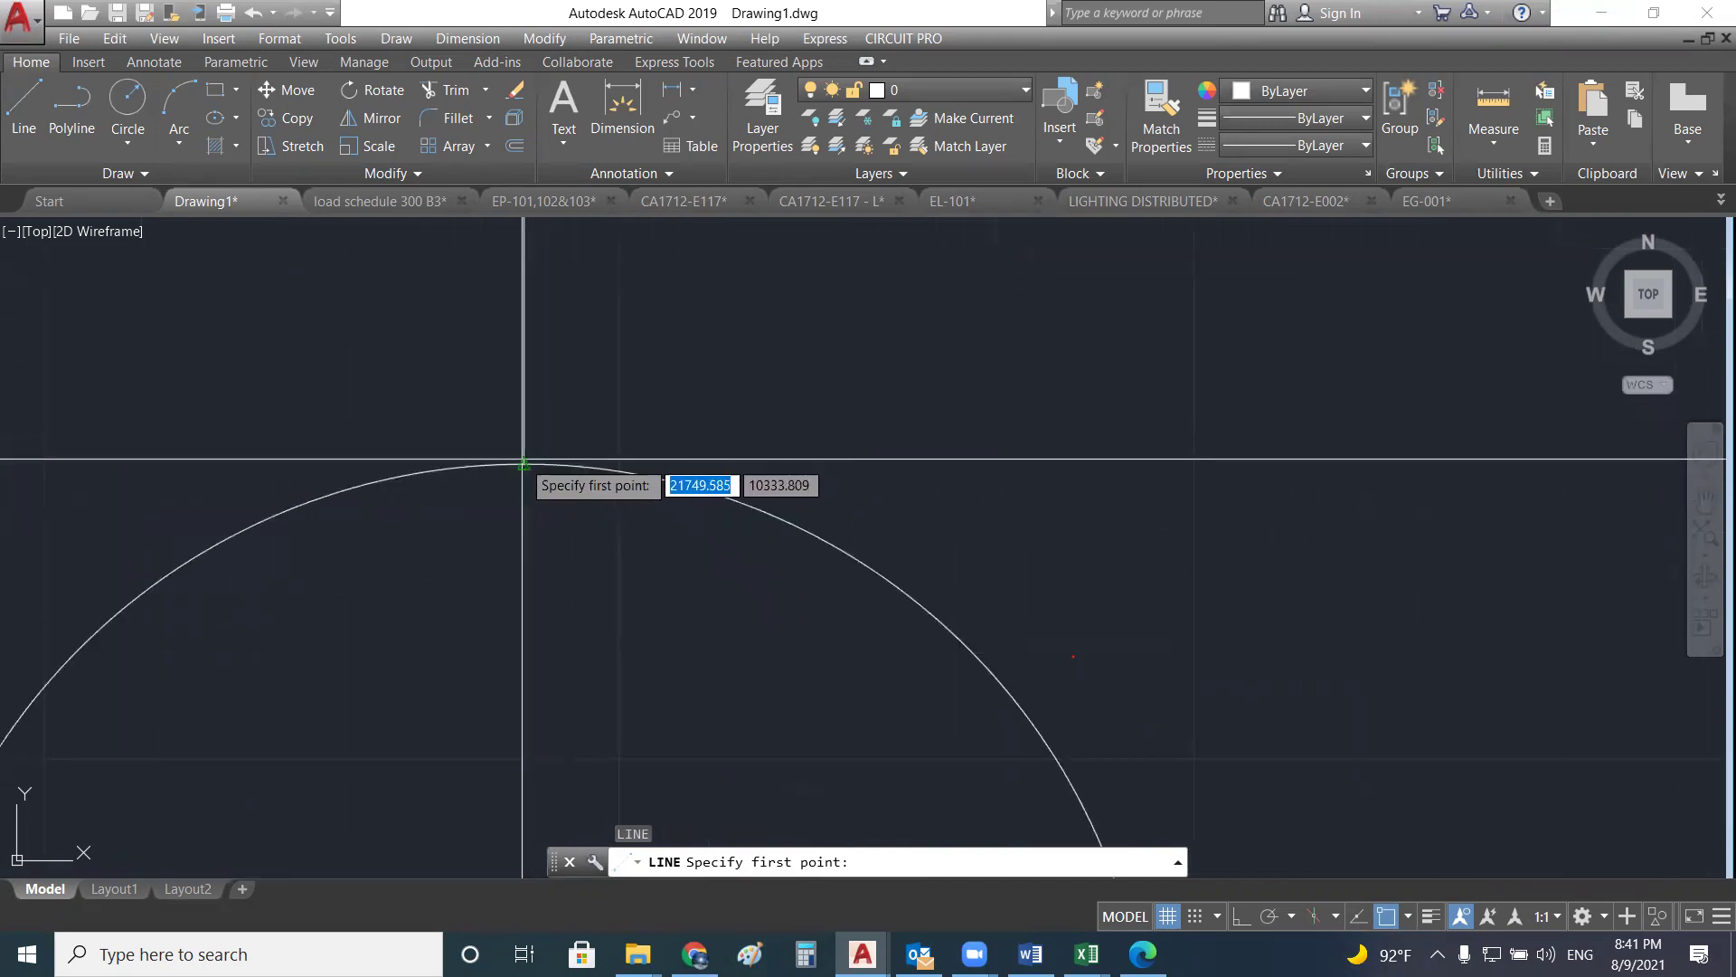
pyautogui.scroll(3, 524, 464)
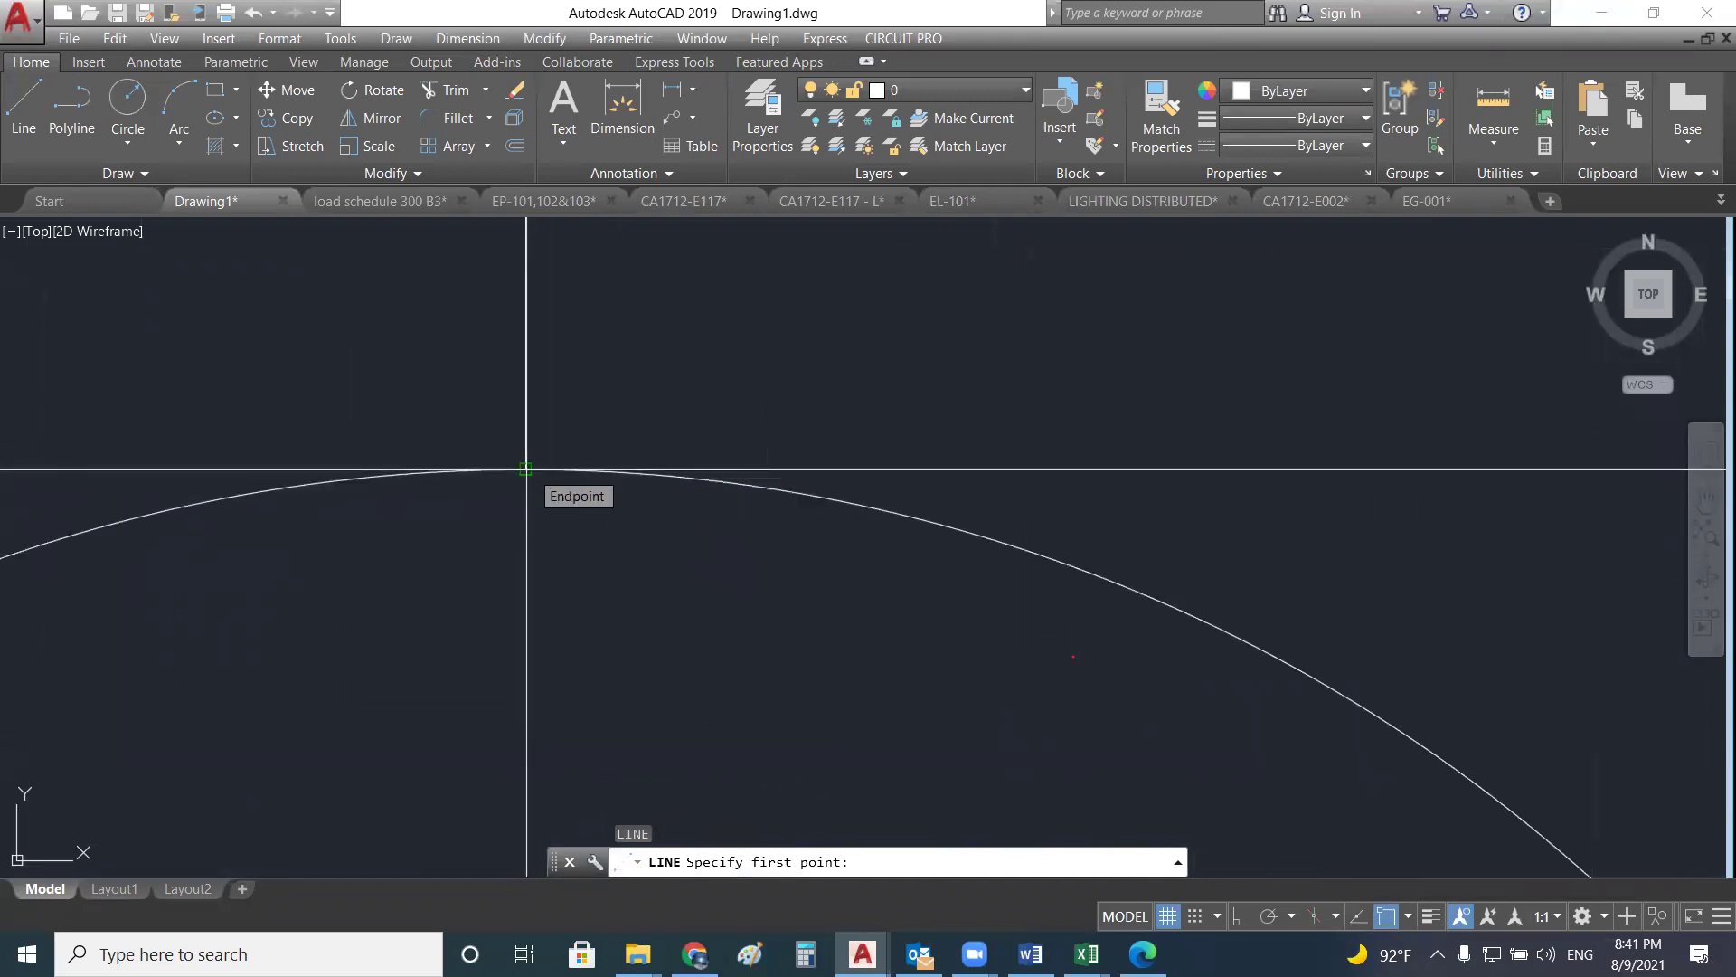
pyautogui.click(525, 469)
pyautogui.scroll(-6, 701, 348)
pyautogui.scroll(-6, 711, 318)
pyautogui.moveTo(718, 467); pyautogui.dragTo(719, 376, button='middle')
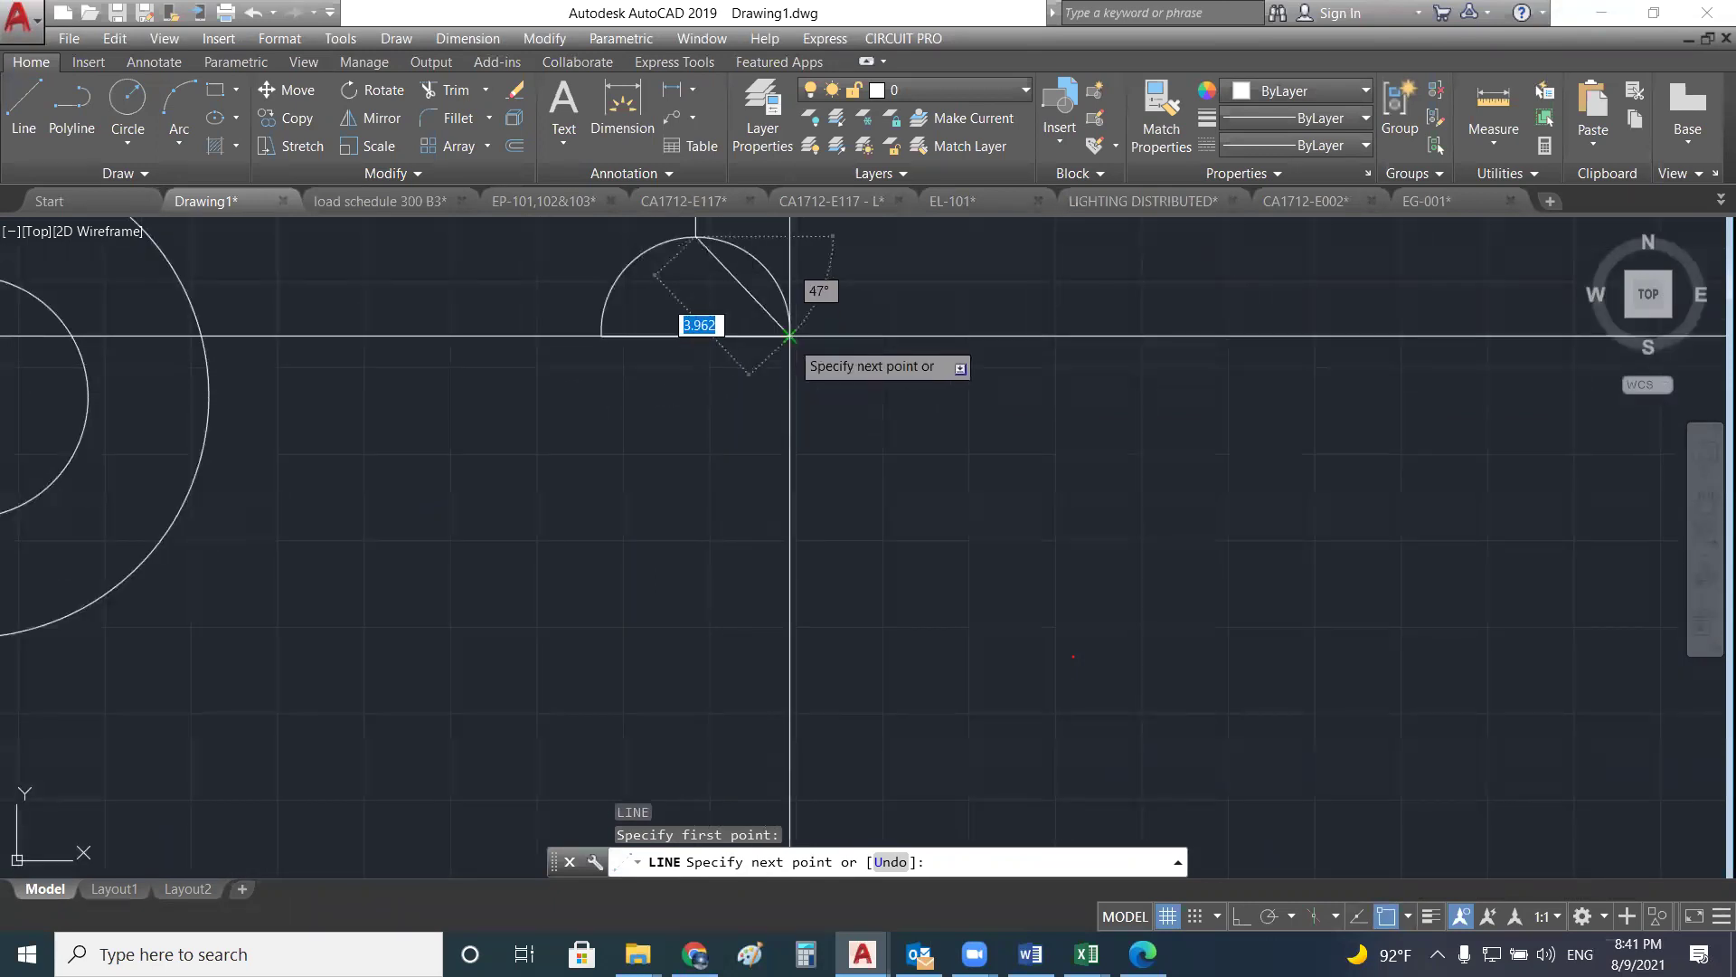
pyautogui.scroll(3, 789, 336)
pyautogui.moveTo(757, 342); pyautogui.dragTo(721, 294, button='middle')
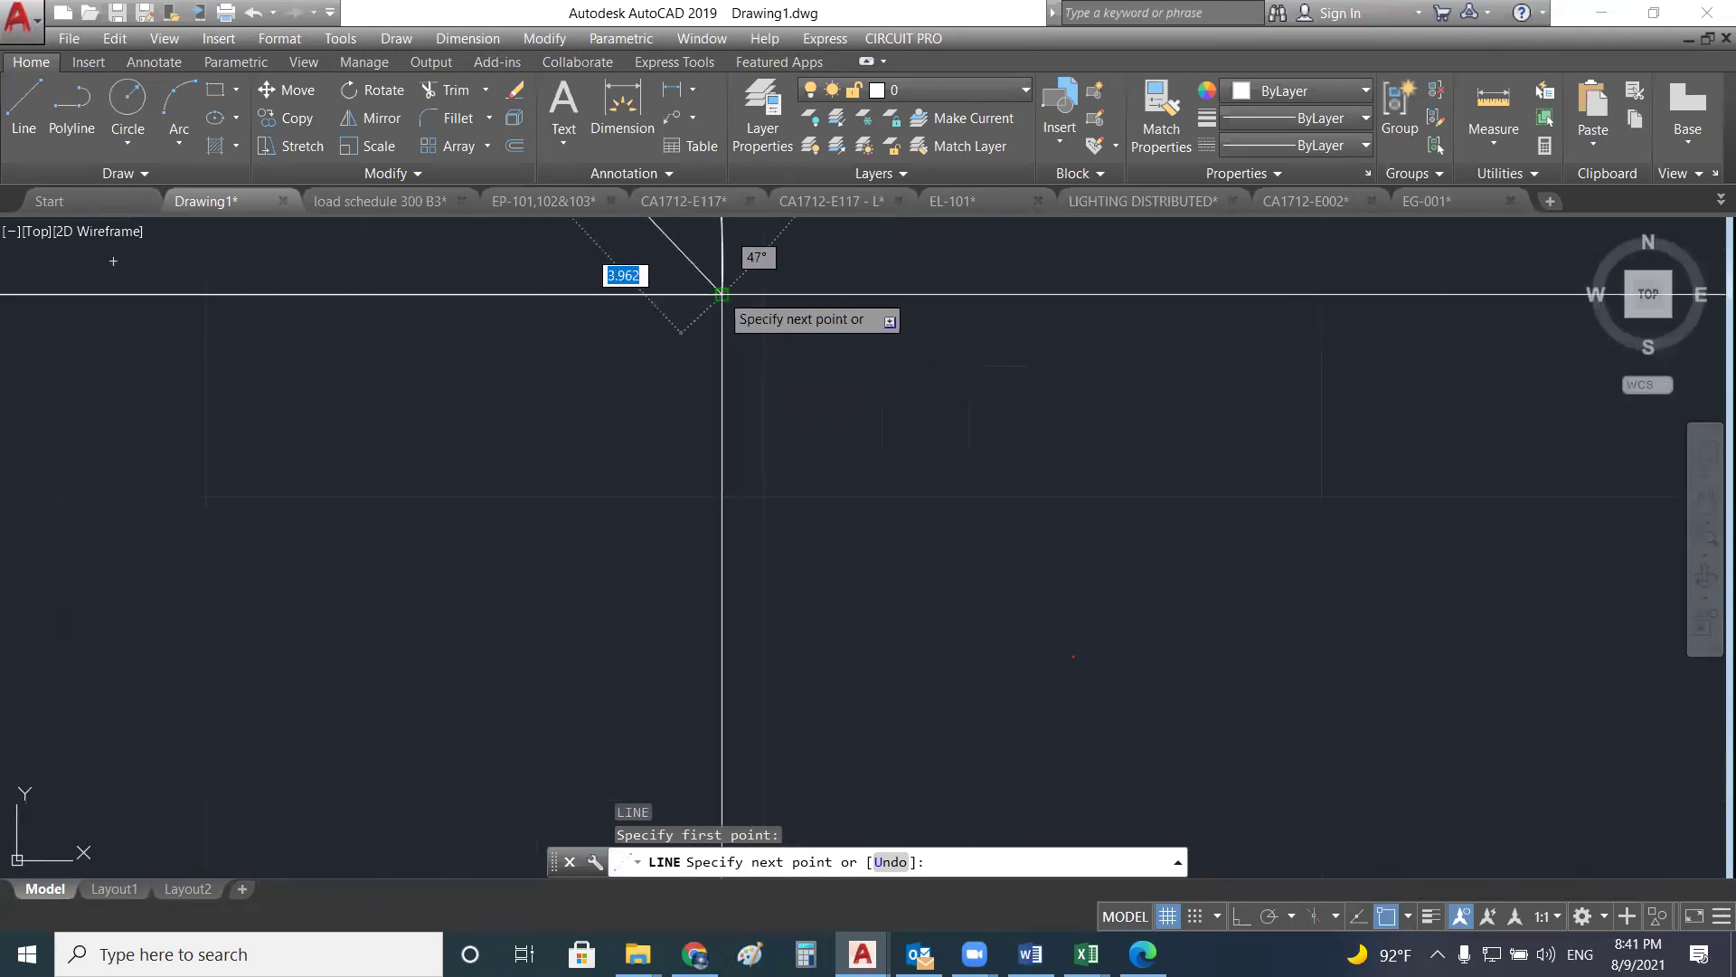
# - Continue the line from the socket's base corner to the centre of the concentric circles and end the command
pyautogui.scroll(-5, 722, 294)
pyautogui.moveTo(649, 380); pyautogui.dragTo(1043, 629, button='middle')
pyautogui.scroll(-8, 999, 533)
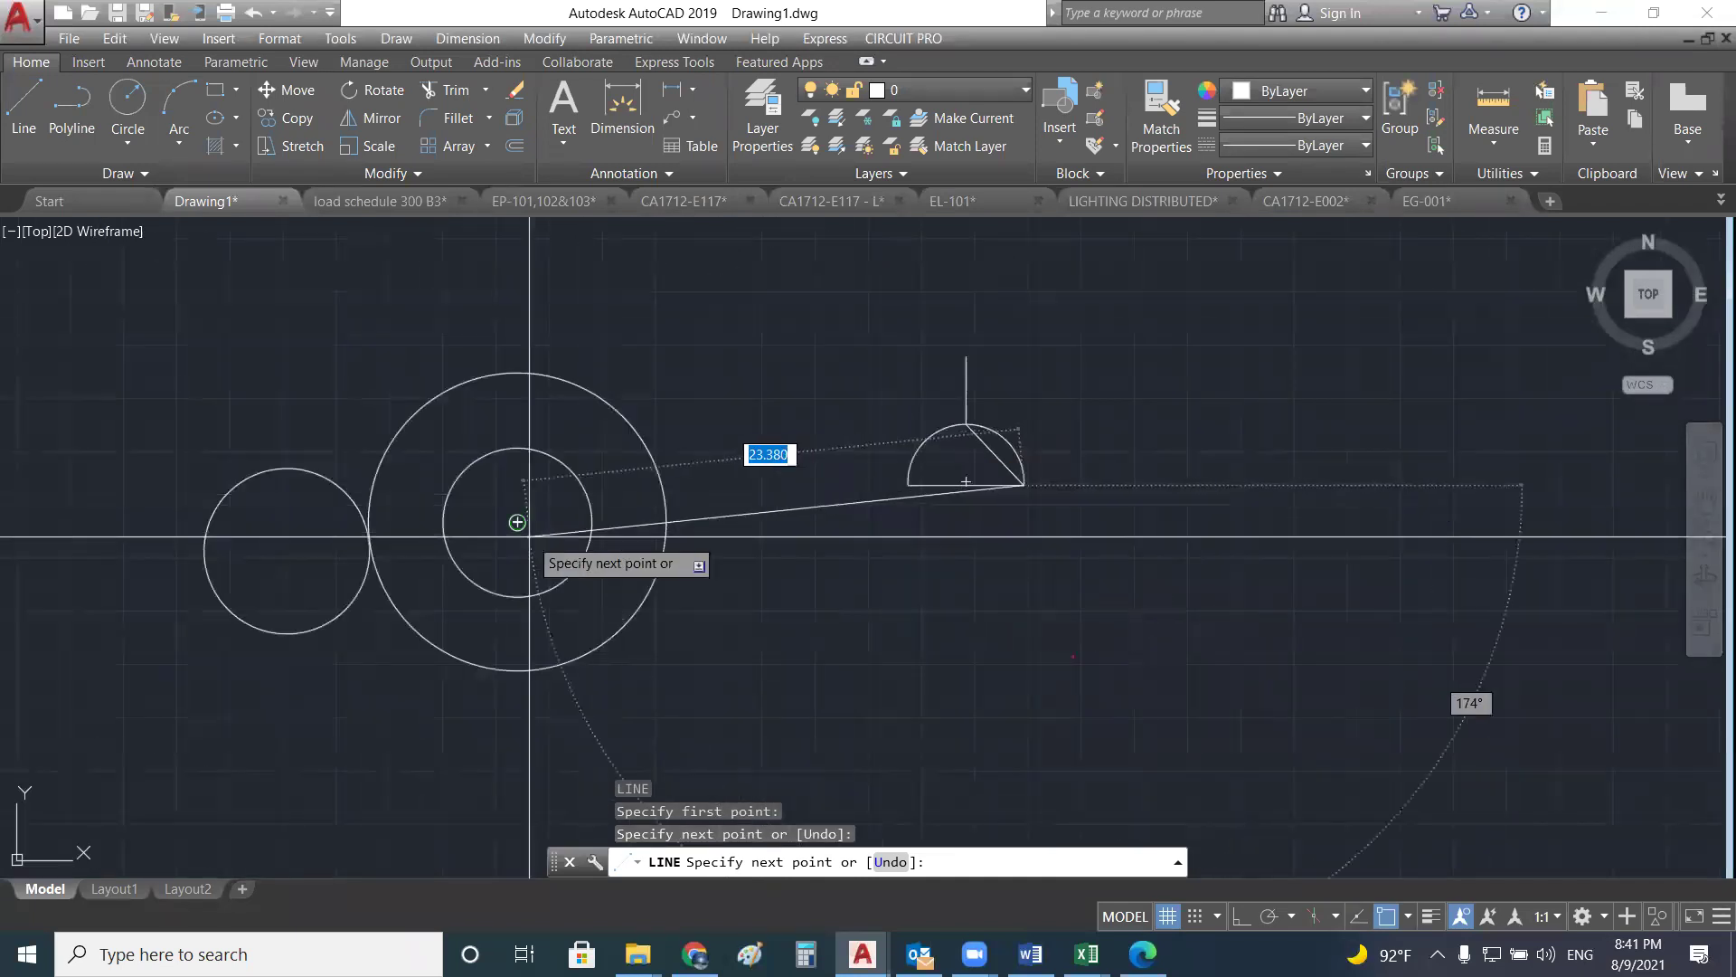
pyautogui.scroll(3, 530, 536)
pyautogui.scroll(3, 497, 507)
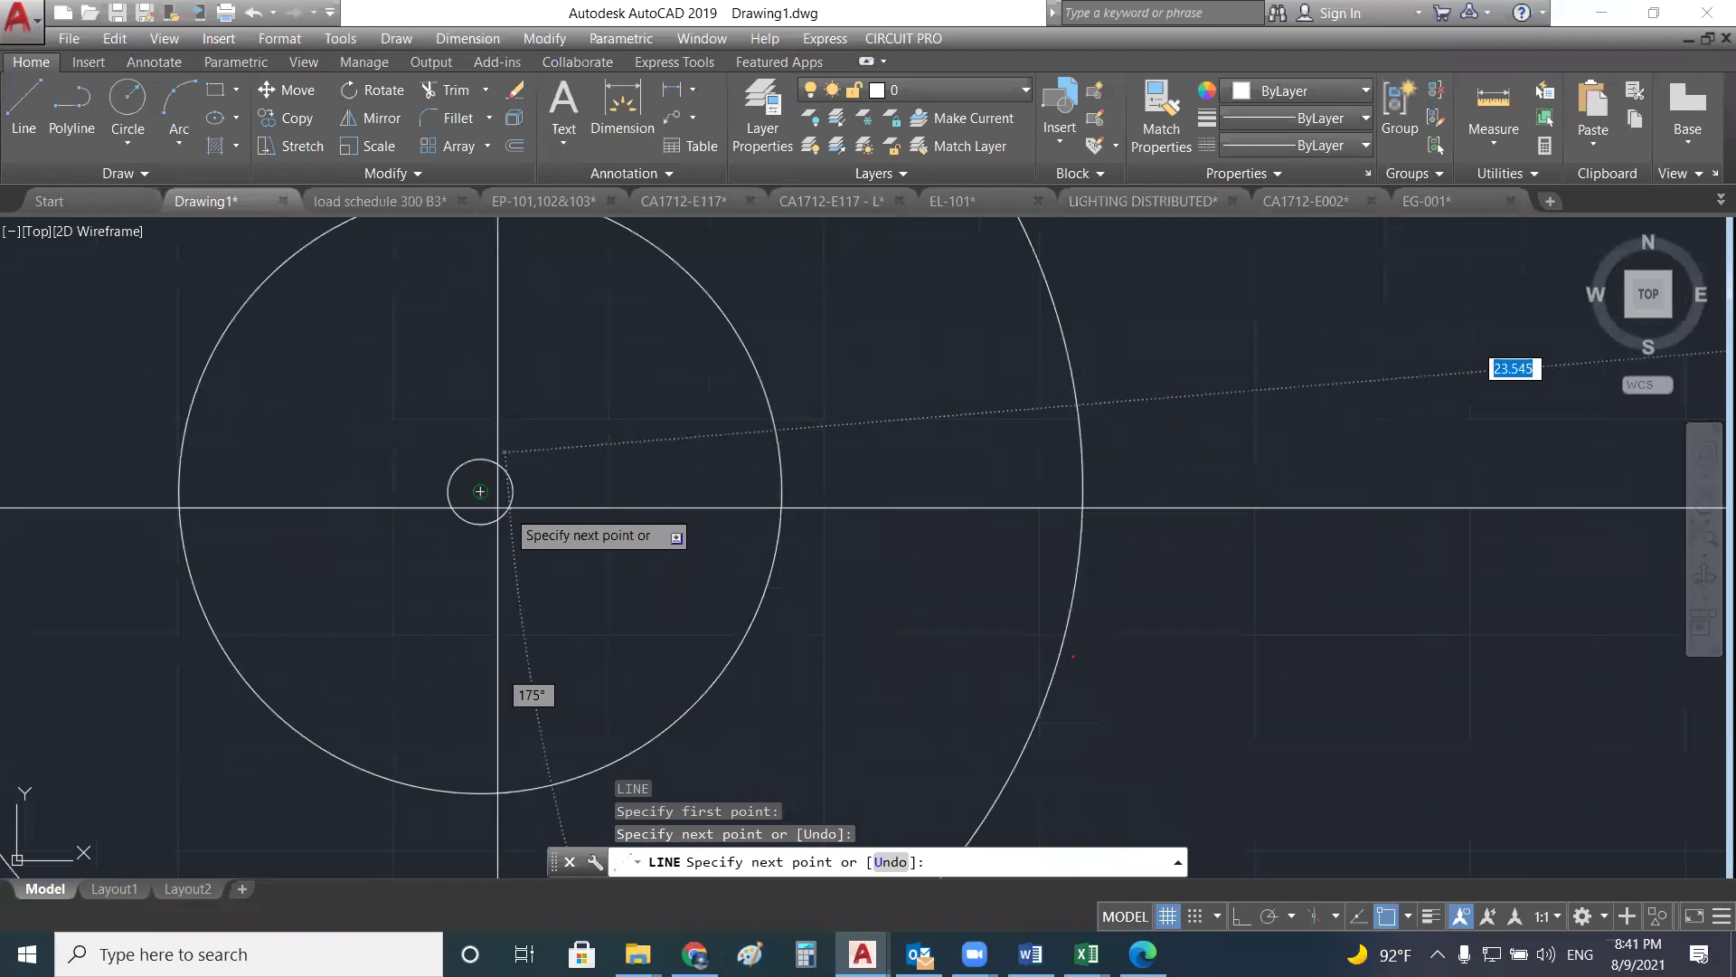
pyautogui.click(507, 489)
pyautogui.scroll(-5, 443, 488)
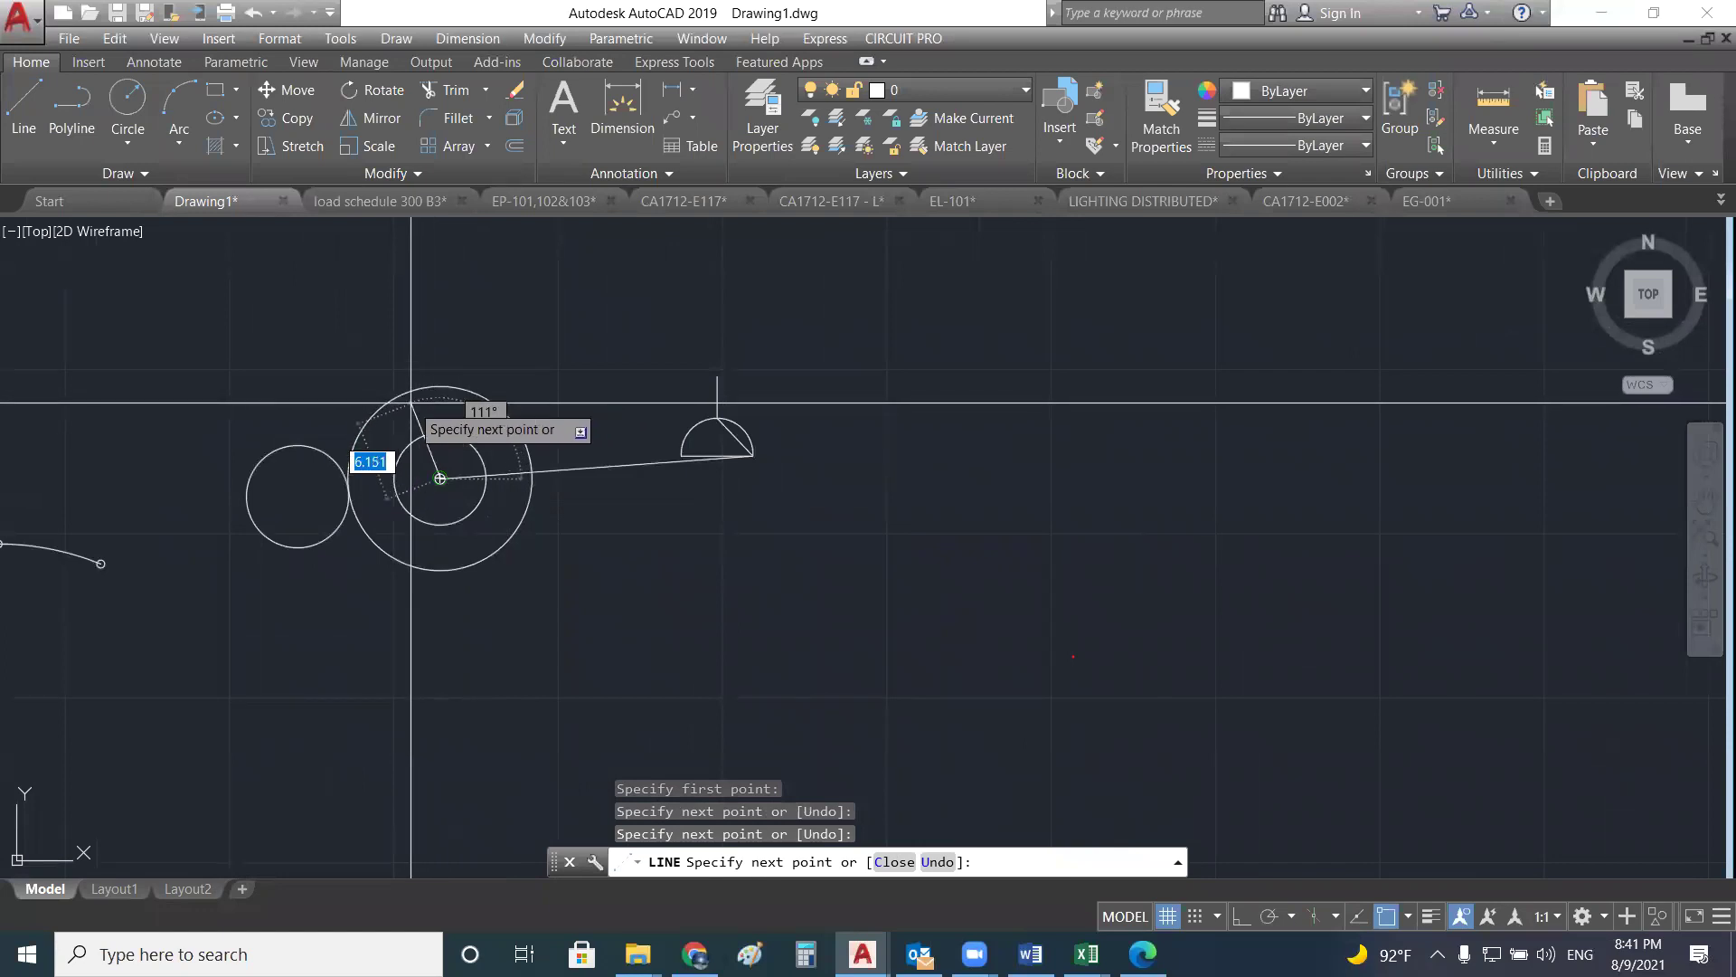
pyautogui.scroll(2, 551, 398)
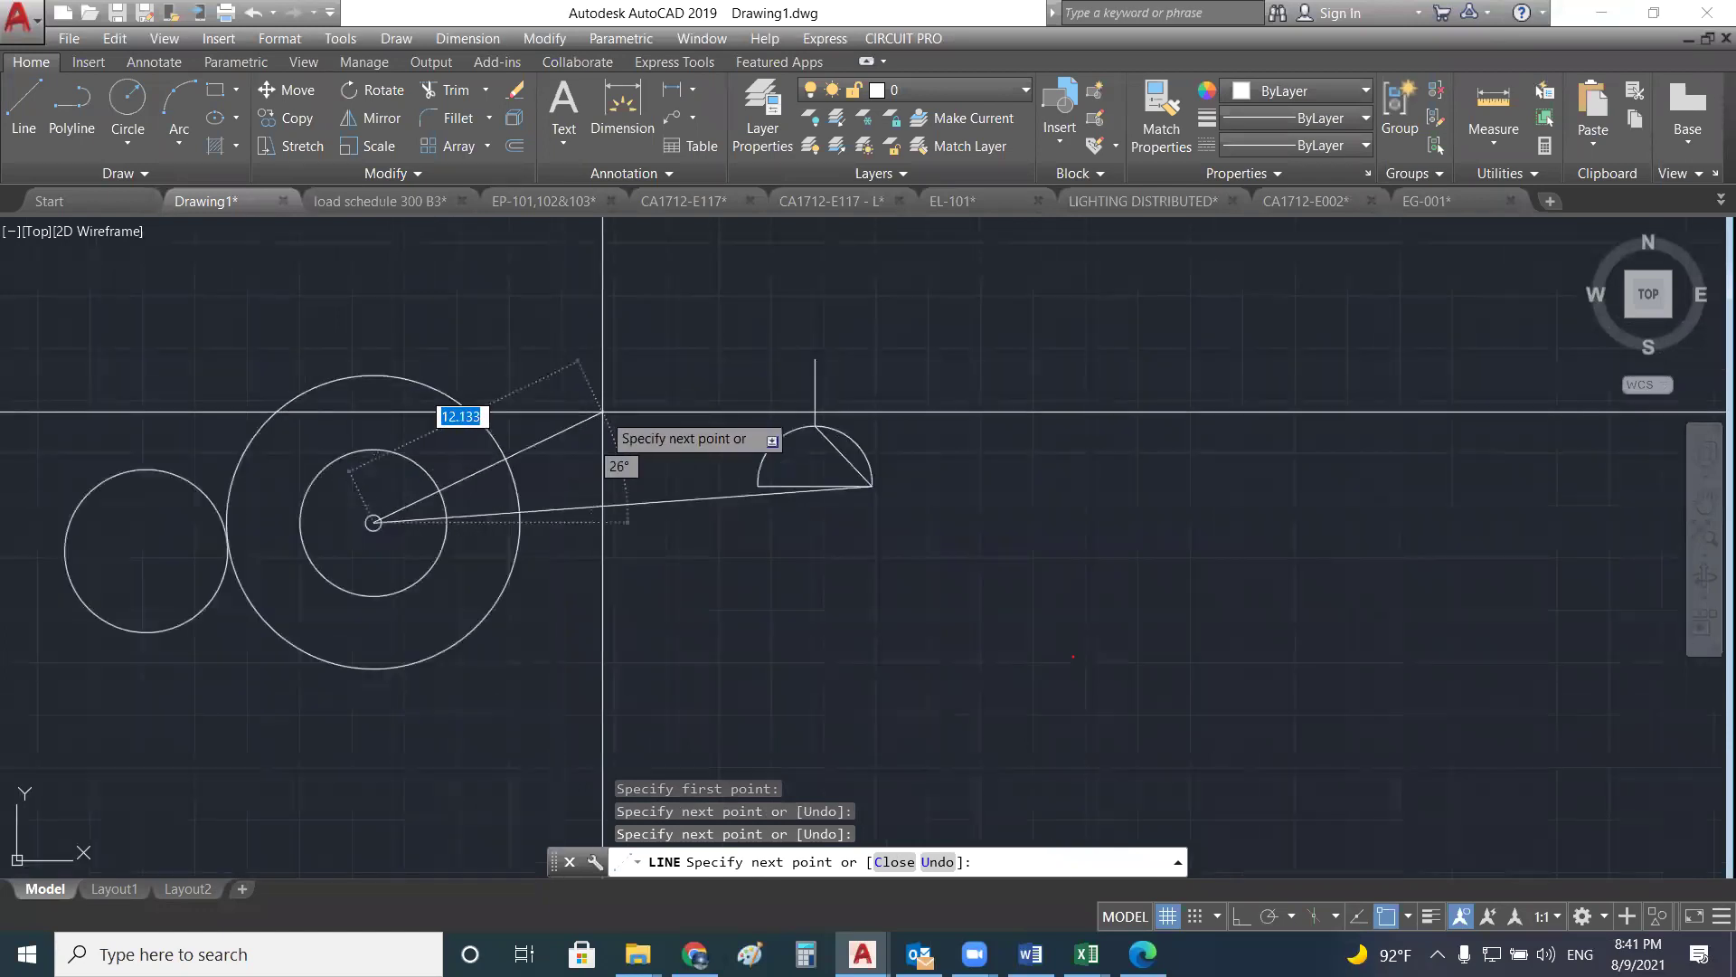
pyautogui.press('Escape')
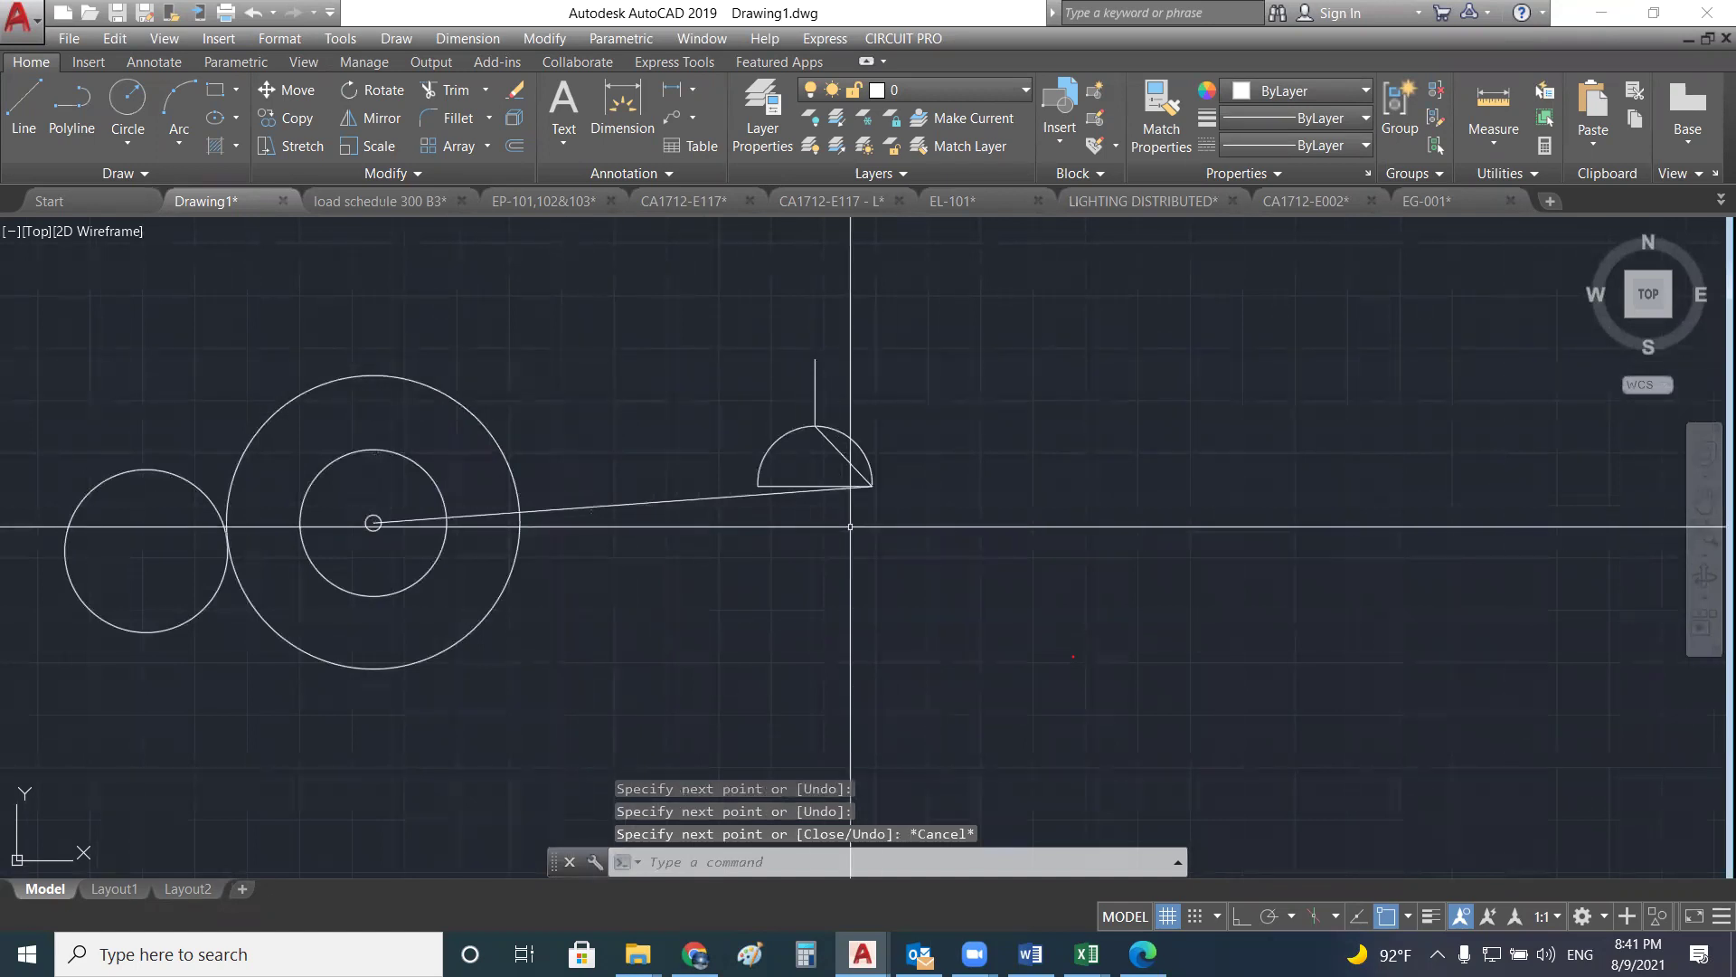
pyautogui.scroll(6, 764, 489)
pyautogui.scroll(3, 750, 493)
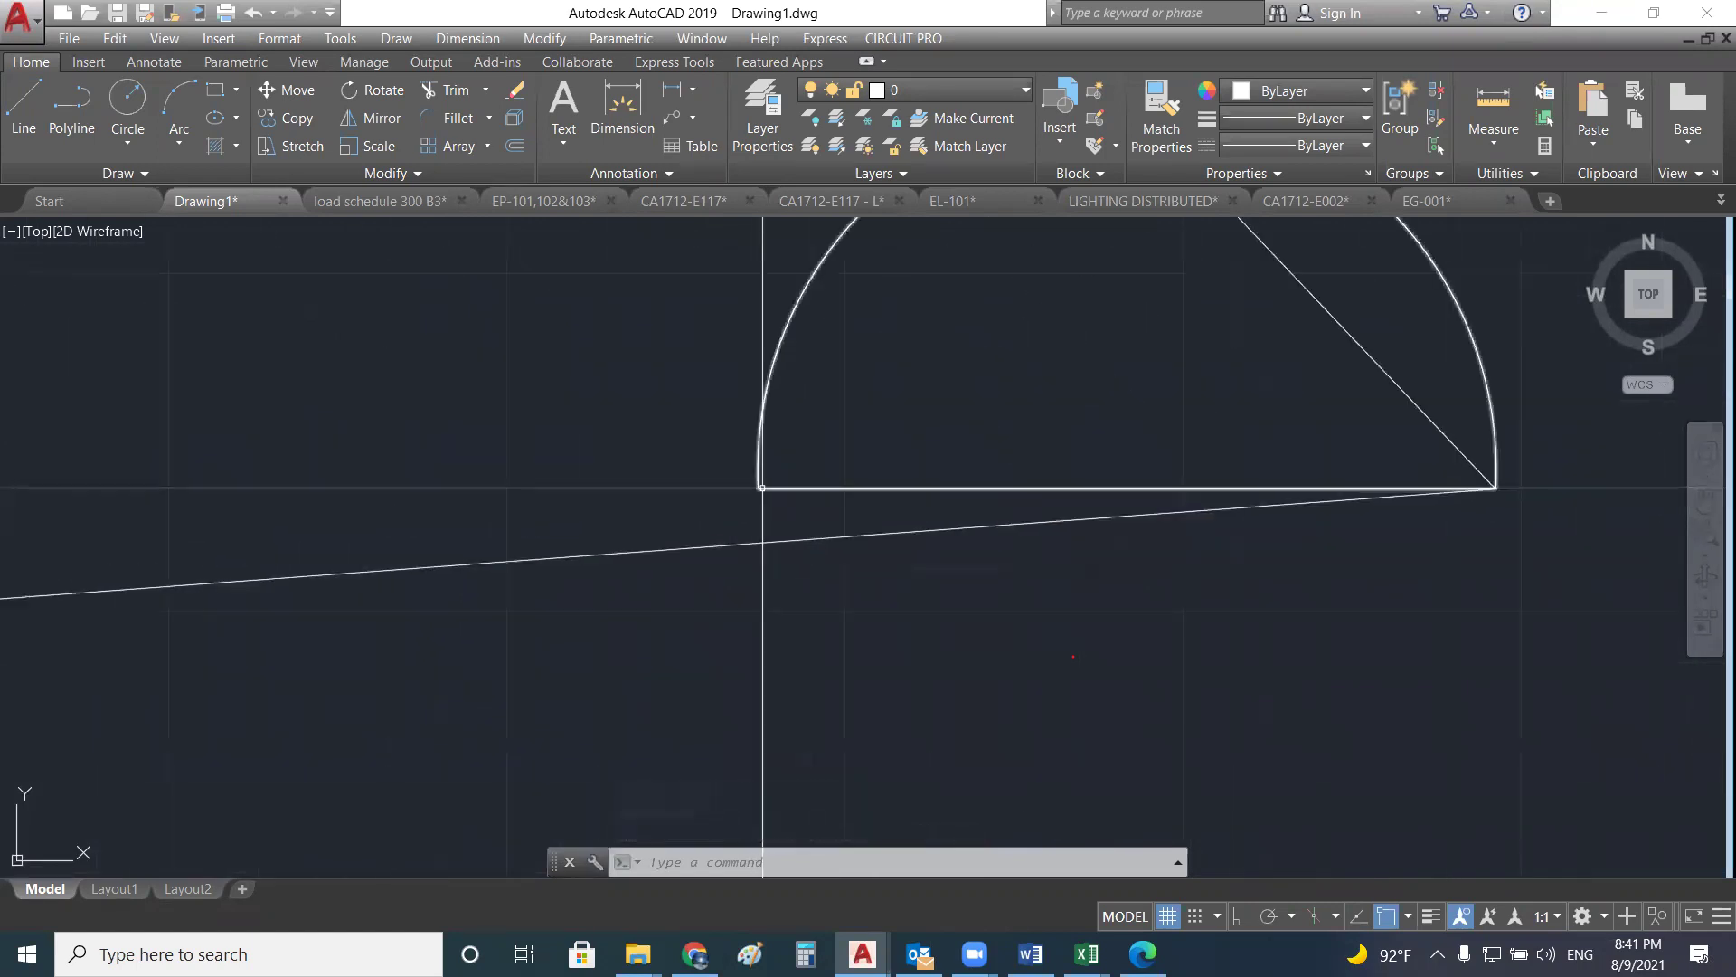
pyautogui.write('l')
pyautogui.press('Return')
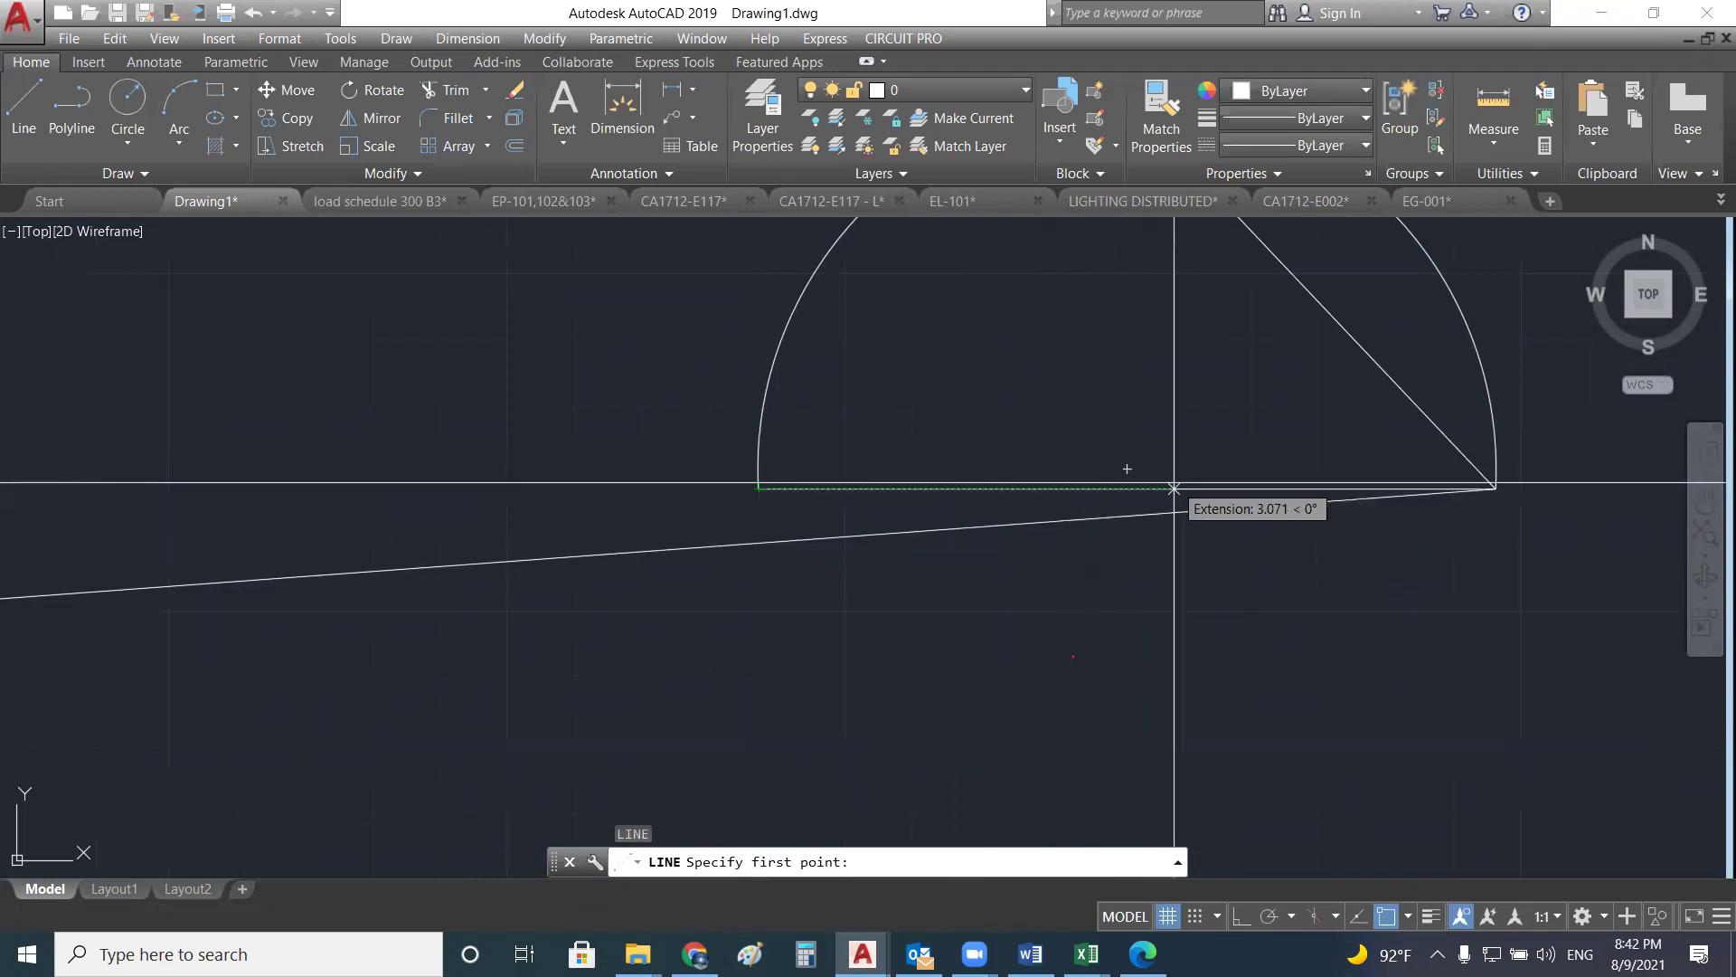
pyautogui.press('Escape')
pyautogui.press('Escape')
pyautogui.press('Escape')
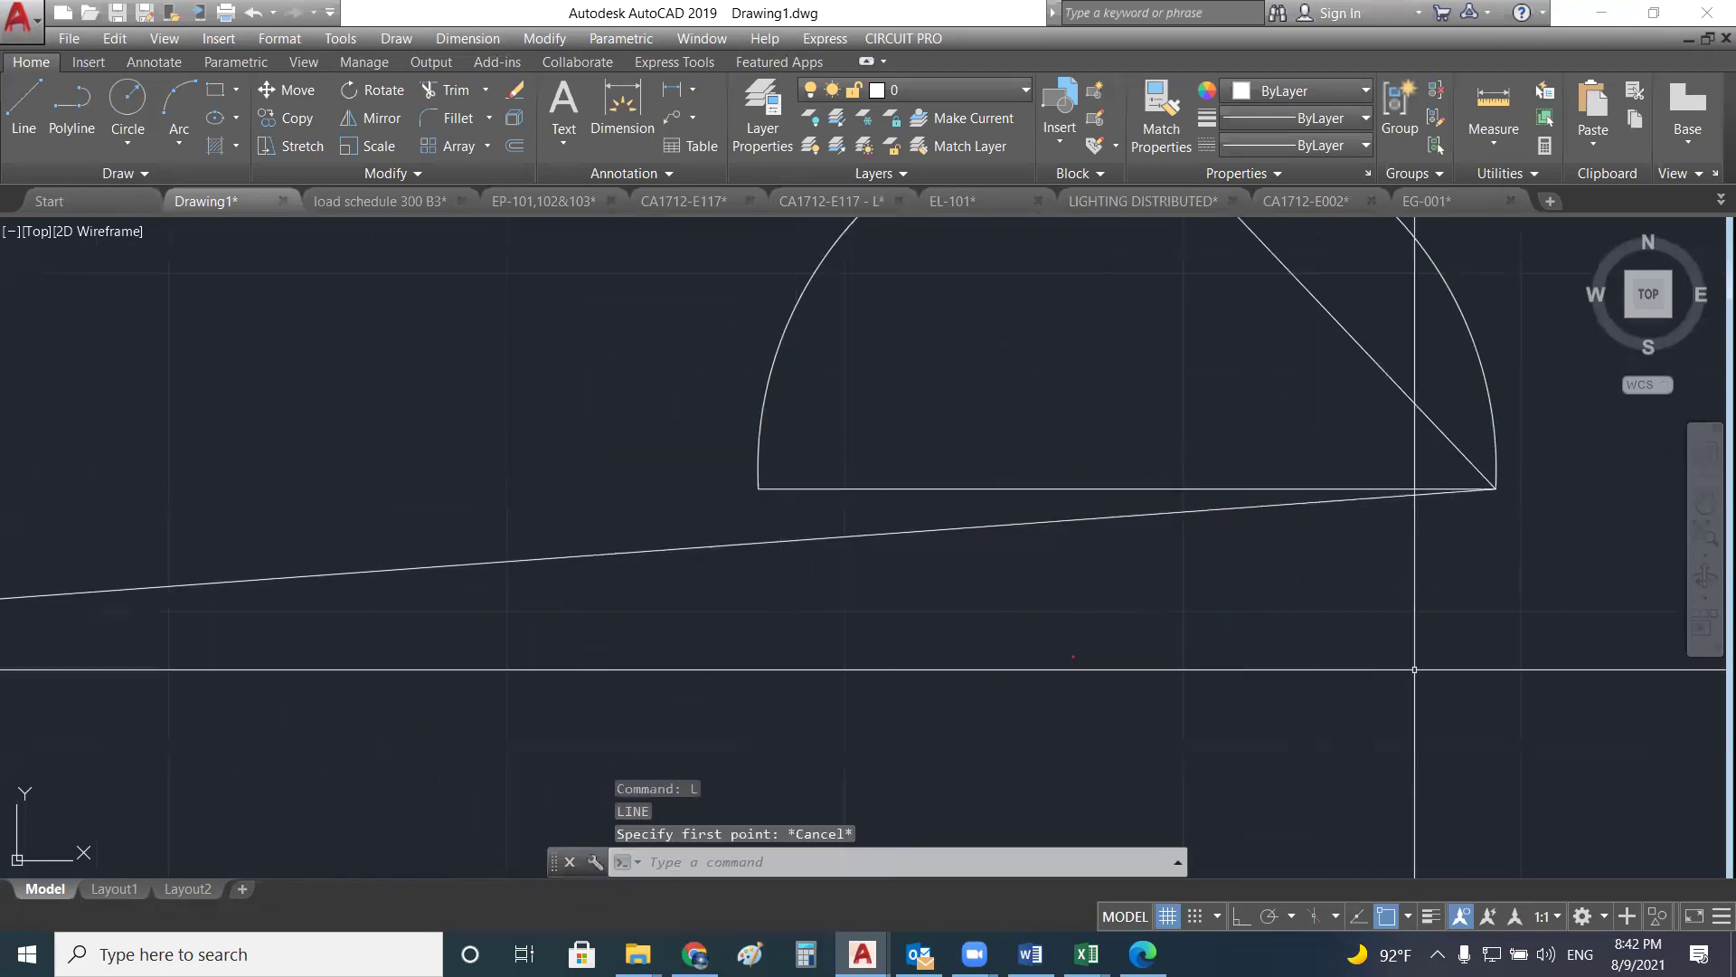
# - Turn off the Endpoint mode in the list of object snap modes
pyautogui.rightClick(1389, 918)
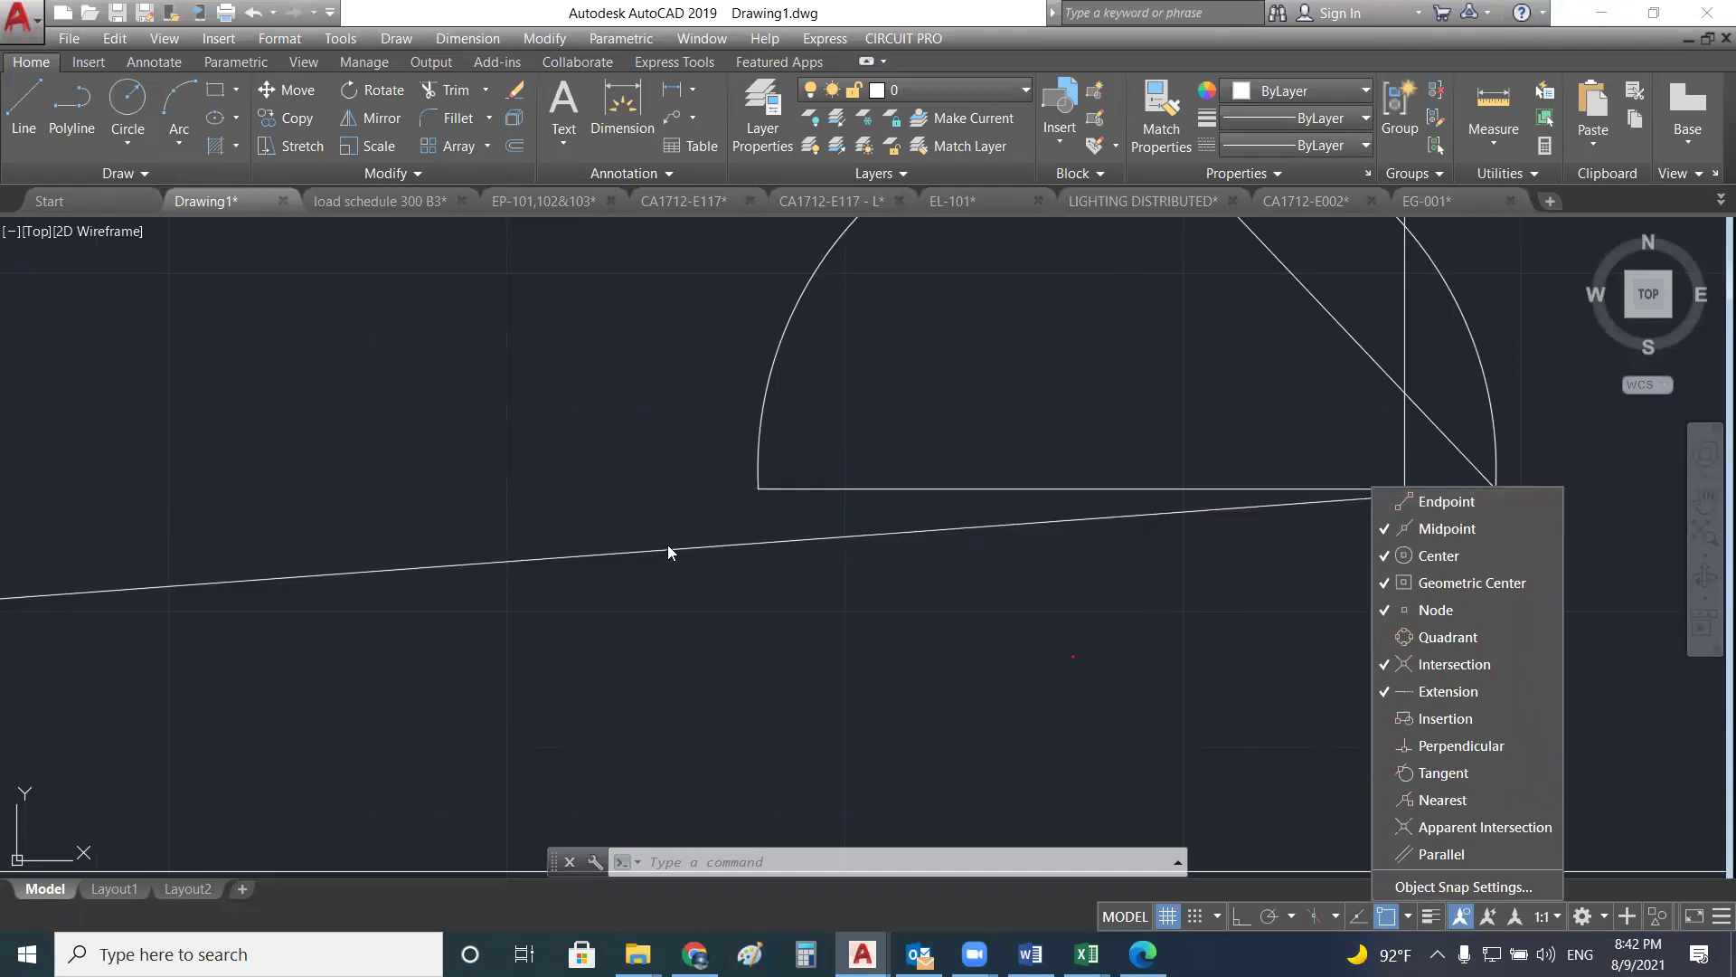
pyautogui.press('Escape')
pyautogui.press('Escape')
pyautogui.press('Escape')
pyautogui.scroll(-2, 594, 520)
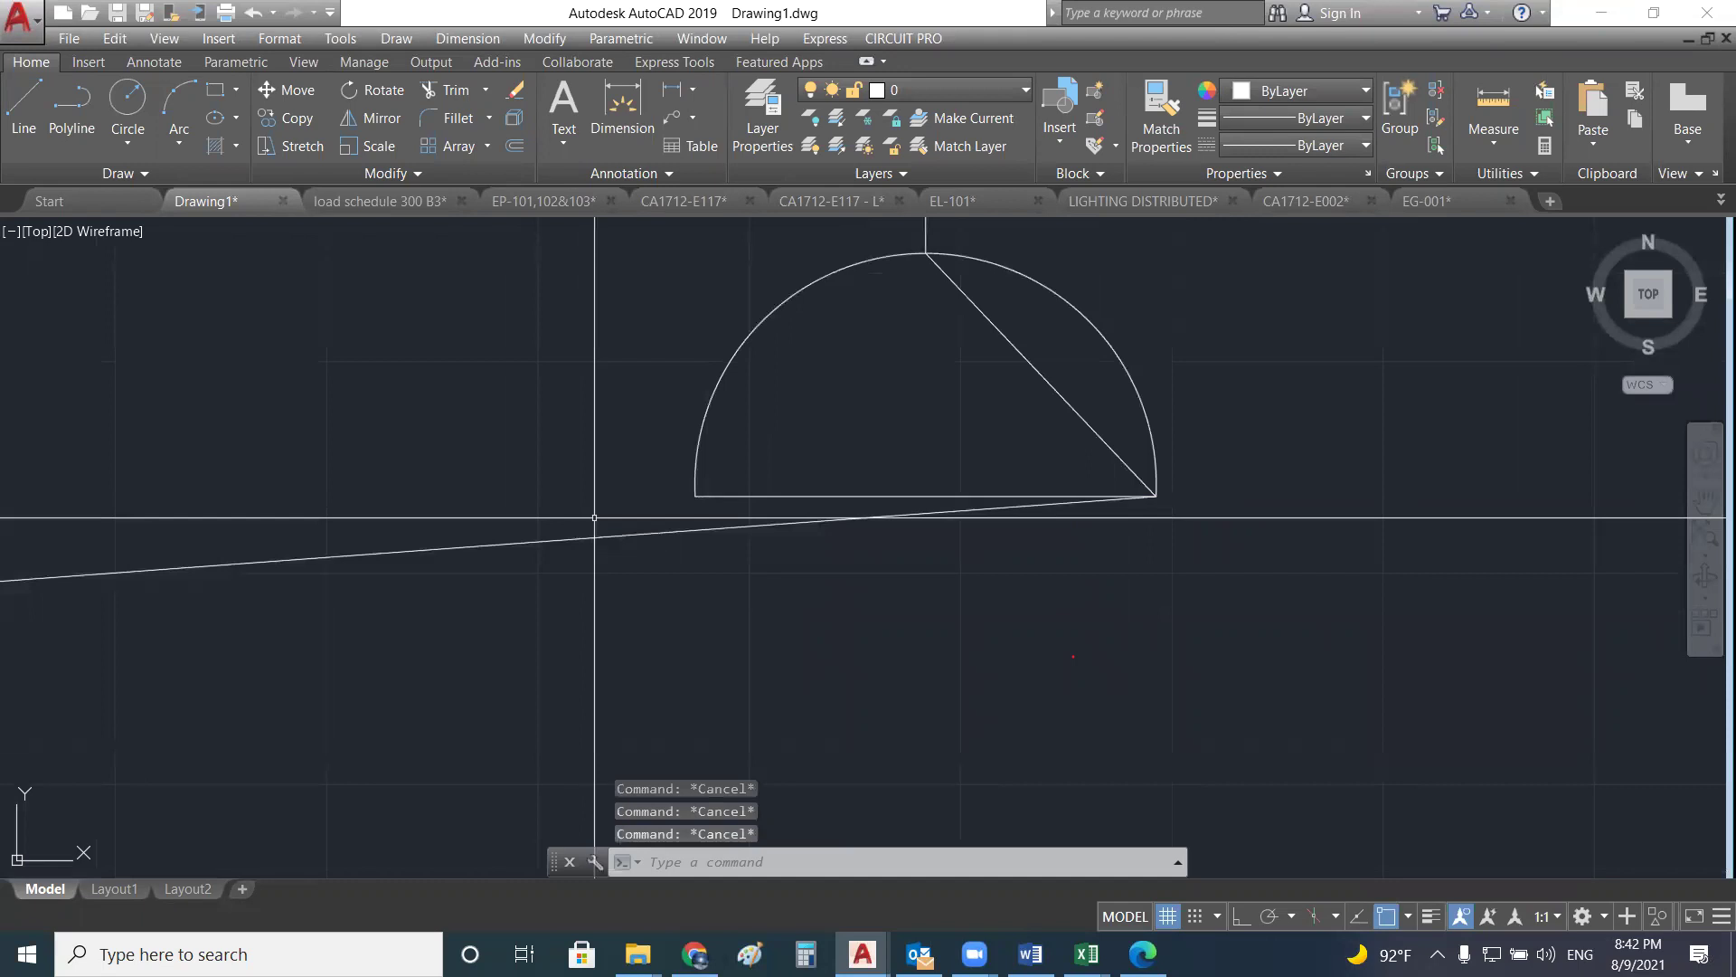
# - Draw a nearly horizontal line about 6.3 units long in the empty area to the right of the socket symbol
pyautogui.write('l')
pyautogui.press('Return')
pyautogui.scroll(-3, 633, 542)
pyautogui.click(978, 523)
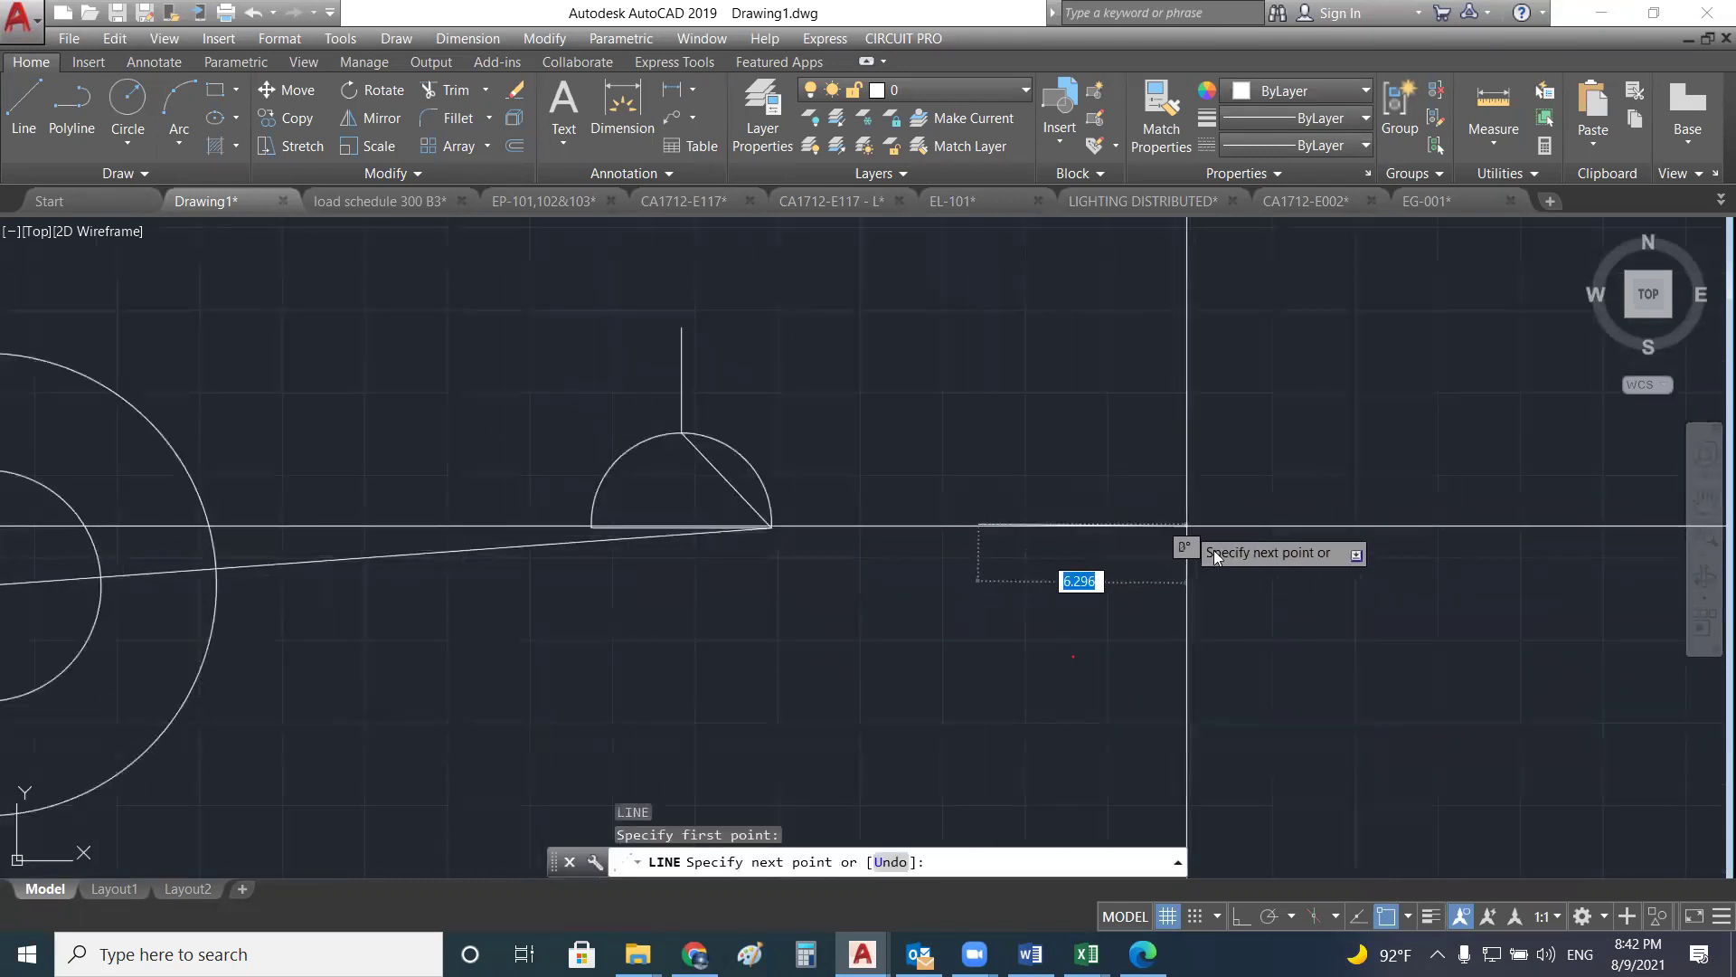
pyautogui.click(1187, 525)
pyautogui.press('Escape')
# - Turn the Endpoint snap mode back on, start a new line exactly at the short line's right end, and cancel it
pyautogui.write('l')
pyautogui.press('Return')
pyautogui.scroll(4, 1189, 525)
pyautogui.scroll(2, 1173, 510)
pyautogui.scroll(4, 1172, 515)
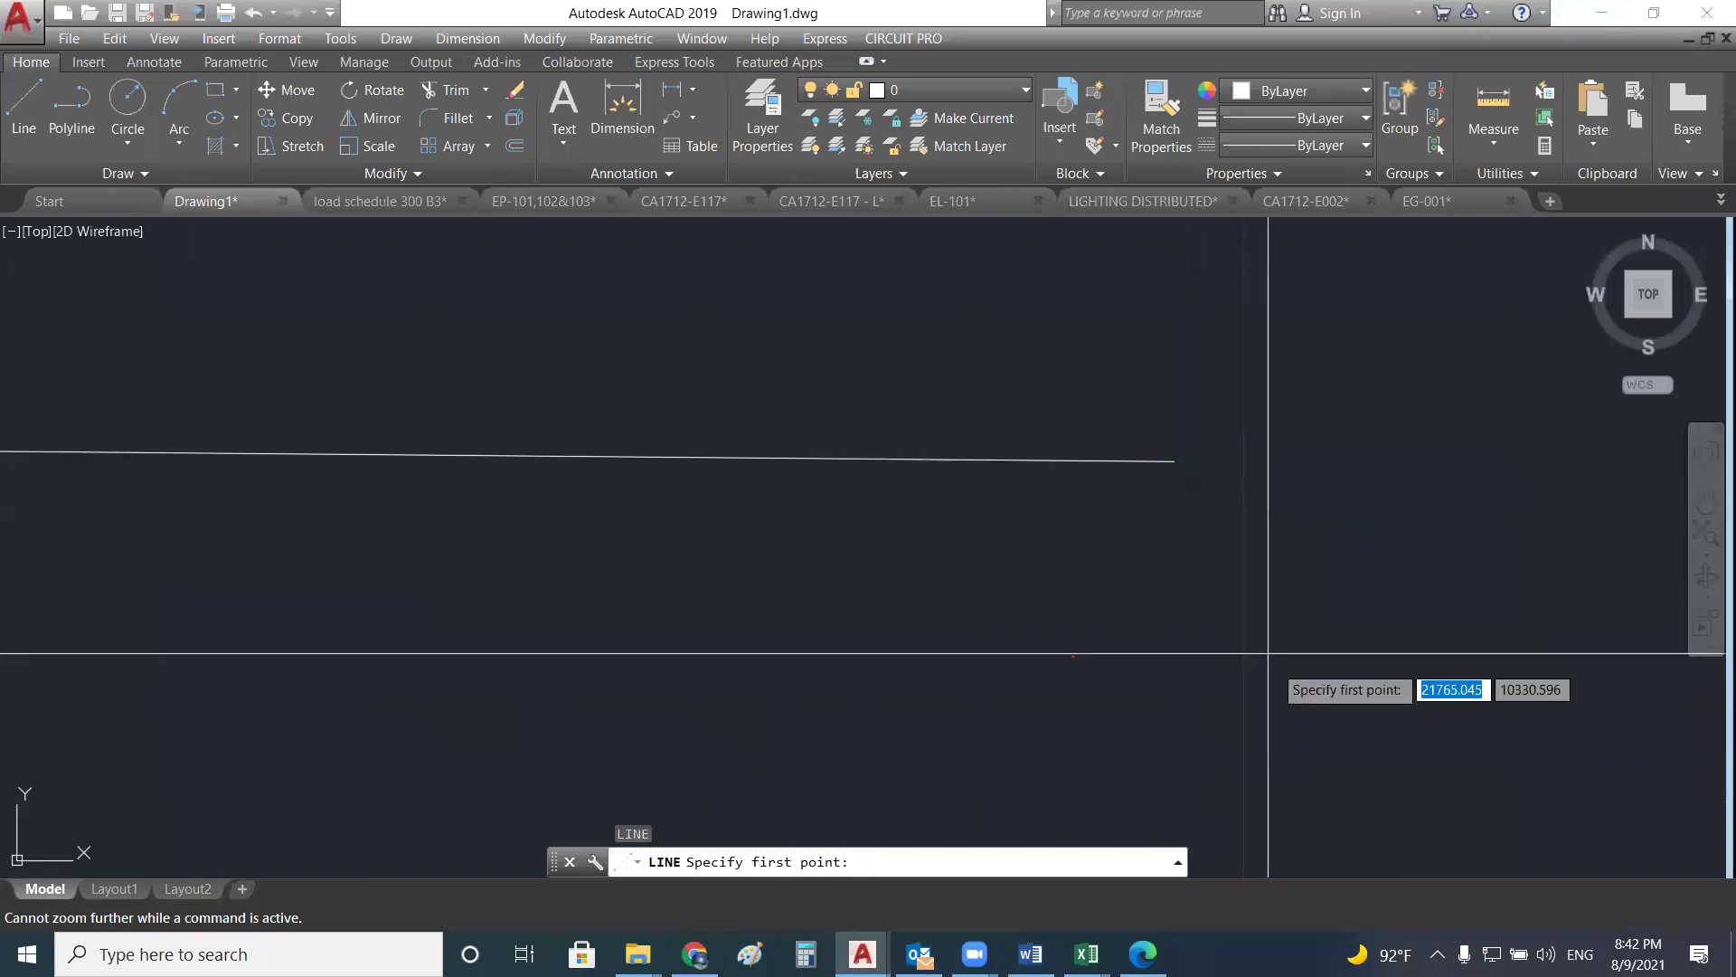
pyautogui.rightClick(1412, 503)
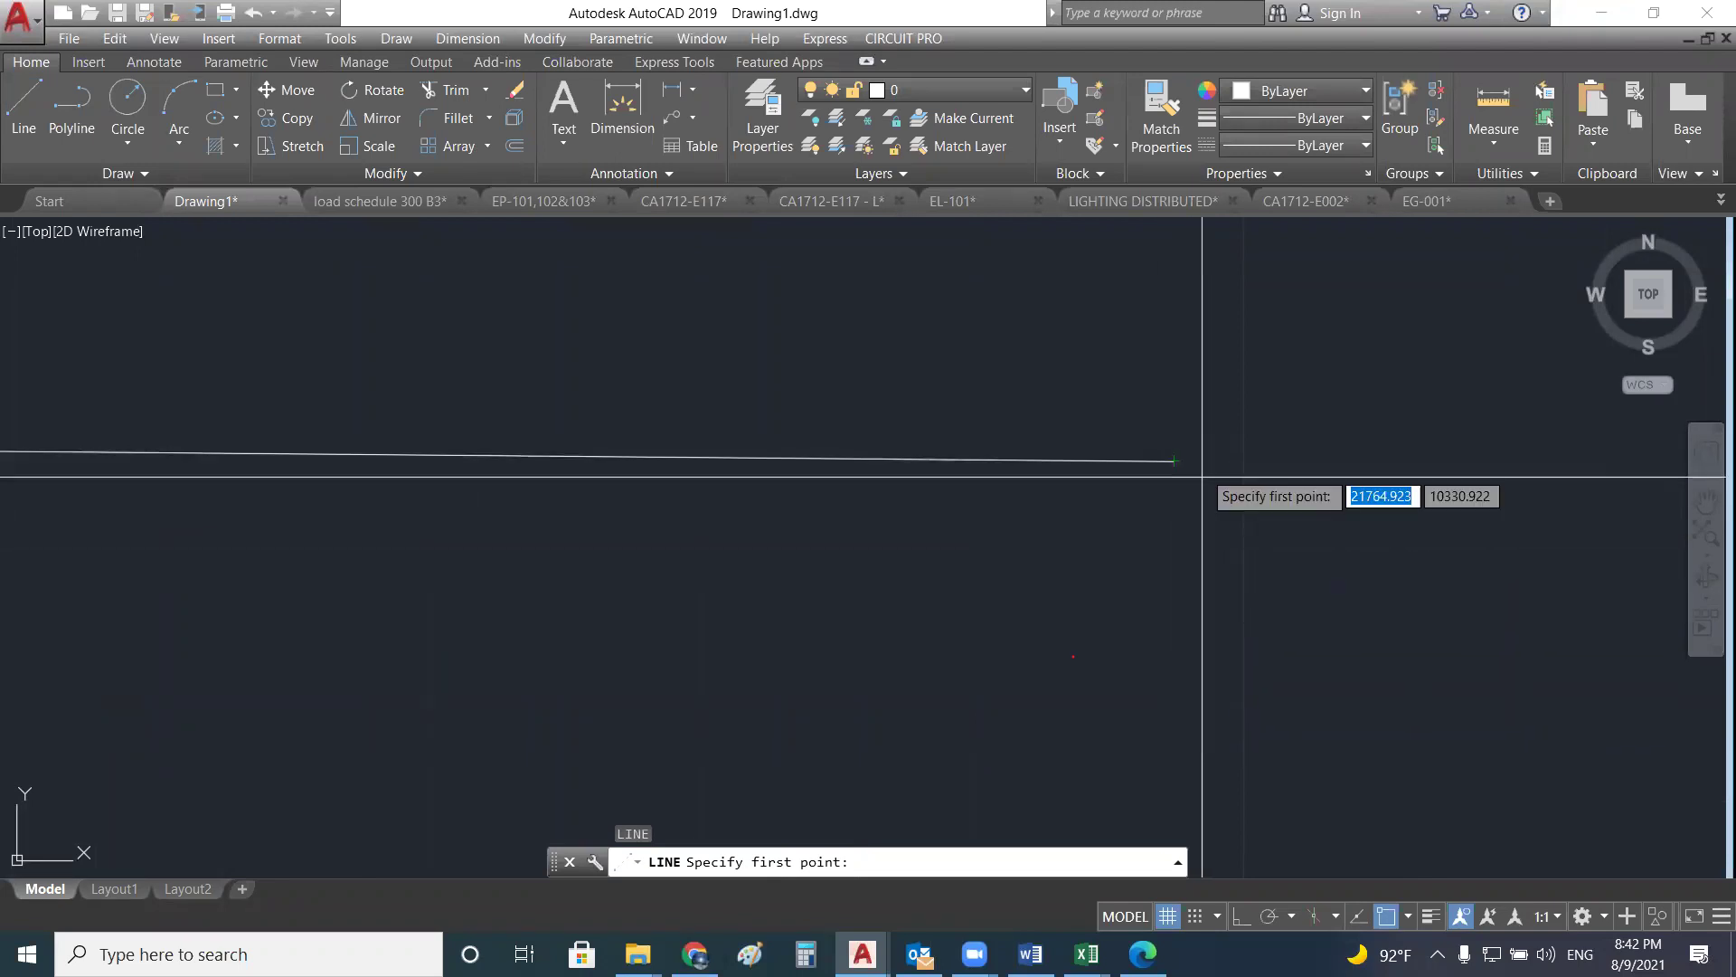
pyautogui.click(1173, 461)
pyautogui.scroll(-4, 1175, 533)
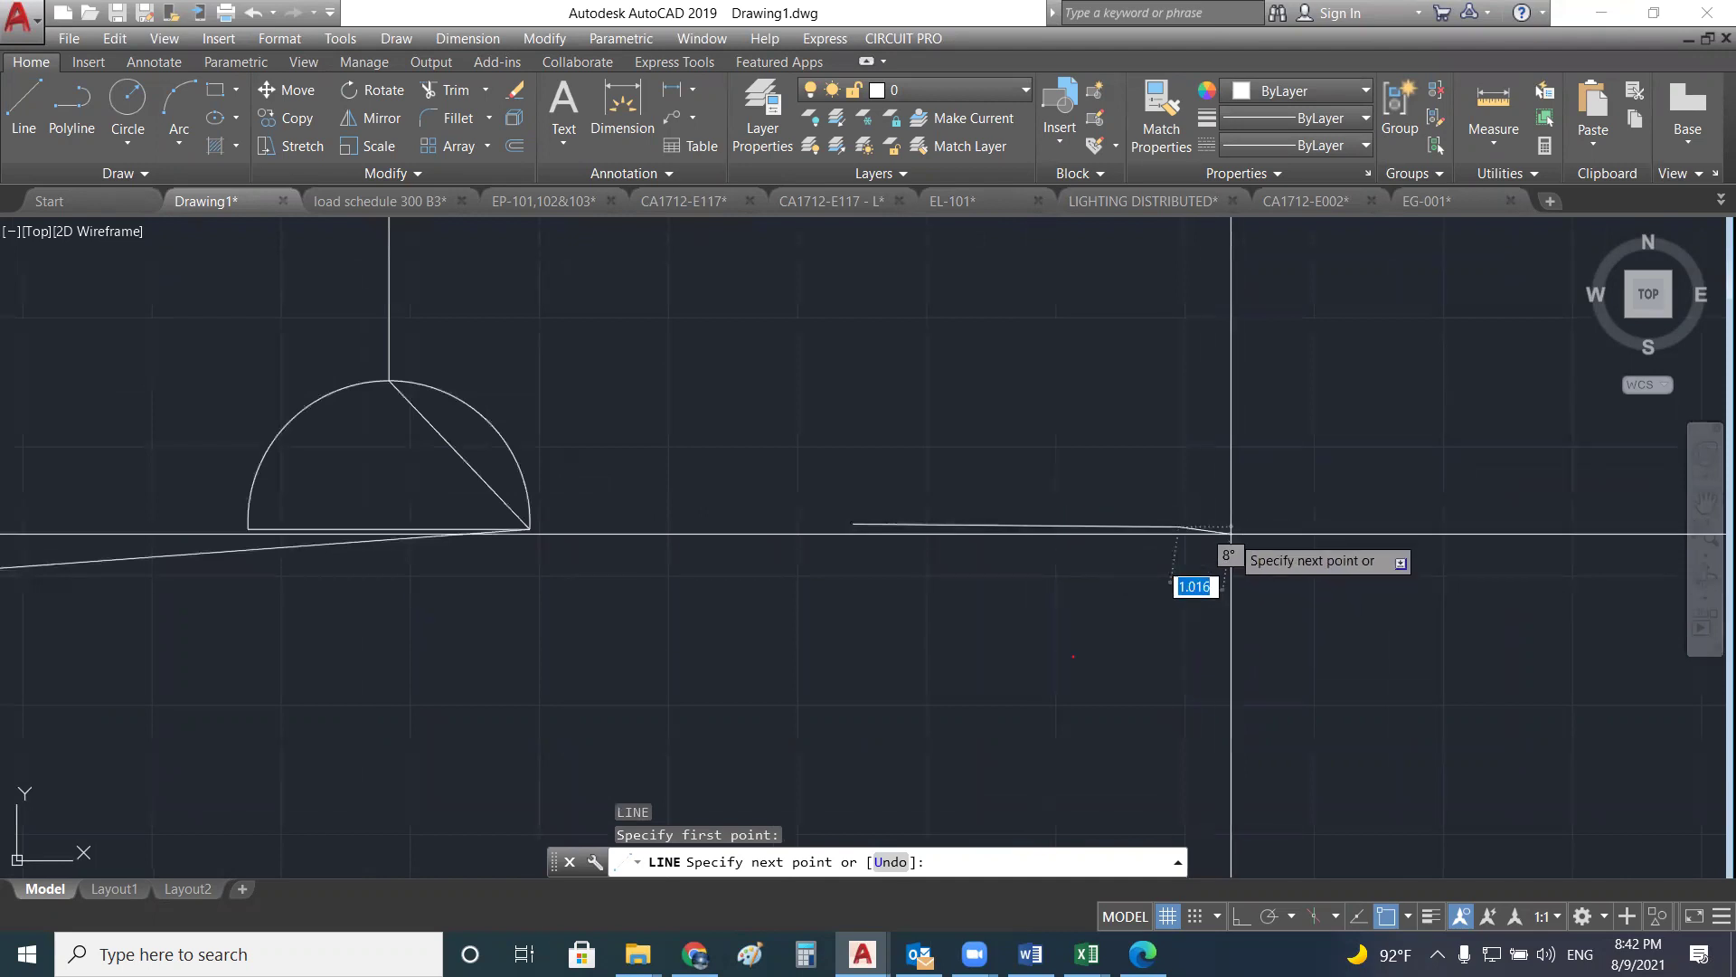
pyautogui.press('Escape')
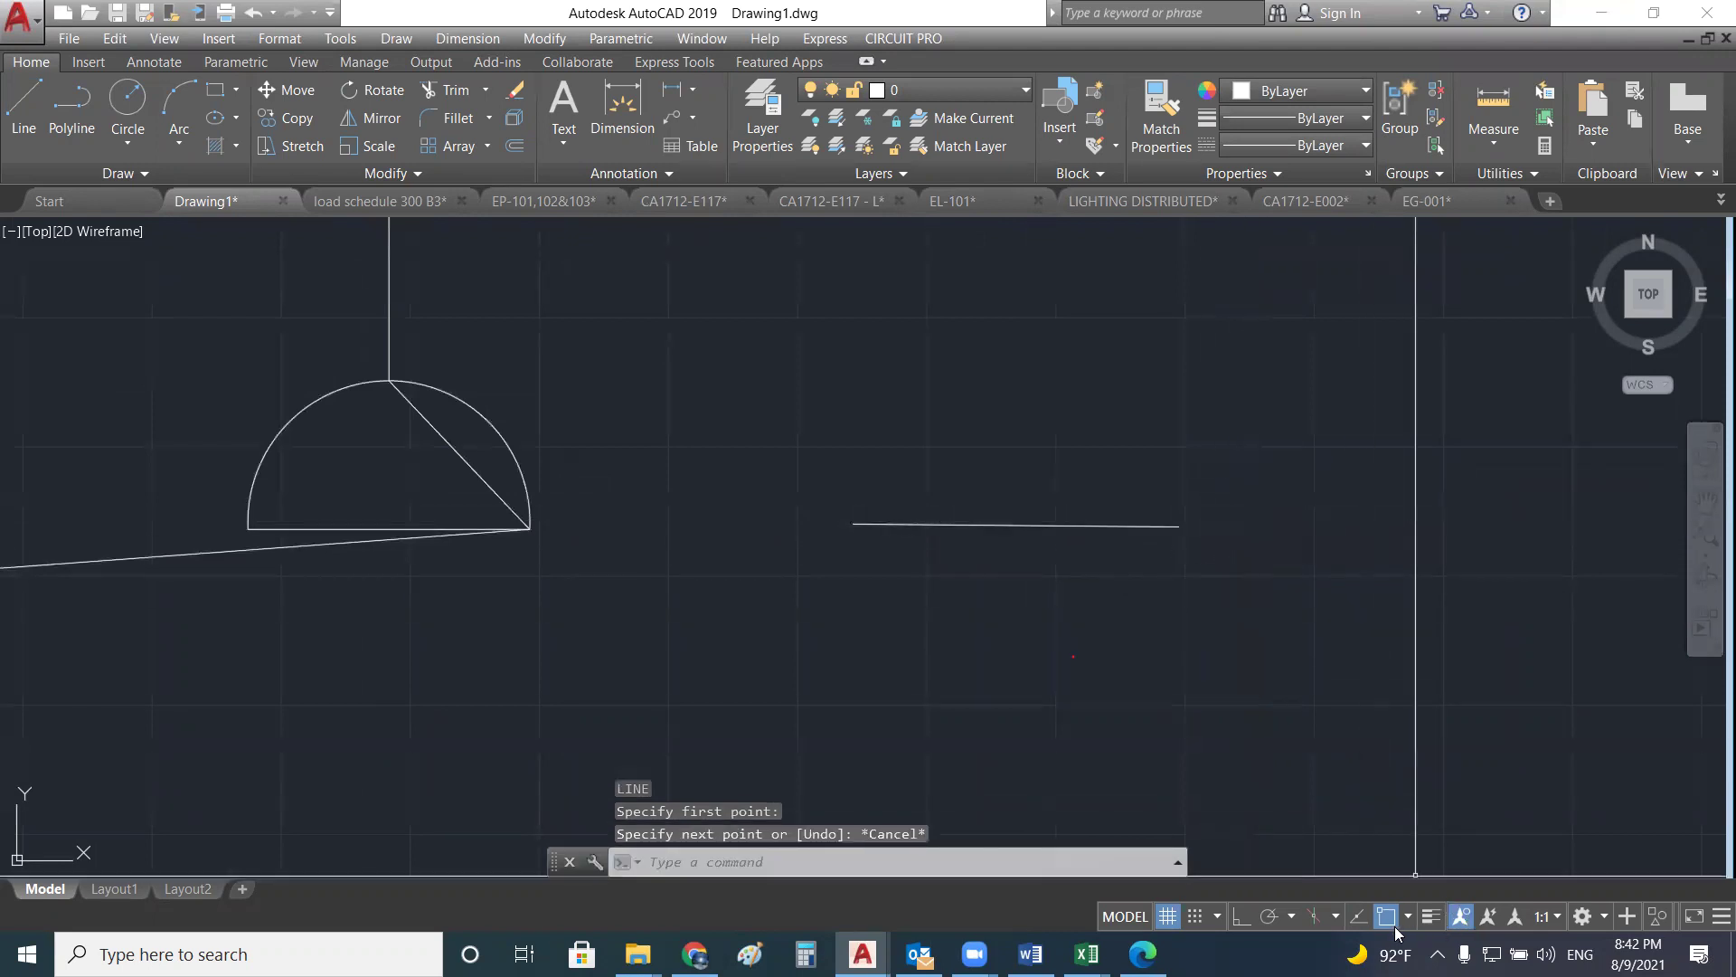
# - Open the object snap settings, toggle the Tangent and Node modes, and accept the dialog
pyautogui.click(1409, 917)
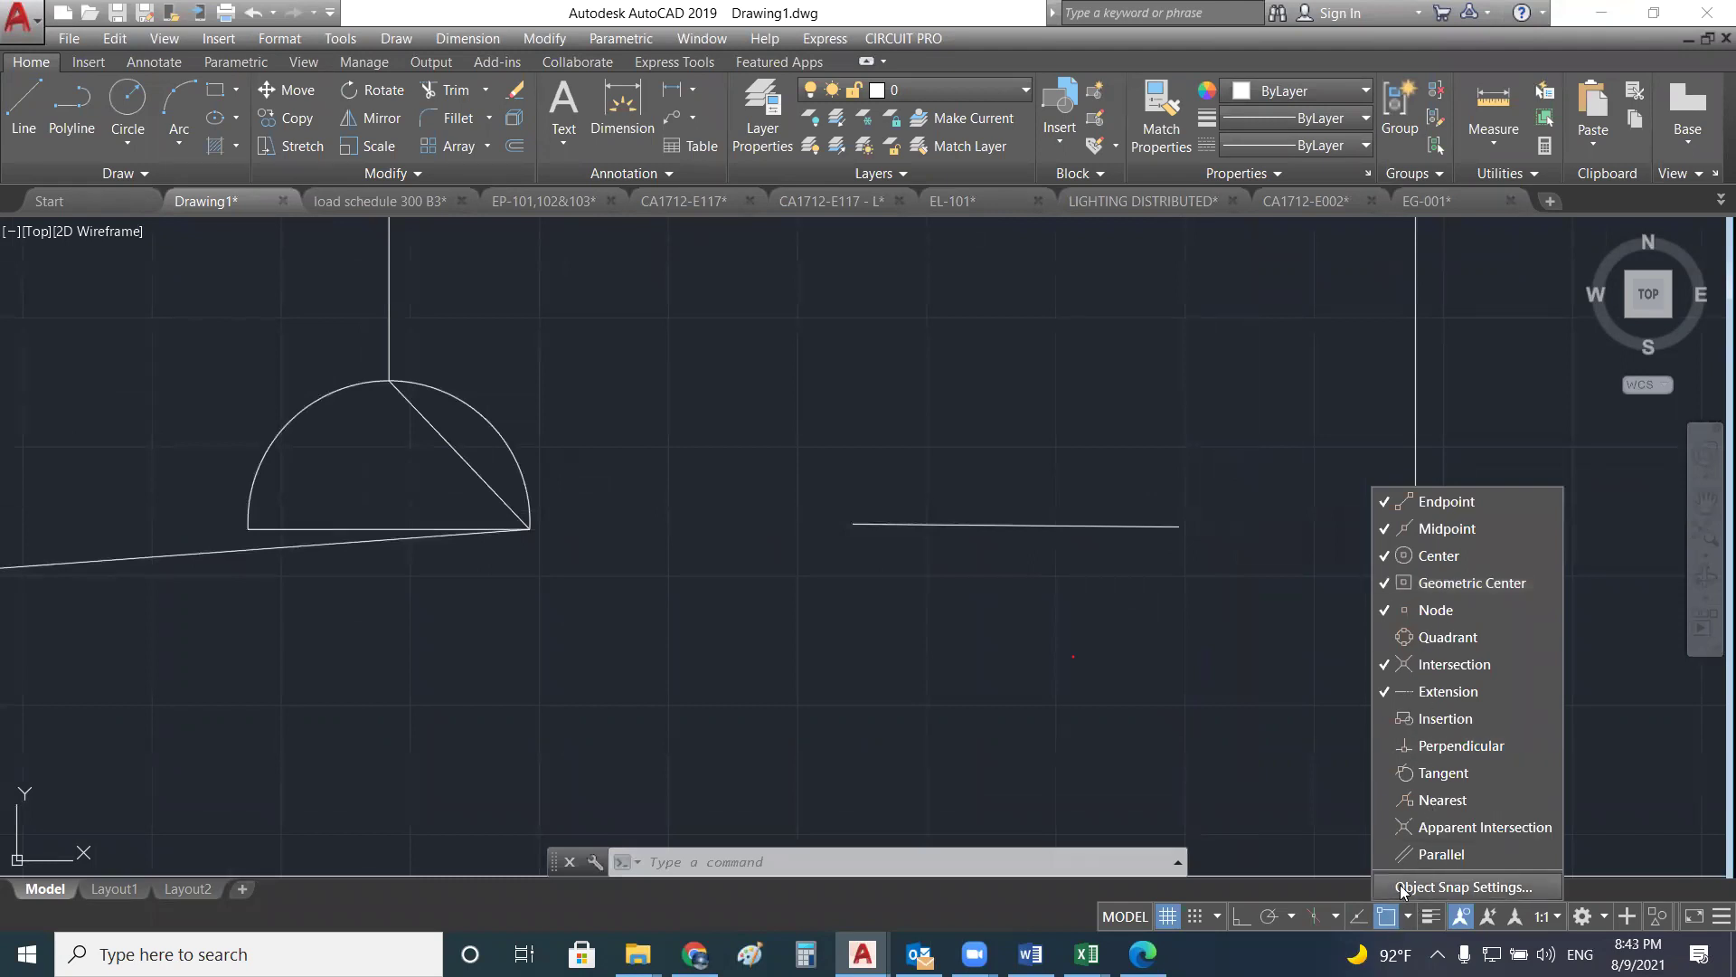
pyautogui.click(1474, 886)
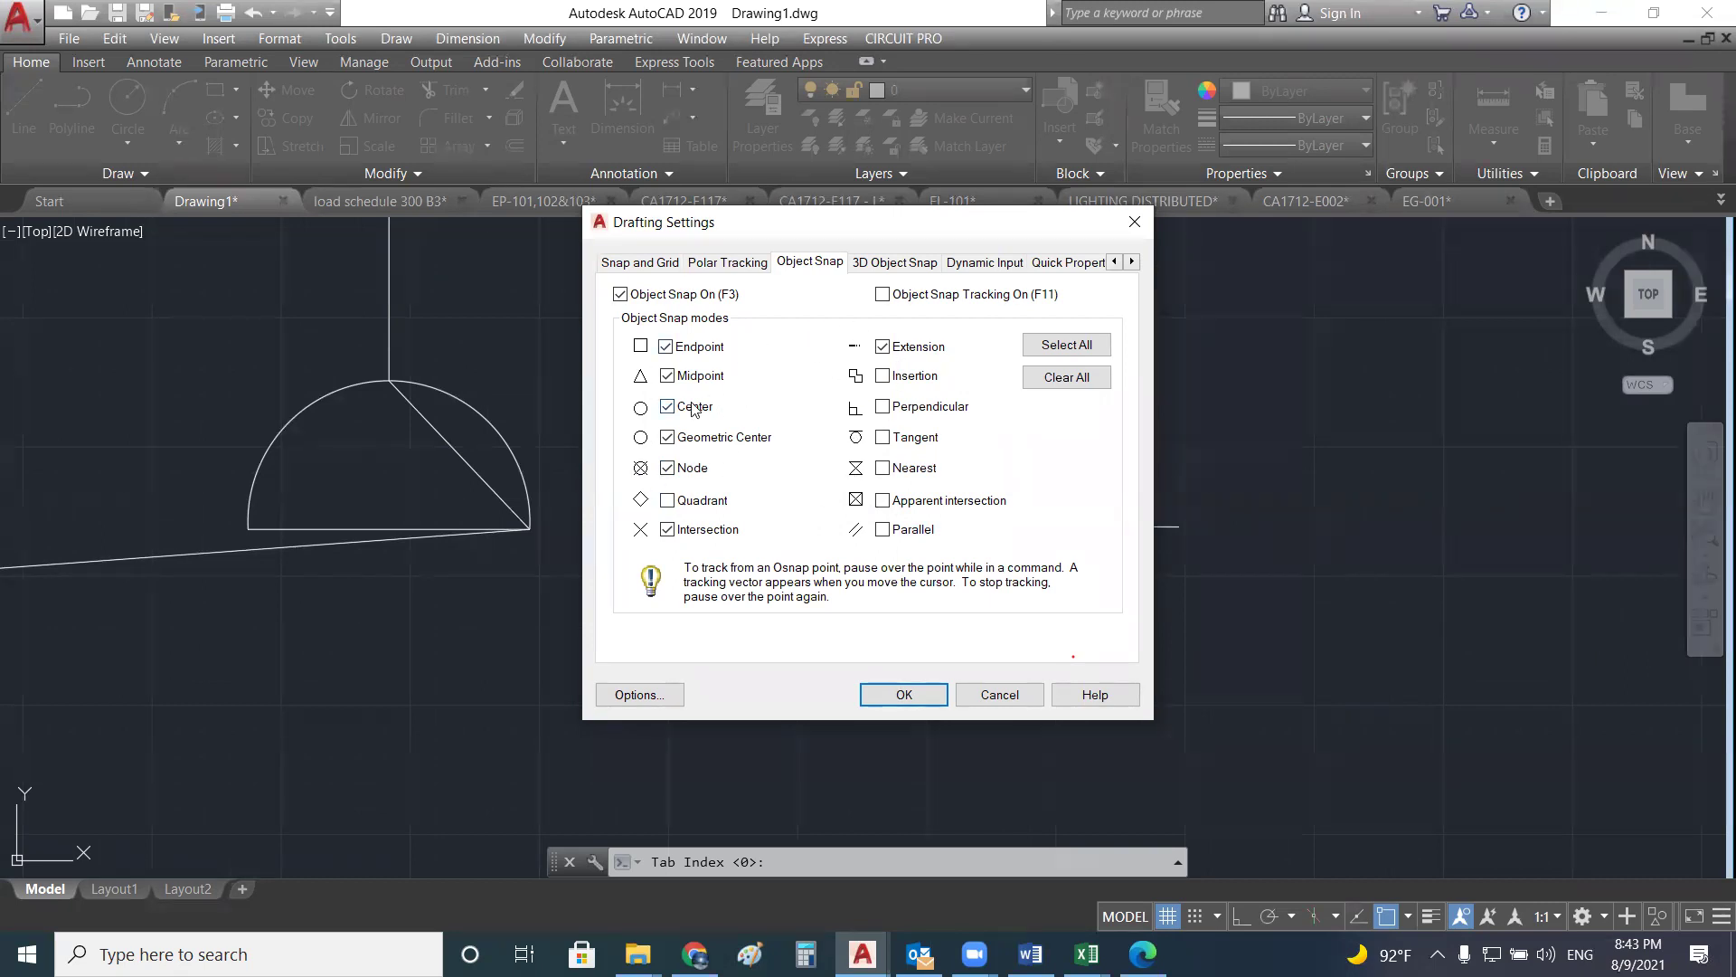
pyautogui.click(883, 437)
pyautogui.click(687, 471)
pyautogui.click(913, 698)
pyautogui.scroll(2, 1047, 553)
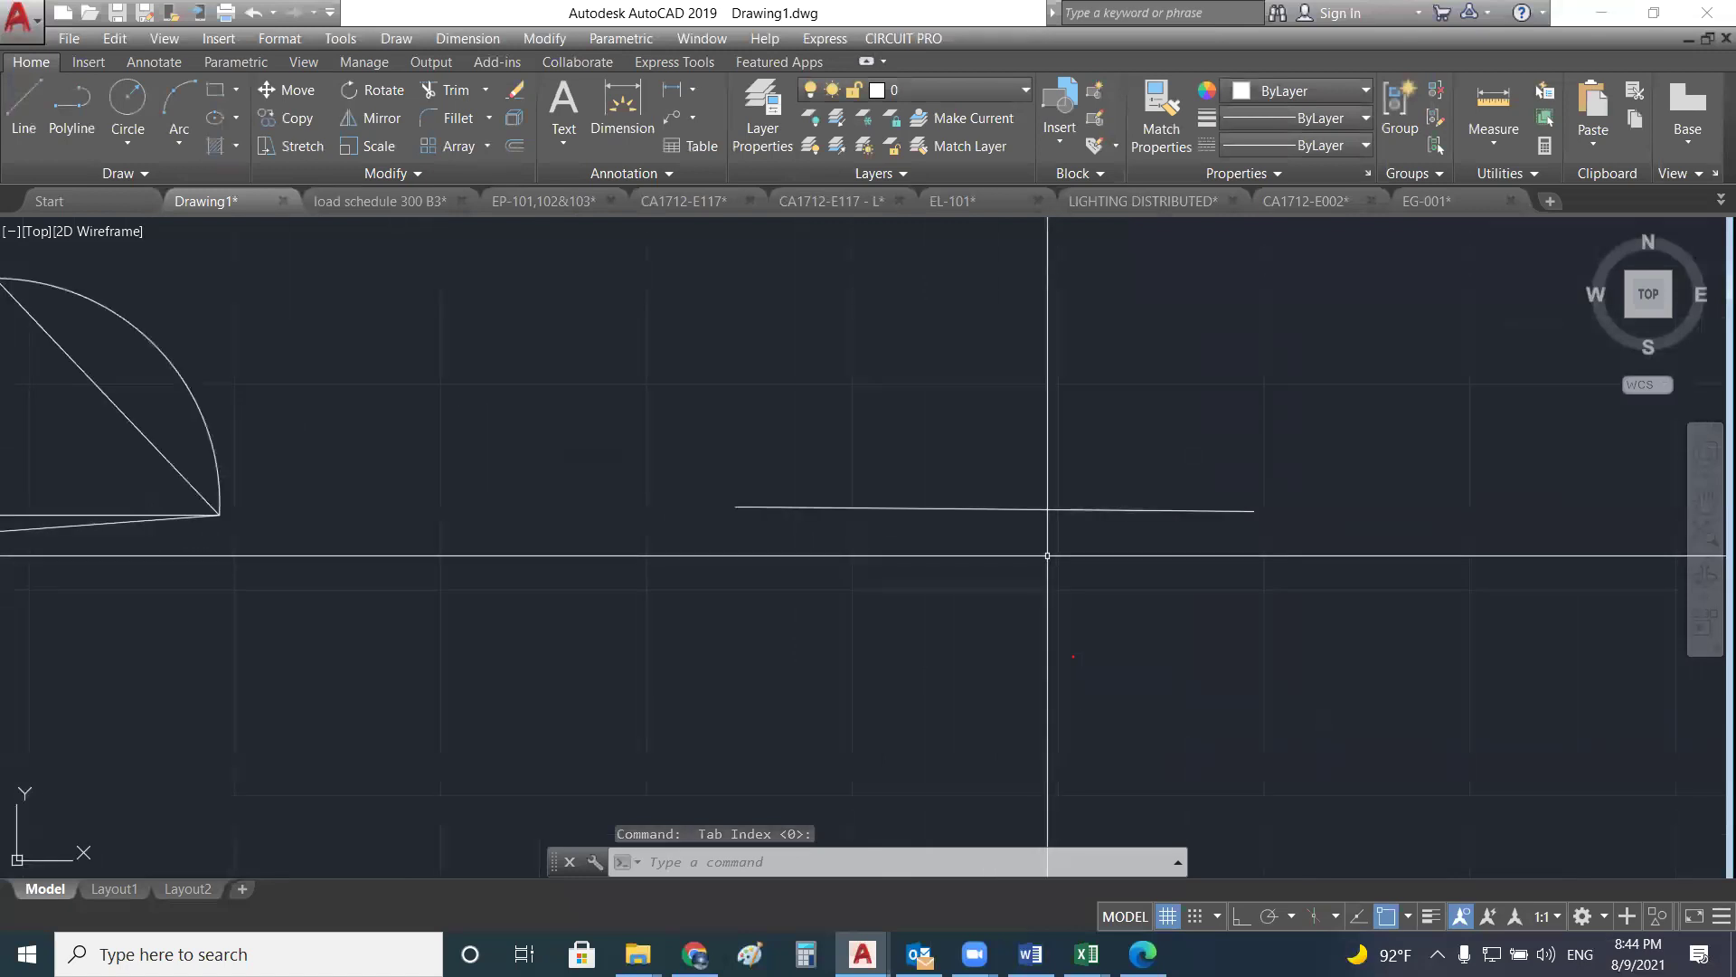
pyautogui.press('Escape')
# - Toggle Object Snap and Ortho on and off, leaving both turned off
pyautogui.scroll(-5, 823, 478)
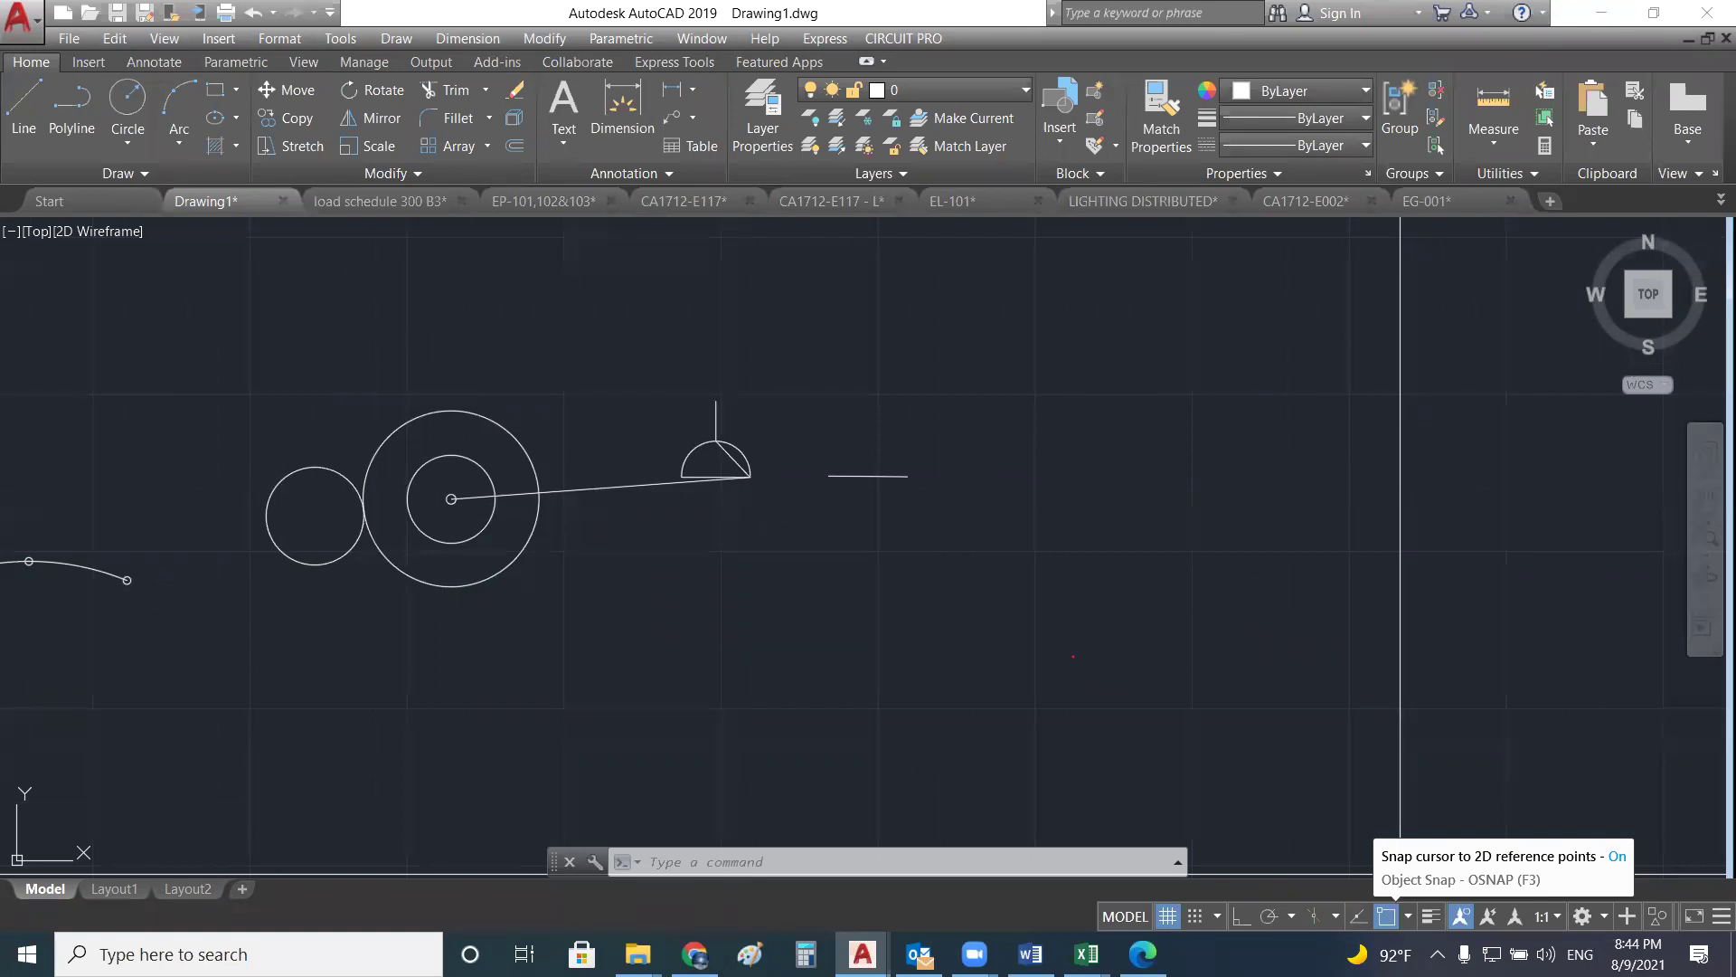
pyautogui.click(1386, 917)
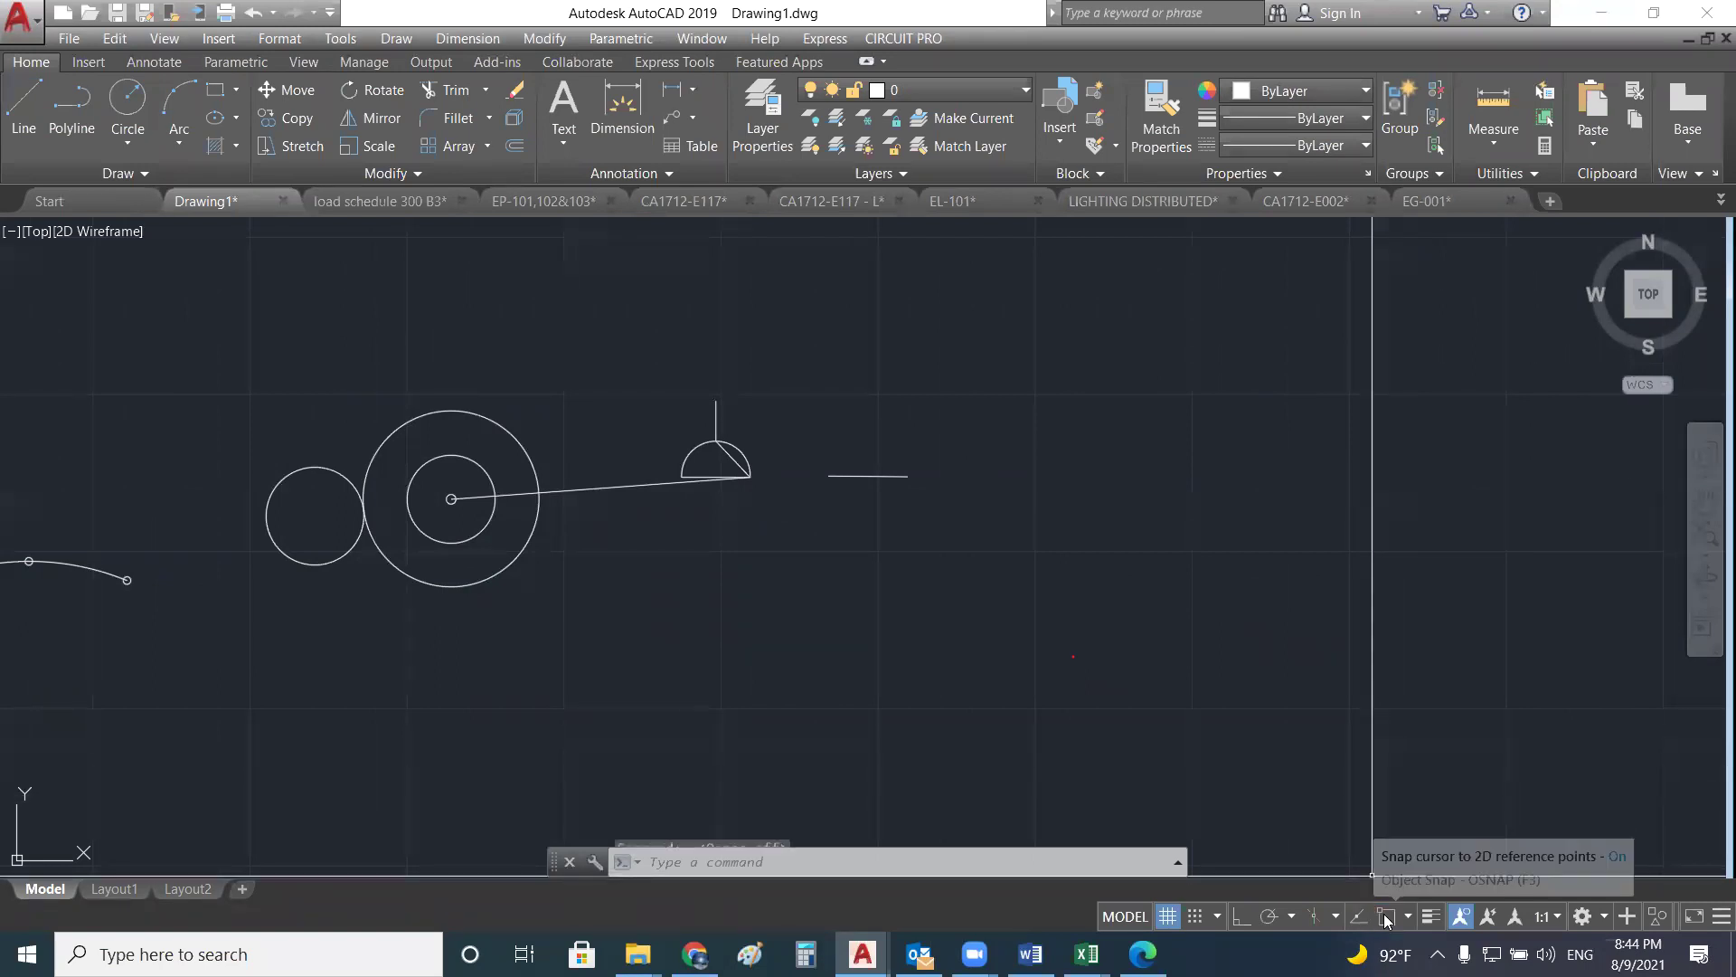
pyautogui.click(1386, 916)
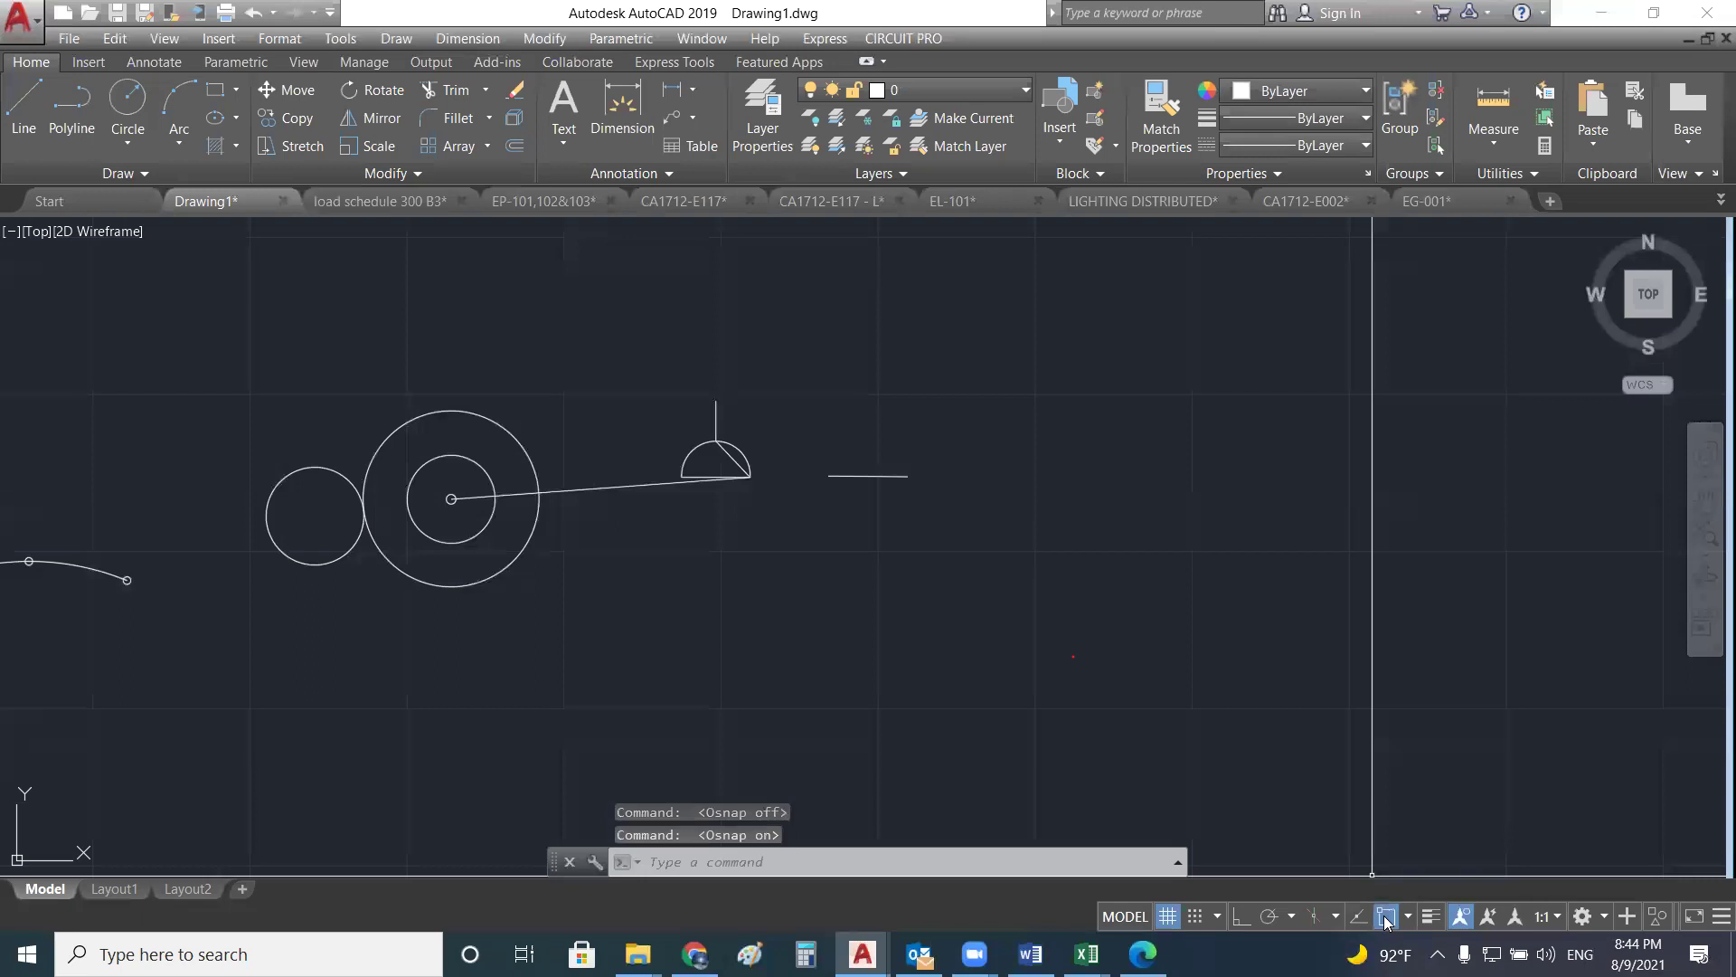
pyautogui.click(1243, 917)
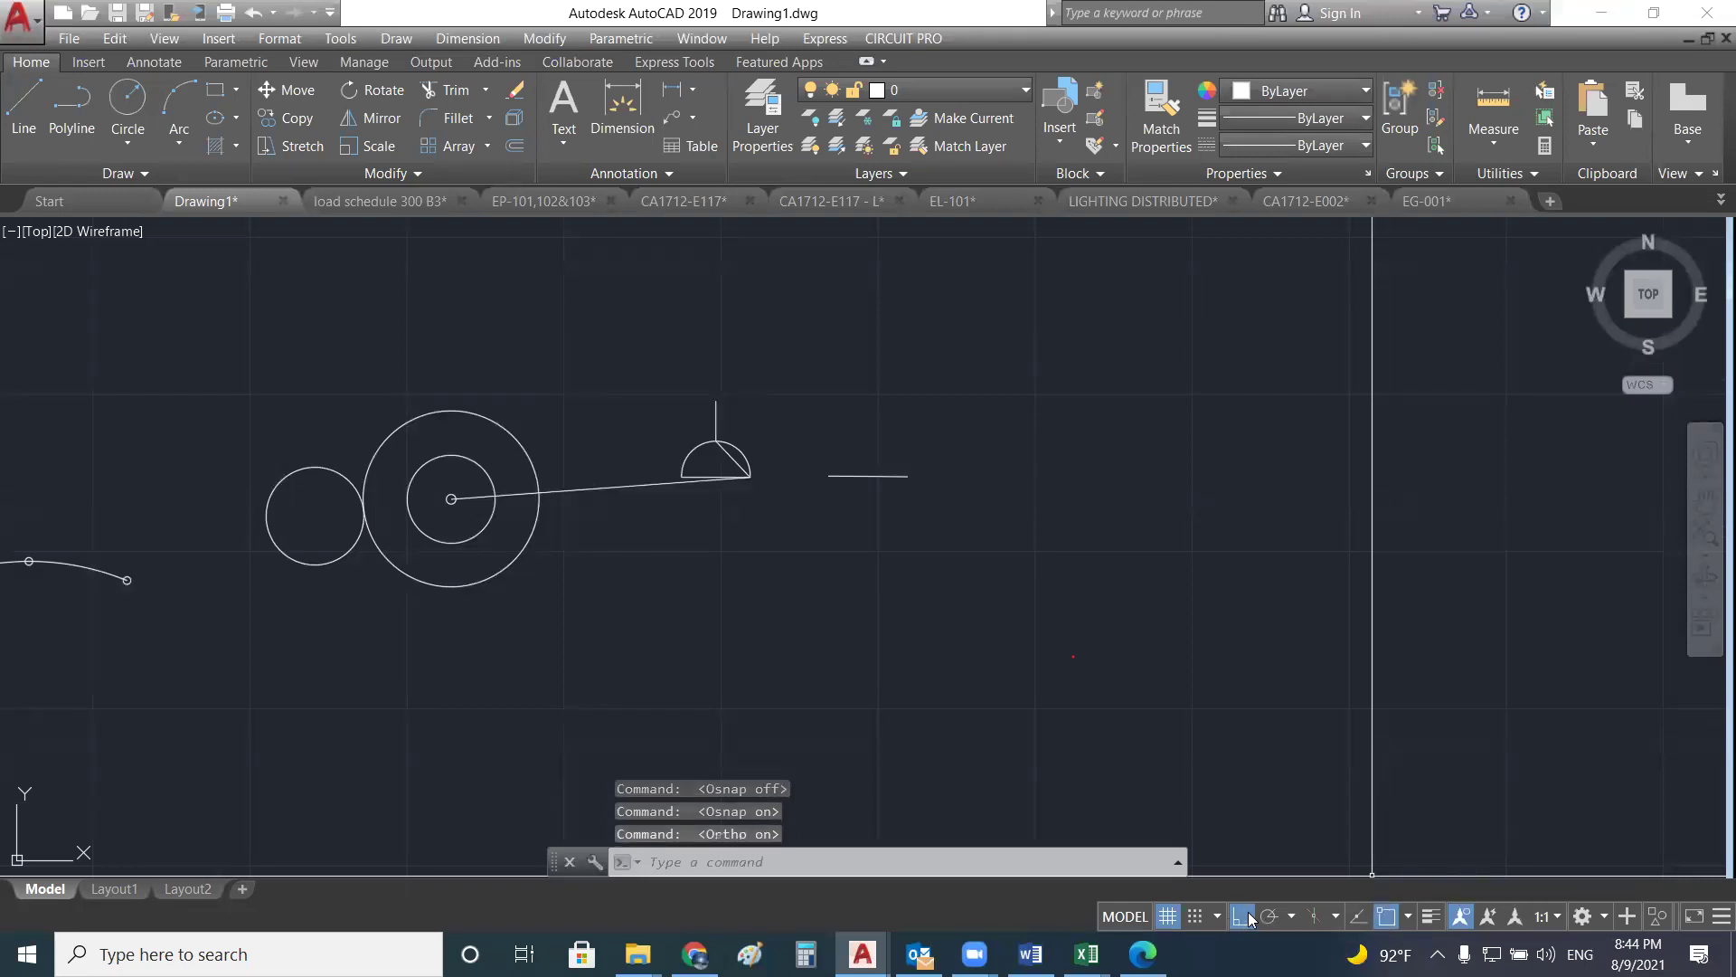
pyautogui.click(1386, 917)
pyautogui.click(1242, 917)
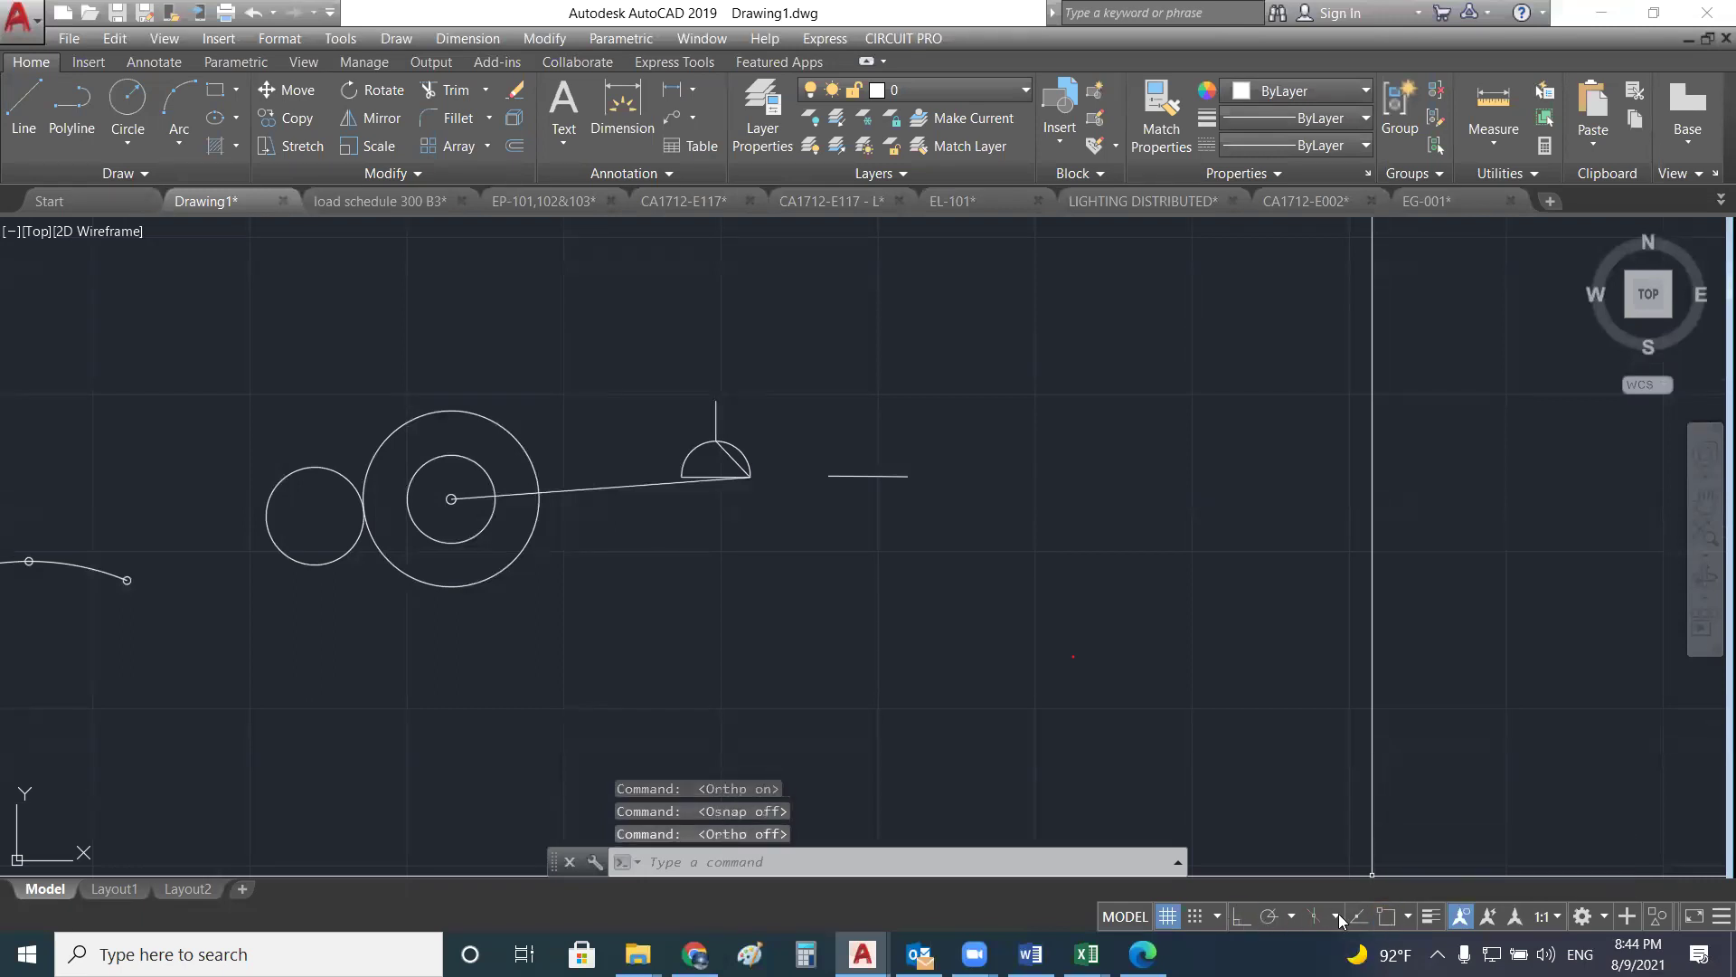
pyautogui.click(1386, 917)
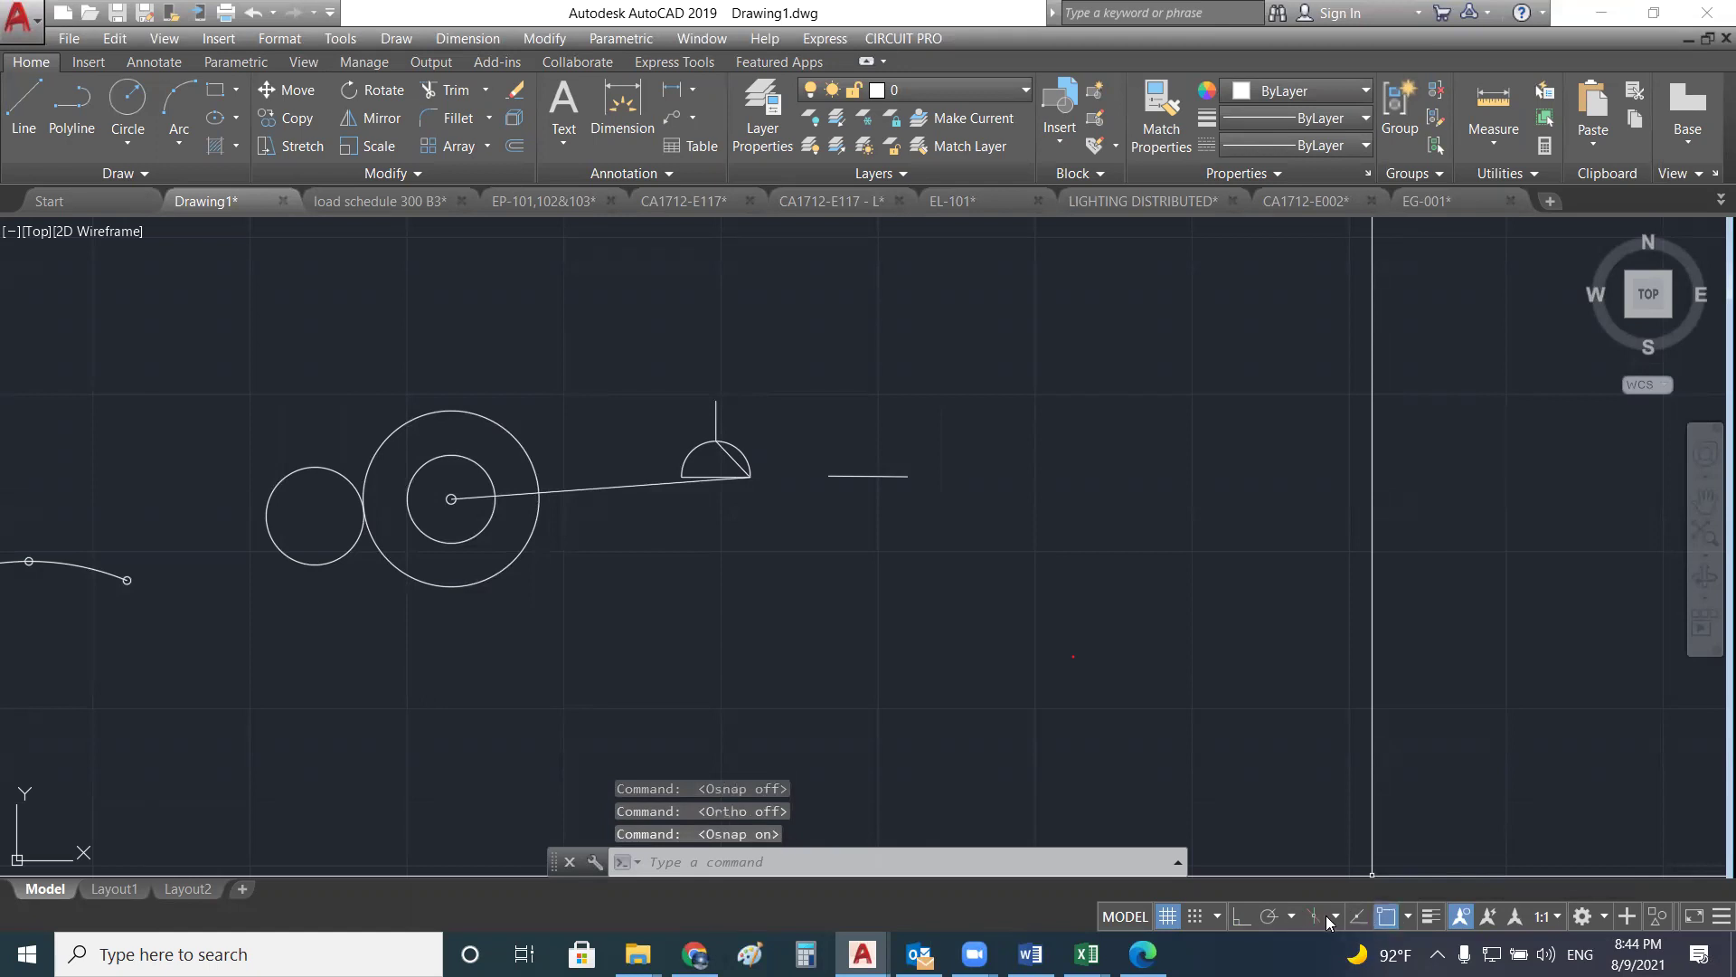
pyautogui.click(1394, 919)
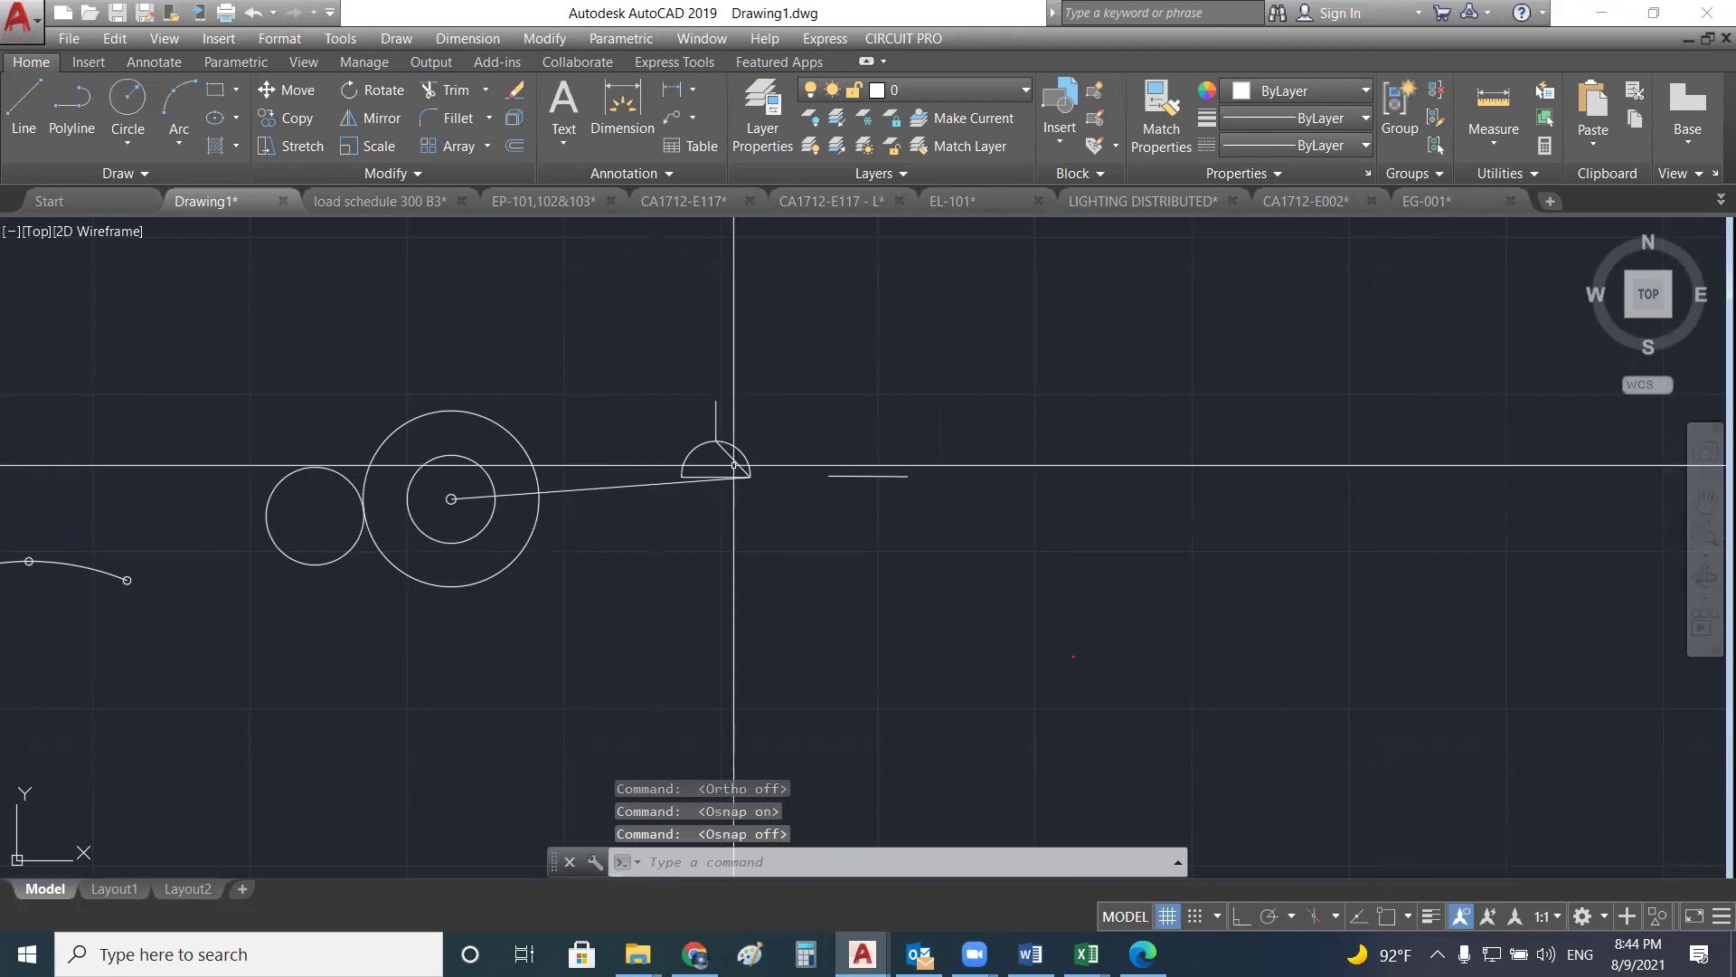
pyautogui.scroll(-4, 756, 414)
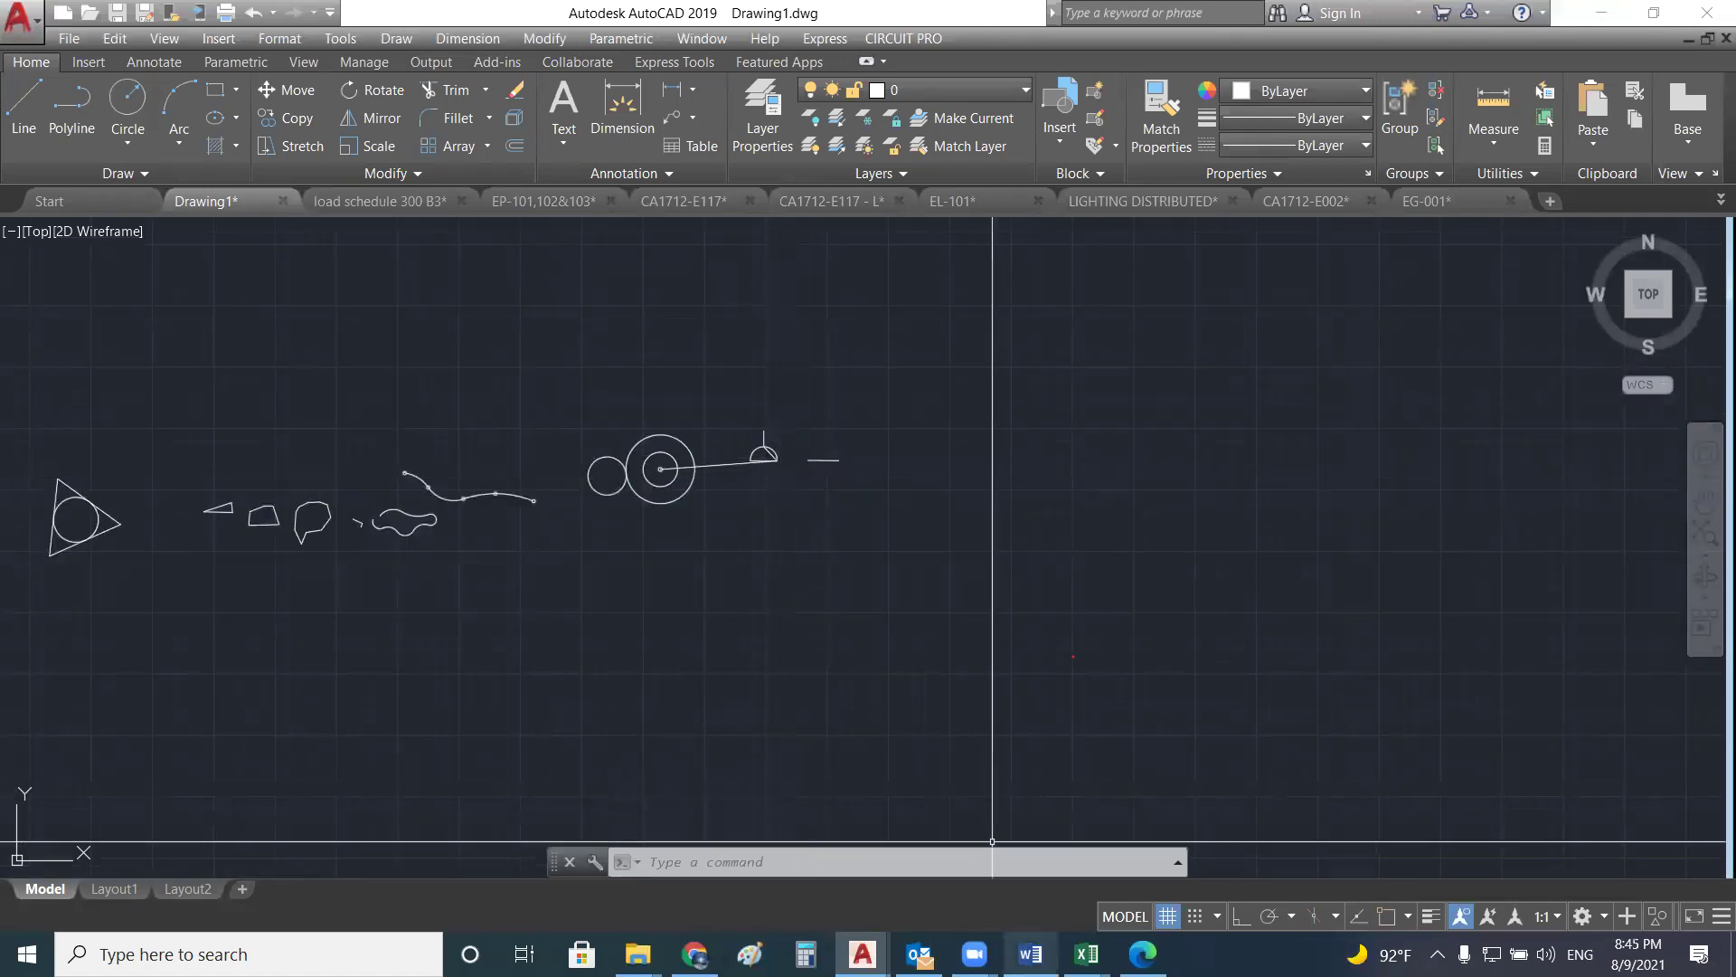
# - Switch to the Word document and highlight the Block and Line entries of the command list in yellow
pyautogui.click(1030, 954)
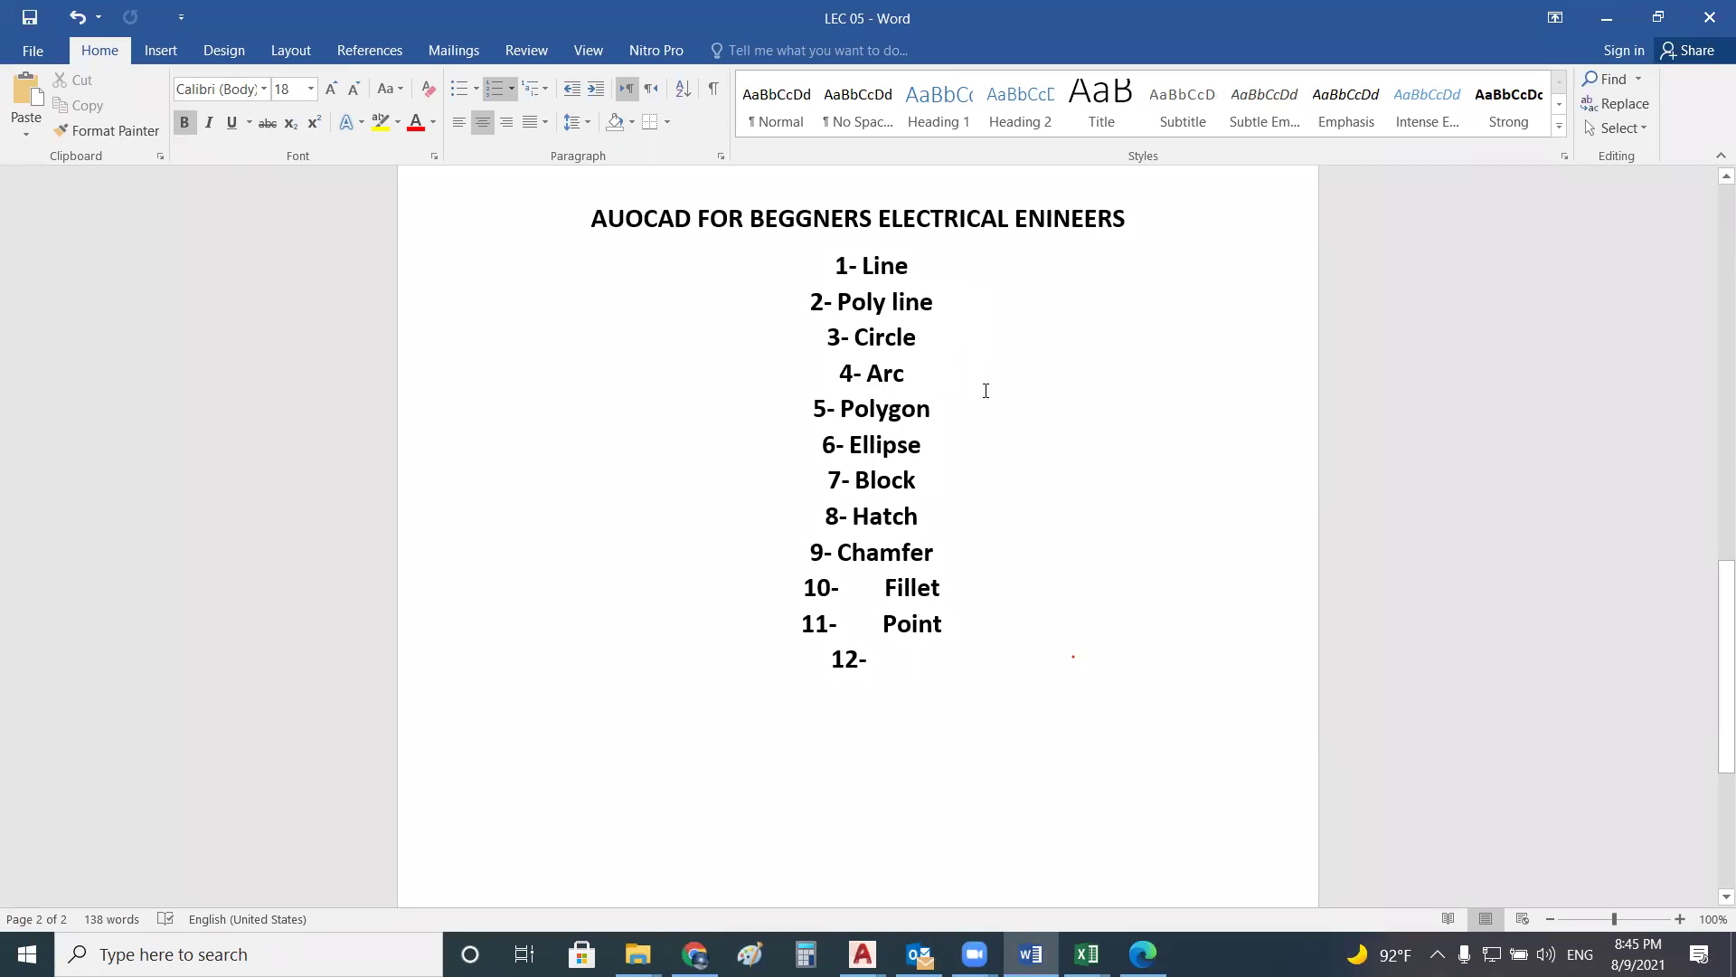
pyautogui.doubleClick(860, 482)
pyautogui.click(381, 121)
pyautogui.click(922, 268)
pyautogui.doubleClick(886, 266)
pyautogui.click(380, 121)
# - Highlight the list entries Poly line, Circle, Arc and Polygon in yellow and return to AutoCAD
pyautogui.click(817, 302)
pyautogui.moveTo(818, 302); pyautogui.dragTo(904, 375)
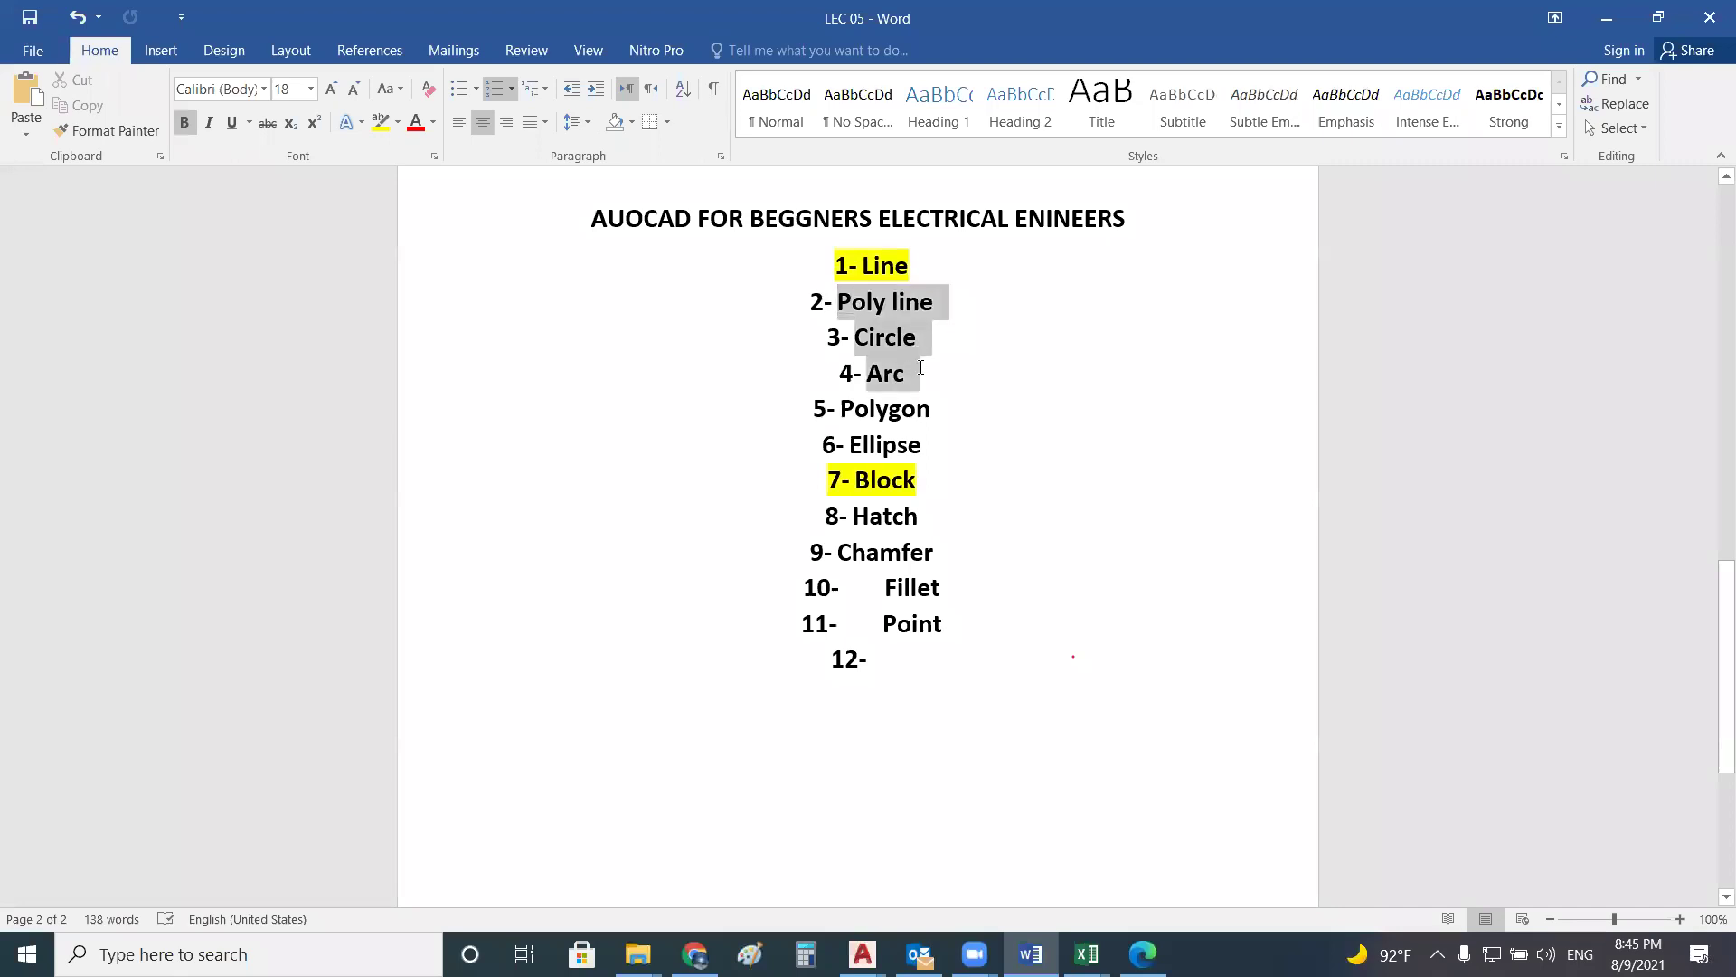
pyautogui.click(380, 121)
pyautogui.click(842, 409)
pyautogui.moveTo(844, 409); pyautogui.dragTo(945, 412)
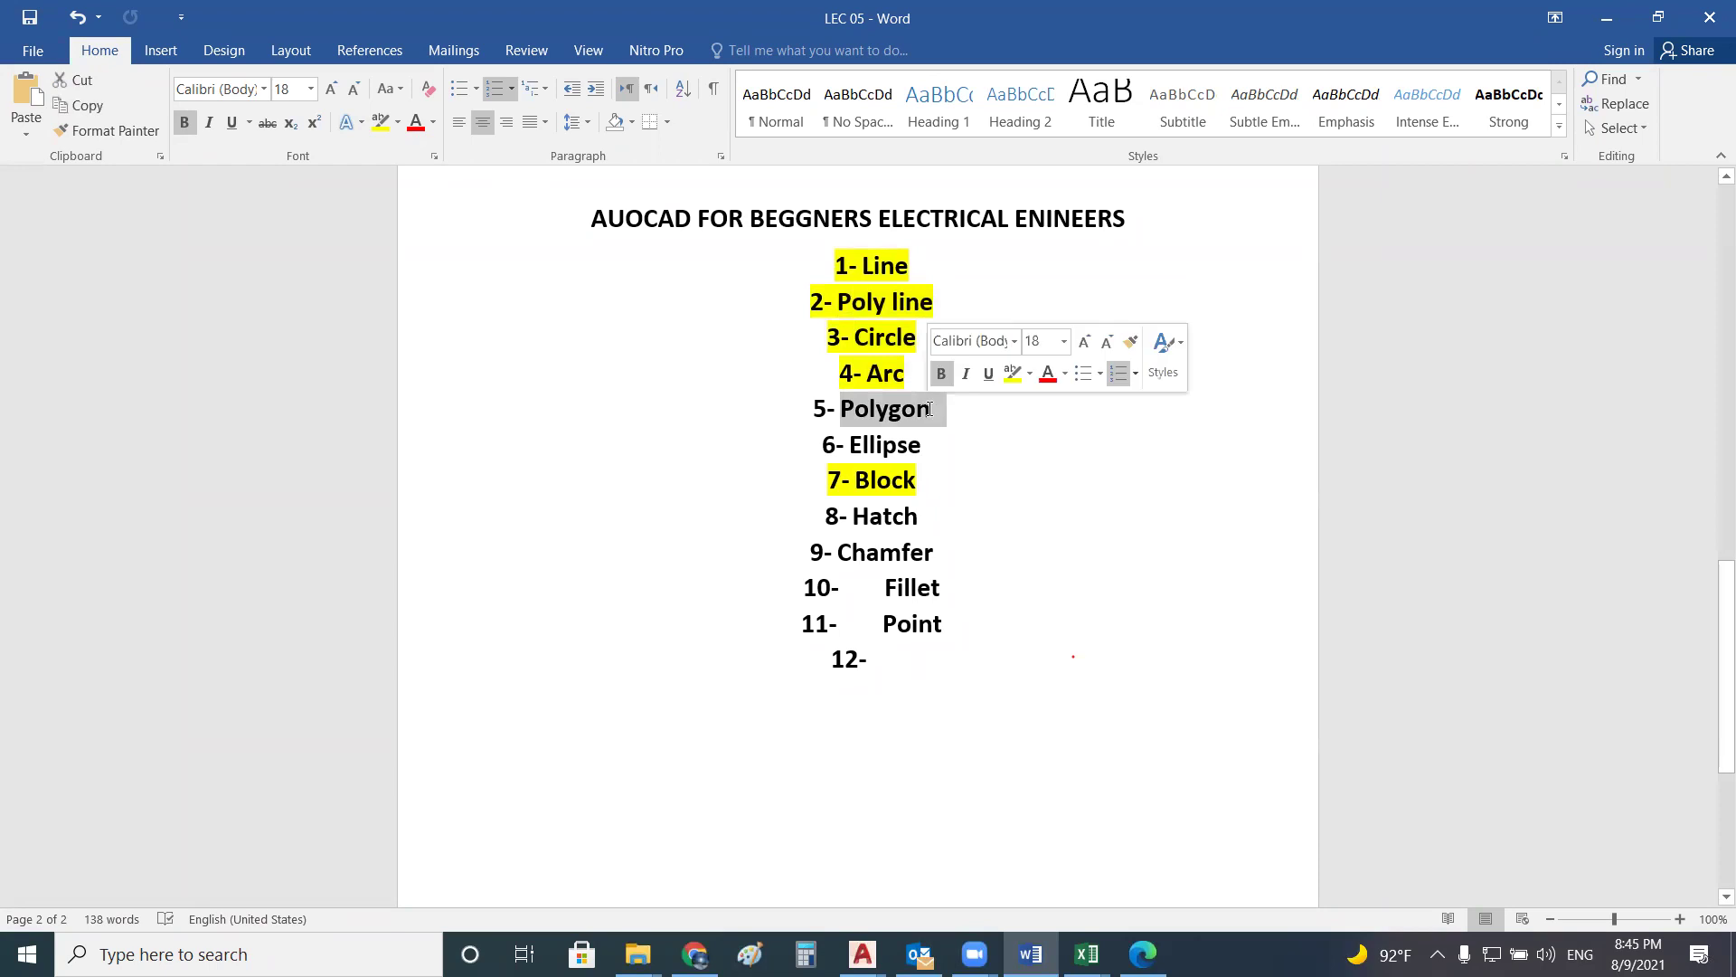
pyautogui.click(380, 122)
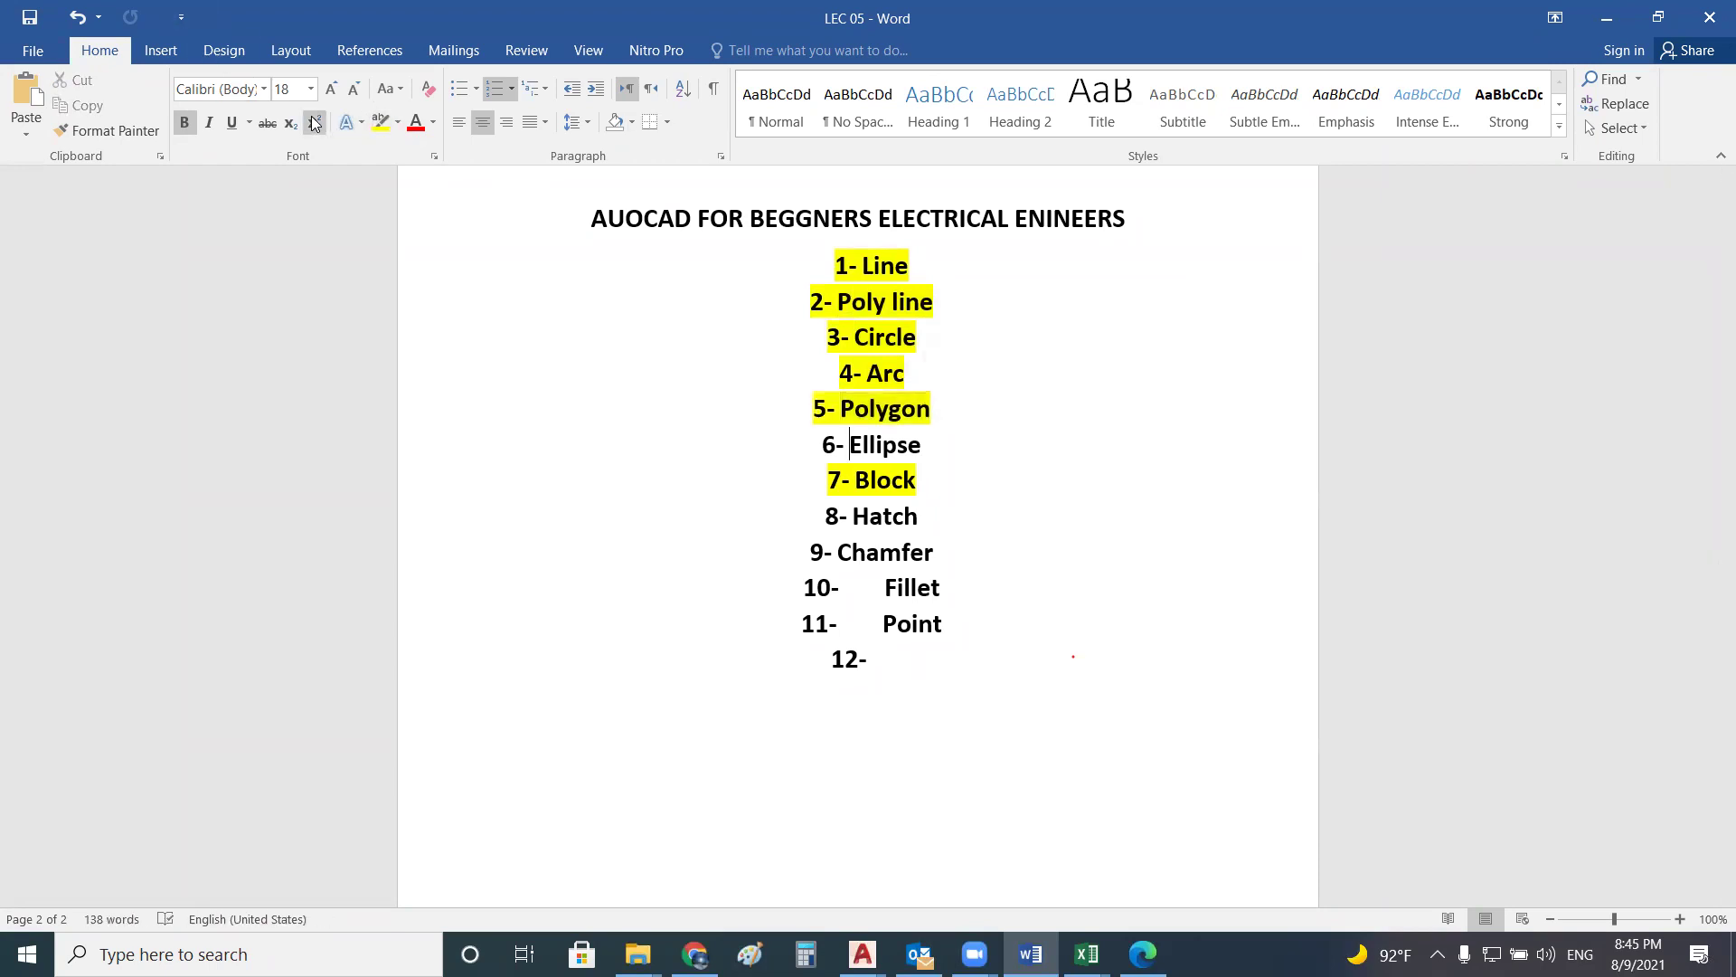
pyautogui.press('Right')
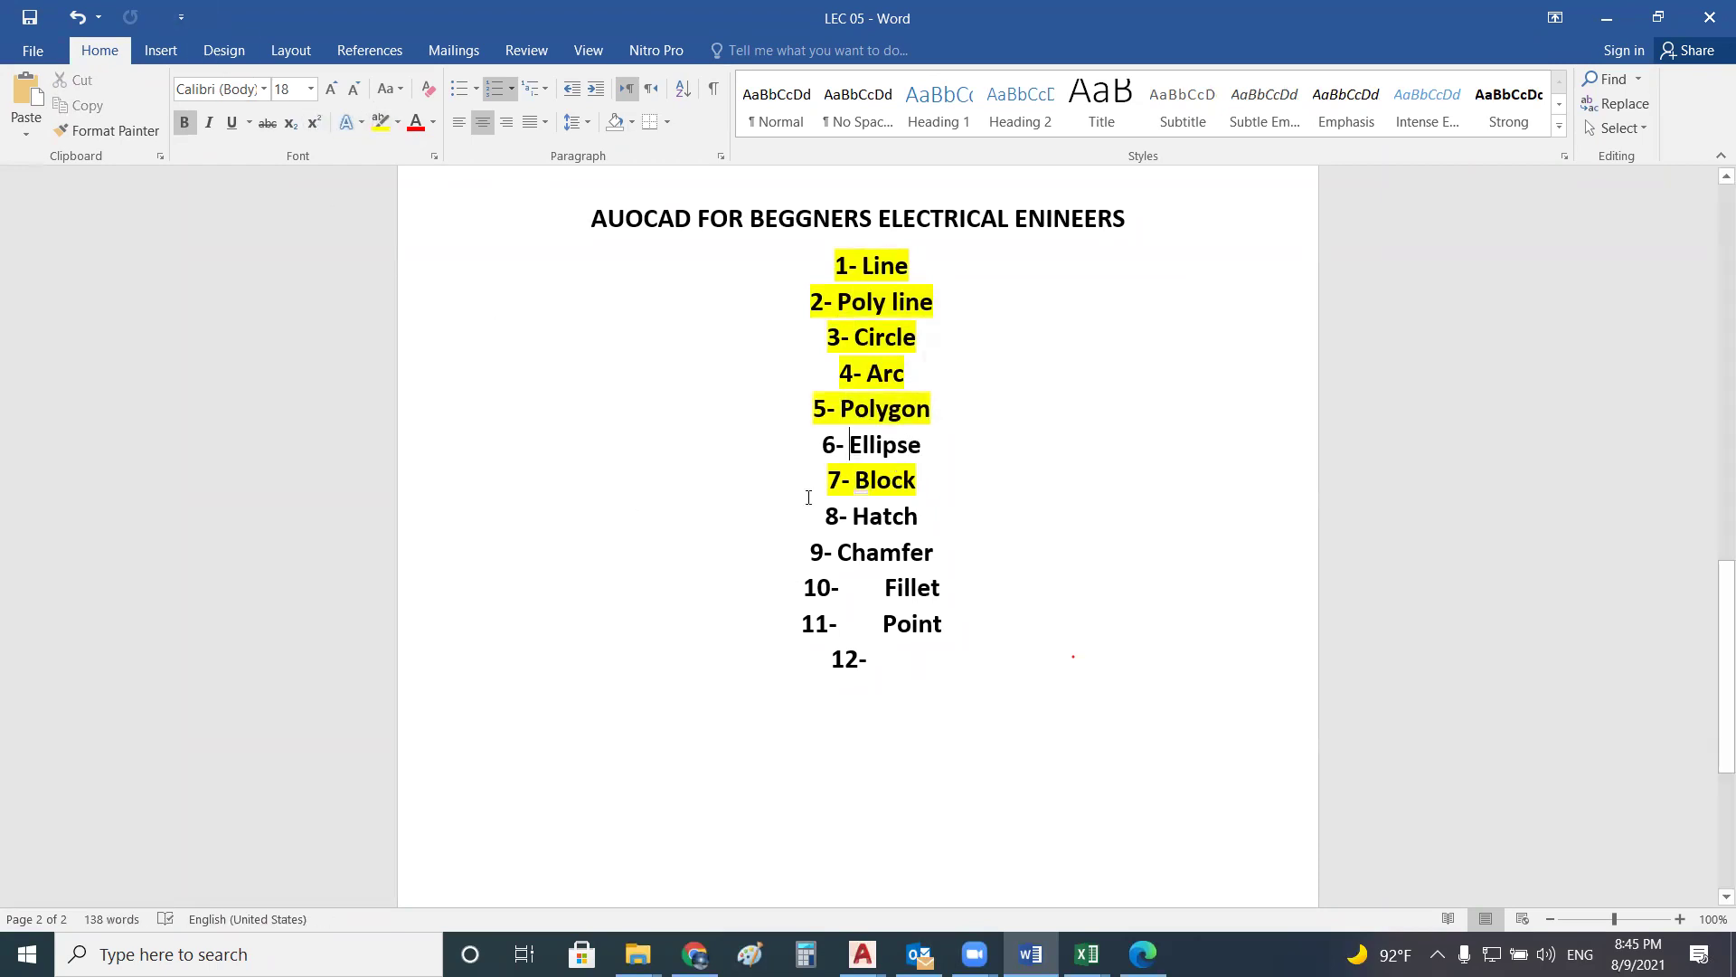
pyautogui.click(1605, 18)
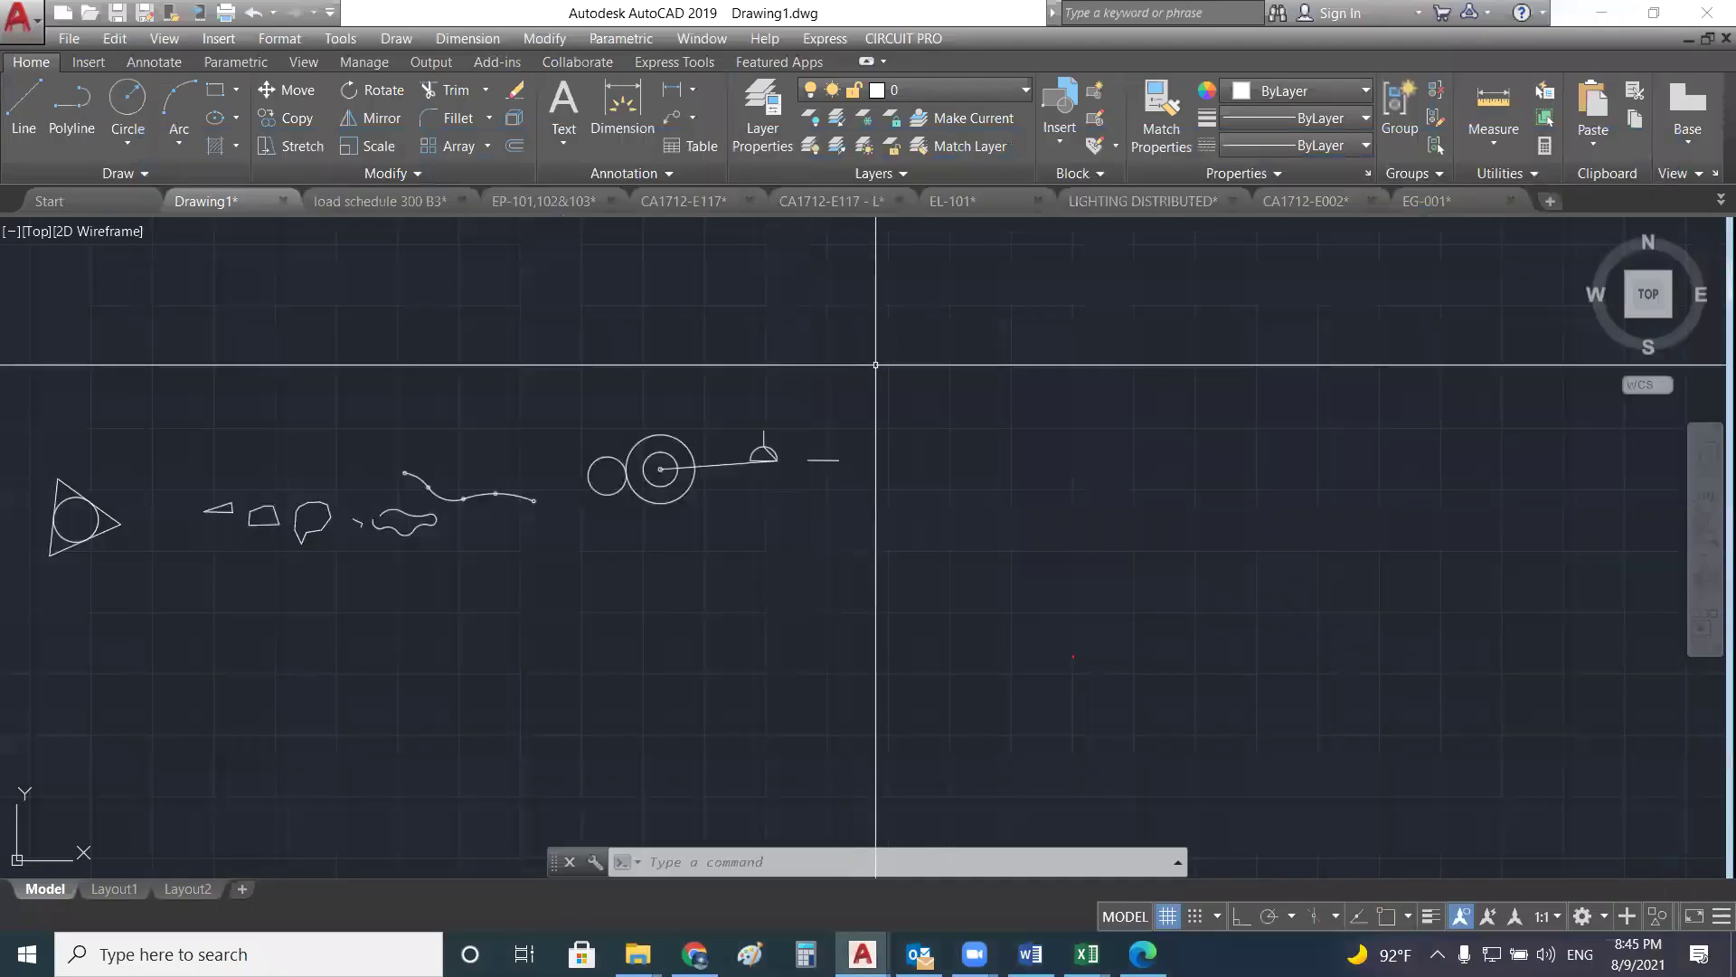
# - Try to draw an ellipse by its axis endpoints in the empty area right of the short line, cancelling before the second axis
pyautogui.press('F3')
pyautogui.press('Escape')
pyautogui.write('ELL')
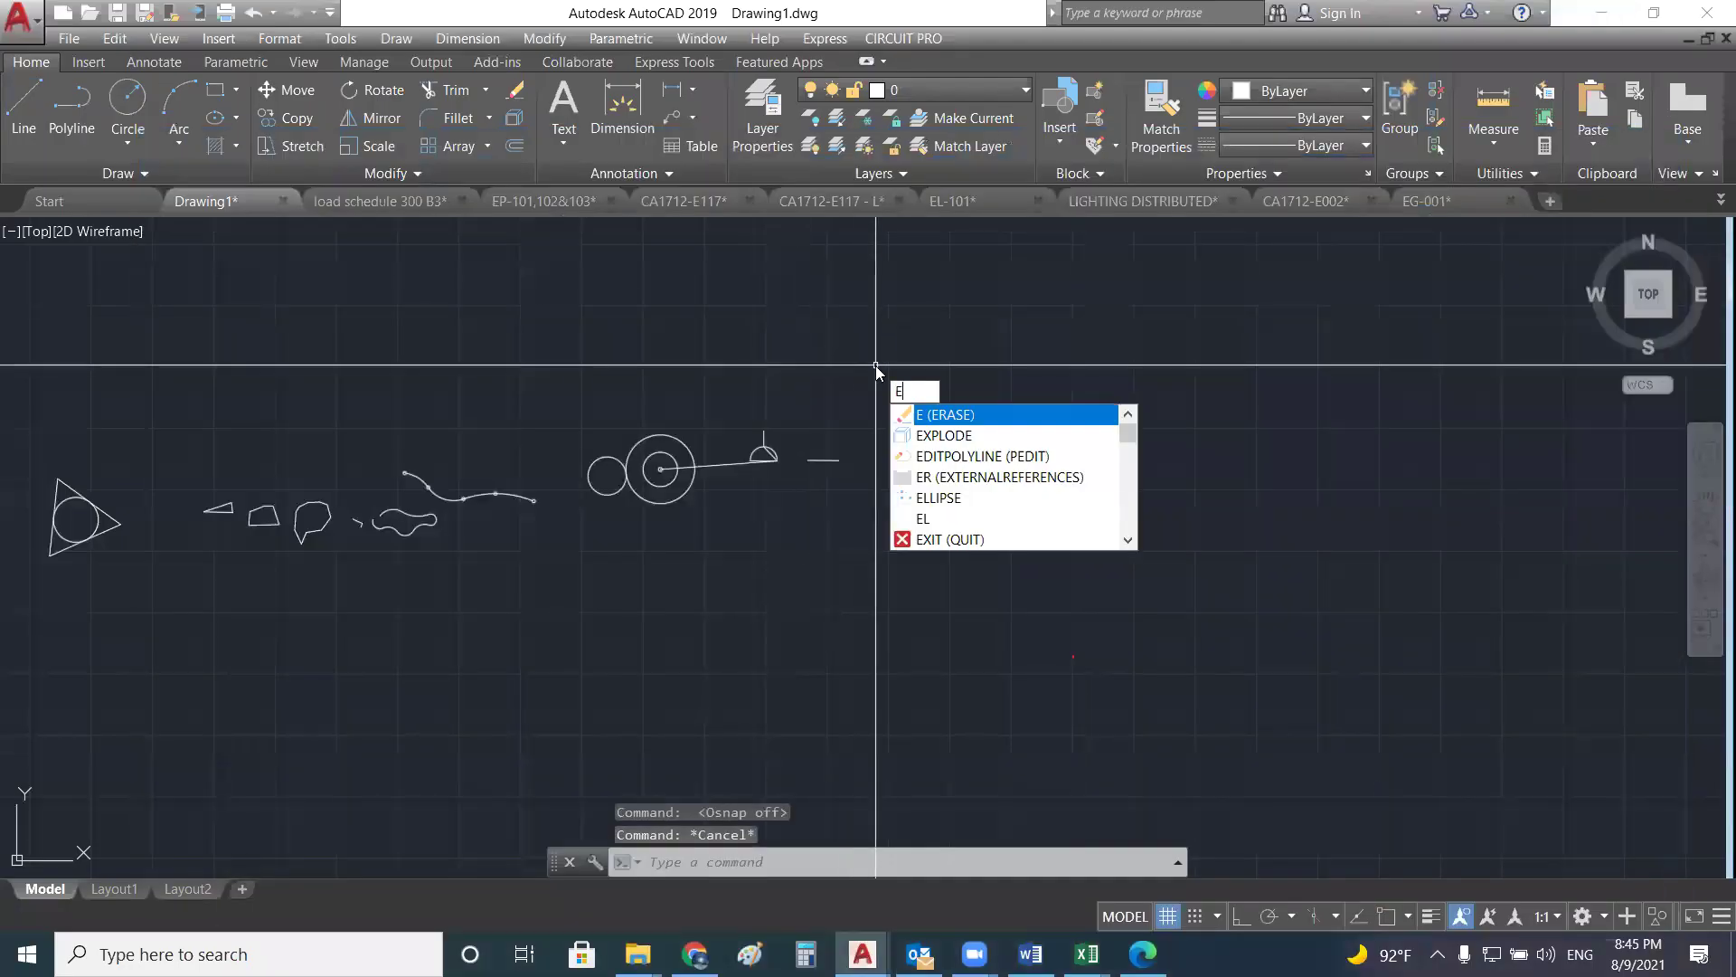
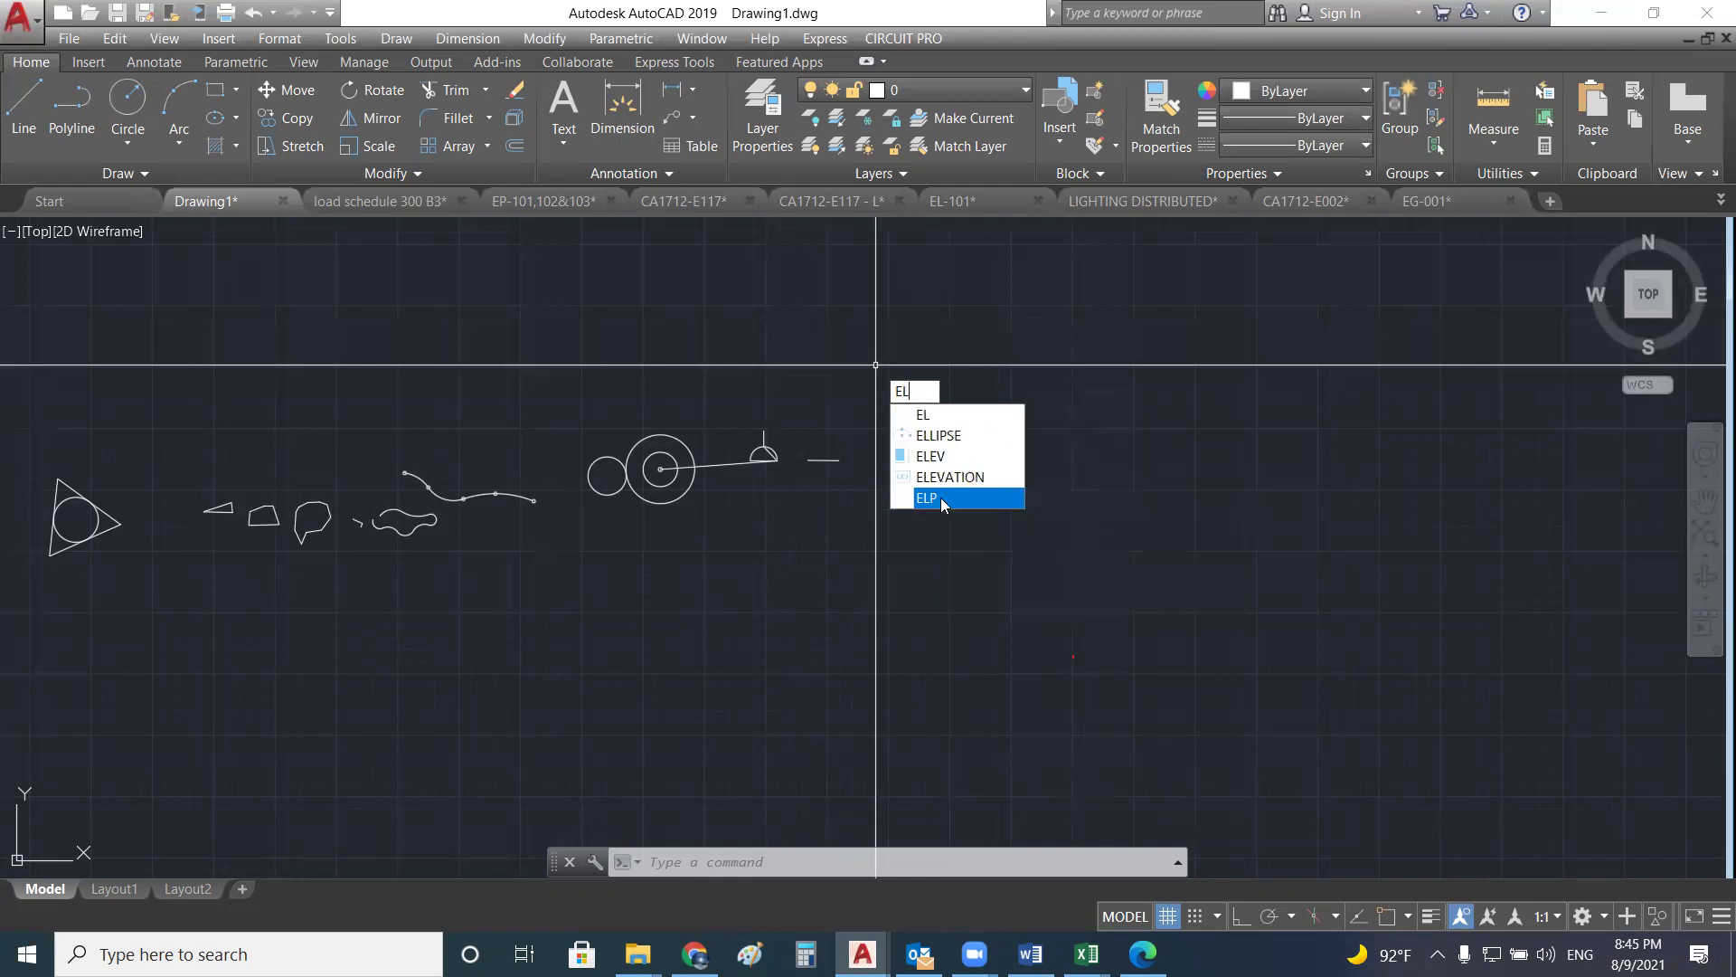
pyautogui.write('l')
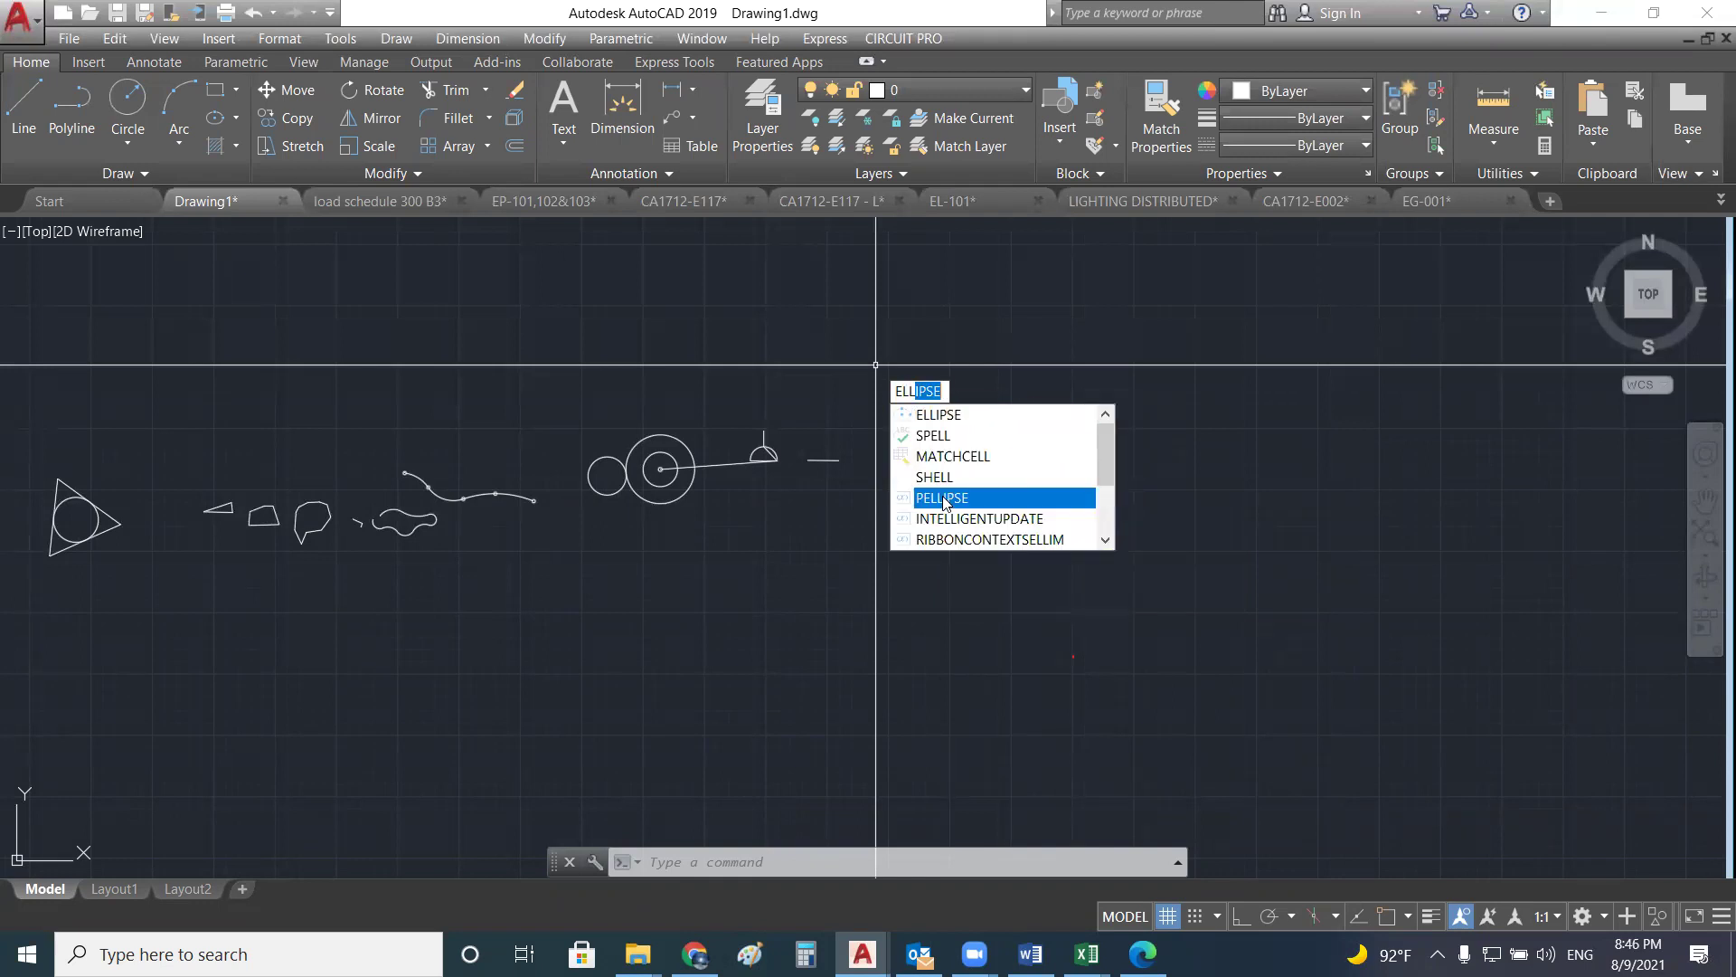
pyautogui.click(959, 420)
pyautogui.click(1032, 373)
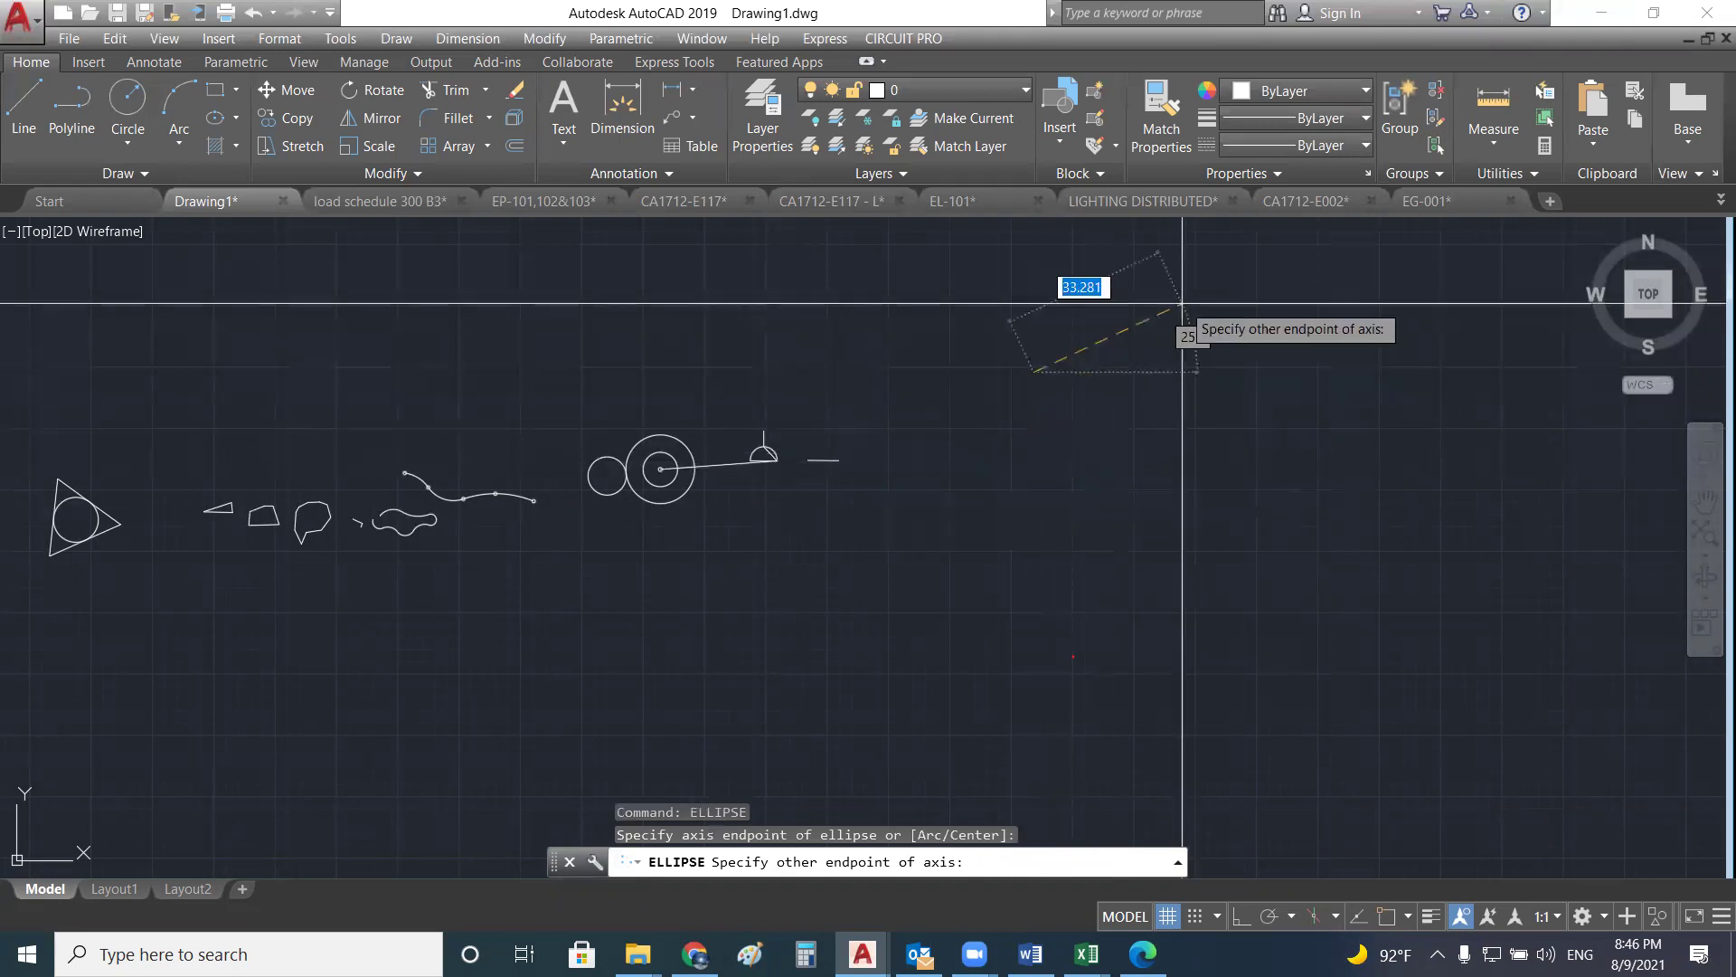
pyautogui.click(1100, 360)
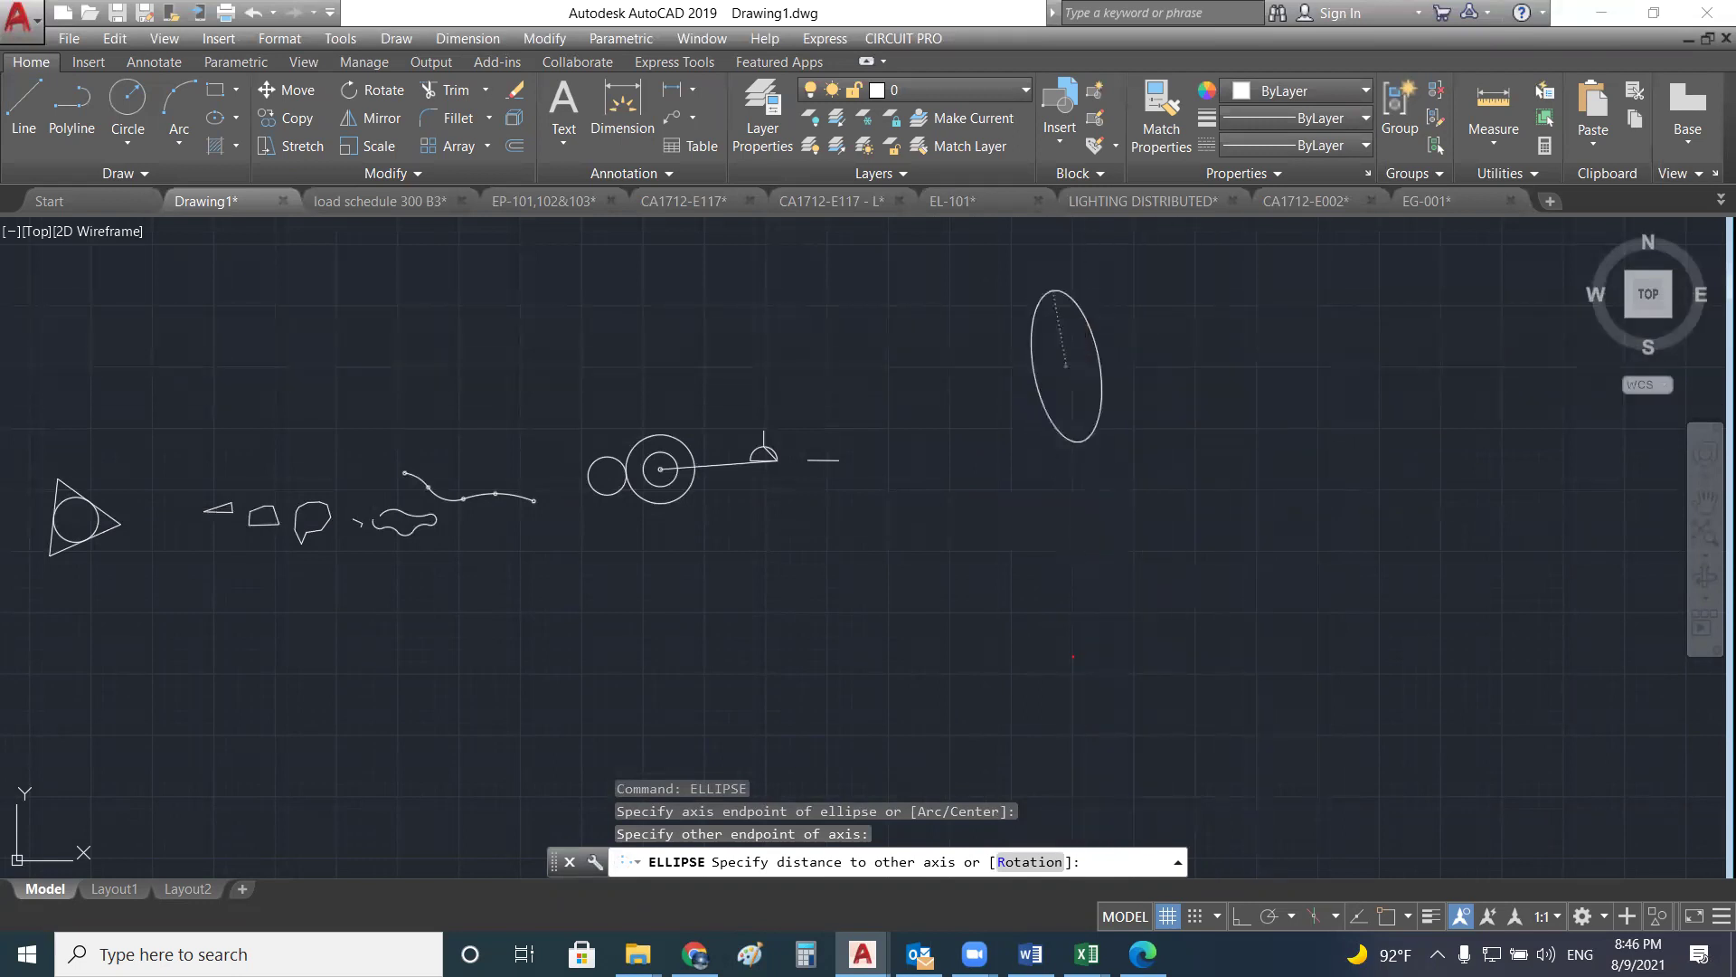
pyautogui.press('Escape')
pyautogui.press('Escape')
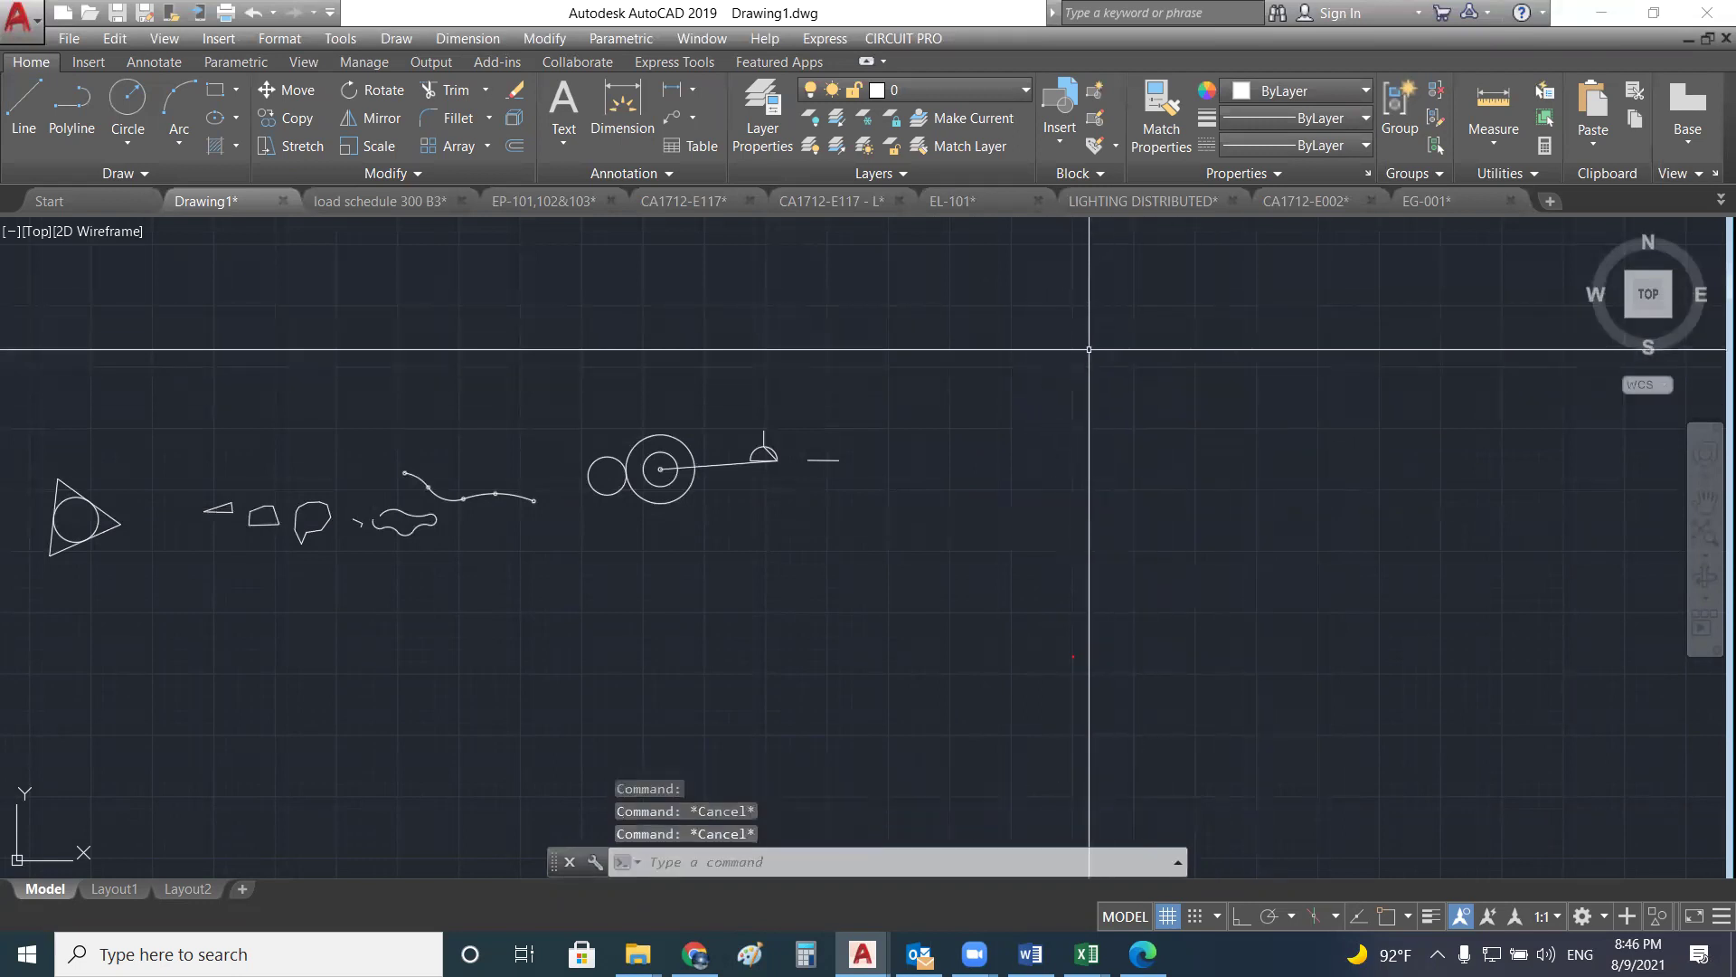
pyautogui.write('EL')
pyautogui.press('Return')
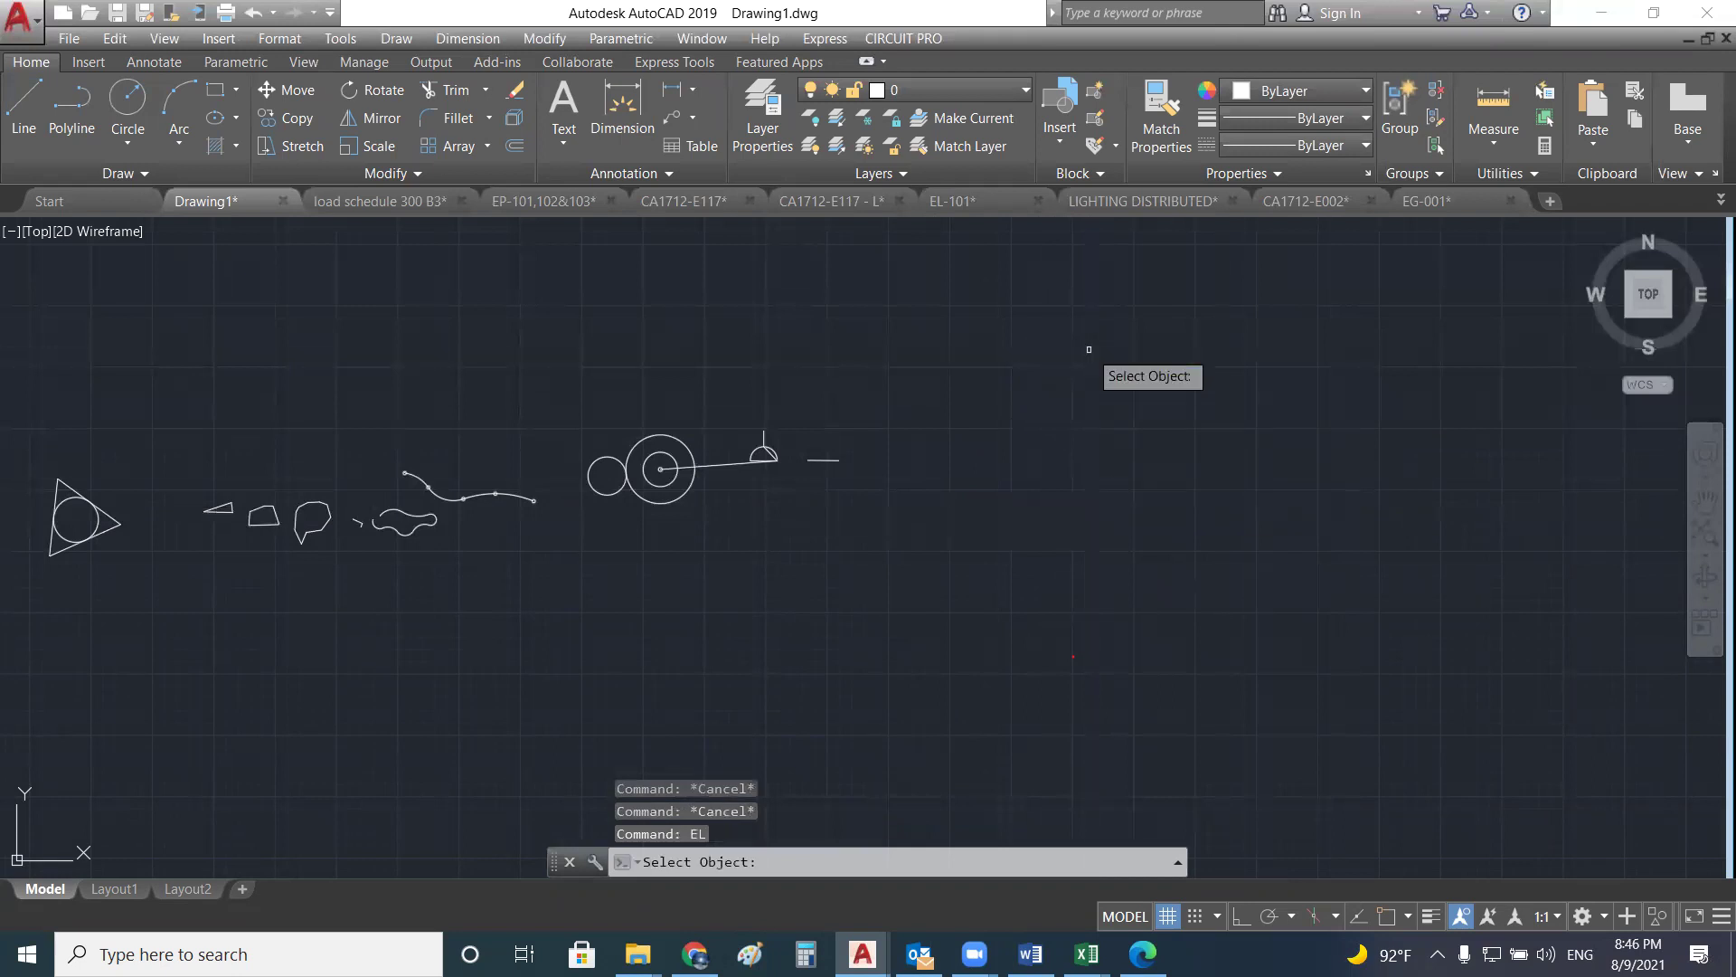
pyautogui.press('Escape')
pyautogui.press('Escape')
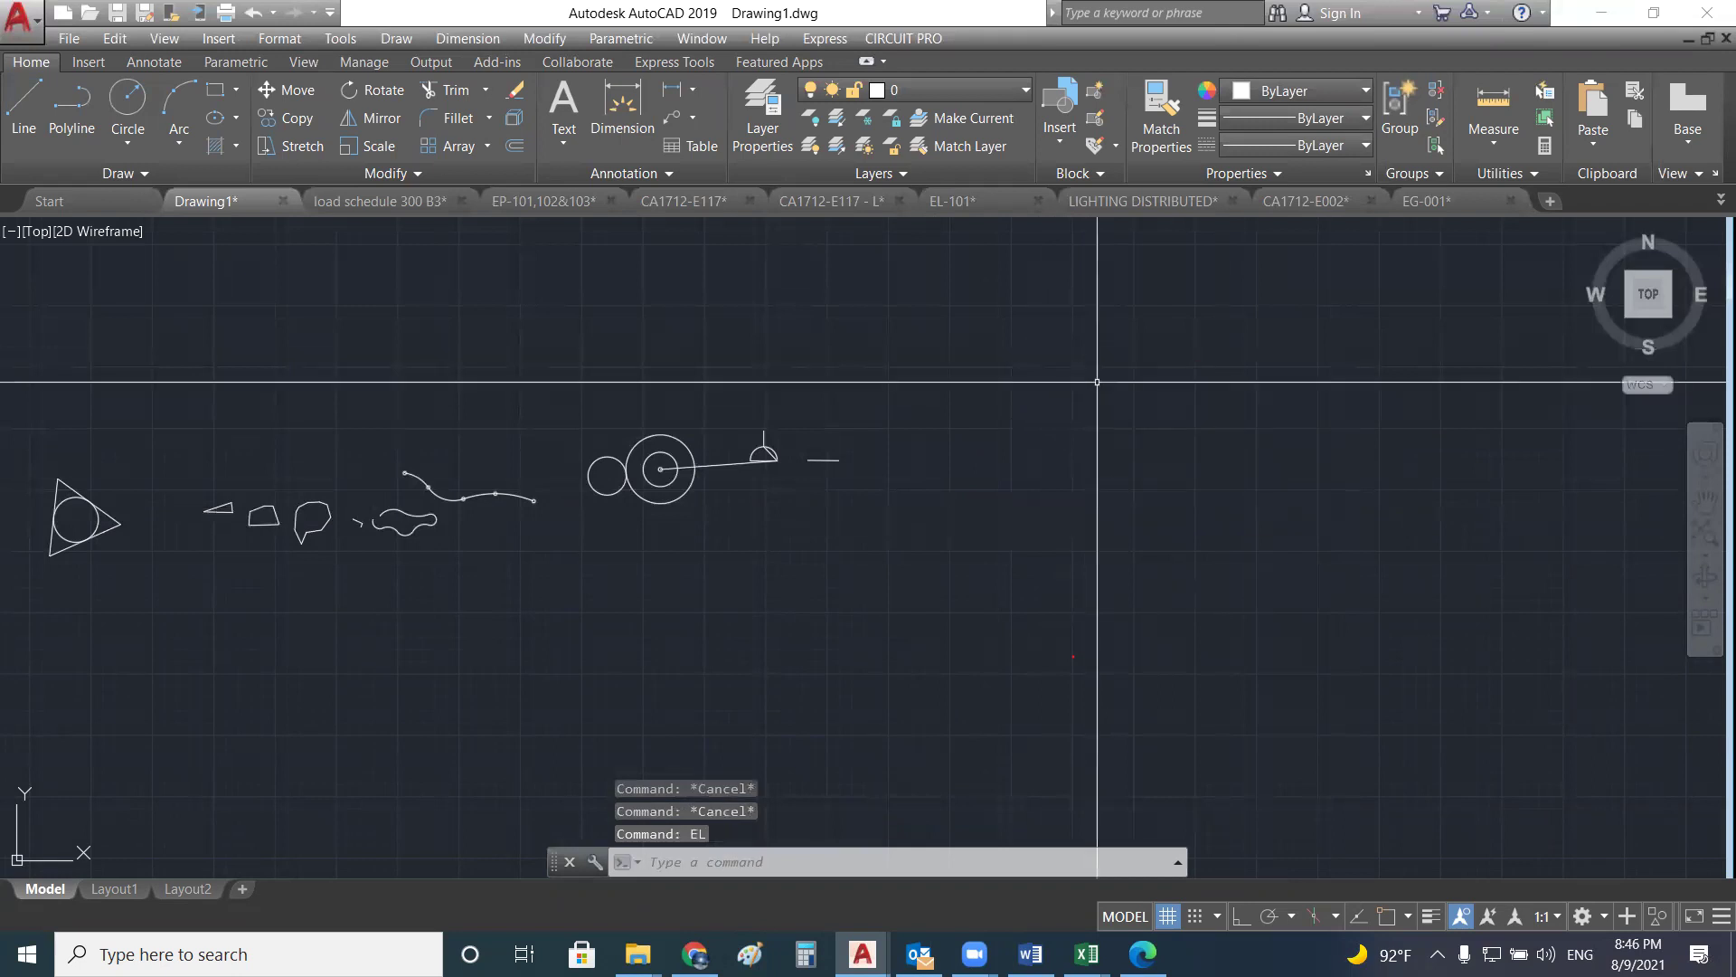
pyautogui.write('Ell')
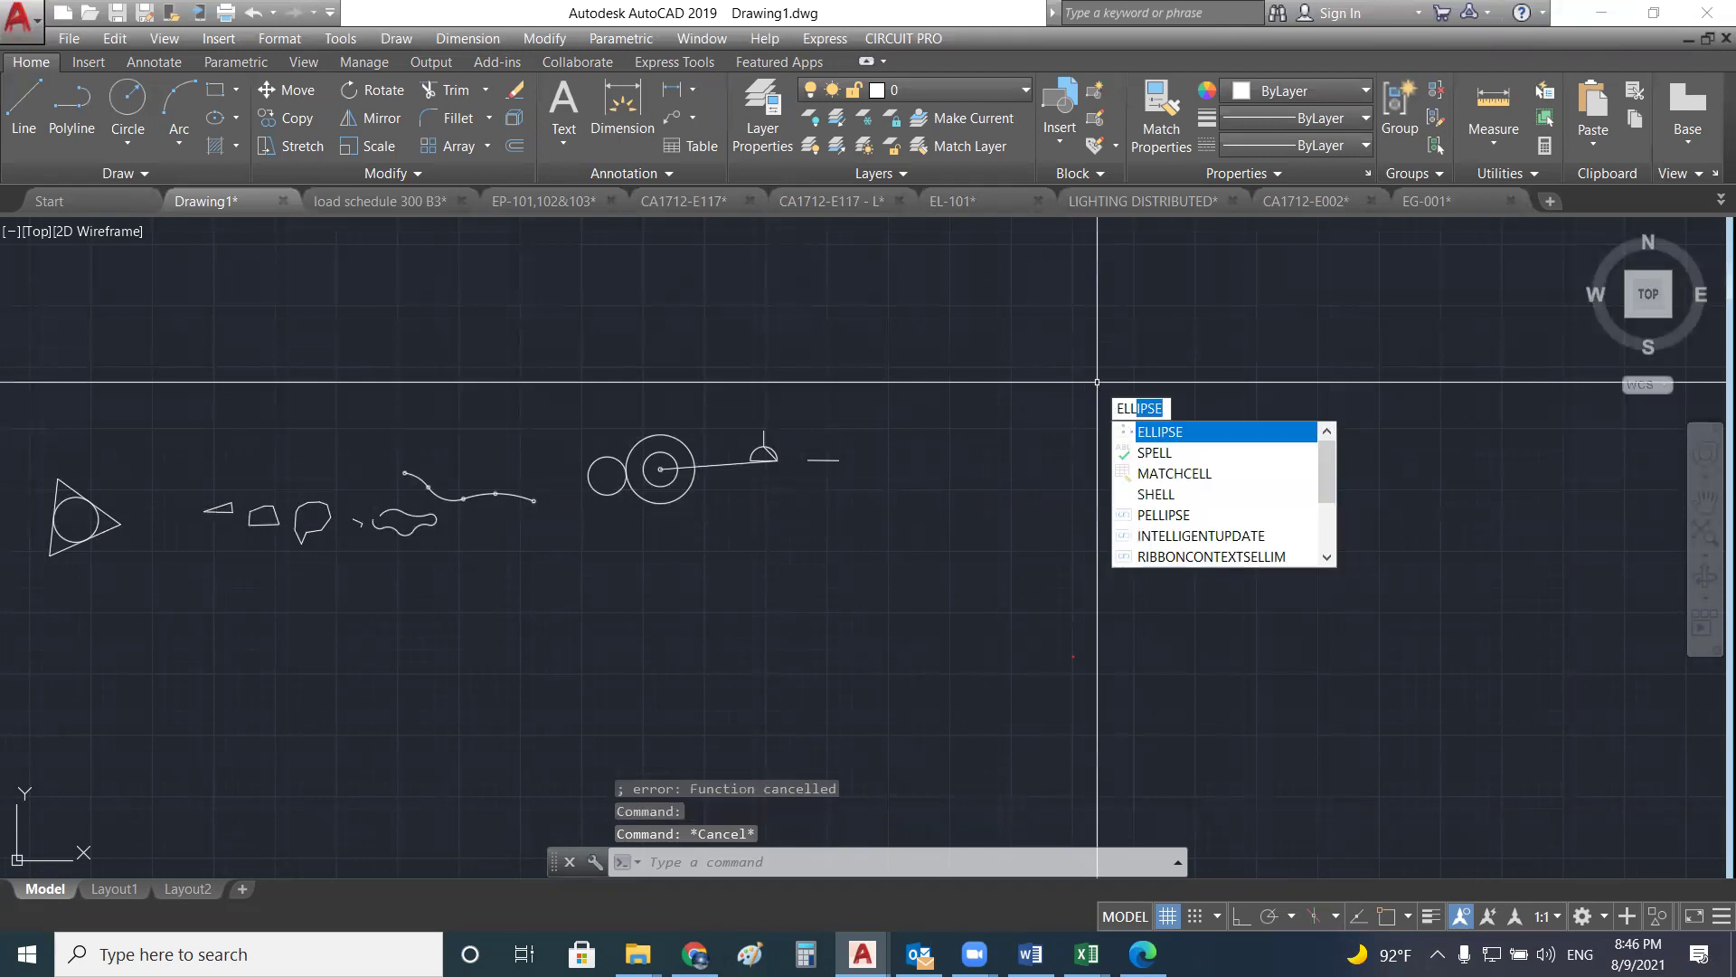
pyautogui.press('Return')
pyautogui.click(1086, 385)
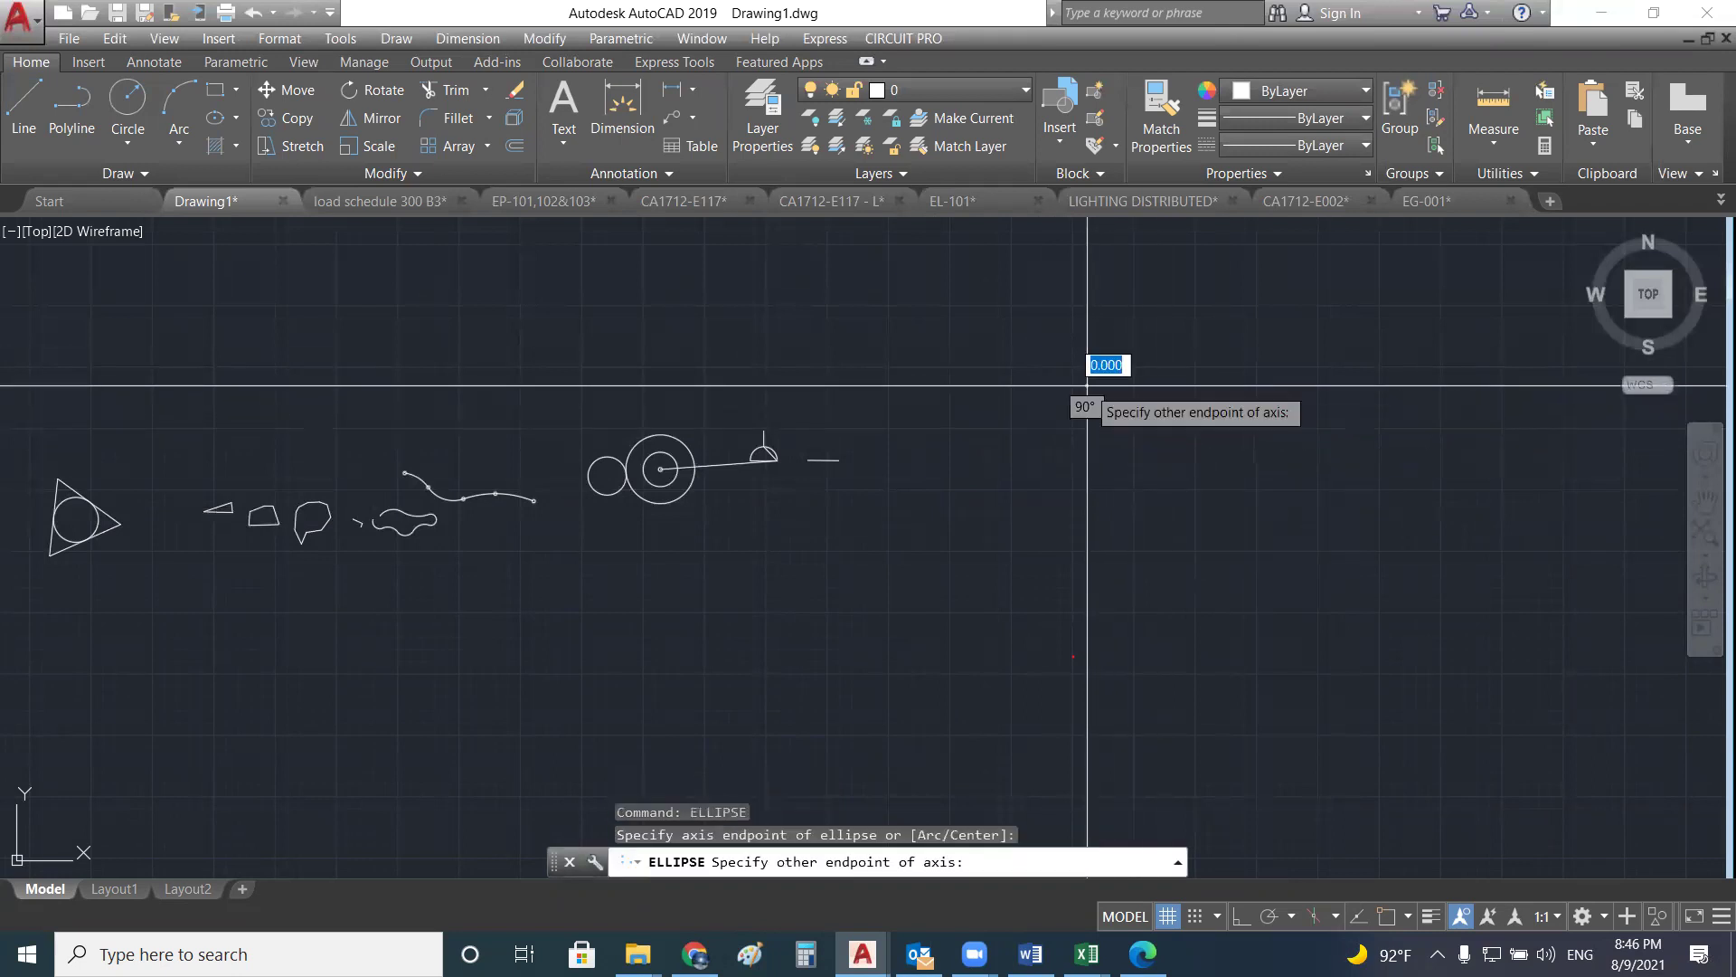
pyautogui.write('c')
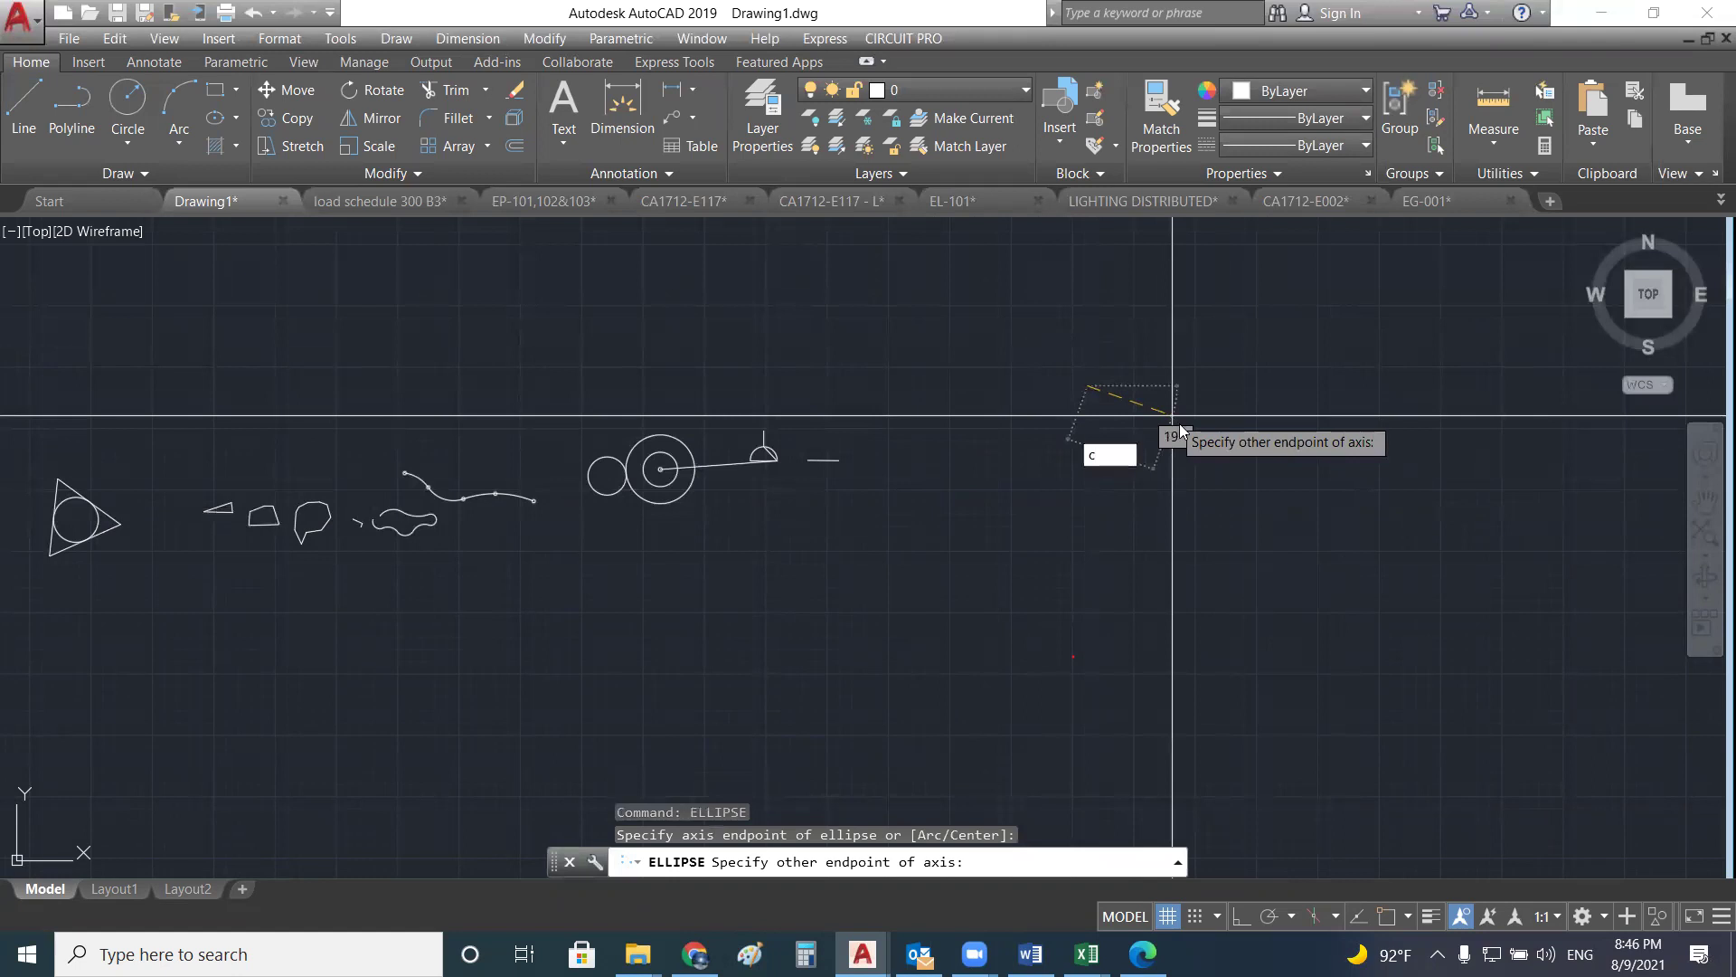
pyautogui.press('Escape')
# - Try to draw an ellipse by picking both endpoints of its first axis in the empty area beyond the short line
pyautogui.write('ell')
pyautogui.press('Return')
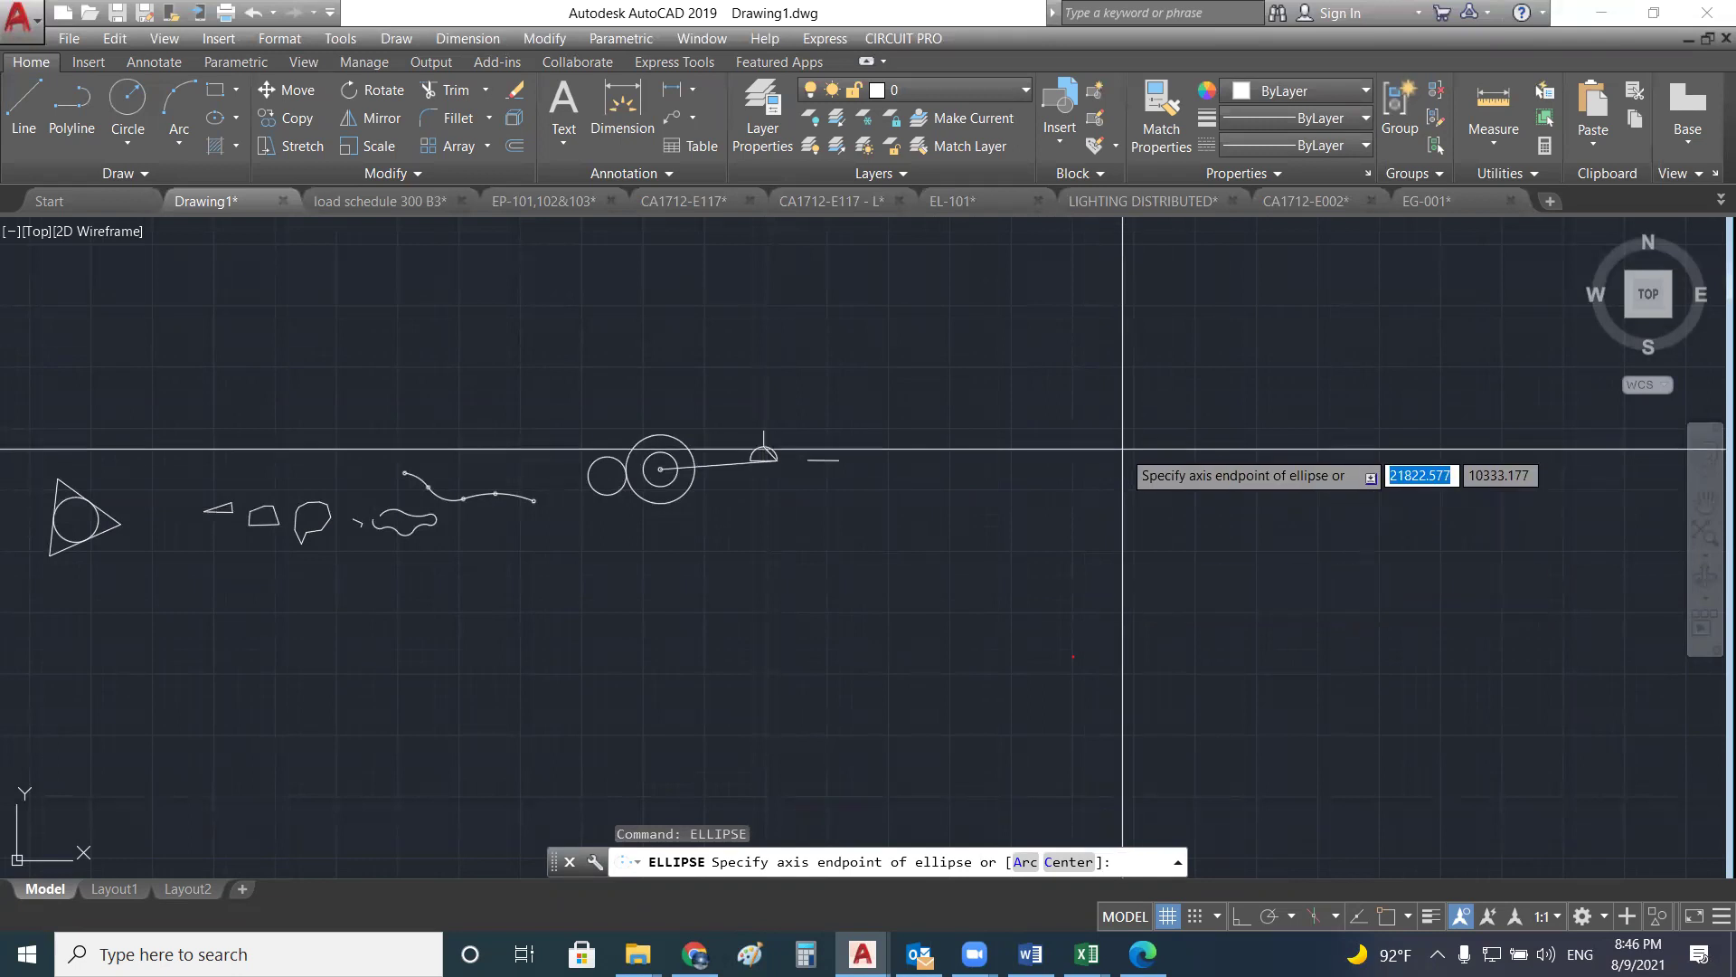
pyautogui.click(1128, 396)
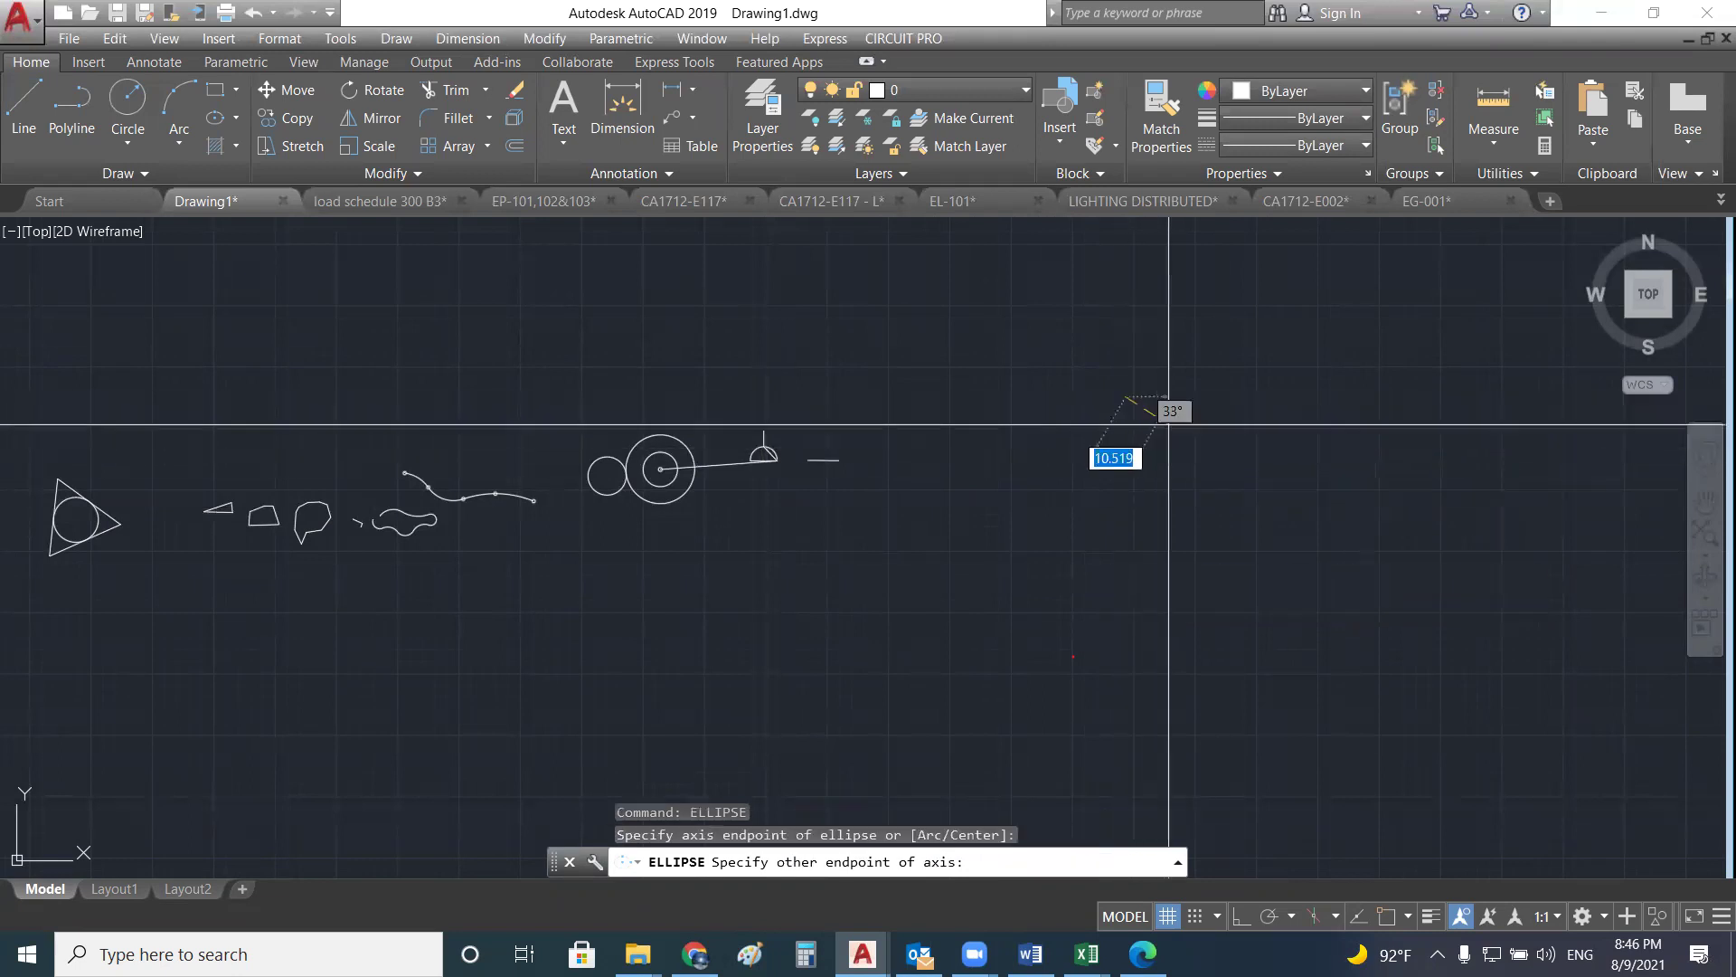
pyautogui.click(1214, 416)
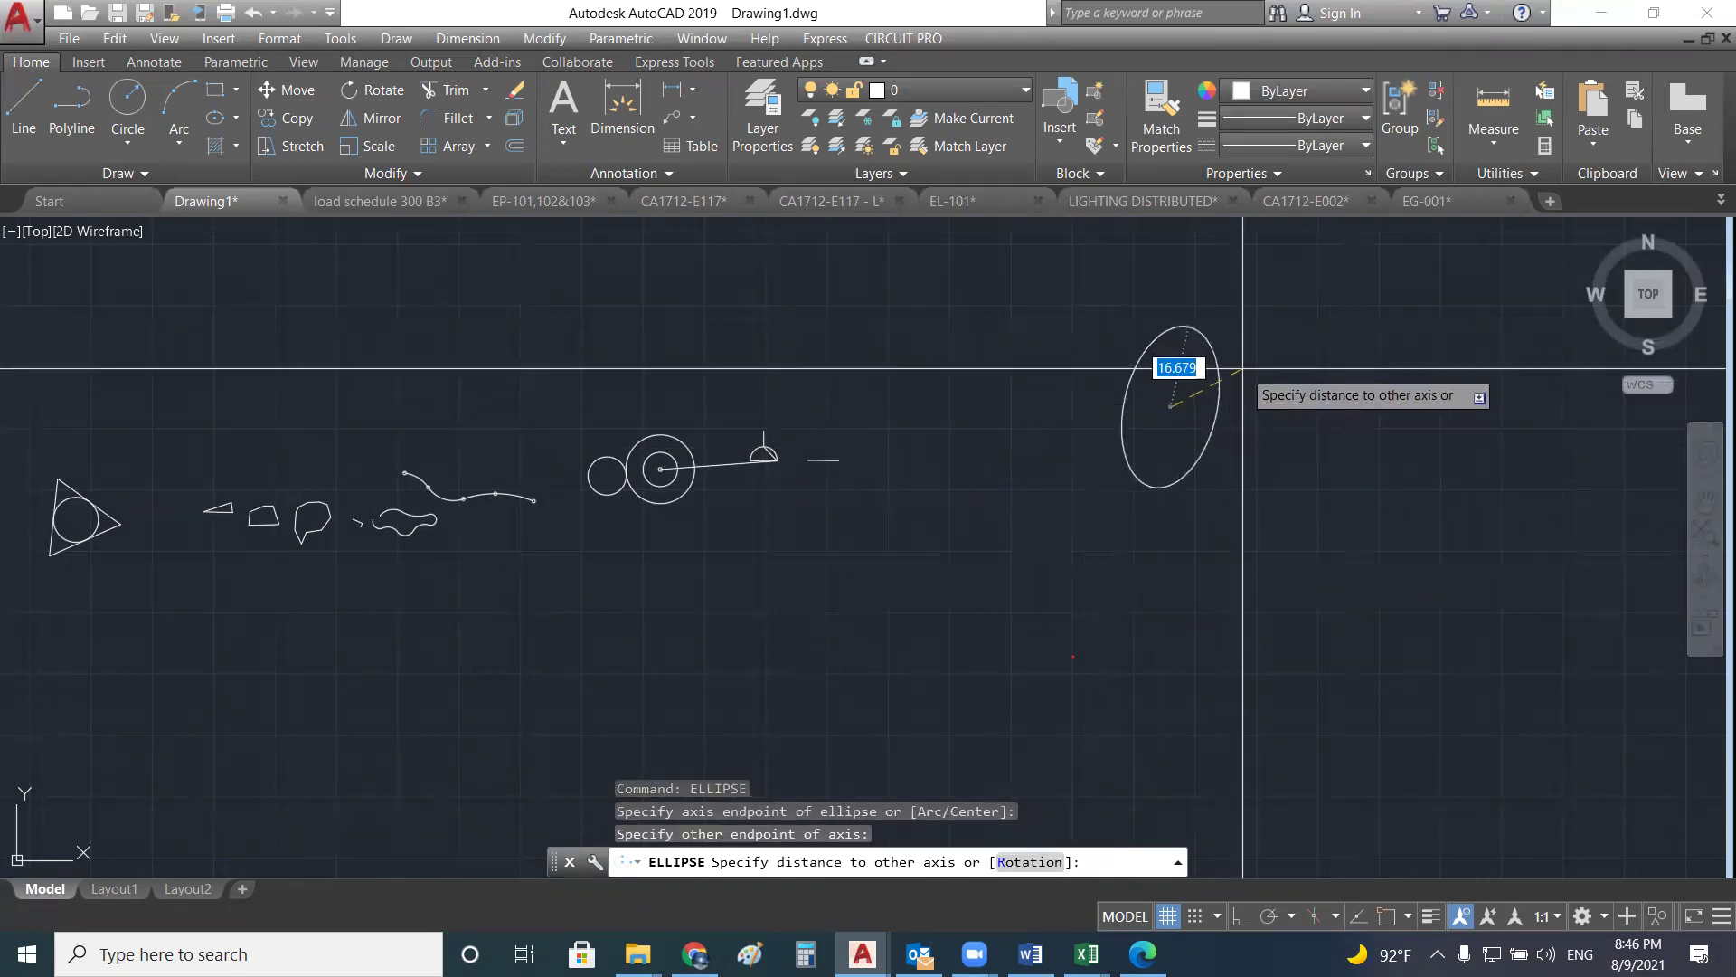
pyautogui.press('Escape')
# - Try to draw an elliptical arc with the Arc option, picking a first axis about 19.6 units long at about 30°
pyautogui.write('el')
pyautogui.press('Return')
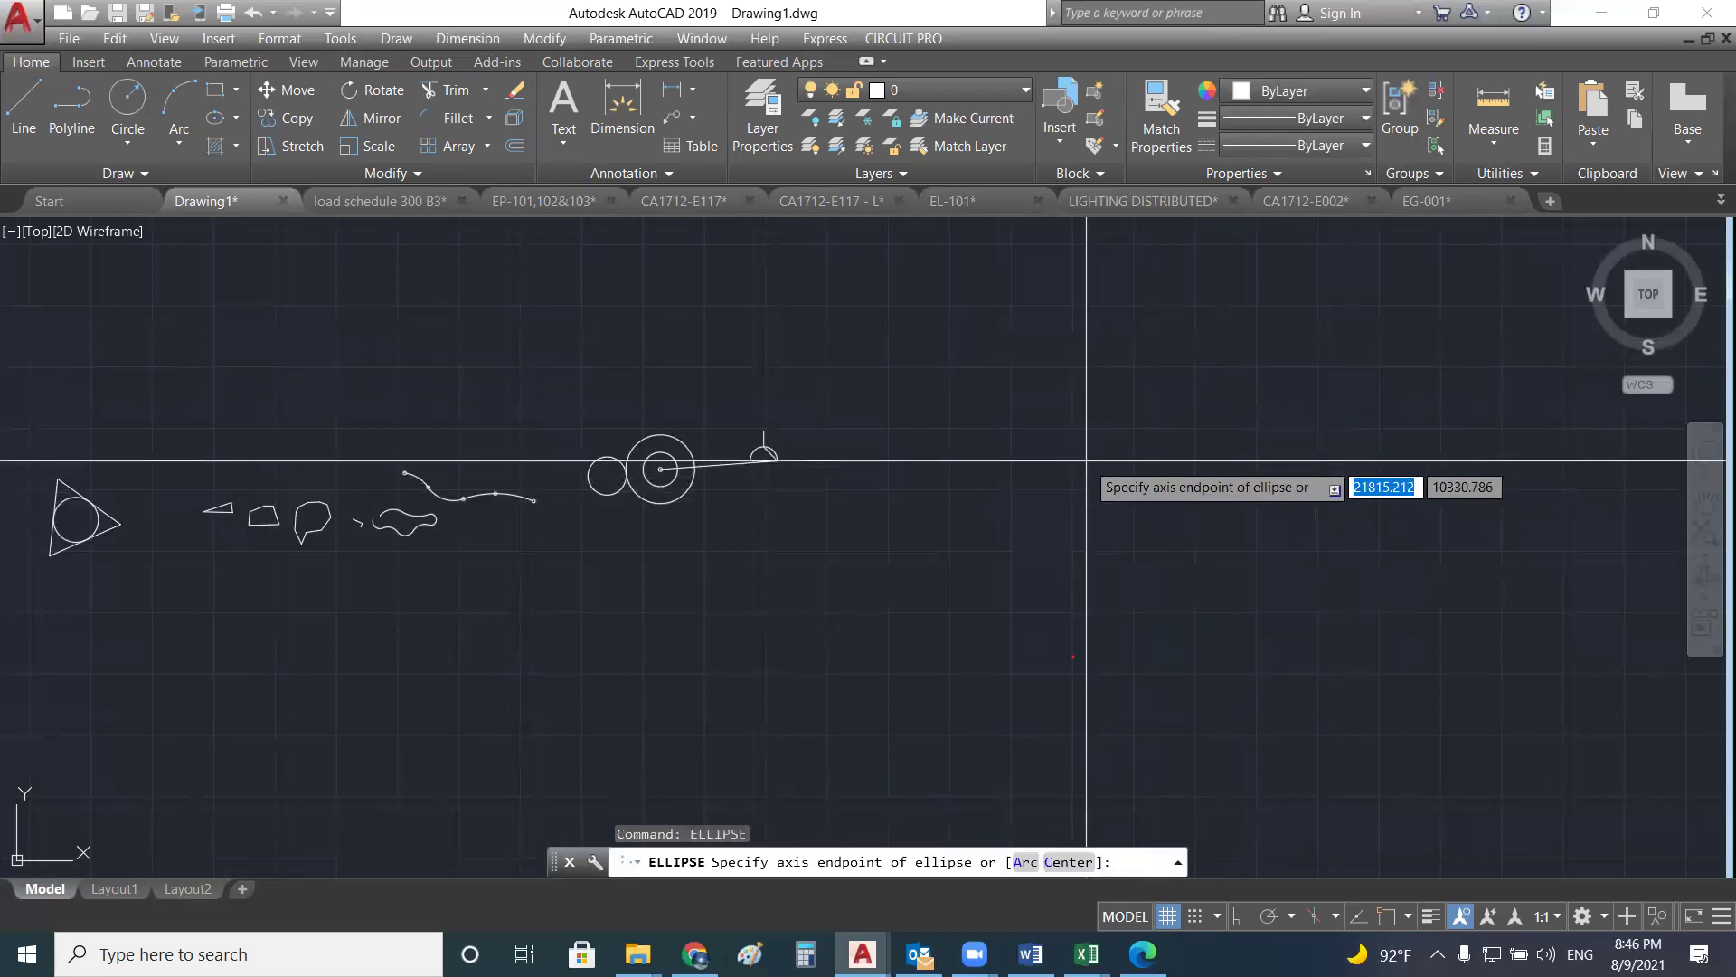
pyautogui.write('a')
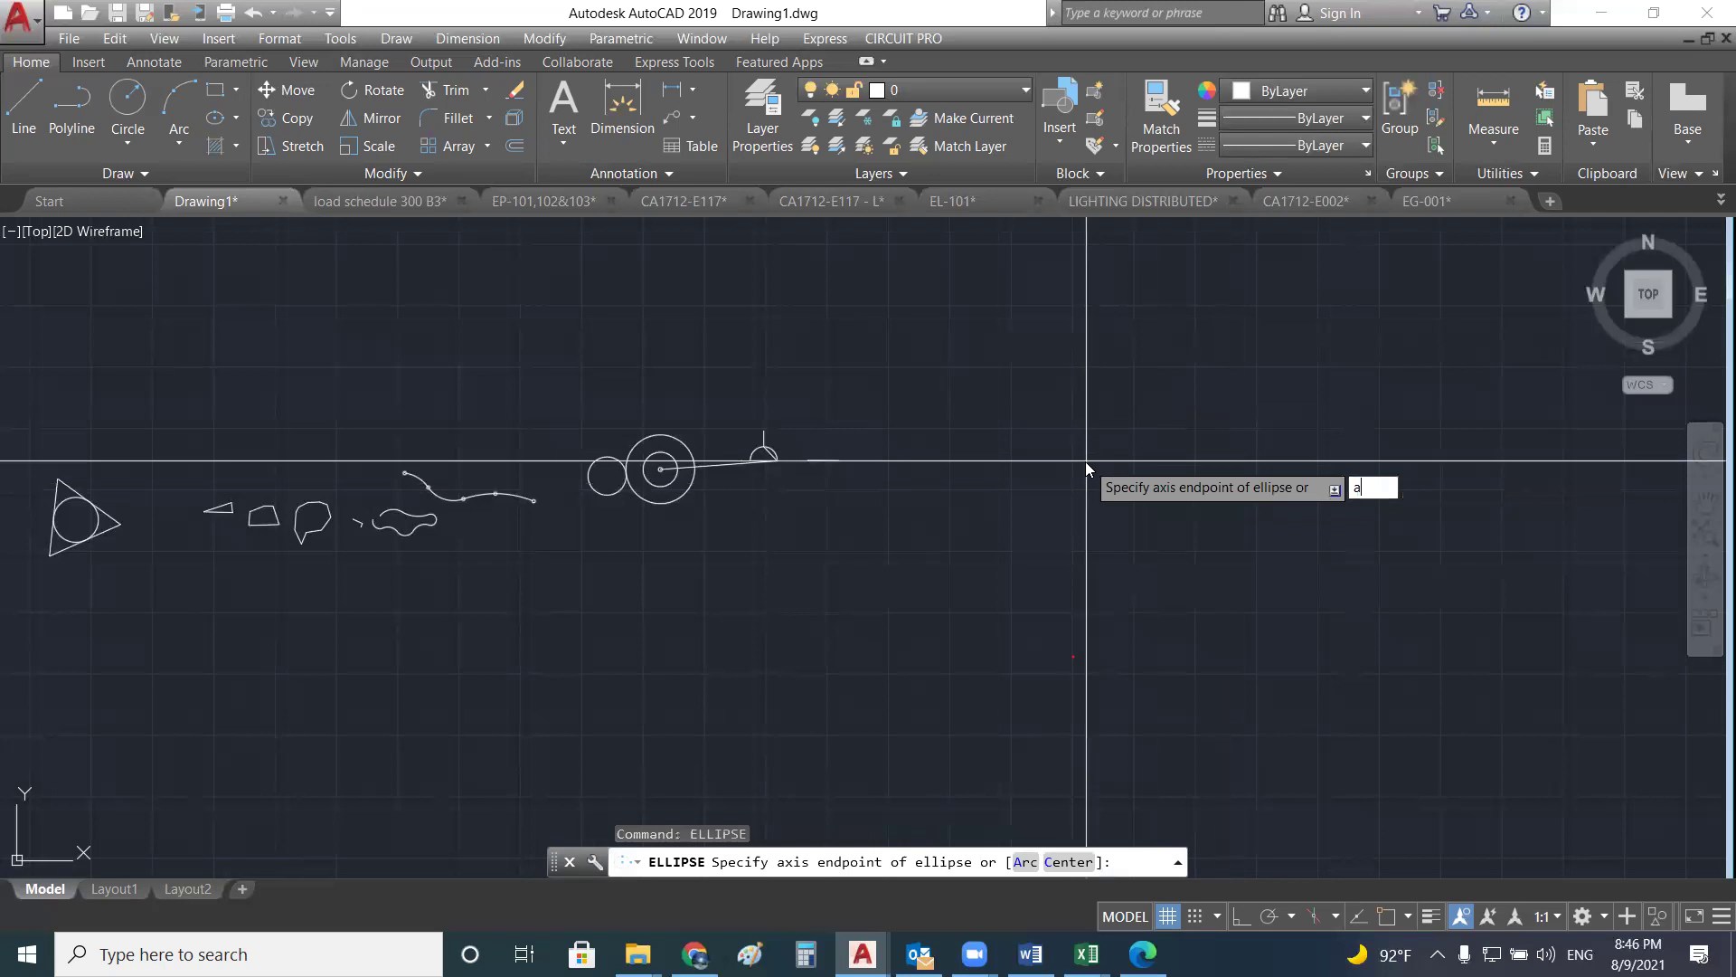
pyautogui.press('Return')
pyautogui.click(1088, 447)
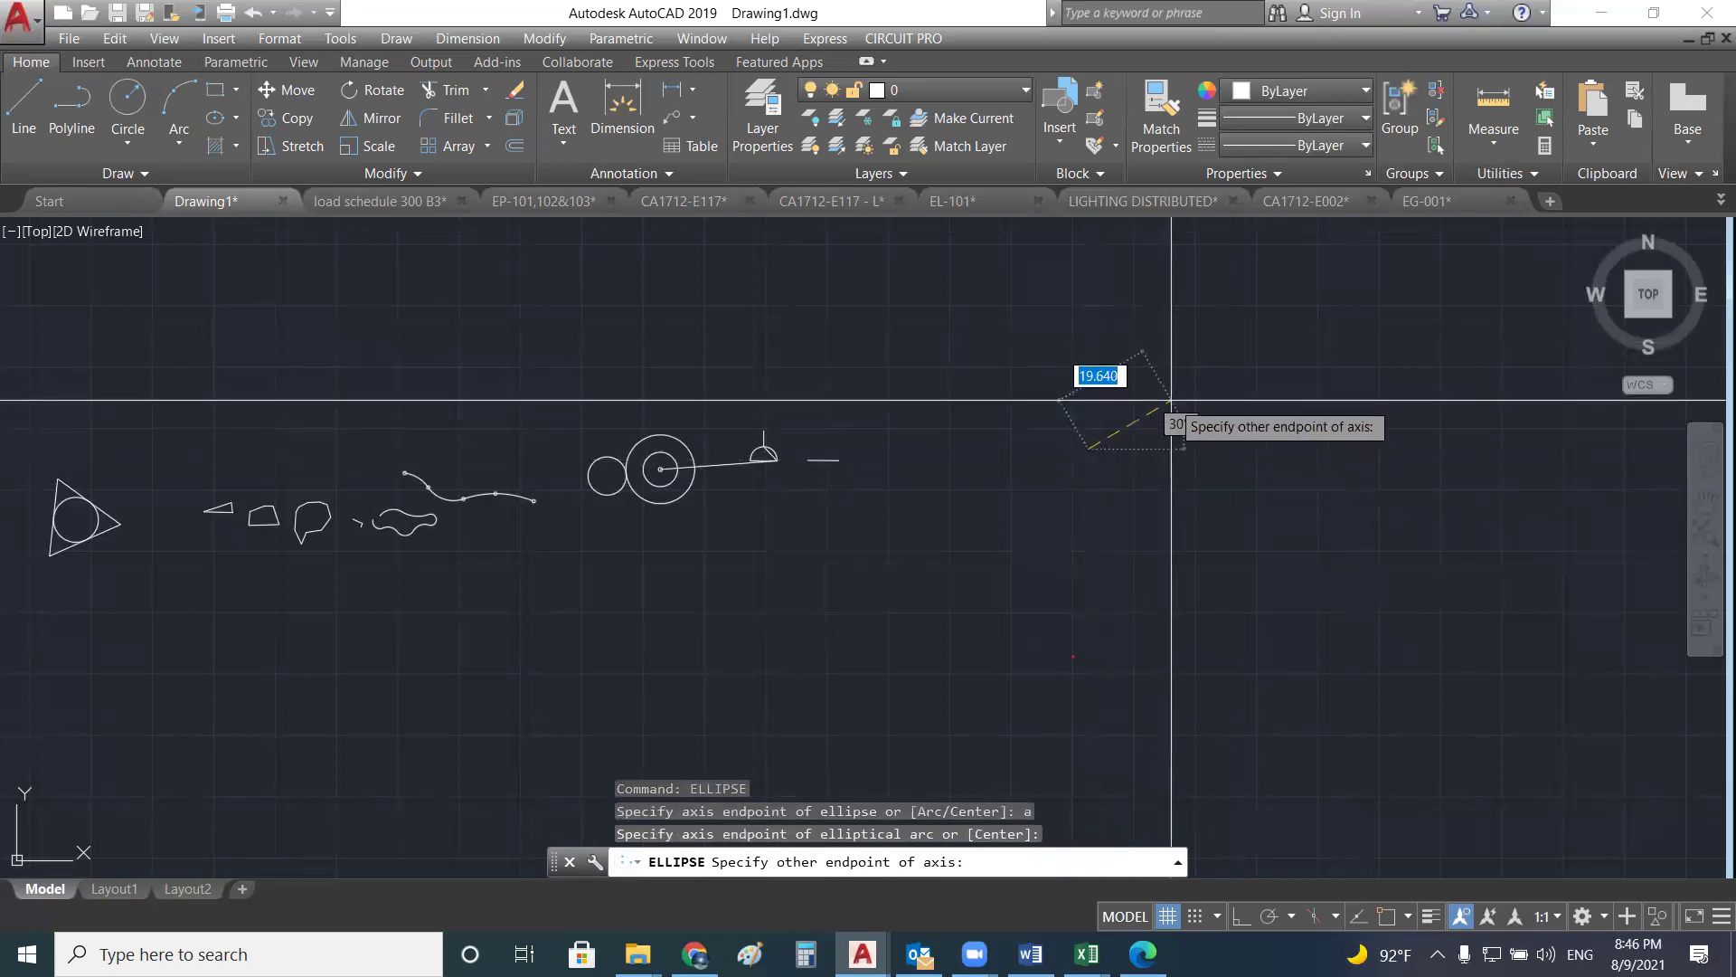
pyautogui.click(1171, 400)
pyautogui.press('Escape')
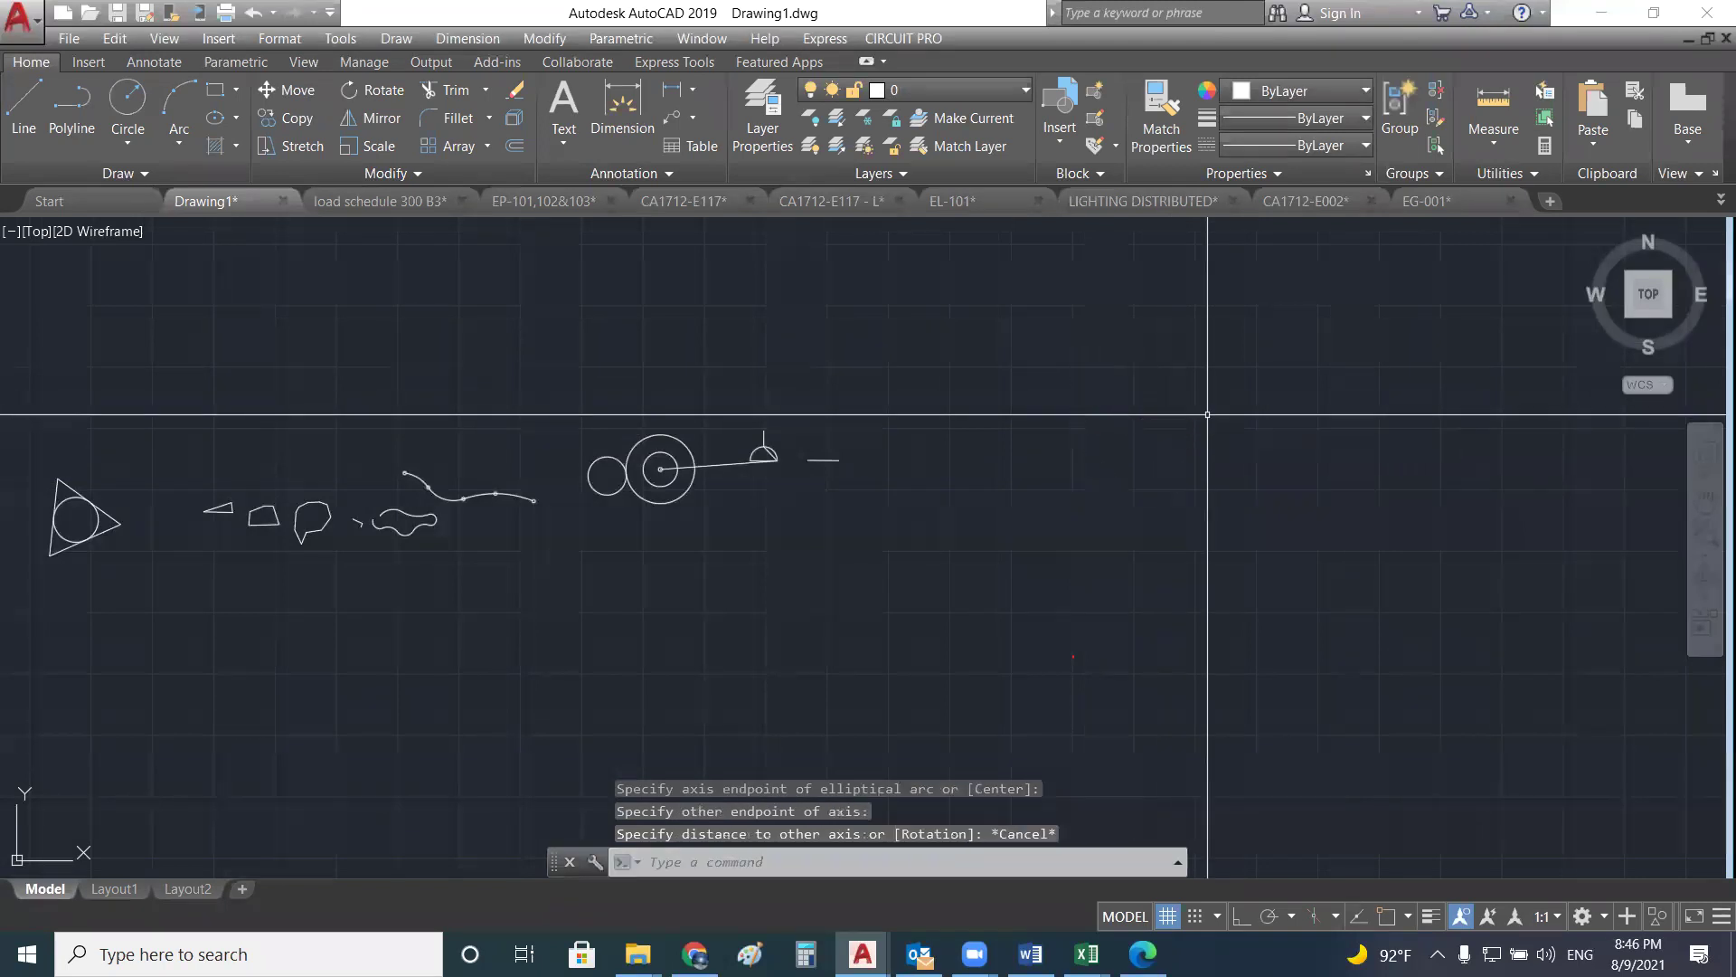
pyautogui.write('el')
pyautogui.press('Return')
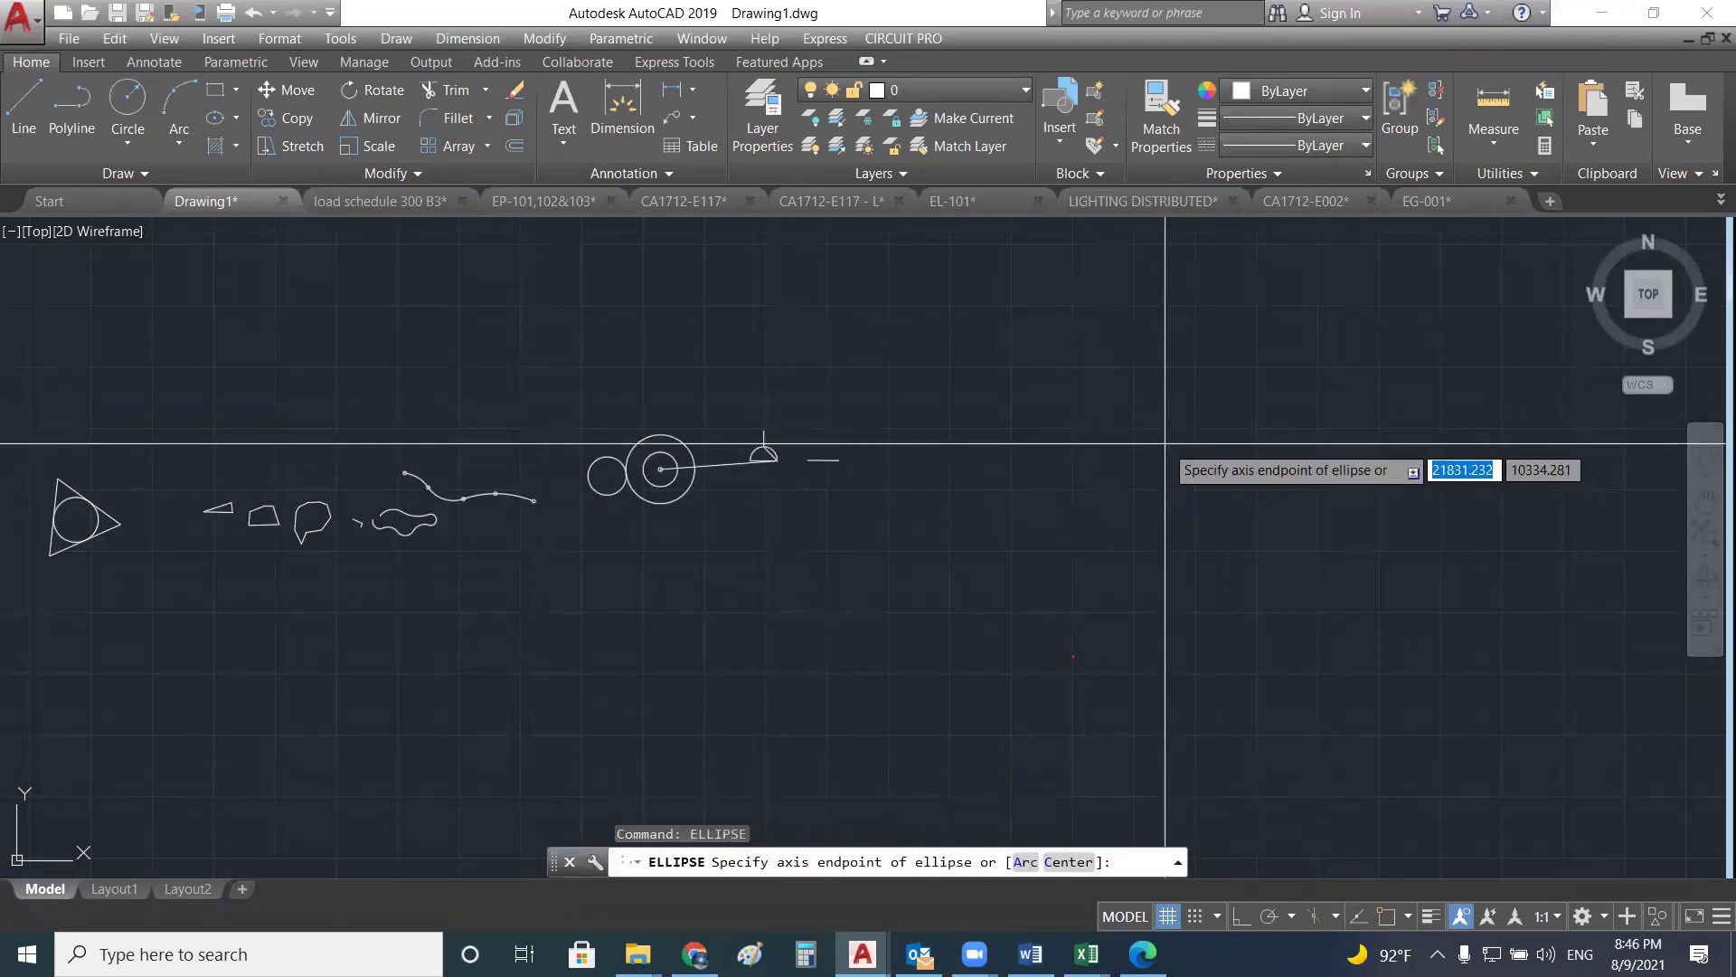
pyautogui.click(1160, 444)
pyautogui.write('a')
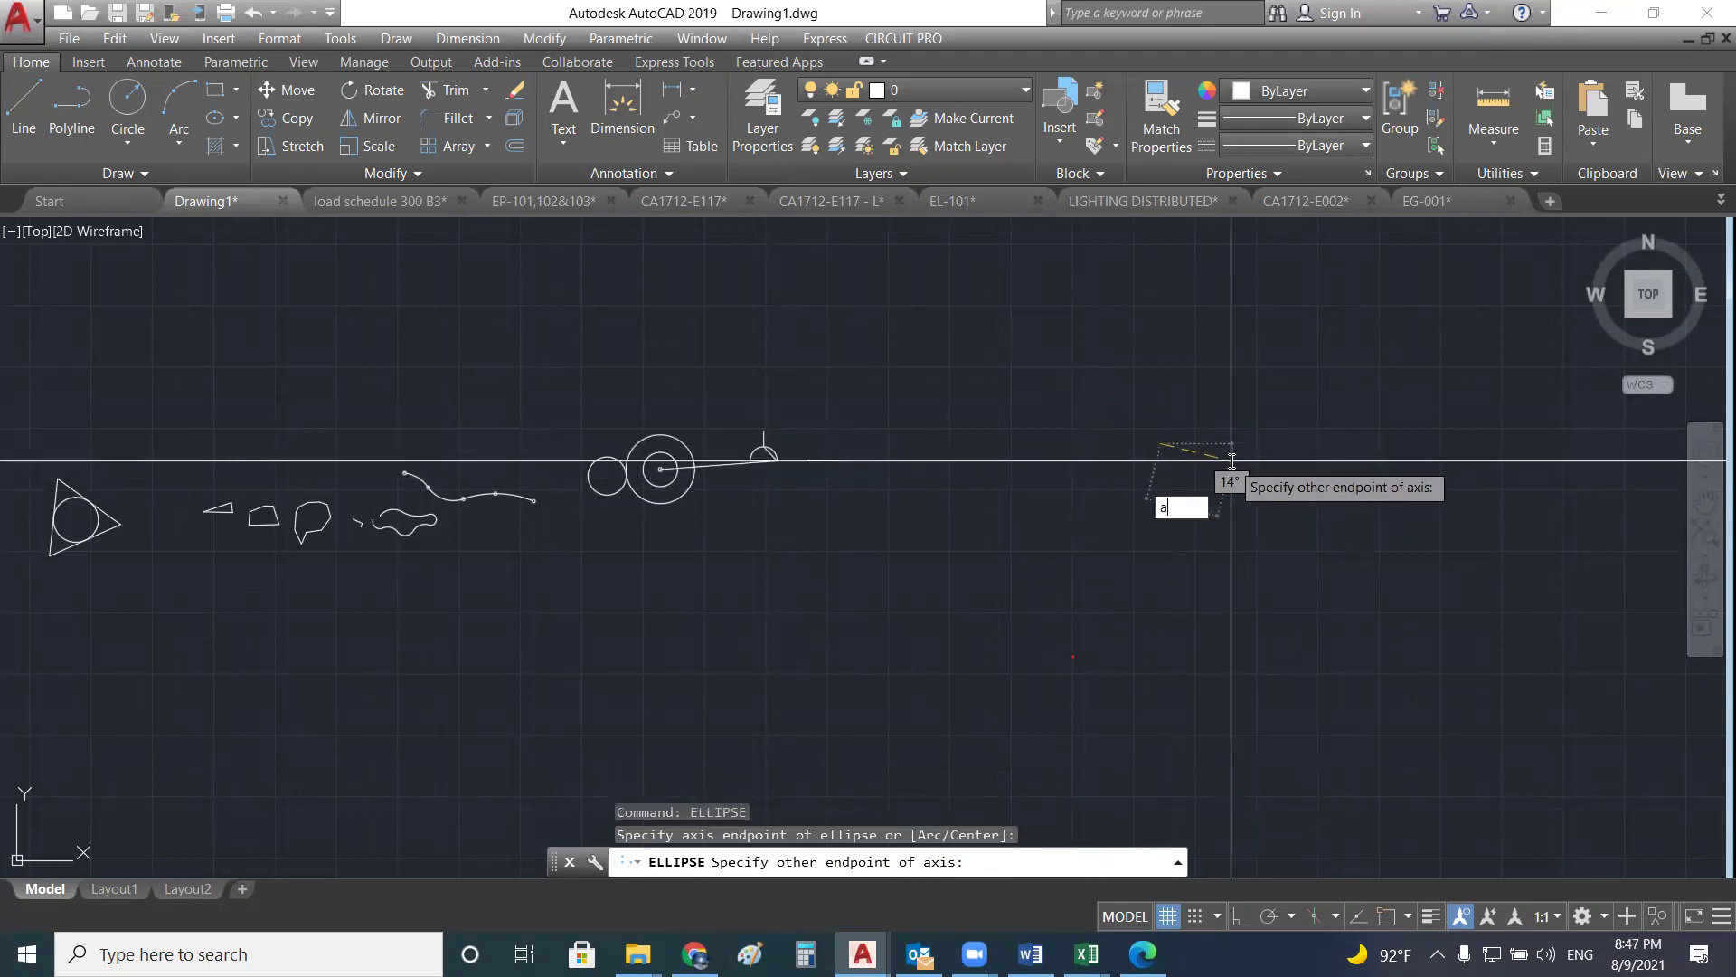
pyautogui.press('Escape')
pyautogui.press('Escape')
pyautogui.write('e')
pyautogui.press('Escape')
pyautogui.press('Escape')
pyautogui.write('ell')
pyautogui.write('l')
pyautogui.press('Return')
pyautogui.click(1185, 489)
pyautogui.press('Escape')
# - Try to draw an ellipse with a first axis about 12.8 units long, sloping down at about 47°
pyautogui.write('el')
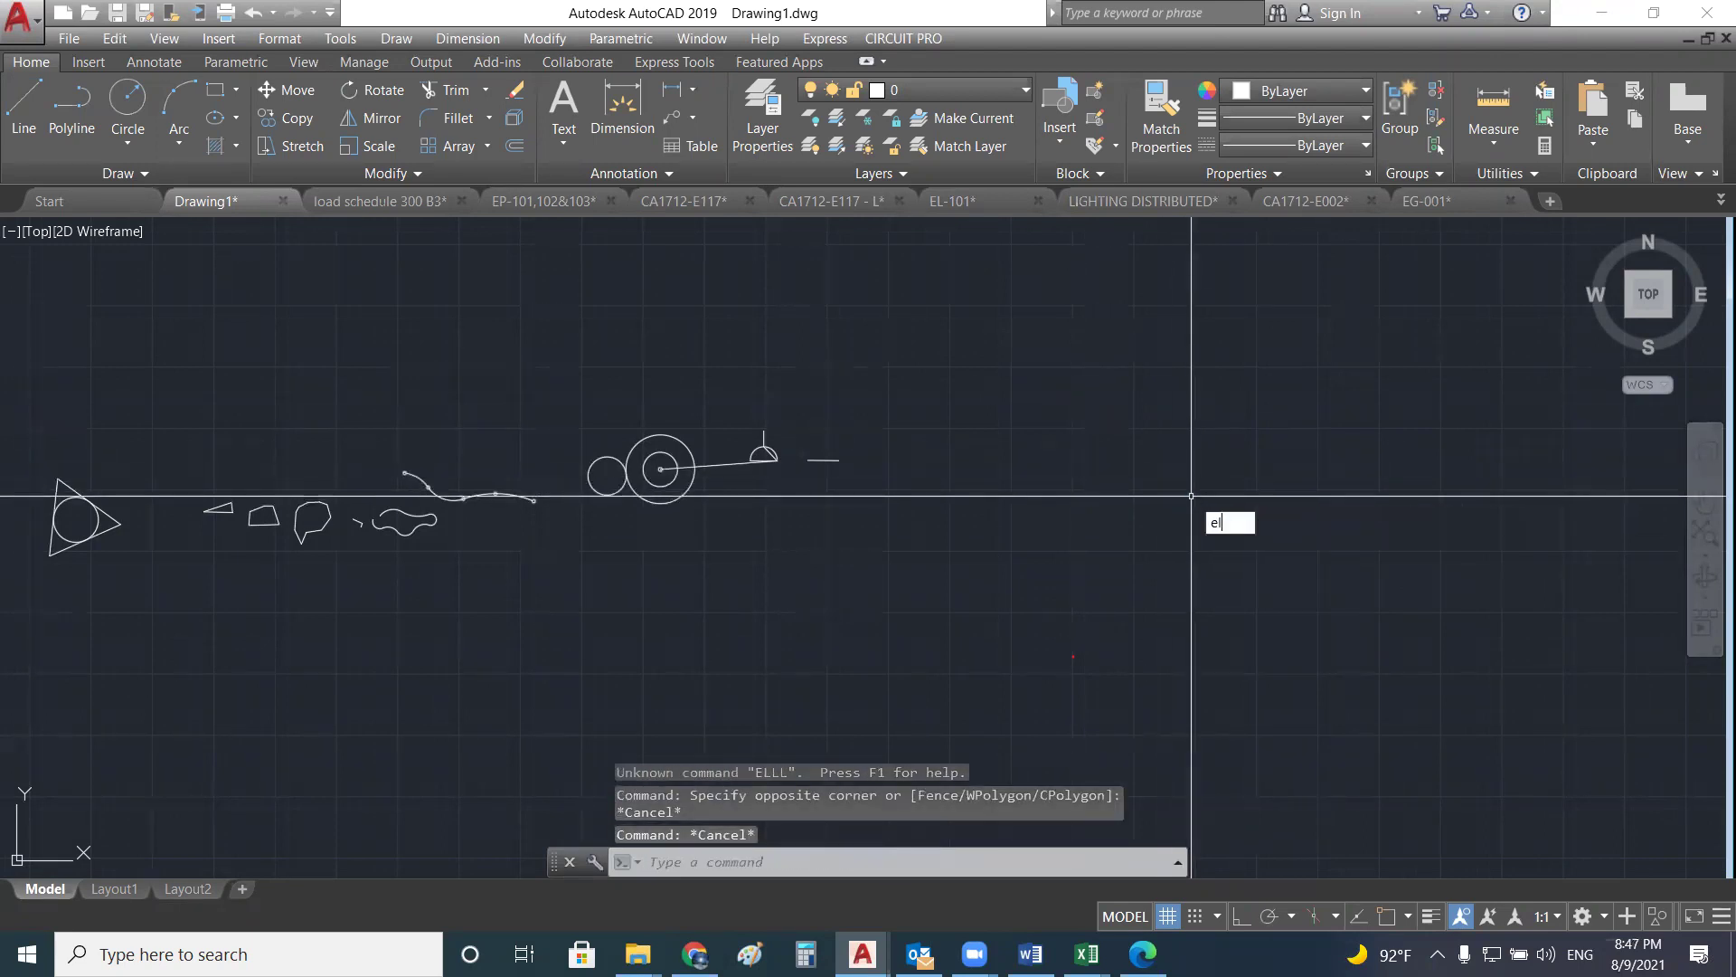
pyautogui.press('Return')
pyautogui.click(1190, 515)
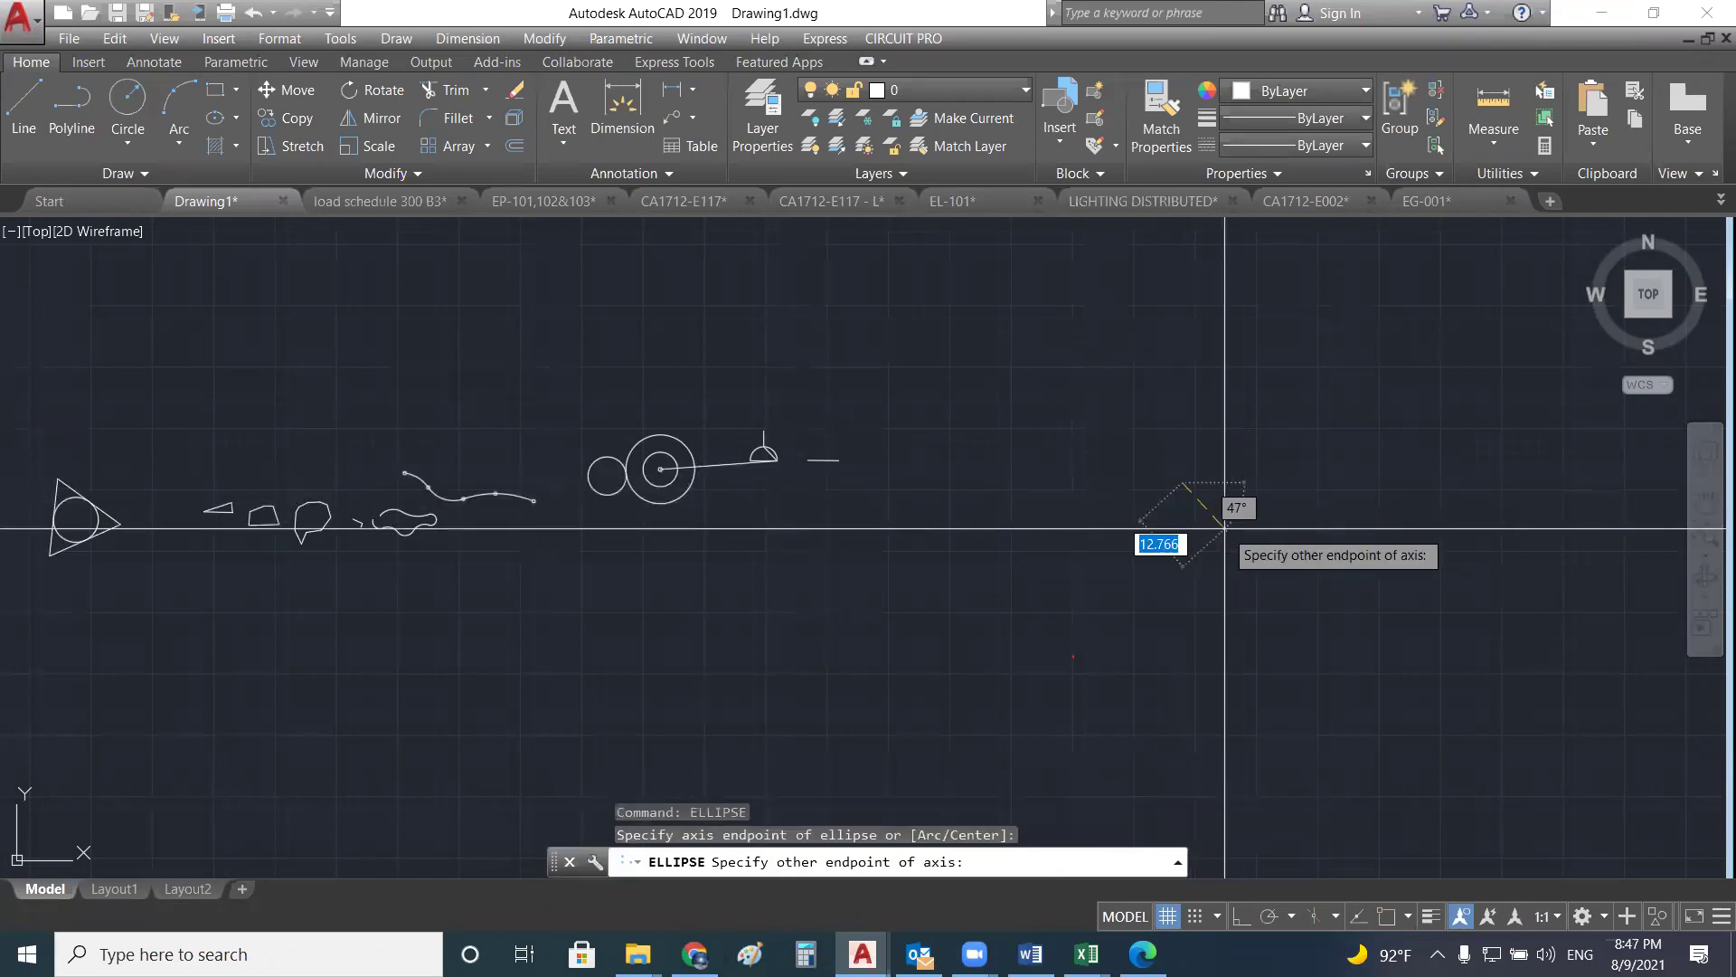
pyautogui.click(1224, 529)
pyautogui.press('Escape')
pyautogui.press('Escape')
pyautogui.press('Escape')
# - Start an elliptical arc using the Ellipse command's Arc option
pyautogui.write('ell')
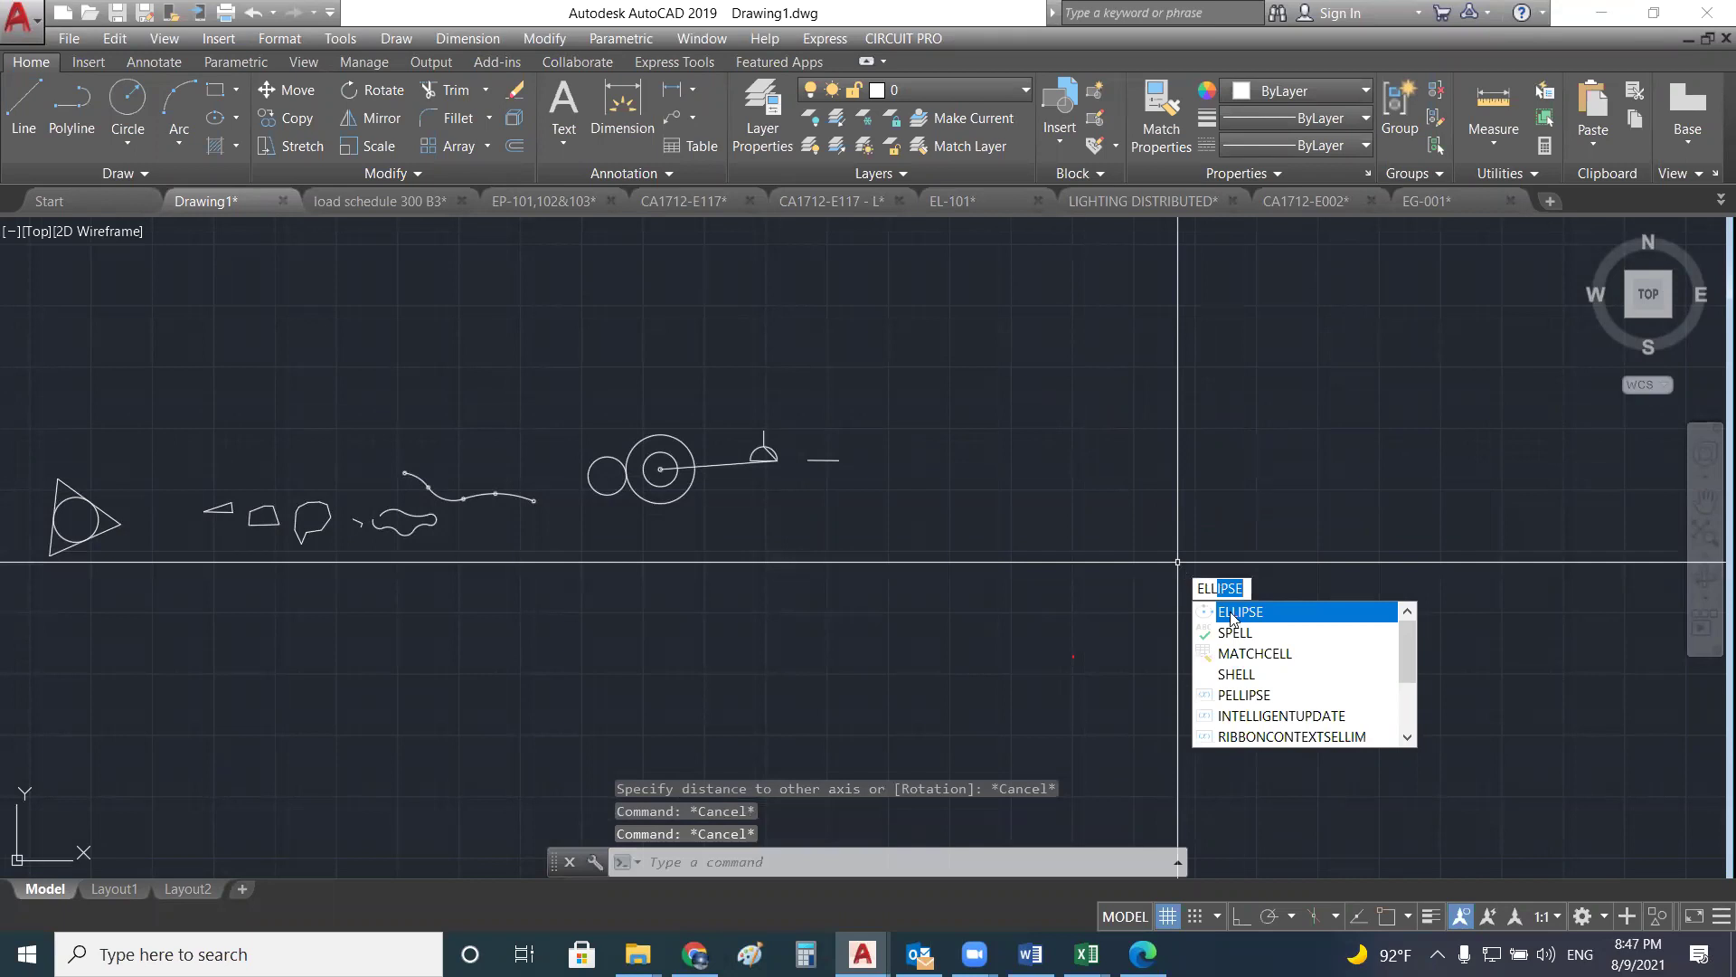
pyautogui.click(1231, 612)
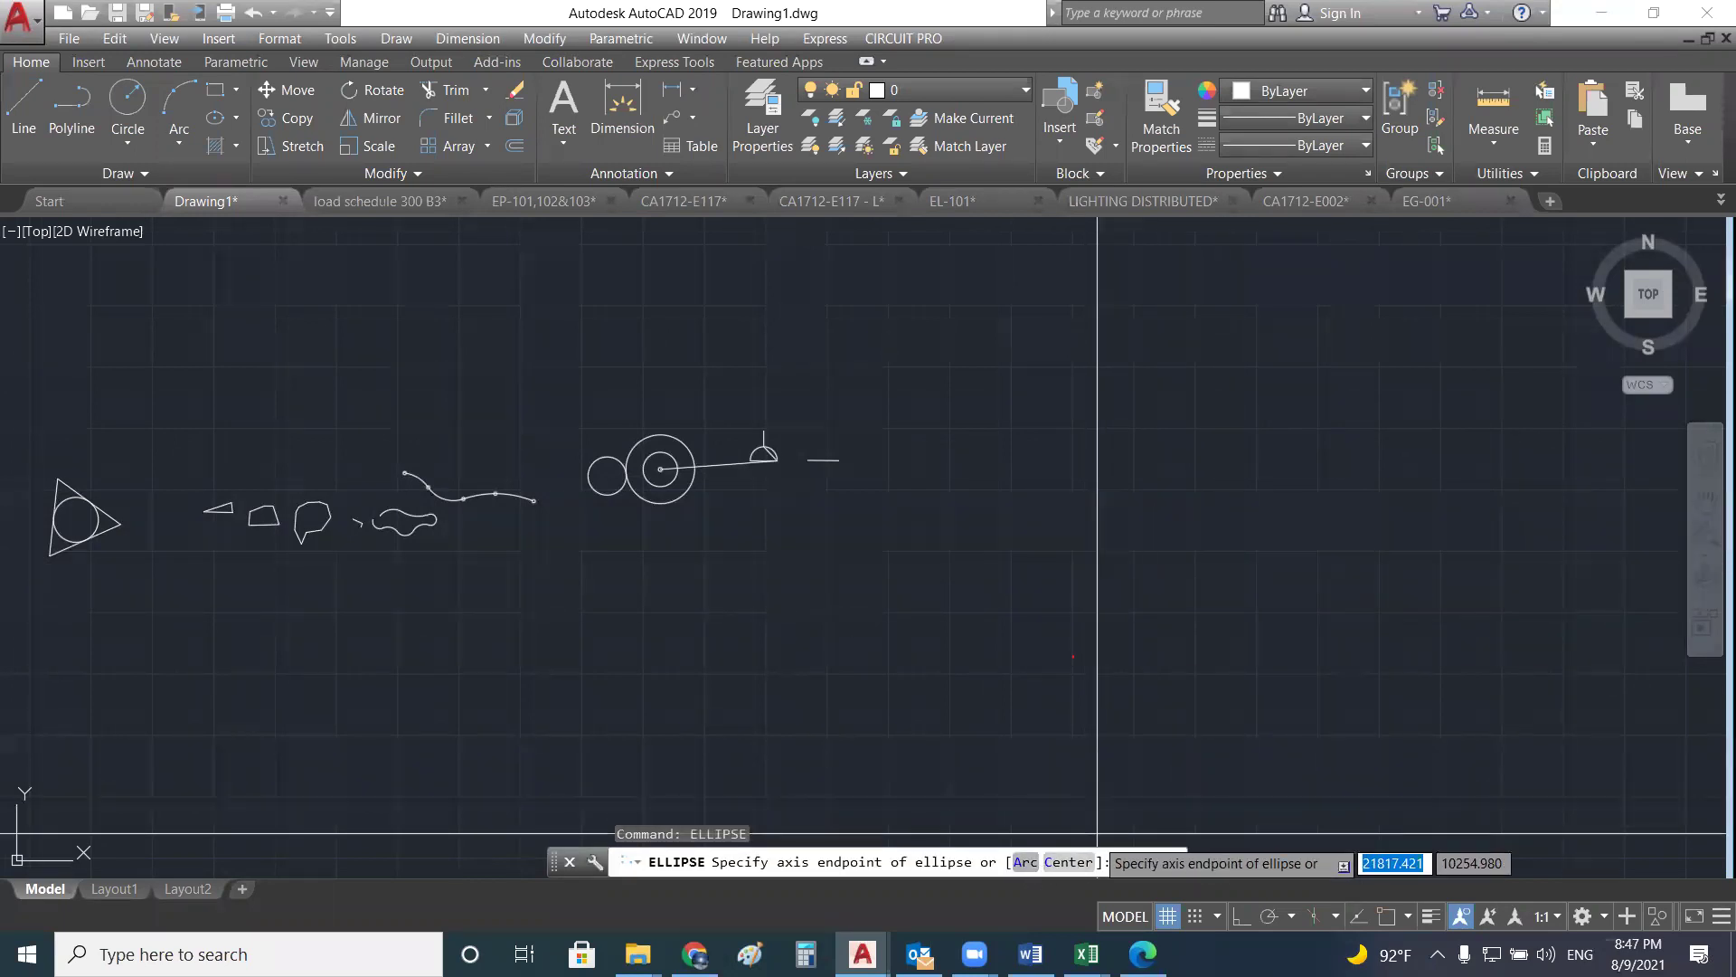
pyautogui.write('a')
pyautogui.press('Return')
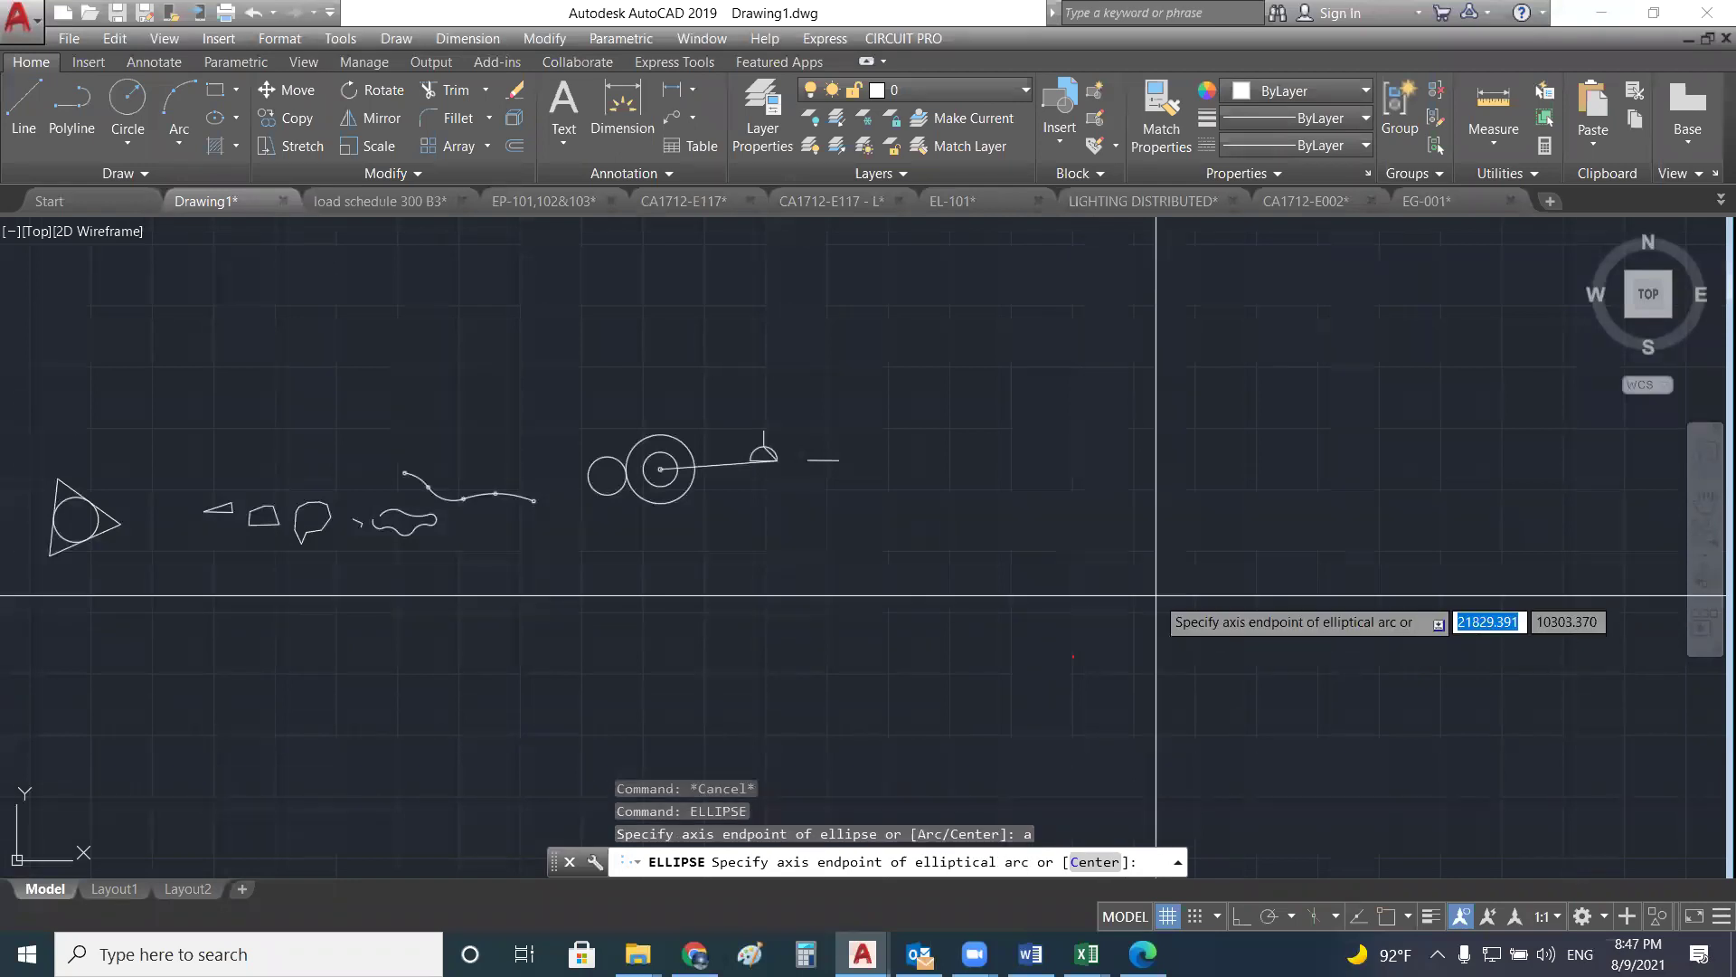
pyautogui.click(1155, 596)
pyautogui.click(1204, 627)
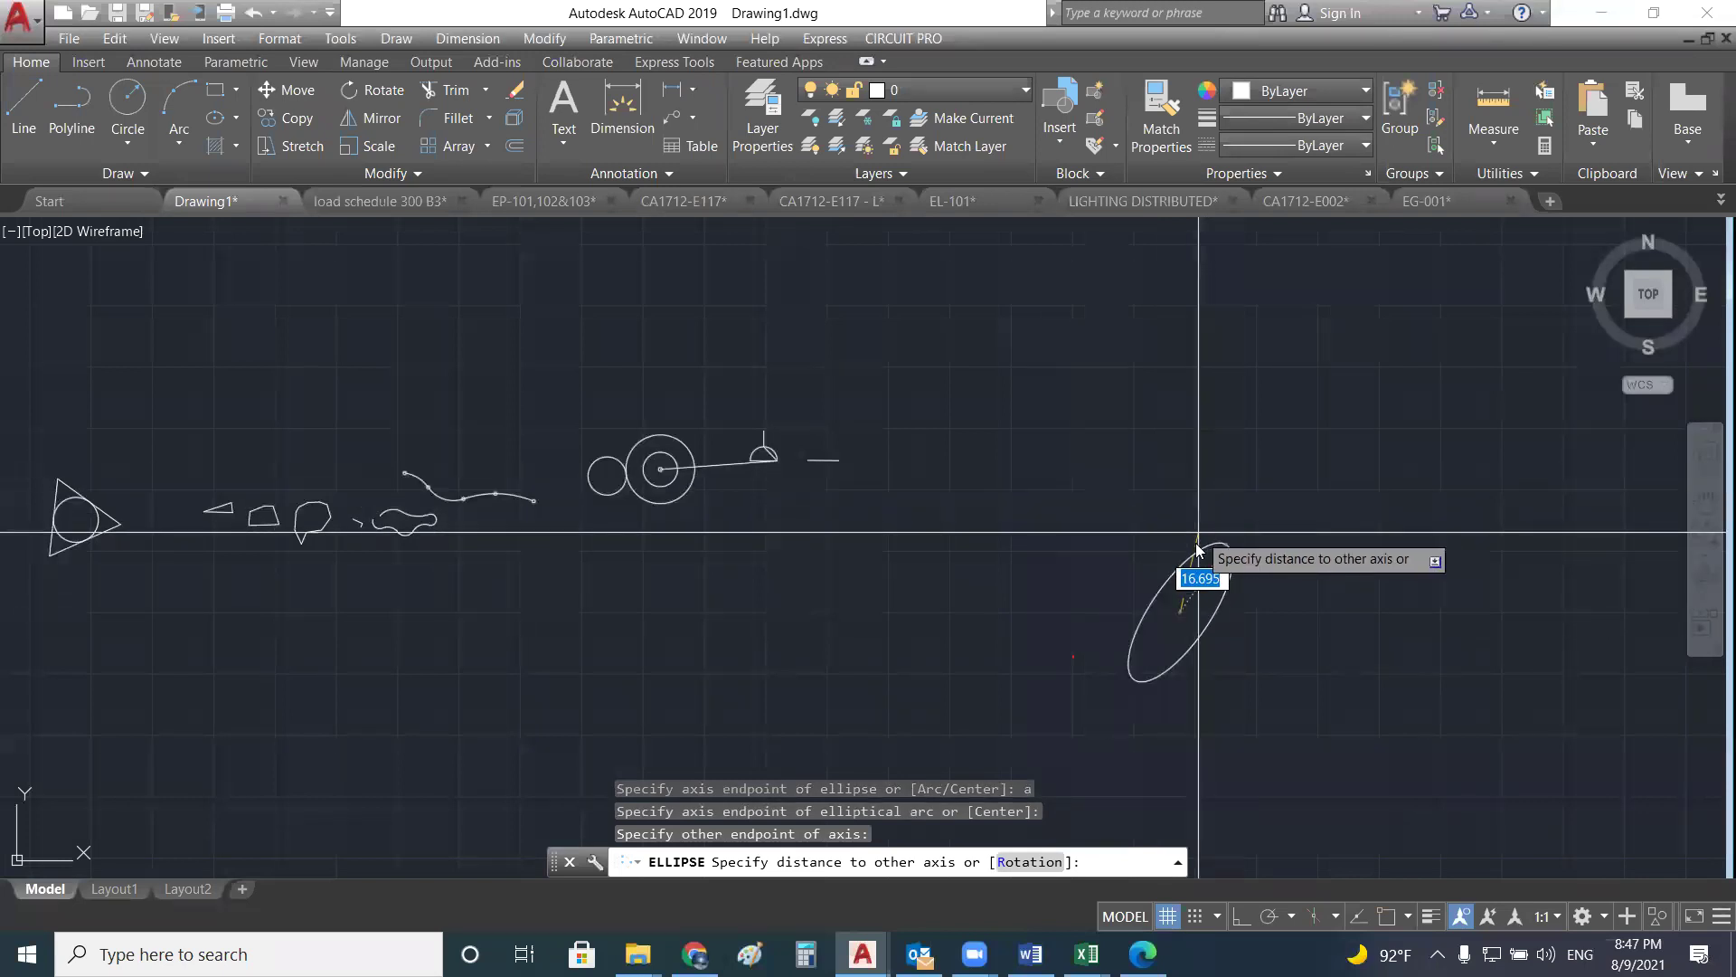
pyautogui.press('Escape')
pyautogui.write('EL')
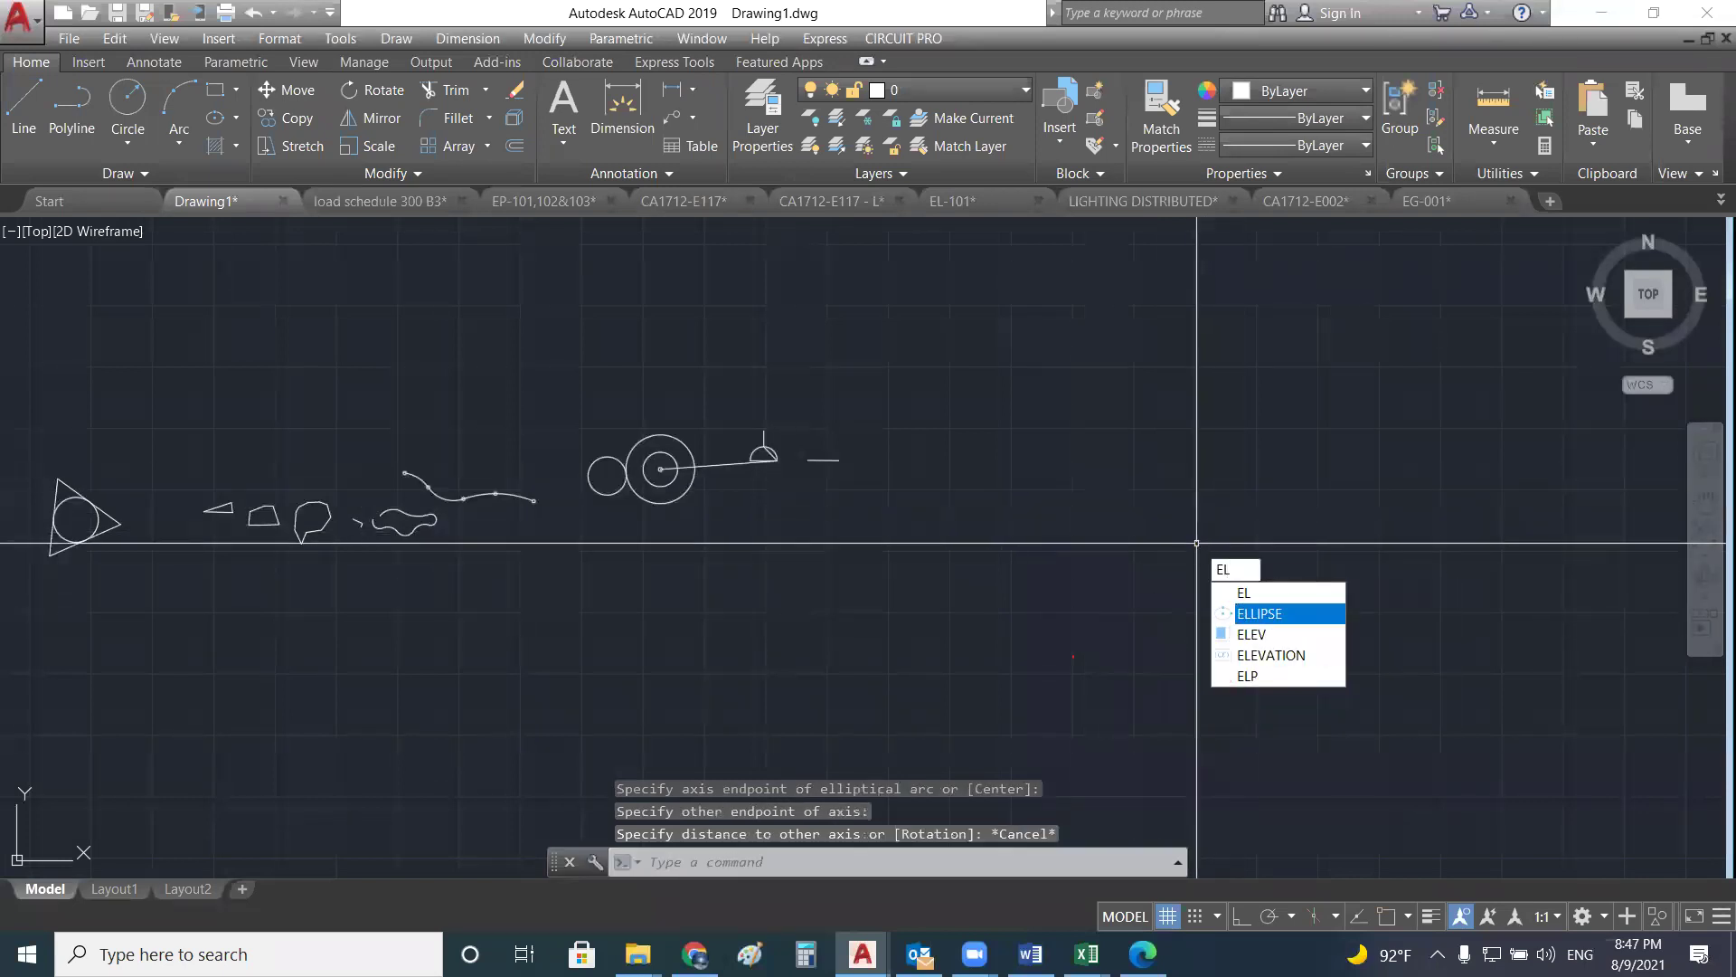
pyautogui.press('Return')
pyautogui.write('a')
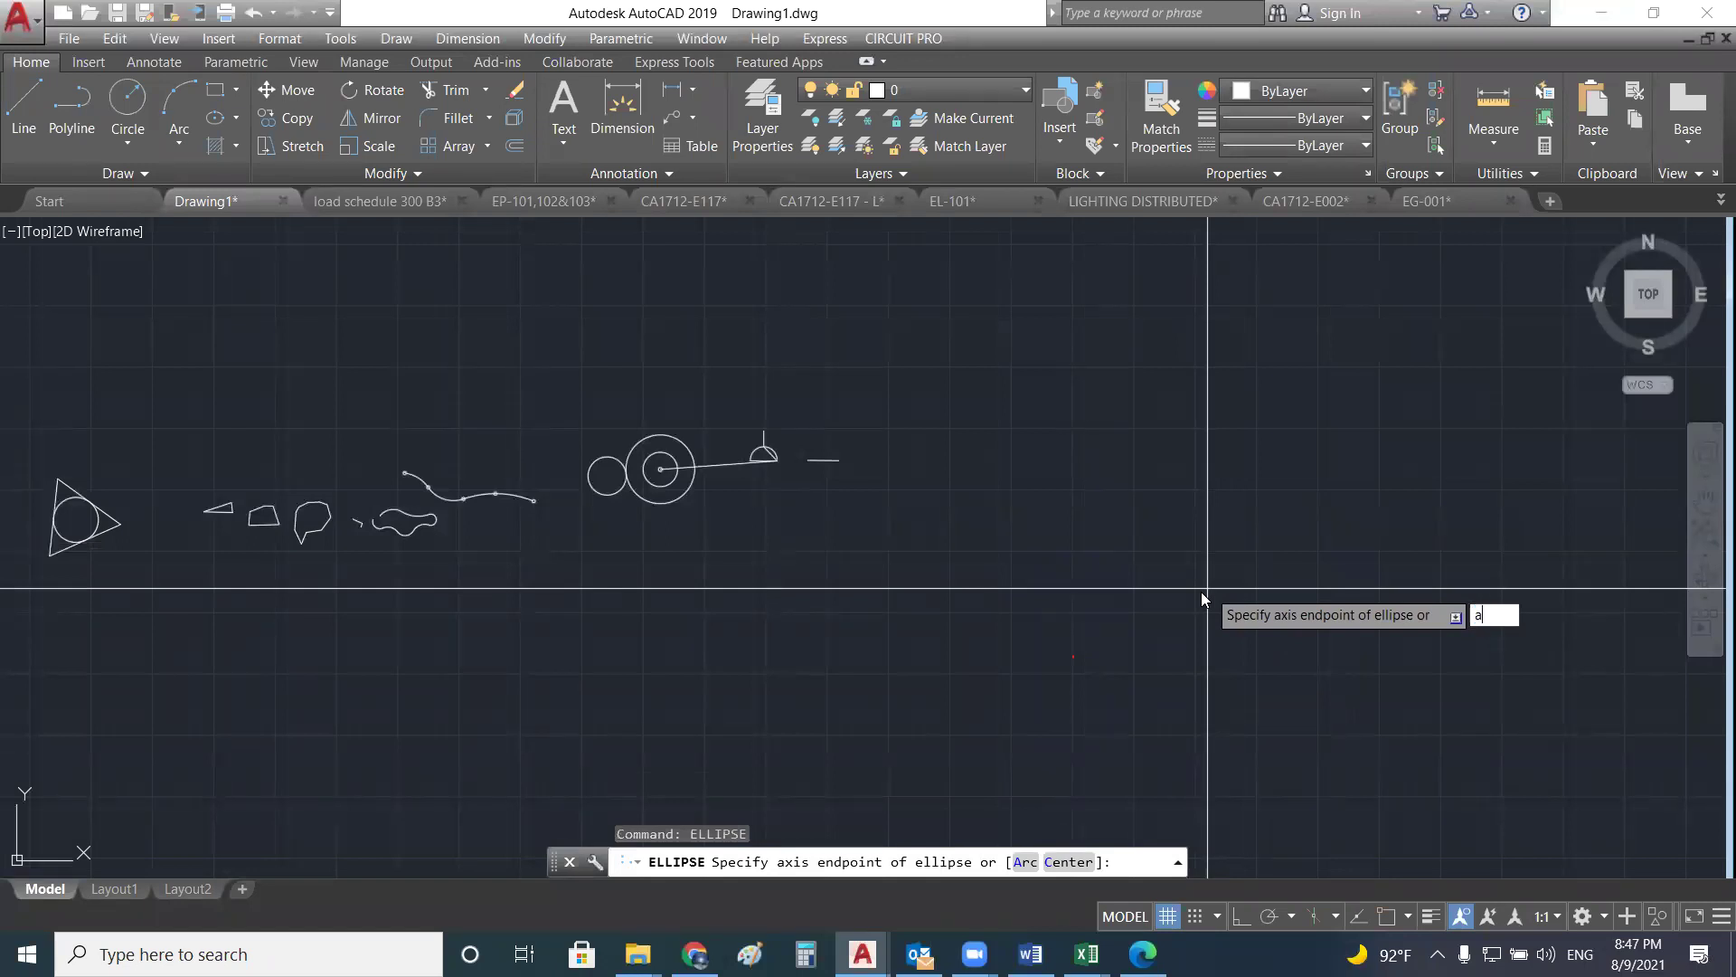
pyautogui.press('Return')
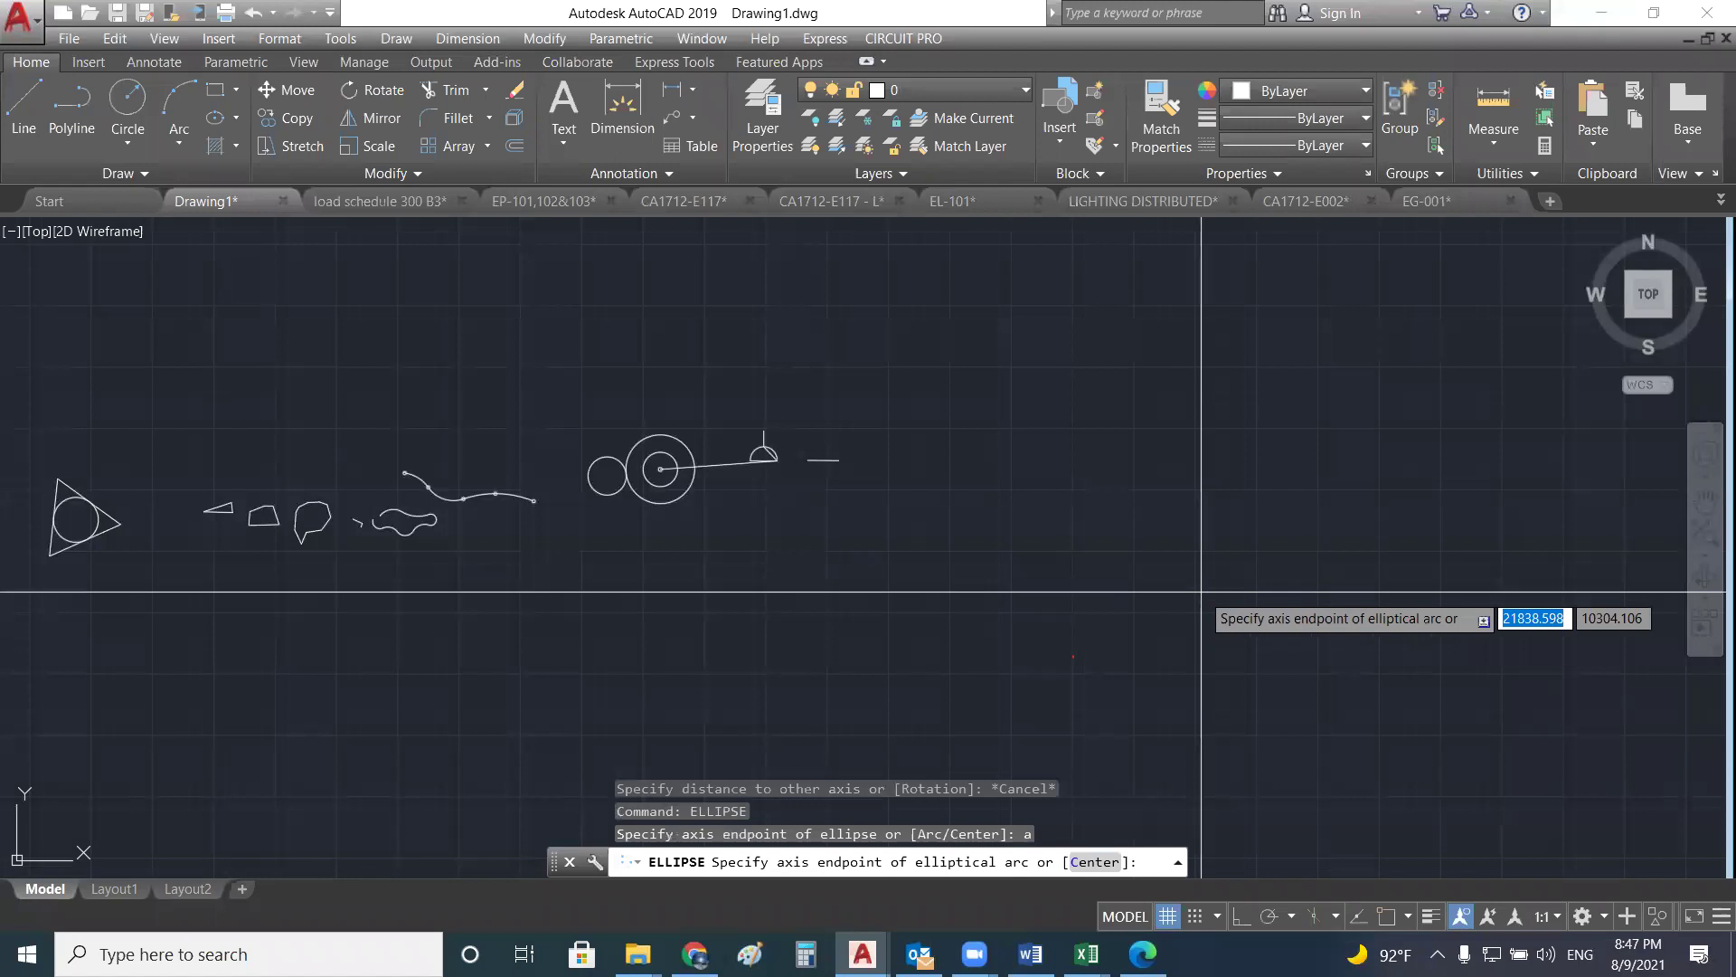
pyautogui.click(1186, 534)
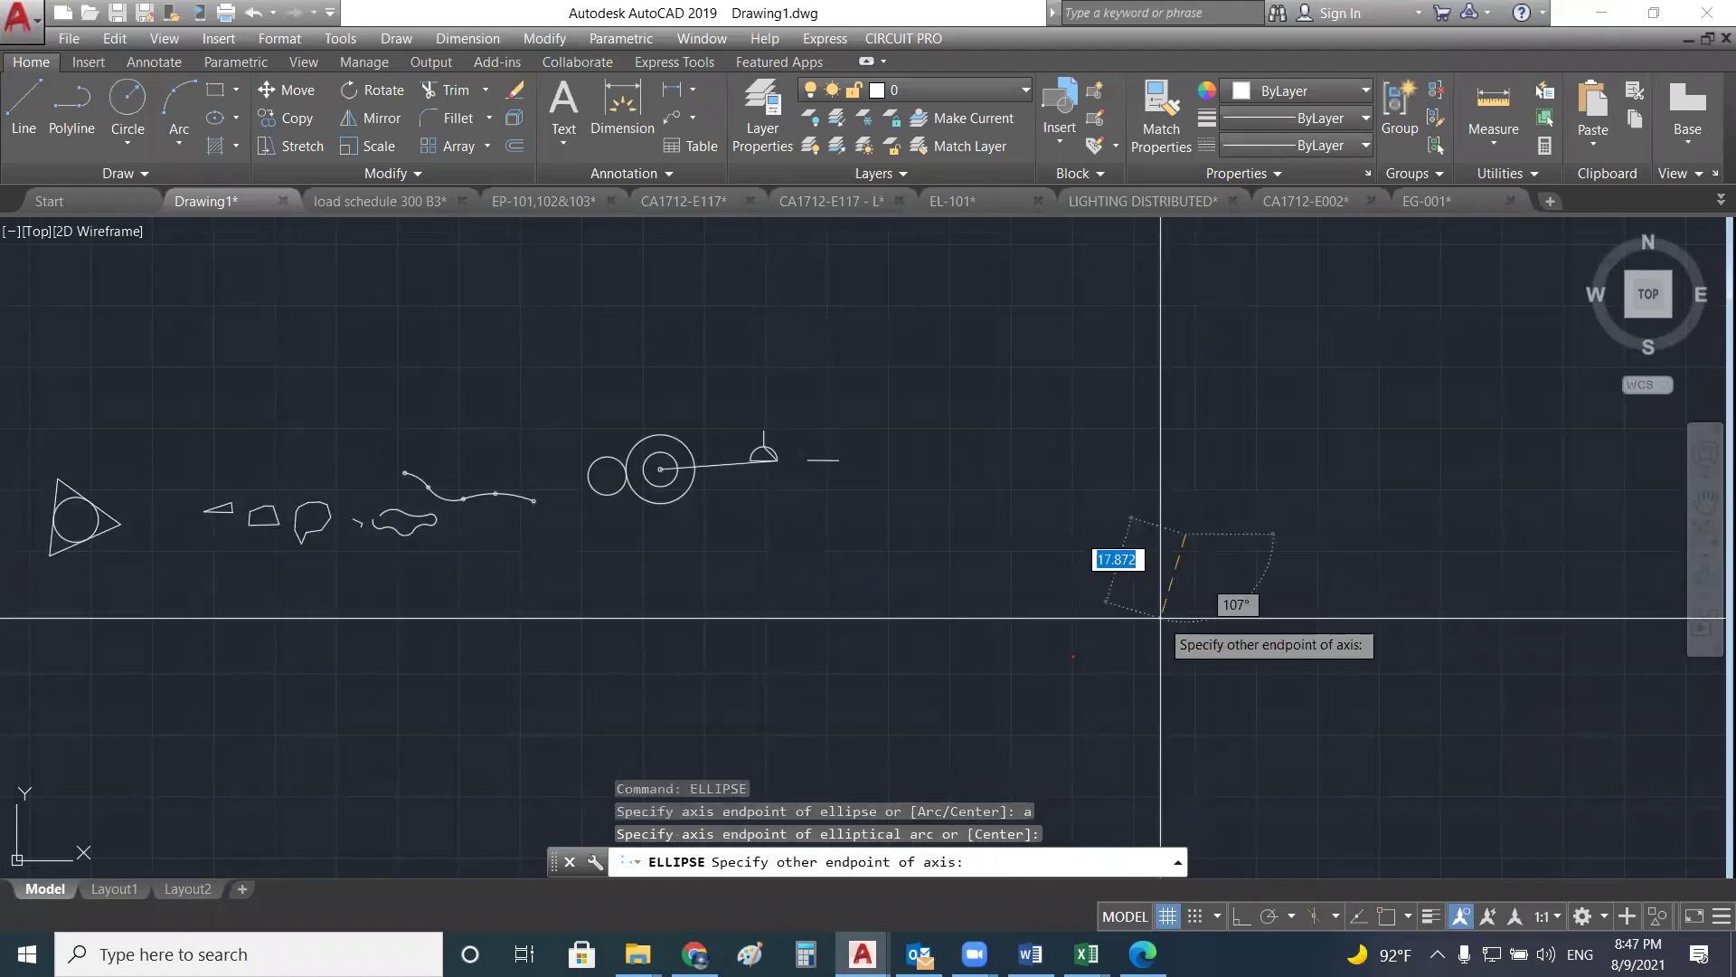
pyautogui.click(1202, 602)
pyautogui.press('Escape')
pyautogui.press('Escape')
pyautogui.press('Escape')
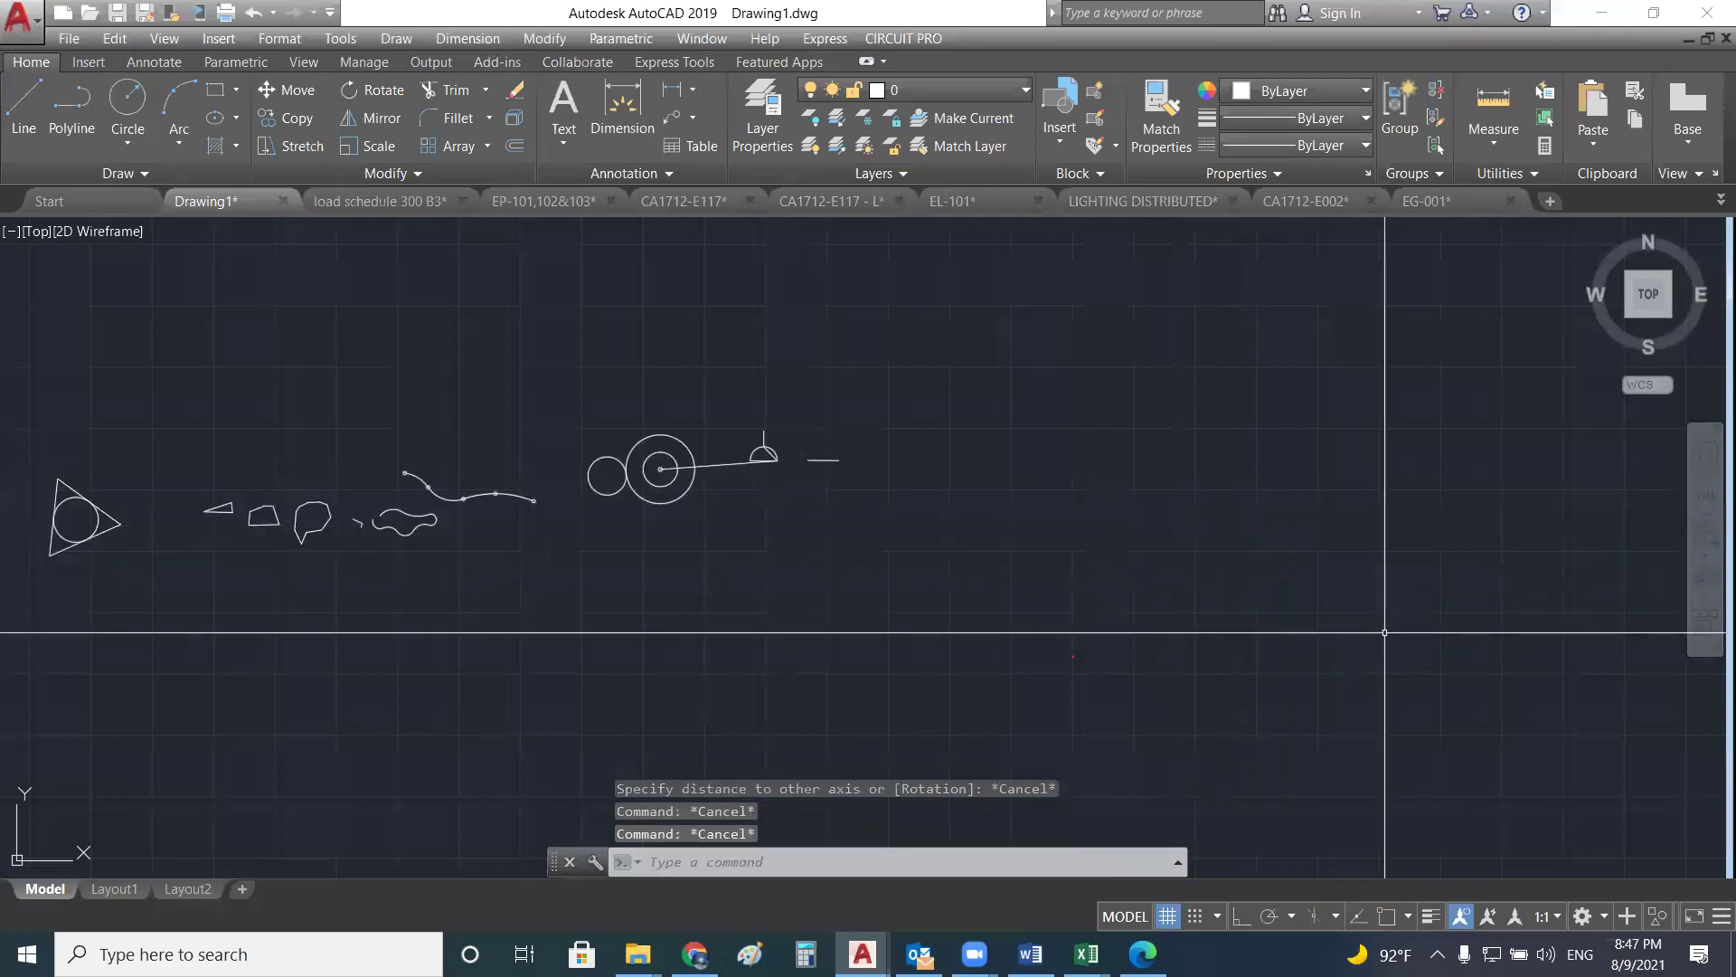
pyautogui.press('Escape')
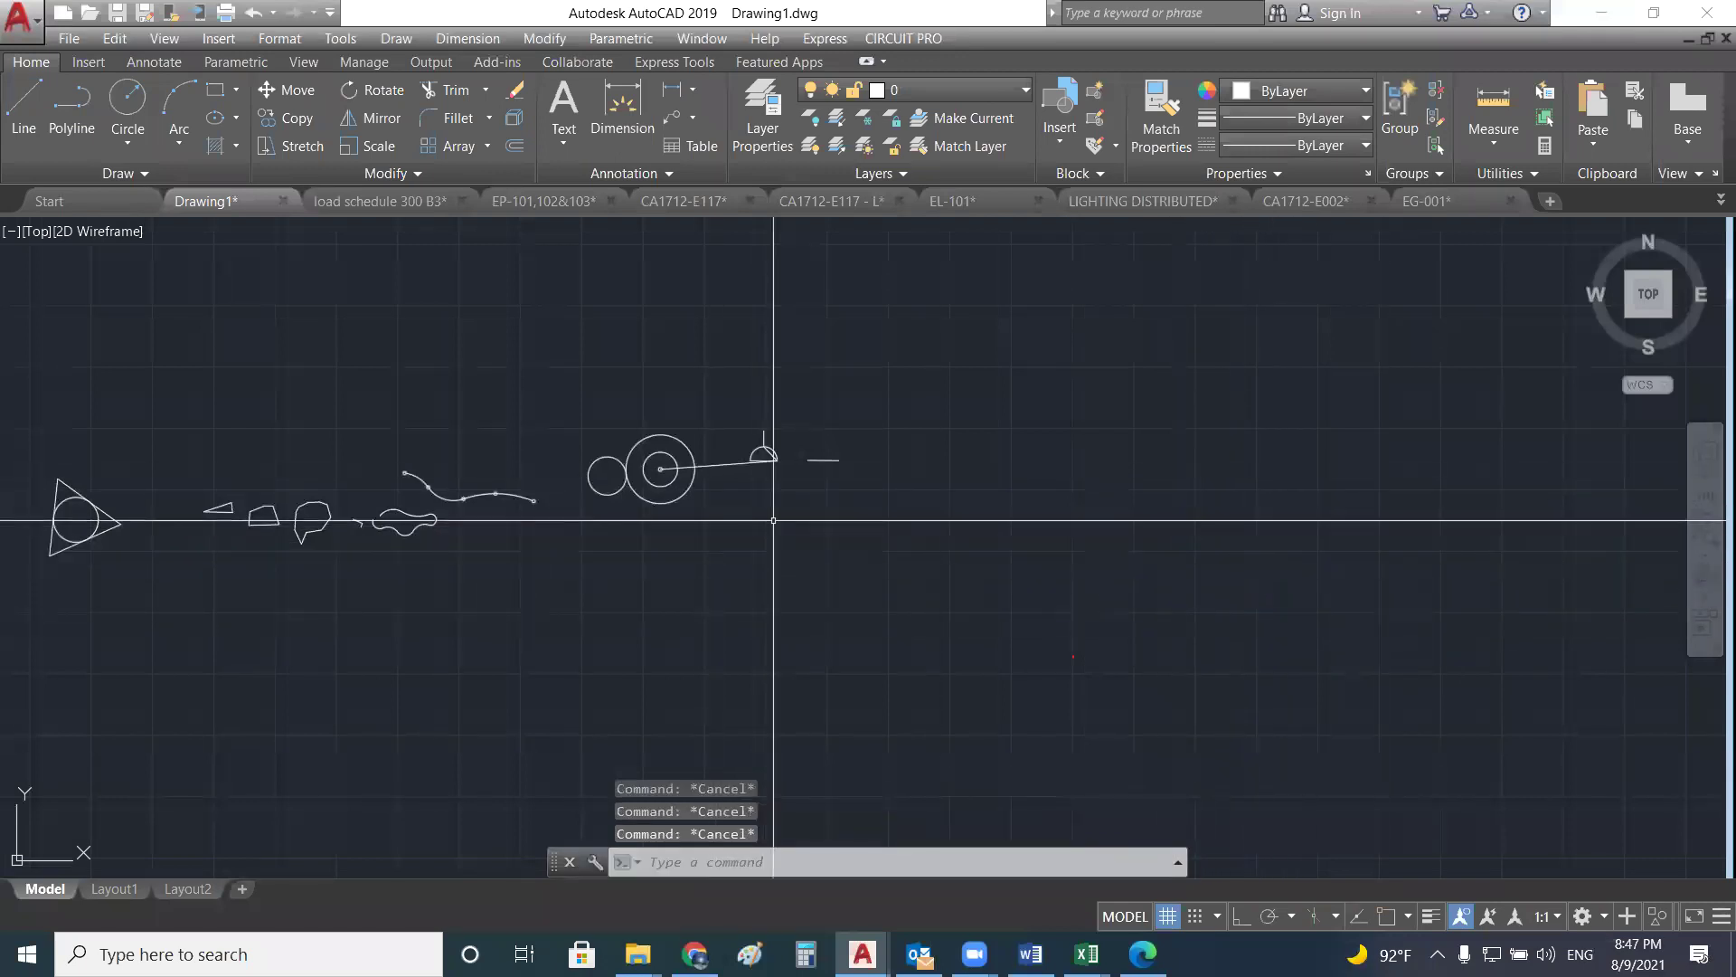
pyautogui.write('el')
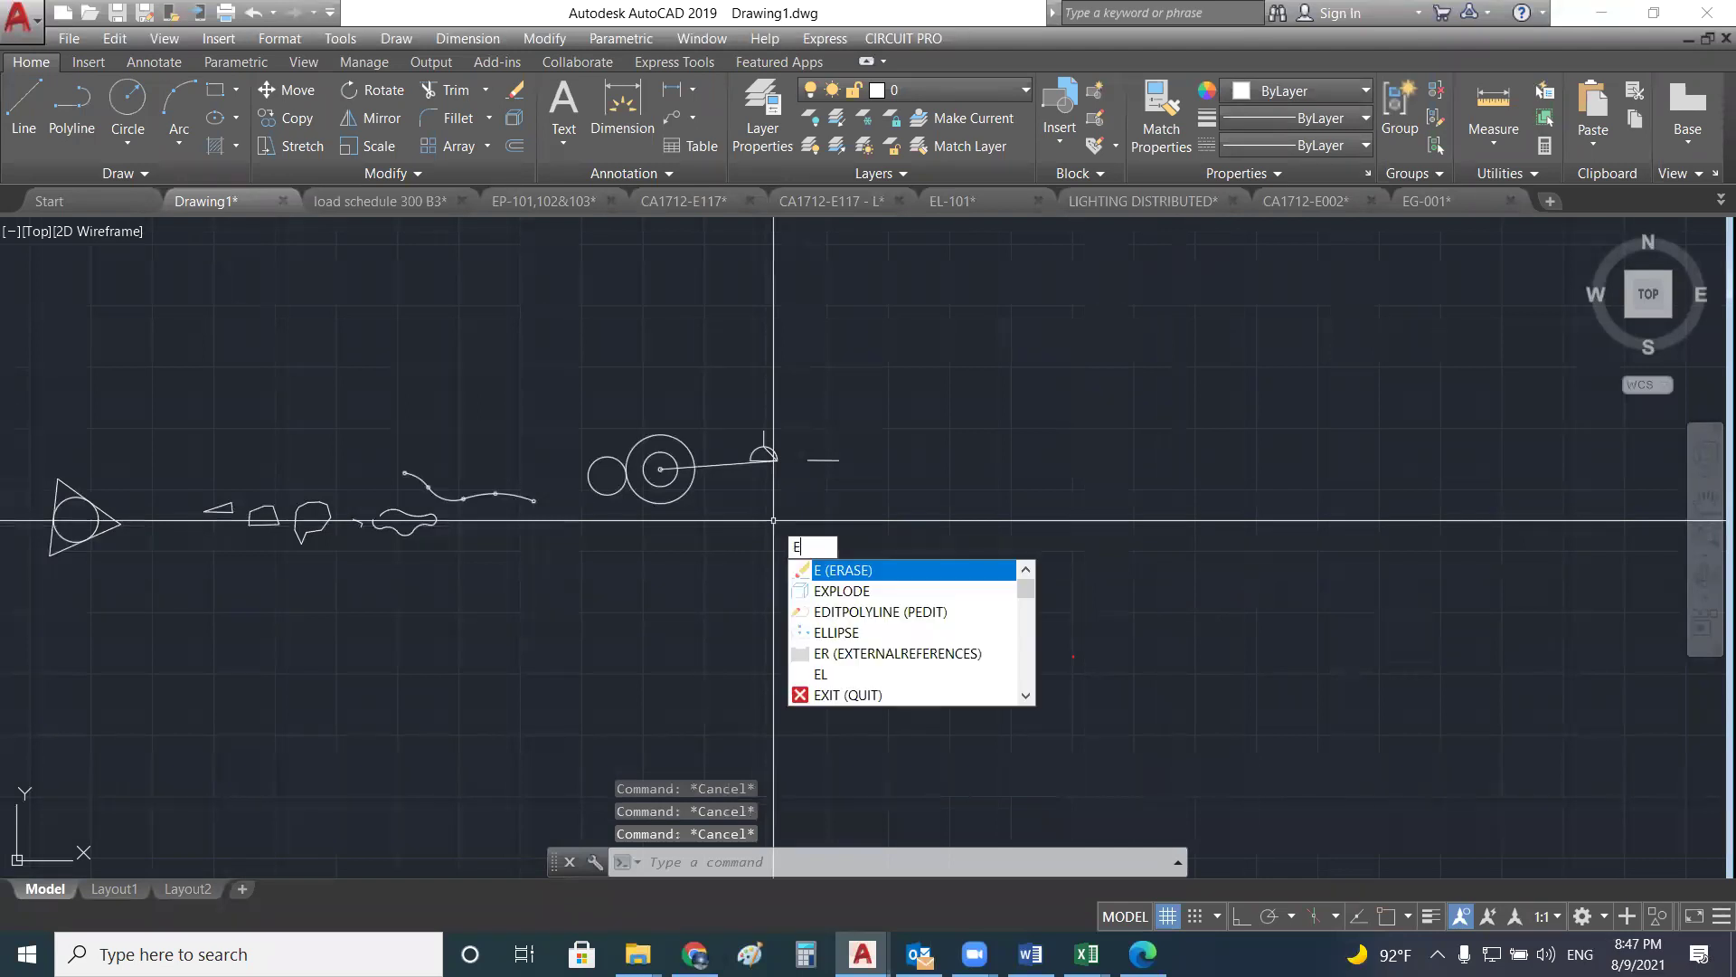
pyautogui.press('Escape')
pyautogui.write('ell')
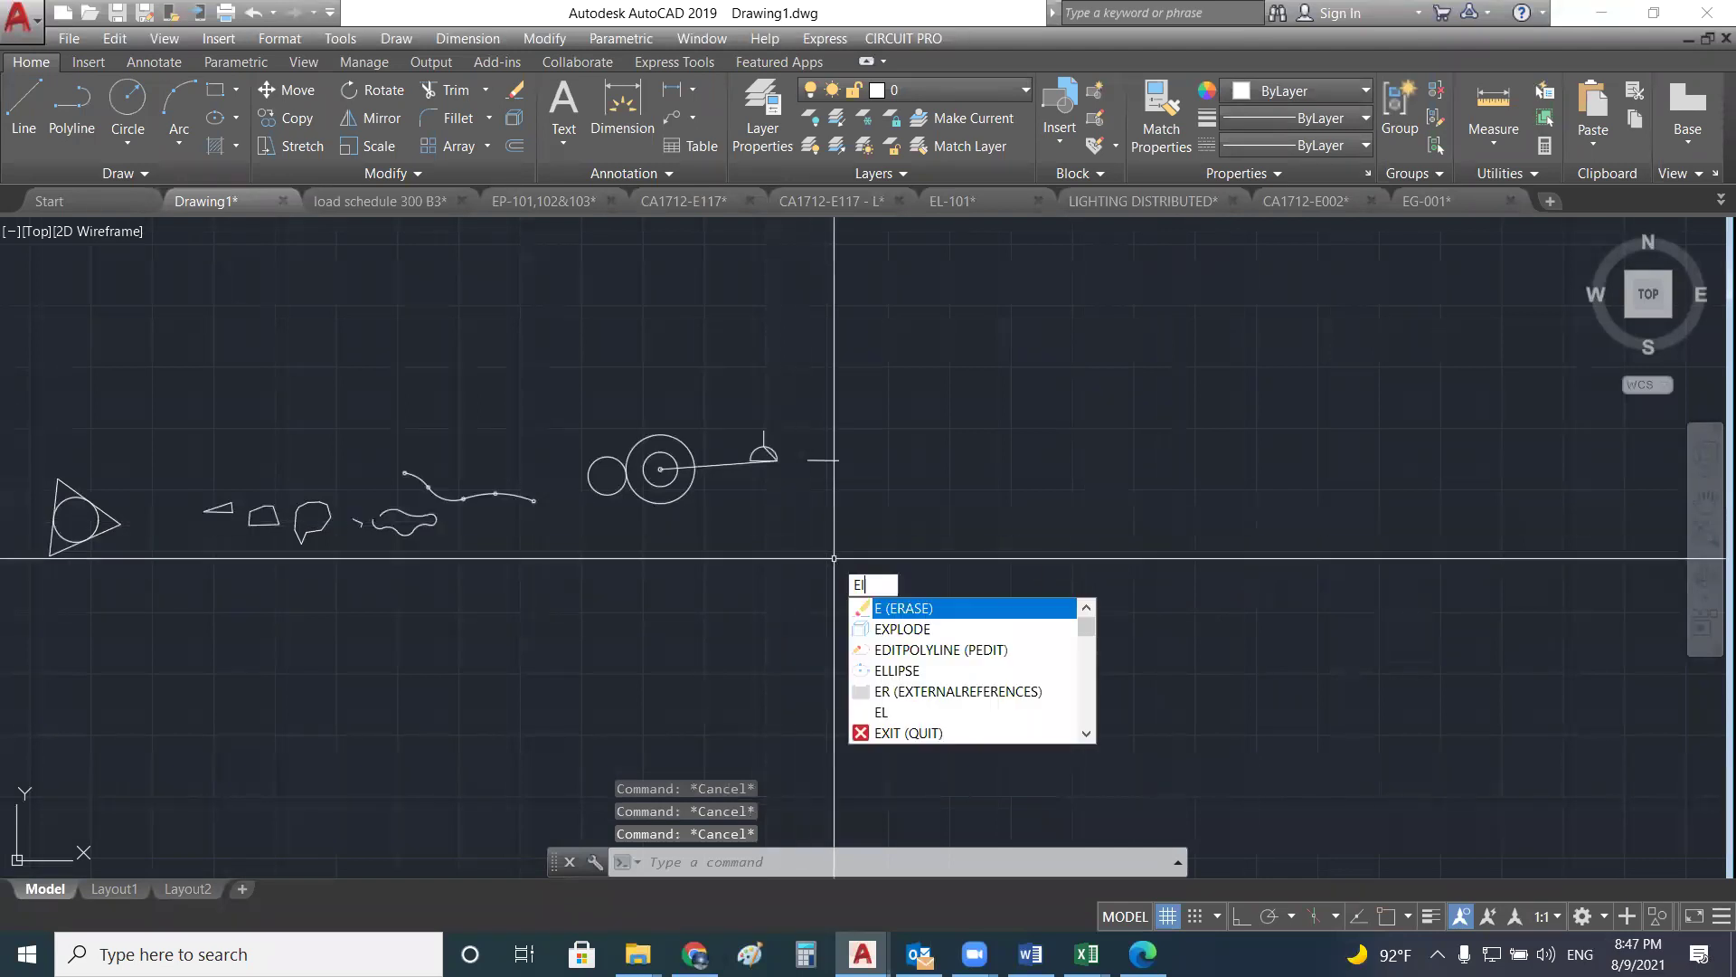
pyautogui.click(893, 610)
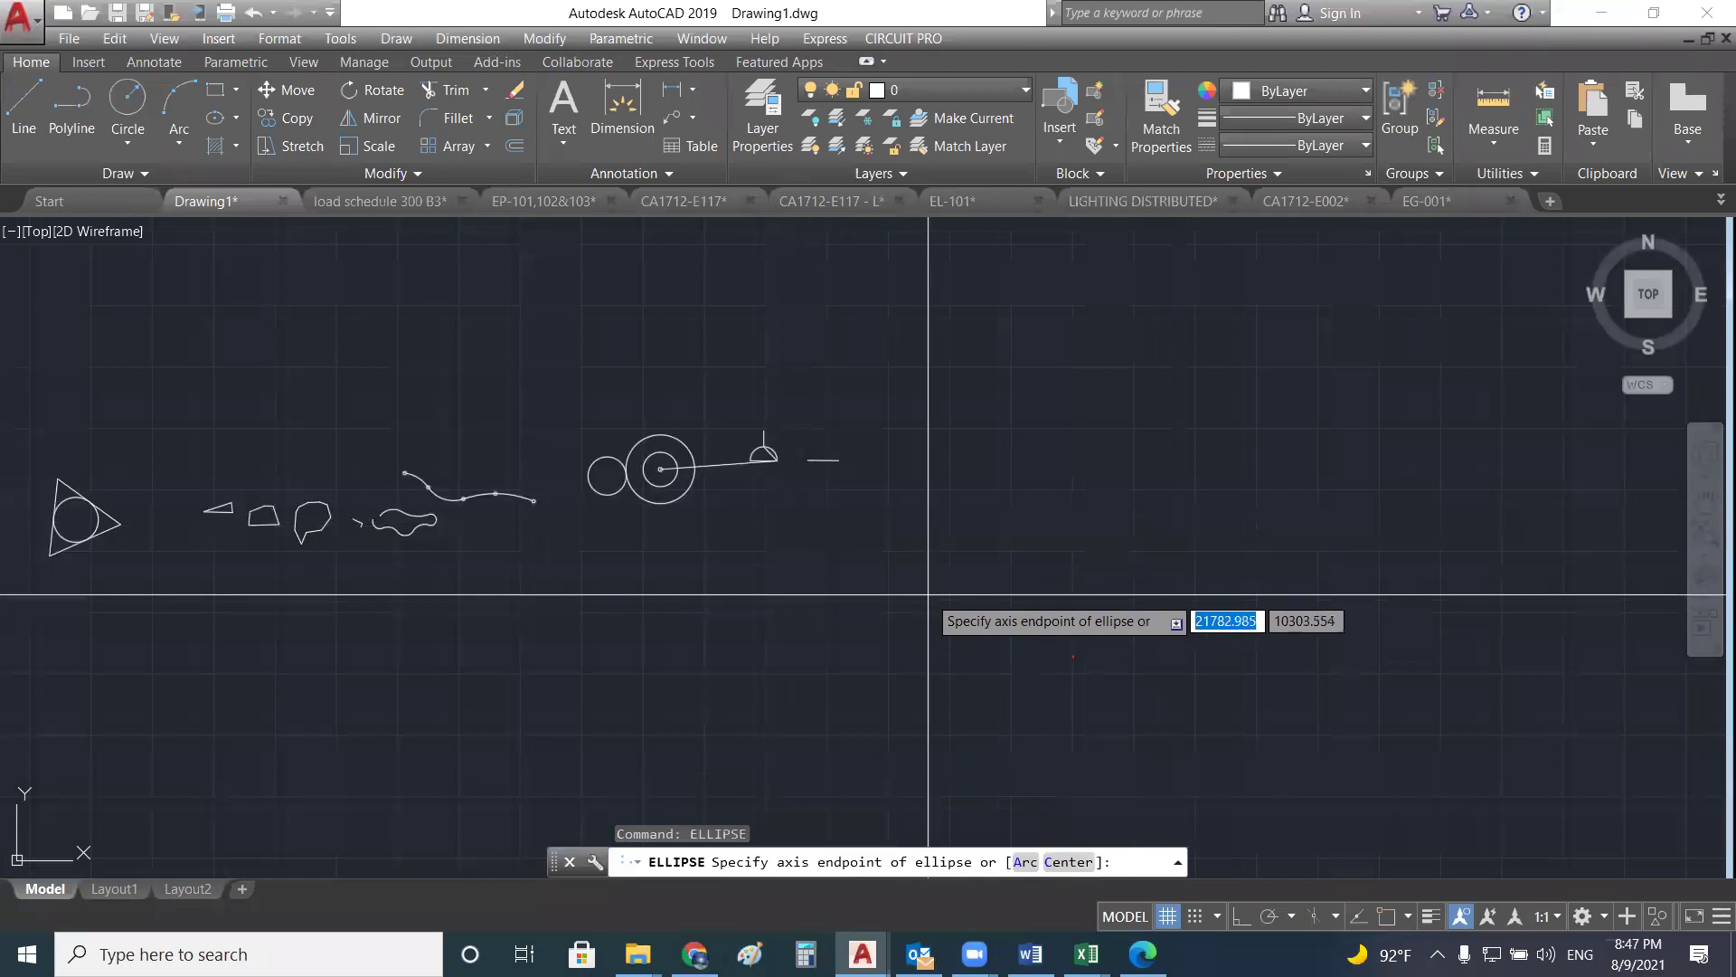
pyautogui.click(962, 545)
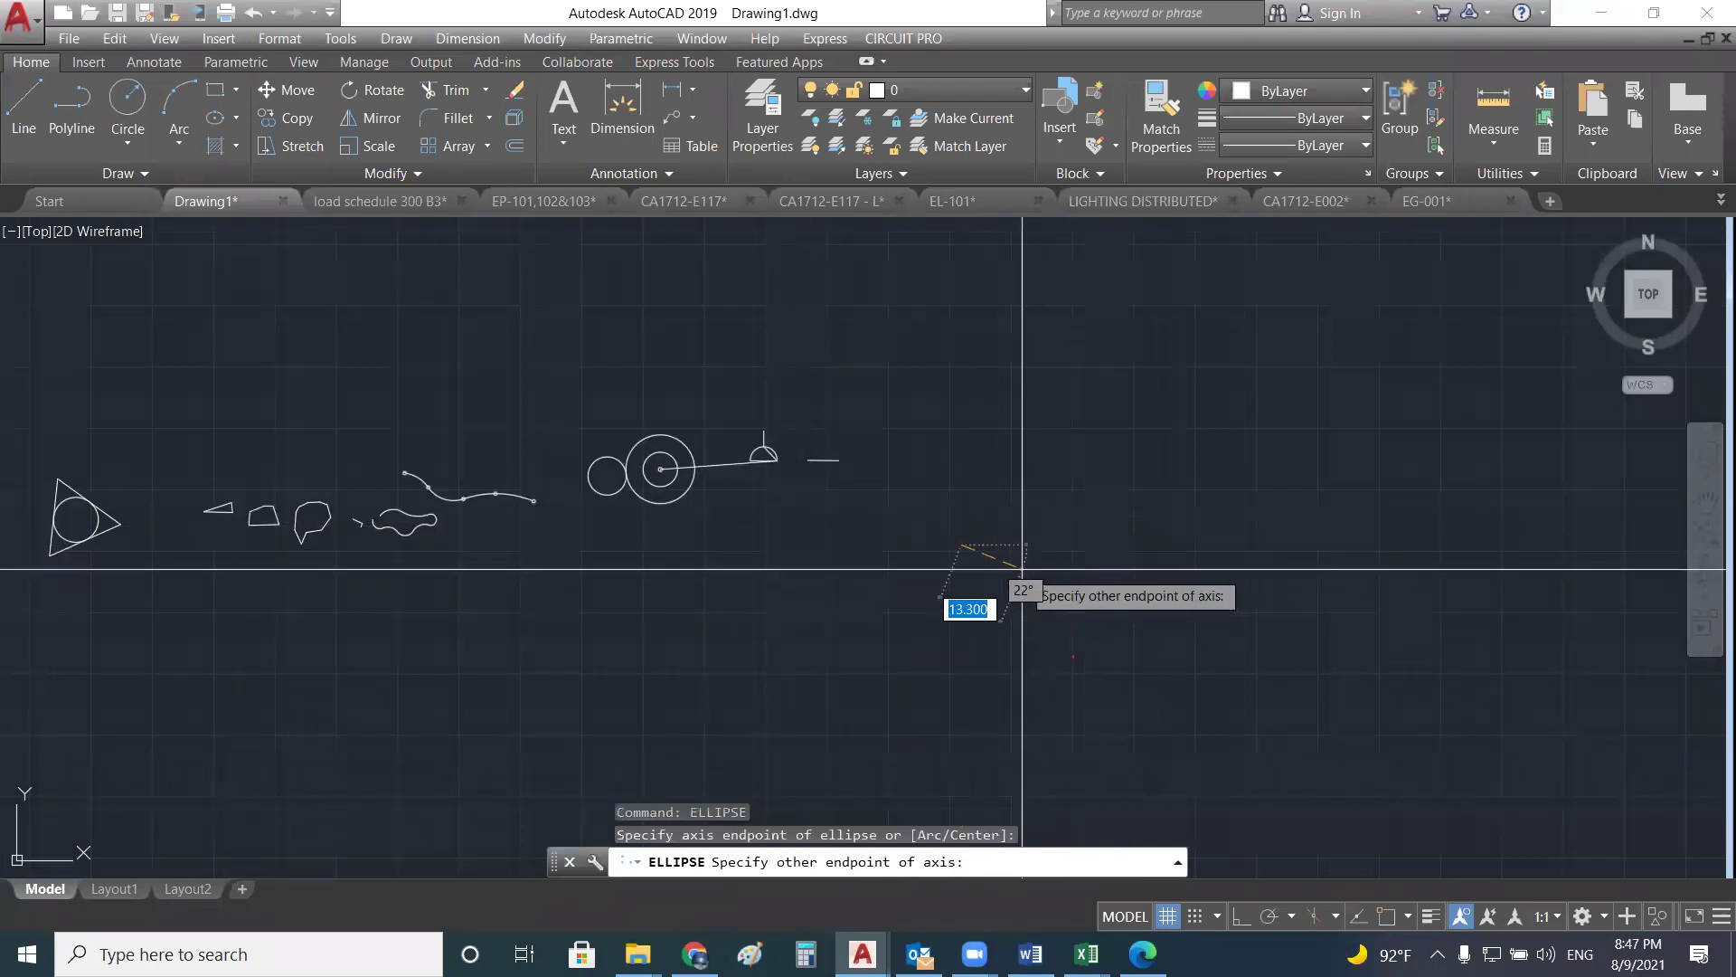
pyautogui.press('Escape')
# - Draw a wide horizontal ellipse from its center point in the open area to the right of the existing shapes
pyautogui.write('ELLIPSE')
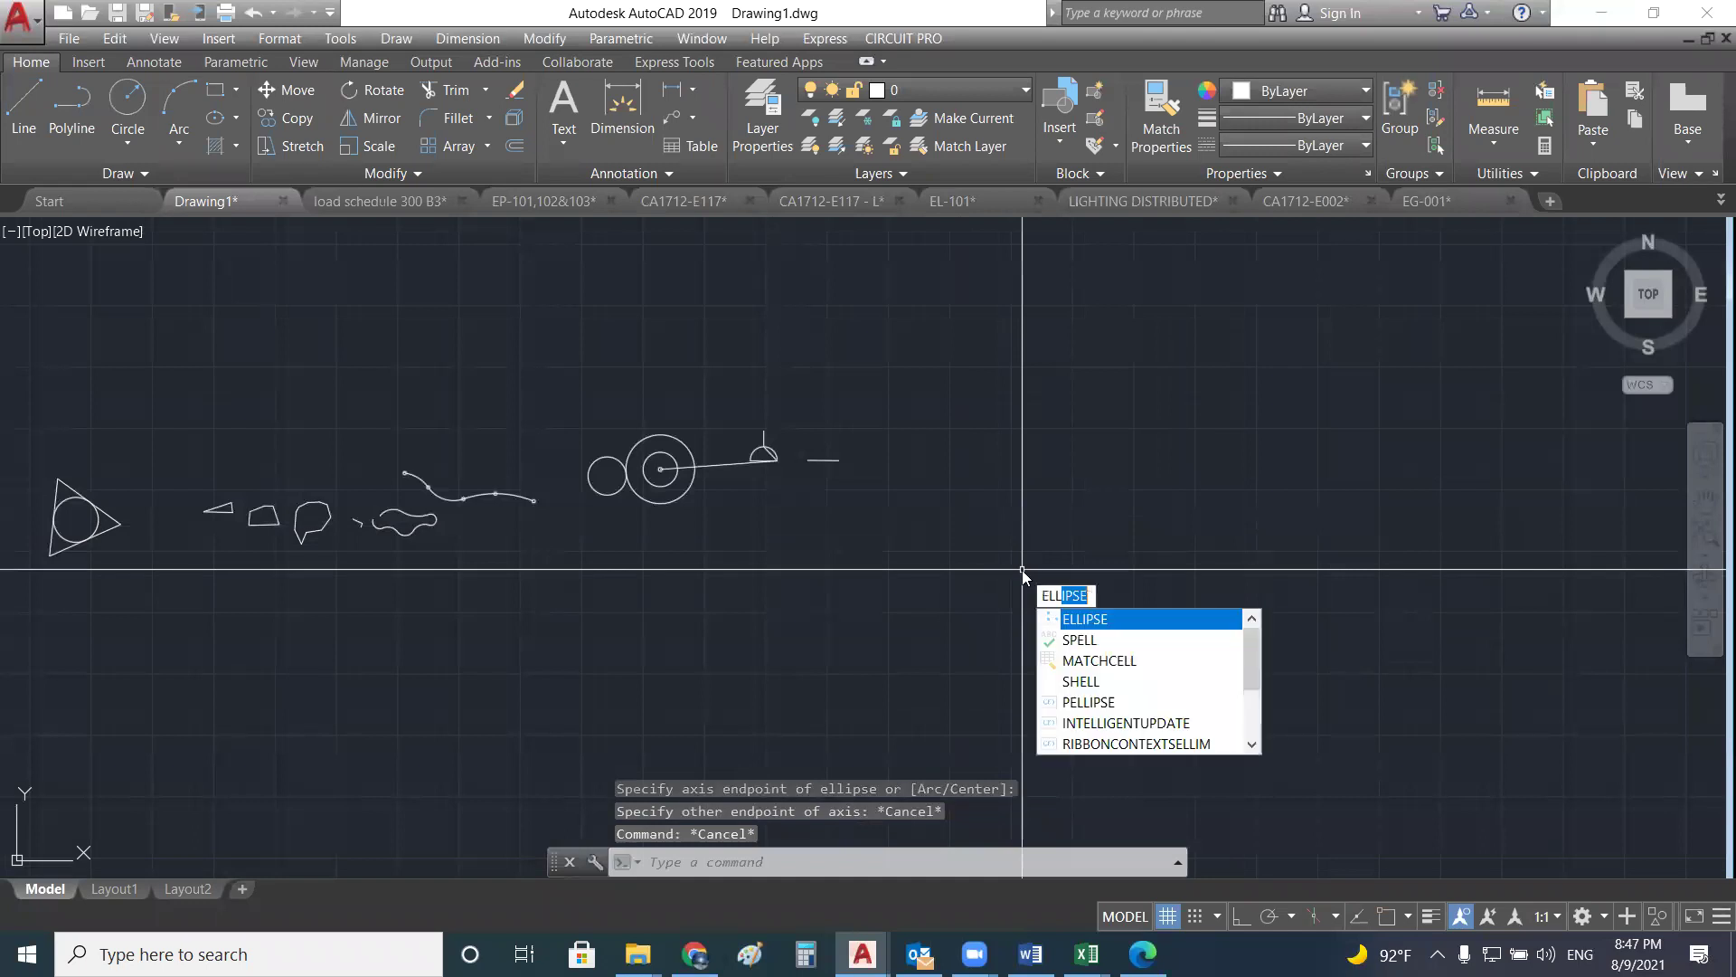
pyautogui.press('Return')
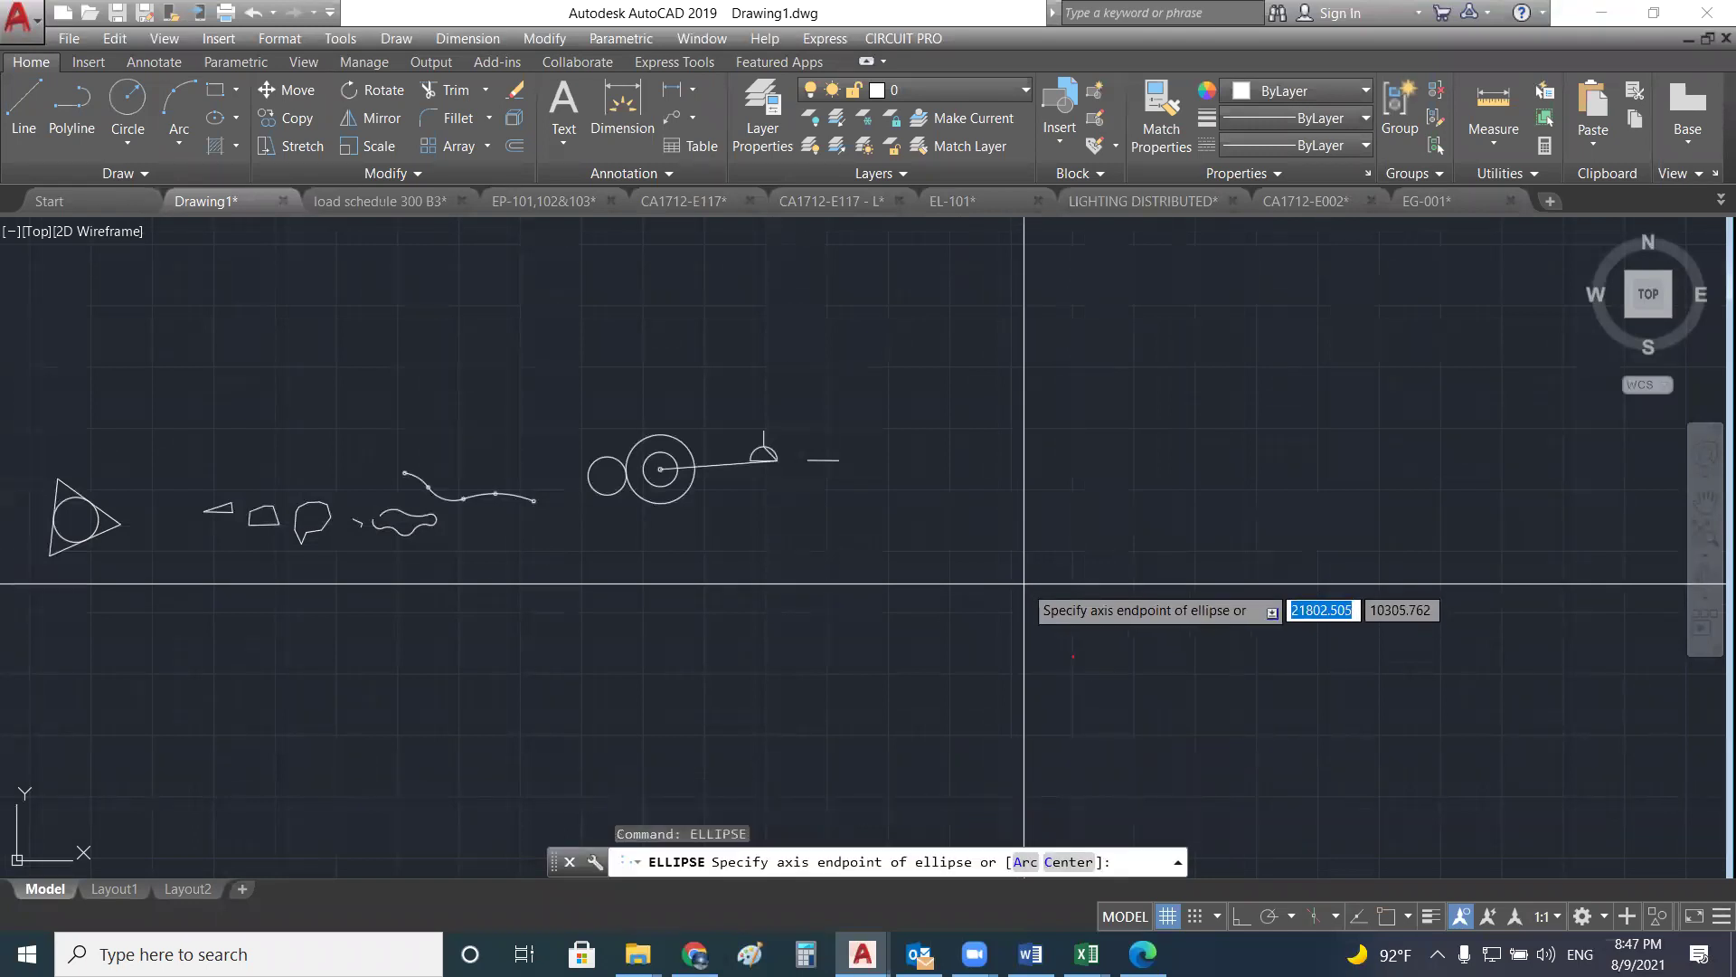
pyautogui.write('c')
pyautogui.press('Return')
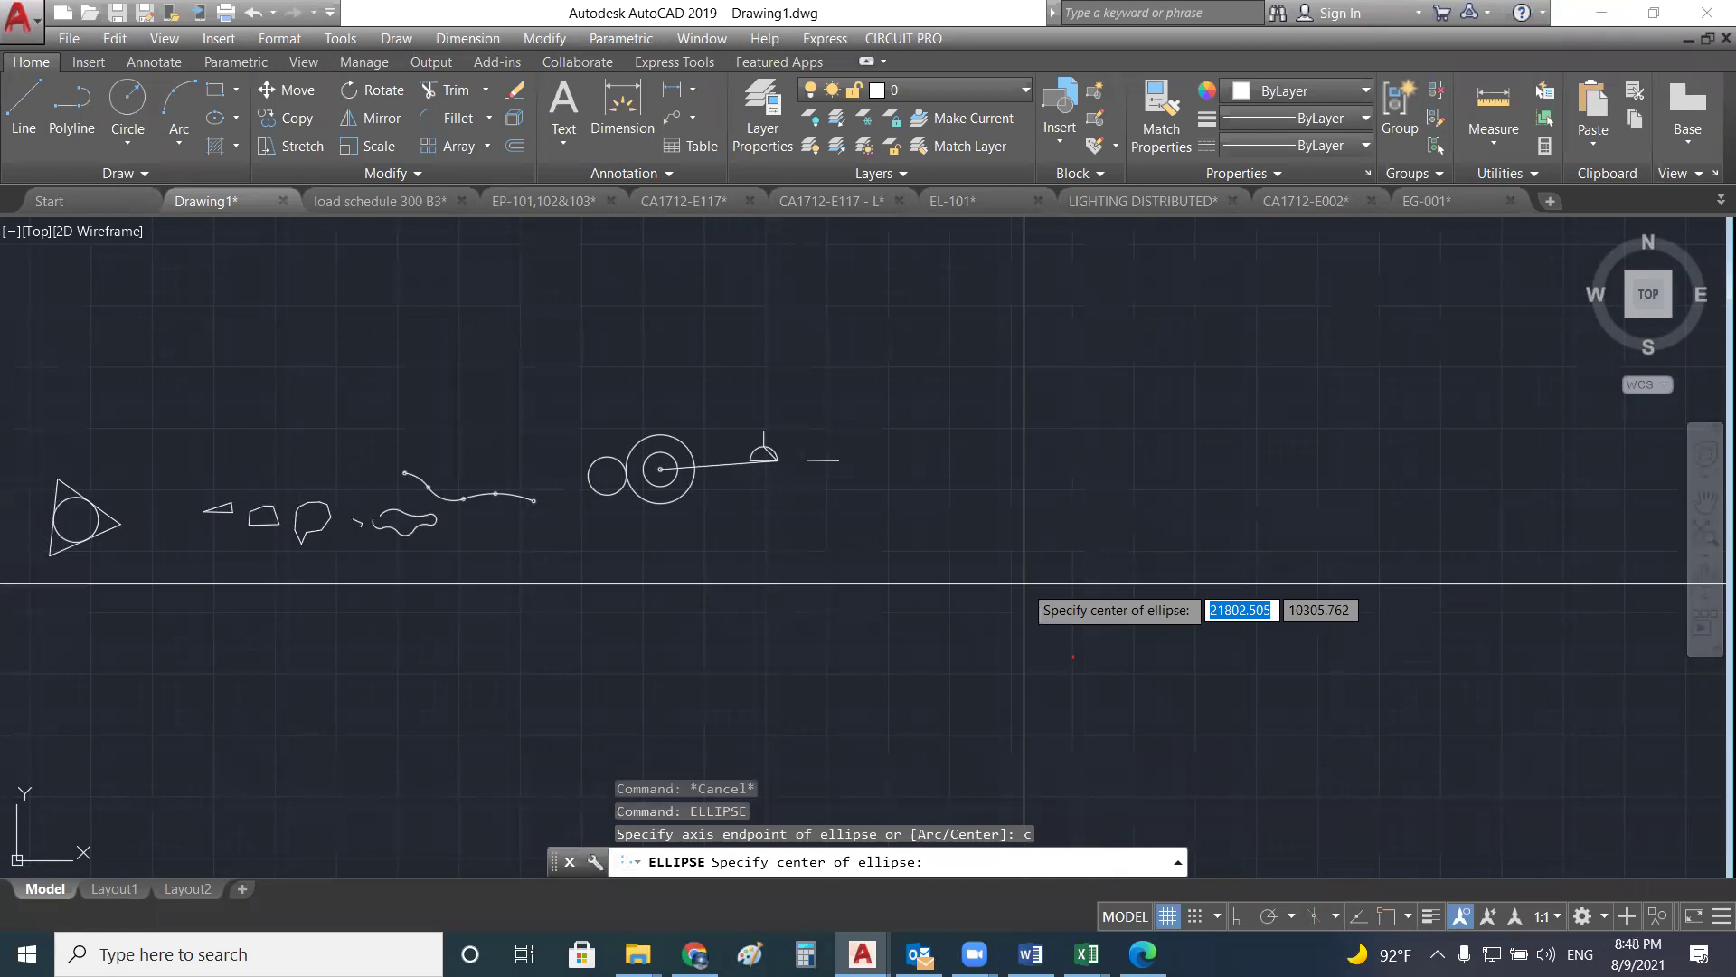
pyautogui.click(1024, 583)
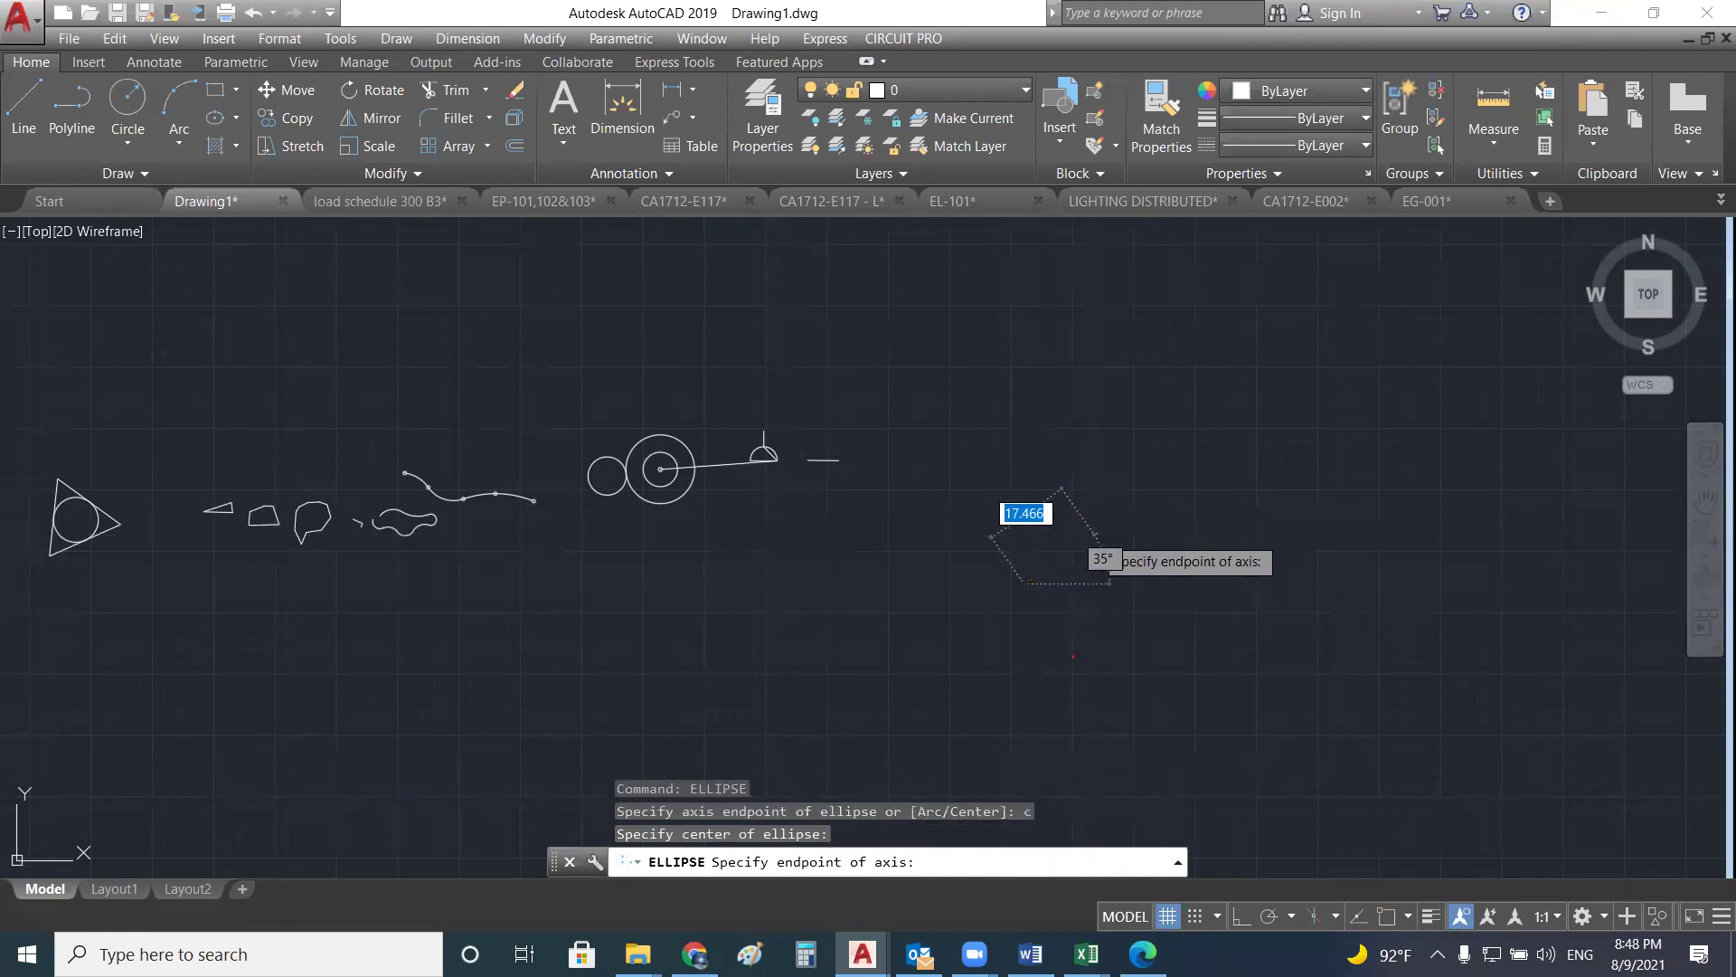
pyautogui.click(1024, 448)
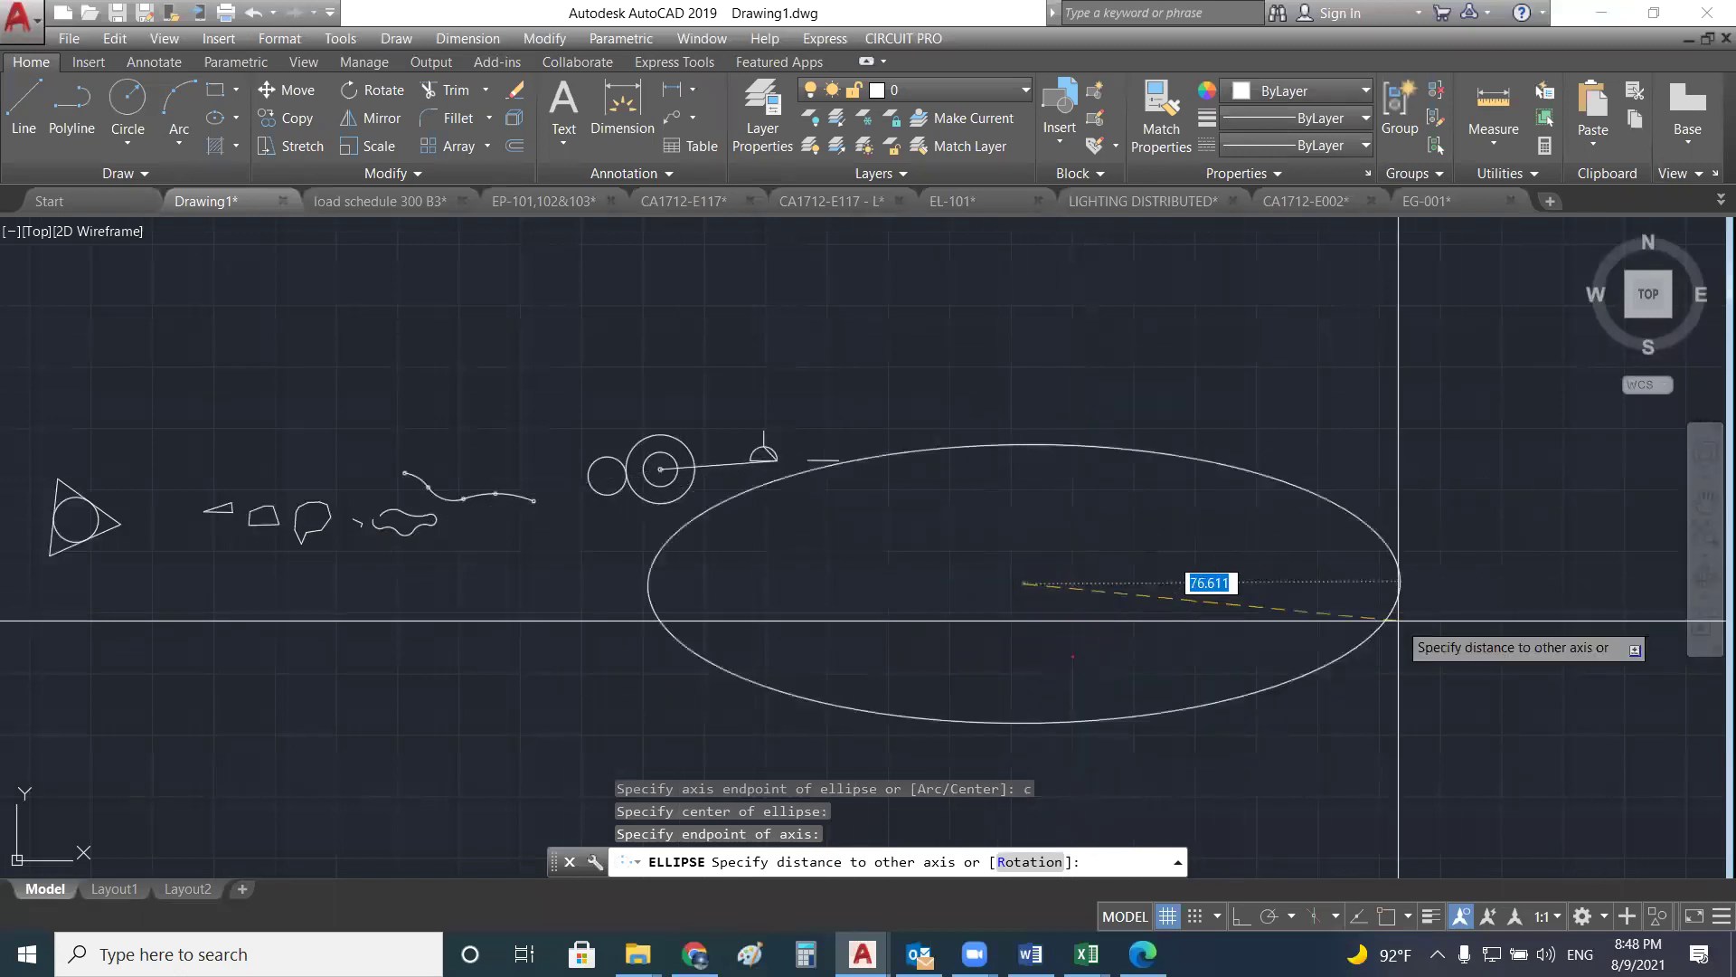
pyautogui.press('Escape')
pyautogui.press('Escape')
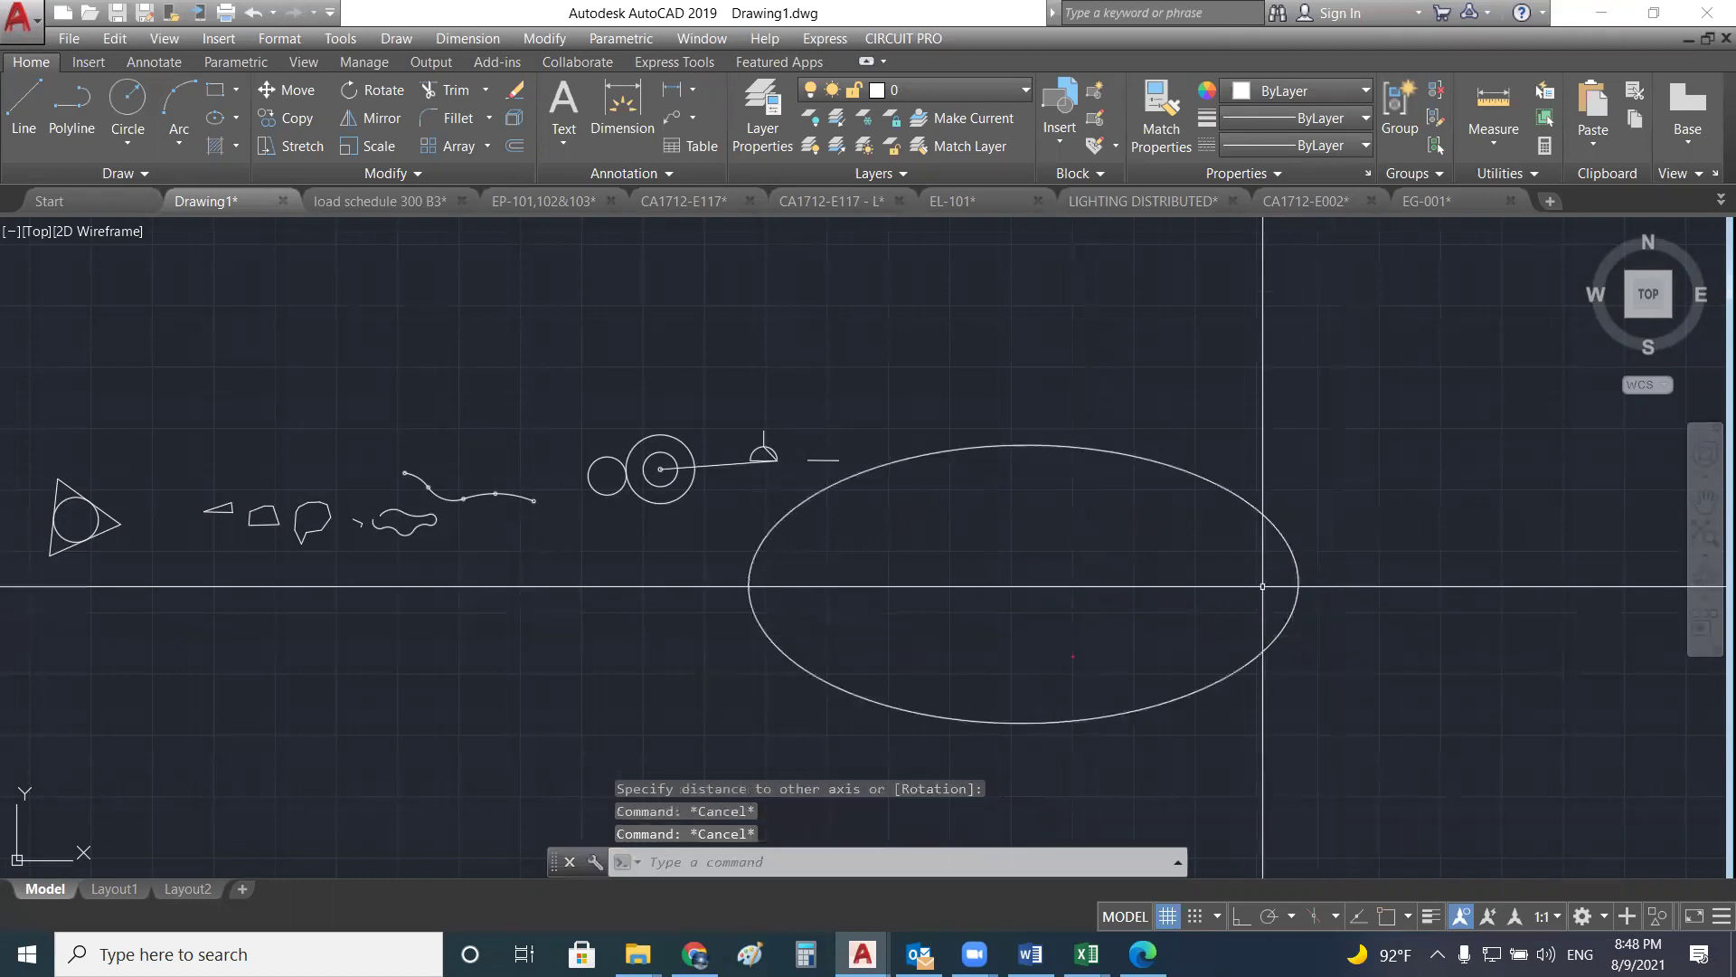
pyautogui.scroll(-6, 1262, 586)
pyautogui.write('E')
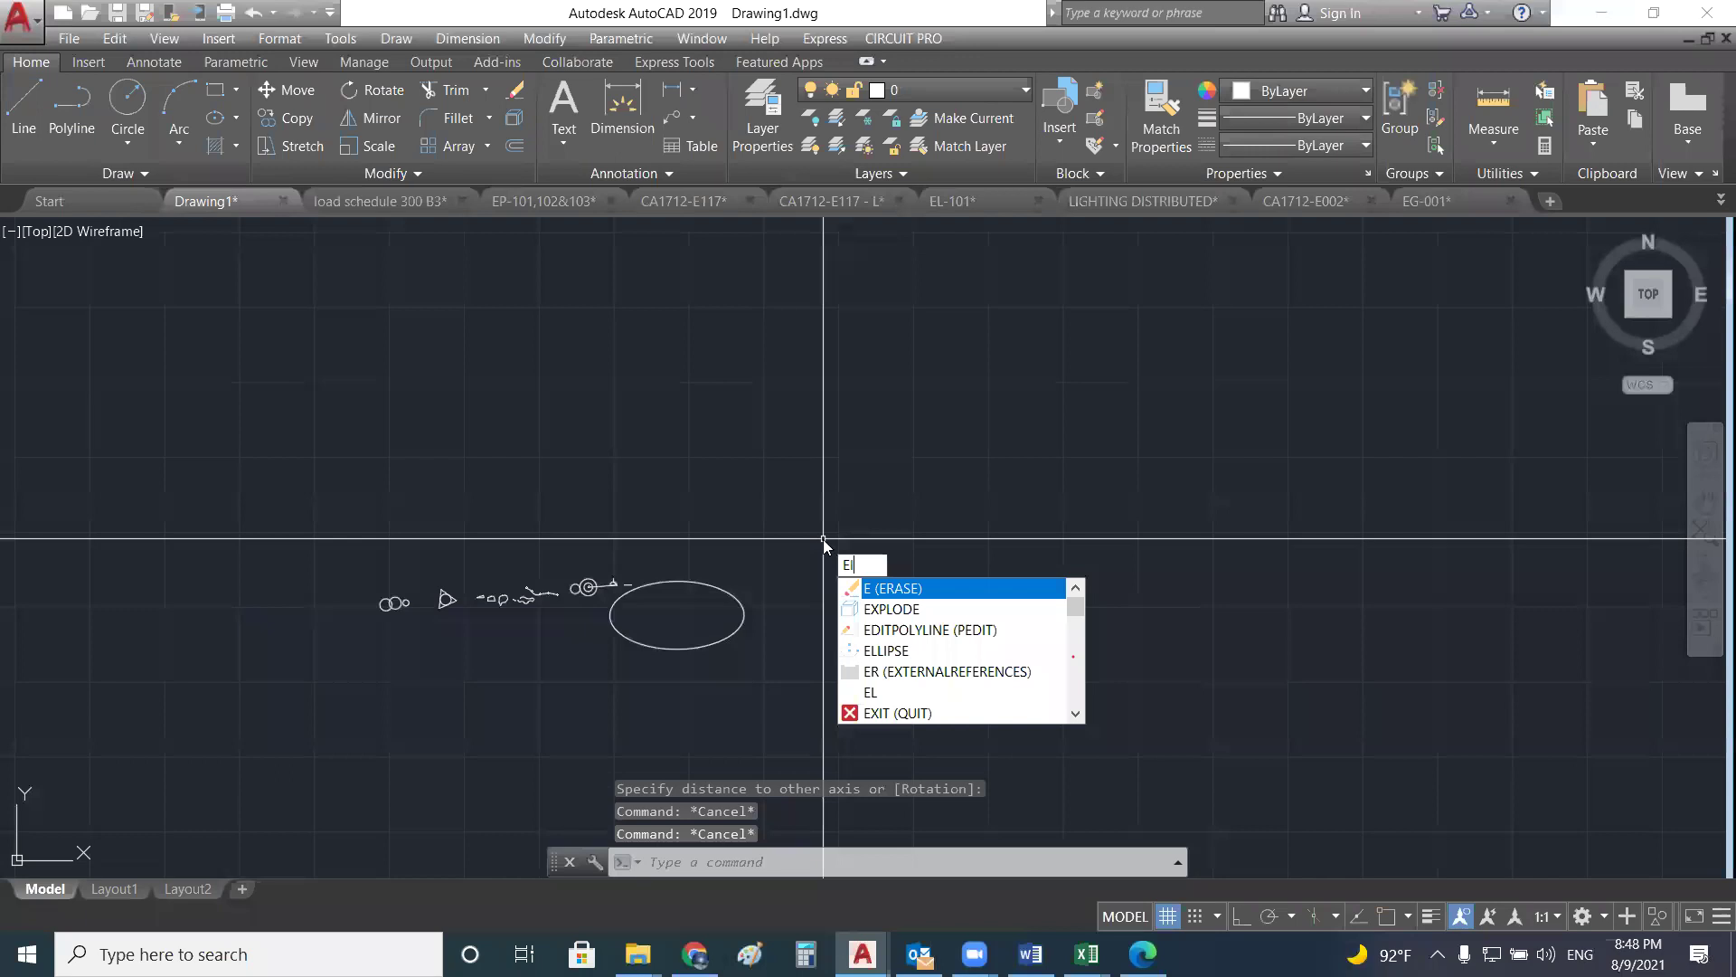
pyautogui.write('l')
pyautogui.press('Return')
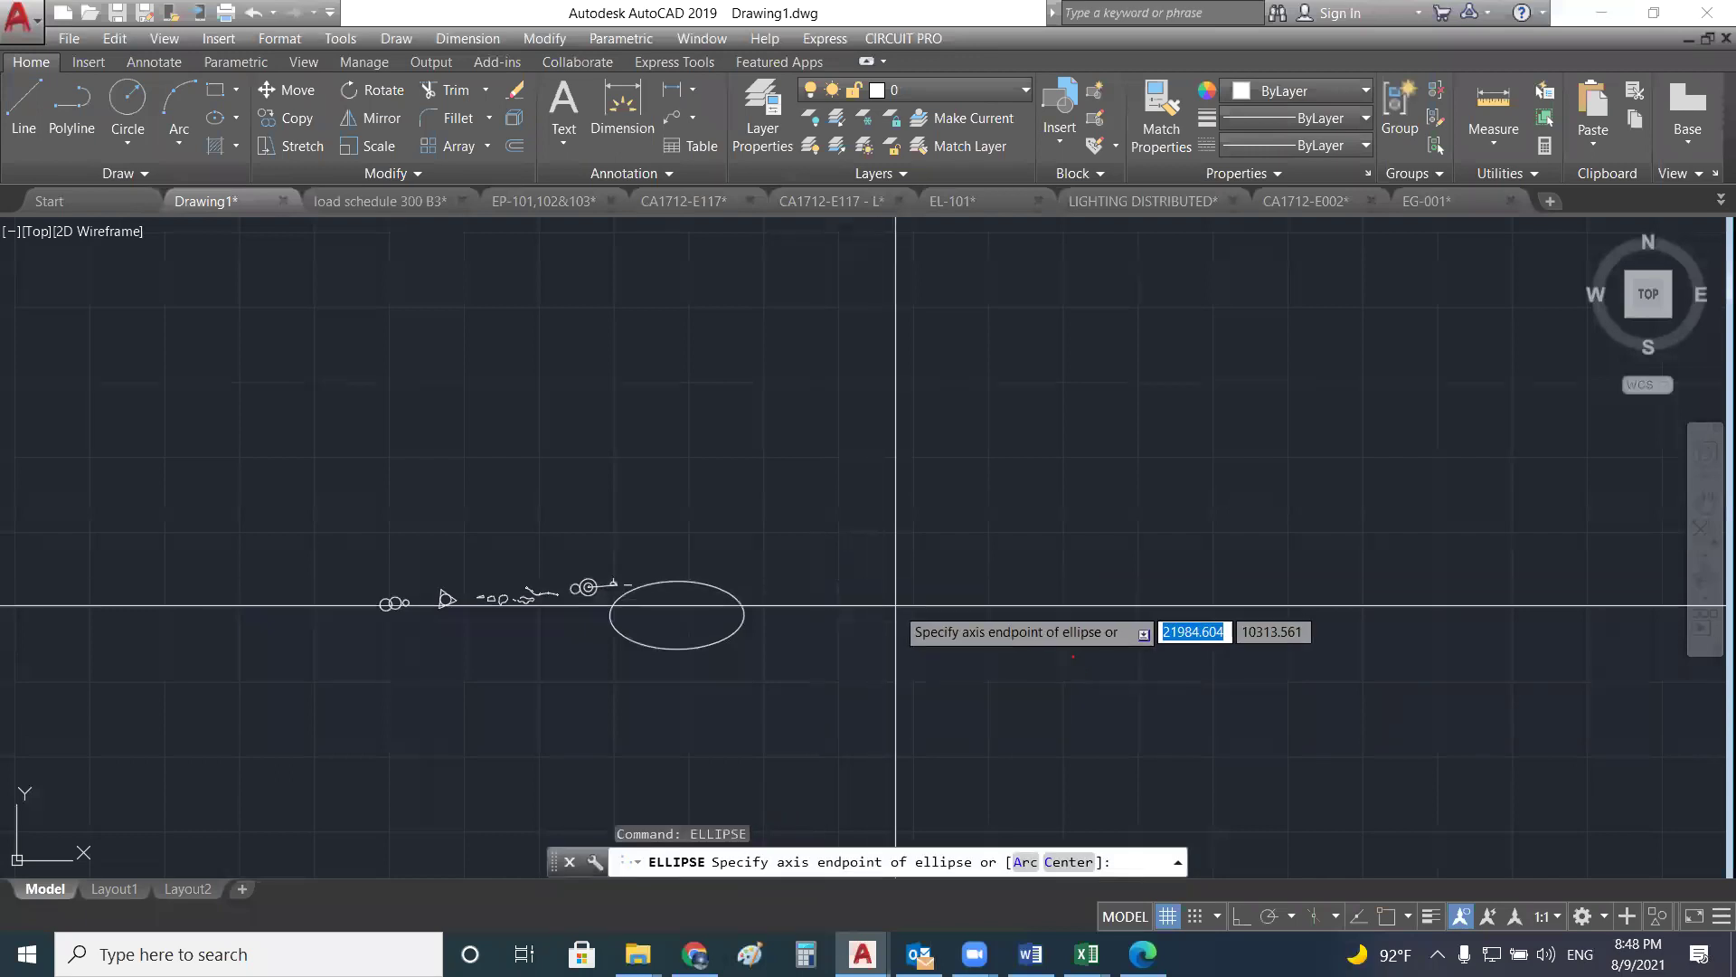
pyautogui.write('a')
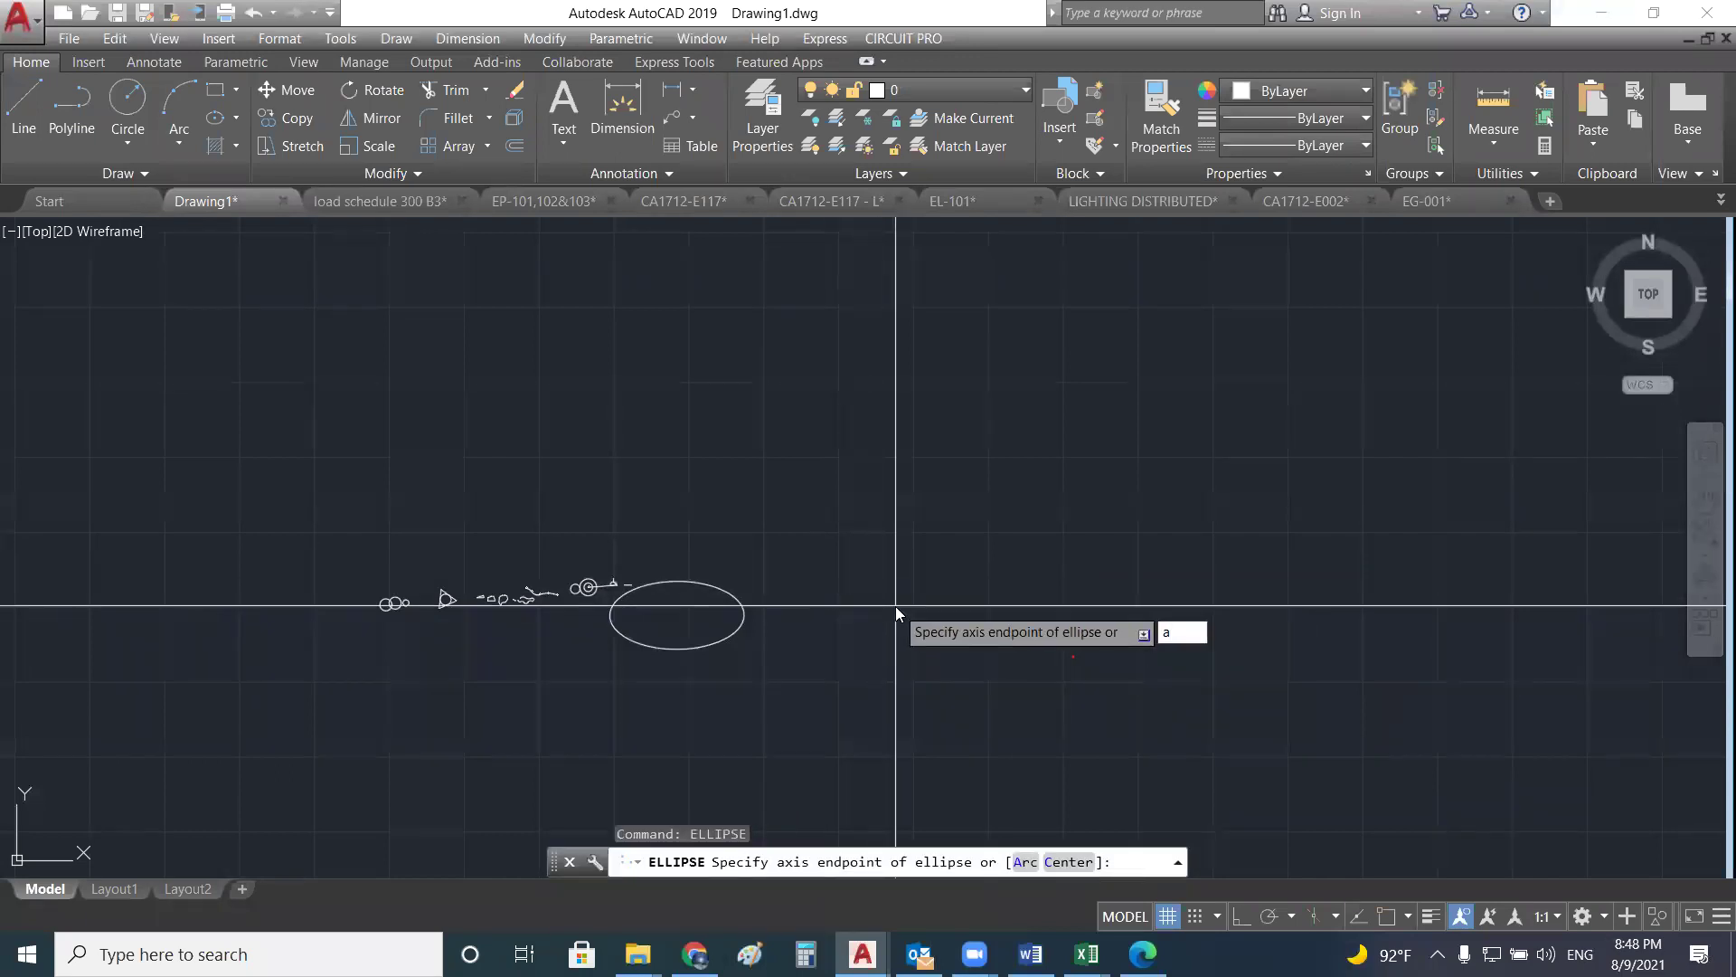
pyautogui.press('Return')
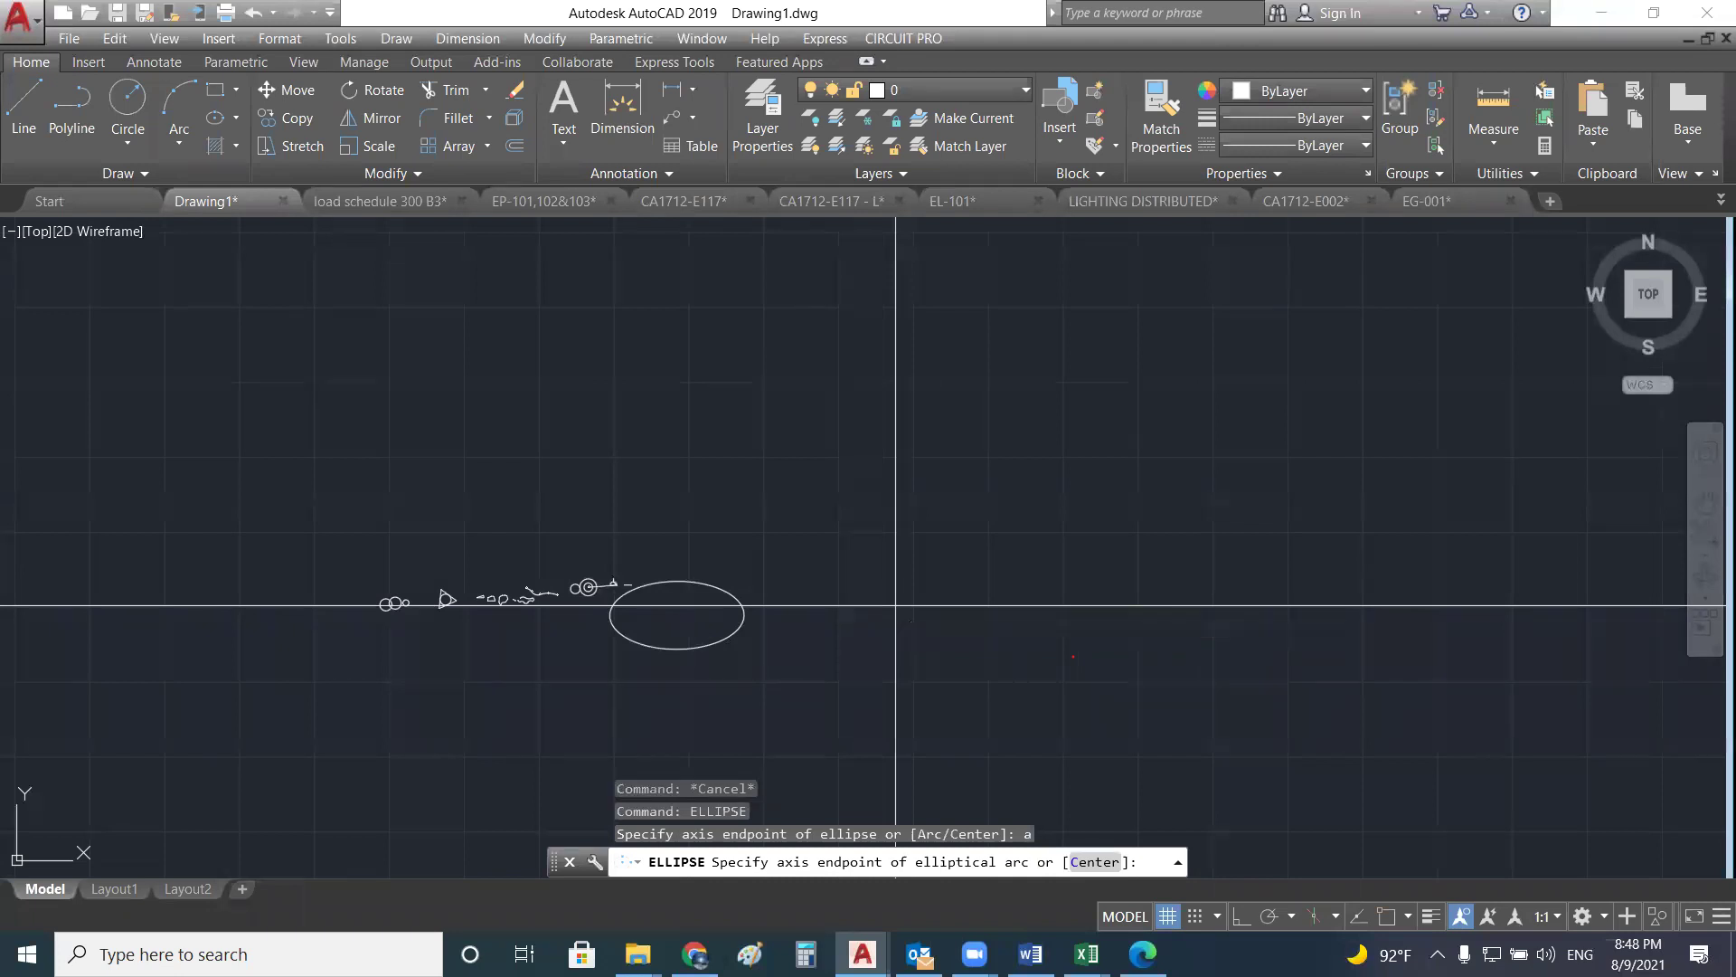
pyautogui.click(893, 608)
pyautogui.click(1013, 624)
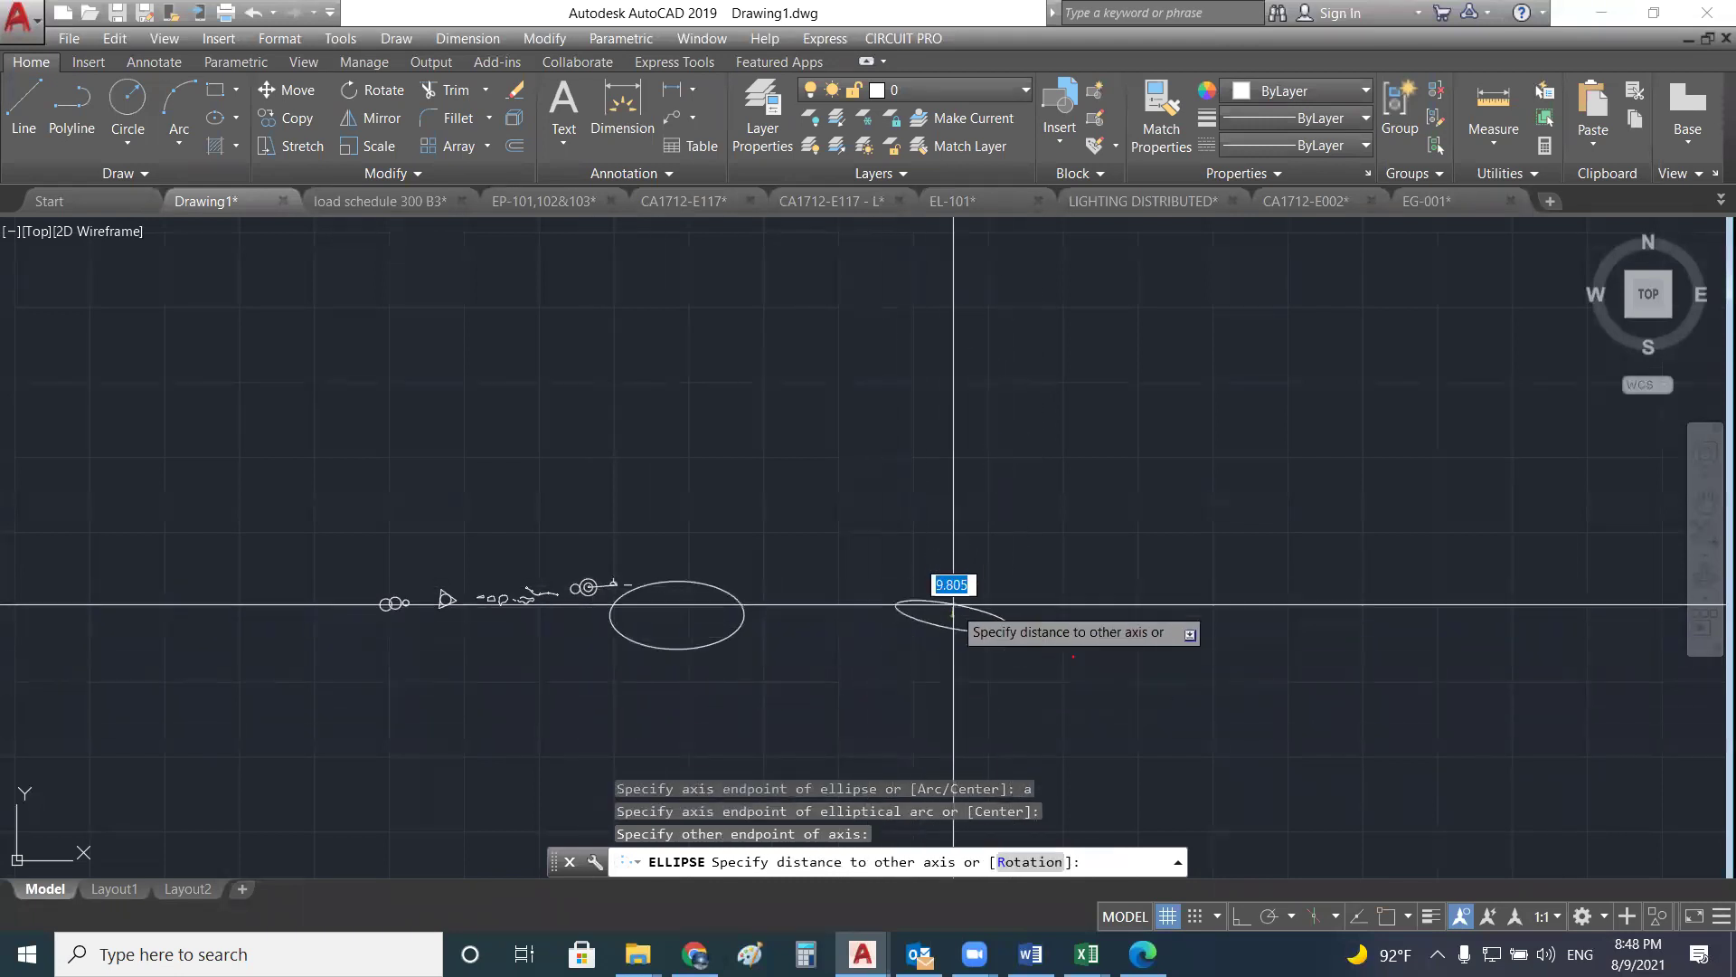
pyautogui.press('Escape')
pyautogui.press('Escape')
pyautogui.press('Escape')
pyautogui.write('eli')
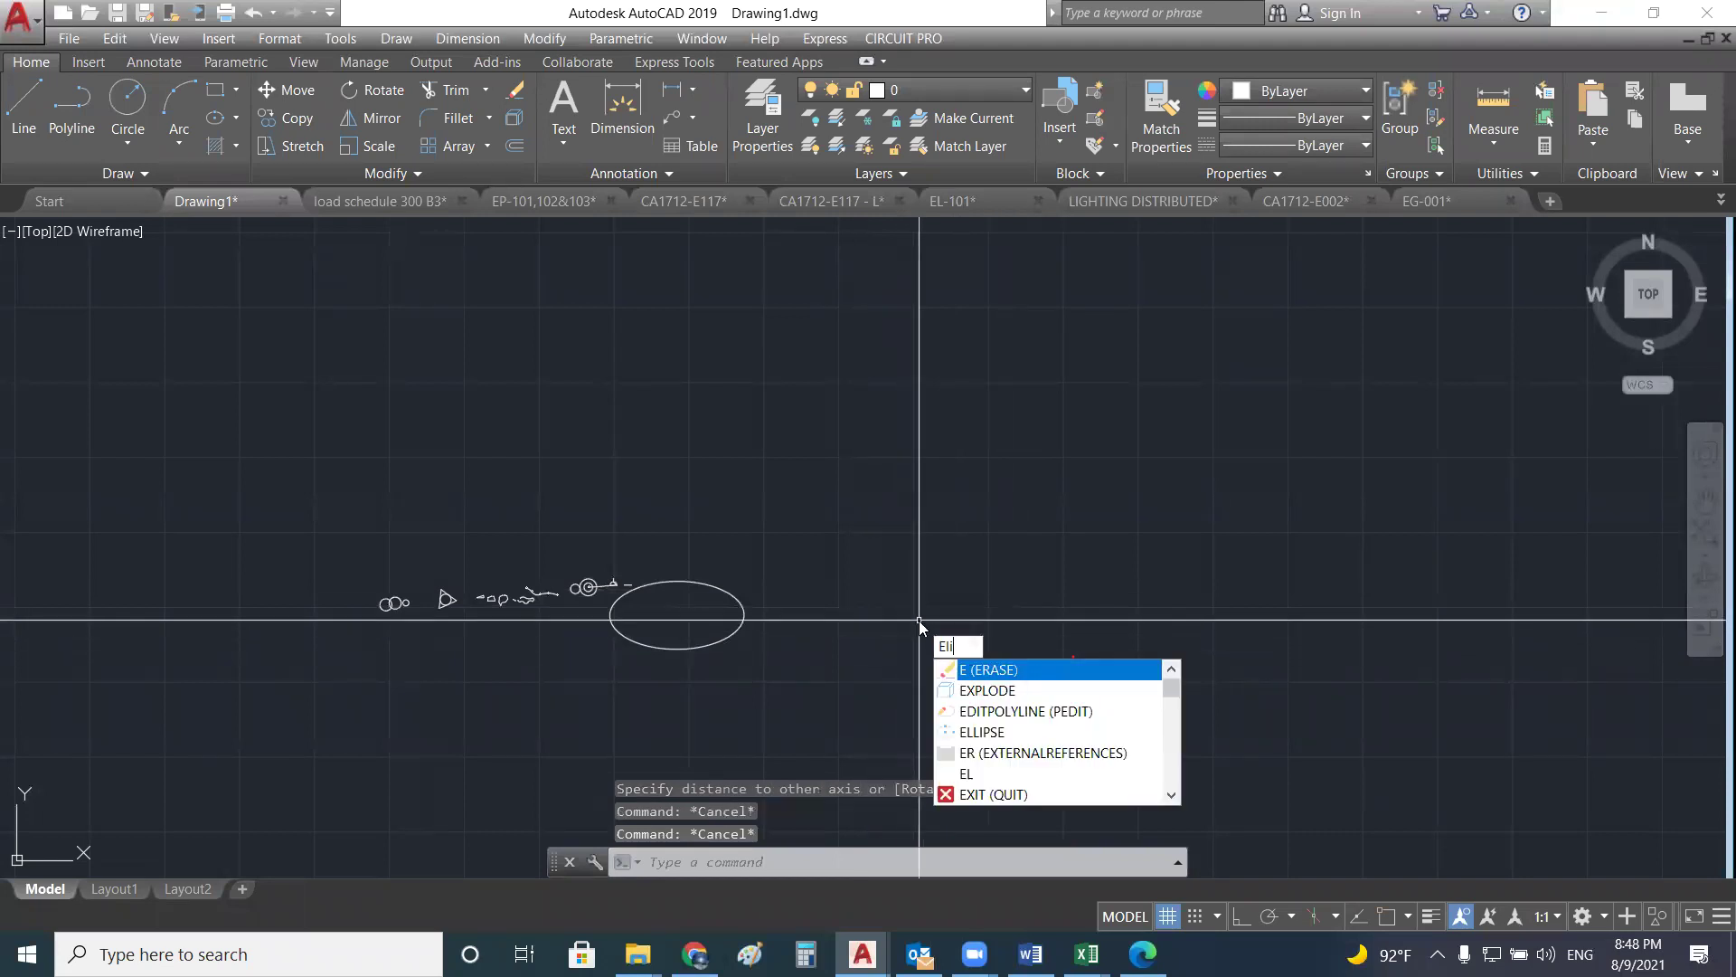
pyautogui.press('Escape')
# - Examine the row of drawn shapes and the ellipse at different magnifications
pyautogui.scroll(-5, 778, 560)
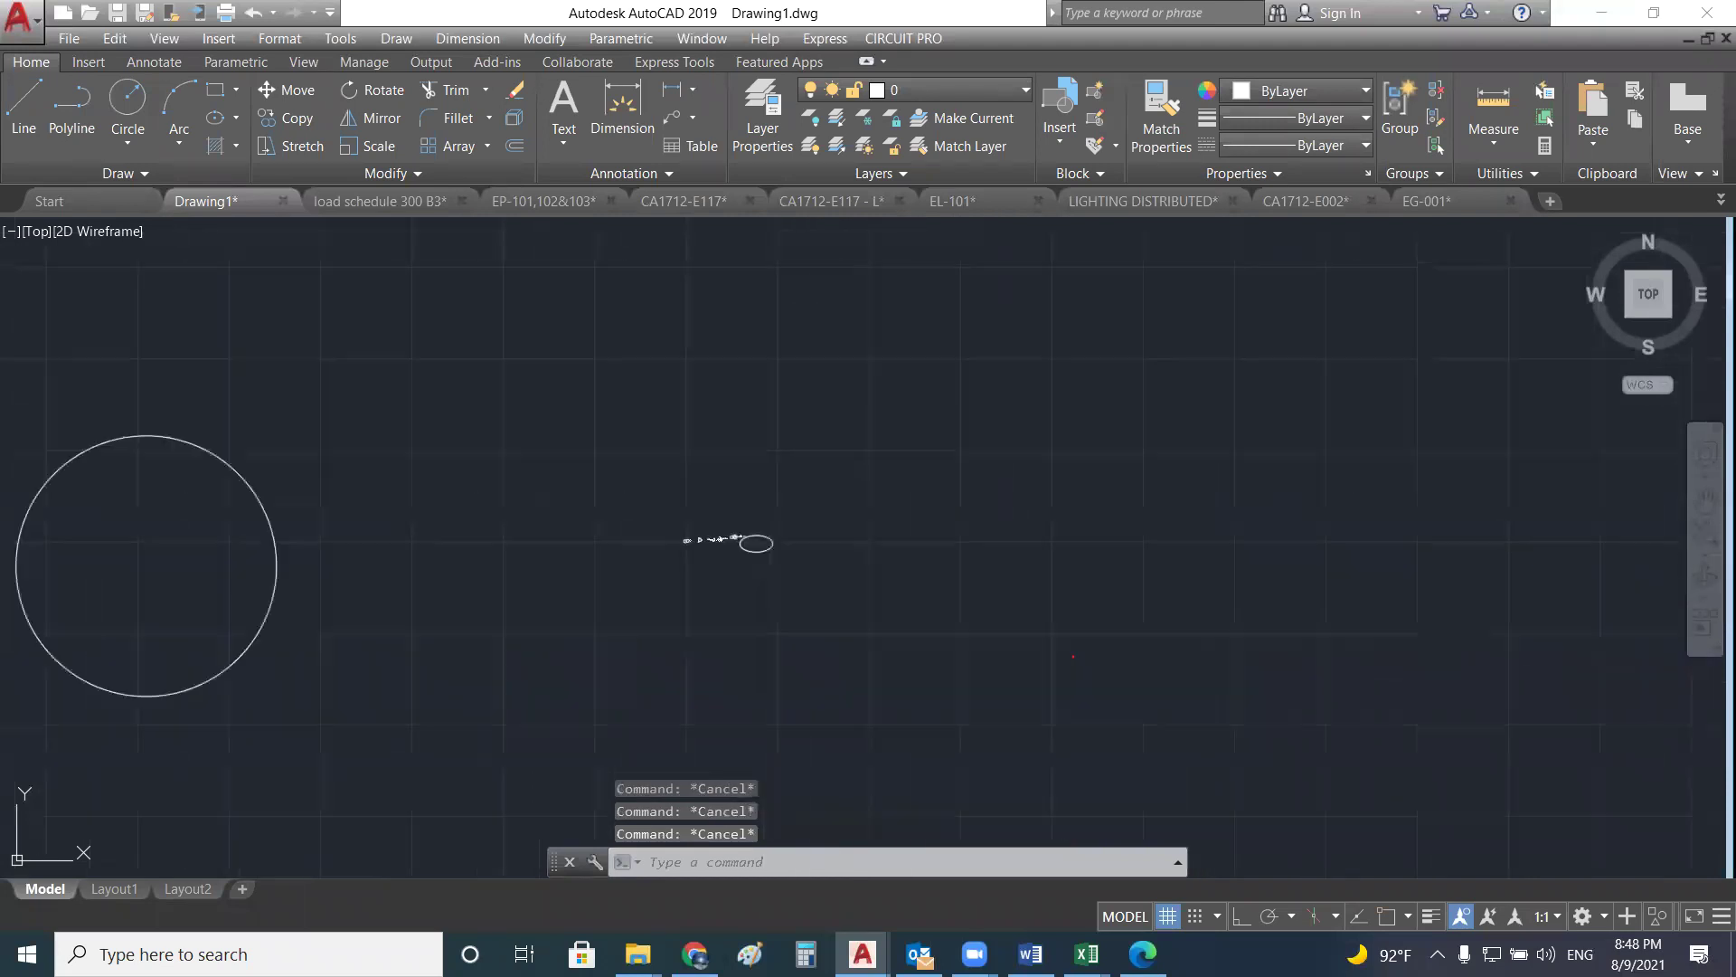
pyautogui.scroll(-6, 773, 515)
pyautogui.scroll(12, 754, 513)
pyautogui.scroll(8, 737, 547)
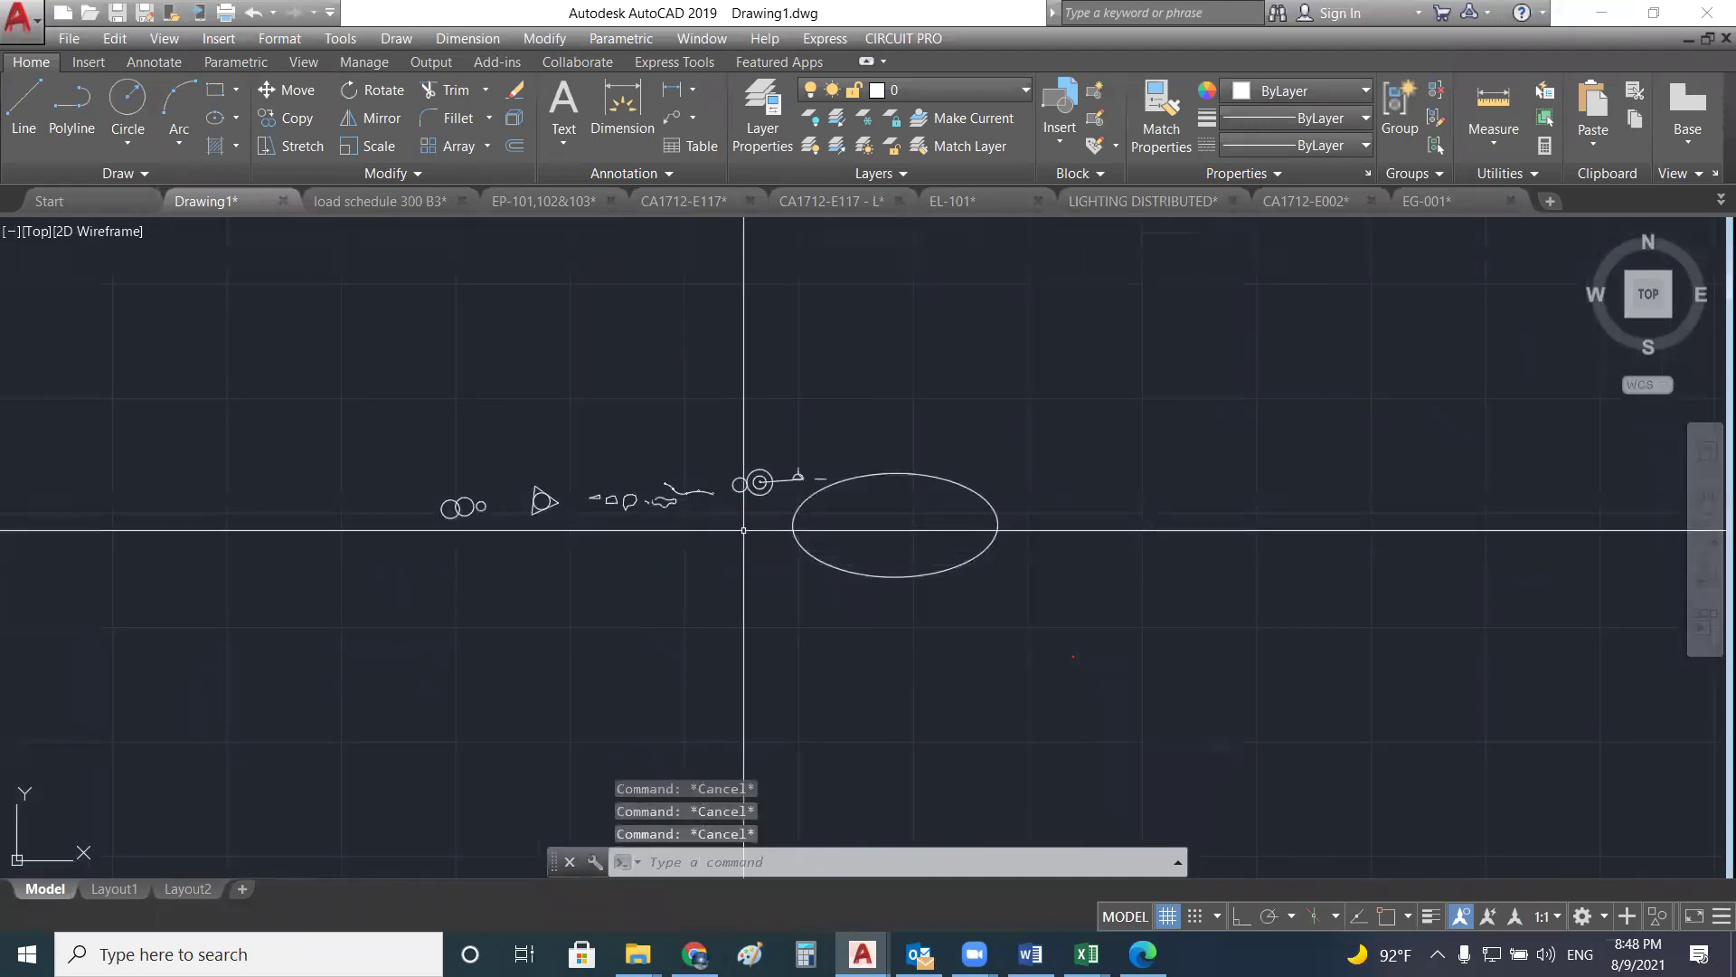
pyautogui.scroll(2, 723, 530)
pyautogui.scroll(2, 724, 531)
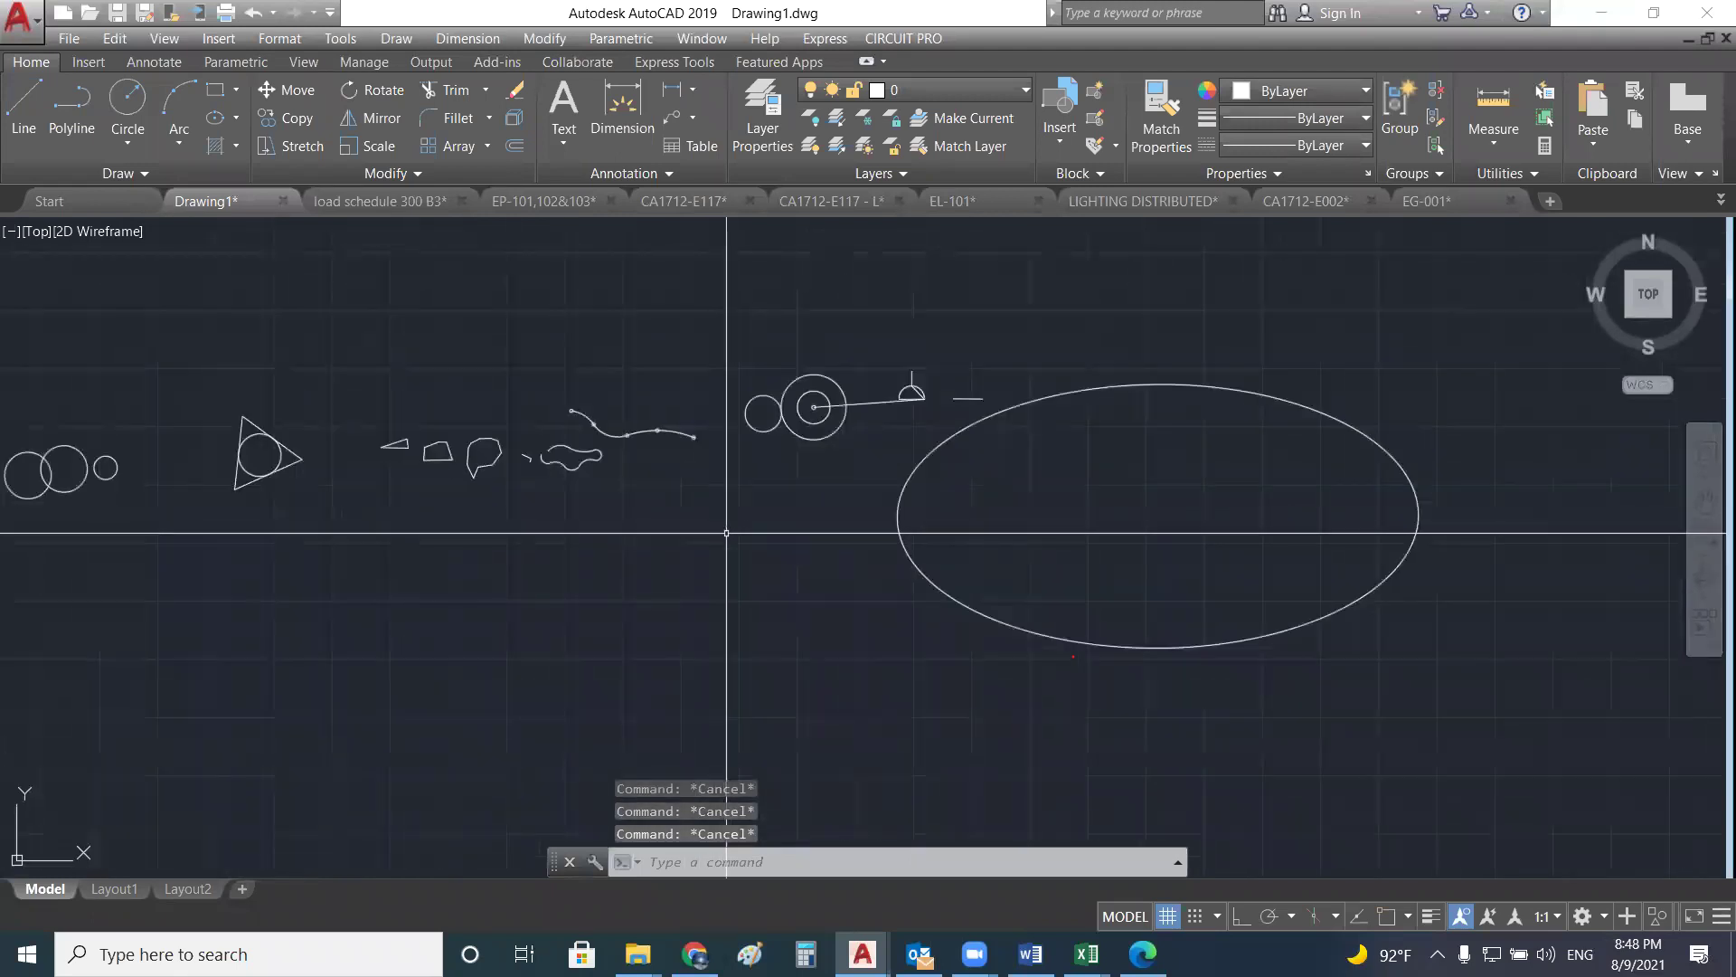
pyautogui.scroll(-4, 633, 529)
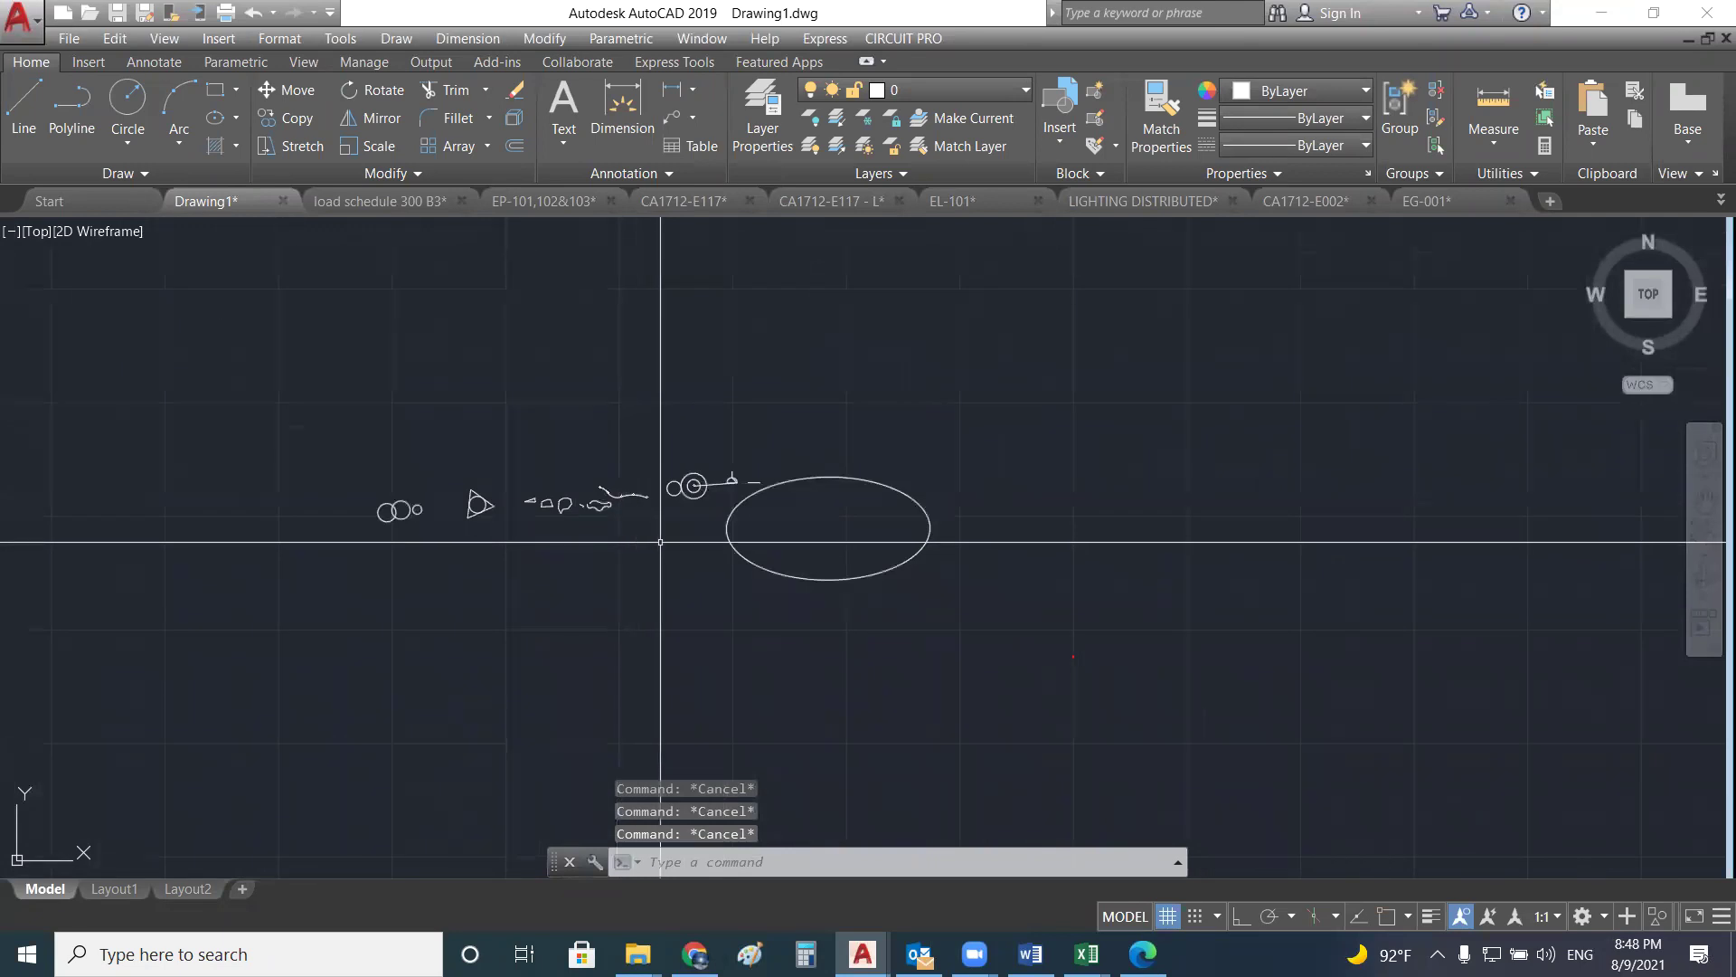
pyautogui.scroll(2, 660, 542)
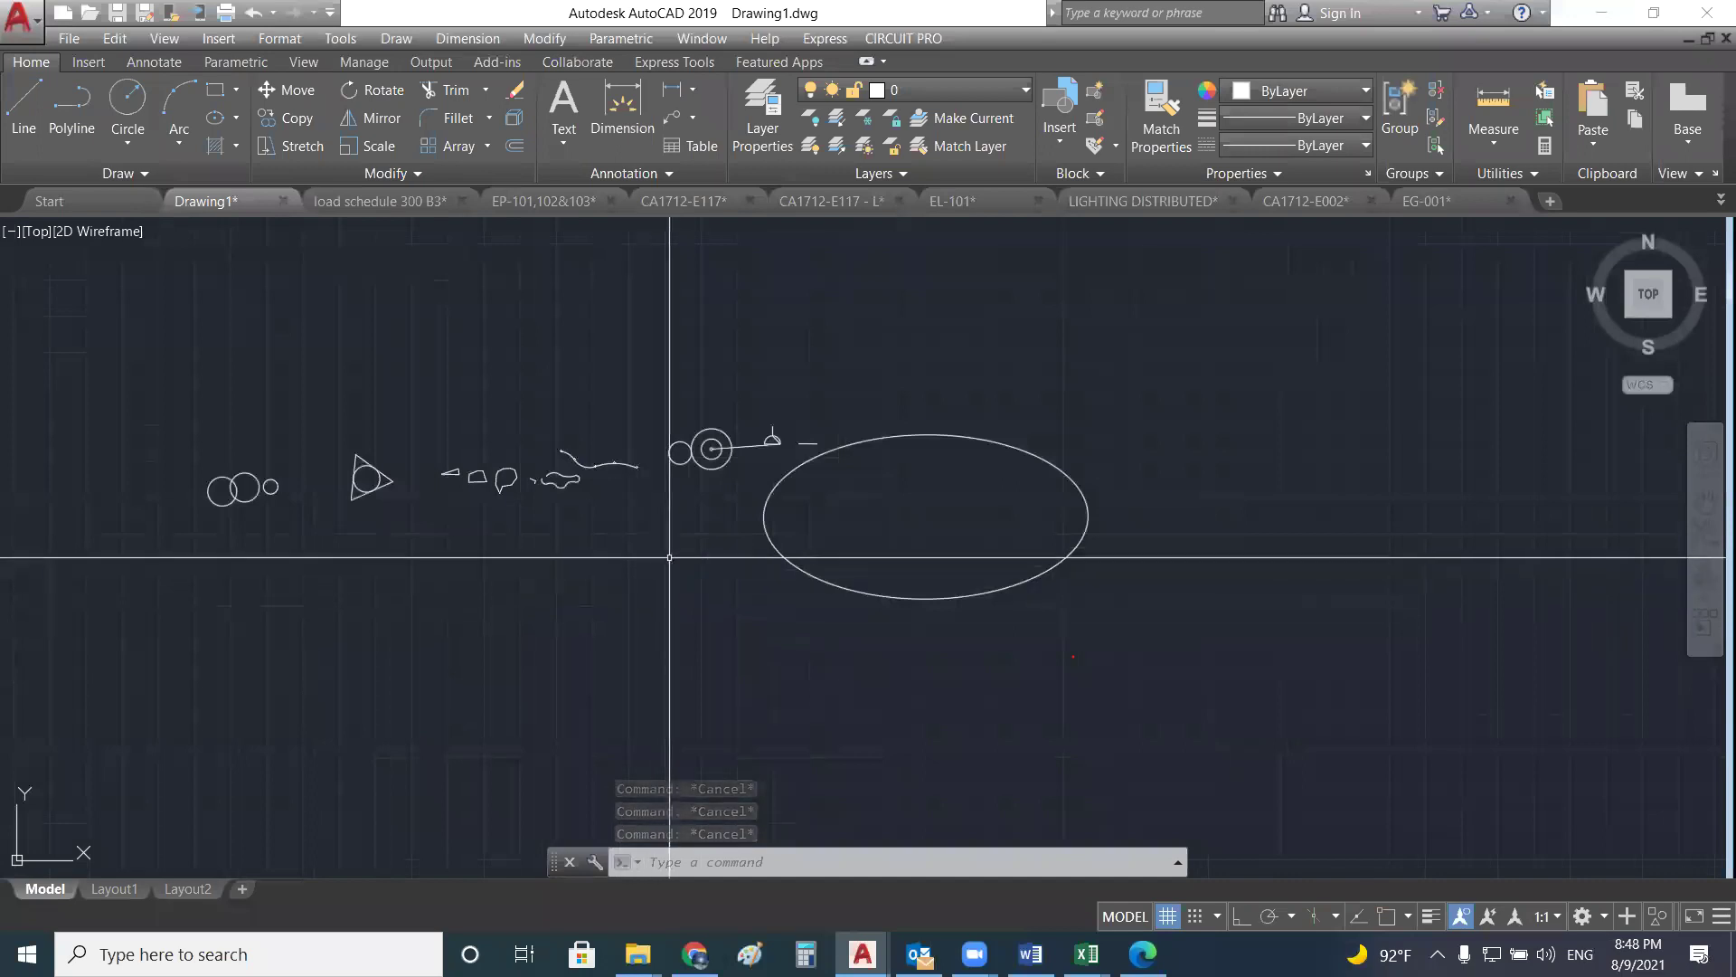
pyautogui.scroll(-4, 534, 553)
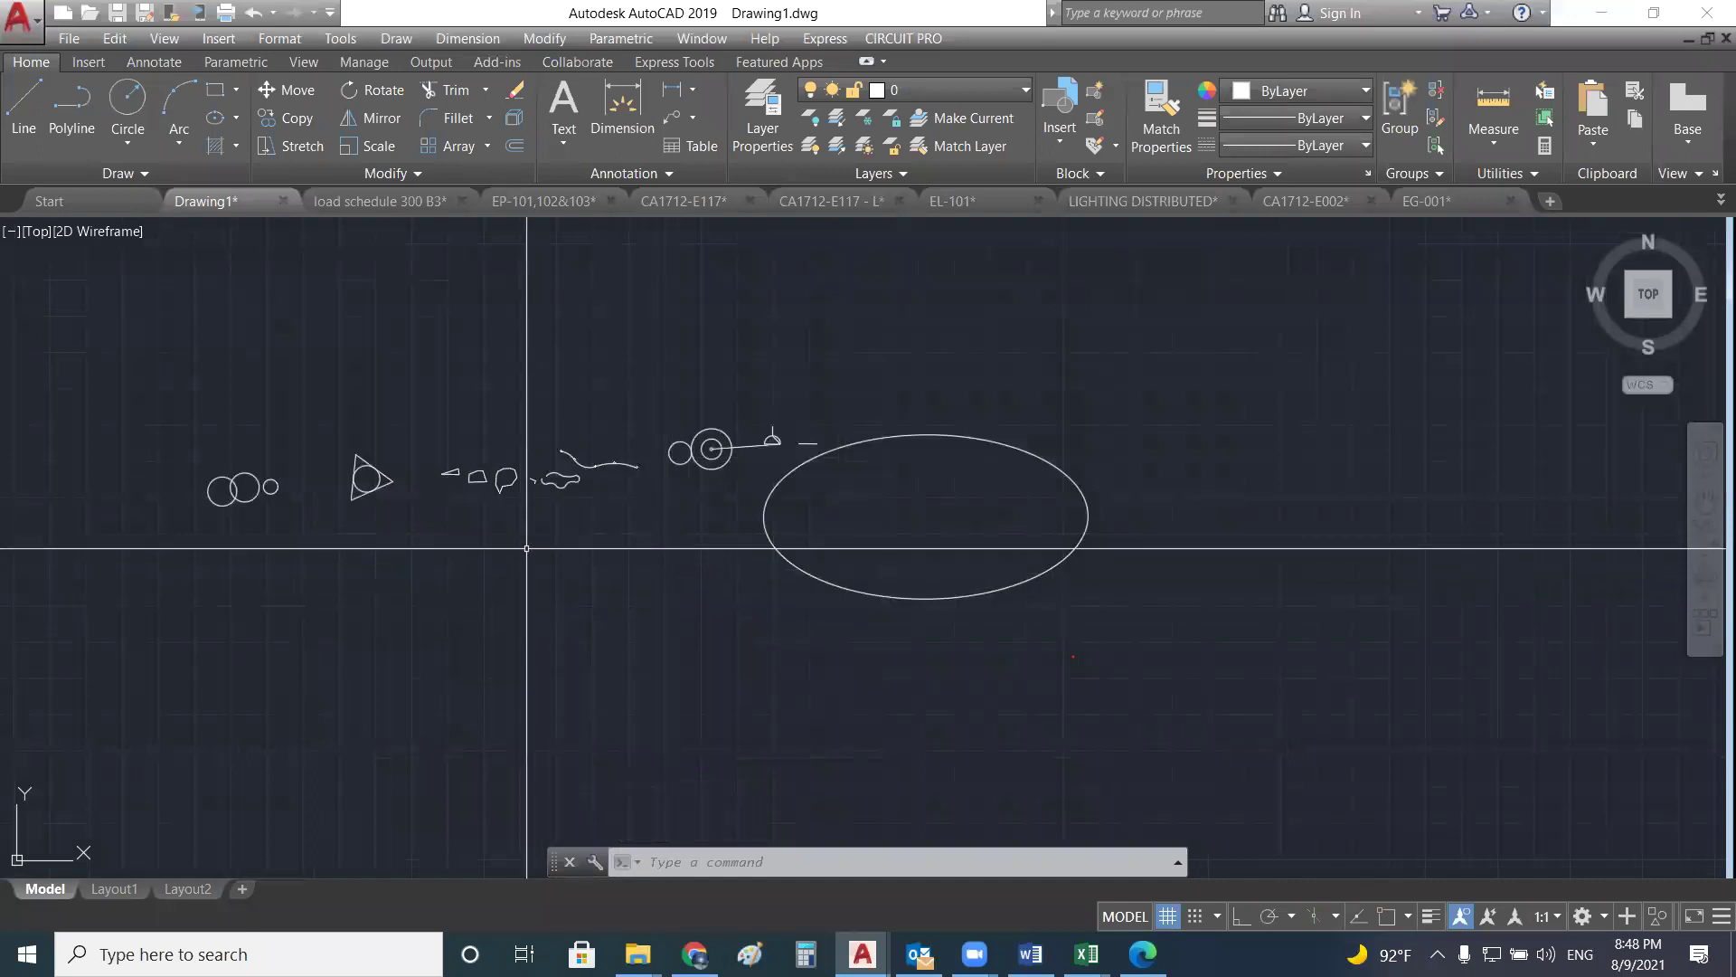
# - Start a rectangle with its first corner in the open area to the right of the ellipse
pyautogui.moveTo(710, 473); pyautogui.dragTo(479, 505, button='middle')
pyautogui.press('Escape')
pyautogui.press('Escape')
pyautogui.press('Escape')
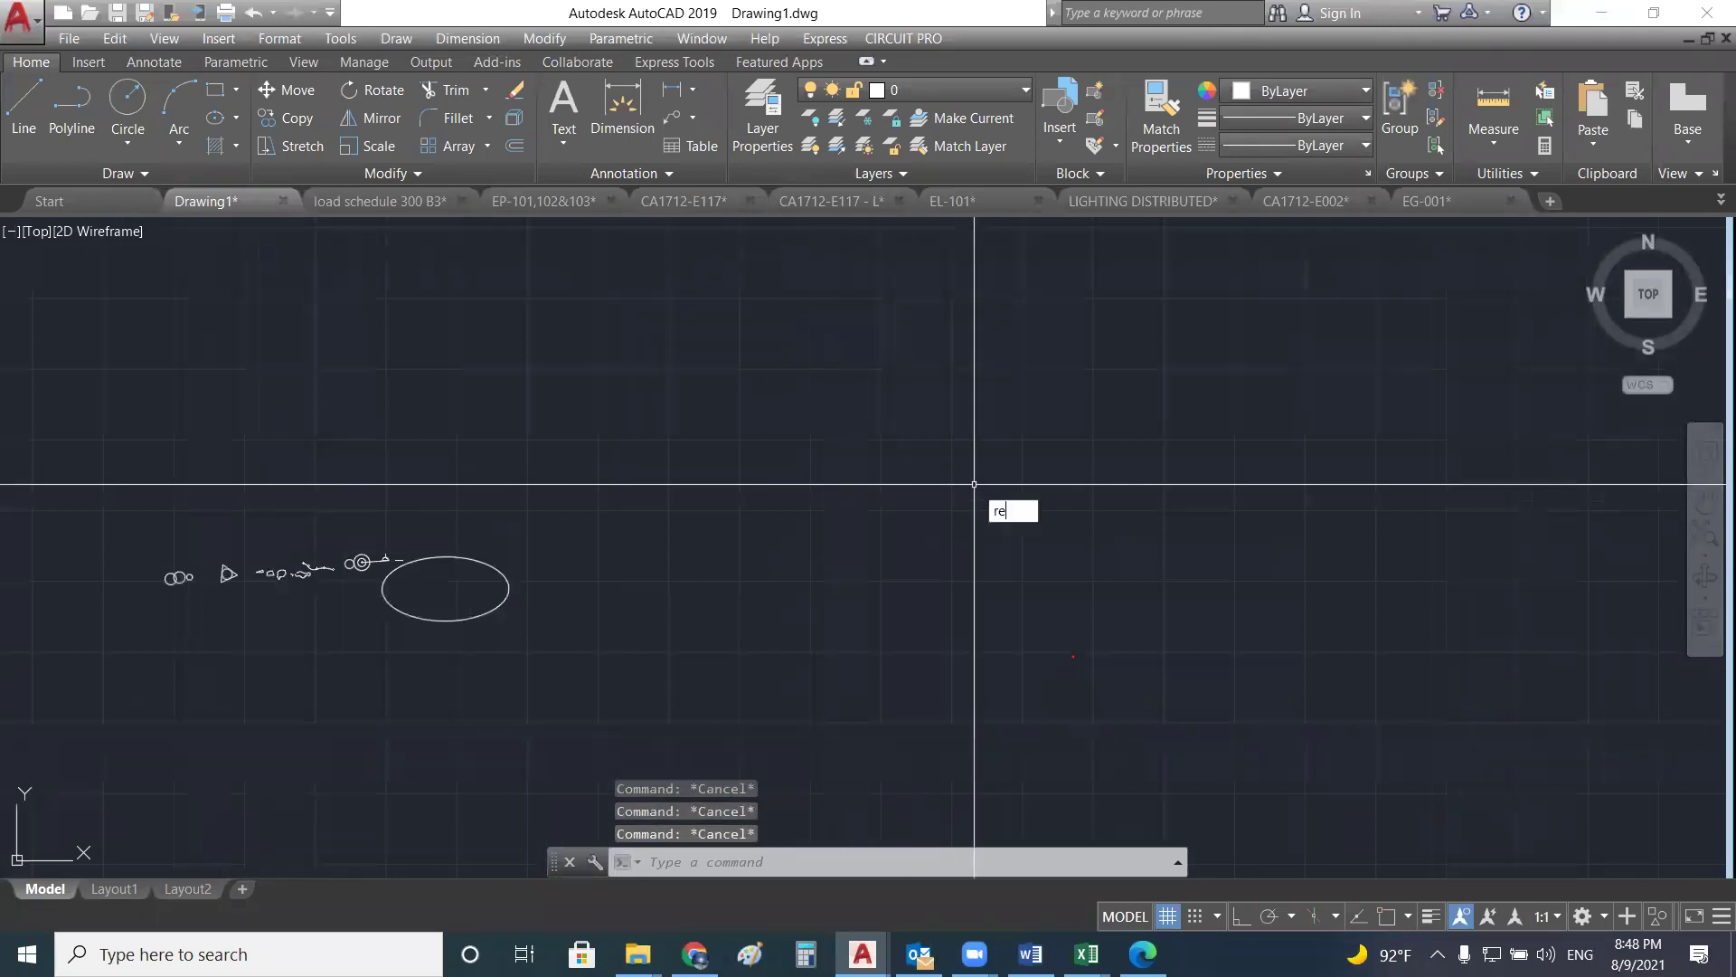
pyautogui.press('Escape')
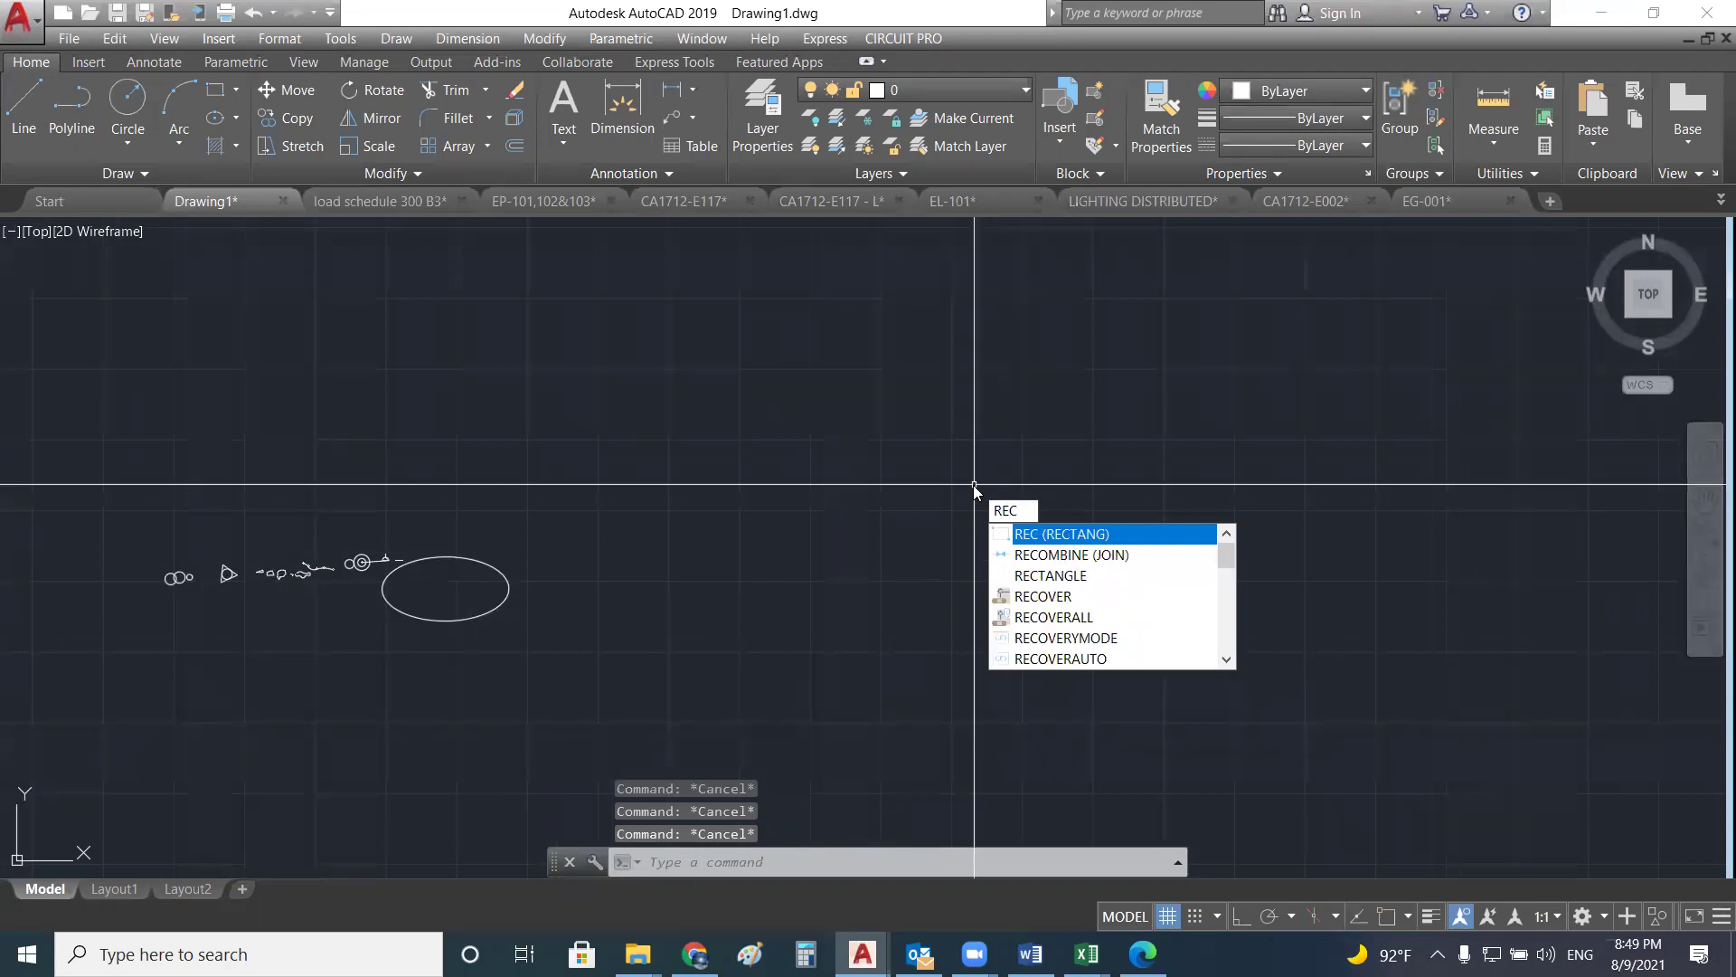
pyautogui.press('Return')
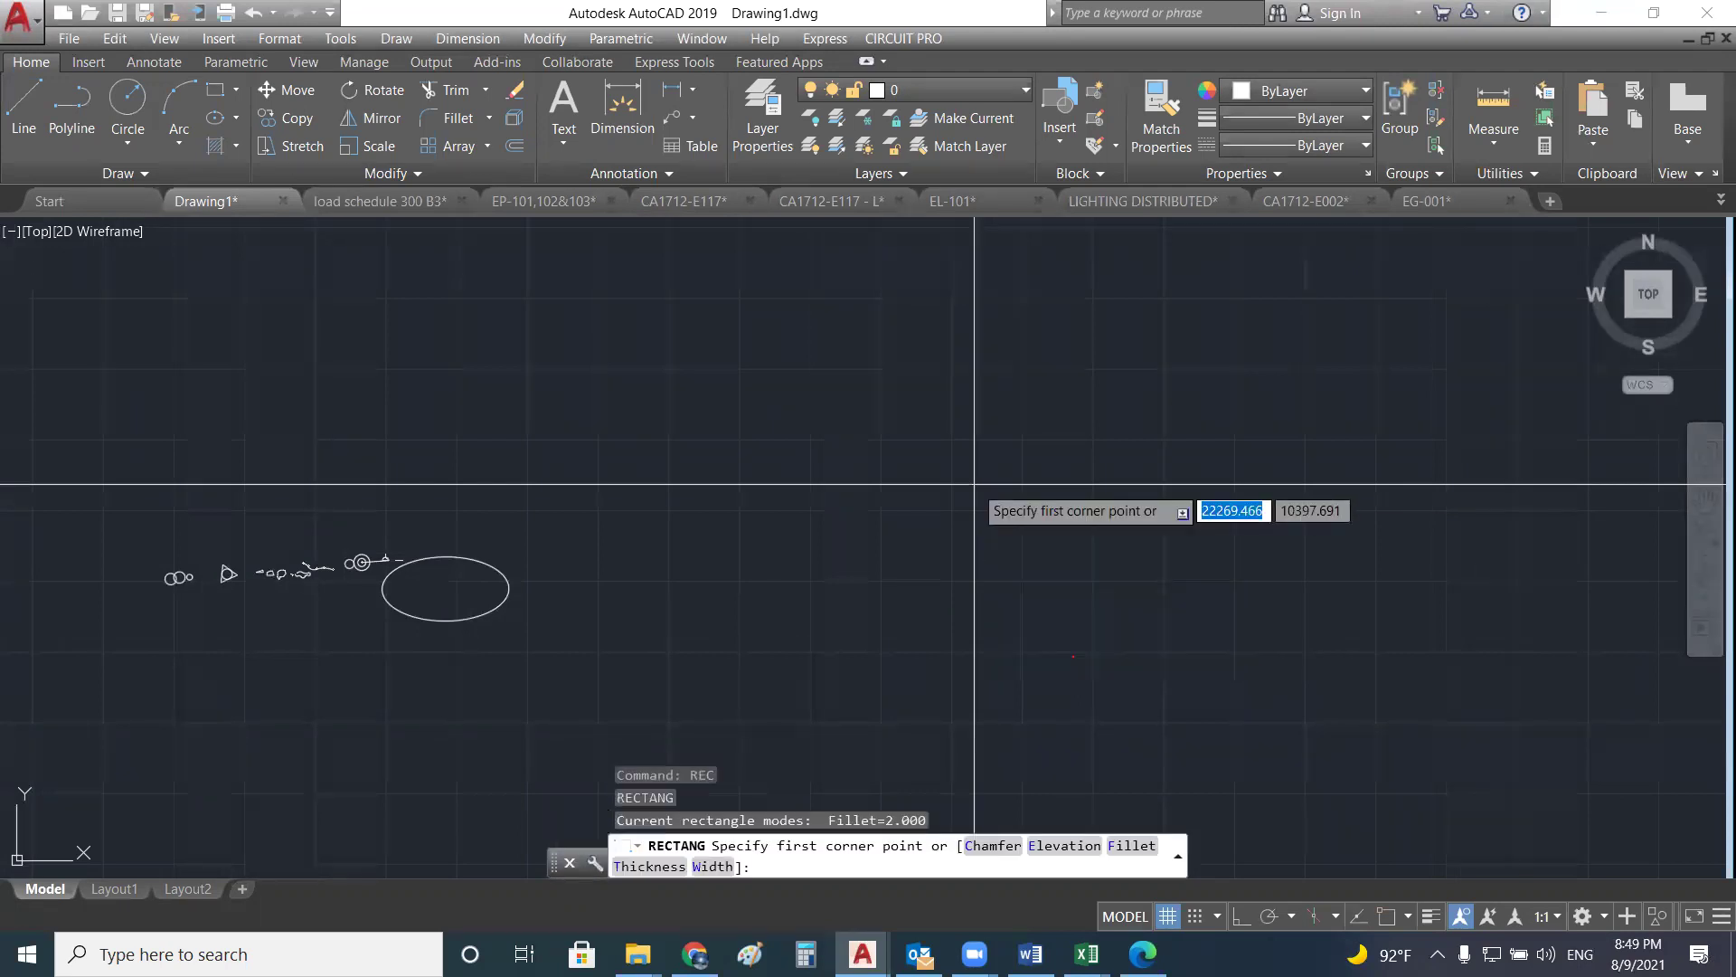
pyautogui.click(973, 484)
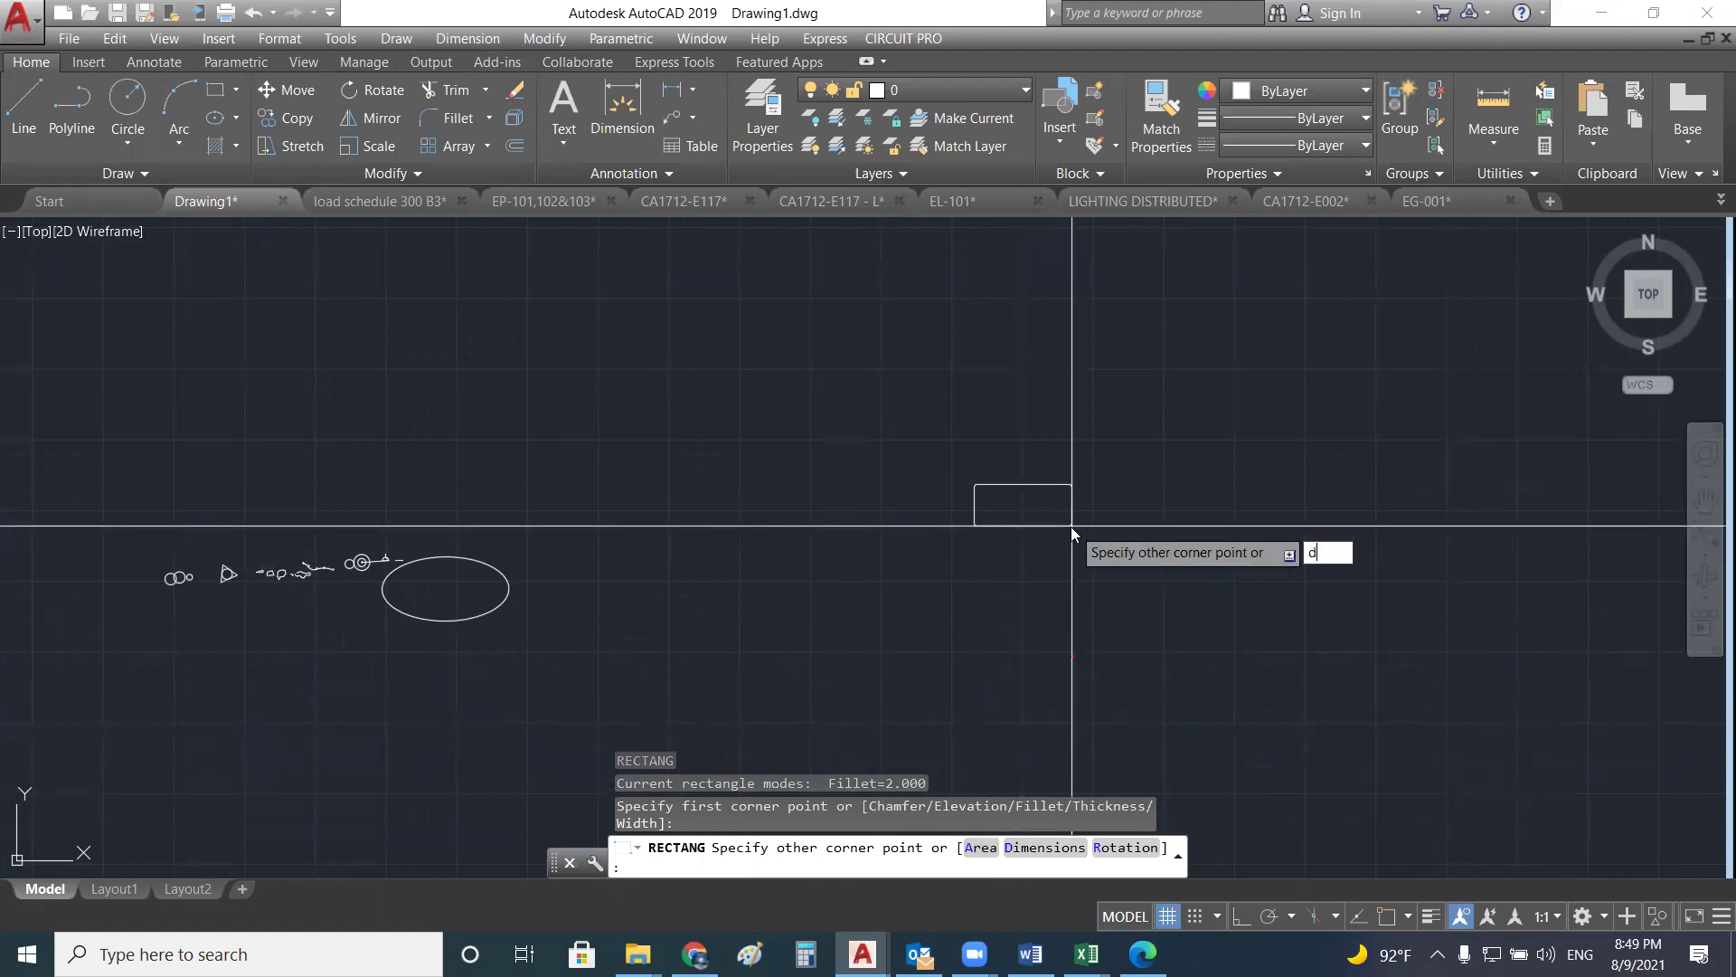
# - Define the rectangle by dimensions with length 100 and width 50, extending up and to the left of its first corner
pyautogui.press('Return')
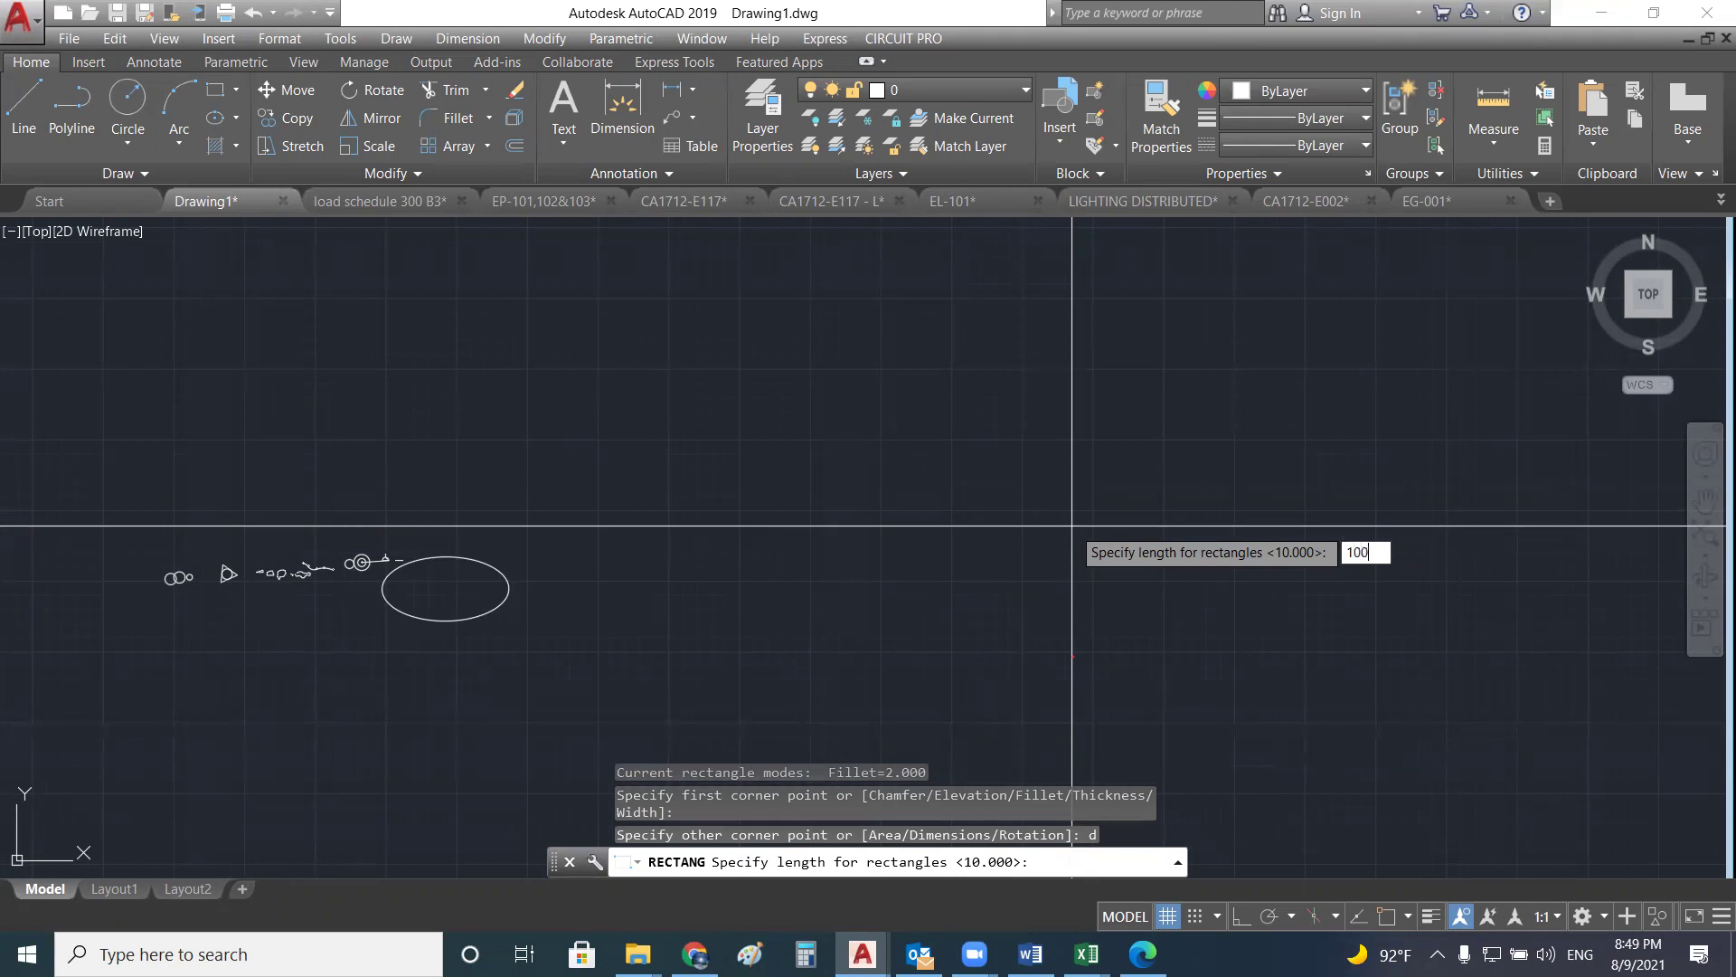
pyautogui.press('Return')
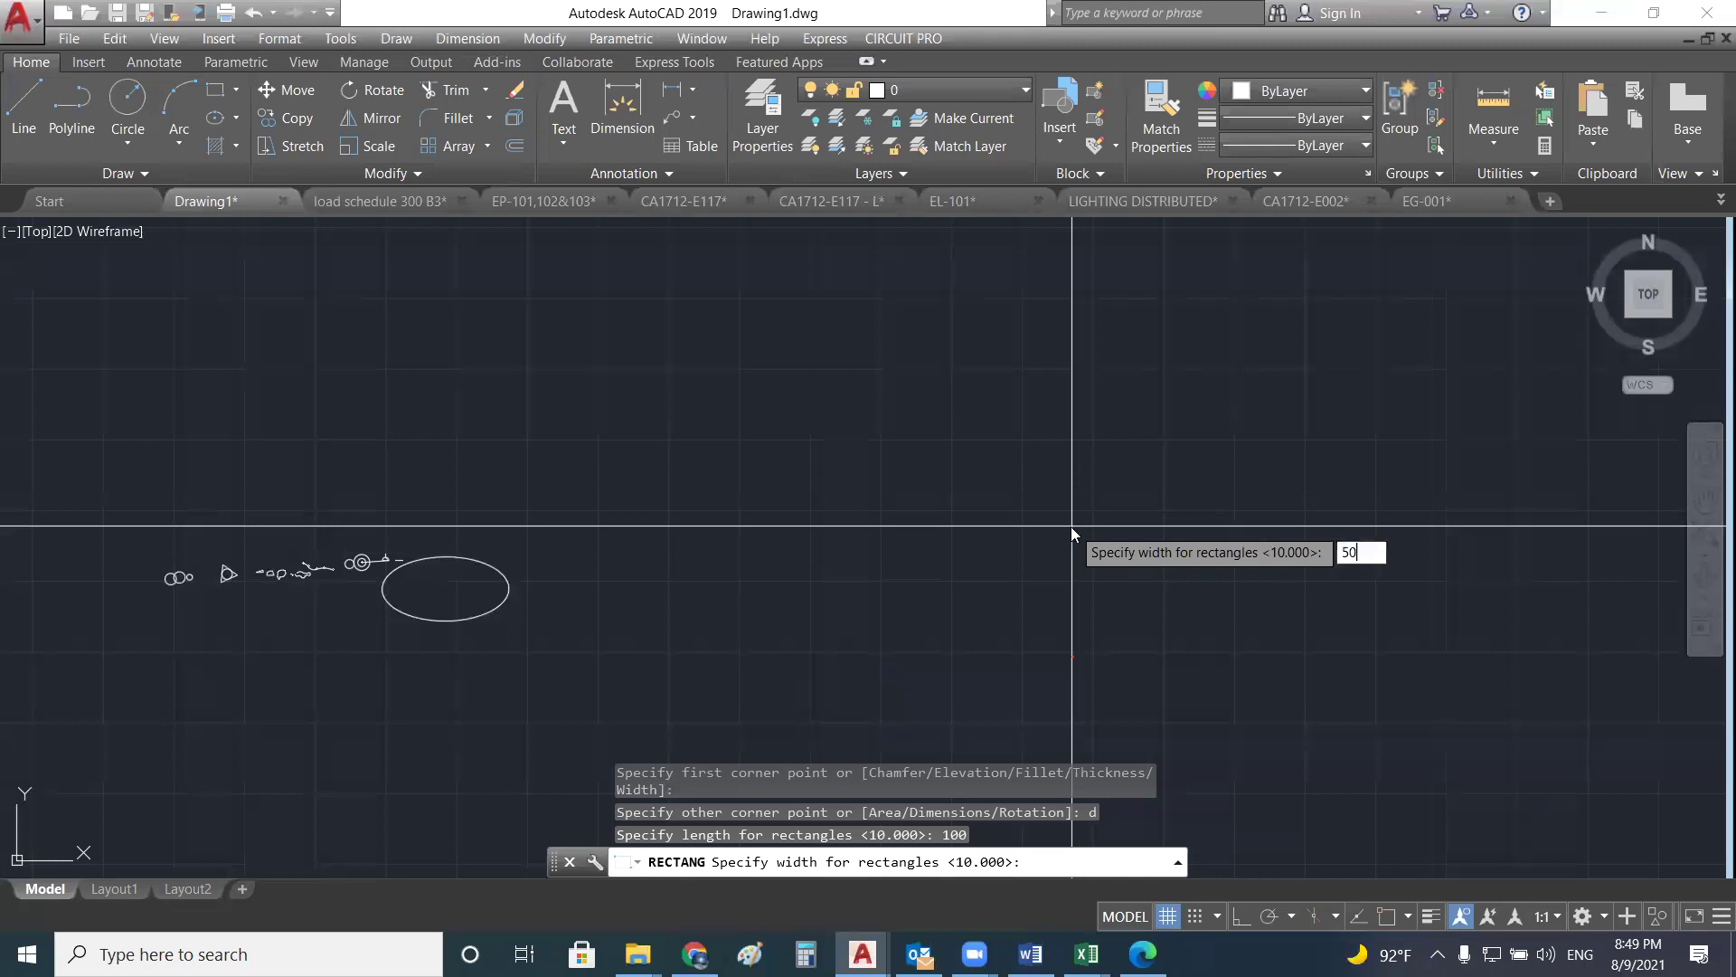
pyautogui.press('Return')
pyautogui.scroll(6, 1029, 501)
pyautogui.scroll(4, 850, 561)
pyautogui.scroll(-6, 779, 389)
pyautogui.moveTo(720, 456)
pyautogui.mouseDown(button='middle')
pyautogui.moveTo(755, 425)
pyautogui.moveTo(899, 396)
pyautogui.mouseUp(button='middle')
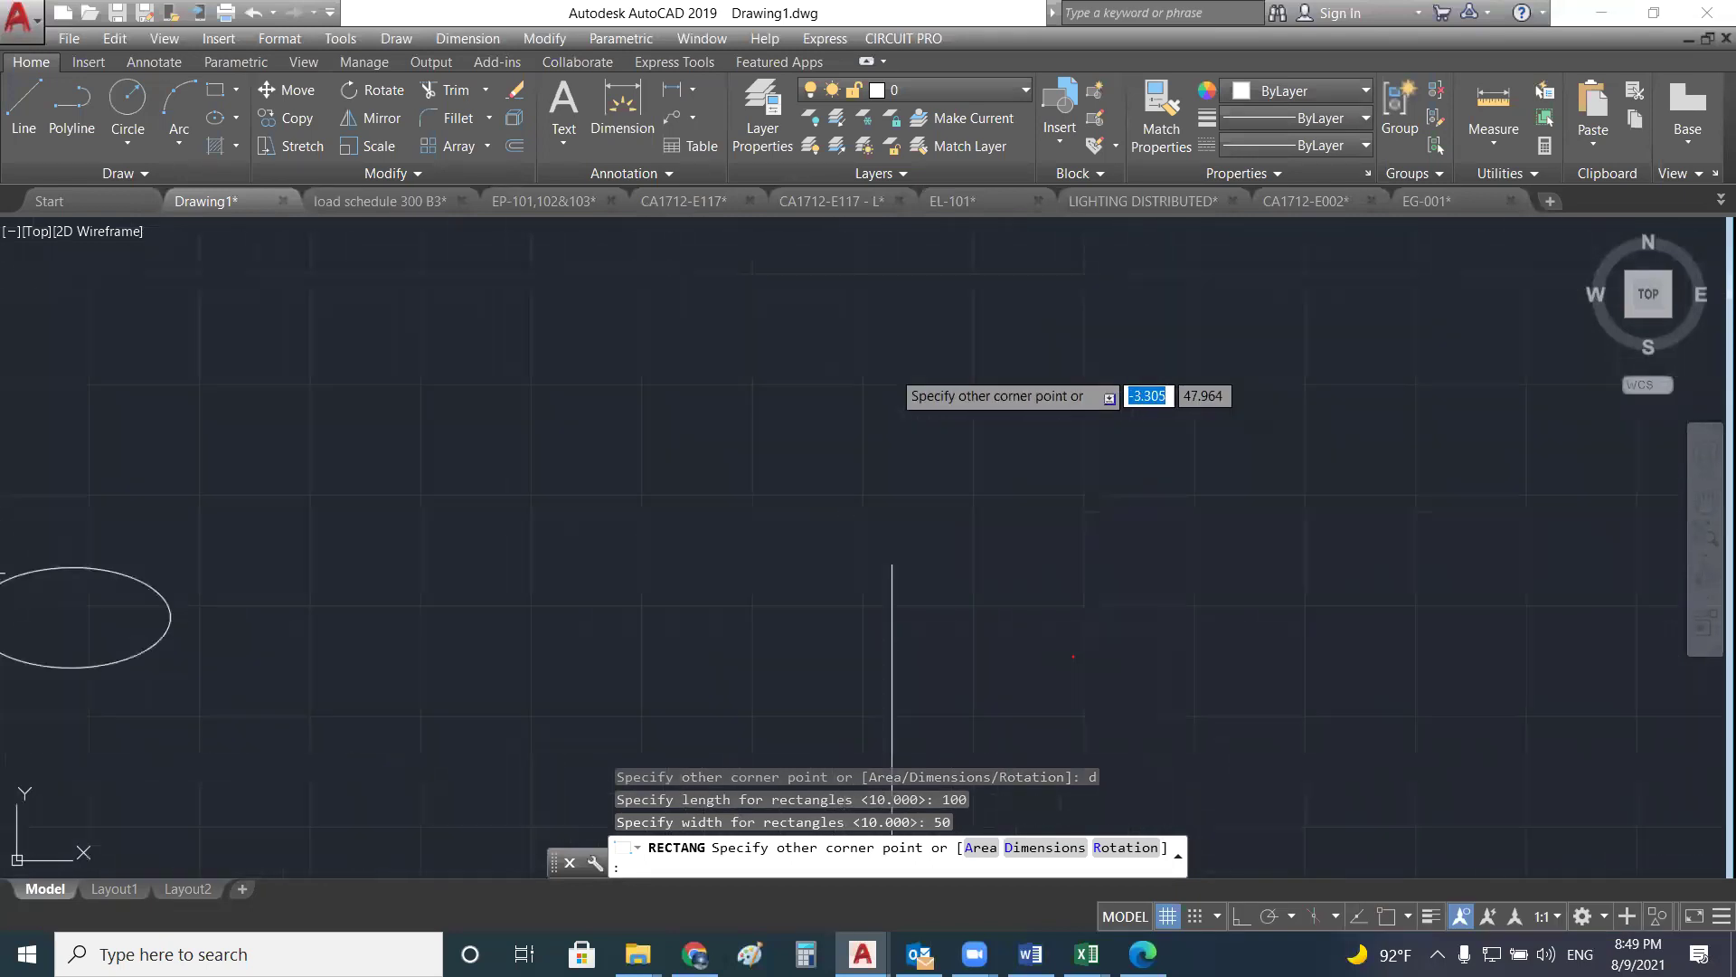
pyautogui.scroll(-2, 892, 395)
pyautogui.click(895, 375)
pyautogui.press('Escape')
pyautogui.press('Escape')
pyautogui.scroll(2, 885, 394)
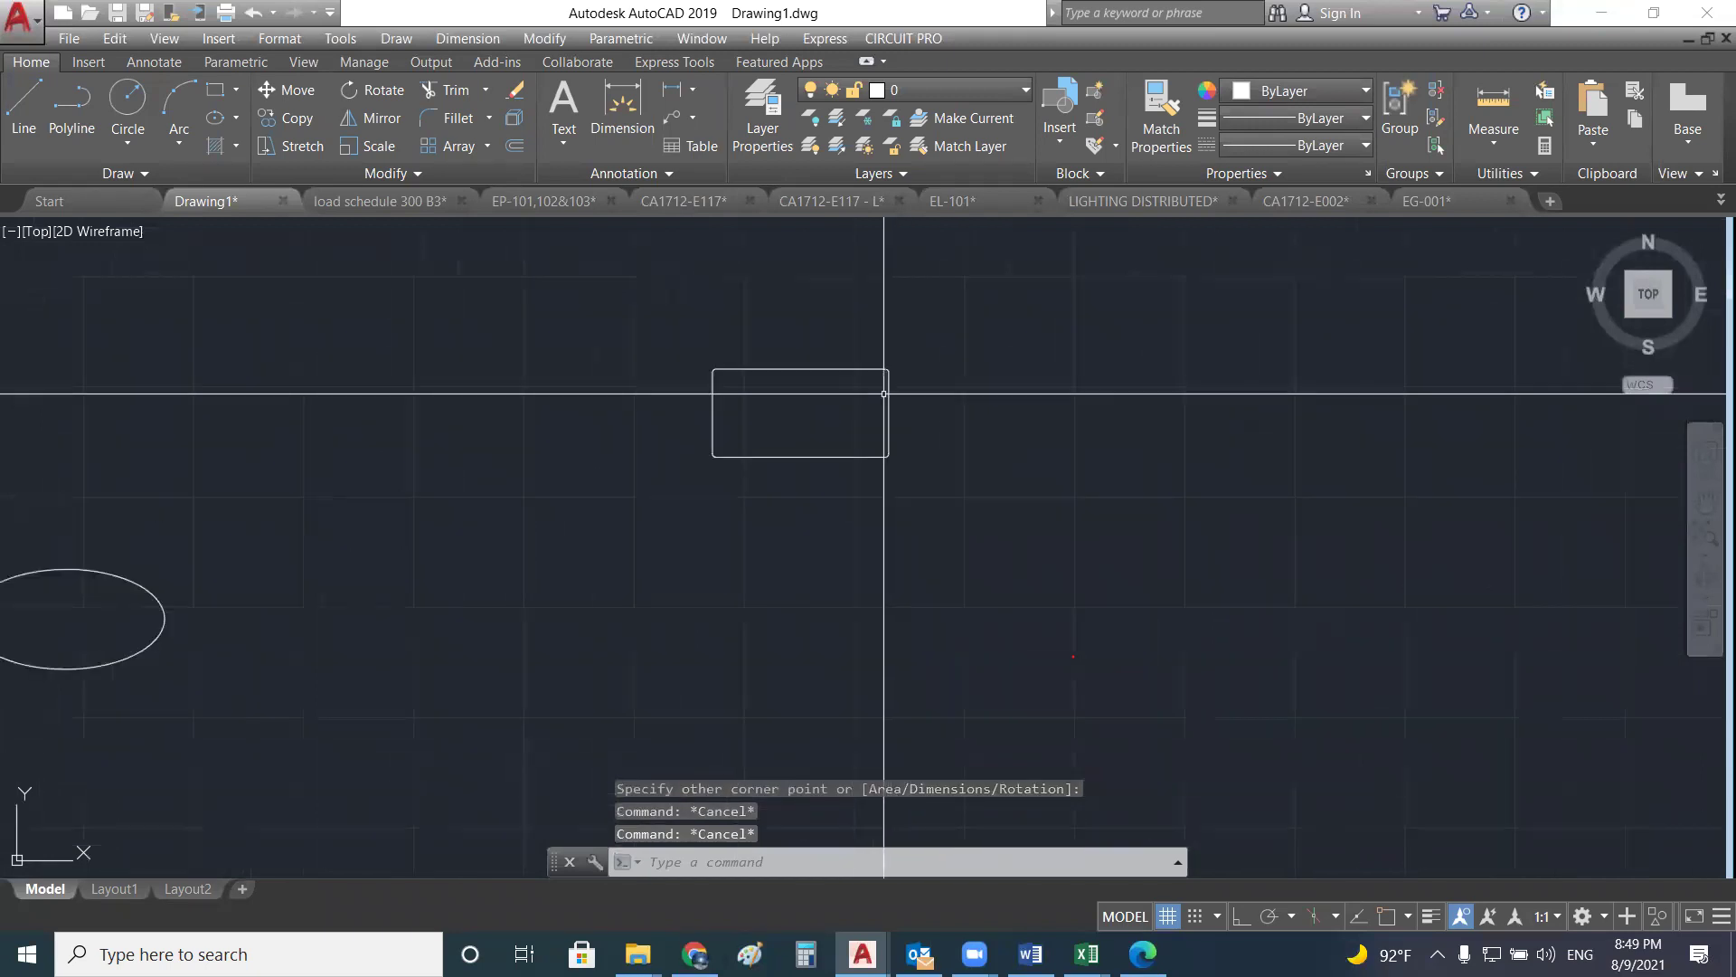
# - Select the new rectangle, examine its corners up close and clear the selection
pyautogui.click(884, 394)
pyautogui.scroll(8, 881, 398)
pyautogui.scroll(-7, 871, 407)
pyautogui.scroll(2, 850, 389)
pyautogui.scroll(2, 732, 394)
pyautogui.scroll(6, 727, 396)
pyautogui.scroll(-3, 449, 402)
pyautogui.moveTo(566, 349); pyautogui.dragTo(531, 504, button='middle')
pyautogui.scroll(3, 461, 382)
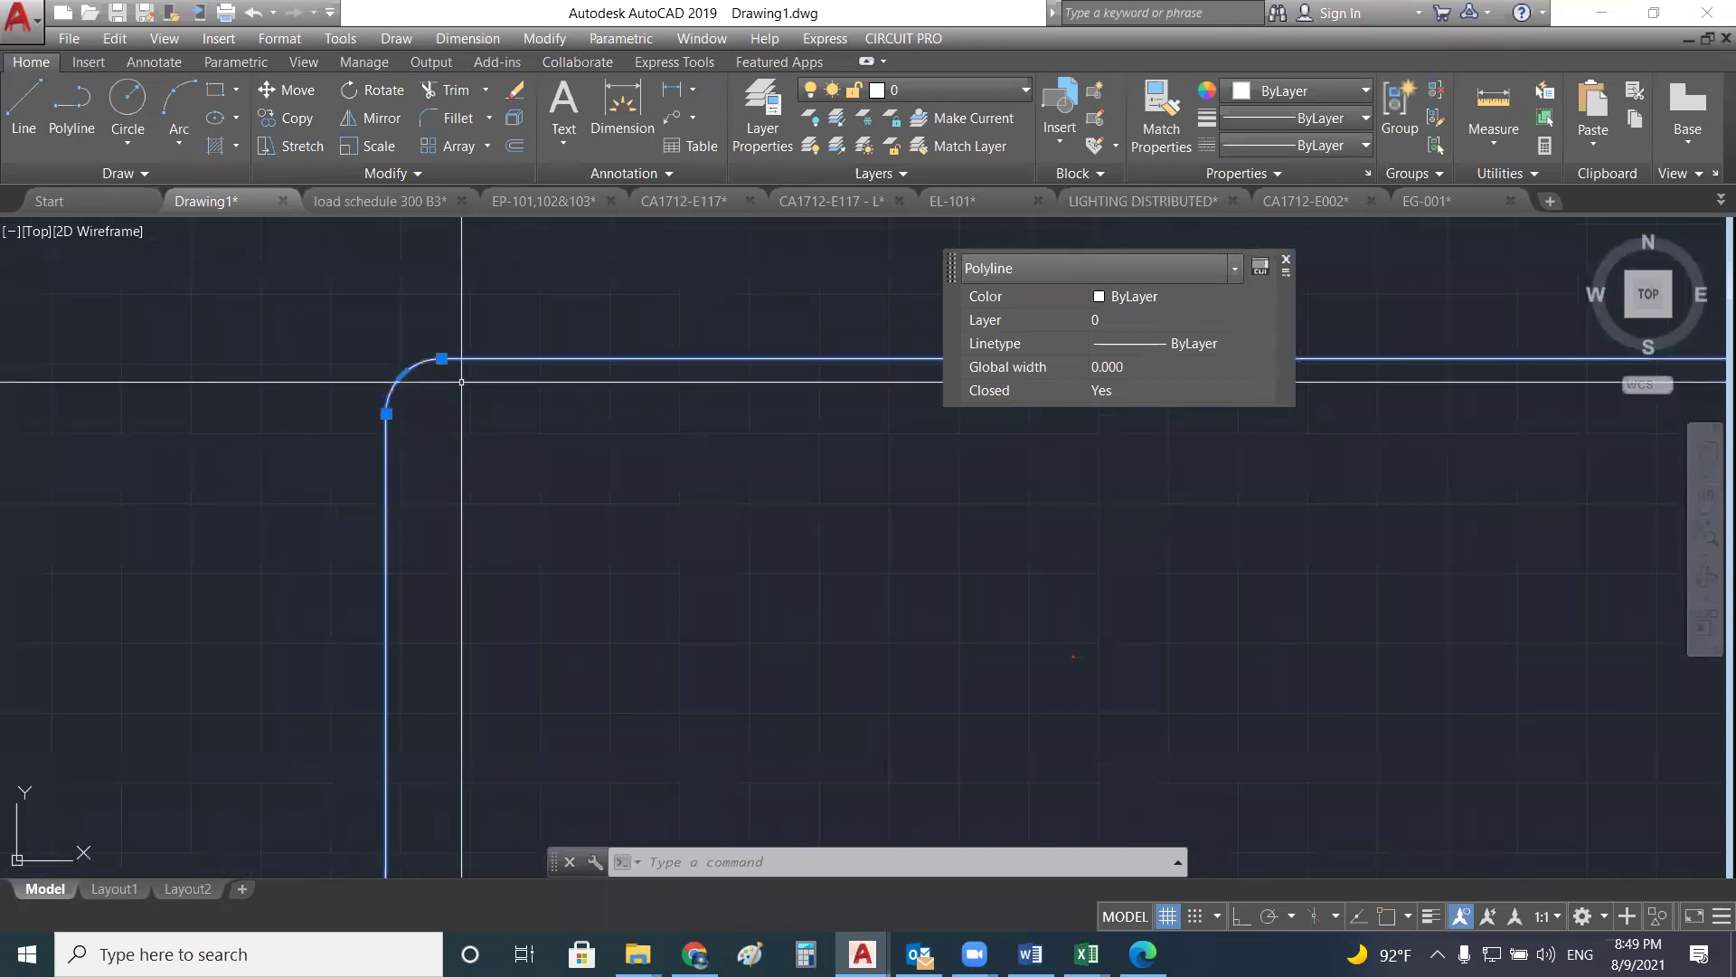
pyautogui.scroll(-4, 476, 349)
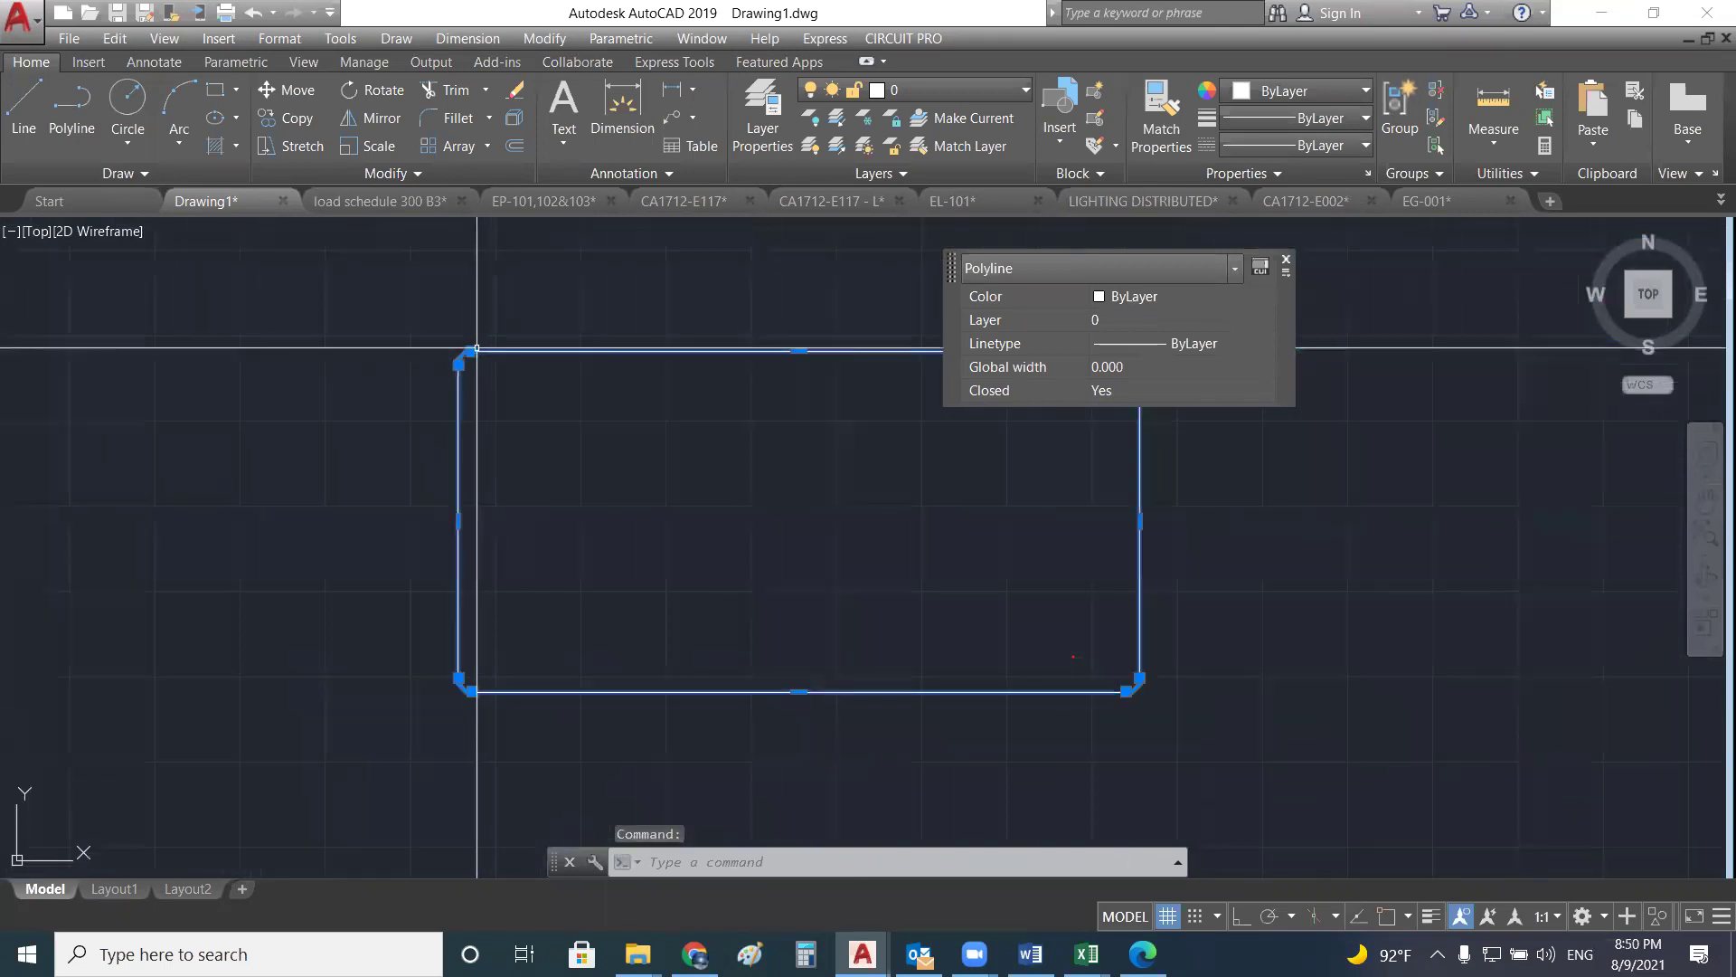
pyautogui.press('Escape')
pyautogui.press('Escape')
pyautogui.press('Escape')
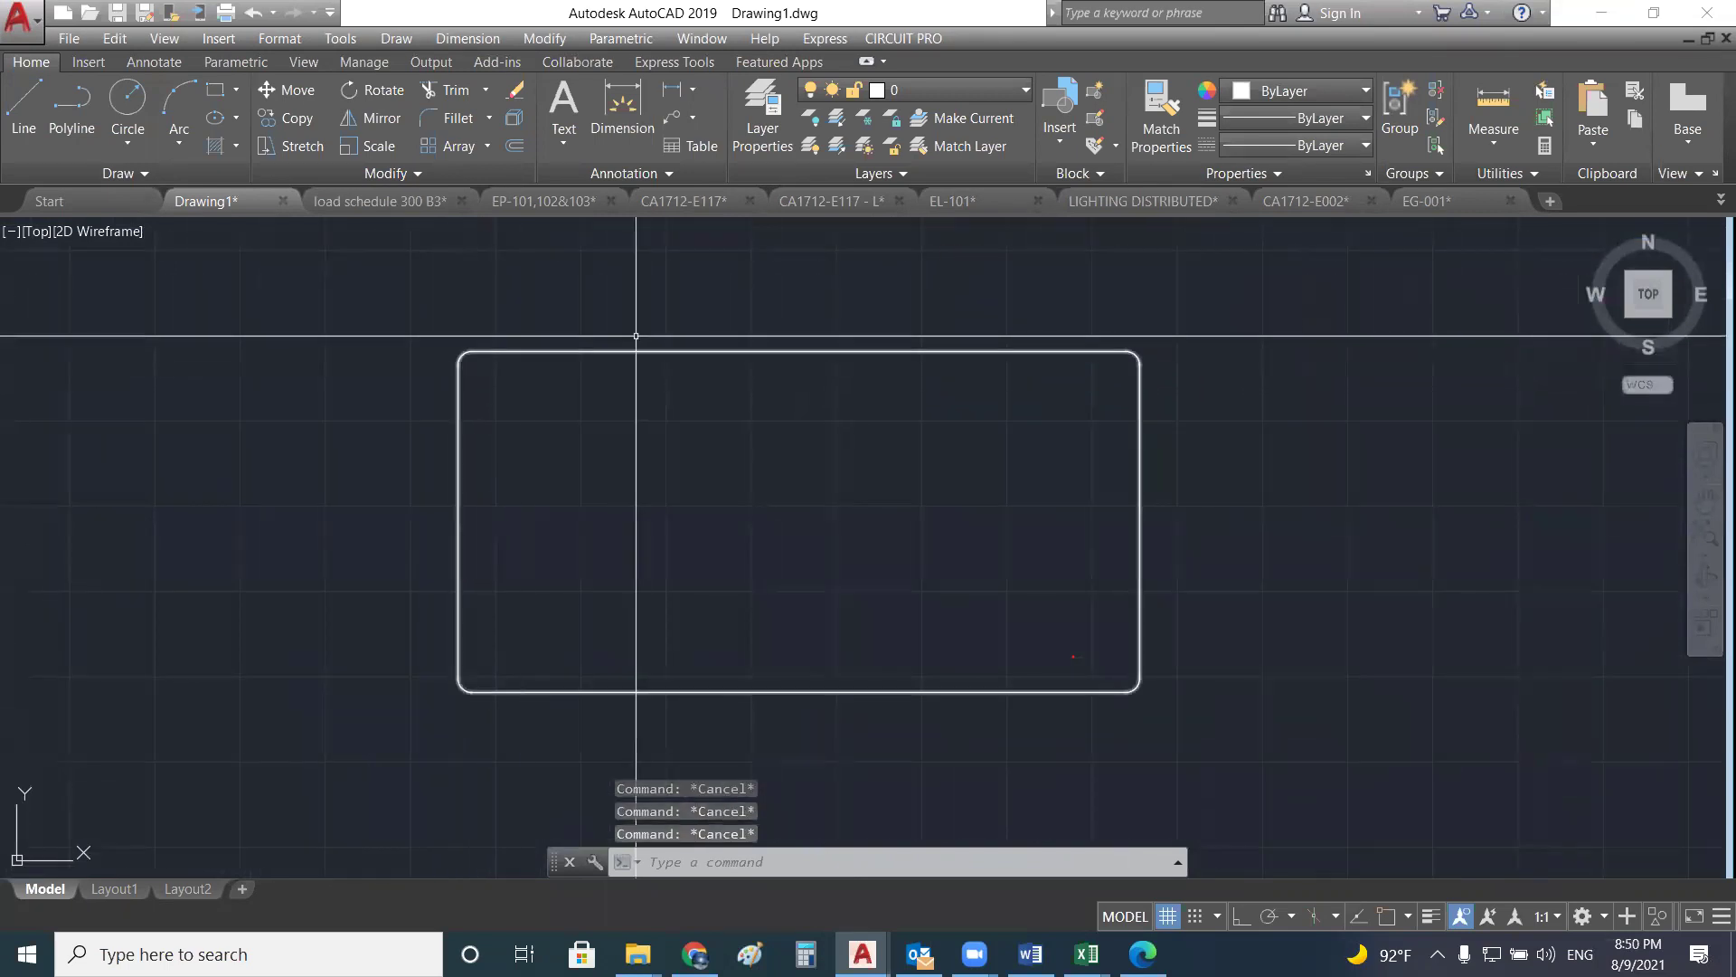
# - With Ortho on, draw a horizontal line about 72 long above the rectangle and continue it straight down to form a corner
pyautogui.write('l')
pyautogui.press('Return')
pyautogui.scroll(-2, 719, 342)
pyautogui.moveTo(657, 351); pyautogui.dragTo(516, 437, button='middle')
pyautogui.click(749, 317)
pyautogui.click(1242, 916)
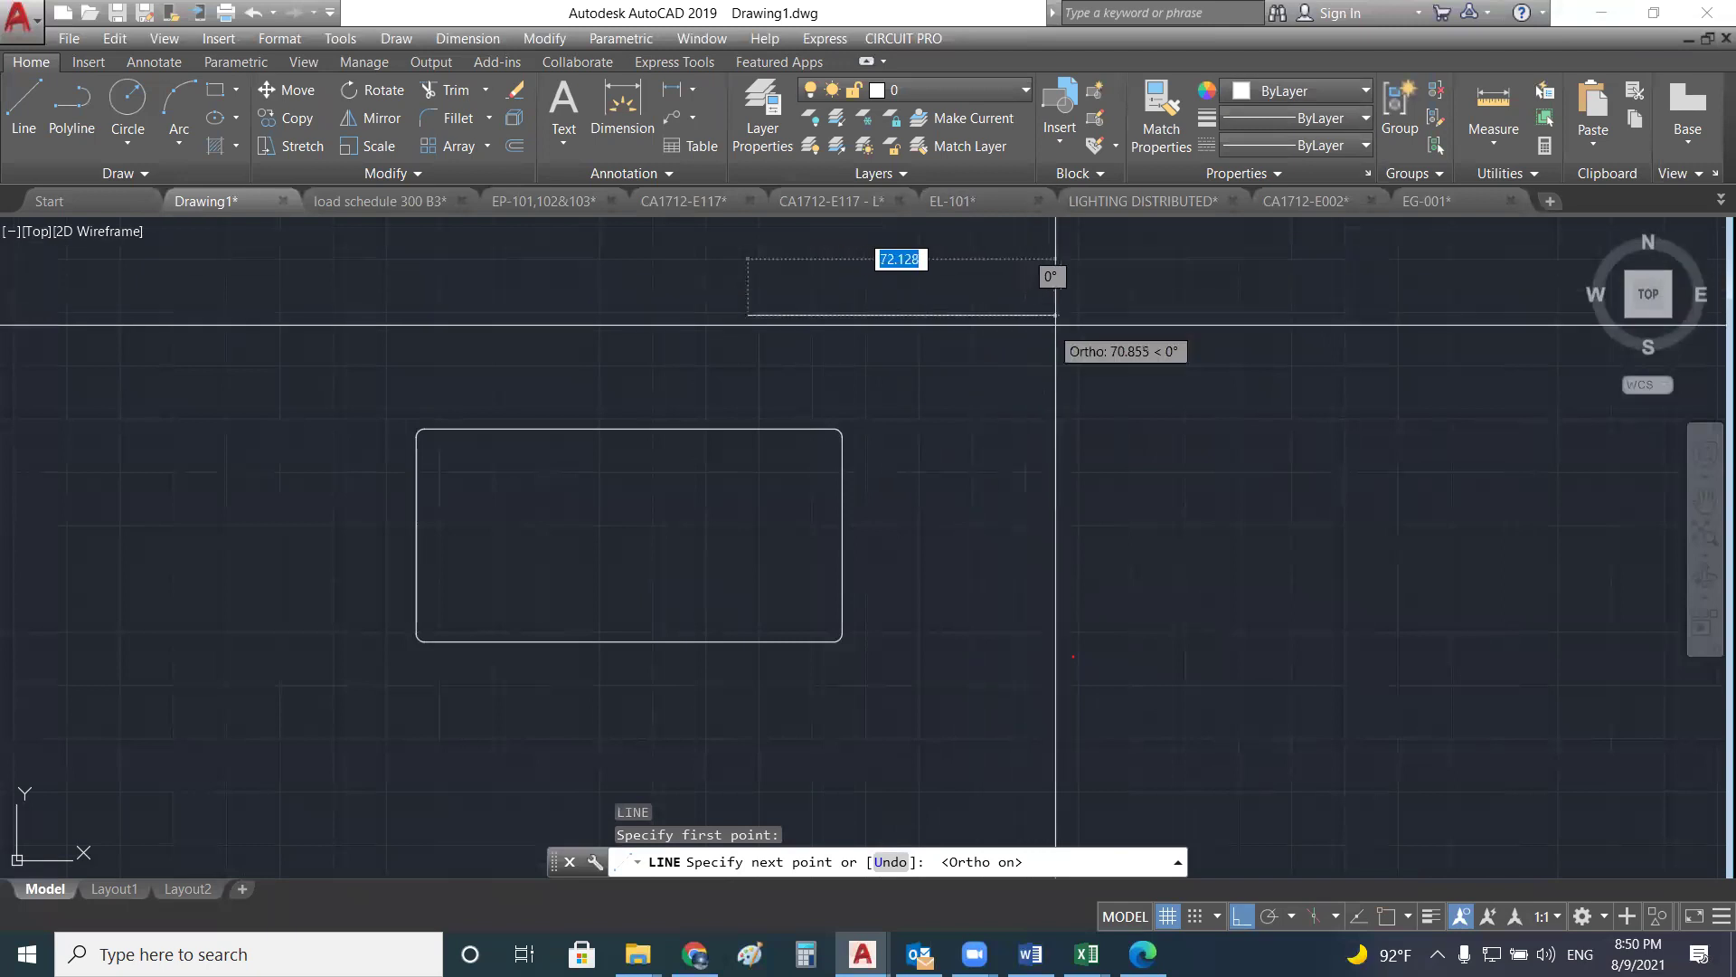
pyautogui.click(1056, 318)
pyautogui.click(1056, 592)
pyautogui.scroll(4, 1071, 302)
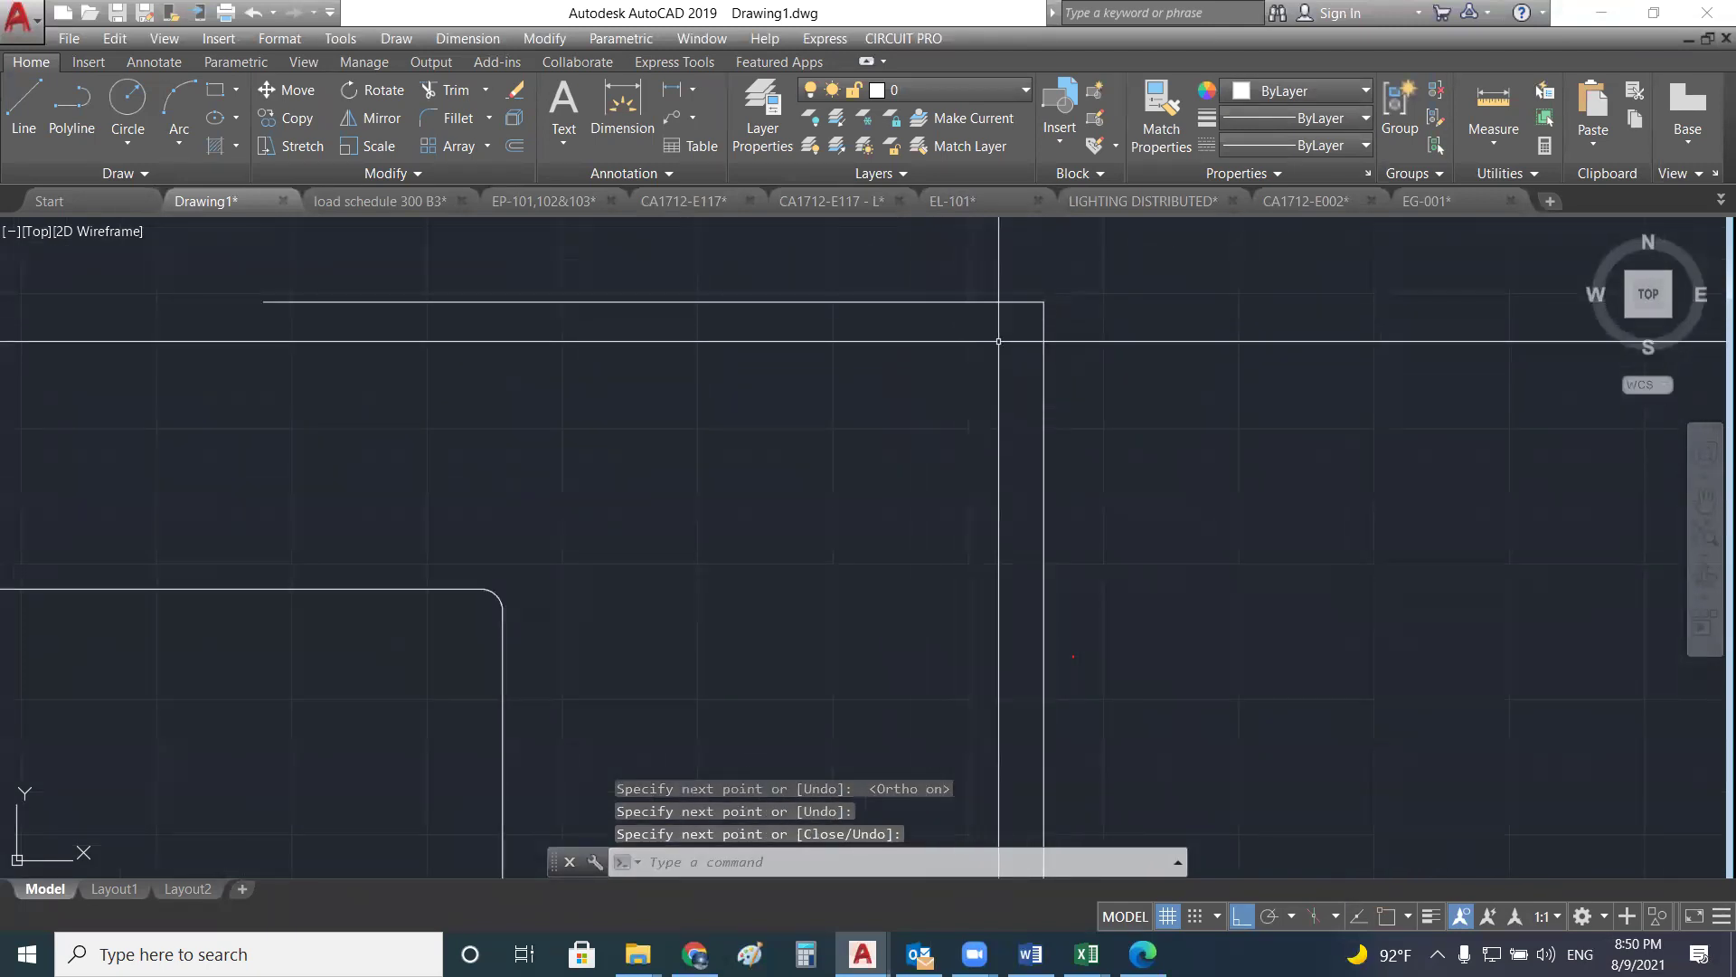
pyautogui.scroll(2, 1032, 318)
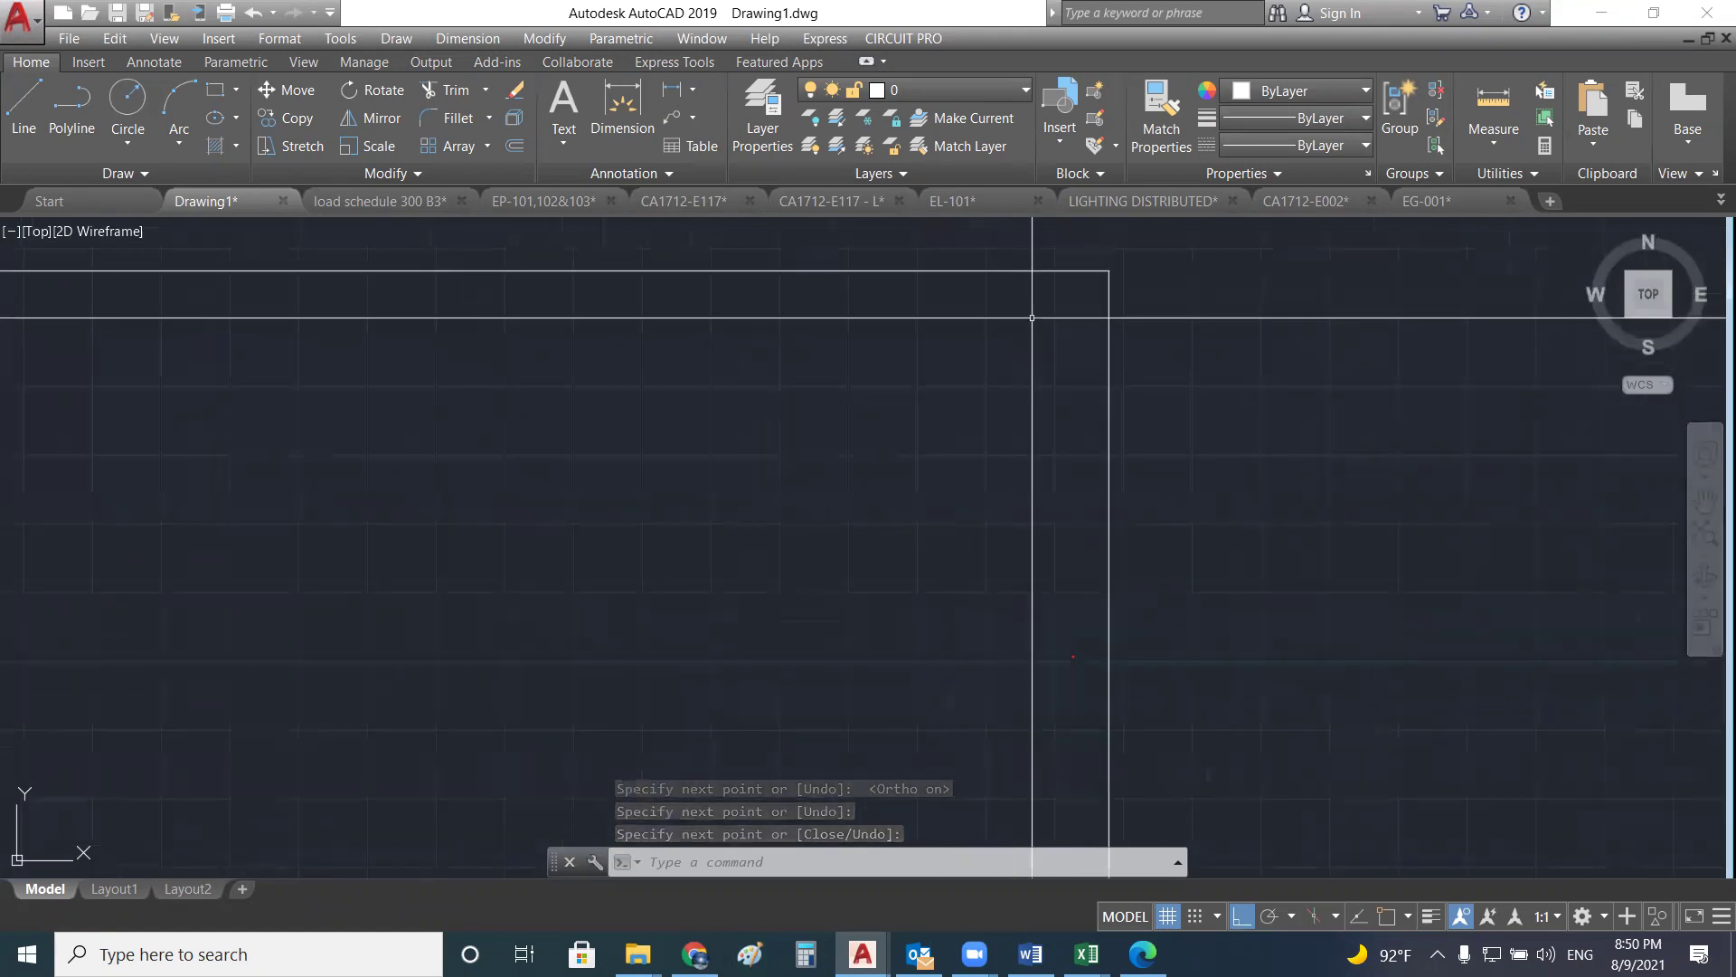
pyautogui.press('Escape')
pyautogui.press('Escape')
pyautogui.press('Escape')
pyautogui.scroll(-2, 1067, 334)
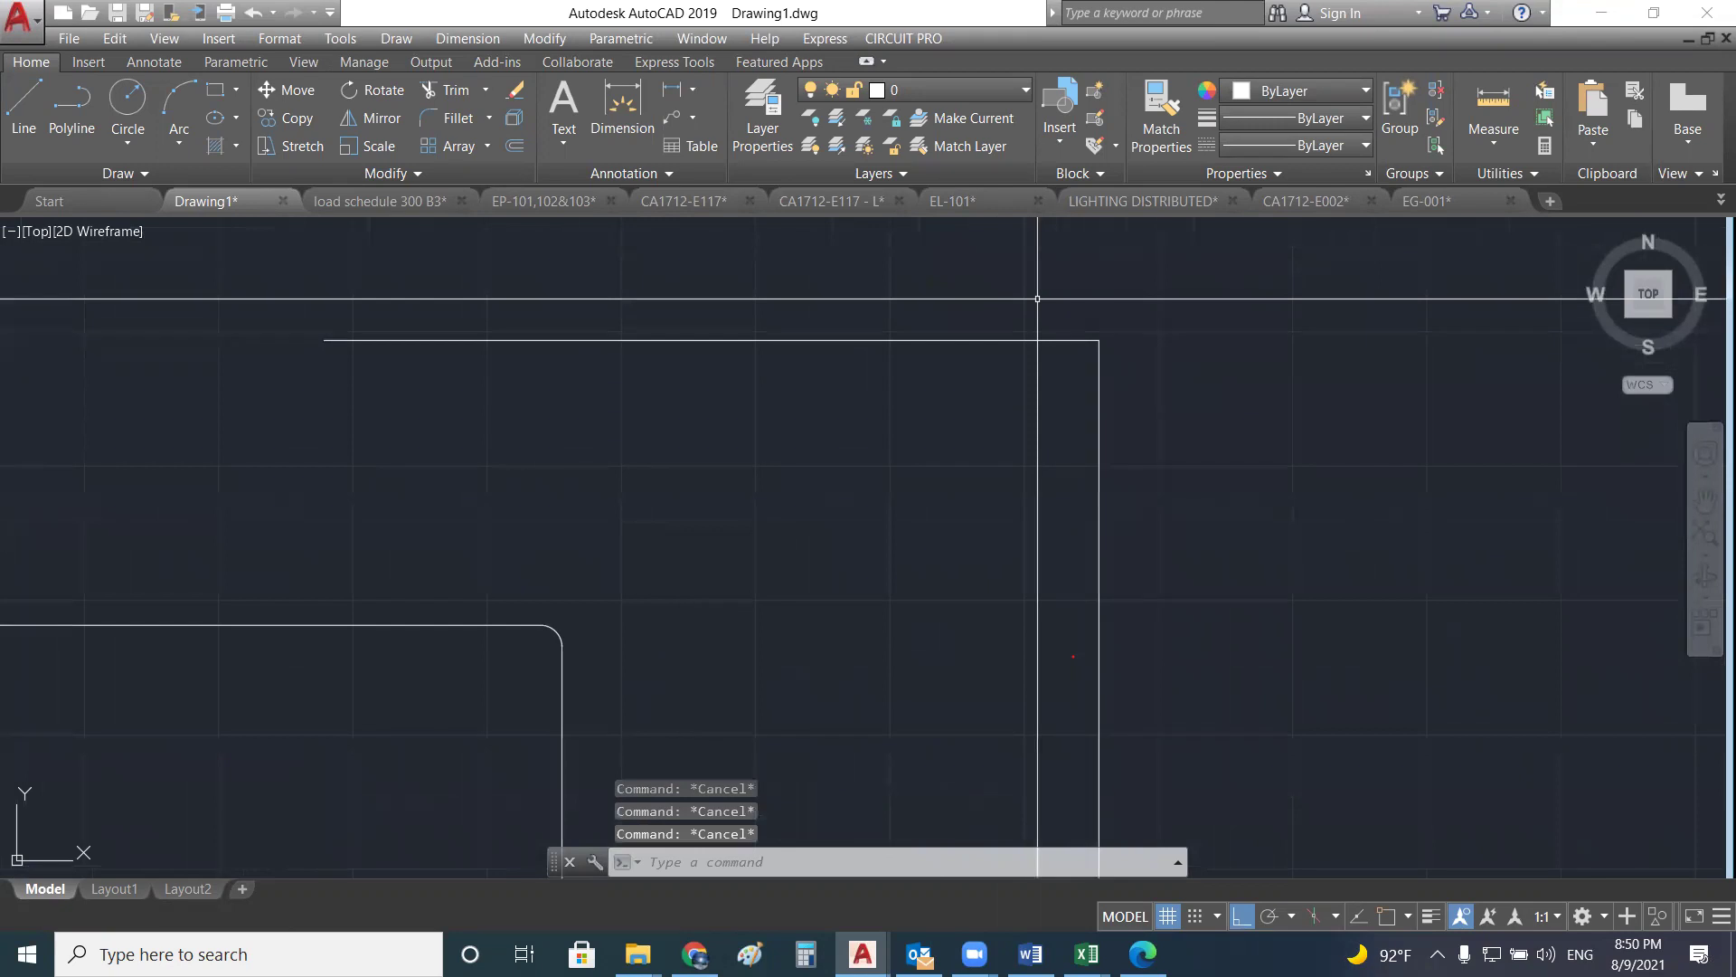
# - Fillet the corner between the horizontal and vertical lines with radius 0 and inspect it
pyautogui.write('f')
pyautogui.press('Return')
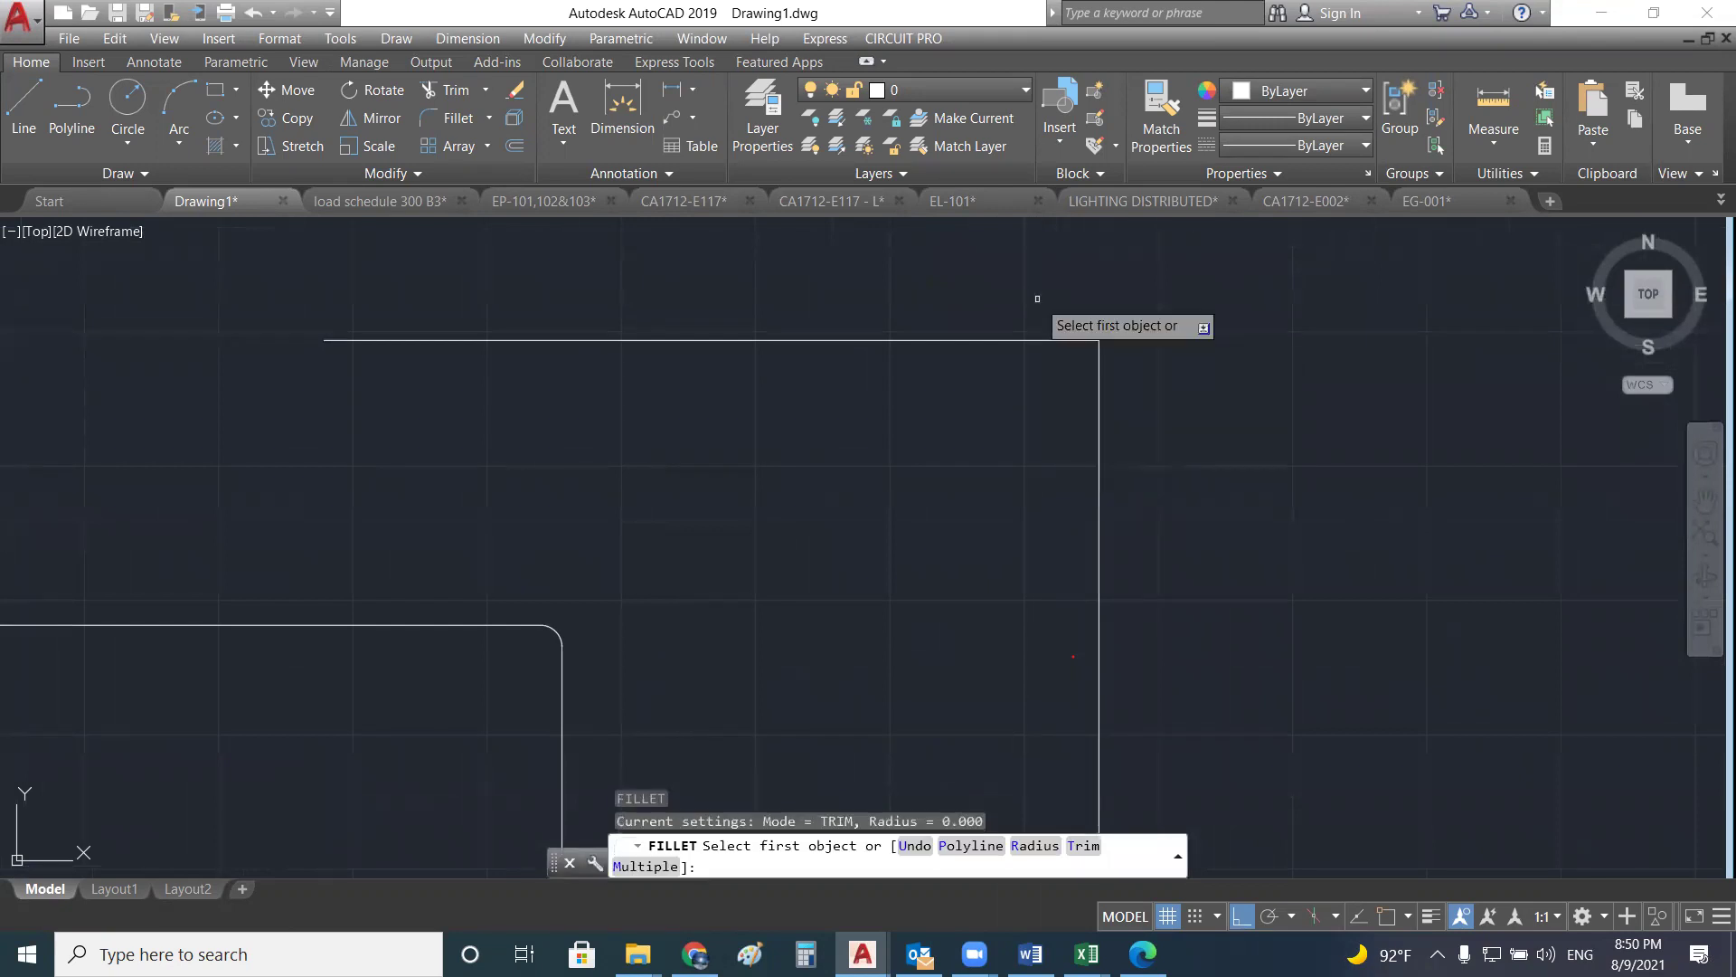
pyautogui.click(1068, 339)
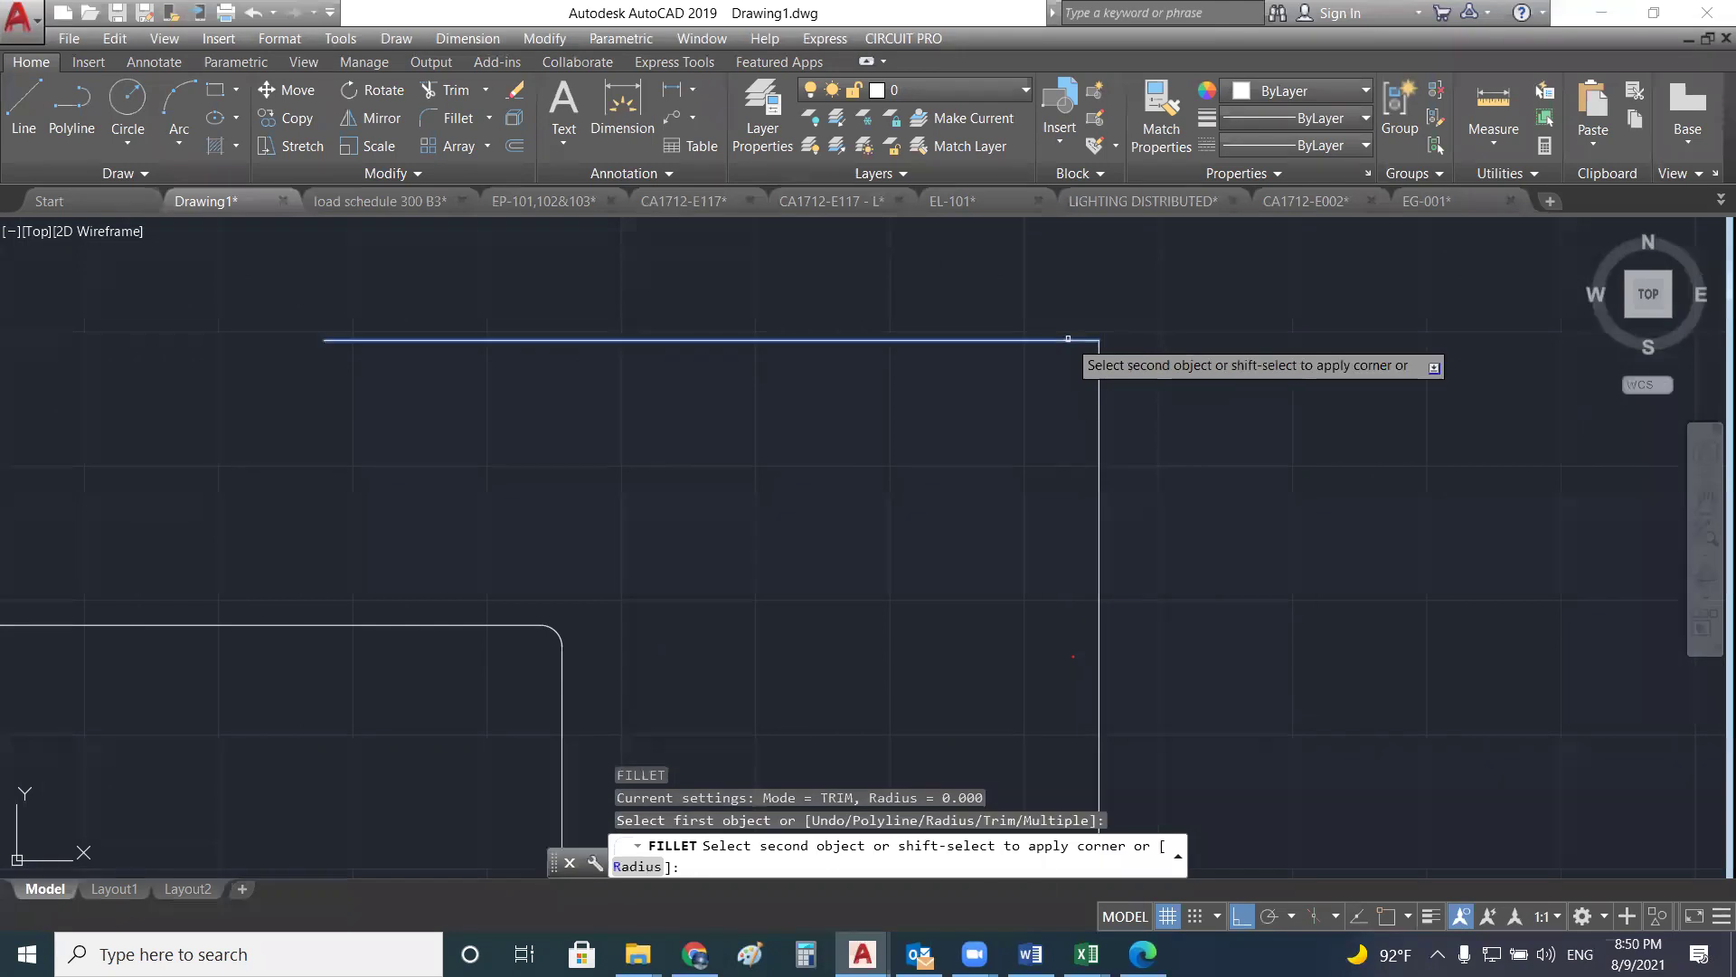
pyautogui.click(1101, 375)
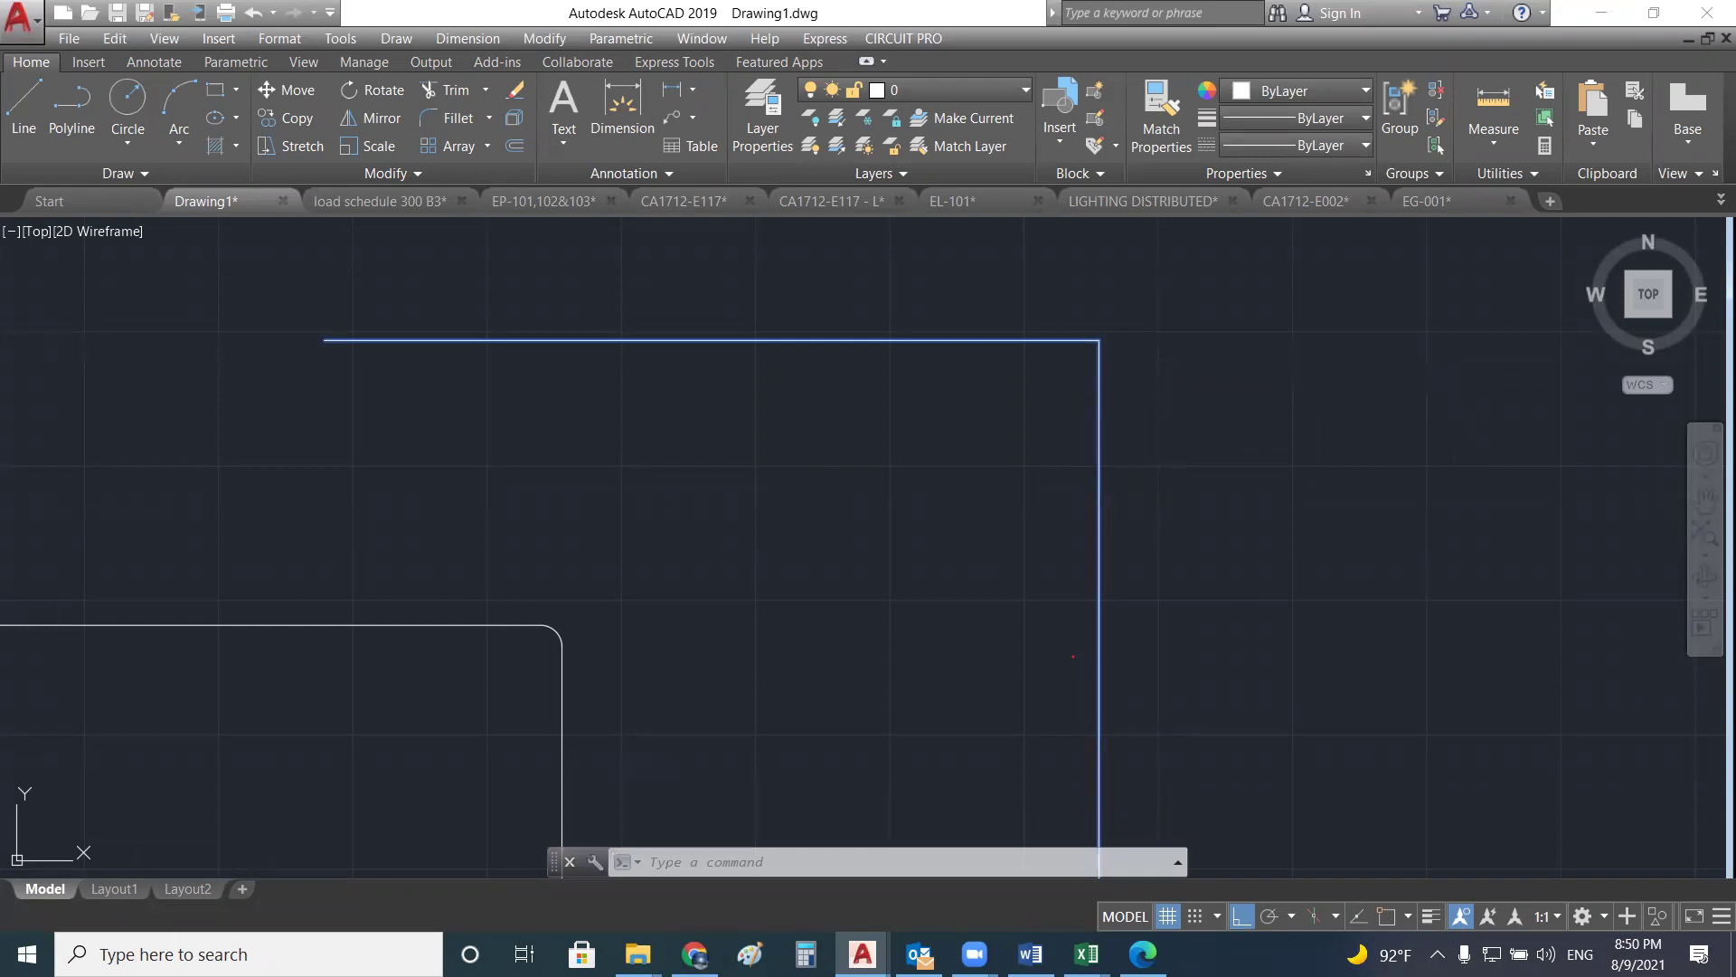
pyautogui.scroll(5, 1100, 347)
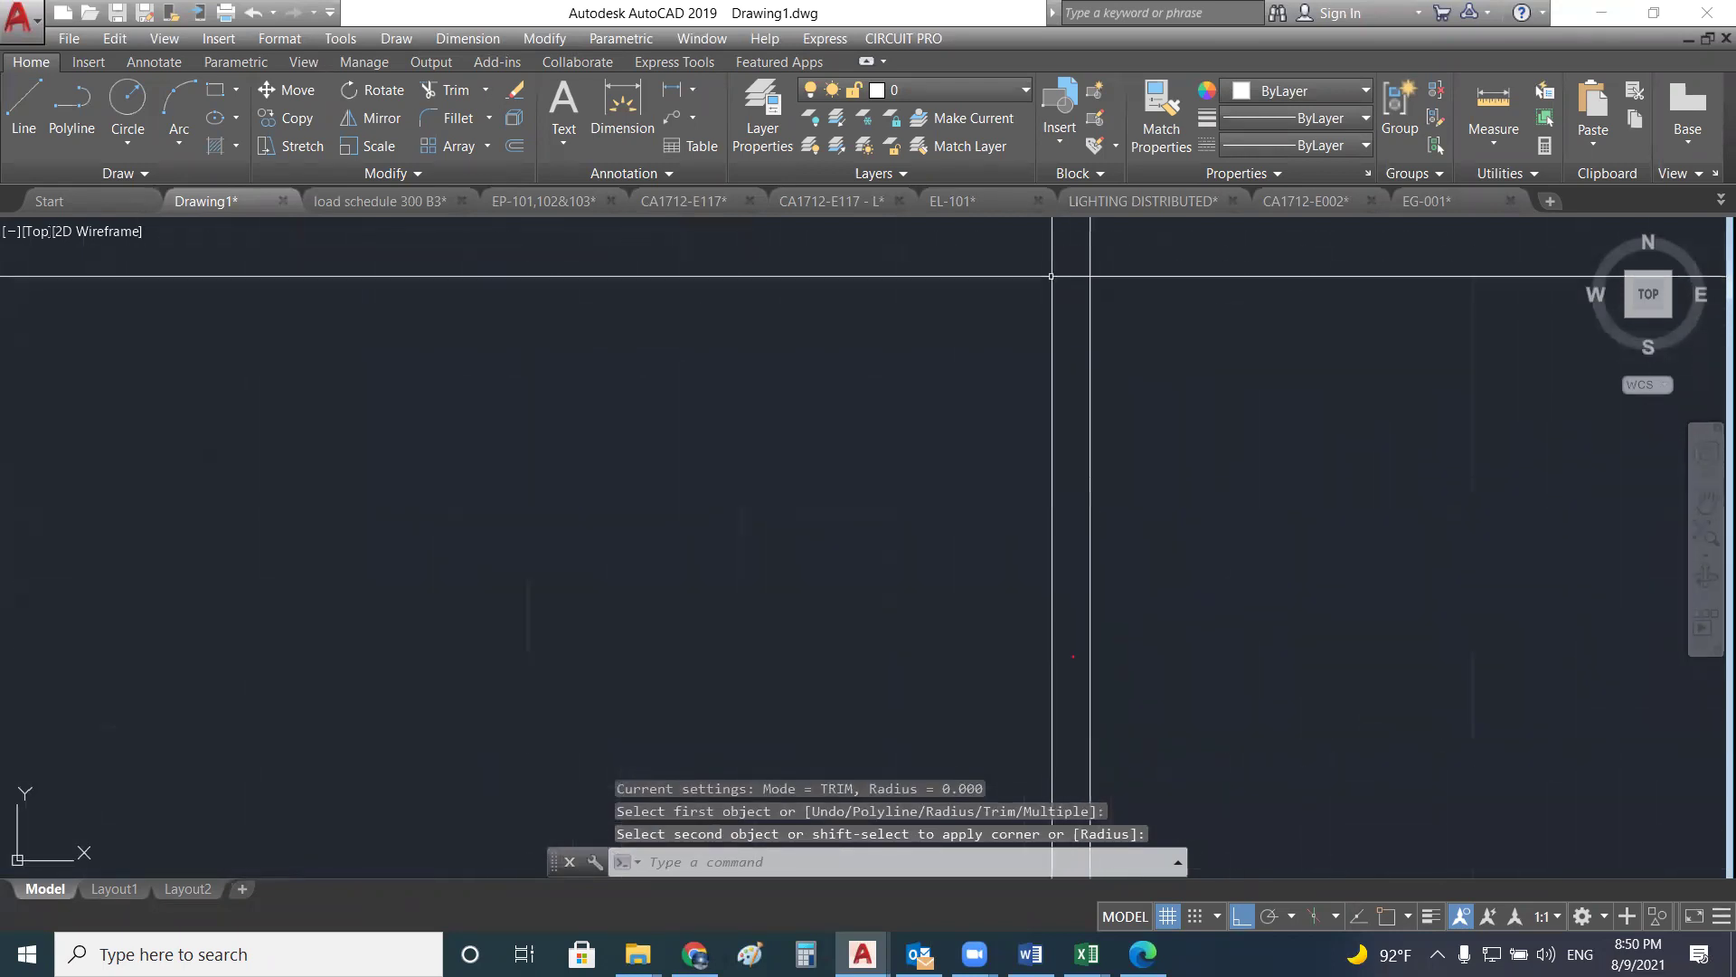
pyautogui.scroll(-3, 1083, 370)
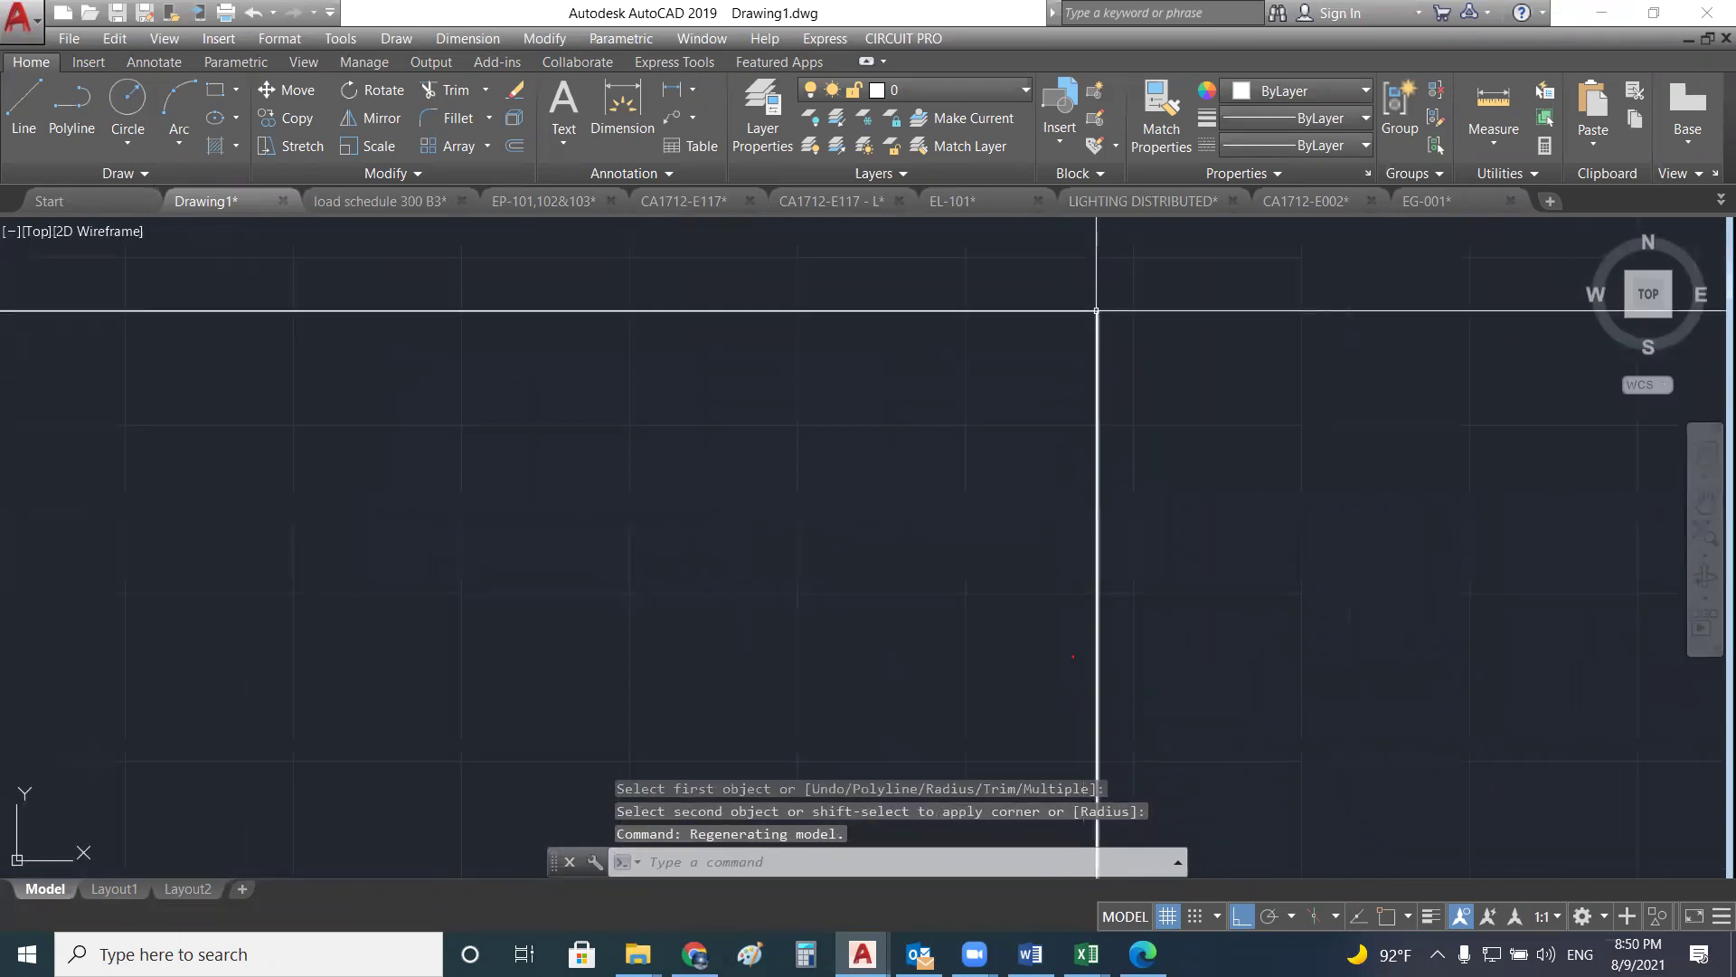
pyautogui.scroll(-3, 1102, 337)
pyautogui.press('Escape')
pyautogui.press('Escape')
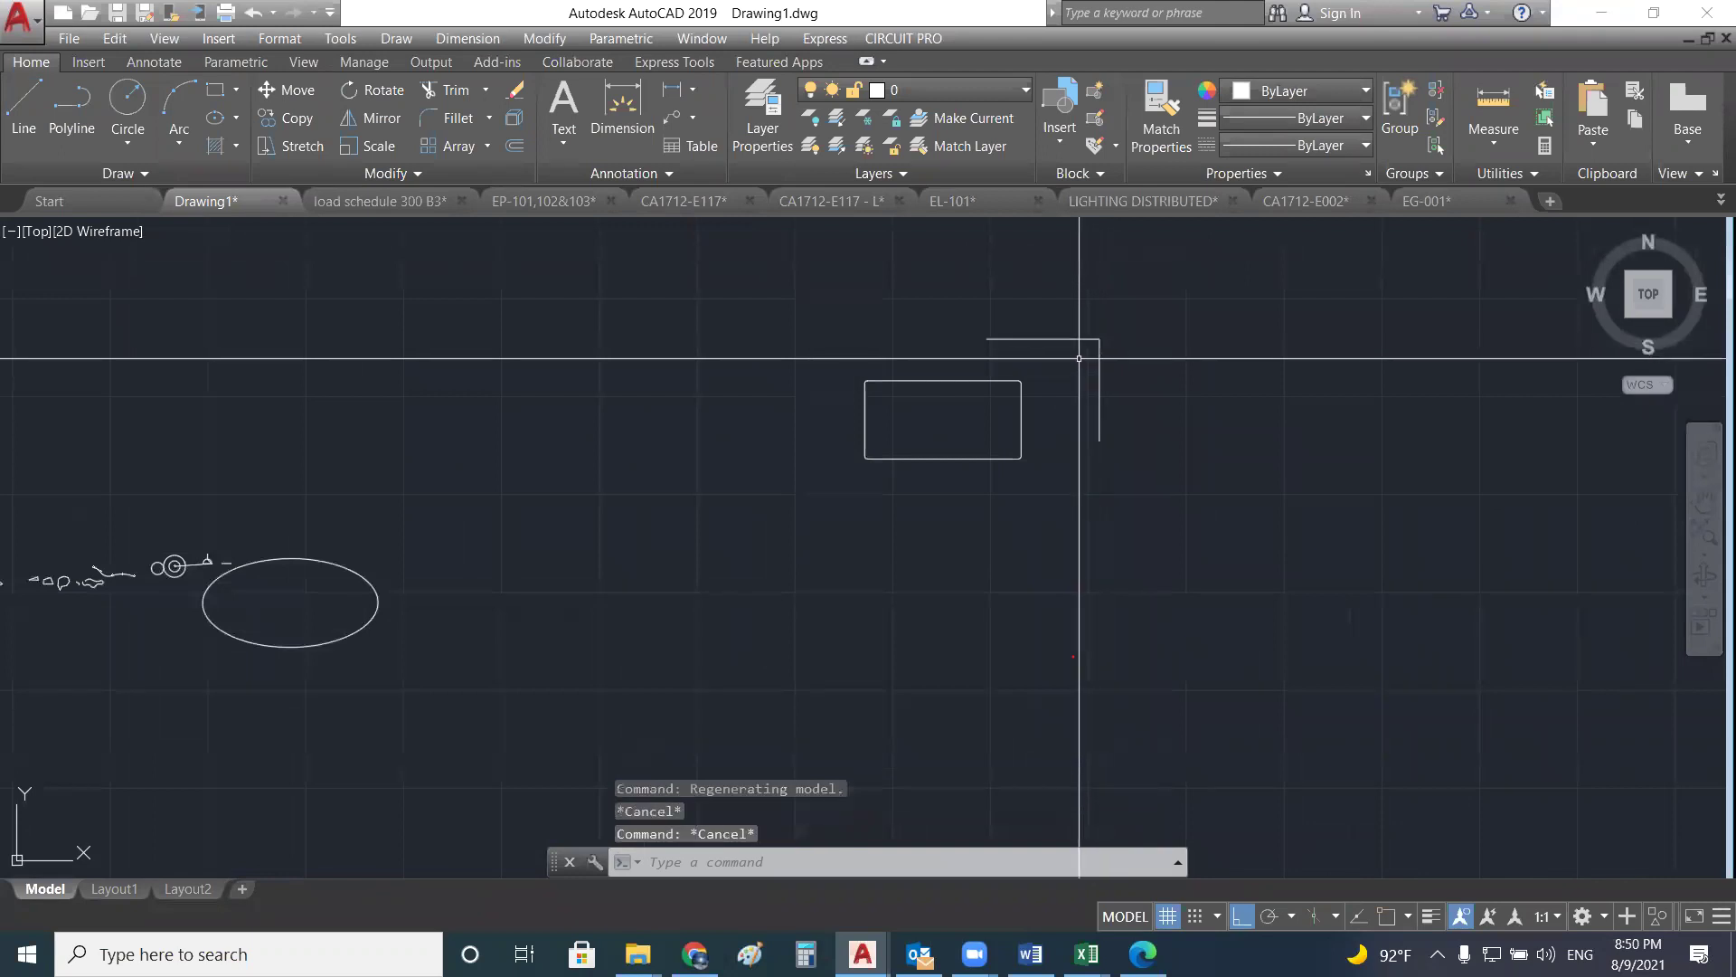
# - Fillet the corner between the two lines beside the rectangle with radius 5 and inspect the rounded corner
pyautogui.write('f')
pyautogui.press('Return')
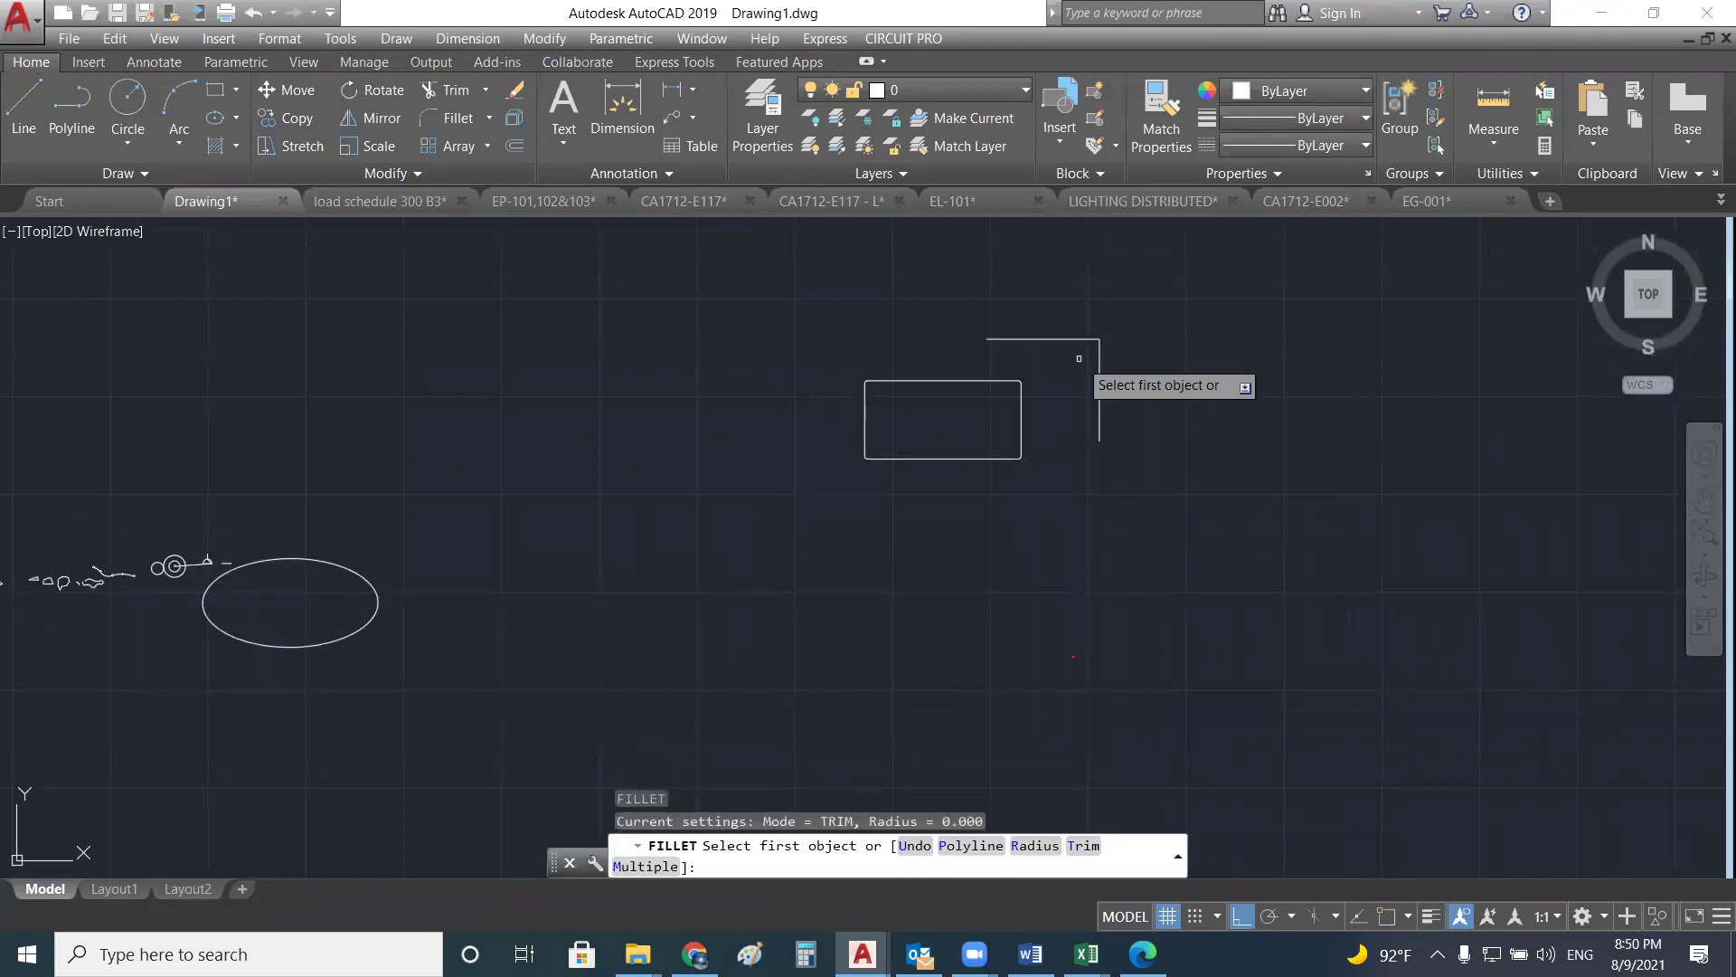
pyautogui.click(1079, 340)
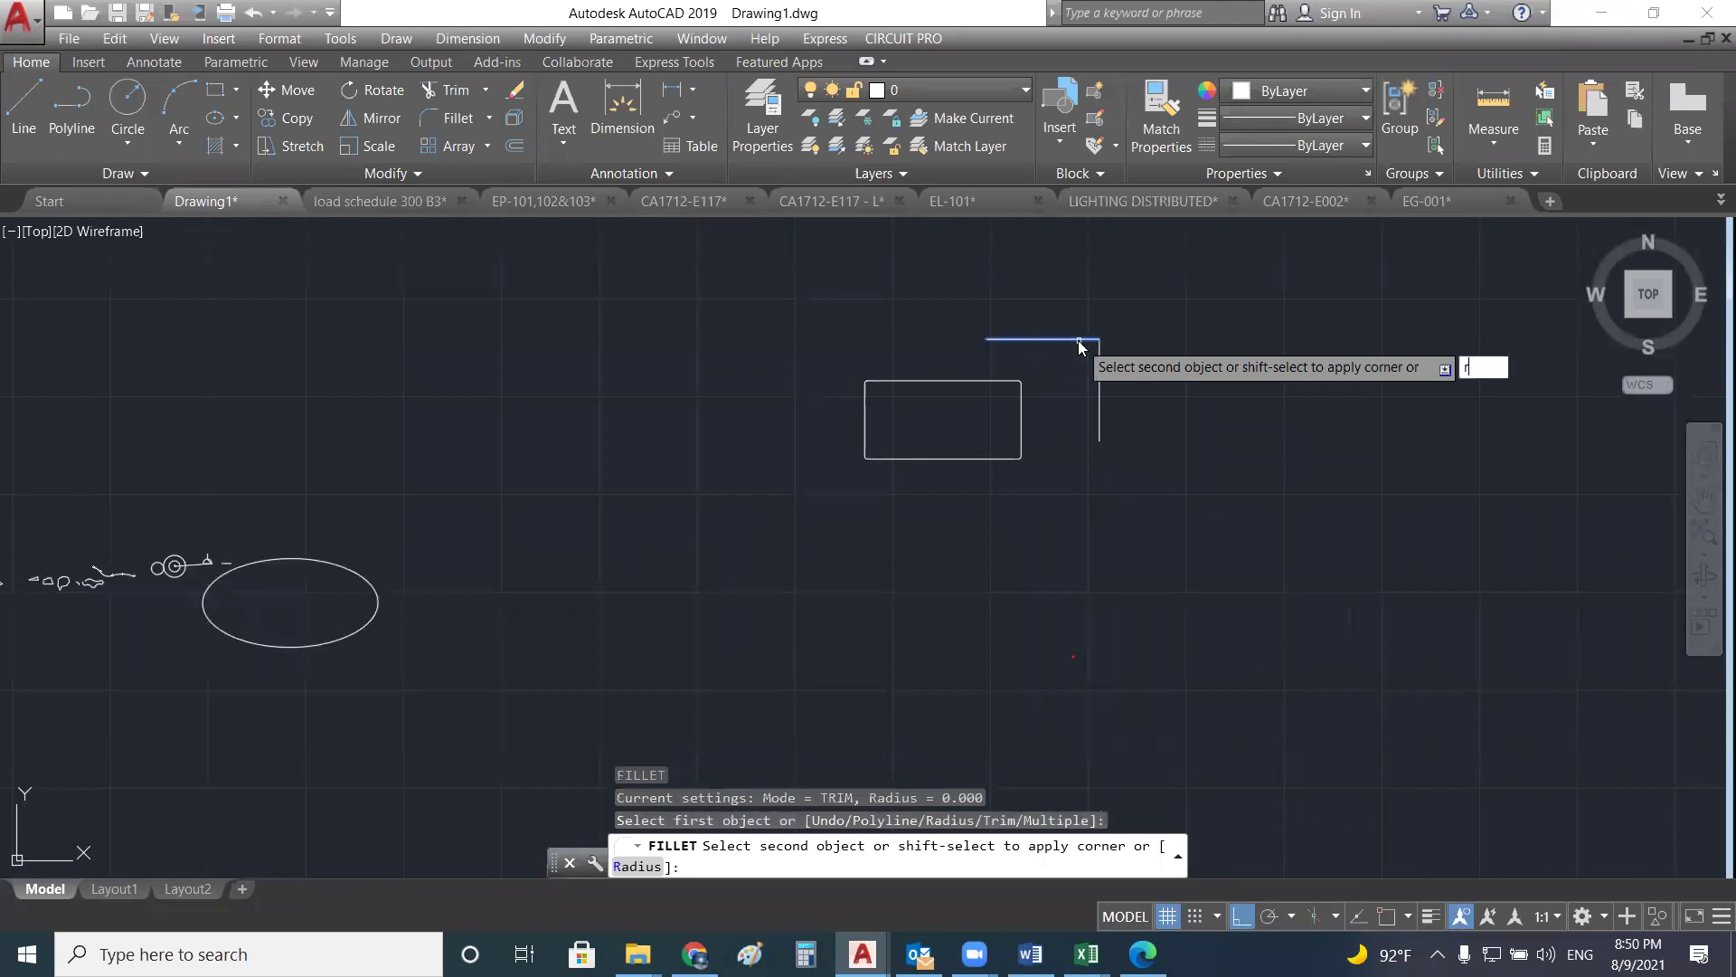
pyautogui.press('Return')
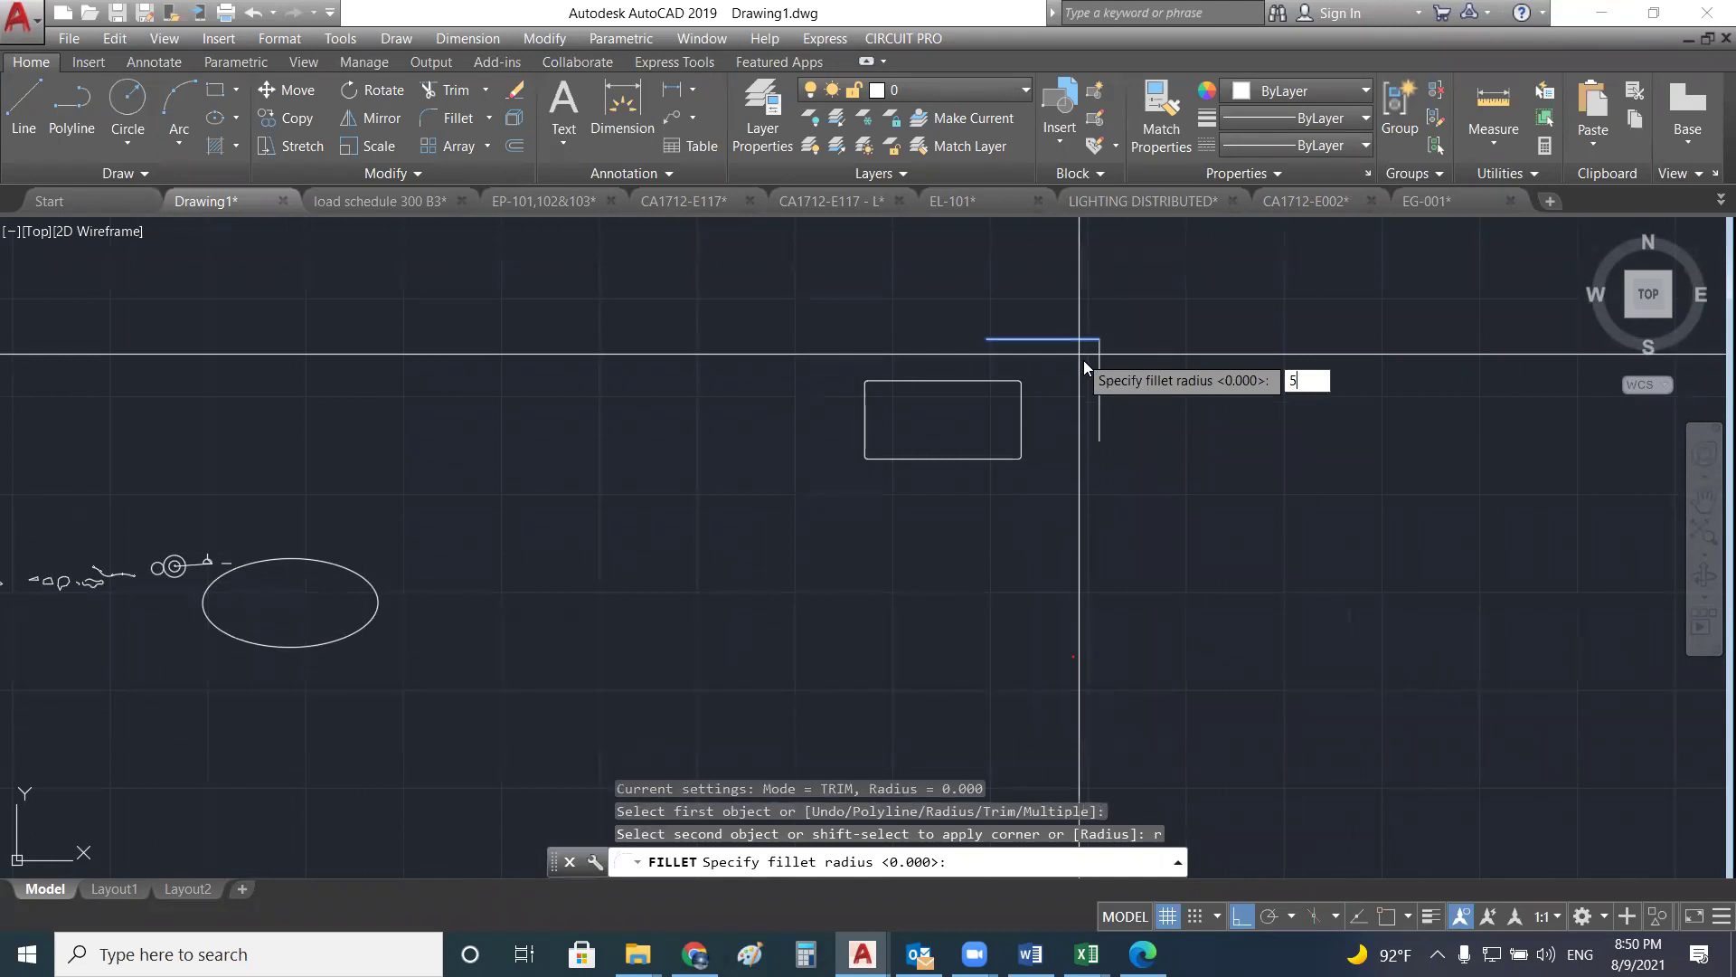
pyautogui.press('Return')
pyautogui.click(1098, 364)
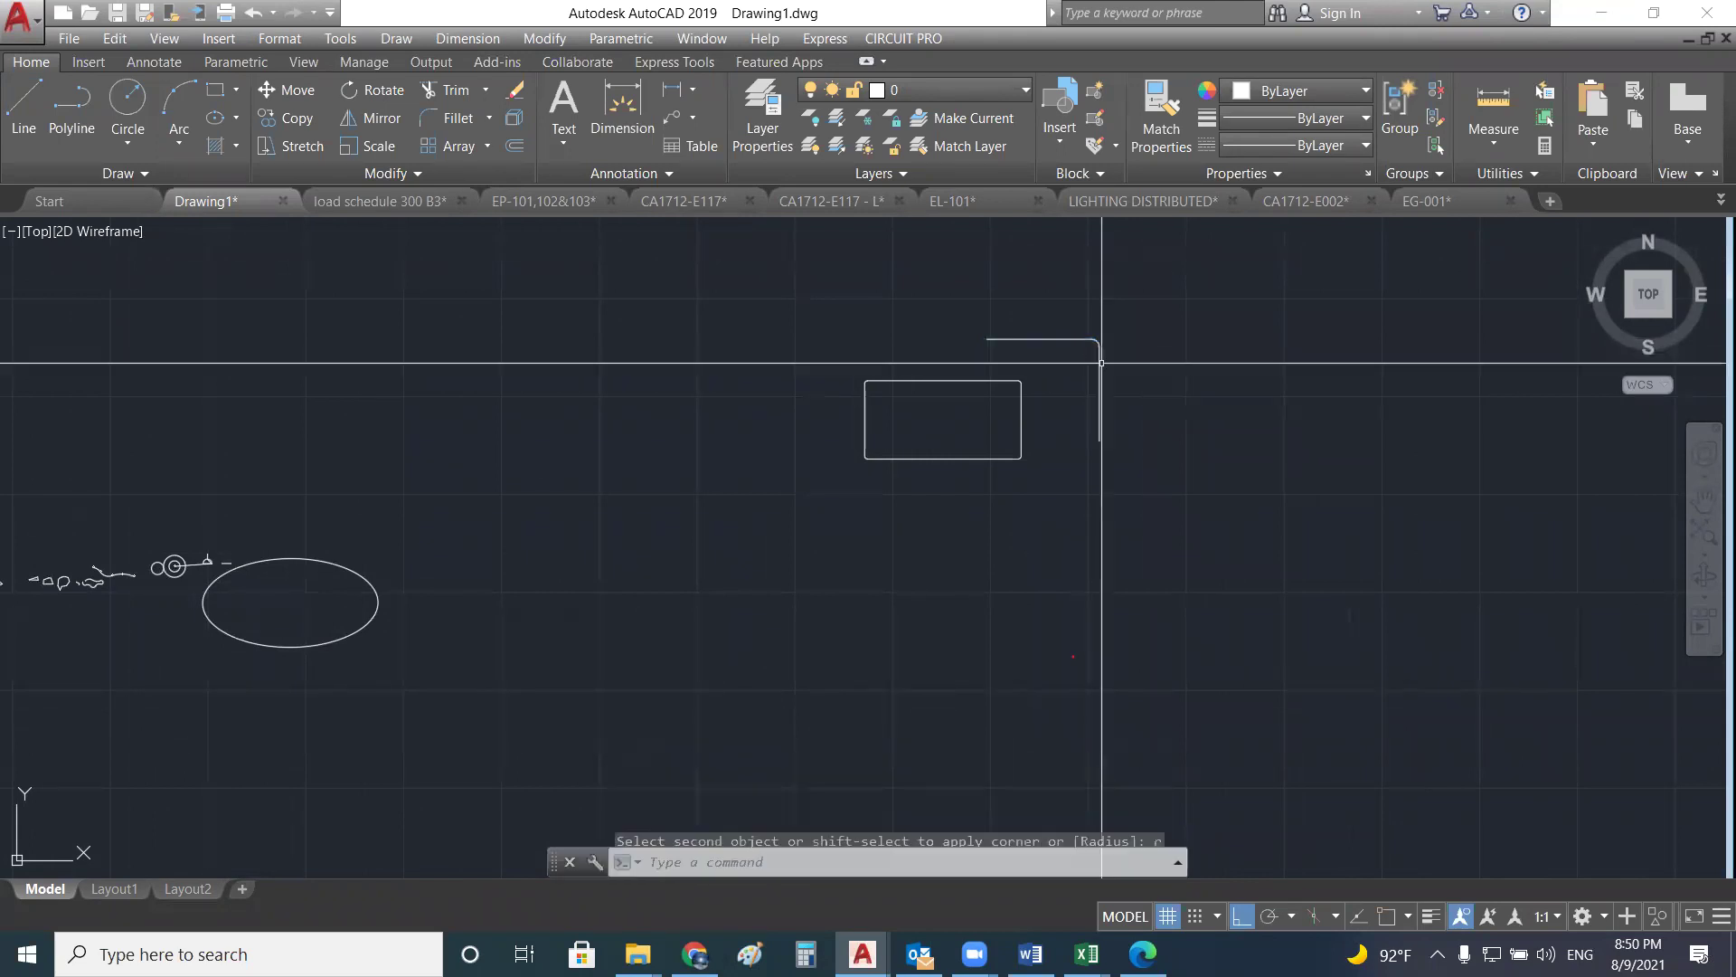
pyautogui.scroll(10, 1094, 362)
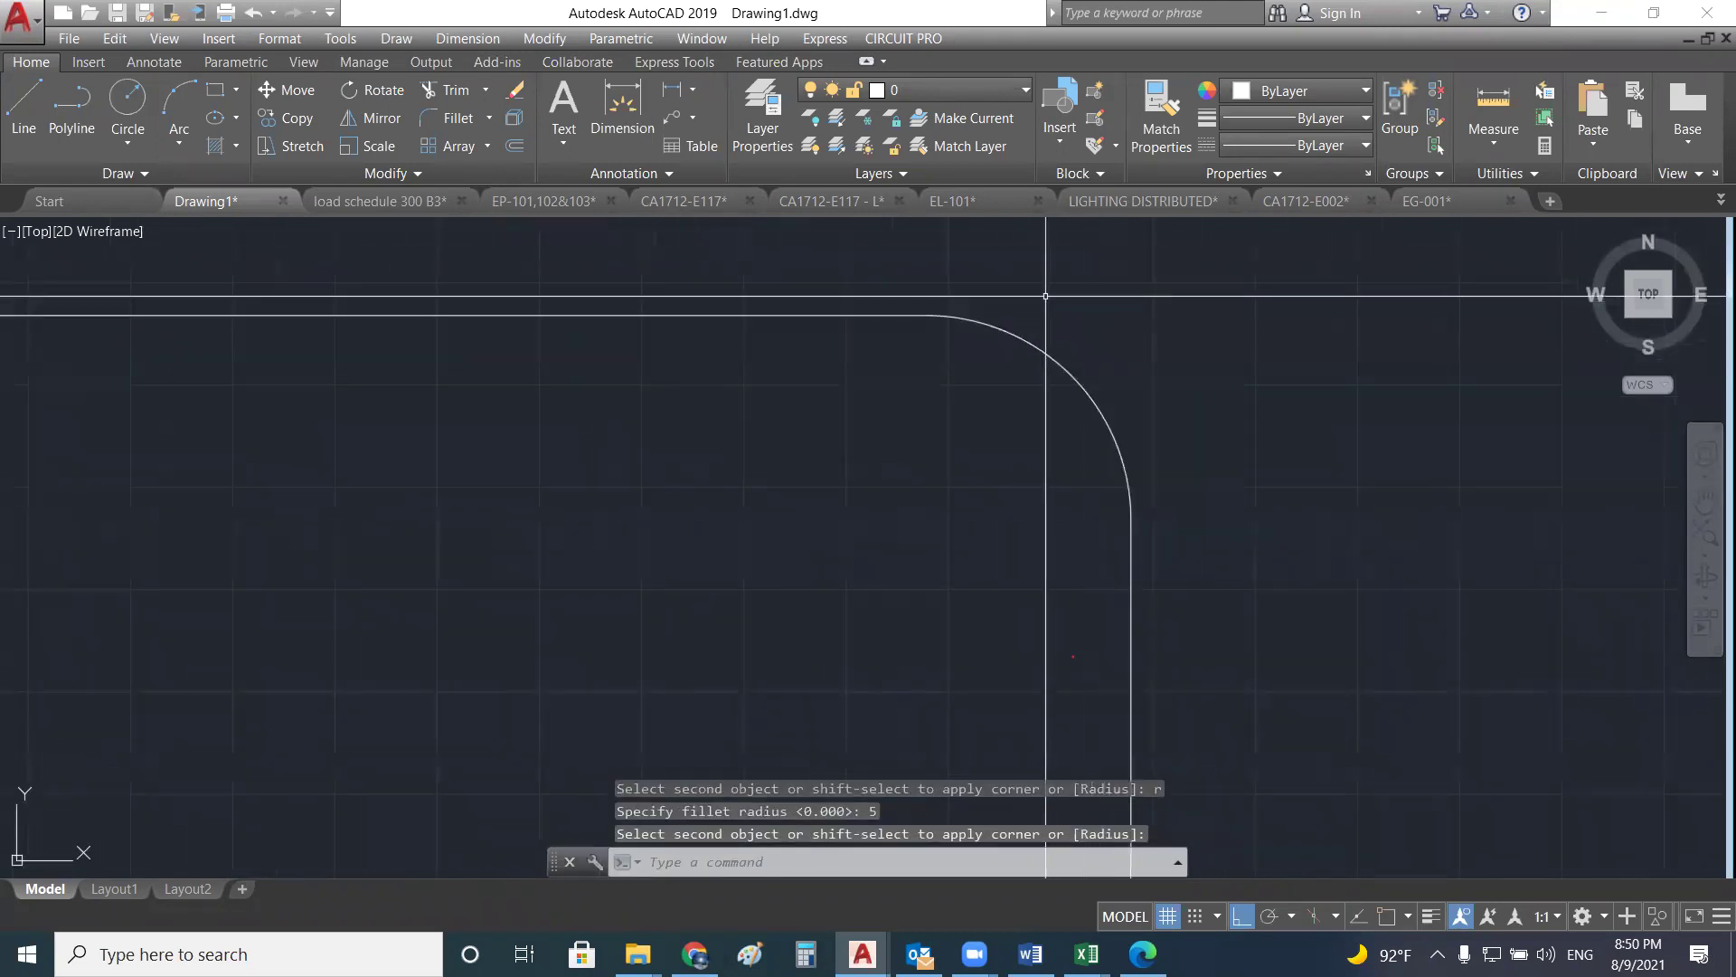
pyautogui.scroll(-12, 1049, 304)
pyautogui.scroll(4, 1040, 312)
pyautogui.scroll(-2, 1040, 312)
pyautogui.press('Escape')
pyautogui.press('Escape')
pyautogui.scroll(-6, 1057, 294)
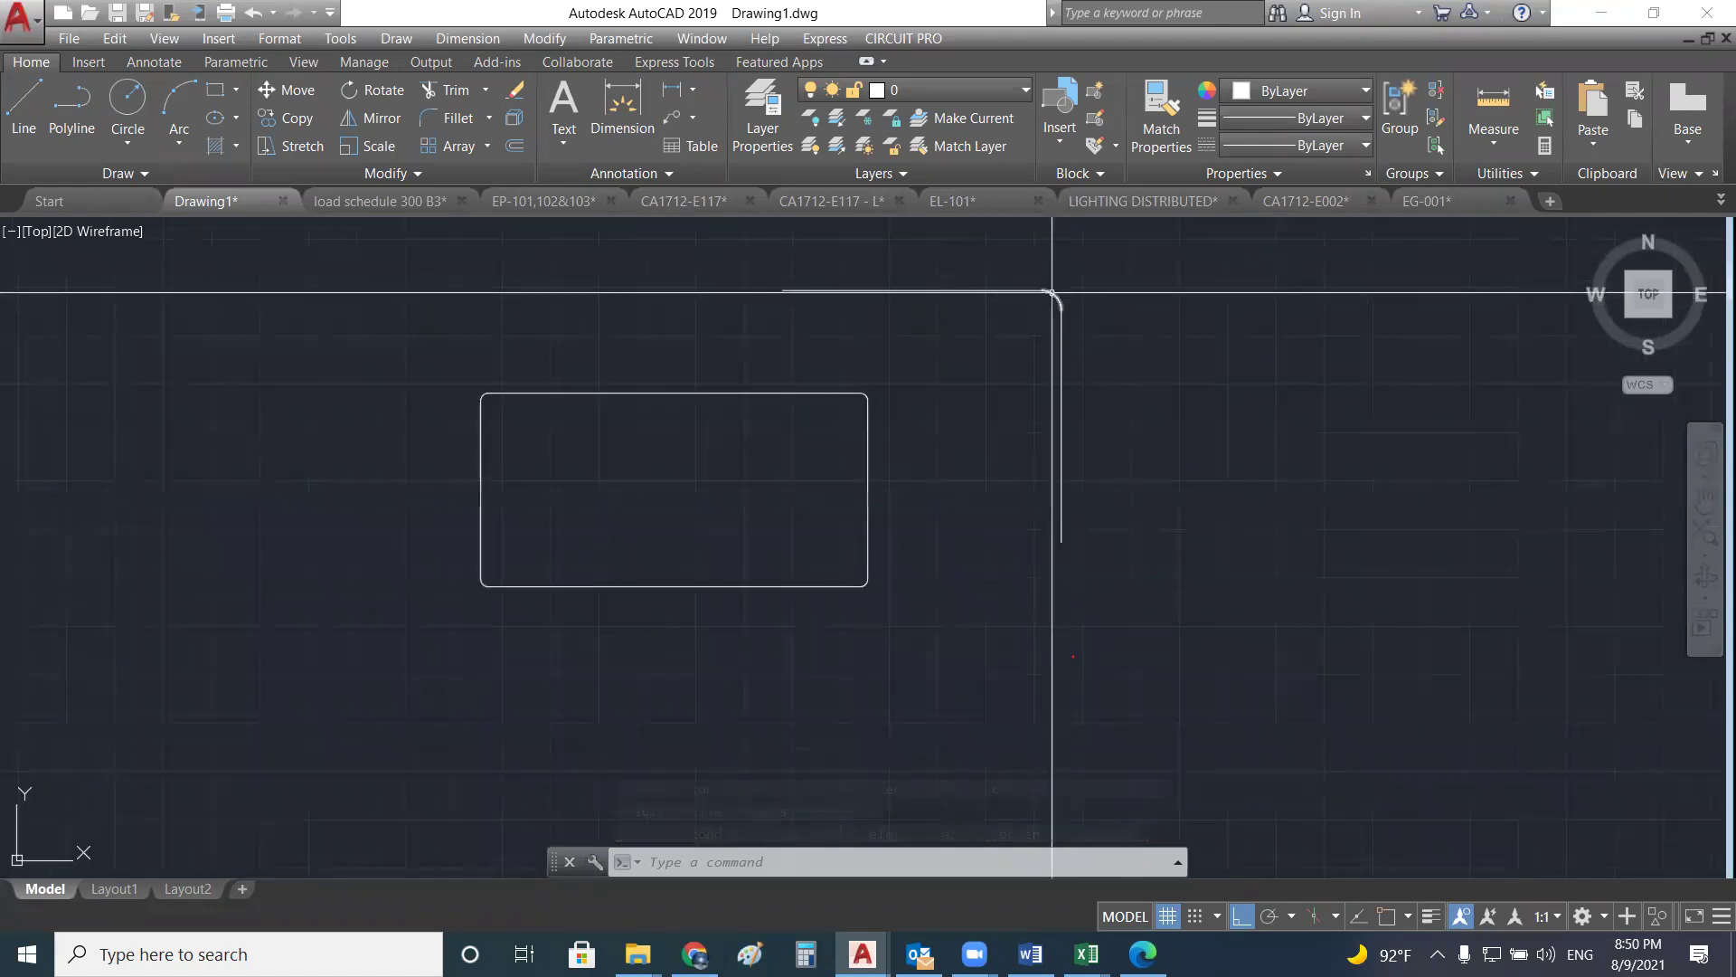
# - Draw a second corner to the right of the first from a horizontal line and a longer vertical line going down
pyautogui.moveTo(1074, 341); pyautogui.dragTo(717, 403, button='middle')
pyautogui.press('Return')
pyautogui.click(841, 375)
pyautogui.click(963, 374)
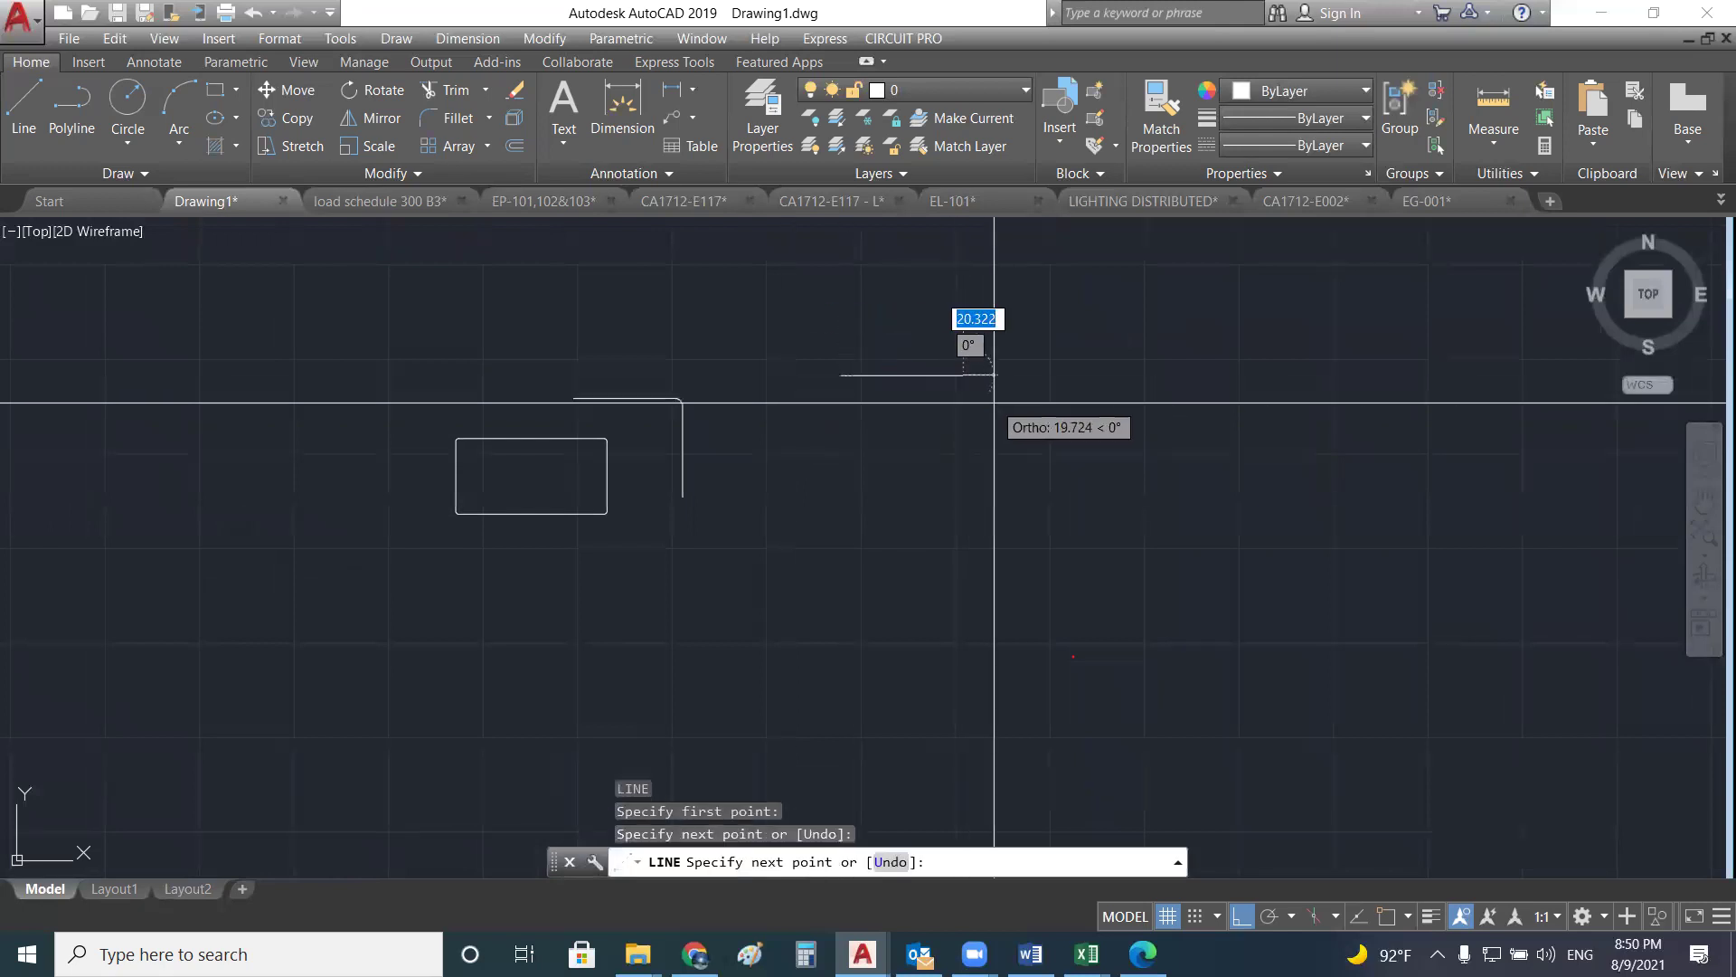
pyautogui.click(964, 589)
pyautogui.press('Return')
# - Fillet the second line pair's corner, keeping the radius of 5
pyautogui.write('F')
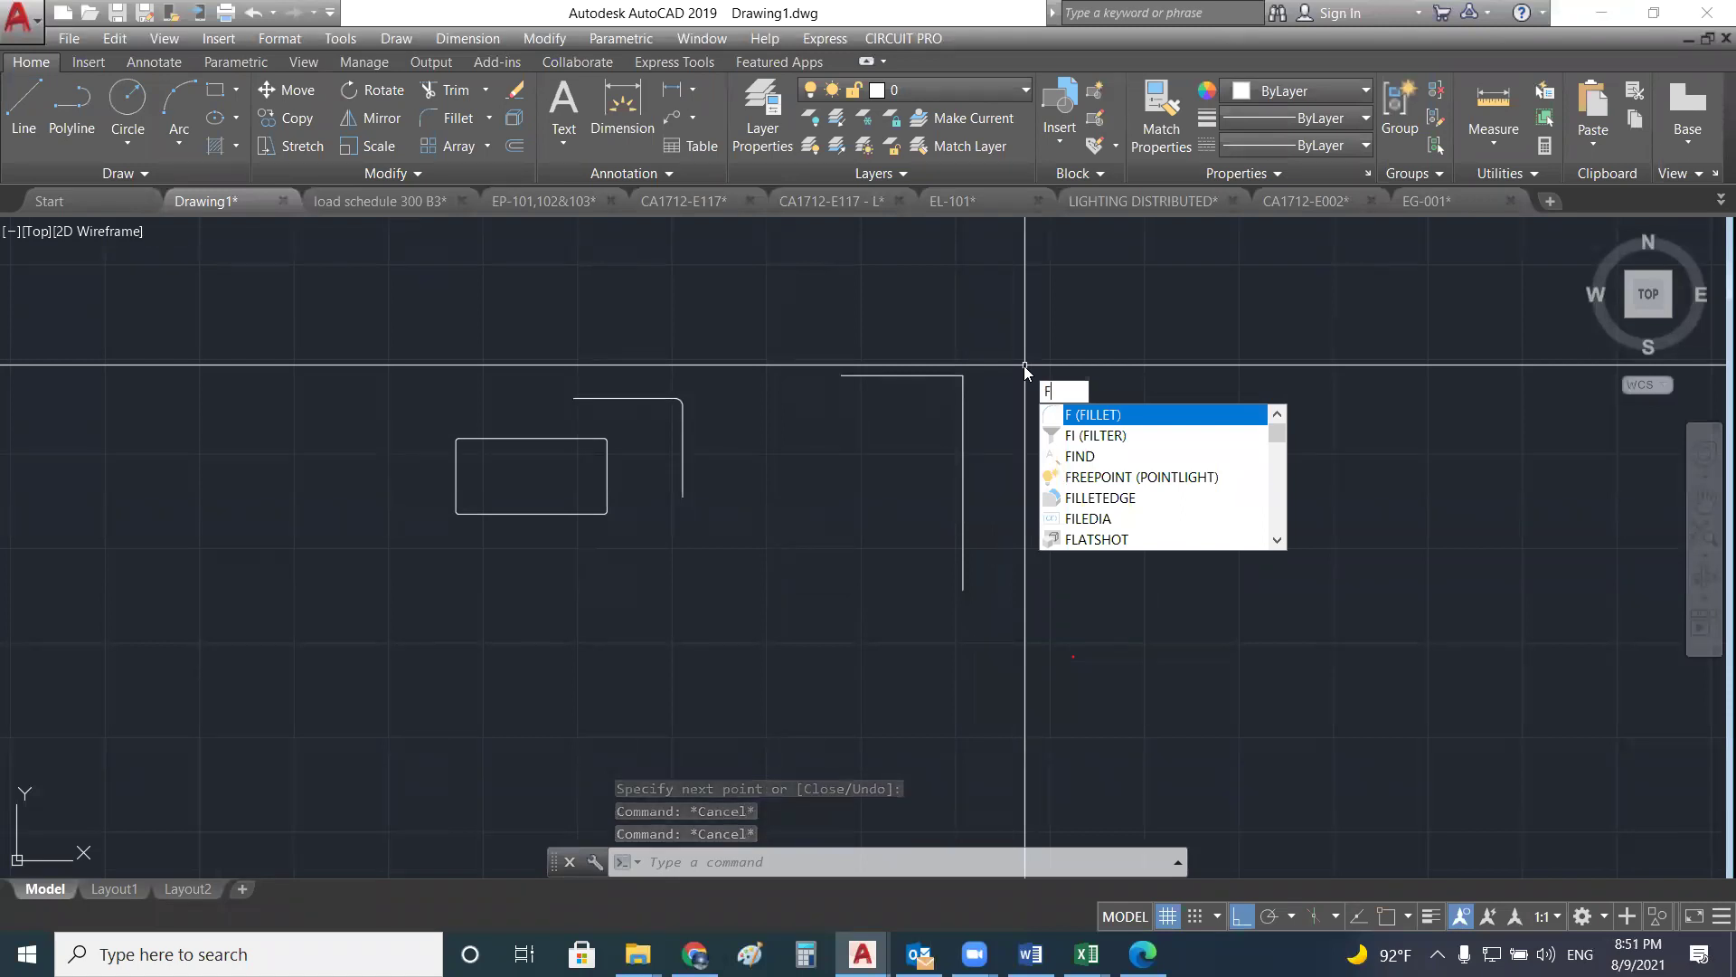
pyautogui.press('Return')
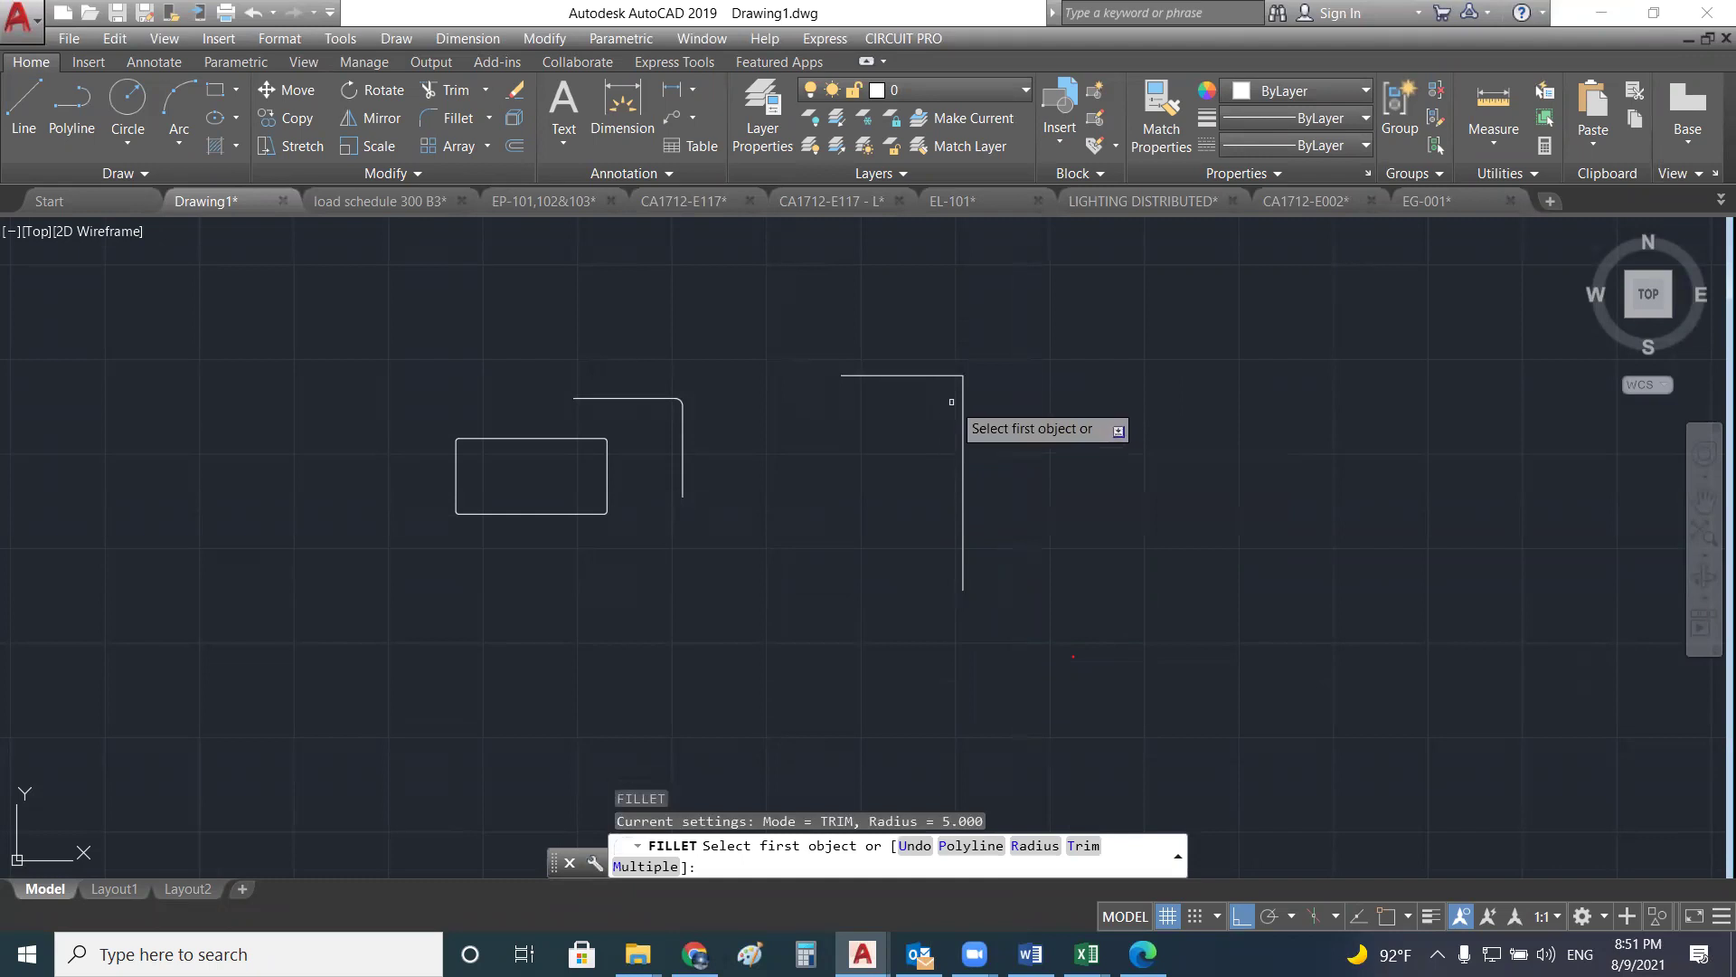
pyautogui.click(962, 398)
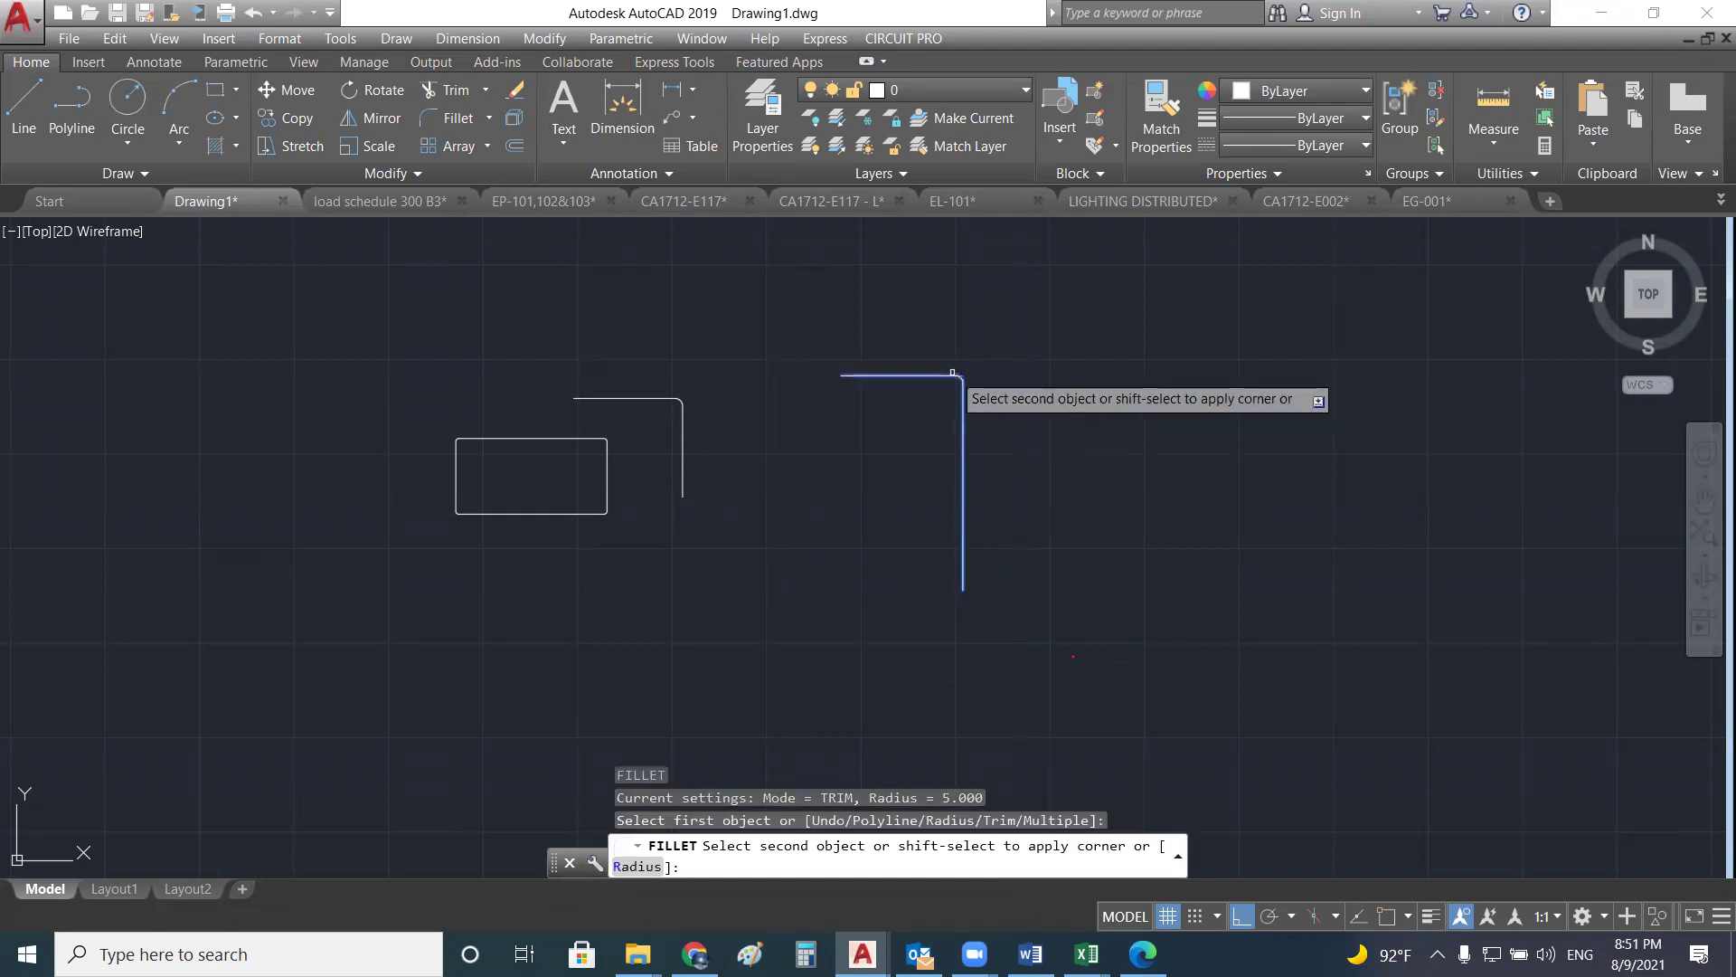
pyautogui.click(958, 375)
pyautogui.scroll(6, 962, 357)
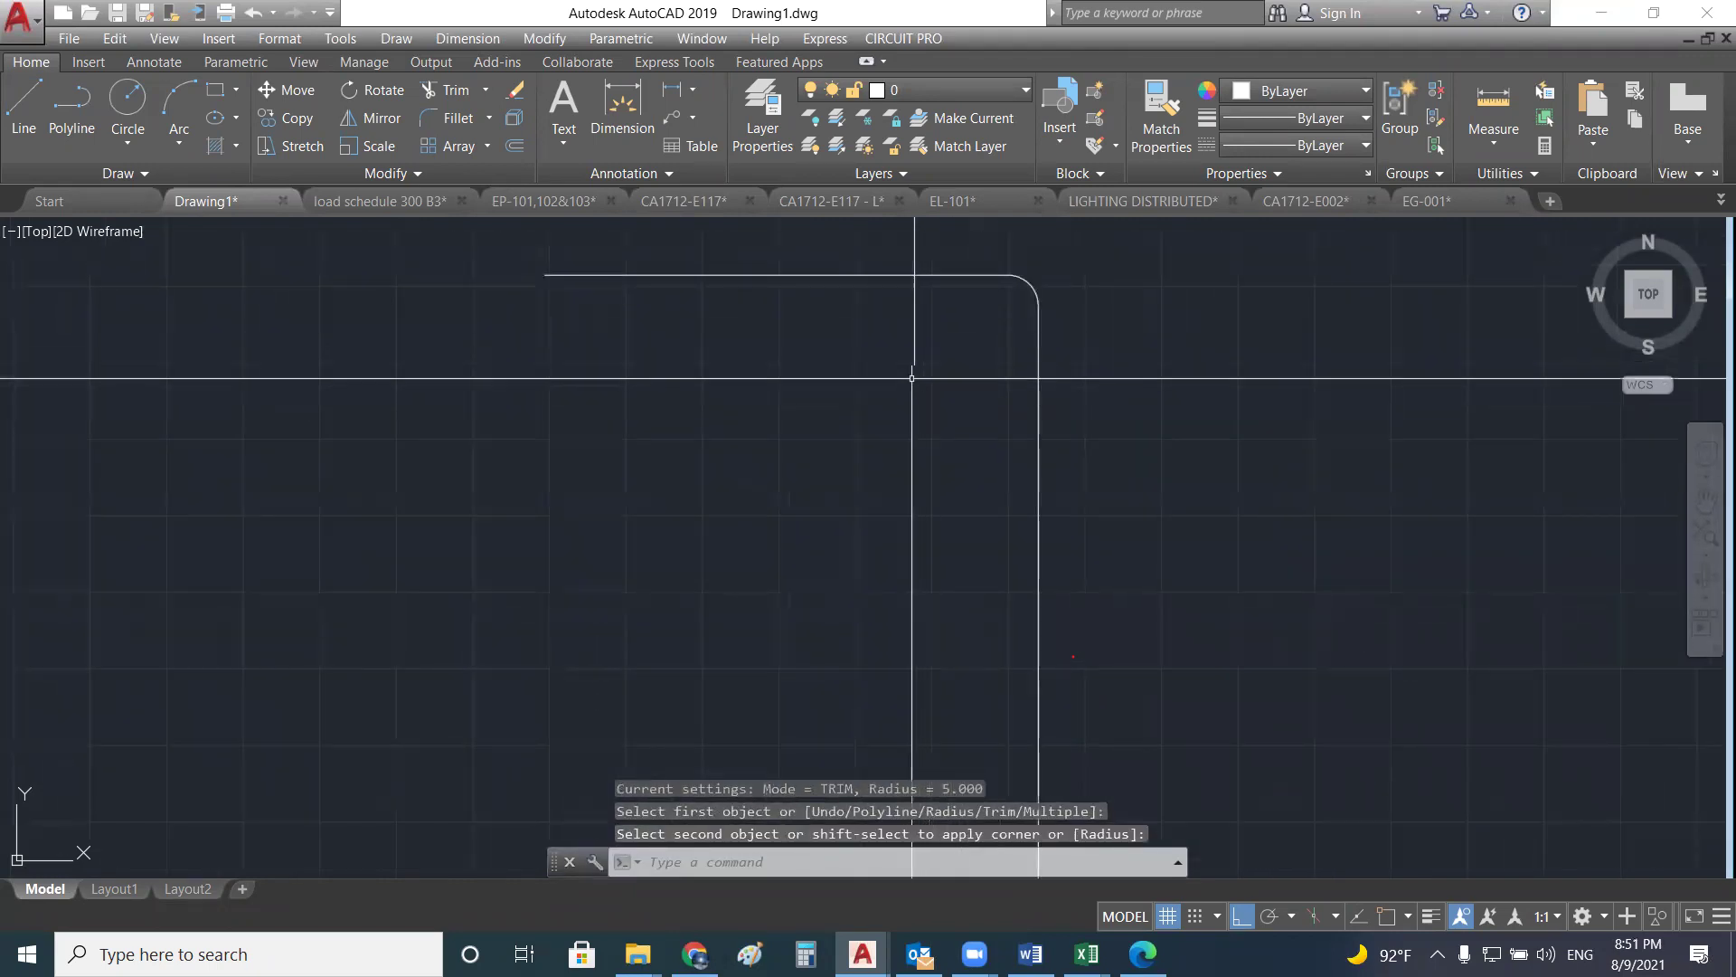
pyautogui.scroll(-6, 849, 381)
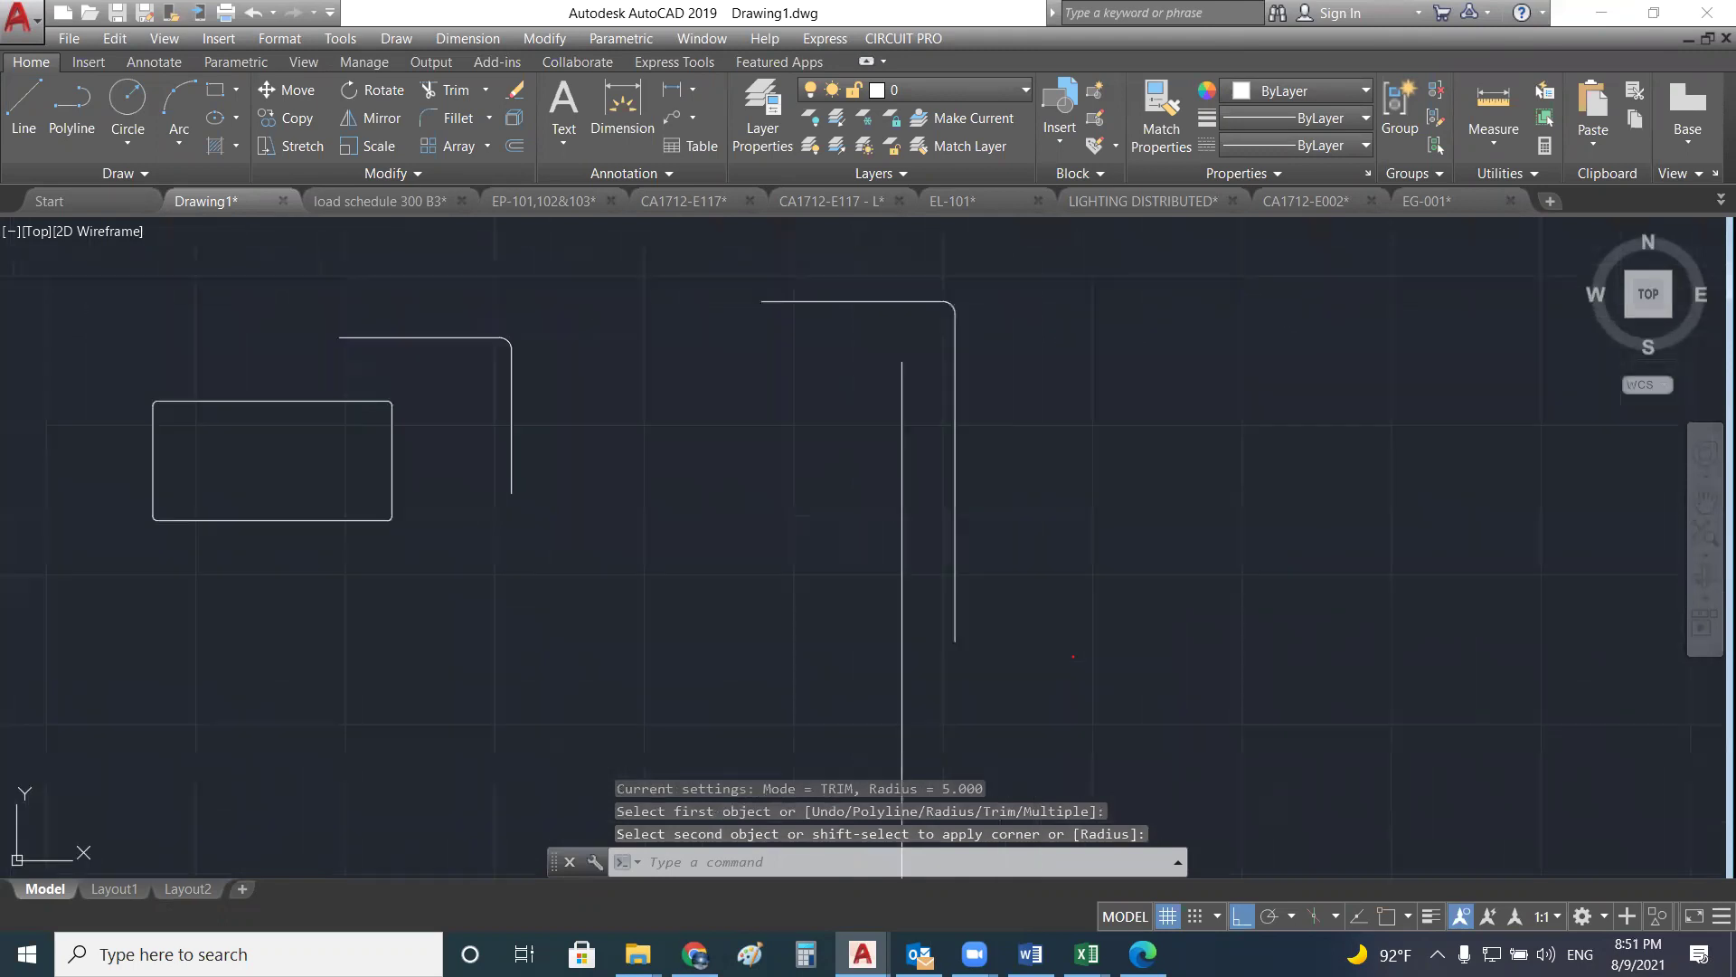
# - Draw a third line pair to the right of the second corner: a horizontal line and a separate vertical line lower to its right
pyautogui.press('Escape')
pyautogui.write('l')
pyautogui.press('Return')
pyautogui.click(973, 363)
pyautogui.click(1143, 364)
pyautogui.press('Return')
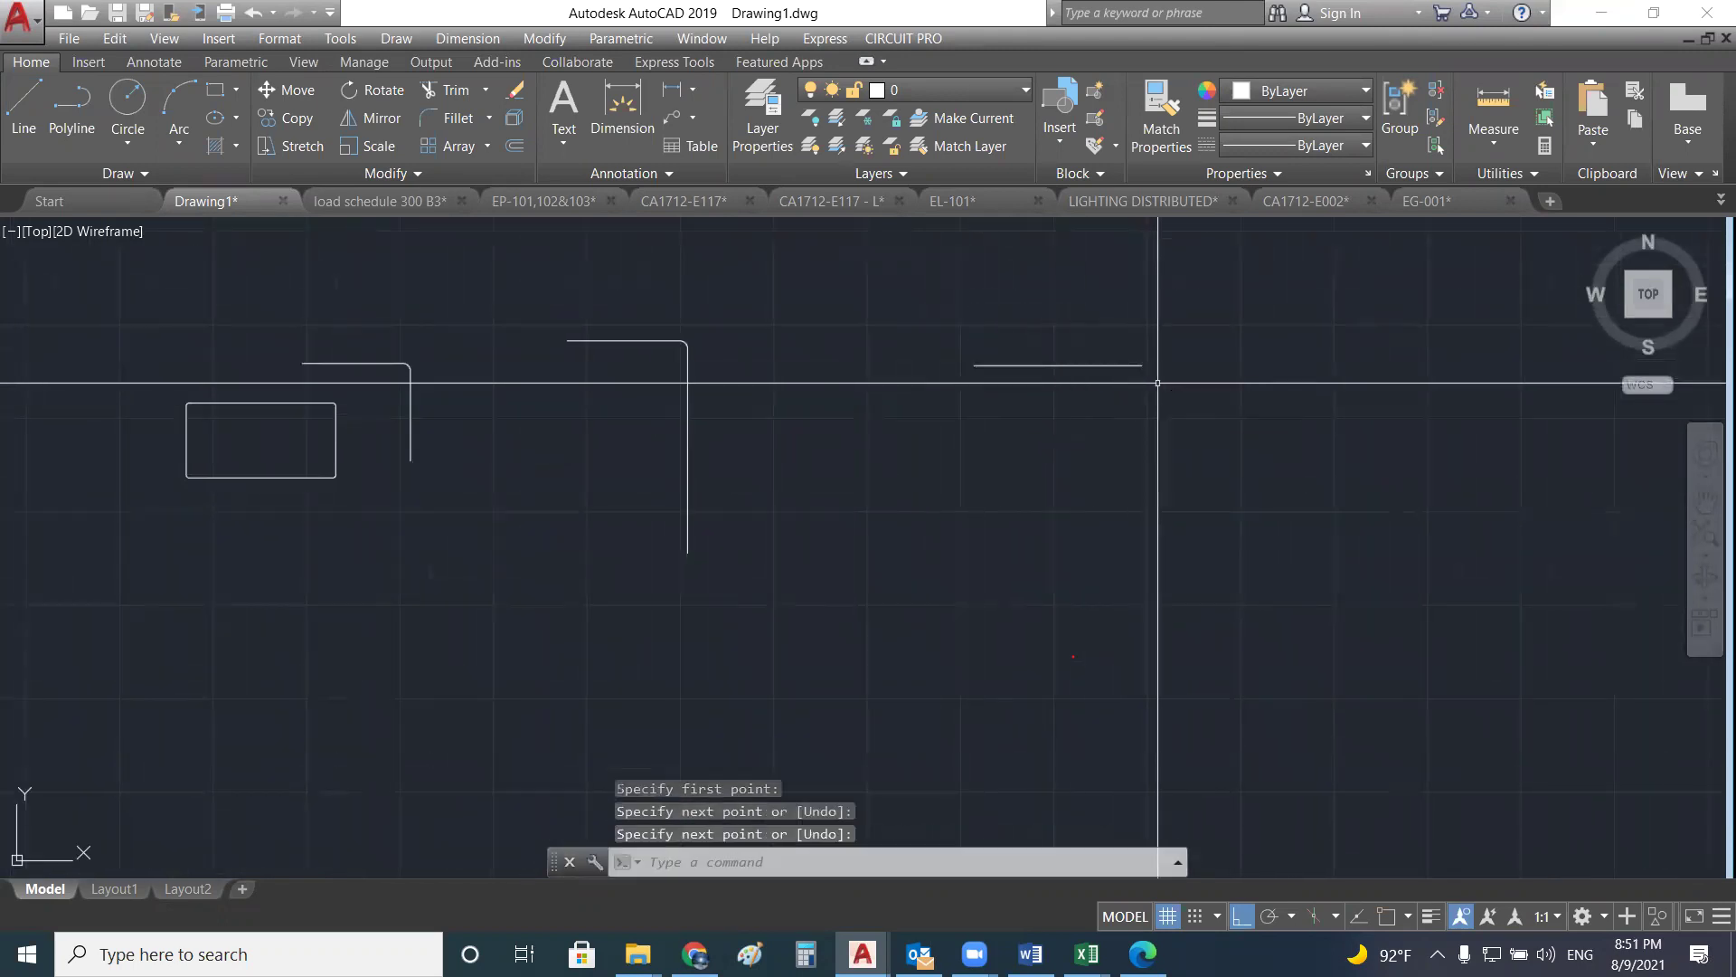
pyautogui.press('Return')
pyautogui.click(1211, 395)
pyautogui.click(1211, 564)
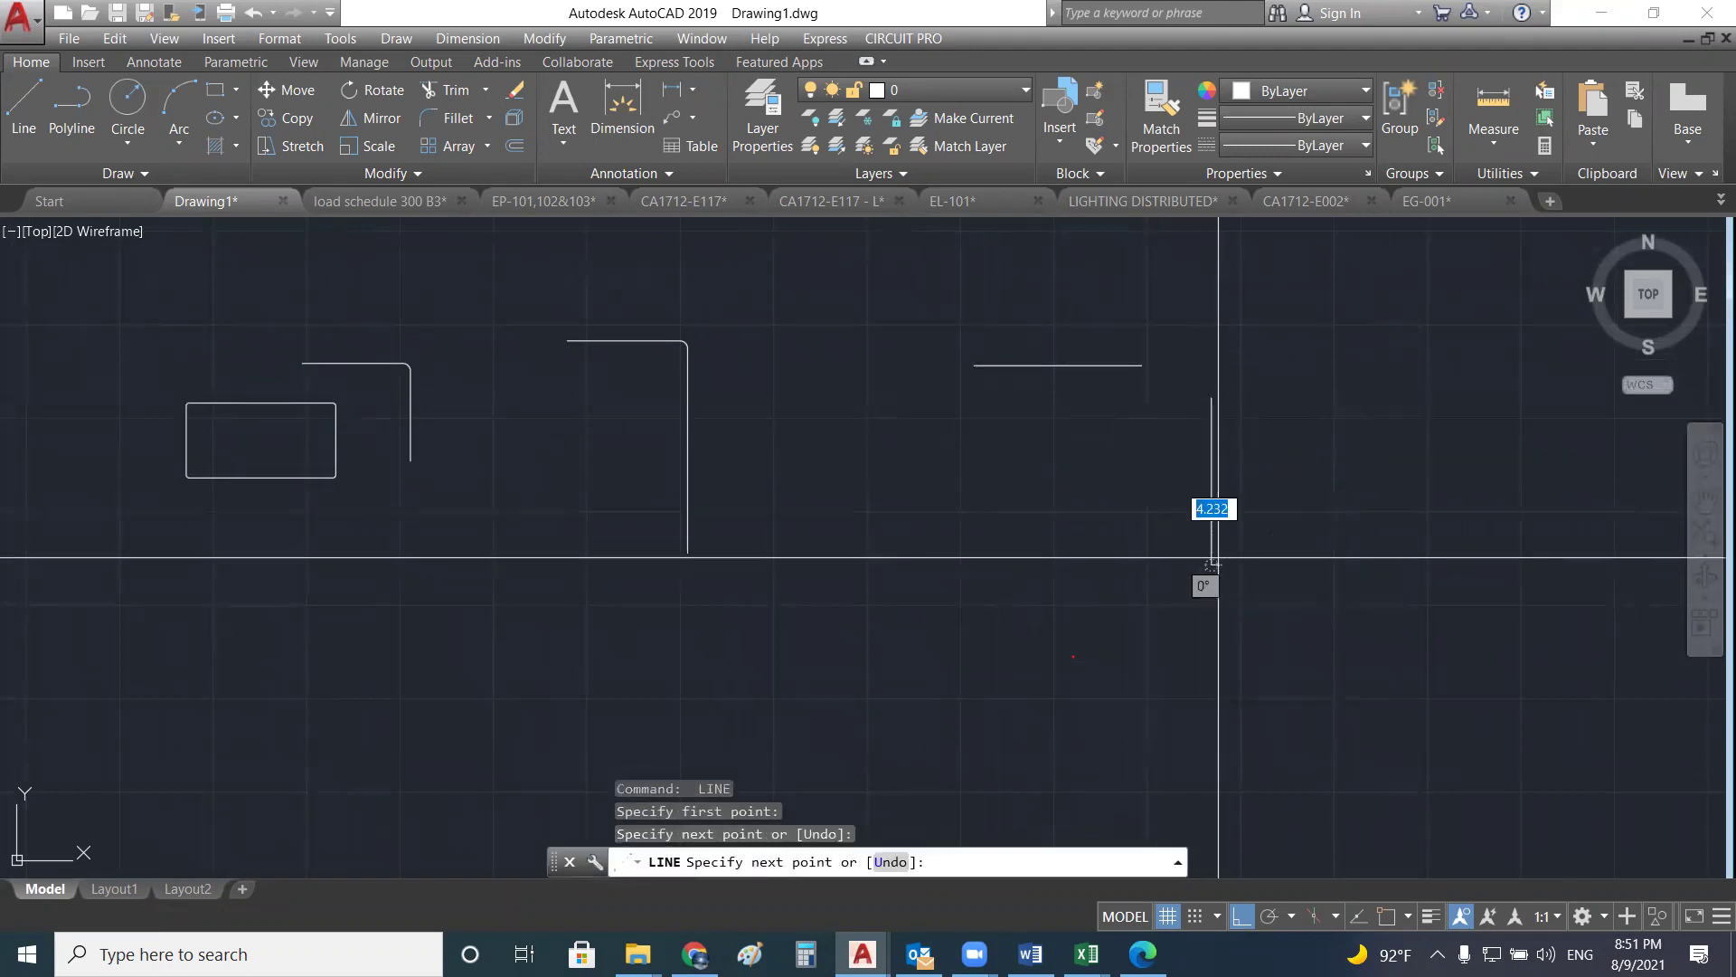
pyautogui.press('Return')
pyautogui.moveTo(1202, 369); pyautogui.dragTo(1084, 389, button='middle')
pyautogui.press('Escape')
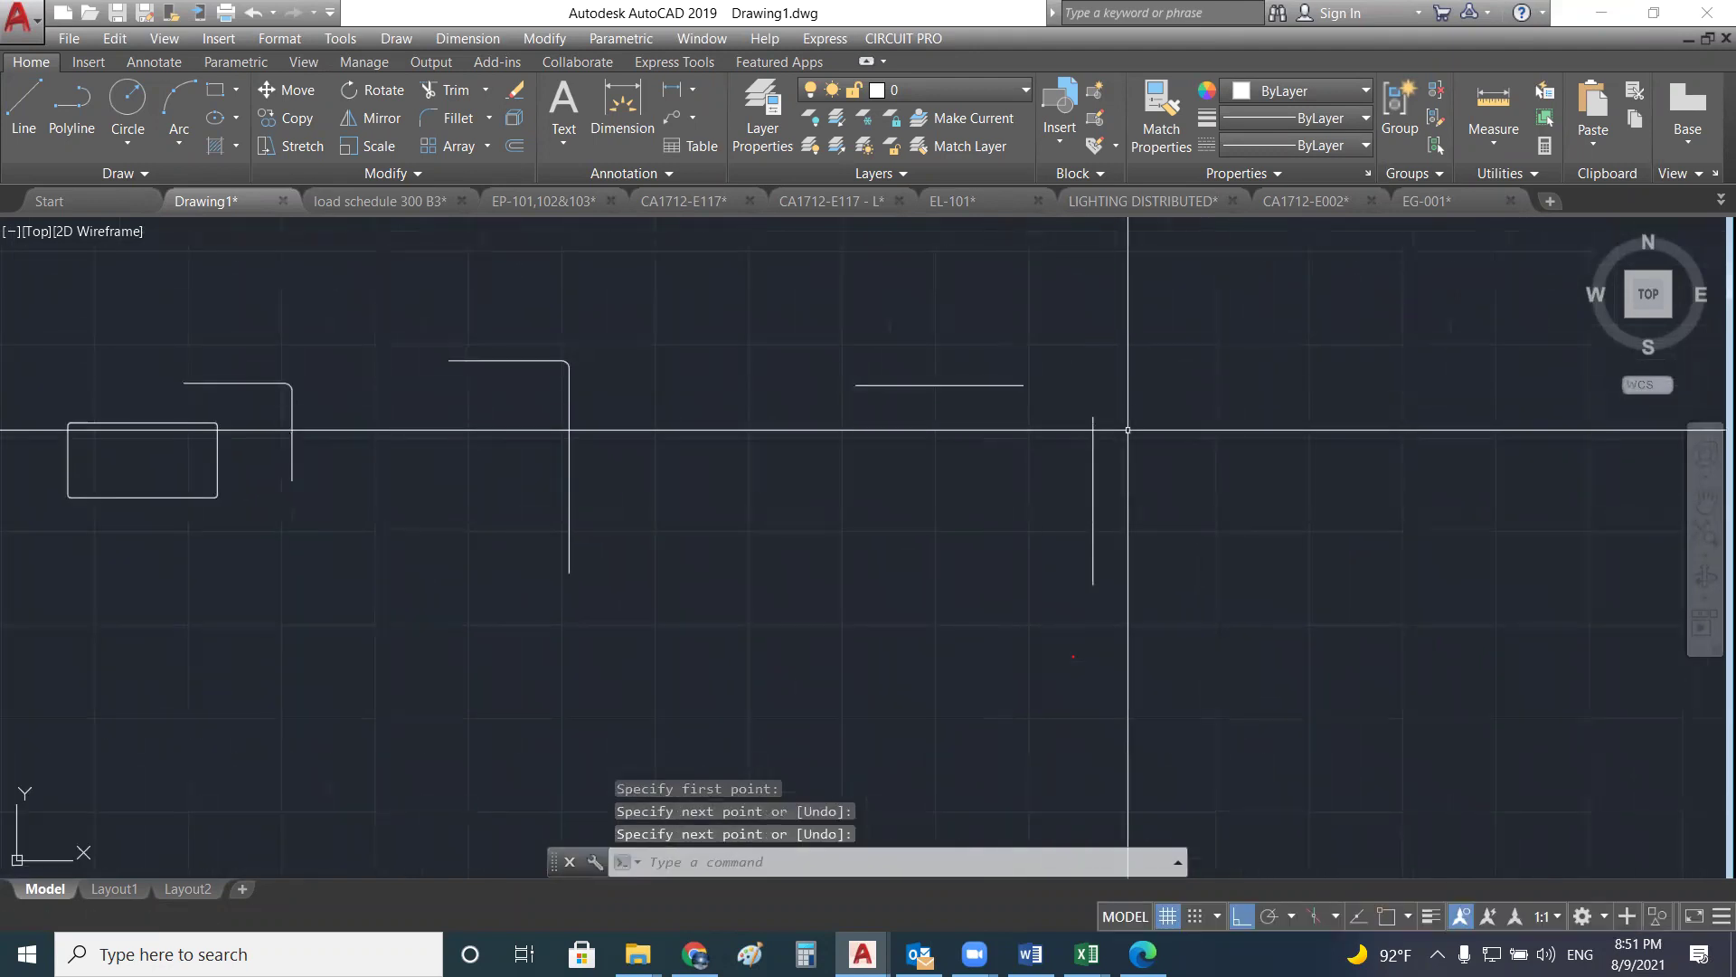
# - Fillet the gap between the third pair's horizontal and vertical lines, keeping the radius of 5, and inspect the corner
pyautogui.write('f')
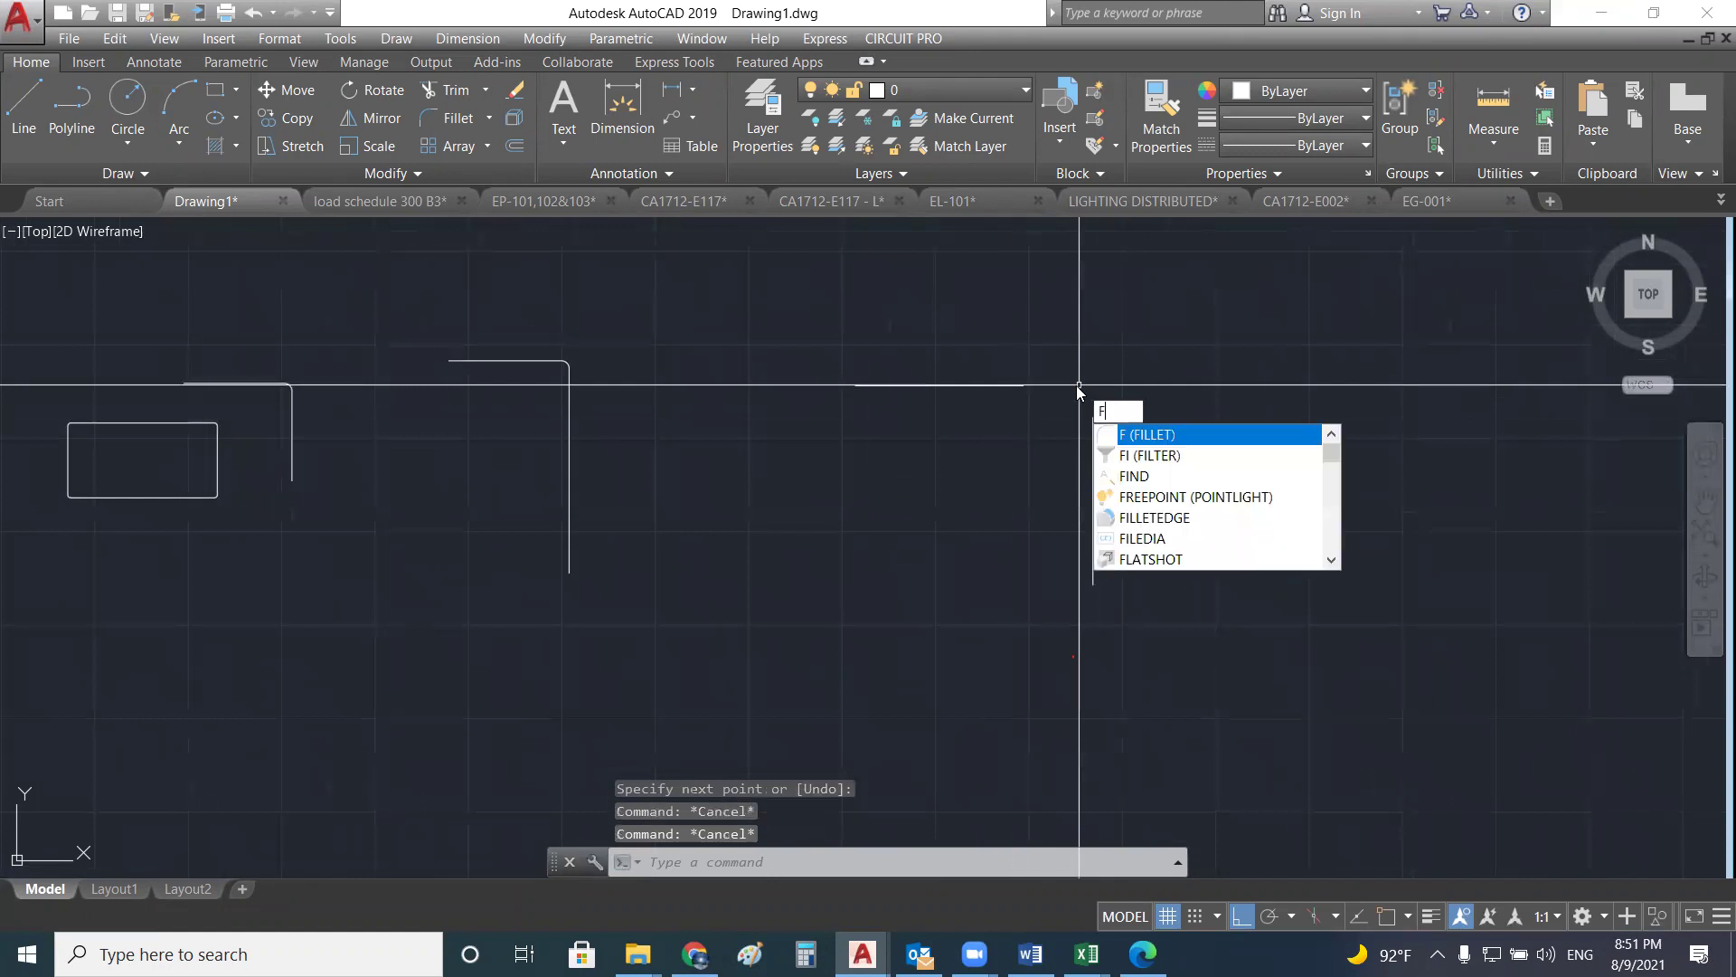
pyautogui.press('Return')
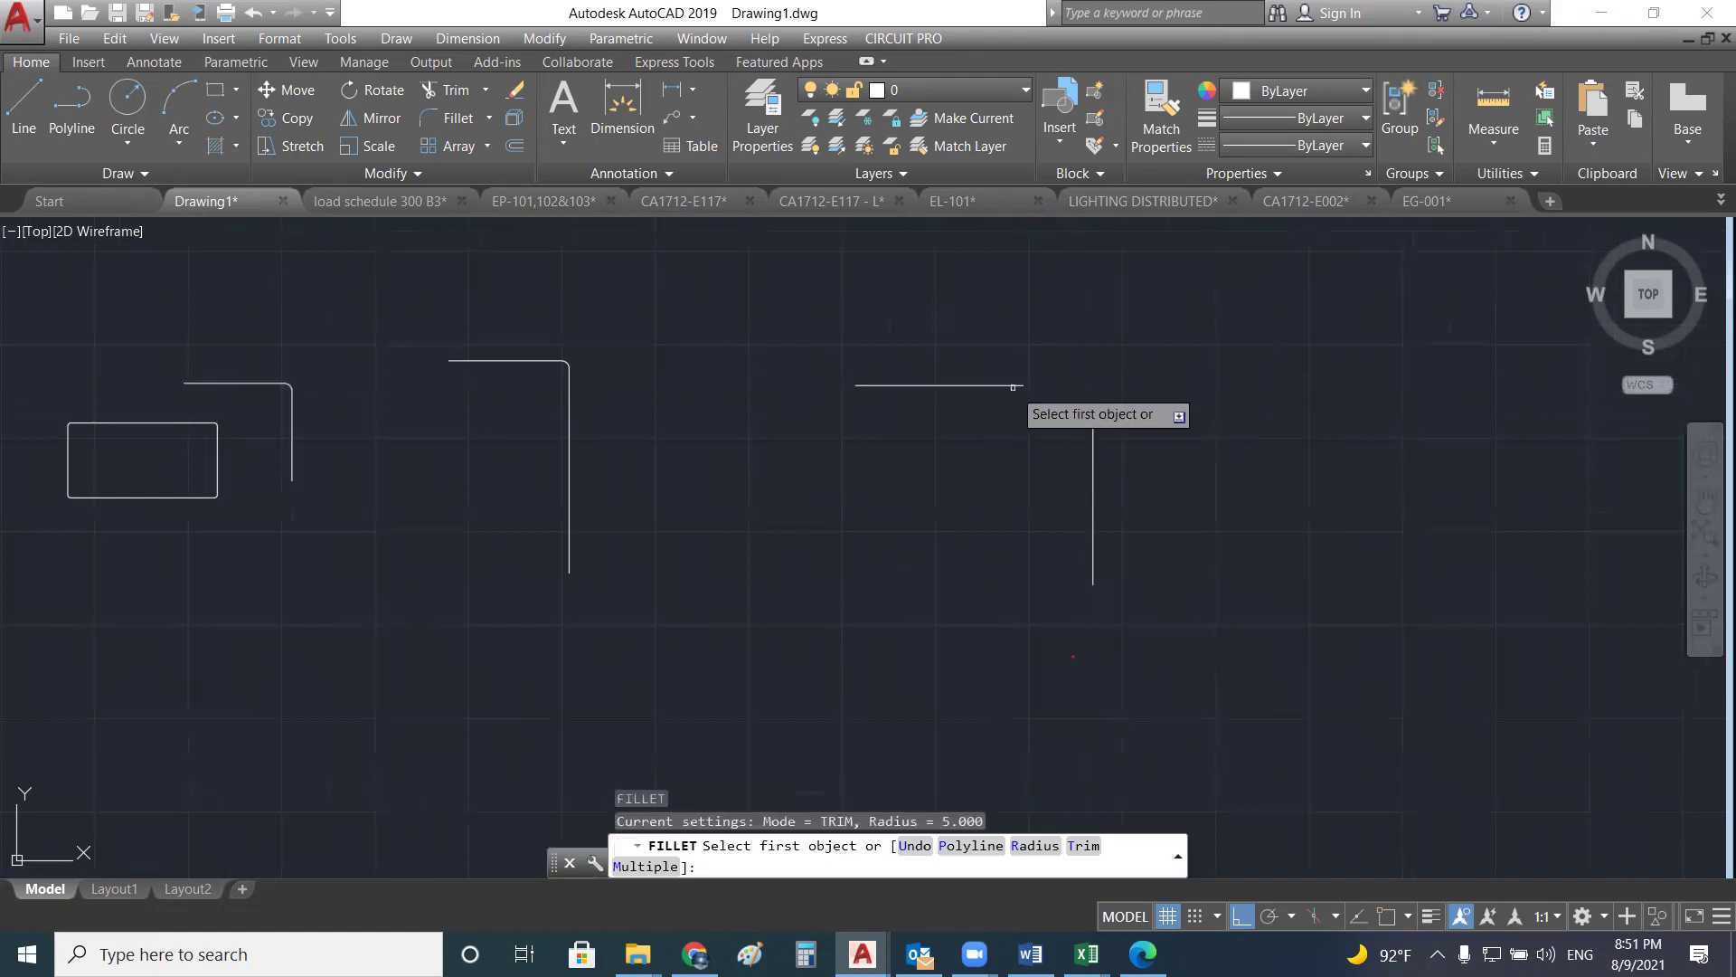
pyautogui.click(1014, 386)
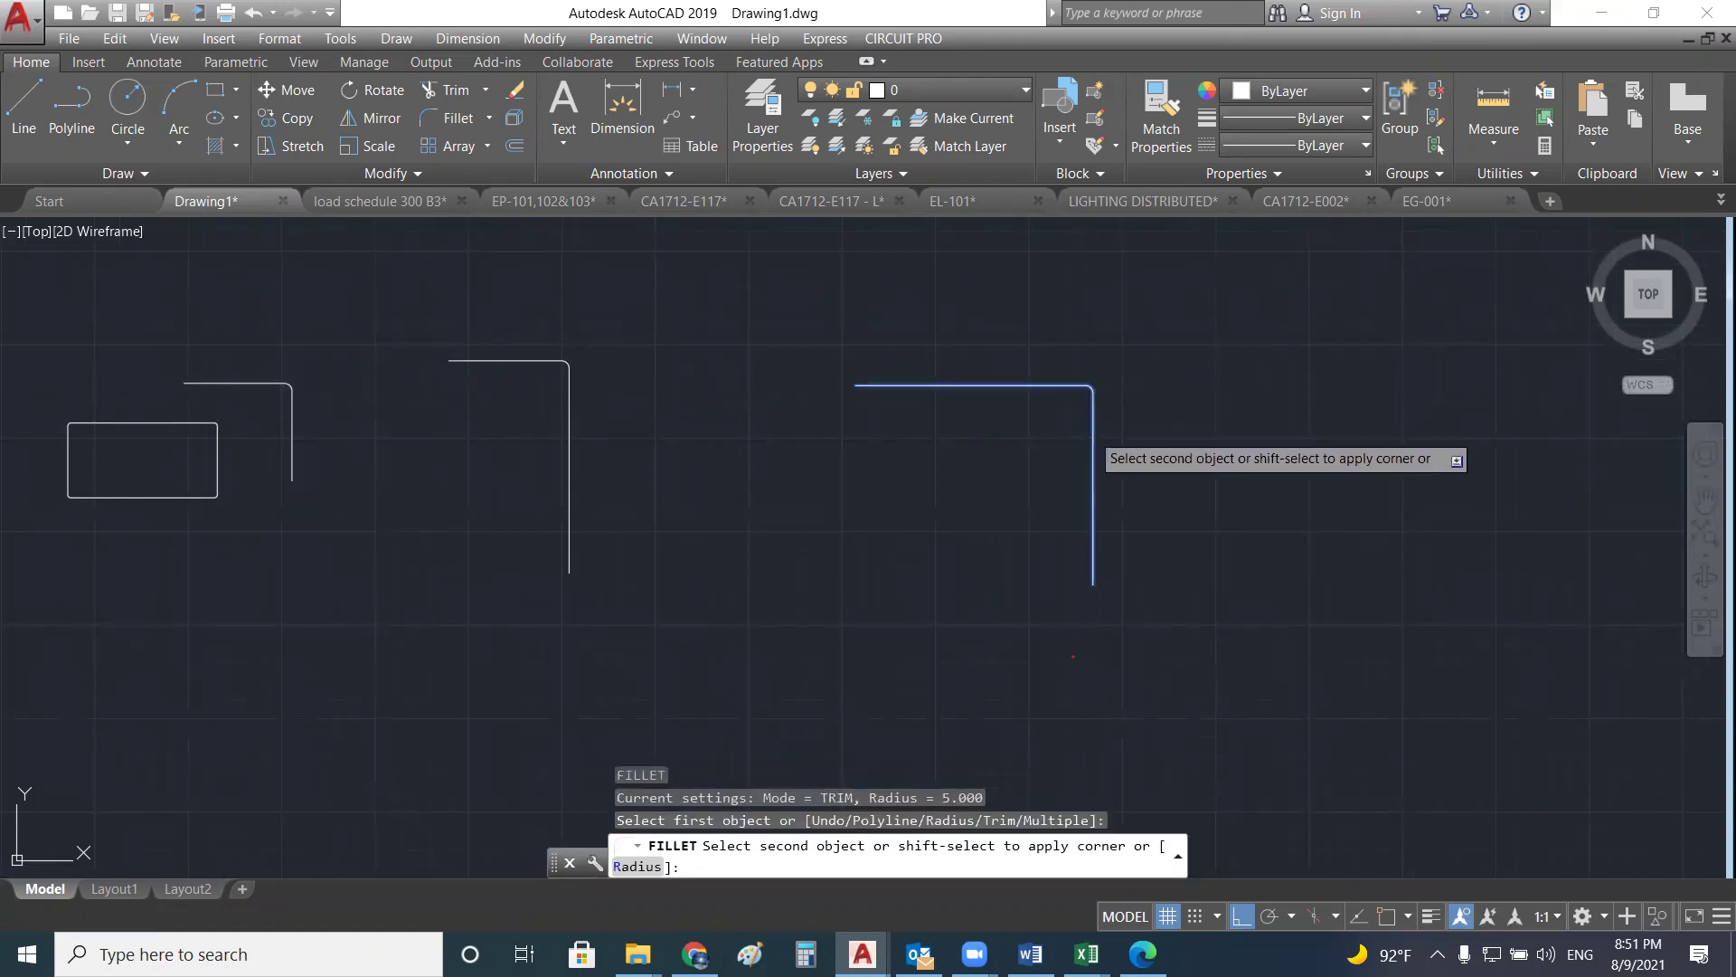
pyautogui.click(1092, 425)
pyautogui.scroll(4, 1092, 389)
pyautogui.scroll(-2, 1041, 329)
pyautogui.moveTo(1077, 325); pyautogui.dragTo(902, 381, button='middle')
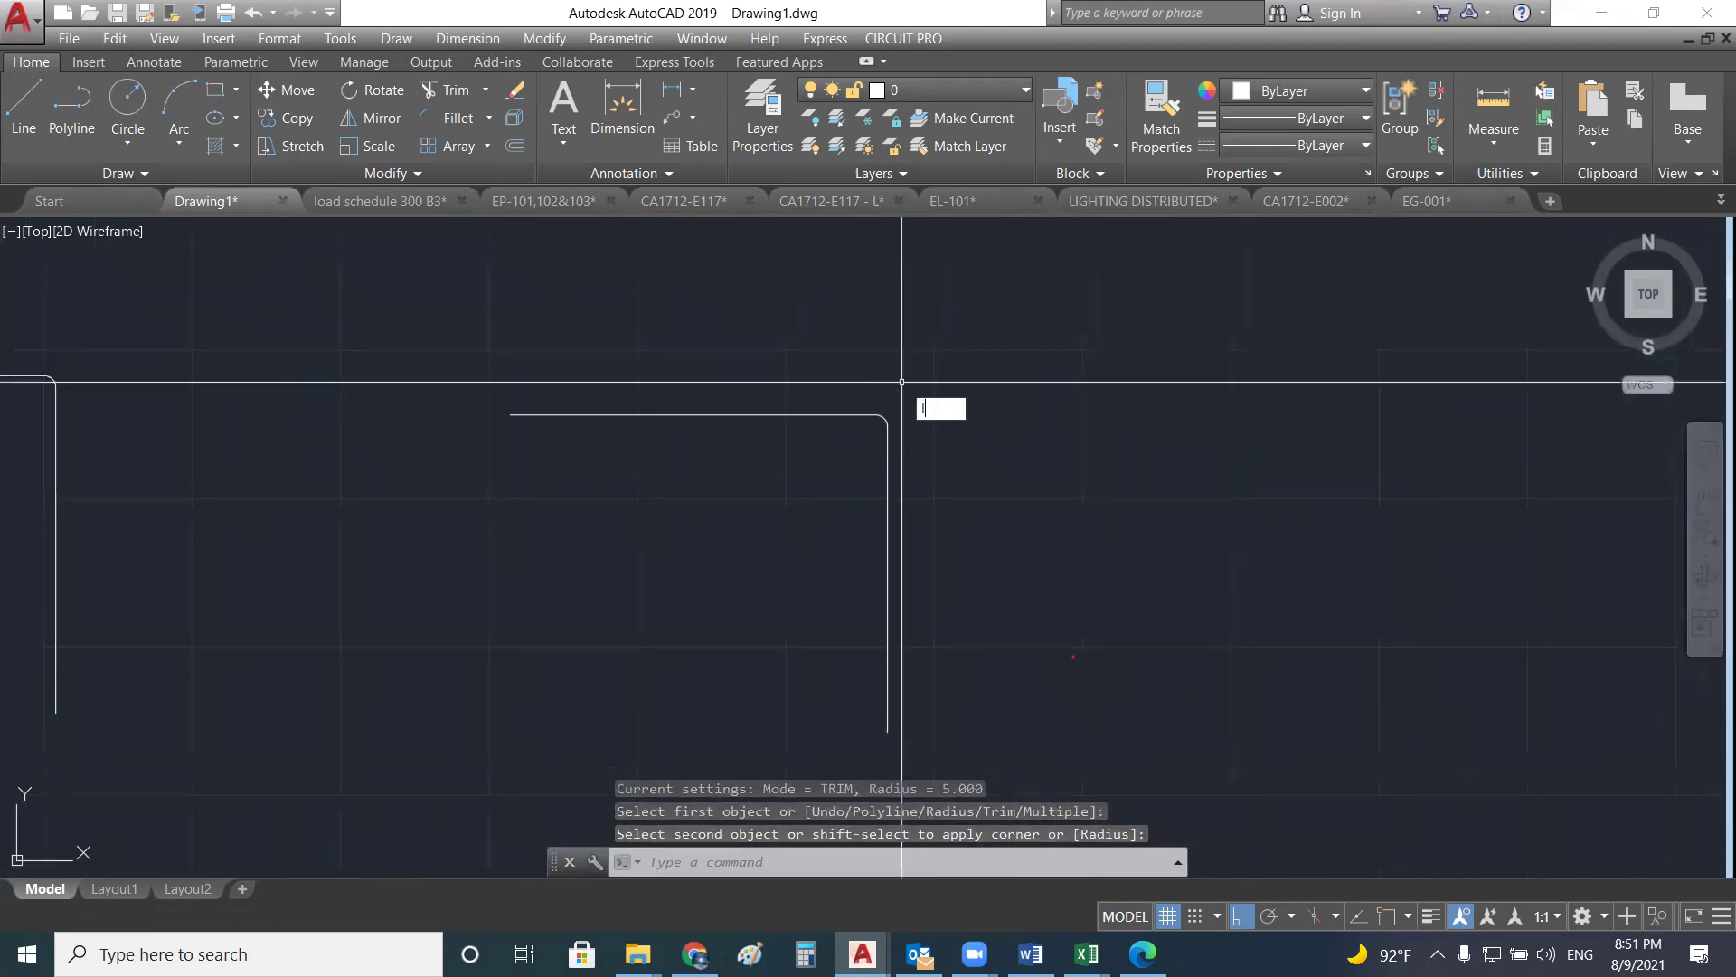
# - Draw a fourth line pair above and right of the third corner: a horizontal line and a short, separate vertical line
pyautogui.press('Return')
pyautogui.click(885, 298)
pyautogui.press('Return')
pyautogui.press('Return')
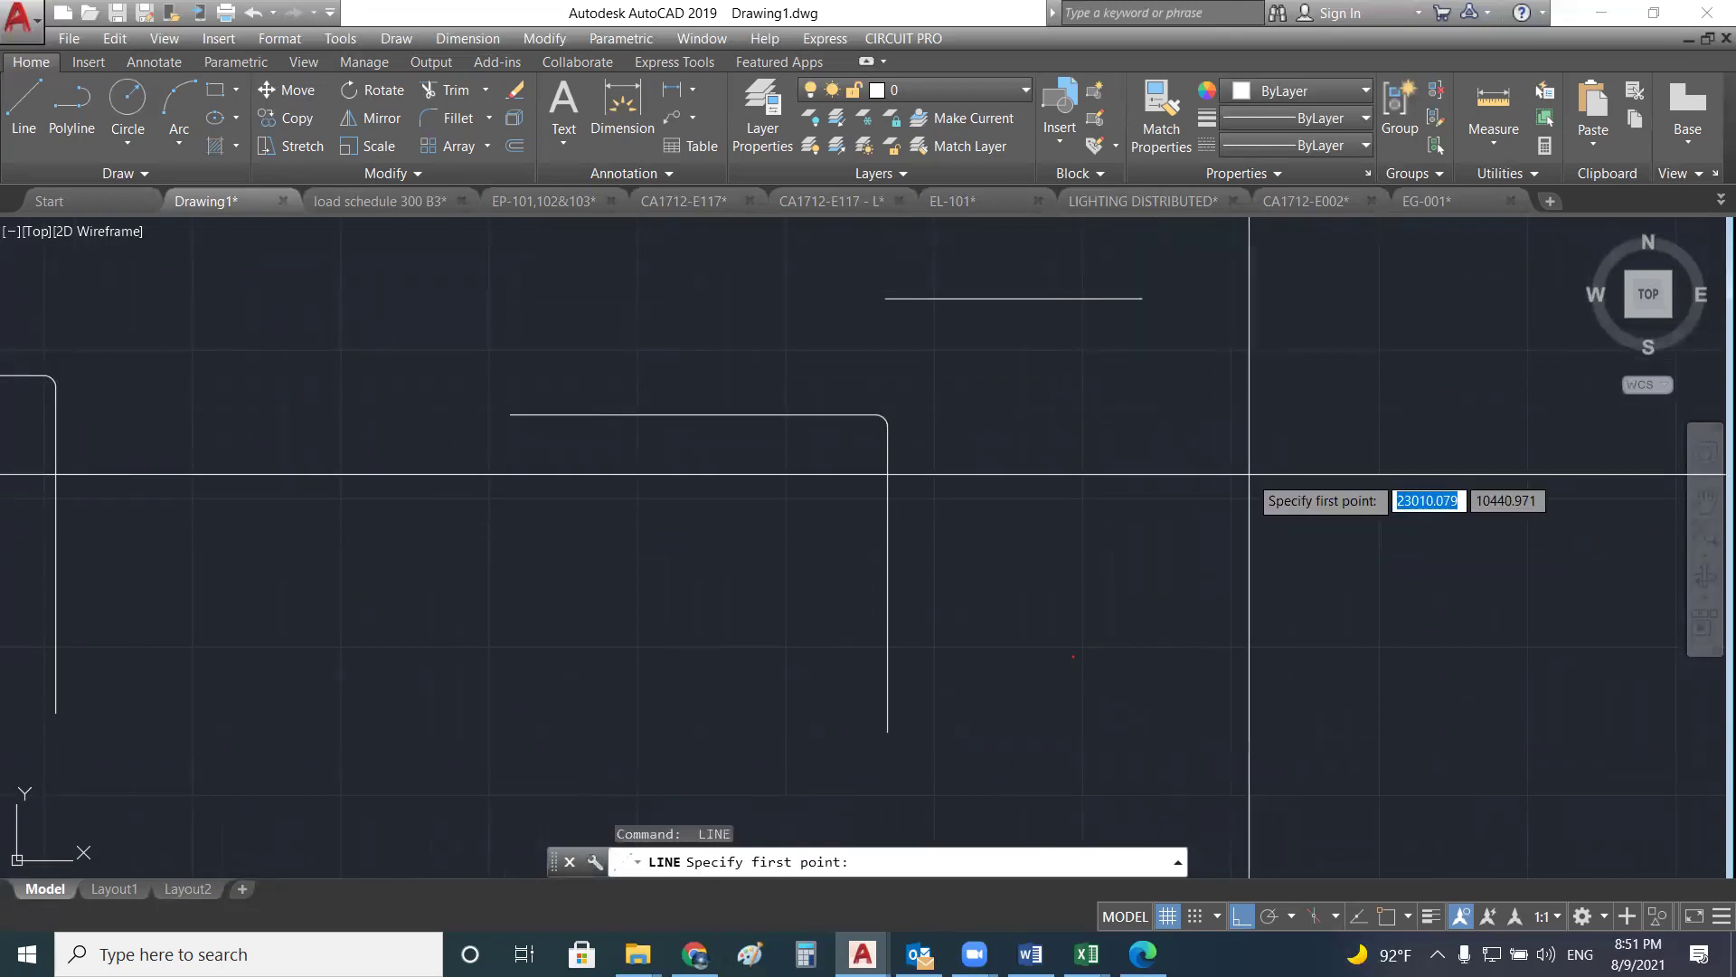
pyautogui.click(1249, 362)
pyautogui.press('Escape')
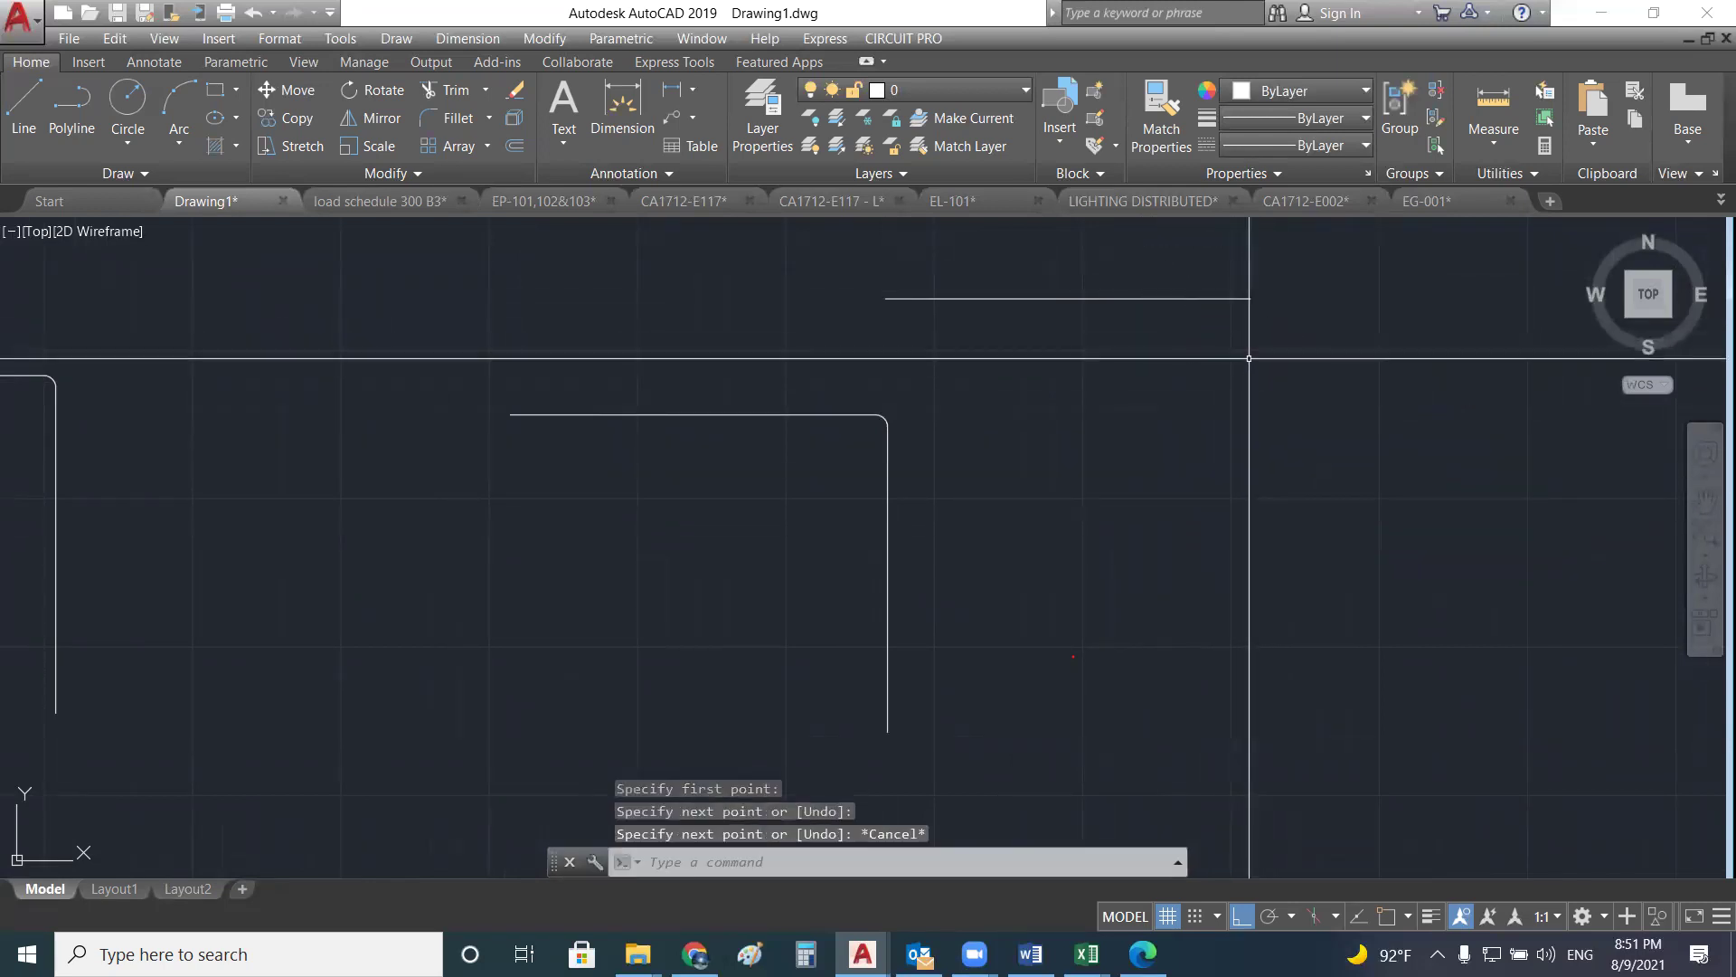
pyautogui.press('Return')
pyautogui.click(1310, 421)
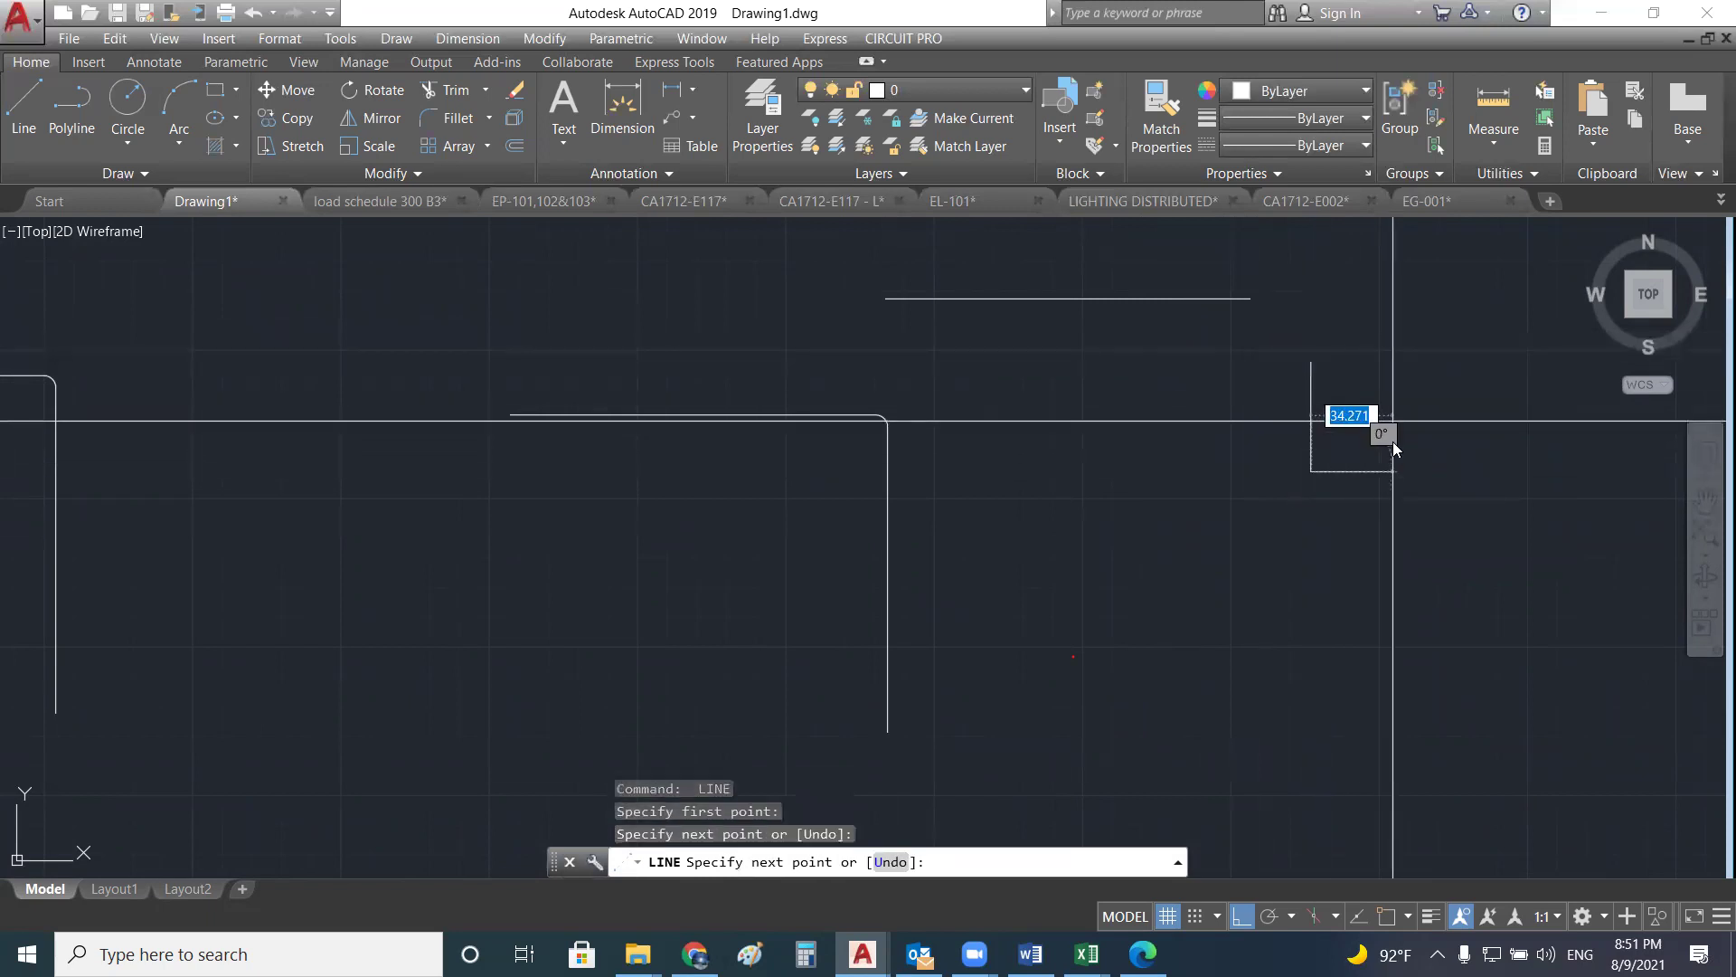
pyautogui.press('Escape')
pyautogui.scroll(3, 1174, 423)
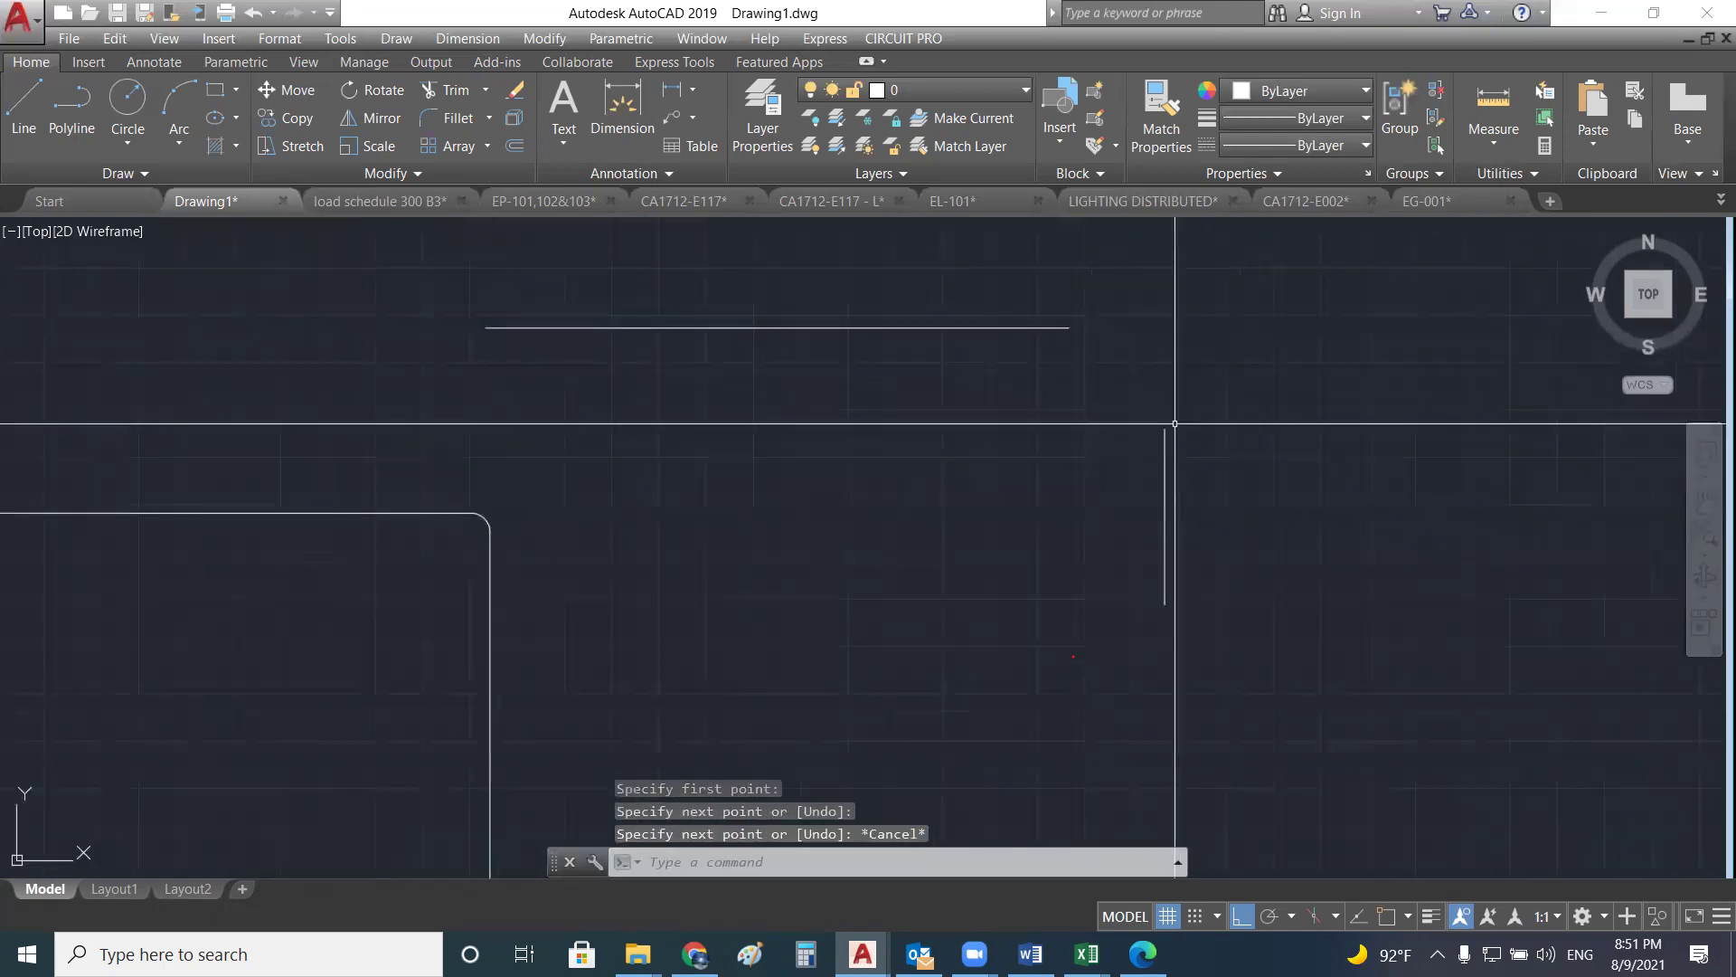
# - Turn on object snap and lengthen the fourth pair's vertical and horizontal lines with added line segments so that they cross
pyautogui.press('Return')
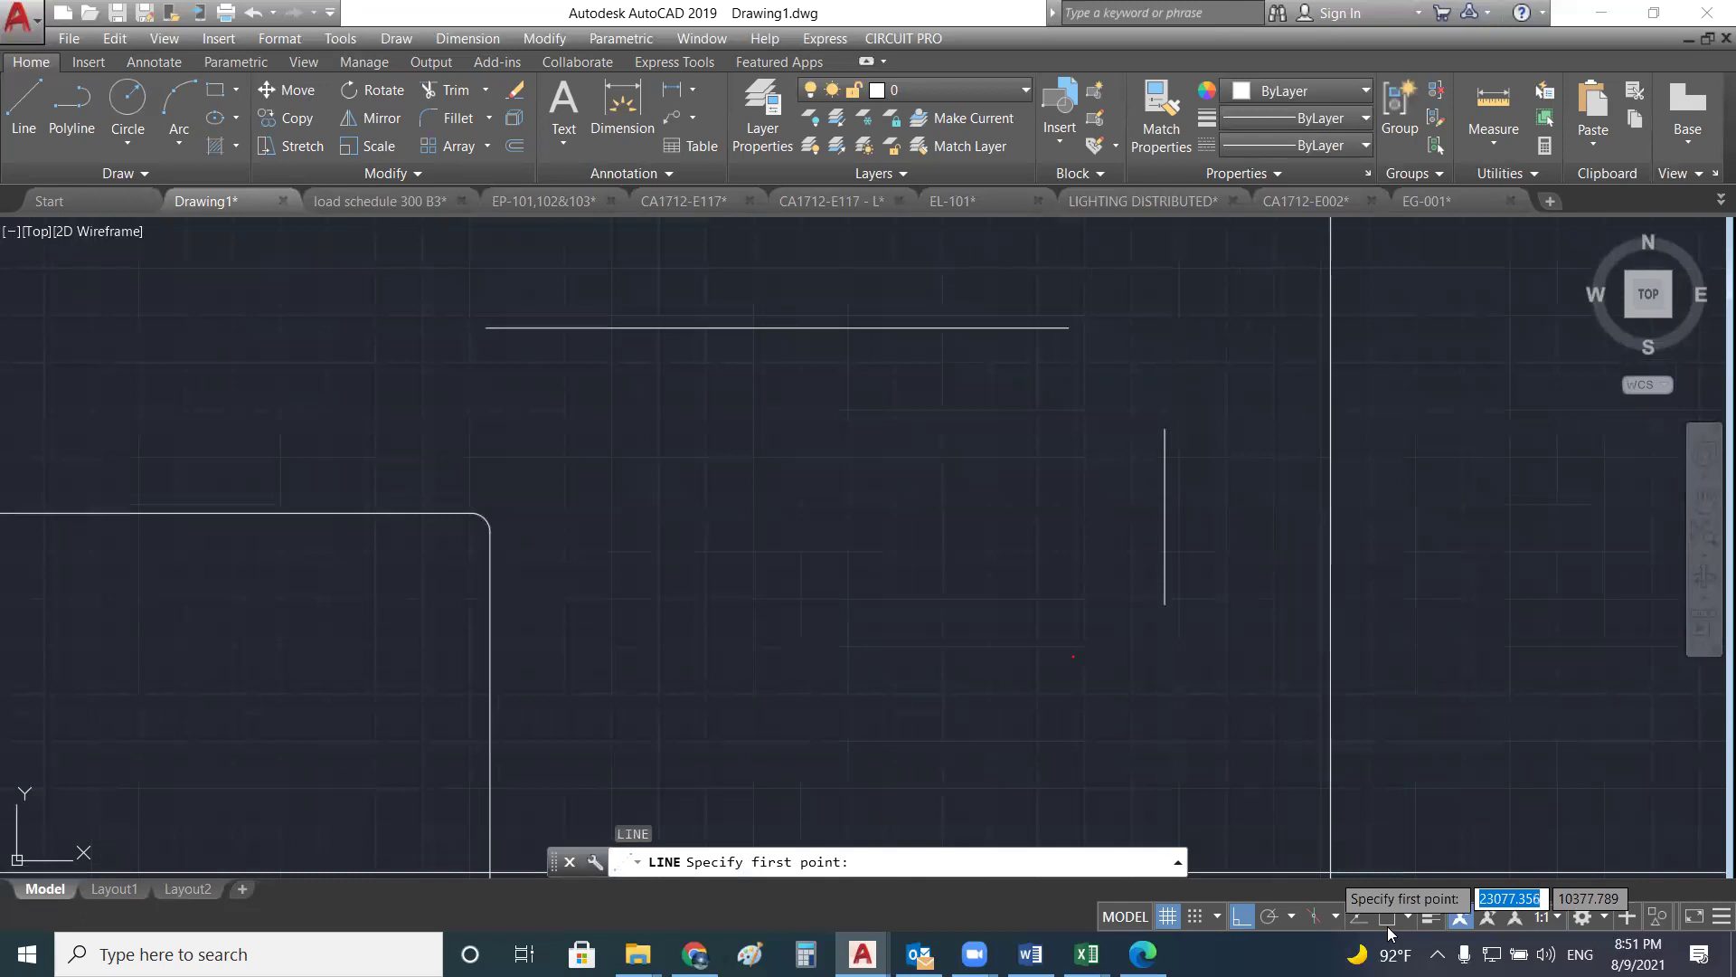
pyautogui.click(1164, 425)
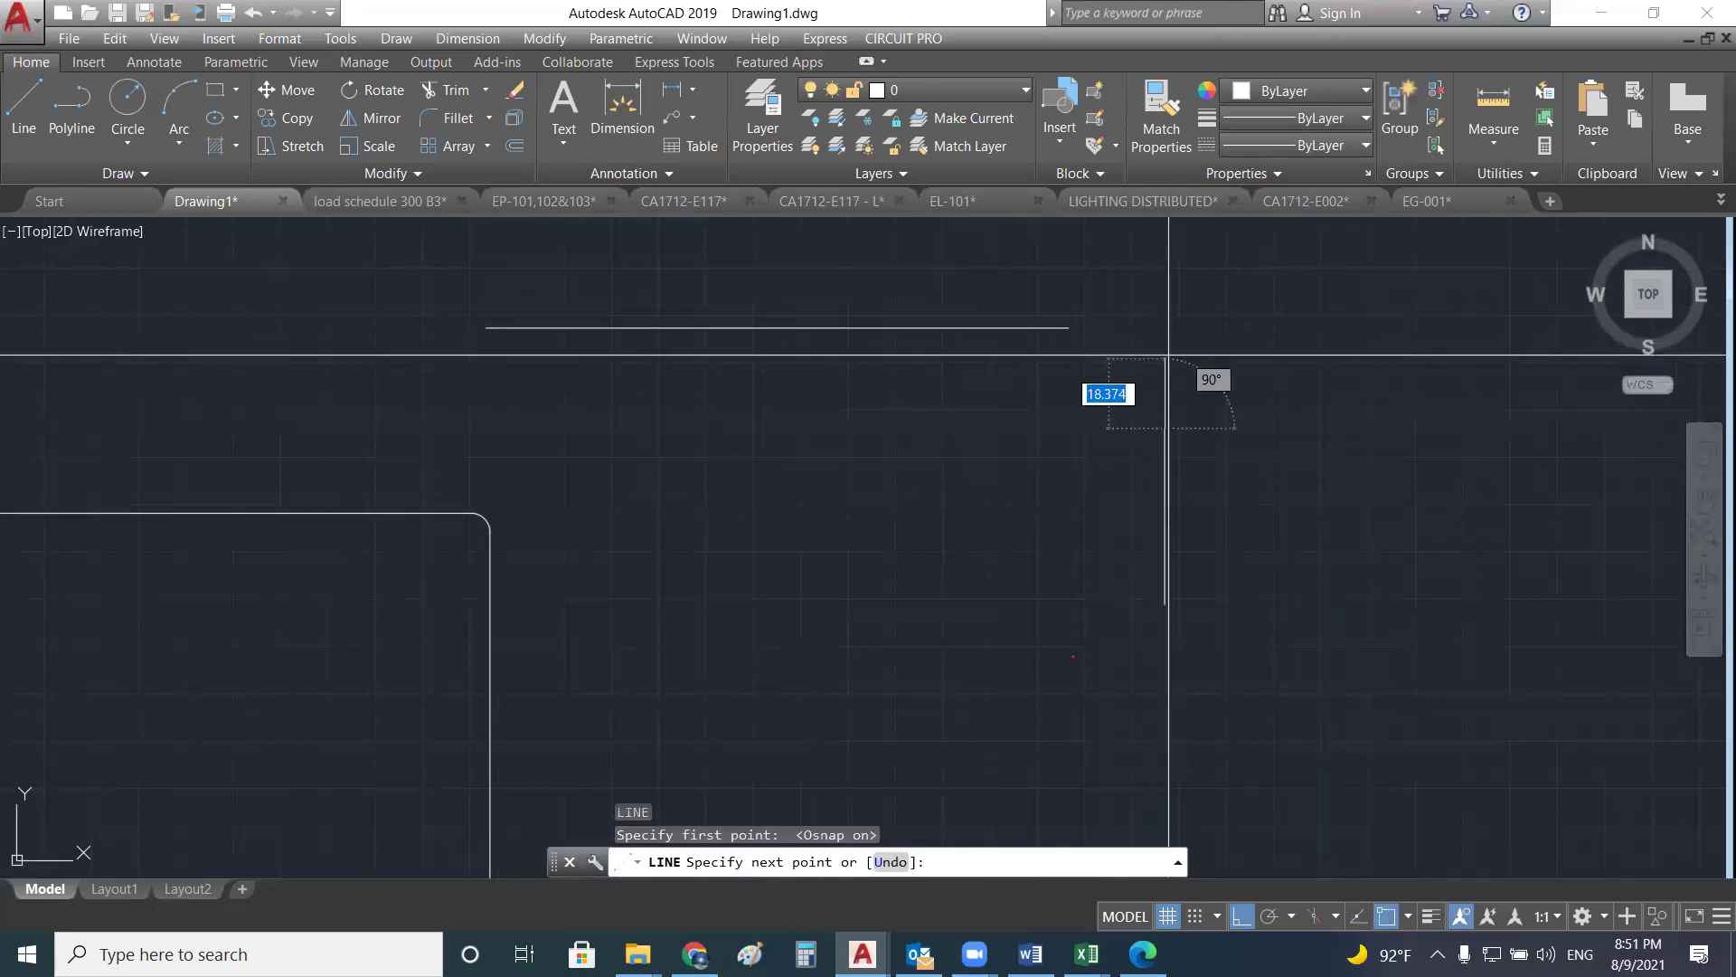
pyautogui.click(1175, 282)
pyautogui.press('Return')
pyautogui.press('Return')
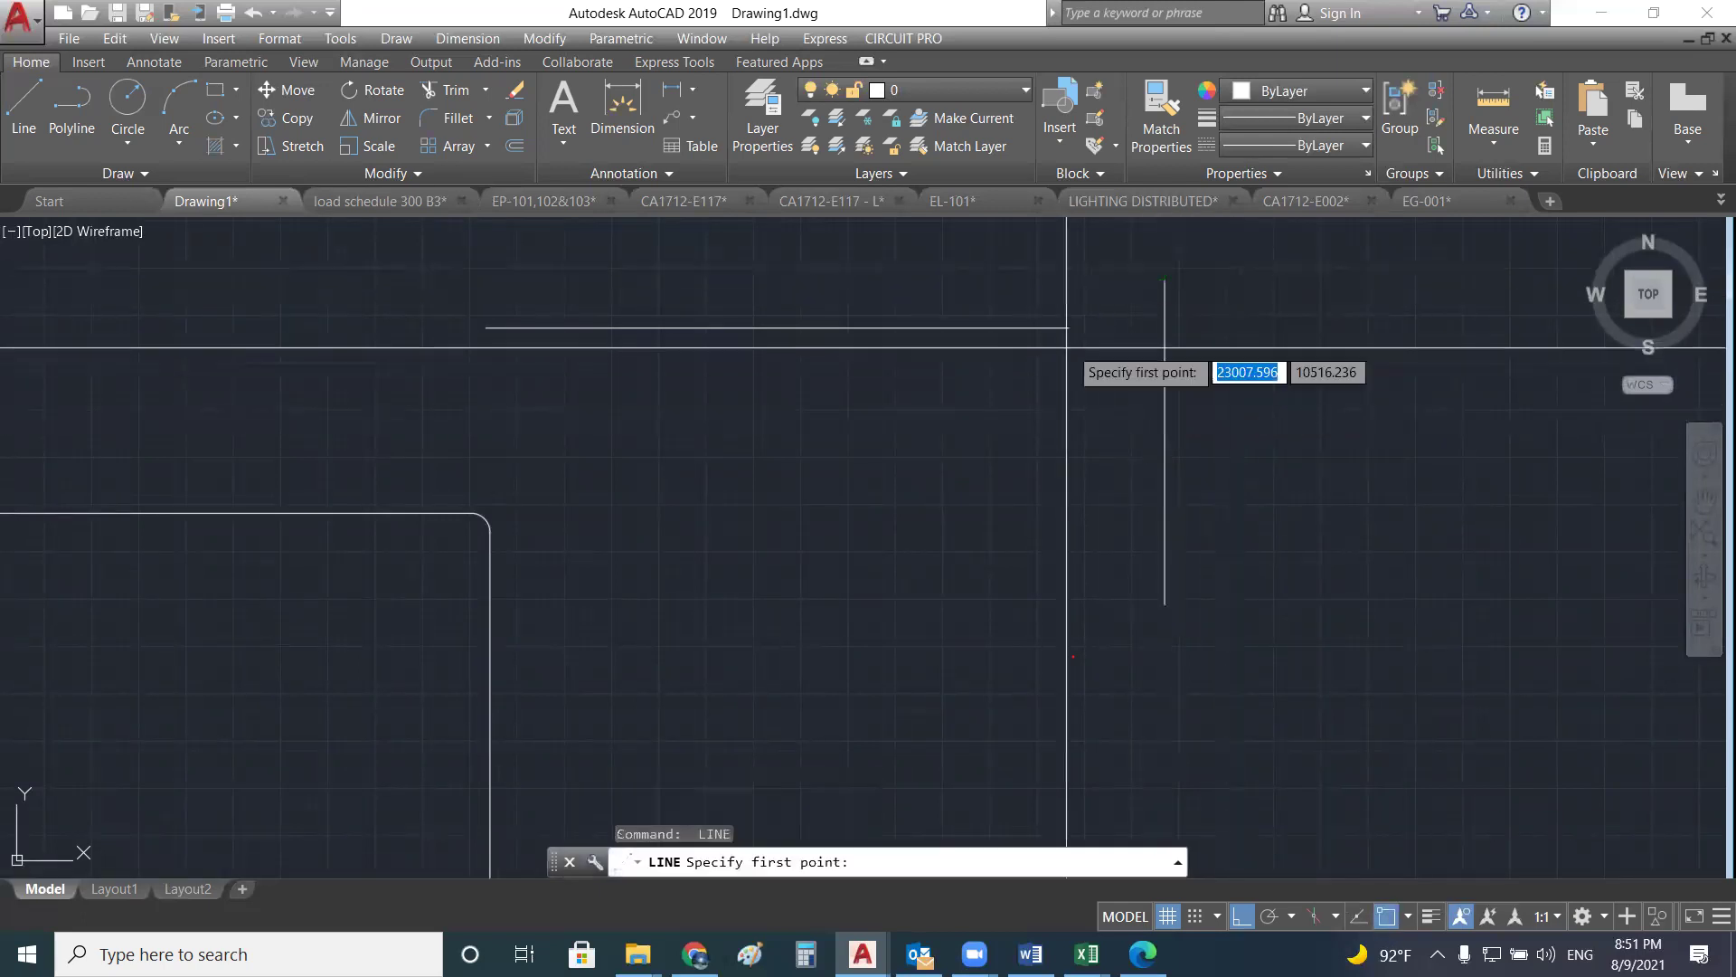
pyautogui.click(1075, 327)
pyautogui.click(1211, 328)
pyautogui.press('Return')
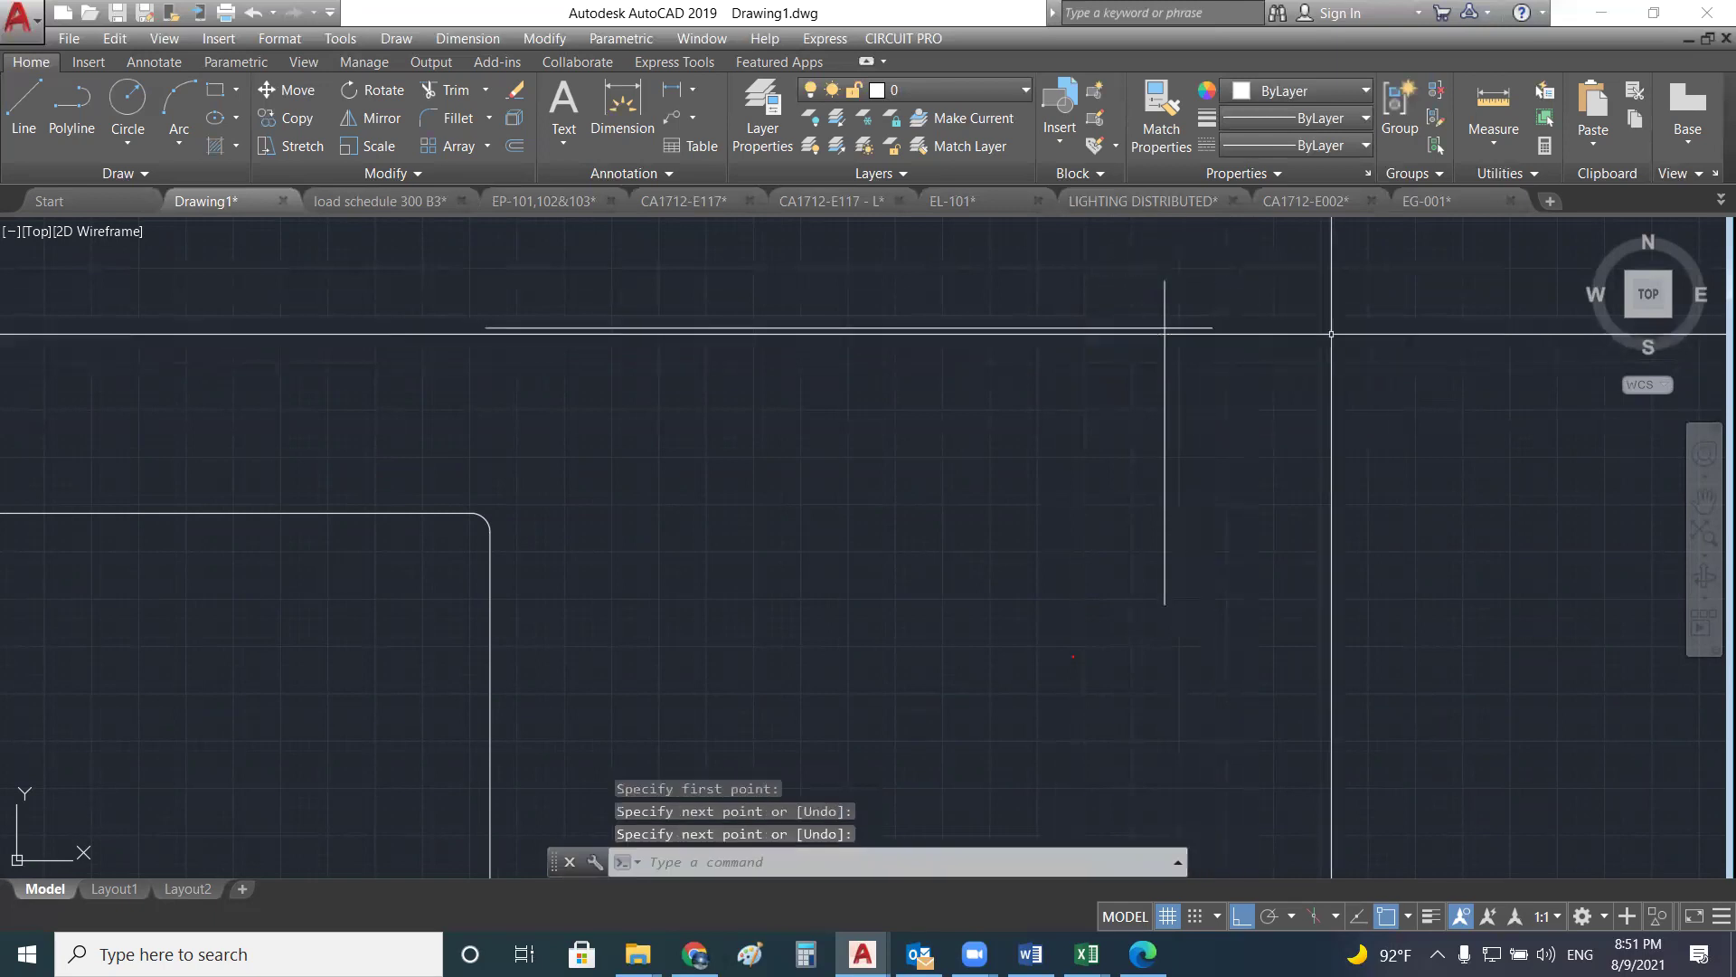
# - Trim both overhanging ends at the crossing of the fourth line pair to leave a square corner
pyautogui.write('tr')
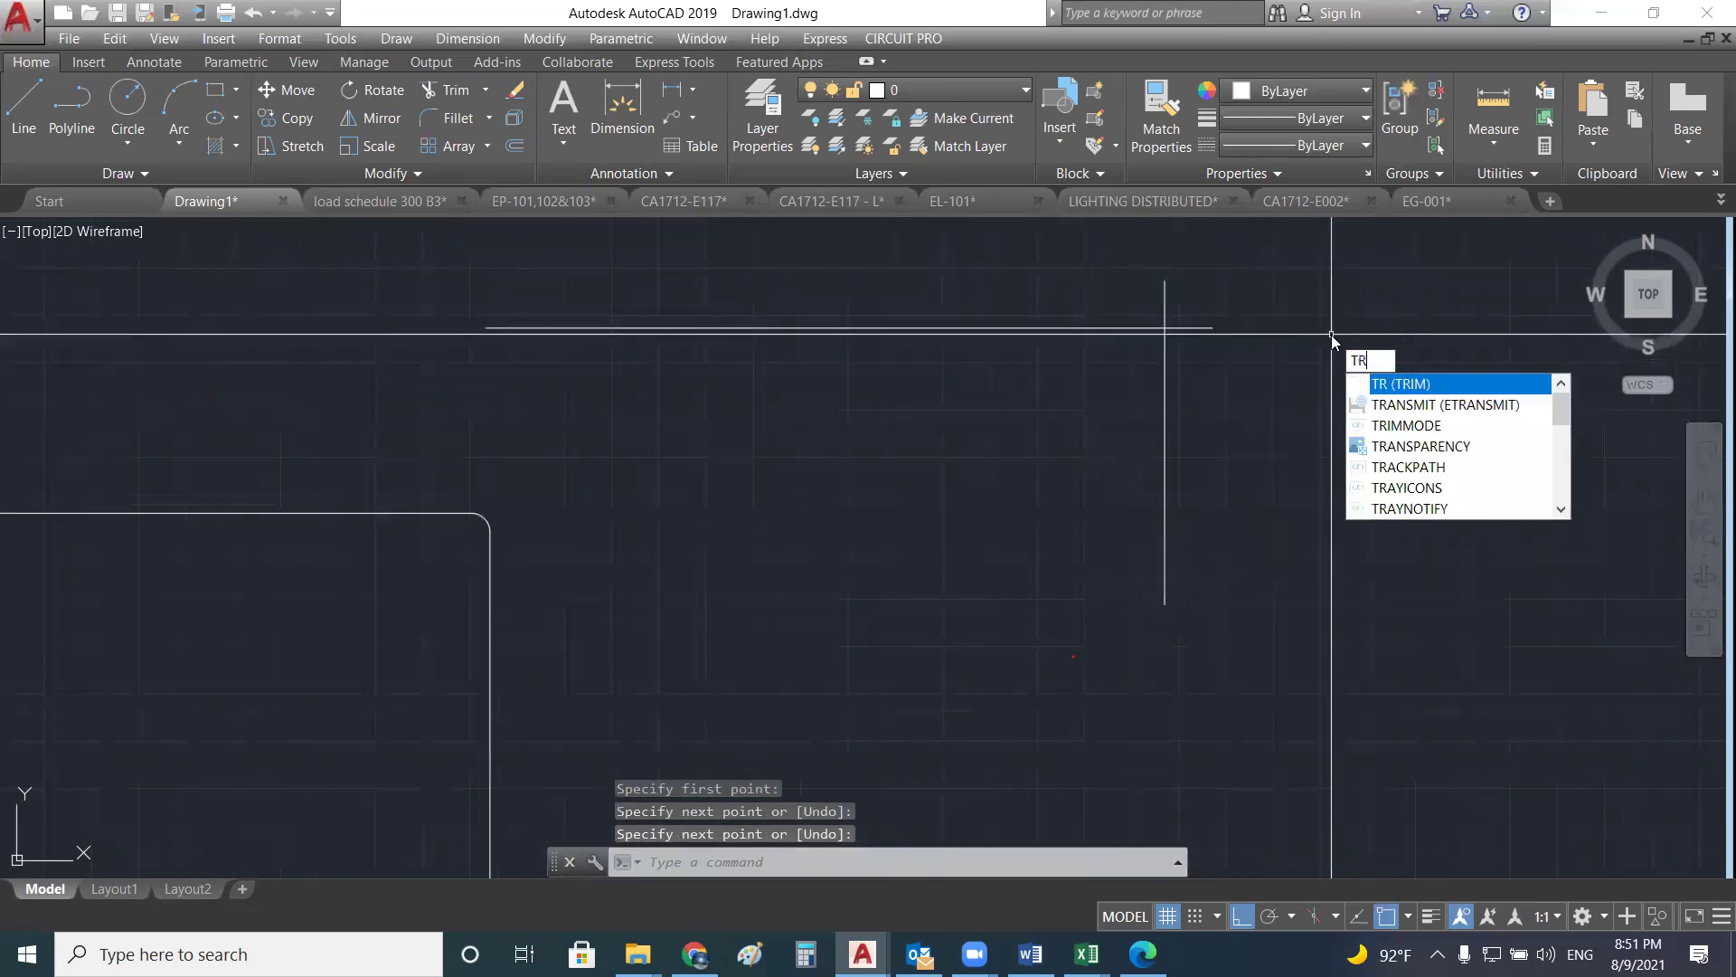
pyautogui.press('Return')
pyautogui.press('Return')
pyautogui.click(1189, 327)
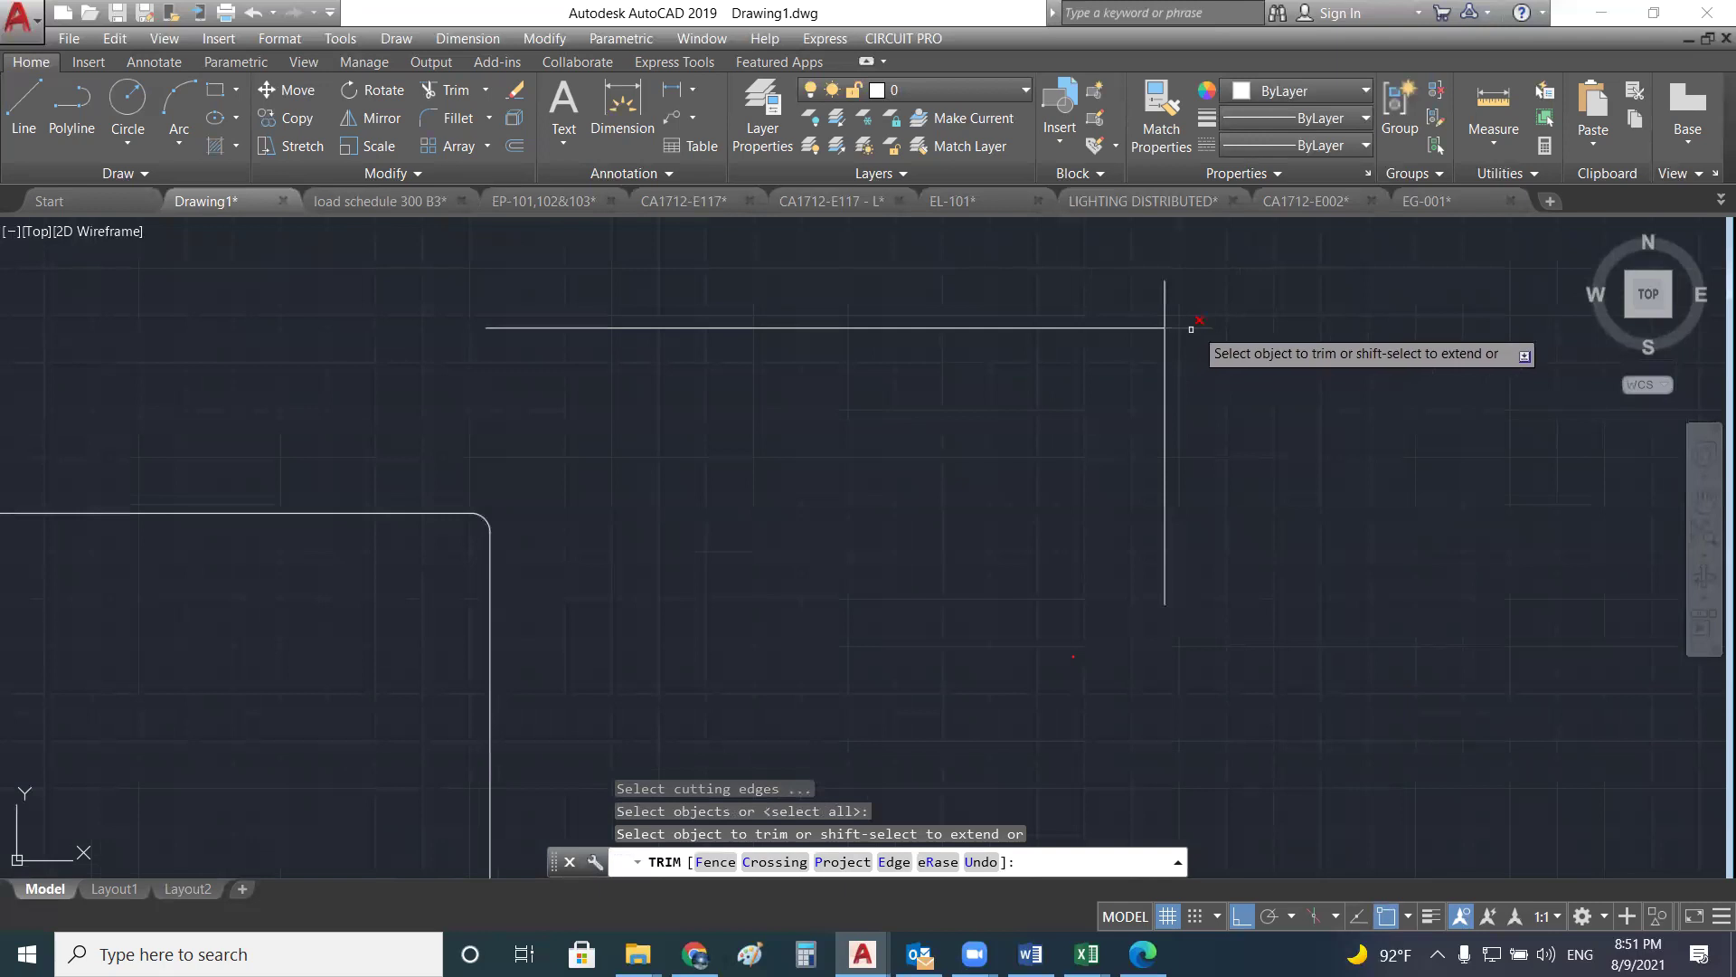
pyautogui.click(1166, 305)
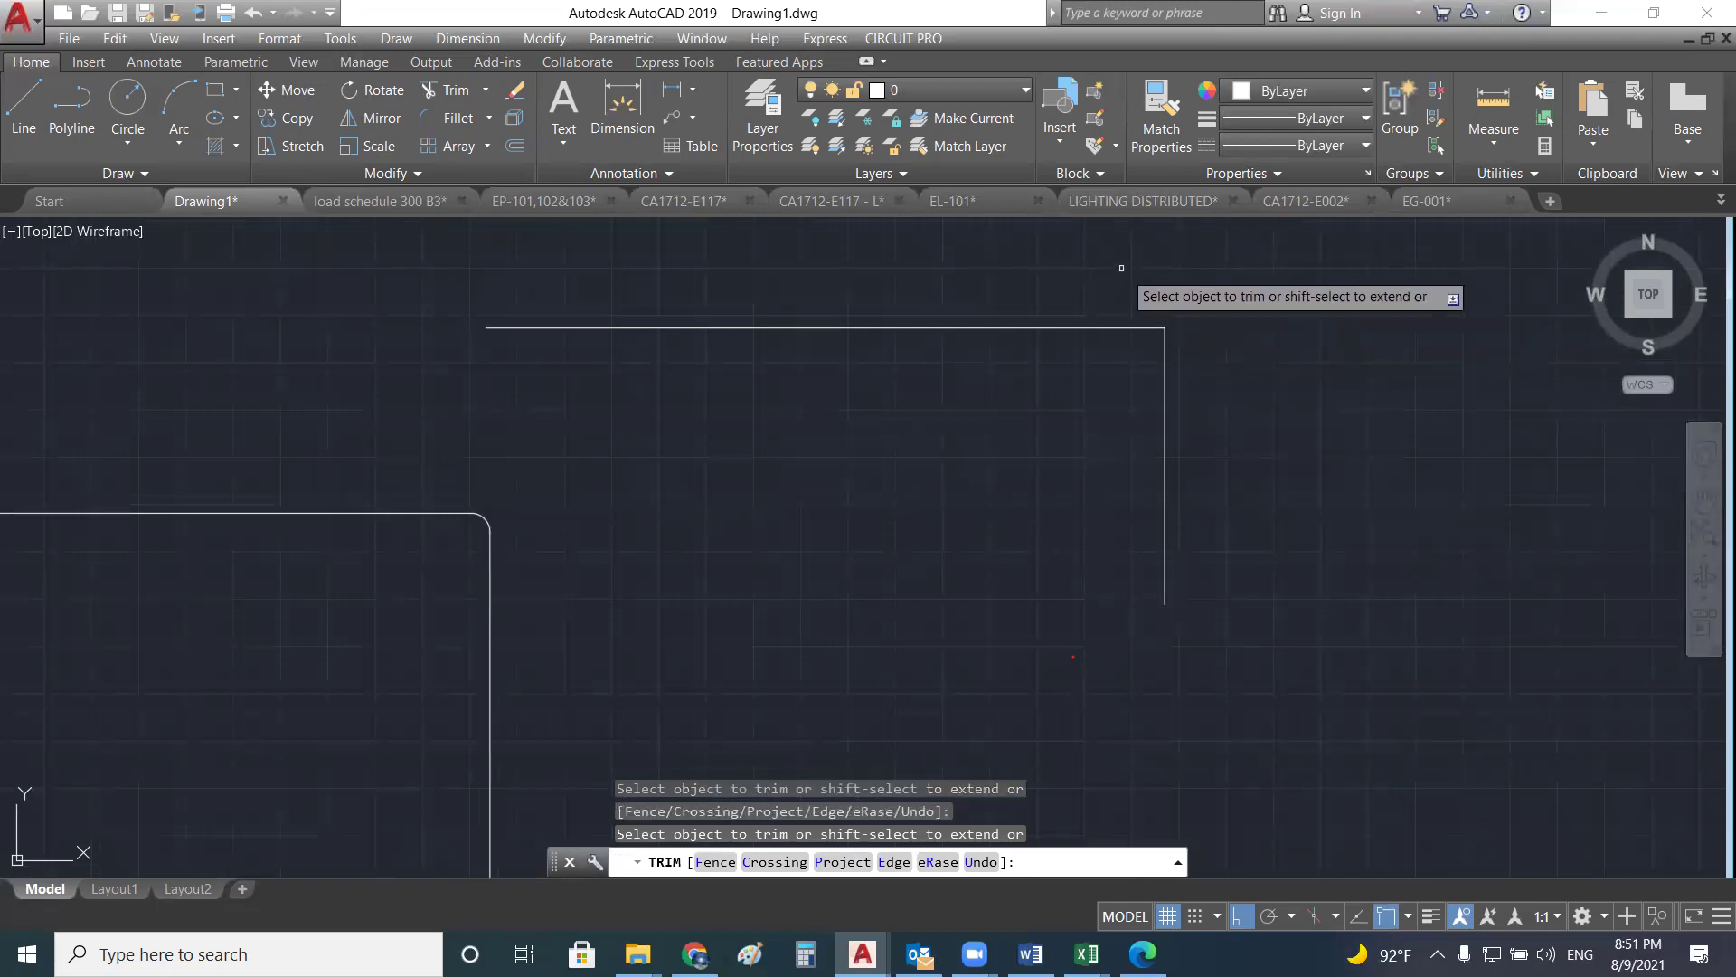
pyautogui.scroll(2, 1168, 336)
pyautogui.scroll(1, 1168, 336)
pyautogui.press('Escape')
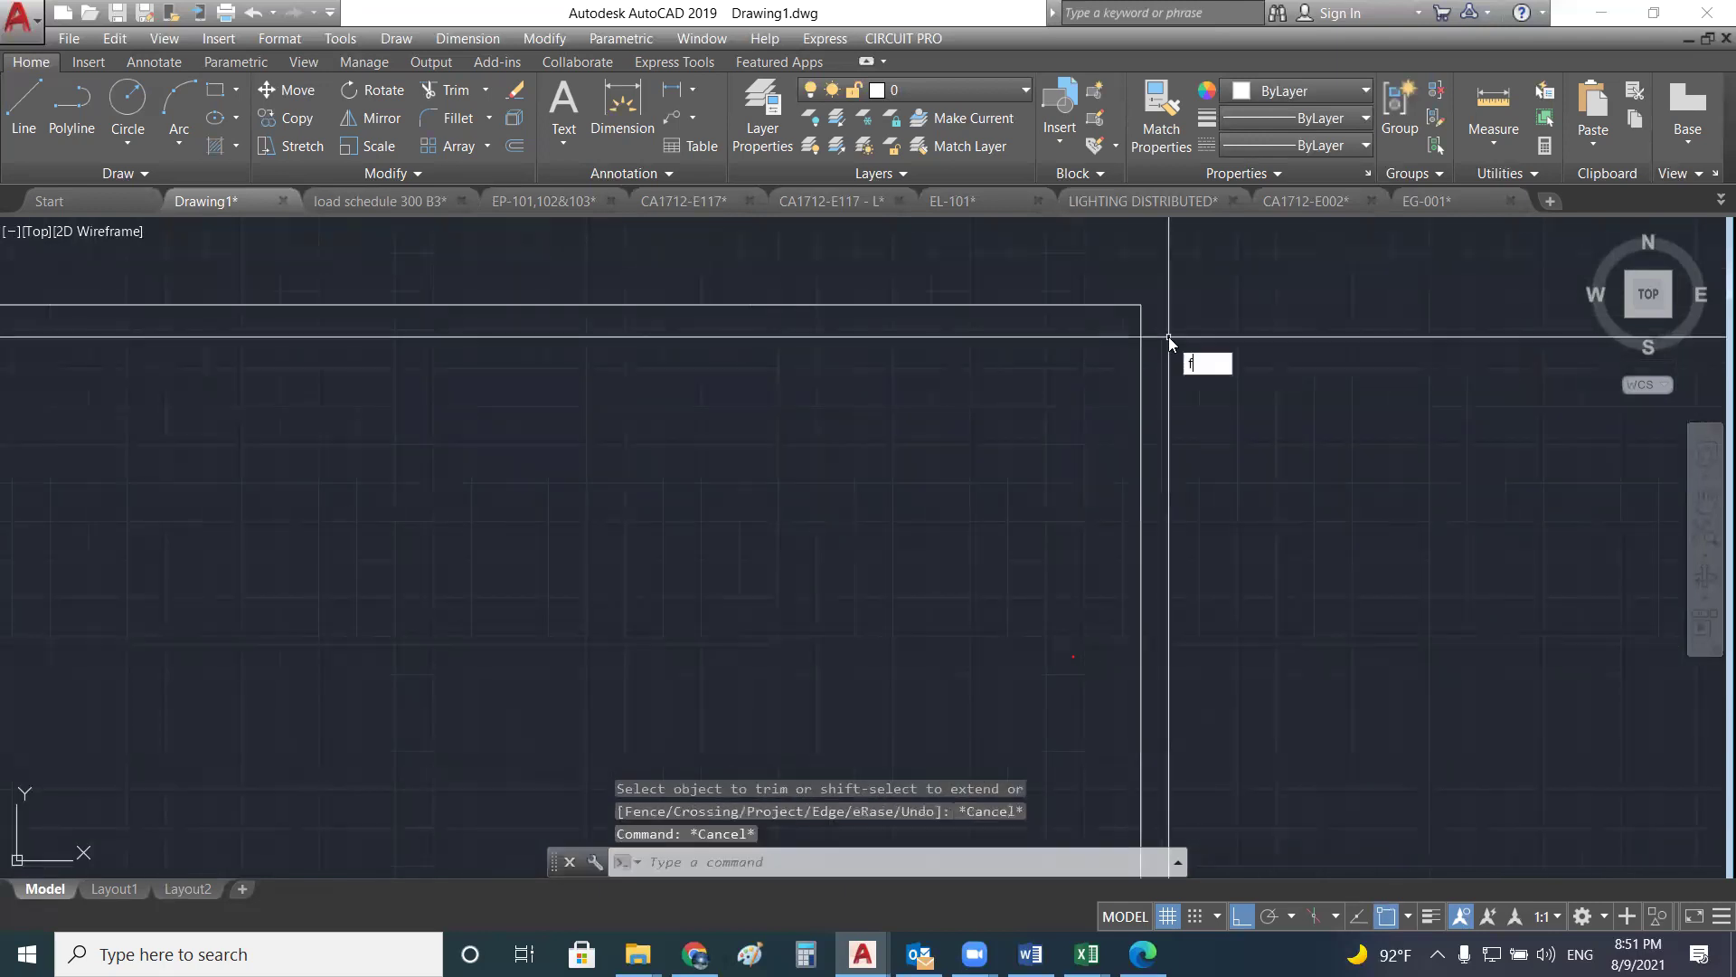
# - Fillet the fourth pair's trimmed square corner, keeping the radius of 5
pyautogui.write('f')
pyautogui.press('Return')
pyautogui.click(1141, 329)
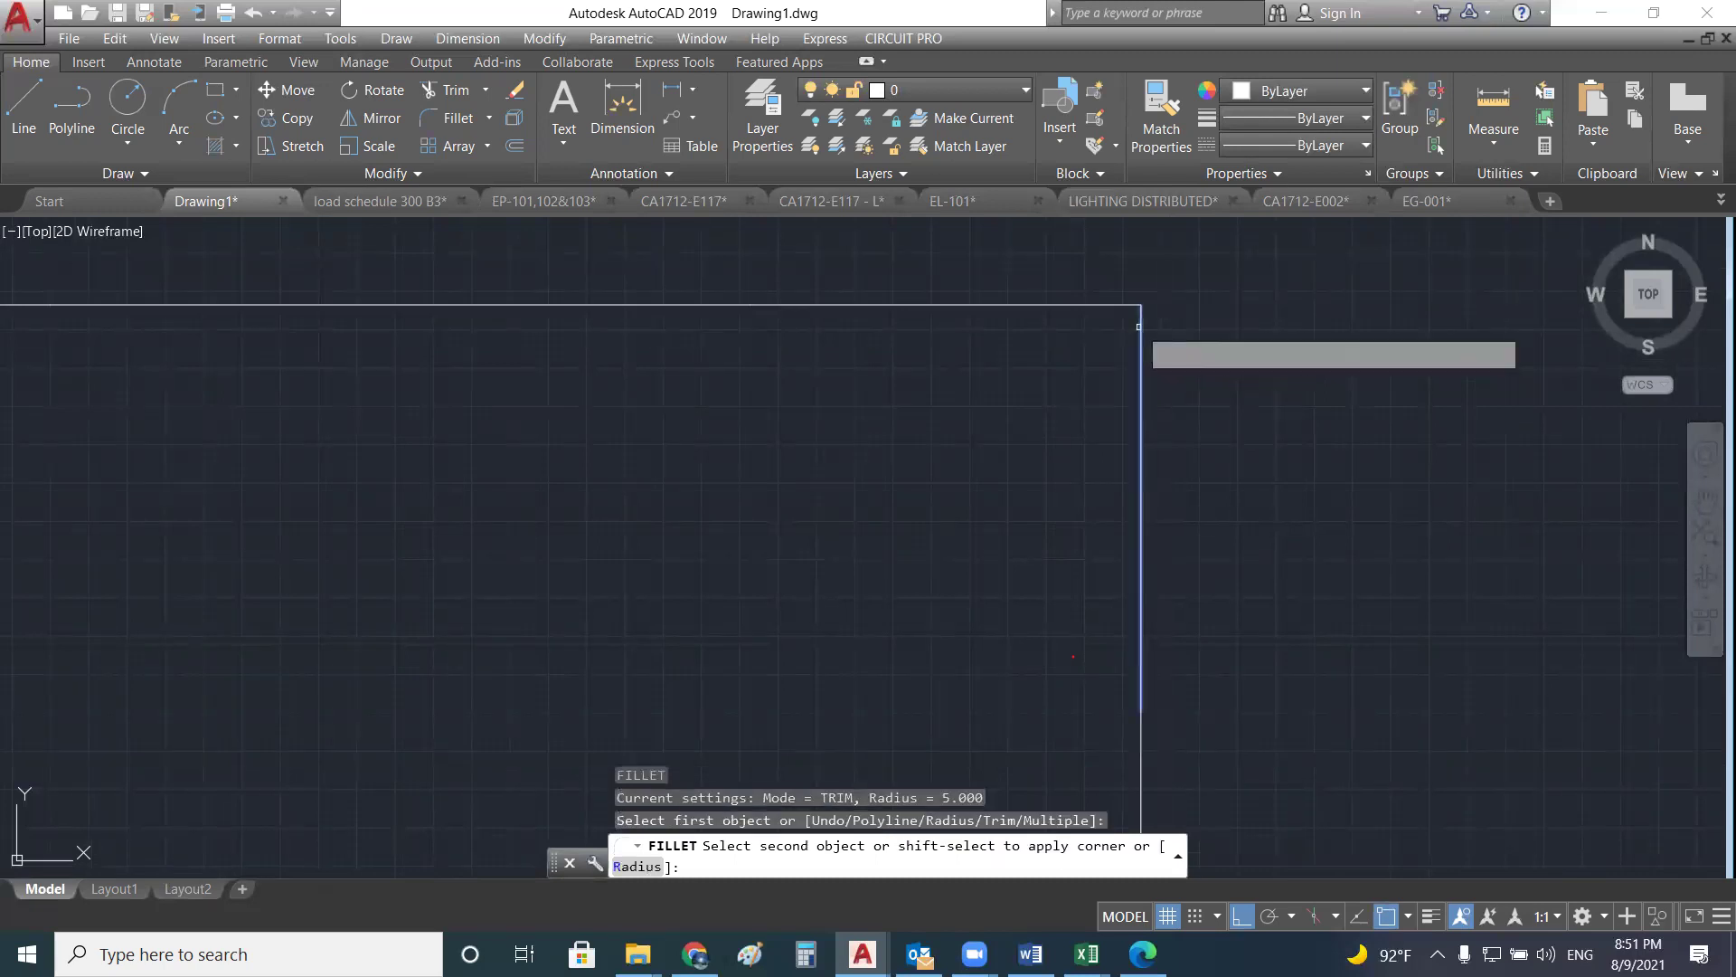
pyautogui.click(1116, 305)
pyautogui.scroll(-3, 1038, 294)
pyautogui.scroll(-5, 1037, 294)
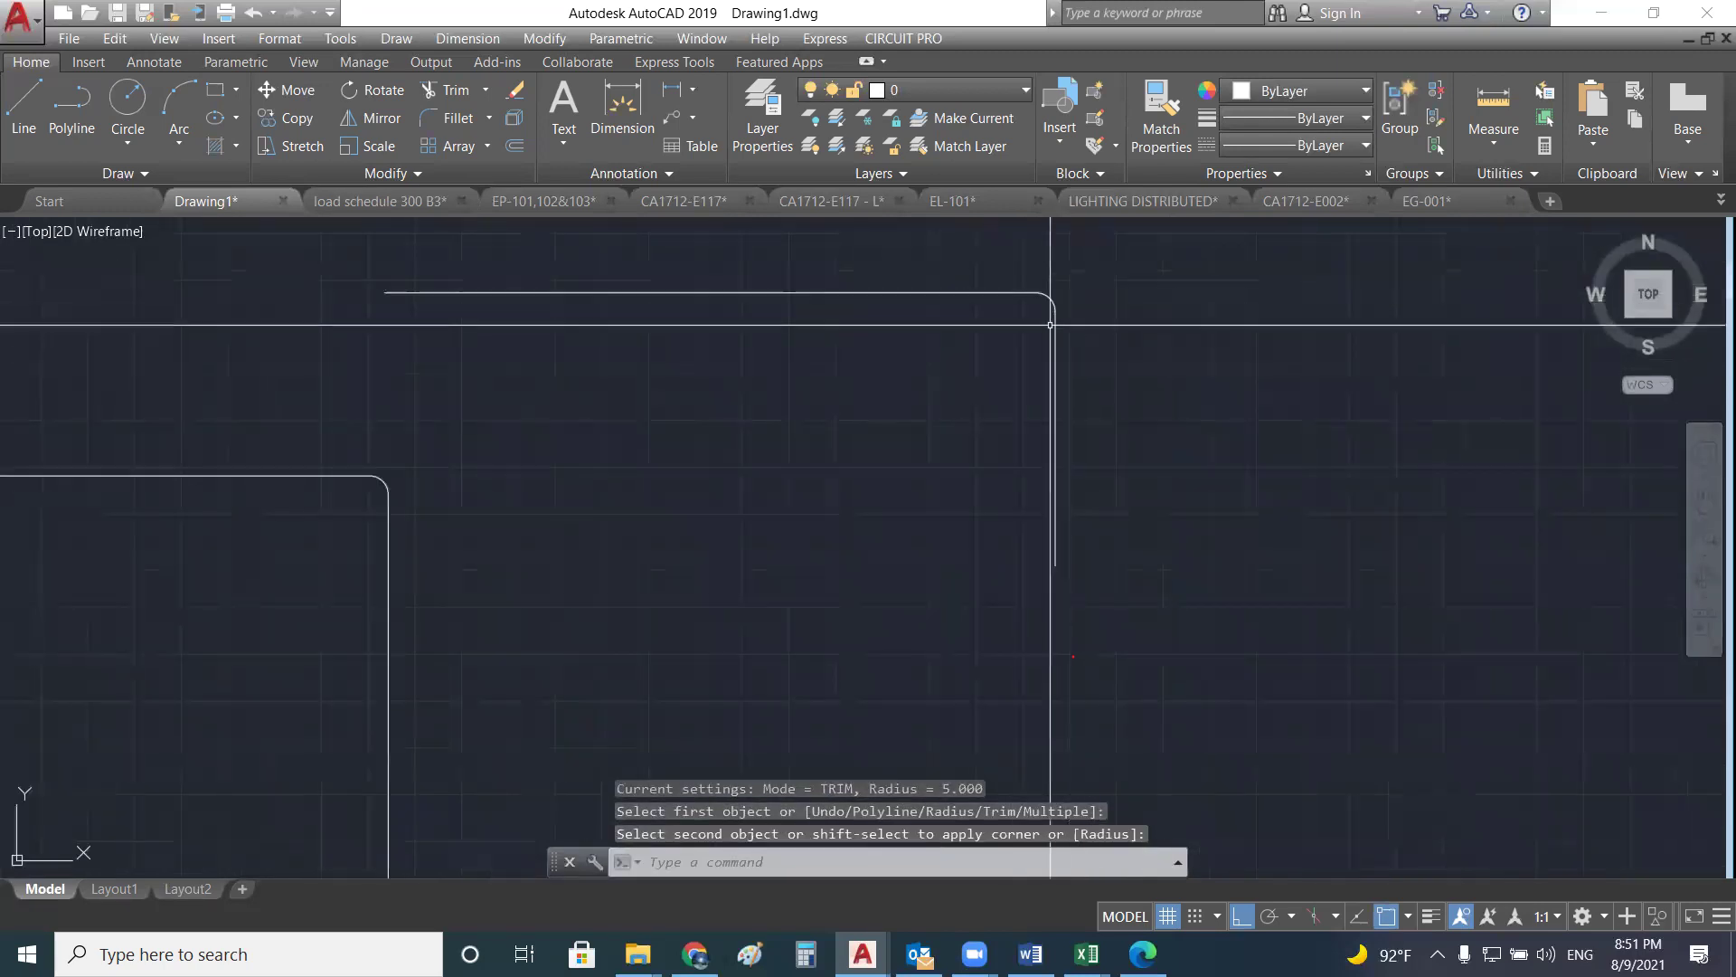
pyautogui.press('Escape')
pyautogui.press('Escape')
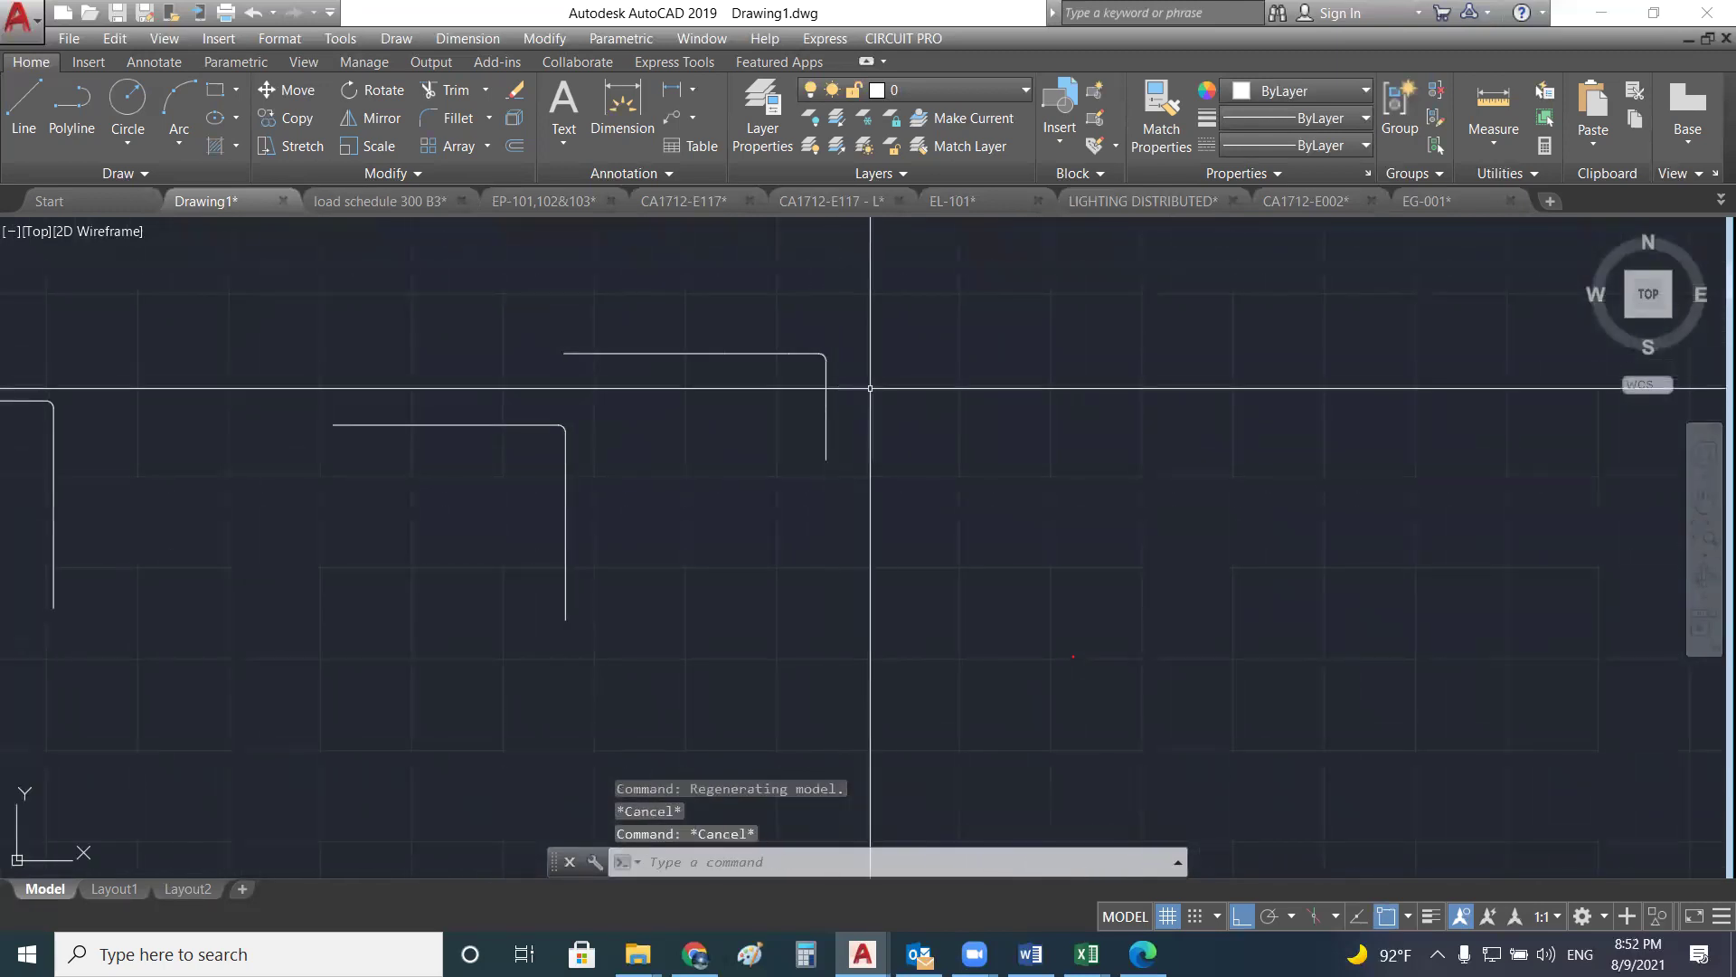
# - Draw a fifth line pair at the far right of the drawing from a horizontal line and a separate vertical line below its right end
pyautogui.write('l')
pyautogui.press('Return')
pyautogui.click(1028, 352)
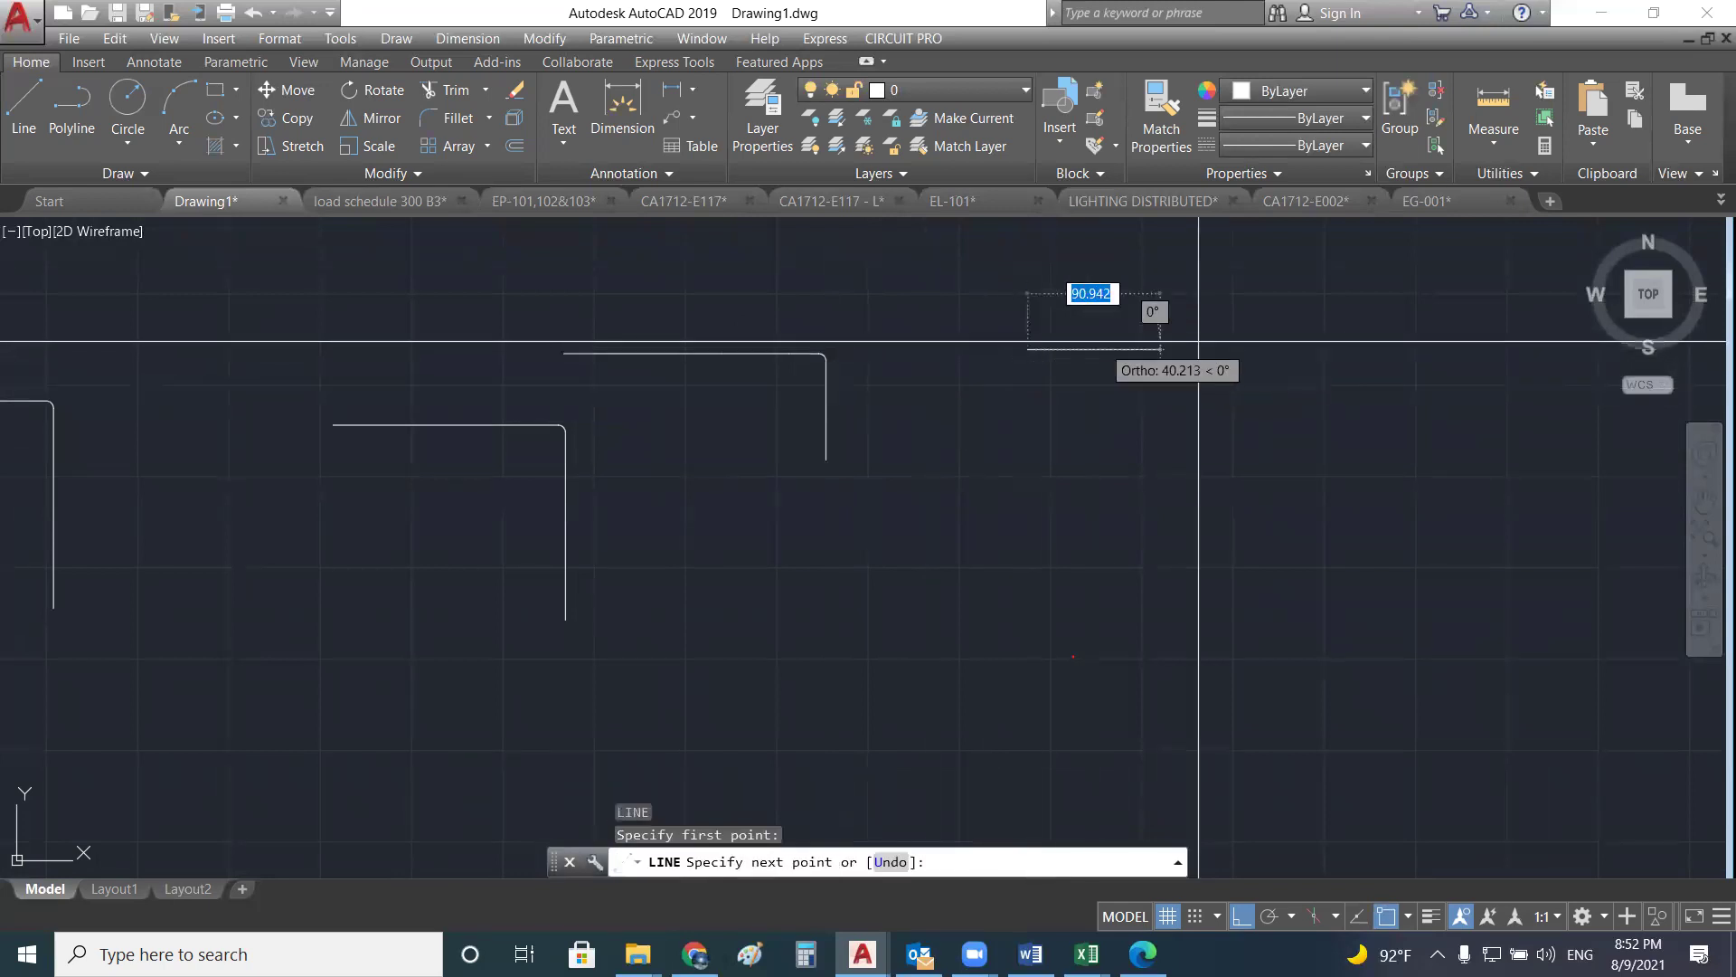
pyautogui.click(1200, 351)
pyautogui.press('Return')
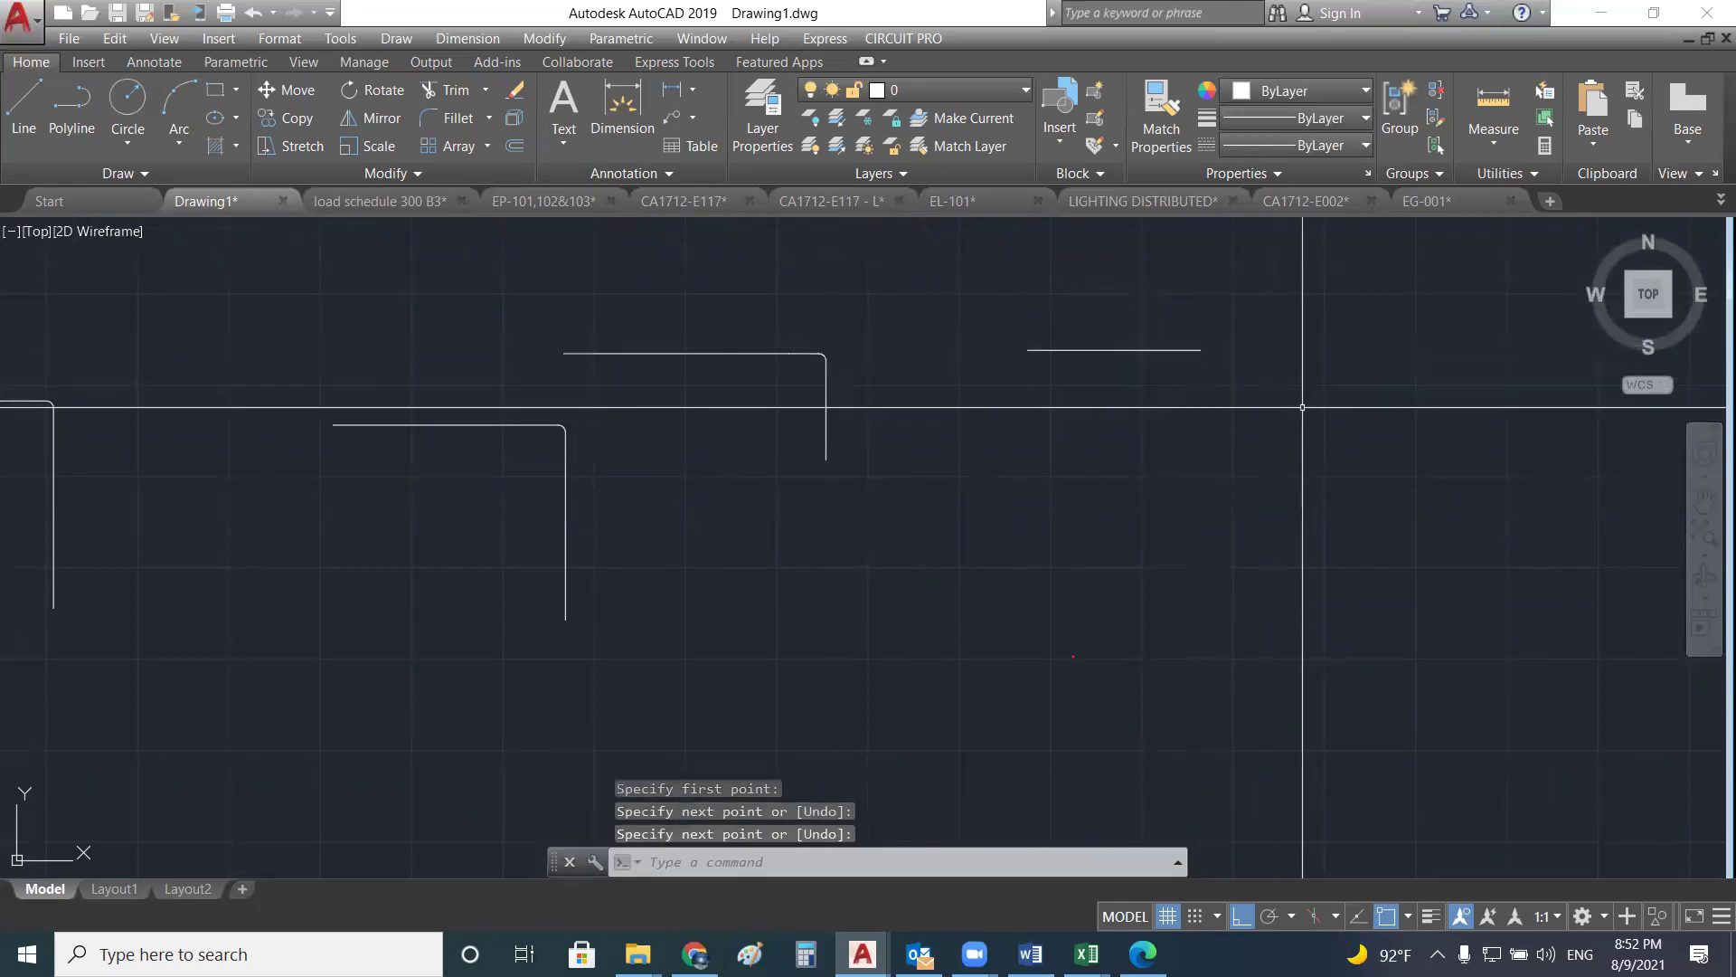
pyautogui.press('Return')
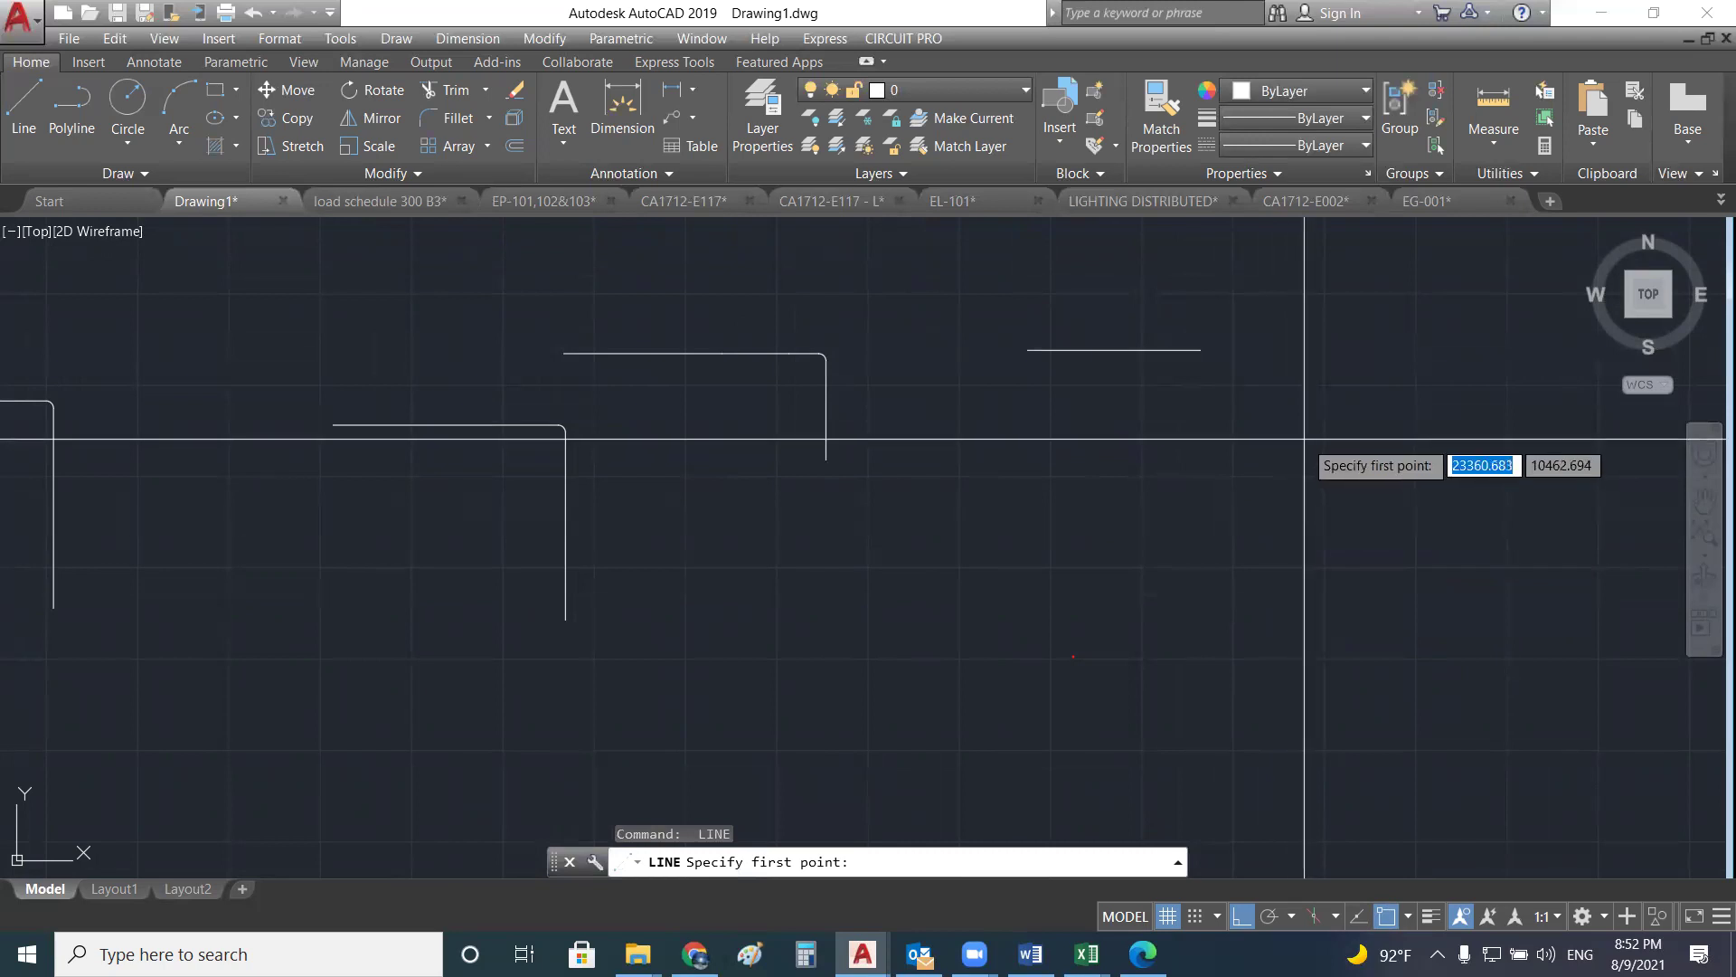
pyautogui.click(1298, 430)
pyautogui.click(1298, 588)
pyautogui.press('Escape')
# - Fillet the fifth line pair into a rounded corner with the existing radius of 5 and inspect it
pyautogui.write('fillet')
pyautogui.press('Return')
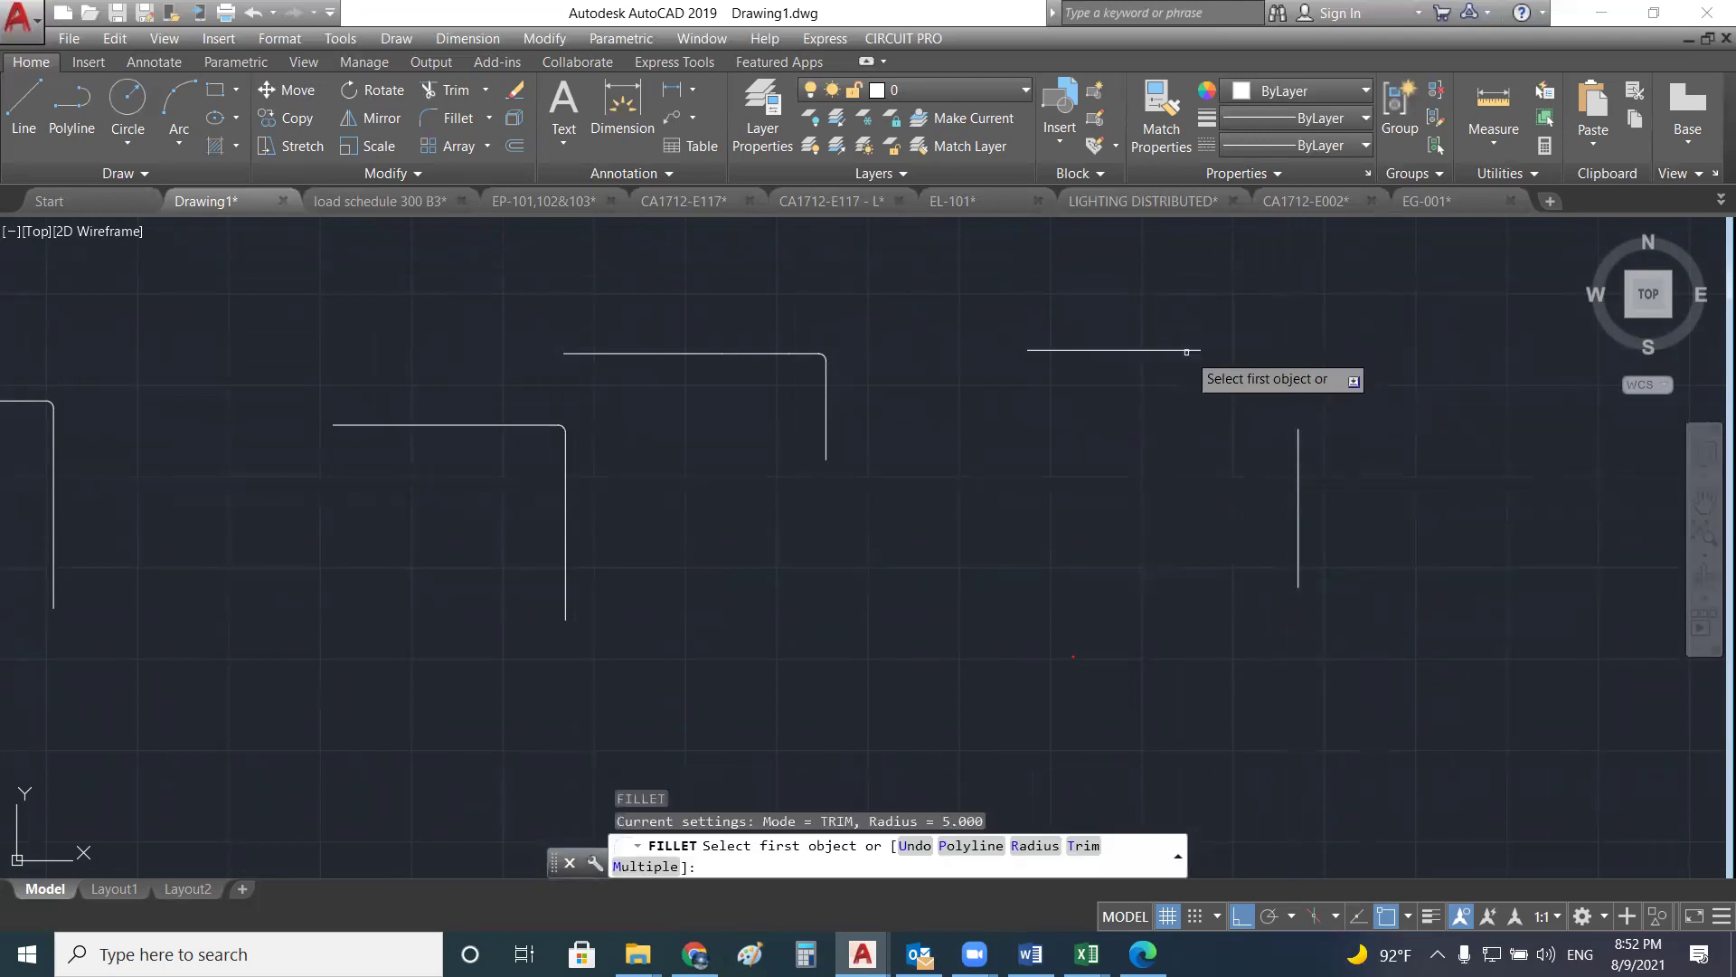
pyautogui.click(1186, 351)
pyautogui.click(1298, 457)
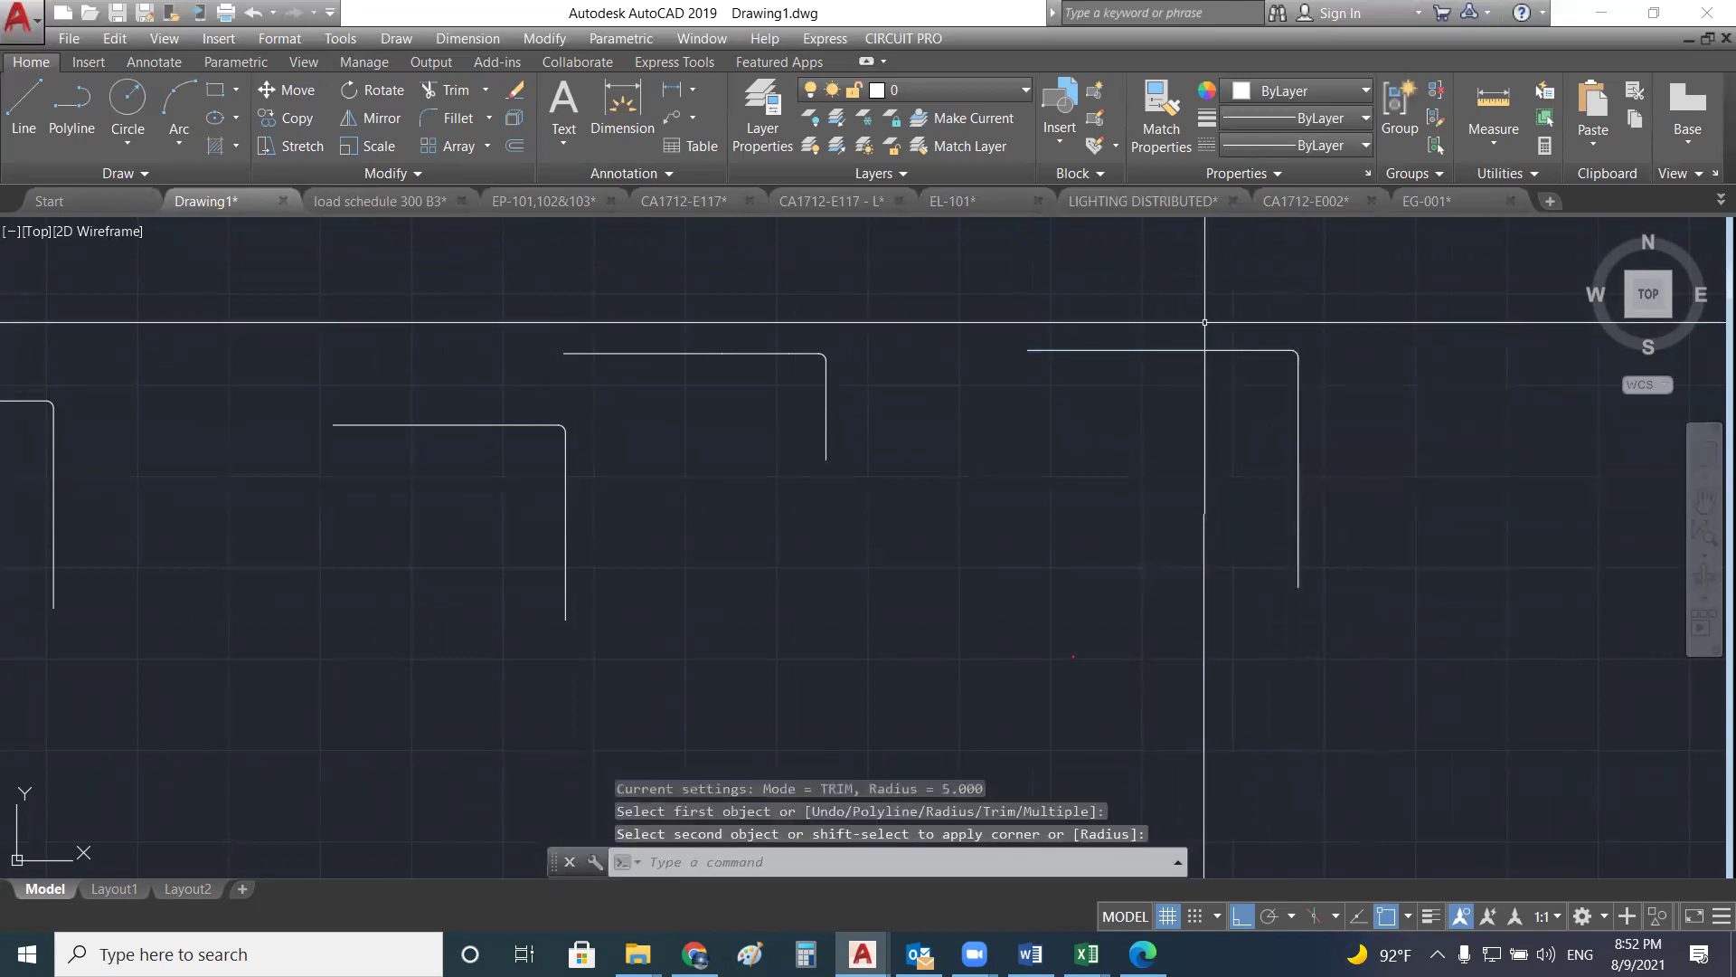
pyautogui.scroll(3, 1212, 328)
pyautogui.scroll(-4, 1308, 376)
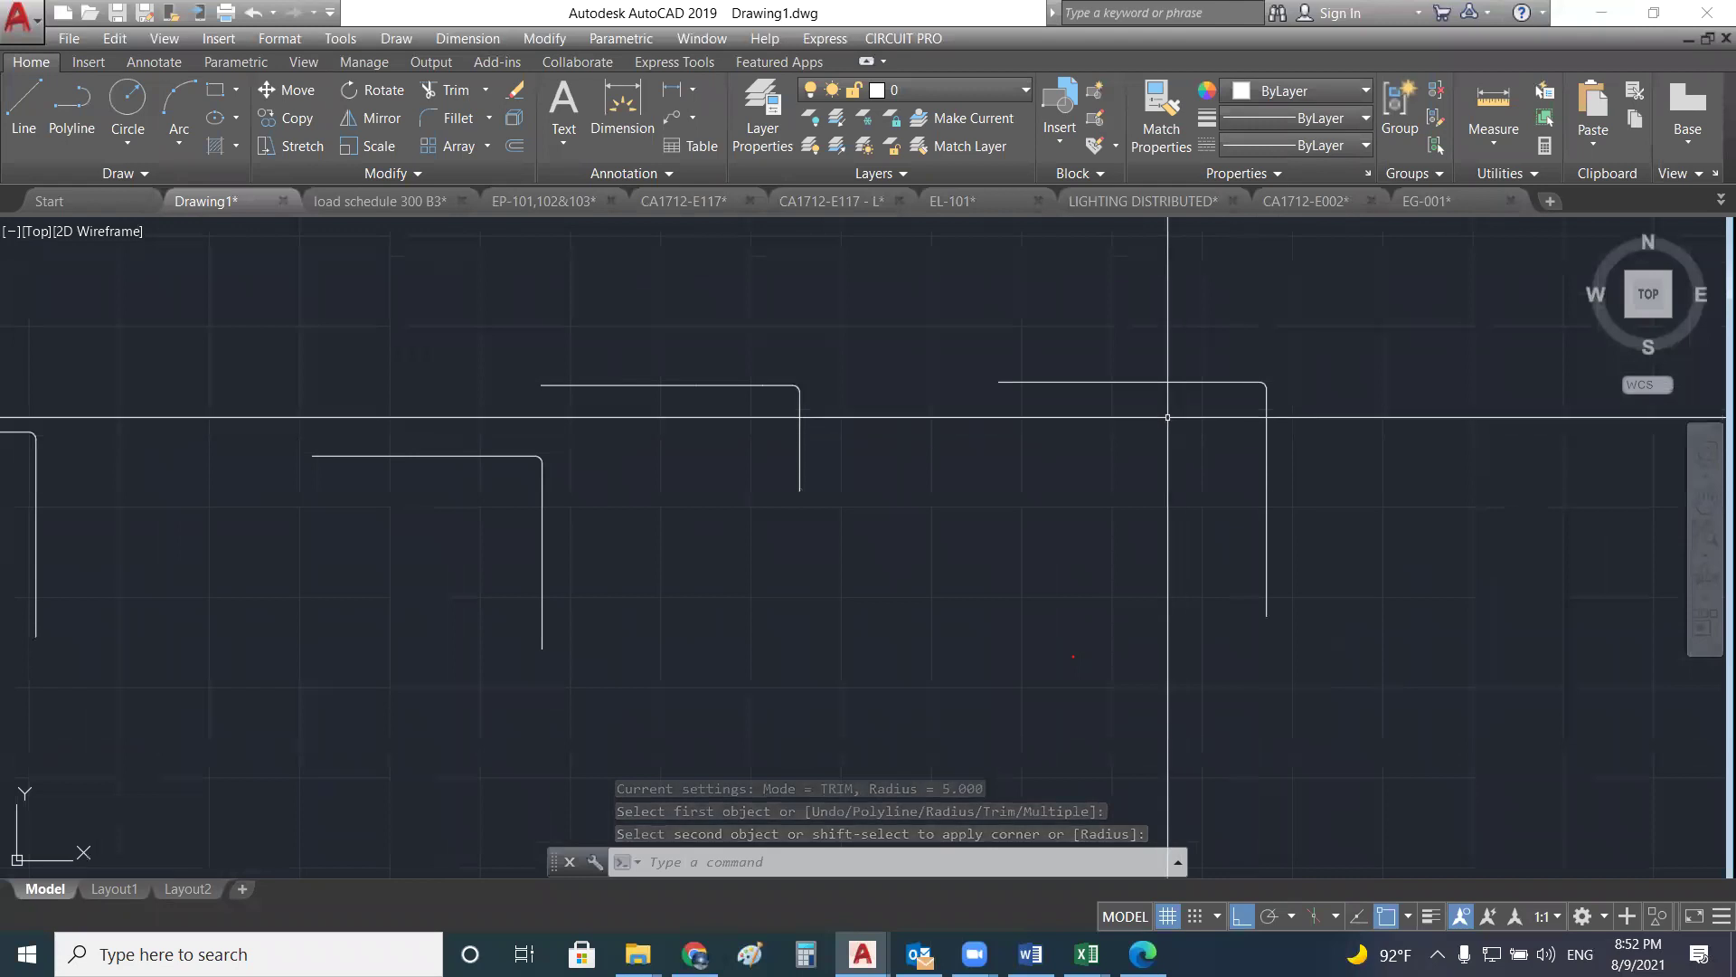
# - Review all the filleted corners and examine the properties of the rounded rectangle
pyautogui.scroll(-4, 1077, 416)
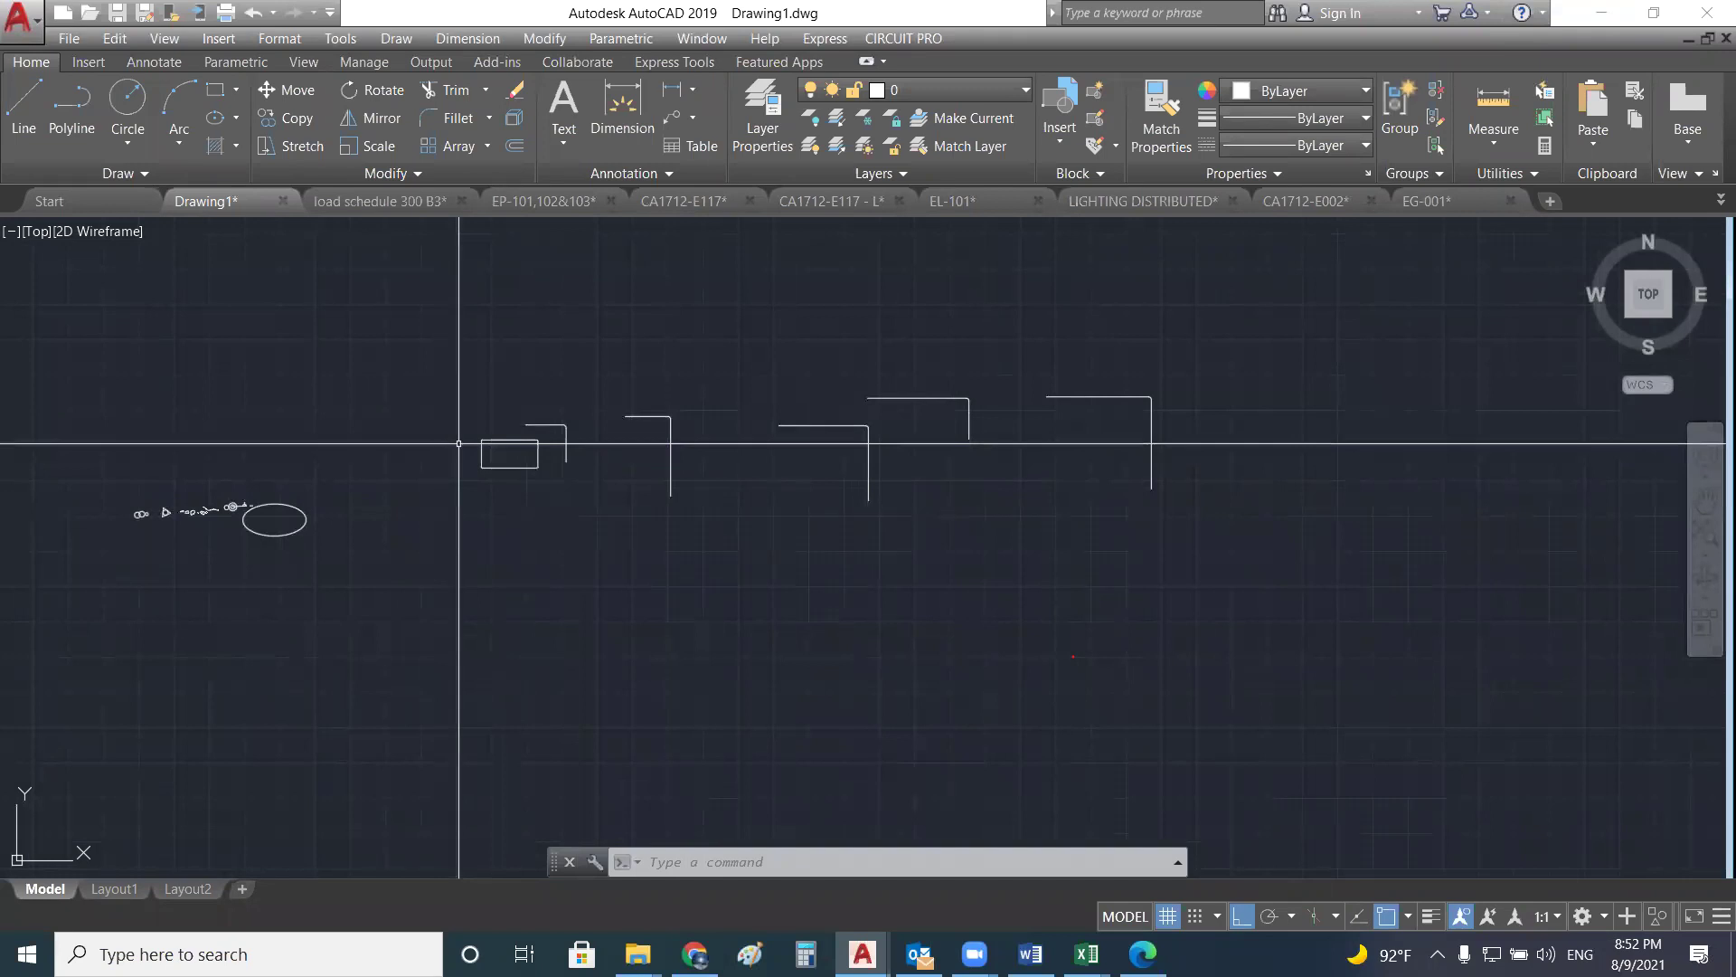
pyautogui.scroll(8, 463, 443)
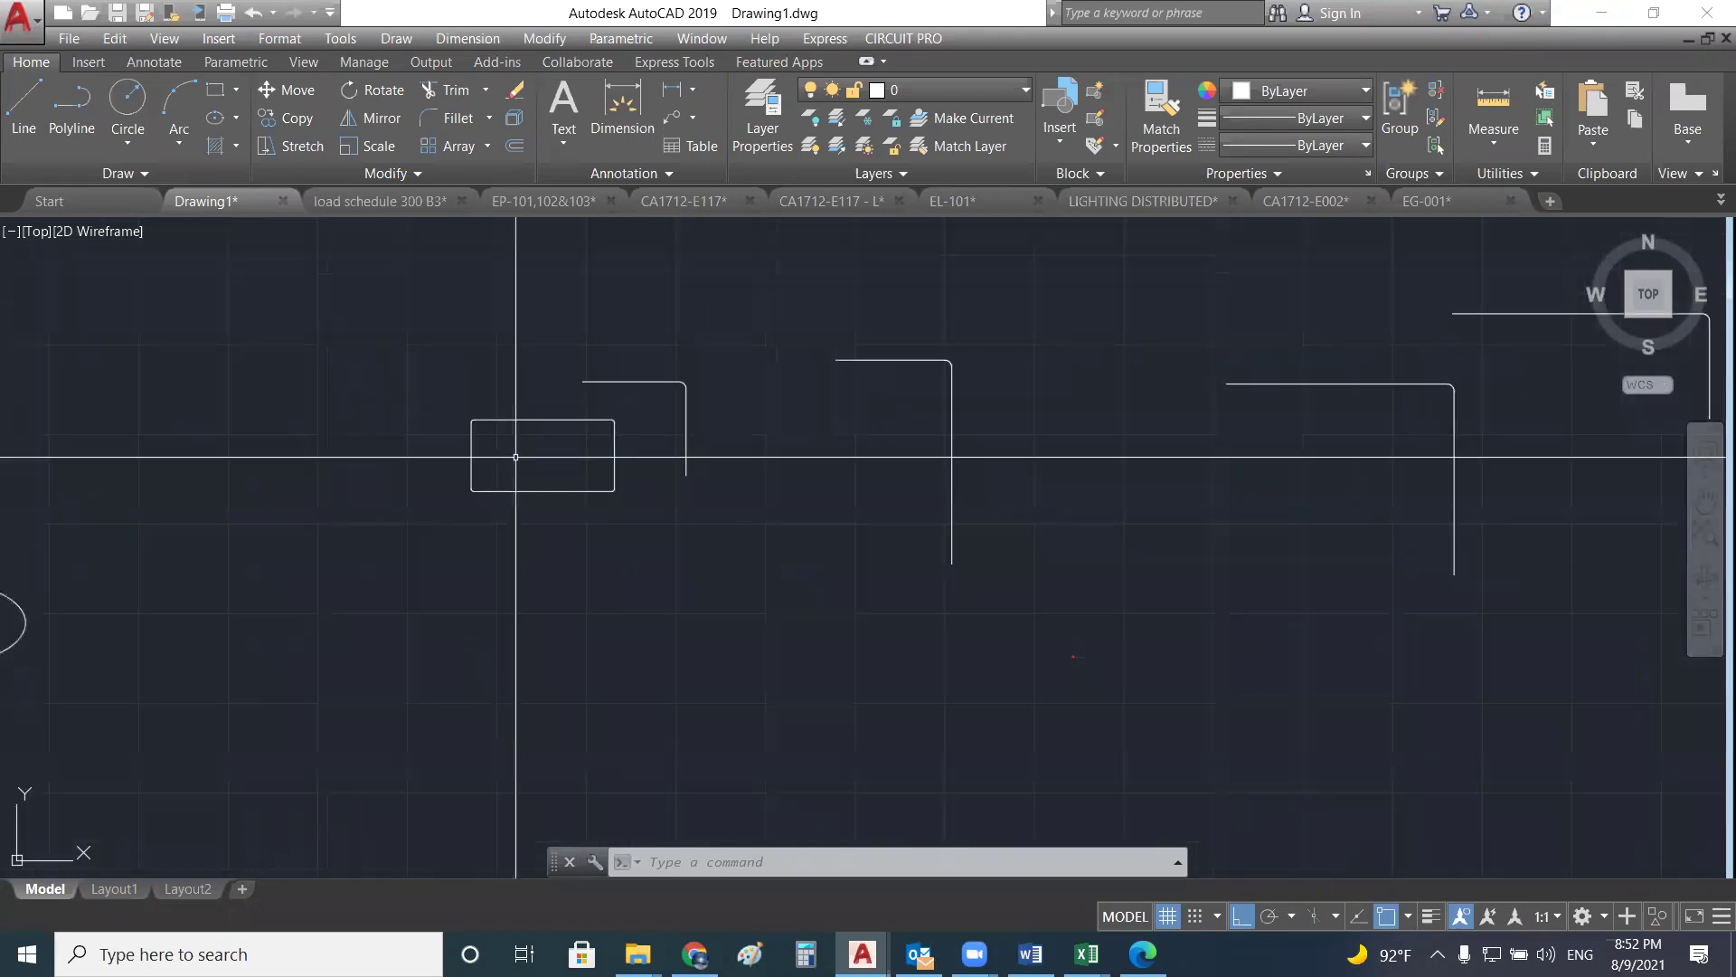
pyautogui.click(521, 415)
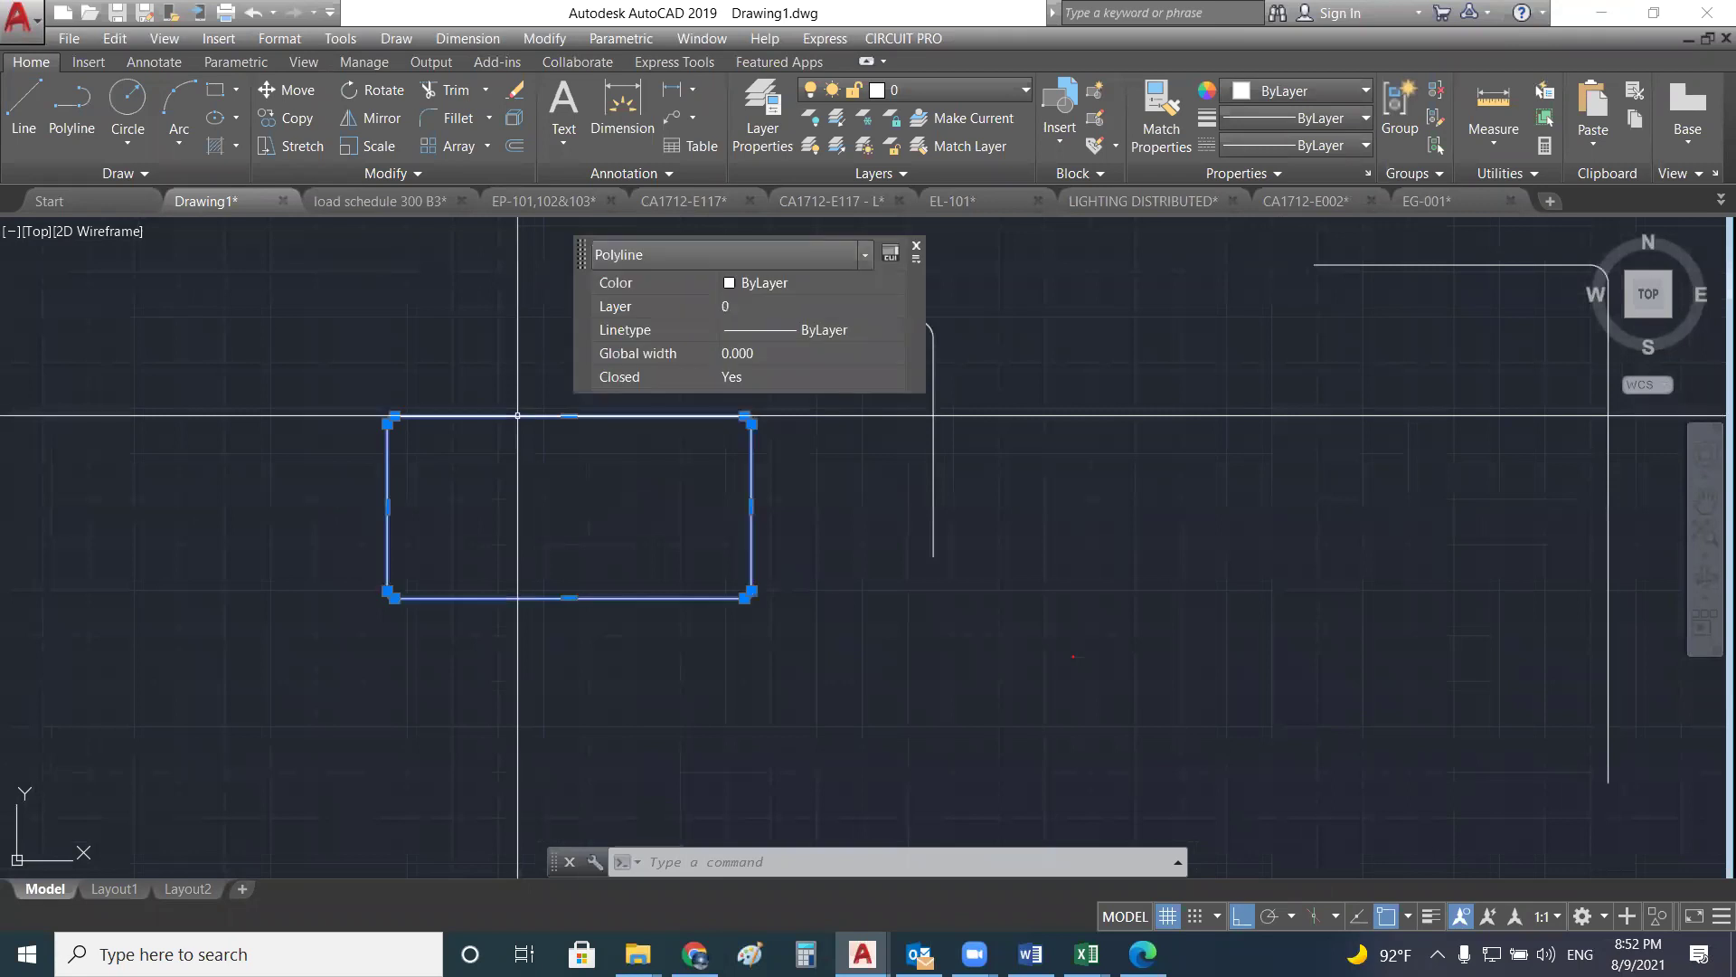
pyautogui.press('Escape')
pyautogui.press('Escape')
pyautogui.scroll(-4, 568, 464)
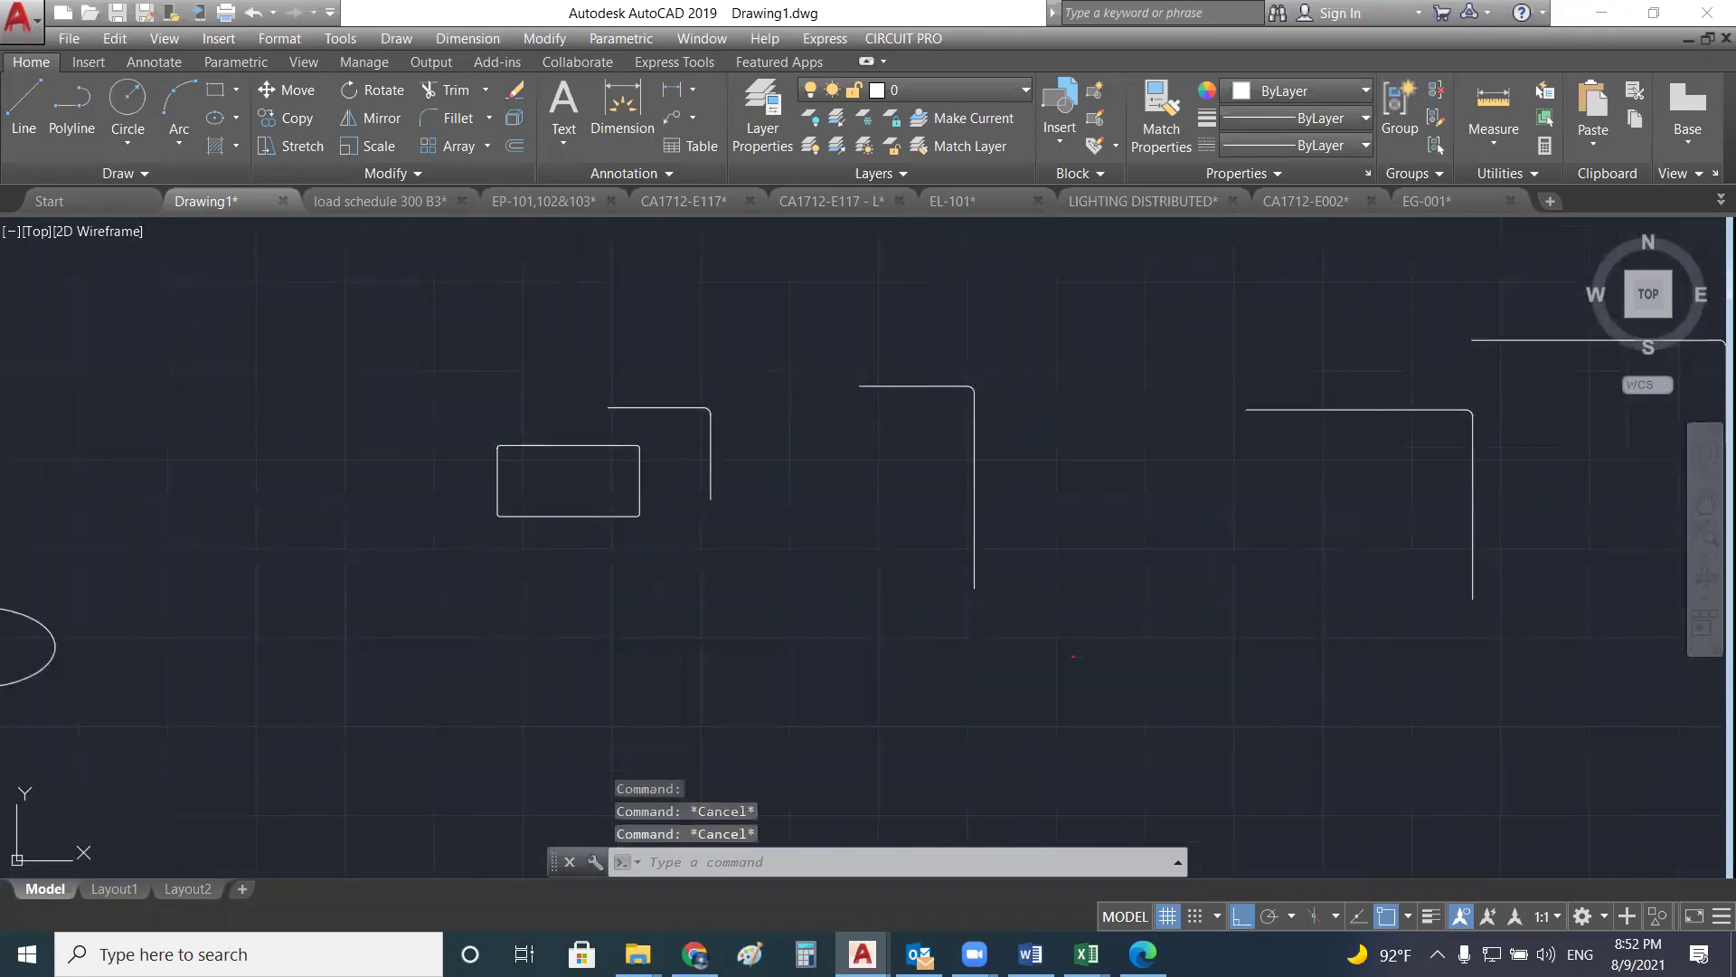
pyautogui.press('Escape')
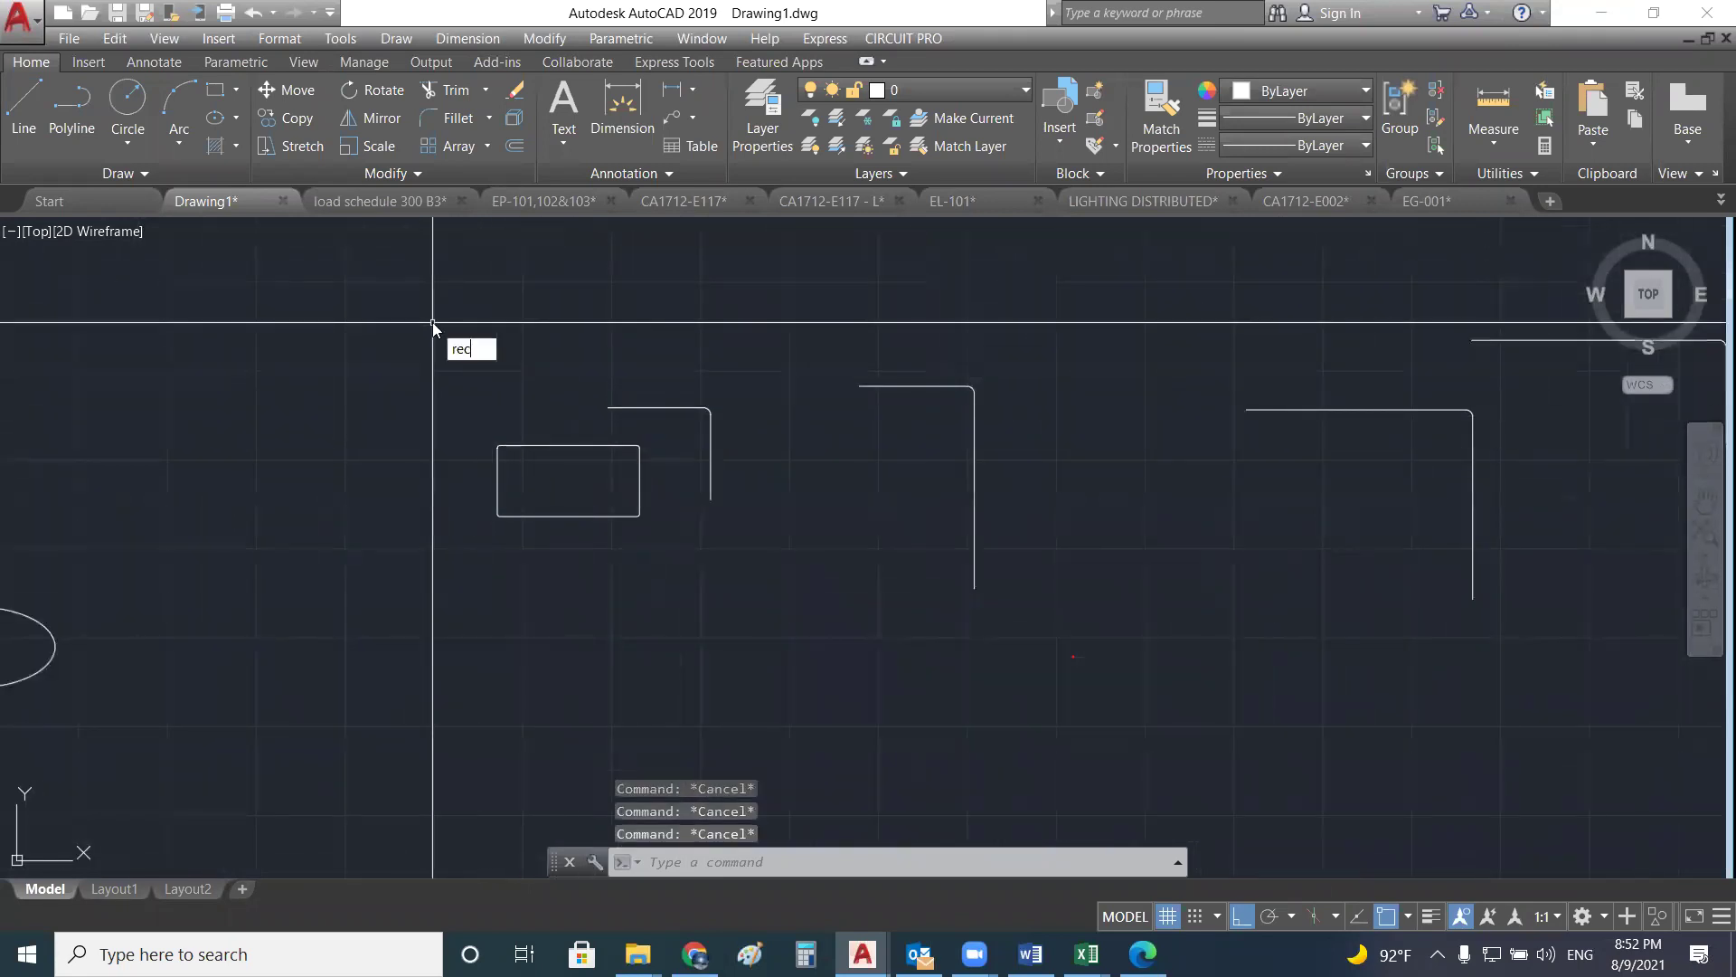
pyautogui.click(502, 371)
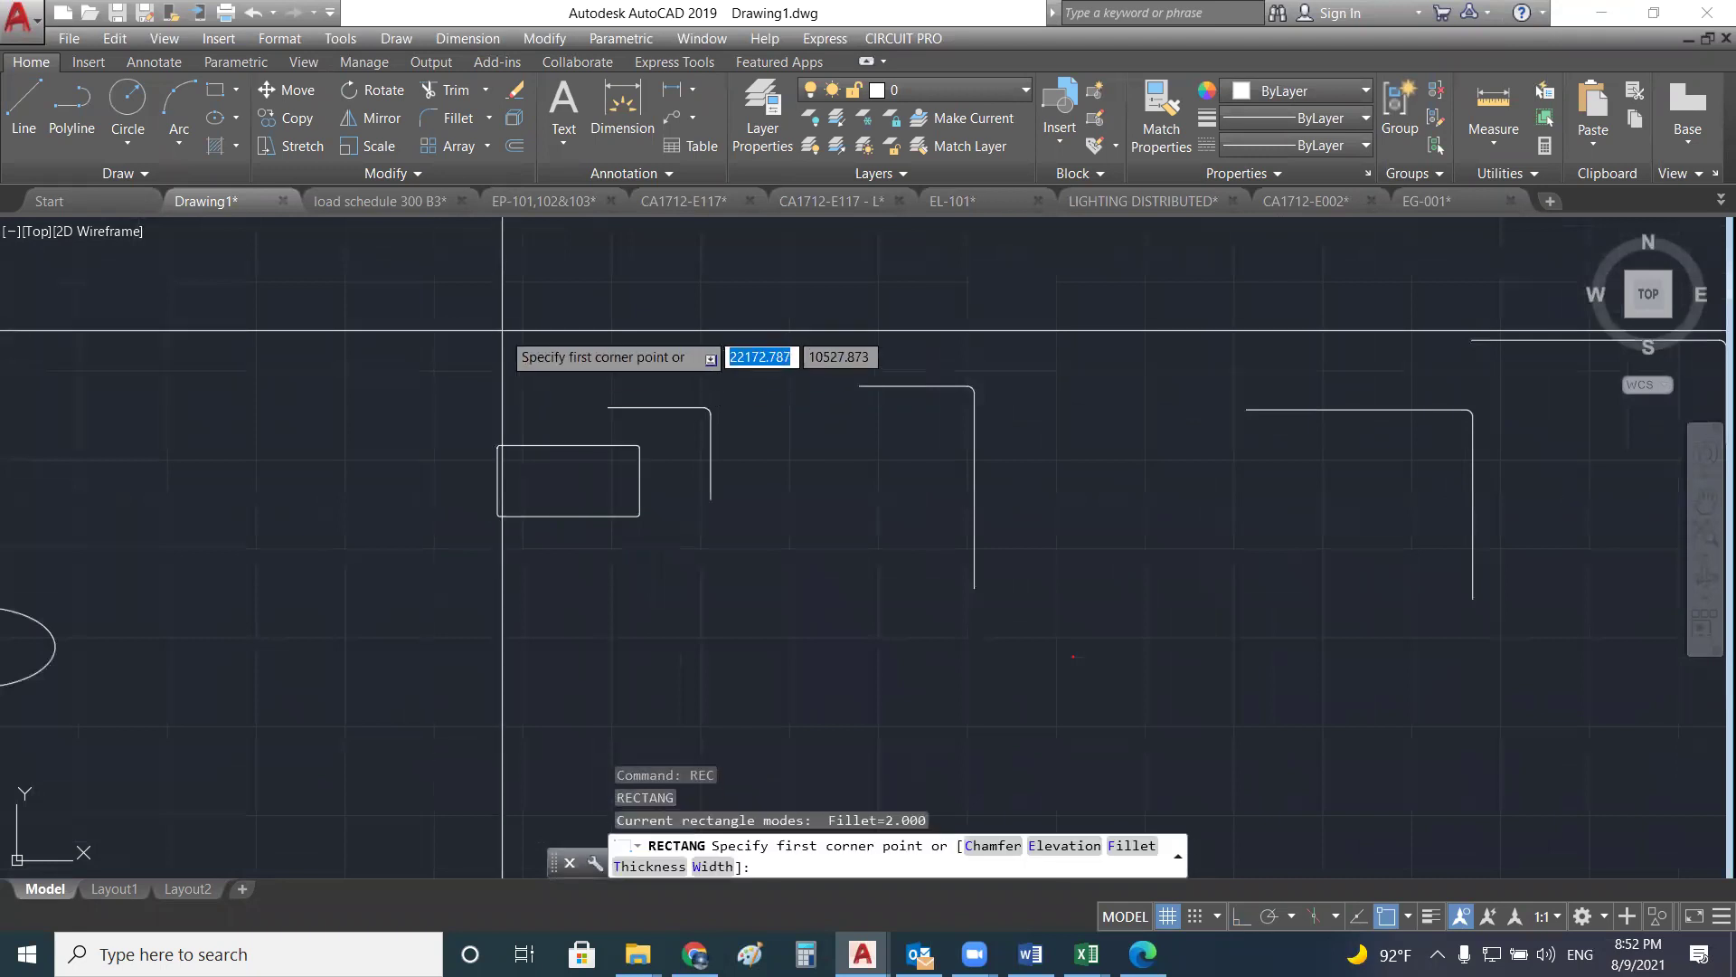
pyautogui.click(445, 286)
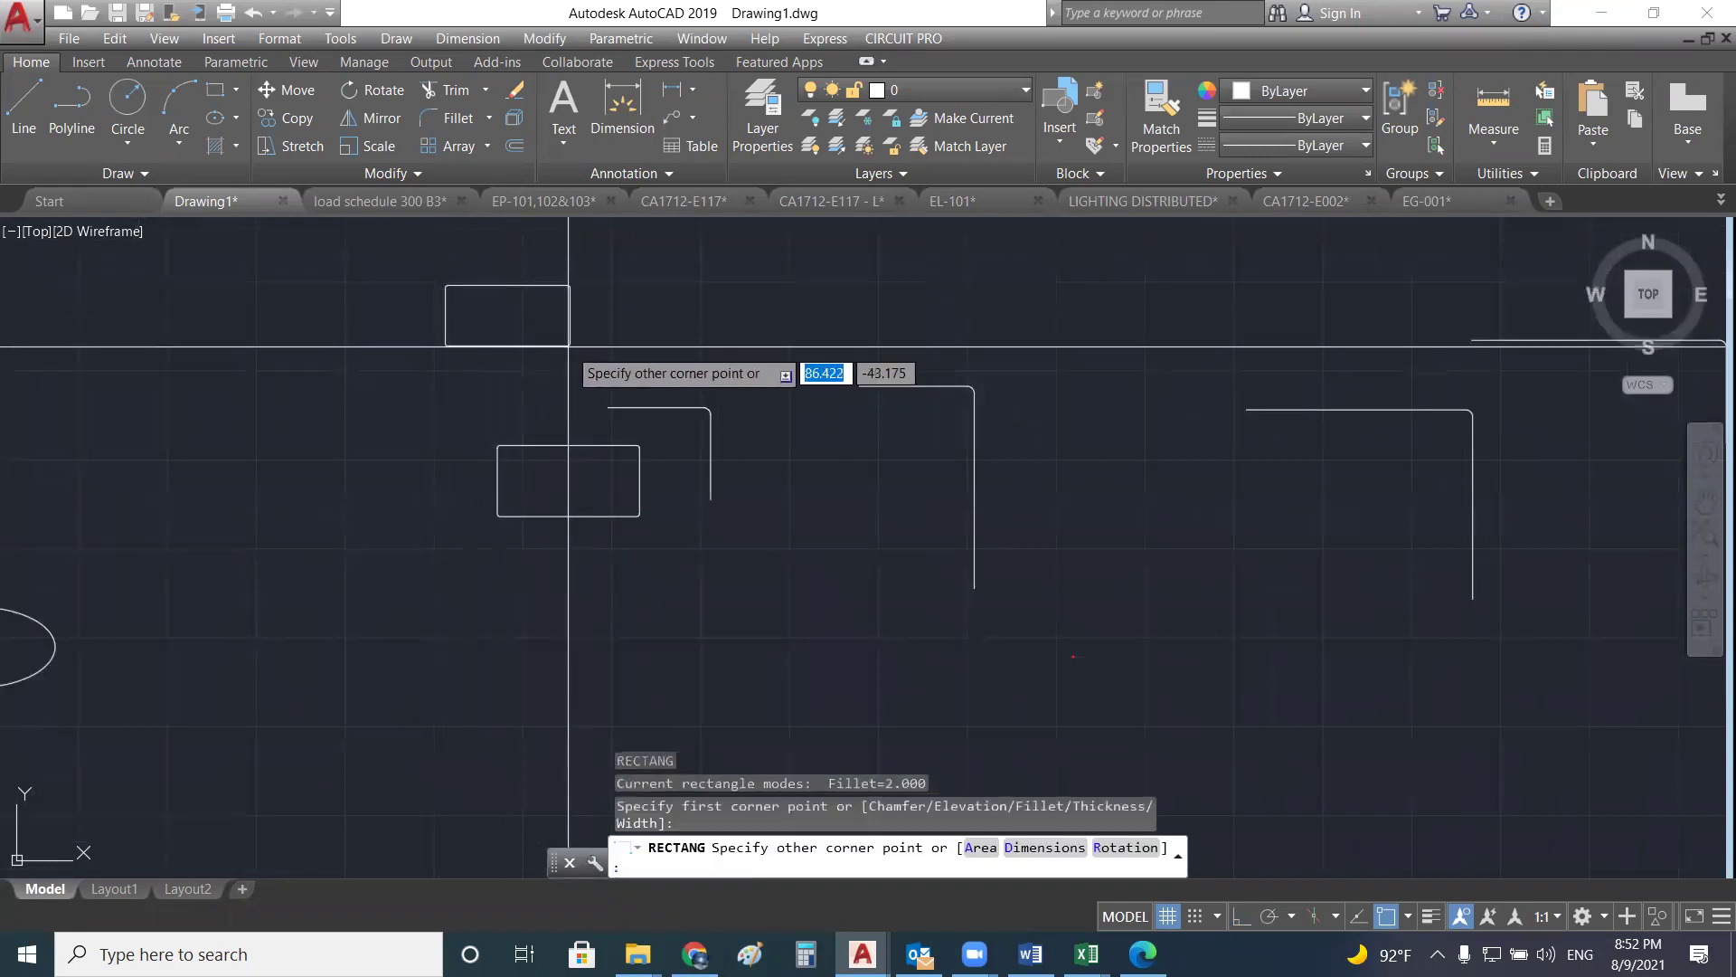
pyautogui.write('f')
pyautogui.press('Return')
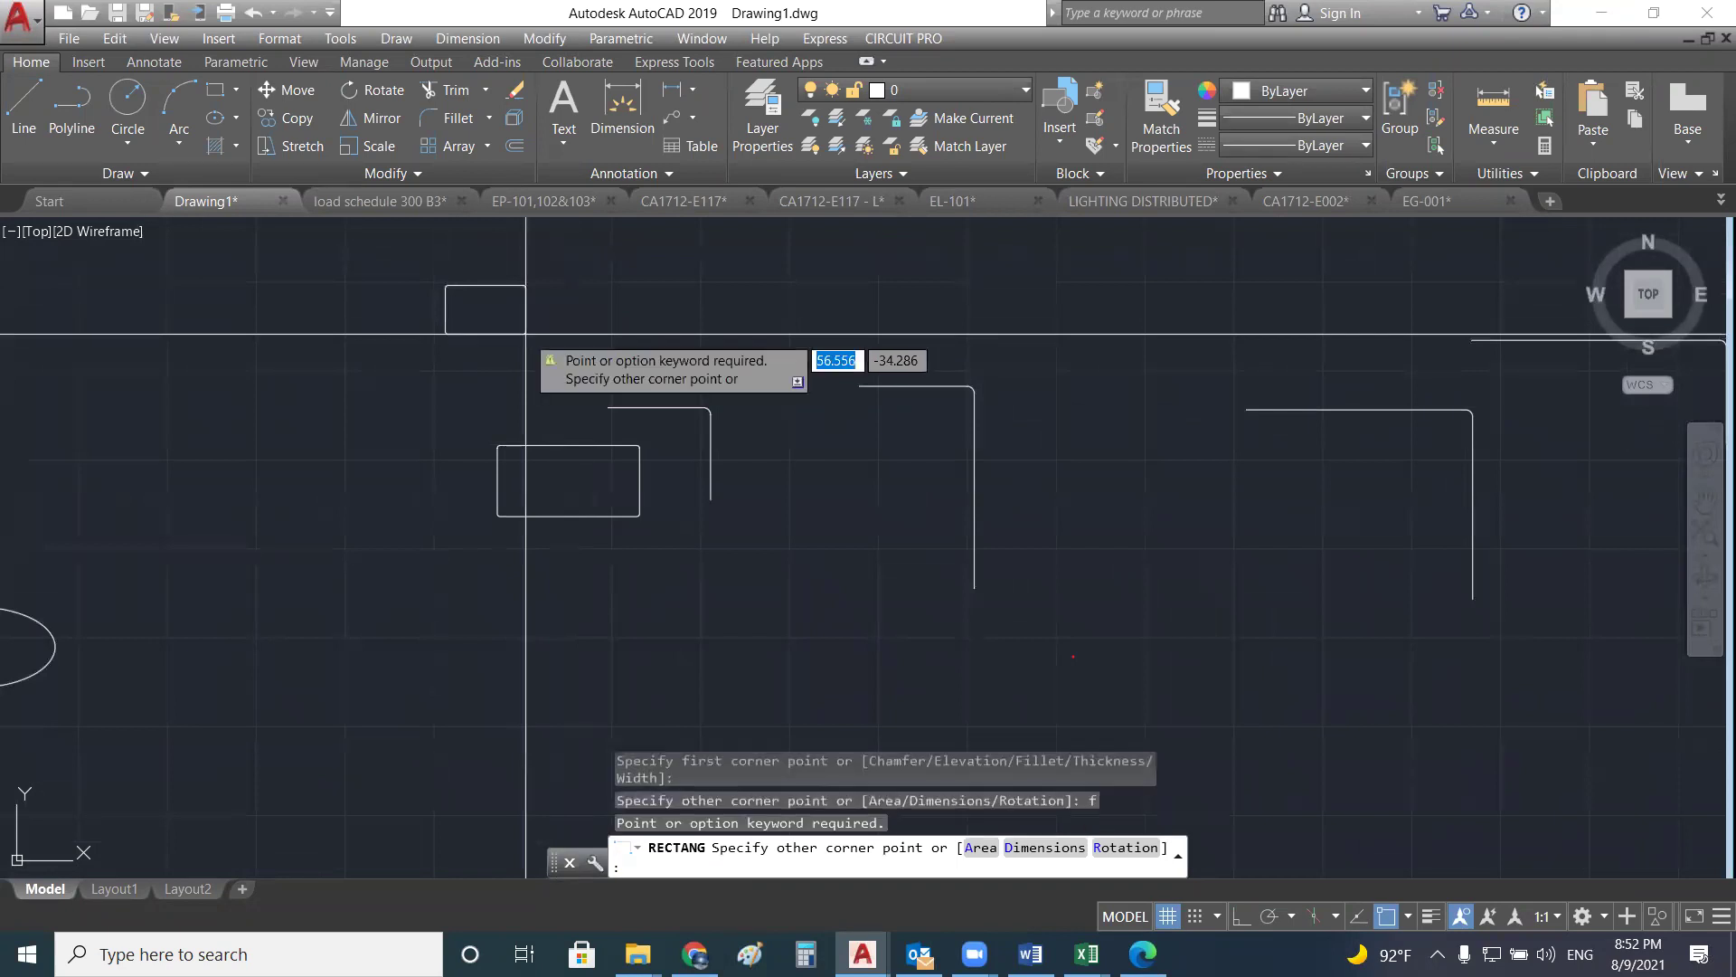
pyautogui.press('Escape')
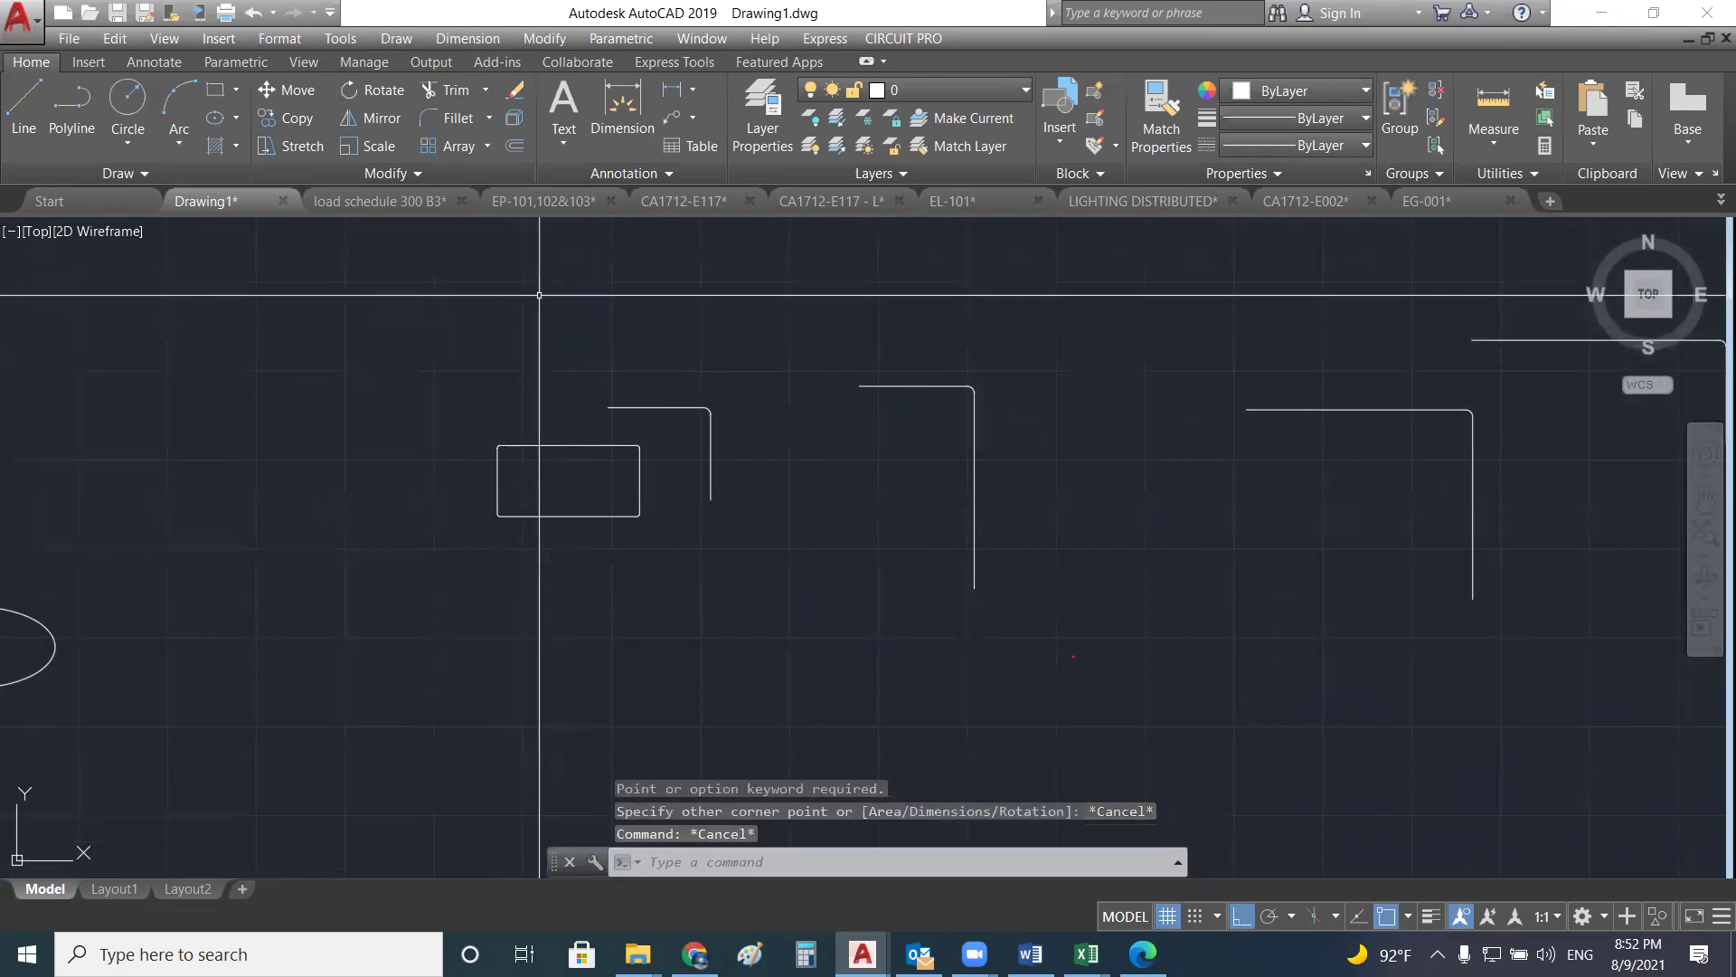
pyautogui.press('Escape')
# - Draw a second rounded rectangle above the existing one, using the current rectangle fillet radius of 2
pyautogui.write('rec')
pyautogui.press('Return')
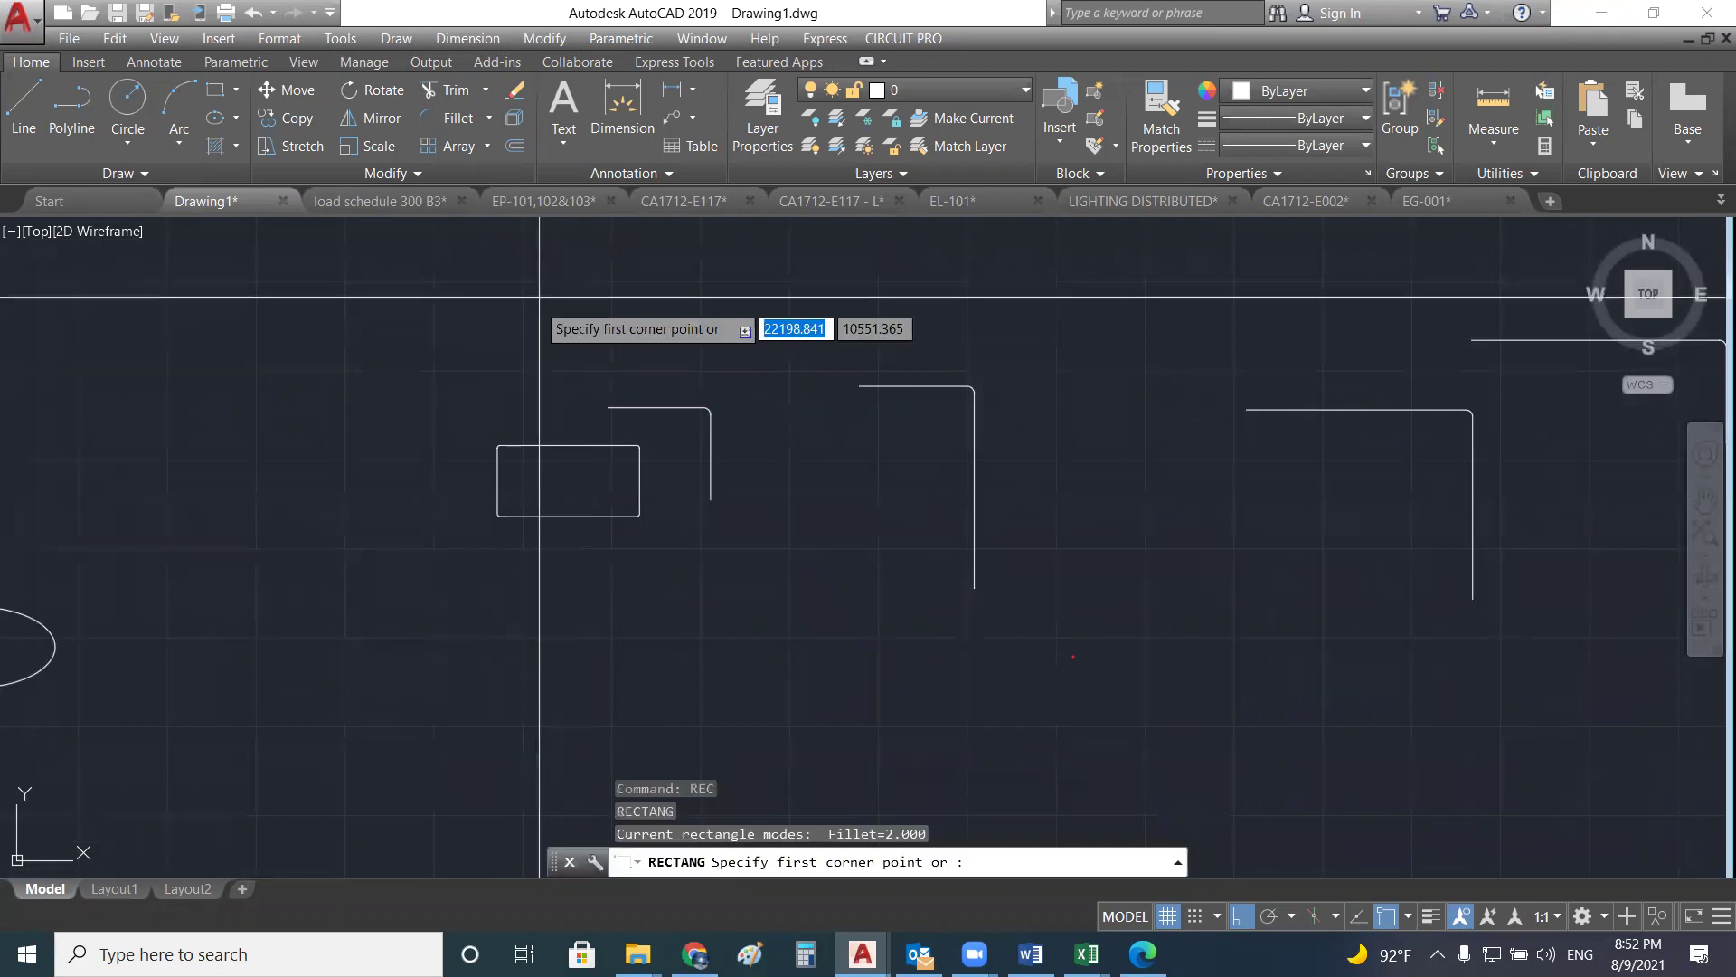
pyautogui.click(500, 287)
pyautogui.press('Escape')
pyautogui.press('Escape')
pyautogui.press('Escape')
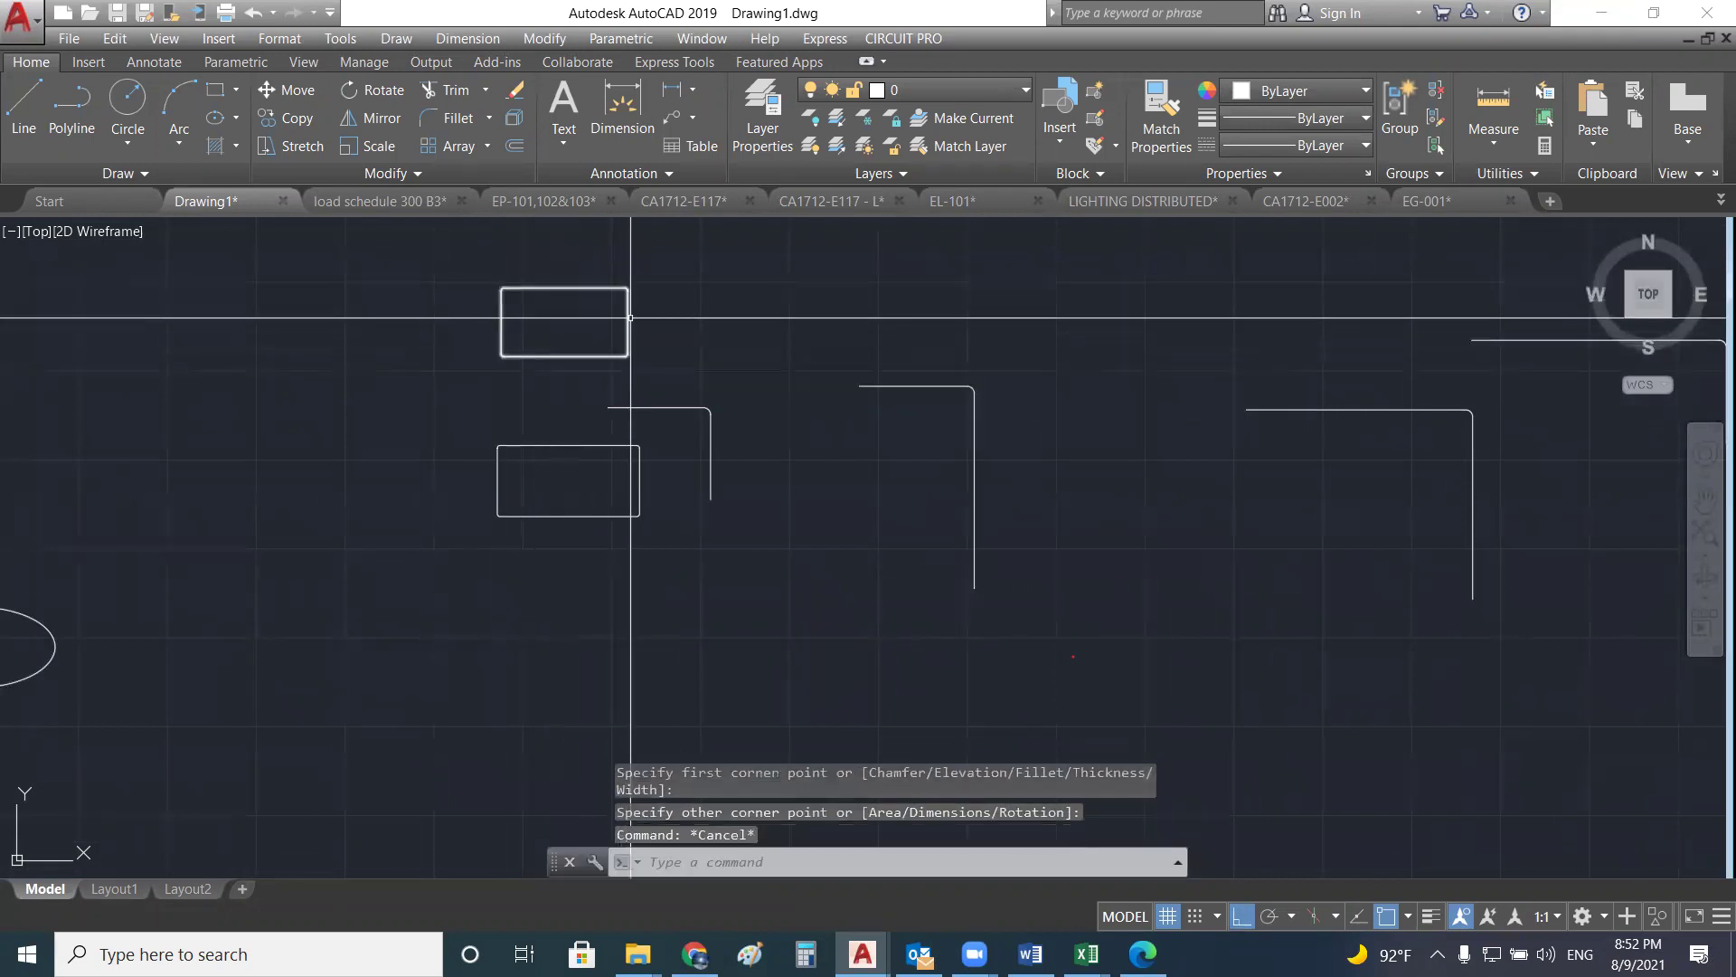
# - Examine the rounded corners of the two rectangles and the nearby filleted lines
pyautogui.scroll(-3, 737, 310)
pyautogui.scroll(4, 454, 434)
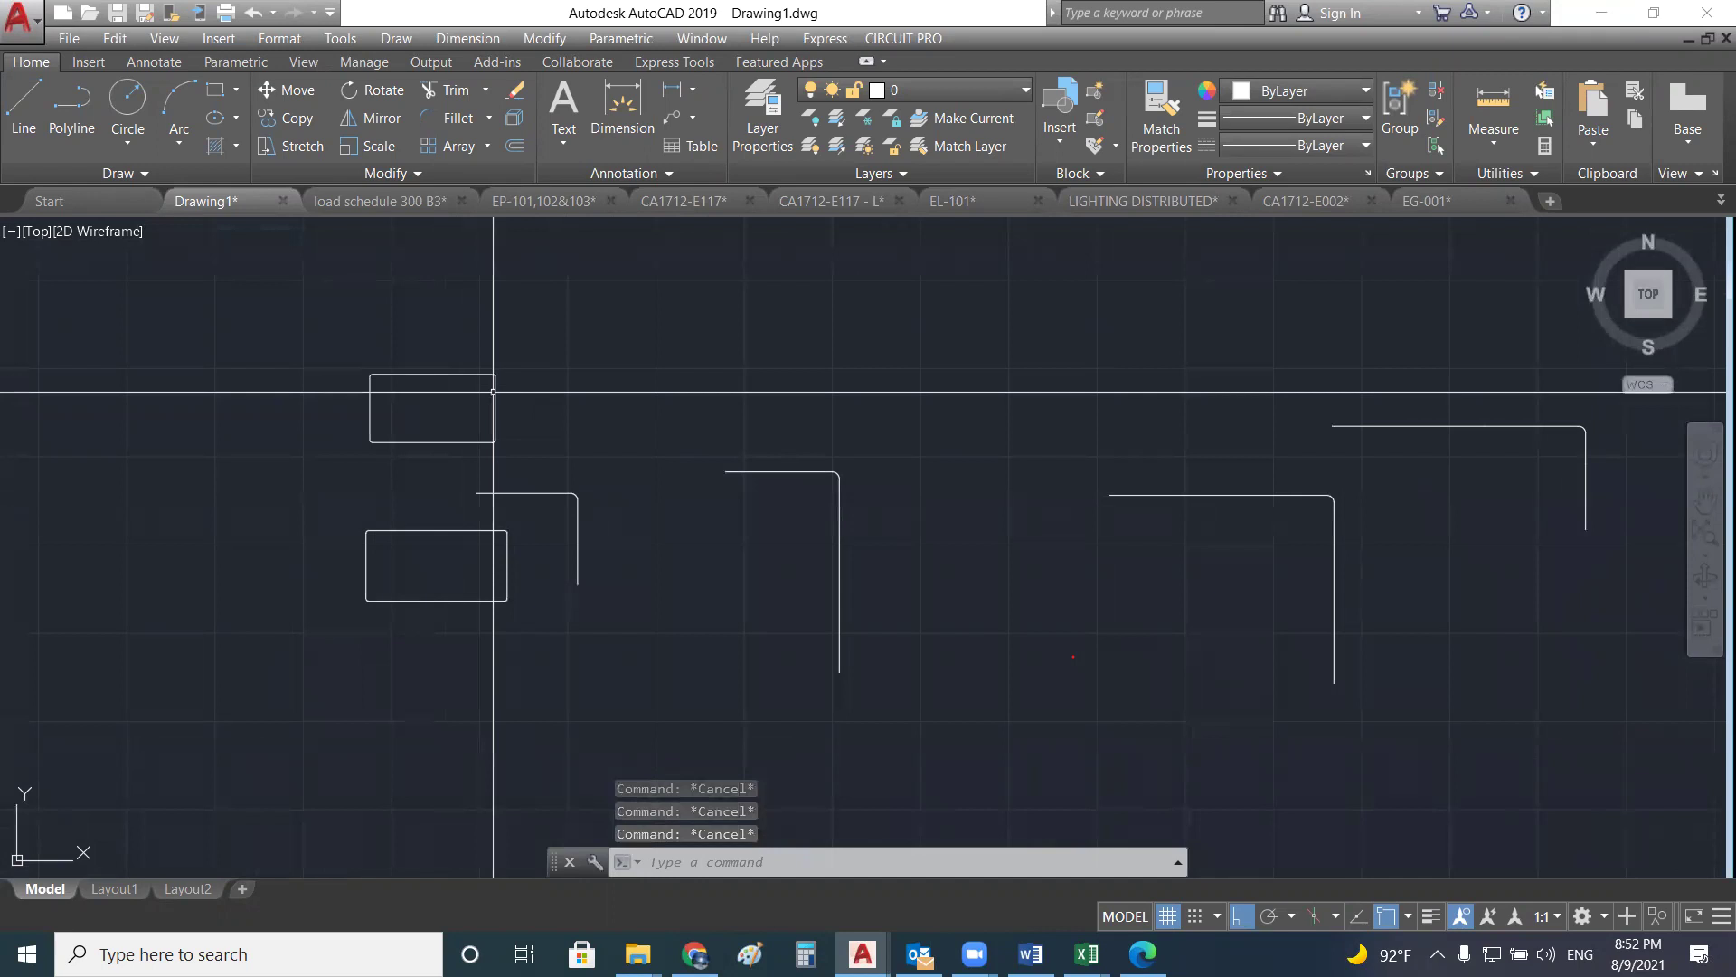
pyautogui.scroll(2, 800, 470)
pyautogui.scroll(2, 288, 334)
pyautogui.moveTo(290, 360); pyautogui.dragTo(664, 345, button='middle')
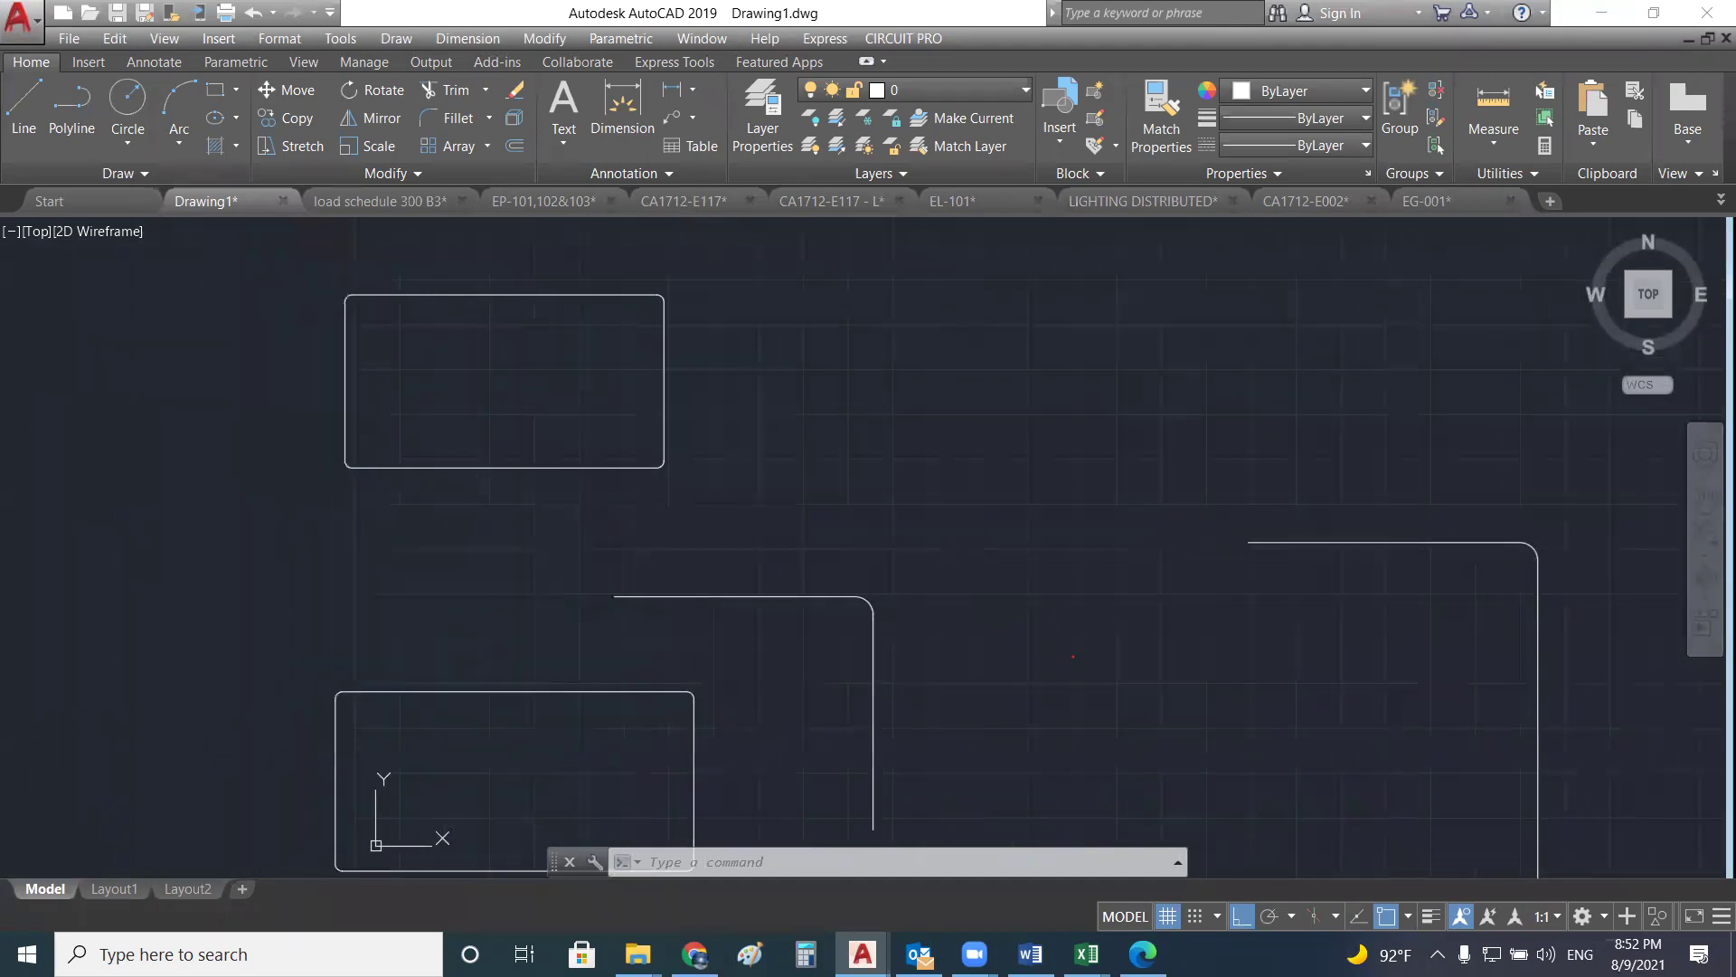
pyautogui.press('Escape')
pyautogui.press('Escape')
pyautogui.press('Escape')
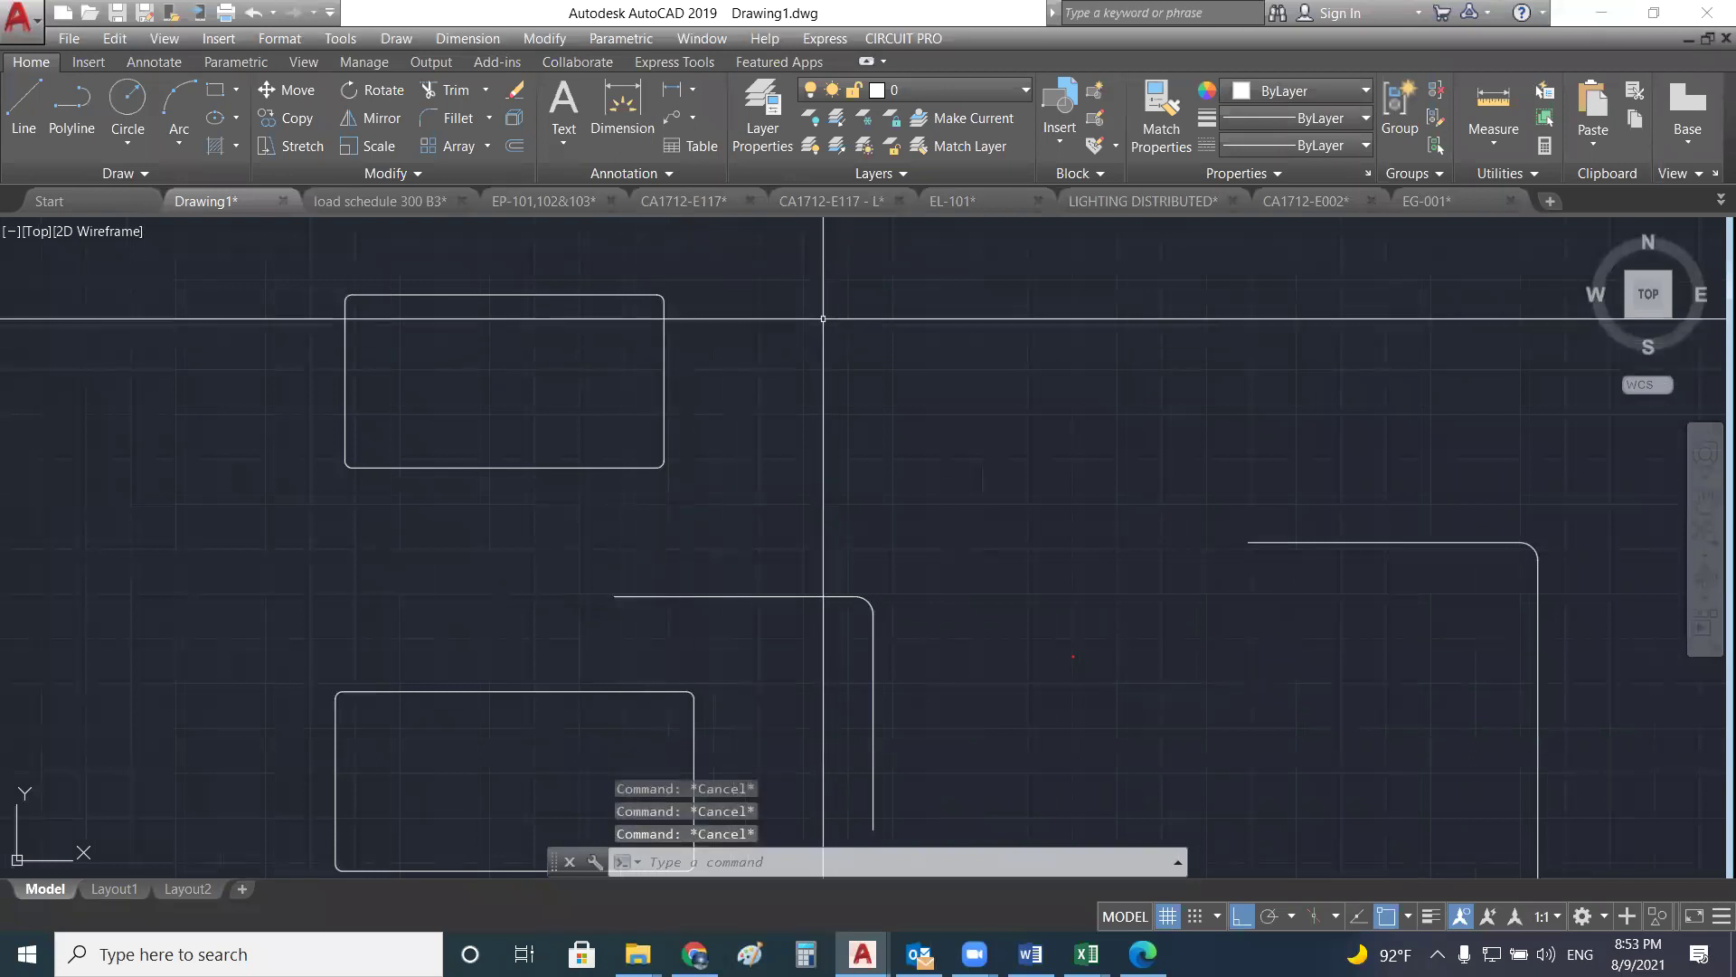
# - Draw a three-sided polygon inscribed in a circle, centred inside the upper rounded rectangle and extending past its edges
pyautogui.press('Escape')
pyautogui.write('pol')
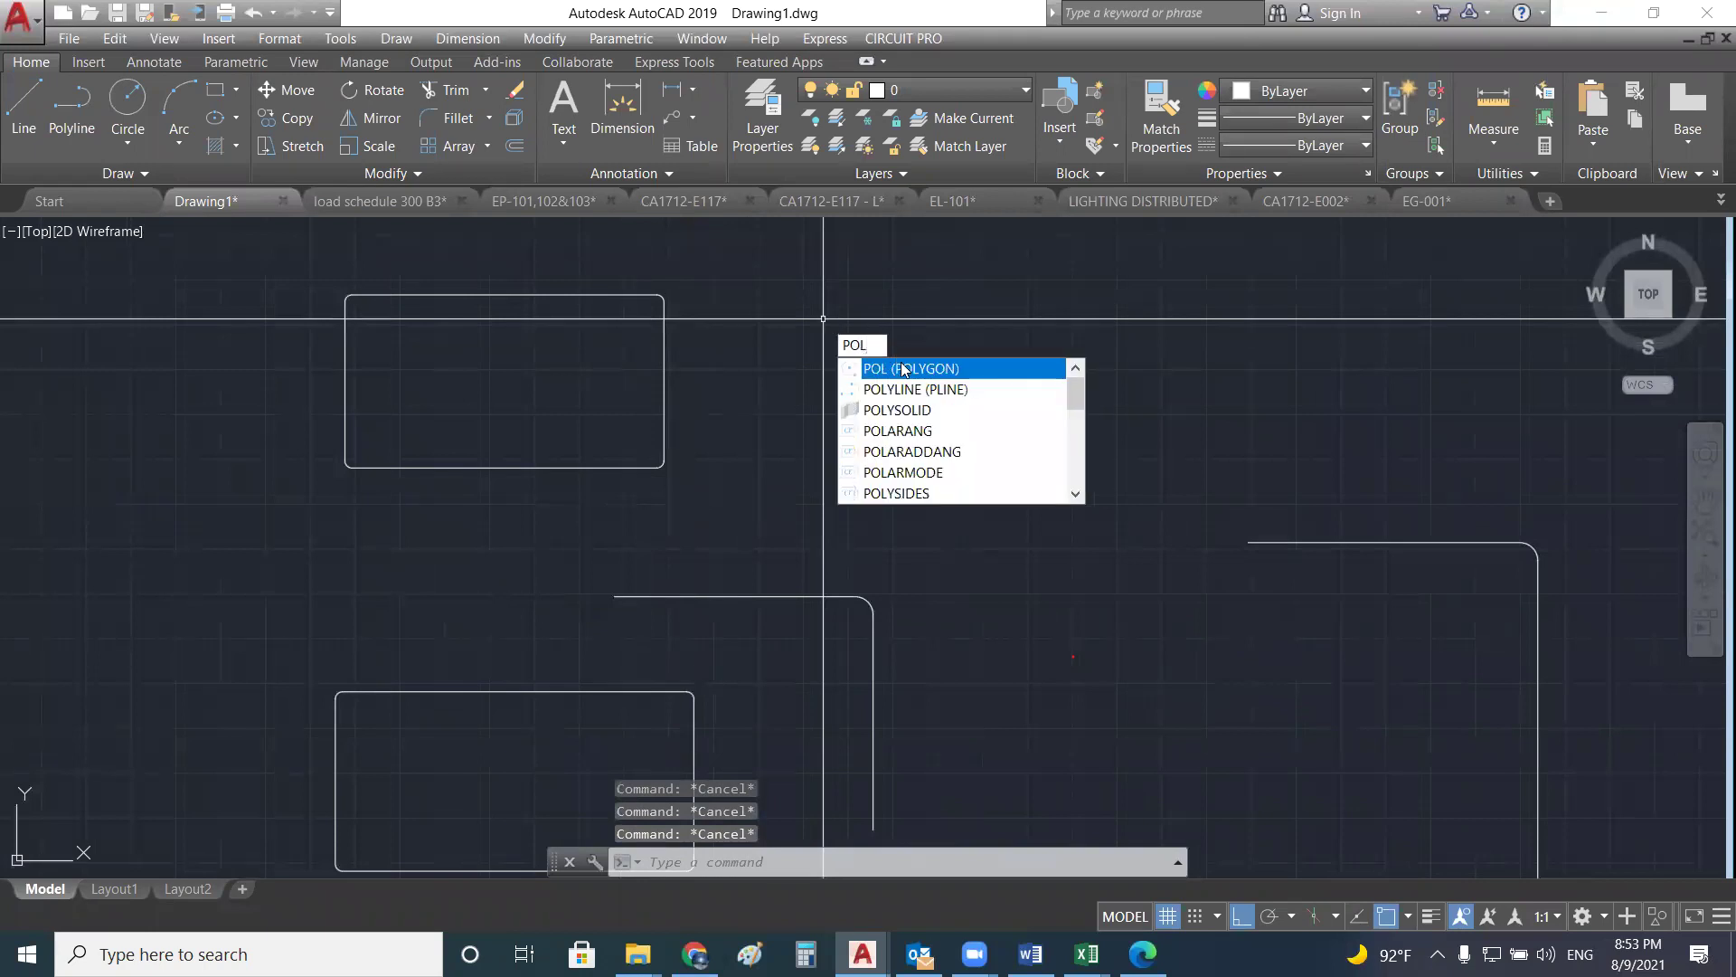
pyautogui.click(904, 369)
pyautogui.press('Return')
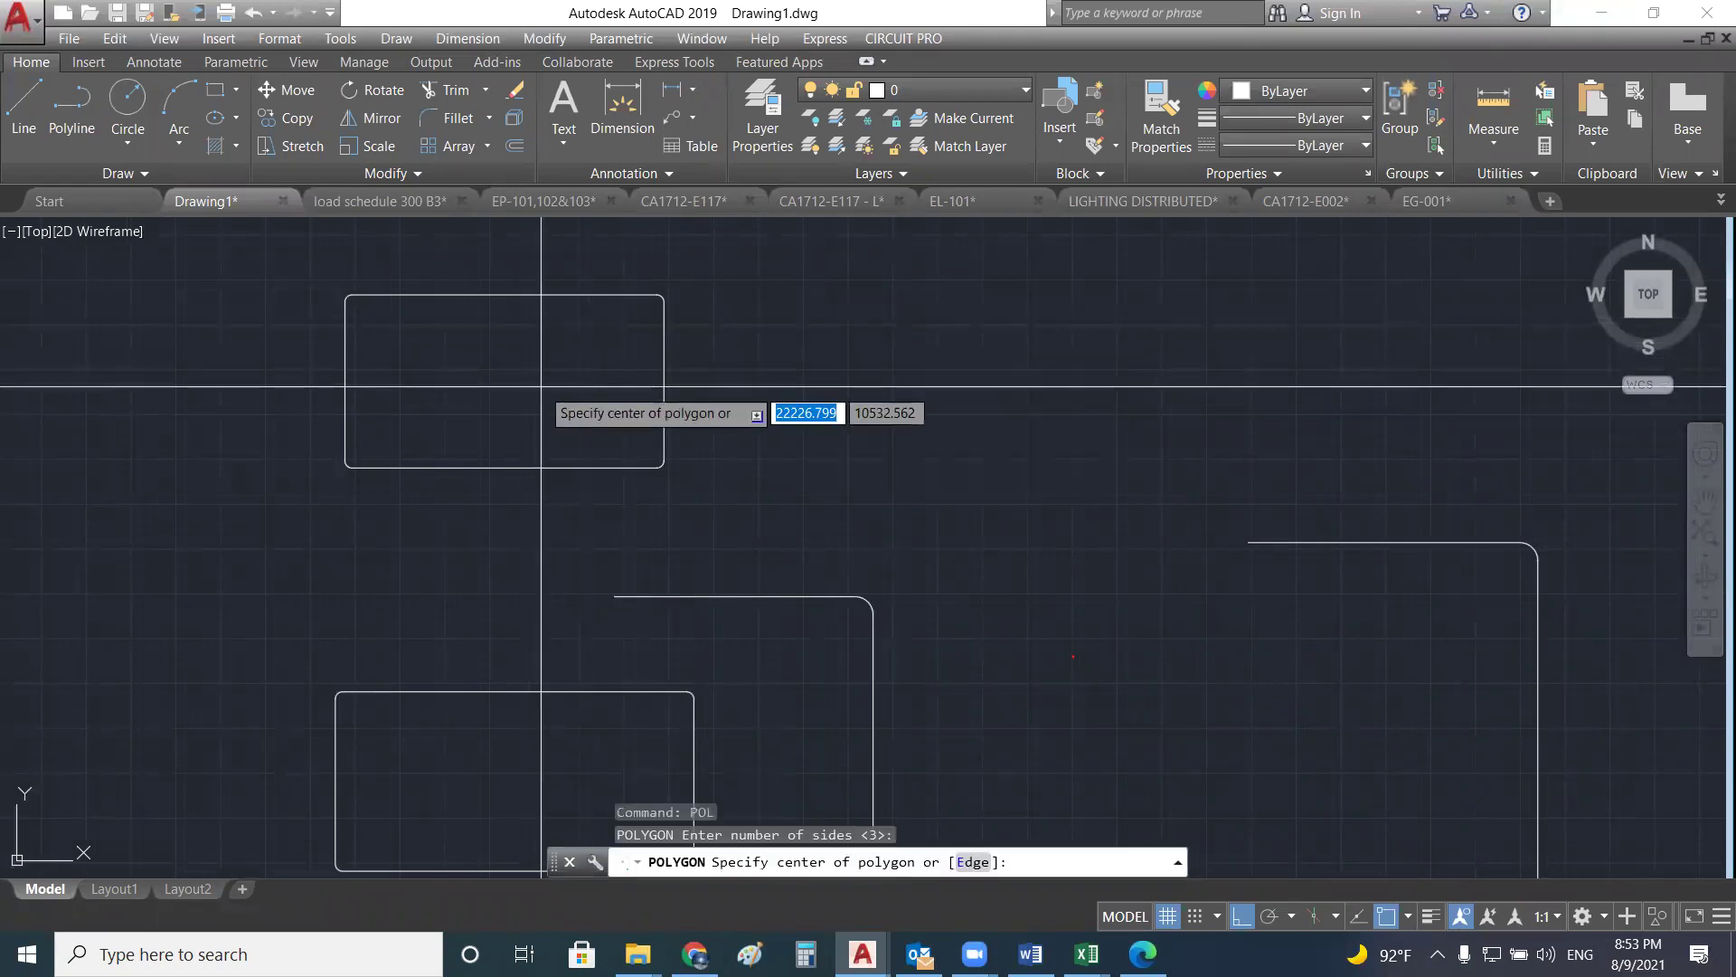
pyautogui.click(515, 356)
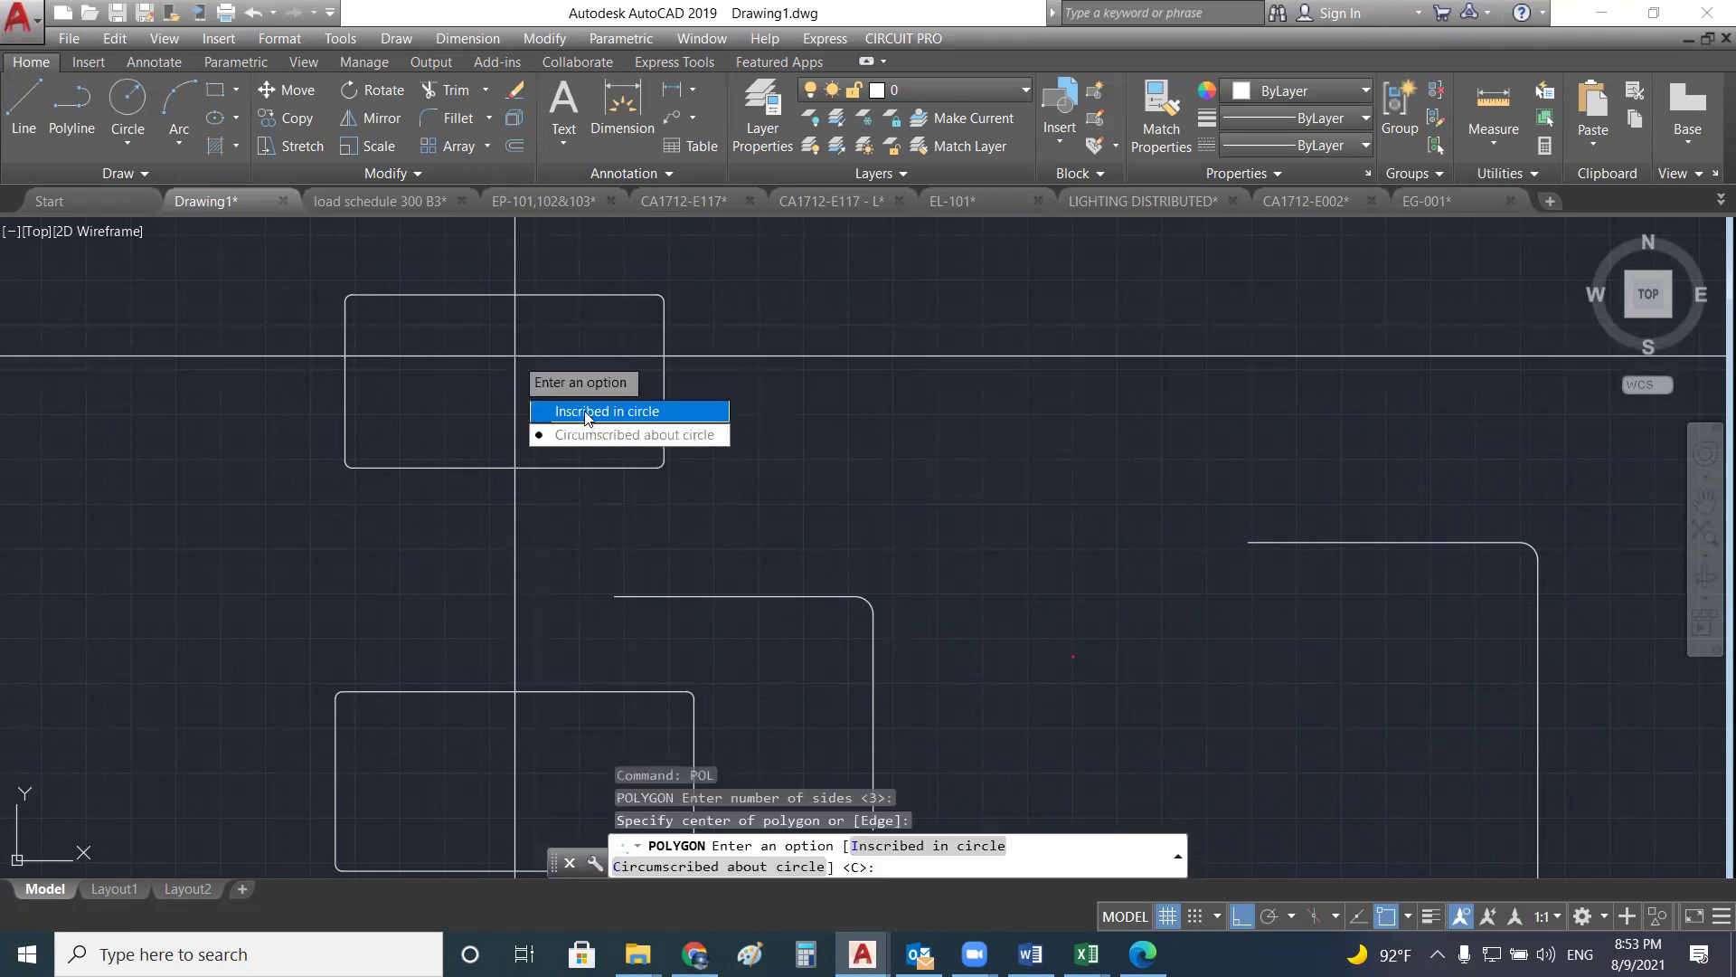
pyautogui.click(585, 412)
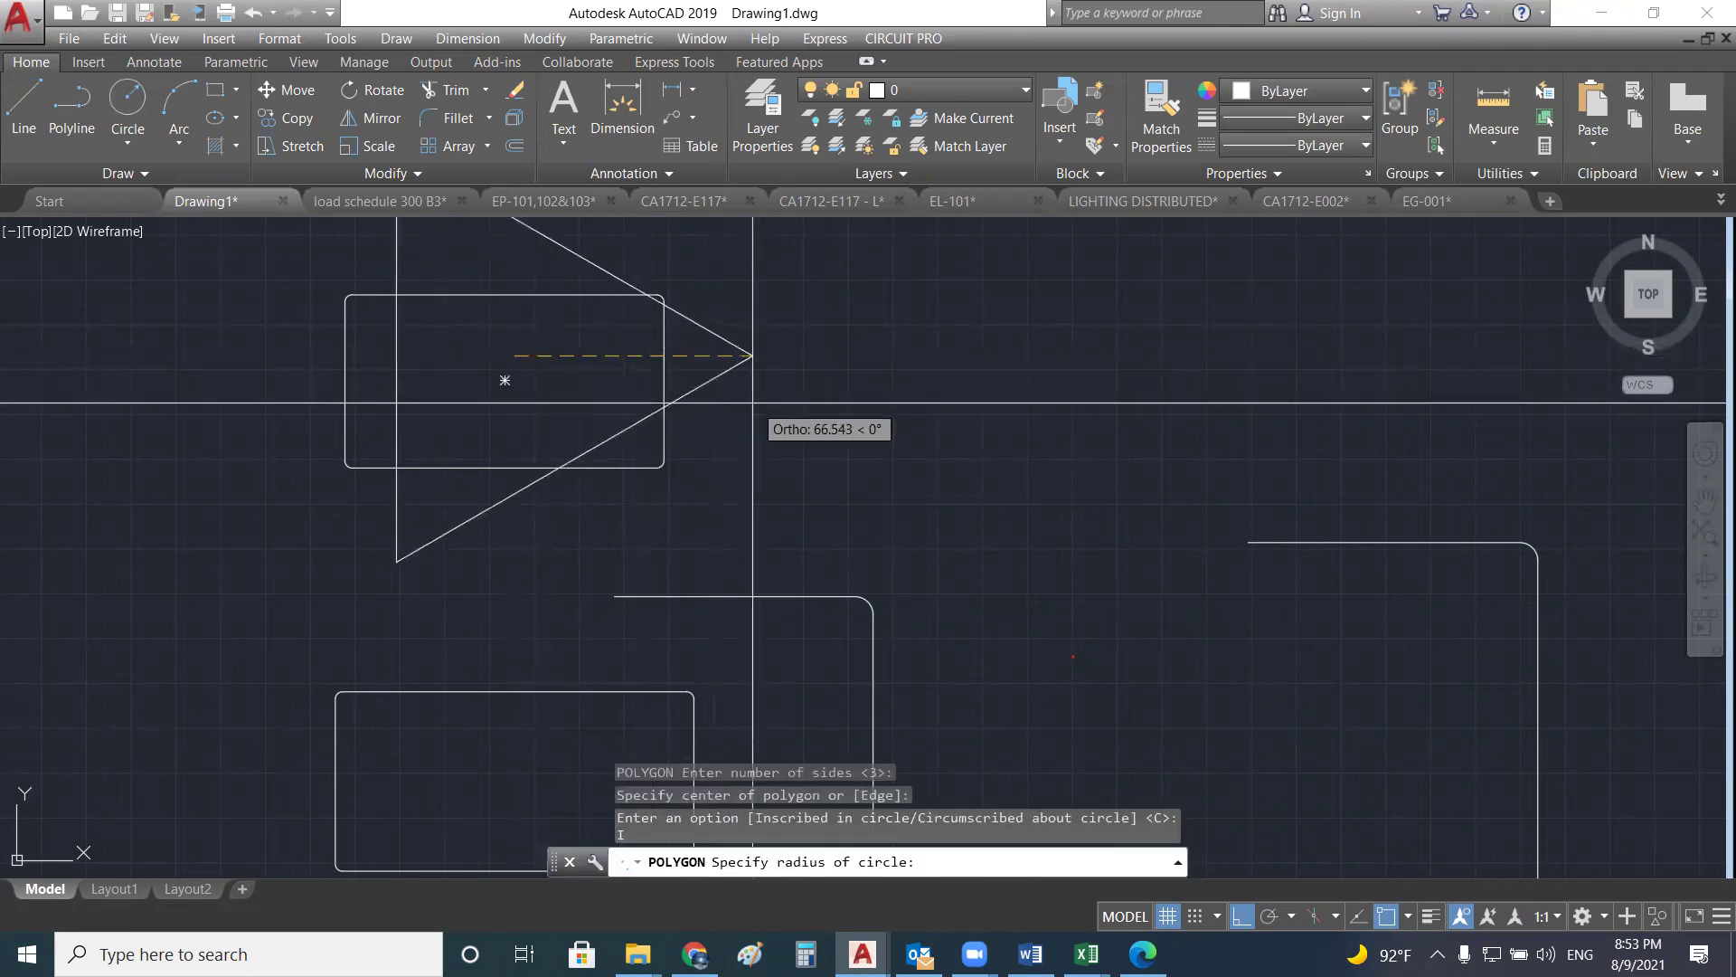
pyautogui.click(697, 403)
pyautogui.scroll(-4, 604, 412)
pyautogui.scroll(2, 522, 398)
pyautogui.moveTo(387, 322); pyautogui.dragTo(455, 369, button='middle')
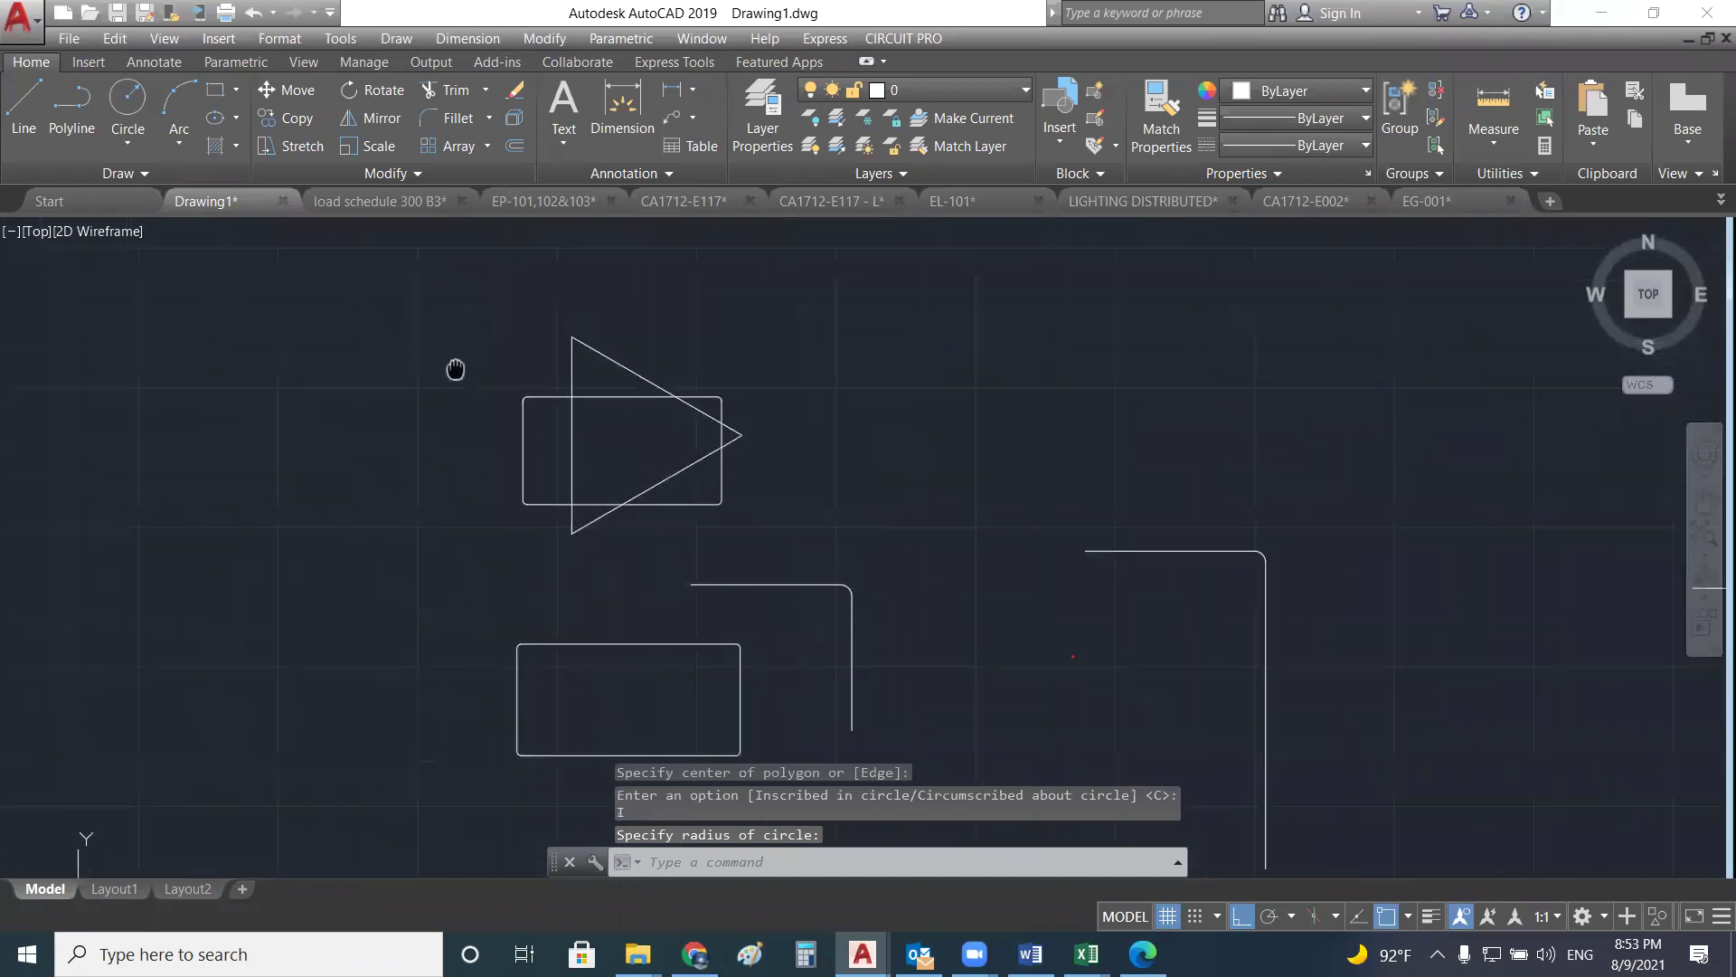
pyautogui.press('Escape')
pyautogui.press('Escape')
pyautogui.scroll(2, 615, 377)
pyautogui.press('Escape')
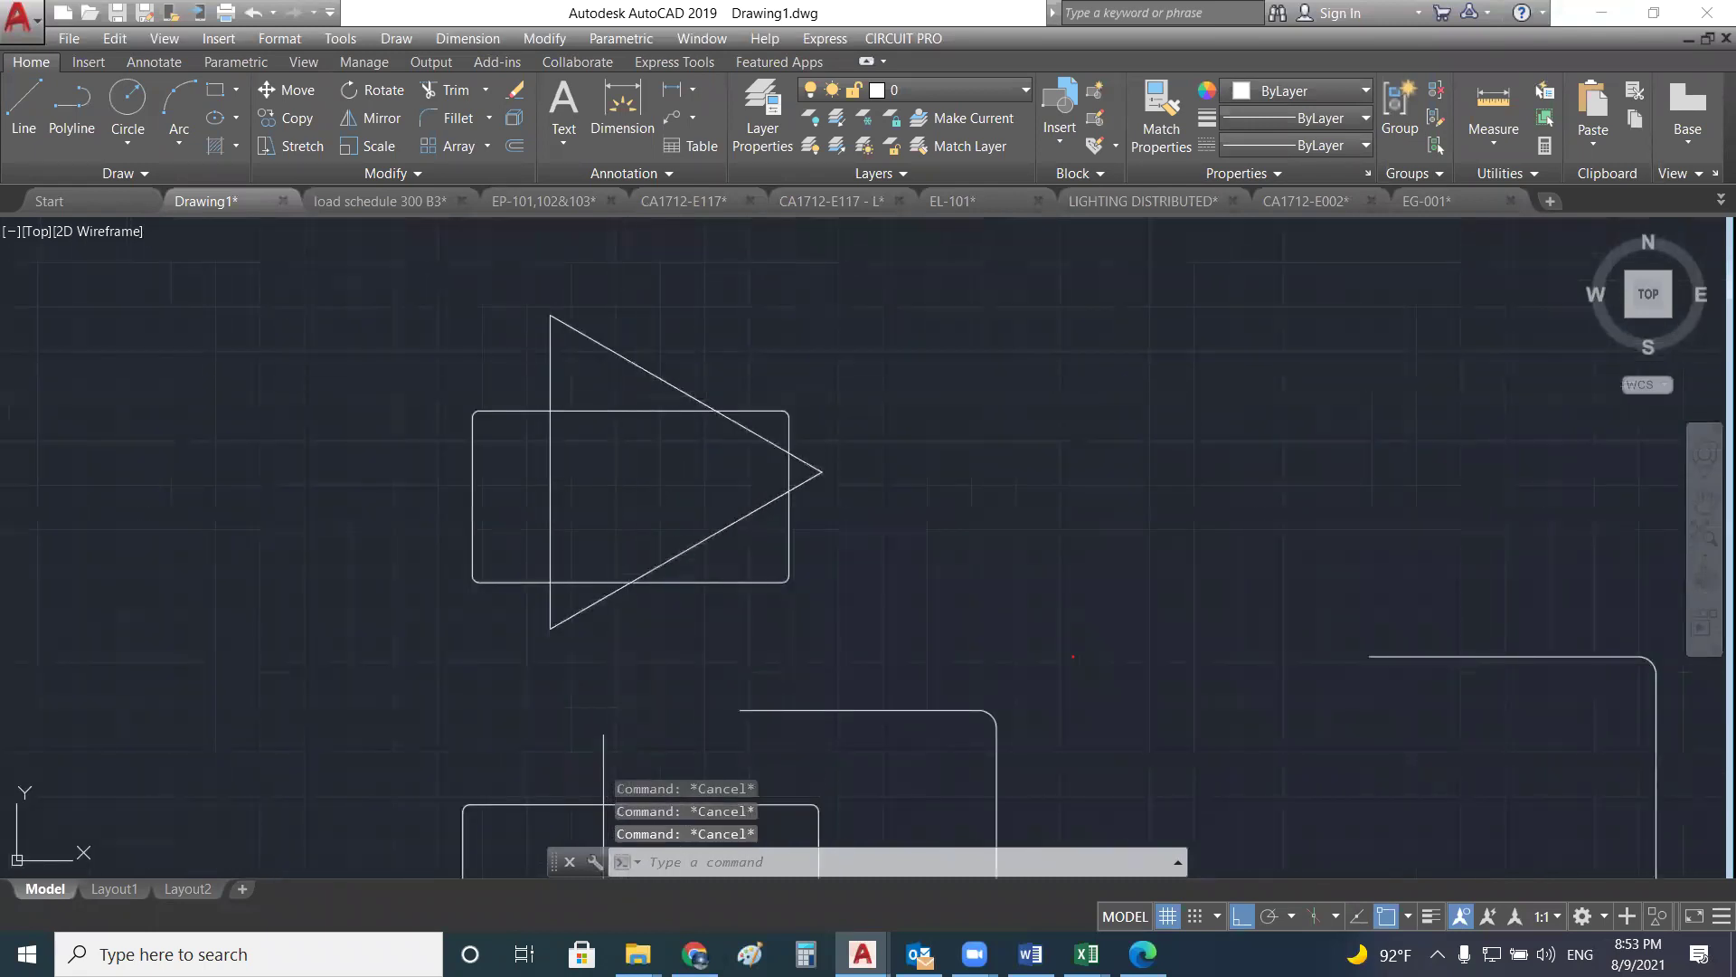
# - Hatch the part of the upper rectangle left of the triangle by internal point, using ANSI31 at scale 1
pyautogui.moveTo(592, 390); pyautogui.dragTo(626, 318, button='middle')
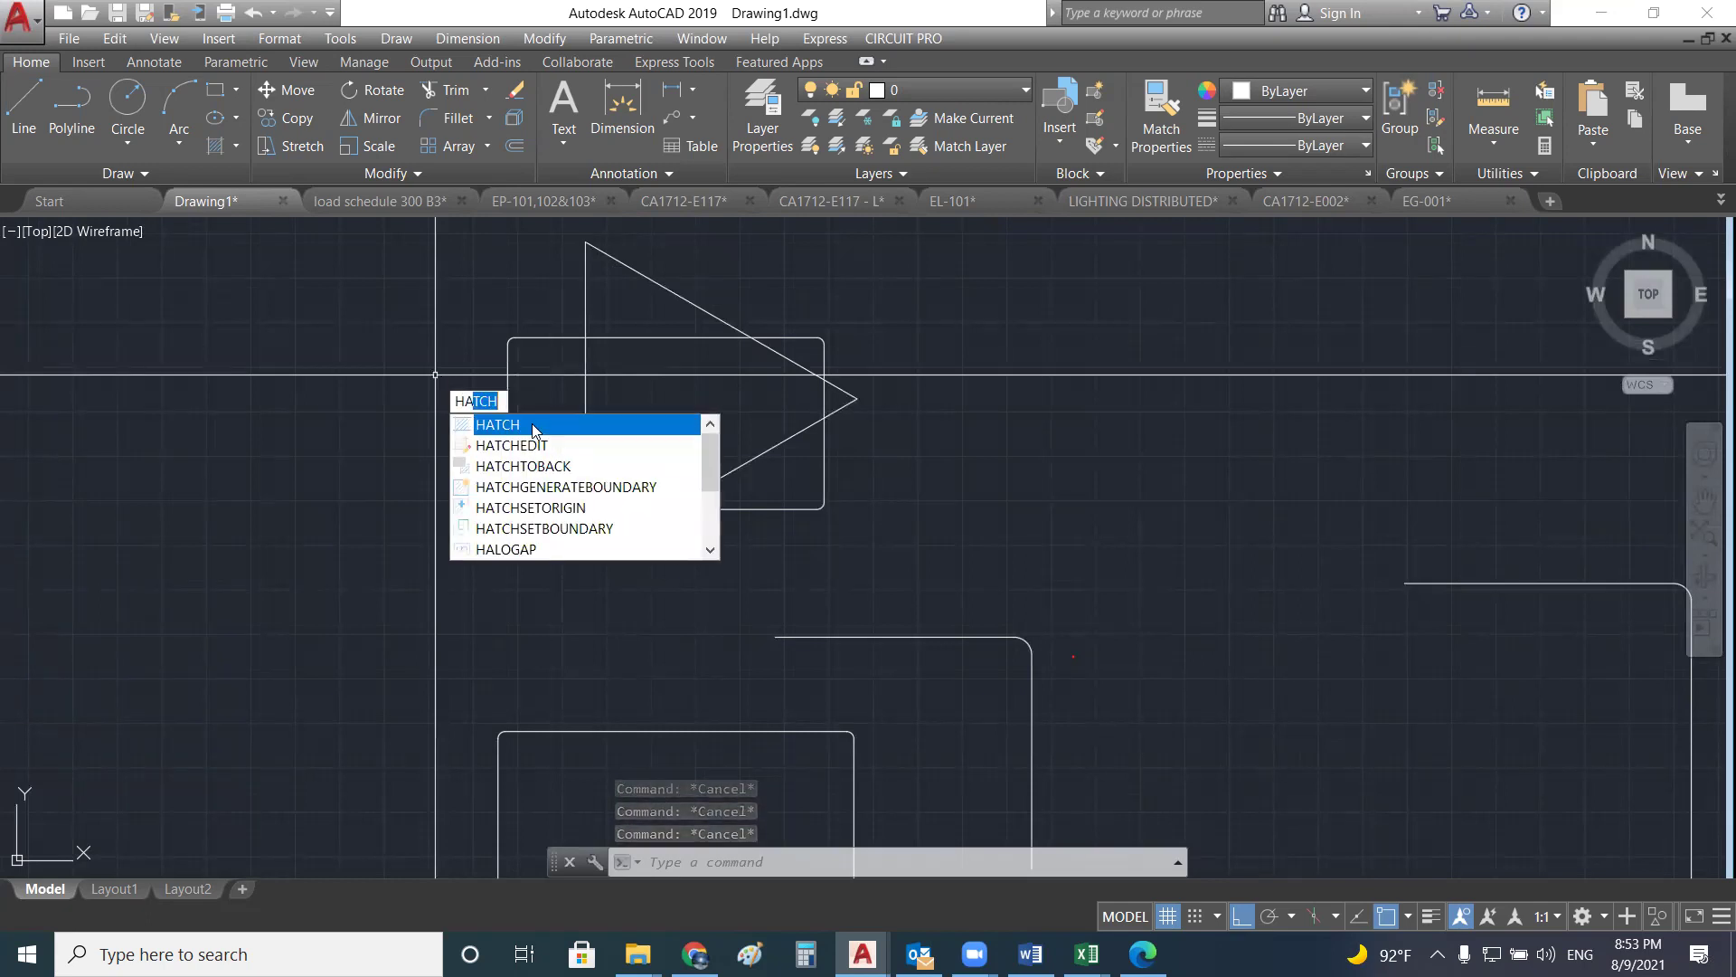
pyautogui.press('Escape')
pyautogui.press('Return')
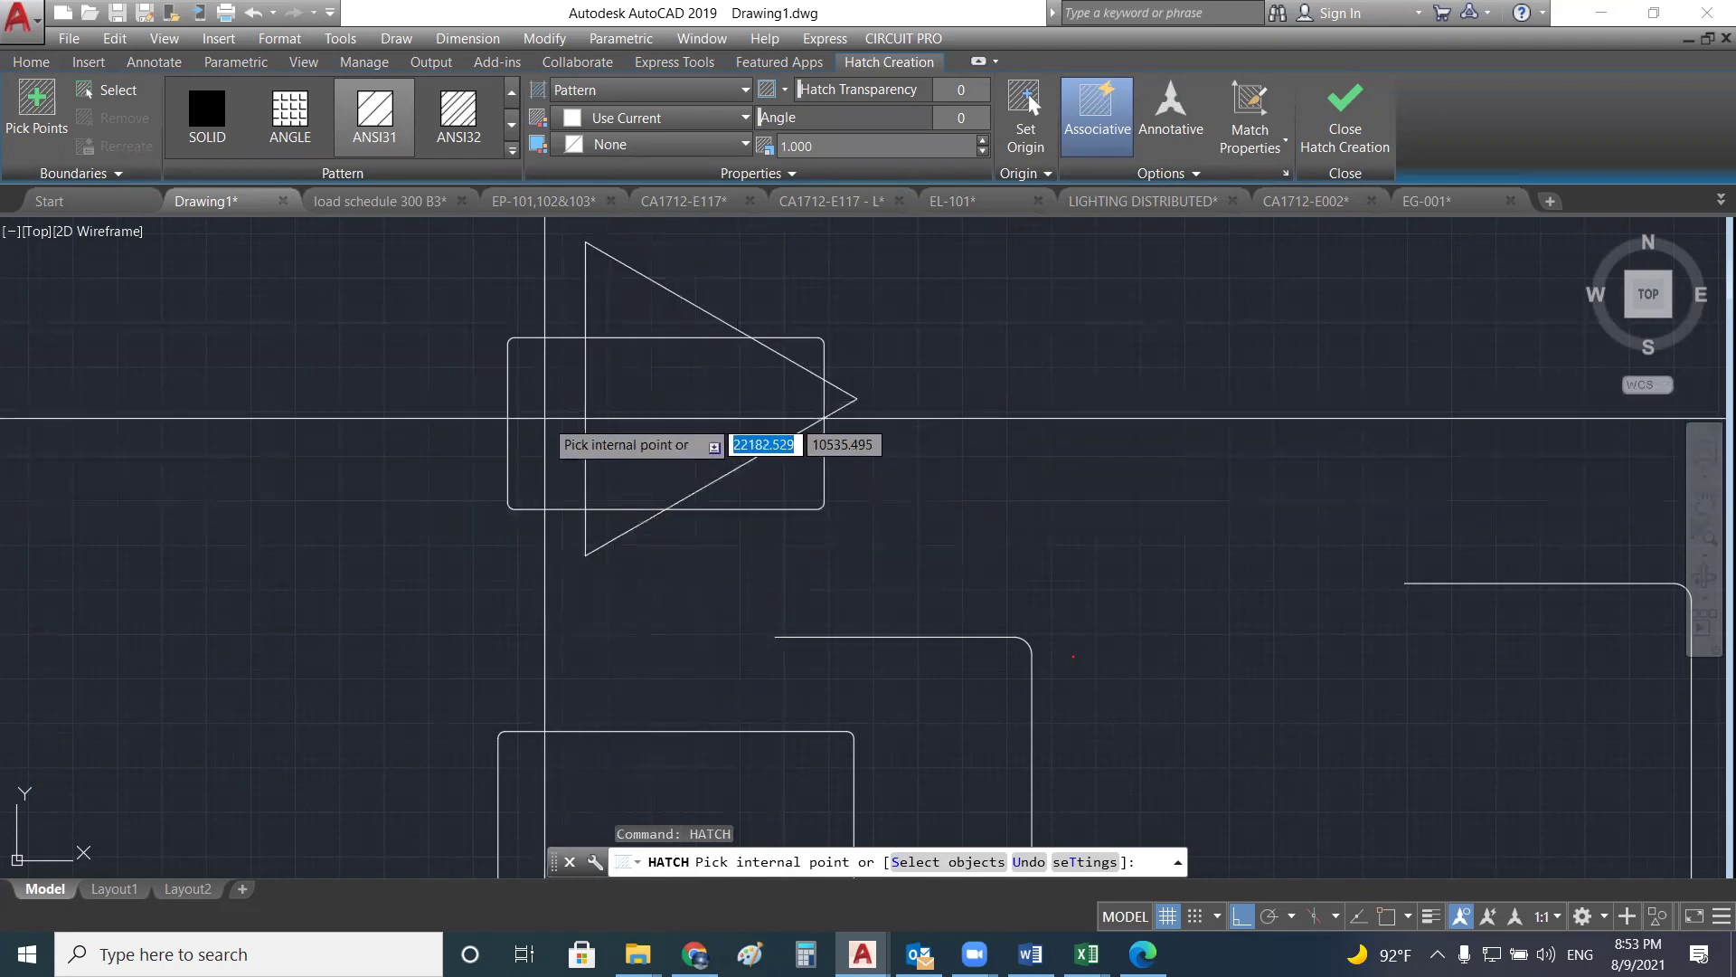
pyautogui.click(553, 425)
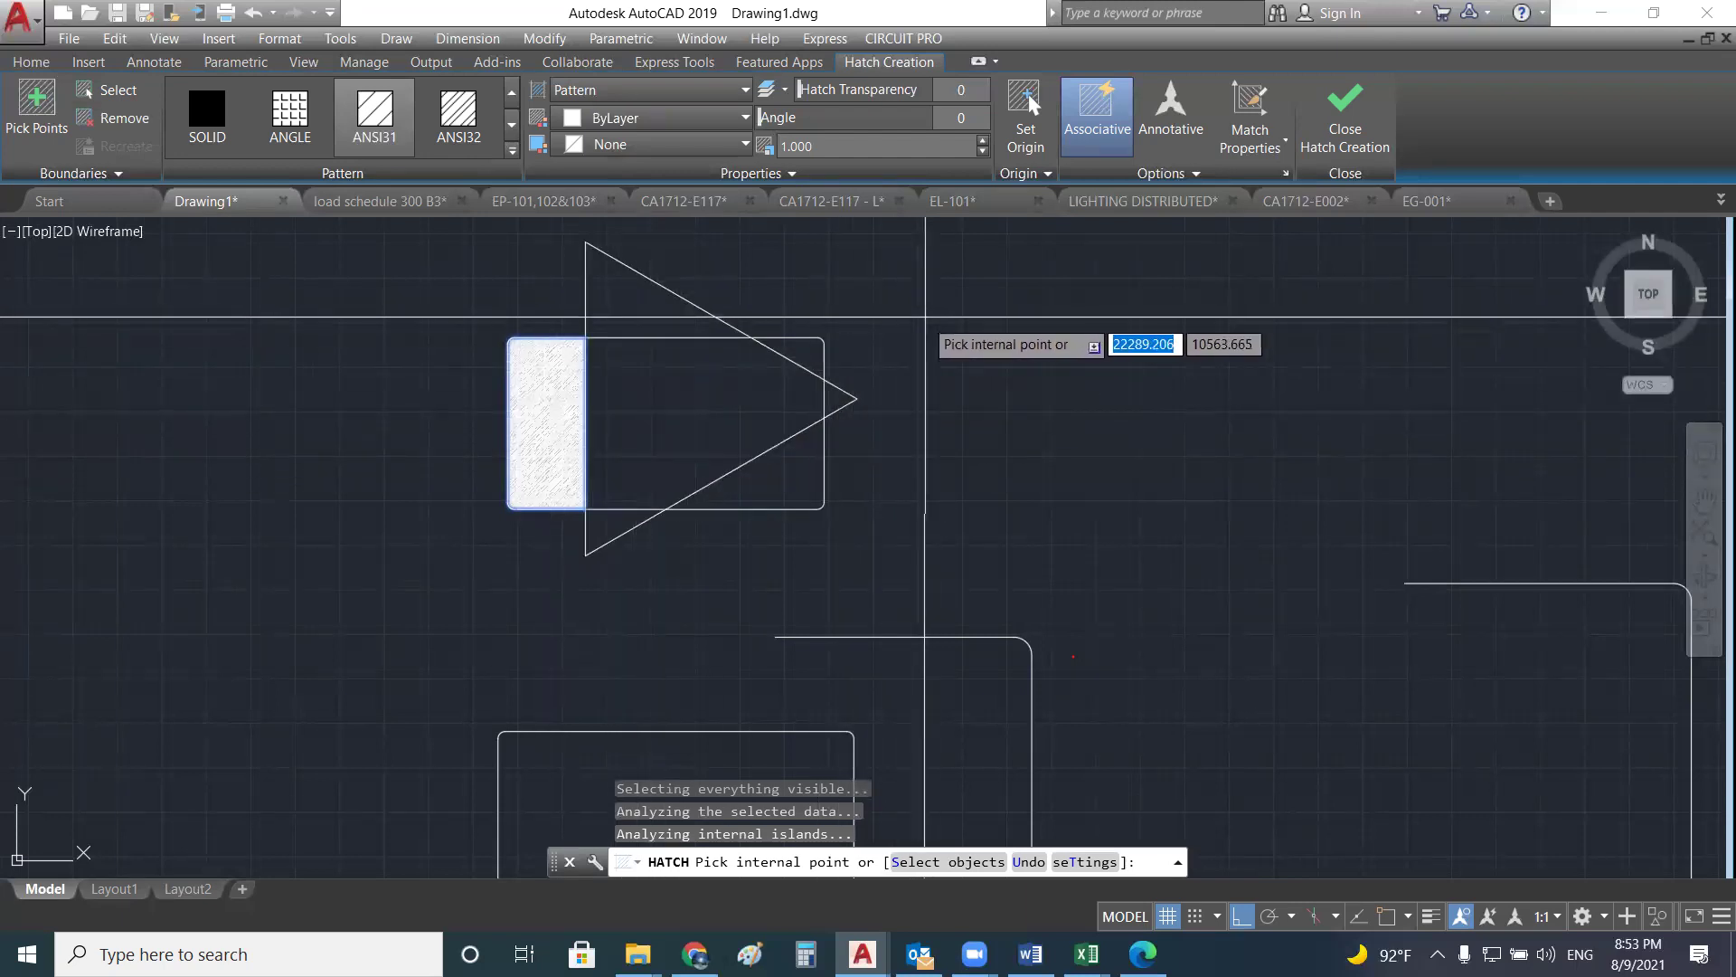
pyautogui.press('Escape')
pyautogui.press('Escape')
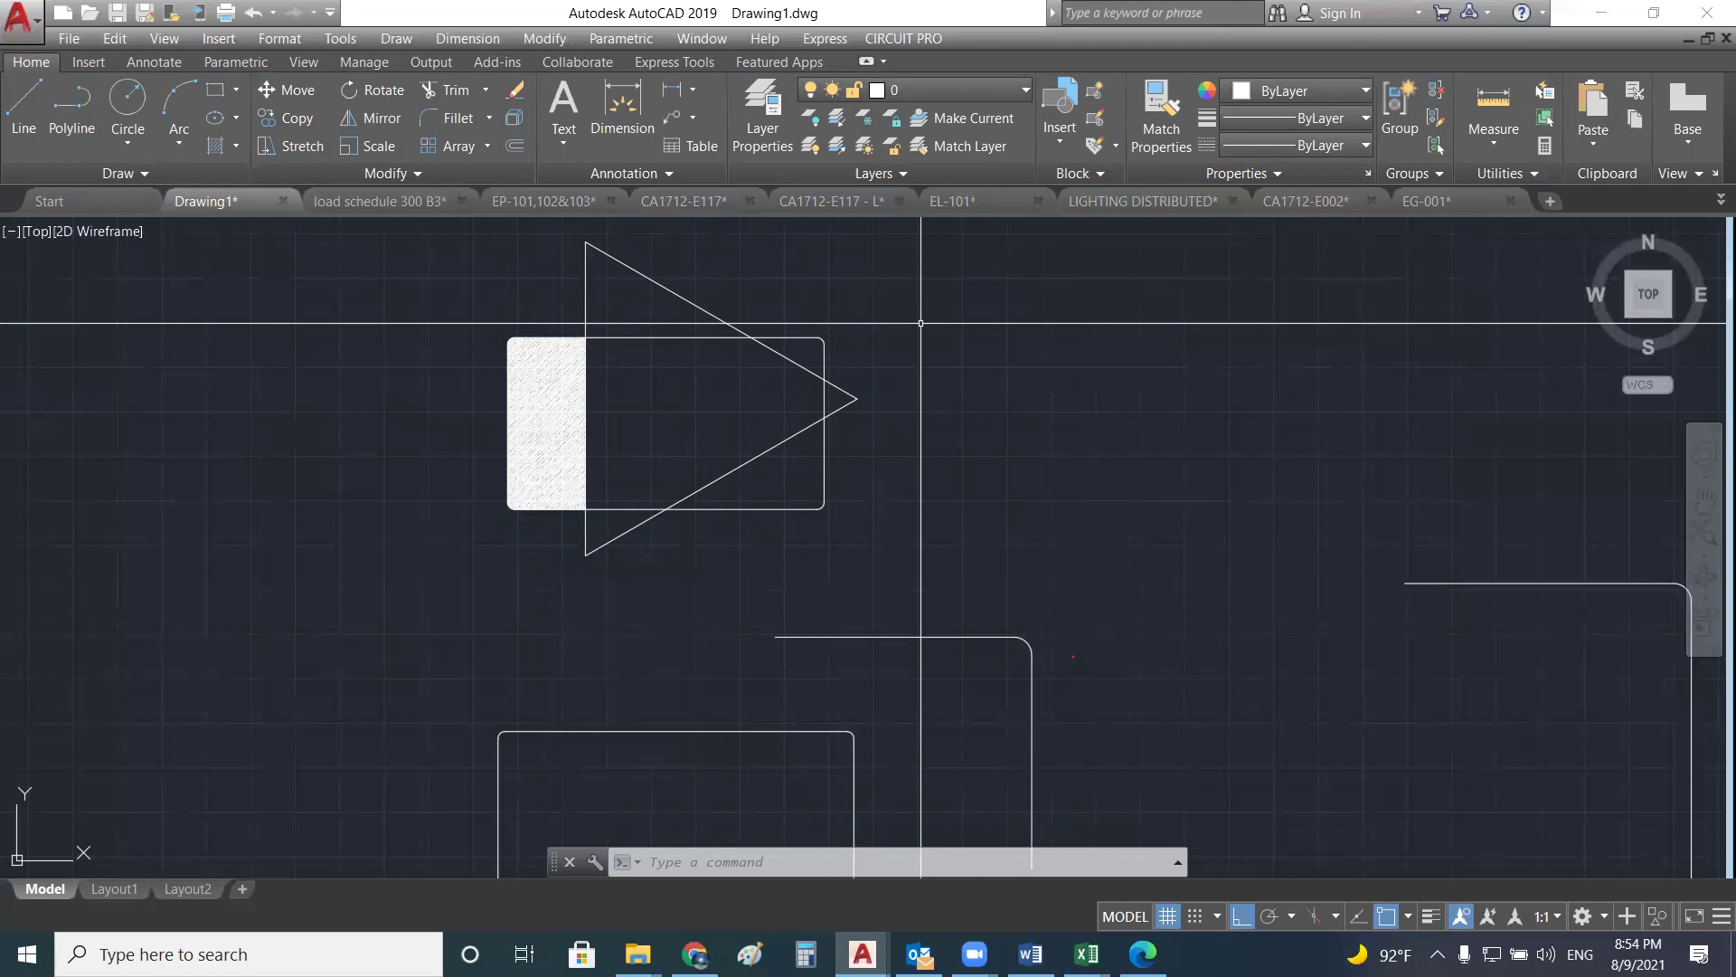
pyautogui.press('Escape')
pyautogui.press('Escape')
pyautogui.press('Escape')
# - Hatch the whole triangle with ANSI31 using the Select objects option and the triangle's outline
pyautogui.write('Hatch')
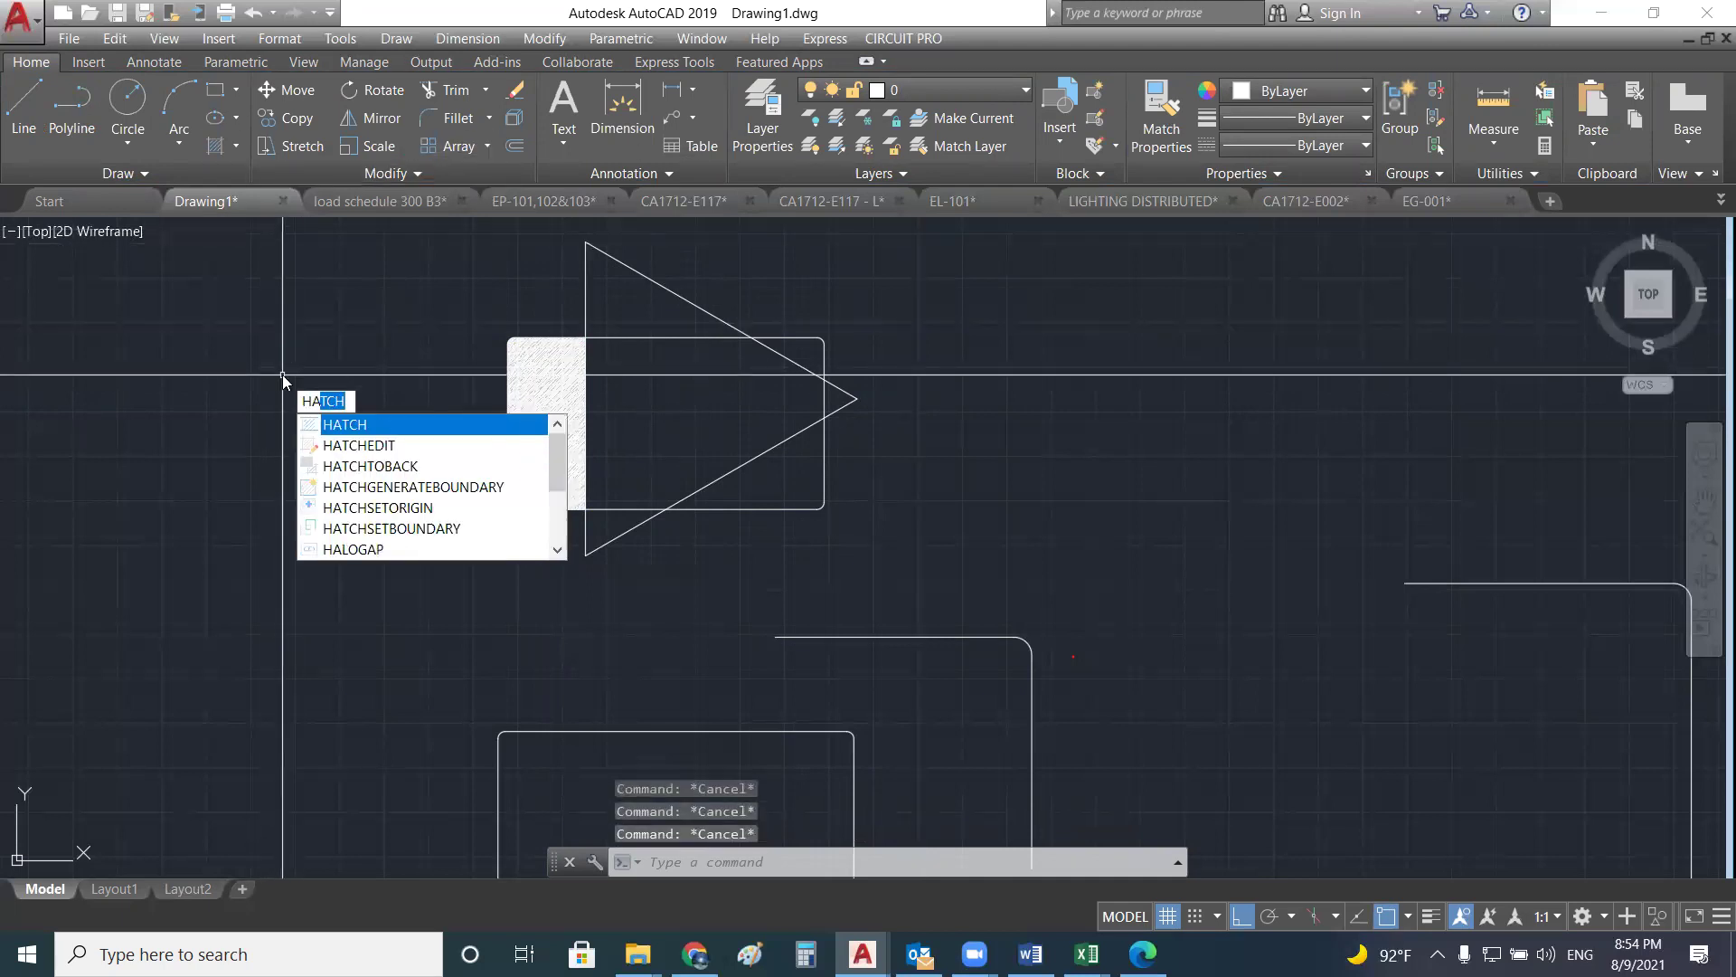
pyautogui.press('Return')
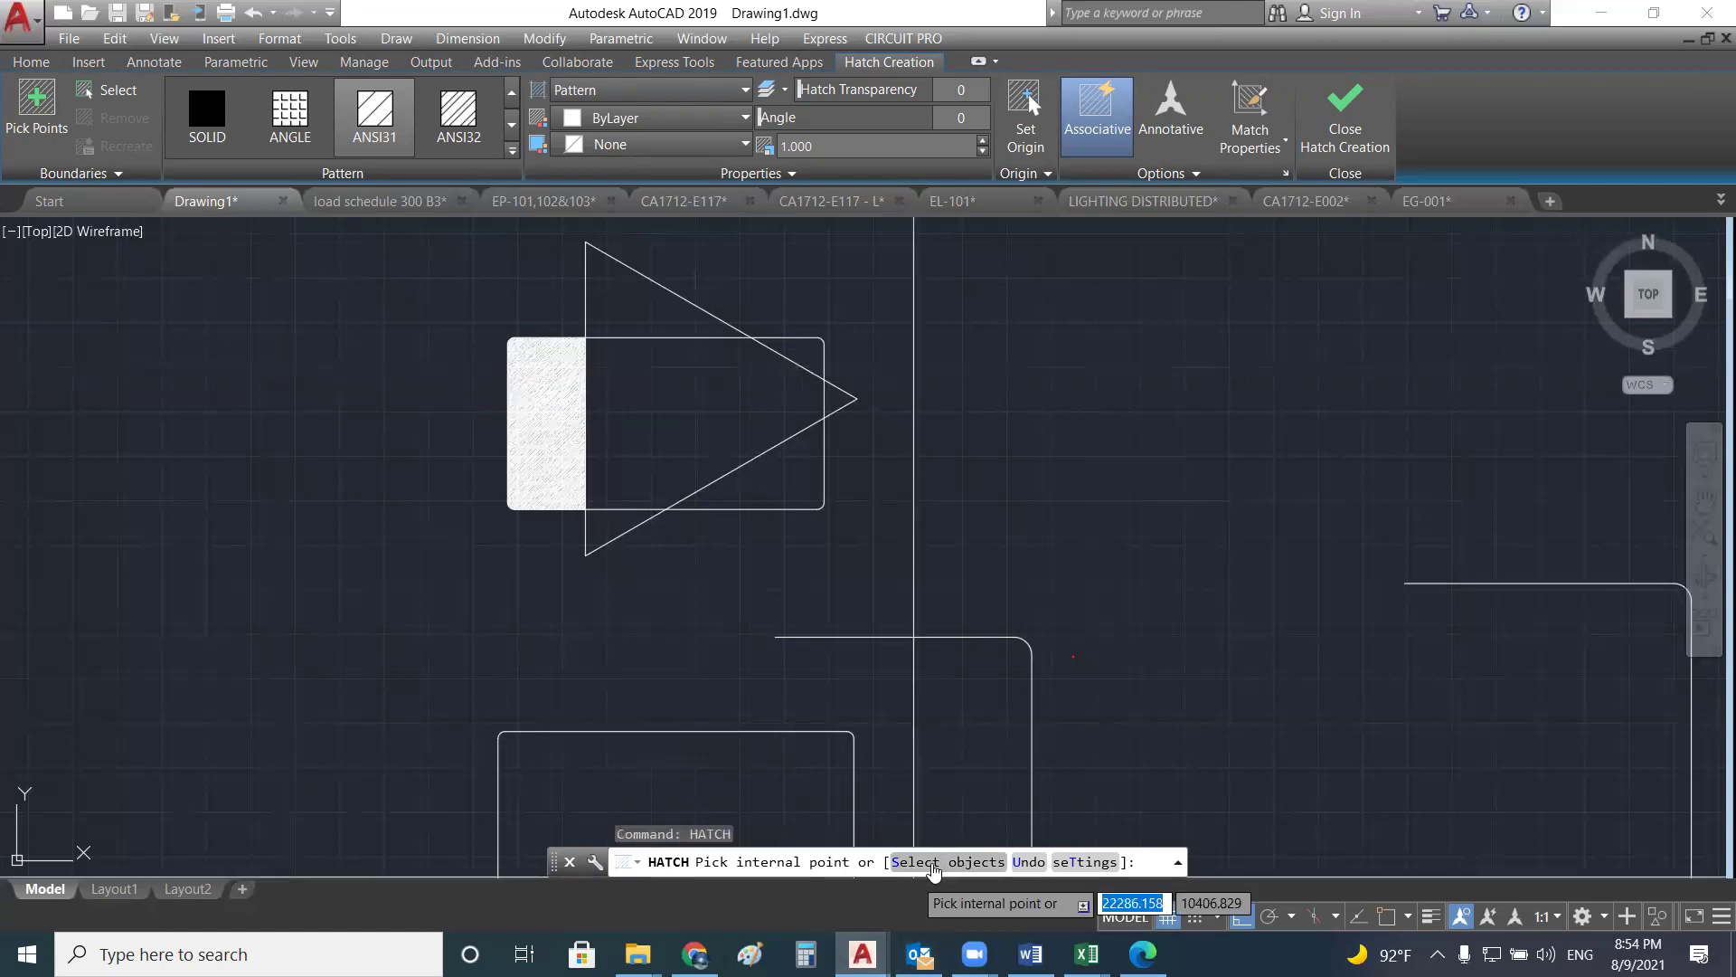
pyautogui.write('s')
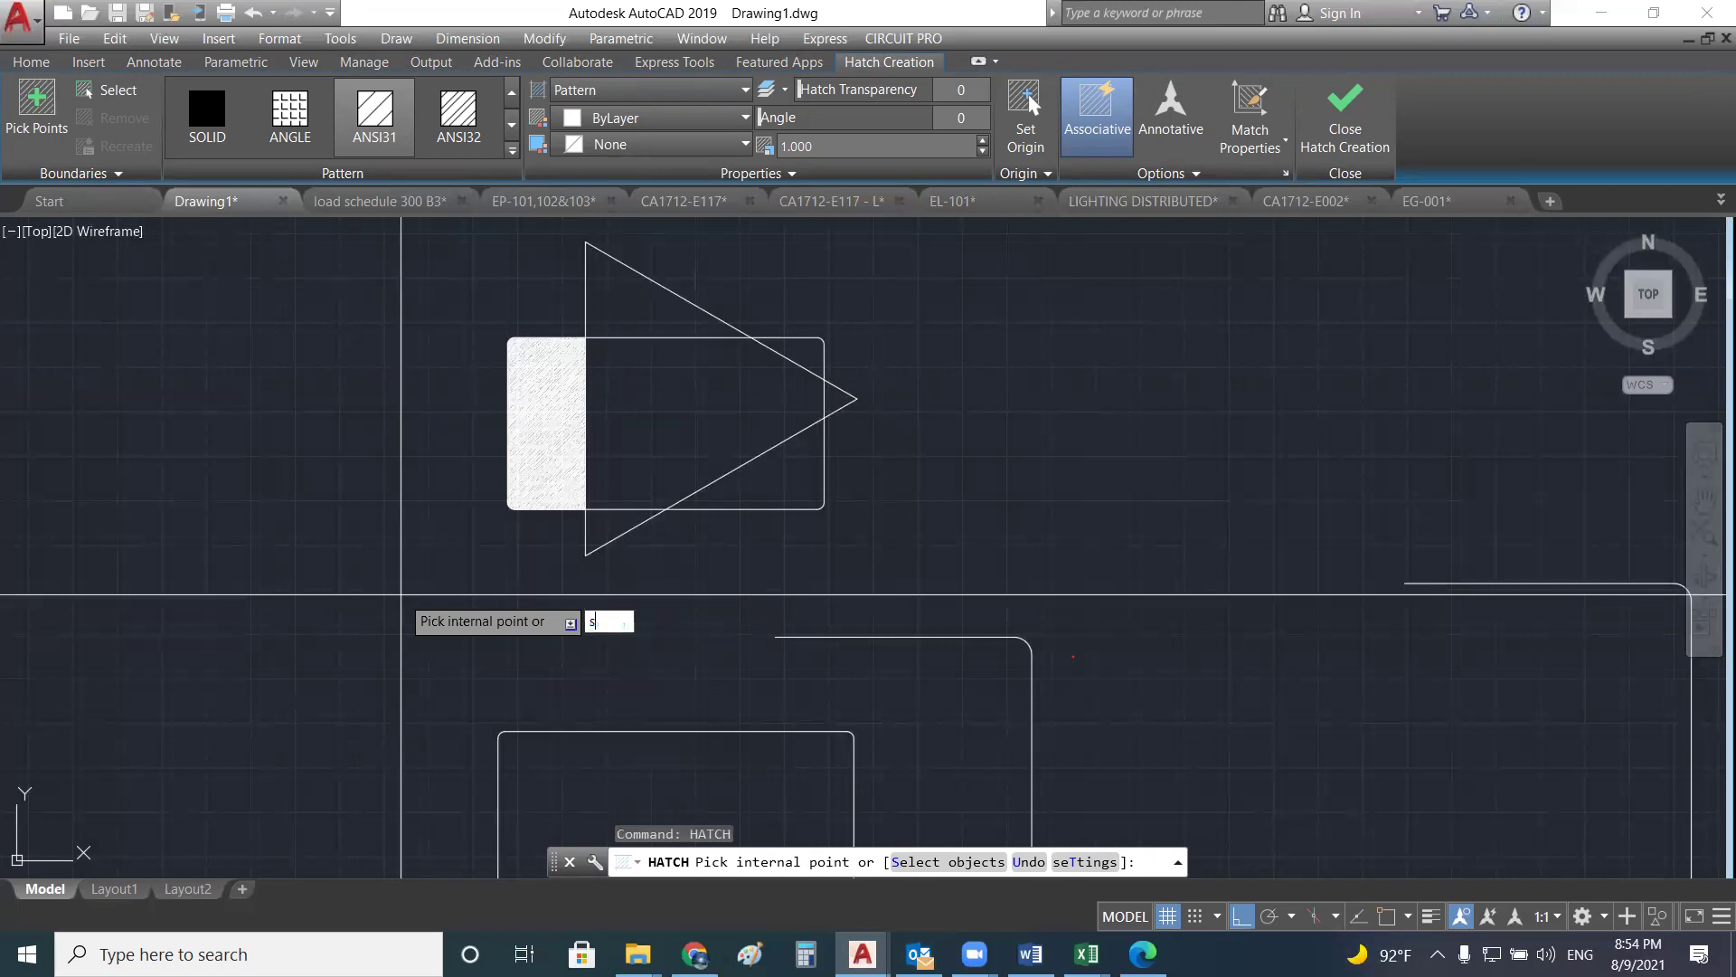
pyautogui.press('Return')
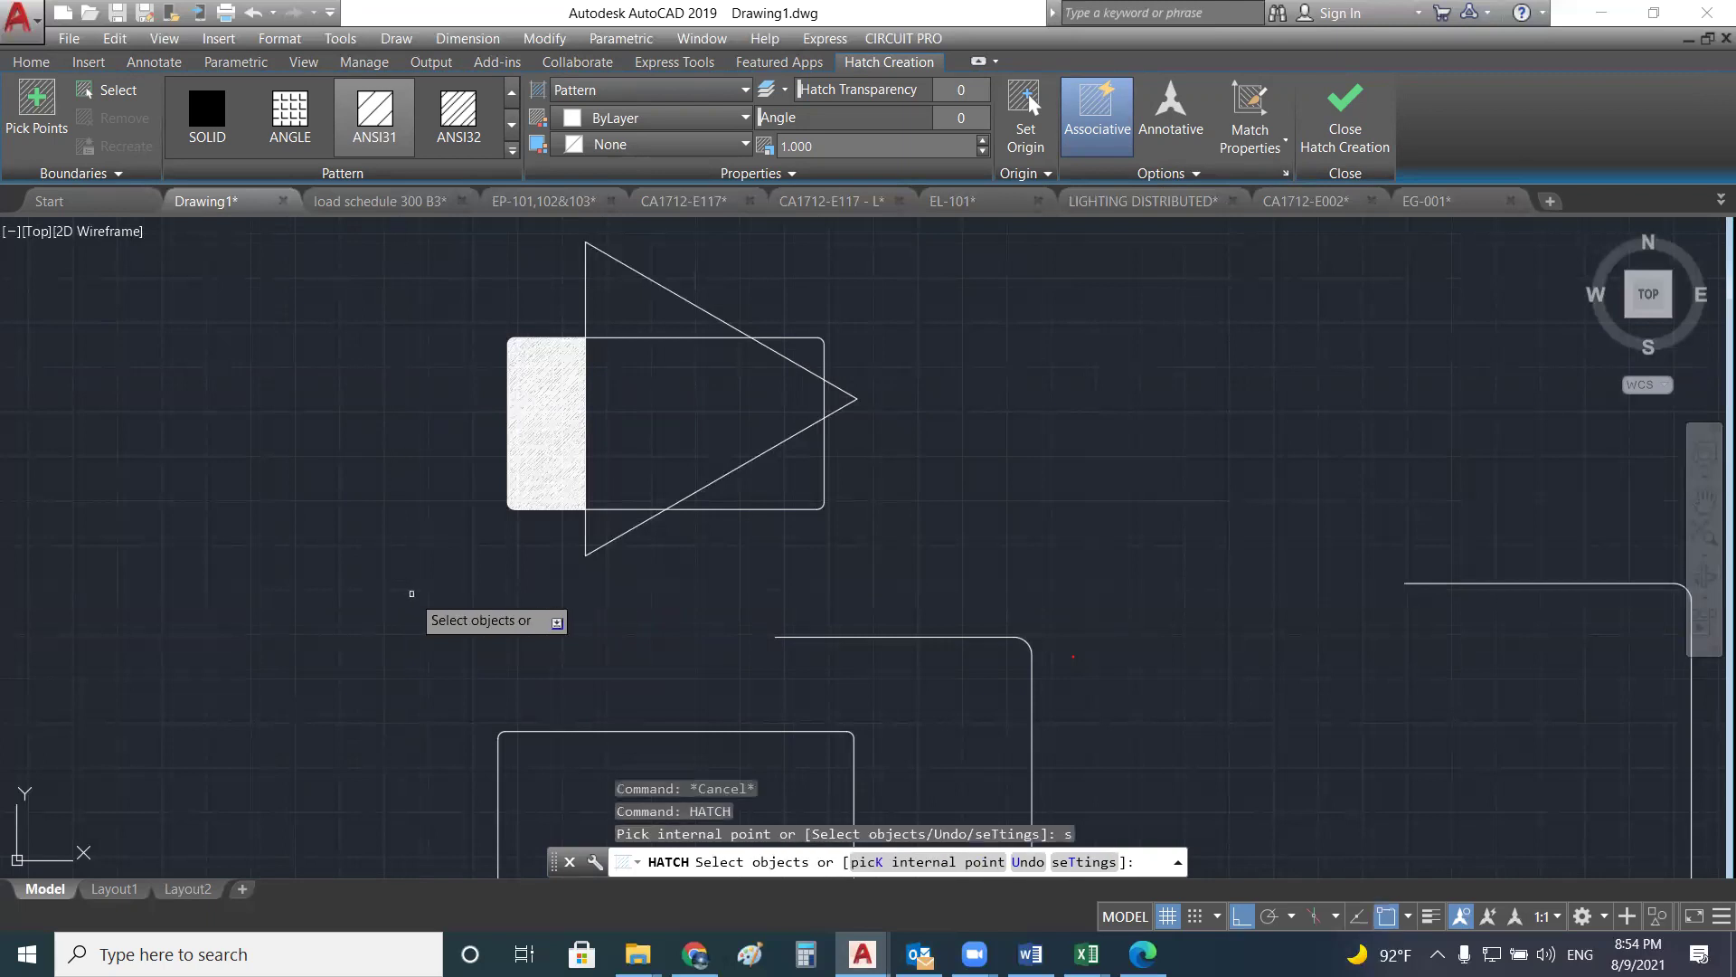
pyautogui.click(716, 314)
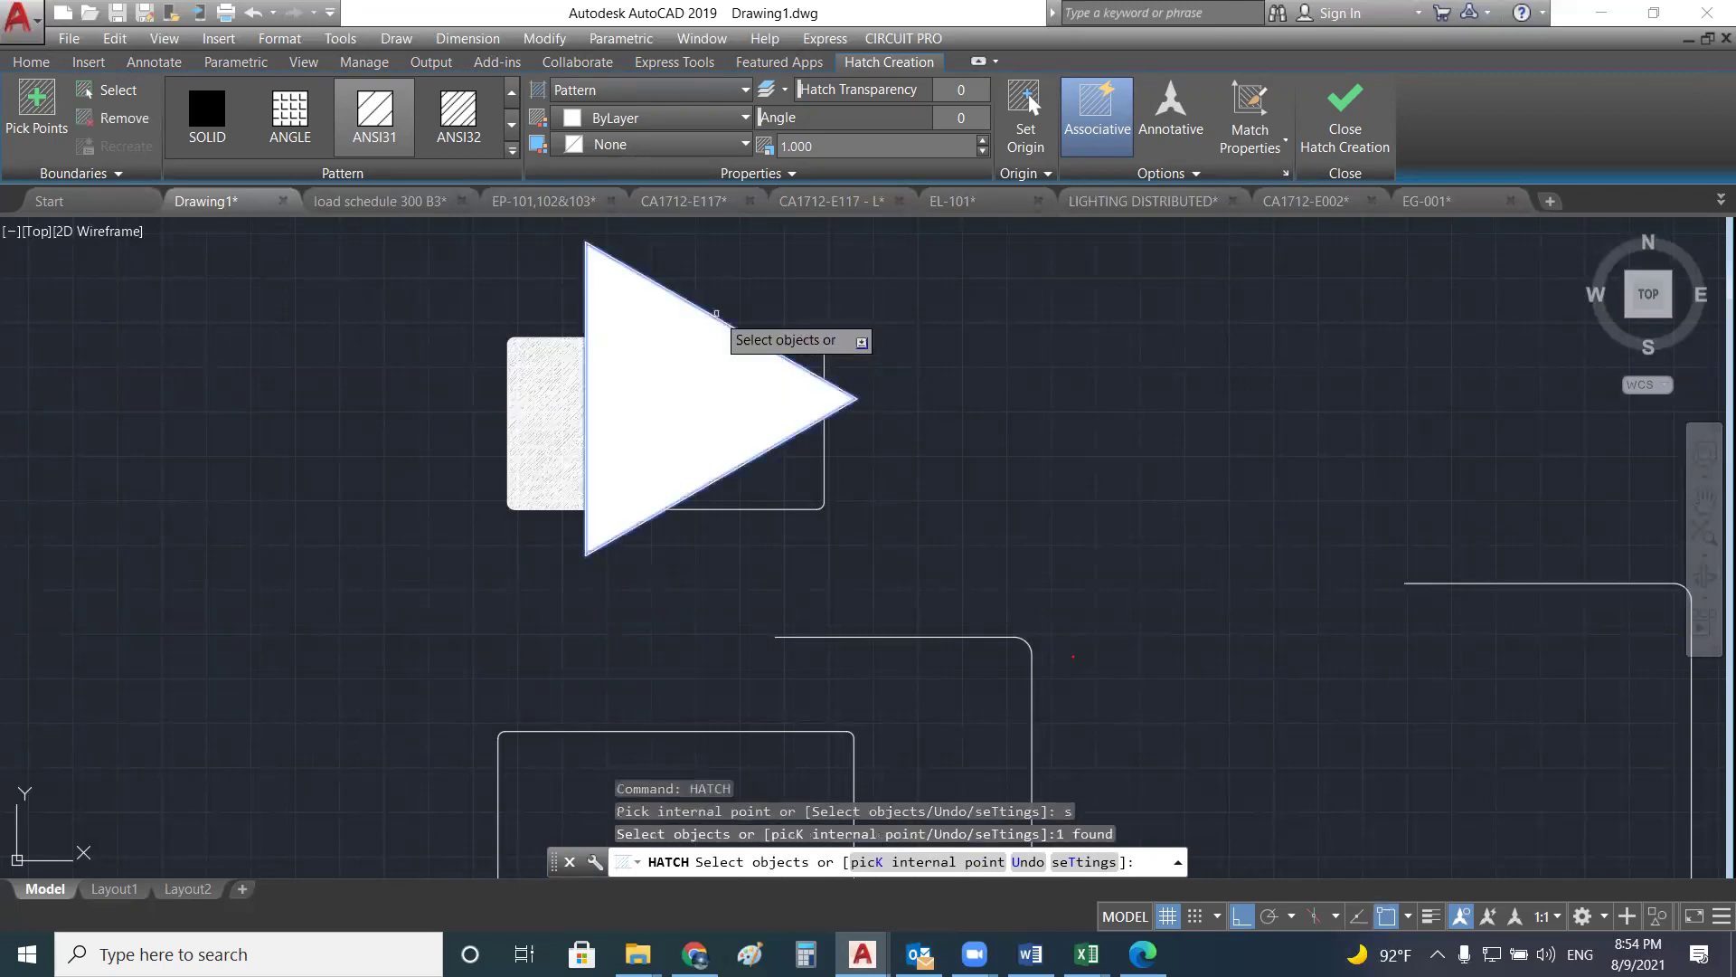
pyautogui.scroll(-4, 736, 365)
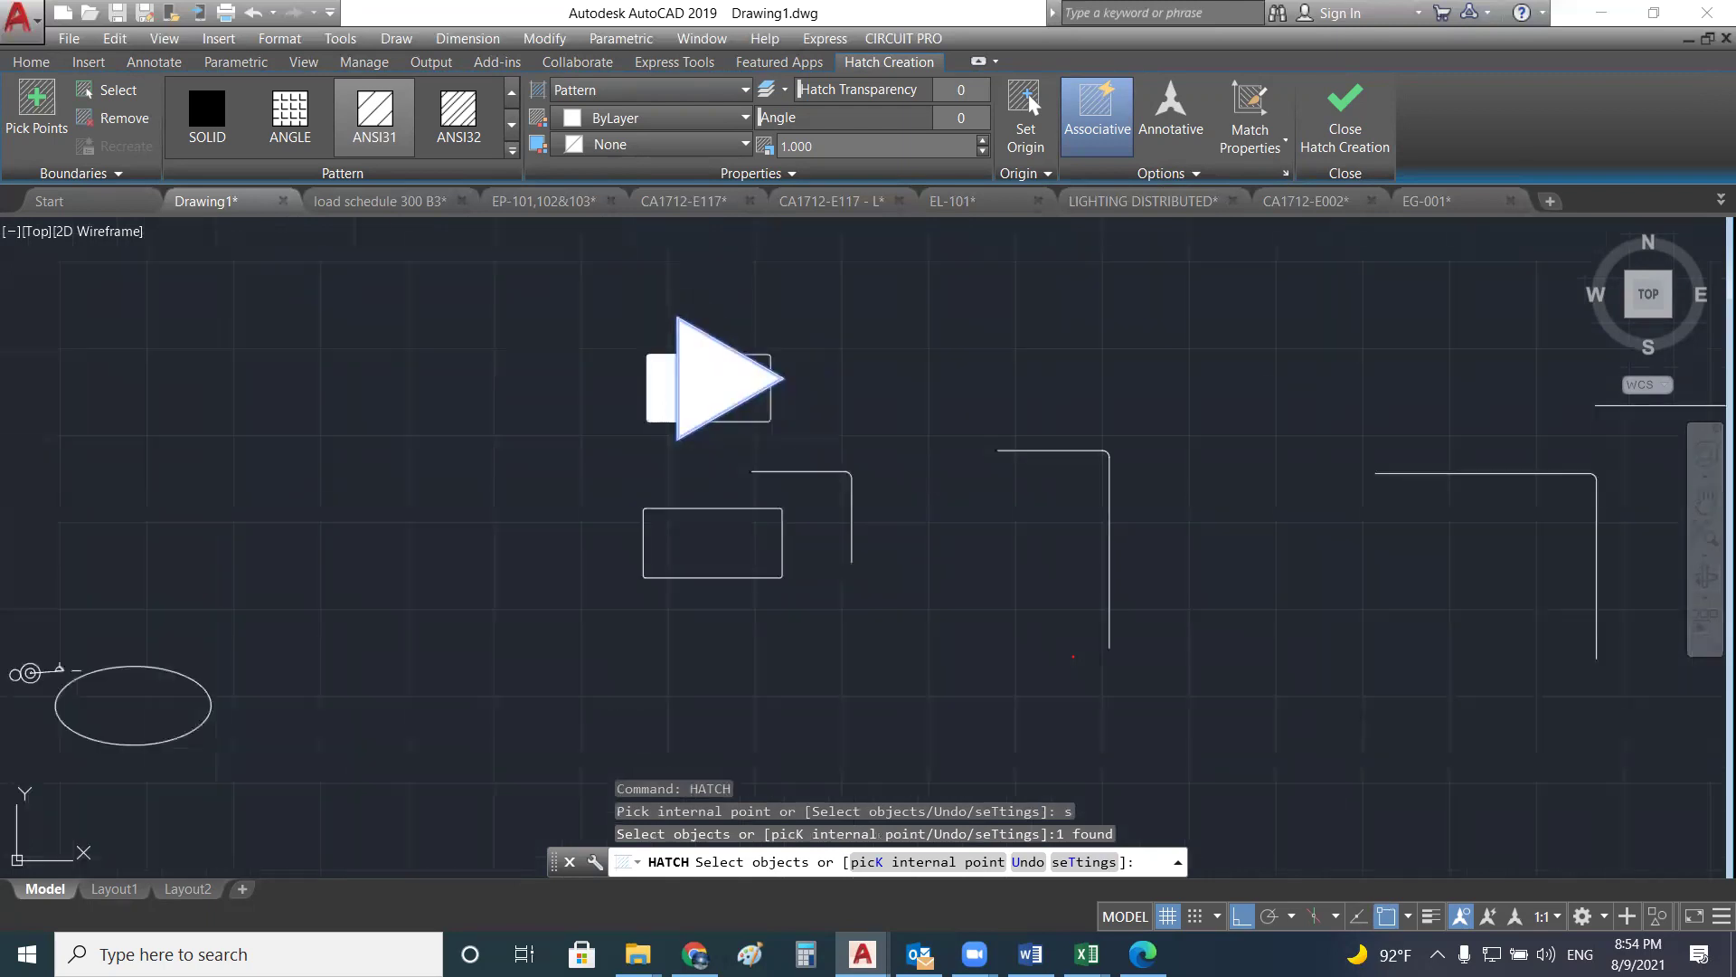
pyautogui.press('Escape')
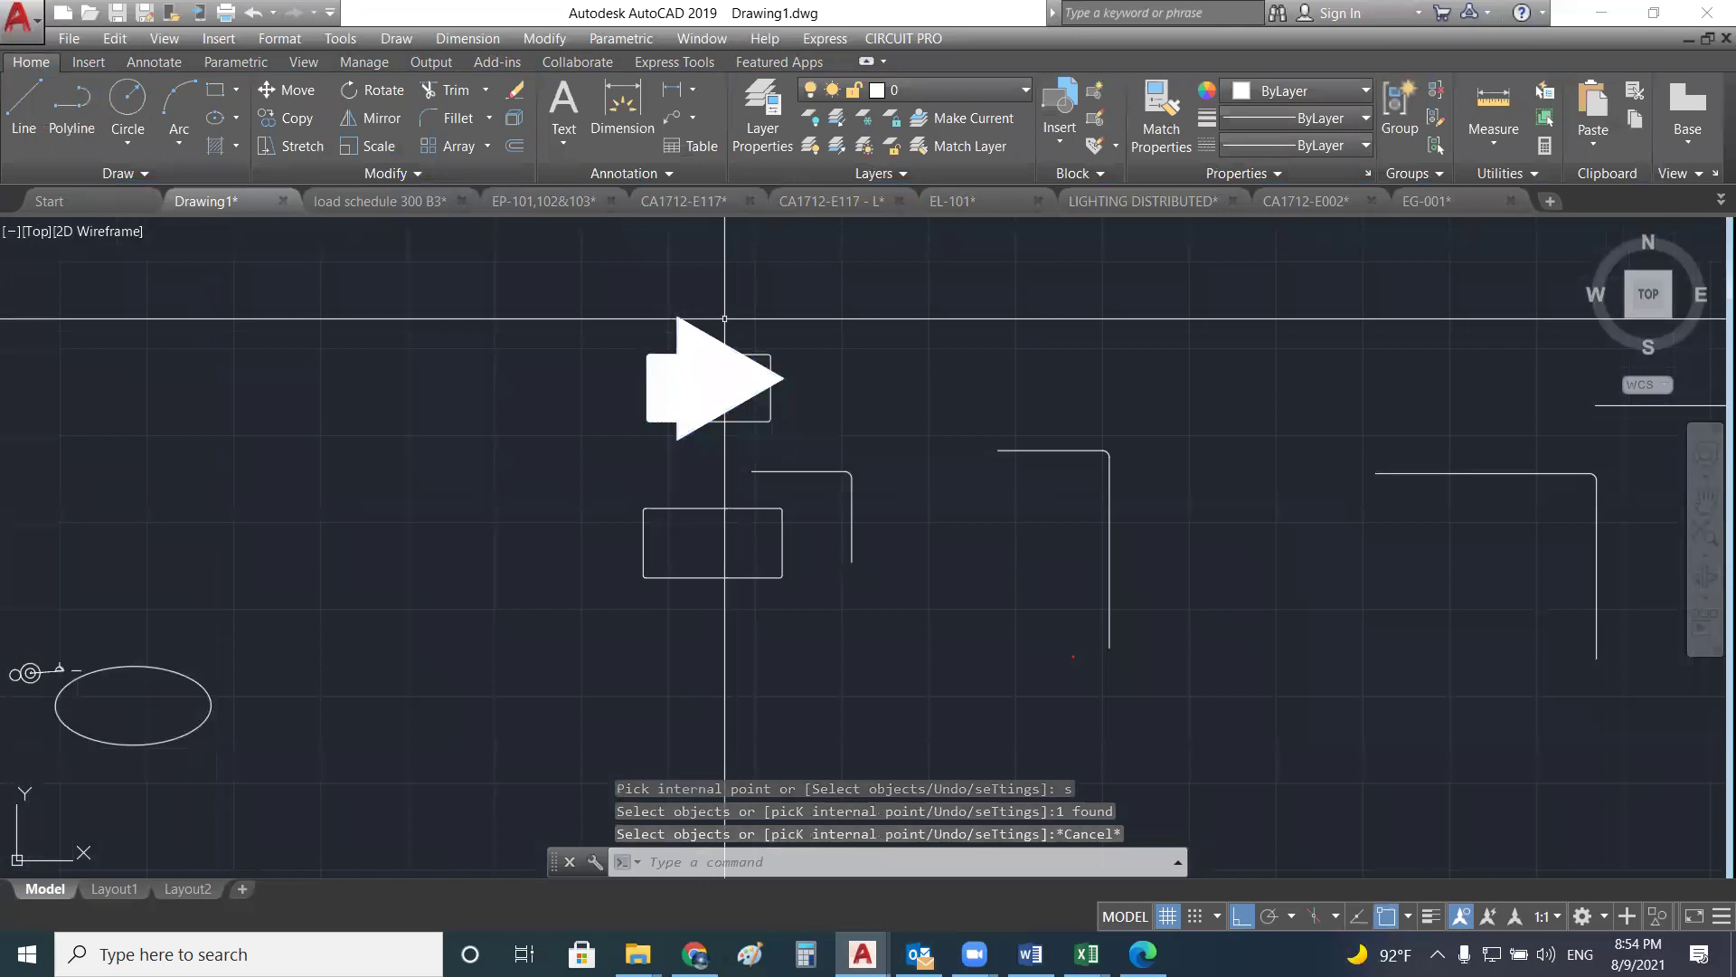
# - Draw a circle with a radius of about 33 in the empty area above the line pairs
pyautogui.moveTo(795, 343)
pyautogui.mouseDown(button='middle')
pyautogui.moveTo(454, 412)
pyautogui.moveTo(397, 444)
pyautogui.mouseUp(button='middle')
pyautogui.press('Escape')
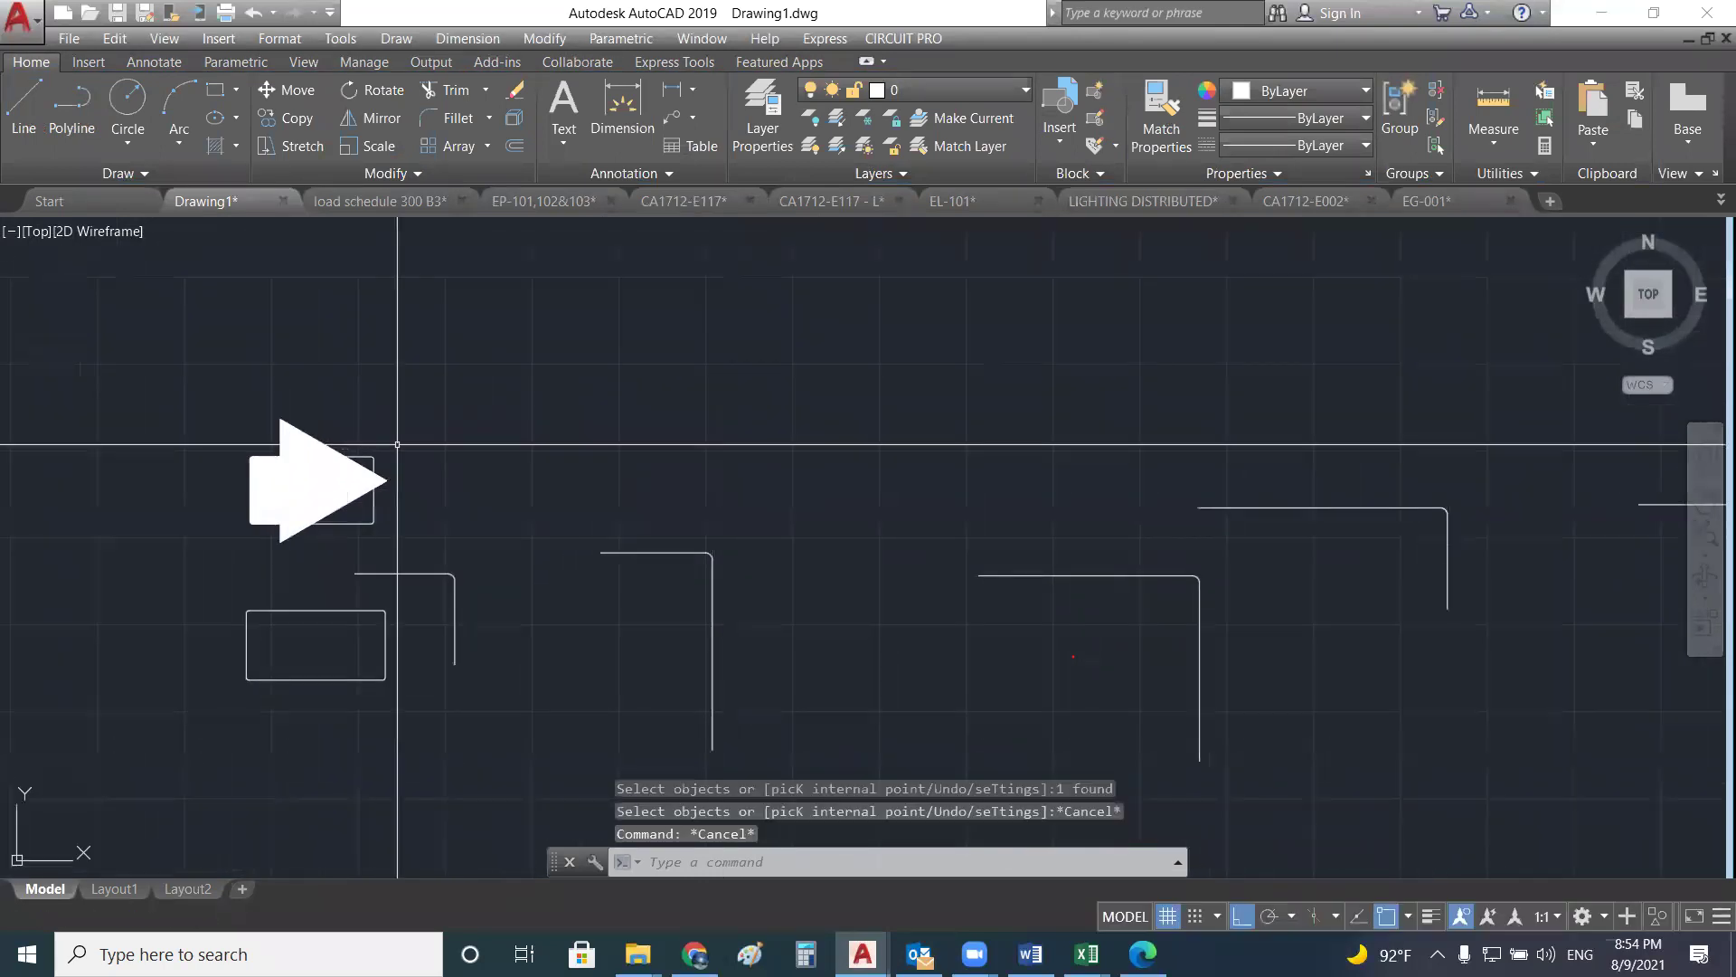
pyautogui.write('c')
pyautogui.press('Escape')
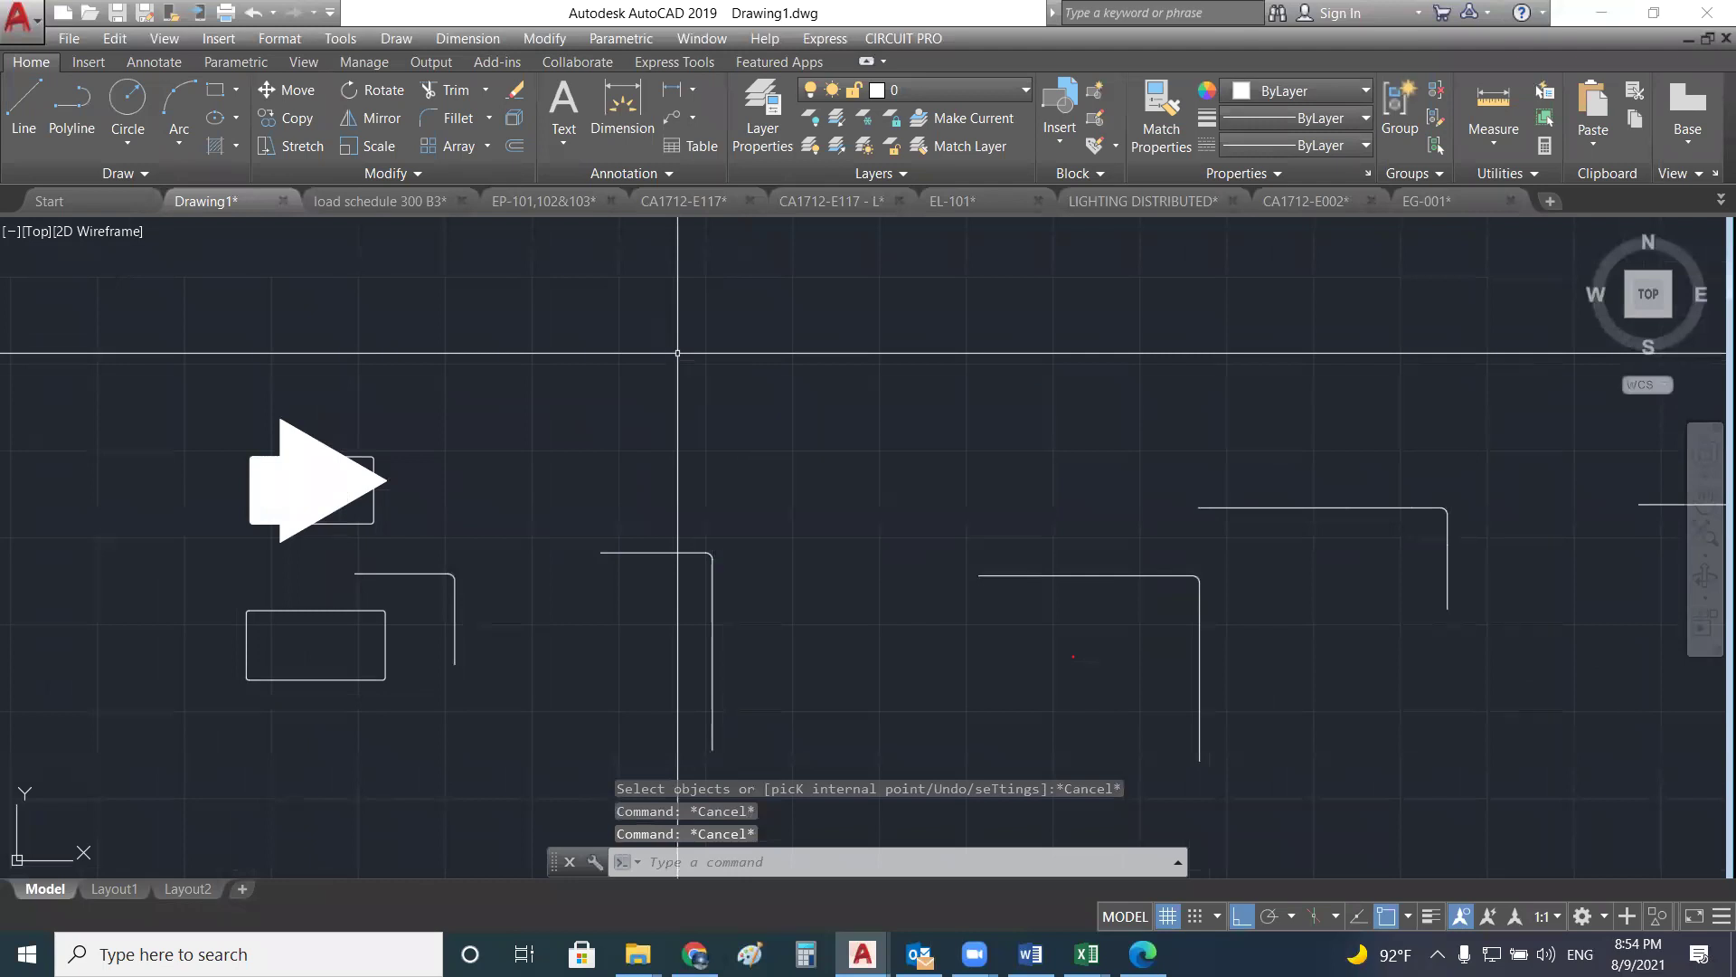
pyautogui.write('c')
pyautogui.press('Return')
pyautogui.click(670, 347)
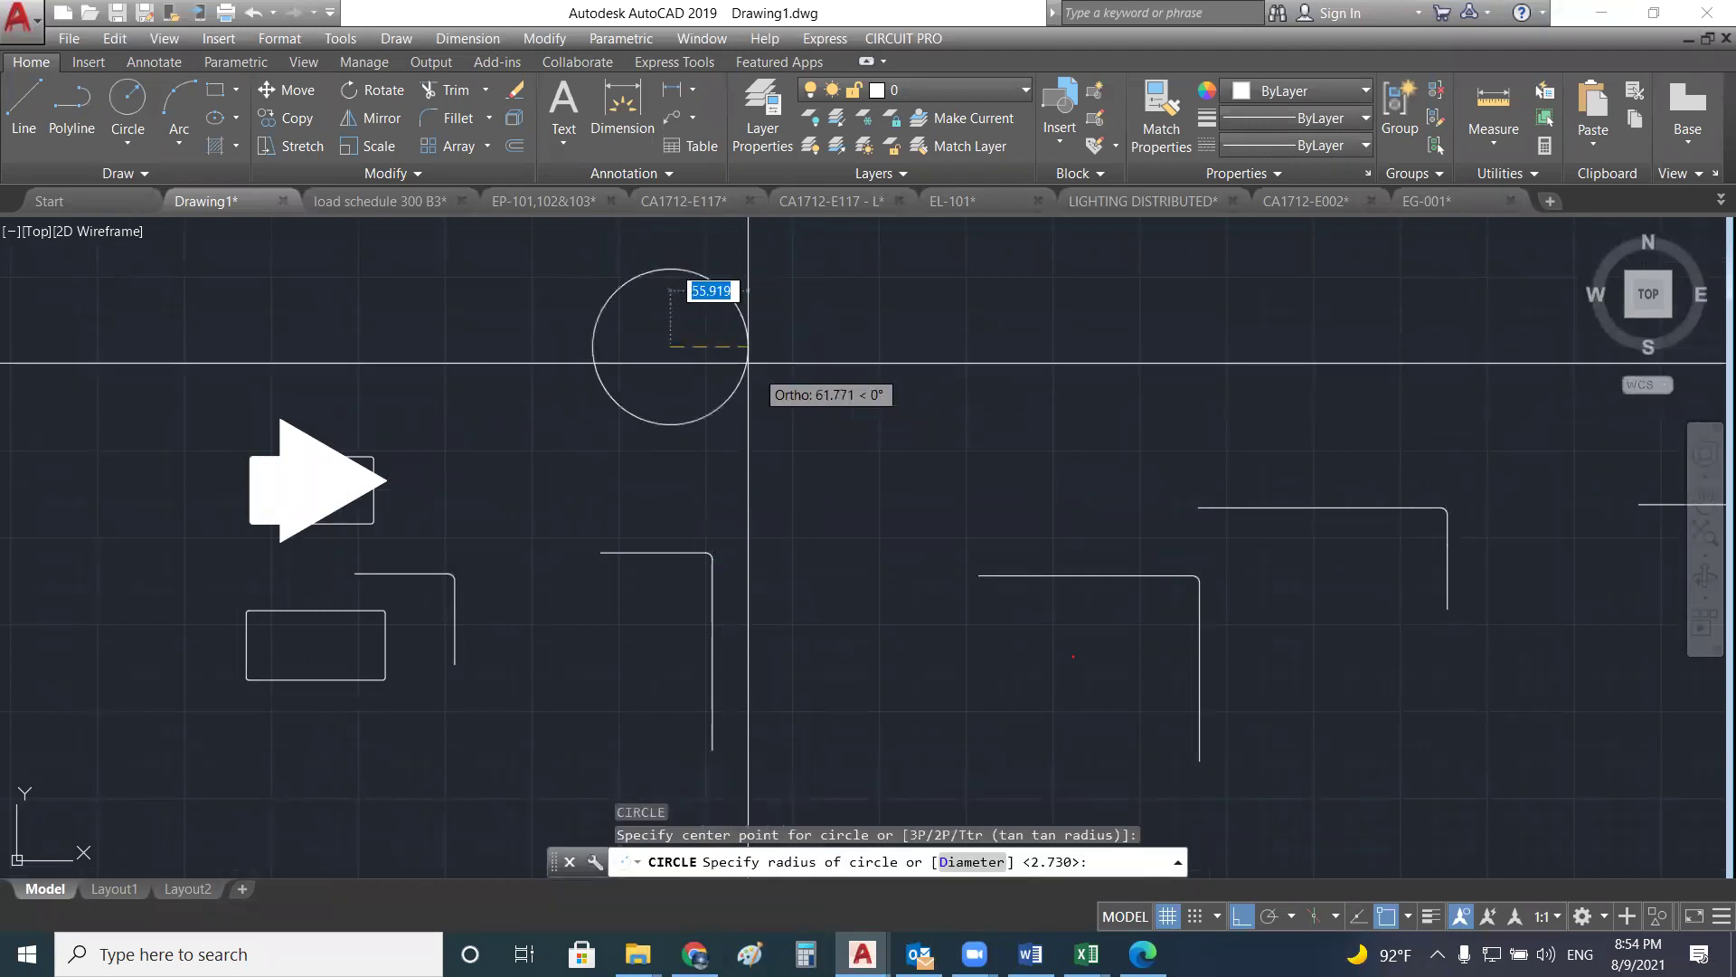
pyautogui.click(717, 342)
pyautogui.moveTo(676, 311)
pyautogui.mouseDown(button='middle')
pyautogui.moveTo(702, 387)
pyautogui.moveTo(670, 352)
pyautogui.mouseUp(button='middle')
pyautogui.scroll(1, 771, 380)
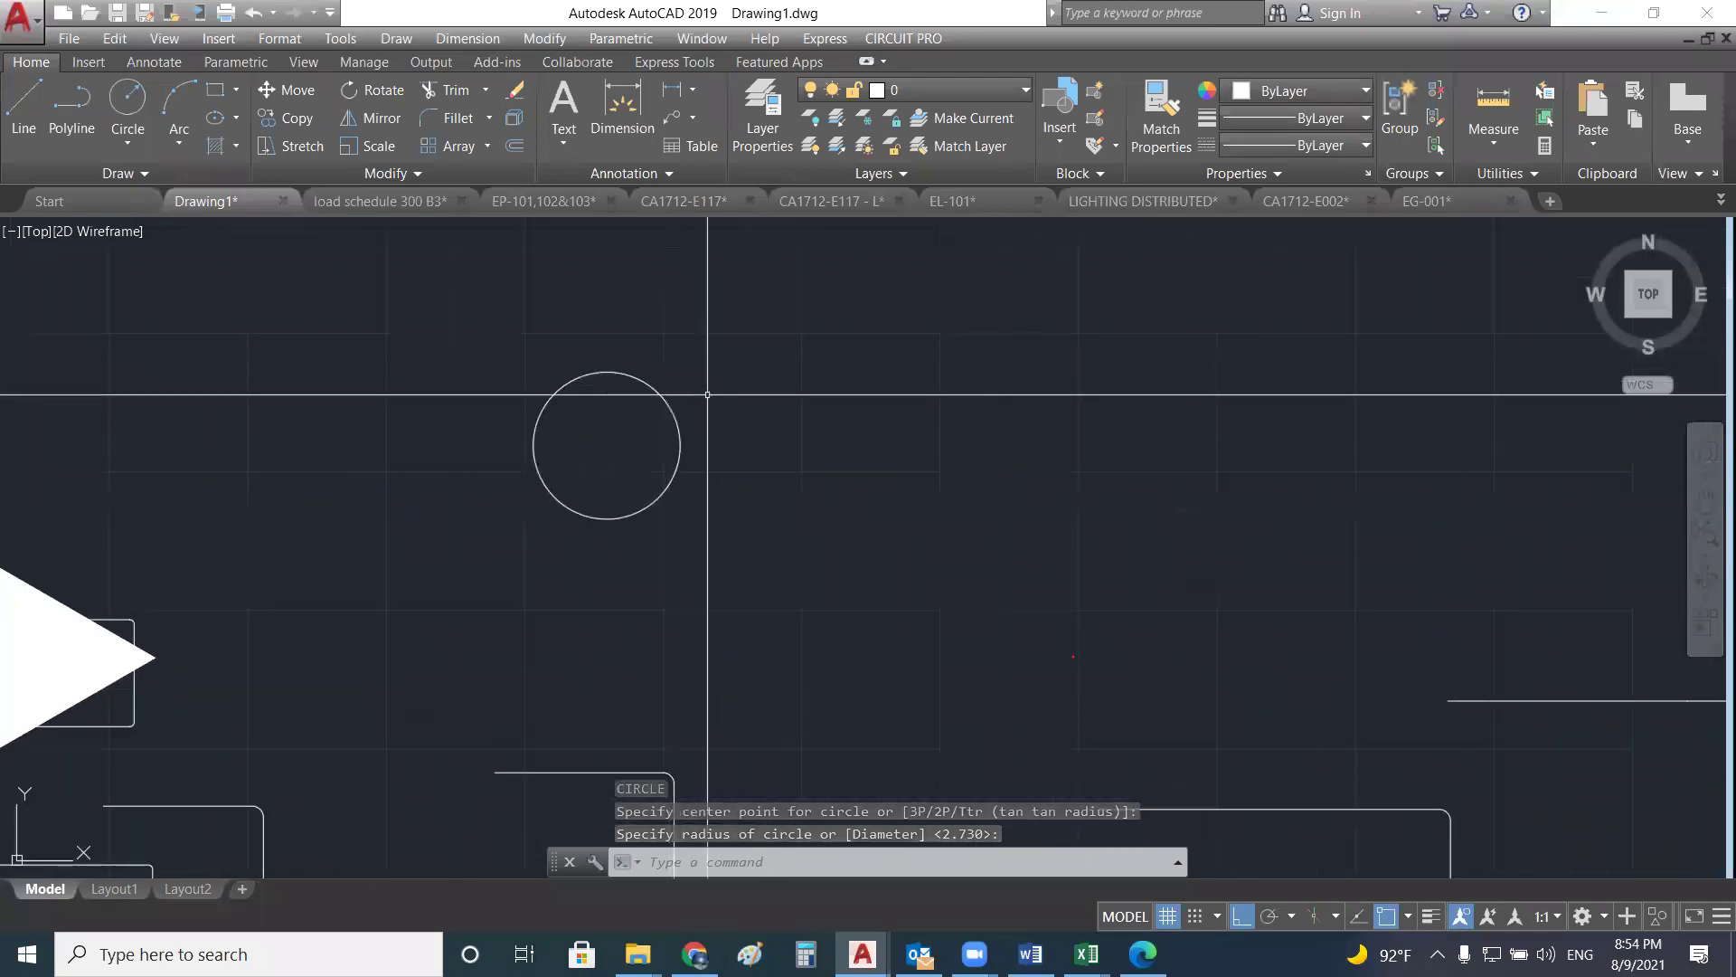
# - Draw a second, slightly larger circle that overlaps the right side of the first circle
pyautogui.press('Return')
pyautogui.click(714, 437)
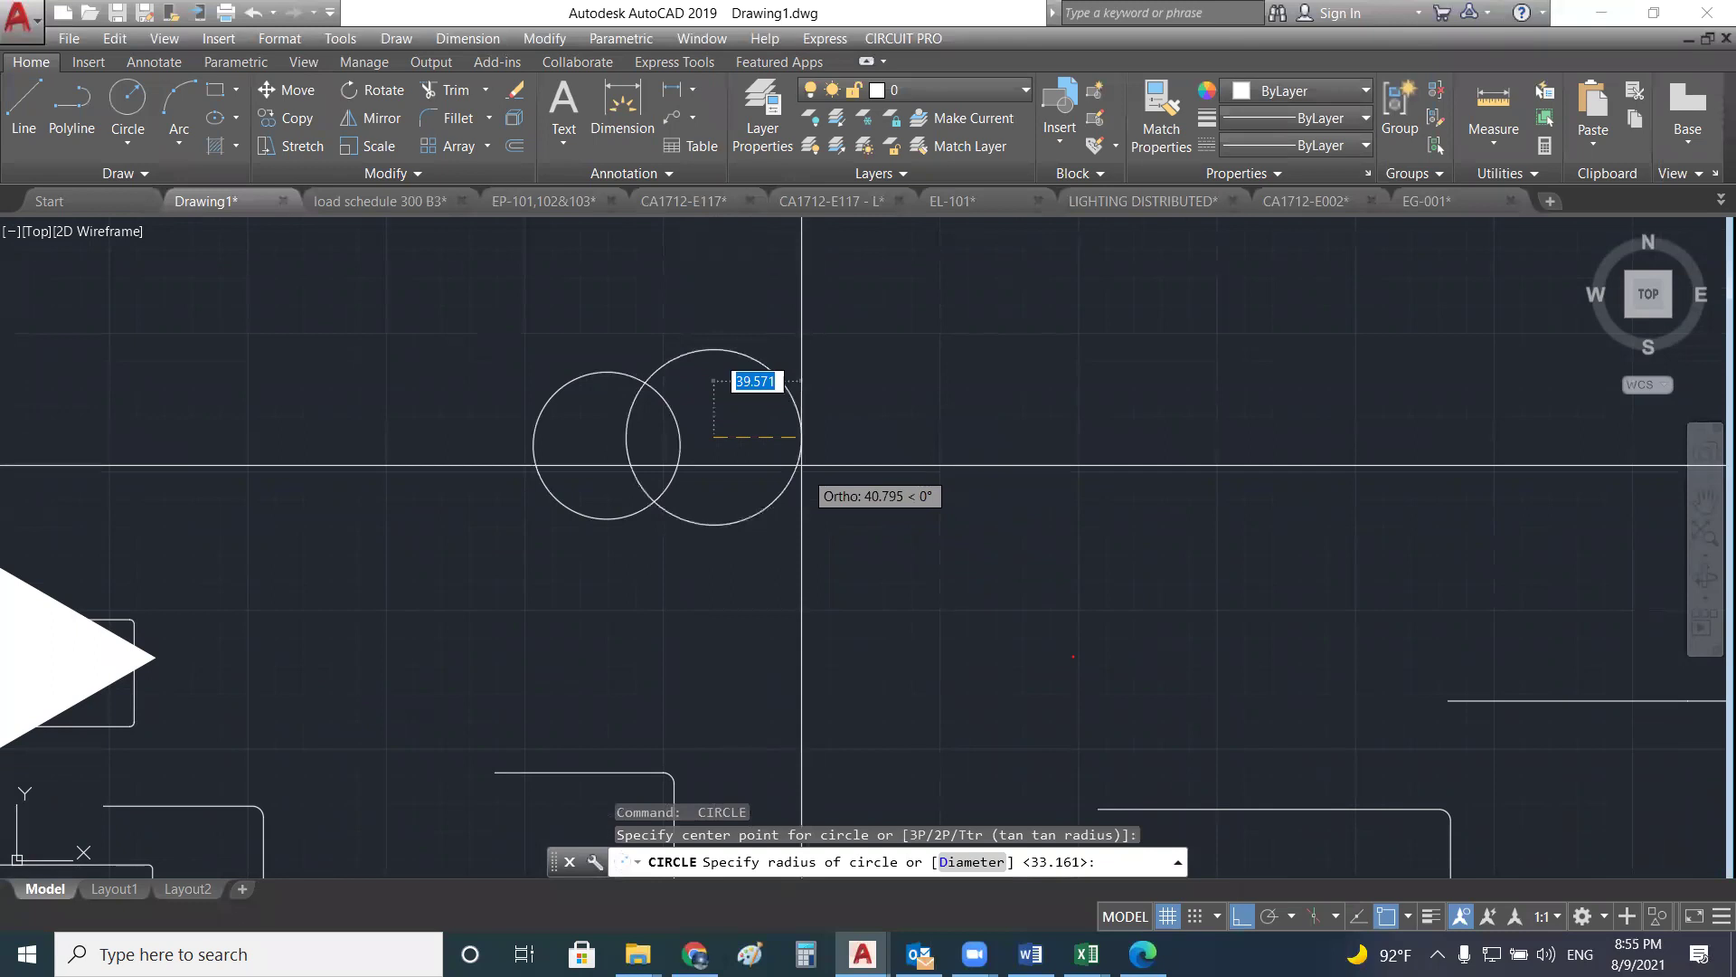
pyautogui.press('Escape')
pyautogui.scroll(-2, 668, 298)
pyautogui.scroll(2, 638, 412)
pyautogui.press('Escape')
pyautogui.scroll(2, 651, 432)
pyautogui.press('Escape')
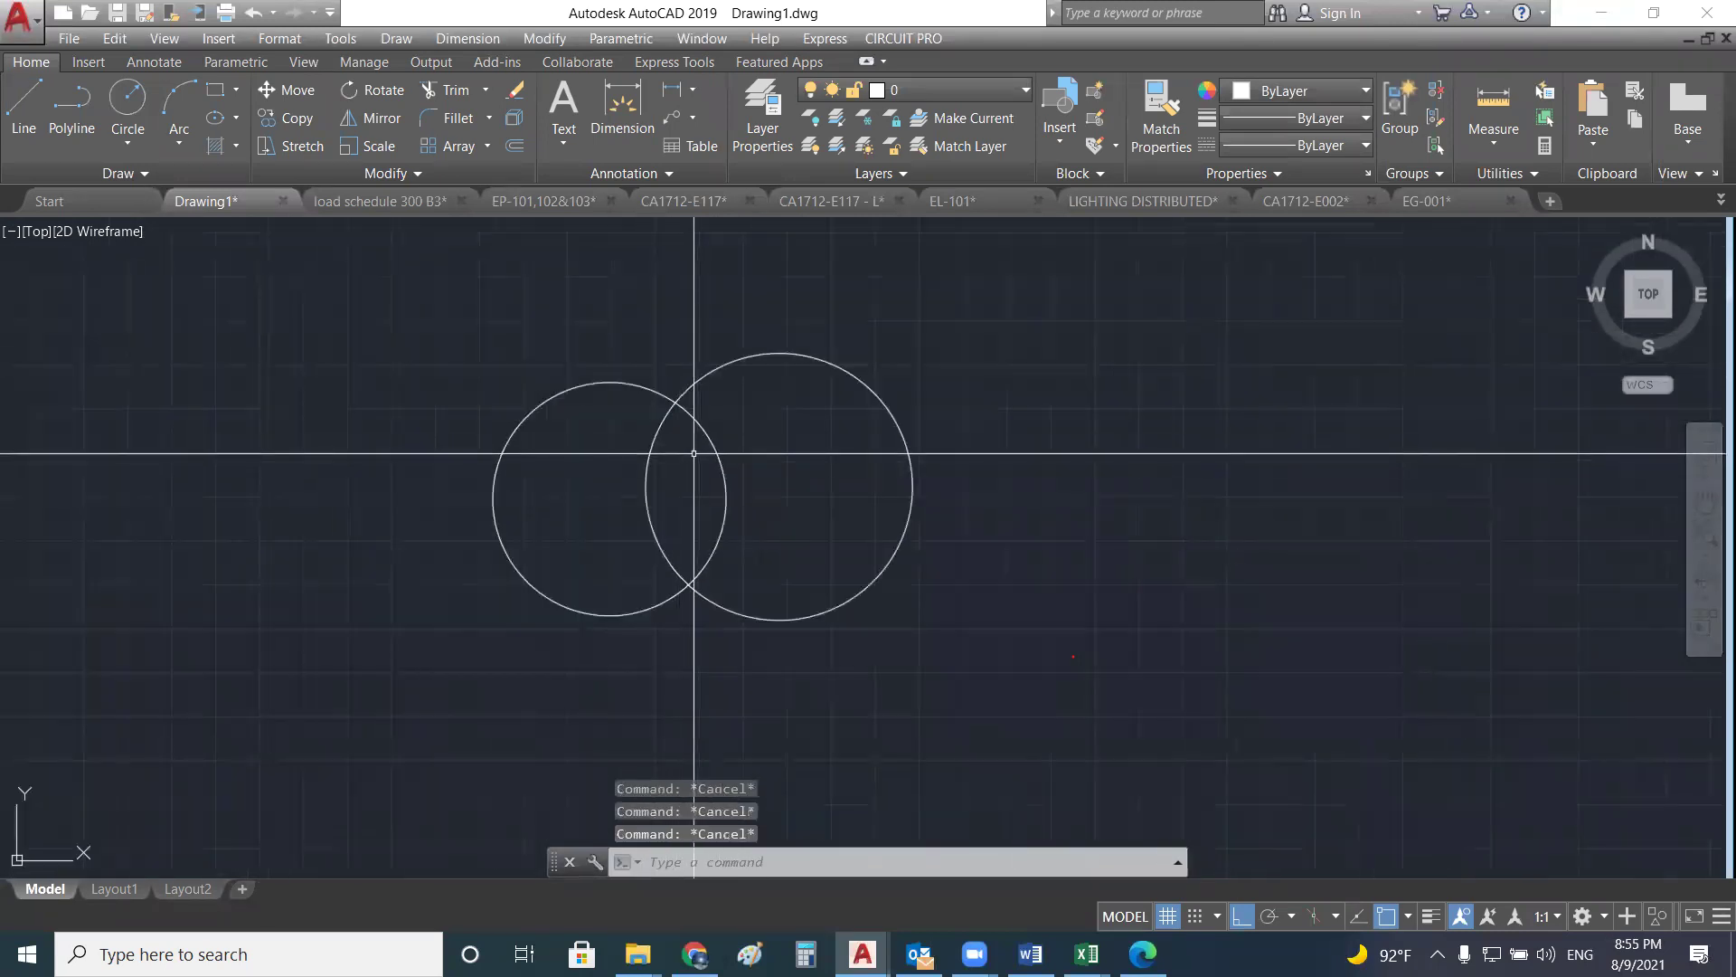
# - Hatch only the overlap of the two circles by internal point with ANSI31, and undo that hatch
pyautogui.write('hatch')
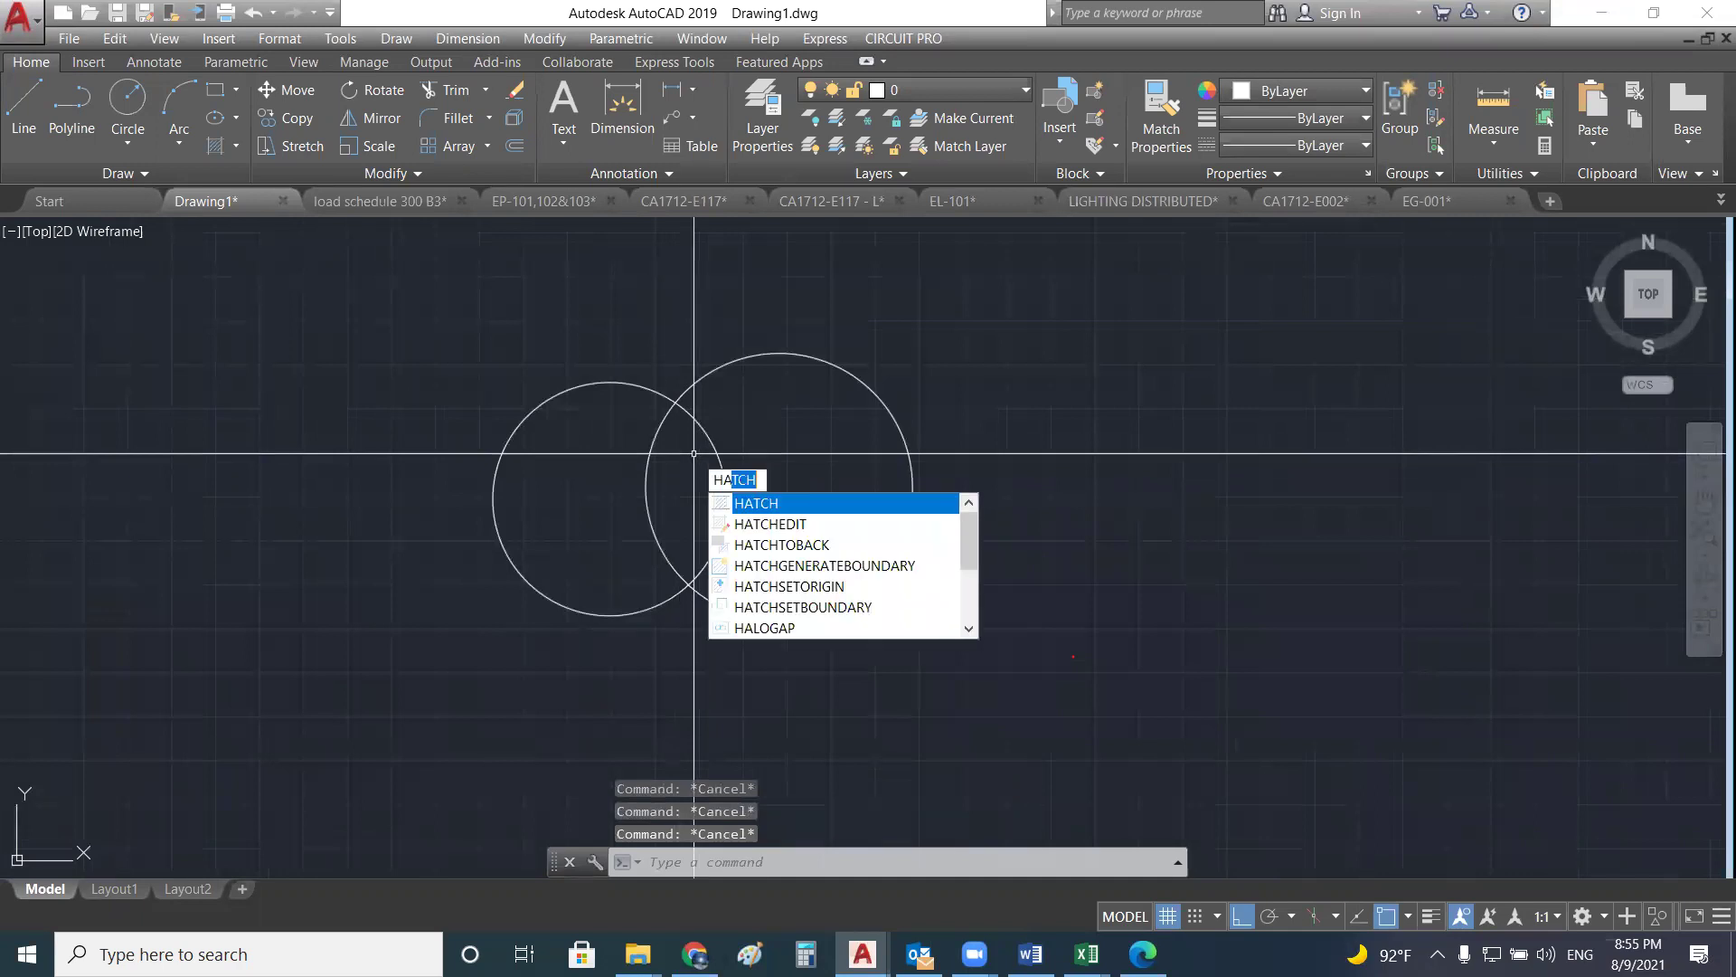
pyautogui.press('Return')
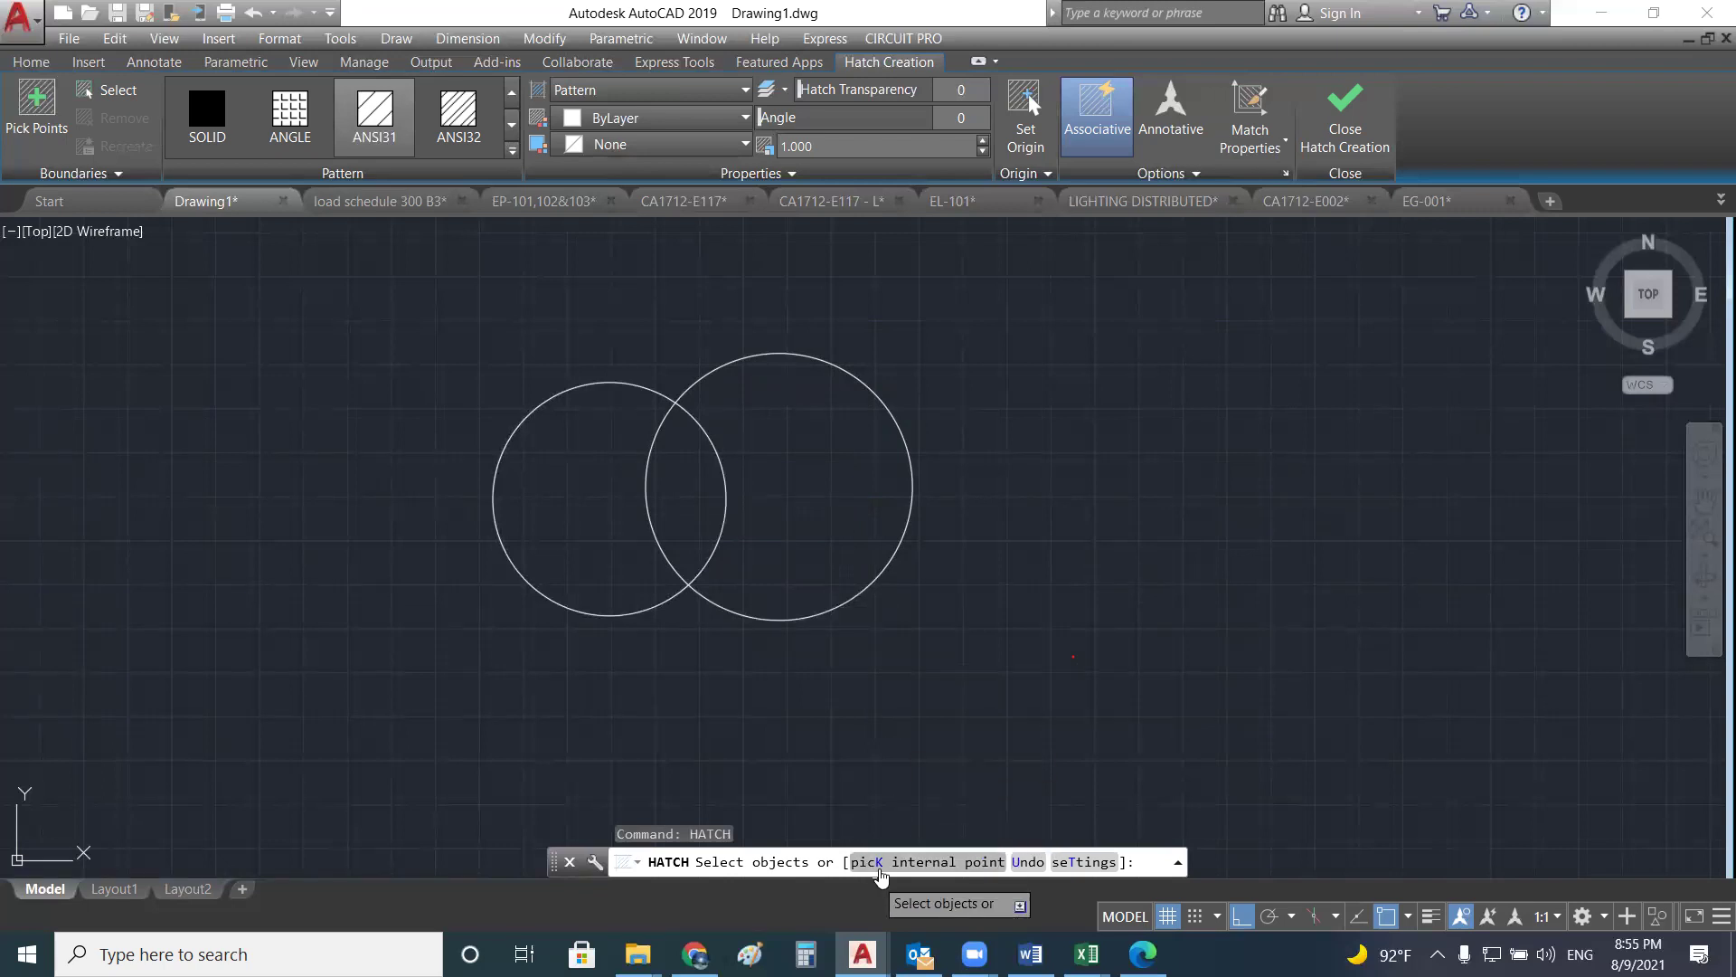
pyautogui.write('kk')
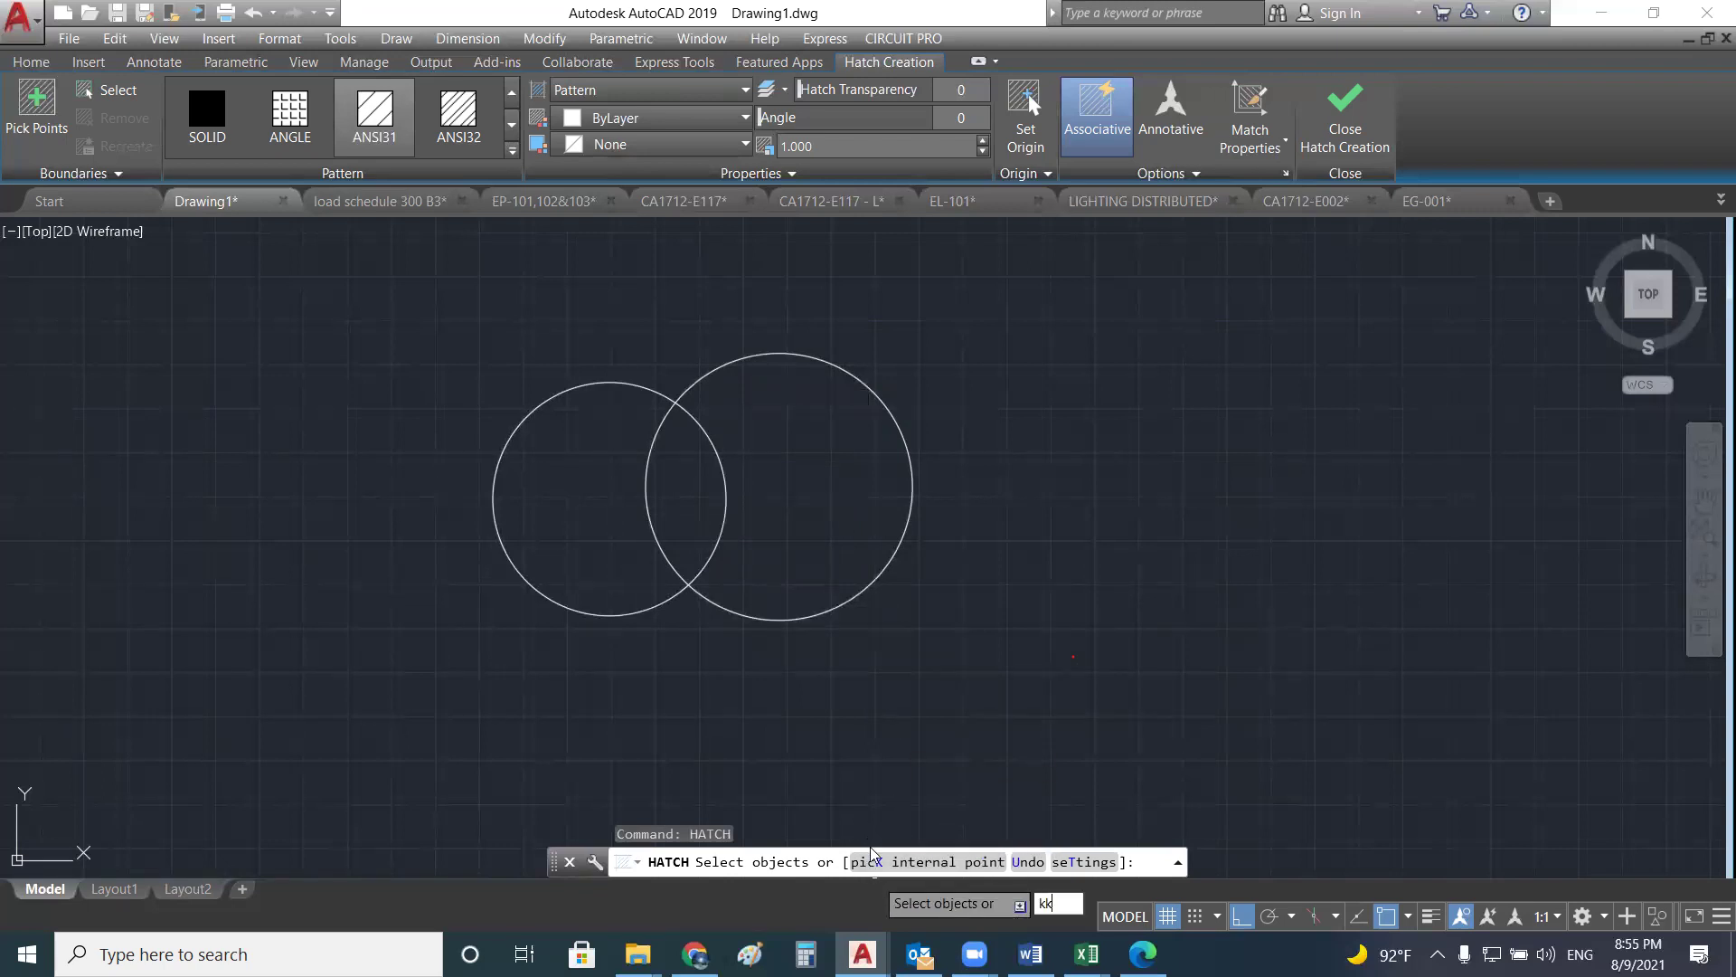
pyautogui.press('BackSpace')
pyautogui.press('Return')
pyautogui.click(690, 504)
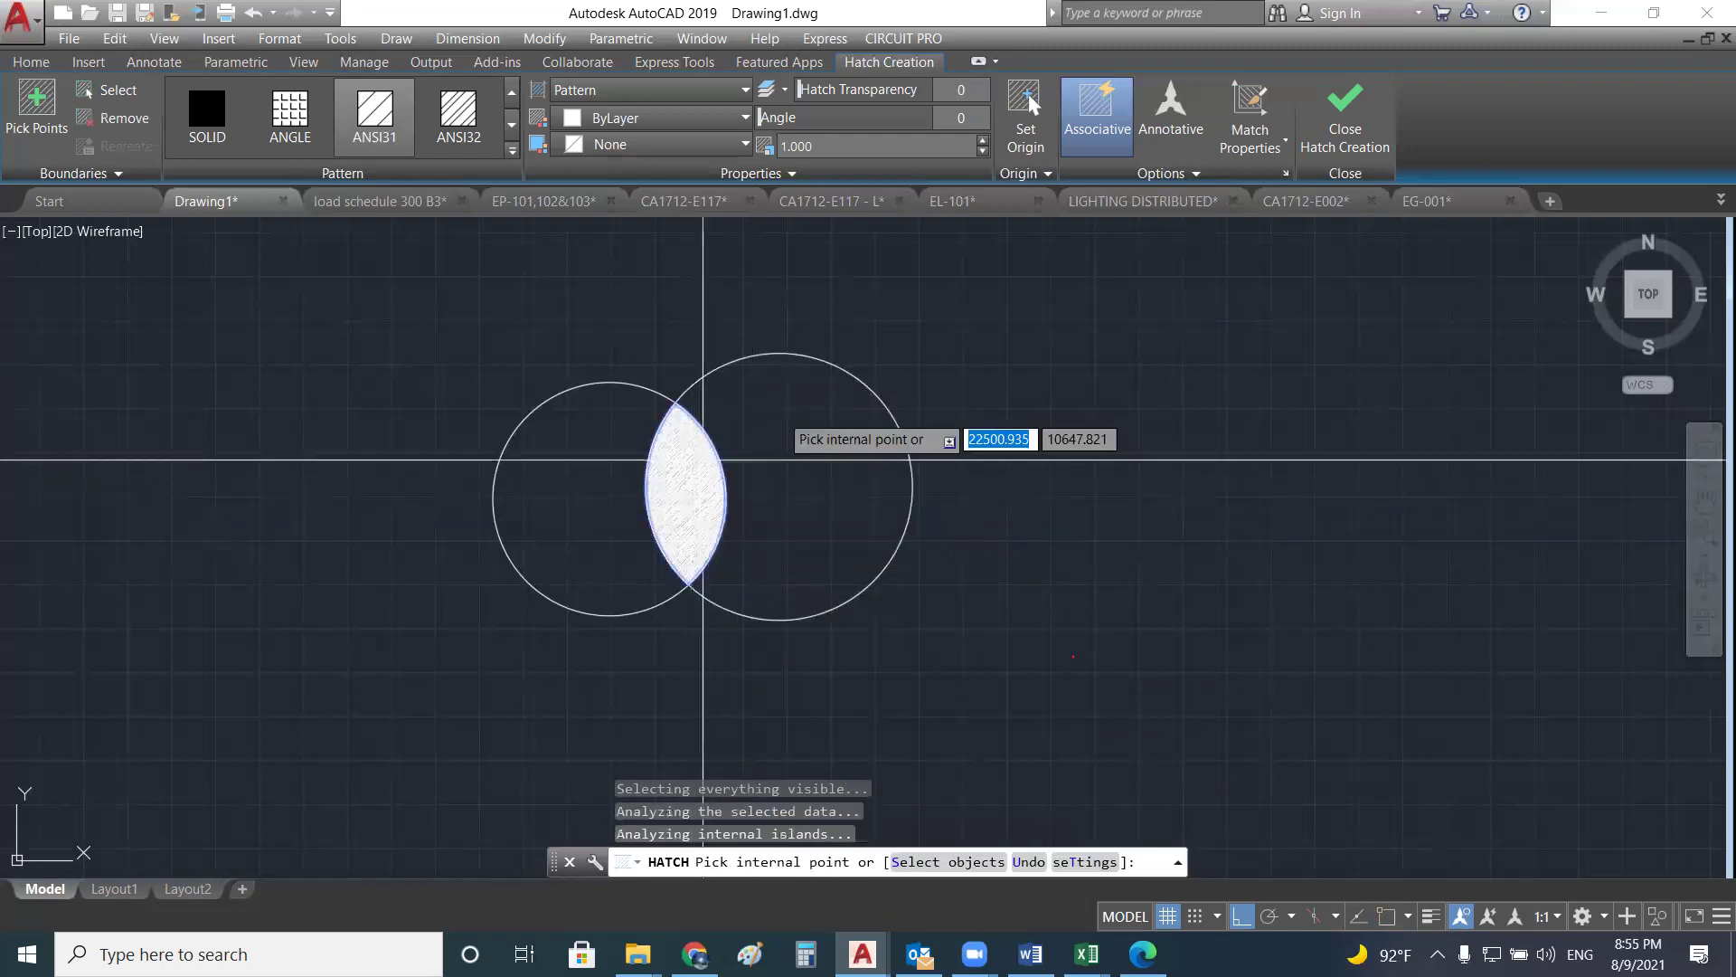
pyautogui.scroll(-3, 972, 386)
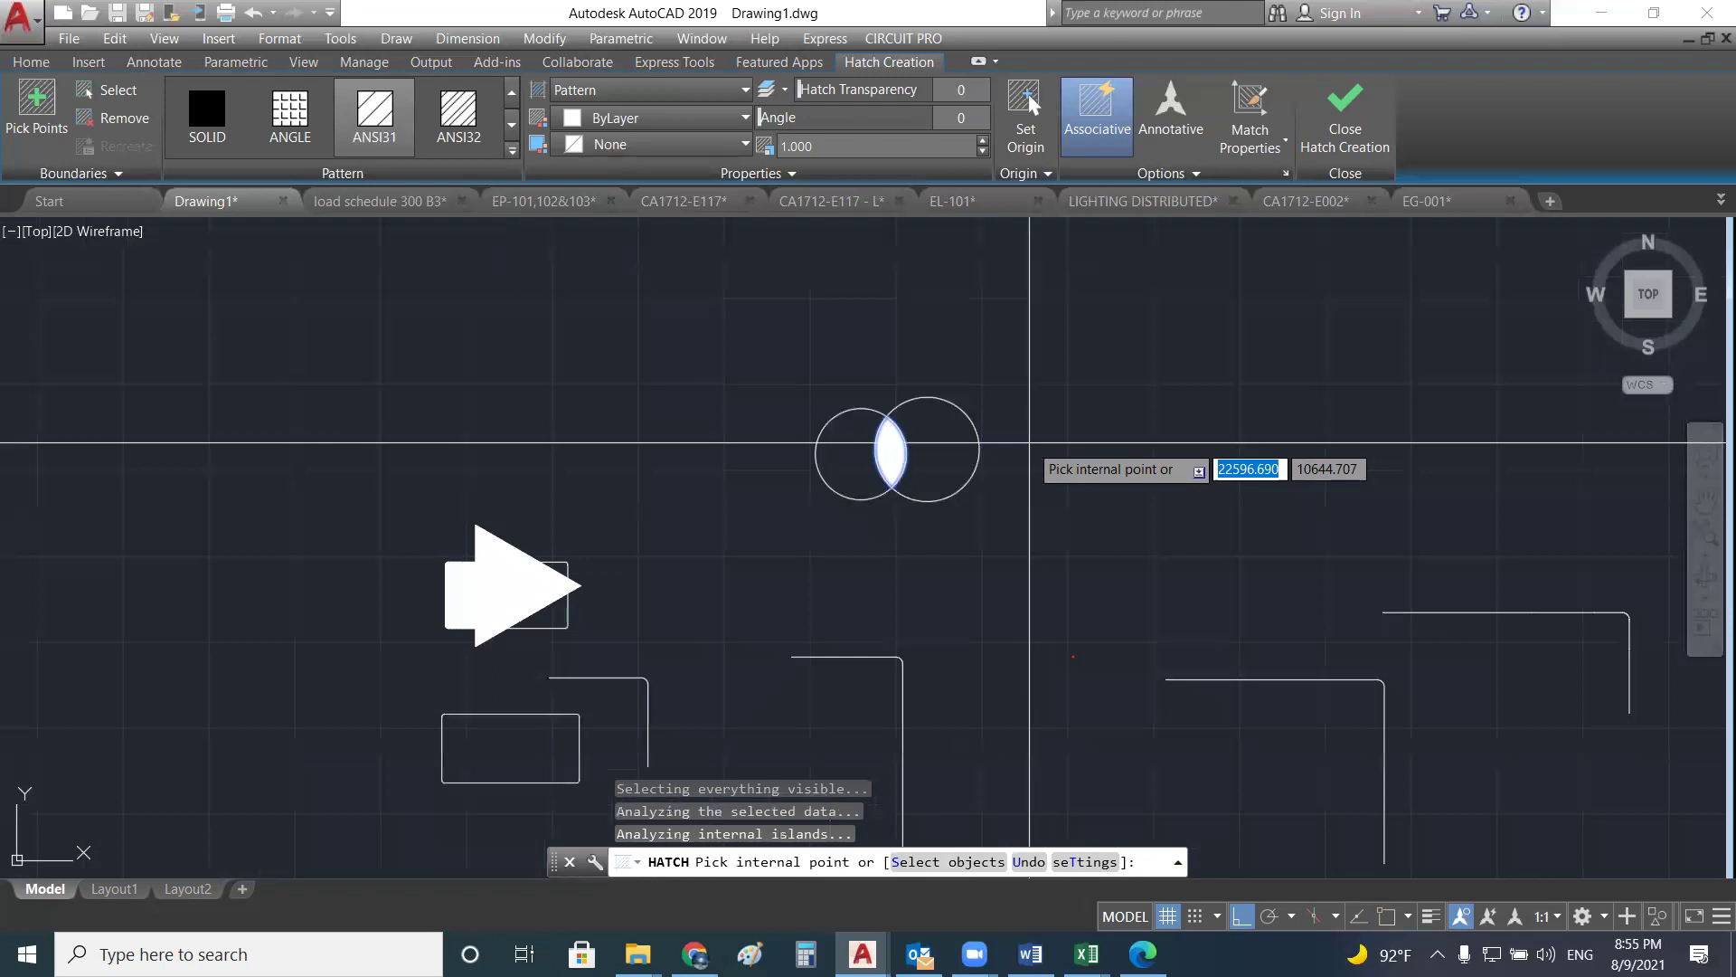
pyautogui.press('Escape')
pyautogui.press('Escape')
pyautogui.scroll(3, 882, 443)
pyautogui.scroll(4, 871, 446)
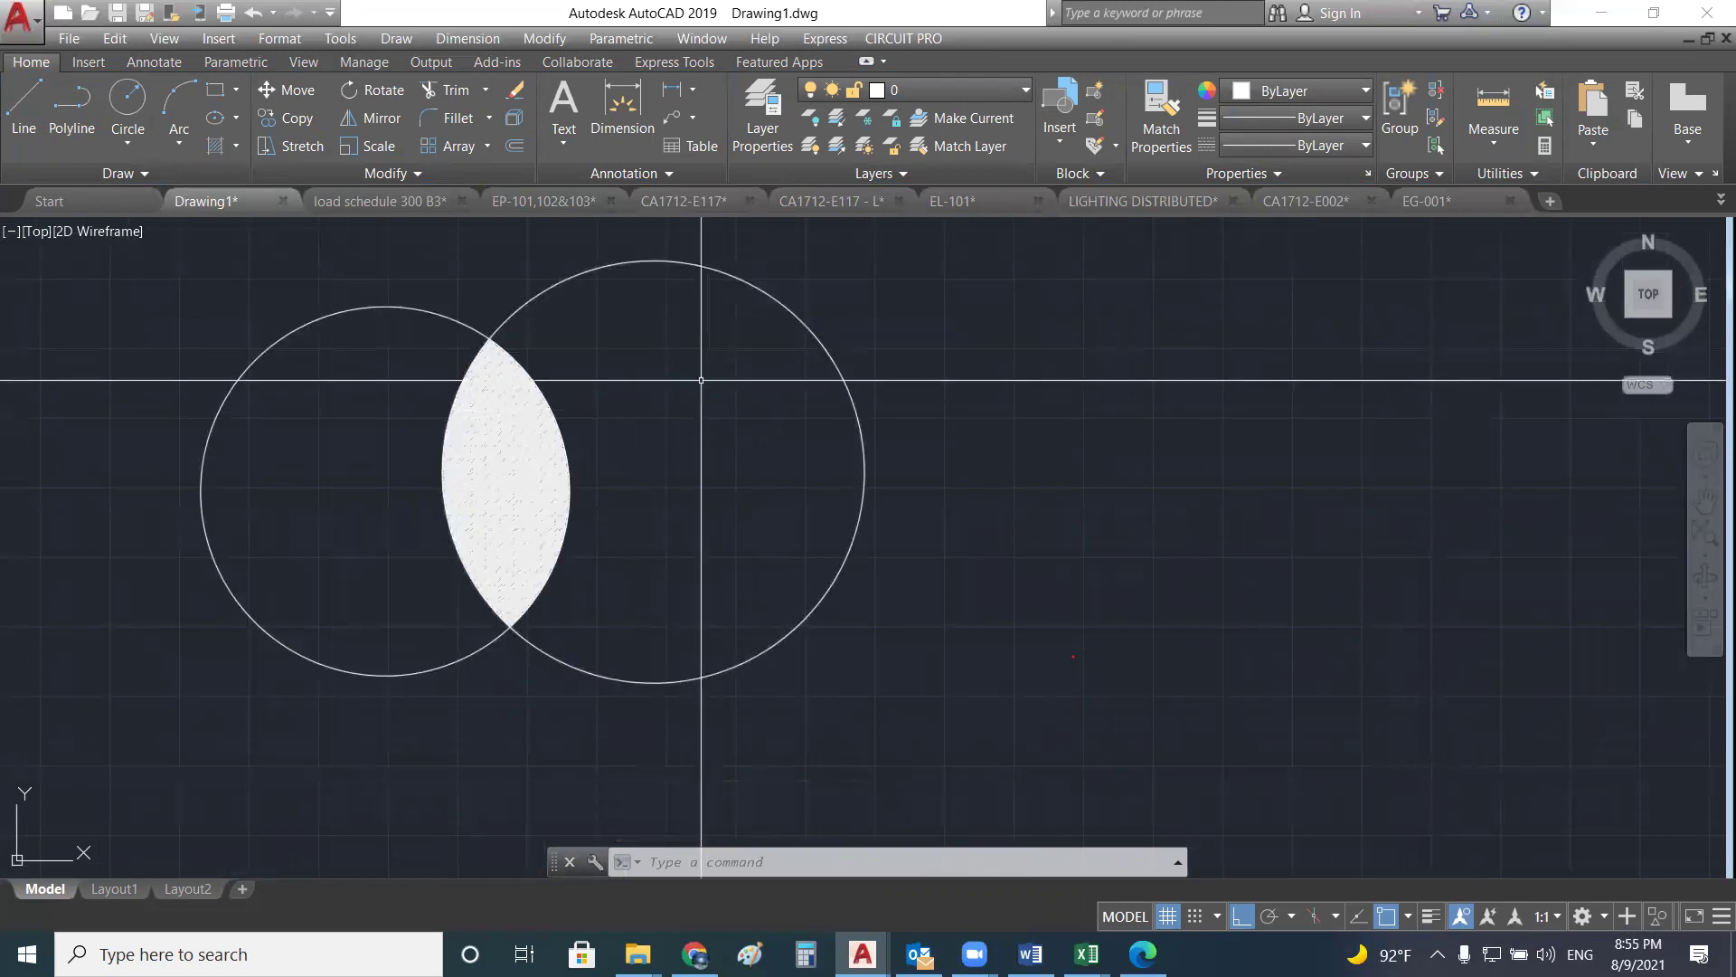
pyautogui.hotkey('ctrl', 'z')
pyautogui.hotkey('ctrl', 'z')
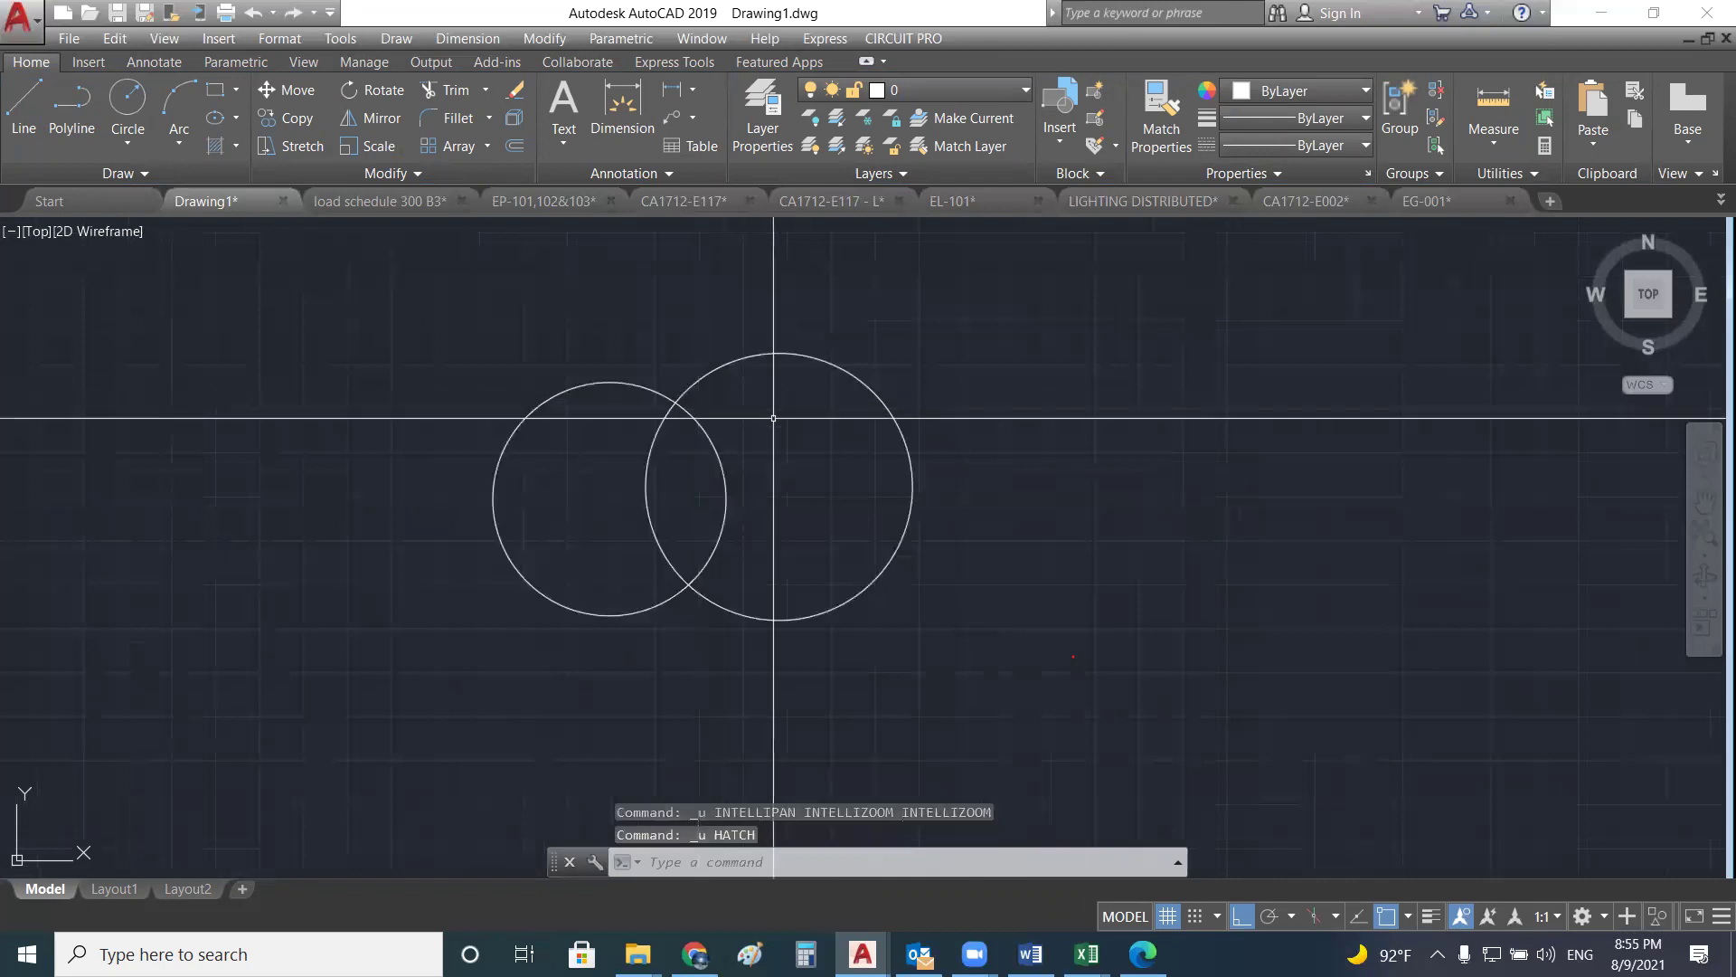
# - Hatch both overlapping circles in one ANSI31 hatch at scale 1 by selecting the two circle outlines as objects
pyautogui.write('hatch')
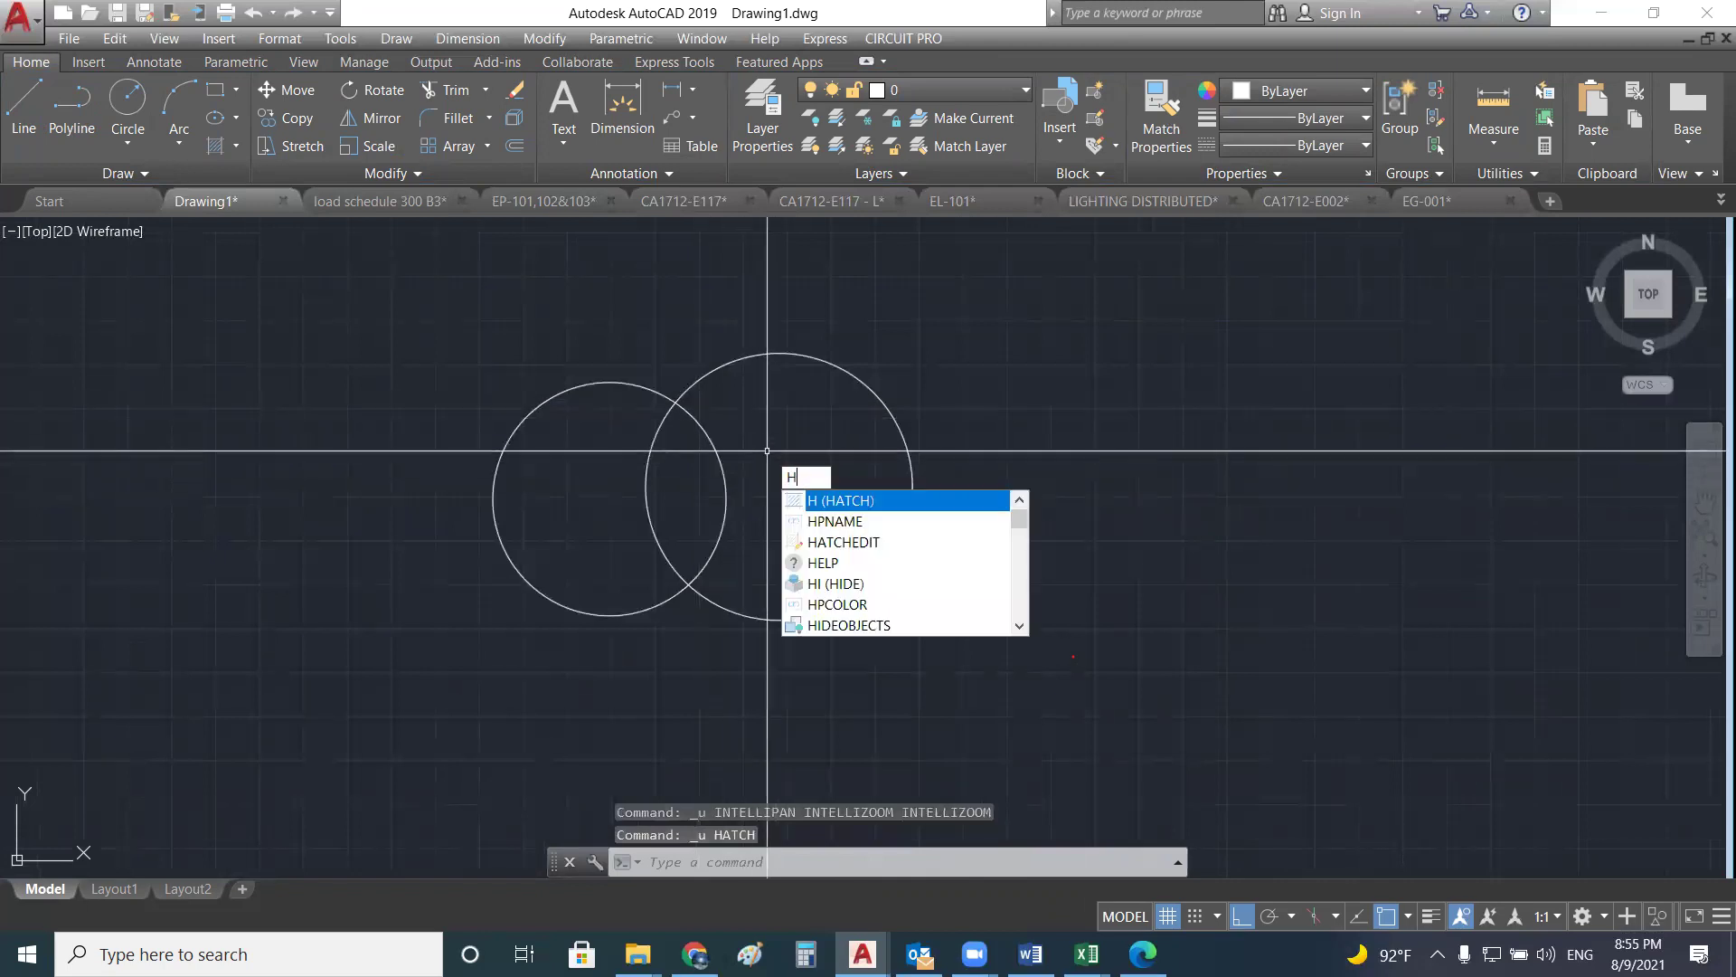
pyautogui.press('Return')
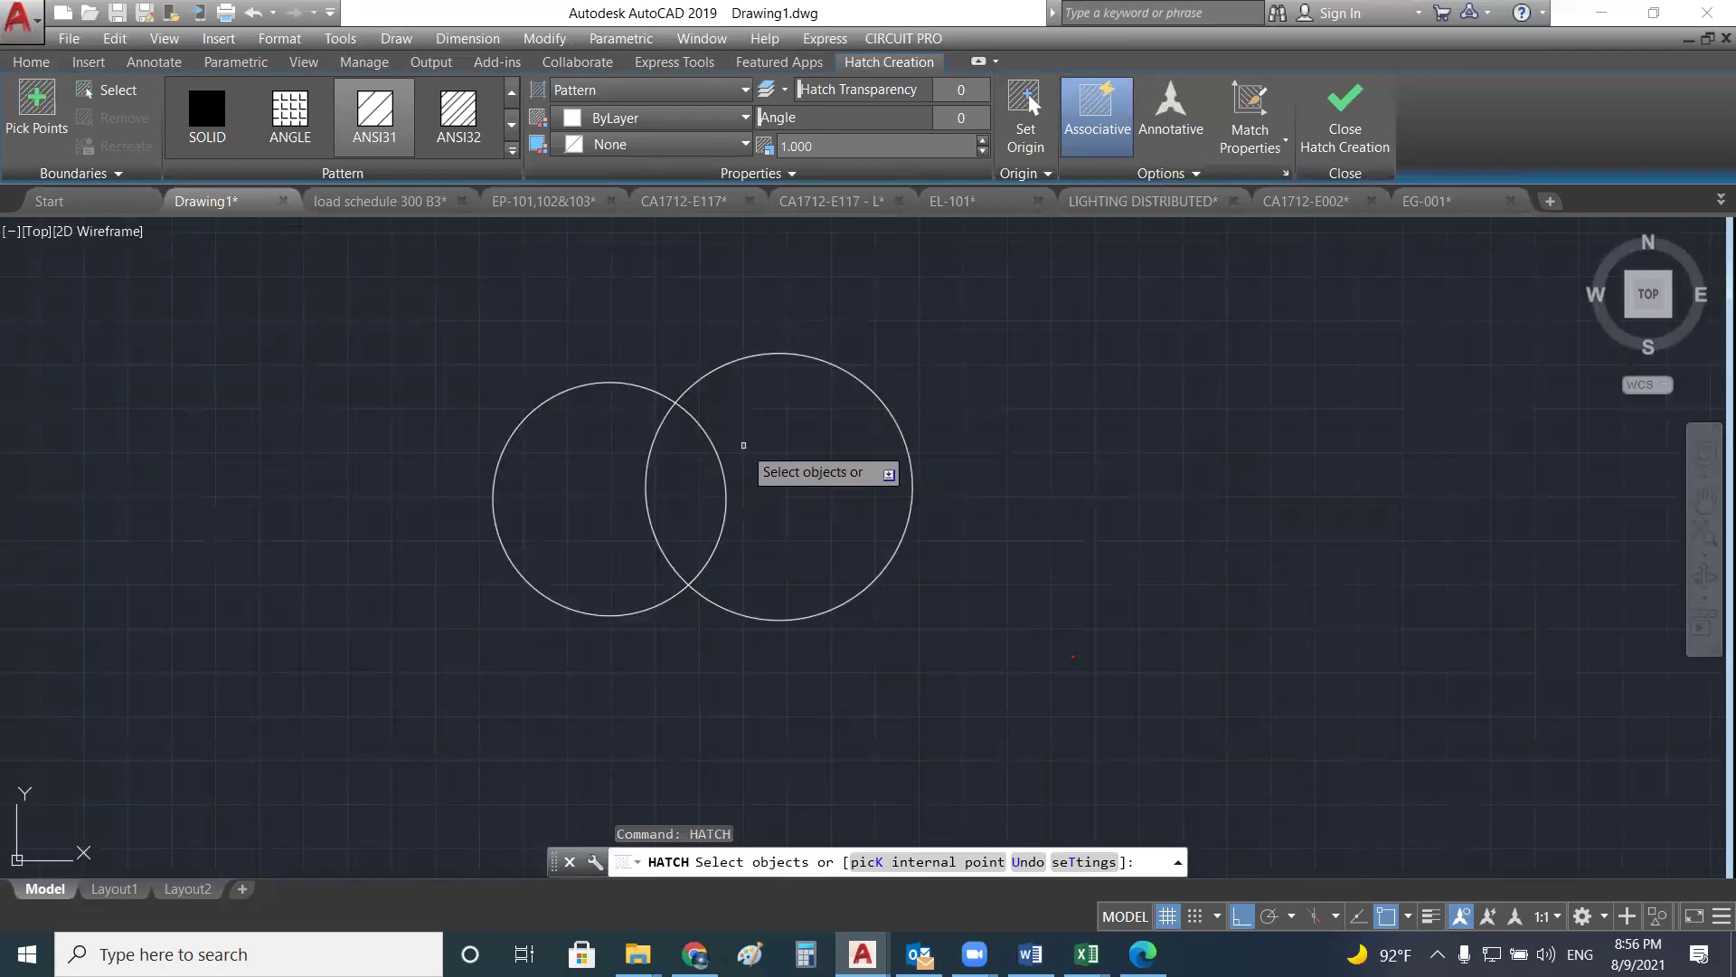
pyautogui.click(855, 371)
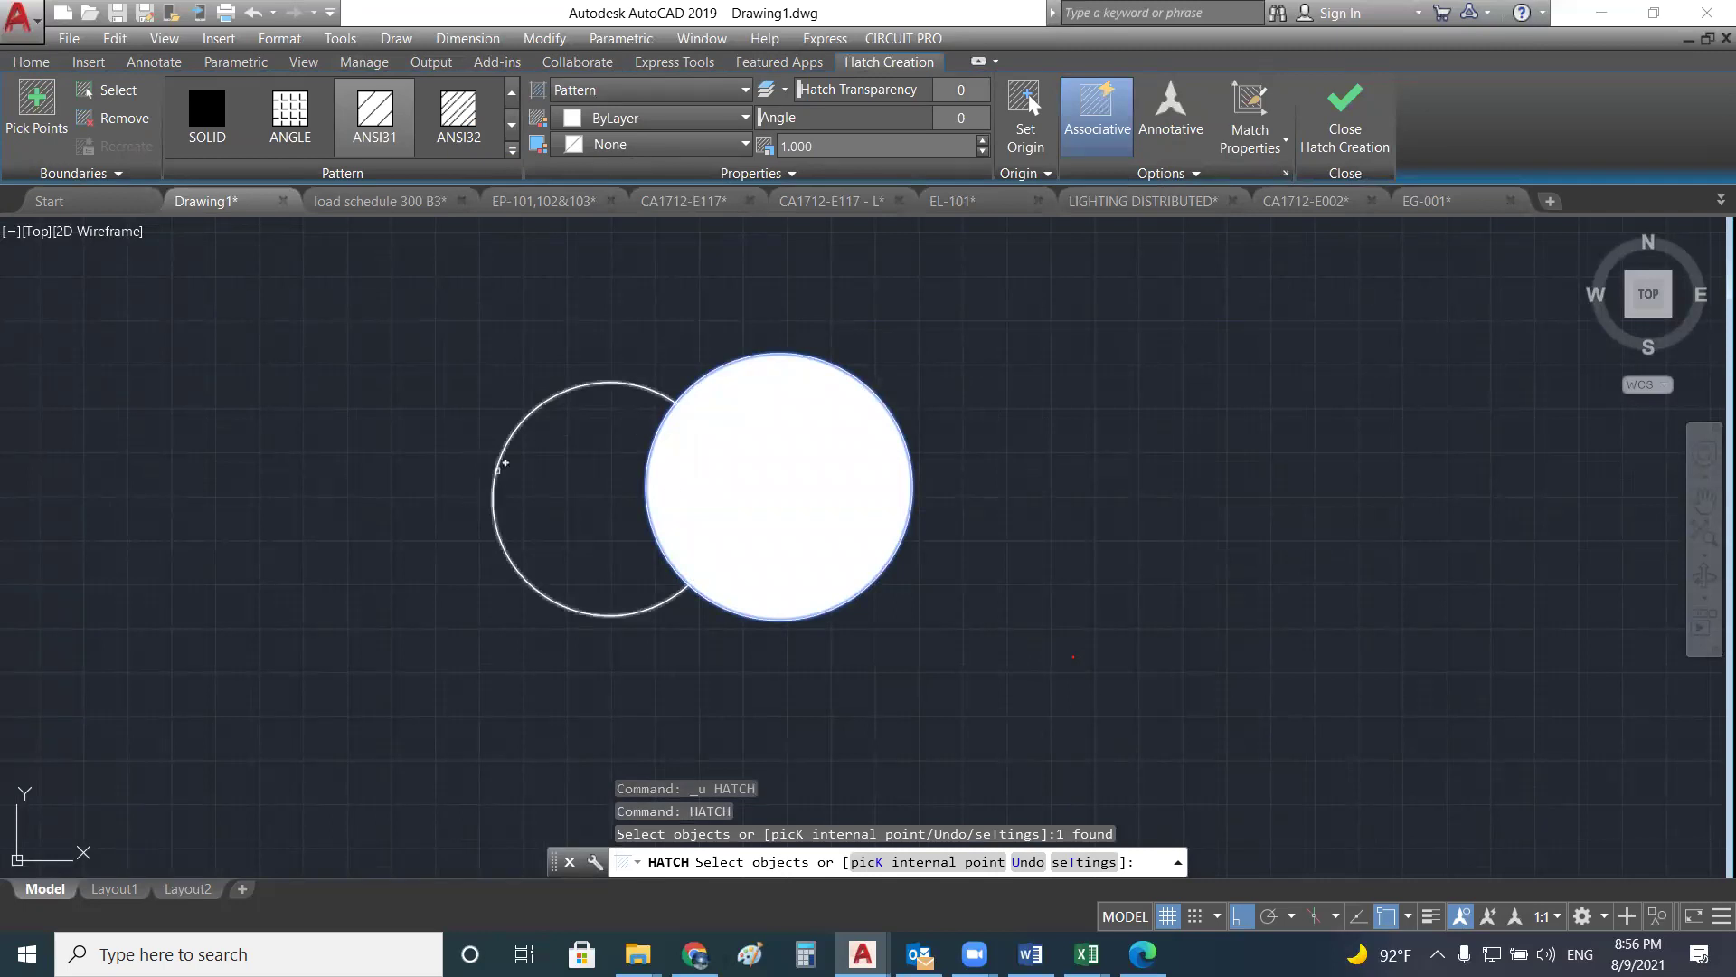
pyautogui.click(529, 416)
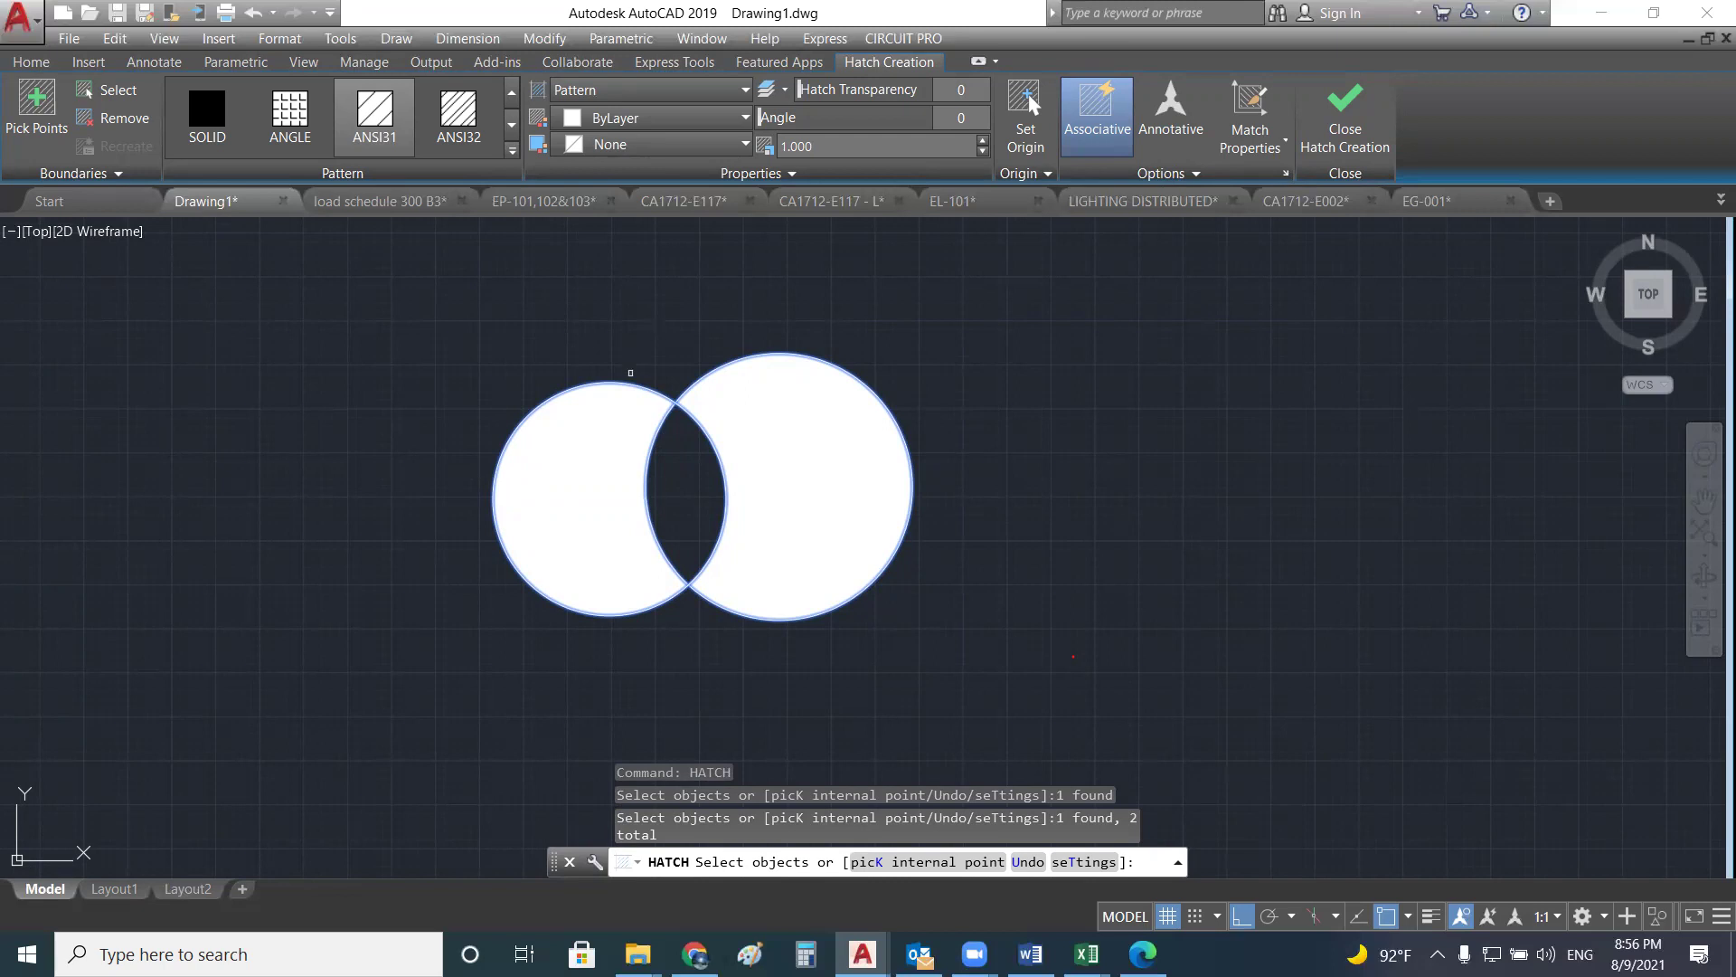
pyautogui.press('Escape')
pyautogui.press('Escape')
pyautogui.press('Escape')
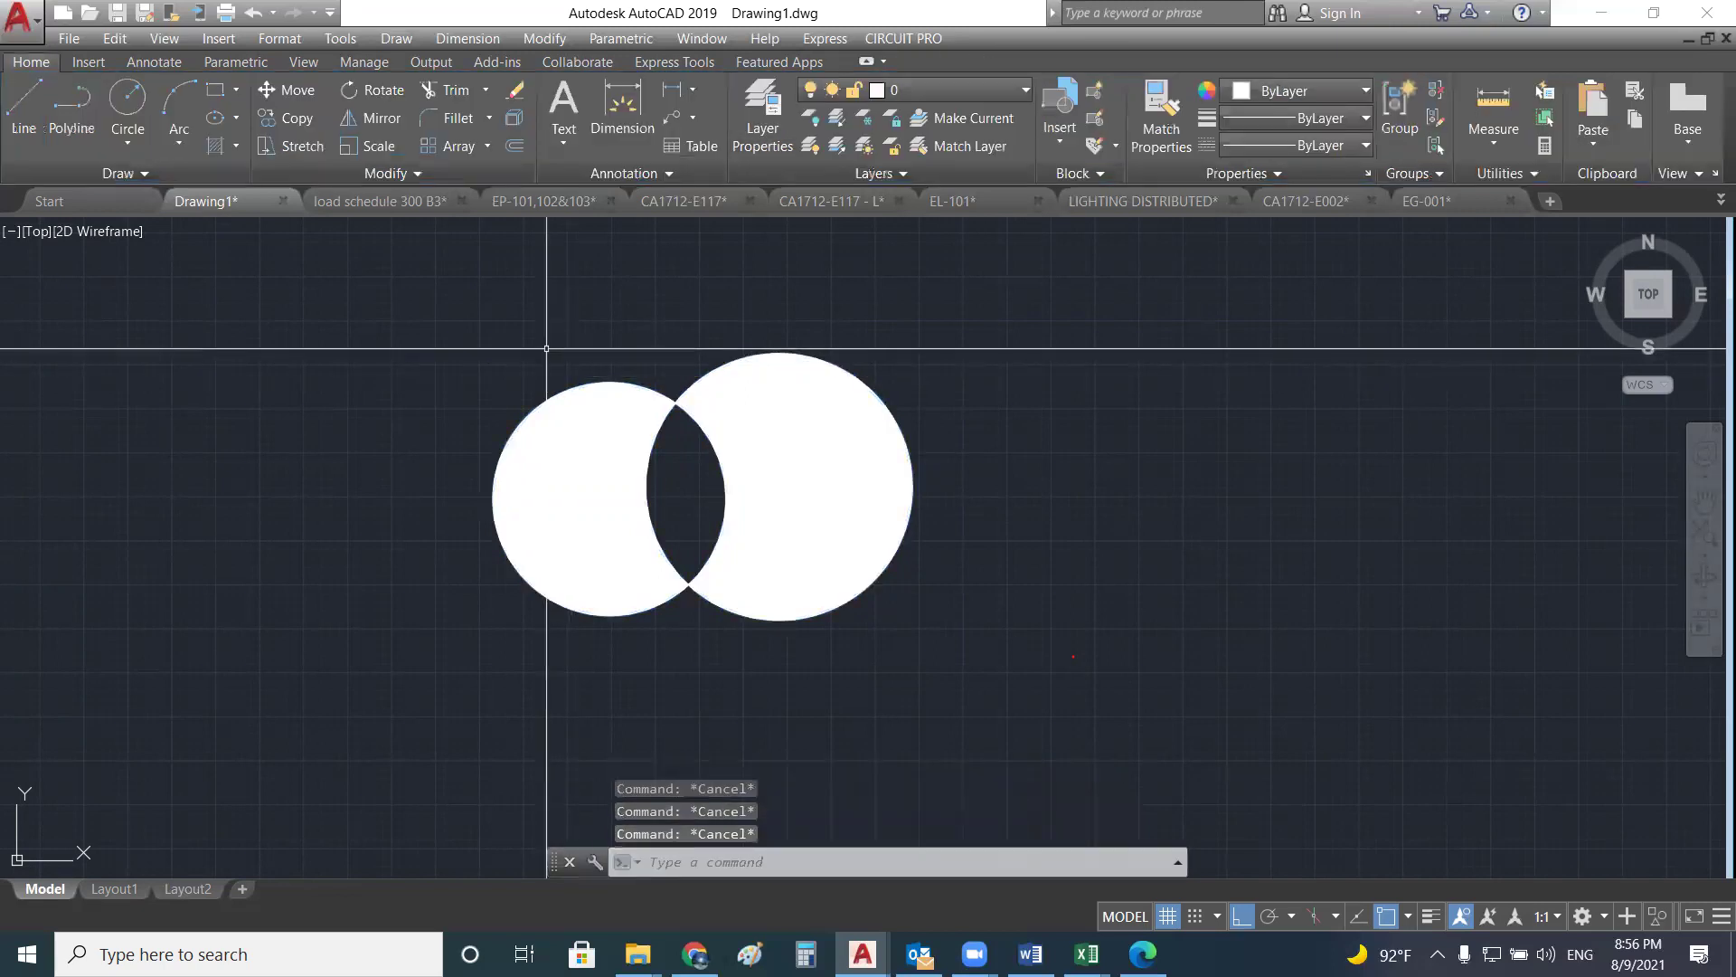
# - Hatch the lower rounded rectangle with ANSI31 by selecting its outline as the boundary object
pyautogui.scroll(-4, 546, 348)
pyautogui.moveTo(687, 481)
pyautogui.mouseDown(button='middle')
pyautogui.moveTo(635, 434)
pyautogui.moveTo(652, 416)
pyautogui.mouseUp(button='middle')
pyautogui.write('HATCH')
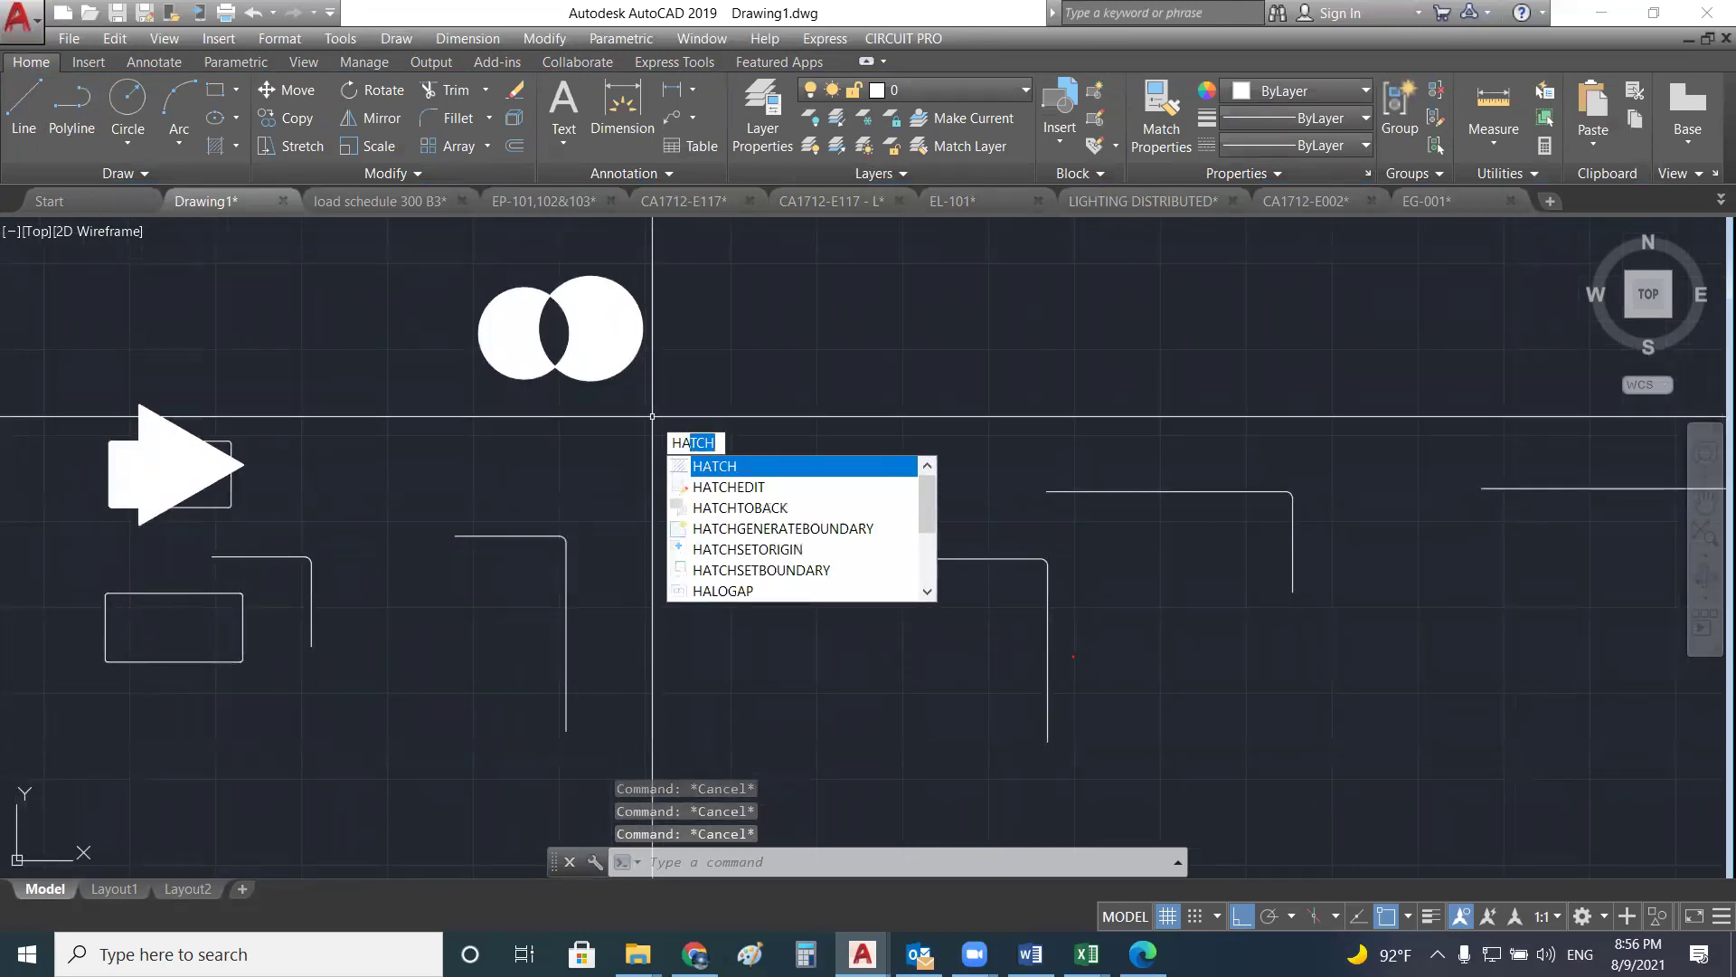
pyautogui.press('Return')
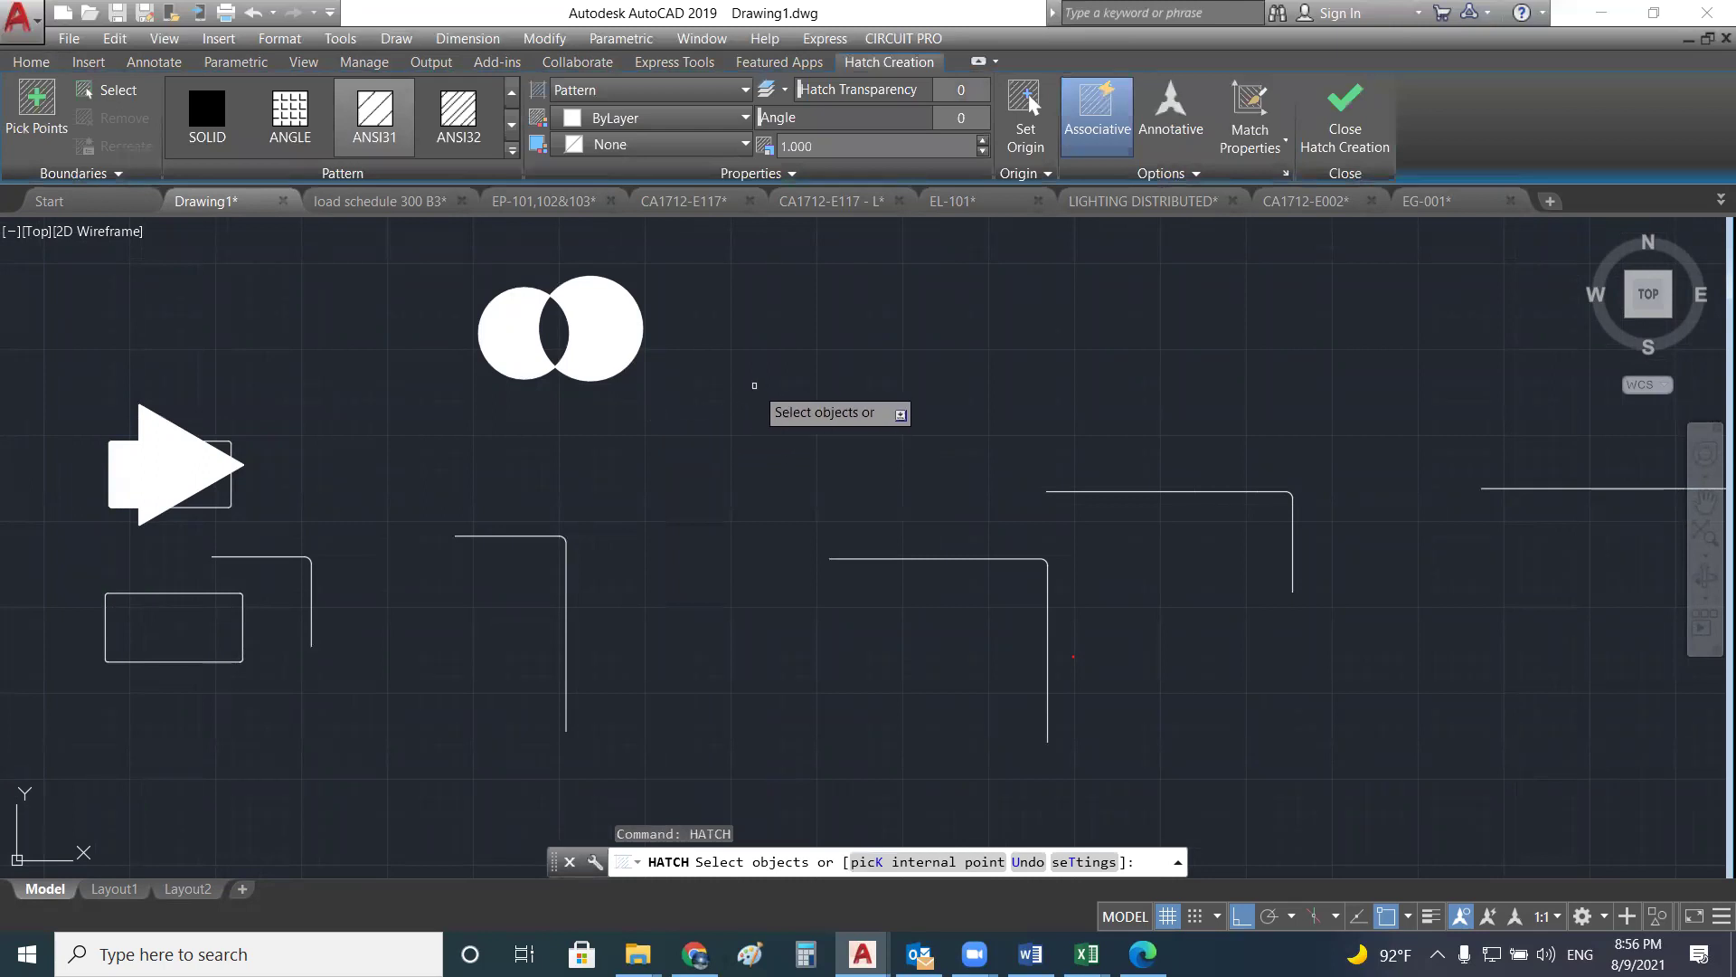
pyautogui.scroll(3, 233, 618)
pyautogui.moveTo(302, 582); pyautogui.dragTo(734, 516, button='middle')
pyautogui.click(740, 507)
pyautogui.click(738, 499)
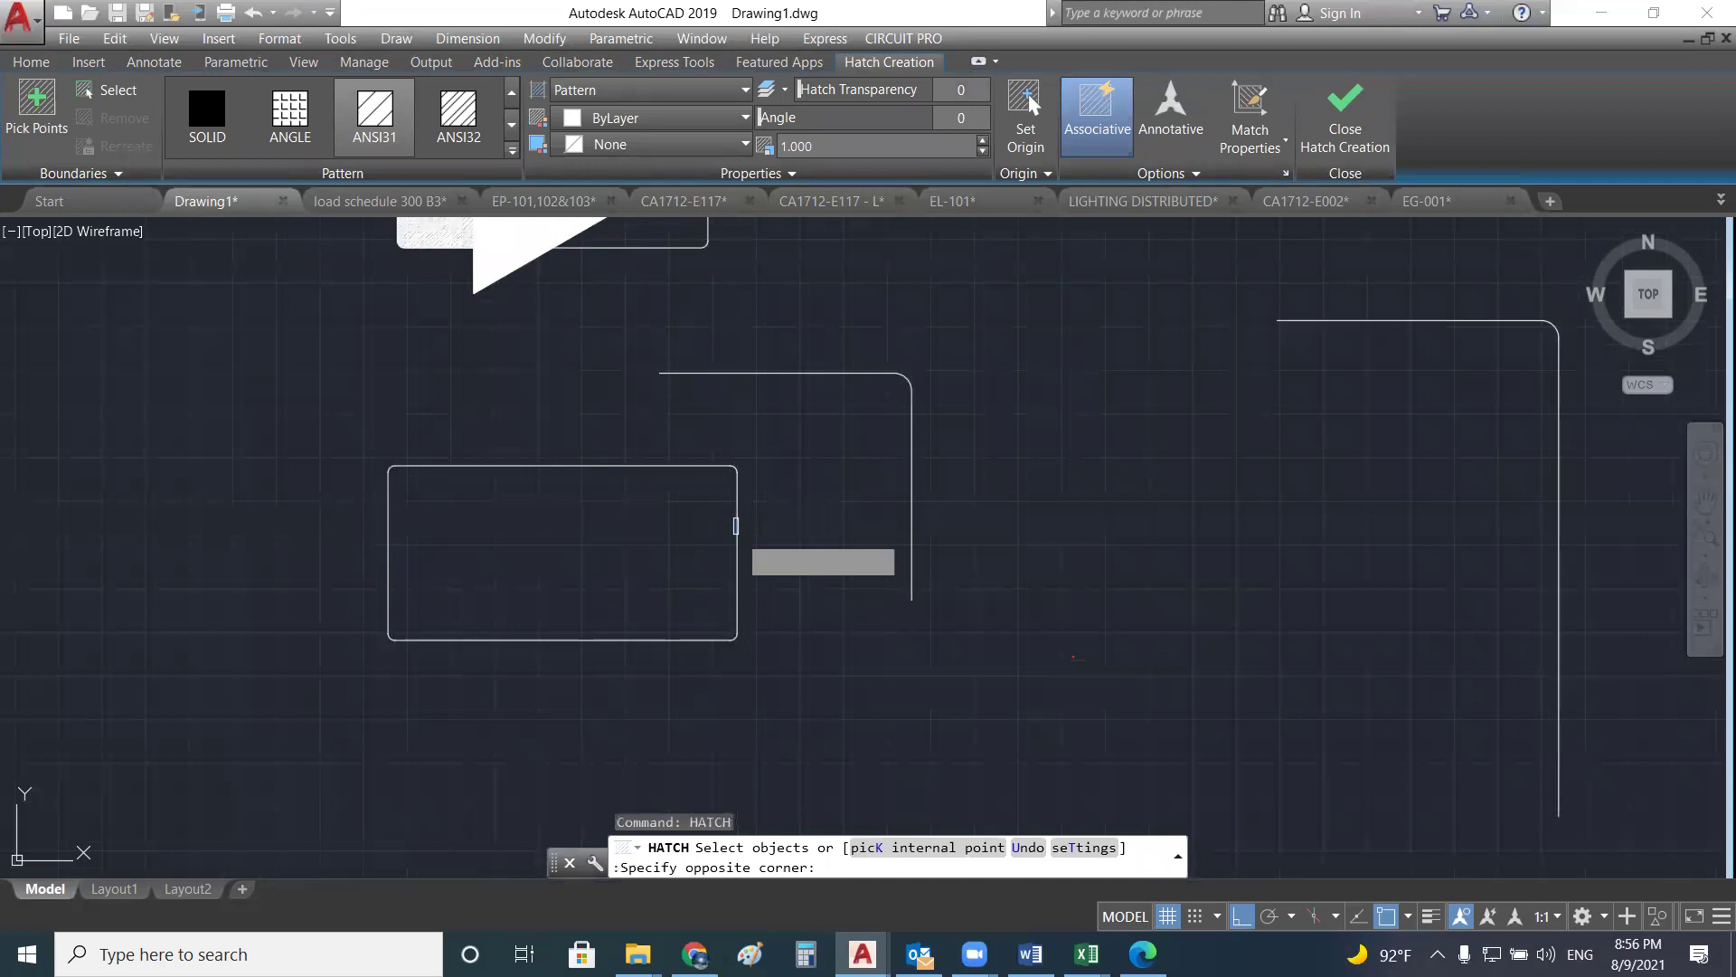
pyautogui.click(736, 492)
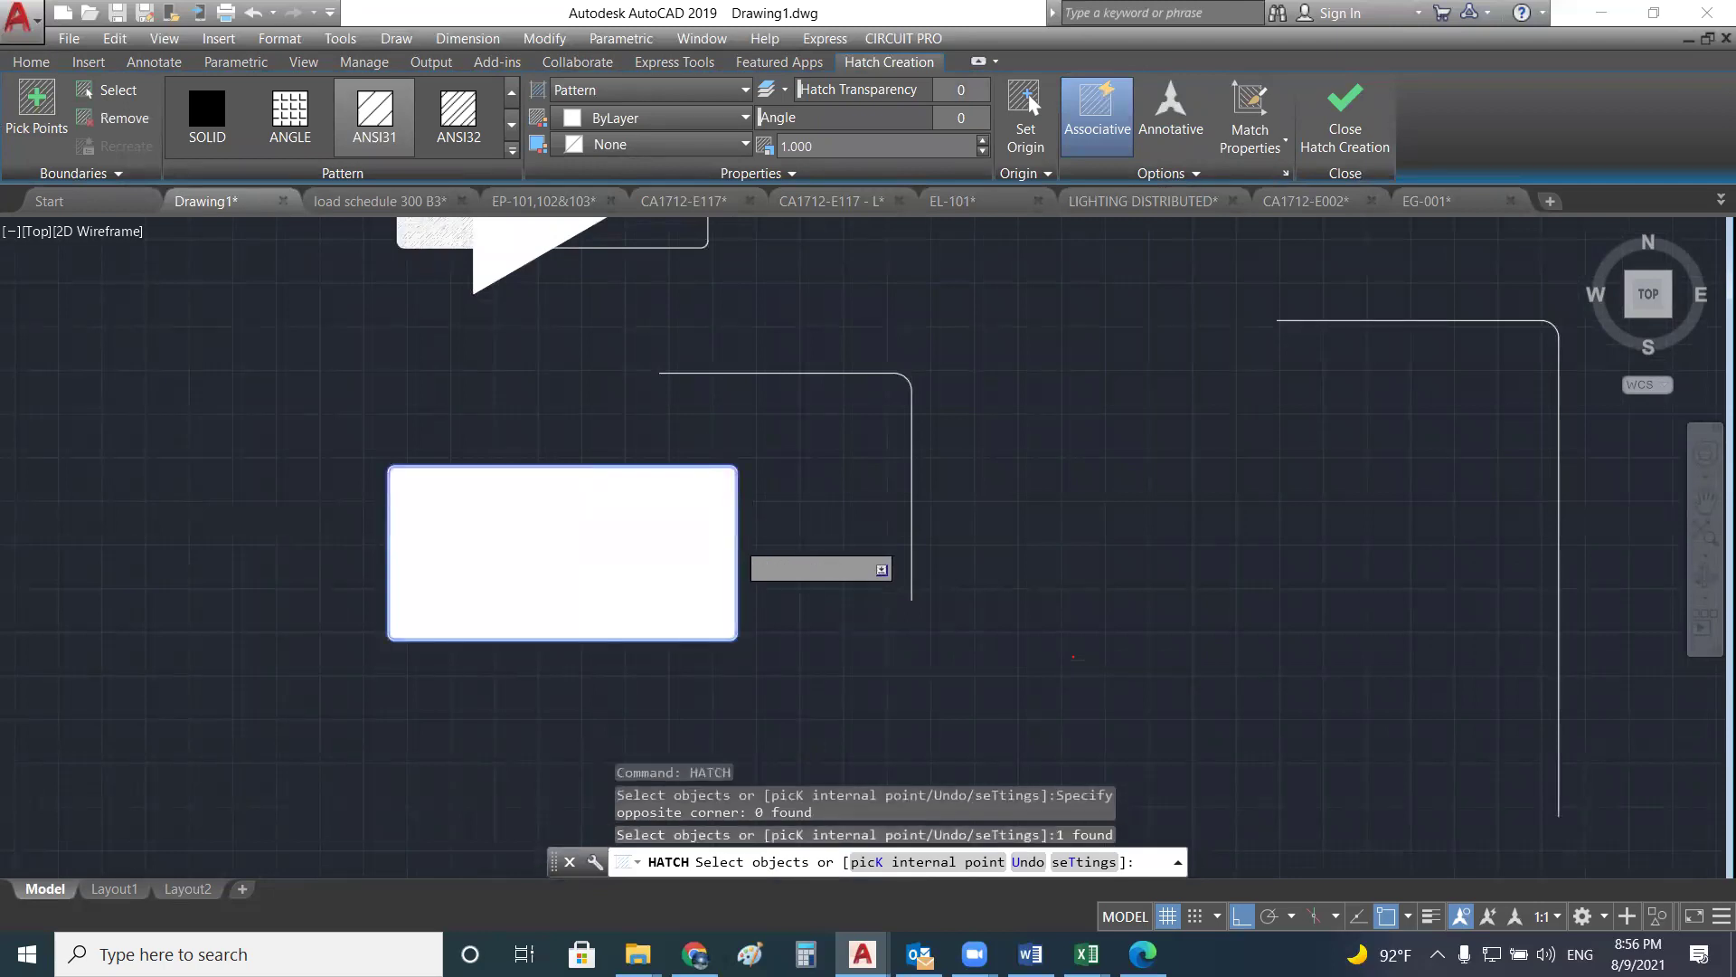
pyautogui.scroll(-4, 710, 473)
pyautogui.press('Escape')
pyautogui.press('Escape')
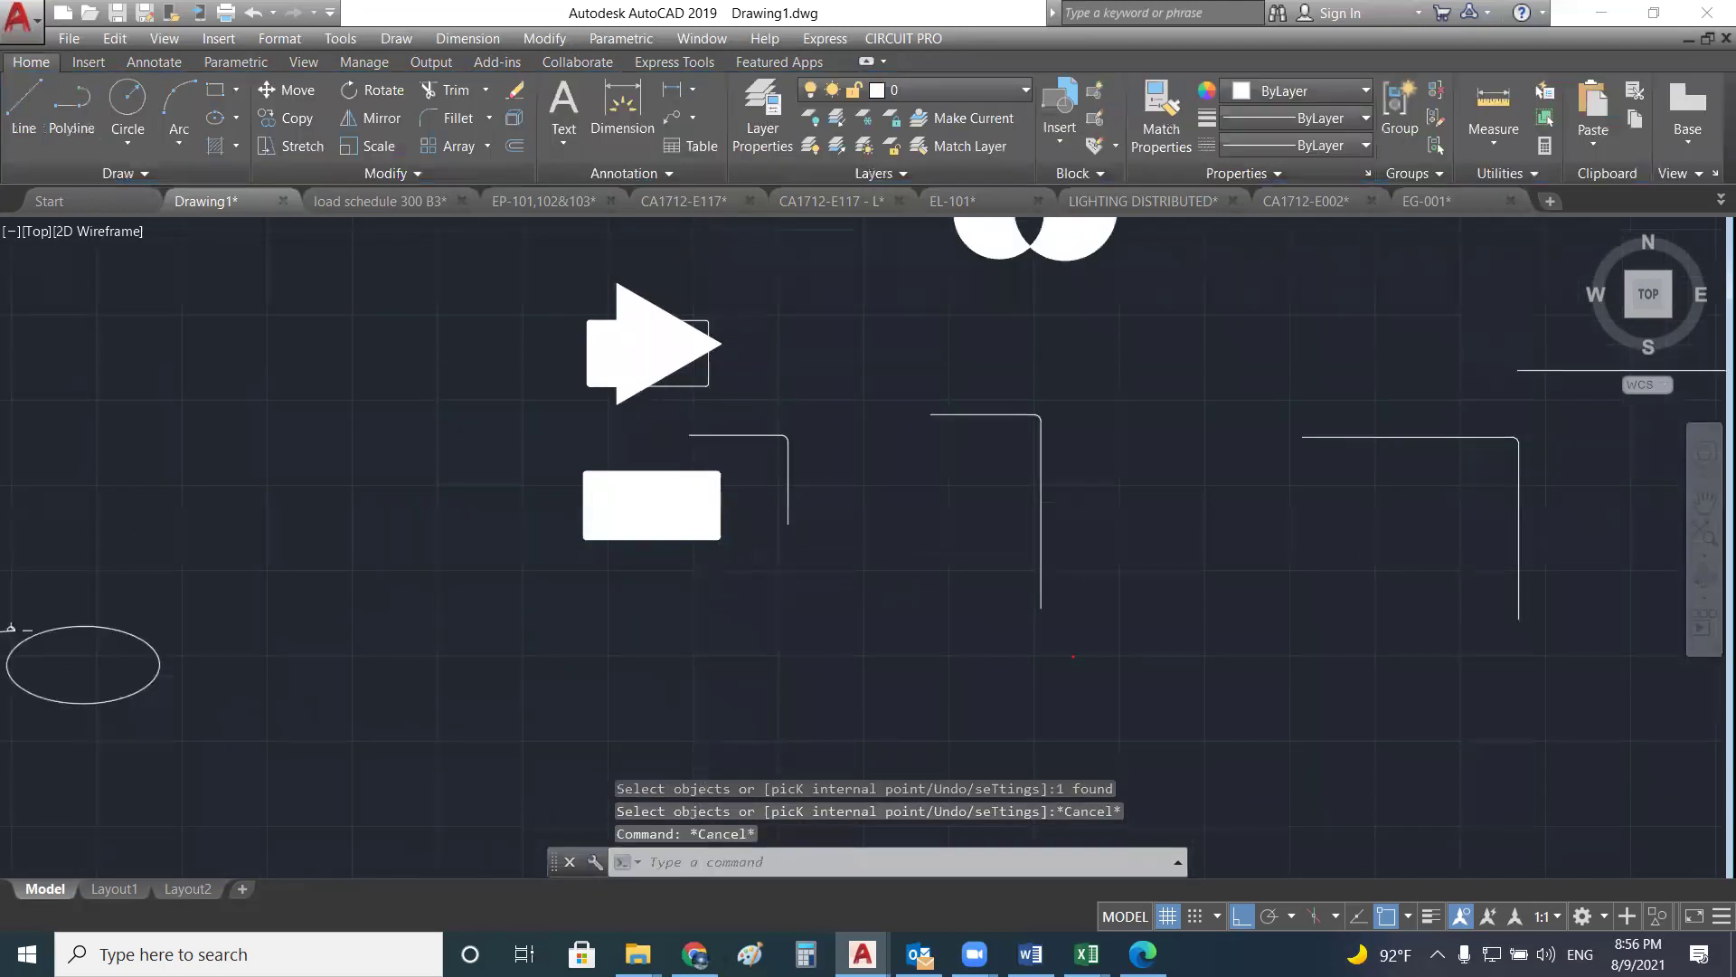
# - Hatch the part of the upper rectangle below the triangle's lower edge by internal point, using ANSI31 at scale 1
pyautogui.scroll(4, 705, 373)
pyautogui.press('Escape')
pyautogui.write('h')
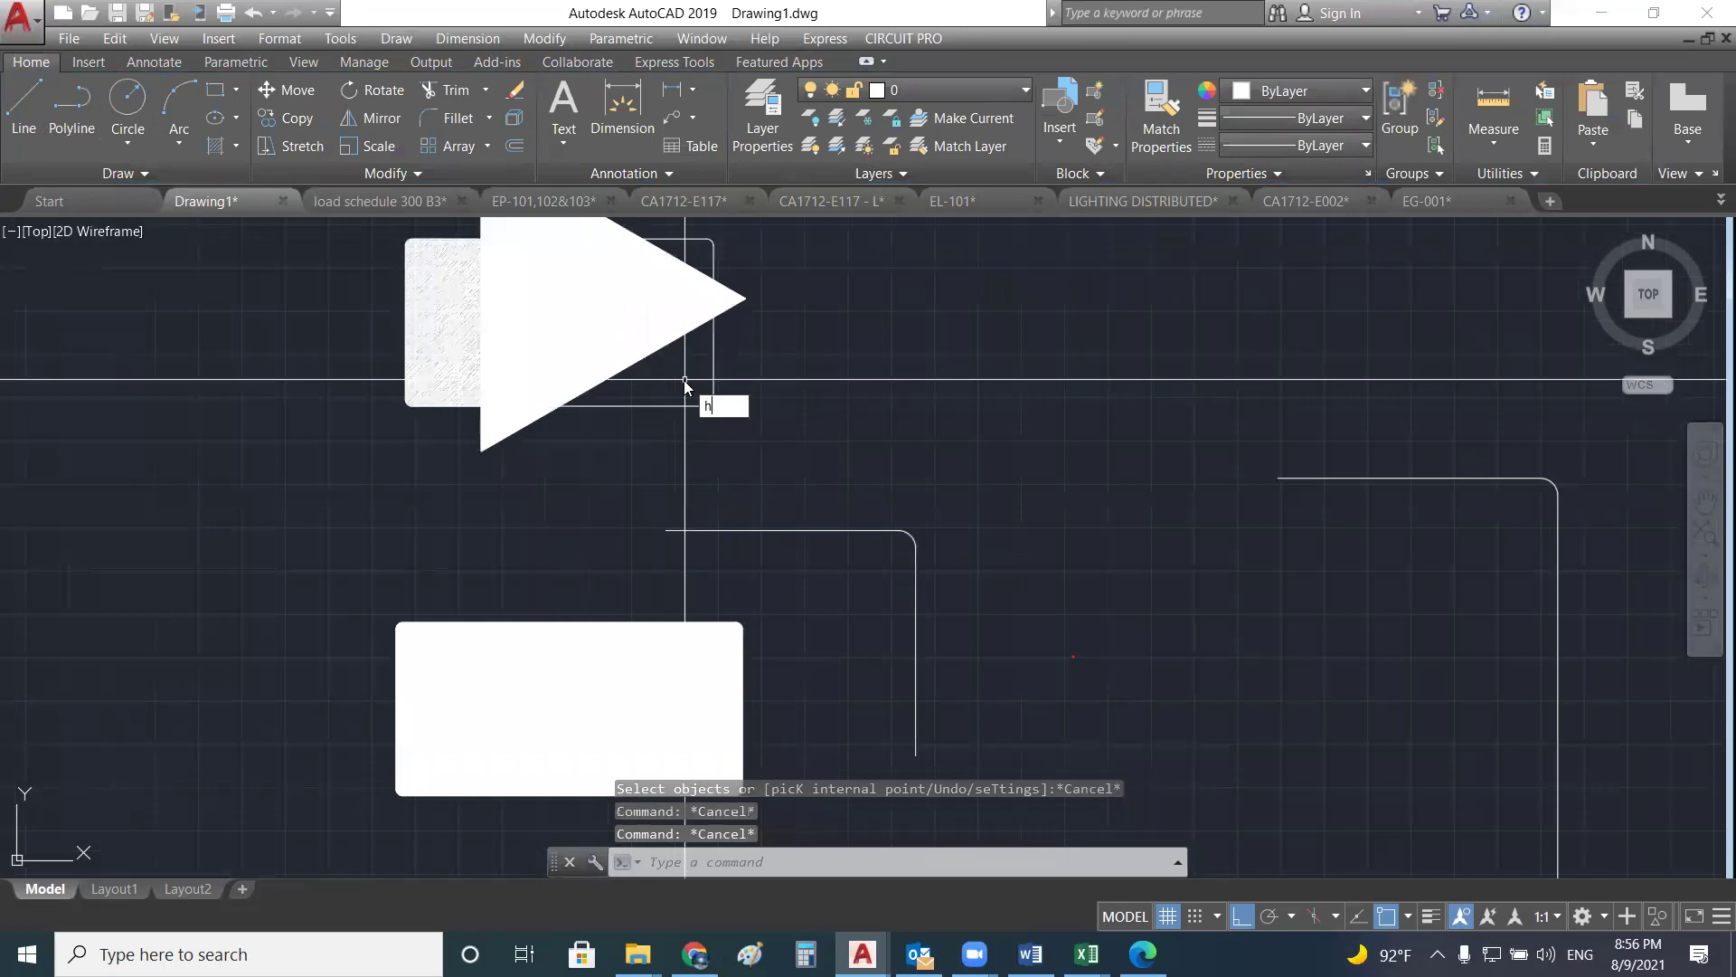
pyautogui.write('a')
pyautogui.press('Return')
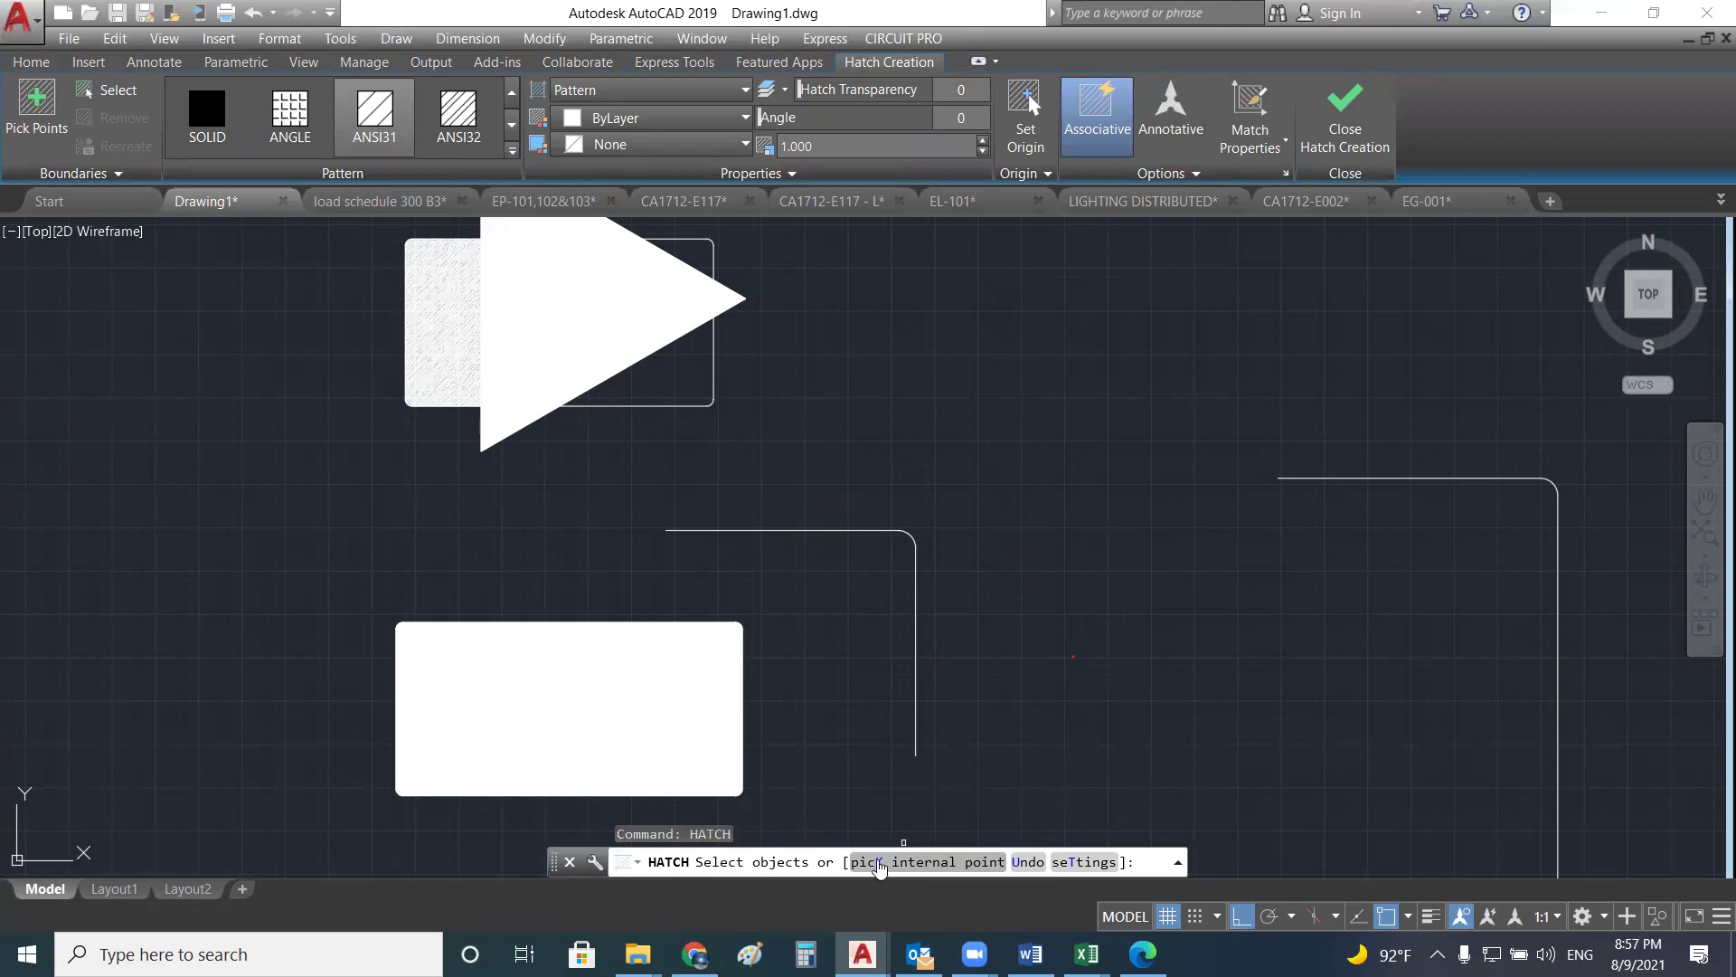
pyautogui.write('k')
pyautogui.press('Return')
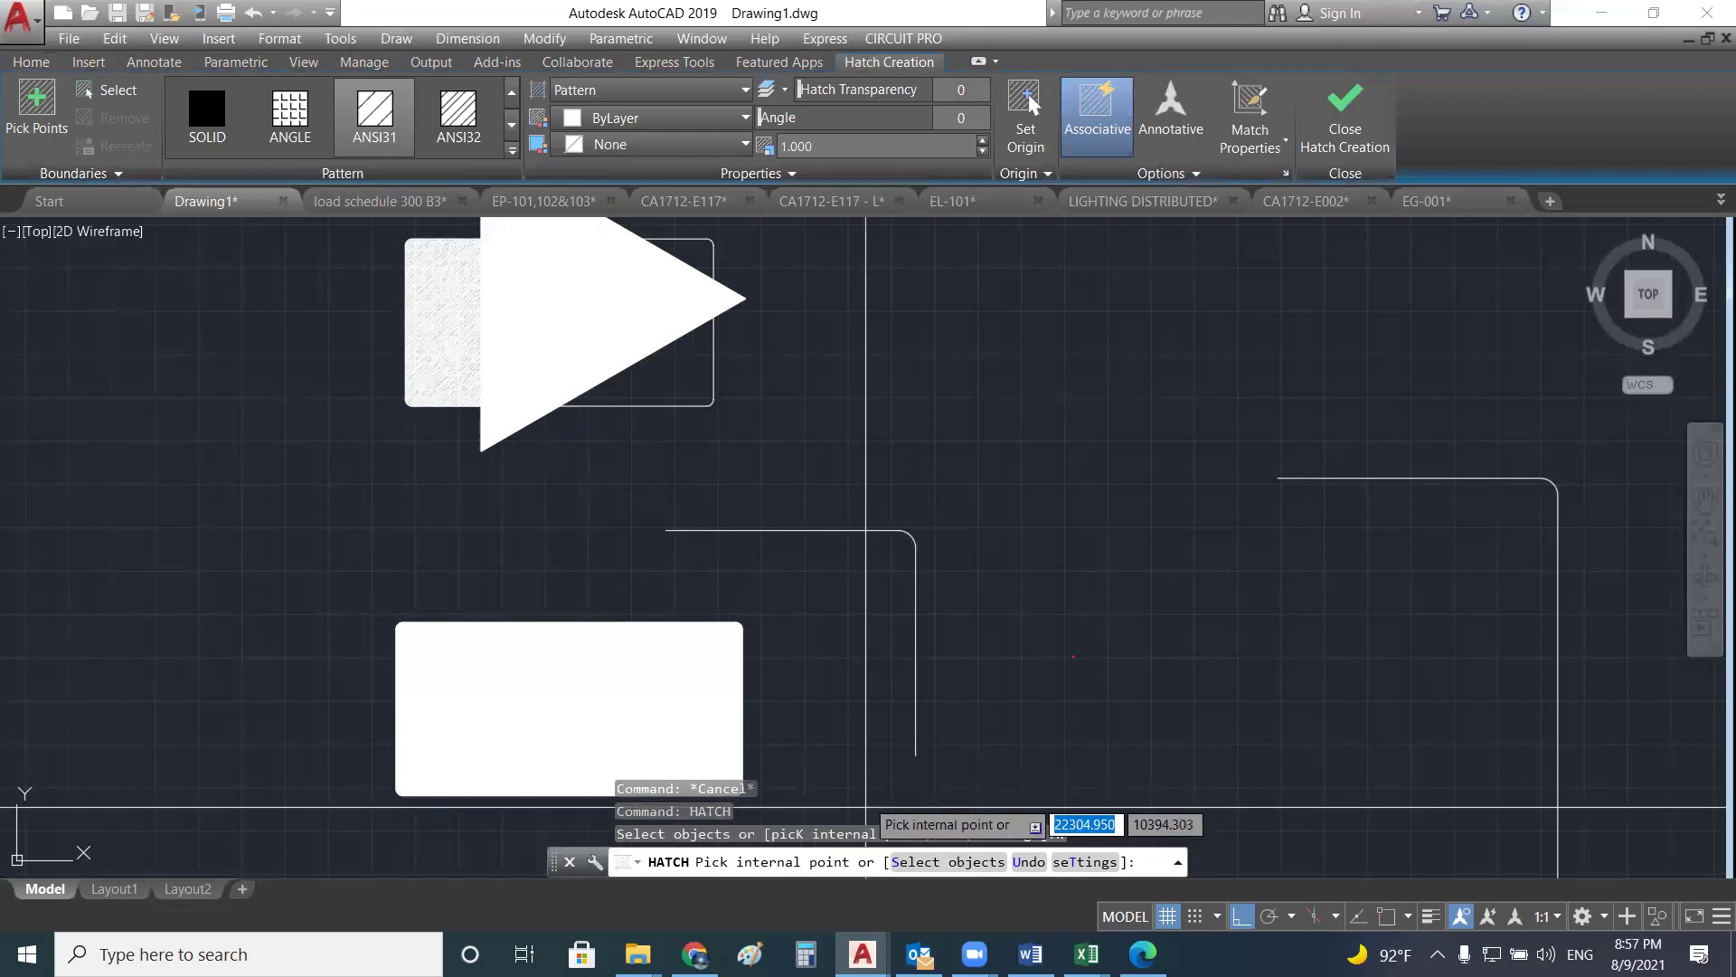
pyautogui.click(667, 376)
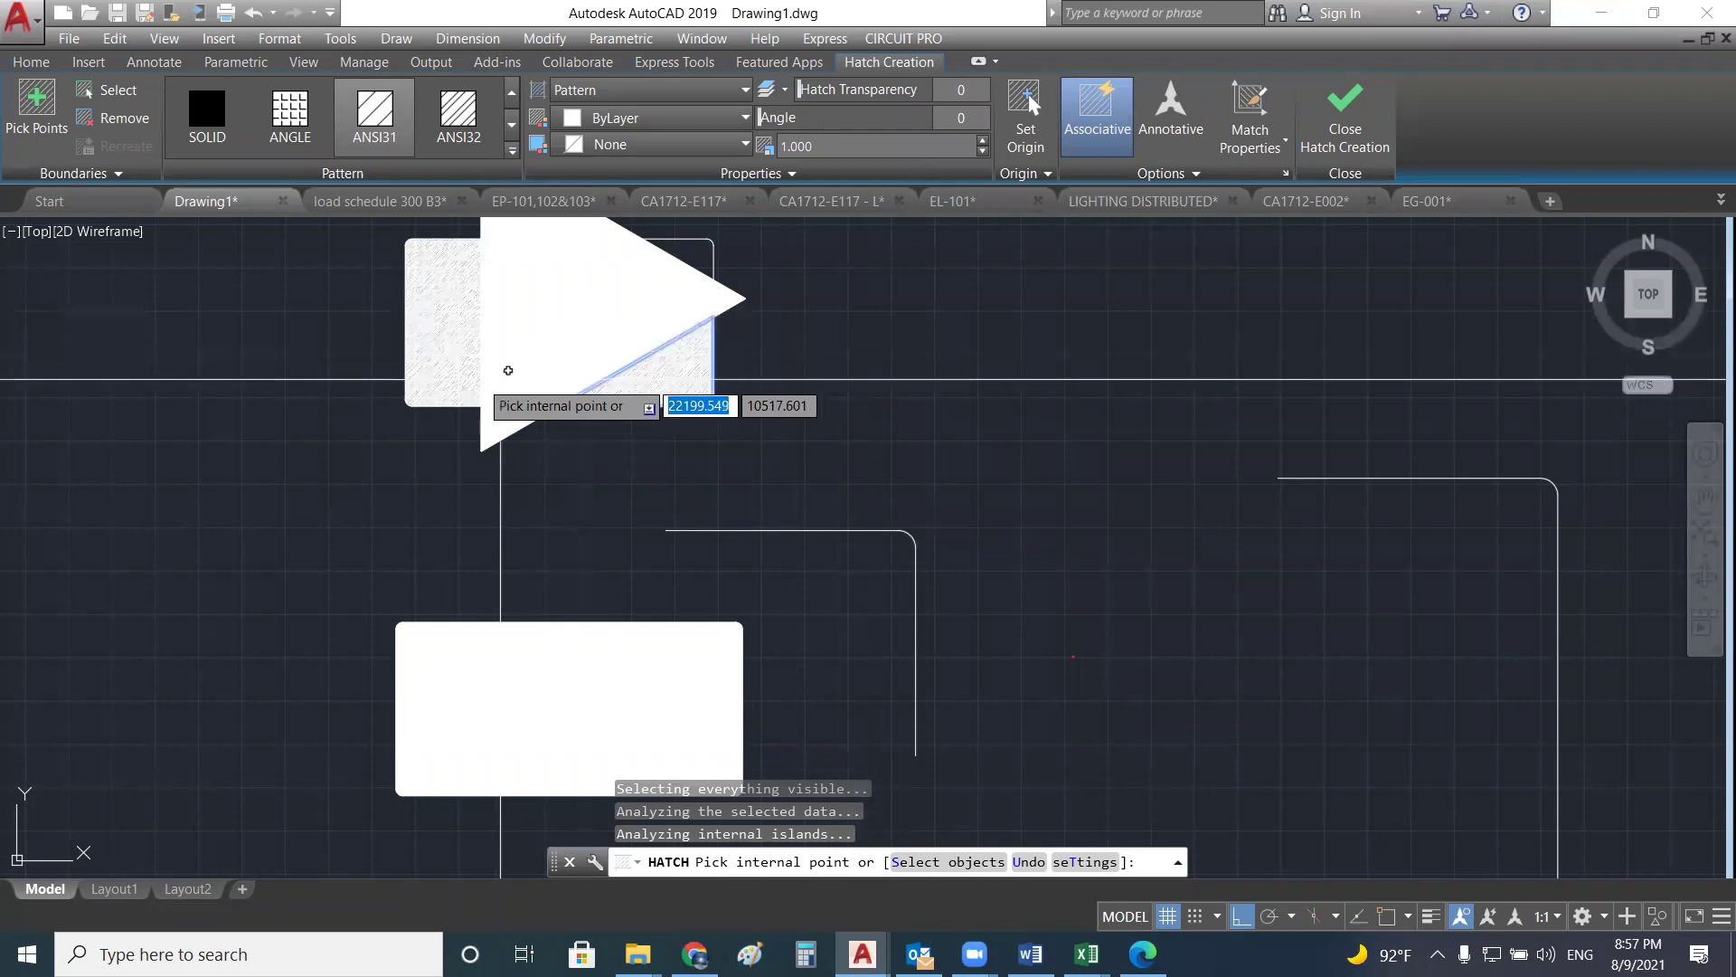
pyautogui.scroll(-4, 452, 369)
pyautogui.moveTo(452, 369)
pyautogui.mouseDown(button='middle')
pyautogui.moveTo(554, 341)
pyautogui.moveTo(980, 371)
pyautogui.moveTo(510, 381)
pyautogui.moveTo(636, 395)
pyautogui.mouseUp(button='middle')
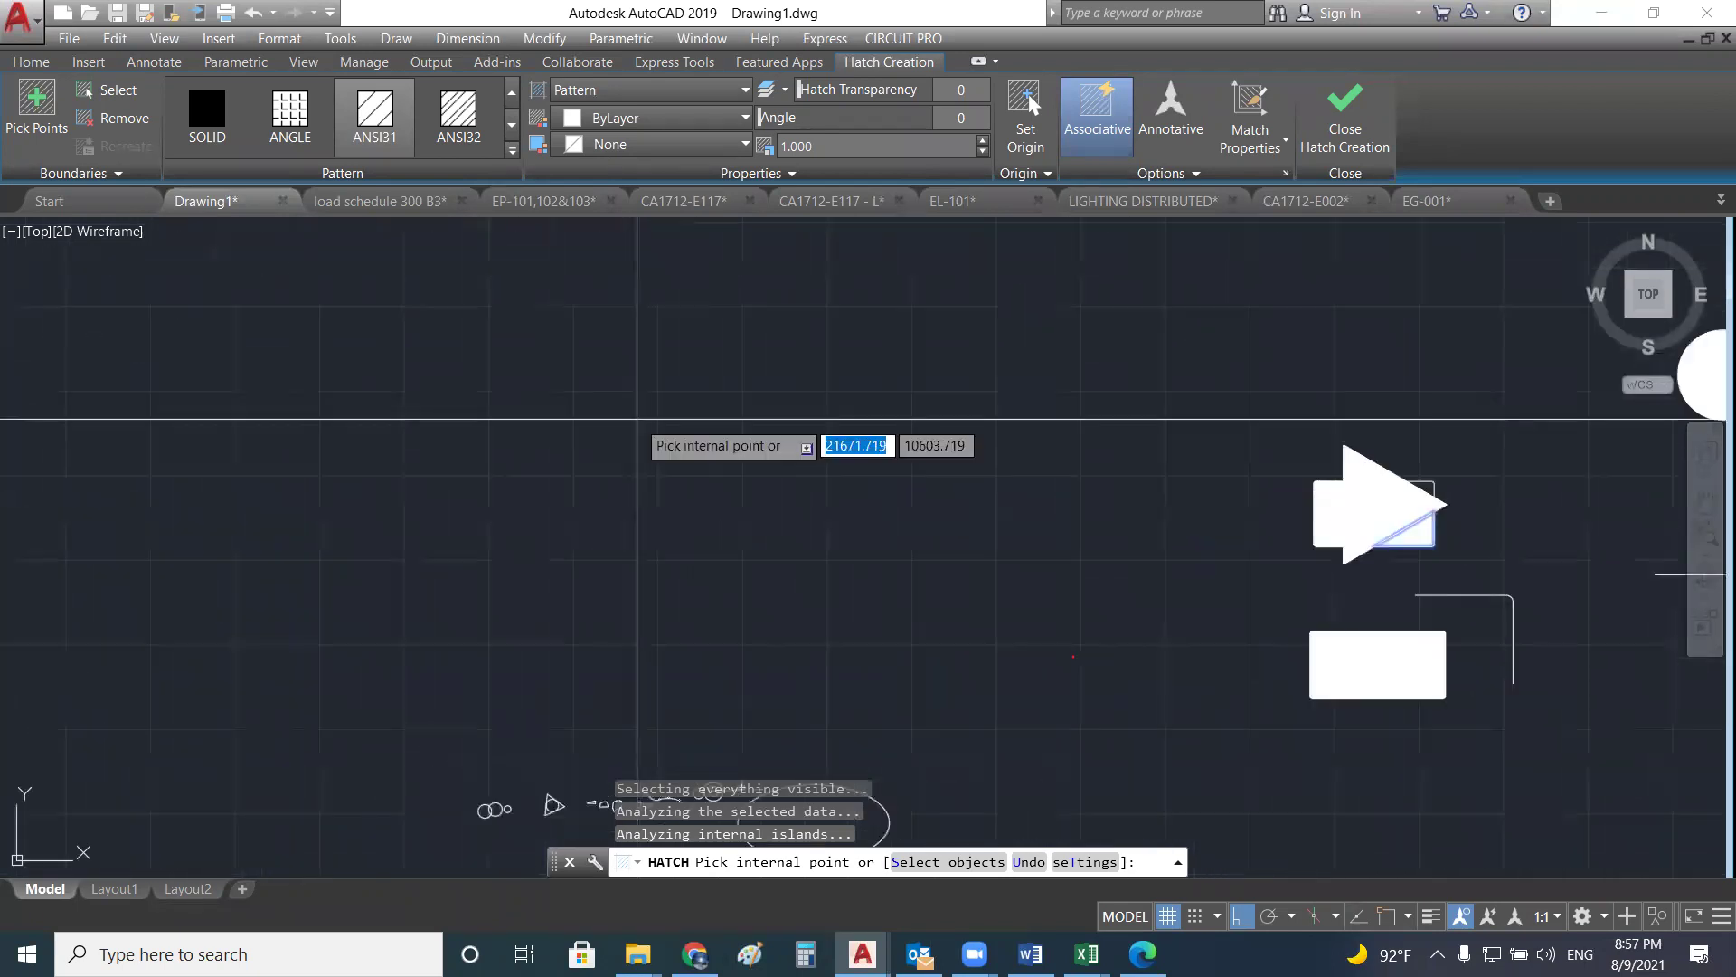
pyautogui.press('Escape')
pyautogui.press('Escape')
pyautogui.press('Escape')
pyautogui.press('Escape')
# - Draw a long horizontal line in the empty area to the left of the hatched triangle and rectangles
pyautogui.write('l')
pyautogui.press('Return')
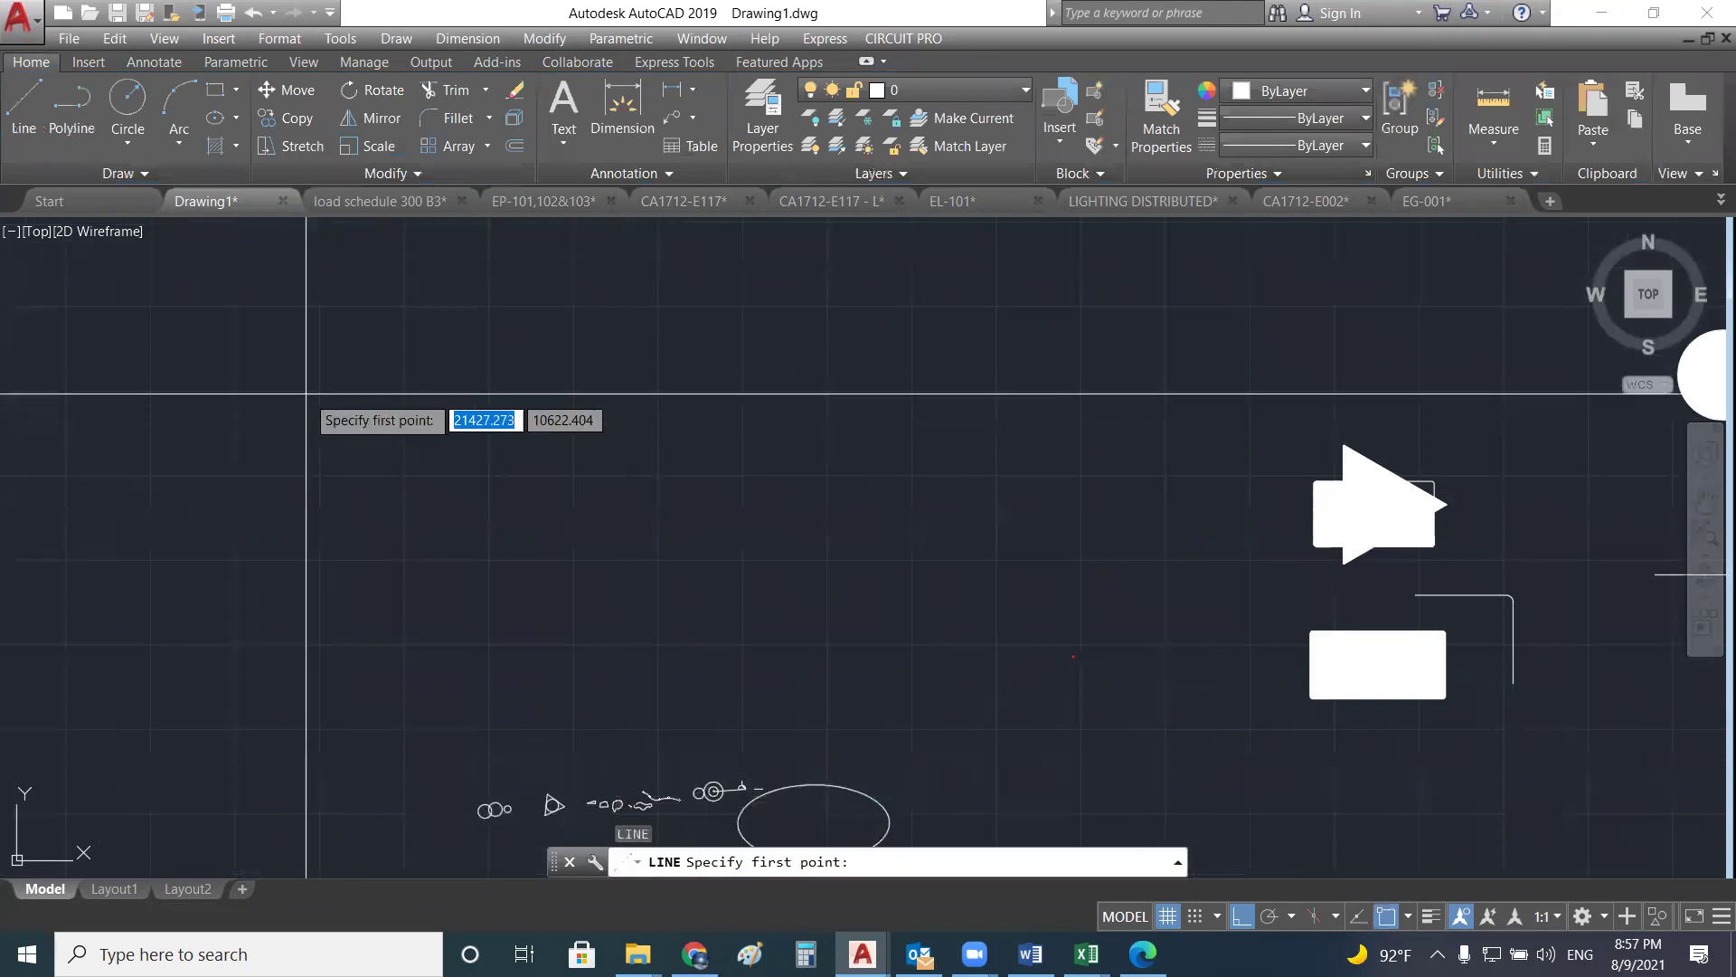
pyautogui.click(246, 395)
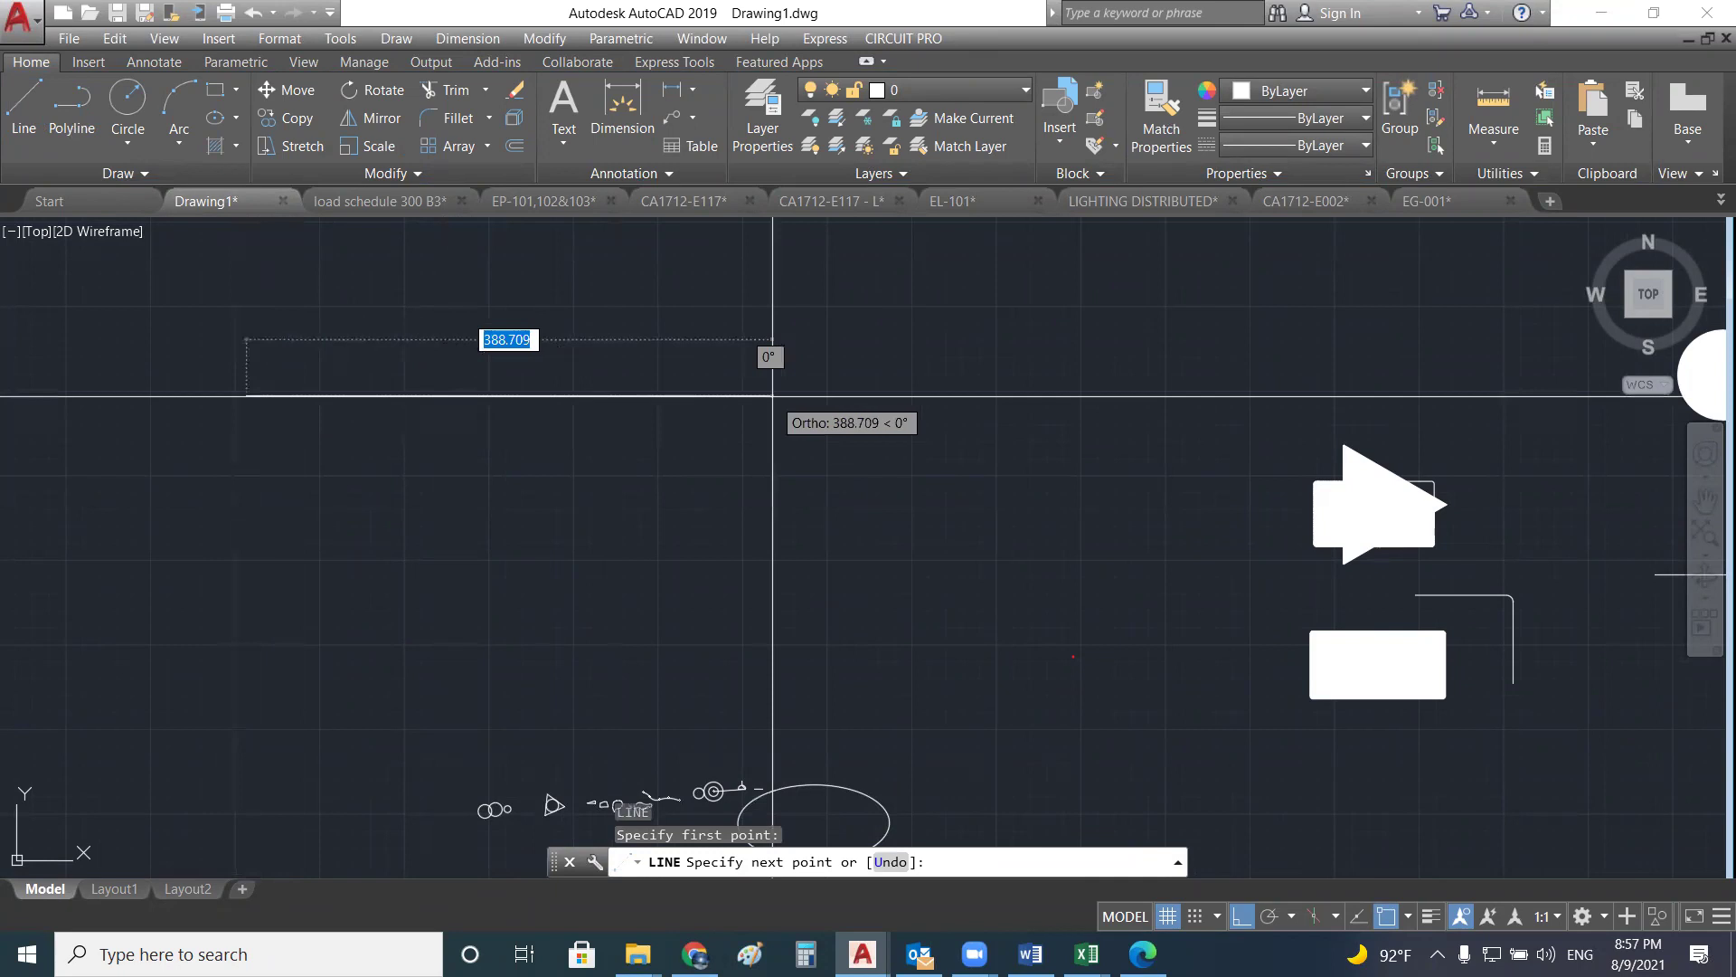
pyautogui.click(820, 395)
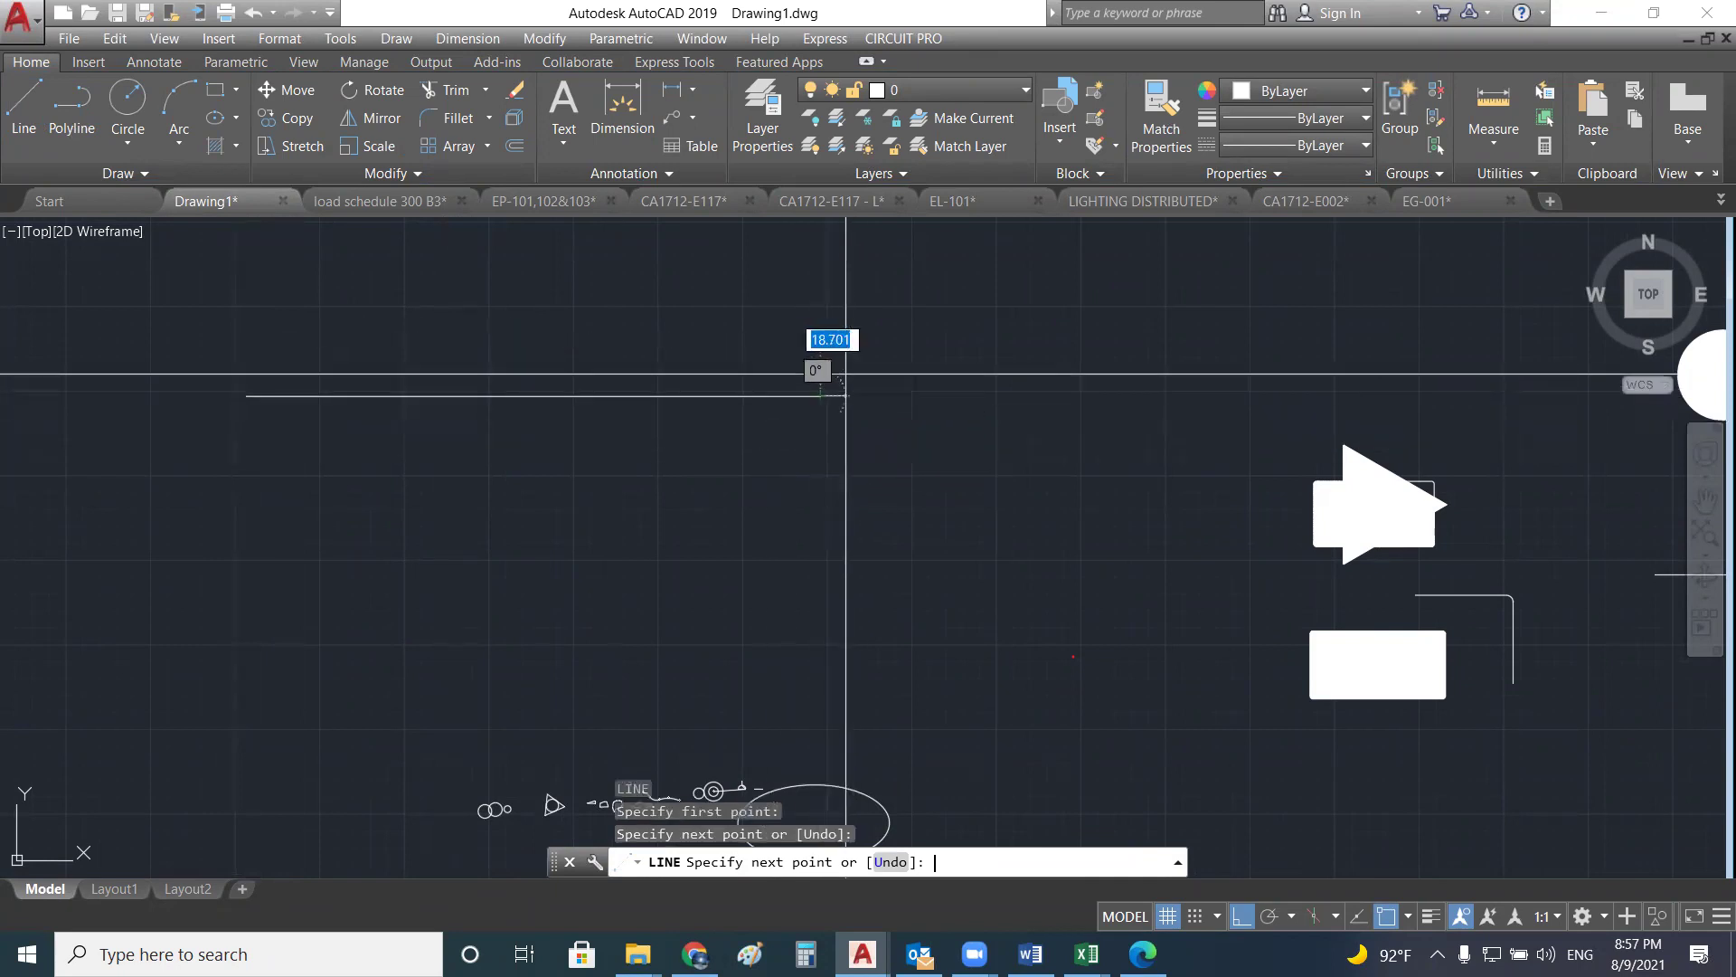
pyautogui.press('Return')
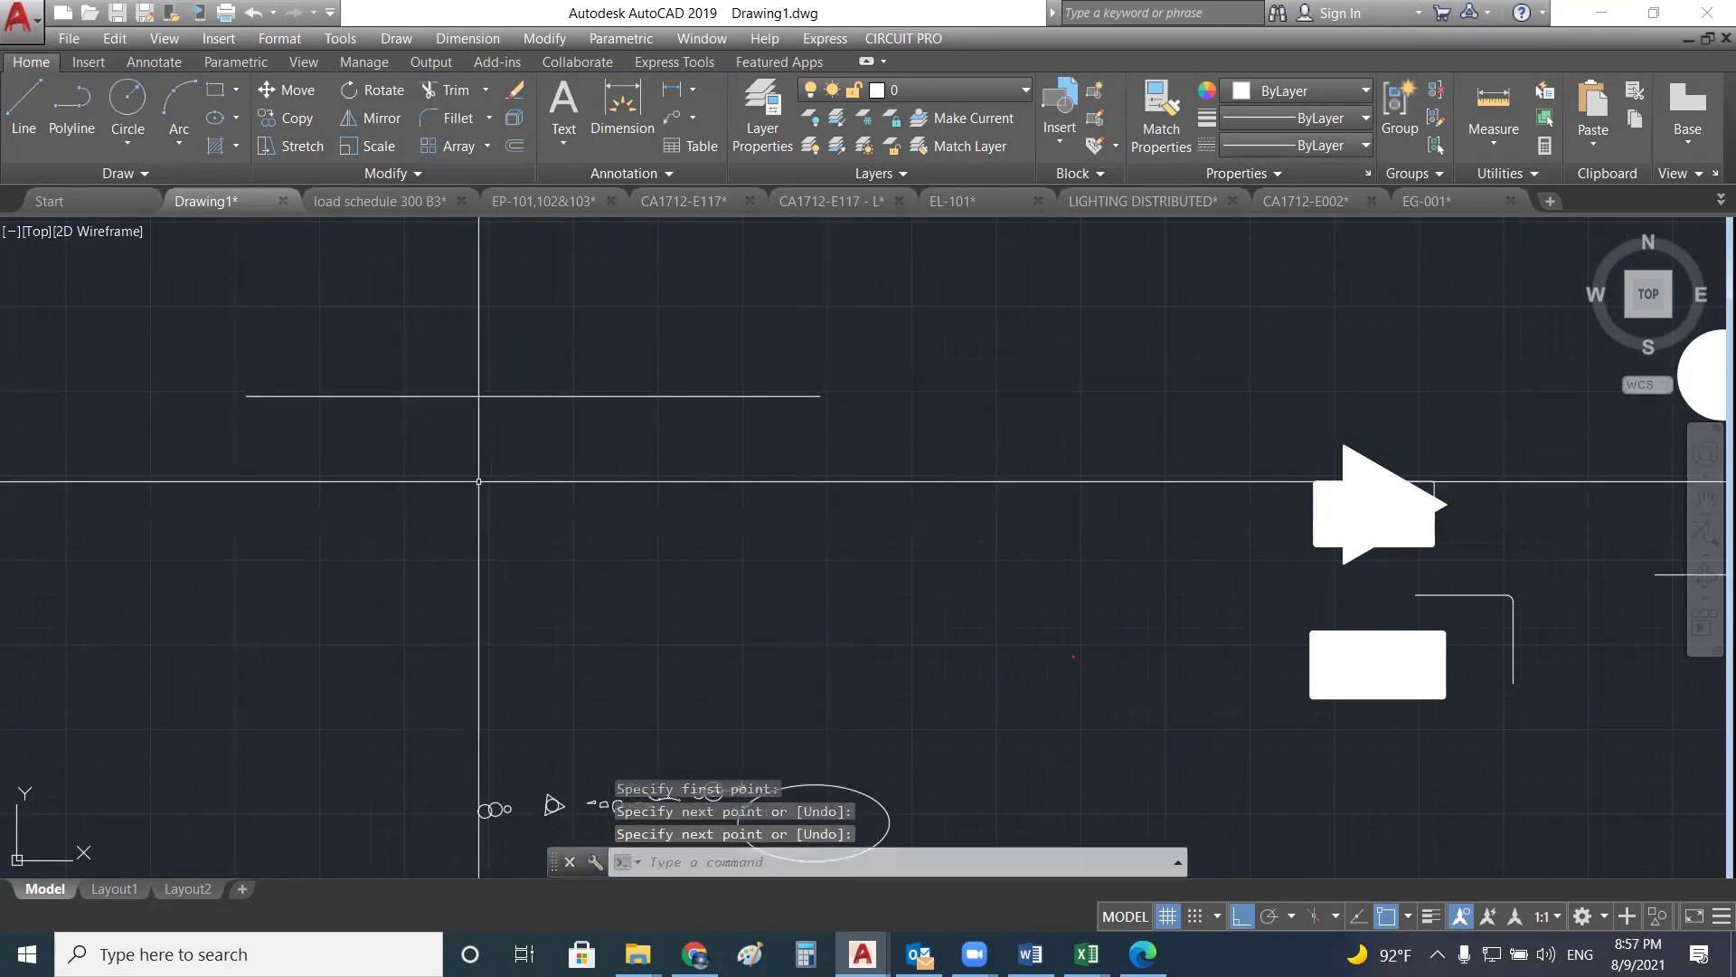
# - From the horizontal line's right endpoint, draw a 20-unit line downward and a parallel line back to below its left end
pyautogui.write('l')
pyautogui.press('Return')
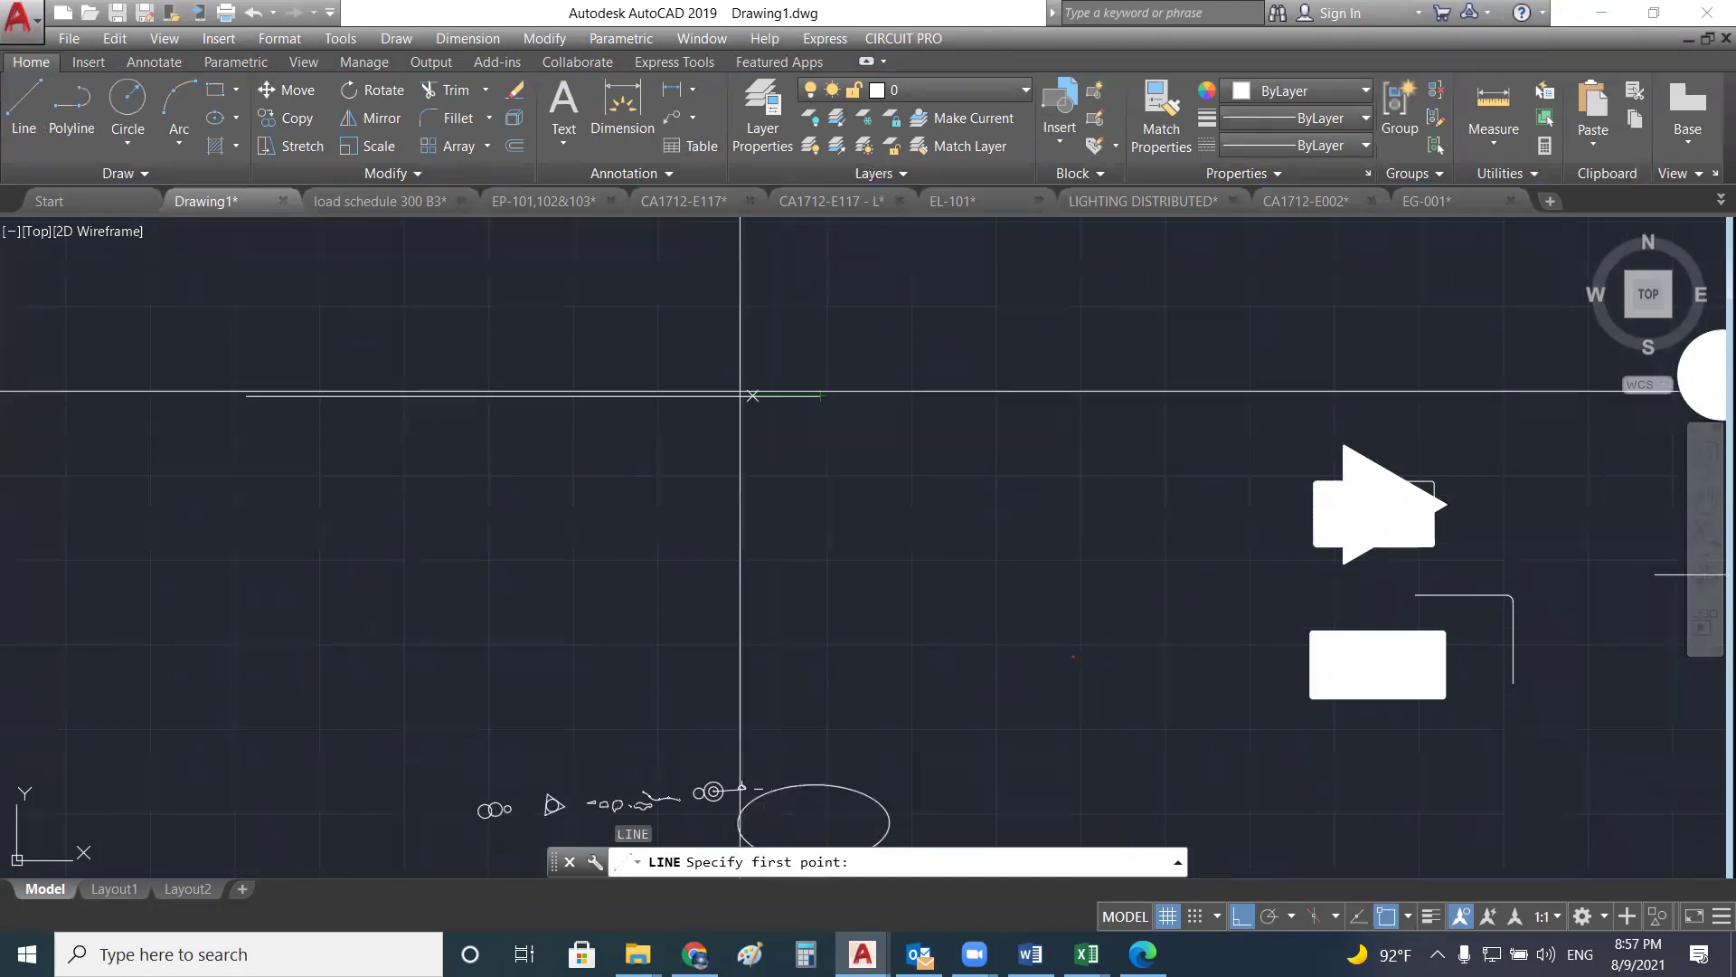
pyautogui.click(820, 395)
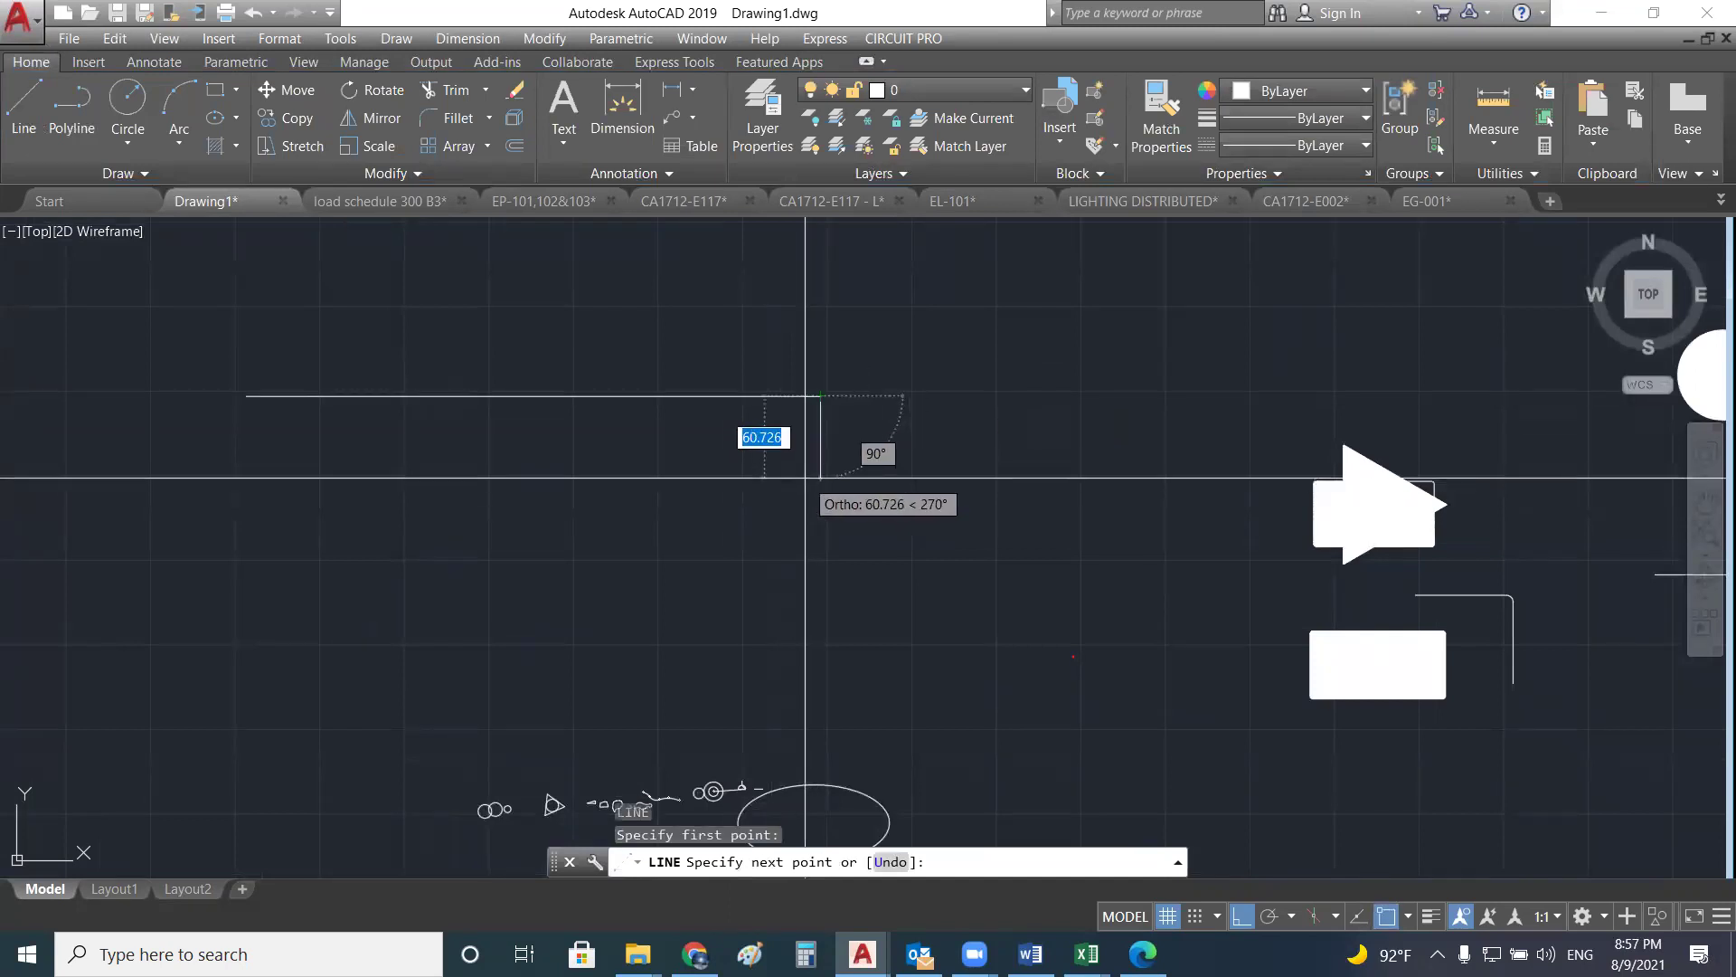
pyautogui.write('20')
pyautogui.press('Return')
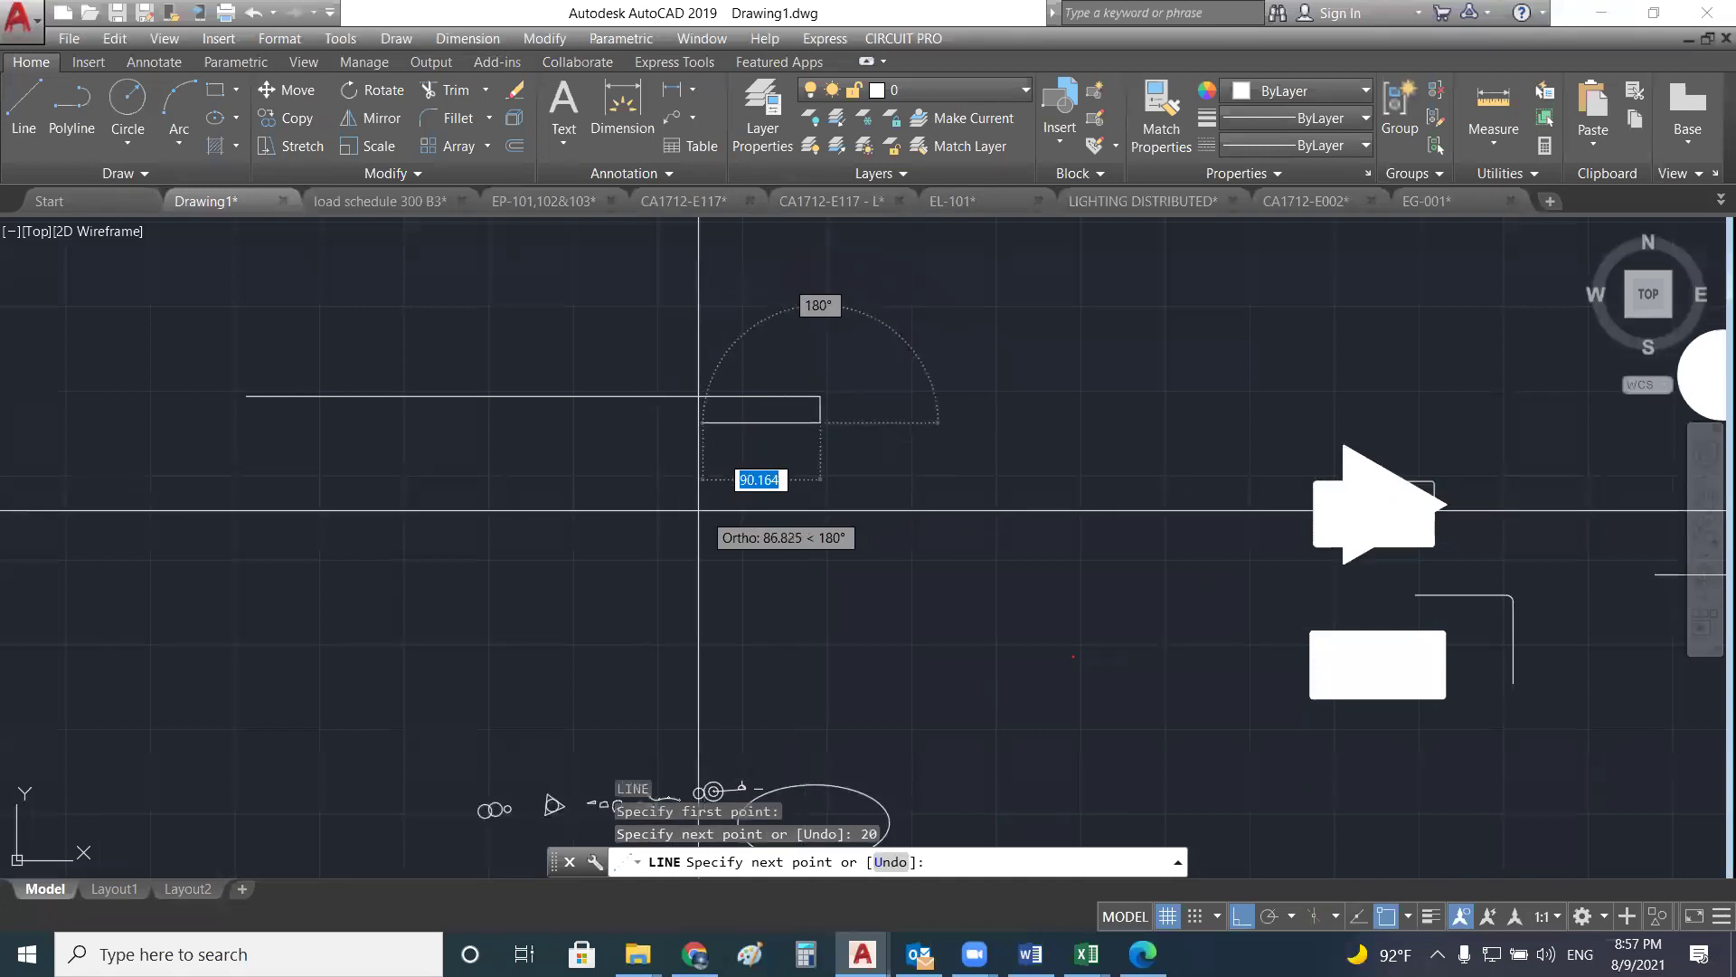
pyautogui.moveTo(221, 449); pyautogui.dragTo(298, 461, button='middle')
pyautogui.click(321, 454)
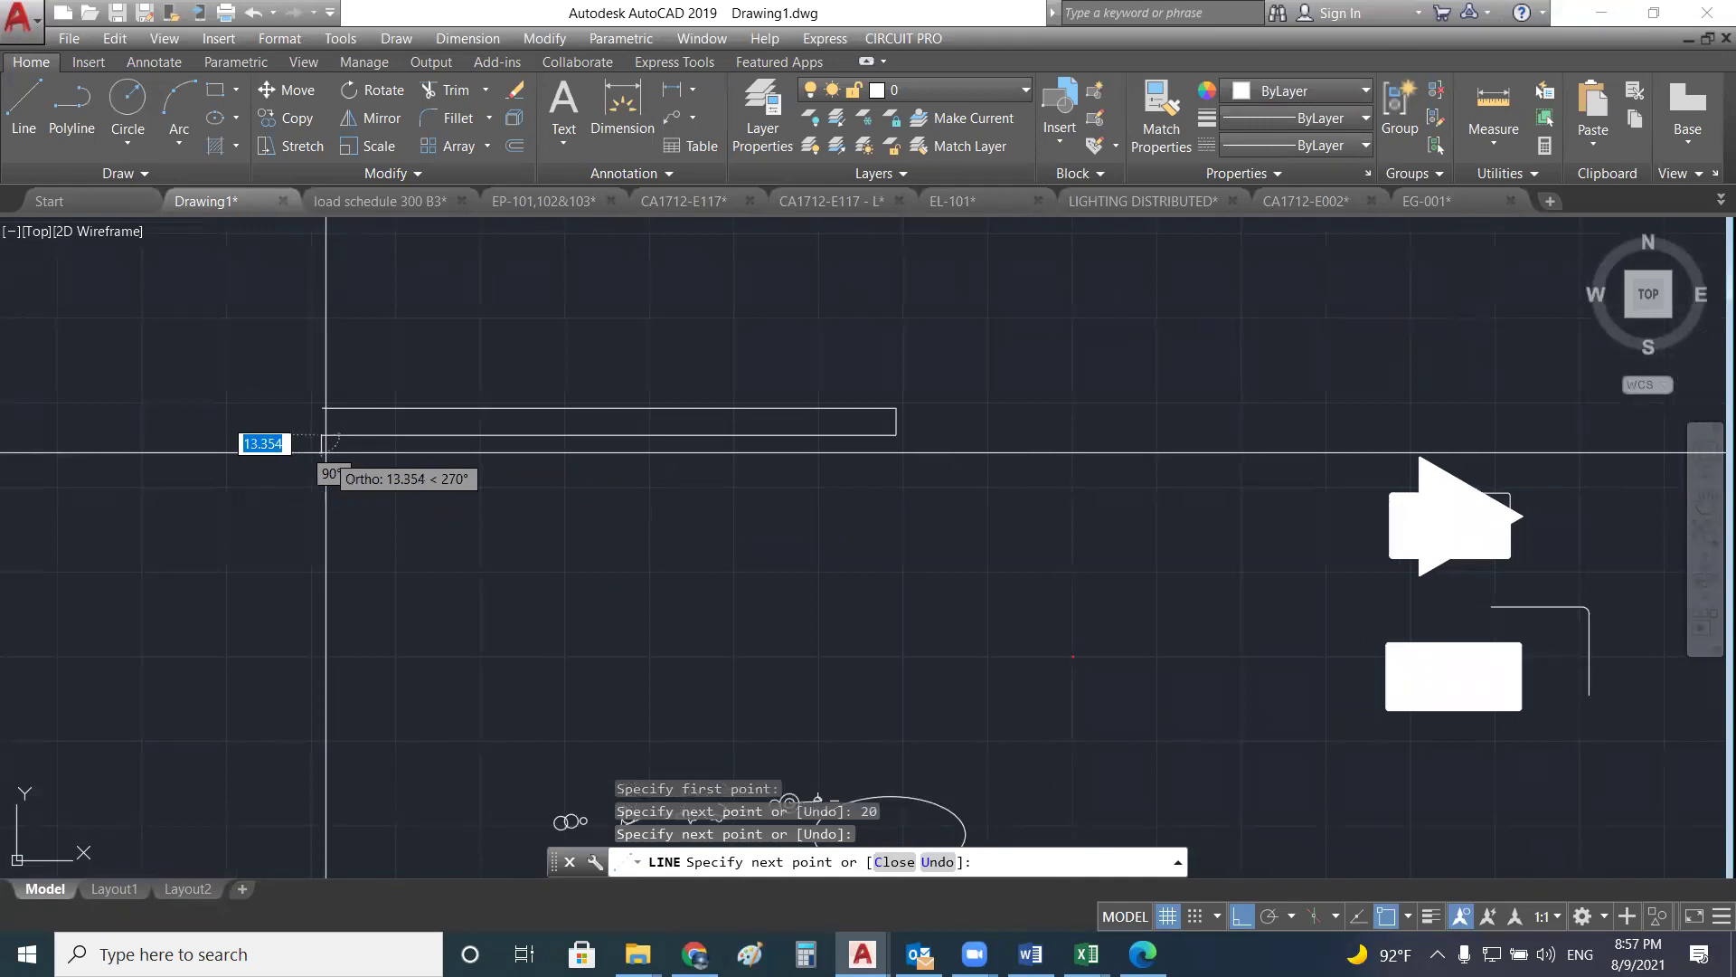
pyautogui.press('Return')
# - Select the short vertical line at the right end of the strip to check its length, and clear the selection
pyautogui.scroll(2, 655, 413)
pyautogui.moveTo(675, 404); pyautogui.dragTo(748, 425, button='middle')
pyautogui.scroll(2, 1089, 460)
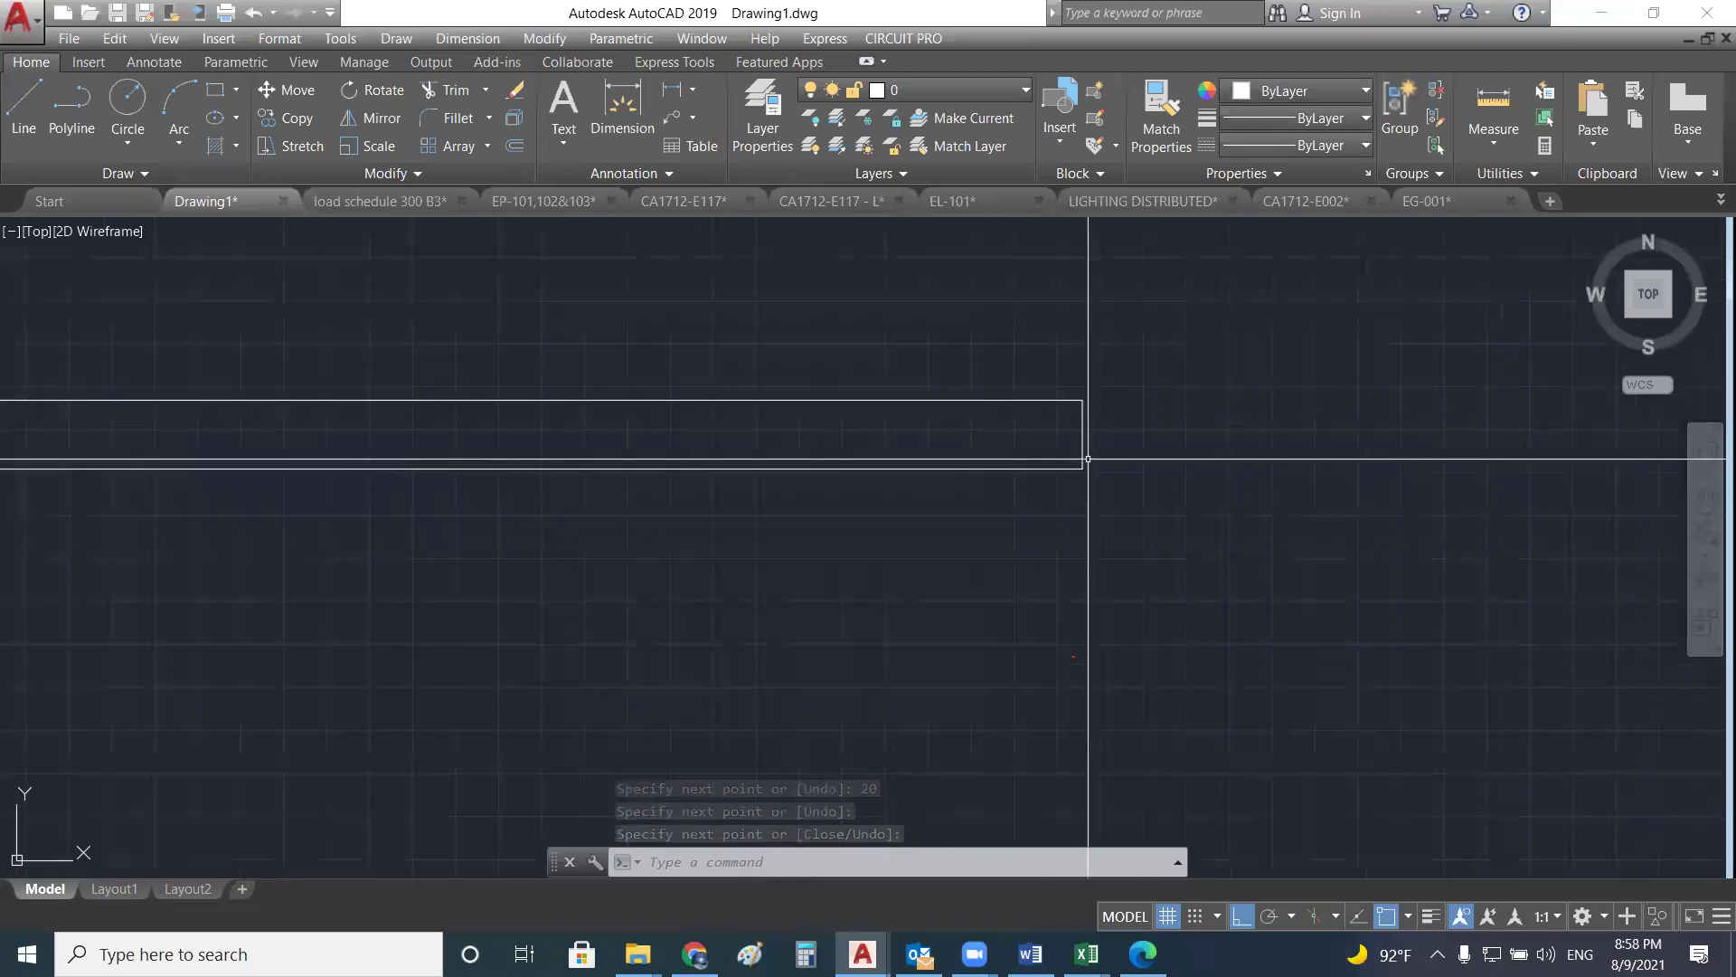
pyautogui.click(1082, 460)
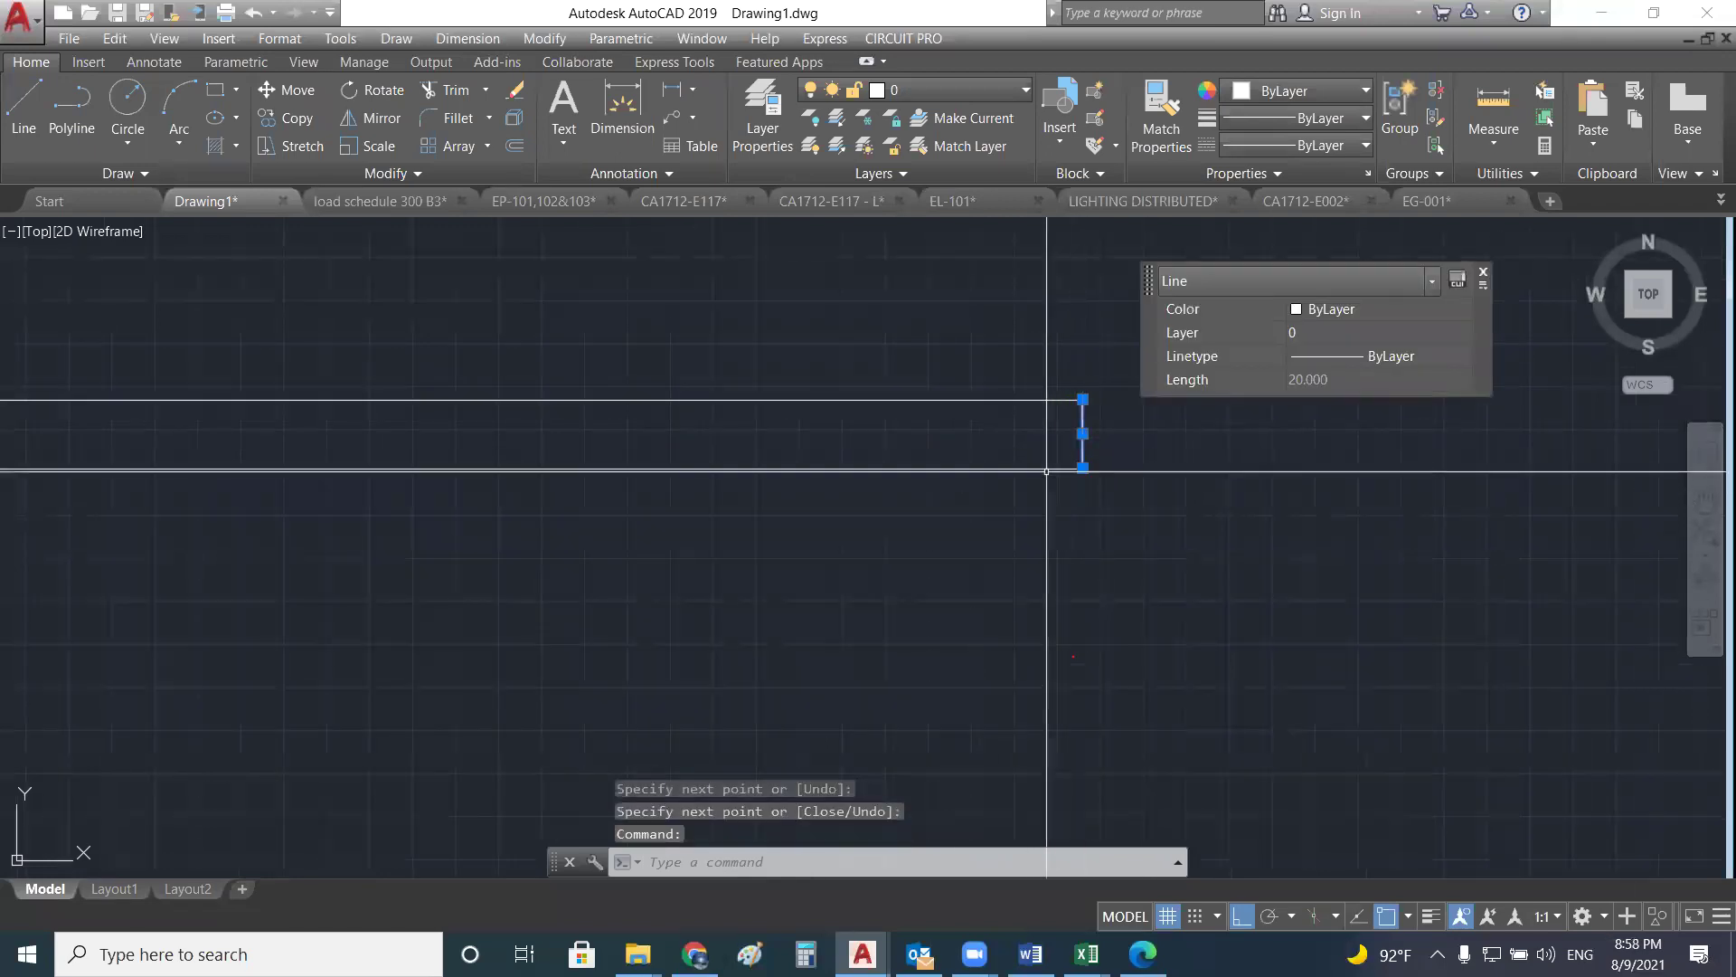
pyautogui.press('Escape')
pyautogui.press('Escape')
pyautogui.scroll(-5, 1013, 409)
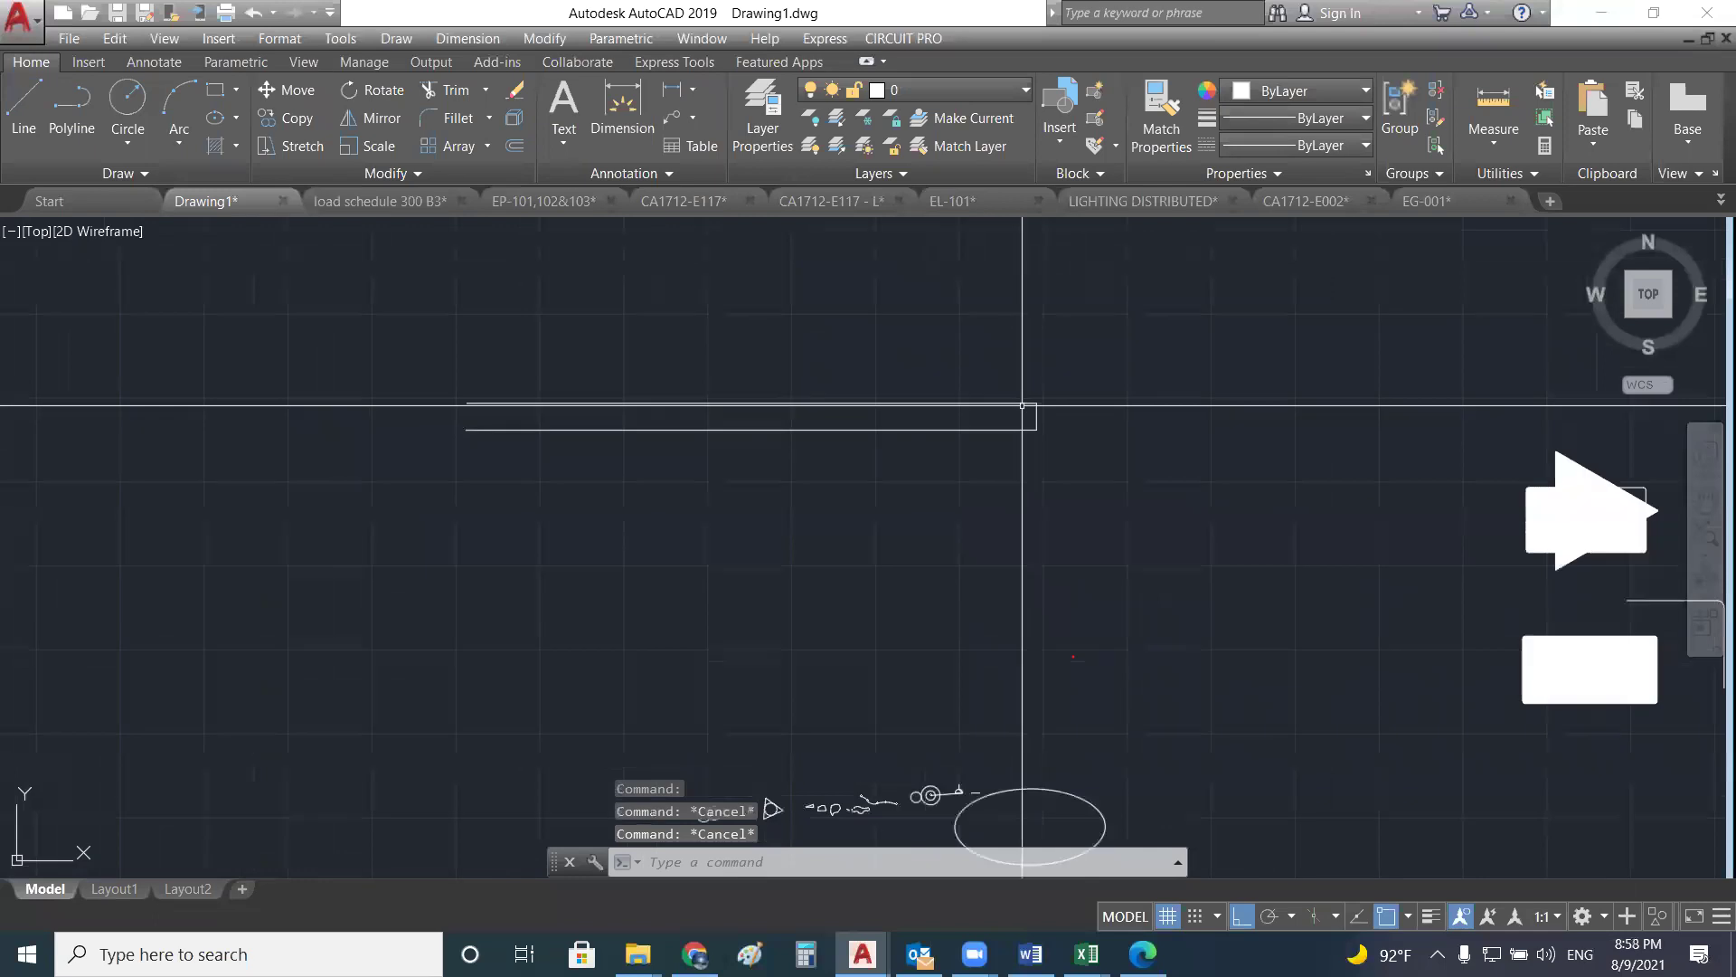
# - Close the strip's open left end with a line from the upper line's endpoint to the lower line's endpoint
pyautogui.scroll(2, 750, 423)
pyautogui.moveTo(743, 425); pyautogui.dragTo(726, 469, button='middle')
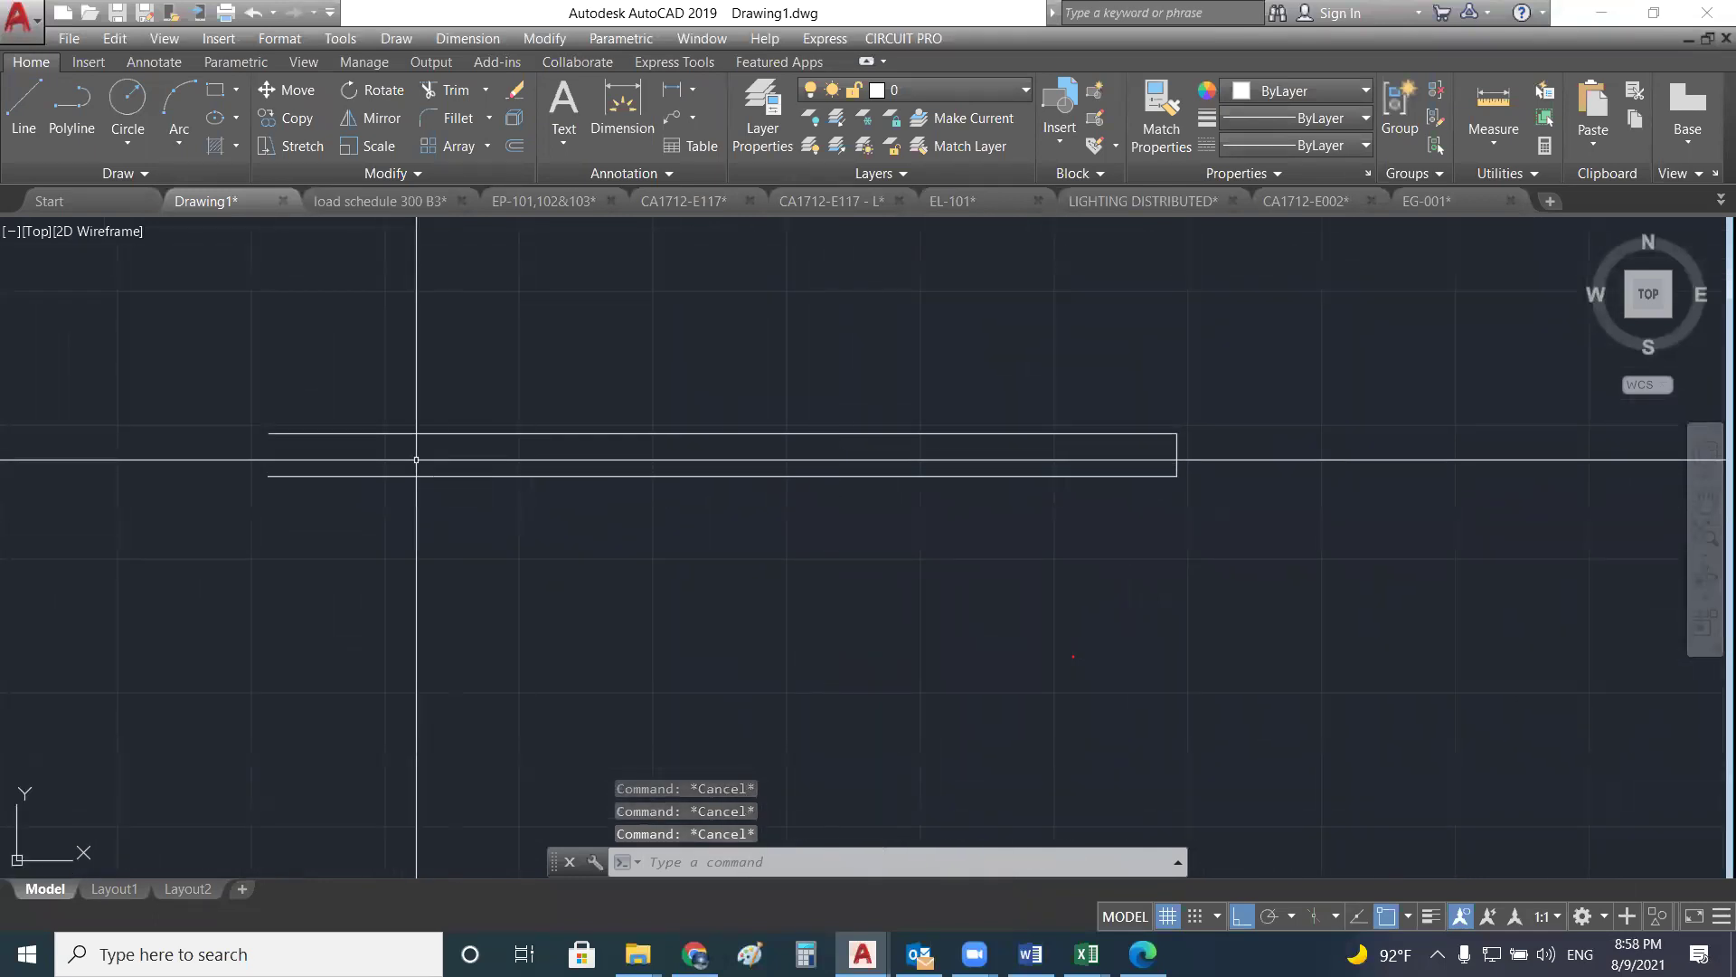
pyautogui.write('l')
pyautogui.press('Return')
pyautogui.click(268, 434)
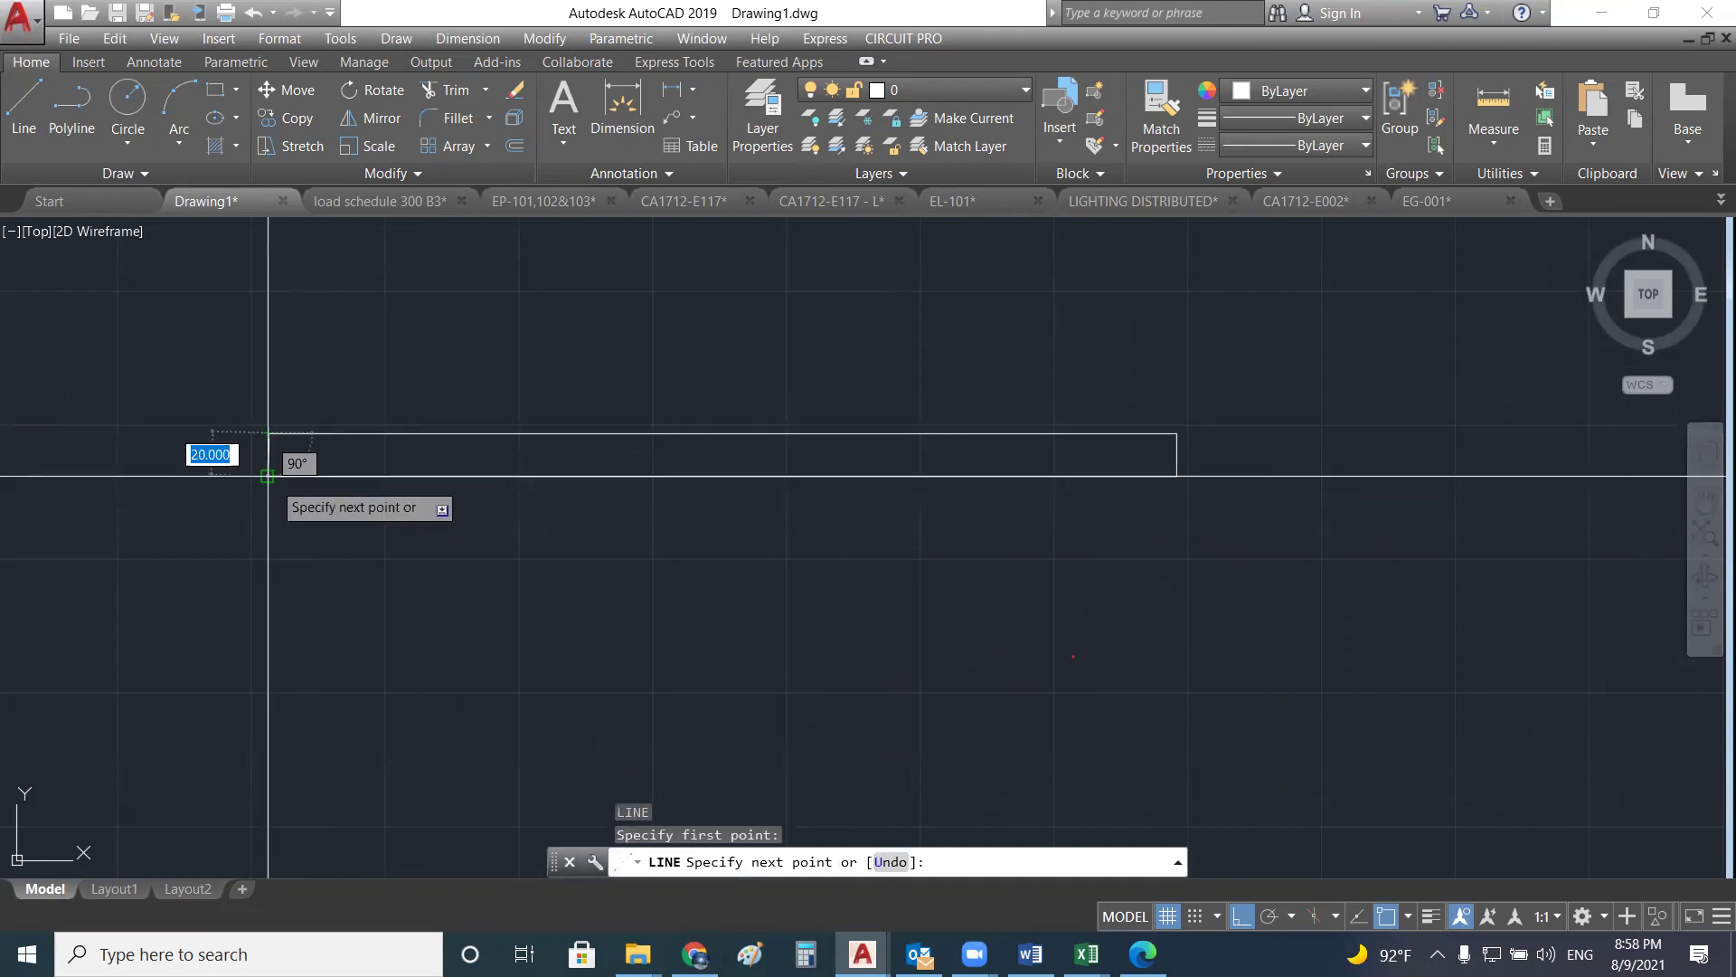
pyautogui.click(267, 475)
pyautogui.press('Return')
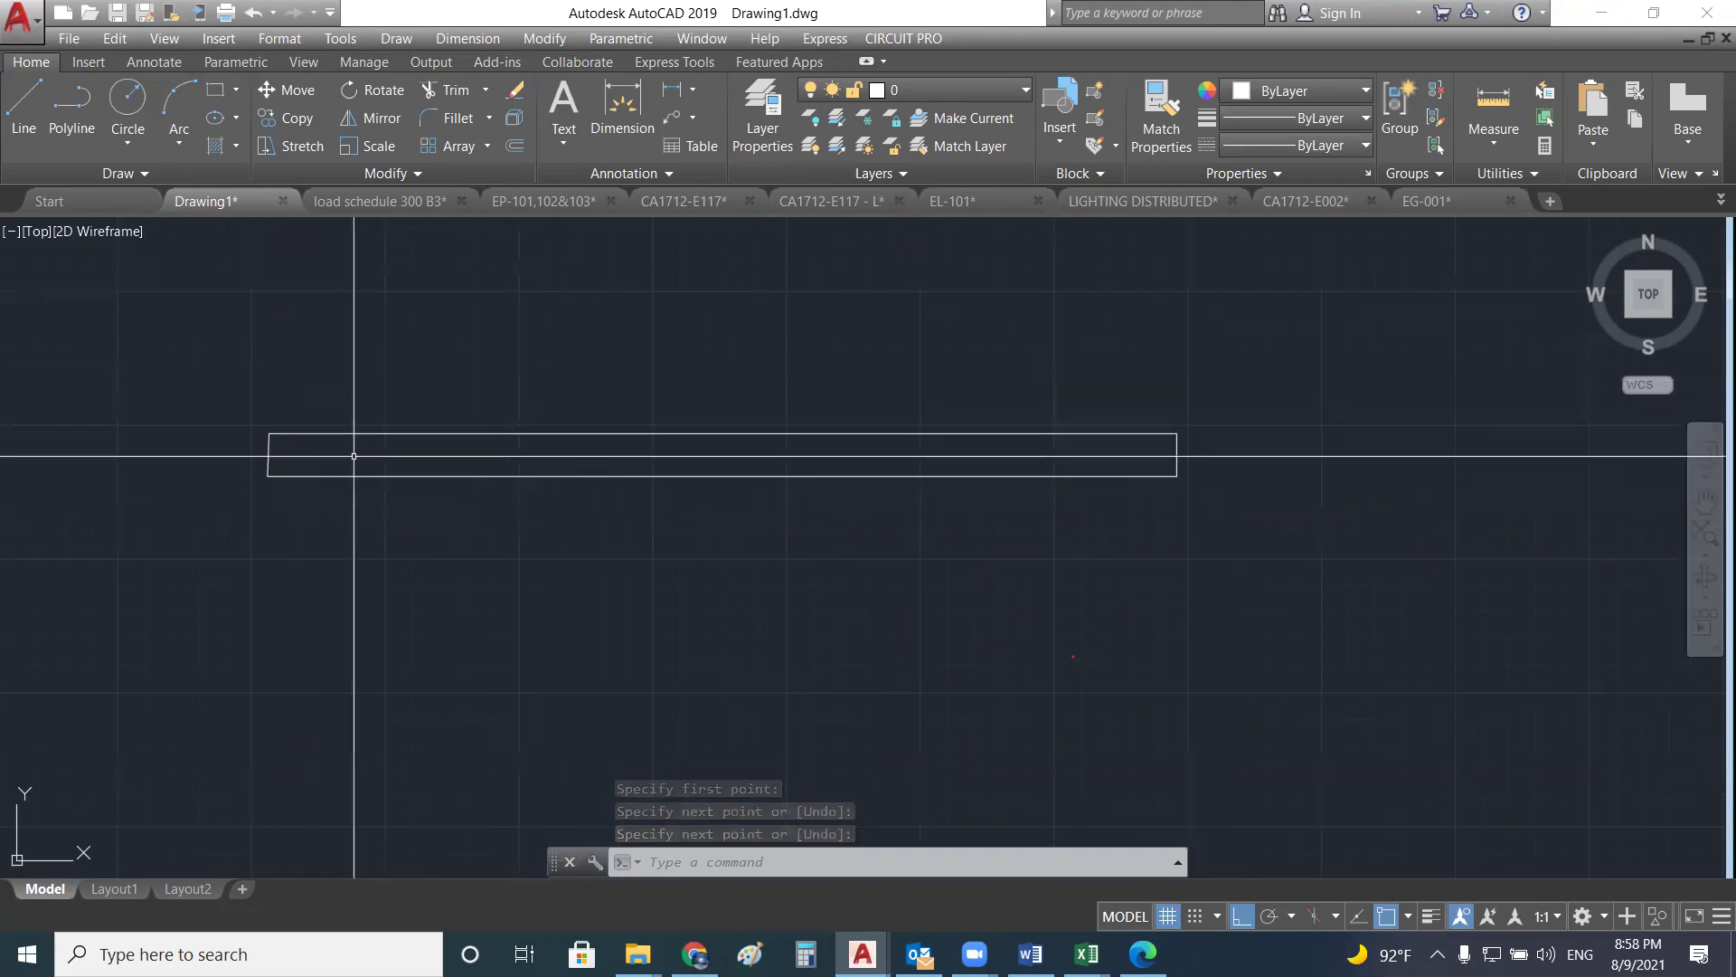
# - Delete the strip's left closing line and try to hatch the open strip by internal point with ANSI31
pyautogui.click(268, 455)
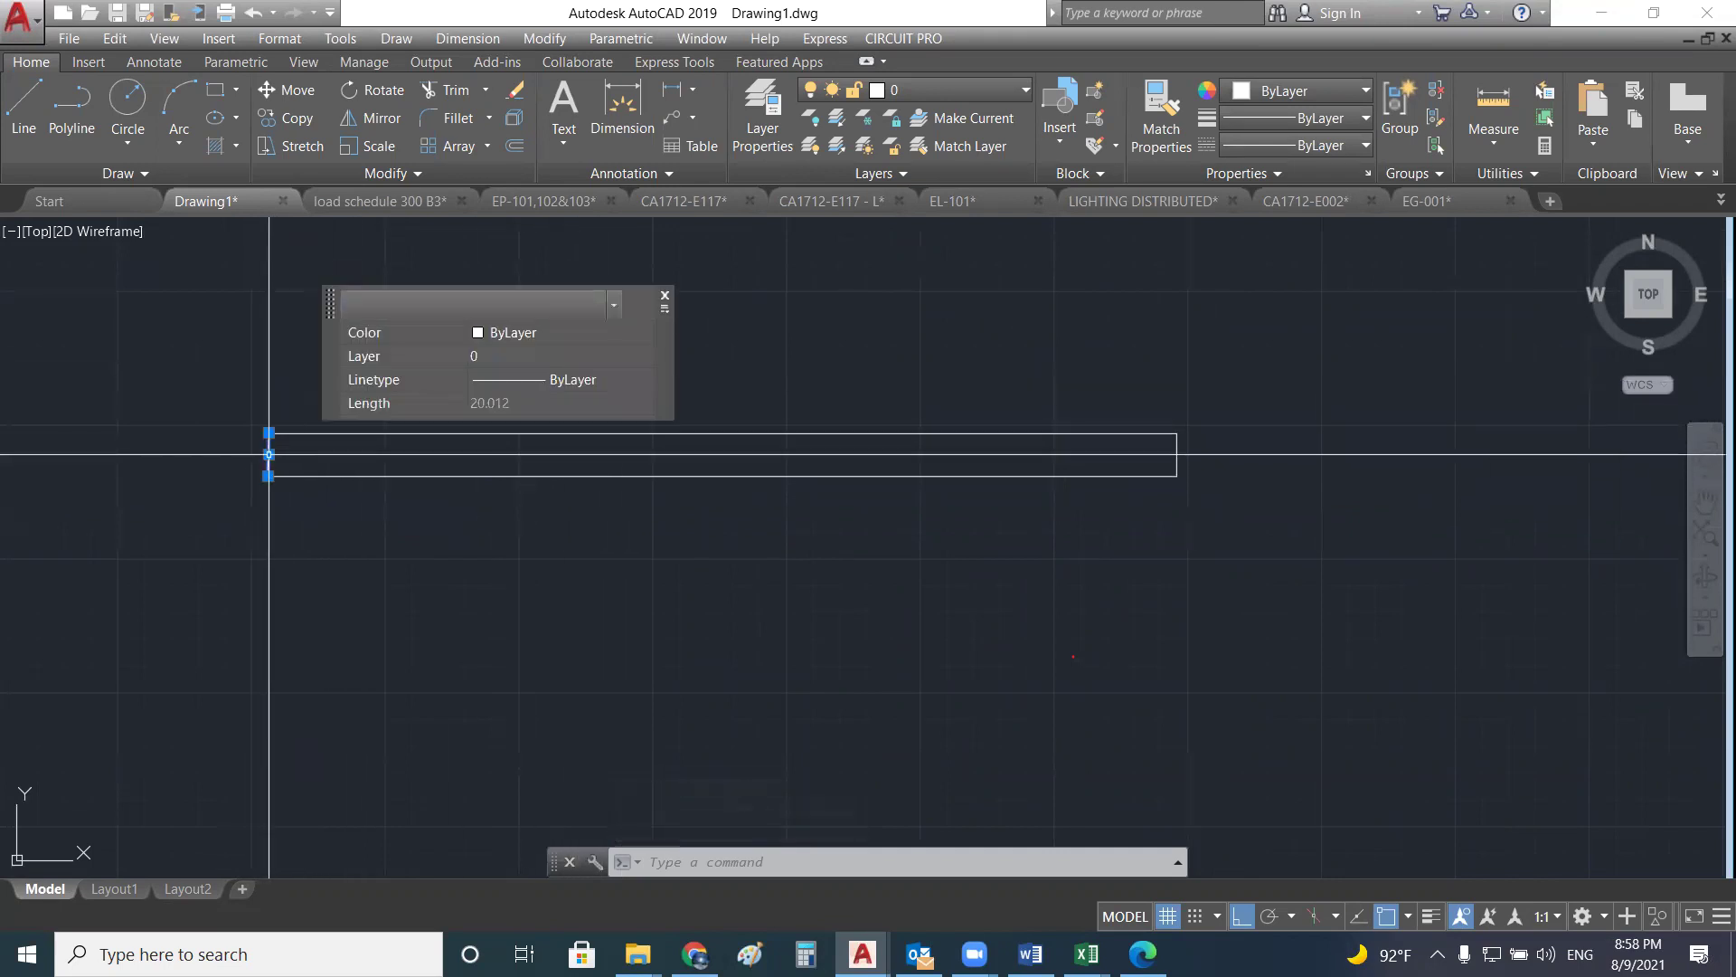
pyautogui.press('Delete')
pyautogui.write('hatch')
pyautogui.press('Return')
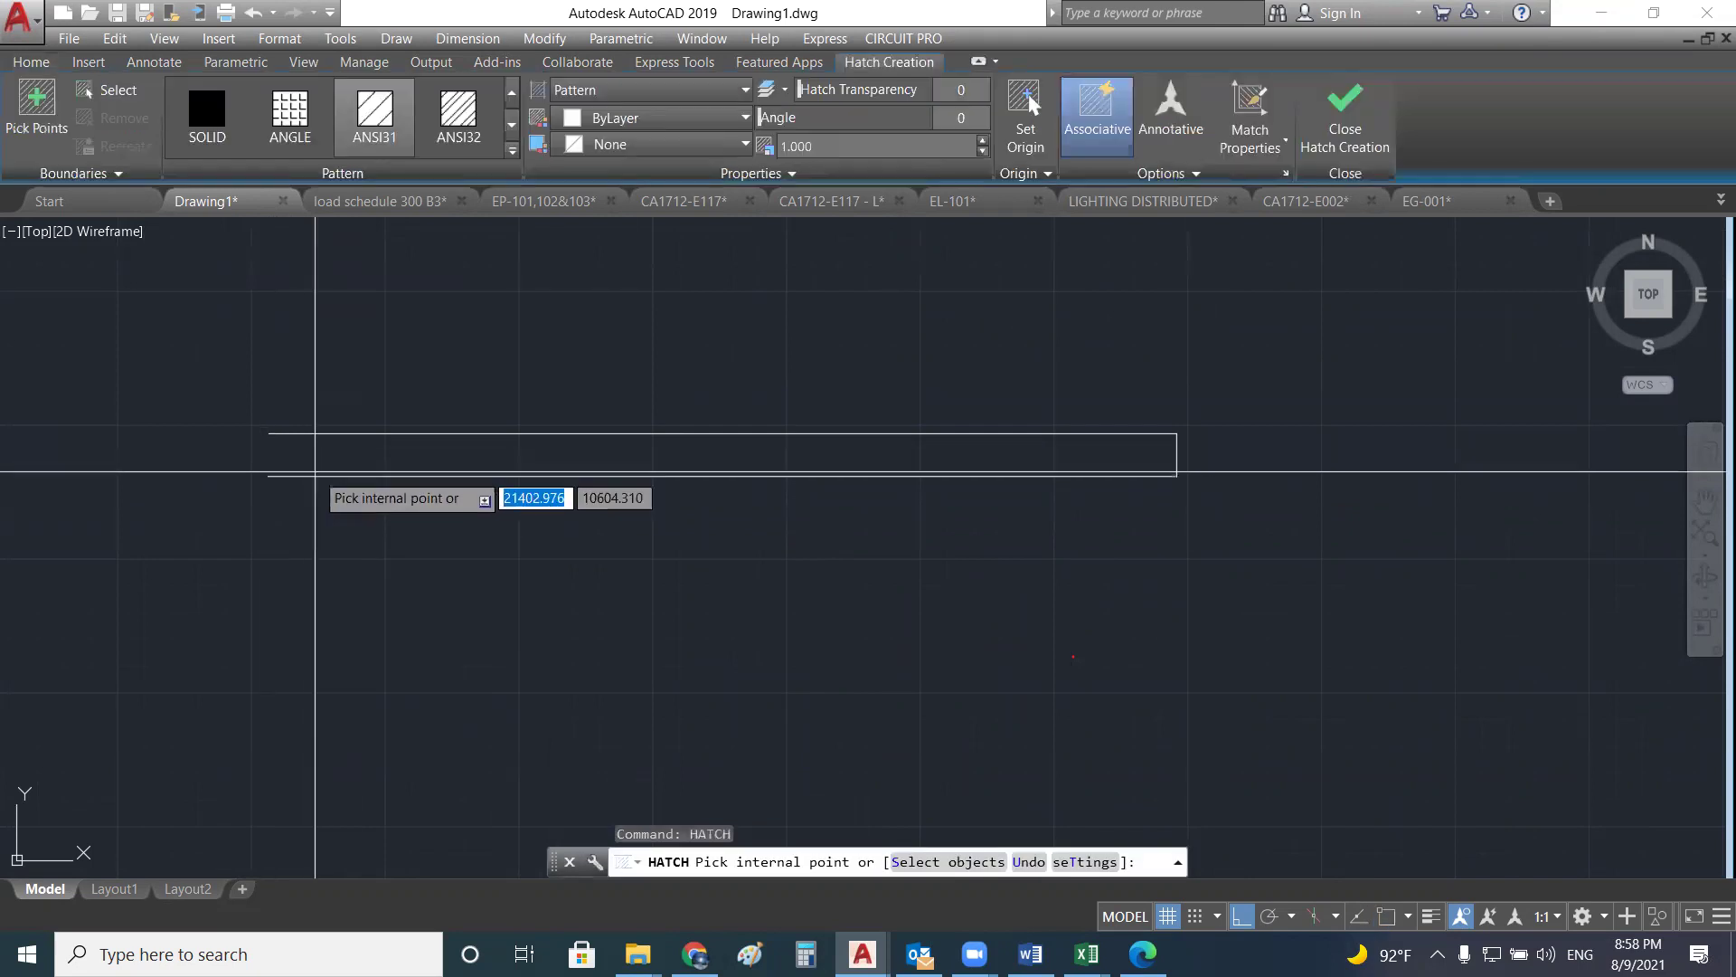
pyautogui.click(536, 458)
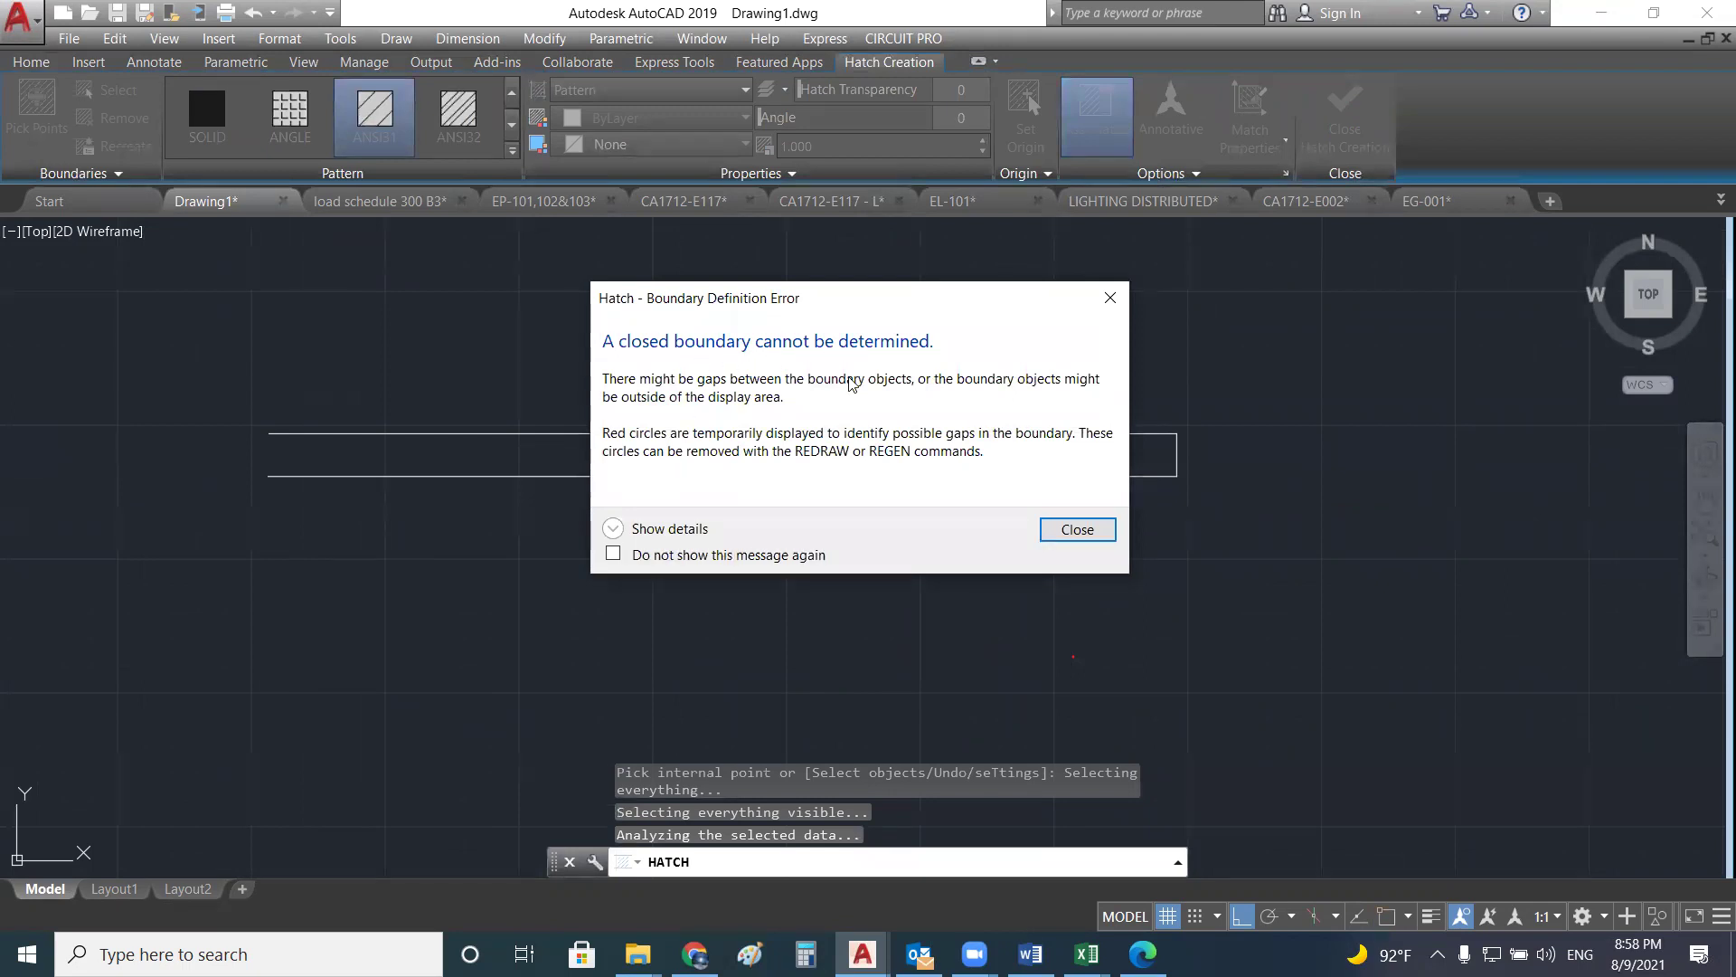
pyautogui.click(1105, 309)
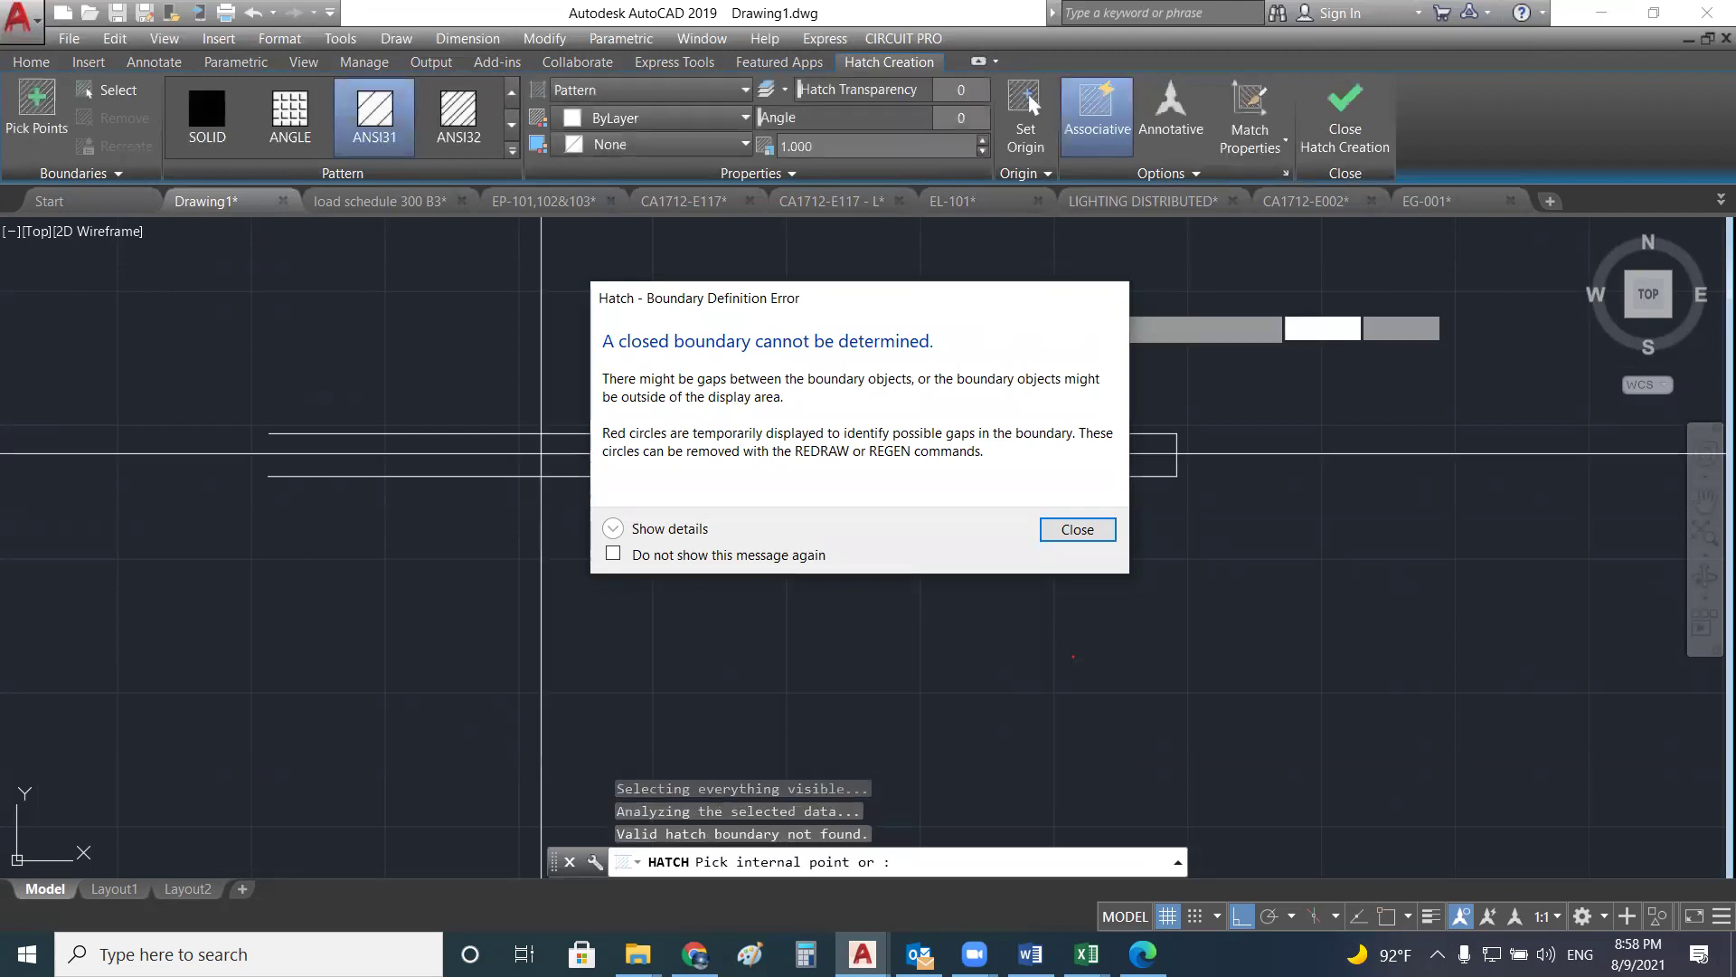
pyautogui.press('Escape')
pyautogui.press('Escape')
pyautogui.press('Escape')
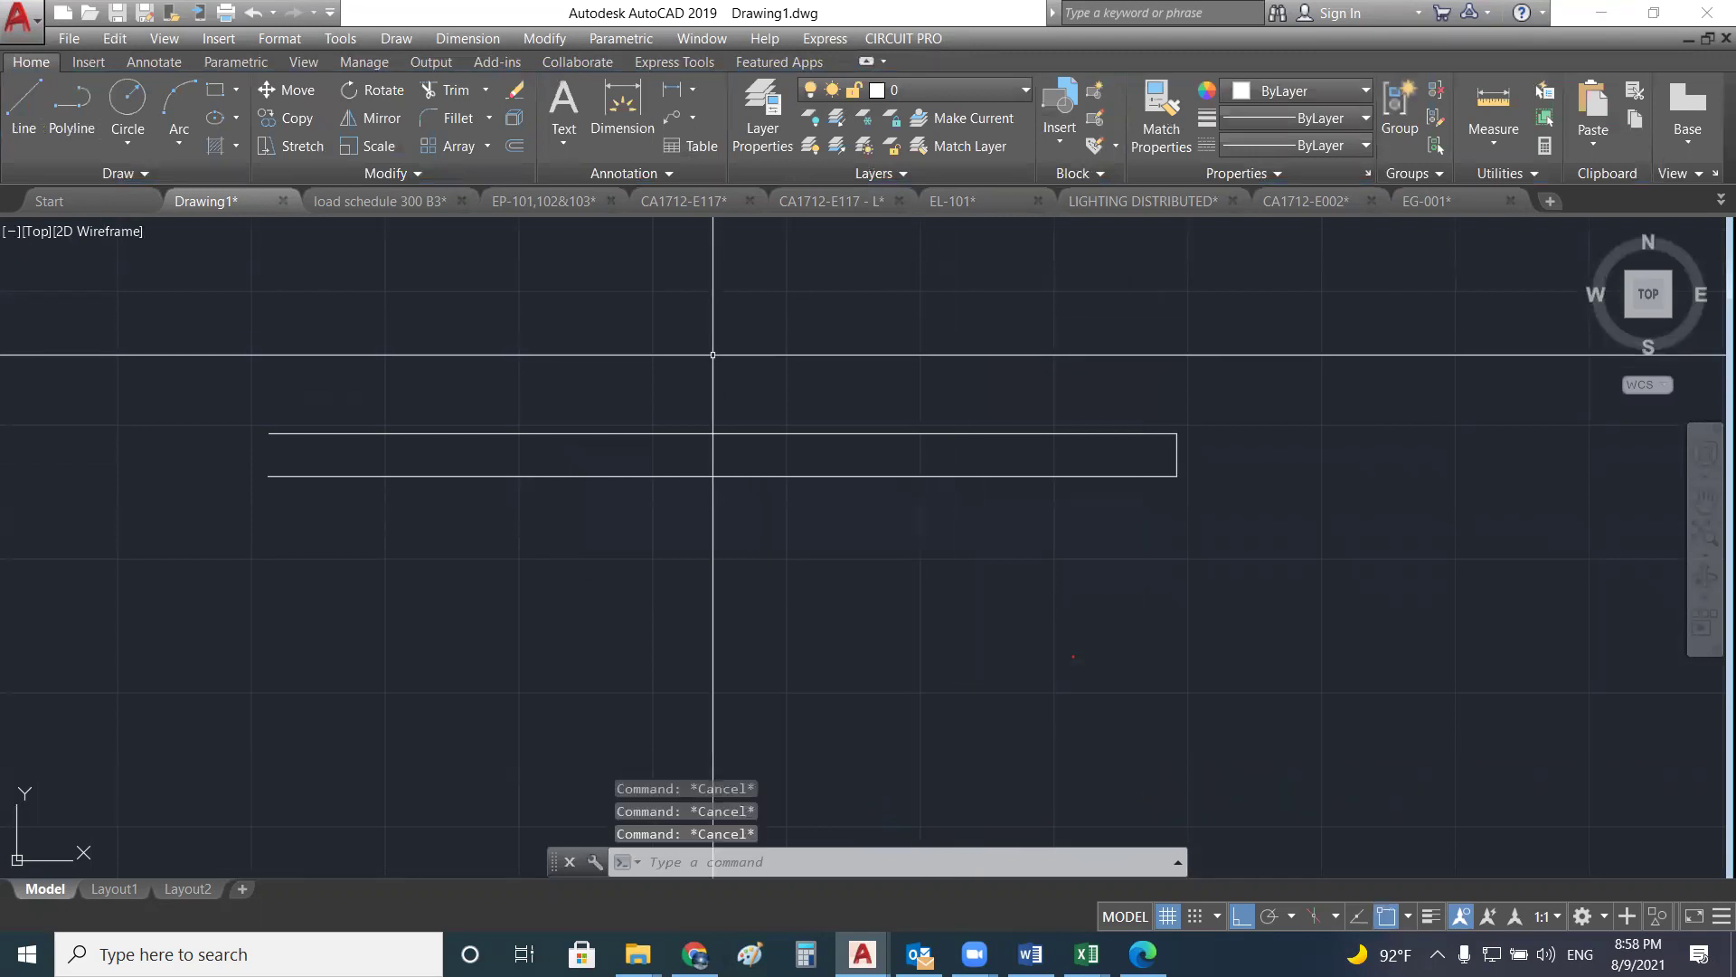
# - Redraw the line joining the left endpoints of the strip's upper and lower lines
pyautogui.write('L')
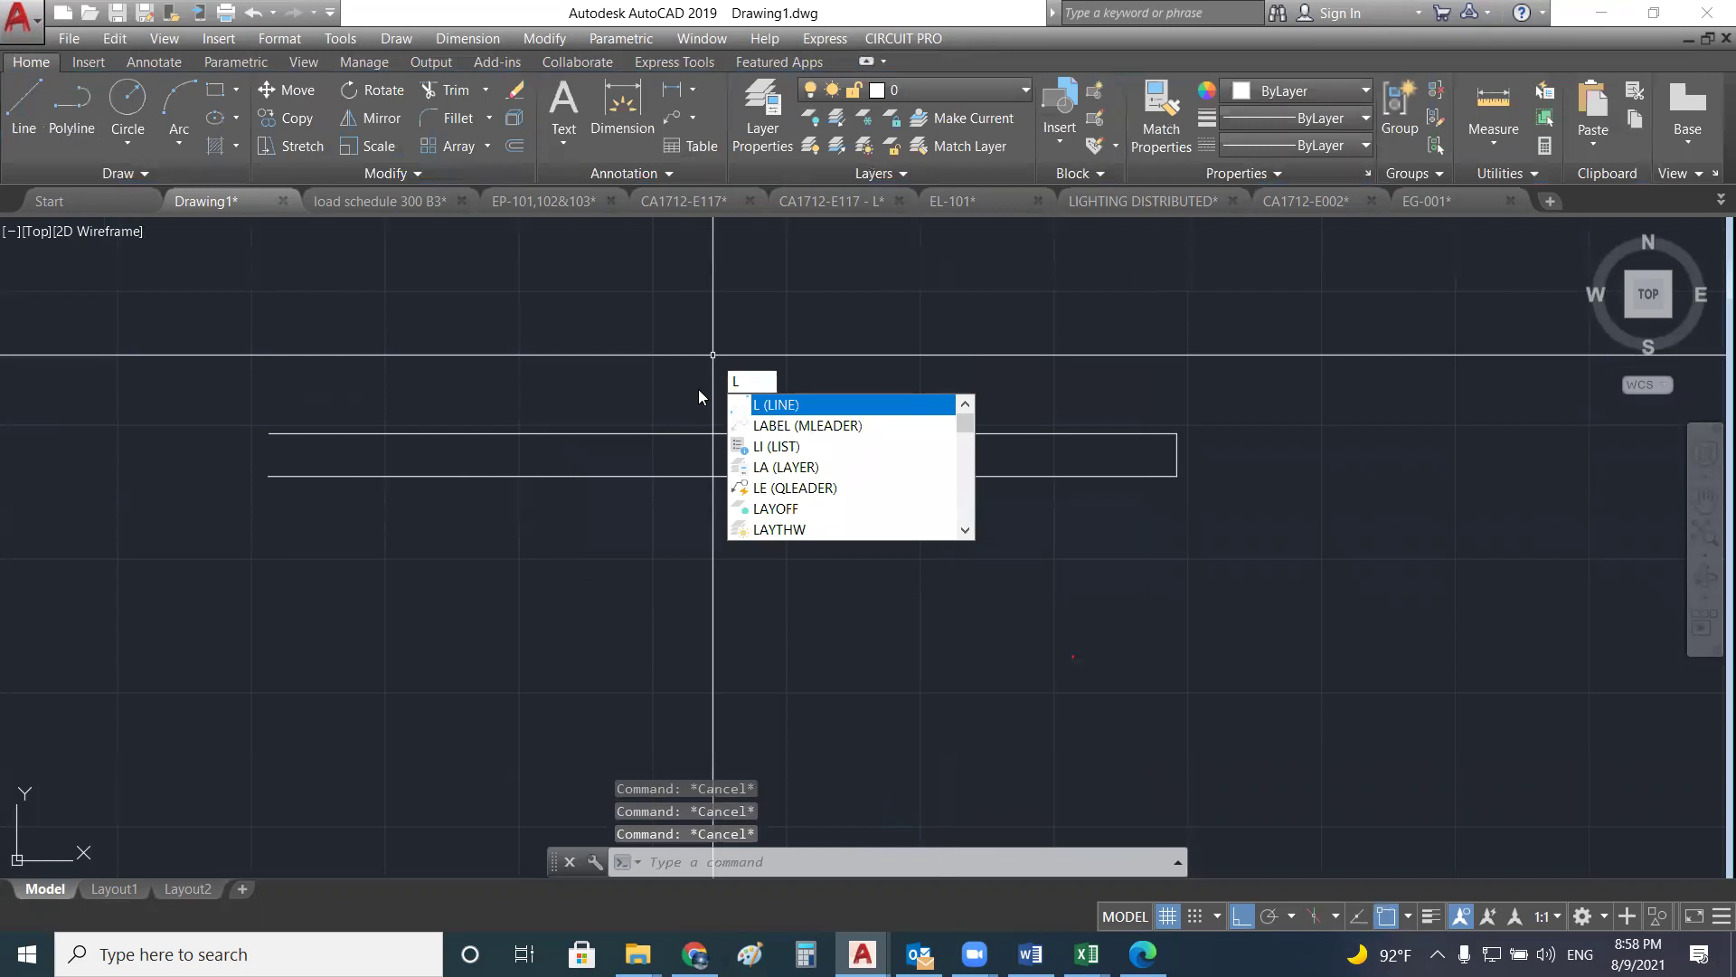
pyautogui.press('Return')
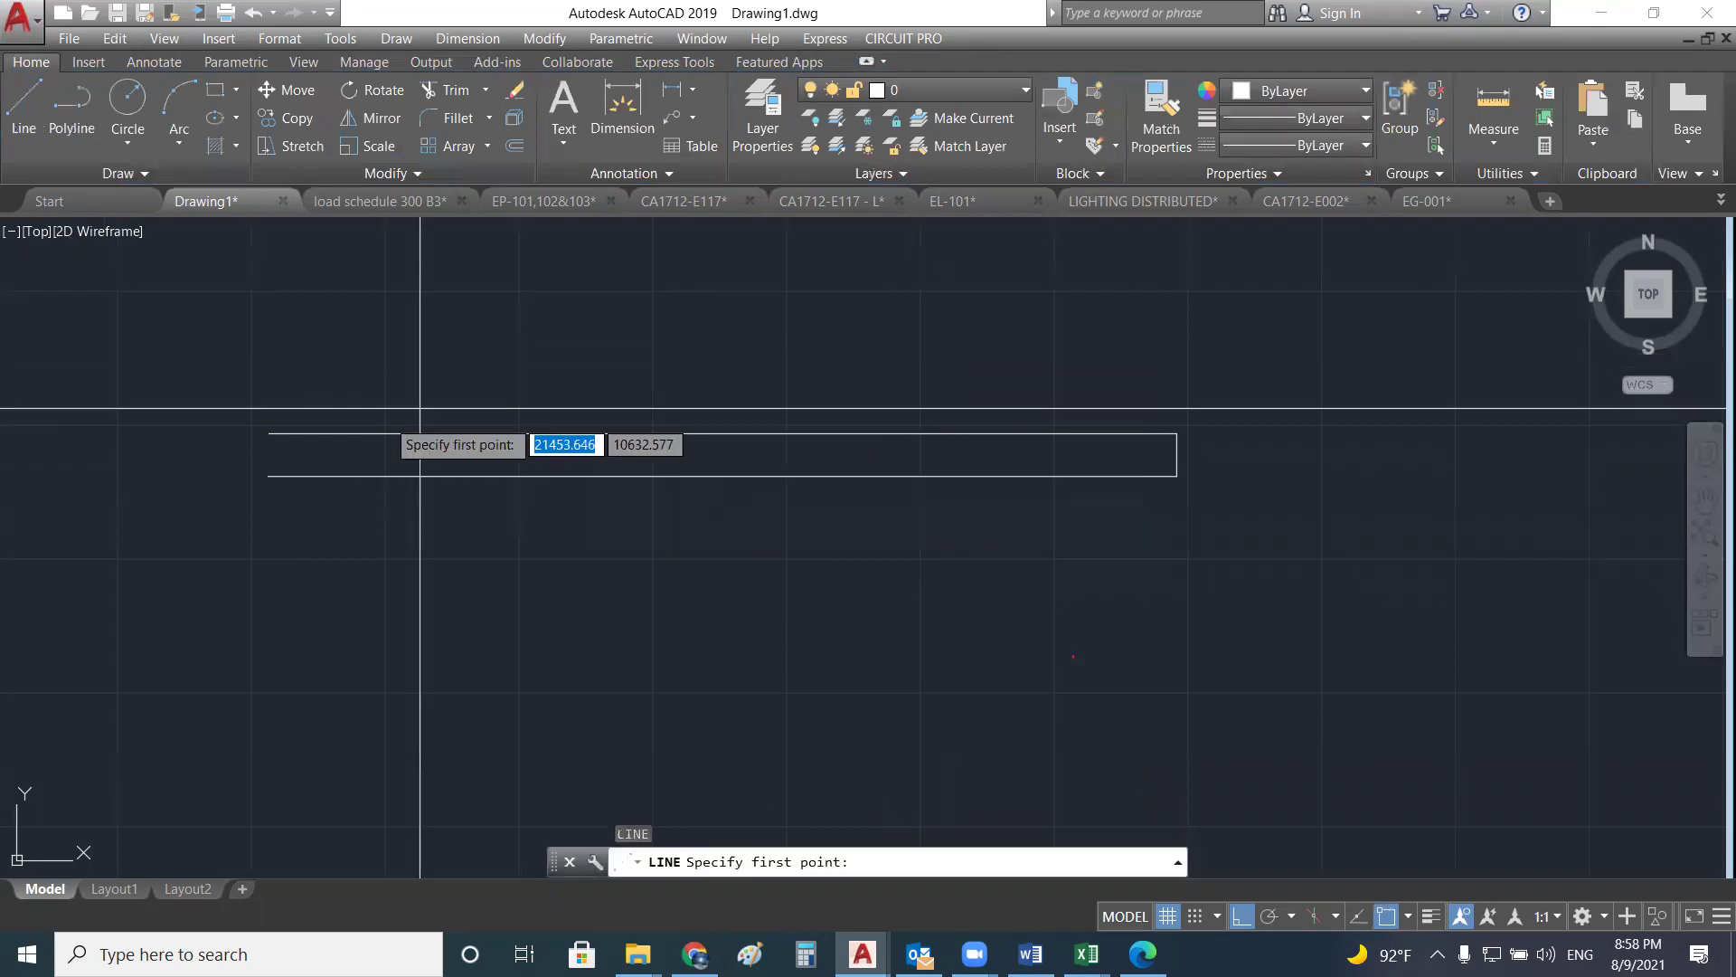
pyautogui.click(268, 433)
pyautogui.click(268, 477)
pyautogui.press('Return')
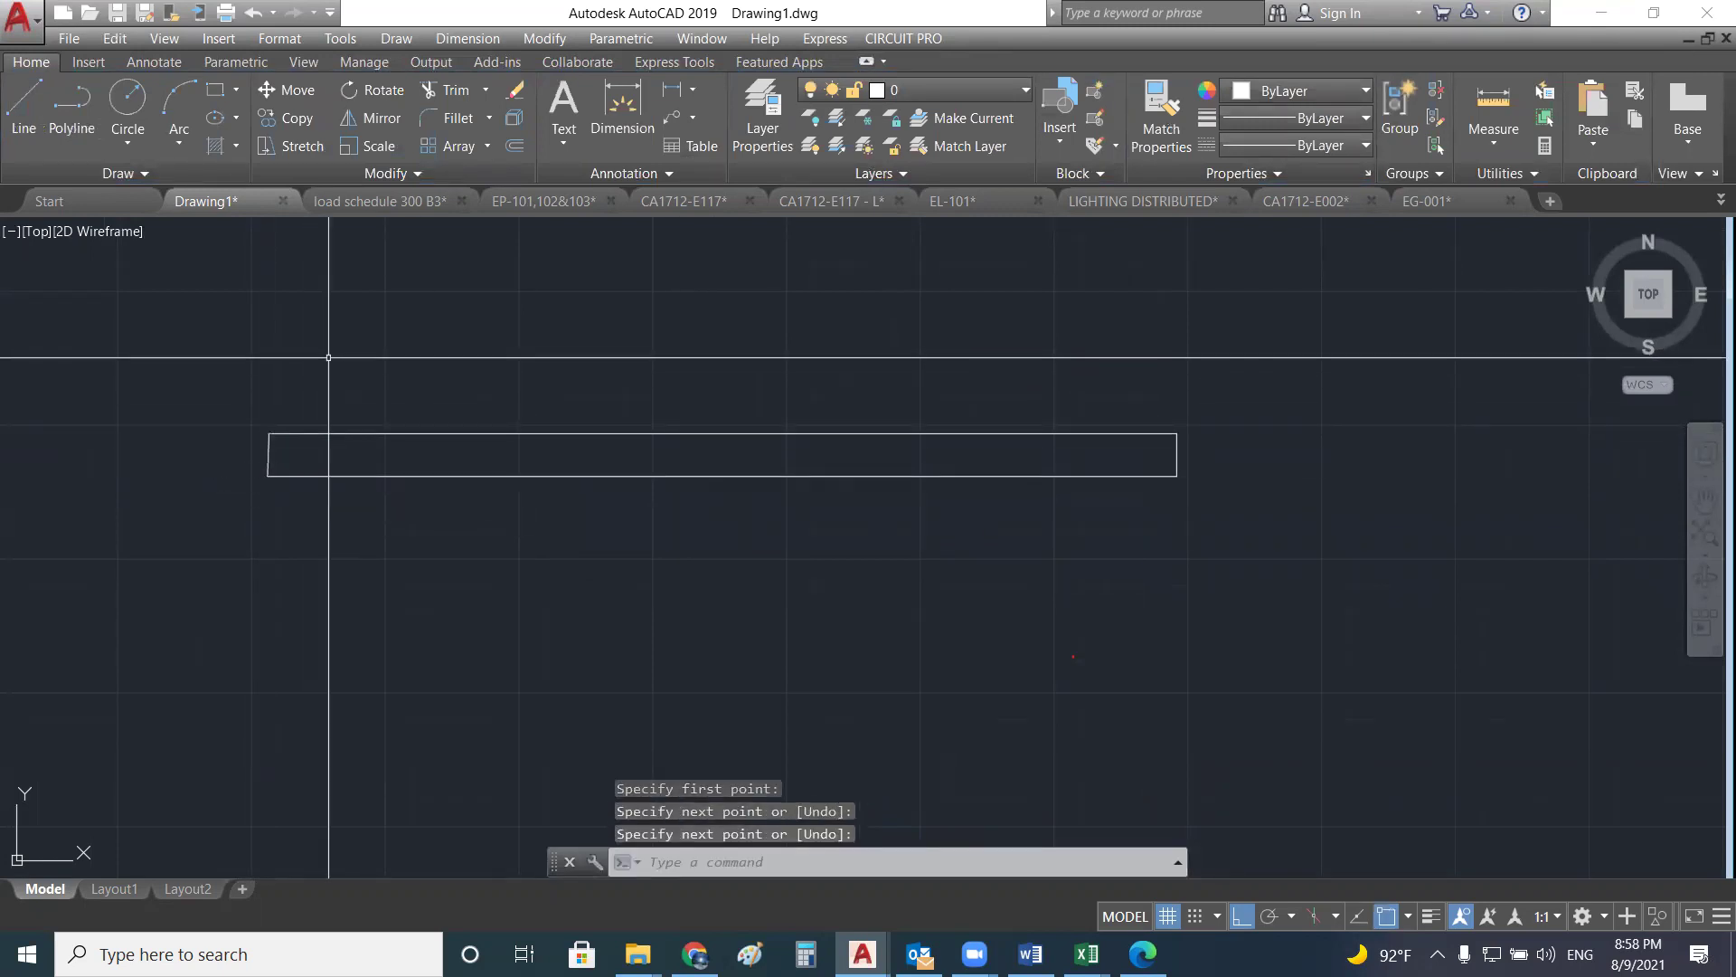
pyautogui.moveTo(342, 340); pyautogui.dragTo(425, 403, button='middle')
pyautogui.press('Escape')
pyautogui.press('Escape')
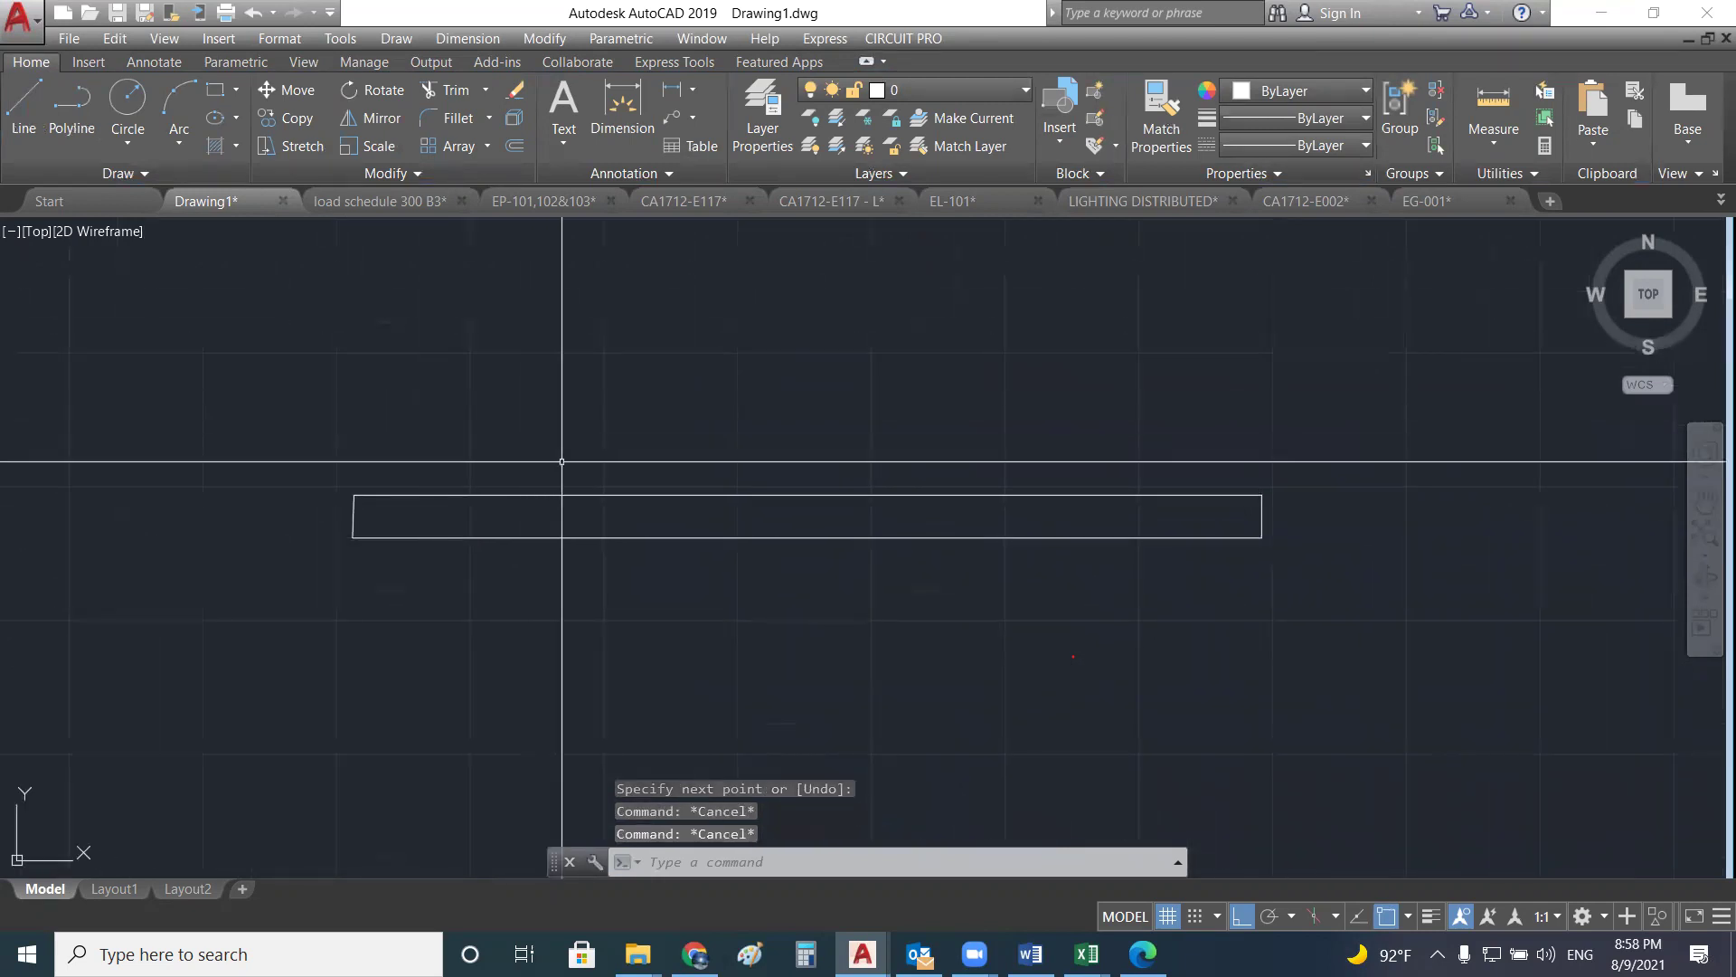
# - Hatch the closed strip by internal point, using the ANGLE pattern at scale 1
pyautogui.write('ha')
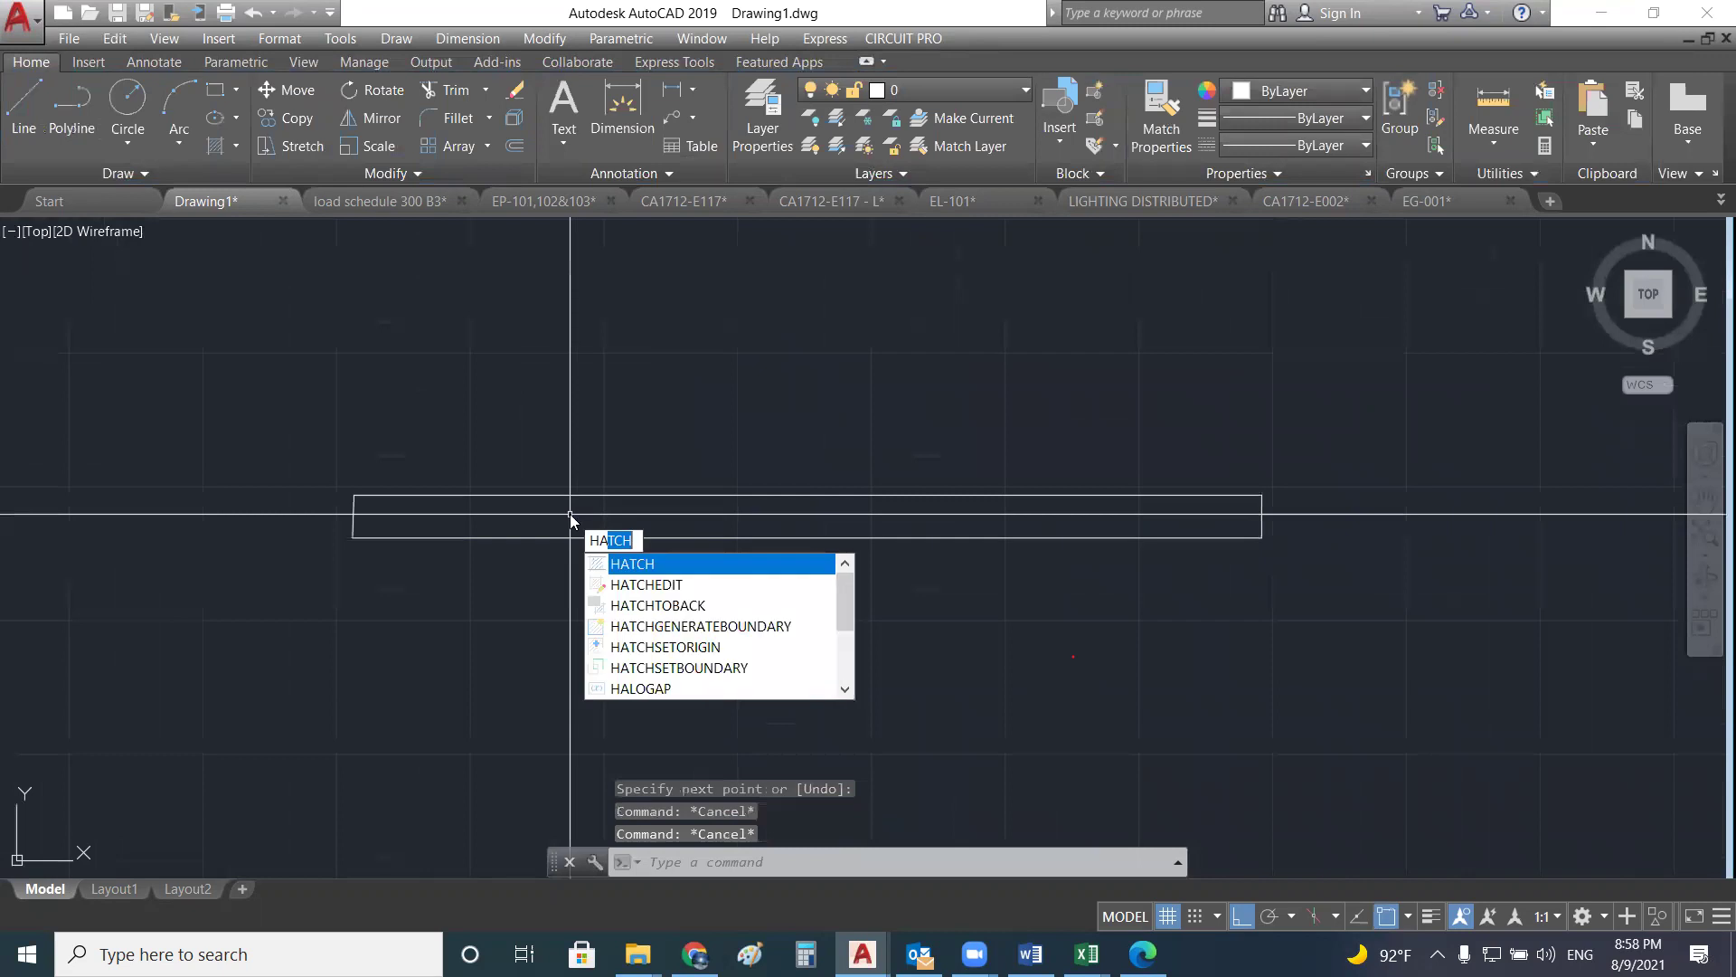
pyautogui.press('Return')
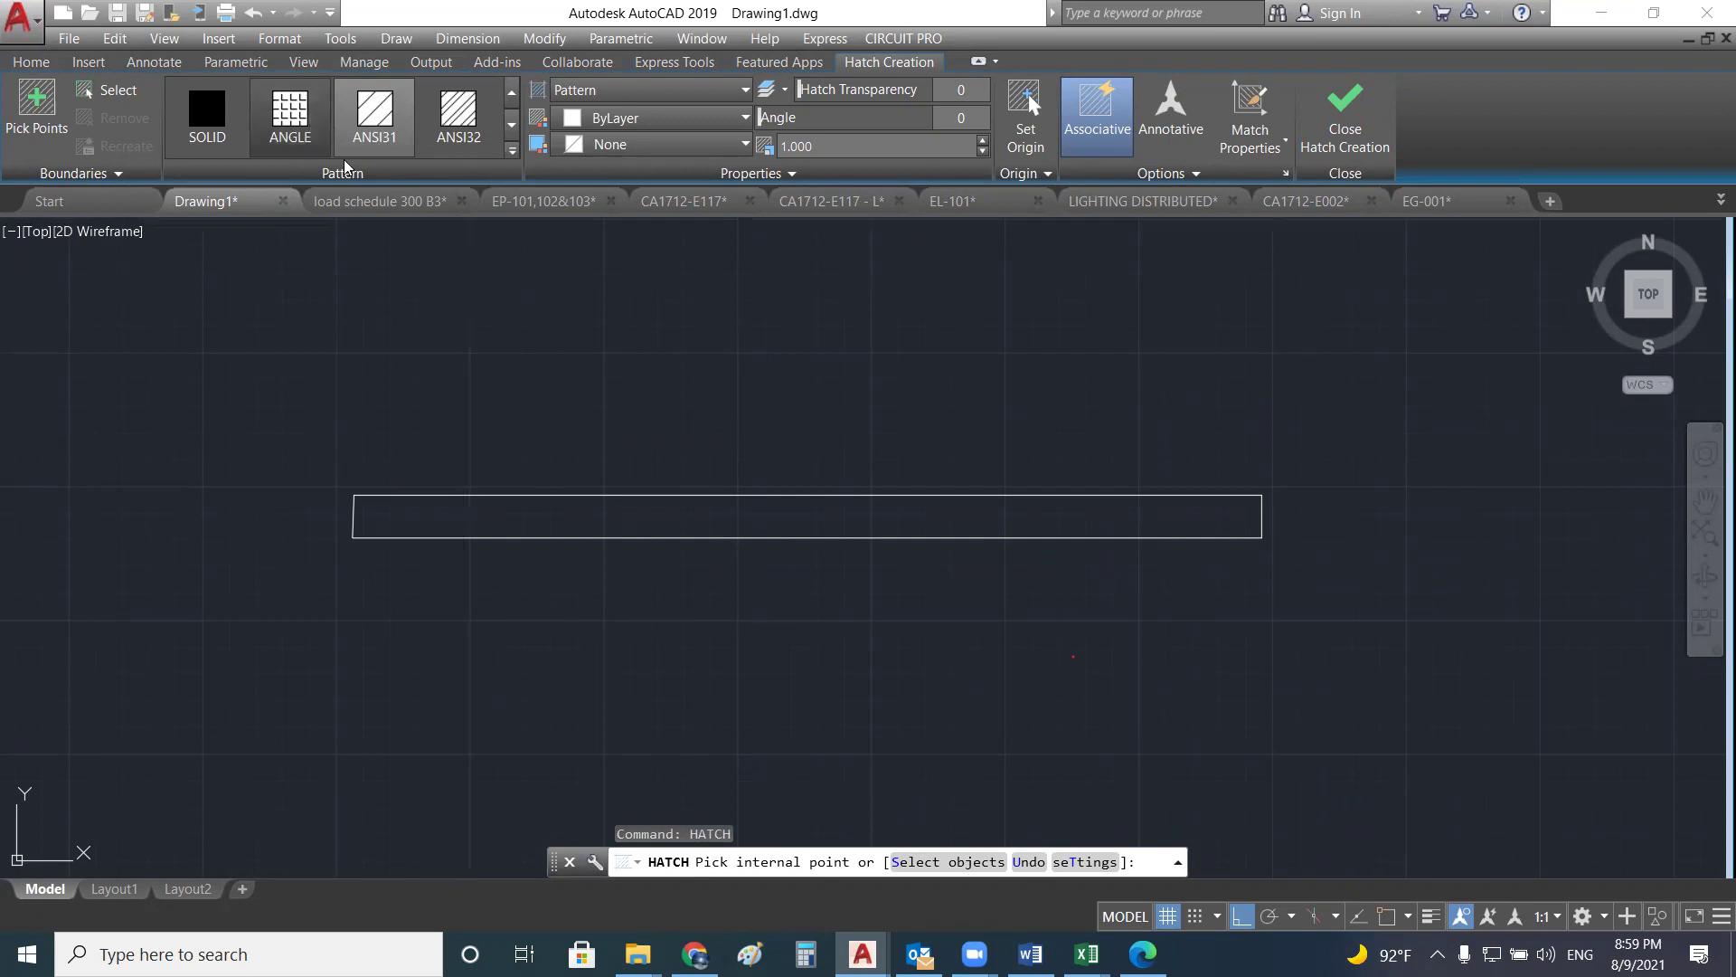
pyautogui.click(309, 127)
pyautogui.click(669, 516)
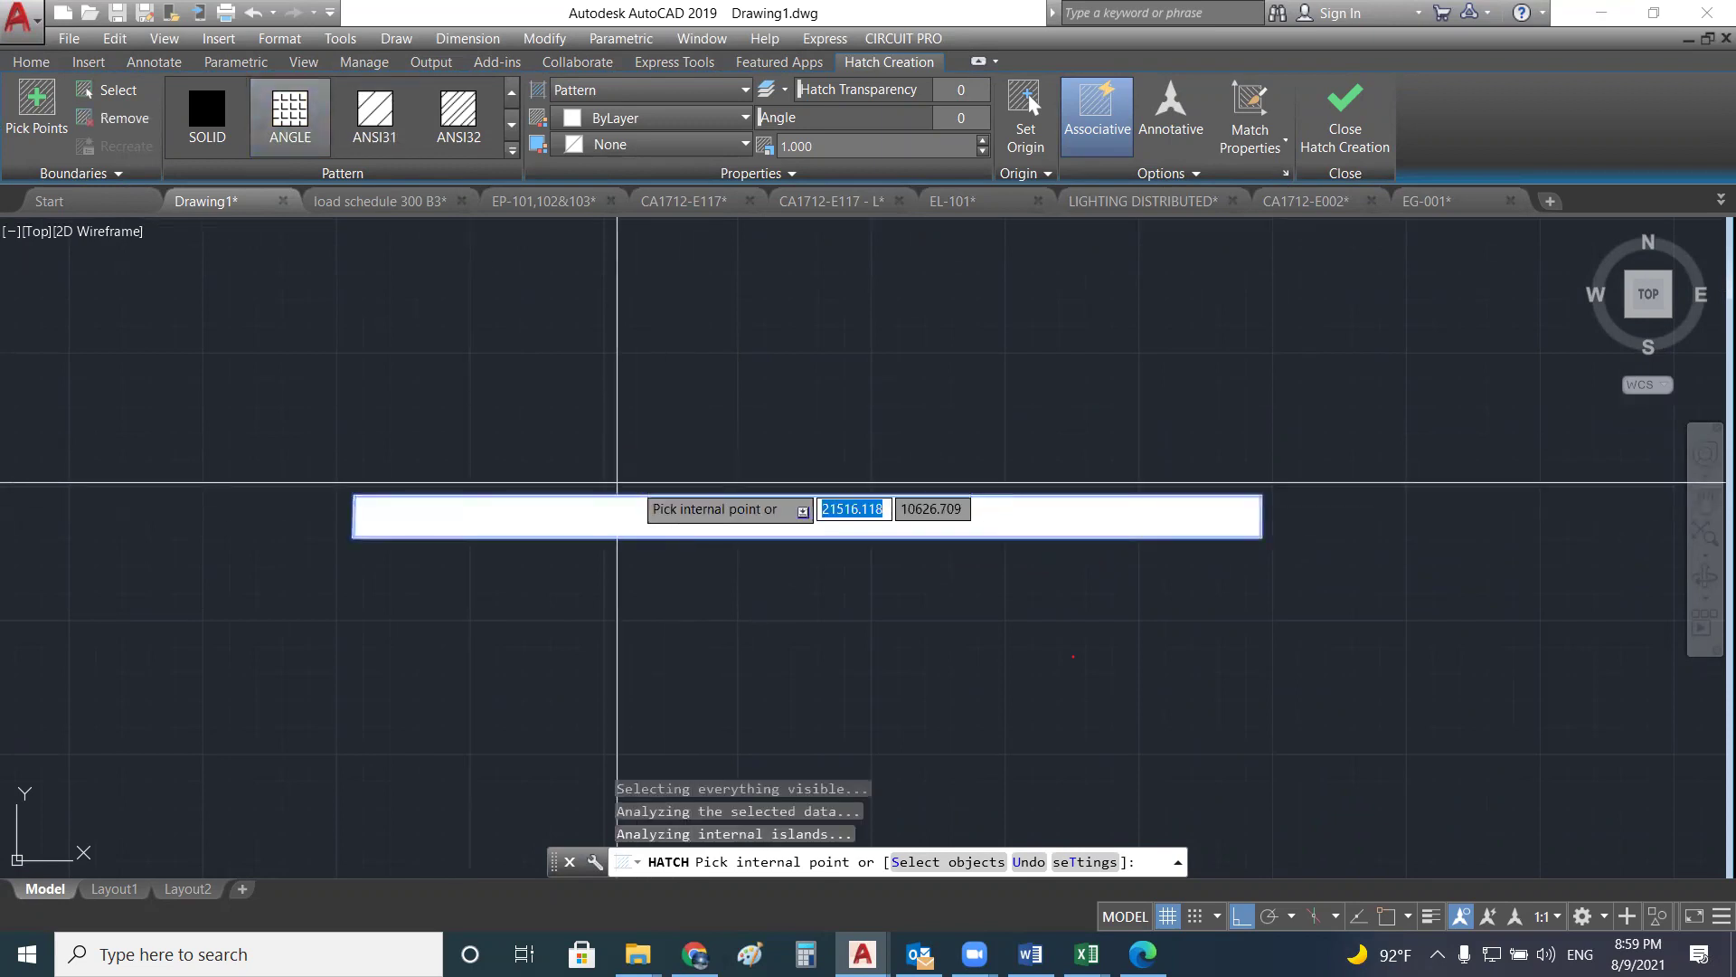
pyautogui.scroll(2, 569, 524)
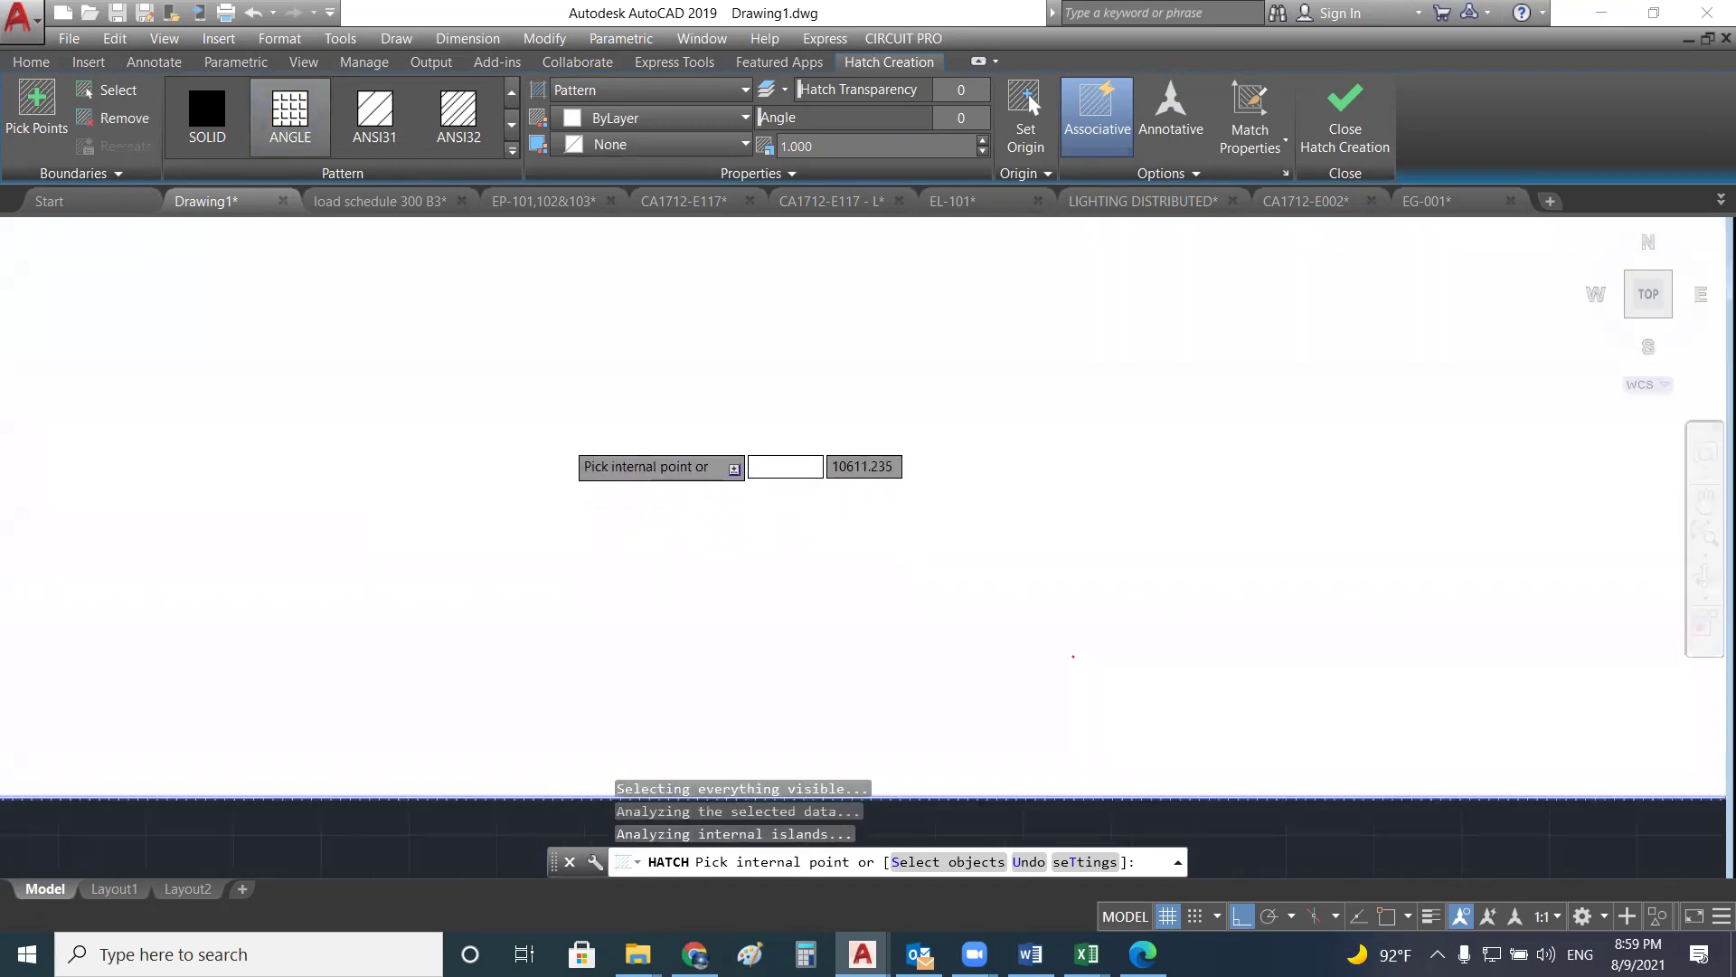
pyautogui.press('Escape')
# - Delete the strip's ANGLE hatch and hatch it by internal point with ANSI31 at scale 1
pyautogui.click(603, 455)
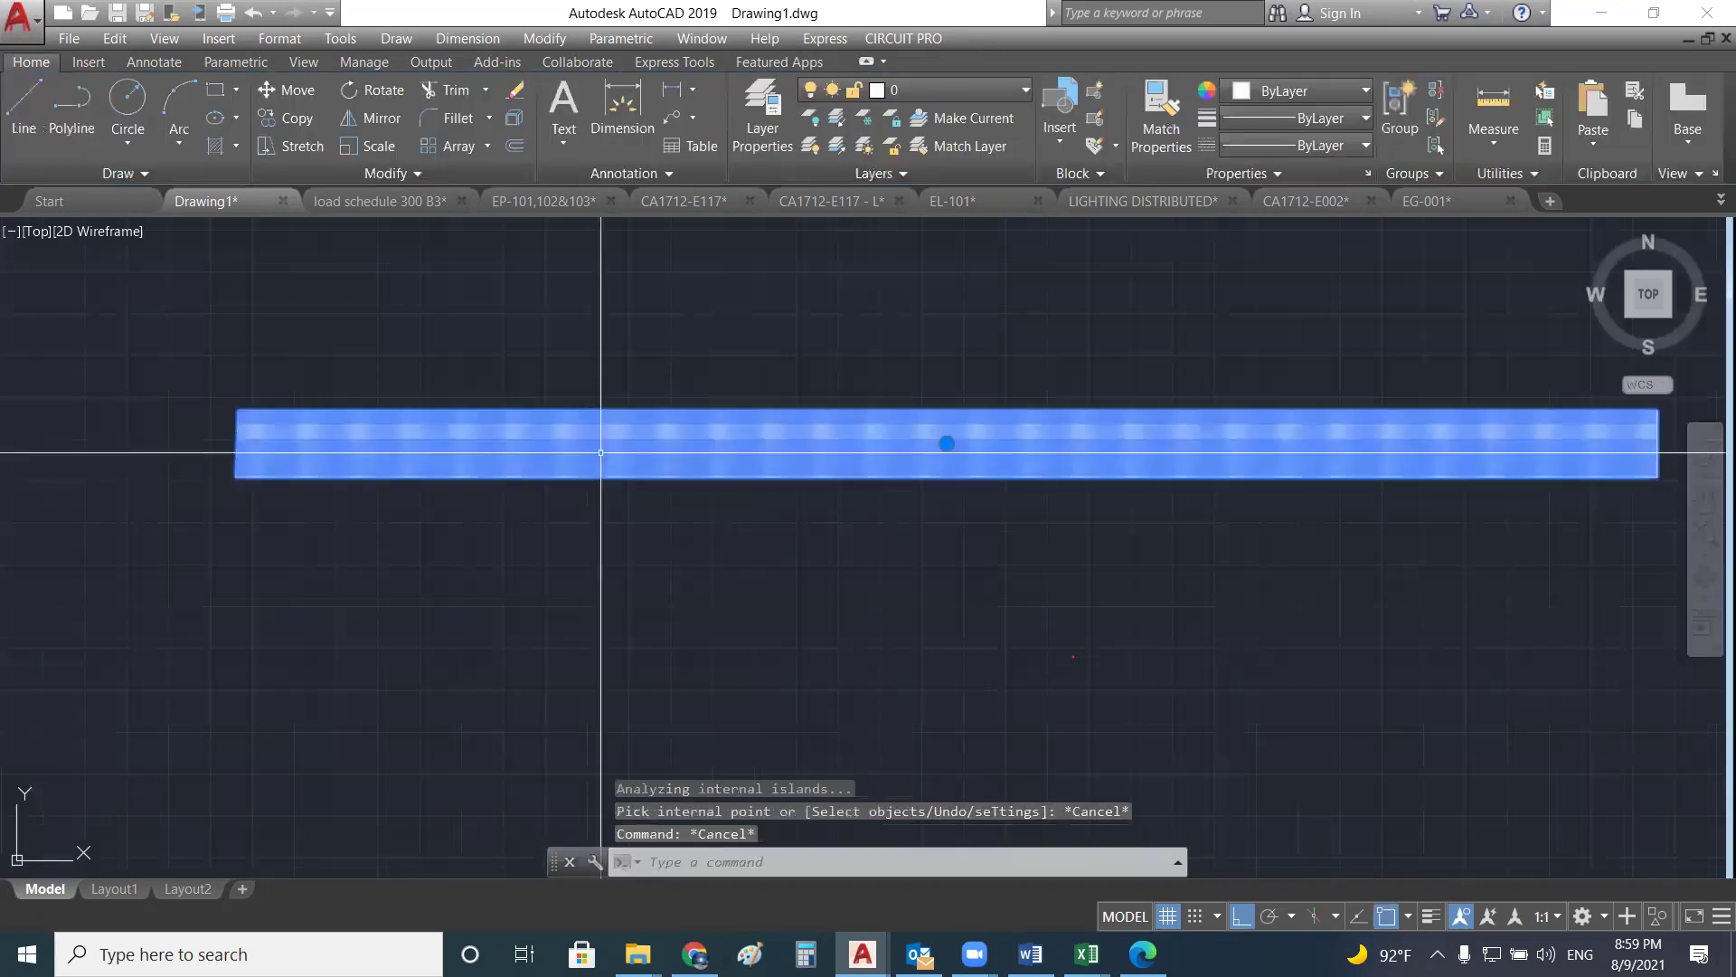
pyautogui.press('Delete')
pyautogui.write('HATCH')
pyautogui.press('Return')
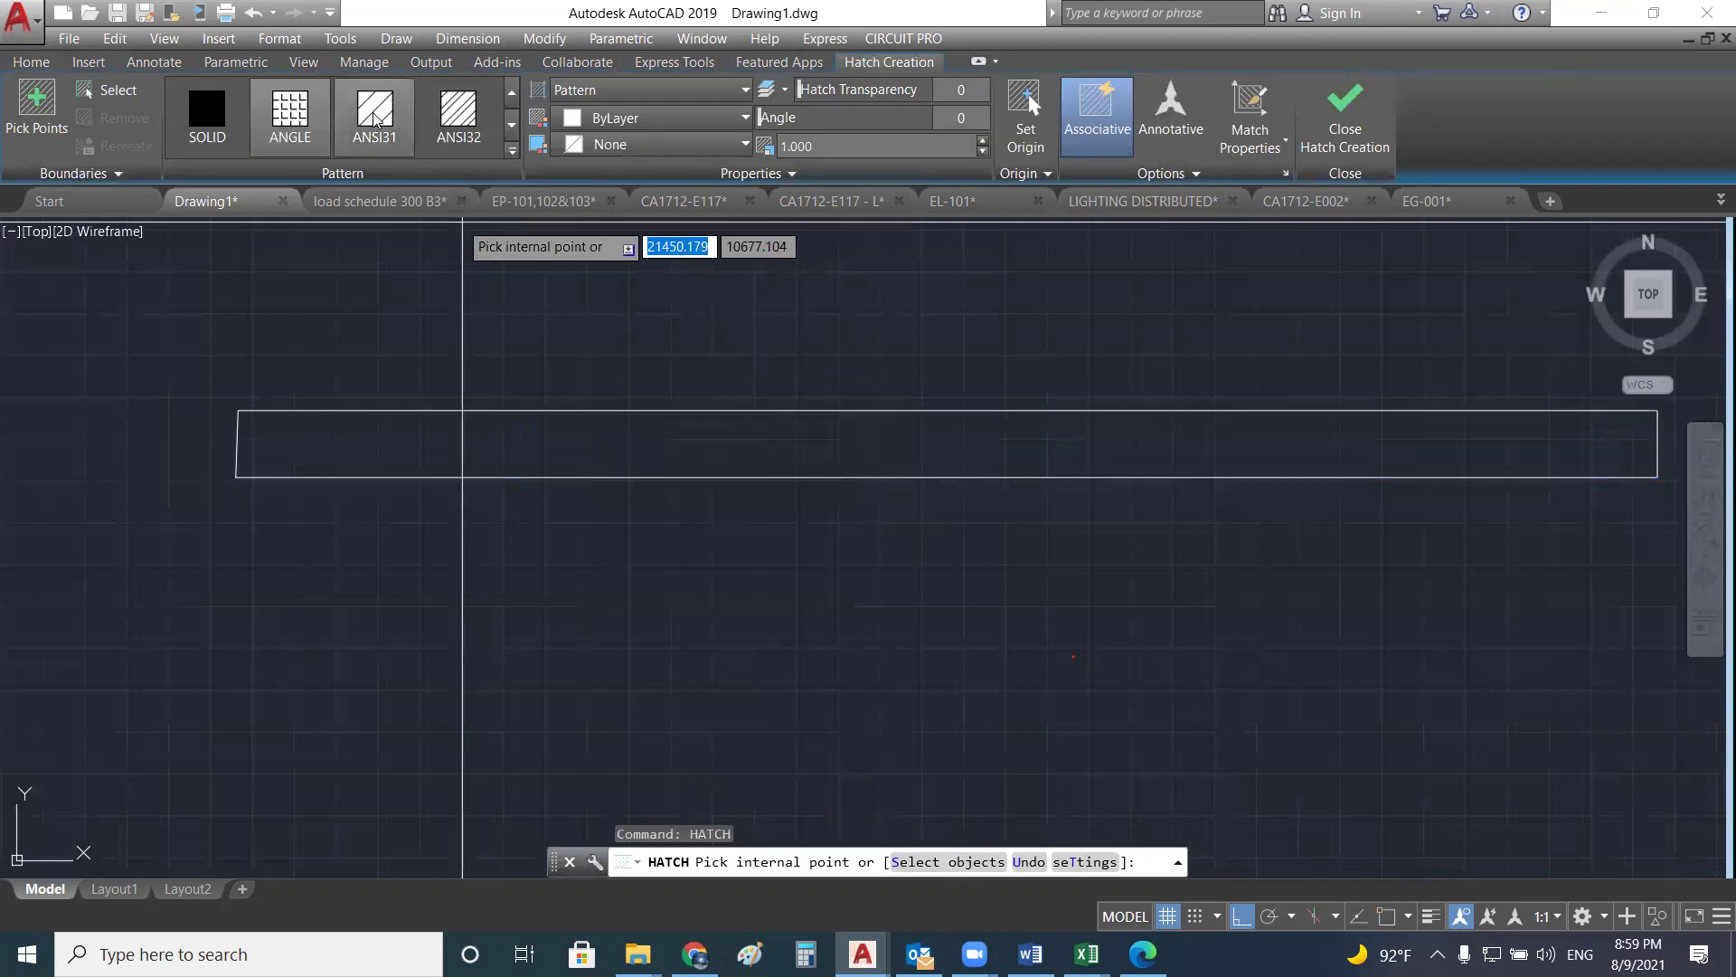
pyautogui.click(631, 443)
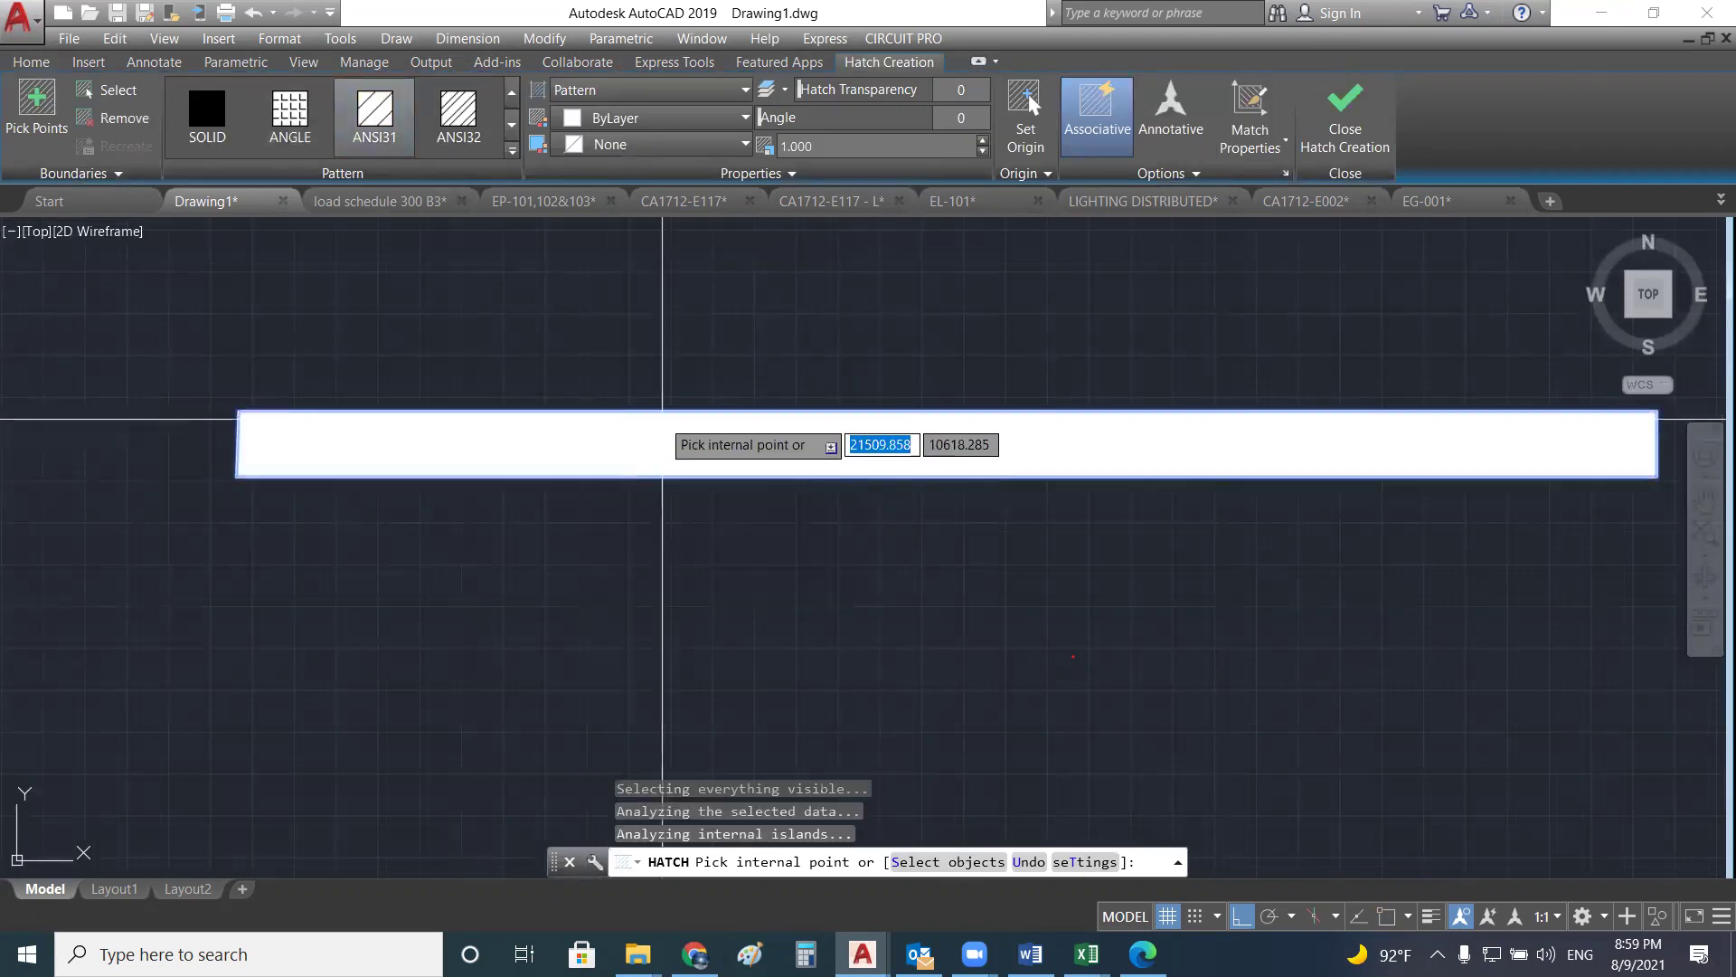
pyautogui.press('Escape')
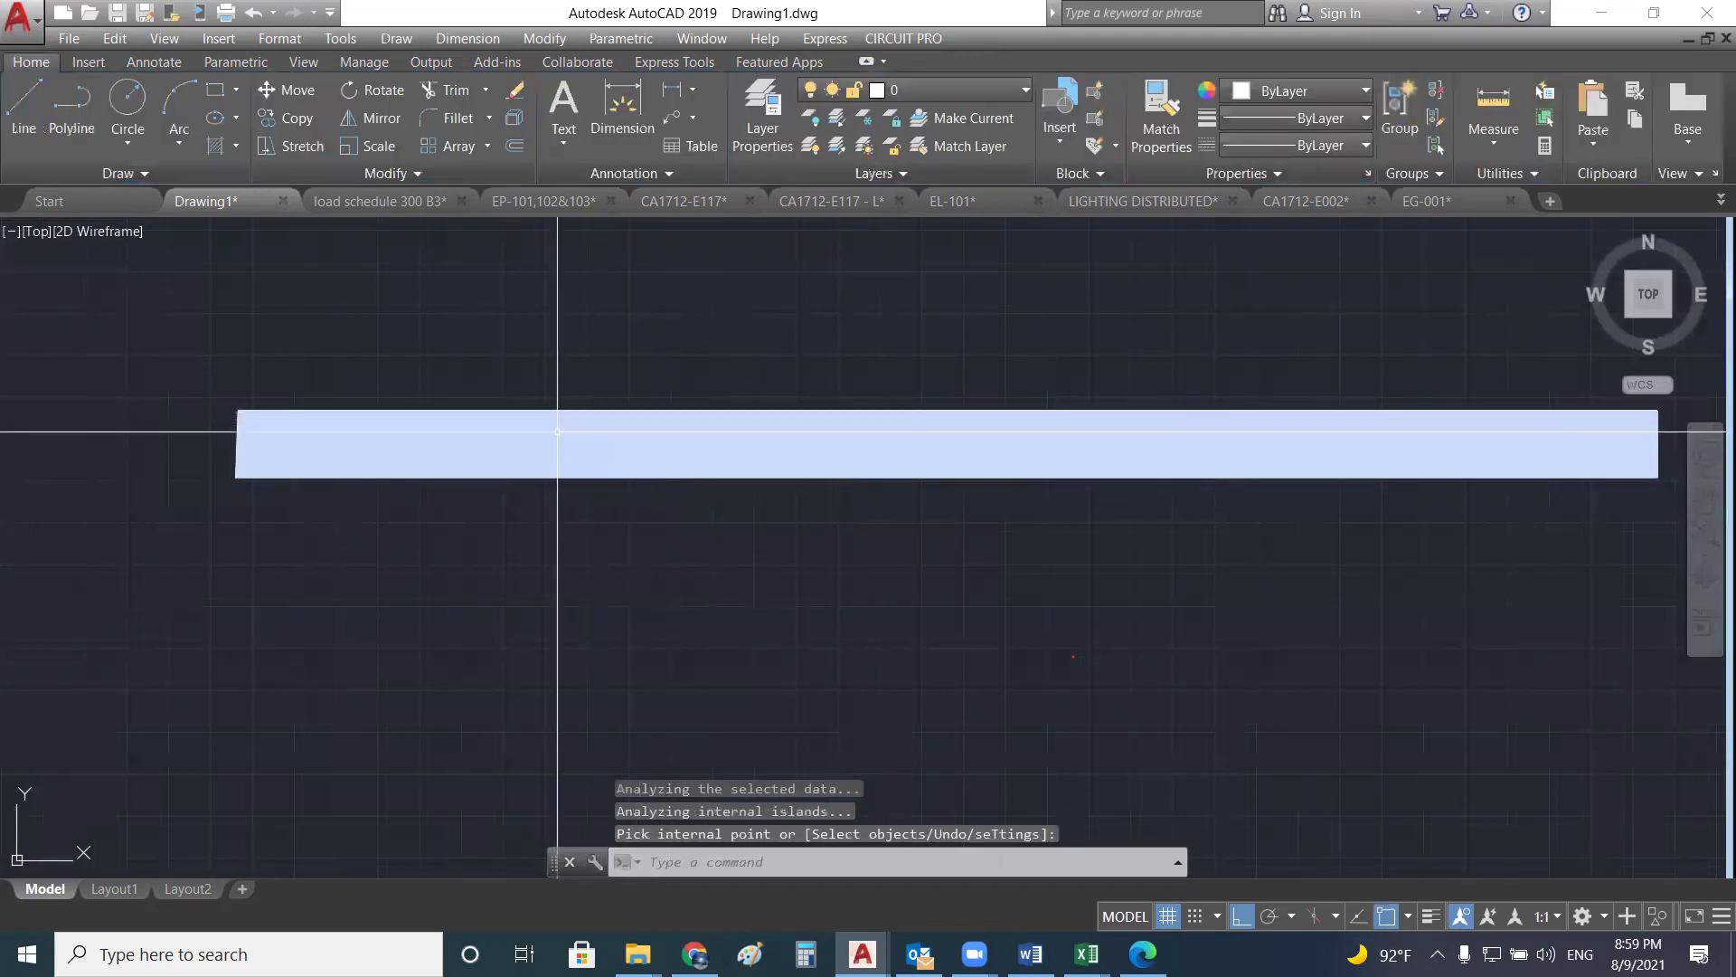
# - Examine the strip's ANSI31 hatch lines and their spacing at close range
pyautogui.scroll(2, 561, 434)
pyautogui.click(605, 426)
pyautogui.doubleClick(606, 426)
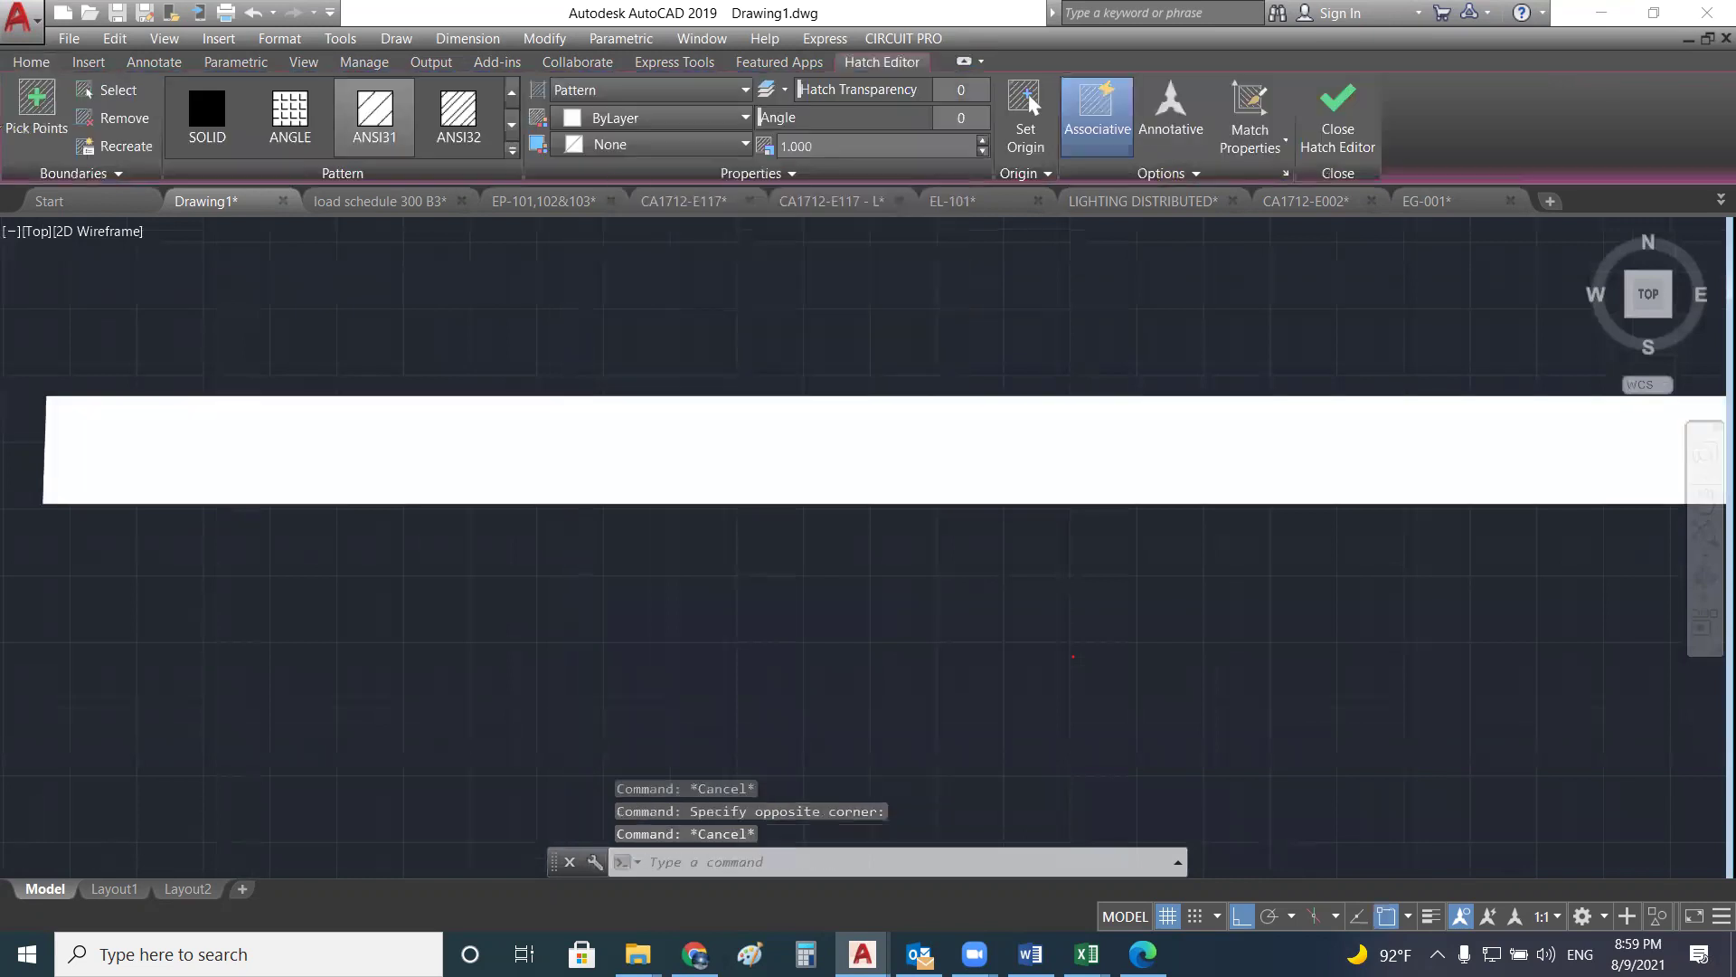
pyautogui.press('Escape')
pyautogui.scroll(5, 603, 452)
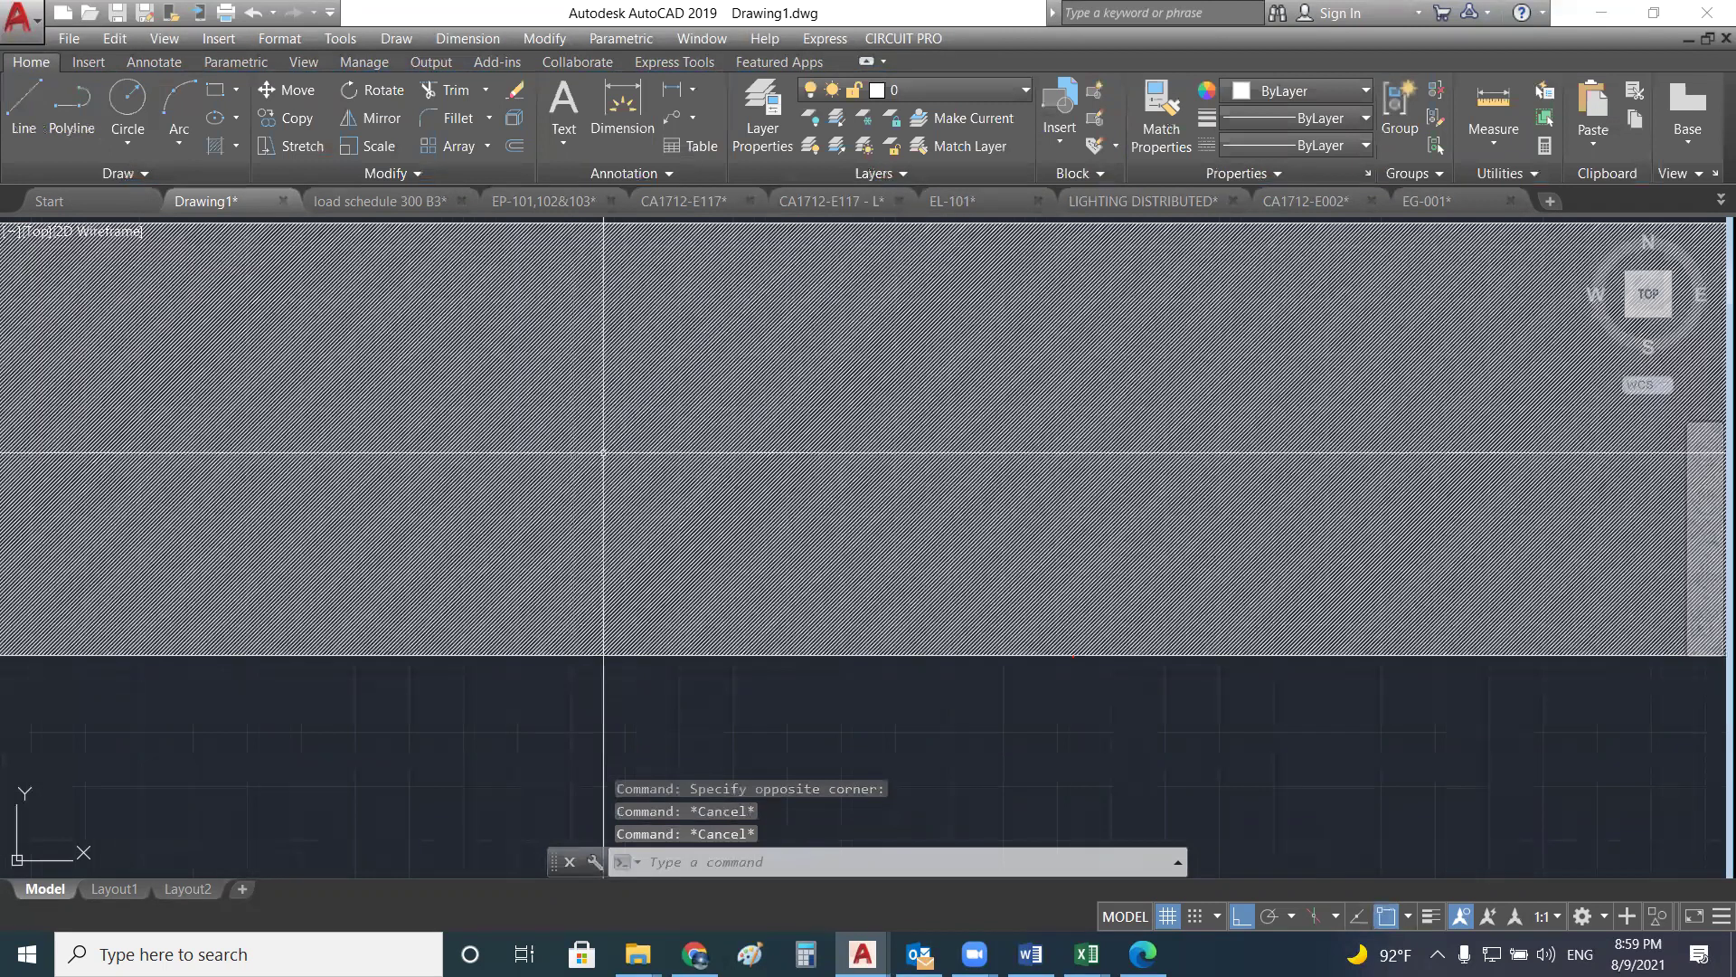
pyautogui.scroll(-5, 496, 439)
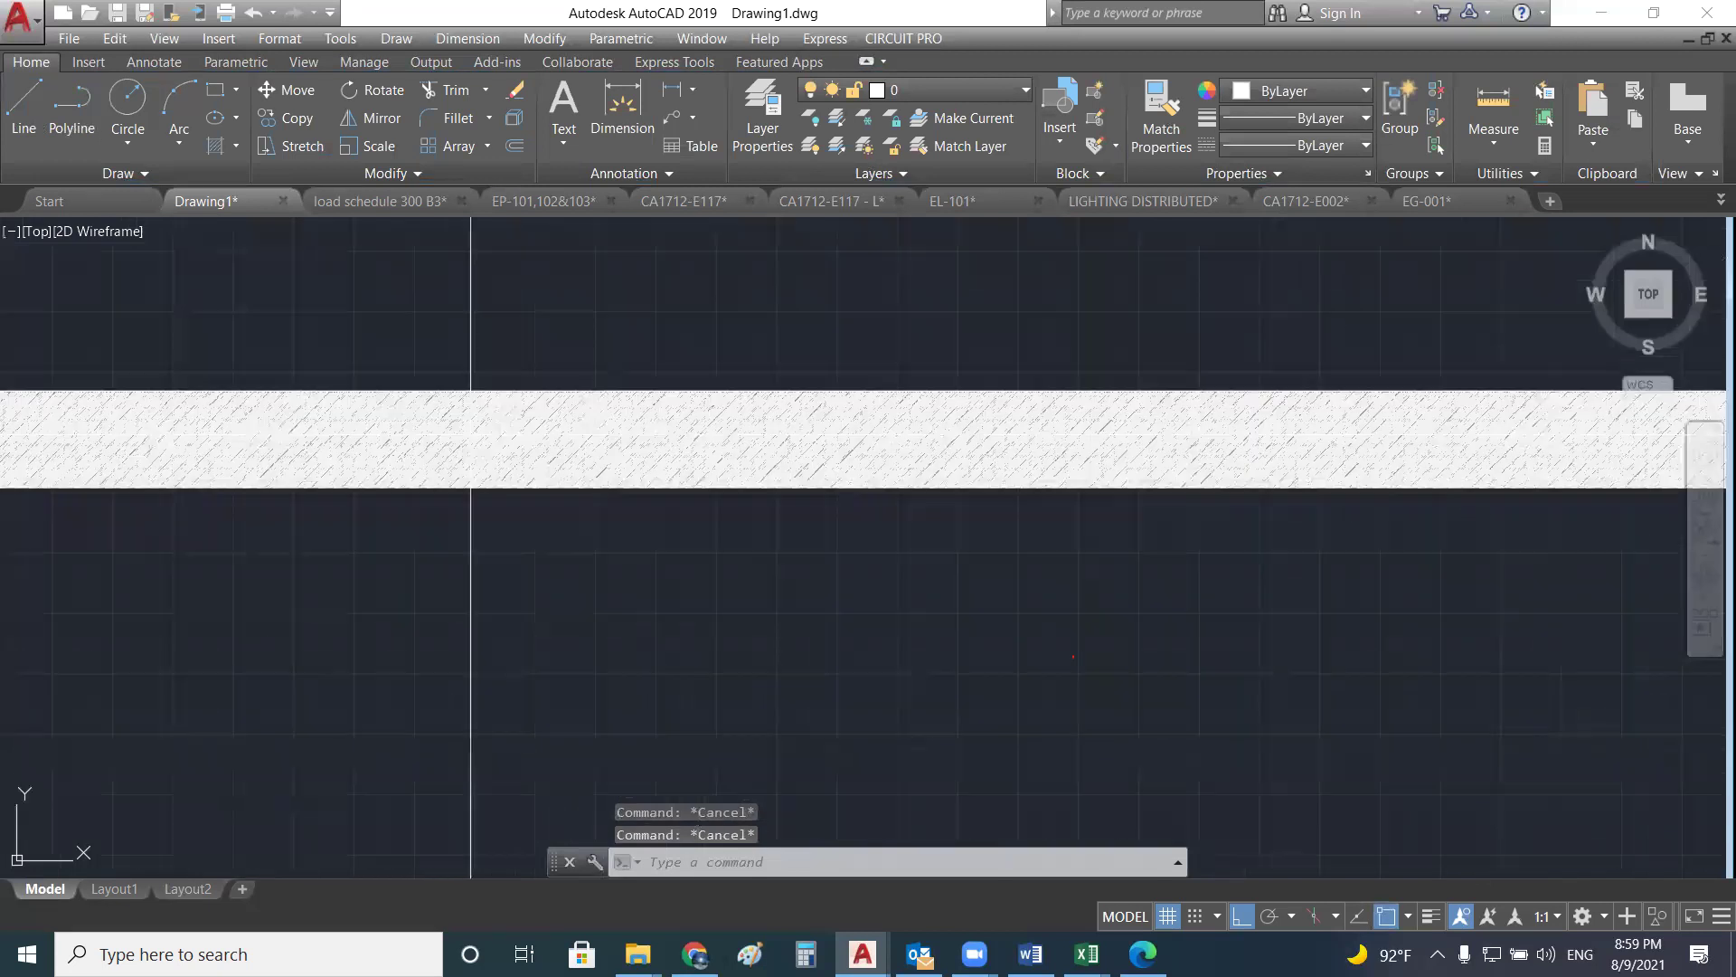
pyautogui.scroll(2, 453, 458)
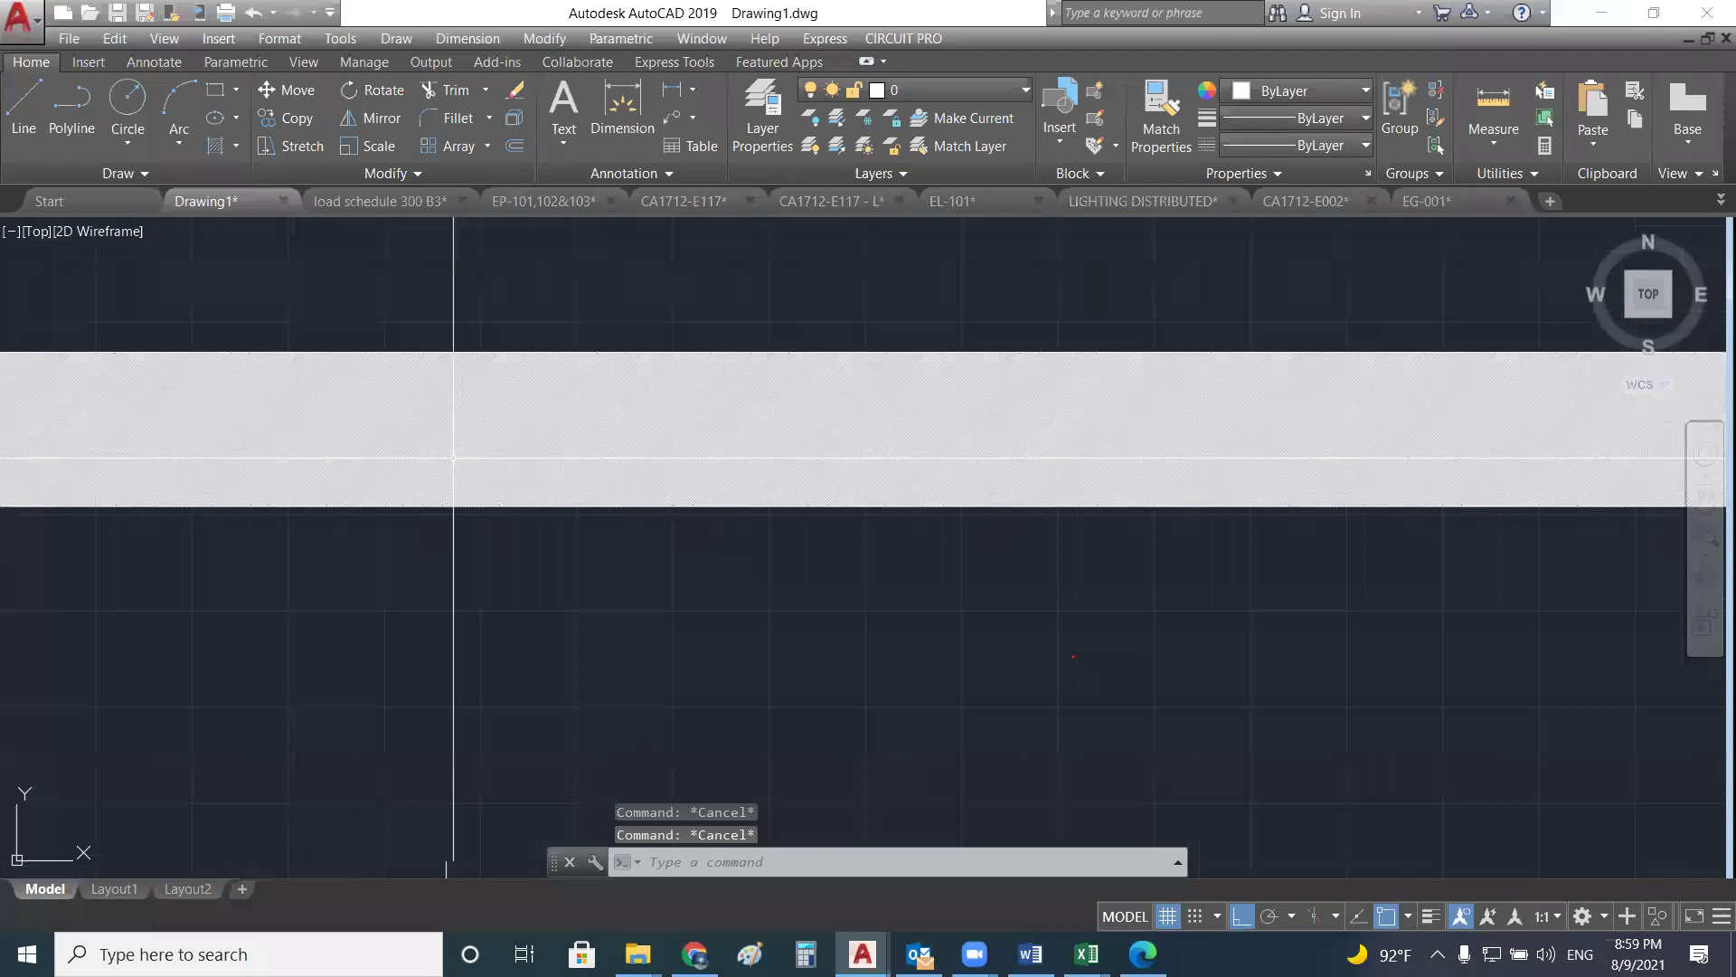
pyautogui.scroll(8, 453, 458)
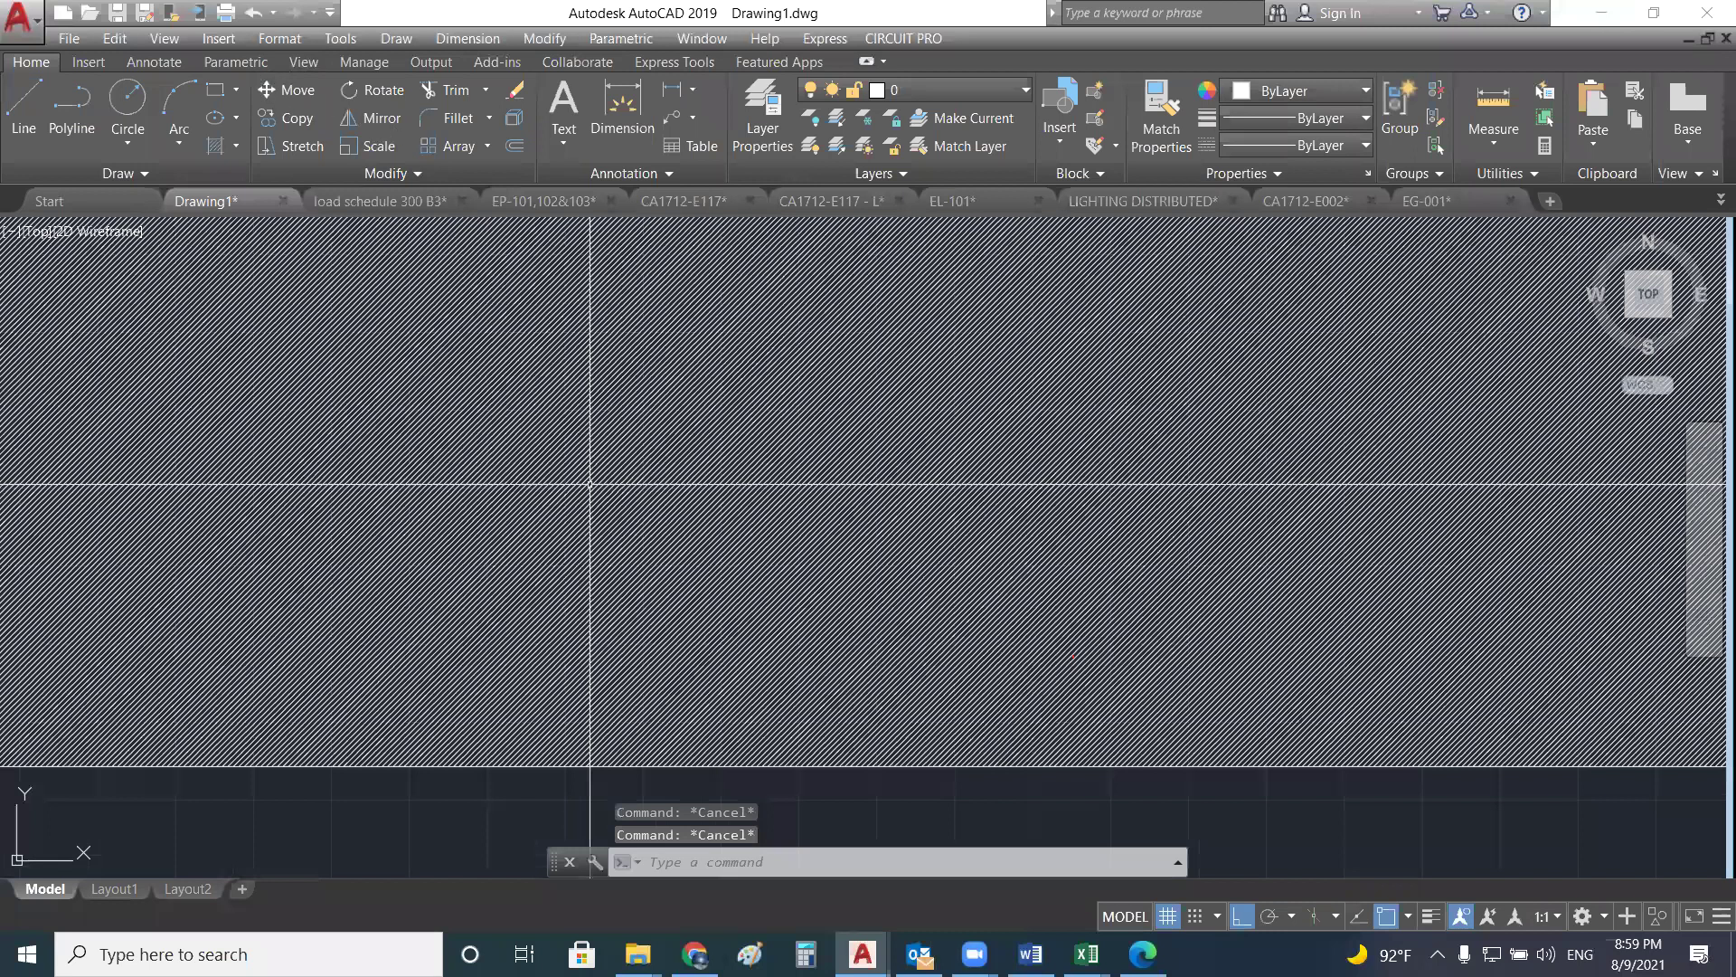
# - Delete the strip's ANSI31 hatch and hatch it by internal point with the HEX pattern at scale 1
pyautogui.click(589, 484)
pyautogui.press('Delete')
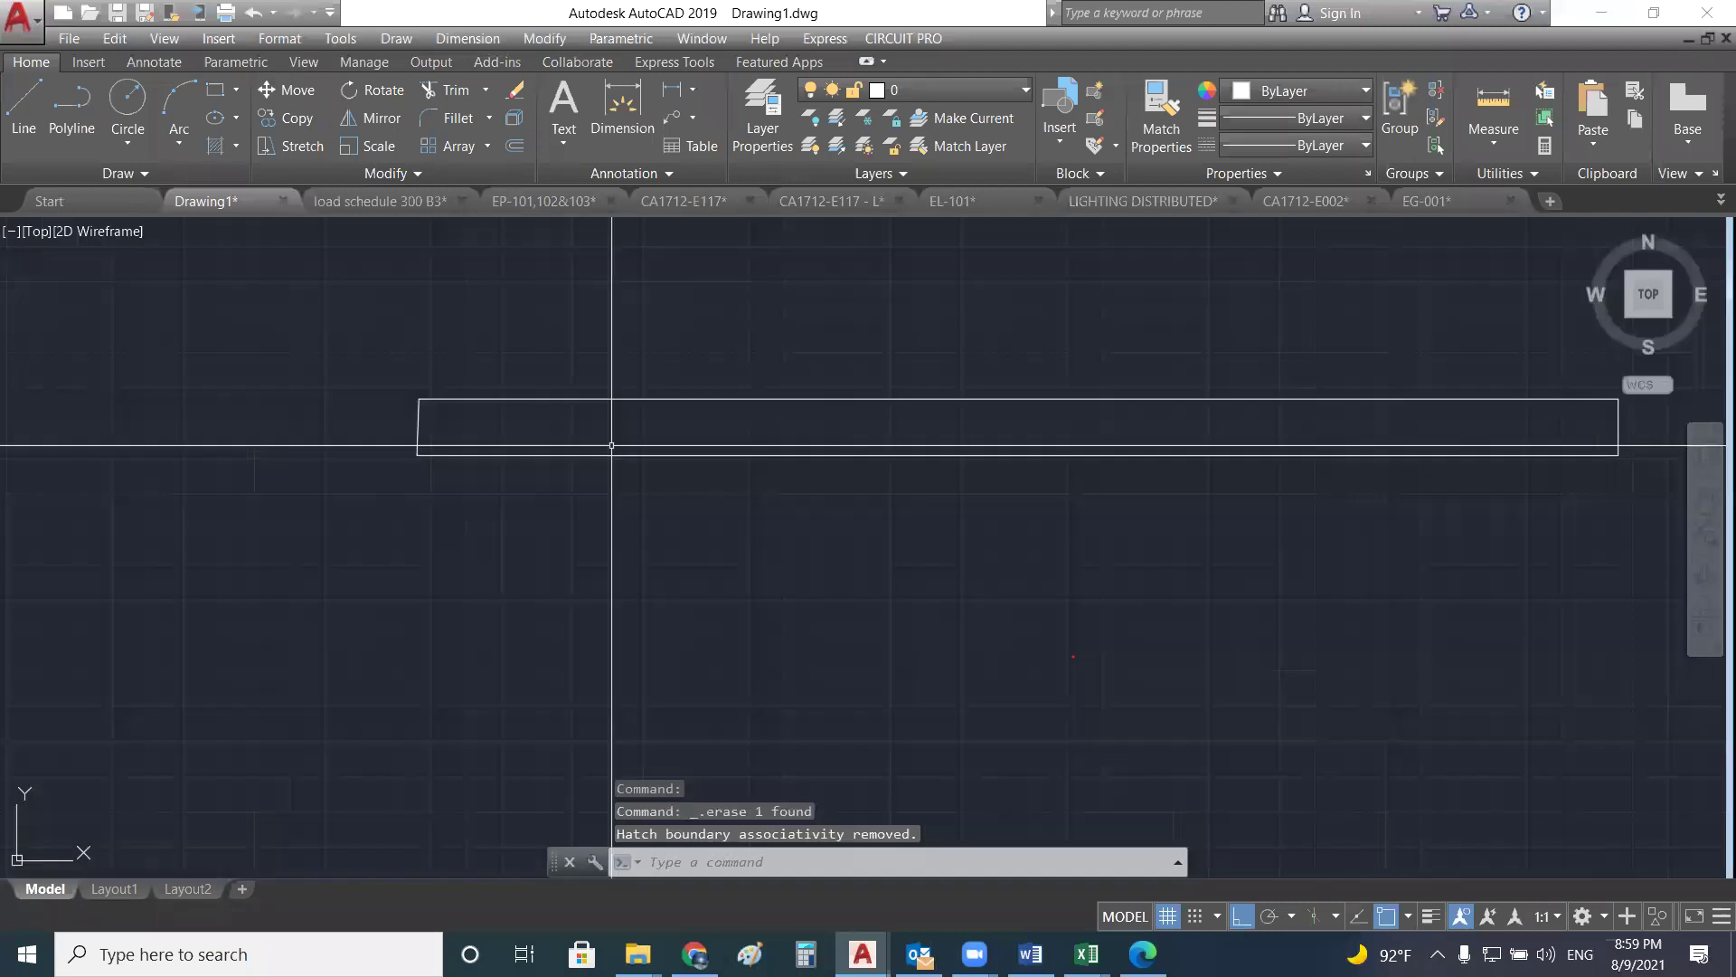
pyautogui.write('a')
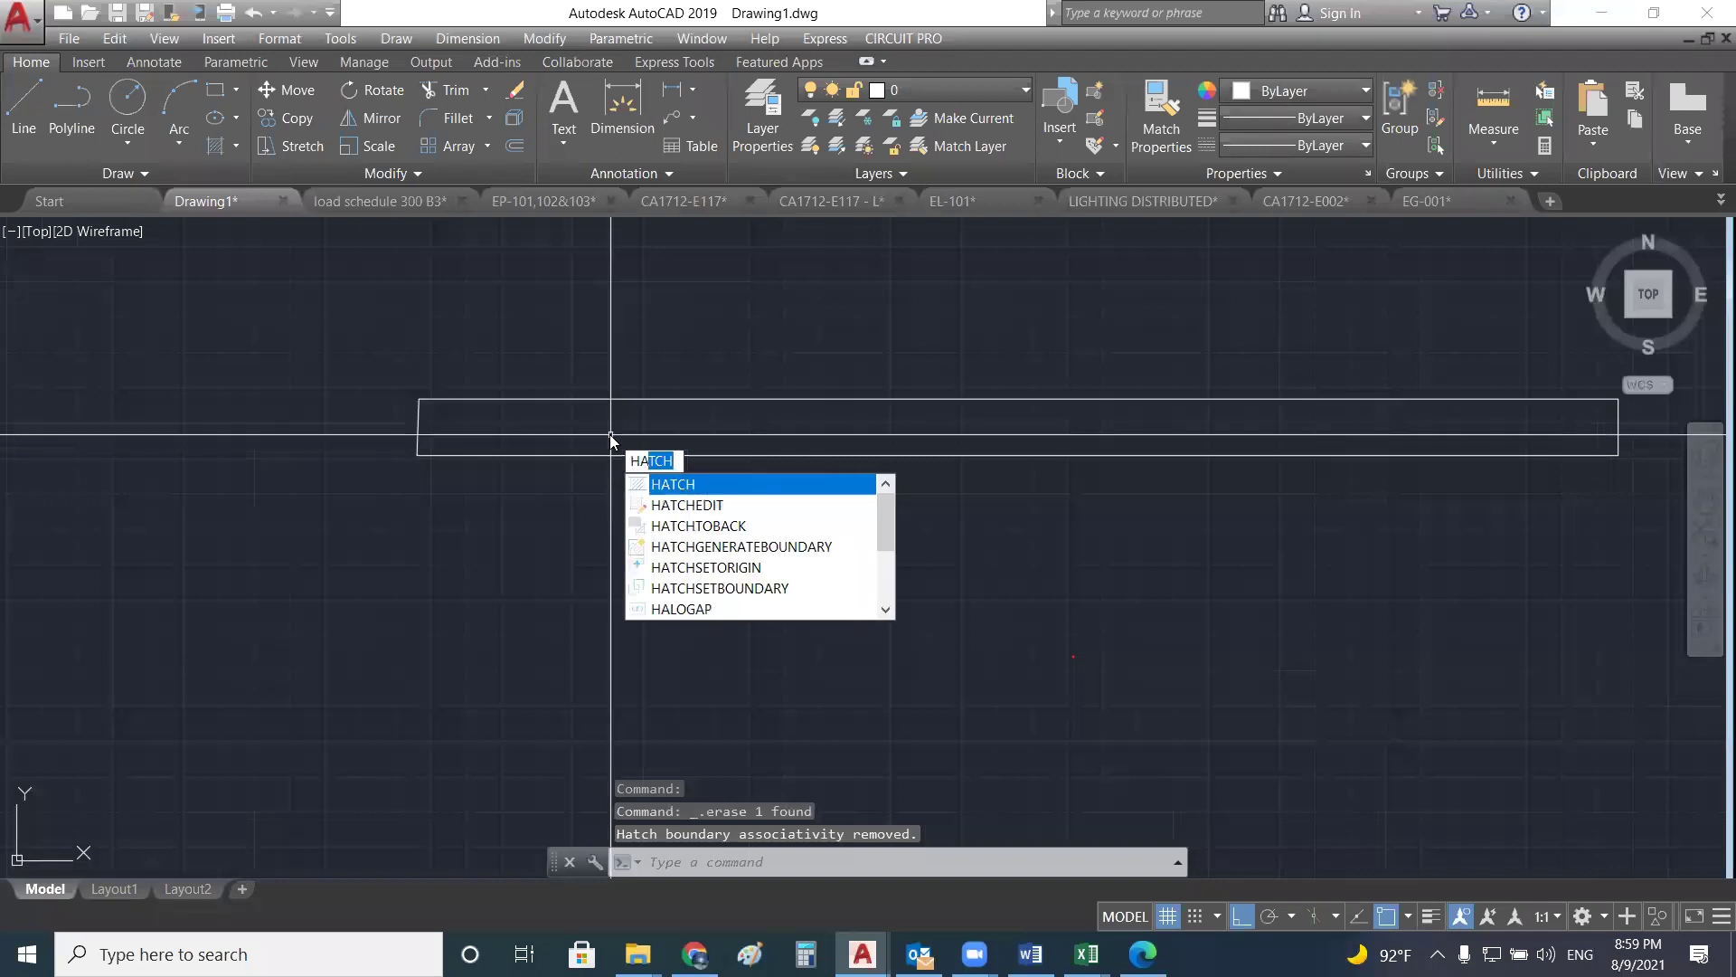
pyautogui.press('Return')
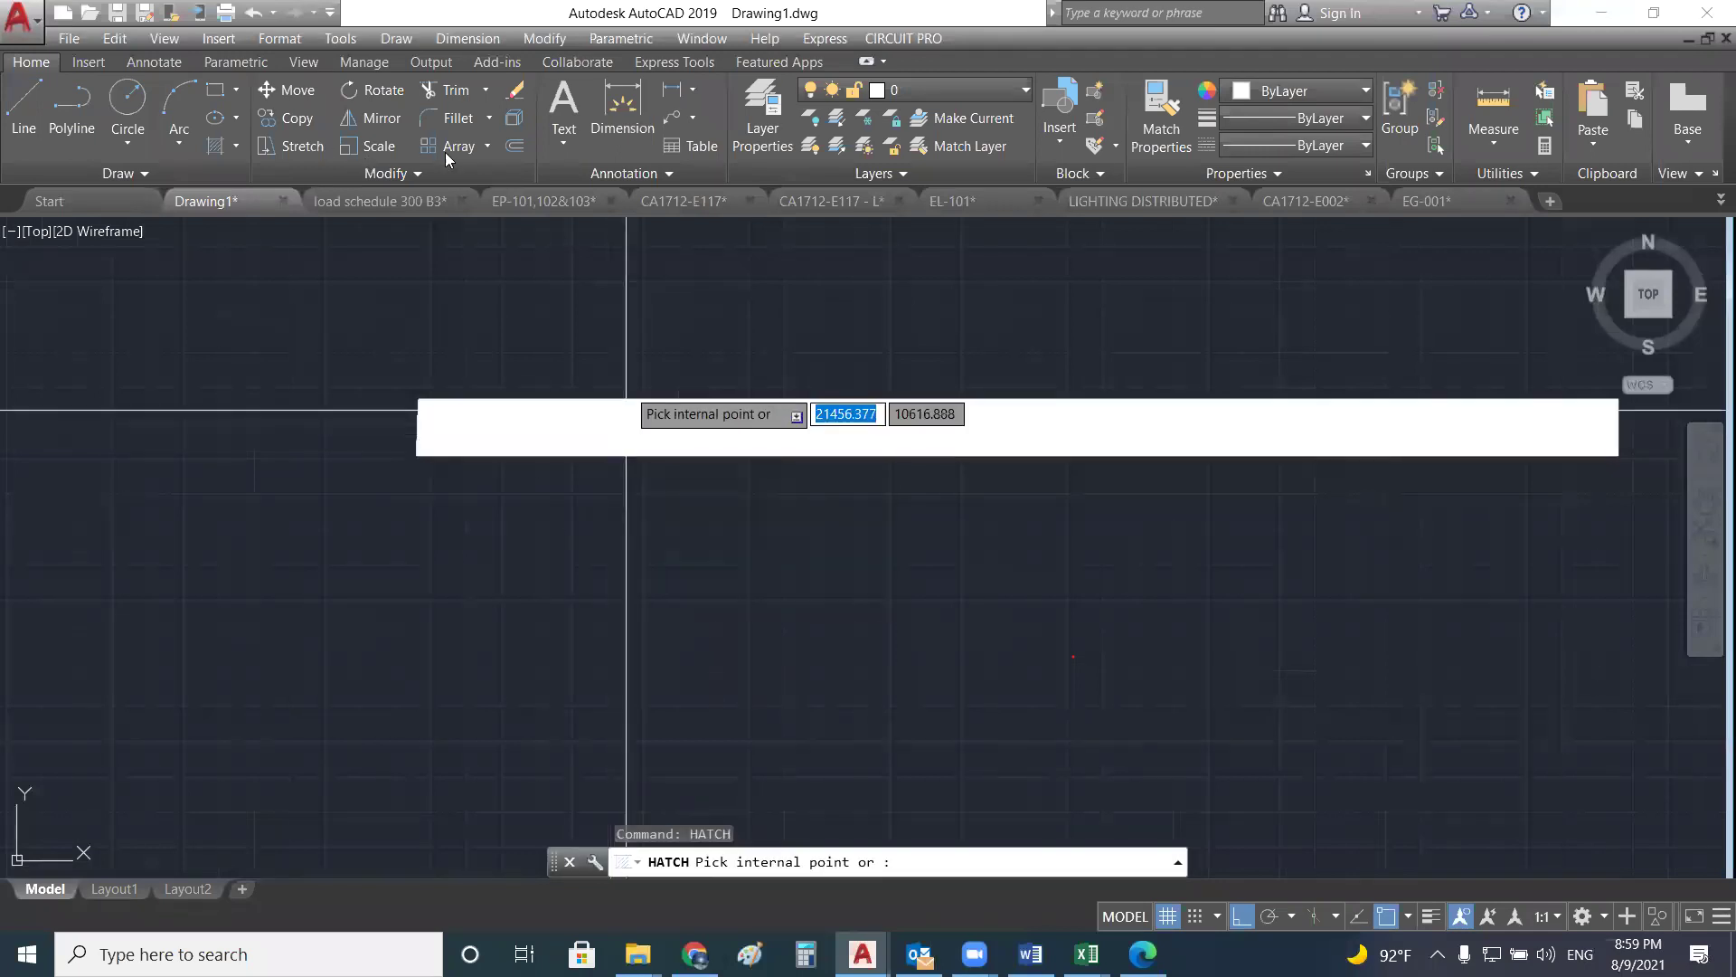
pyautogui.click(513, 151)
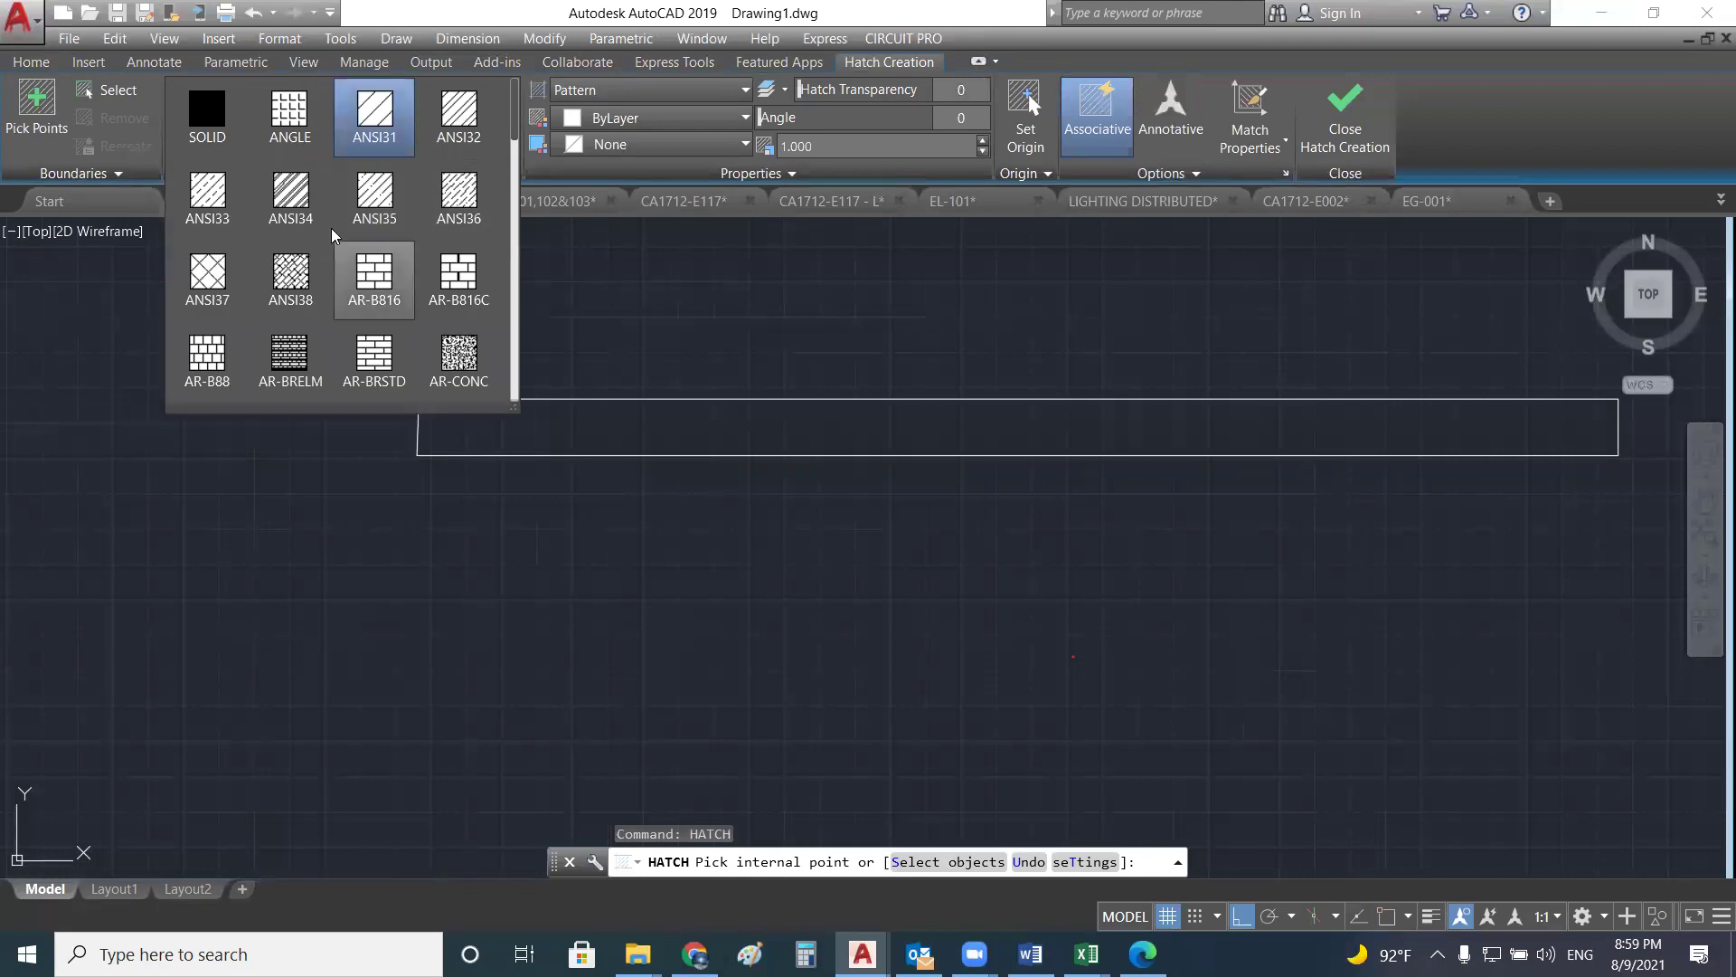
pyautogui.scroll(-1, 313, 238)
pyautogui.scroll(-6, 313, 238)
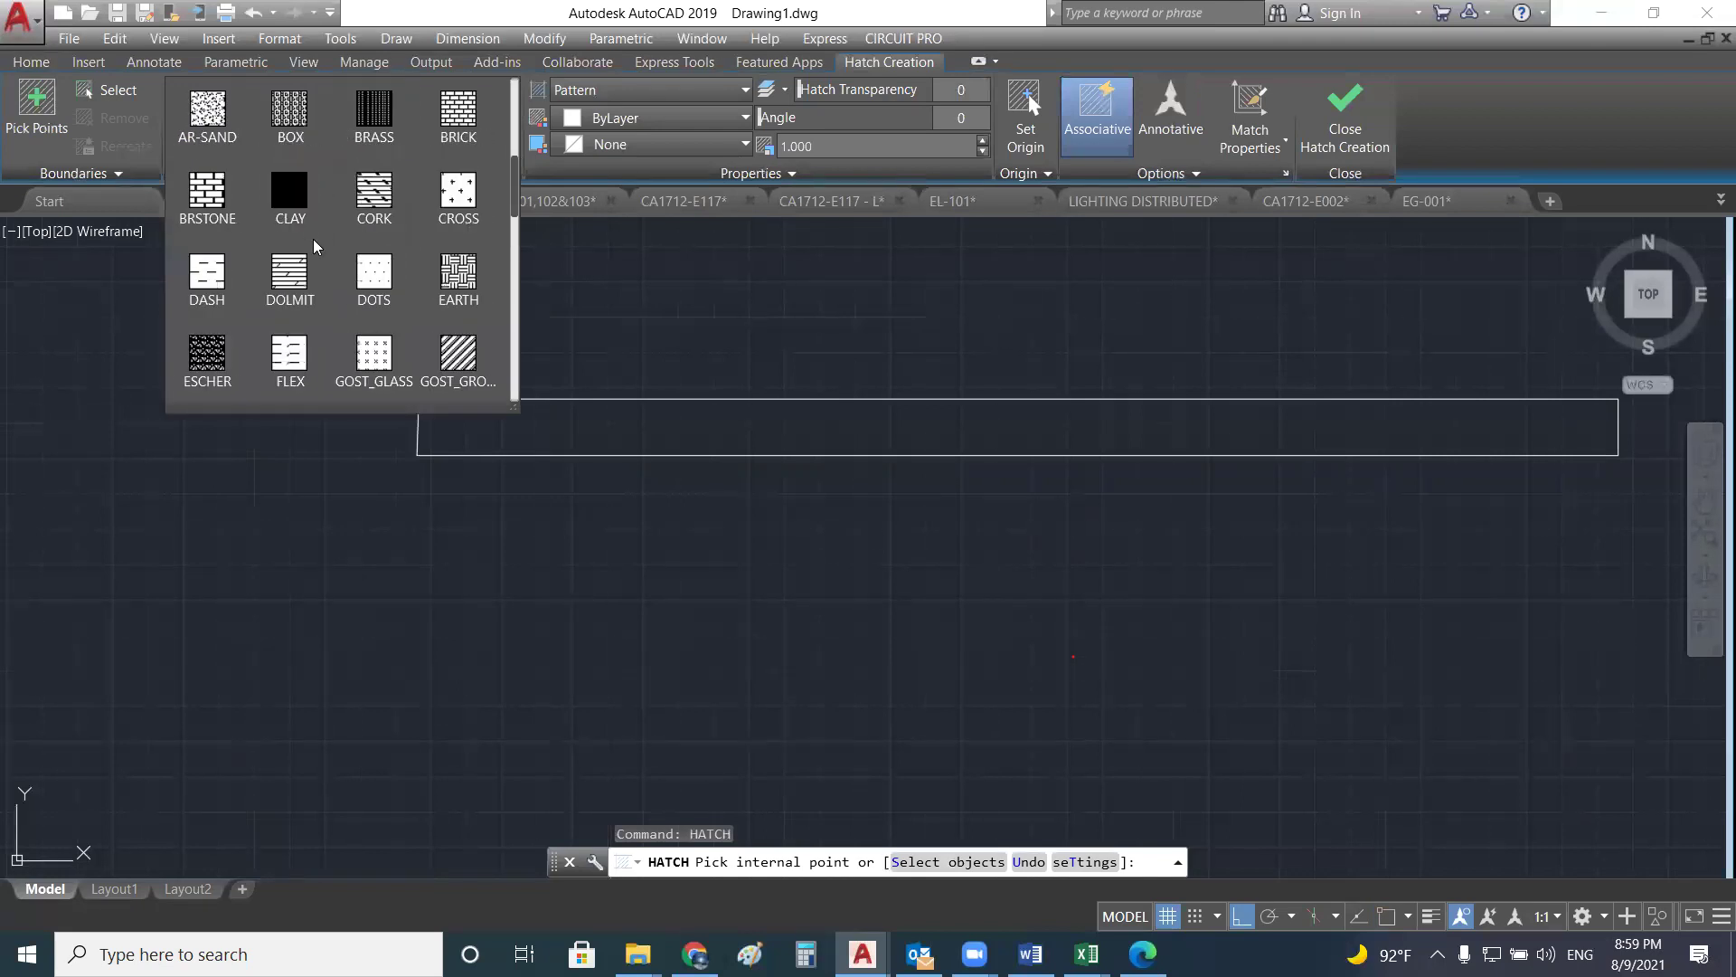
pyautogui.scroll(-3, 313, 239)
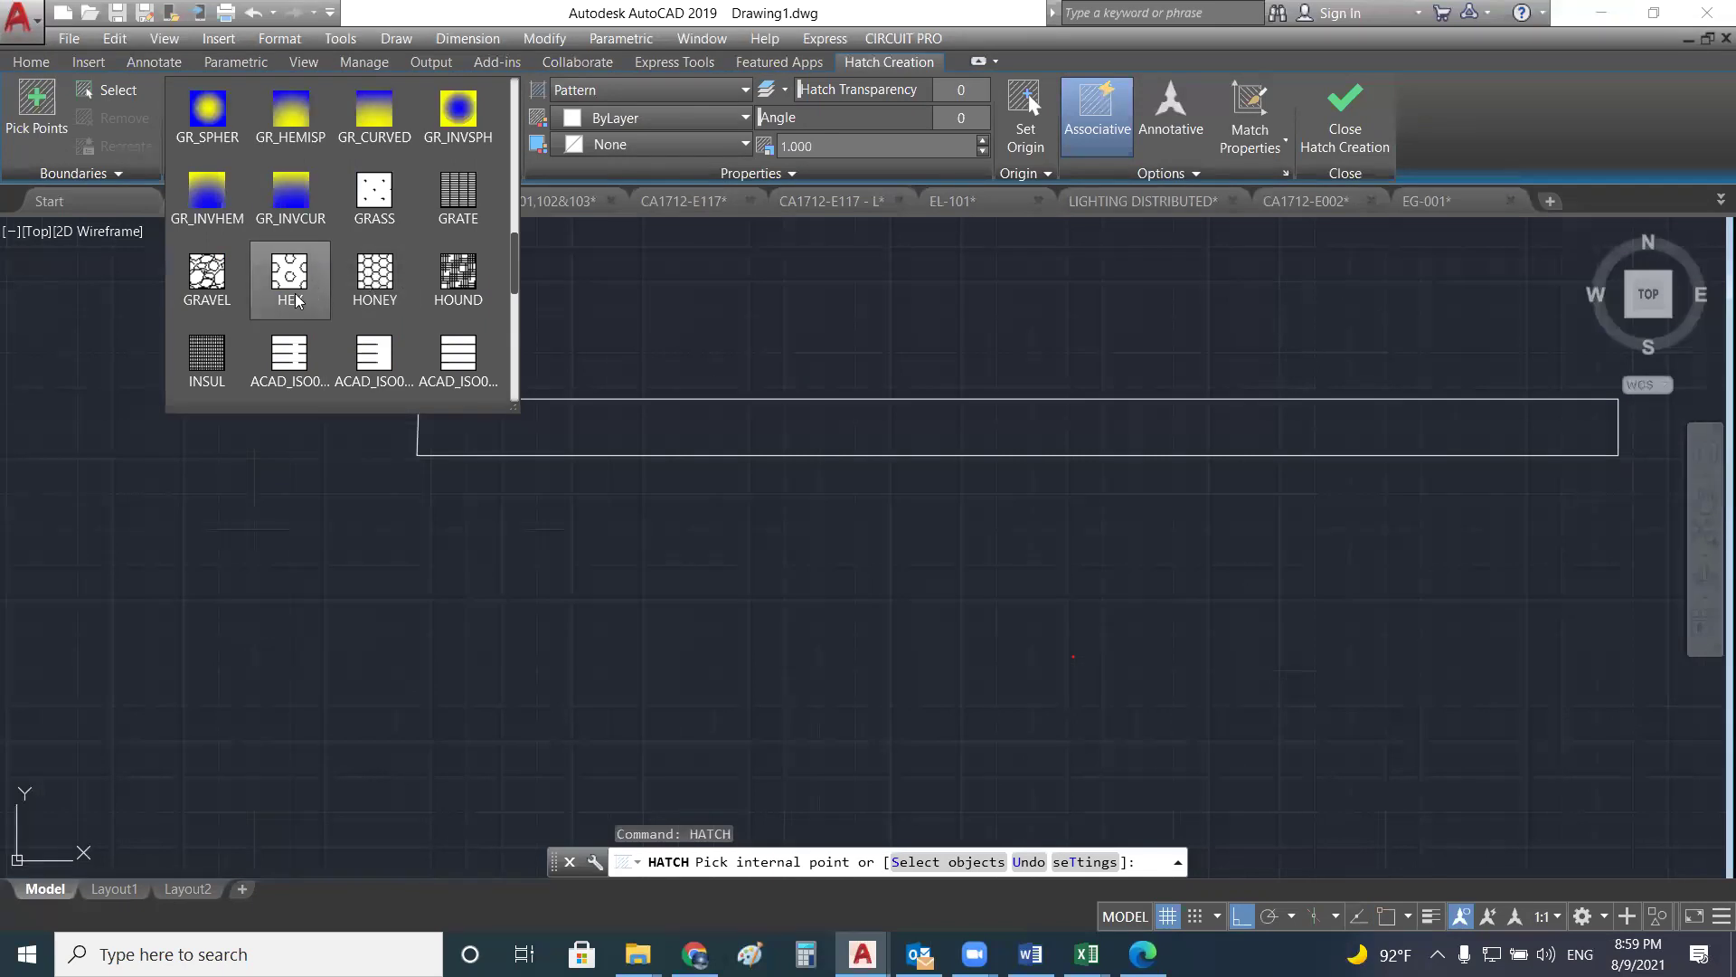
pyautogui.click(289, 276)
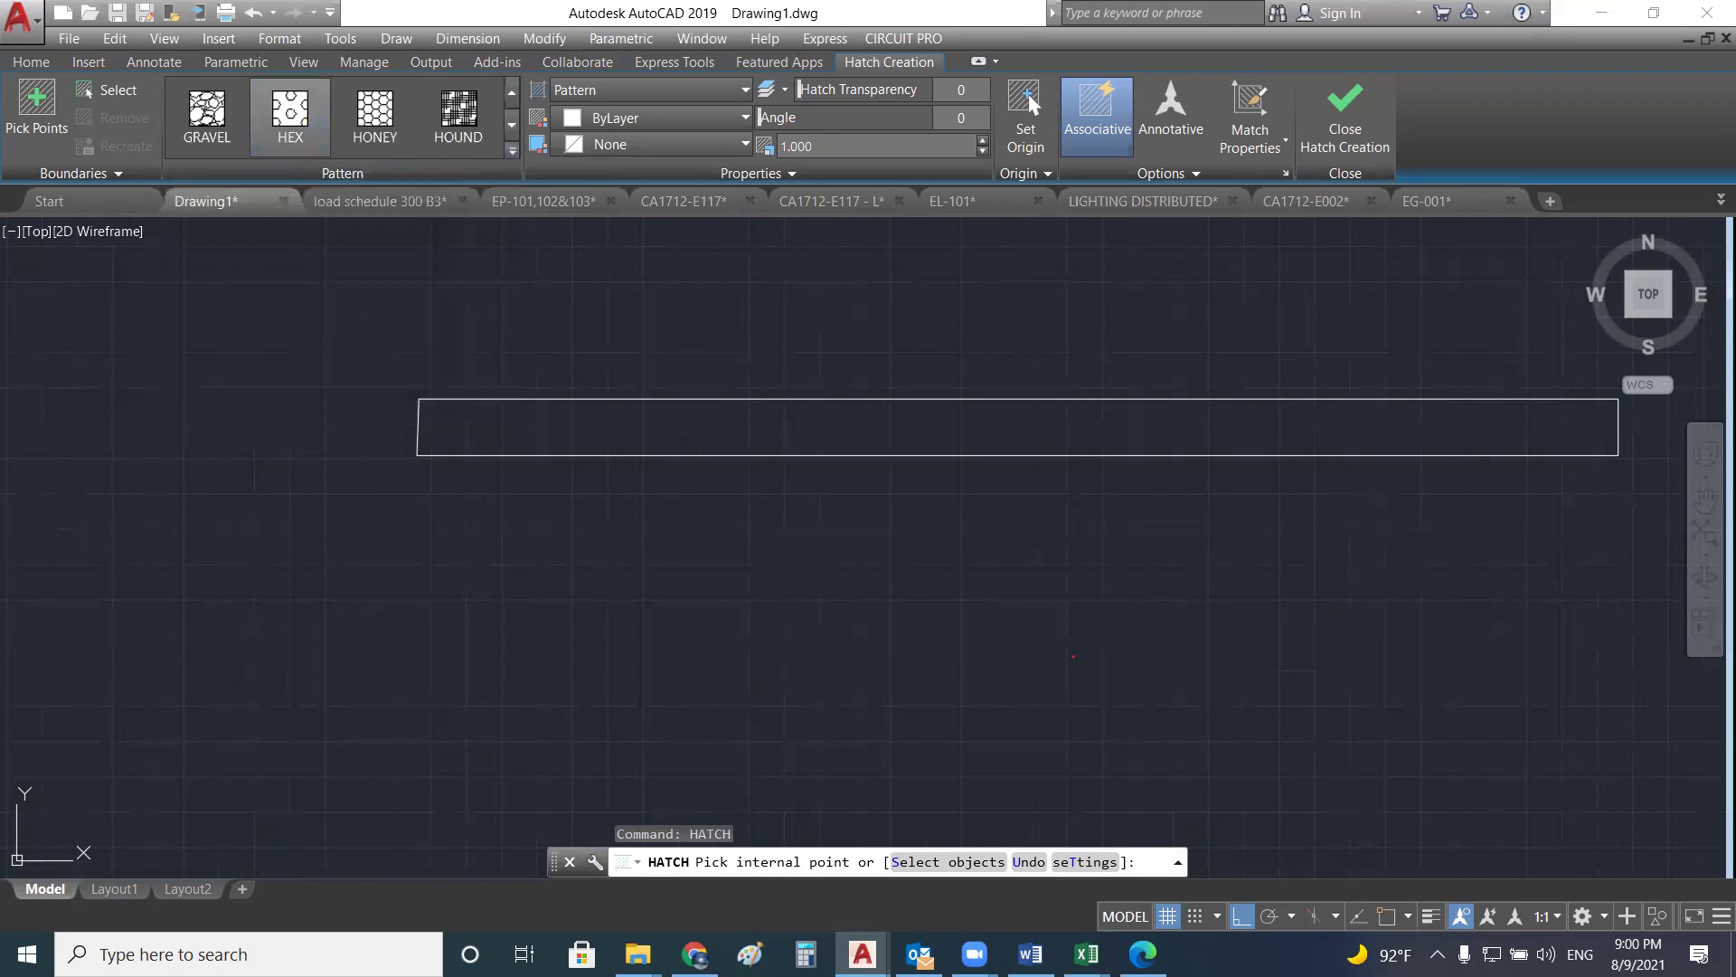
pyautogui.click(624, 427)
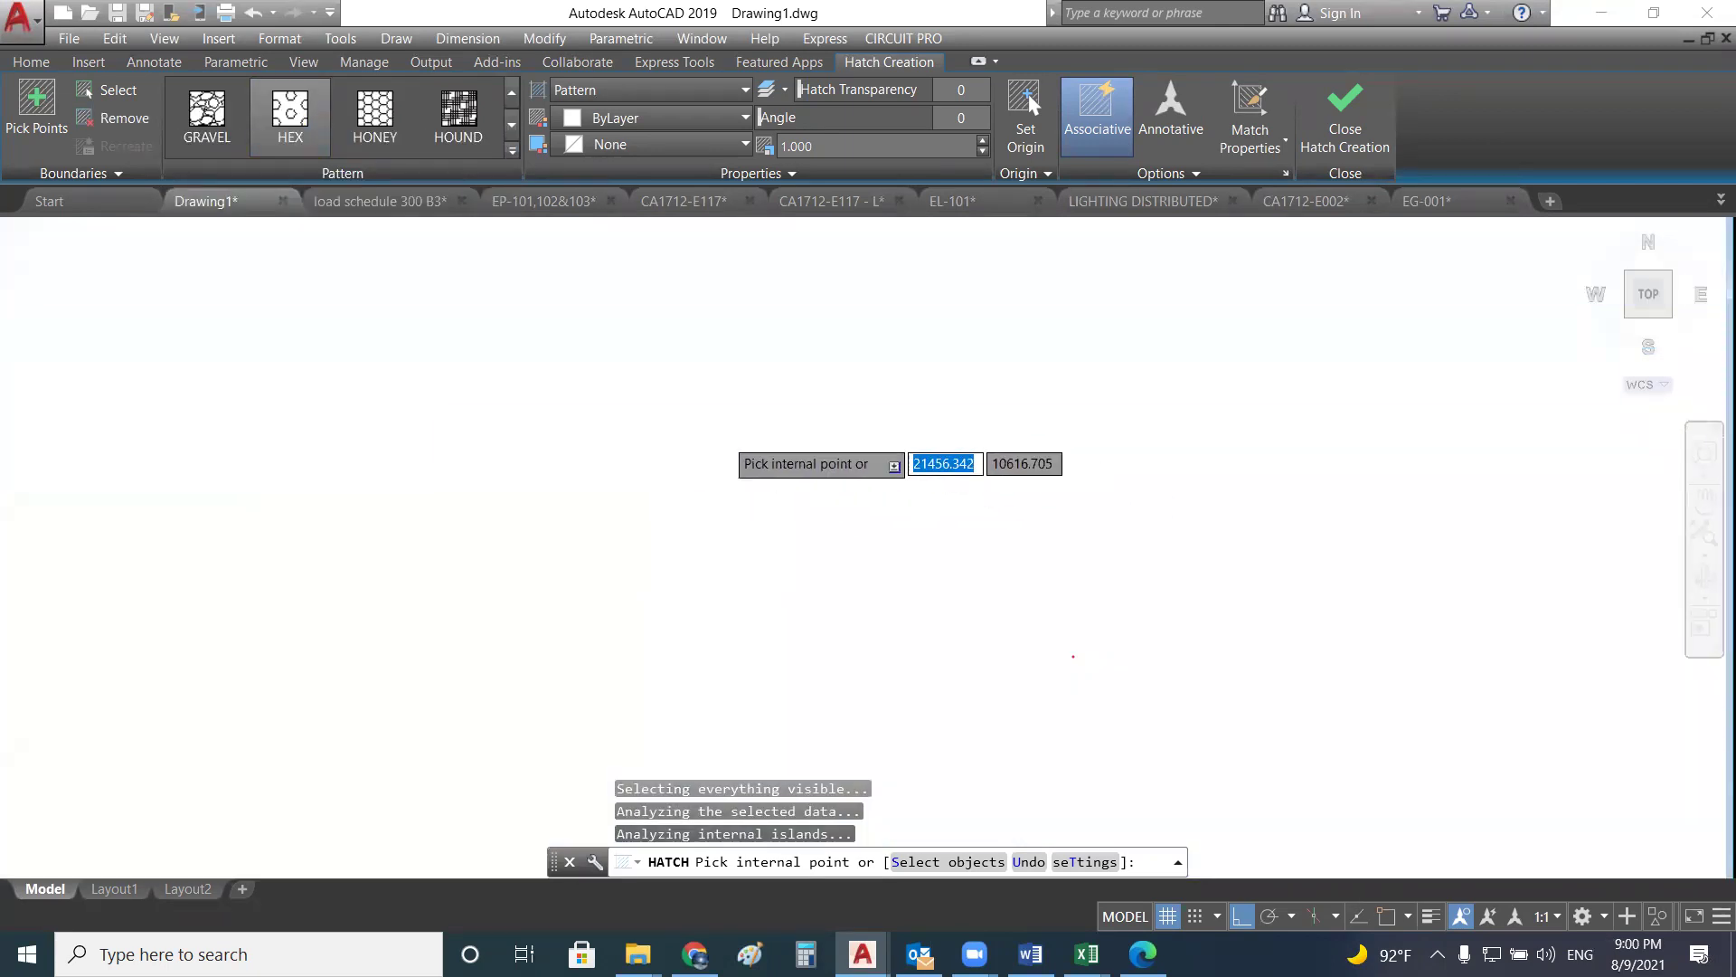
pyautogui.press('Return')
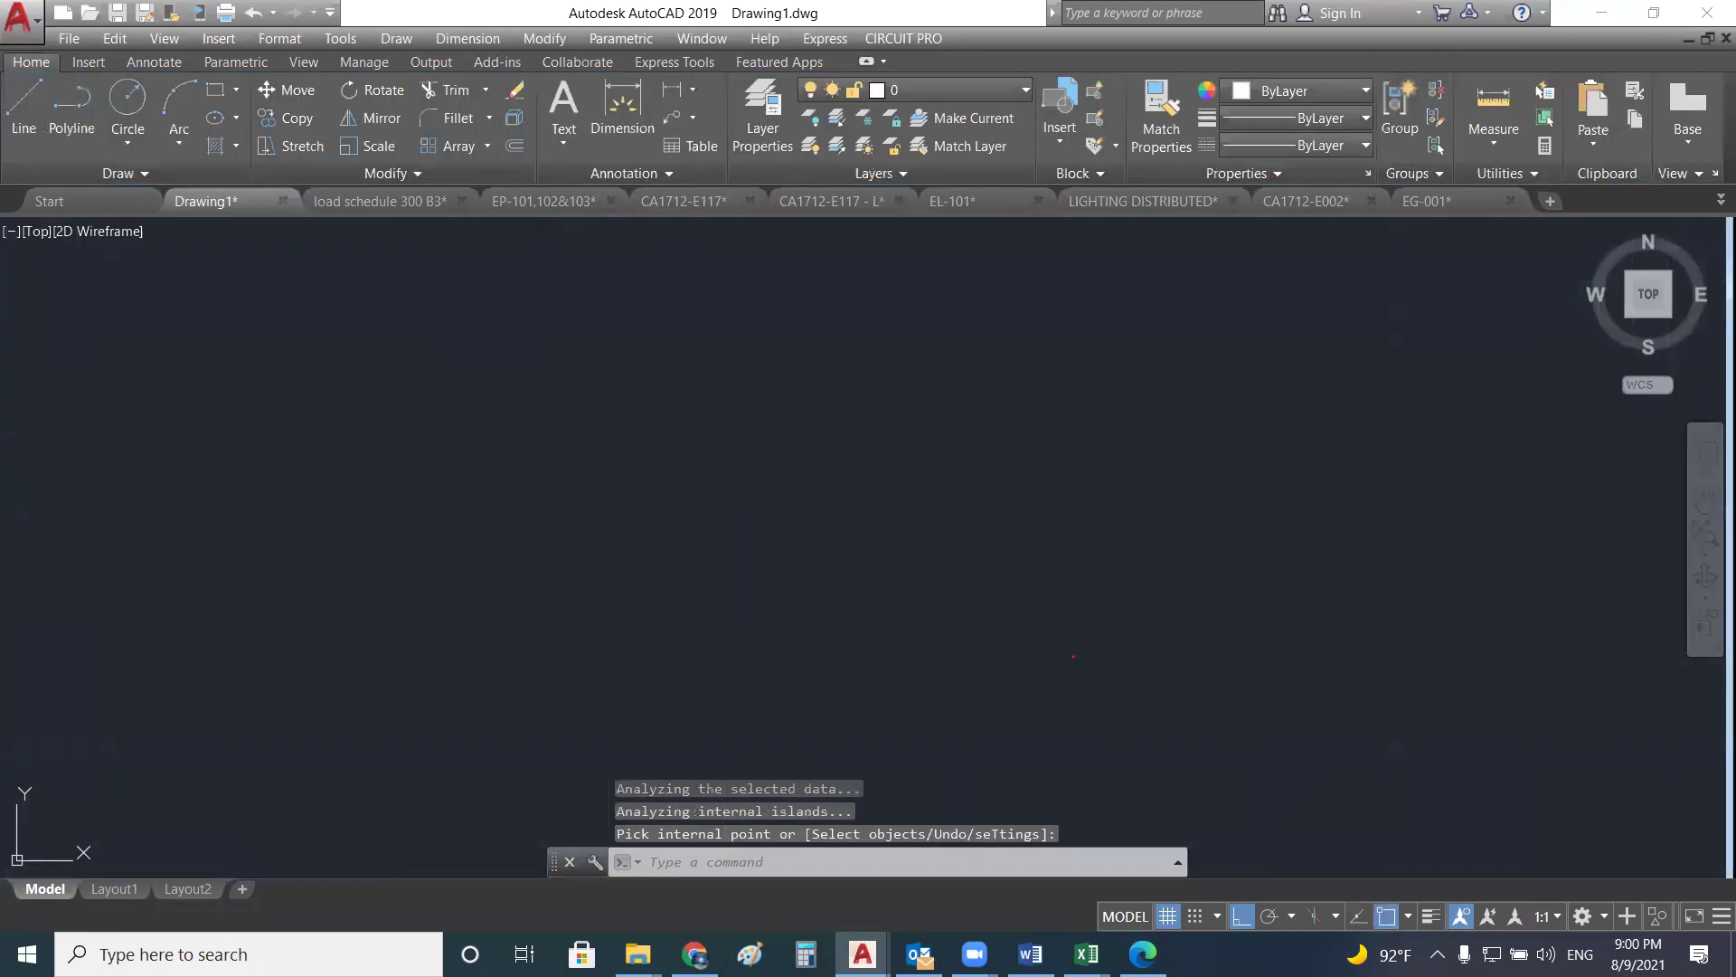
pyautogui.scroll(-3, 1074, 657)
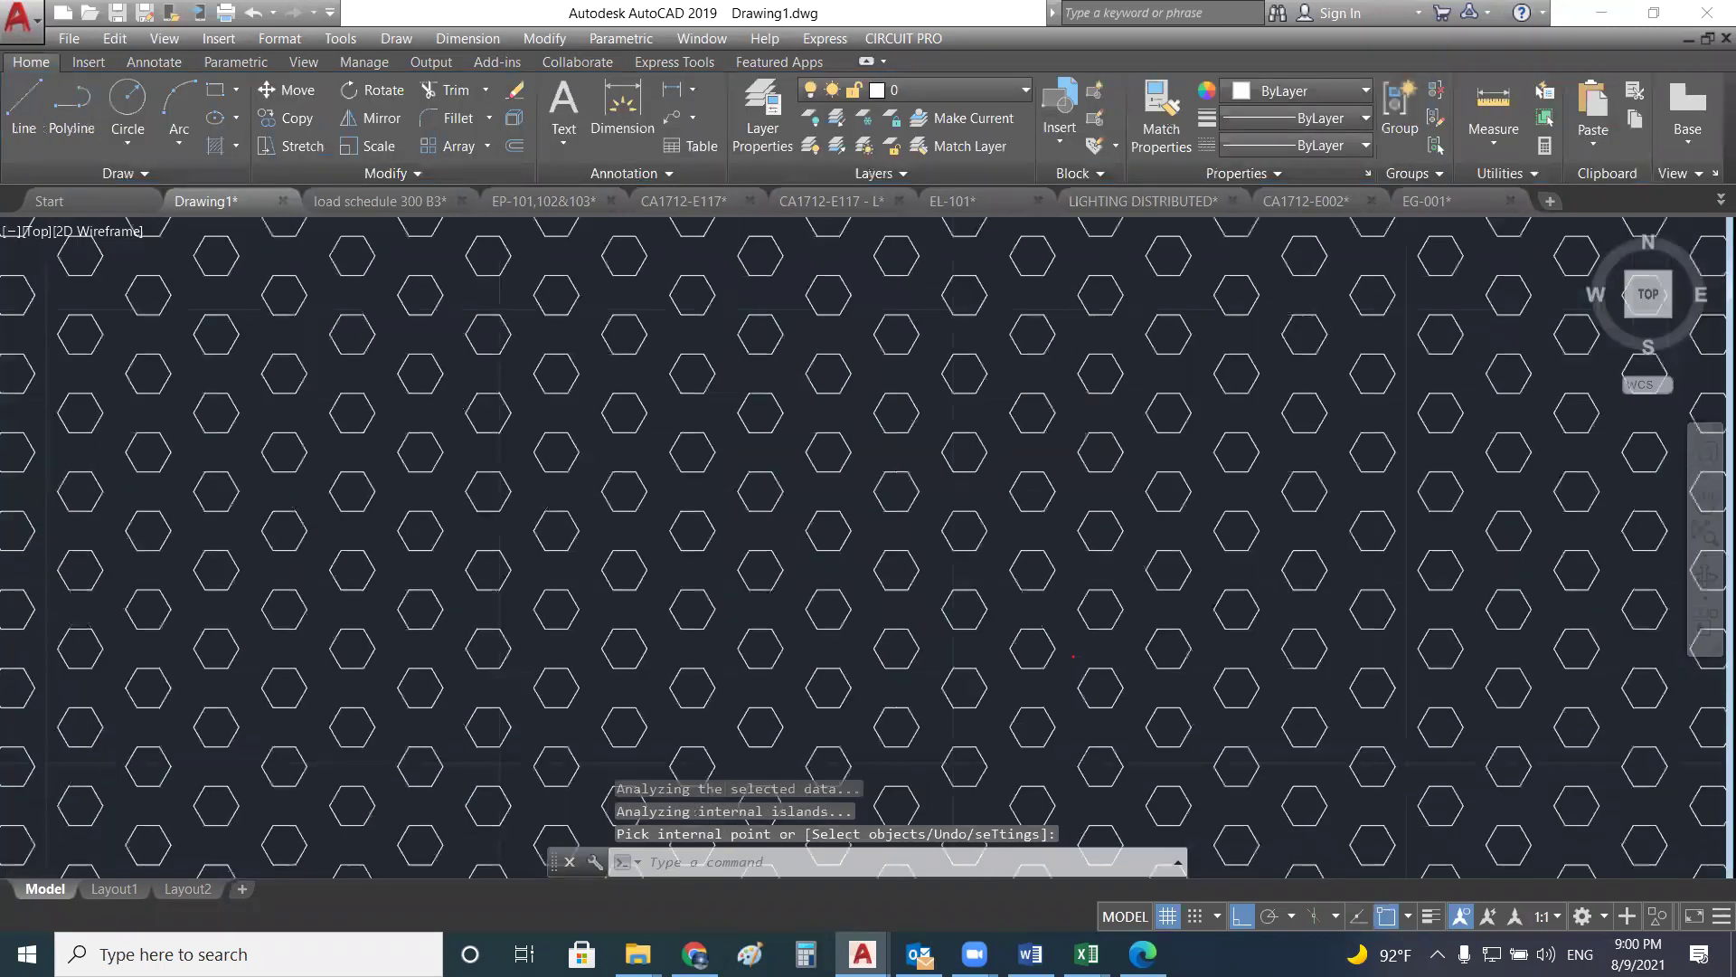
# - Examine the strip's HEX hatch at close range and from farther out, including the strip's end beside the other shapes
pyautogui.scroll(-2, 755, 457)
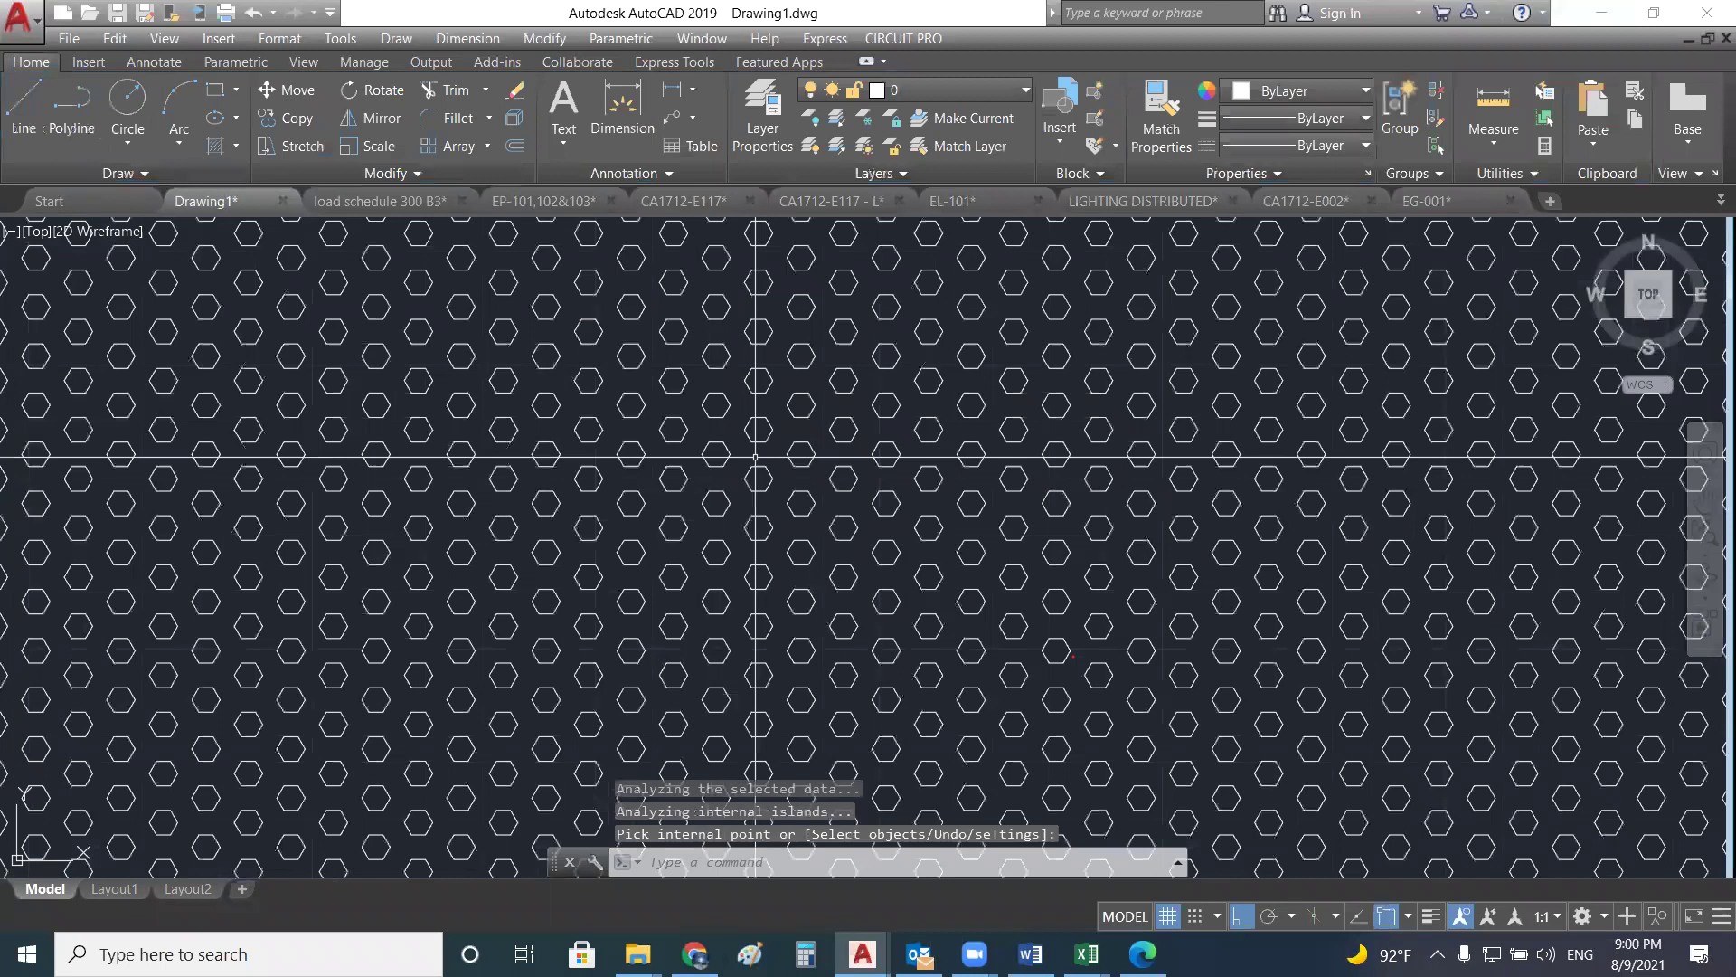
pyautogui.scroll(-3, 551, 436)
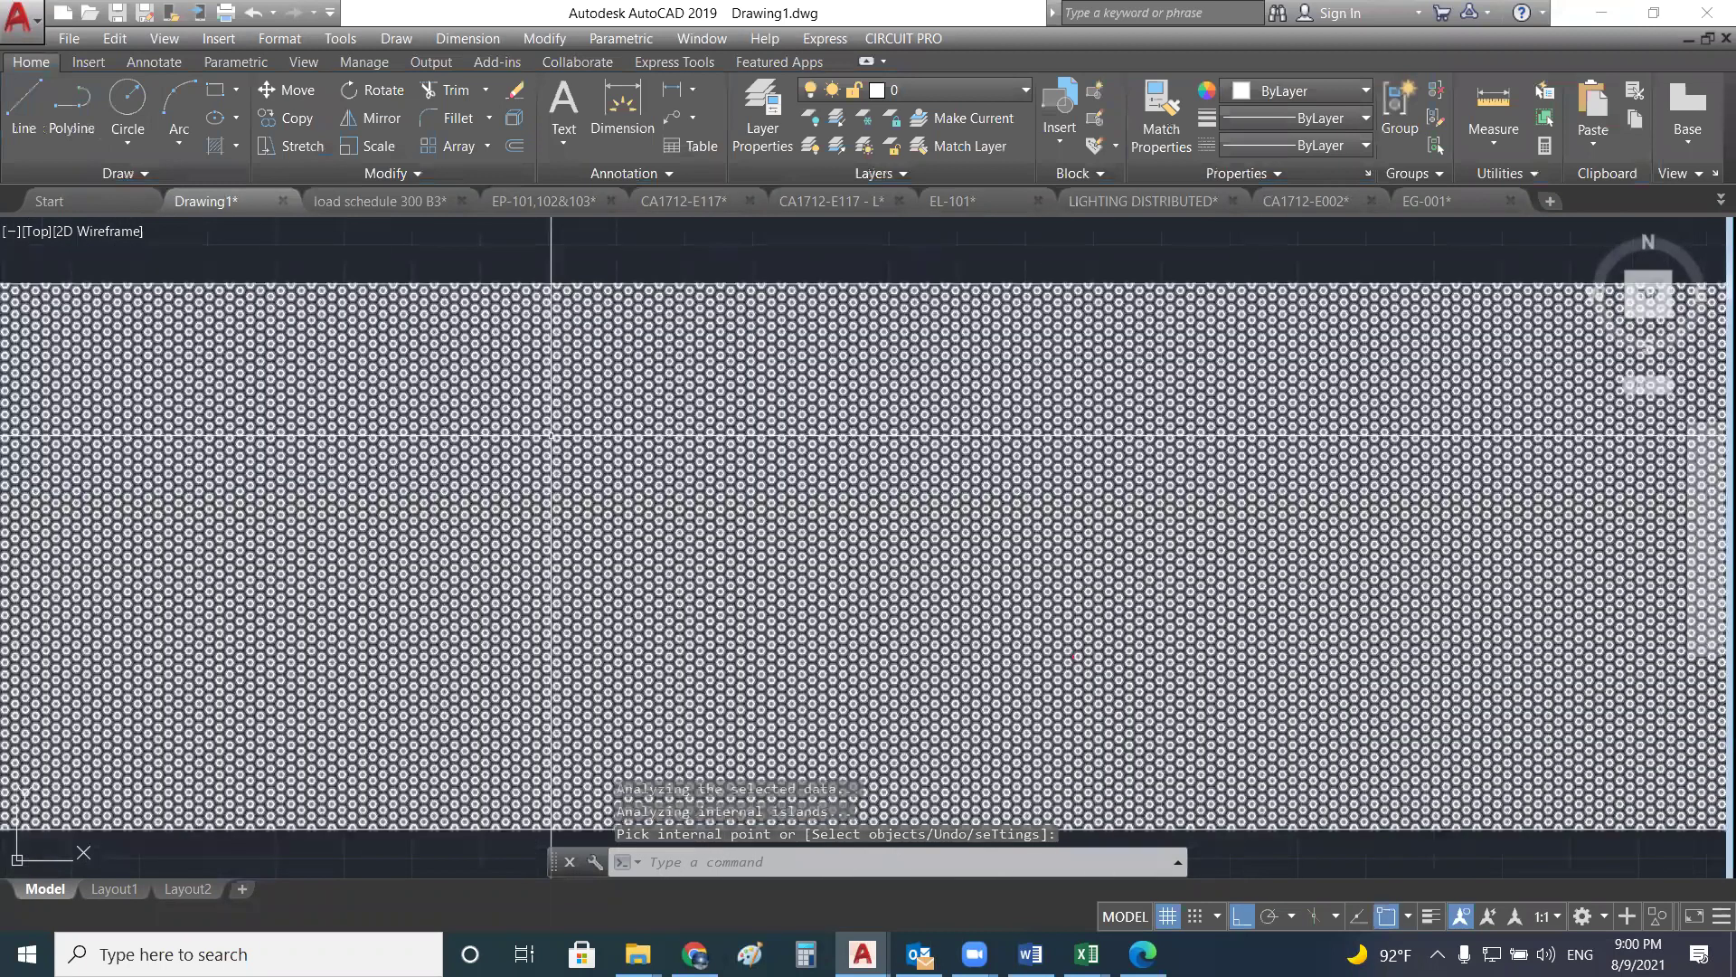
pyautogui.scroll(5, 417, 406)
pyautogui.scroll(-6, 335, 448)
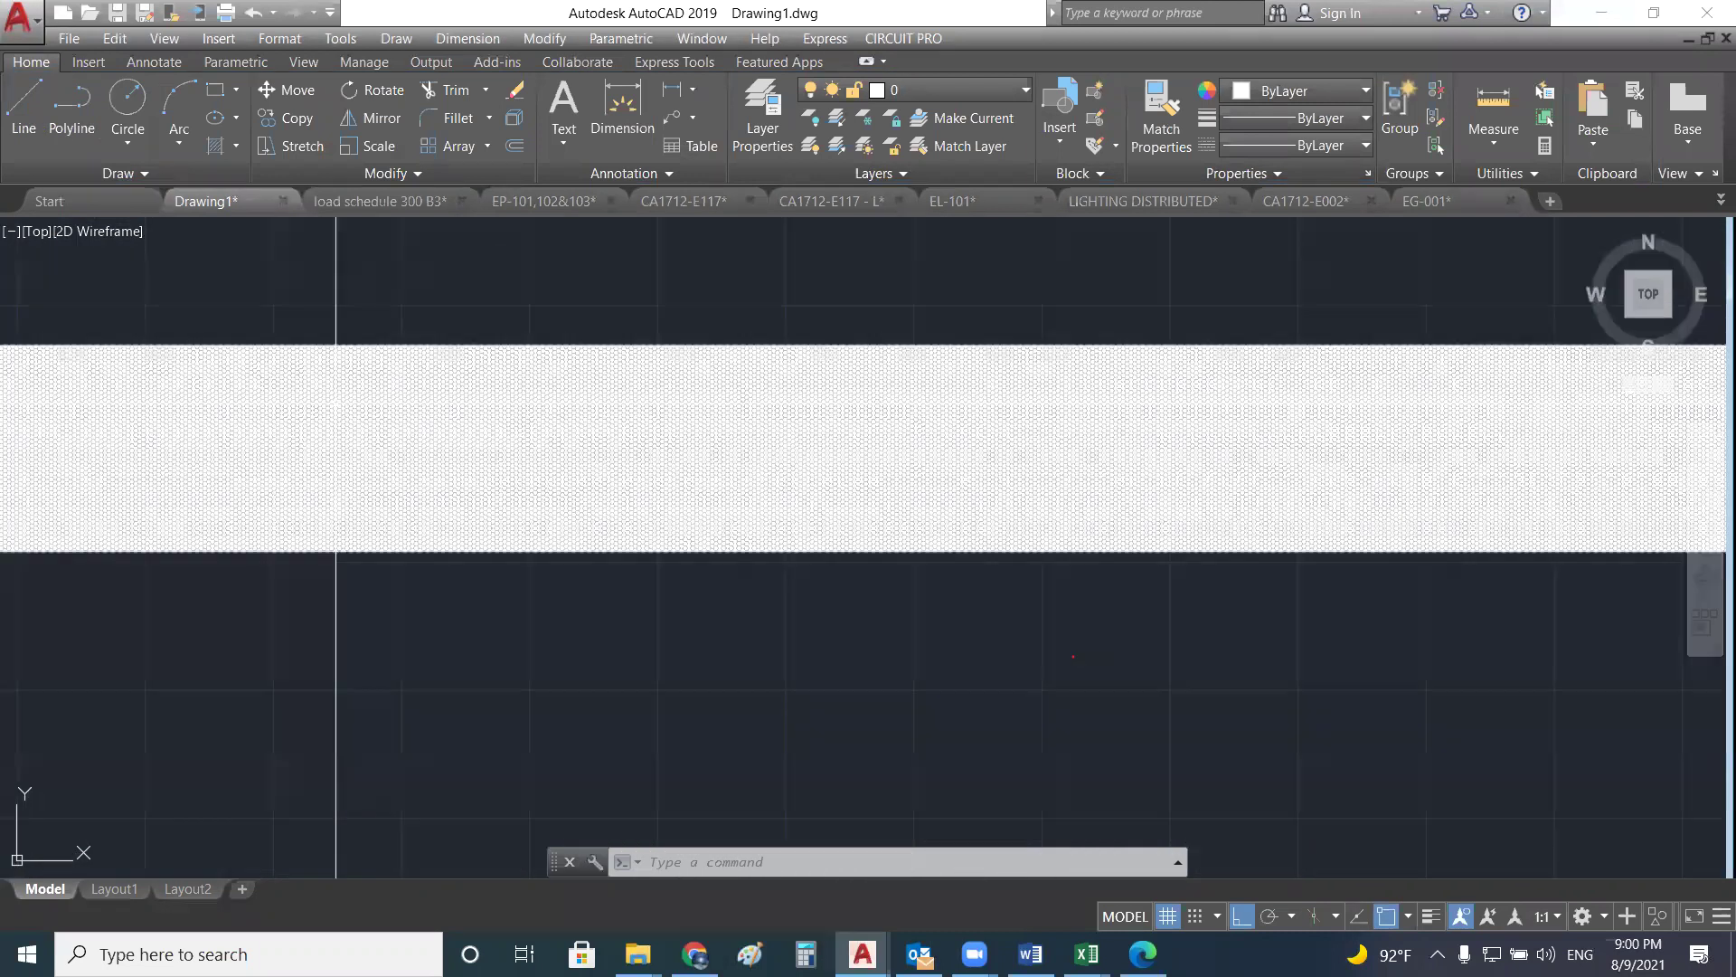
pyautogui.press('Escape')
pyautogui.press('Escape')
pyautogui.moveTo(695, 434)
pyautogui.mouseDown(button='middle')
pyautogui.moveTo(377, 435)
pyautogui.moveTo(422, 419)
pyautogui.moveTo(938, 493)
pyautogui.mouseUp(button='middle')
pyautogui.scroll(4, 690, 403)
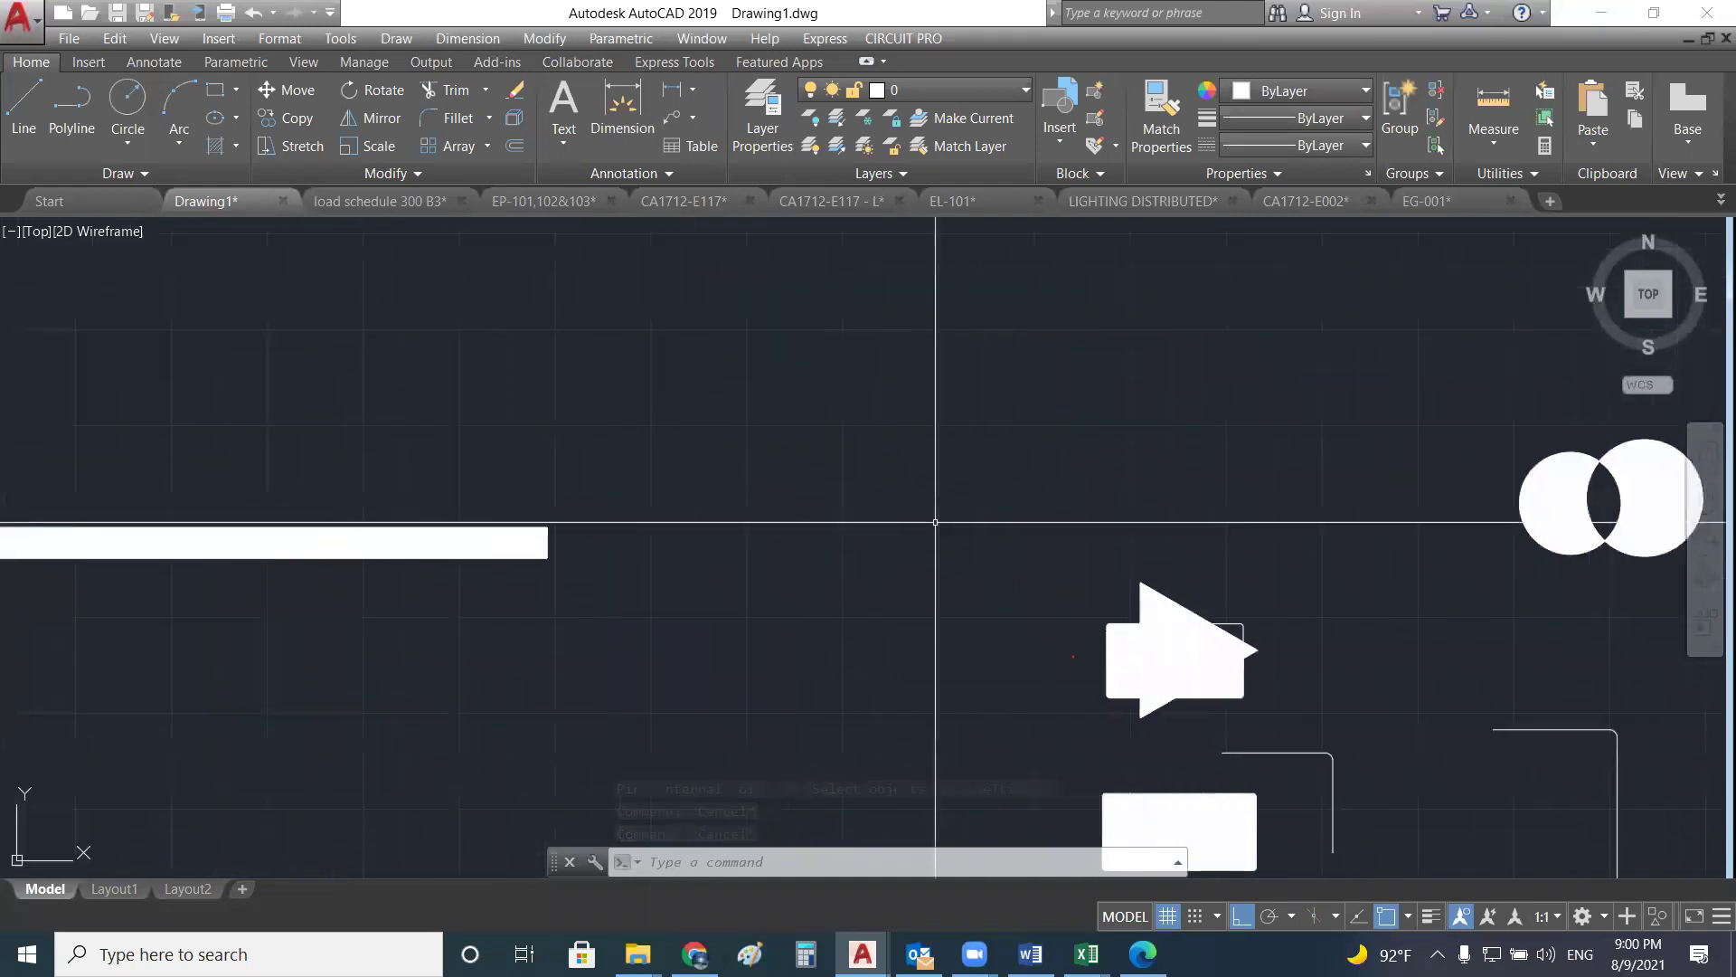
pyautogui.moveTo(547, 401); pyautogui.dragTo(588, 573, button='middle')
pyautogui.press('Escape')
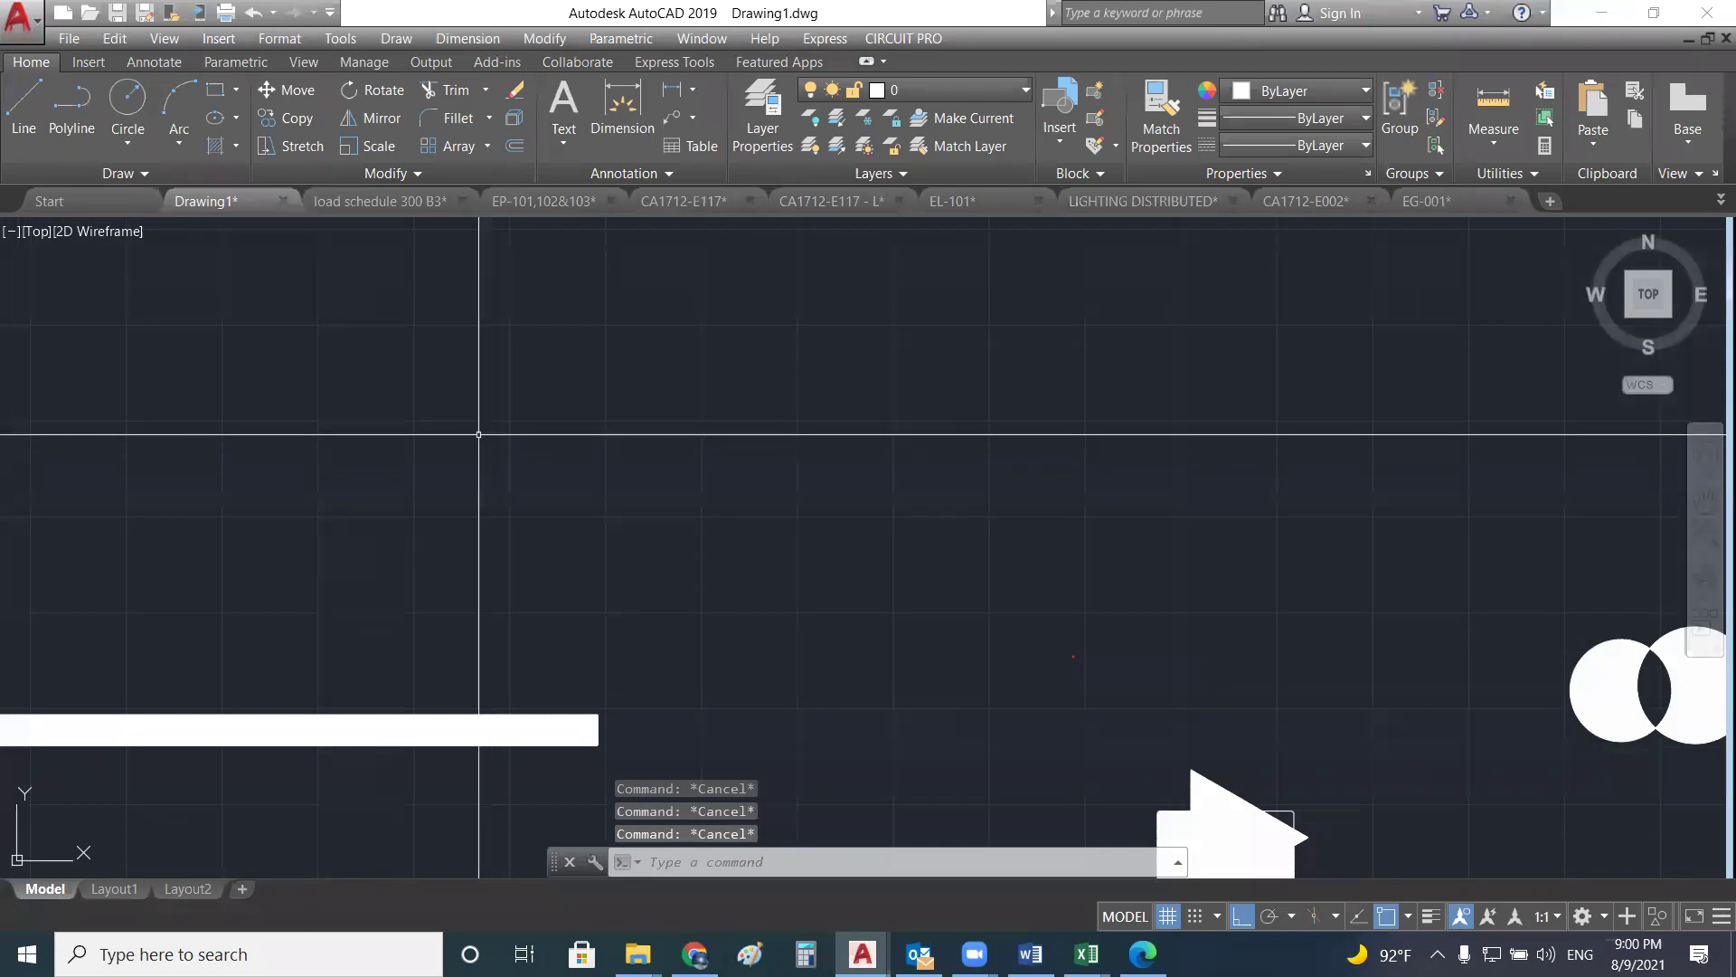
# - Try a horizontal line about 316 units long above the hatched strip and delete it
pyautogui.write('l')
pyautogui.press('Return')
pyautogui.click(334, 406)
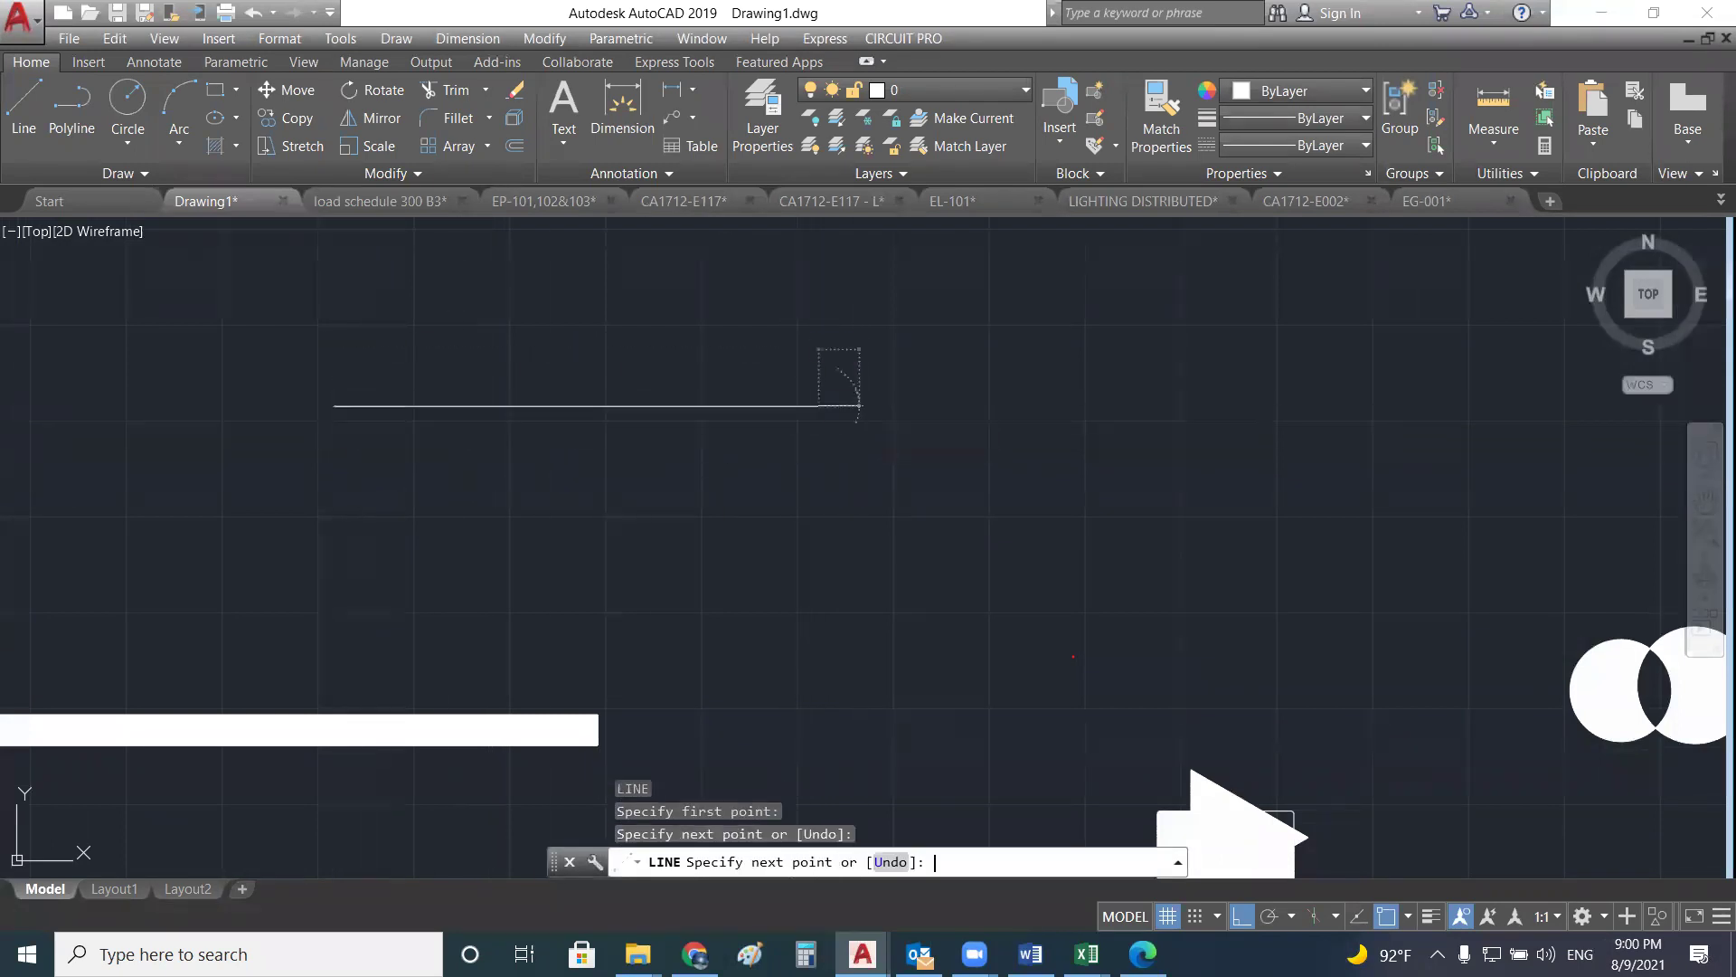
pyautogui.click(818, 406)
pyautogui.press('Escape')
pyautogui.click(747, 404)
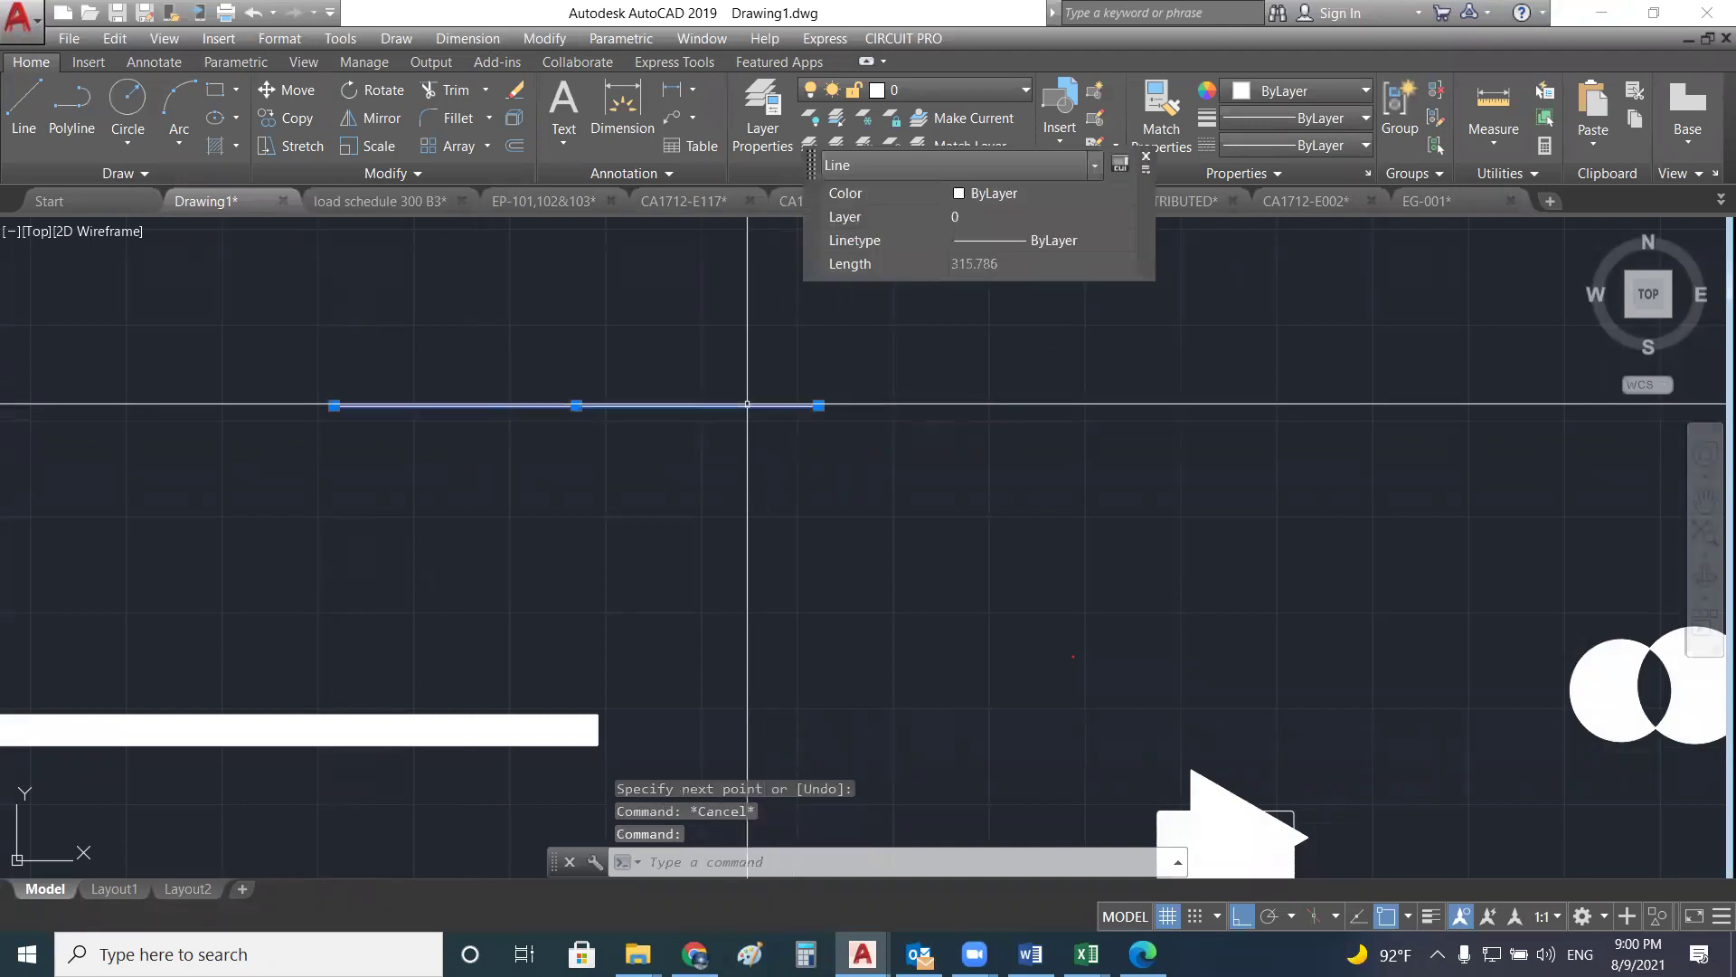
pyautogui.press('Delete')
# - Draw a short horizontal line about 2.8 units long in the empty area above the hatched strip
pyautogui.write('l')
pyautogui.press('Return')
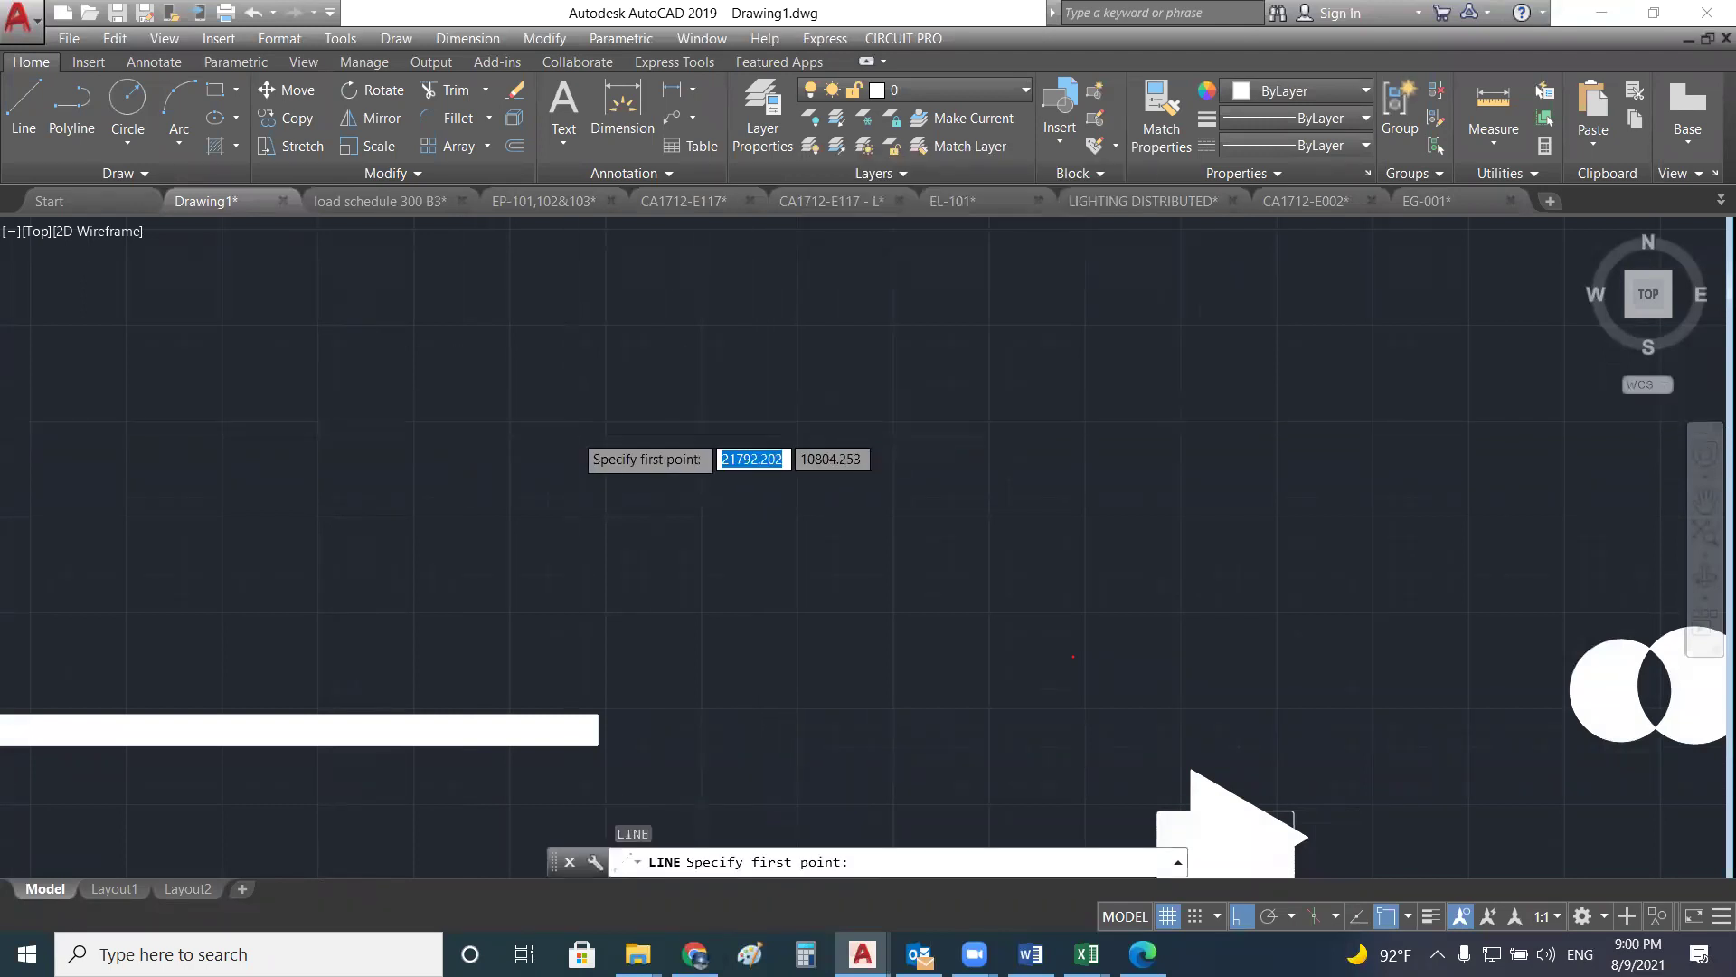
pyautogui.scroll(2, 437, 407)
pyautogui.click(418, 391)
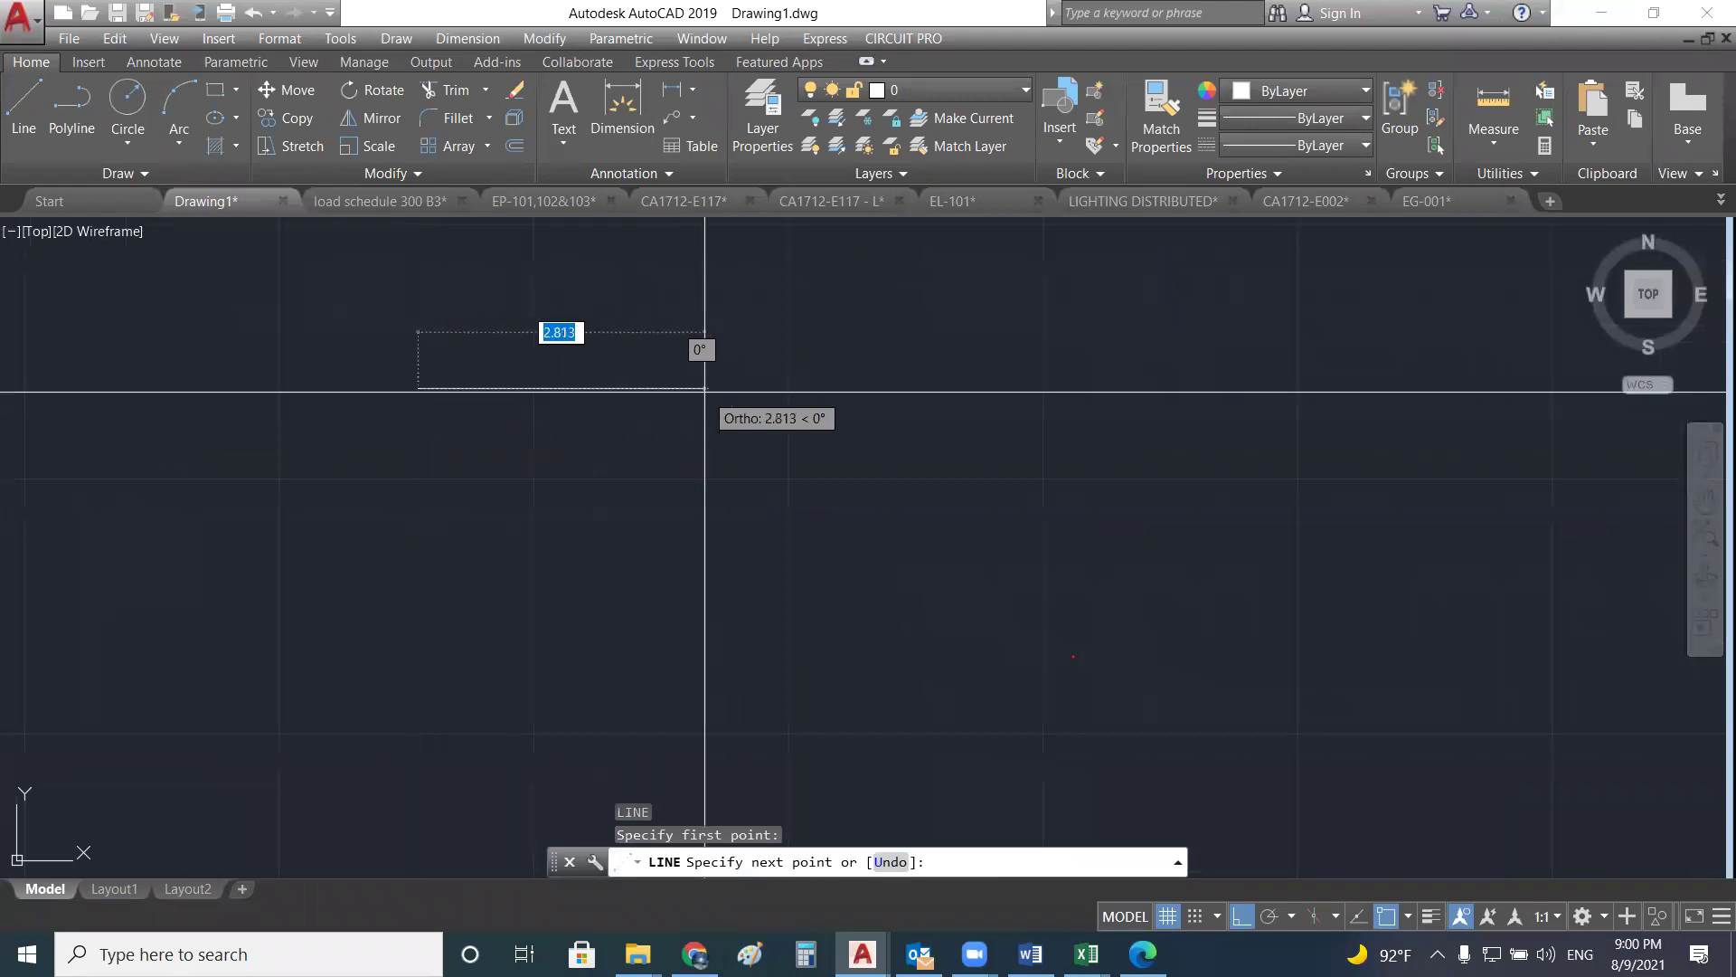
pyautogui.click(705, 389)
pyautogui.press('Escape')
pyautogui.press('Escape')
# - Try offsetting the short horizontal line downward by 20 units, repeating the offset once
pyautogui.scroll(2, 687, 381)
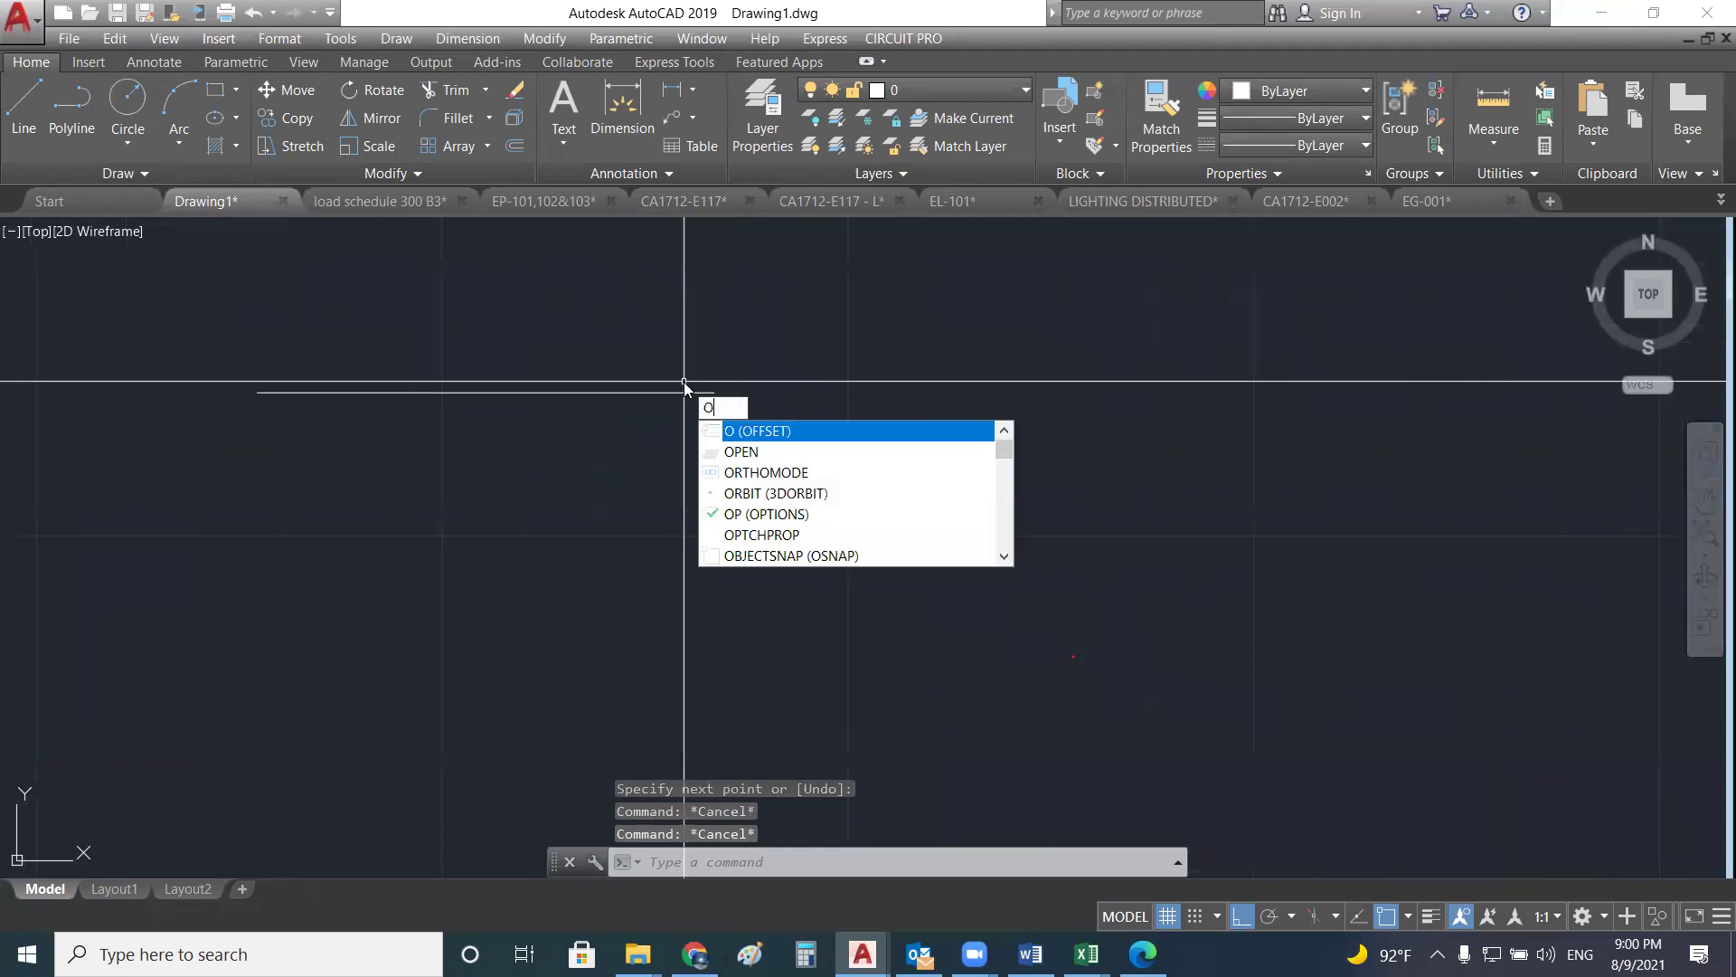
pyautogui.press('Return')
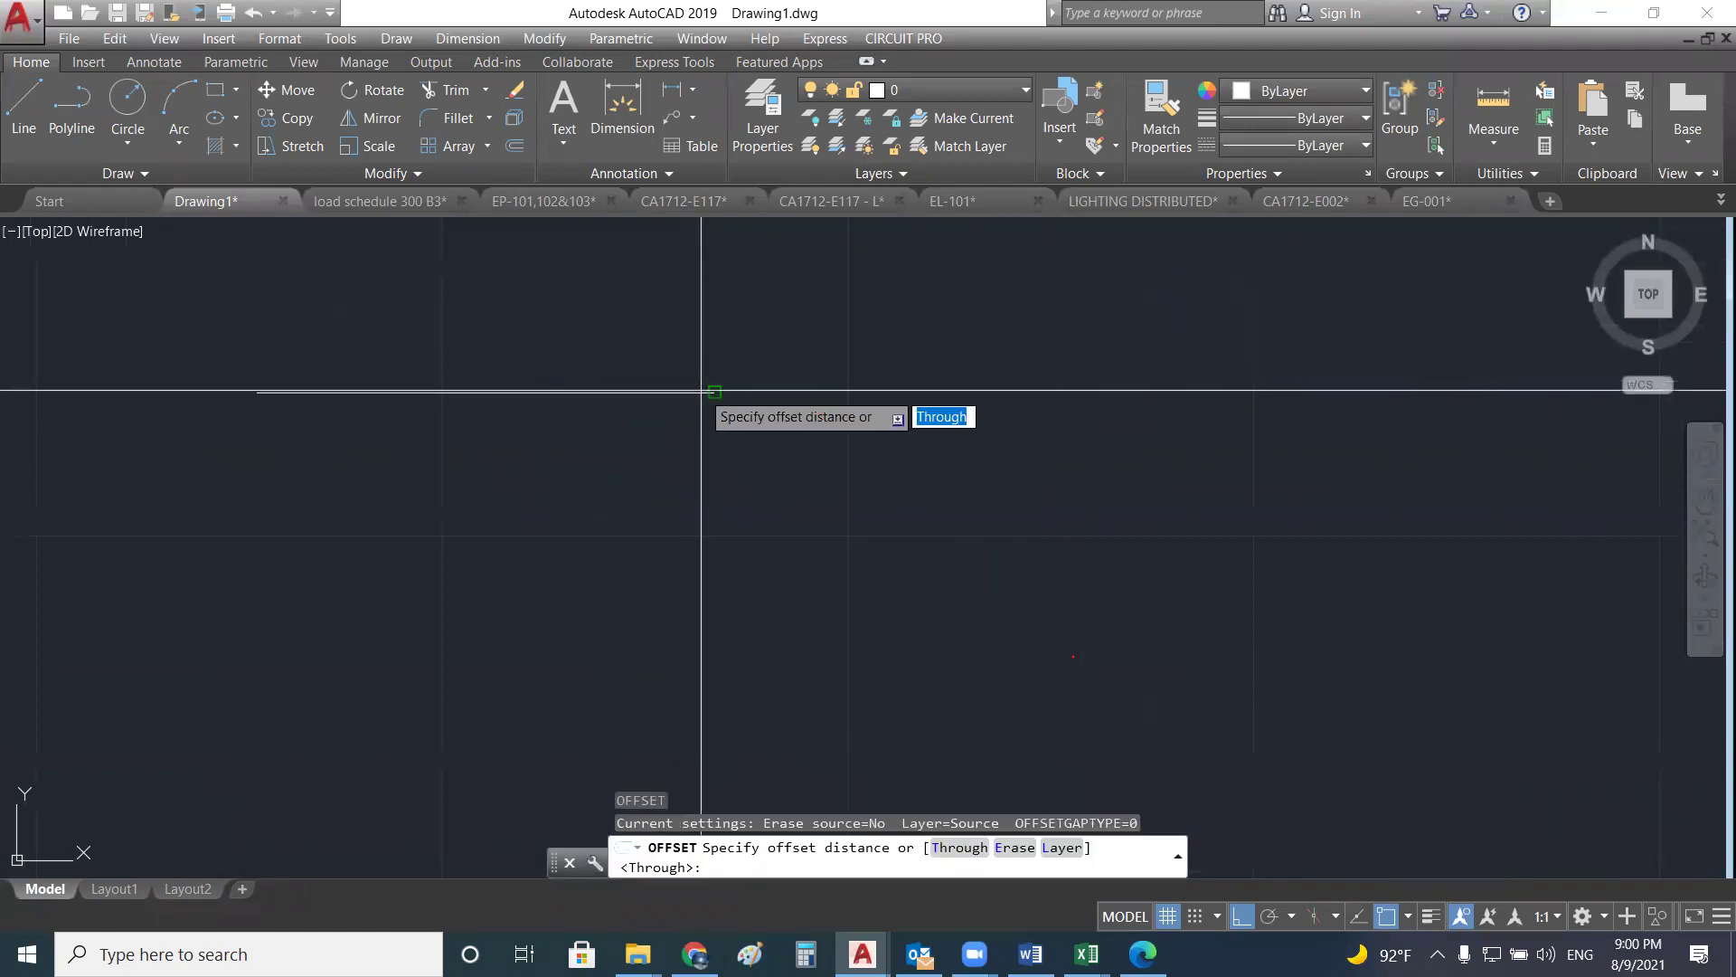
pyautogui.click(714, 392)
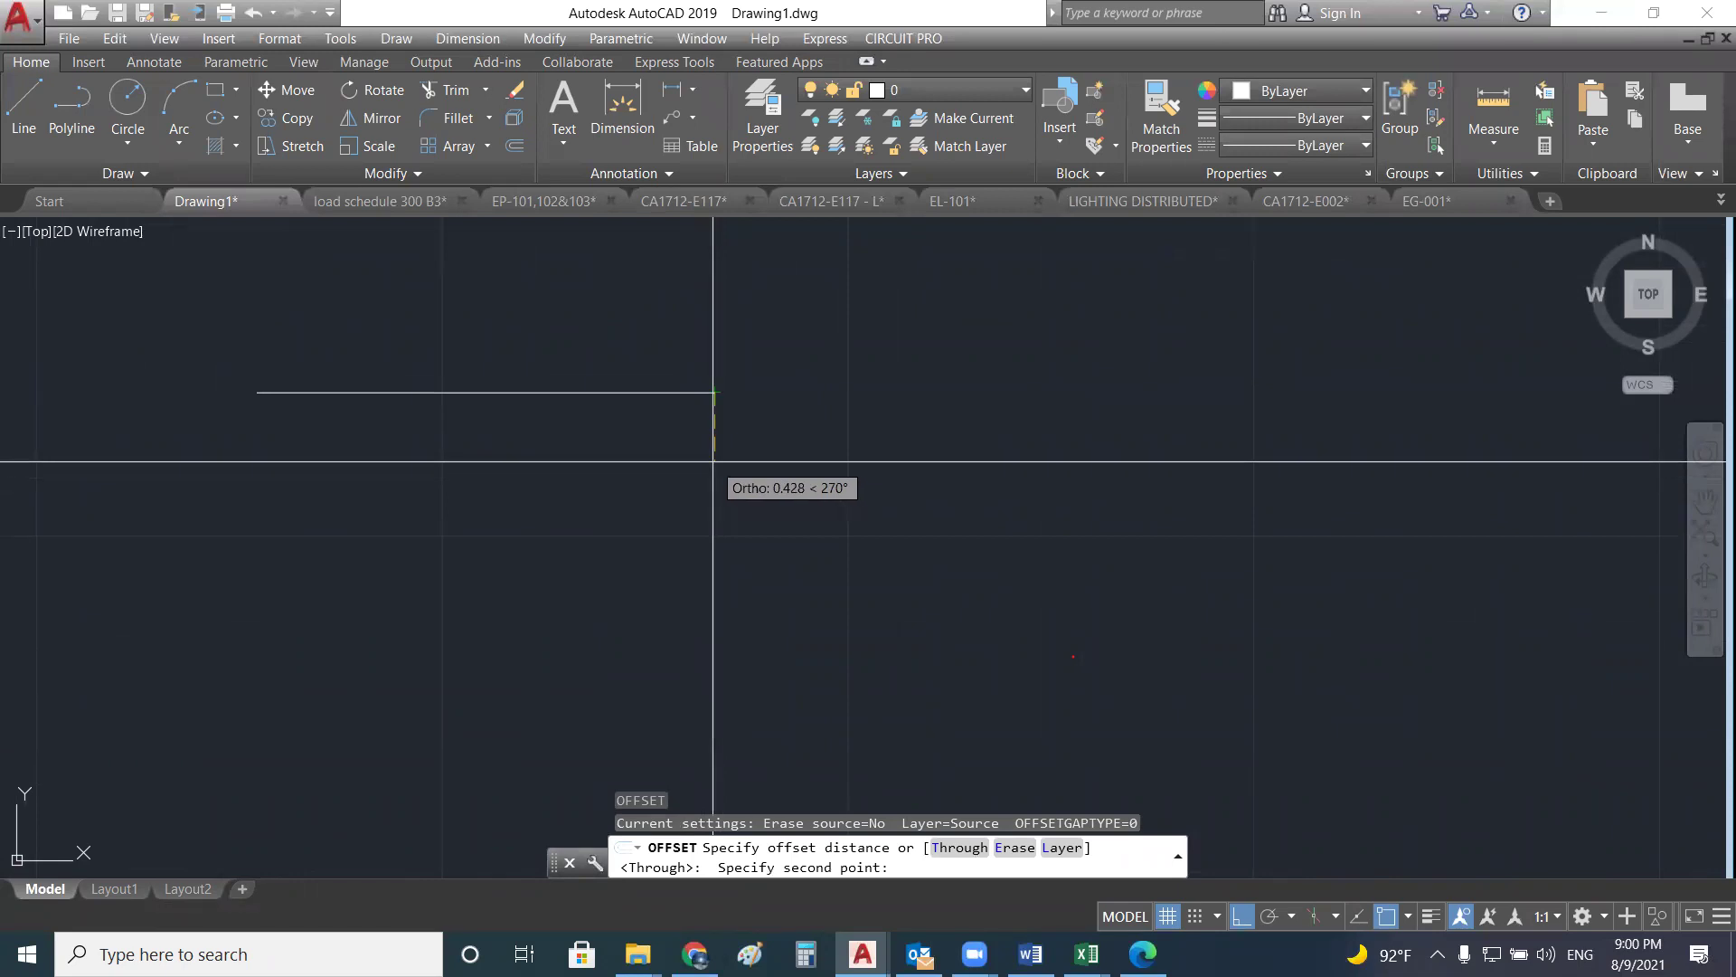
pyautogui.write('2')
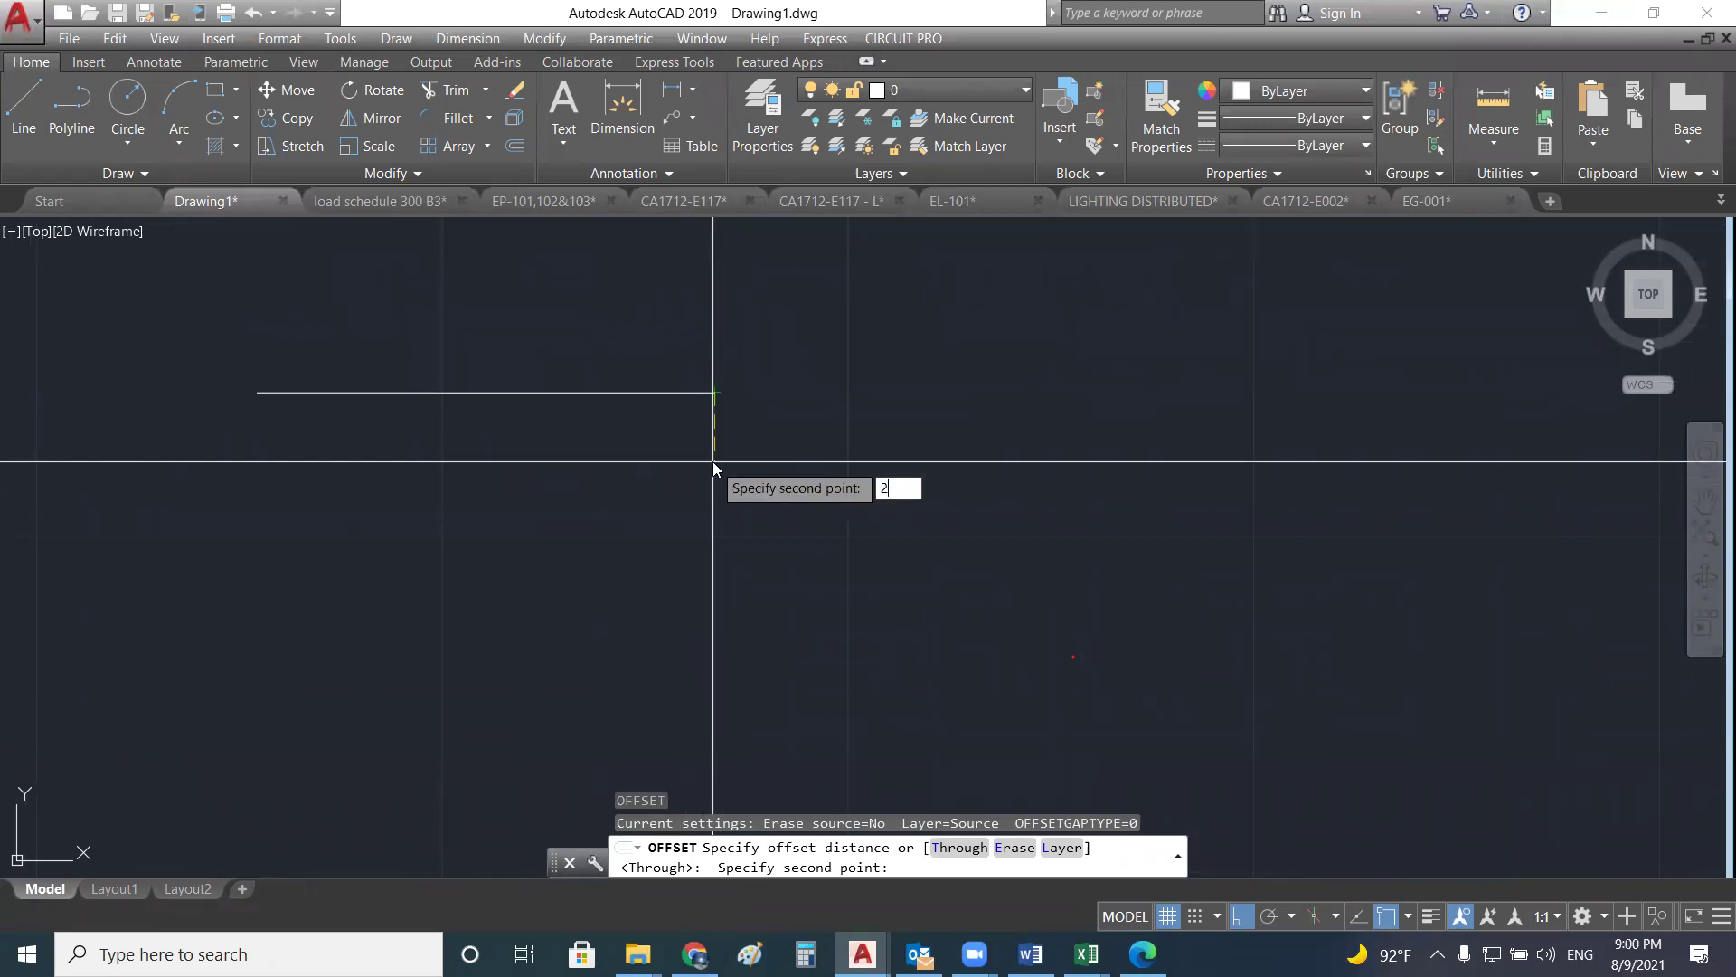
pyautogui.write('0')
pyautogui.press('Return')
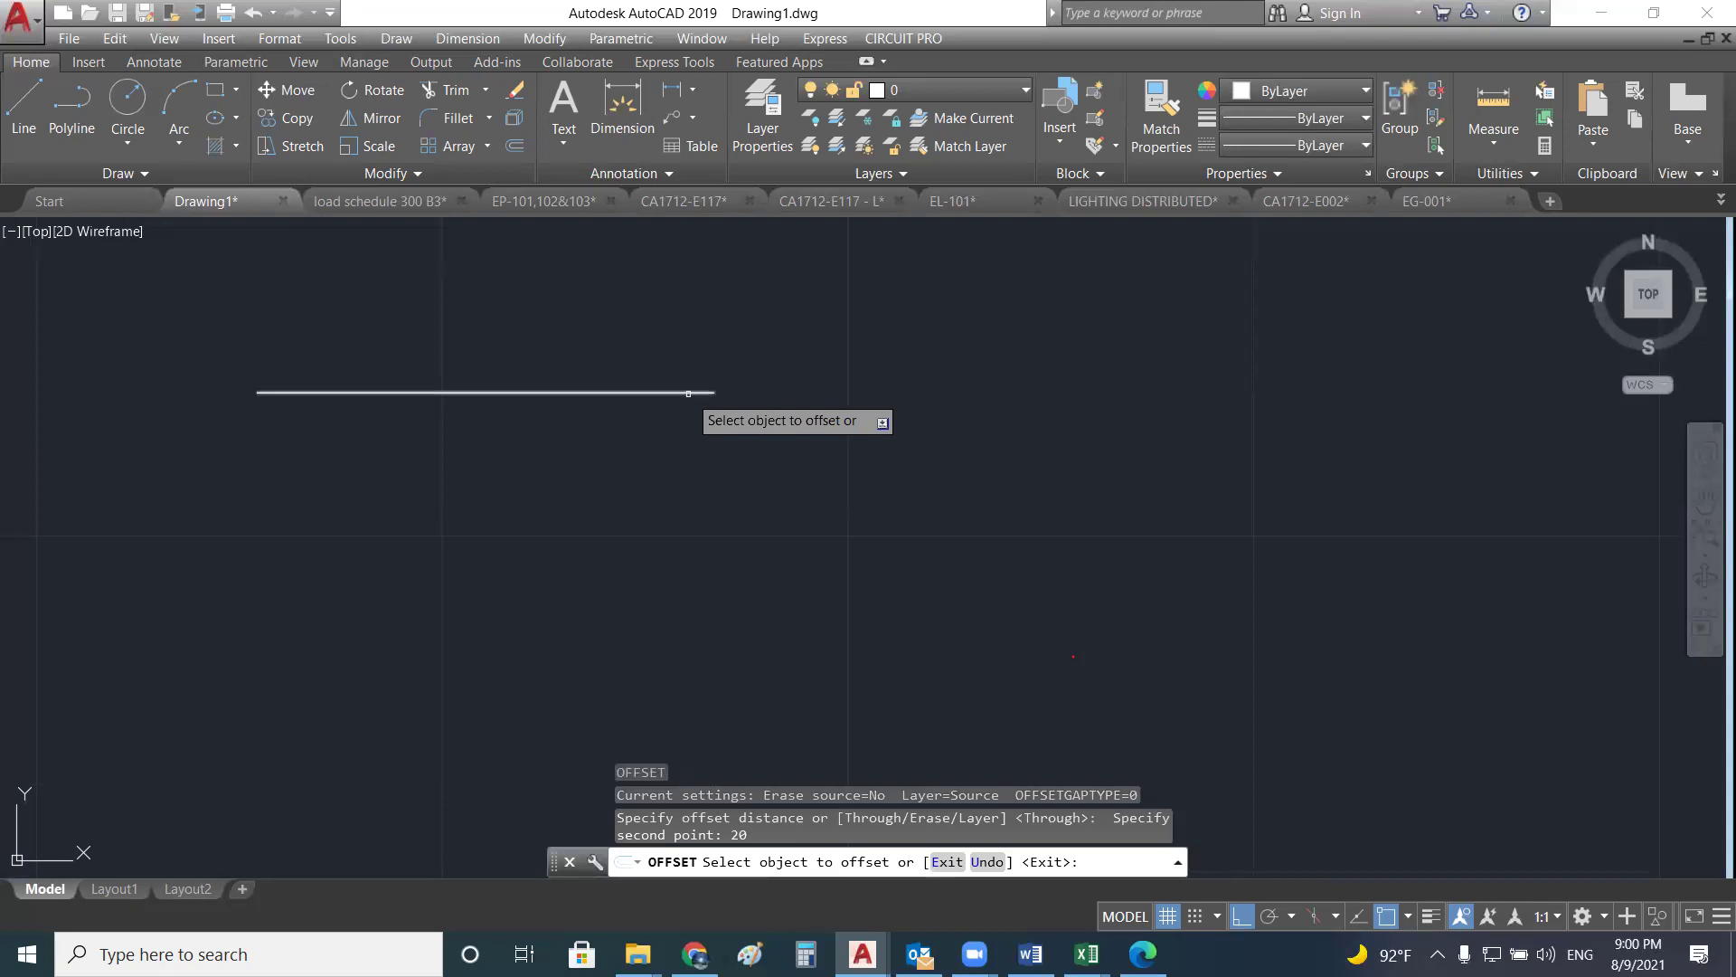
pyautogui.click(690, 393)
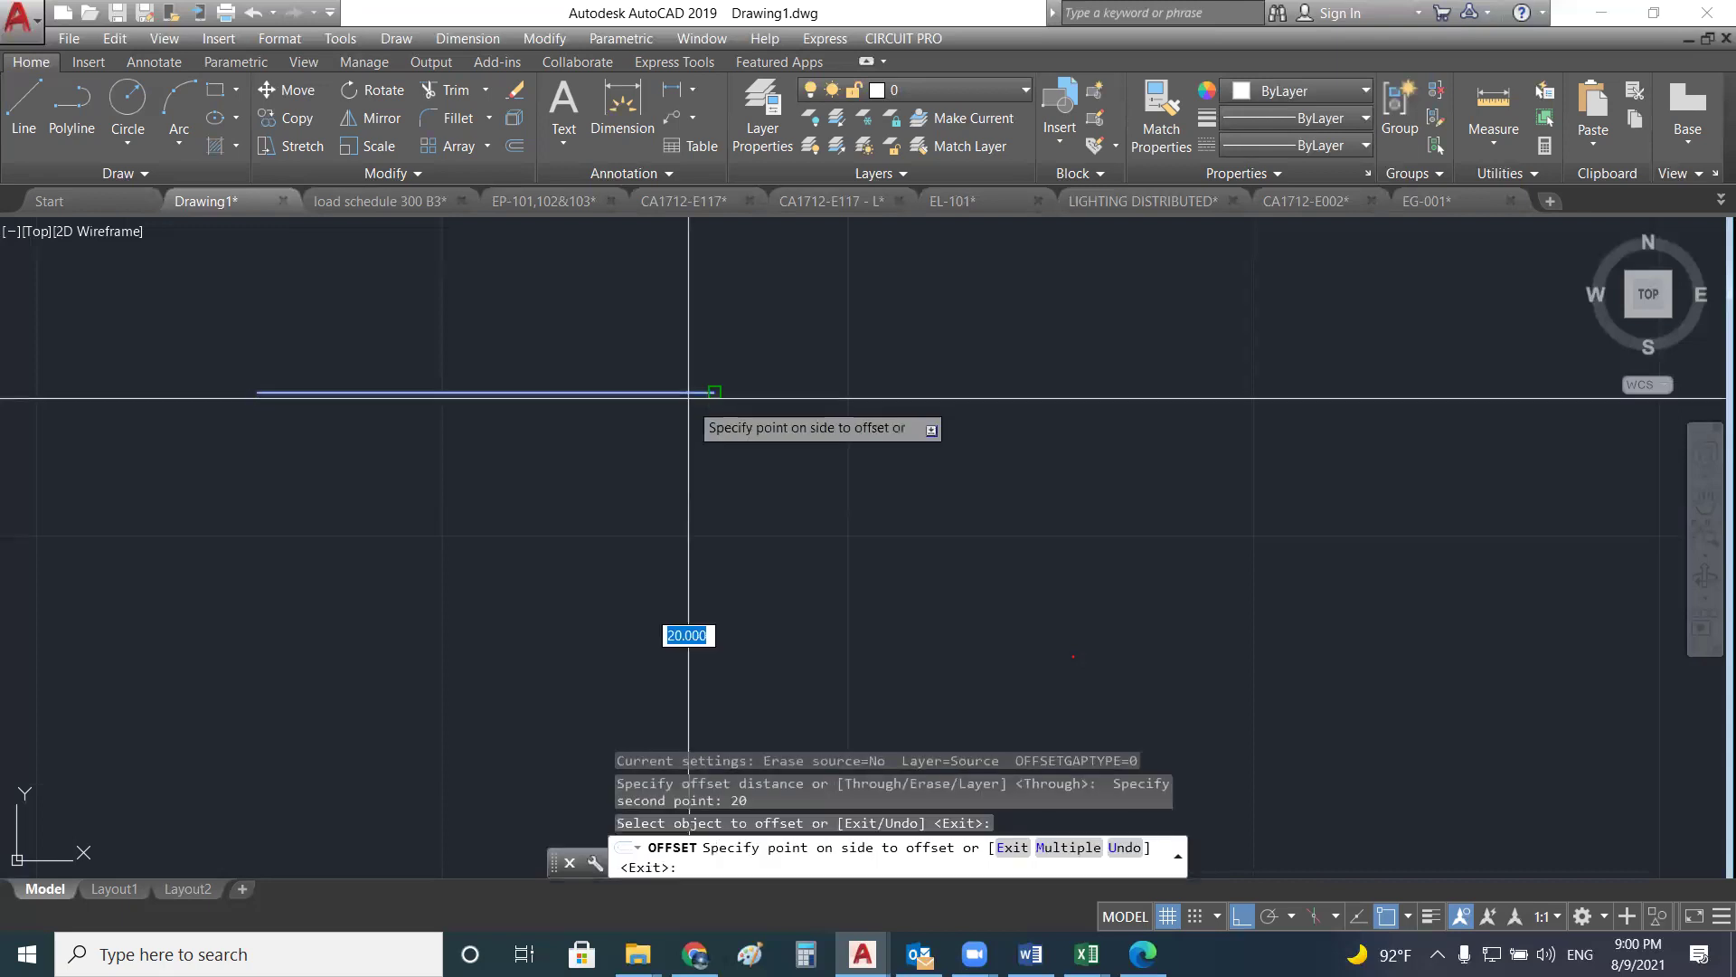
pyautogui.click(690, 489)
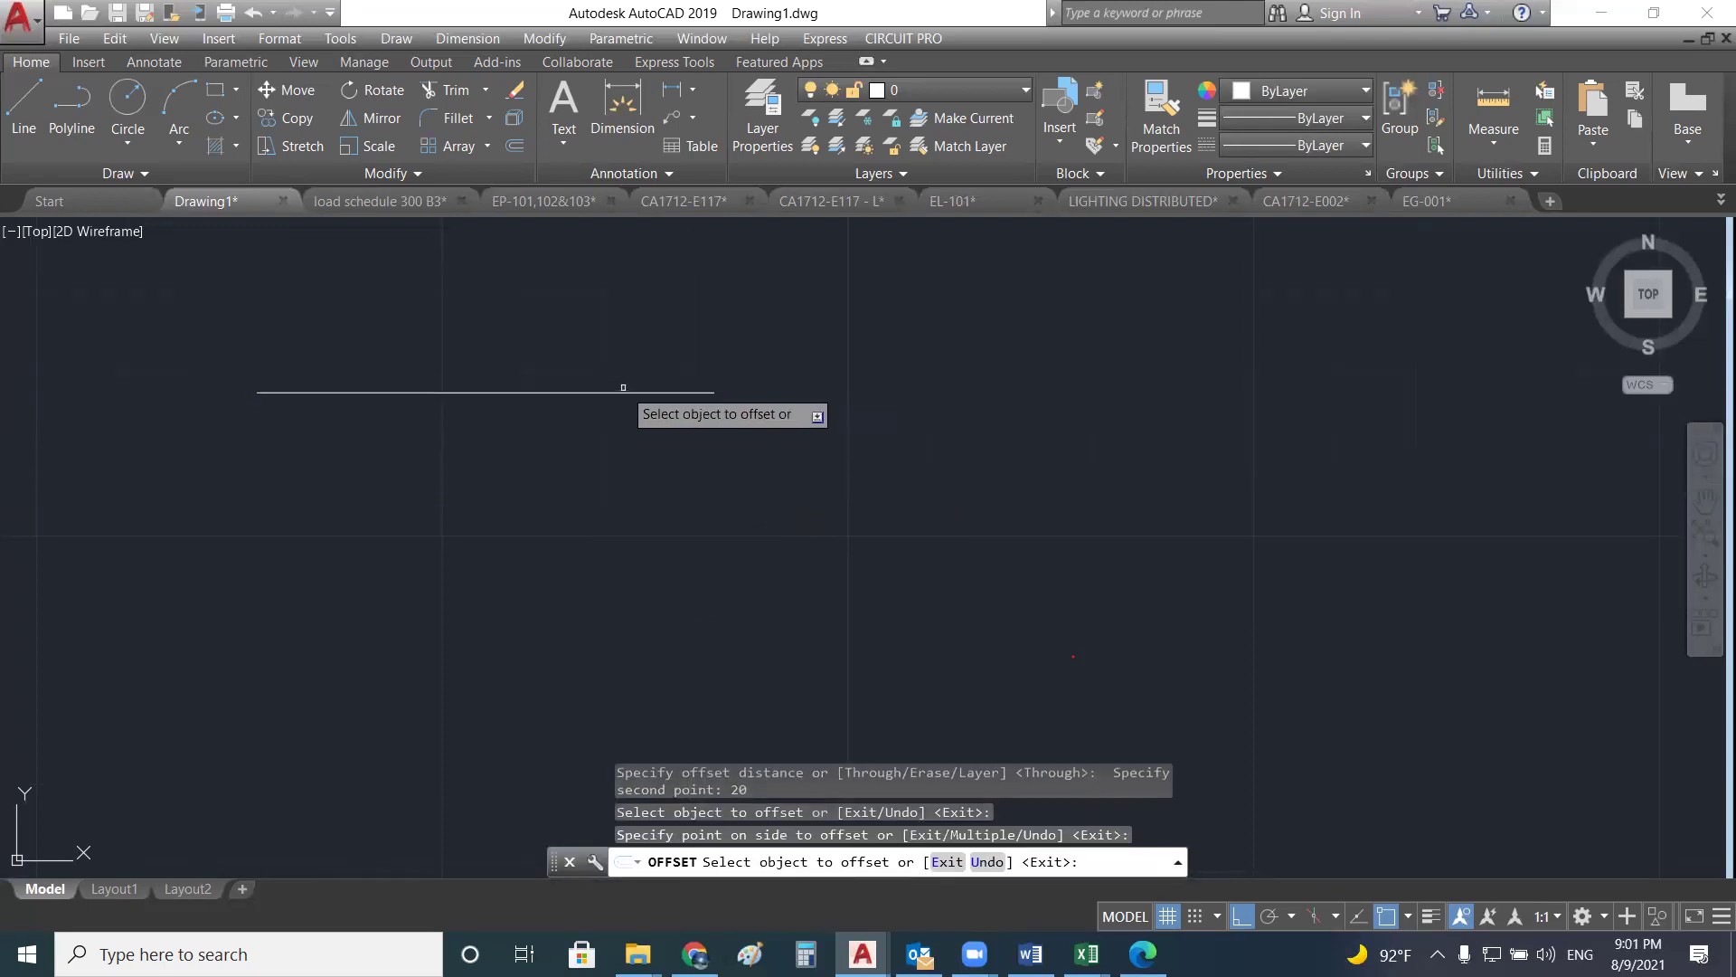
pyautogui.click(602, 393)
pyautogui.click(575, 460)
pyautogui.scroll(-5, 700, 444)
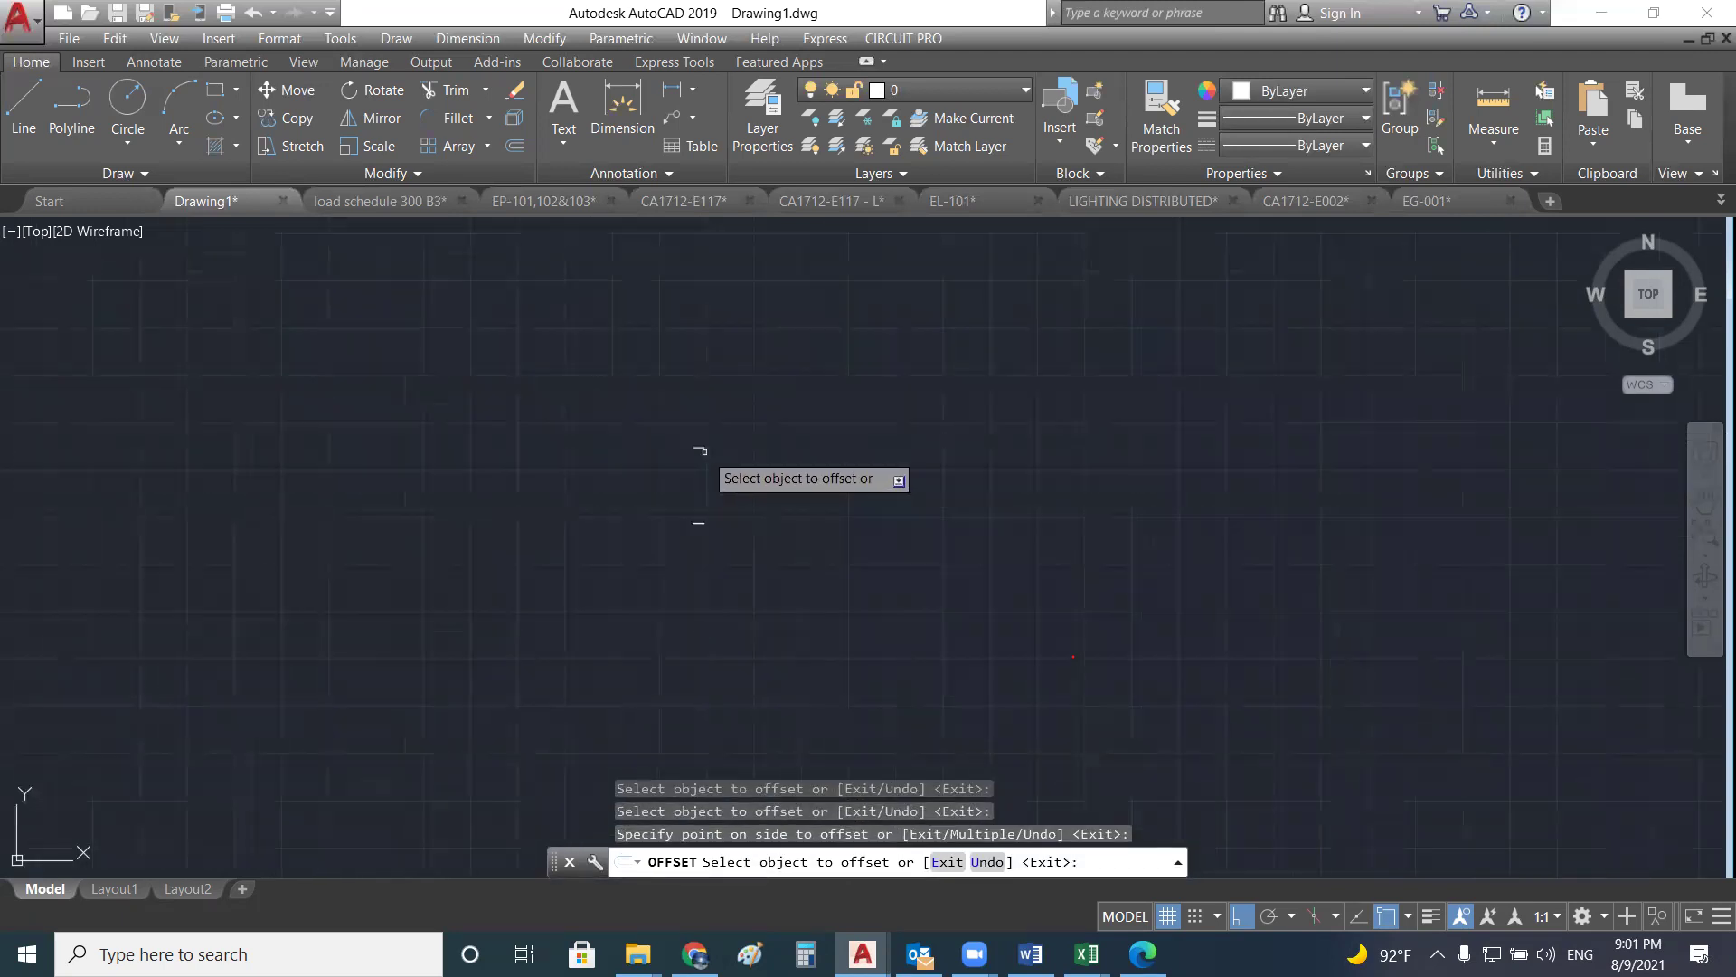
pyautogui.scroll(6, 703, 502)
pyautogui.moveTo(680, 425); pyautogui.dragTo(705, 488, button='middle')
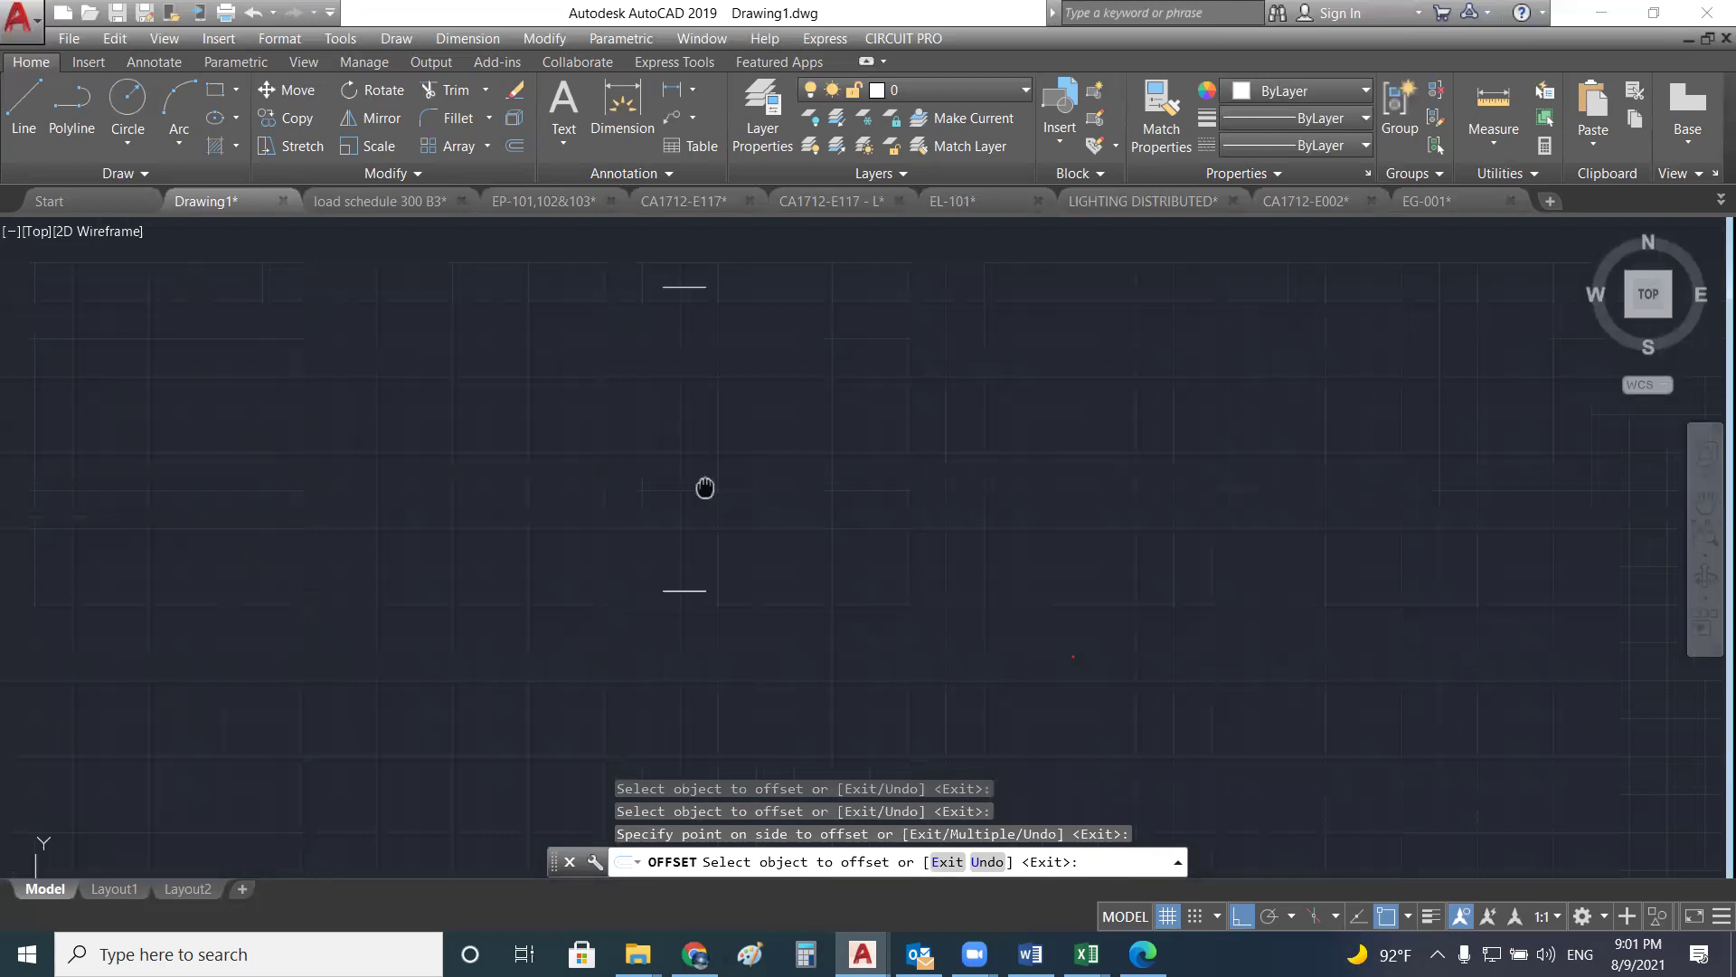
pyautogui.press('Escape')
pyautogui.press('Escape')
# - Delete the two overlapping offset copies below the short horizontal line
pyautogui.moveTo(709, 612)
pyautogui.mouseDown(button='middle')
pyautogui.moveTo(682, 464)
pyautogui.moveTo(737, 585)
pyautogui.mouseUp(button='middle')
pyautogui.scroll(-4, 740, 389)
pyautogui.click(687, 563)
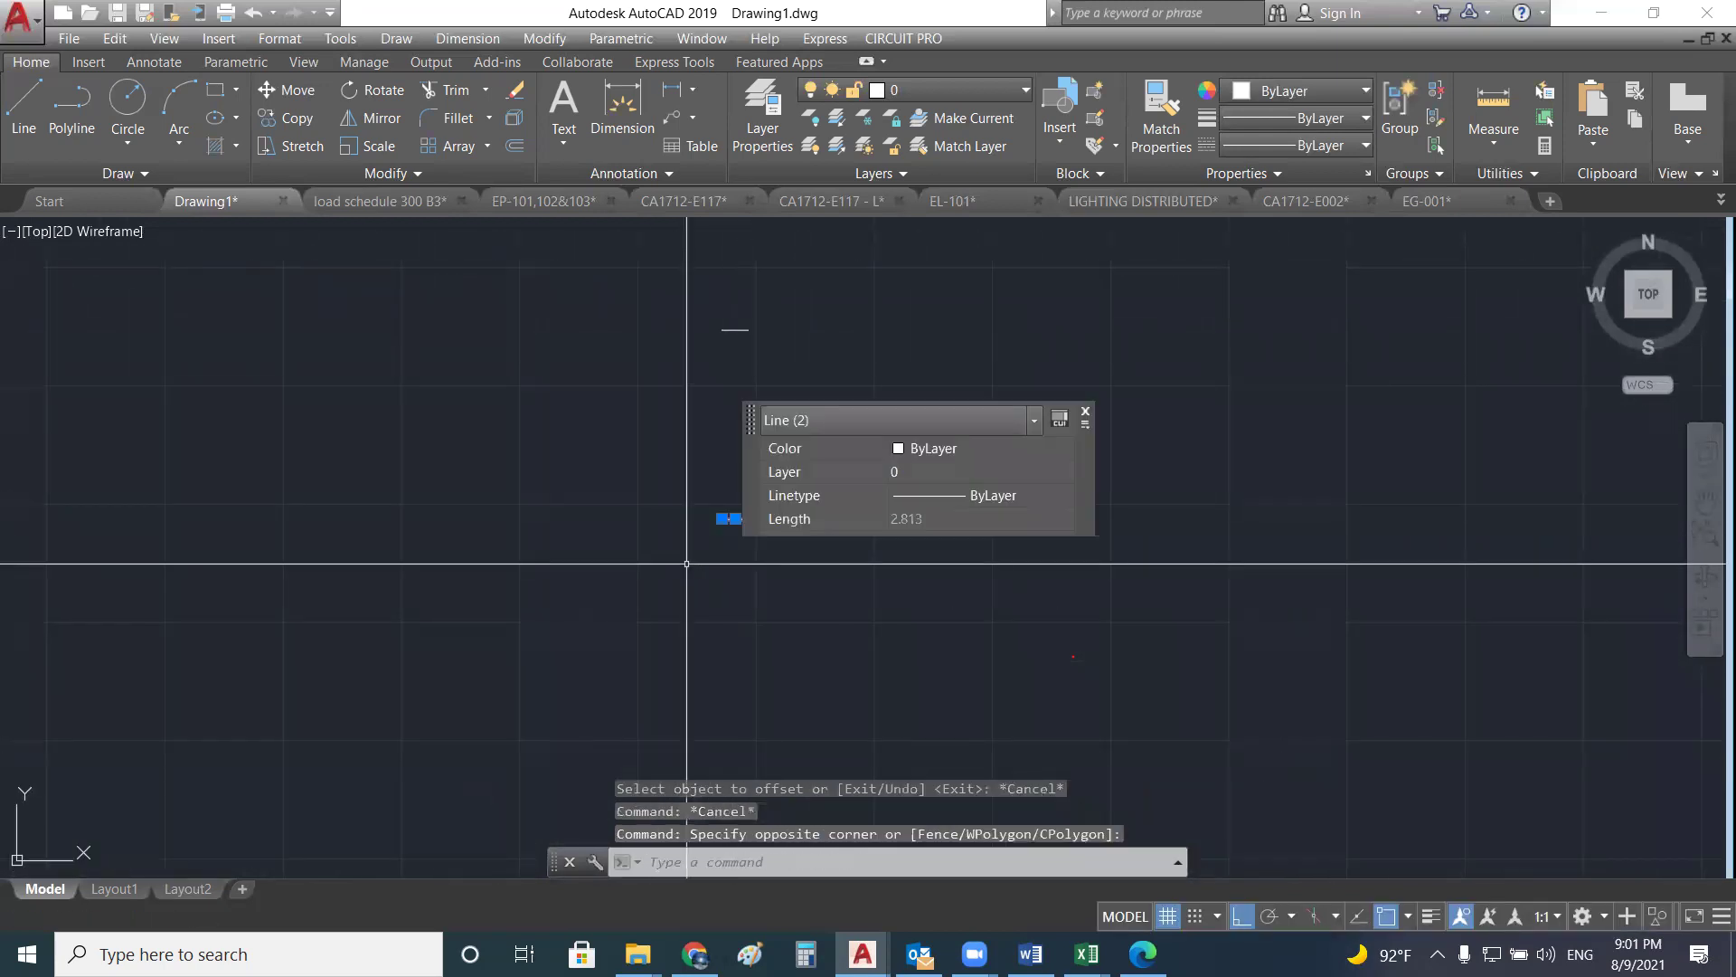
pyautogui.press('Delete')
# - Offset the short horizontal line downward by 0.2 units
pyautogui.scroll(-2, 651, 376)
pyautogui.scroll(1, 620, 468)
pyautogui.press('Escape')
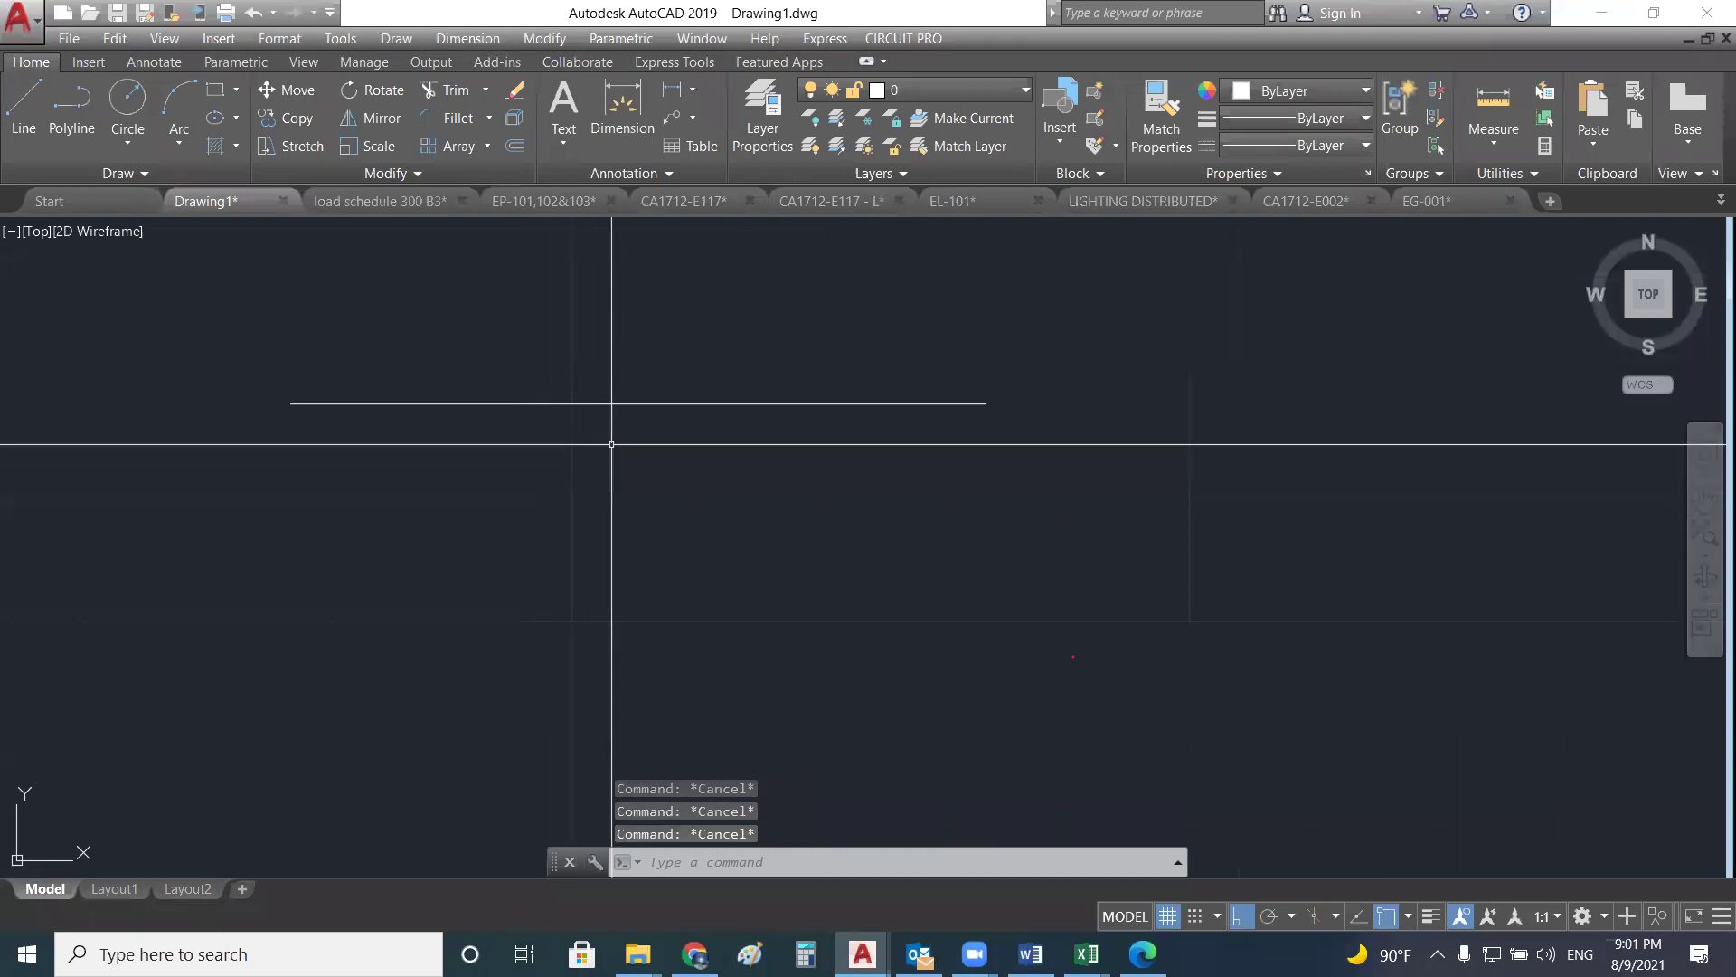
pyautogui.press('Return')
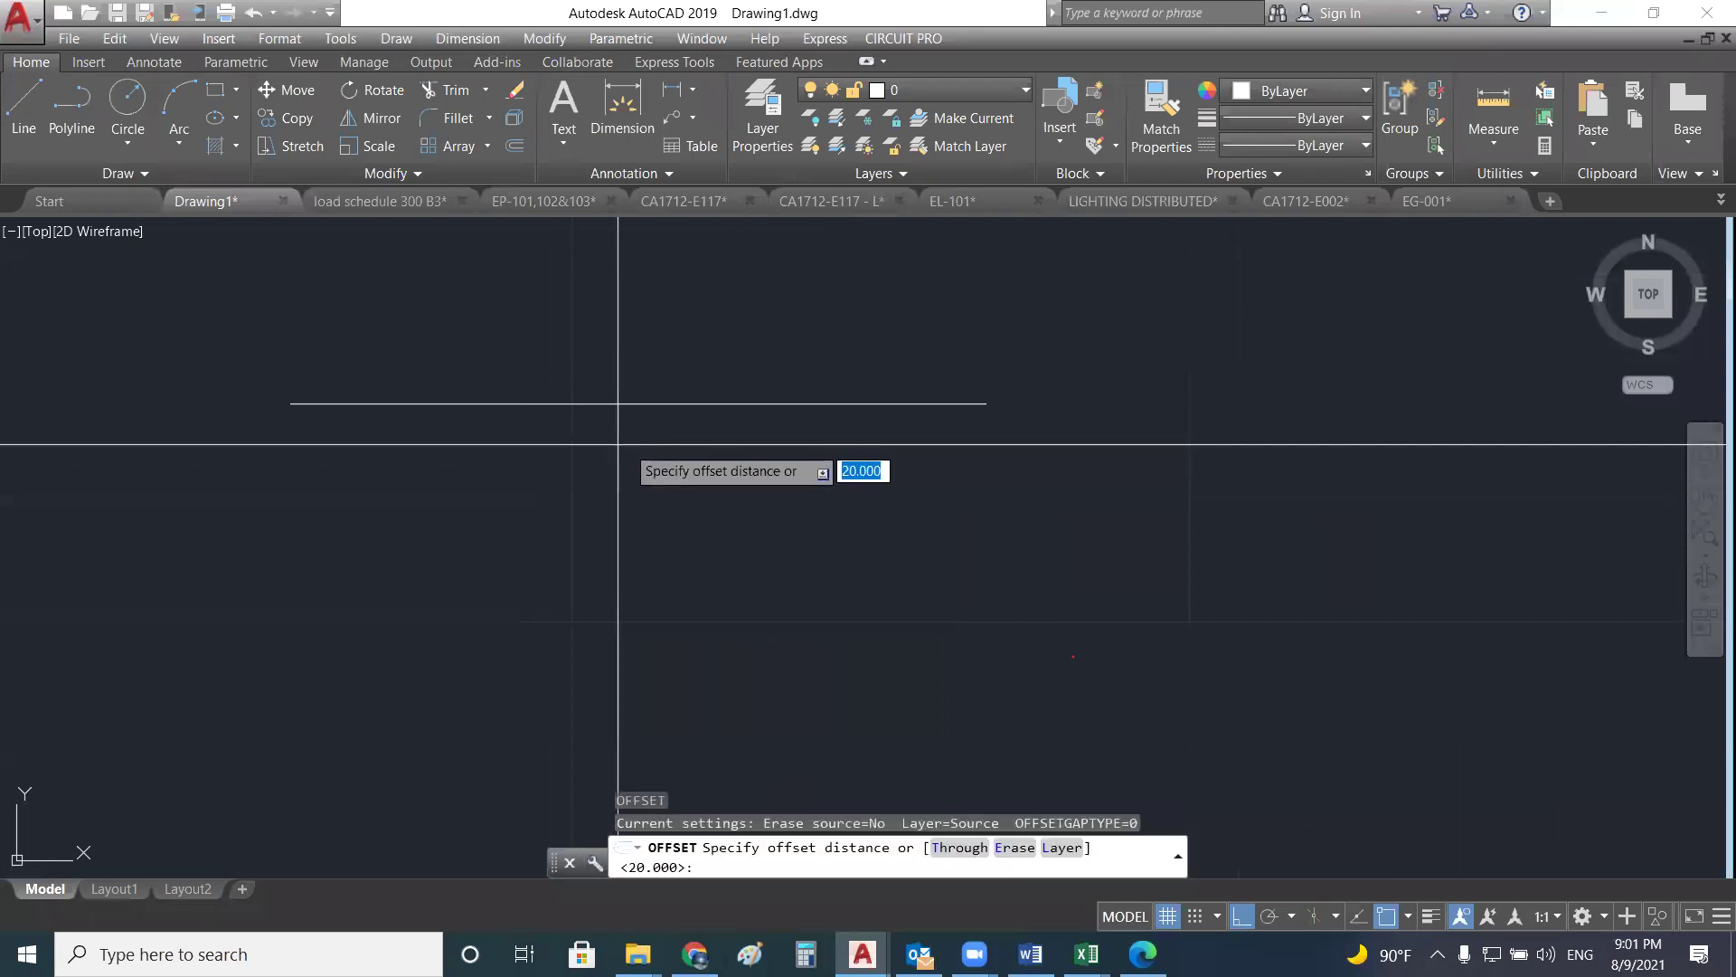
pyautogui.click(973, 411)
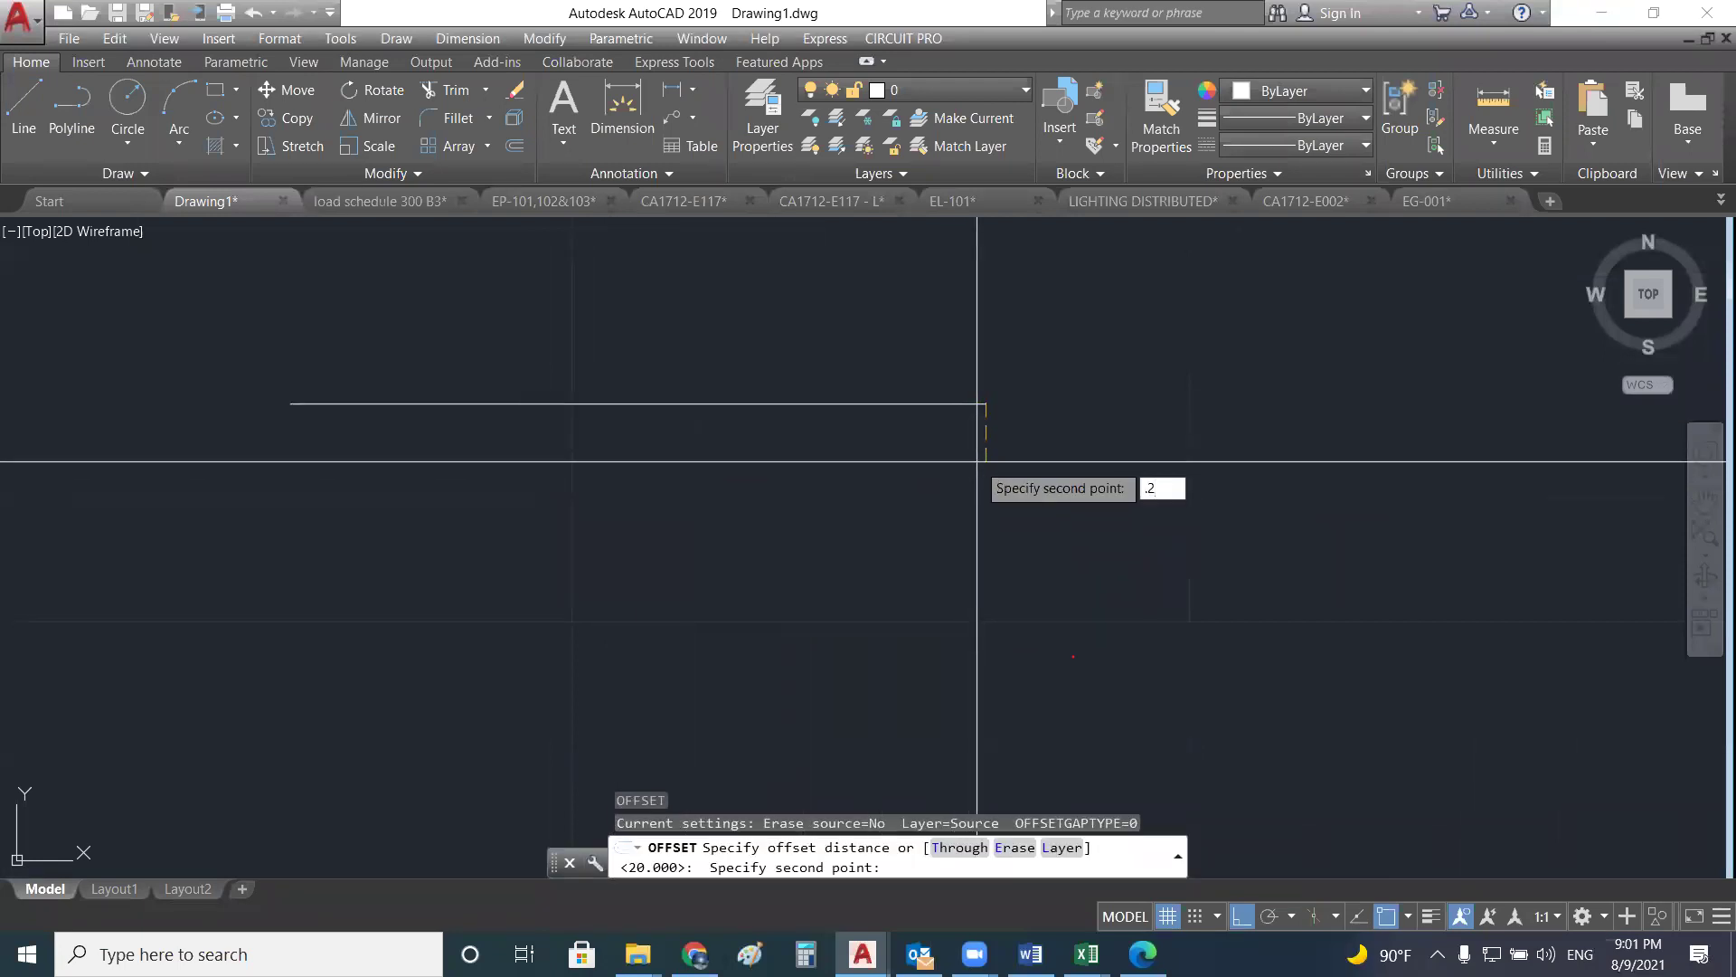
pyautogui.press('Return')
pyautogui.click(974, 403)
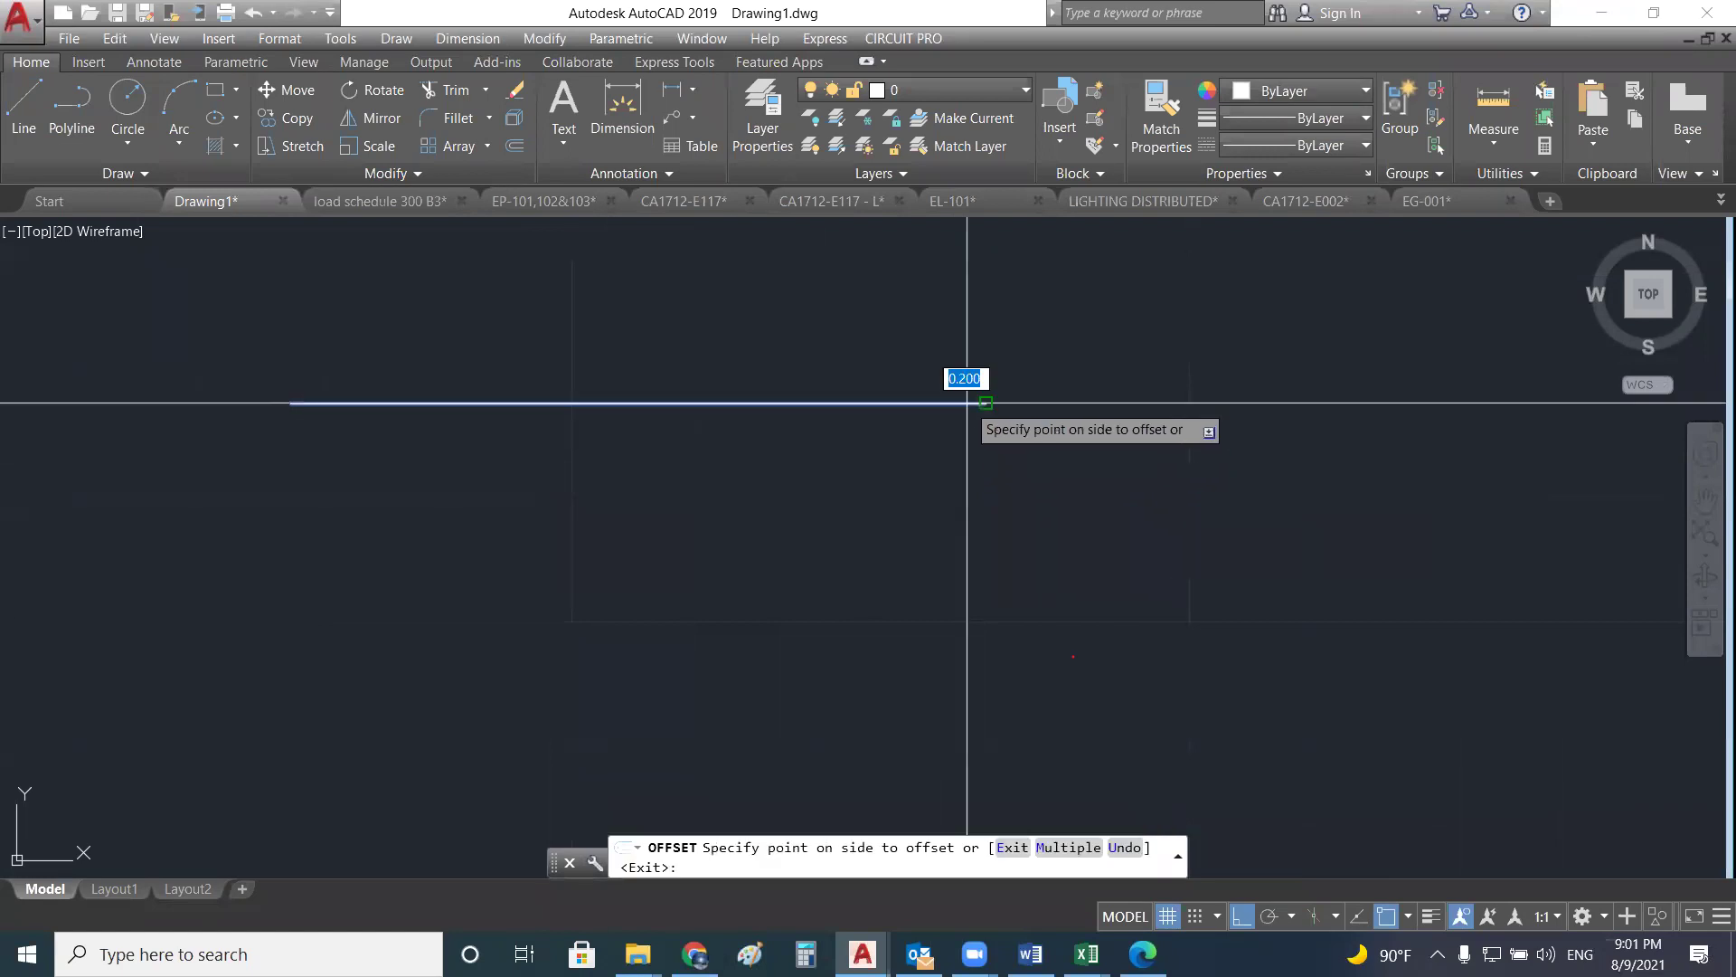
pyautogui.click(960, 459)
pyautogui.scroll(5, 377, 437)
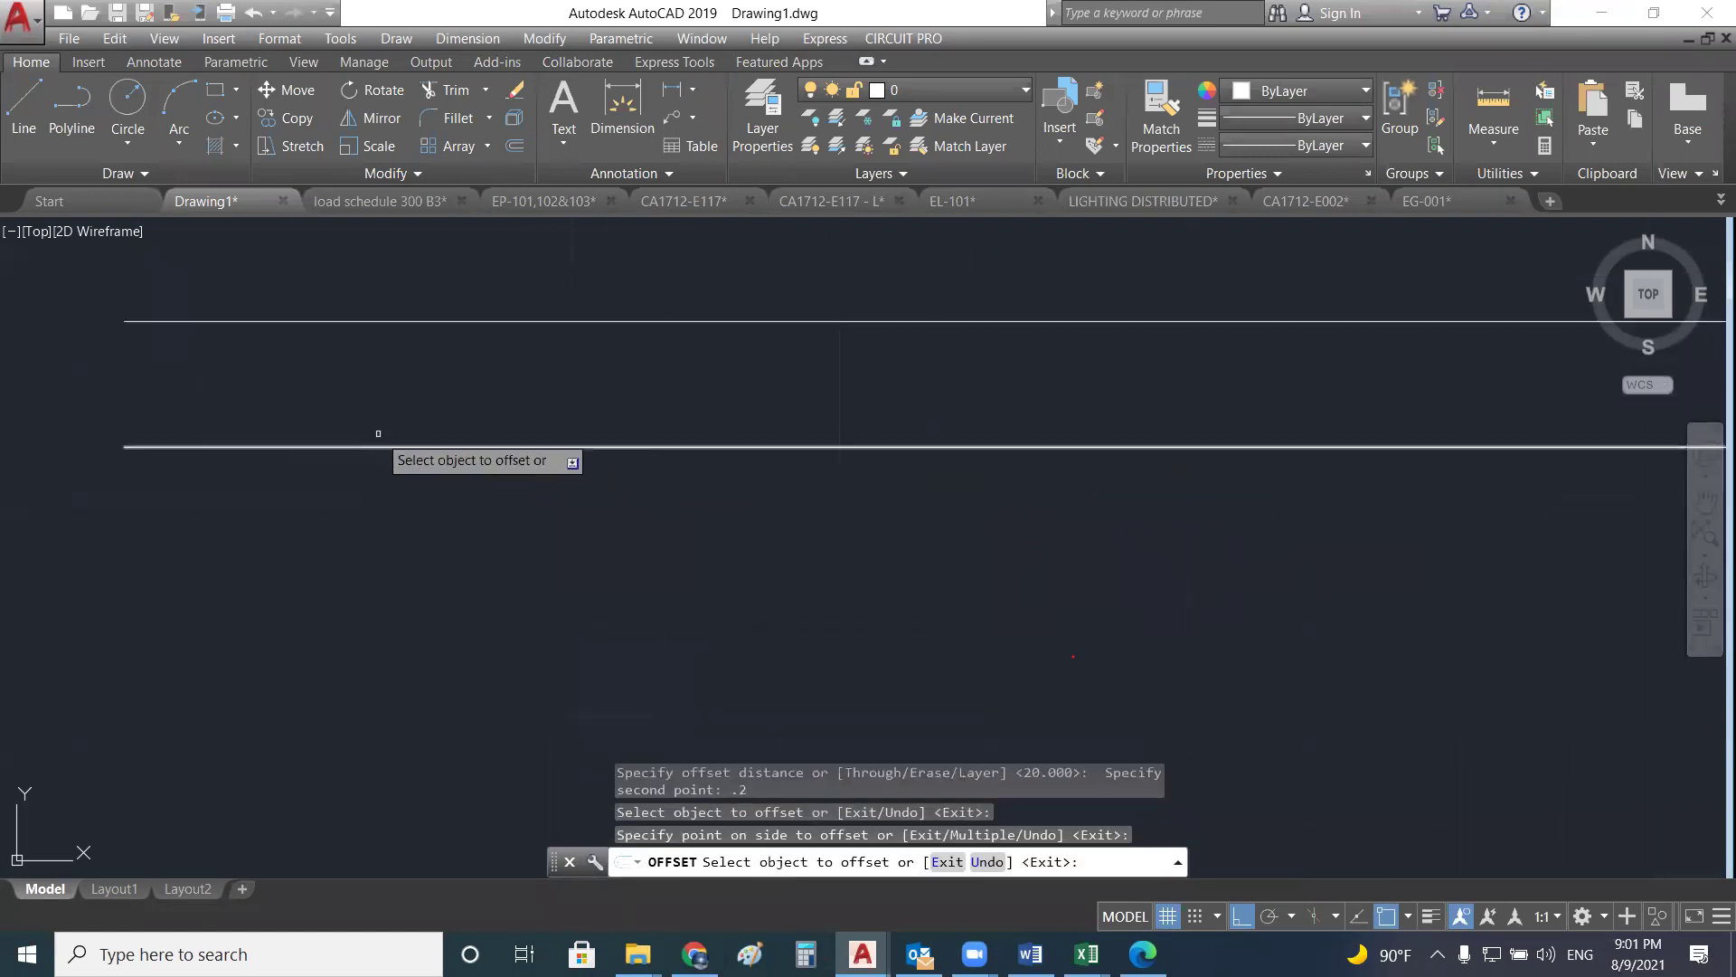
pyautogui.scroll(-4, 542, 438)
pyautogui.press('Escape')
pyautogui.press('Escape')
pyautogui.press('Escape')
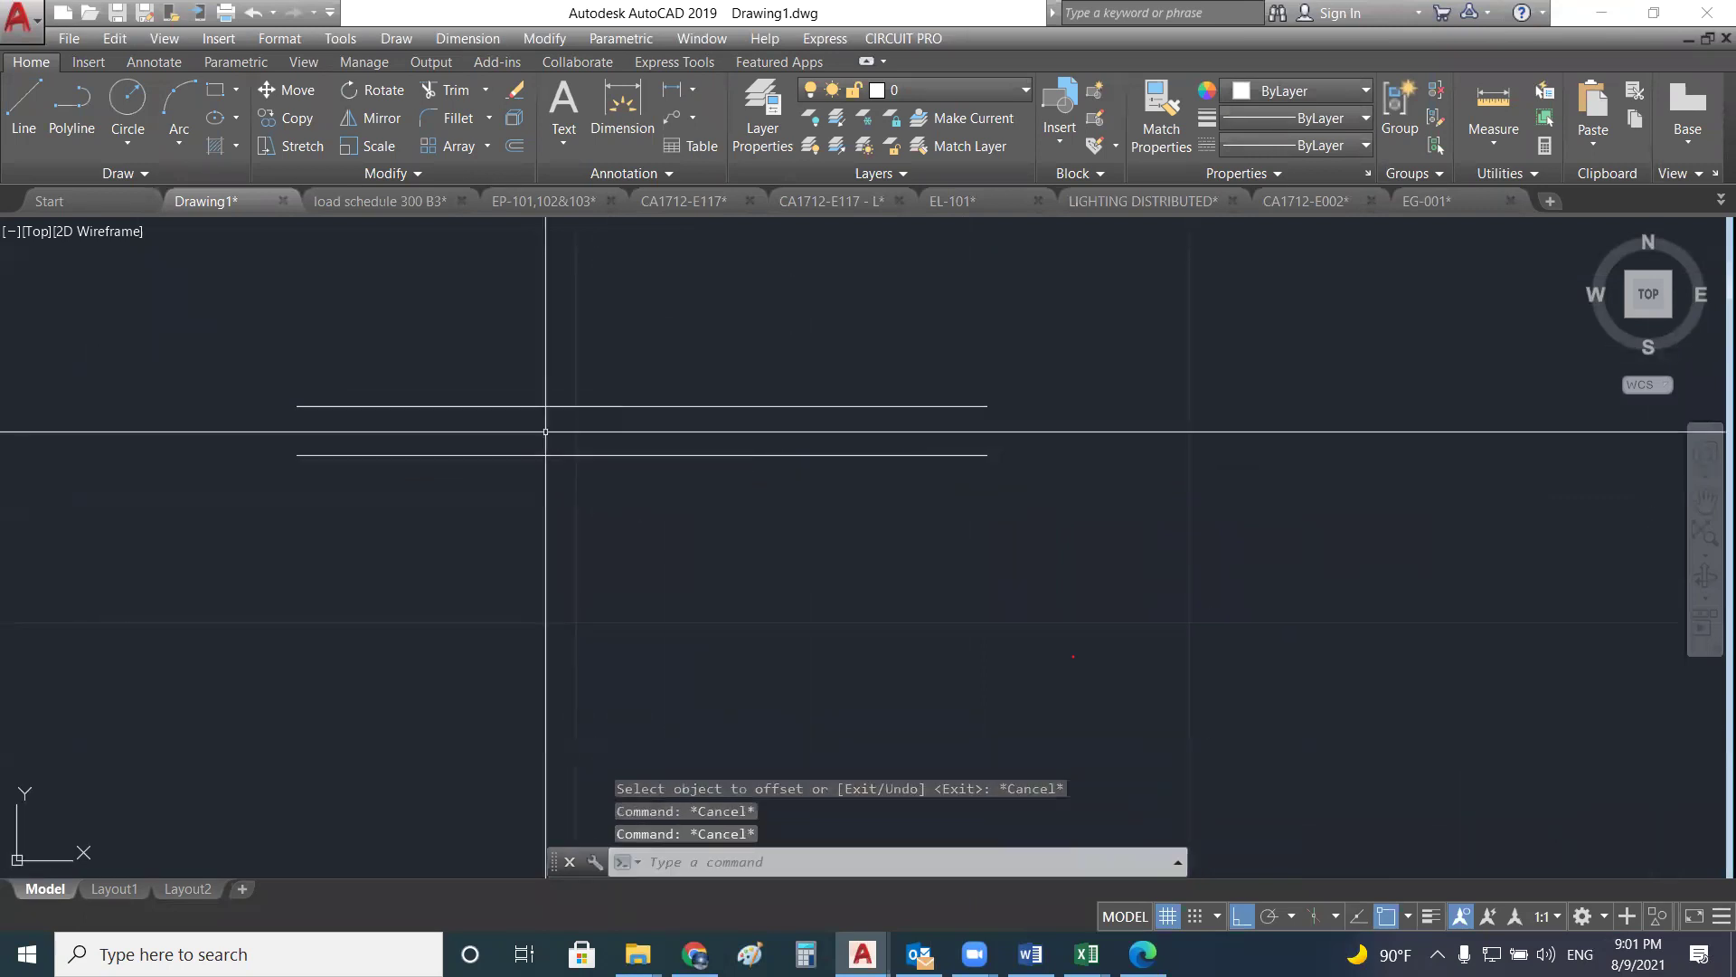
# - Close both ends of the two parallel lines with vertical lines to form a small rectangular strip
pyautogui.write('l')
pyautogui.press('Return')
pyautogui.click(966, 407)
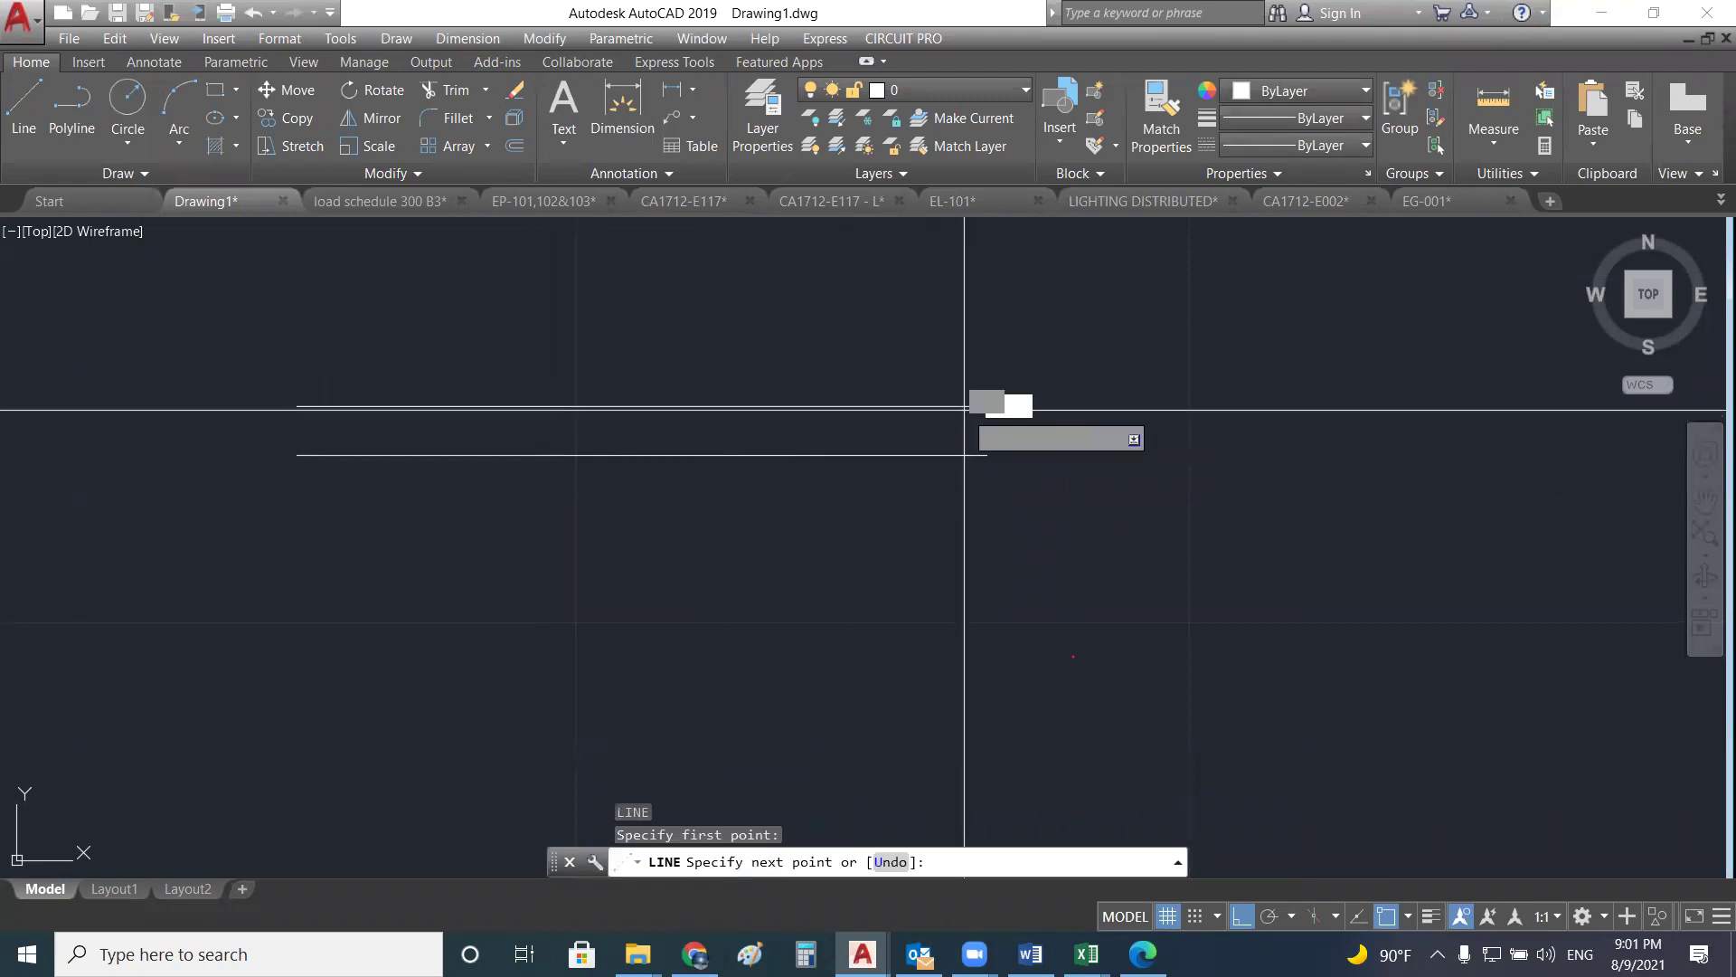
pyautogui.click(987, 454)
pyautogui.press('Return')
pyautogui.press('Return')
pyautogui.click(297, 407)
pyautogui.click(297, 454)
pyautogui.press('Return')
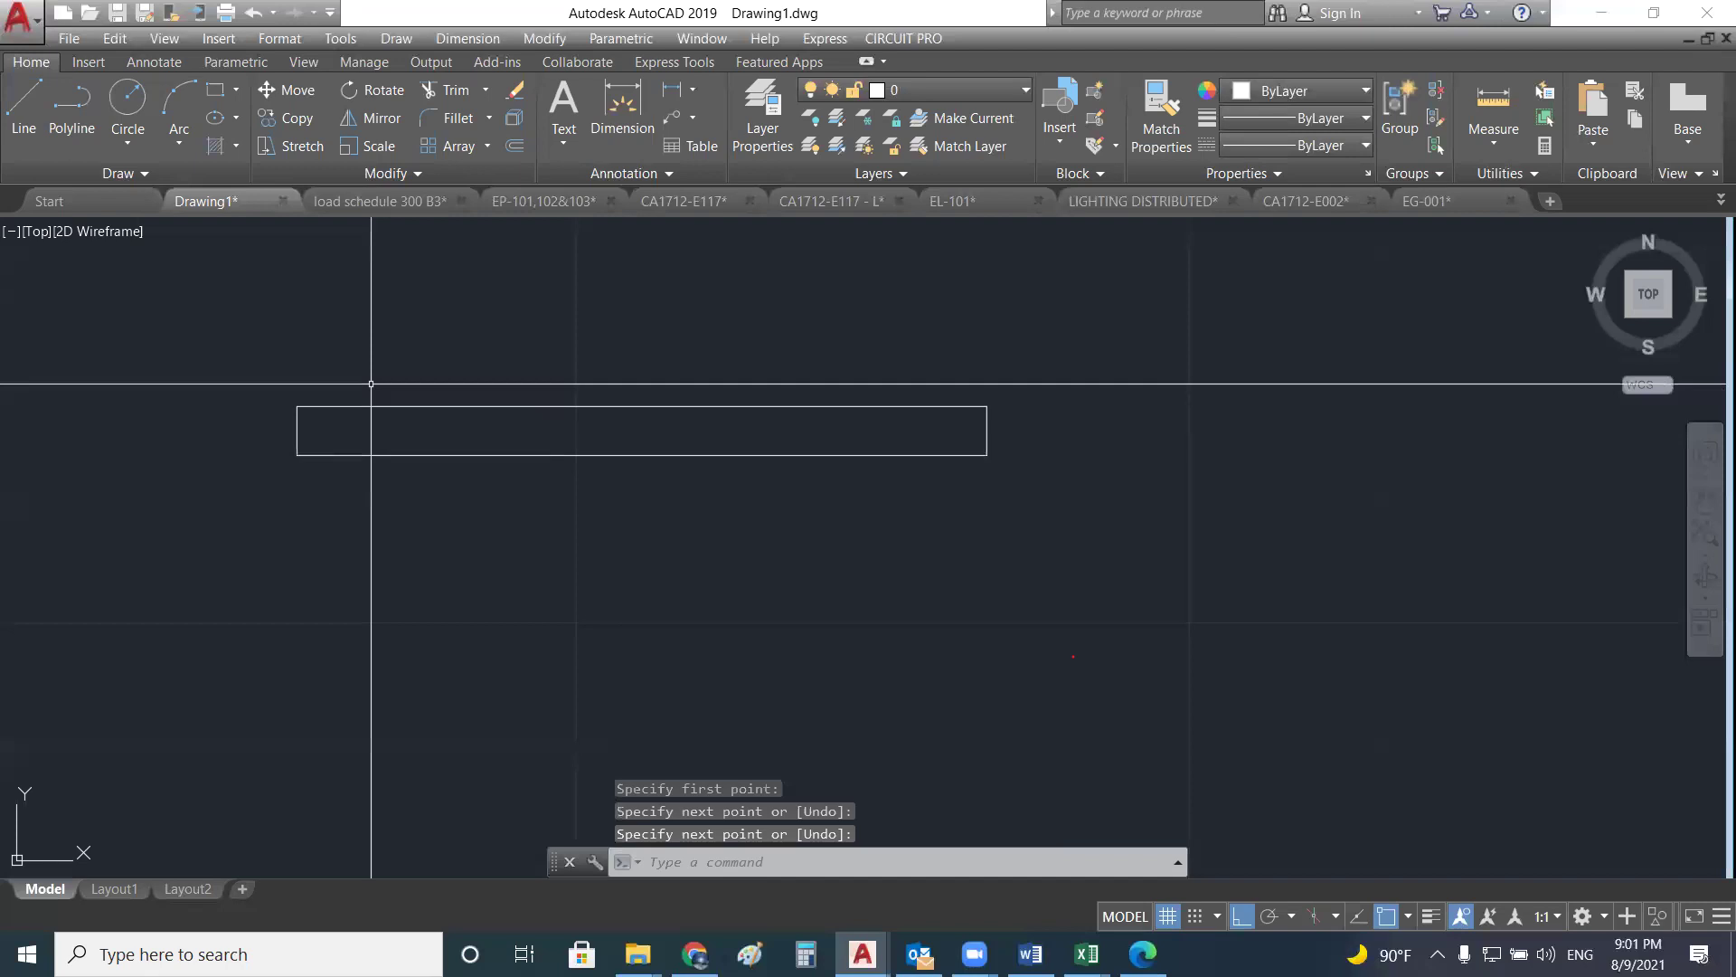
# - Hatch the inside of the narrow rectangular strip with the HEX pattern at scale 1
pyautogui.write('hatch')
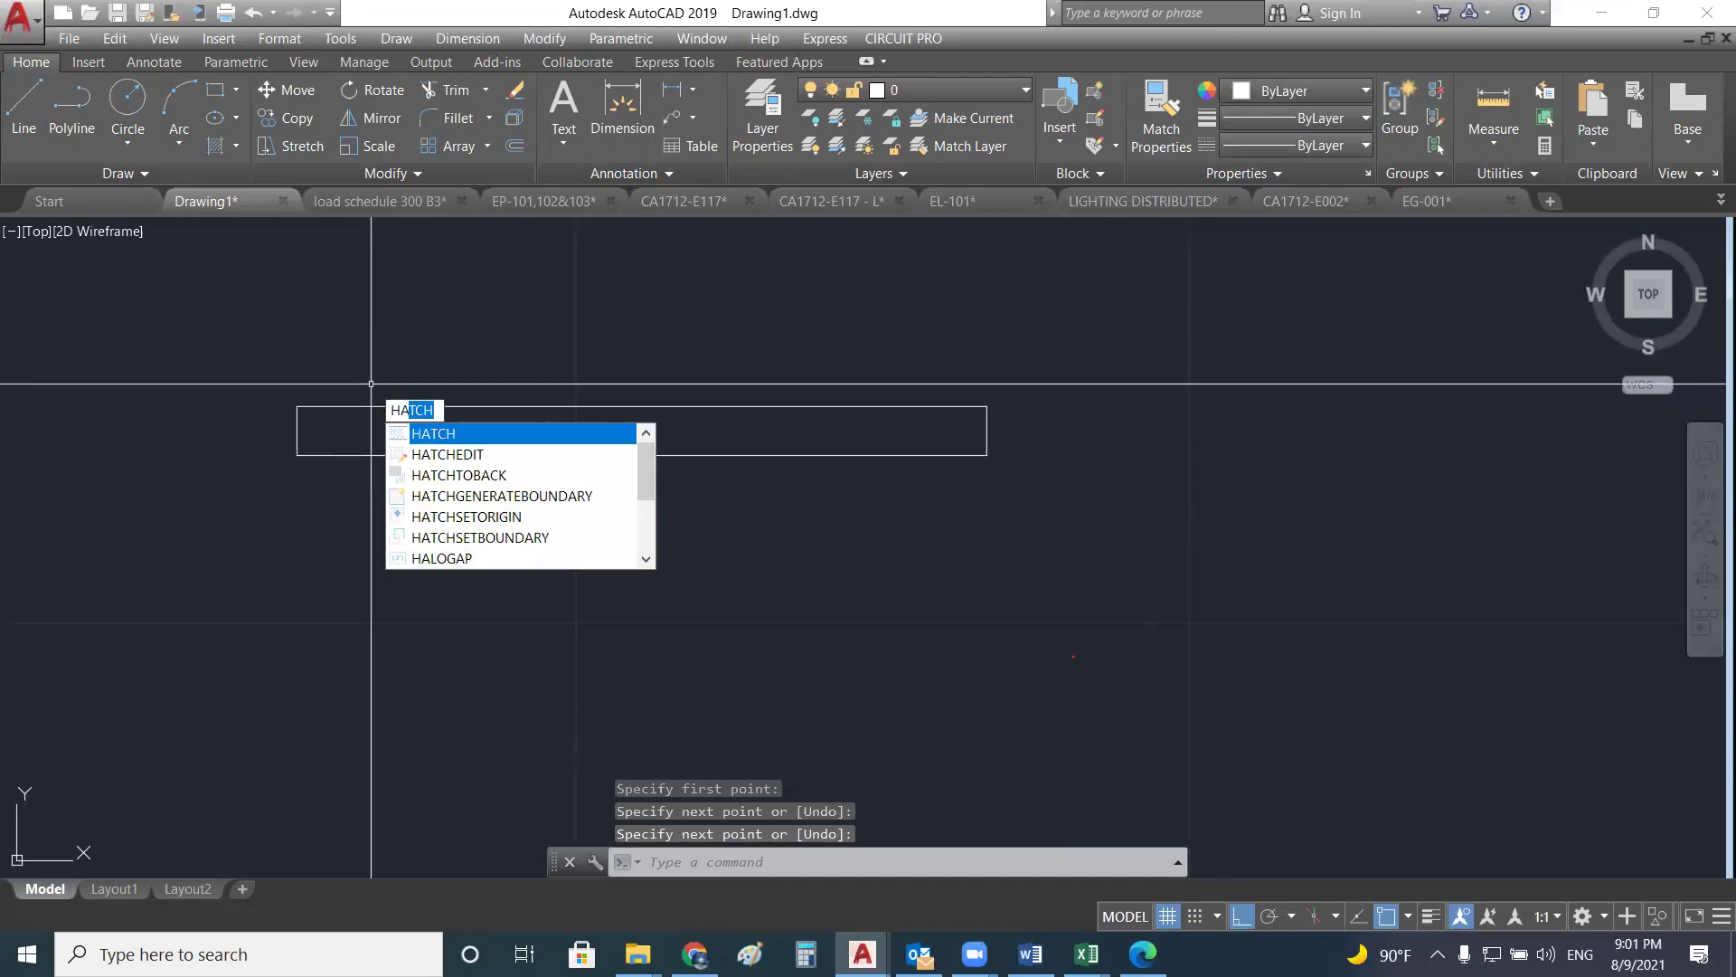
pyautogui.press('Return')
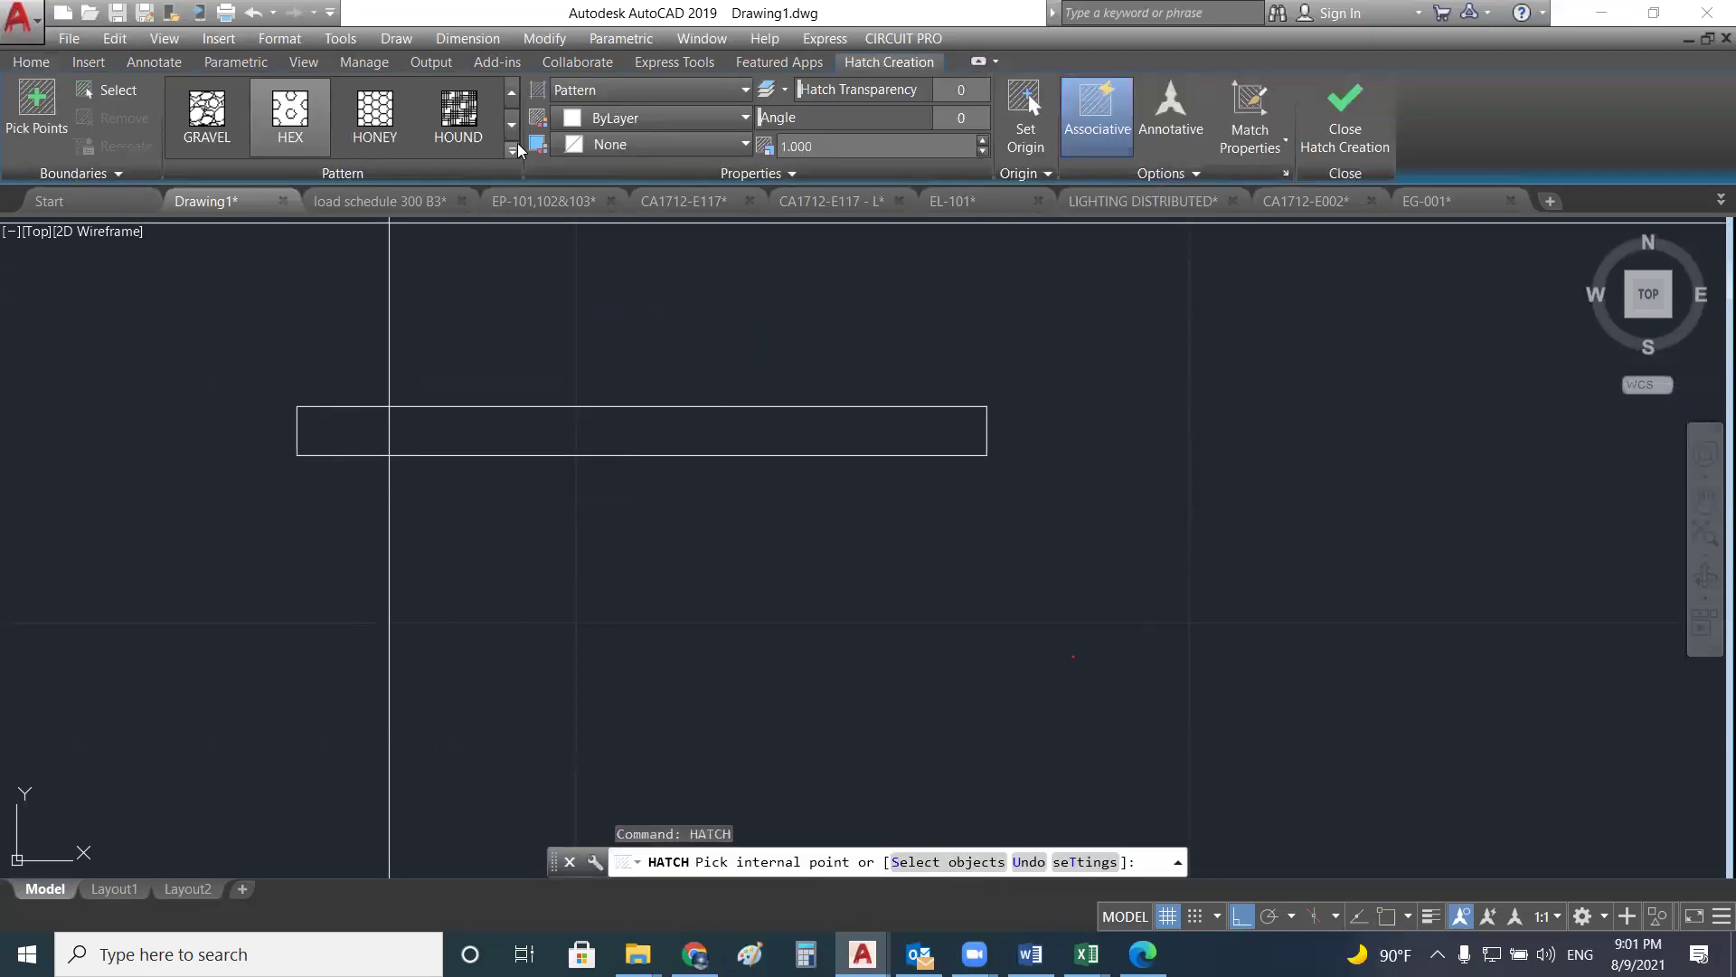
pyautogui.click(513, 127)
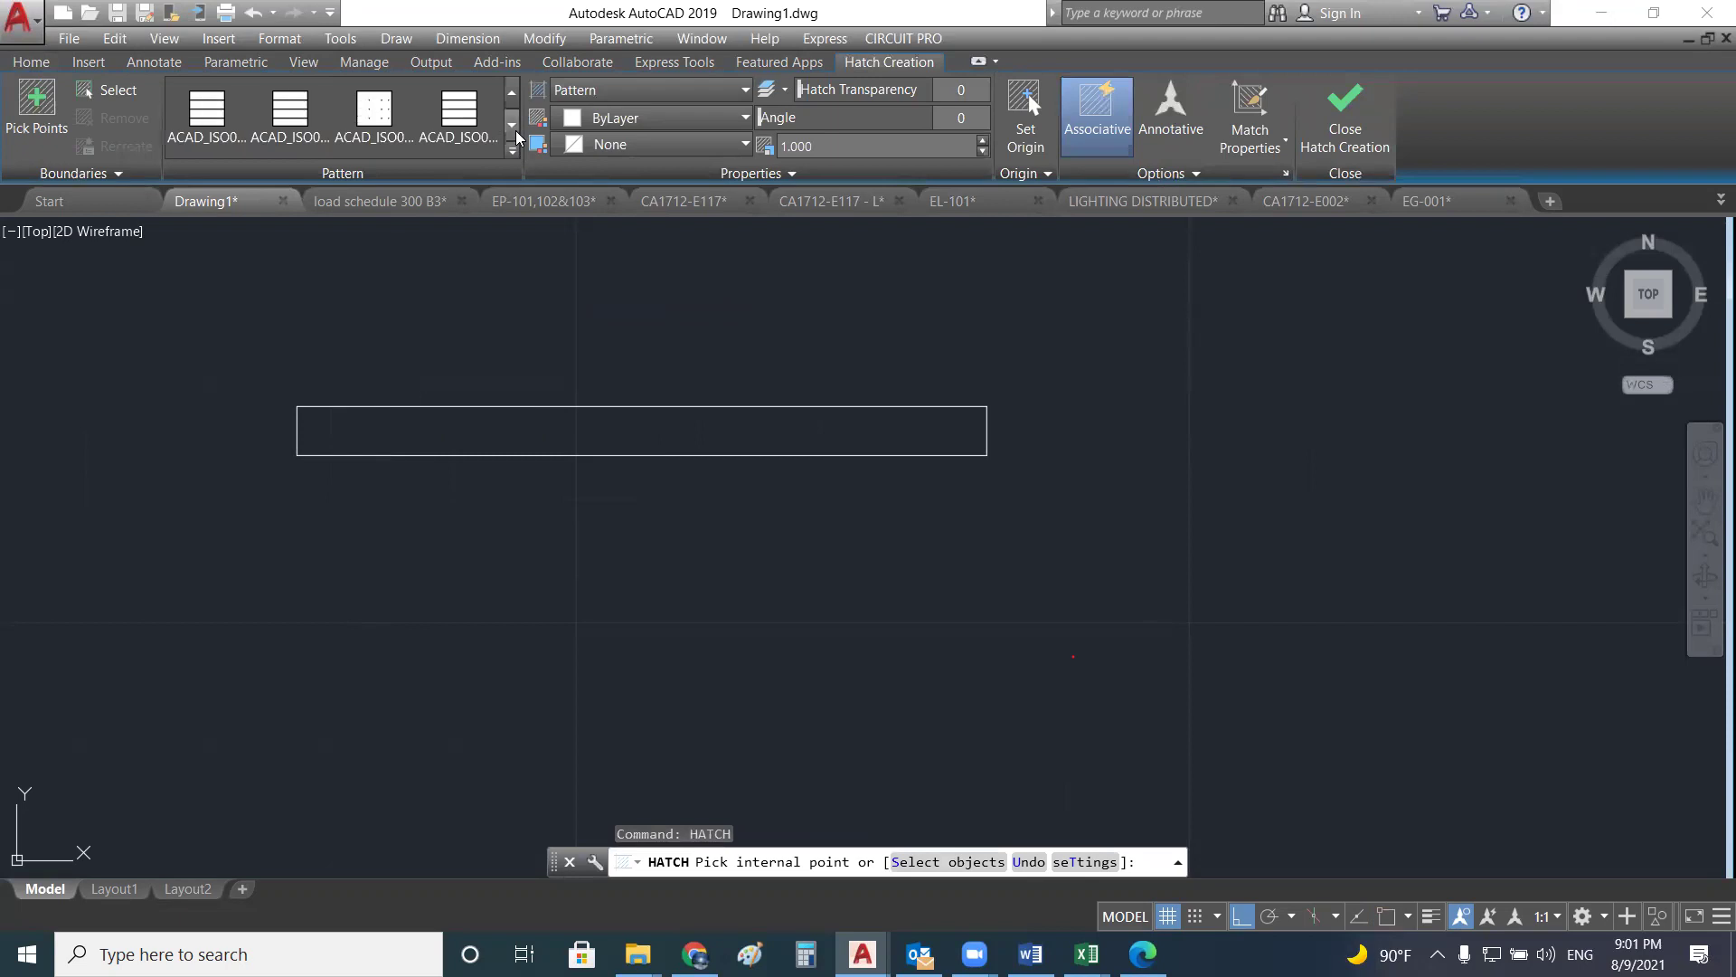
pyautogui.click(509, 100)
pyautogui.click(509, 99)
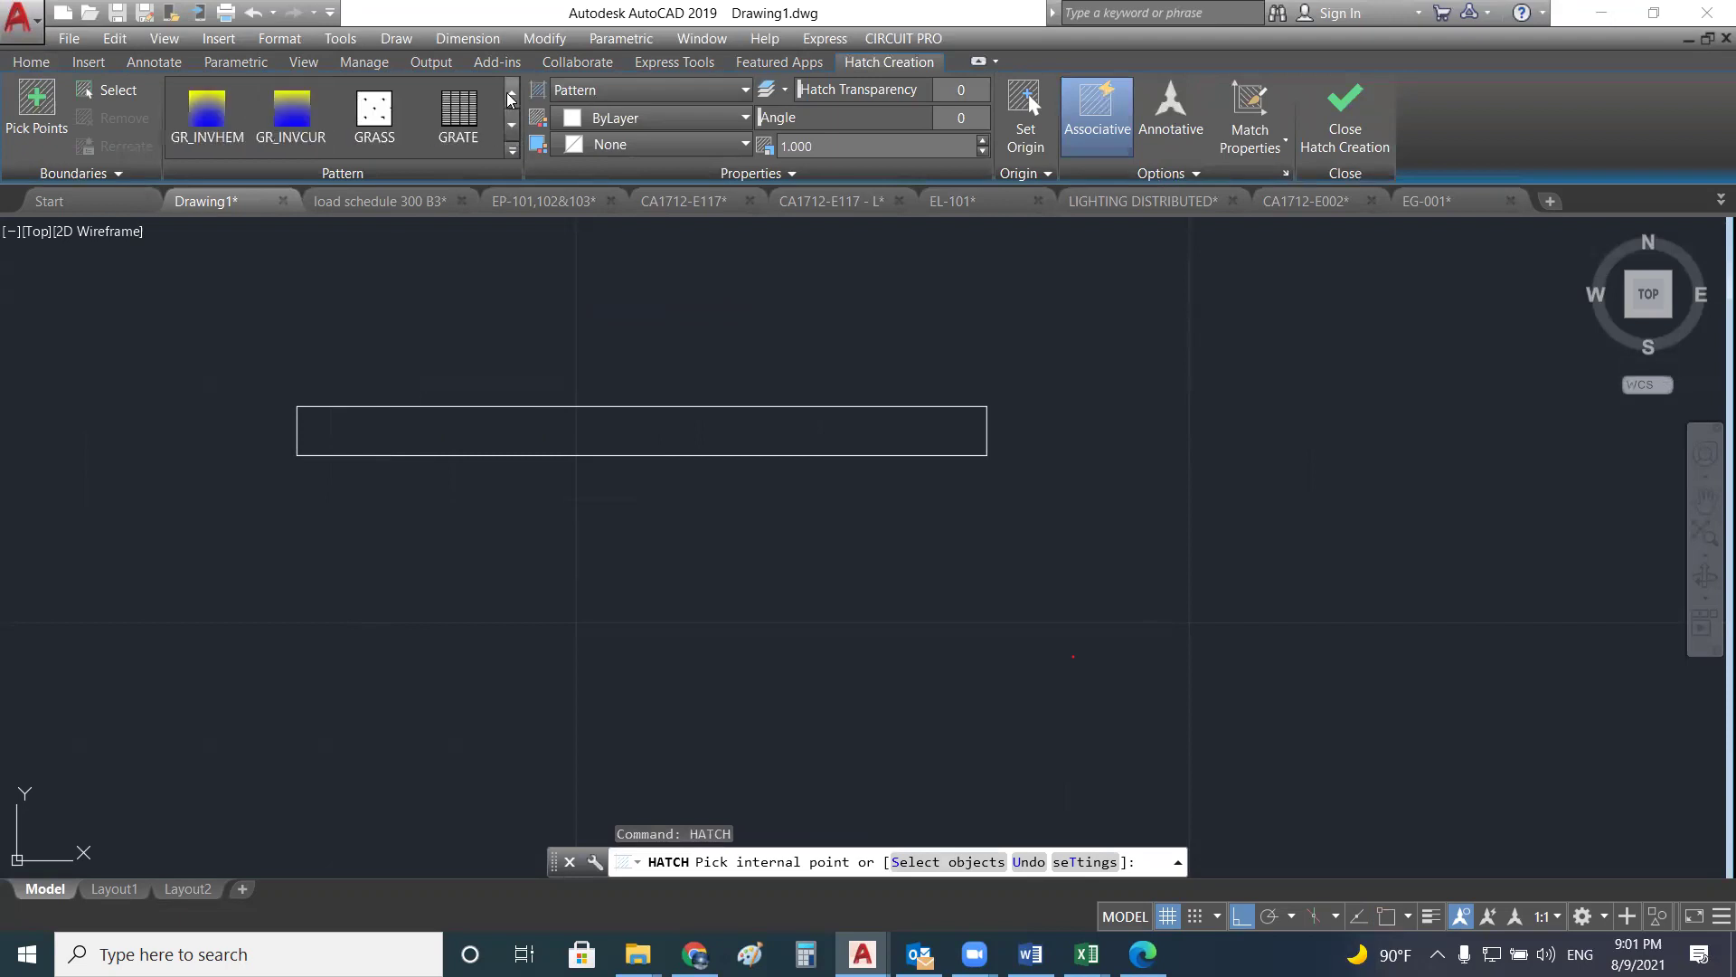
pyautogui.click(511, 126)
pyautogui.click(292, 113)
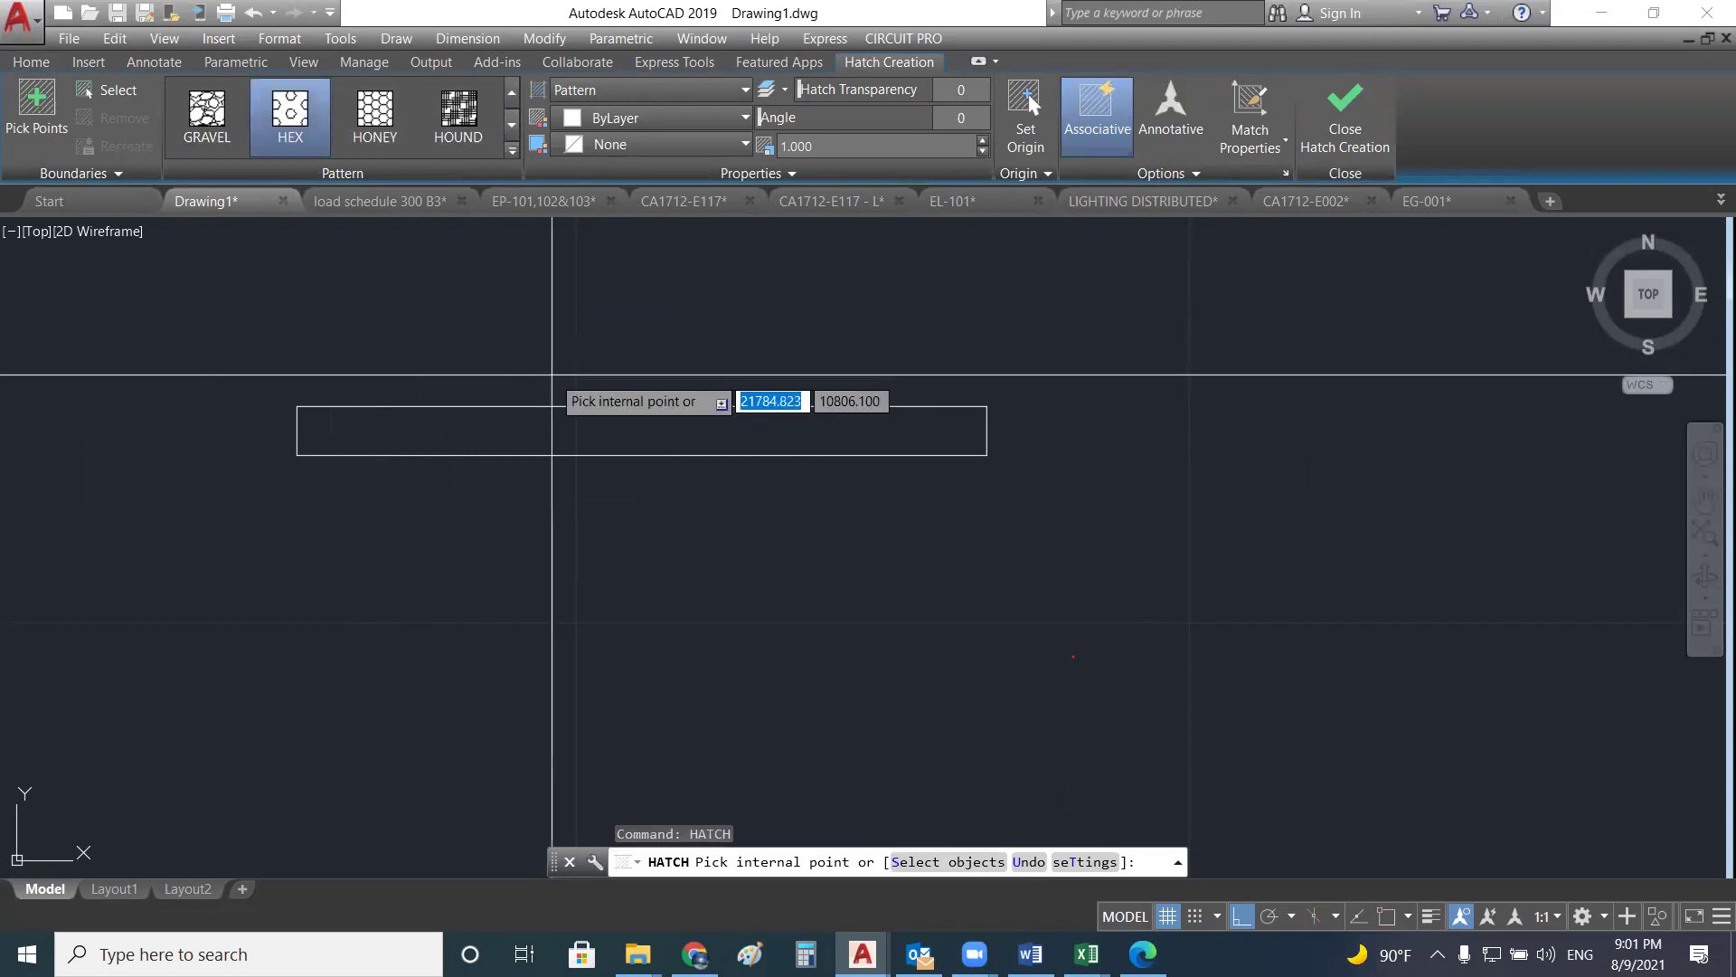
pyautogui.scroll(-6, 523, 422)
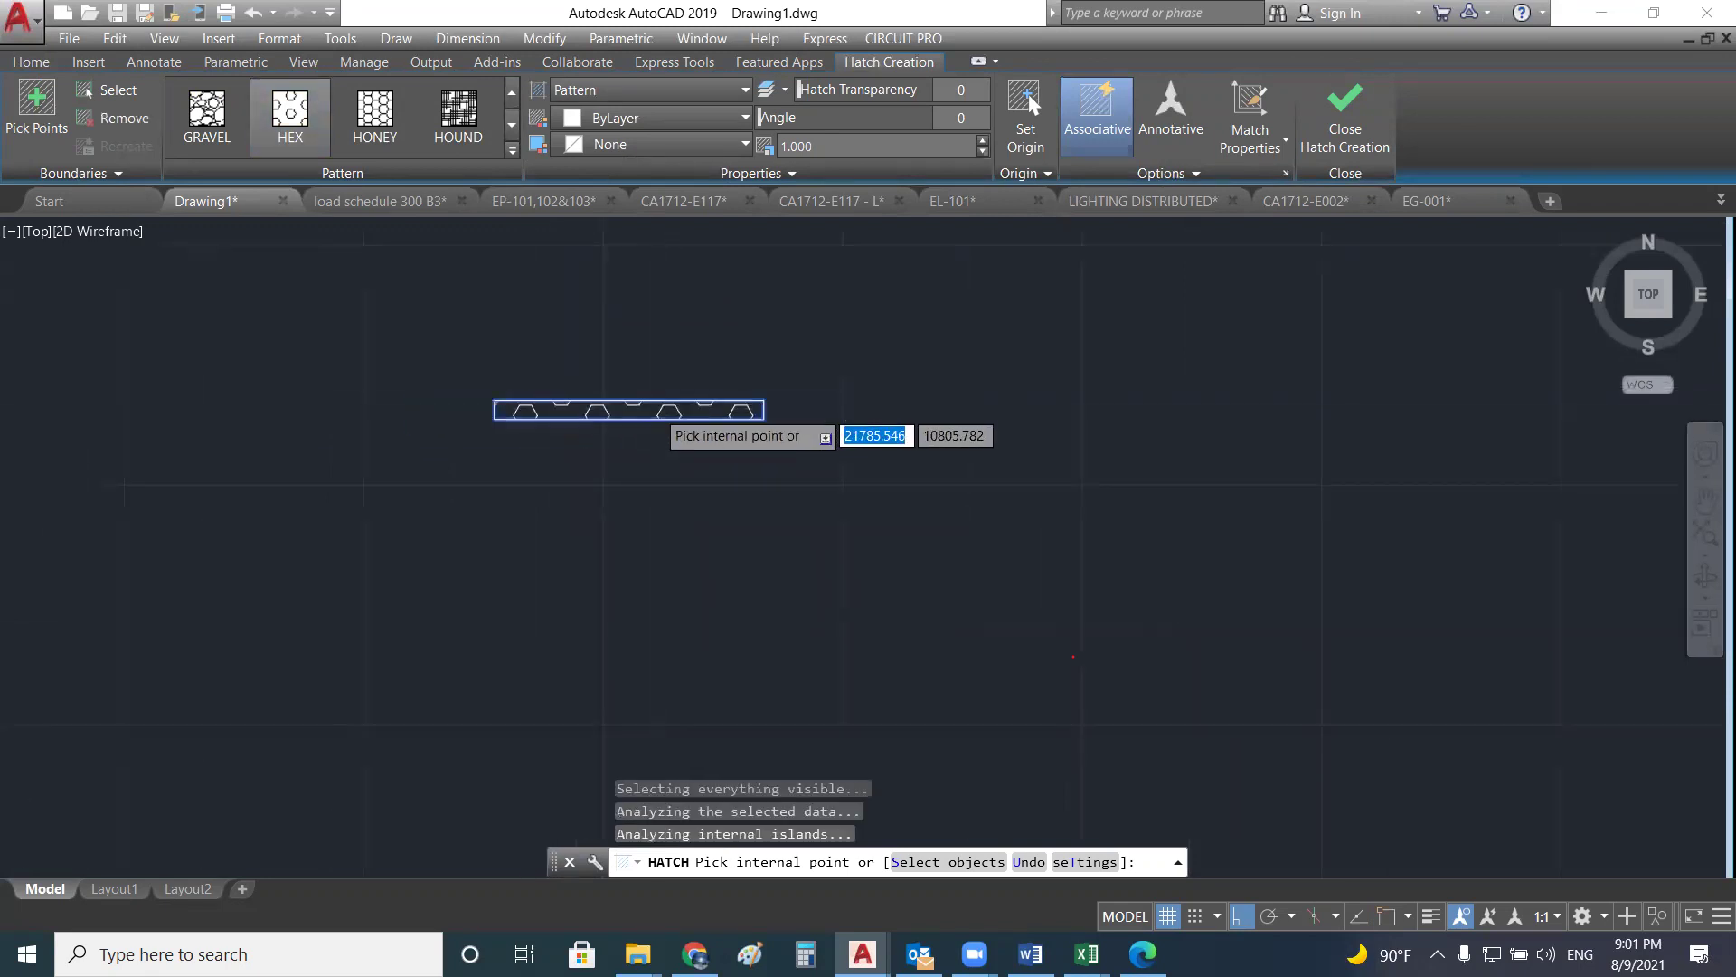
pyautogui.scroll(8, 436, 388)
pyautogui.scroll(2, 435, 388)
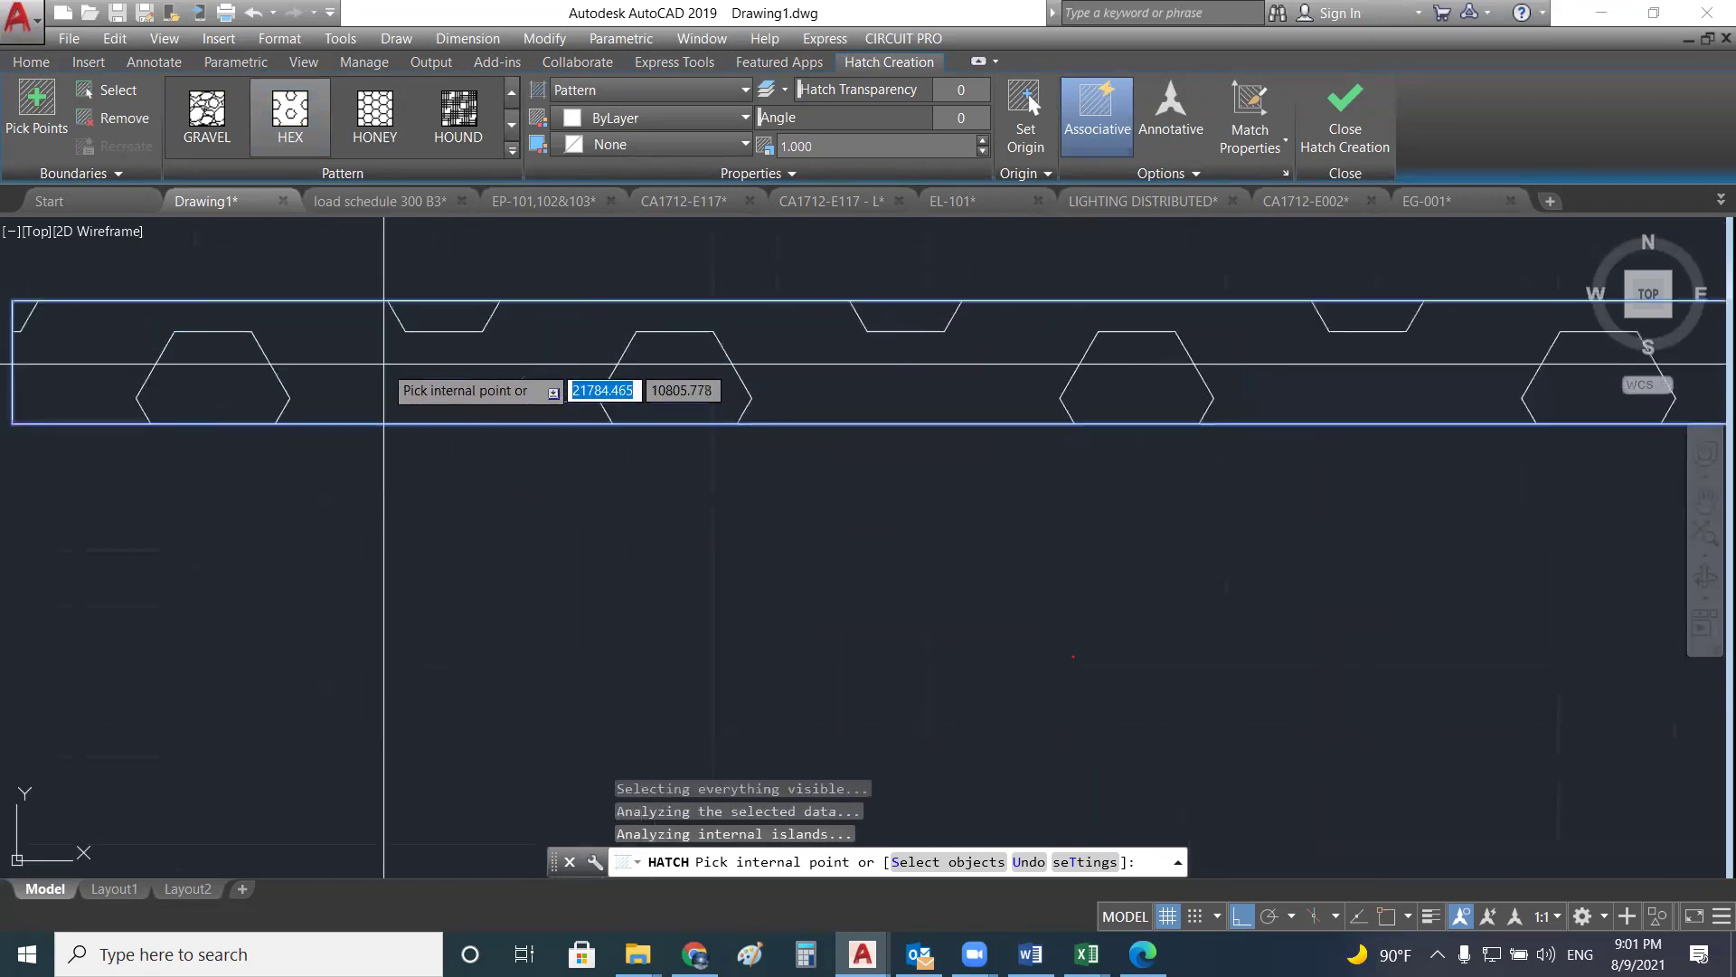
pyautogui.scroll(-10, 506, 372)
pyautogui.scroll(6, 506, 372)
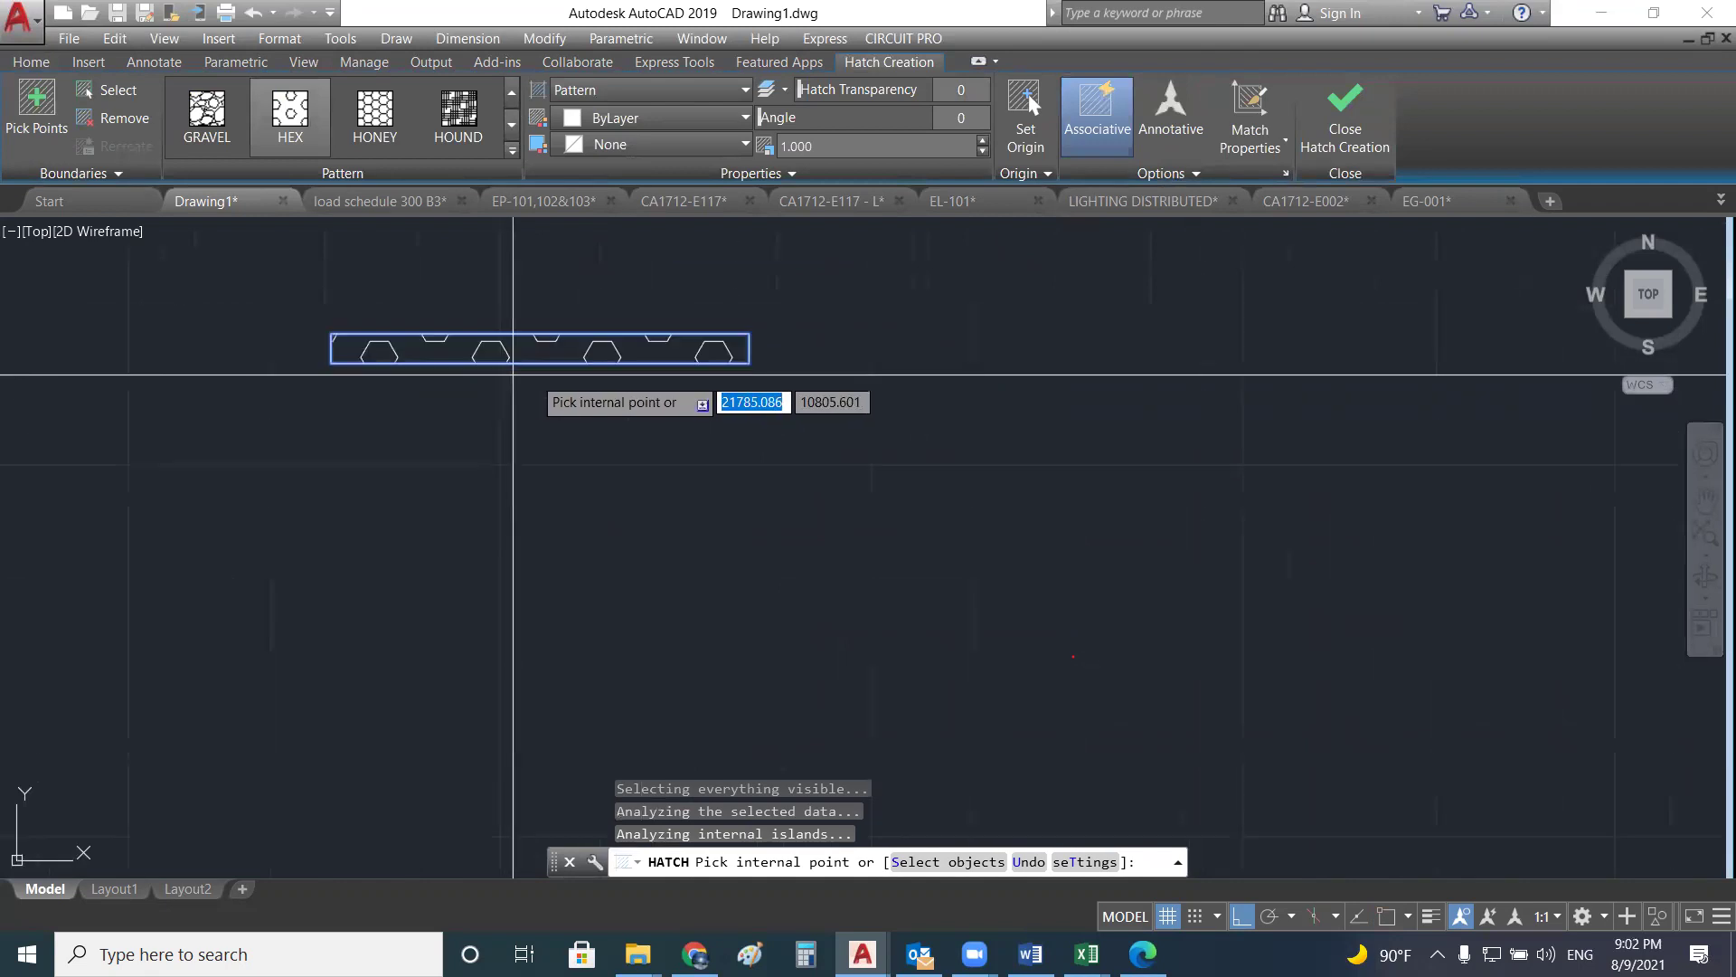
pyautogui.press('Escape')
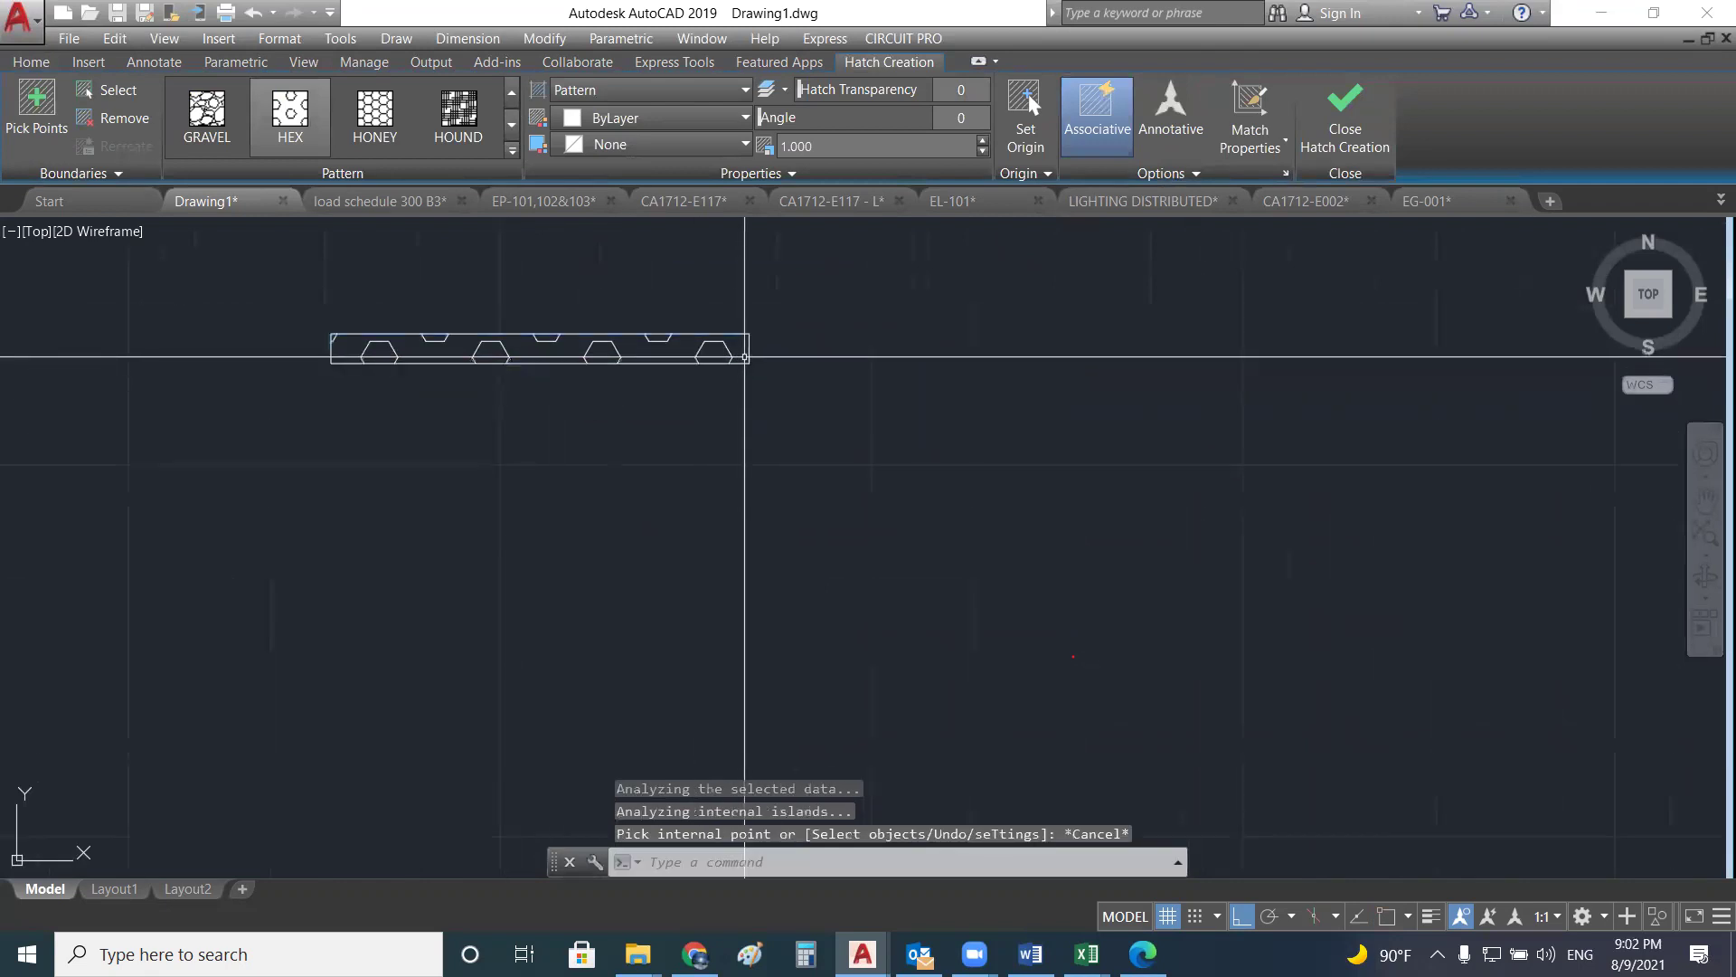
pyautogui.press('Escape')
# - Move the strip's lower line downward away from the hatch, and undo the move
pyautogui.click(524, 363)
pyautogui.click(540, 362)
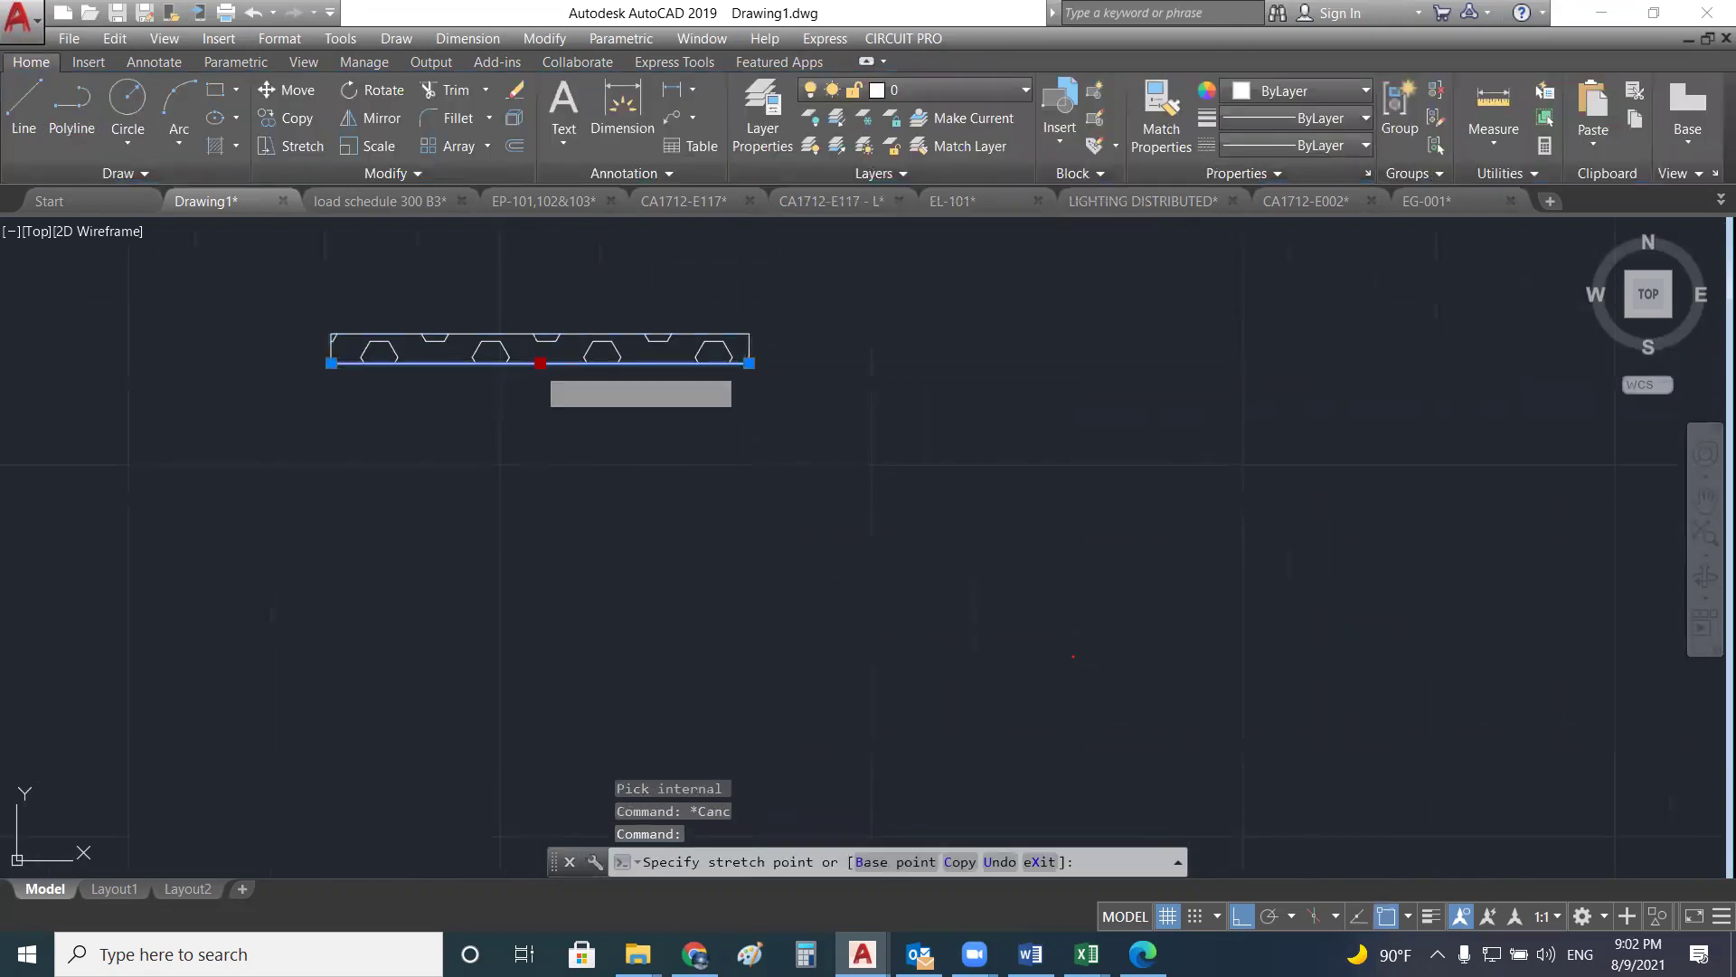
pyautogui.click(540, 423)
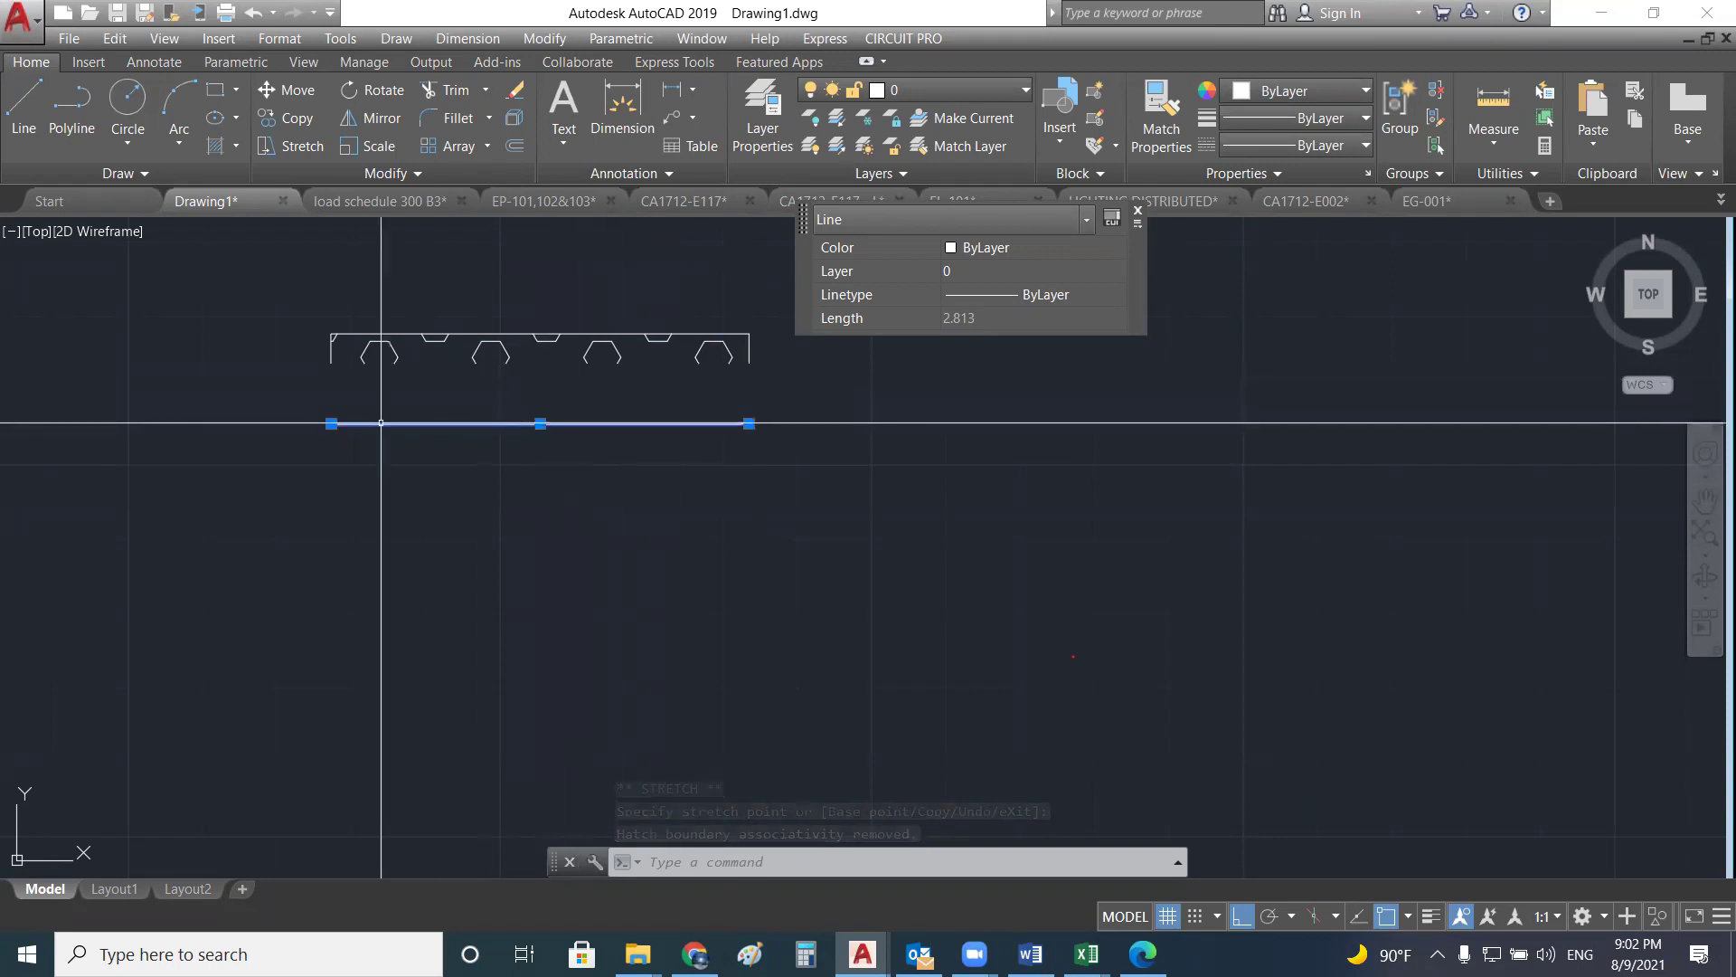
pyautogui.press('Escape')
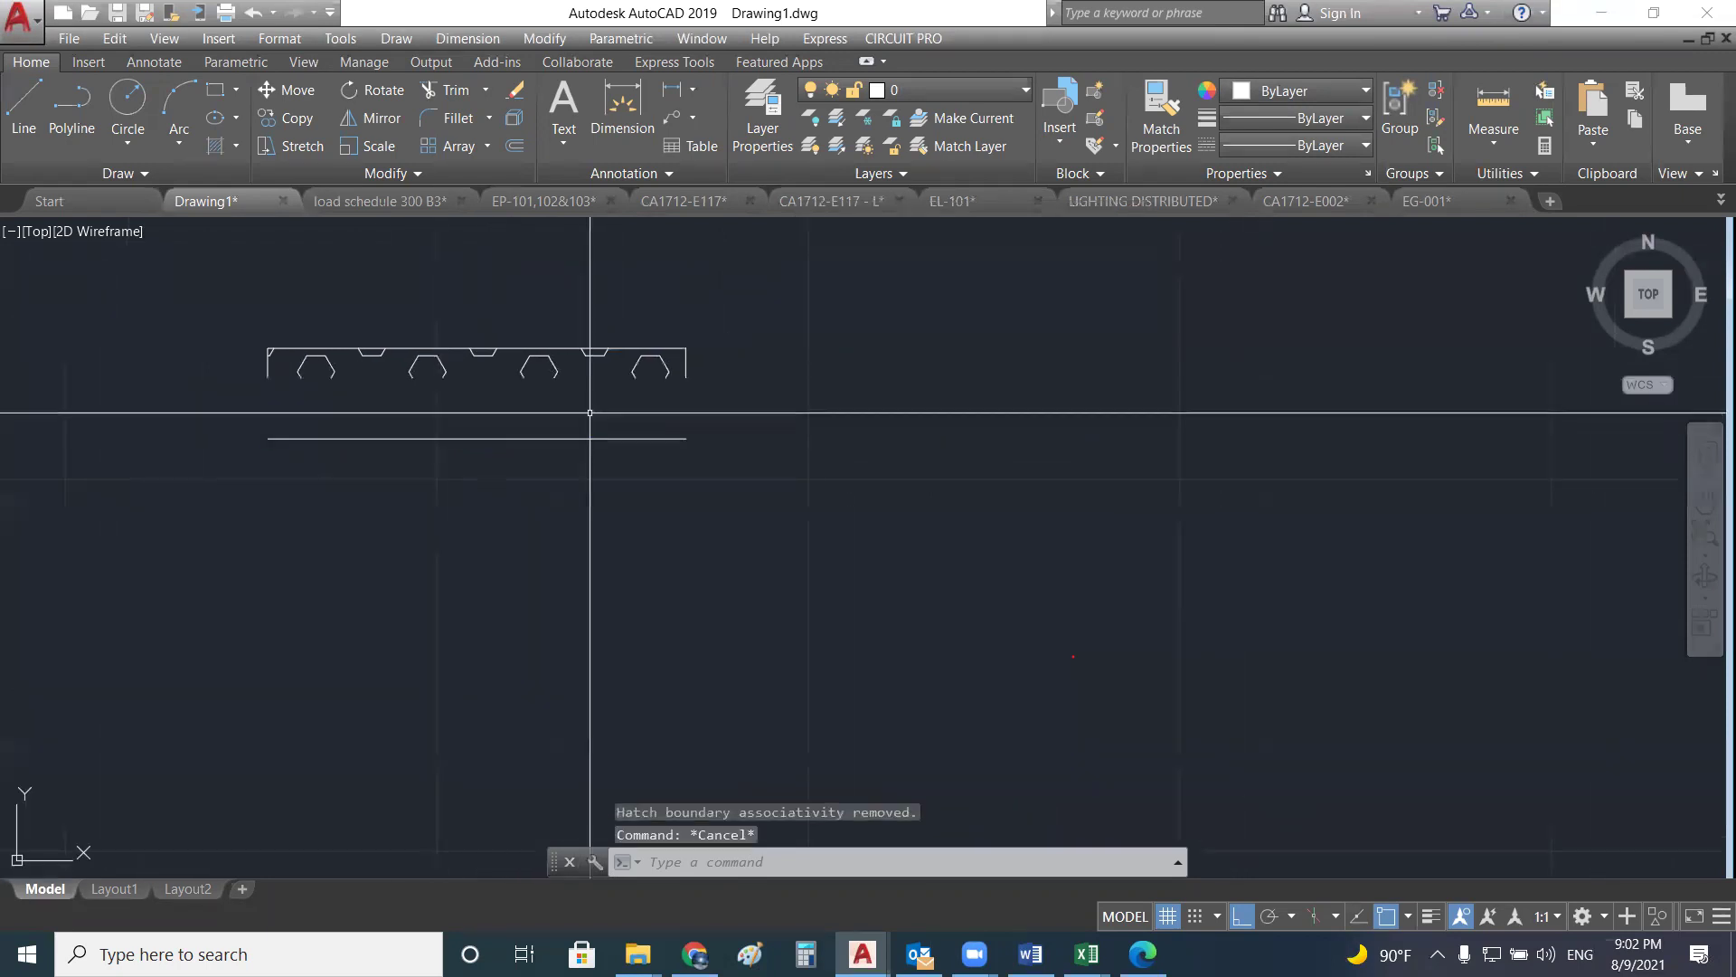
pyautogui.click(452, 438)
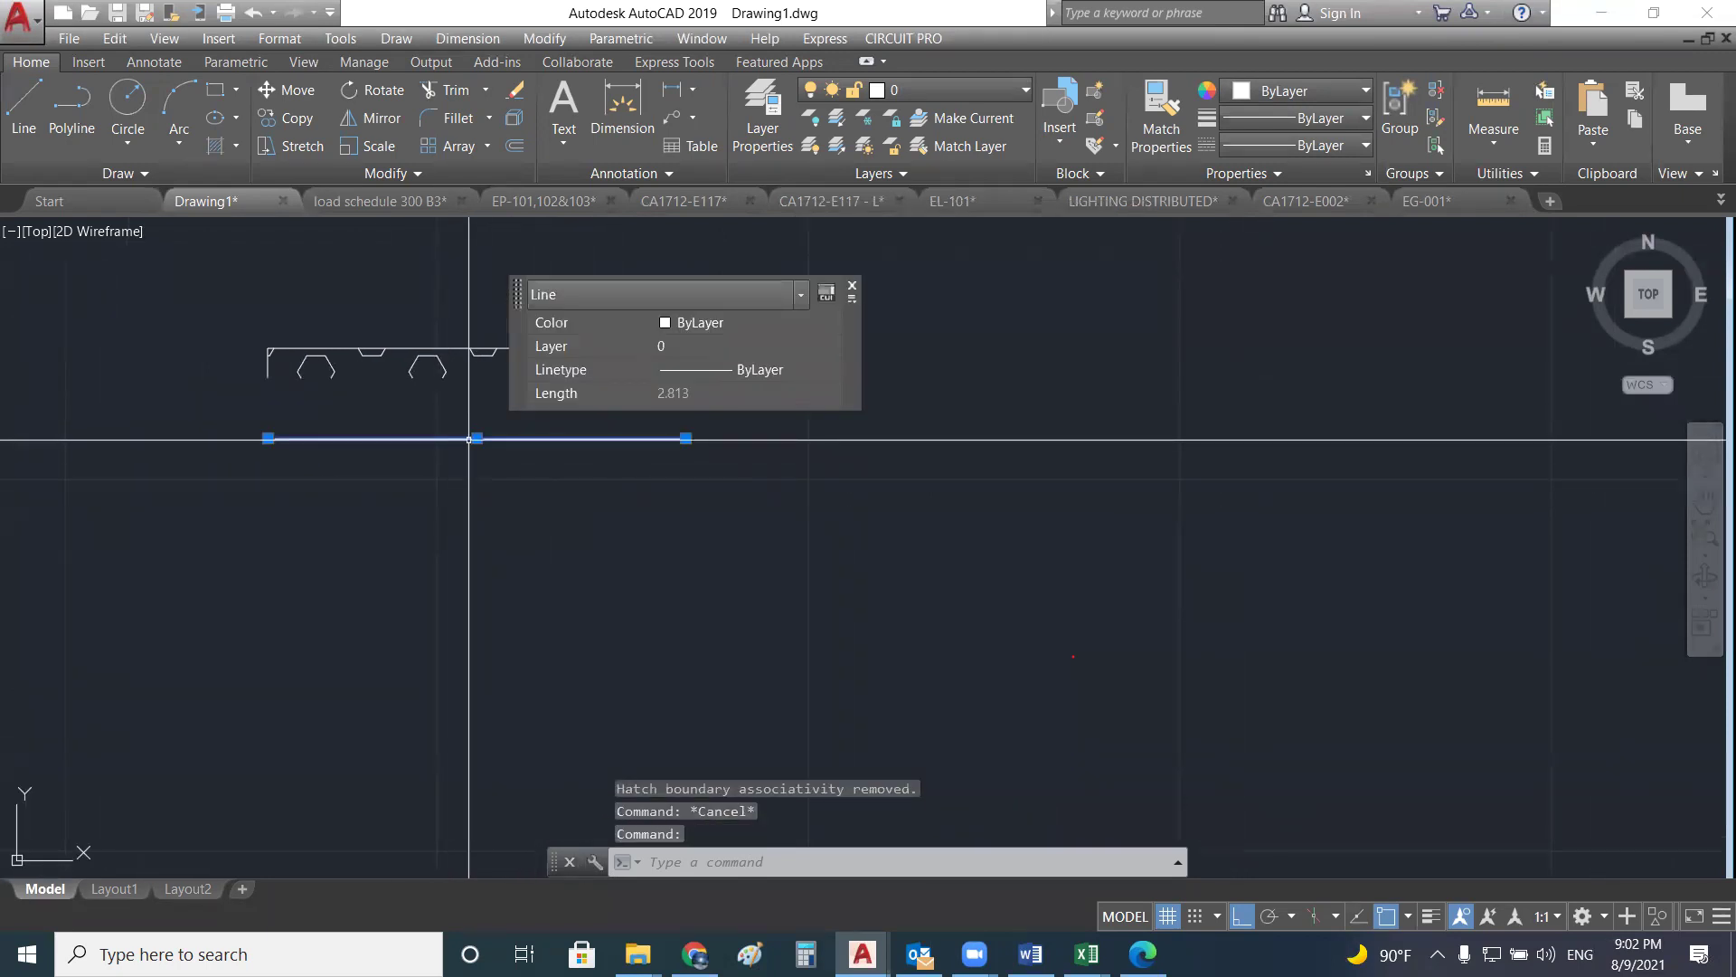
pyautogui.hotkey('ctrl', 'z')
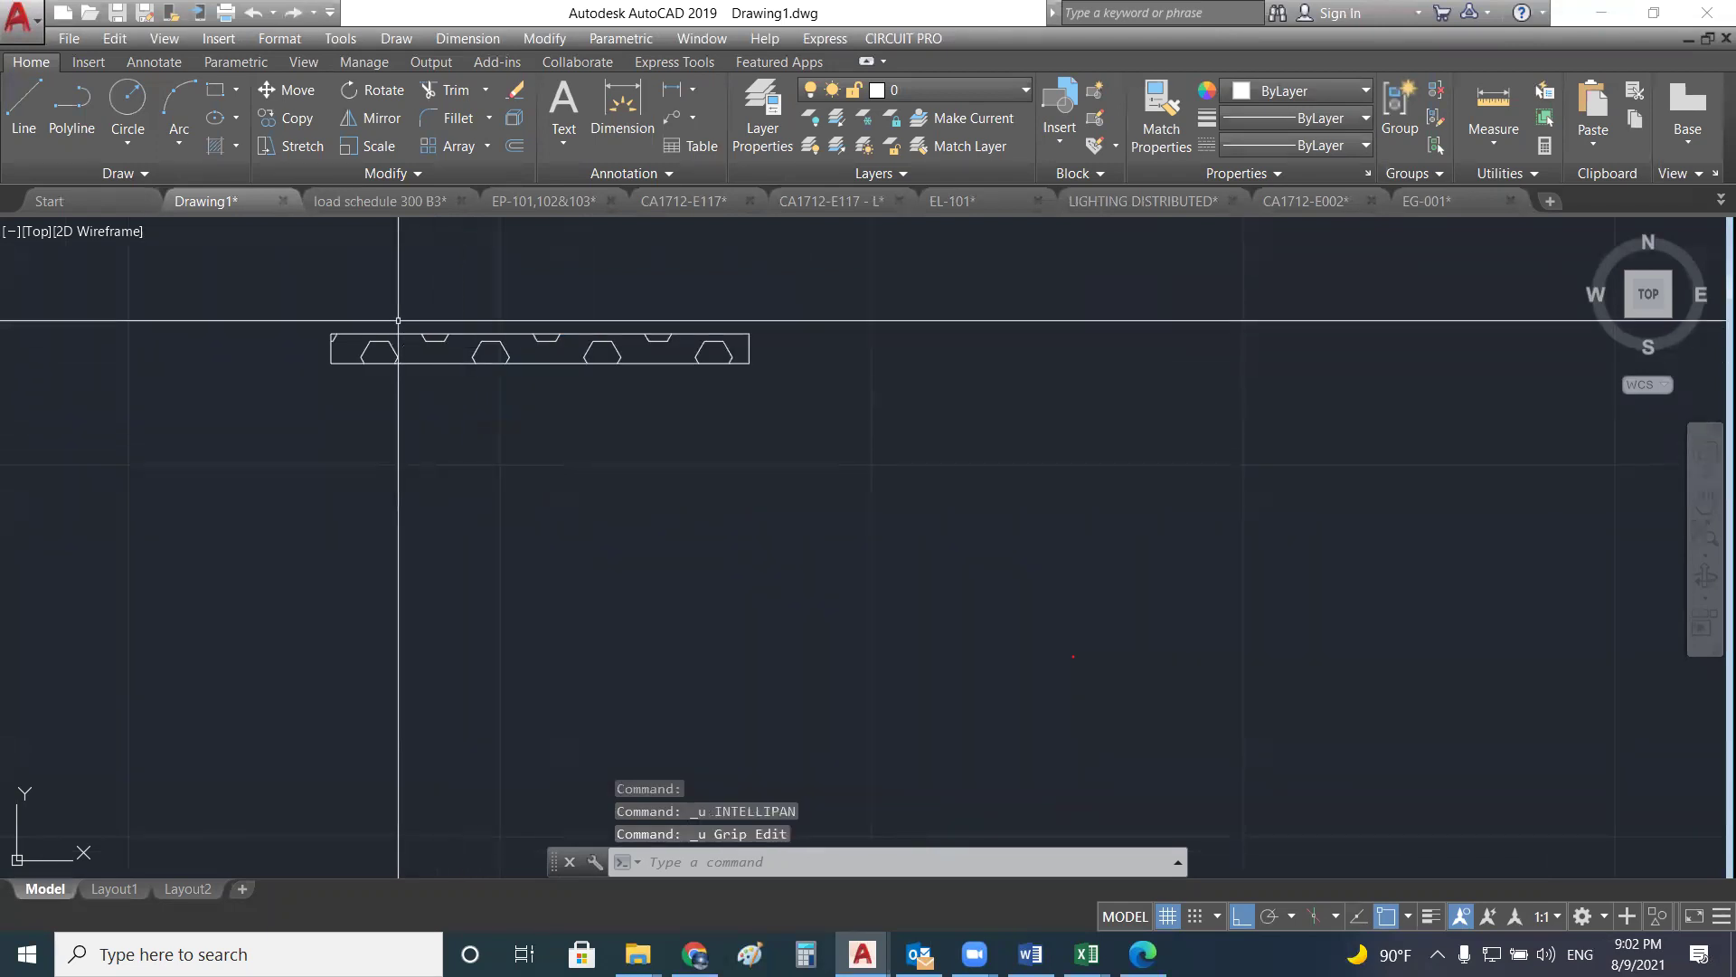
# - Delete the HEX hatch from inside the strip
pyautogui.scroll(4, 389, 325)
pyautogui.moveTo(355, 323); pyautogui.dragTo(424, 361, button='middle')
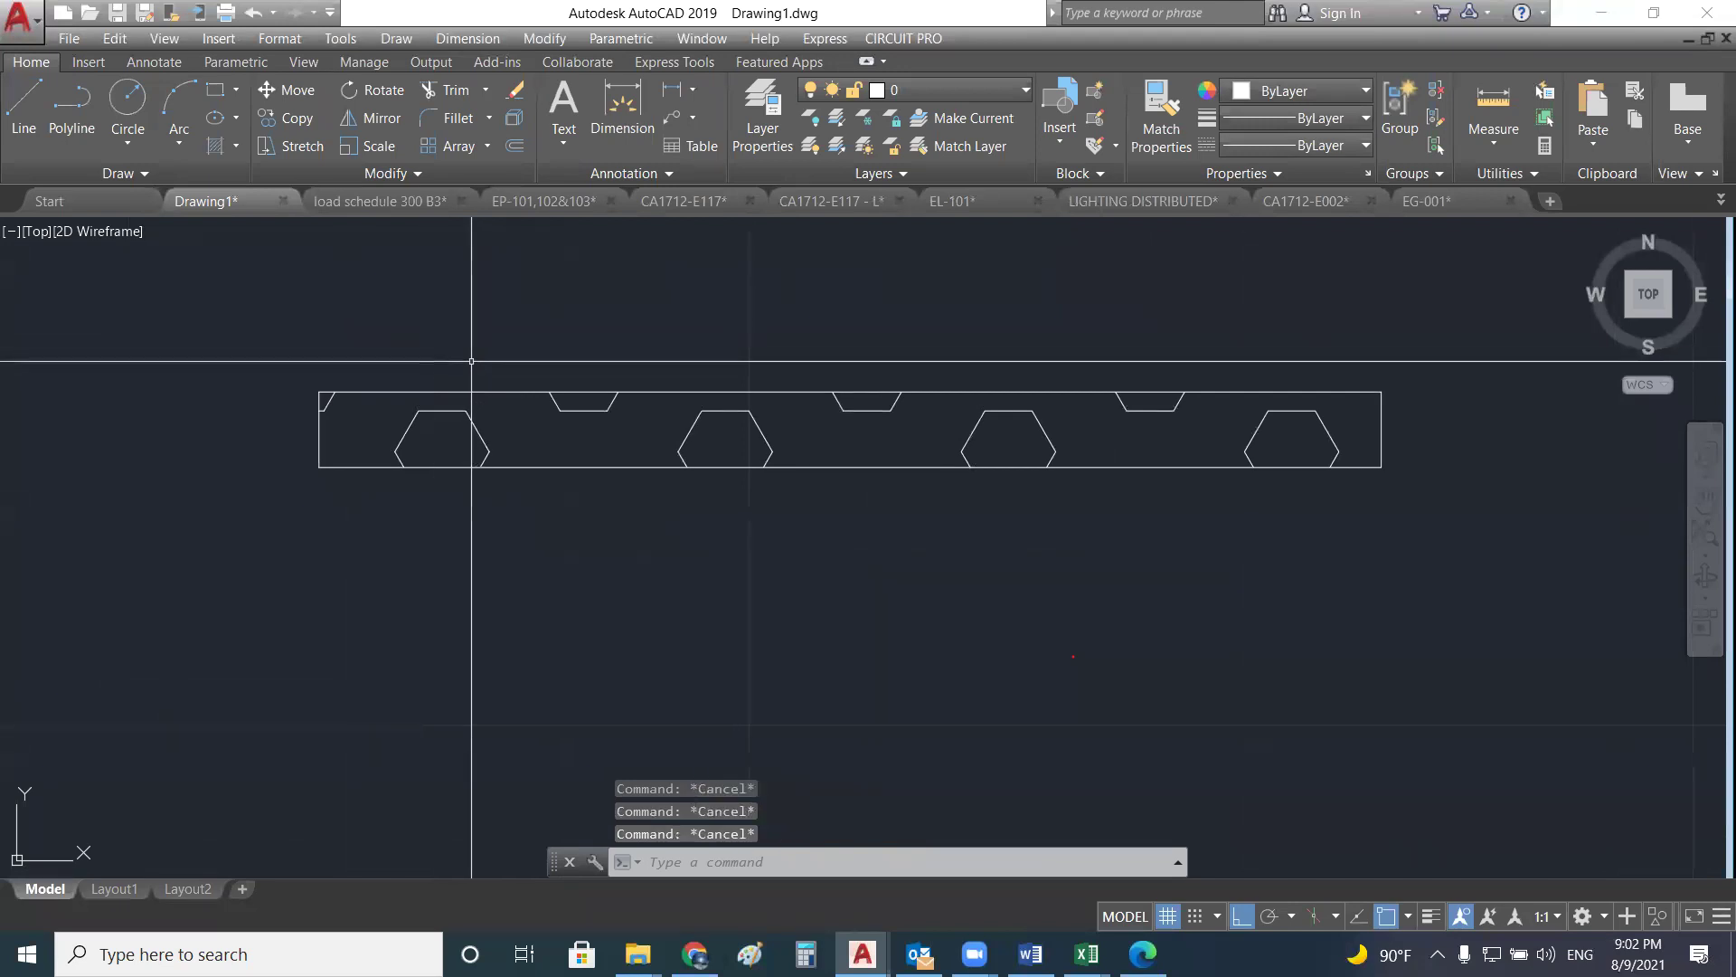
pyautogui.moveTo(466, 362); pyautogui.dragTo(450, 367, button='middle')
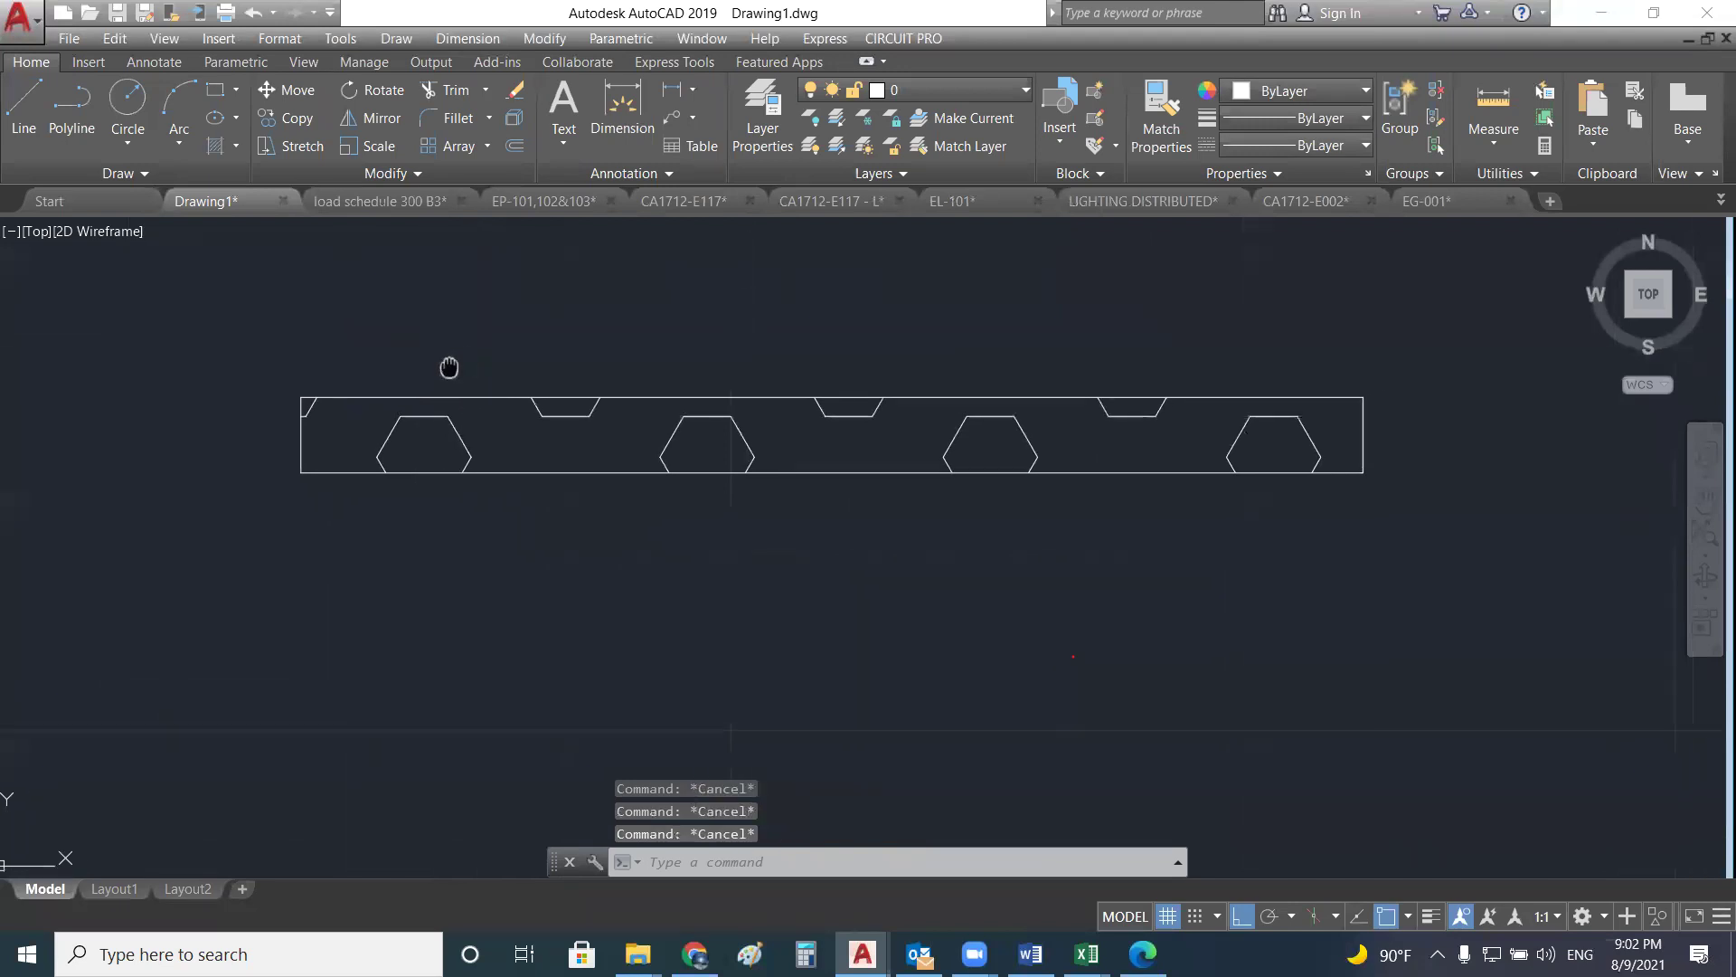
pyautogui.click(448, 420)
pyautogui.press('Delete')
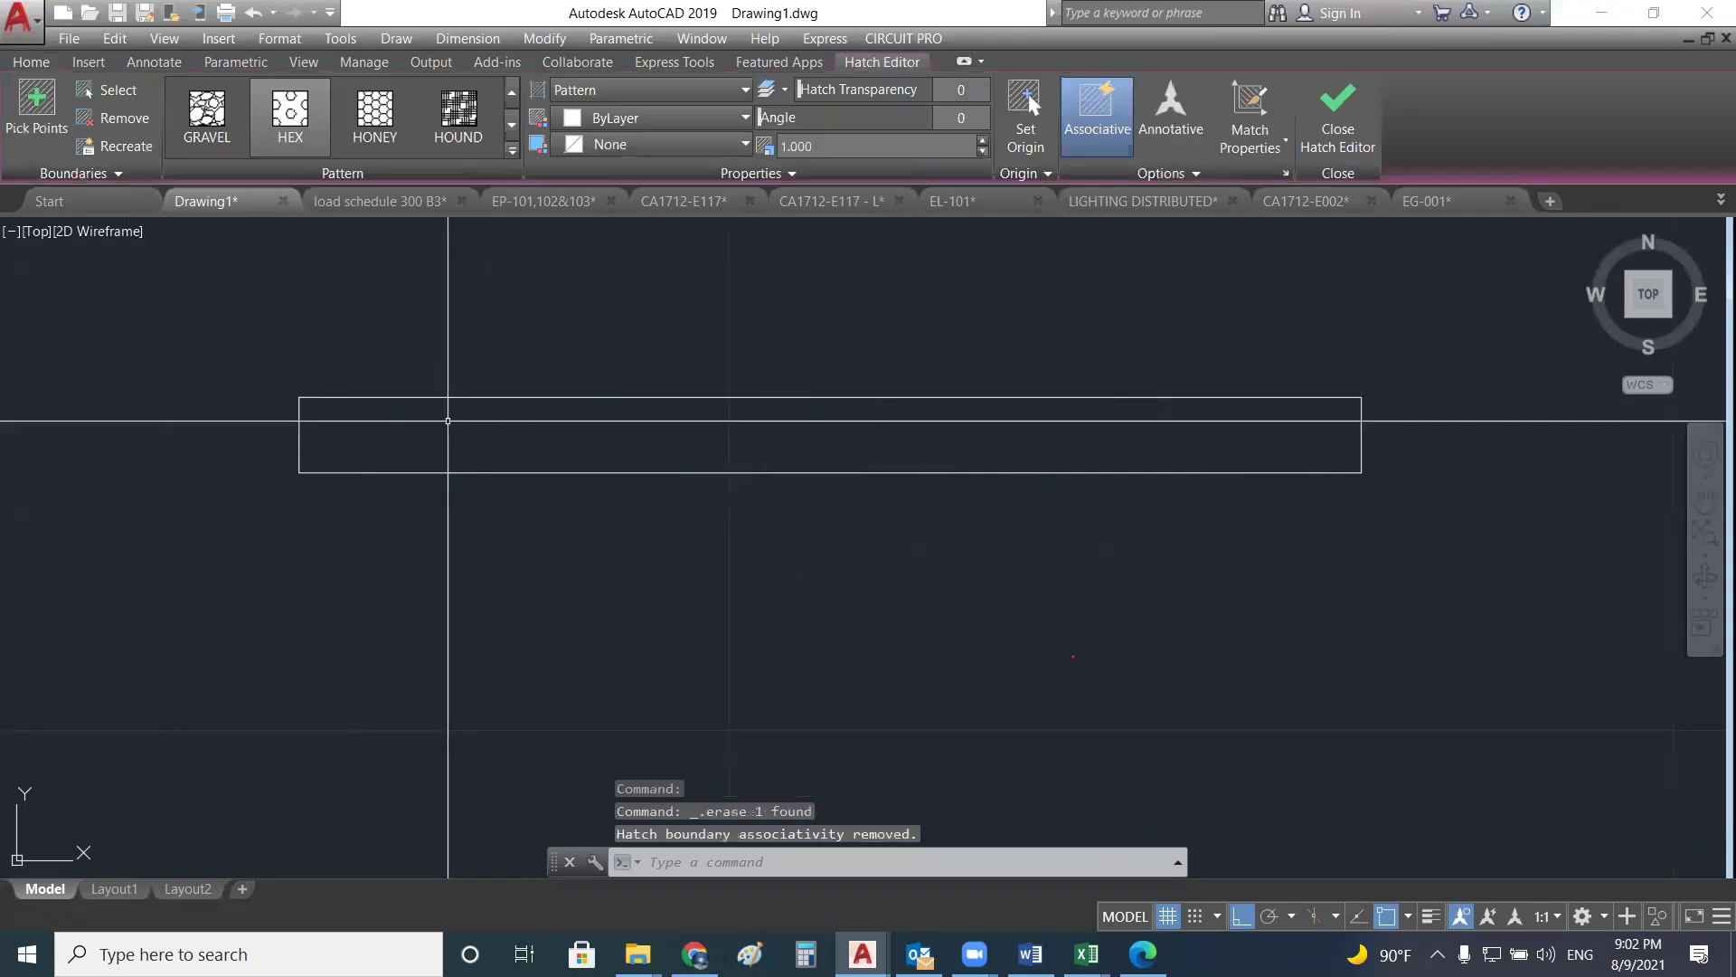
# - Trace the strip's four sides with one polyline starting and ending at its lower-left corner, and select it to check its properties
pyautogui.write('pl')
pyautogui.press('Return')
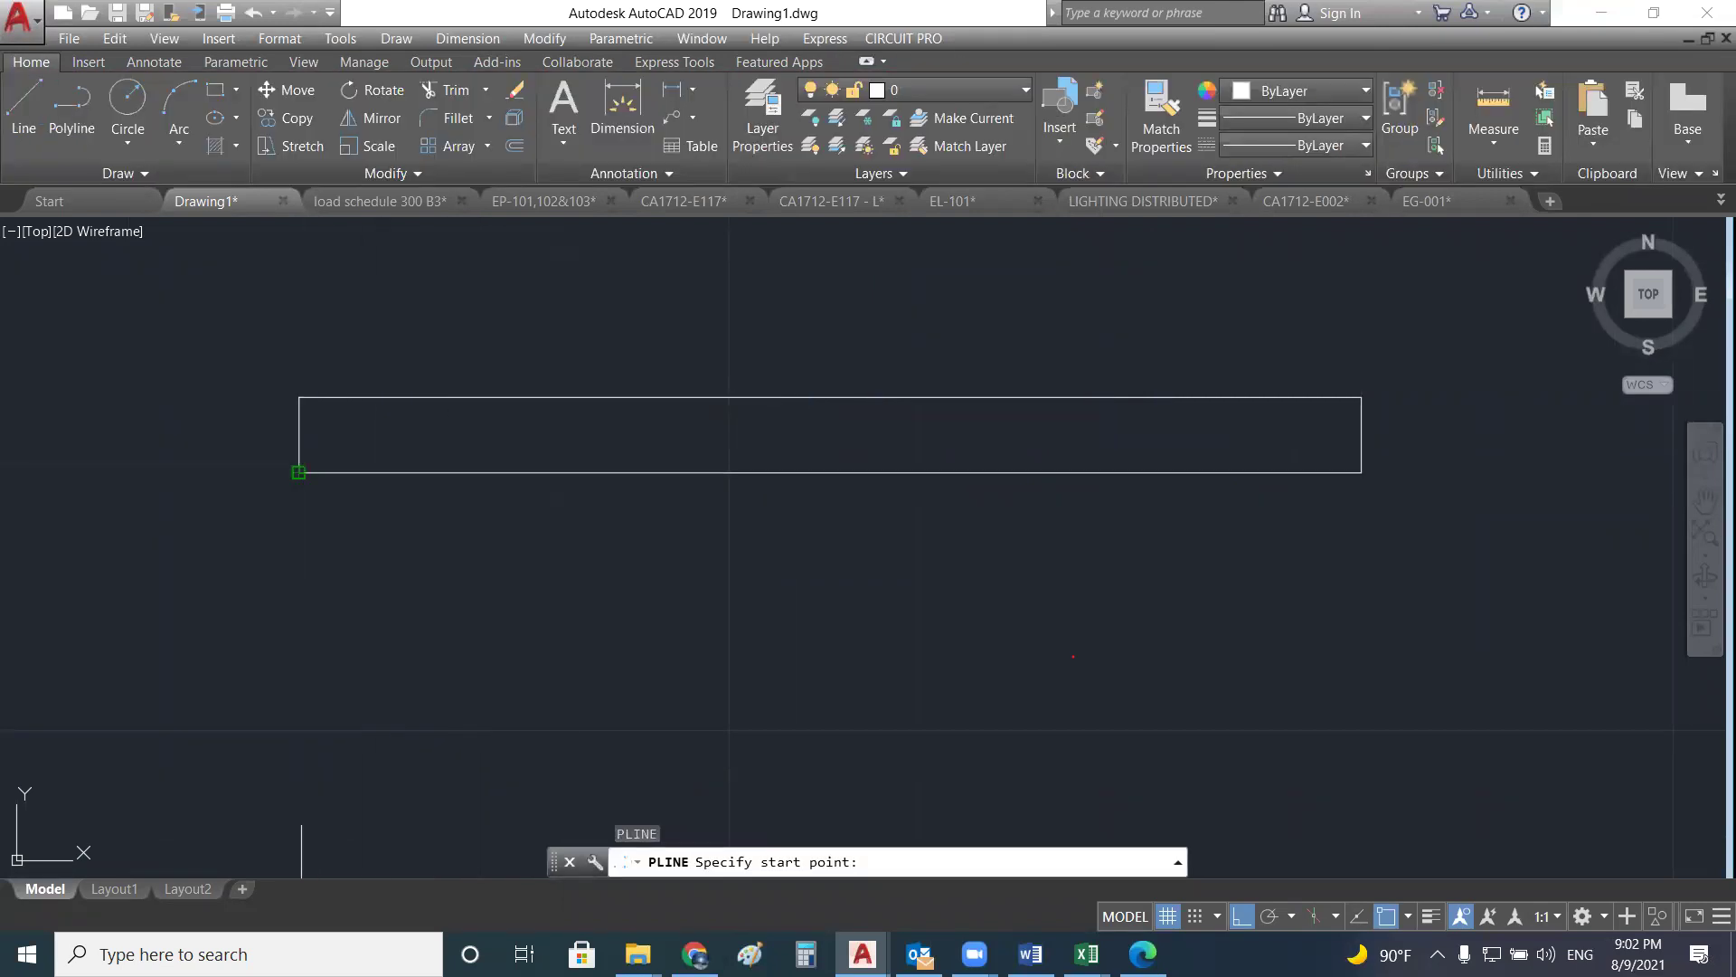
pyautogui.click(299, 472)
pyautogui.click(301, 396)
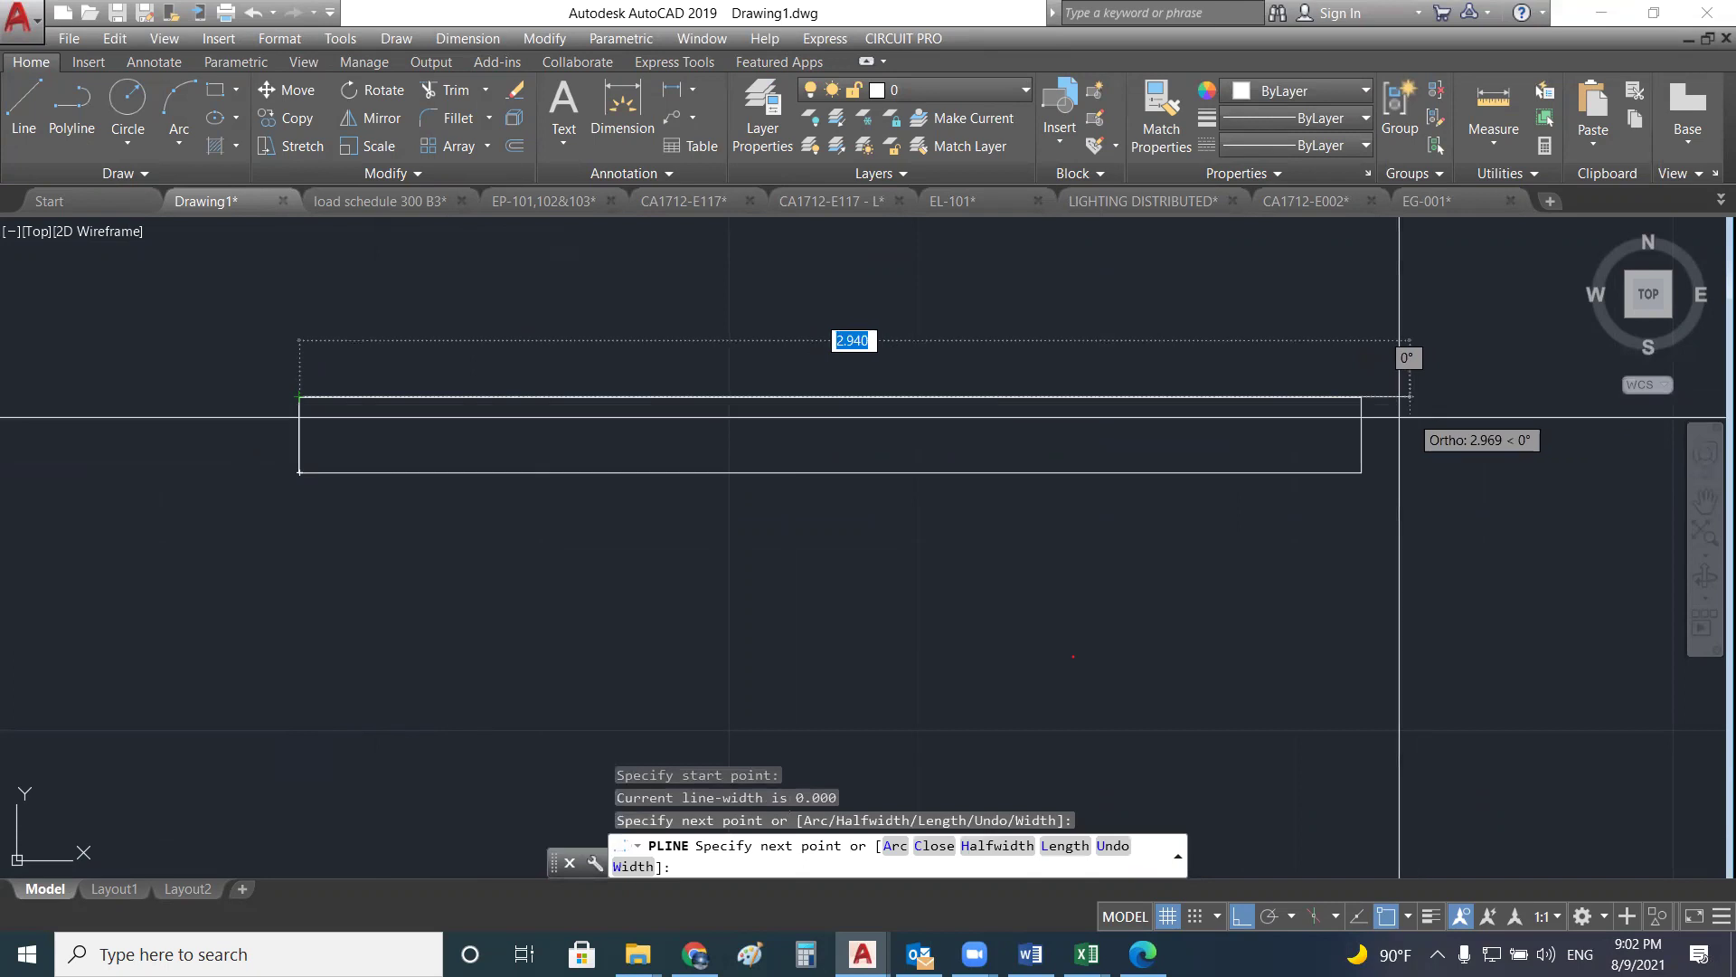
pyautogui.click(1361, 396)
pyautogui.click(1361, 471)
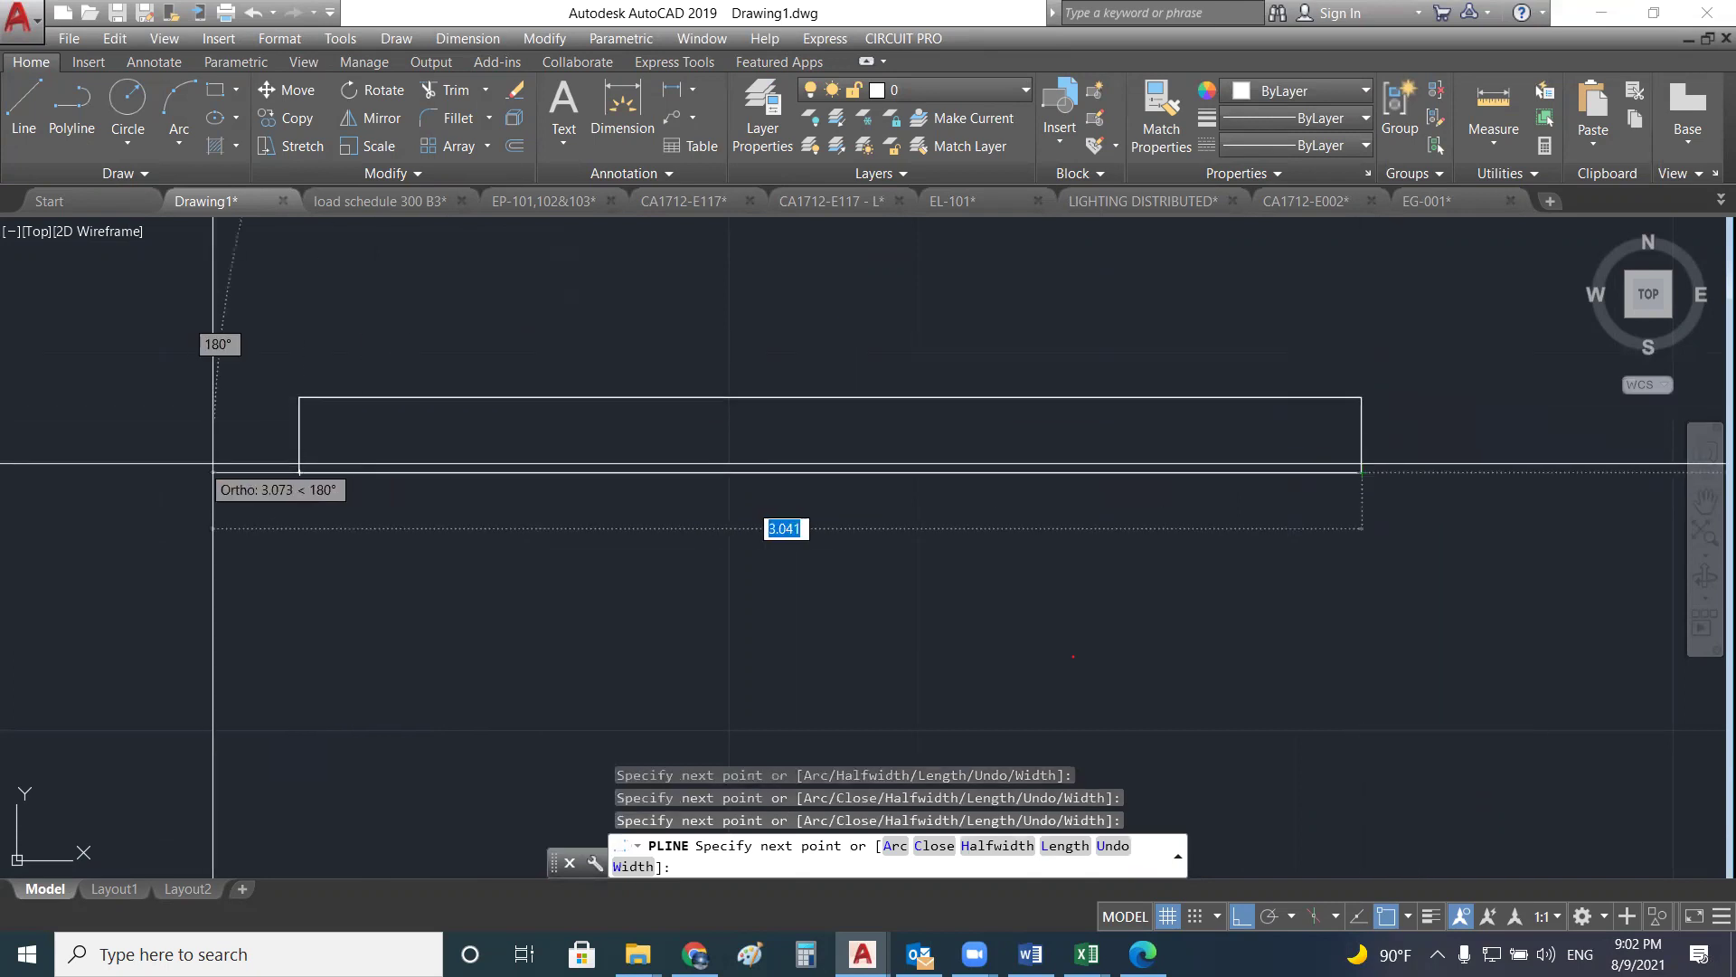
pyautogui.click(319, 480)
pyautogui.press('Return')
pyautogui.click(380, 471)
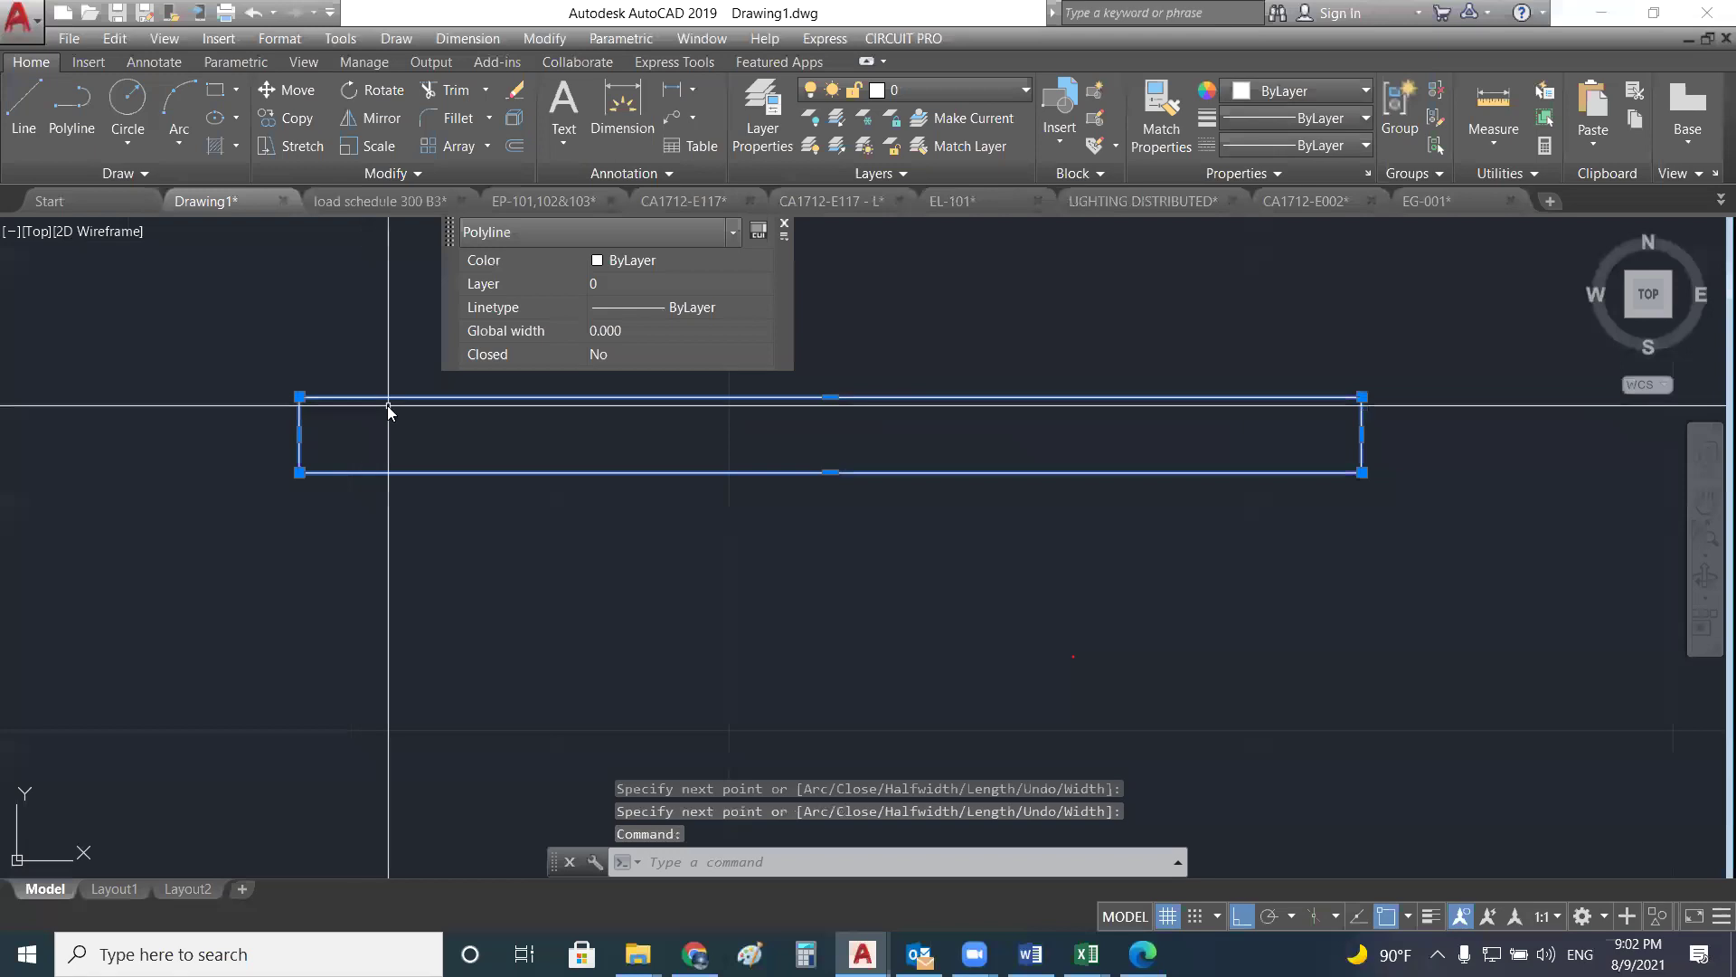
# - Hatch the inside of the polyline-outlined strip with the HEX pattern at scale 1
pyautogui.write('Hatch')
pyautogui.press('Return')
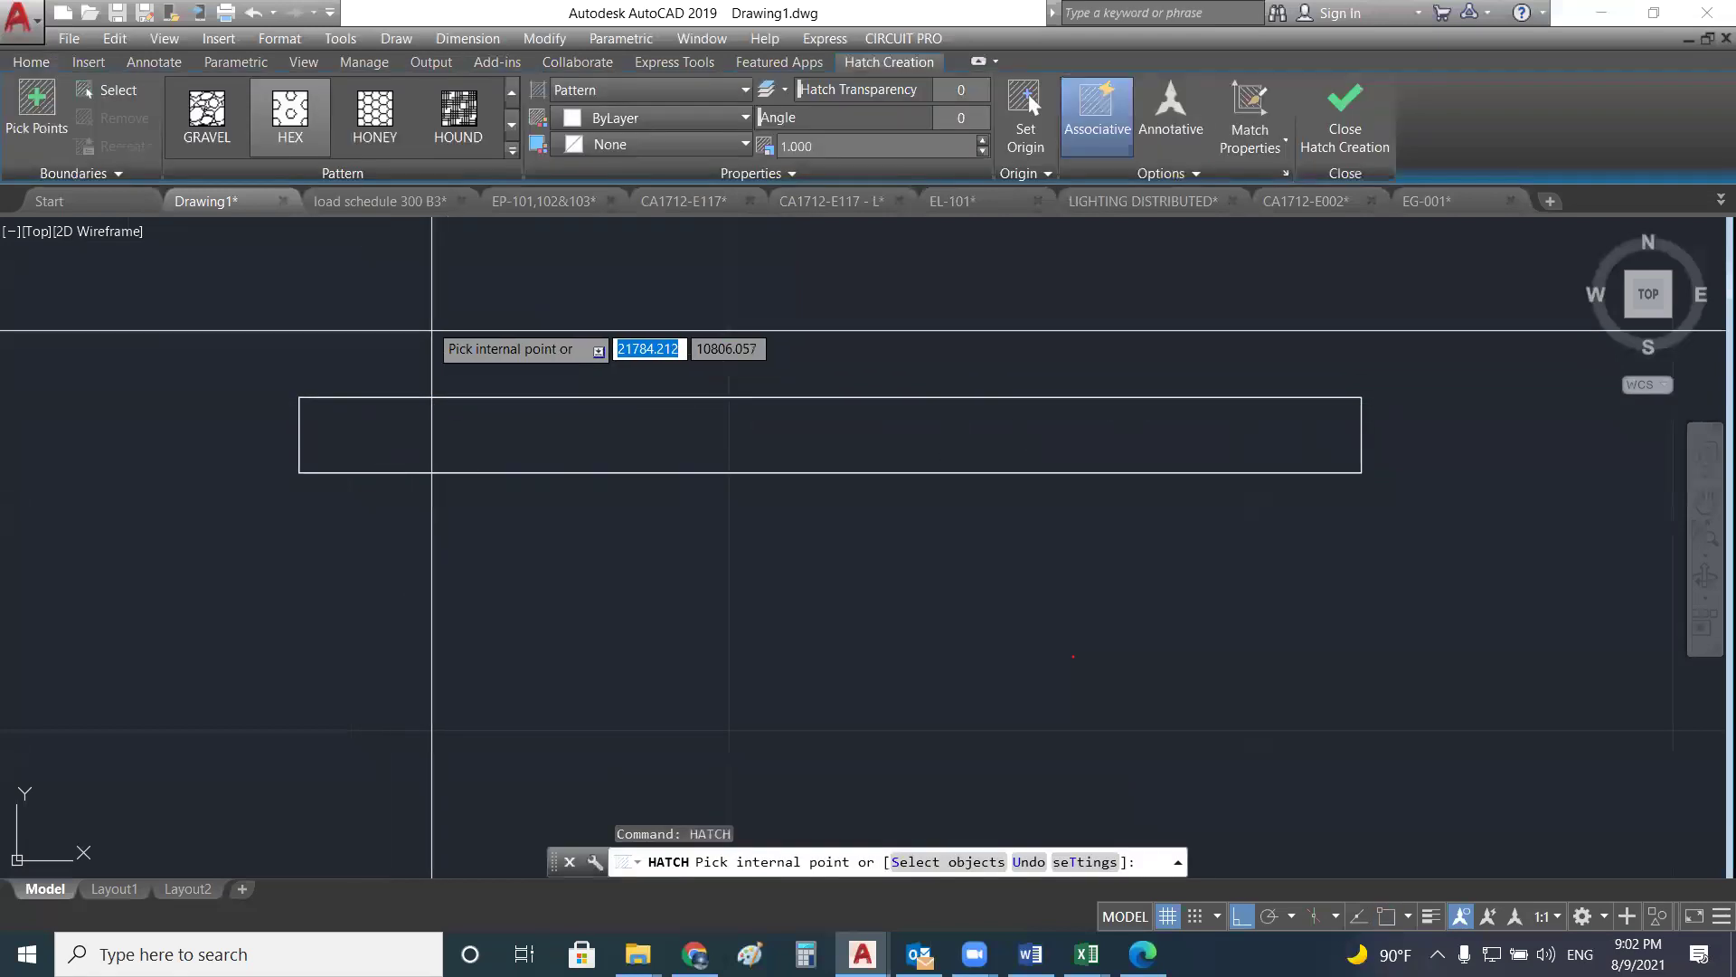
pyautogui.click(429, 421)
pyautogui.scroll(-2, 425, 407)
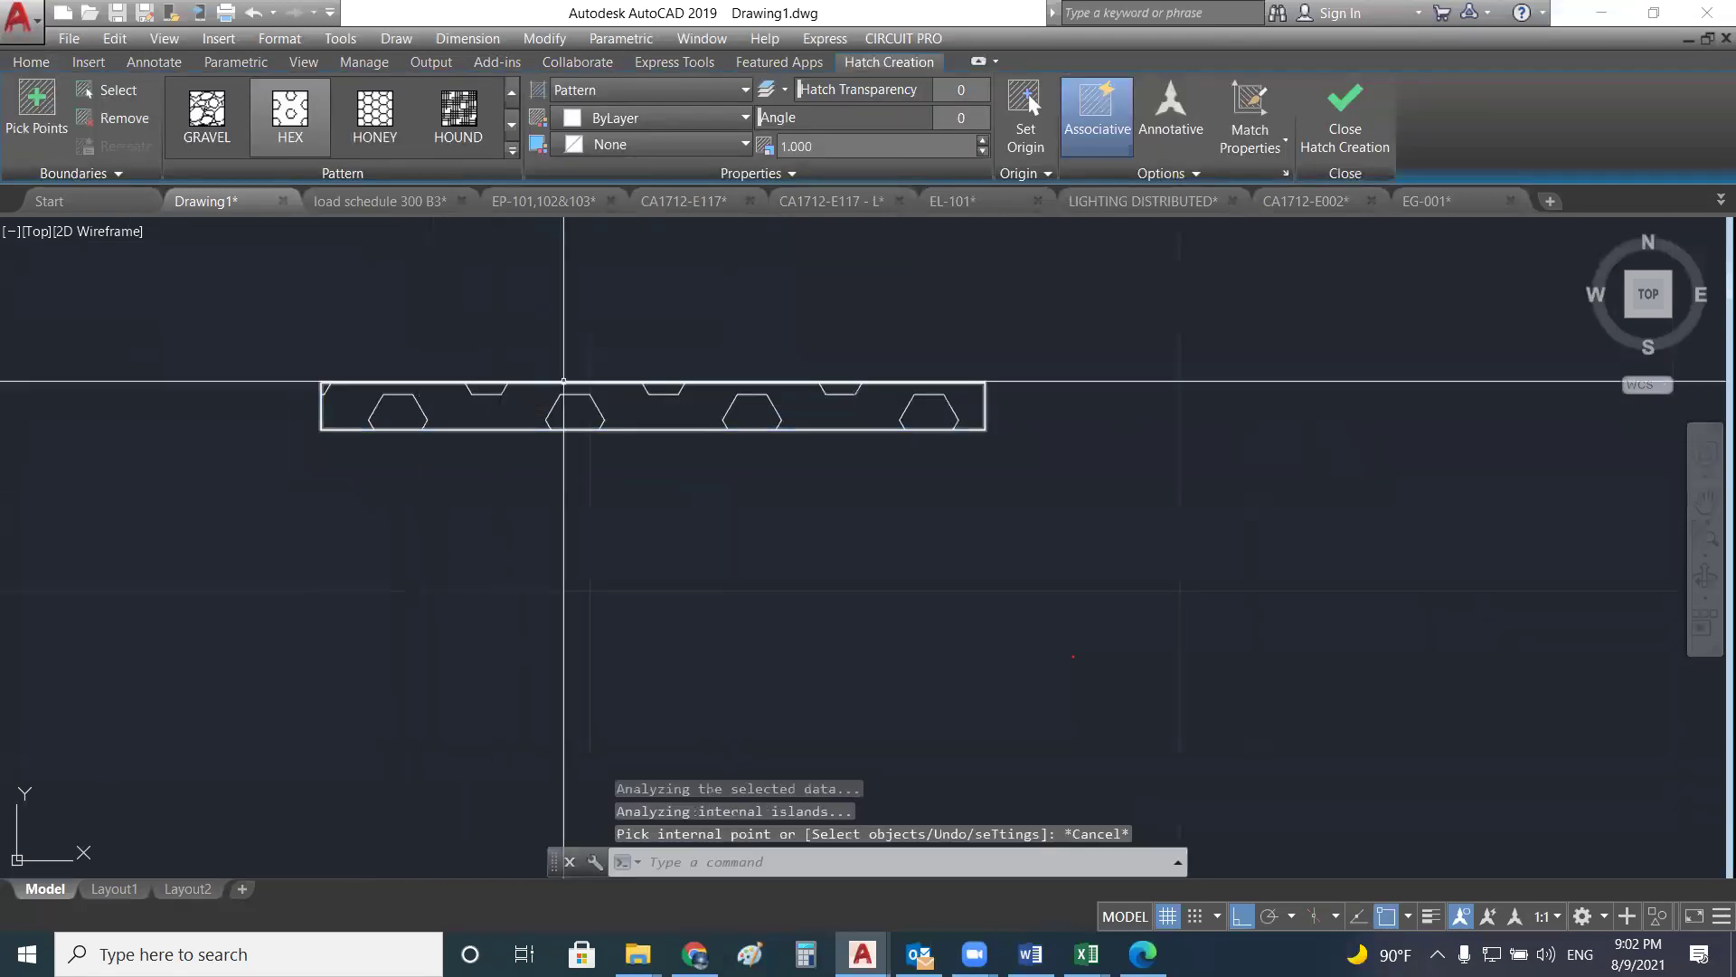
pyautogui.press('Escape')
# - Stretch the right edge of the polyline boundary outward to lengthen the hatched strip
pyautogui.click(985, 414)
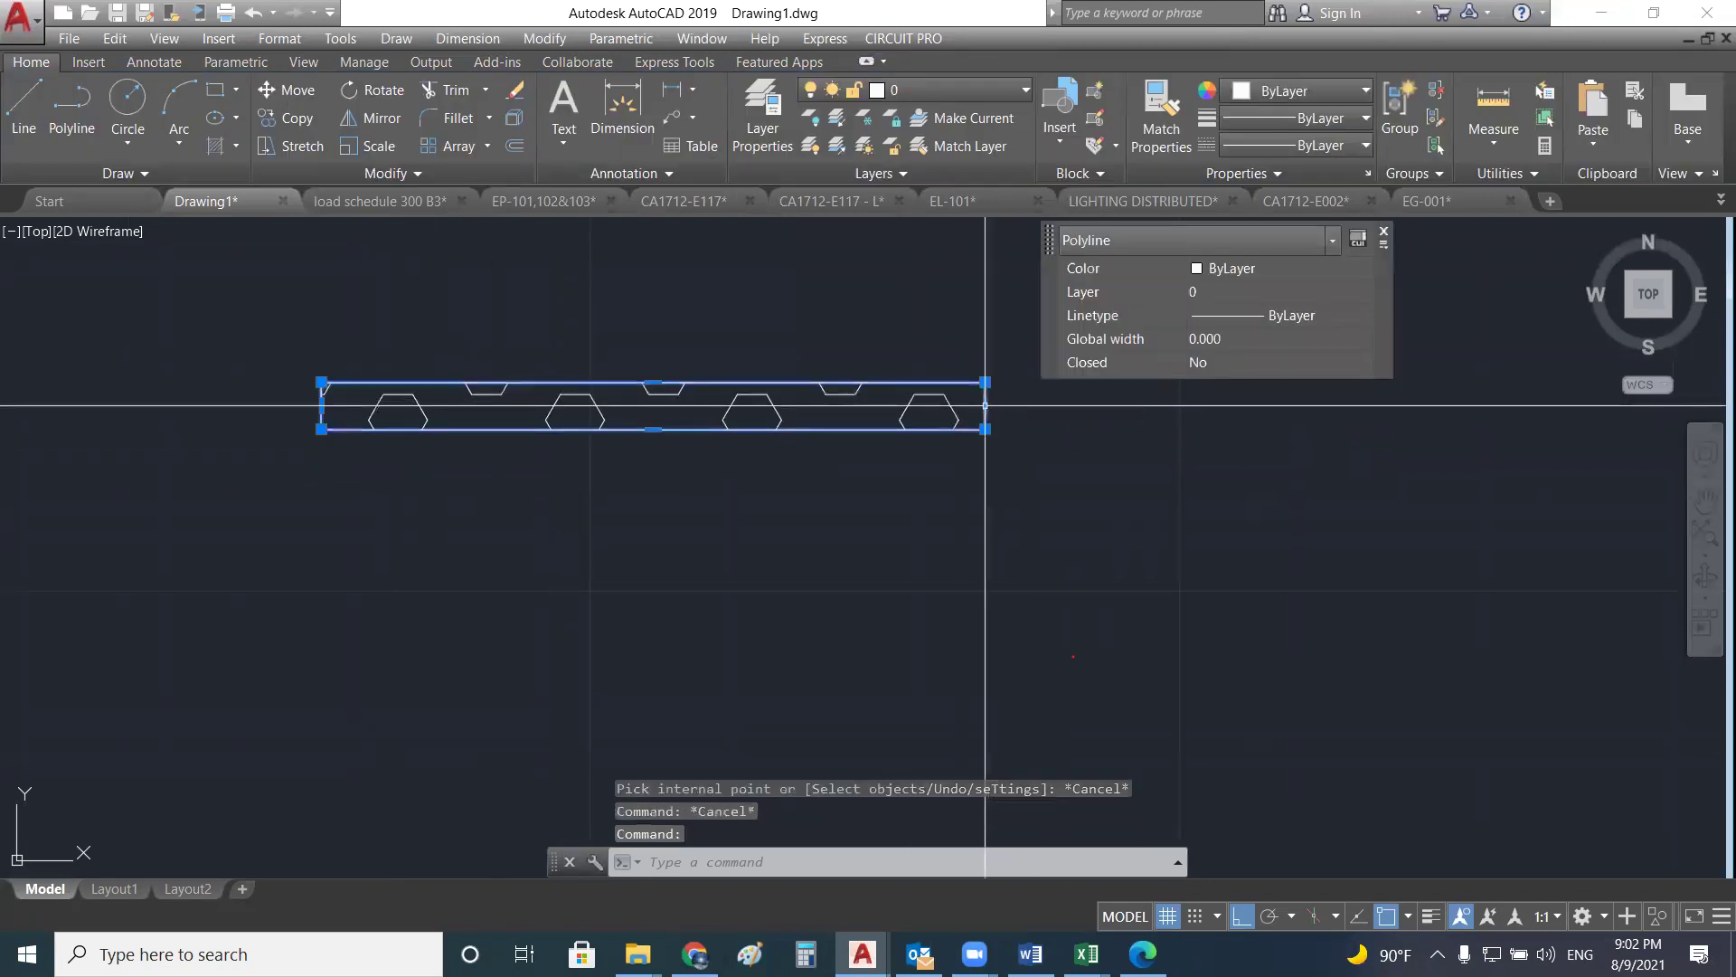
pyautogui.click(986, 412)
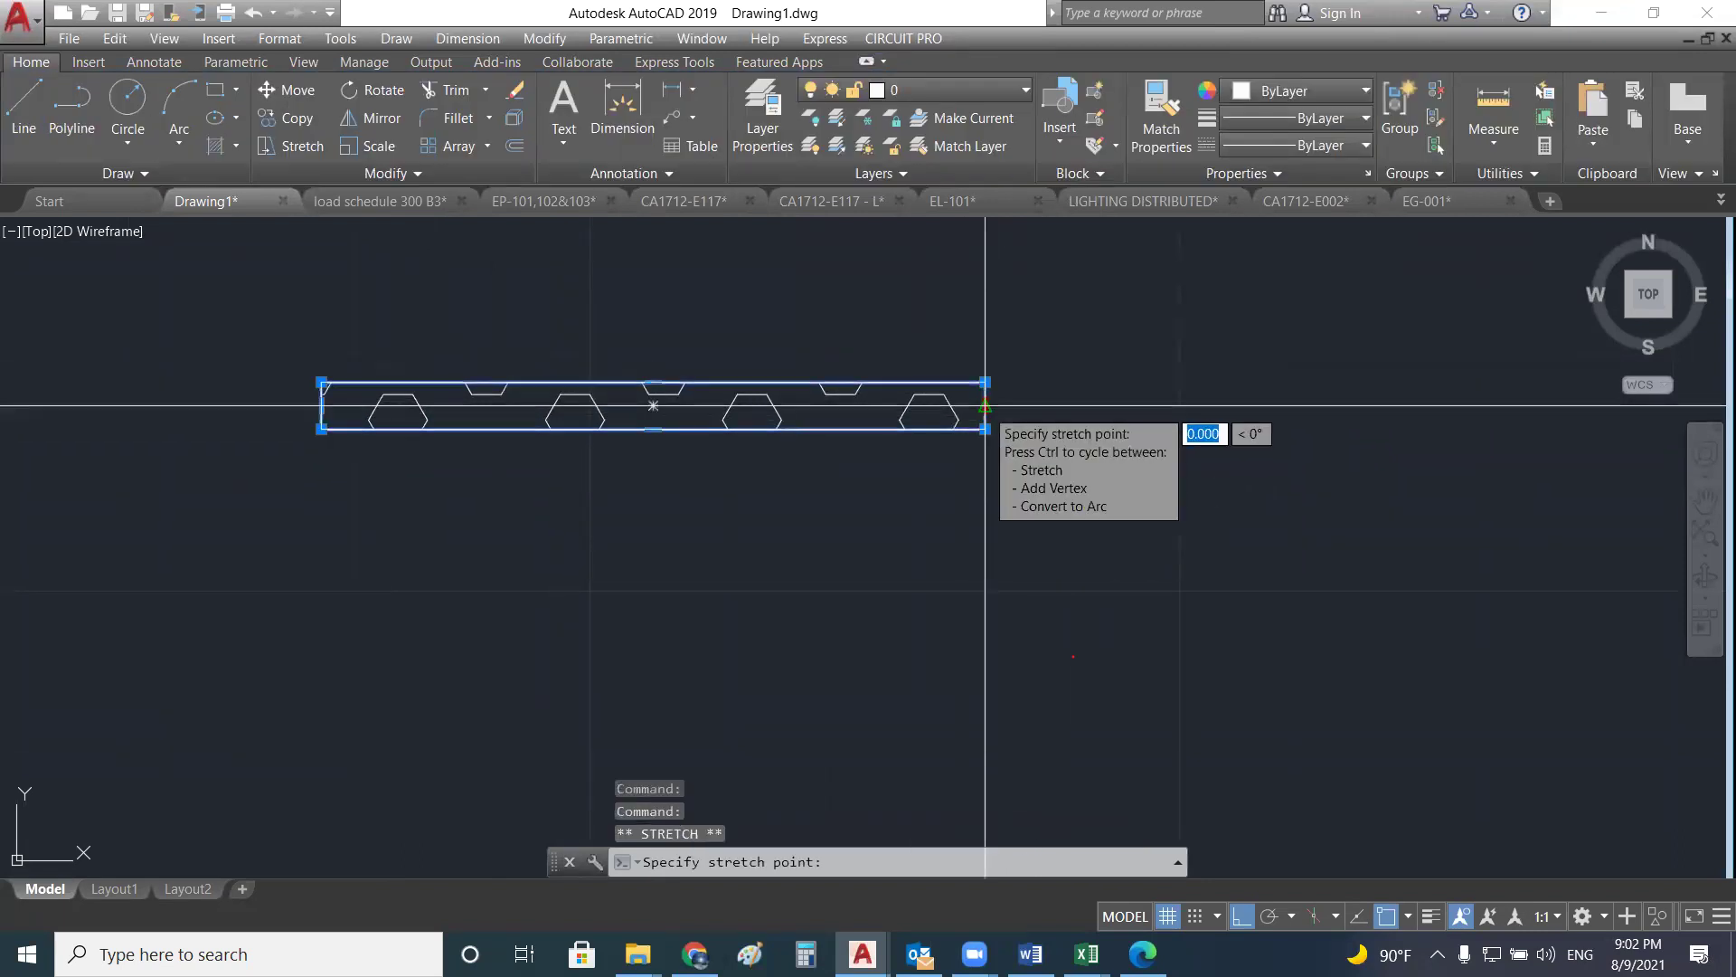
pyautogui.click(1180, 415)
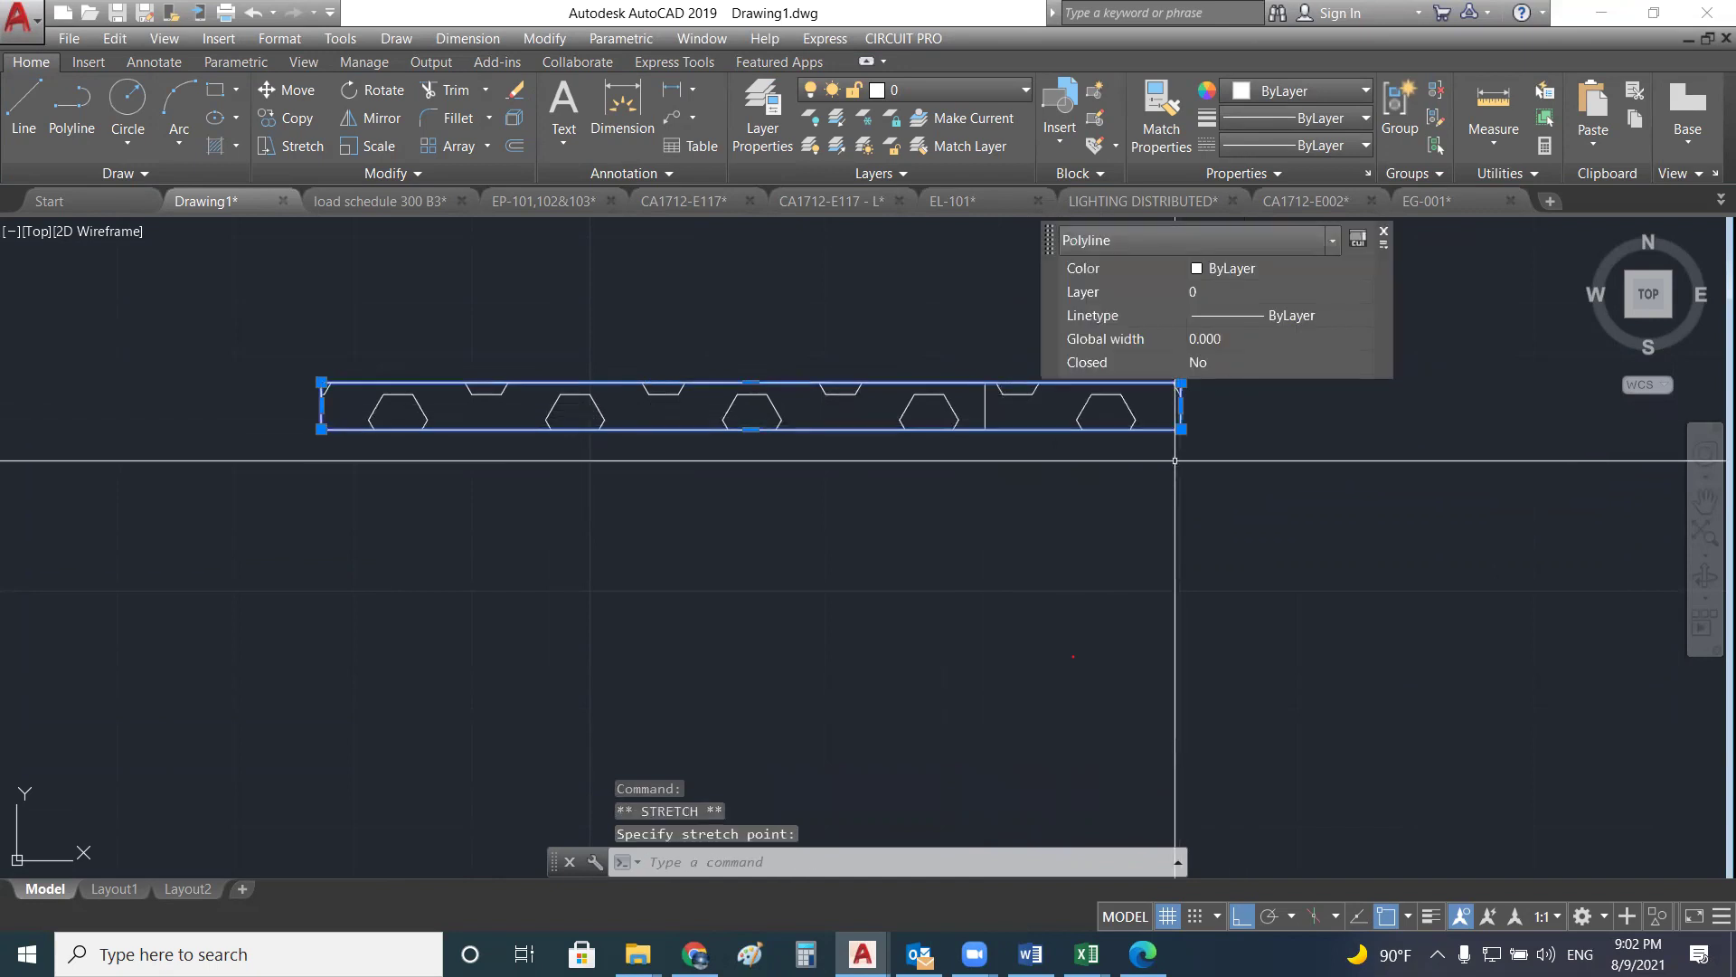
pyautogui.press('Escape')
pyautogui.press('Escape')
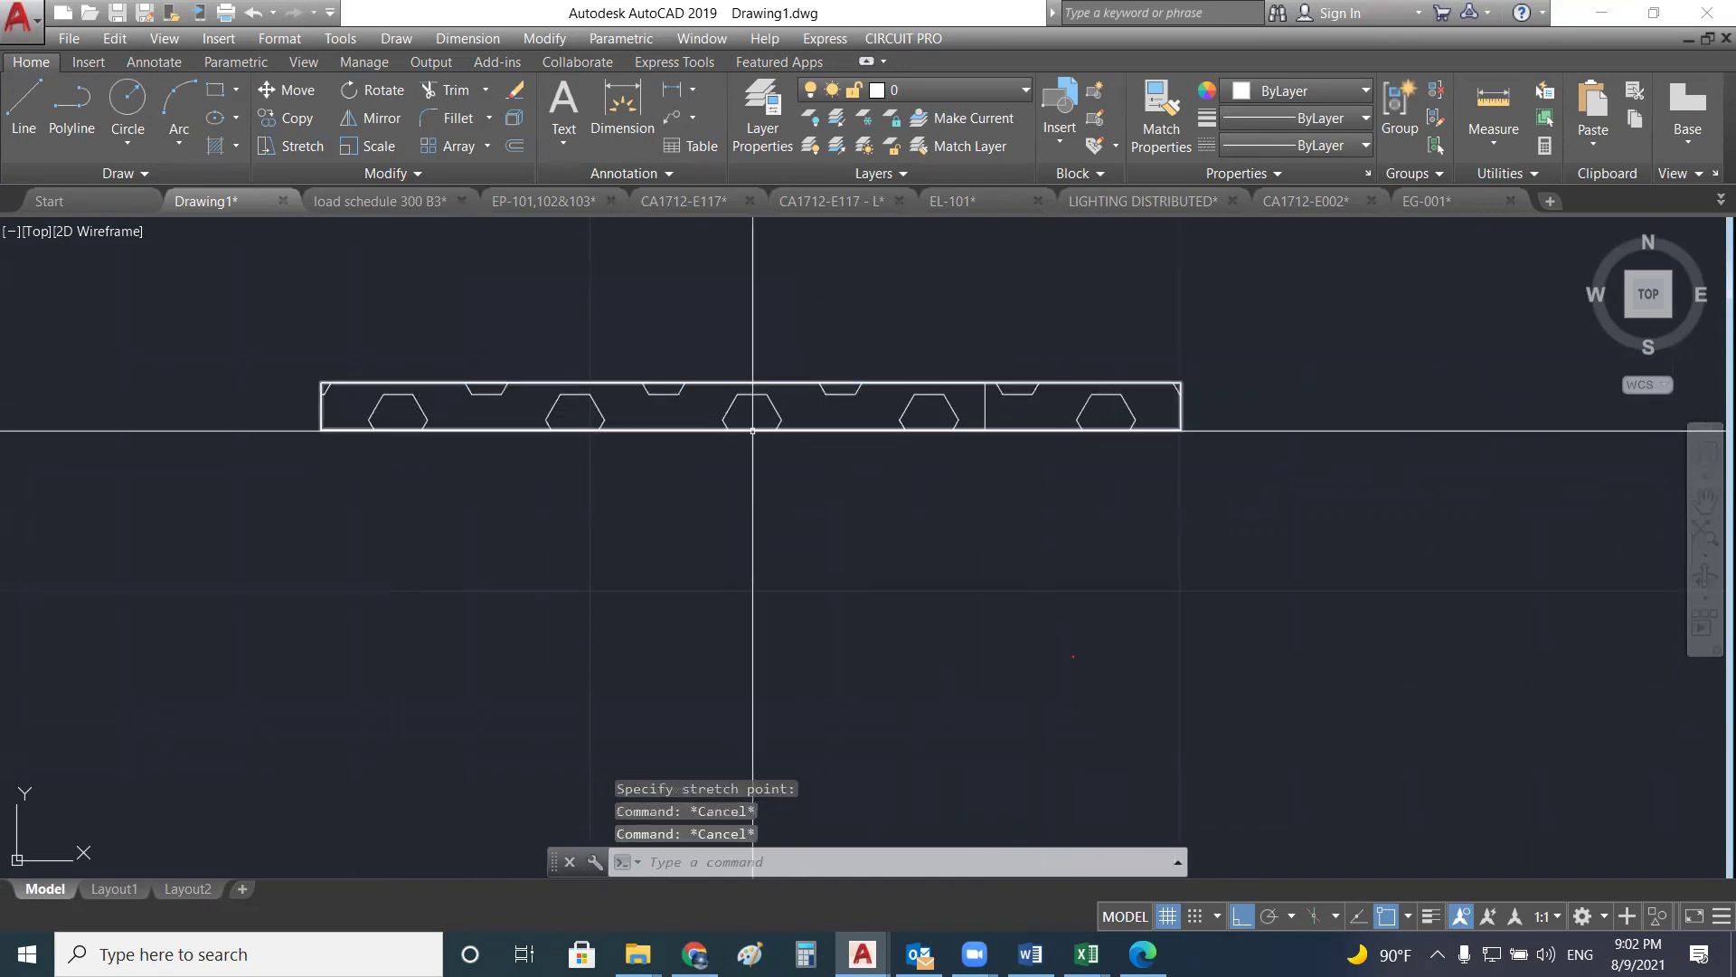
# - Try to stretch the polyline's lower edge downward to make the hatched strip taller, and undo the stretch
pyautogui.click(751, 429)
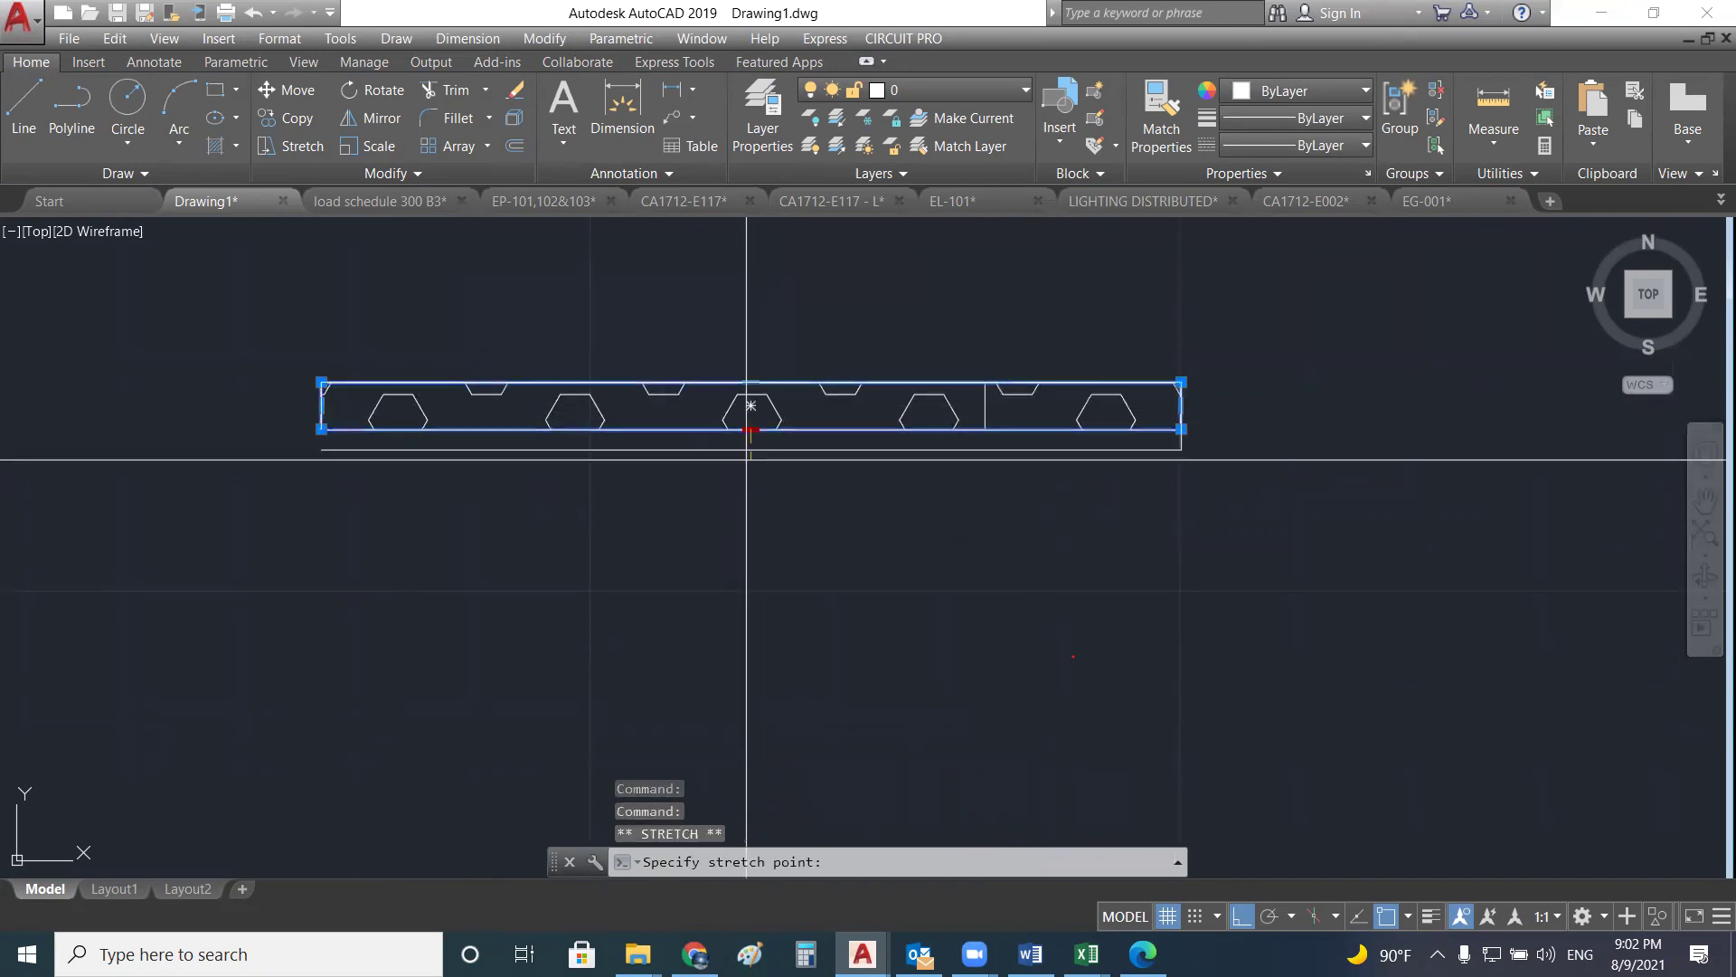
pyautogui.click(756, 509)
pyautogui.press('Escape')
pyautogui.press('Escape')
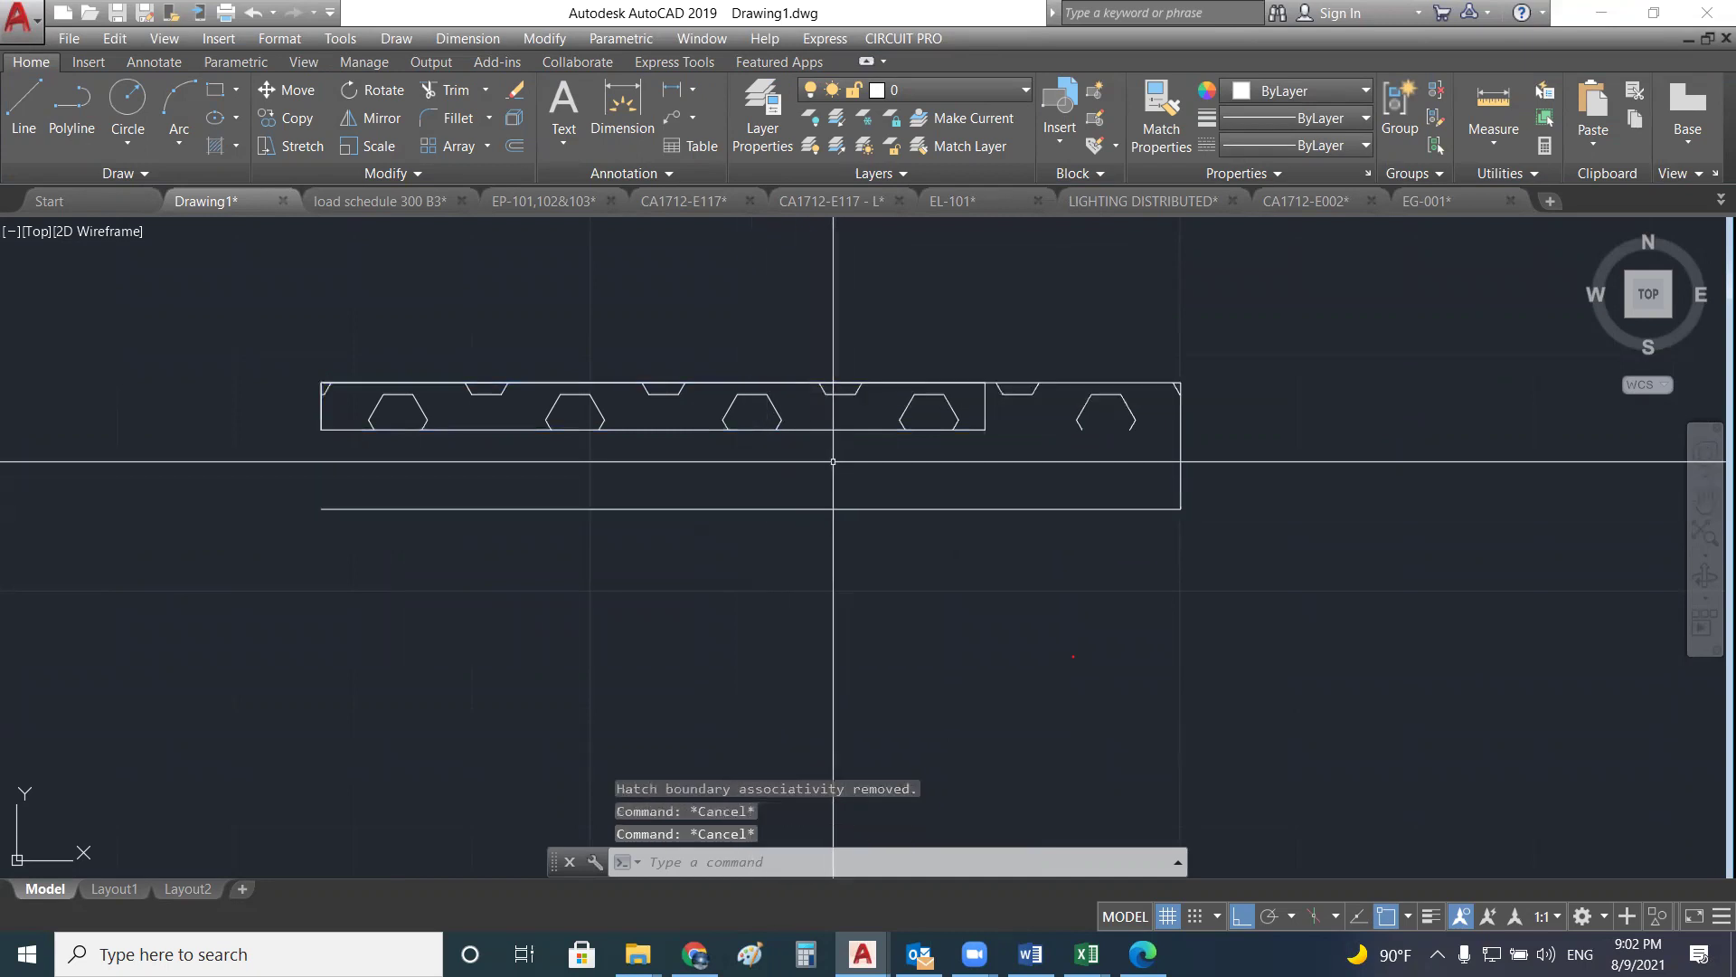
pyautogui.click(778, 509)
pyautogui.moveTo(764, 509); pyautogui.dragTo(756, 447)
pyautogui.press('Escape')
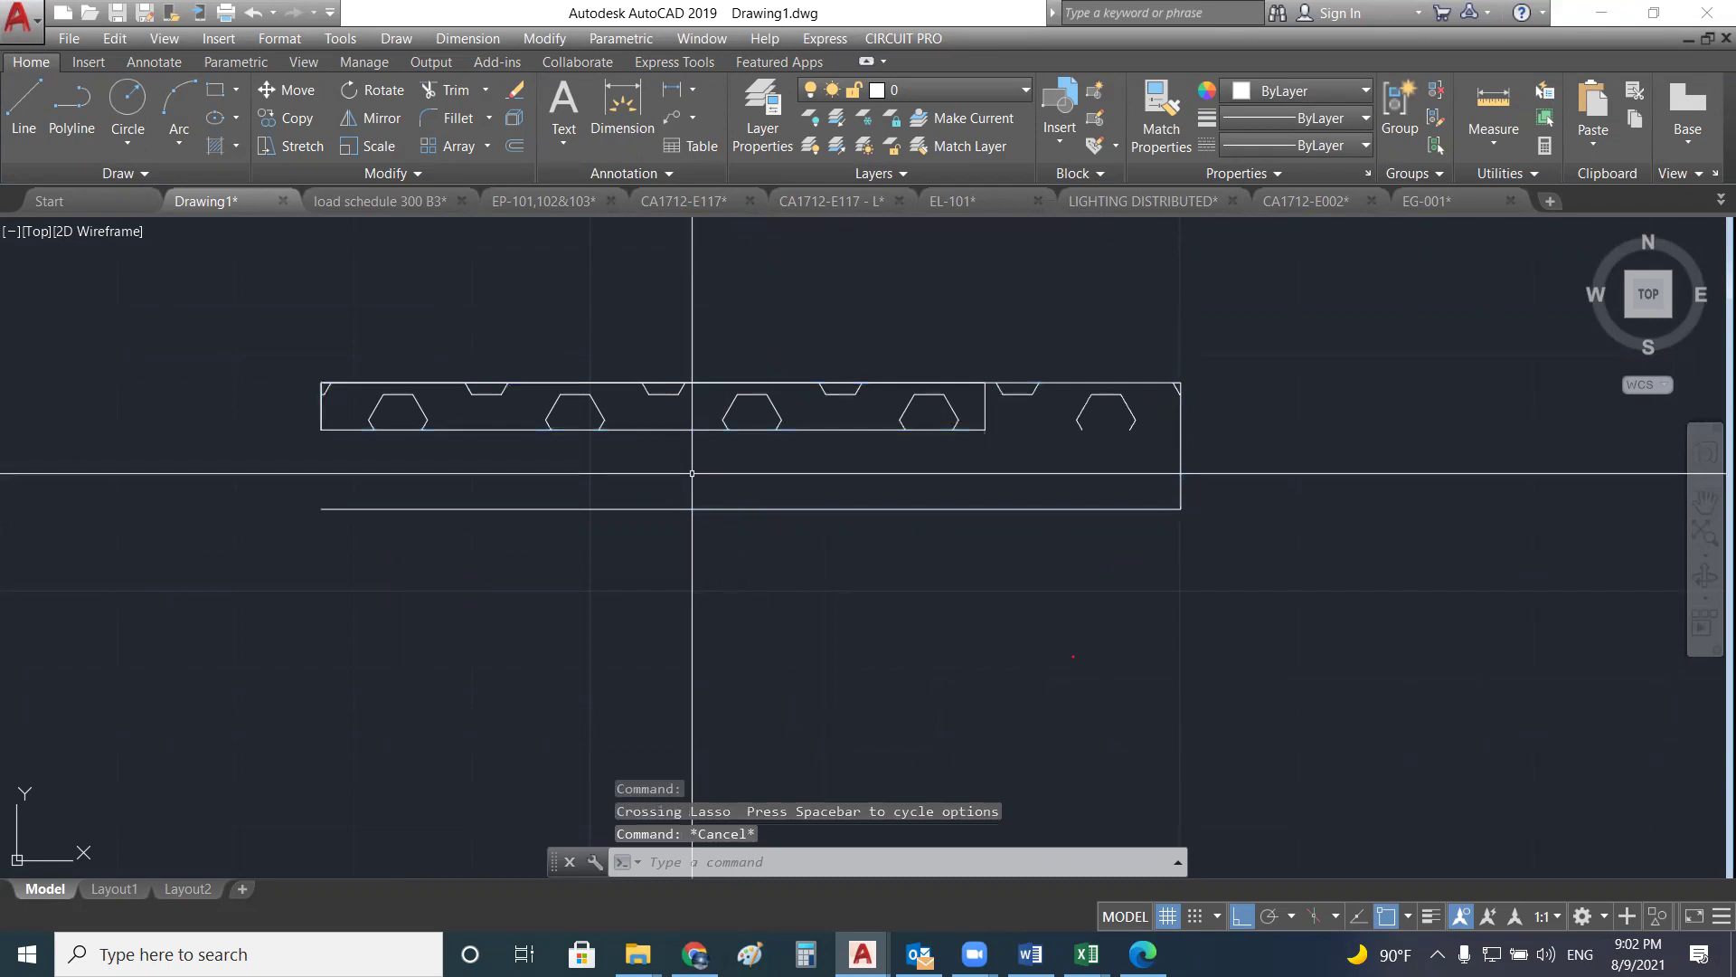
pyautogui.hotkey('ctrl', 'z')
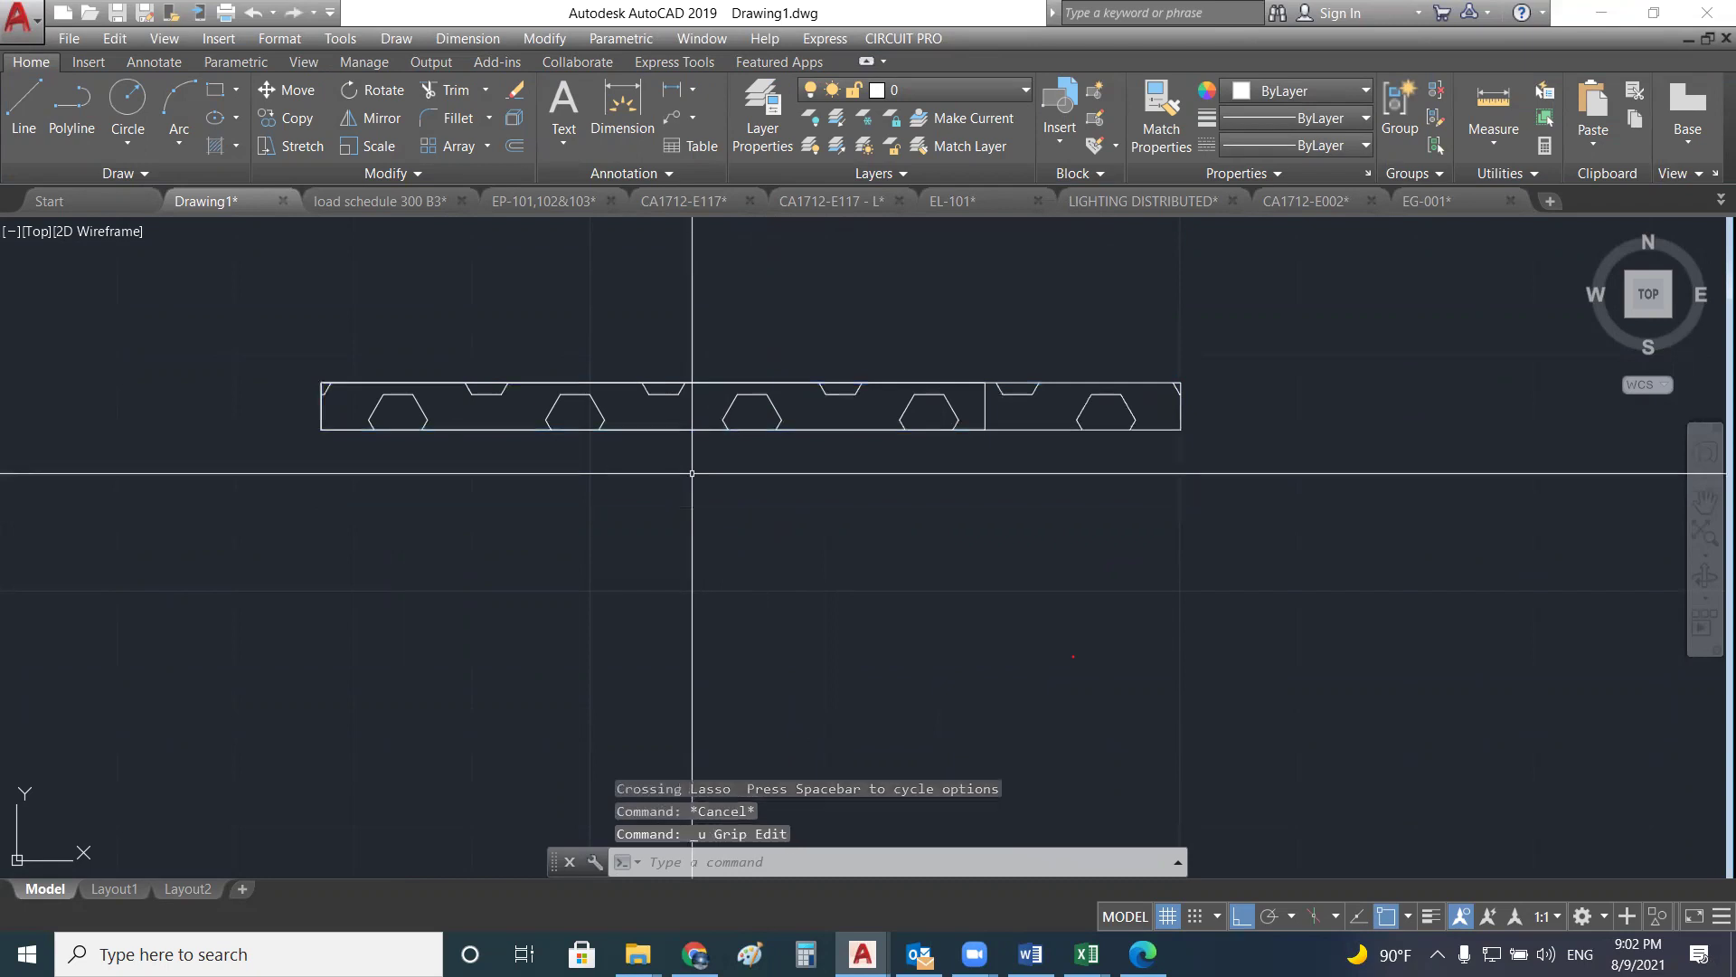
# - Stretch the left edge of the polyline boundary outward to the left
pyautogui.click(316, 407)
pyautogui.click(321, 406)
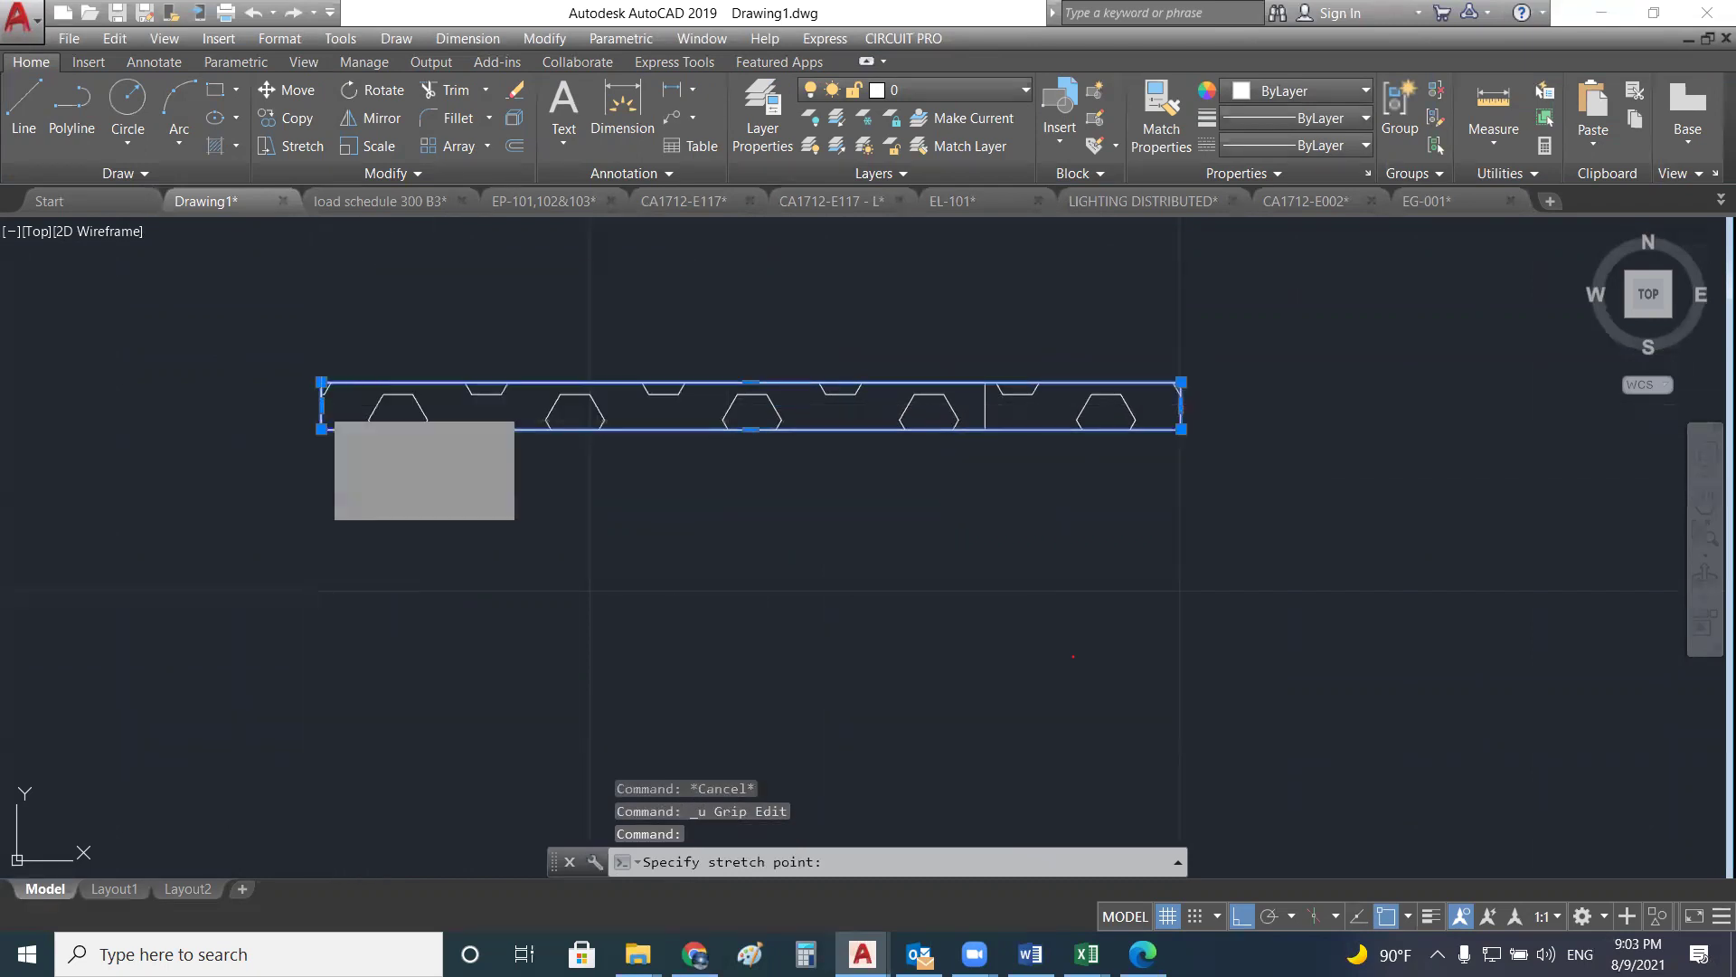
pyautogui.click(69, 406)
pyautogui.press('Escape')
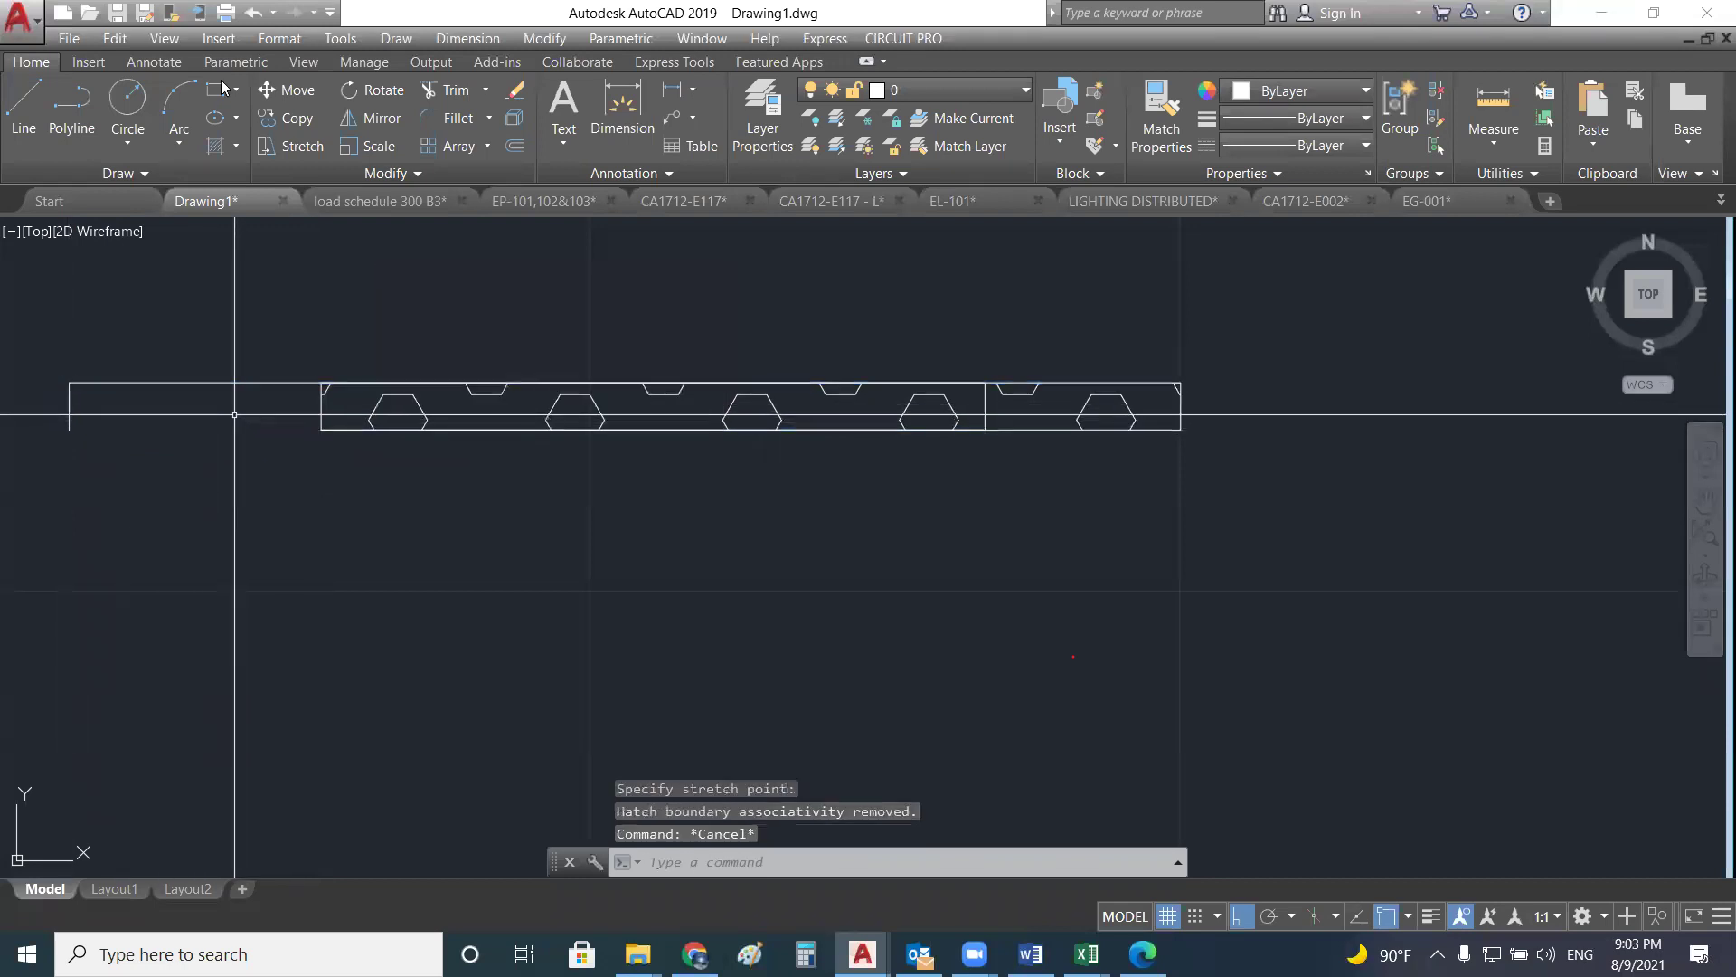